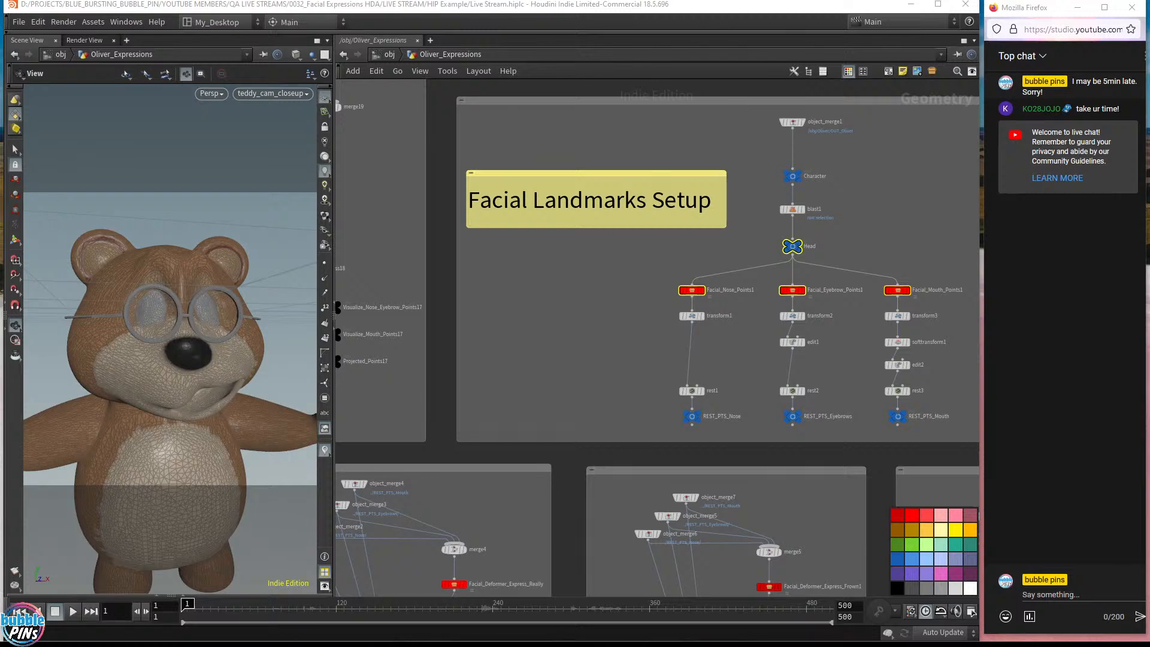
- Bring up the topics.txt notes to read the planned demo topics, and return to Houdini
left_click_drag(1149, 84, 679, 345)
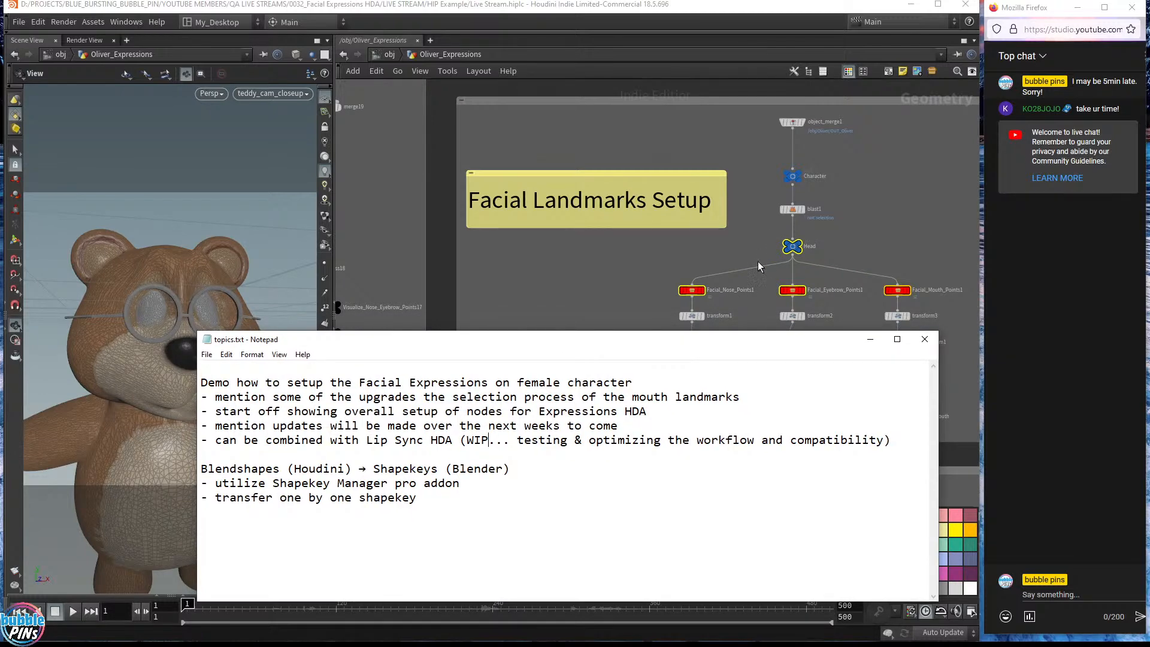
left_click(605, 290)
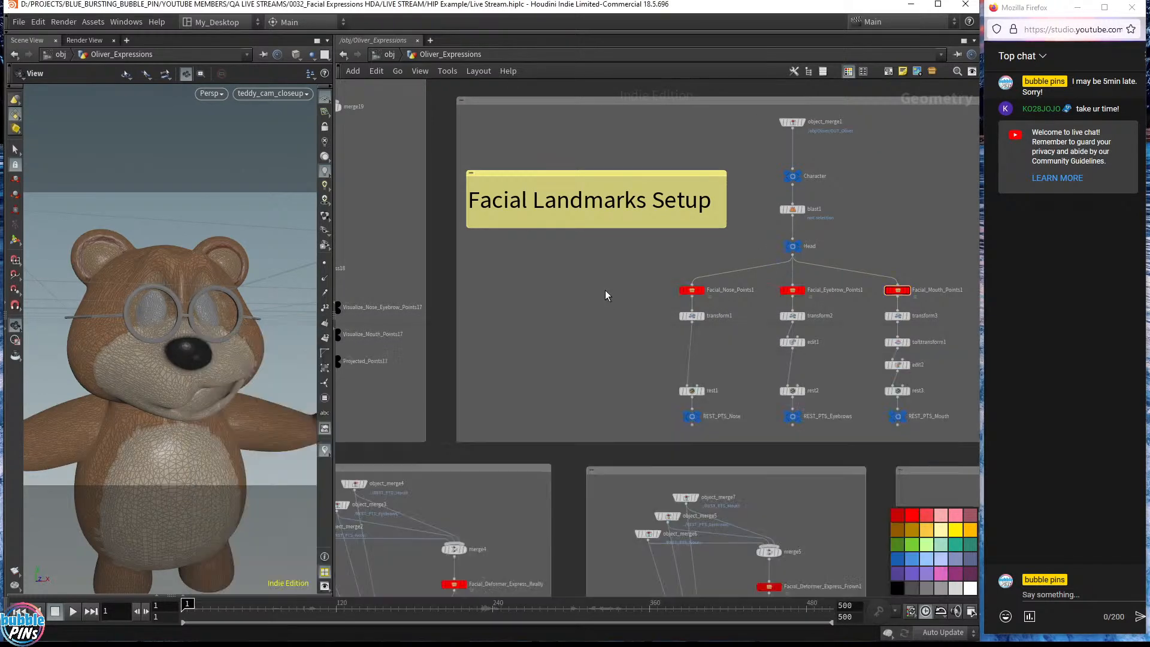
- Look over all the expression network boxes of Oliver_Expressions, ending on the Facial Landmarks Setup and Really groups
scroll(616, 321, "down", 6)
scroll(619, 318, "down", 5)
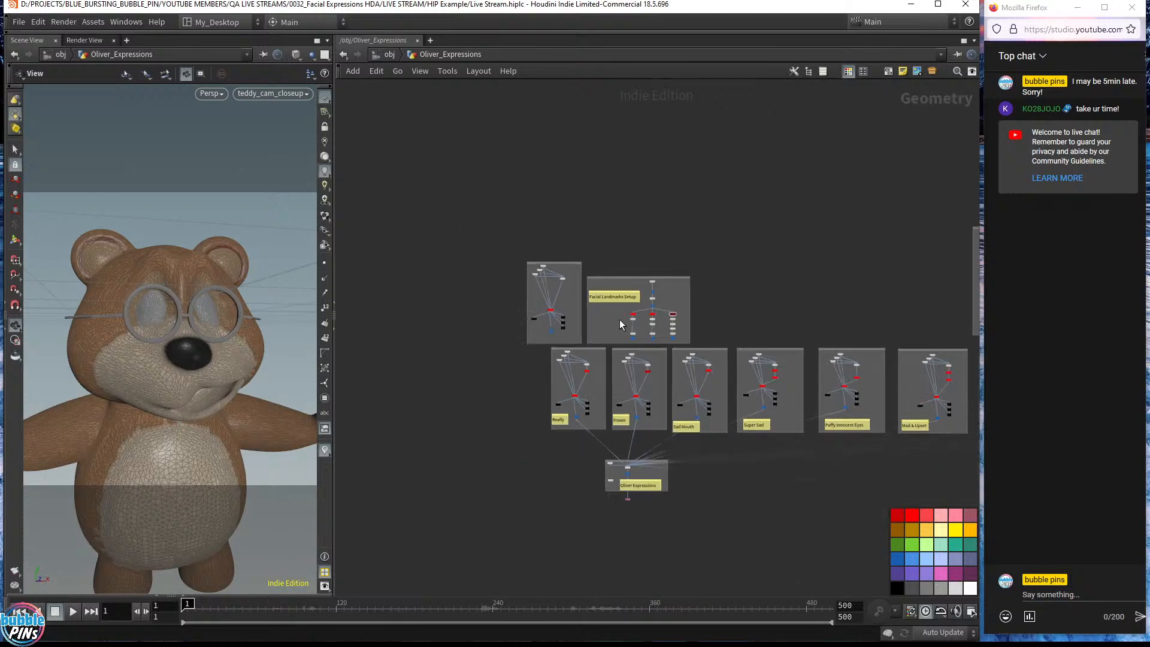
middle_click_drag(800, 300, 617, 285)
scroll(694, 279, "down", 1)
scroll(636, 269, "down", 1)
middle_click_drag(895, 251, 878, 251)
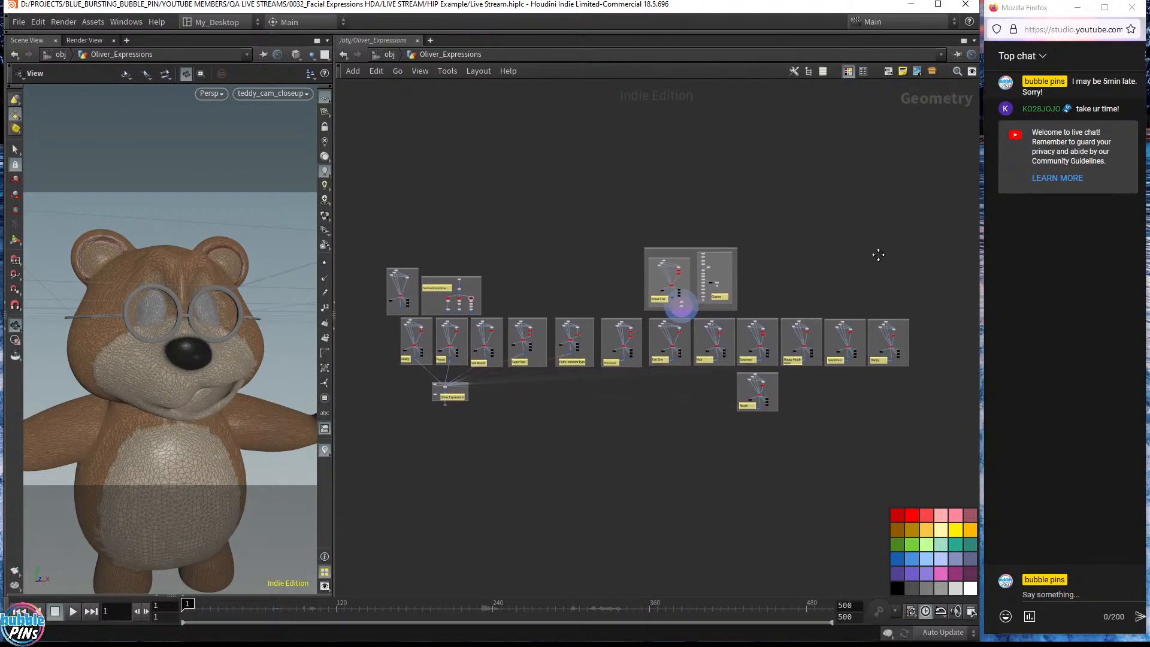
scroll(415, 307, "up", 5)
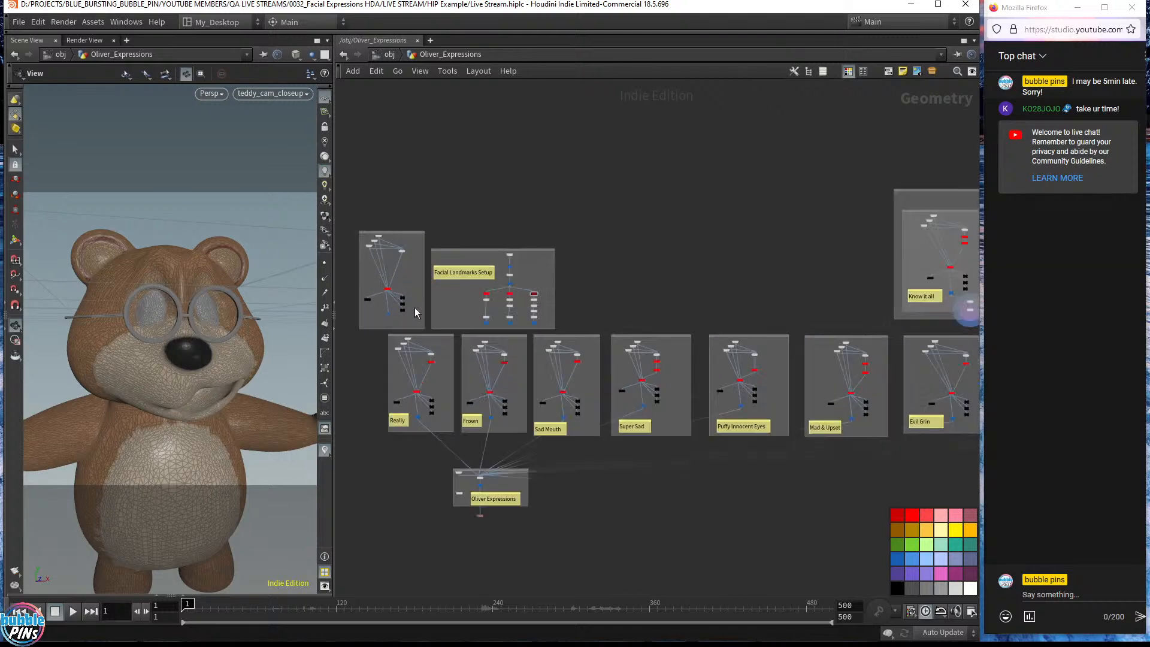
middle_click_drag(768, 252, 824, 291)
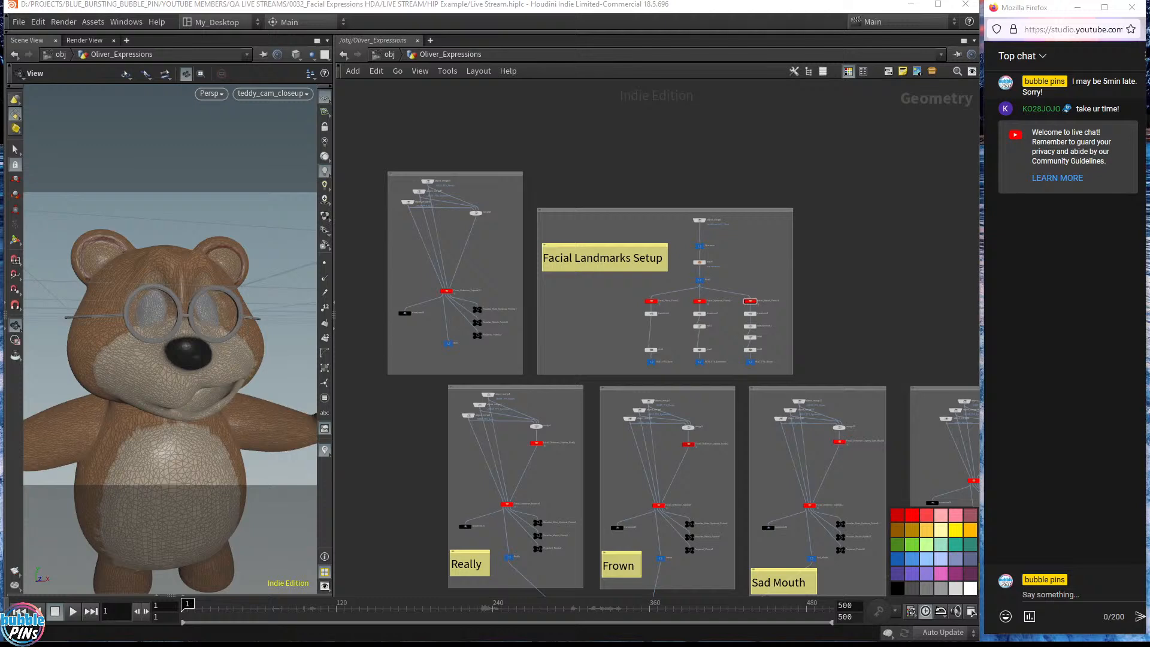
- Show Teaser Video_v2.mp4 in VLC media player, rewind it to 00:06, and return to Houdini
left_click_drag(1149, 36, 812, 42)
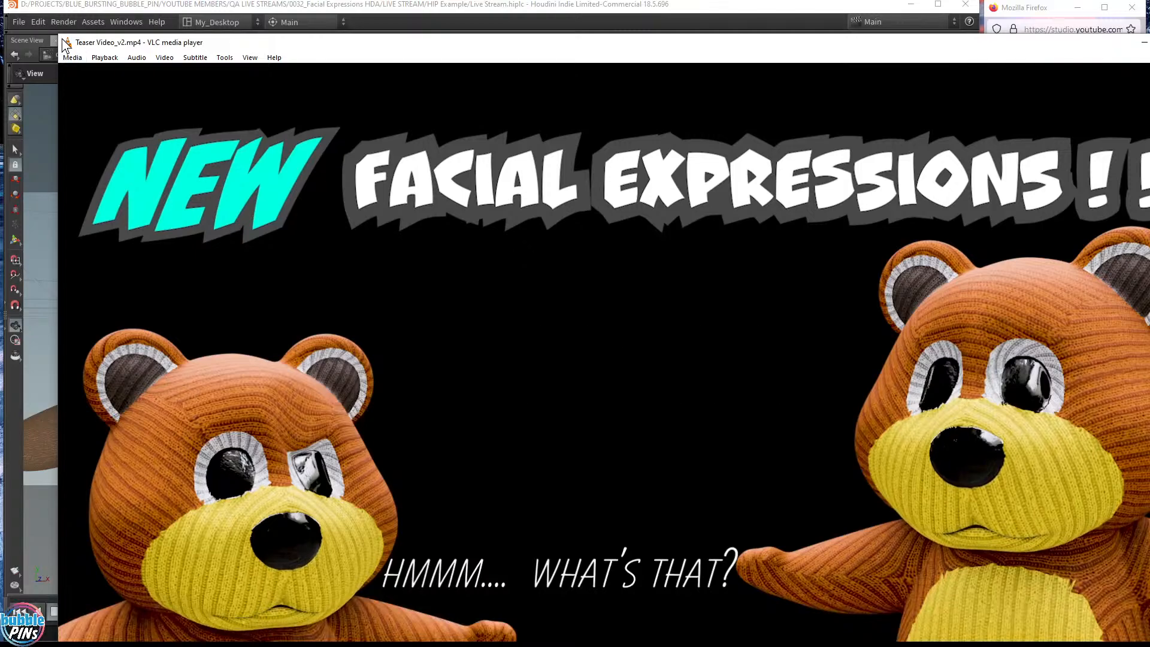
mouse_move(84, 42)
left_mouse_down()
mouse_move(956, 166)
mouse_move(959, 179)
mouse_move(608, 77)
mouse_move(689, 43)
left_mouse_up()
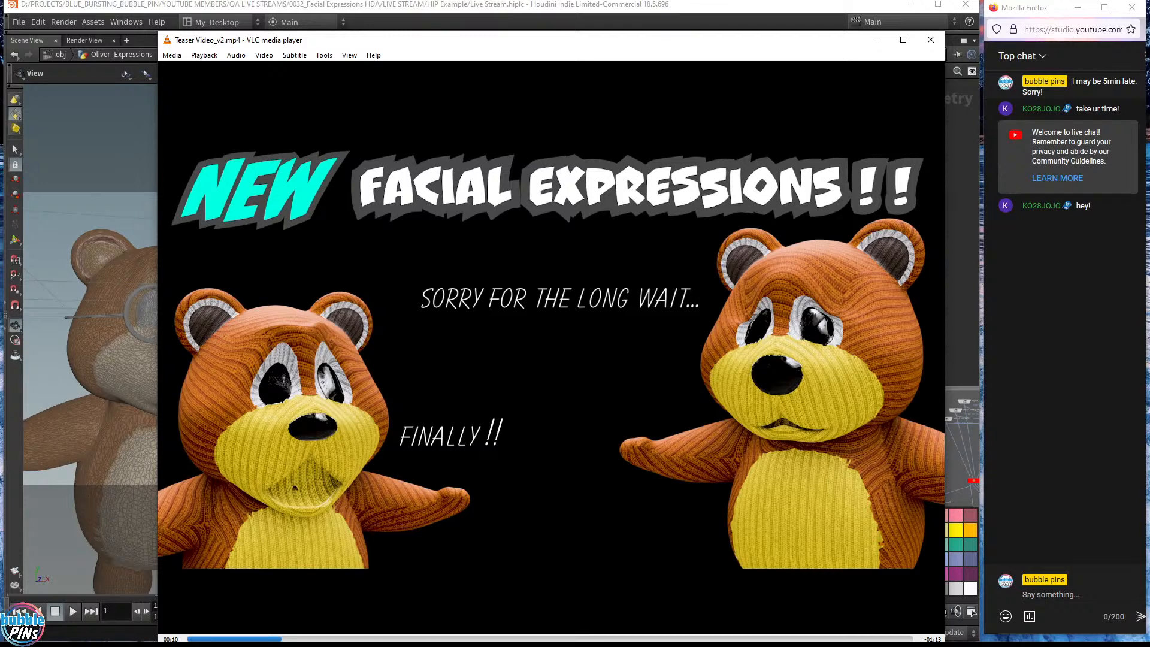
mouse_move(450, 38)
left_mouse_down()
mouse_move(464, 114)
mouse_move(456, 47)
left_mouse_up()
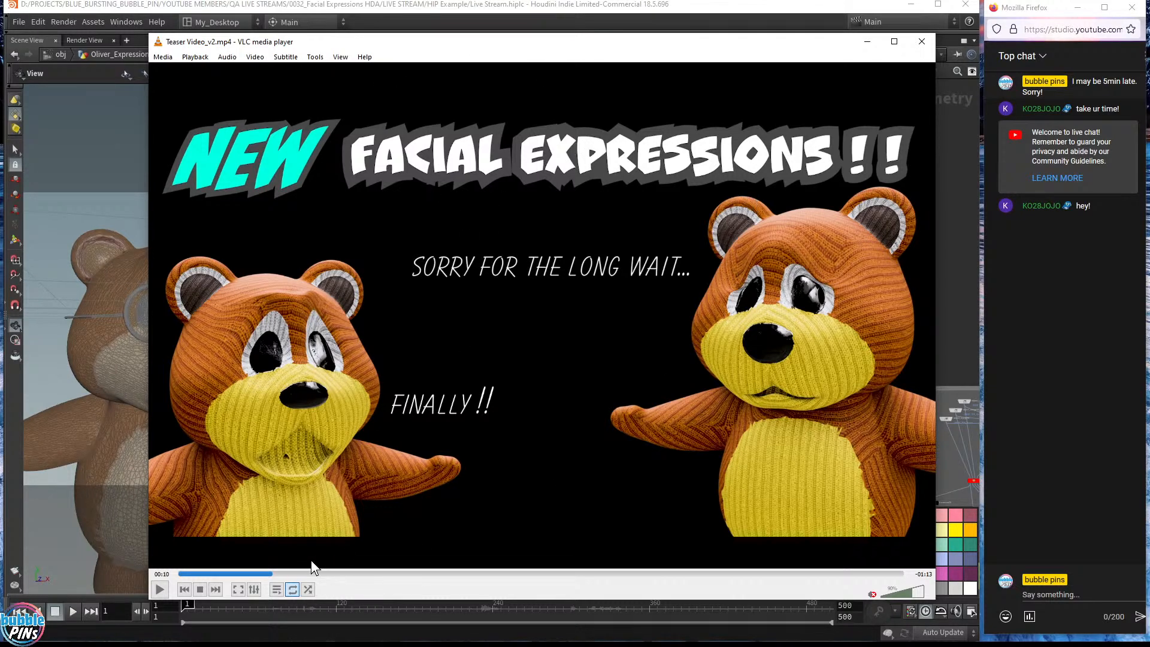
left_click_drag(272, 573, 230, 572)
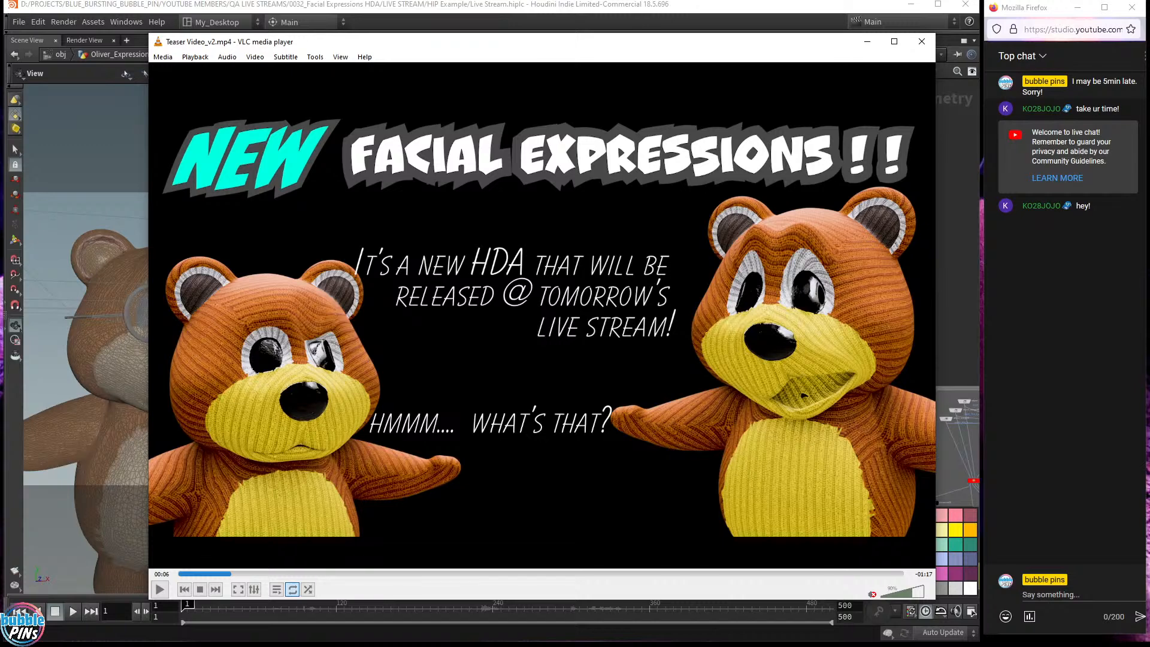
left_click(337, 13)
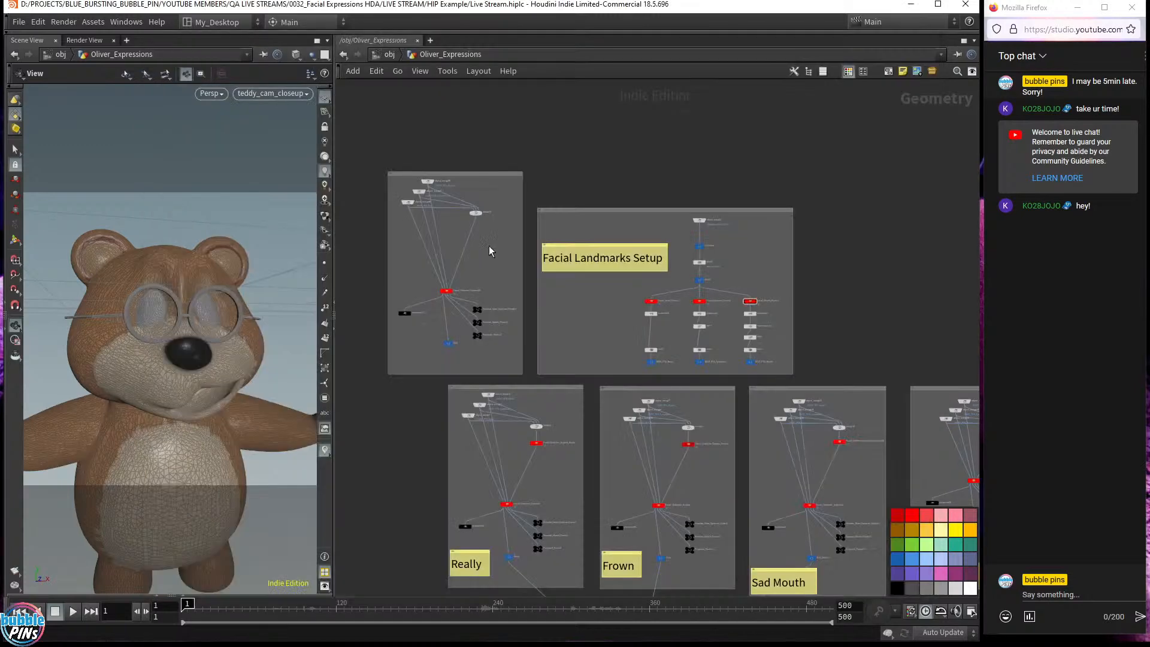
- Select the whole Facial Landmarks Setup network box with its nodes and examine it up close
scroll(680, 200, "down", 10)
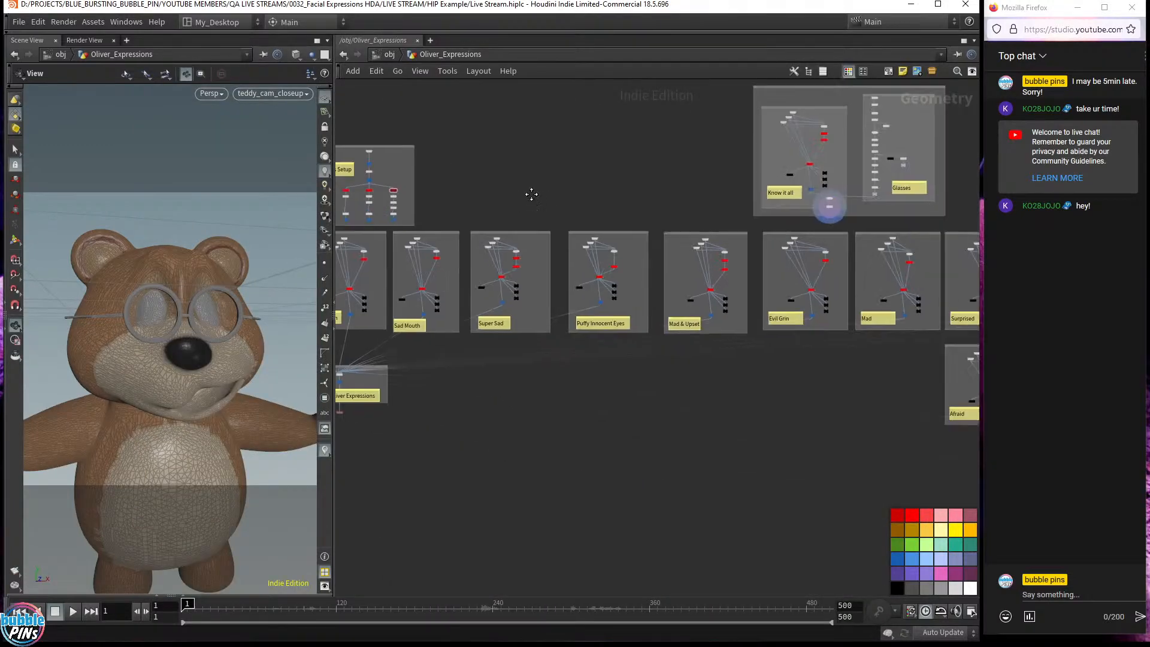
scroll(681, 247, "up", 5)
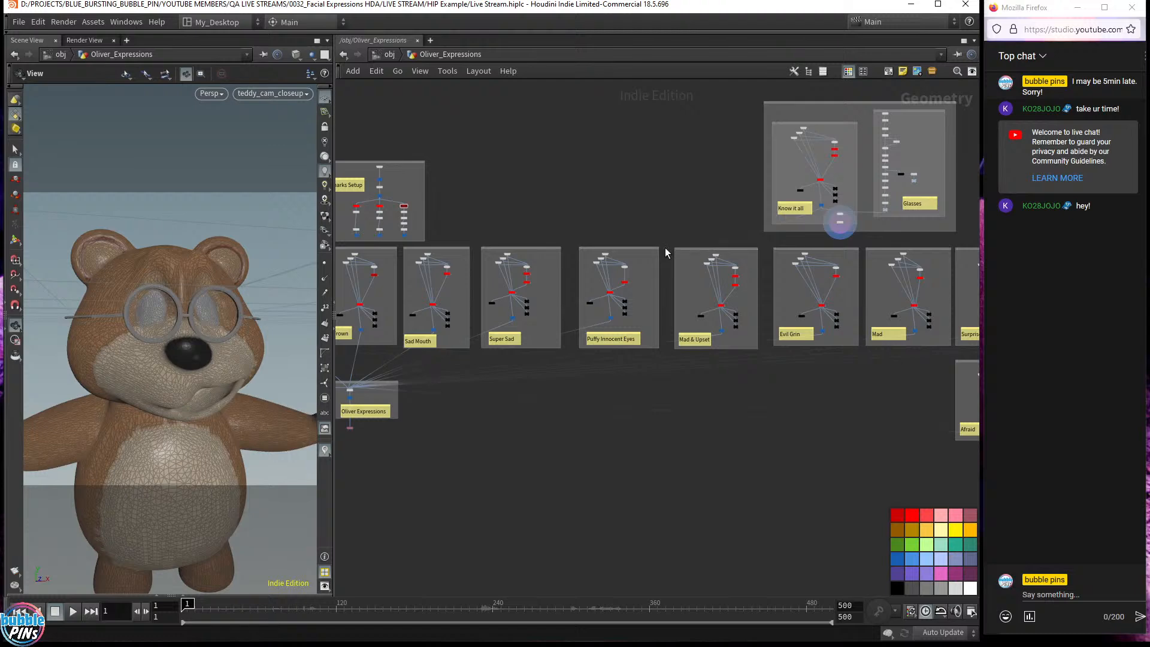
middle_click_drag(483, 215, 612, 228)
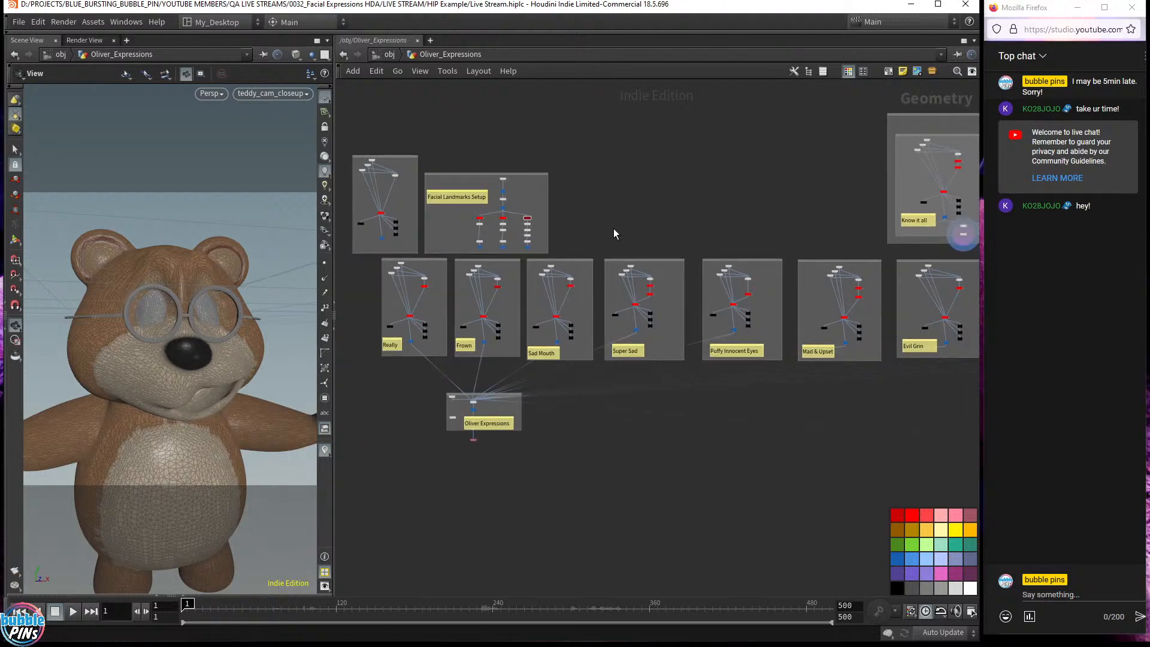
middle_click_drag(565, 199, 885, 293)
scroll(674, 302, "up", 6)
left_click_drag(928, 195, 459, 476)
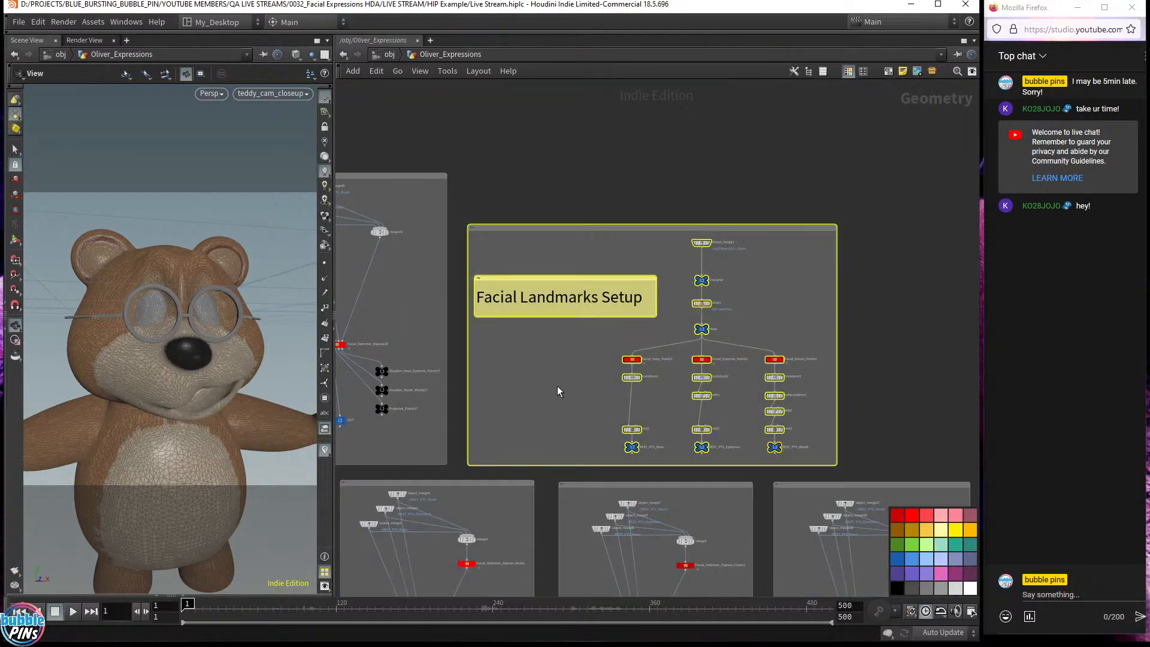
scroll(558, 386, "up", 2)
scroll(559, 386, "up", 1)
middle_click_drag(558, 385, 504, 394)
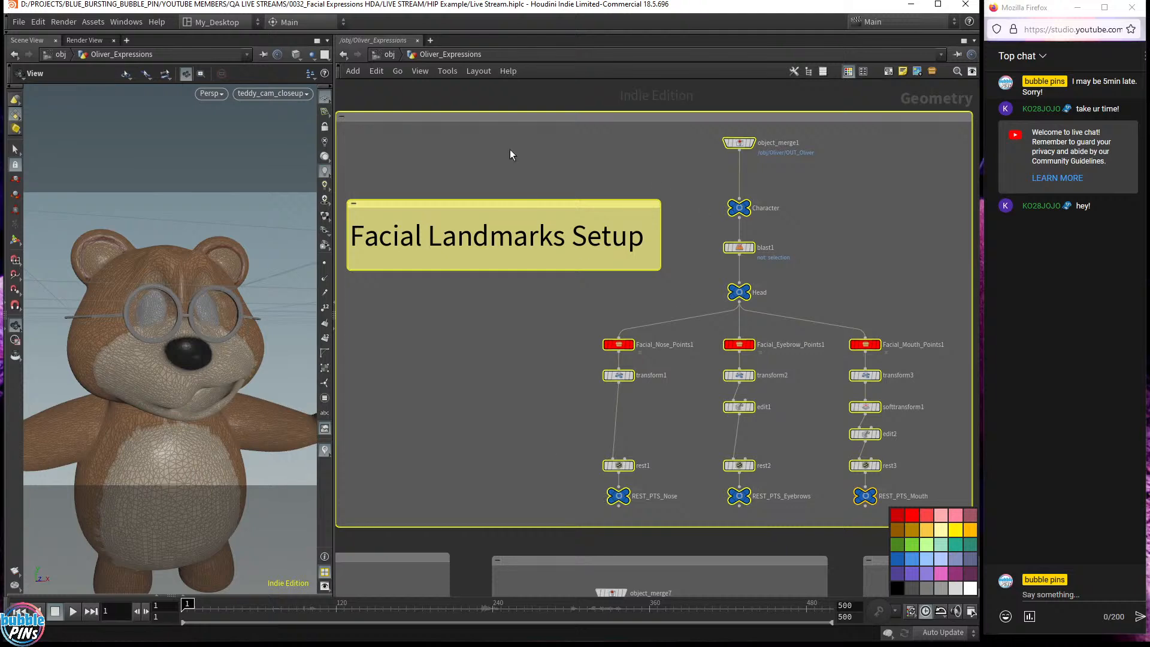
- Examine the Really expression's node setup and select its three object merge nodes
scroll(699, 296, "down", 2)
middle_click_drag(557, 393, 717, 154)
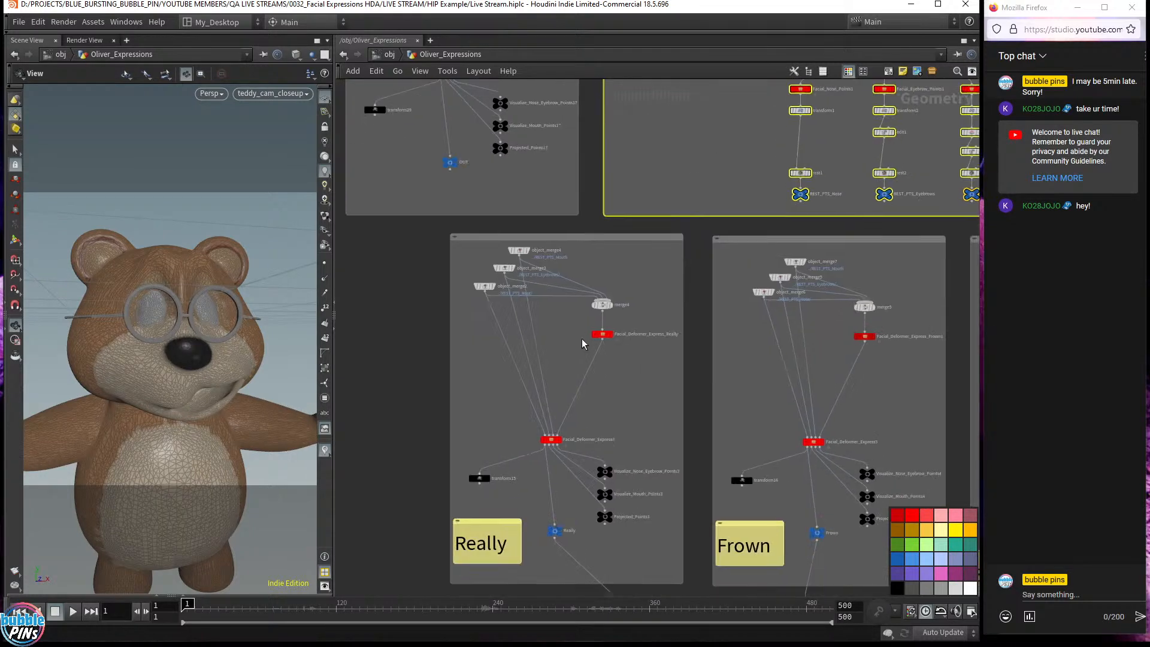
scroll(599, 407, "up", 1)
scroll(610, 398, "up", 1)
middle_click_drag(628, 401, 746, 325)
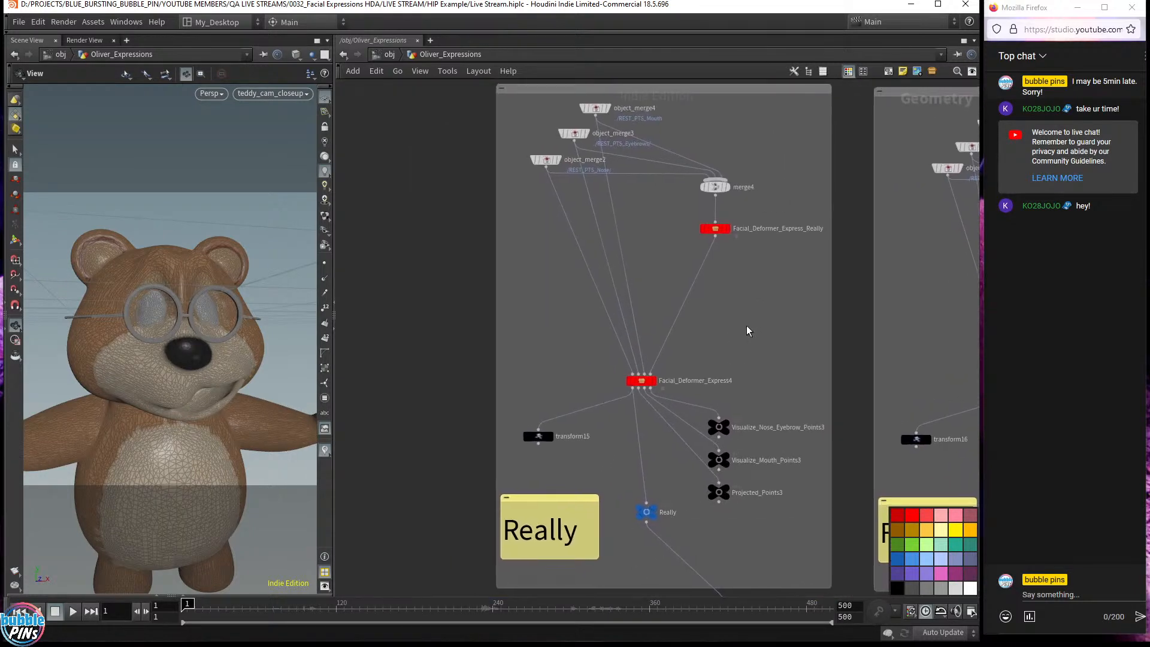
scroll(649, 231, "down", 1)
middle_click_drag(649, 231, 633, 384)
left_click_drag(514, 400, 619, 294)
middle_click_drag(710, 284, 579, 328)
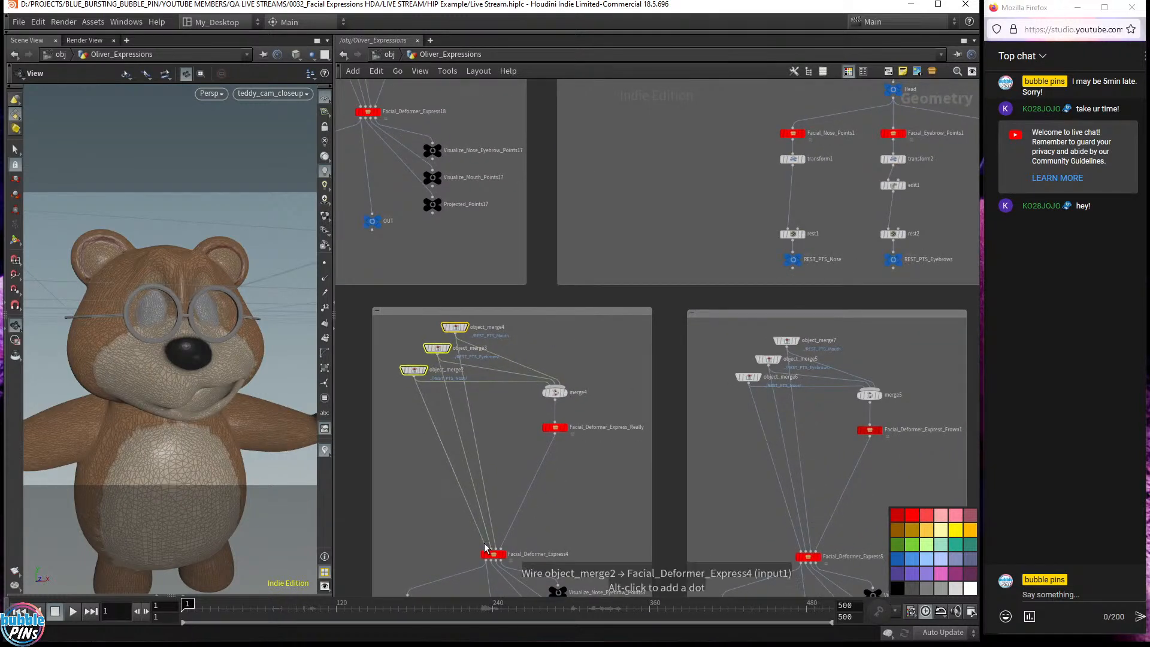
- Select the REST_PTS_Nose, REST_PTS_Eyebrows and REST_PTS_Mouth nulls in the Facial Landmarks Setup box
left_click(893, 261)
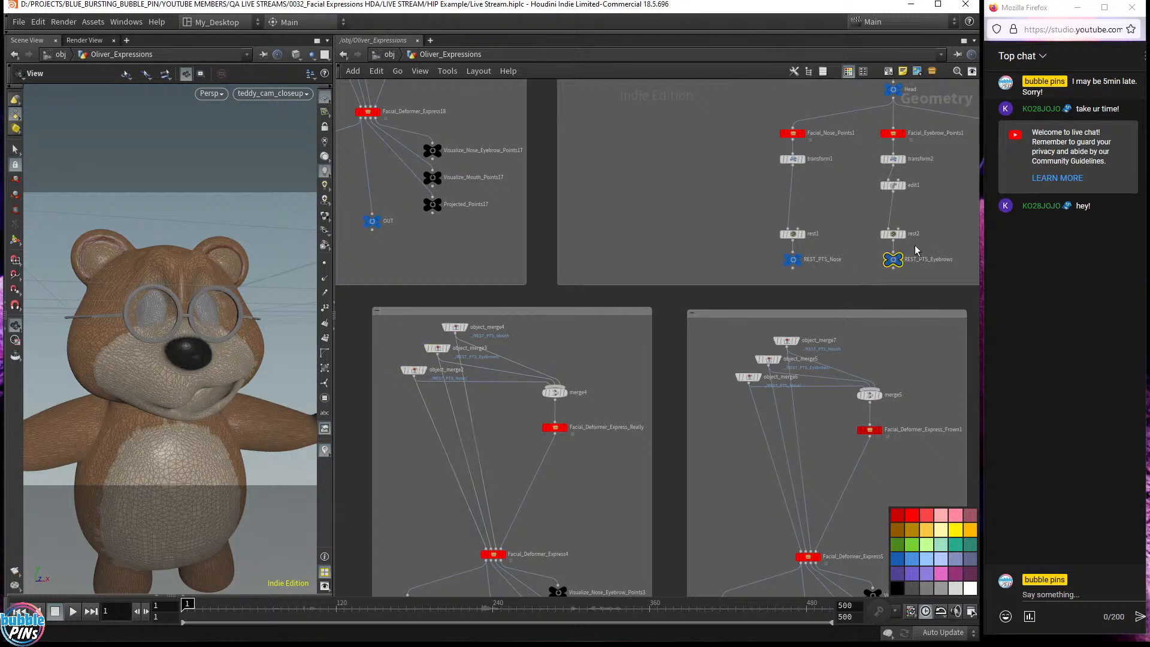
left_click_drag(423, 536, 557, 564)
middle_click_drag(697, 300, 590, 285)
left_click_drag(613, 258, 946, 235)
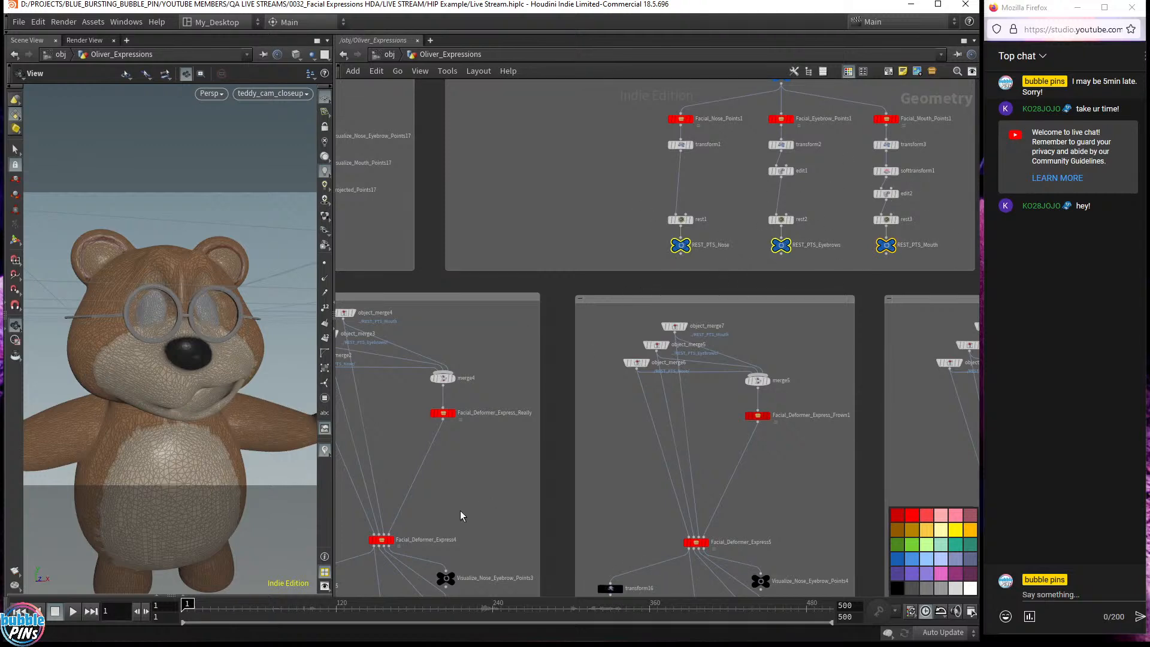
- Select the Facial_Deformer_Express4 node in the Really box and inspect its inputs and outputs
middle_click_drag(460, 510, 584, 355)
scroll(518, 366, "up", 5)
left_click_drag(423, 388, 585, 451)
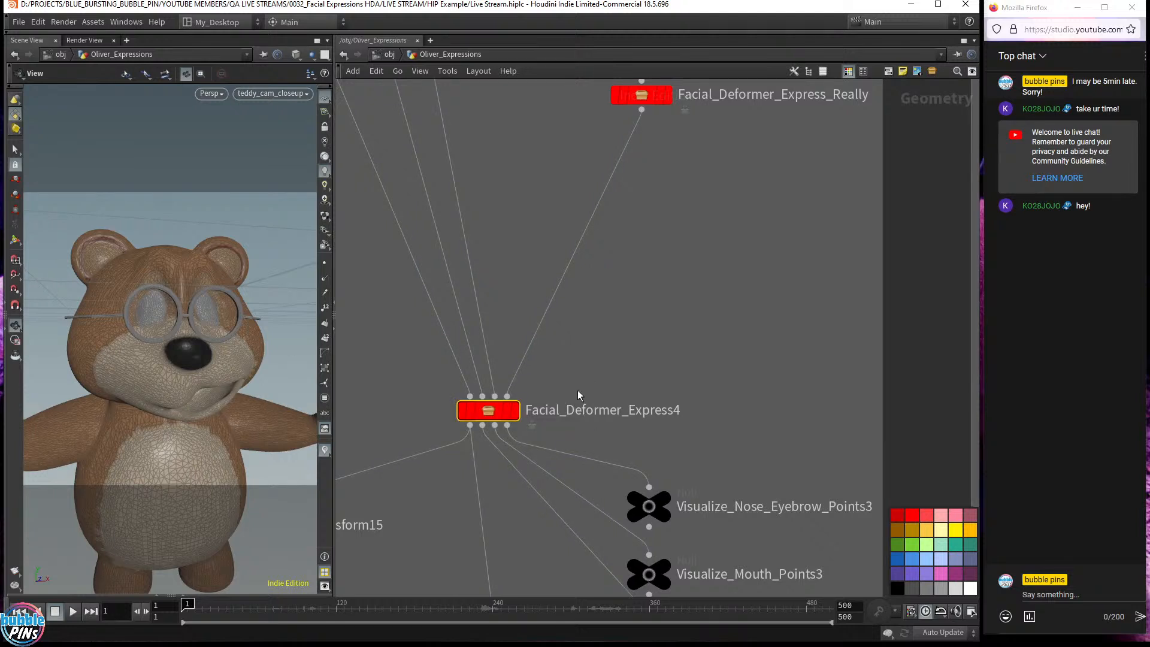
scroll(594, 385, "down", 2)
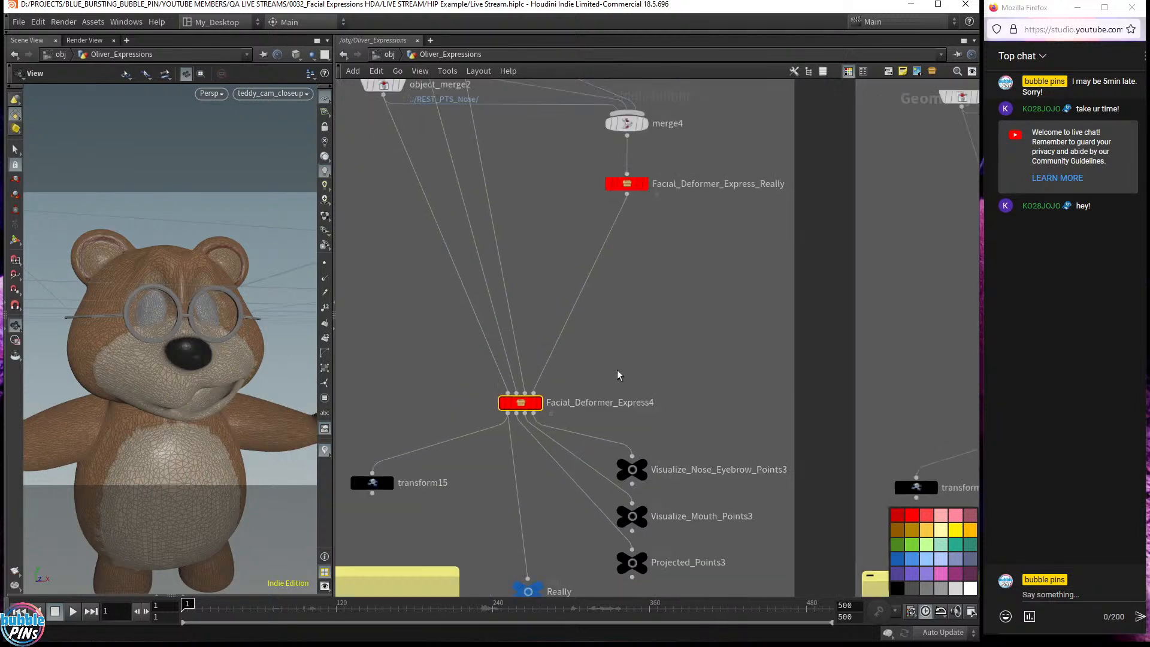
- Select the object merge nodes feeding the Really deformer and compare the setup with the other expression boxes
middle_click_drag(616, 369, 647, 475)
middle_click_drag(370, 330, 372, 402)
left_click_drag(379, 377, 515, 178)
scroll(613, 203, "down", 4)
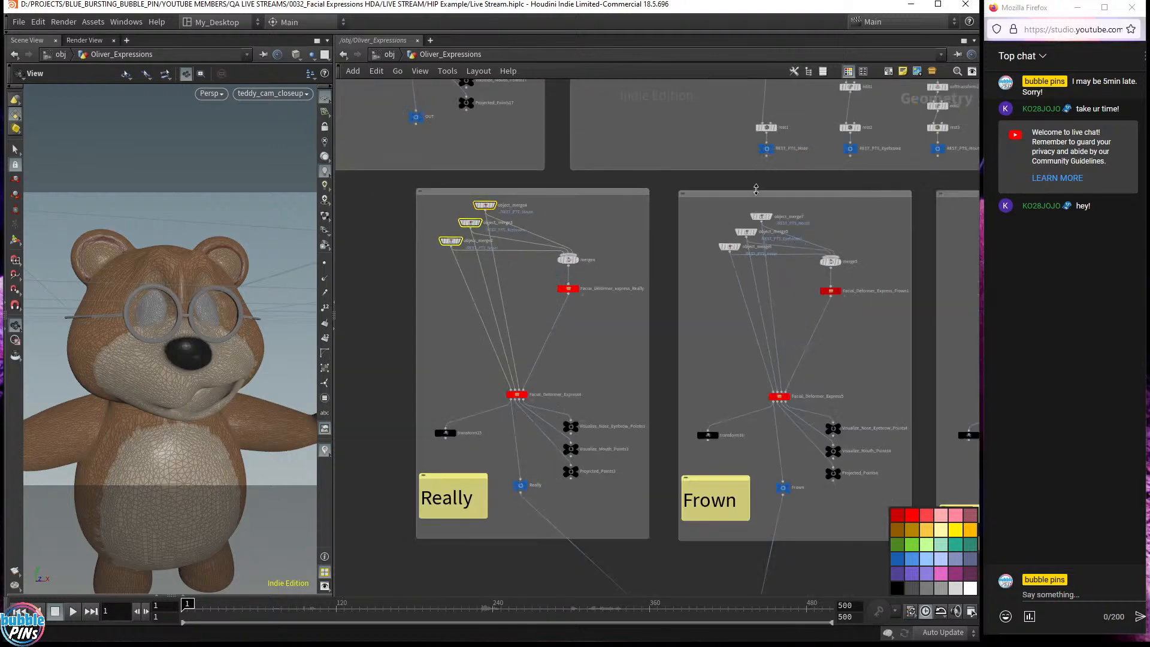
scroll(734, 307, "down", 1)
scroll(731, 302, "down", 5)
middle_click_drag(796, 393, 610, 393)
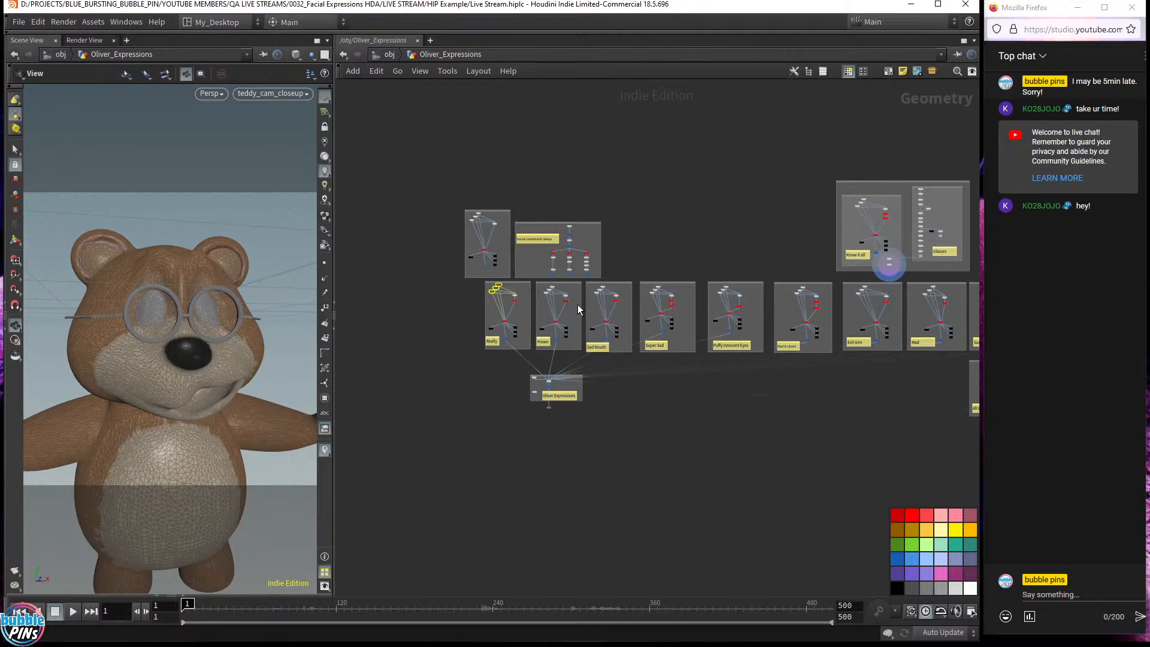
- In the Really box, select the three object merge nodes and then the Facial_Deformer_Express_Really node
scroll(527, 331, "up", 10)
middle_click_drag(495, 274, 729, 446)
scroll(678, 346, "up", 2)
left_click_drag(439, 281, 563, 116)
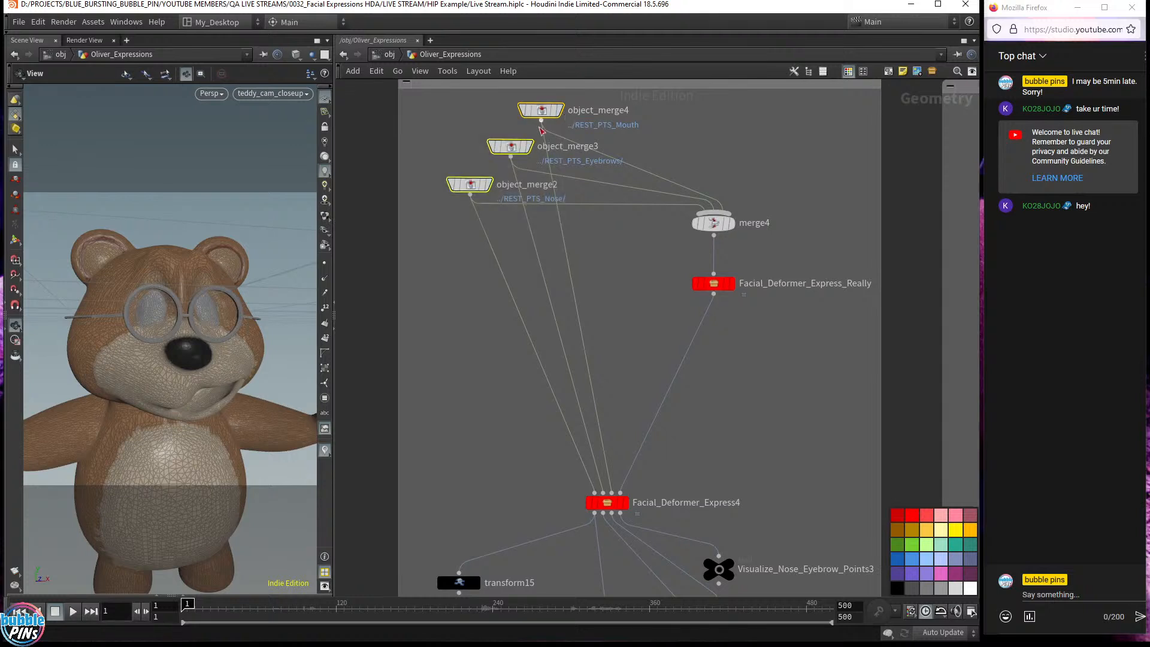
scroll(658, 290, "down", 2)
left_click_drag(657, 291, 735, 267)
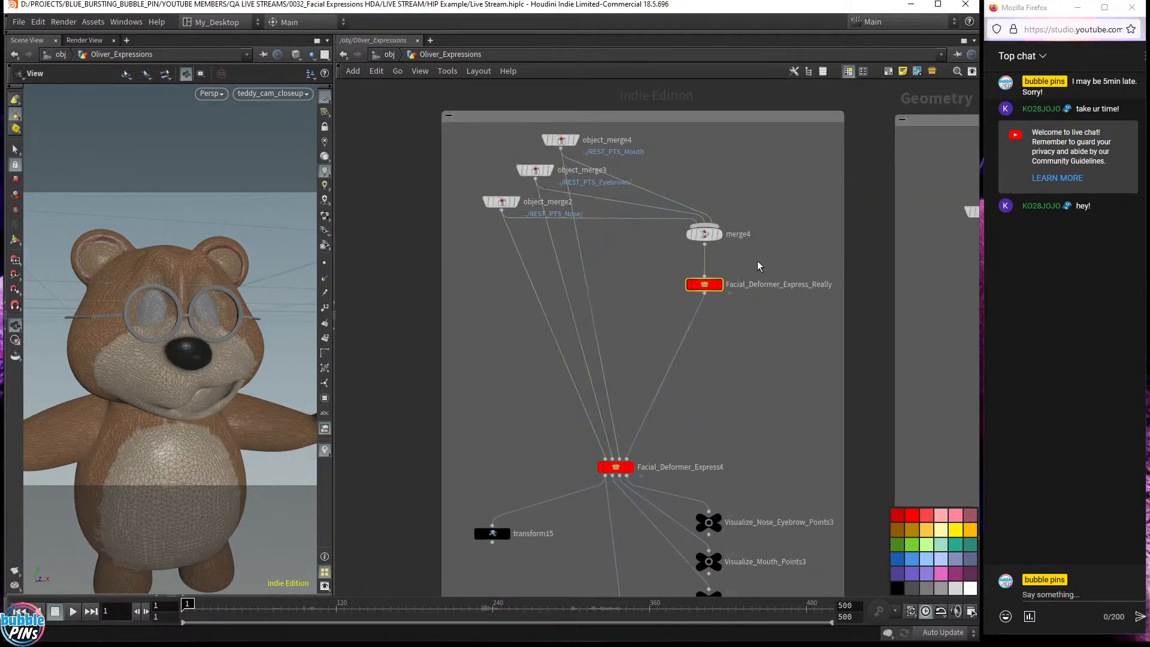
- Display the Really null's result and inspect the bear's face up close in the viewport
middle_click_drag(593, 581, 589, 440)
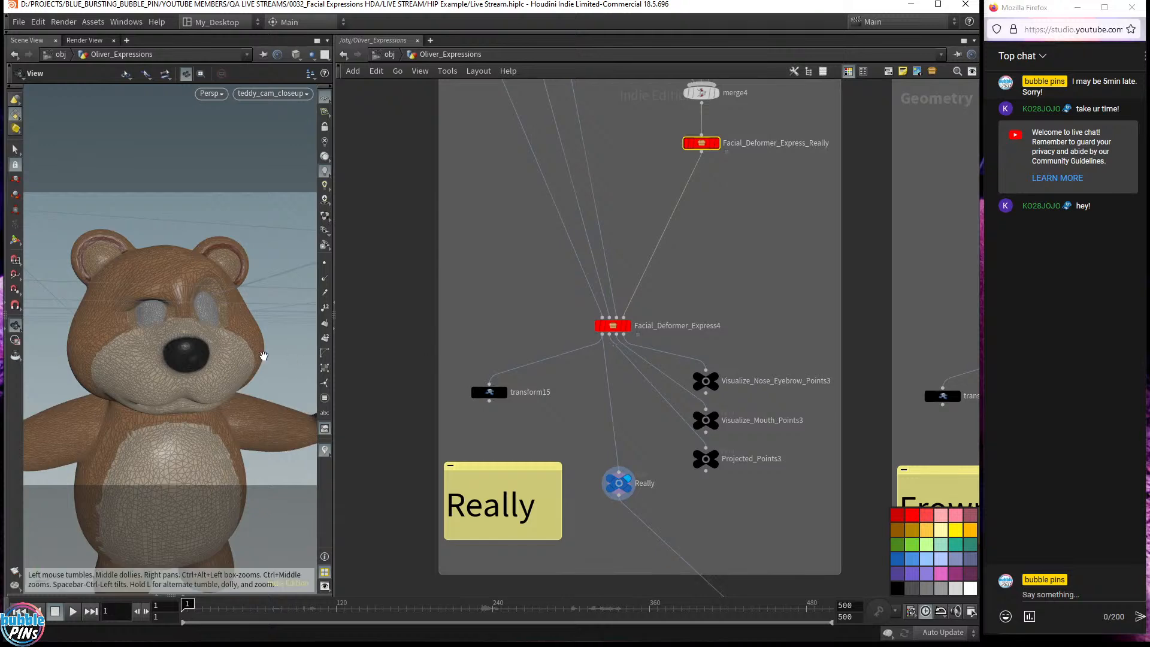
left_click_drag(258, 338, 219, 329)
scroll(263, 329, "up", 4)
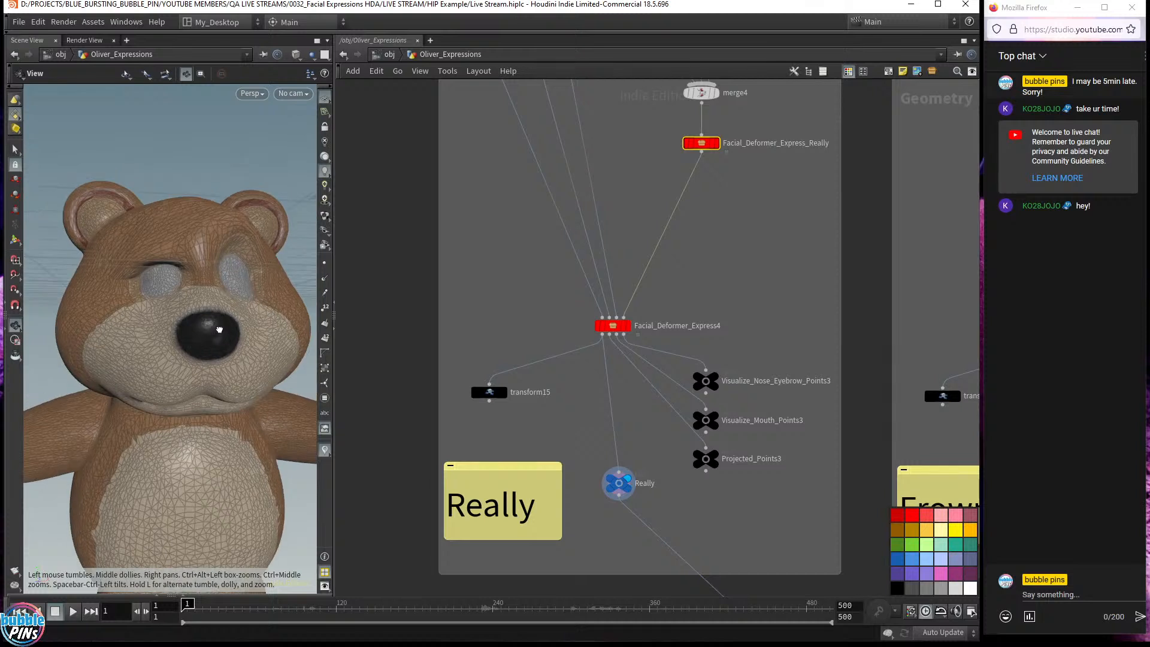
- Narrow the Really network box slightly and show the parameters of Facial_Deformer_Express4
scroll(543, 321, "down", 1)
middle_click_drag(543, 321, 524, 381)
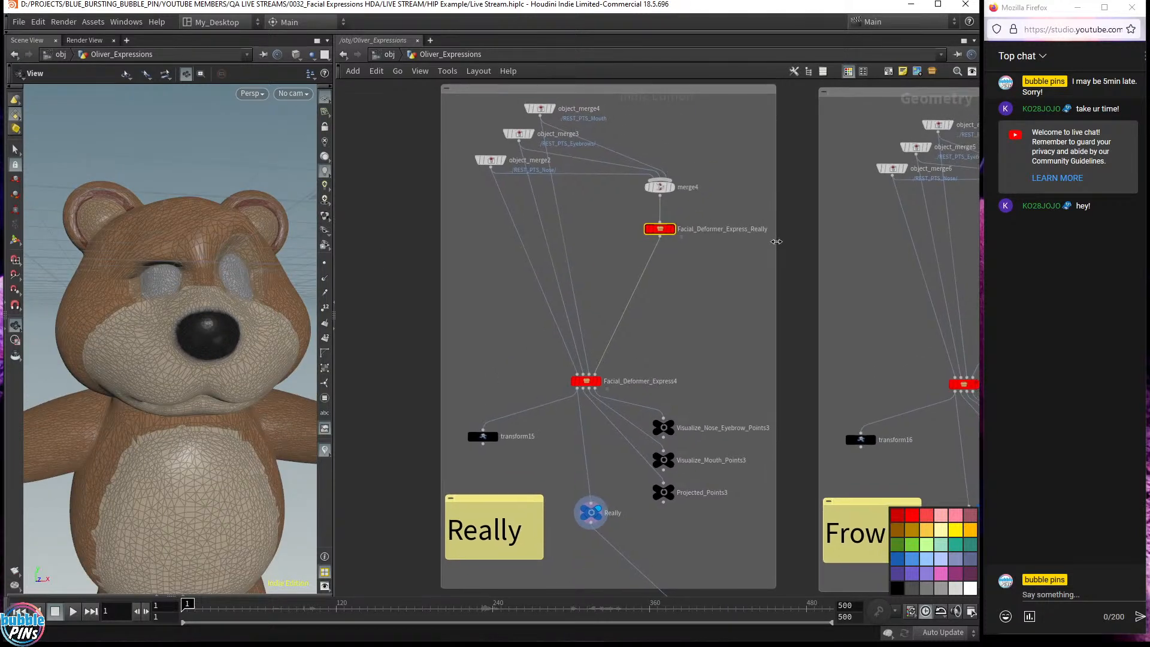
mouse_move(778, 241)
left_mouse_down()
mouse_move(696, 222)
mouse_move(772, 240)
left_mouse_up()
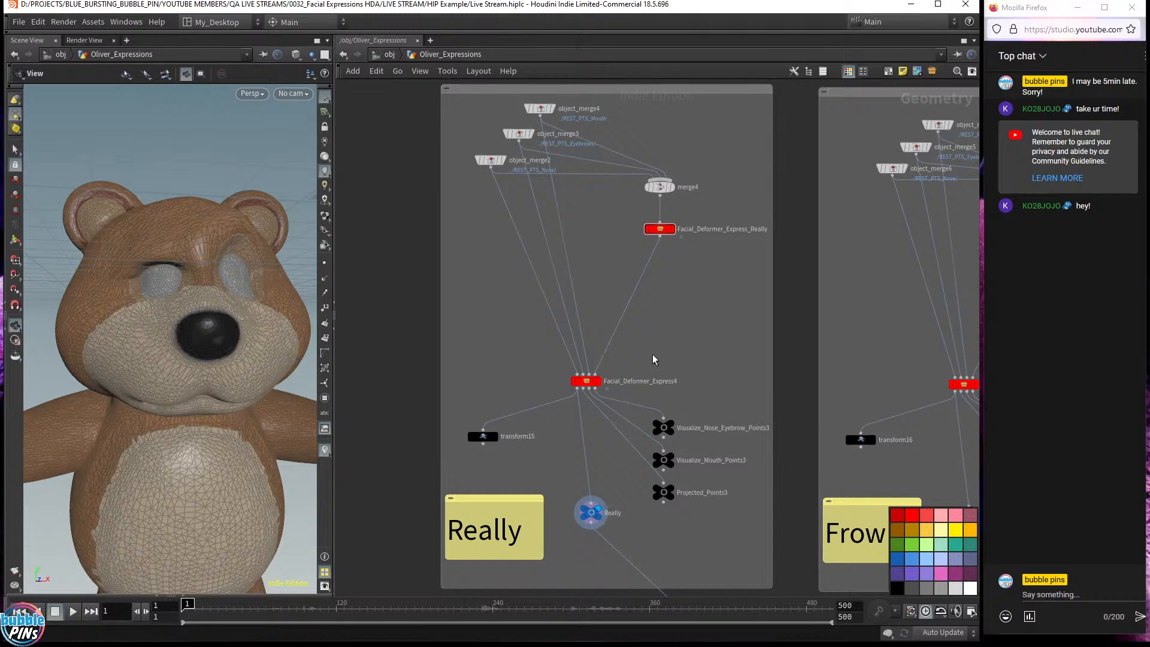
left_click_drag(596, 384, 597, 384)
key("p")
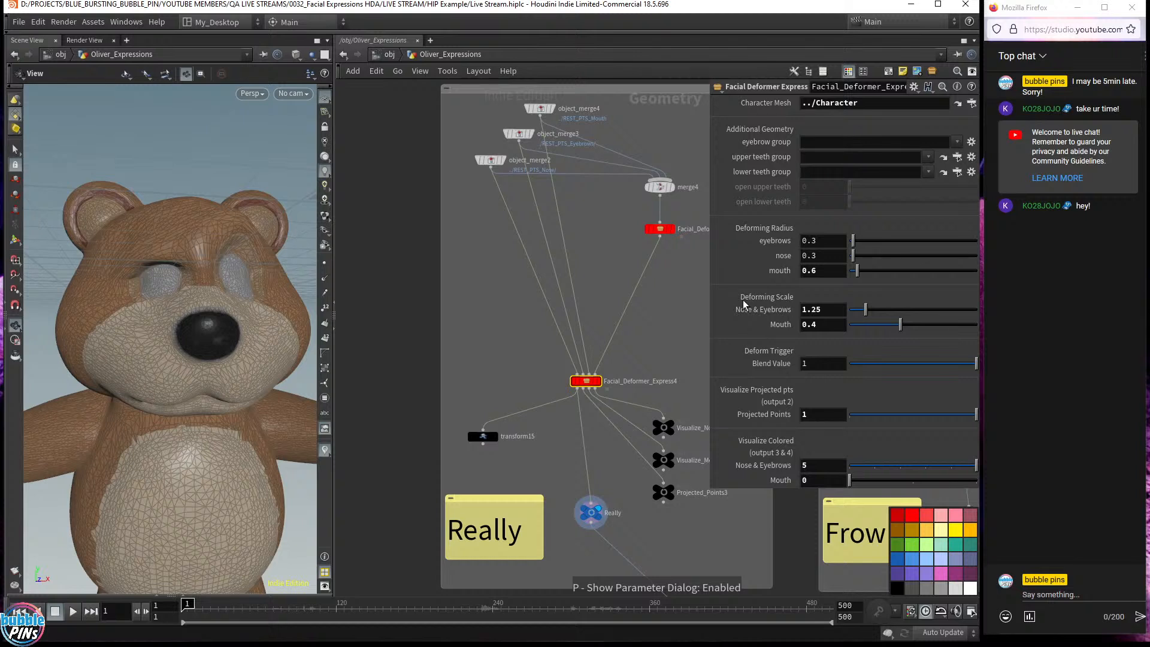
- Display Visualize_Mouth_Points3 and examine the coloured mouth regions on the bear from below
scroll(659, 389, "up", 3)
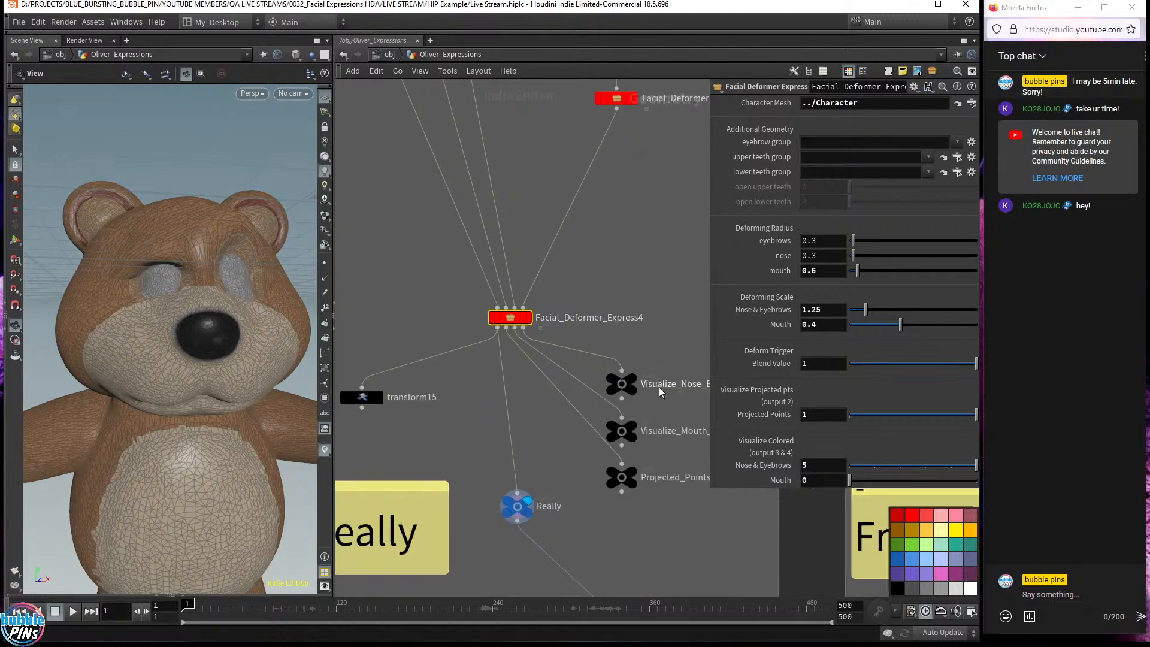
middle_click_drag(659, 392, 610, 349)
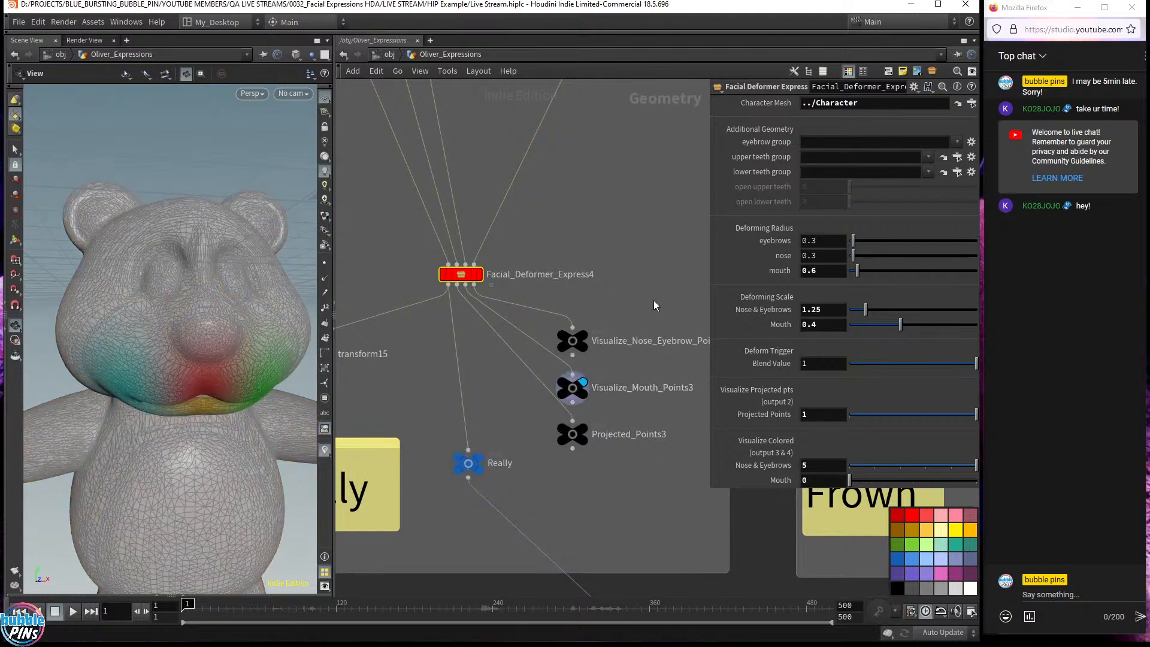
left_click_drag(289, 333, 265, 308)
scroll(630, 278, "down", 4)
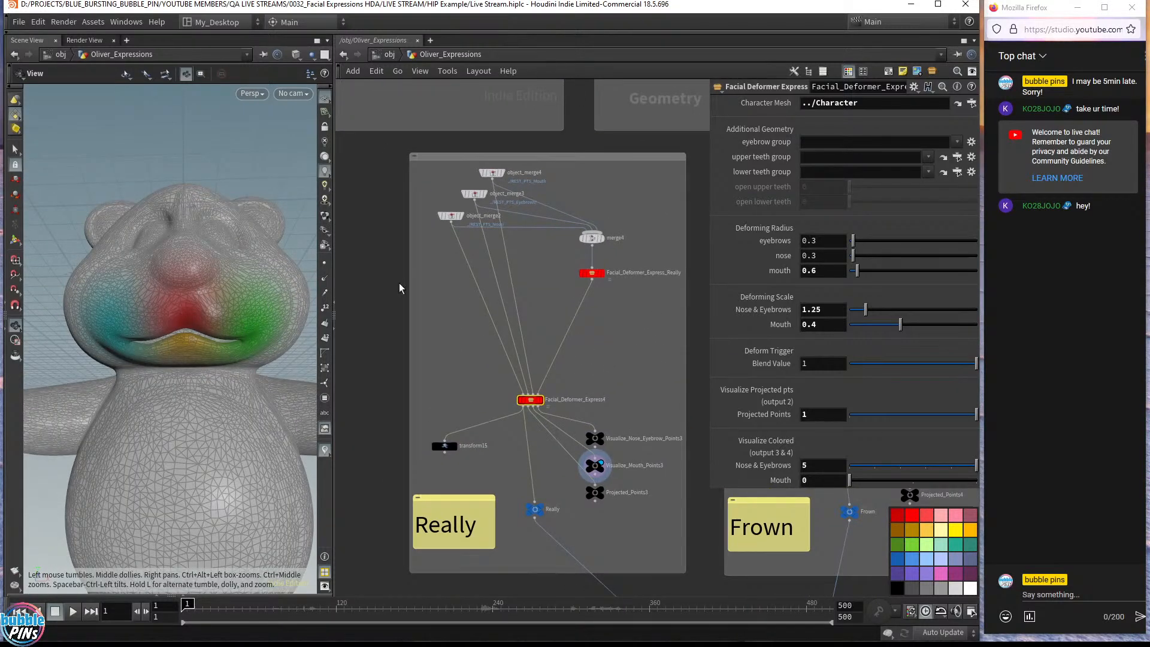
- Select all the nodes in the Facial Landmarks Setup box and examine the nose, eyebrow and mouth branches
scroll(499, 273, "down", 2)
middle_click_drag(574, 232, 405, 428)
middle_click_drag(501, 325, 433, 372)
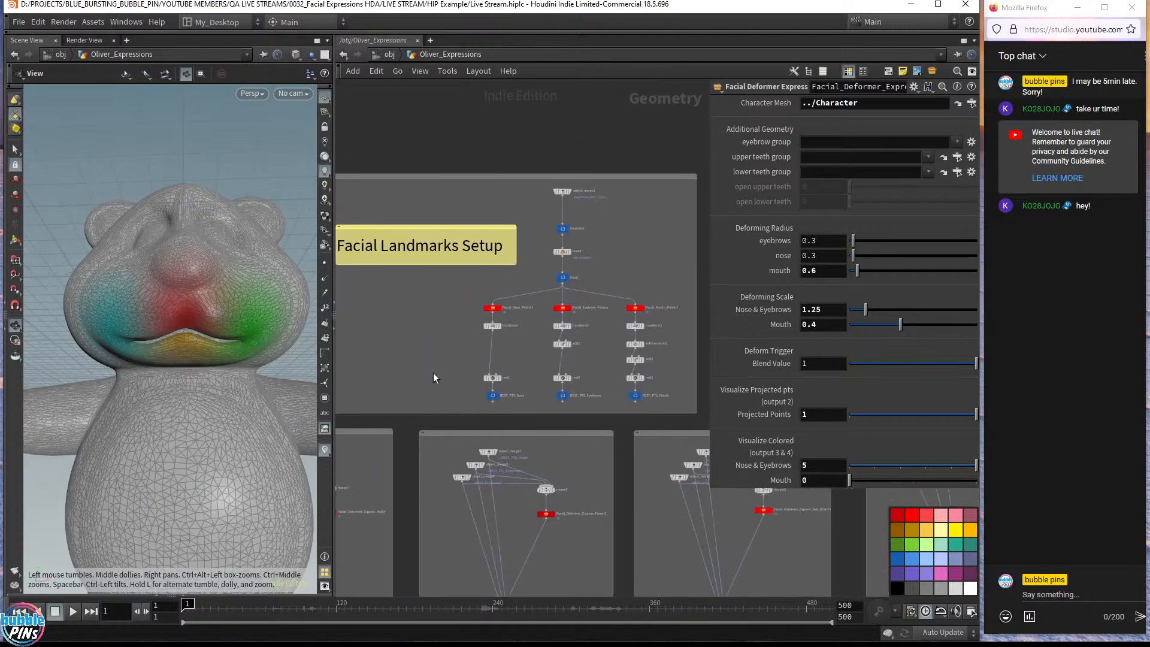
left_click_drag(673, 223, 482, 405)
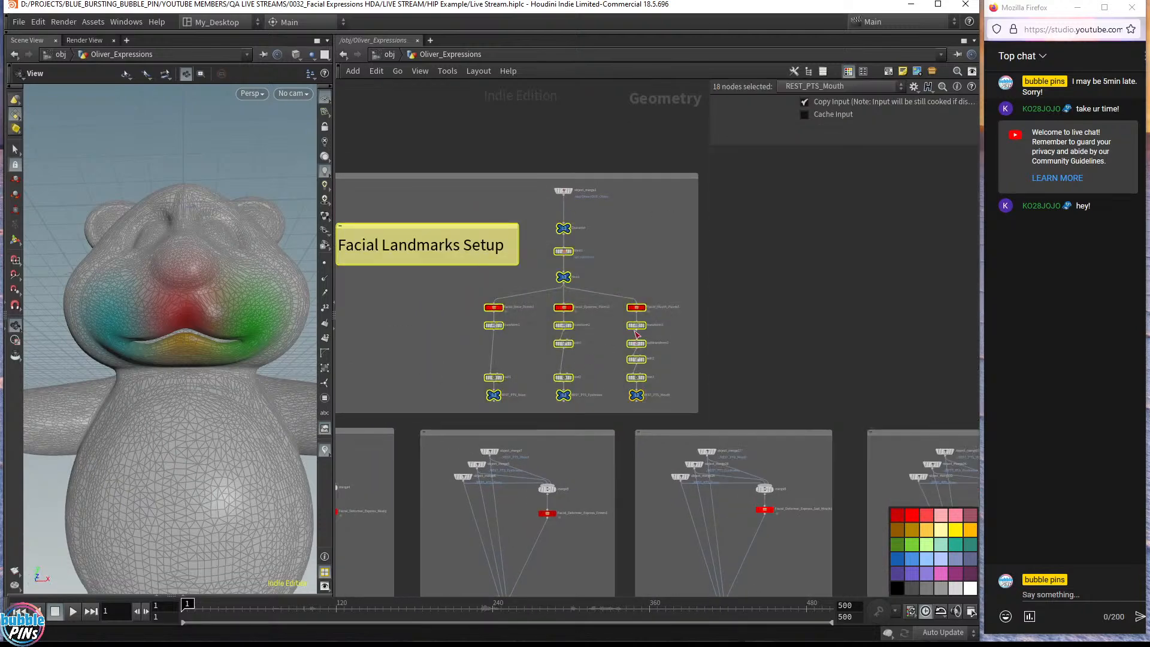
scroll(606, 337, "up", 5)
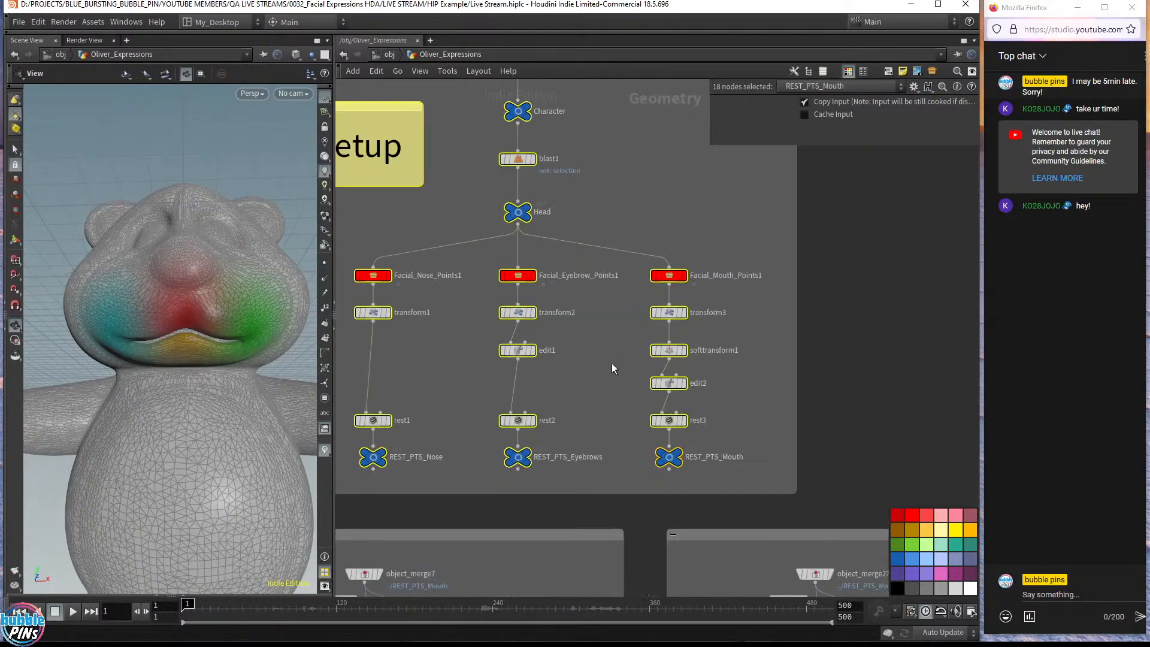
middle_click_drag(612, 363, 720, 368)
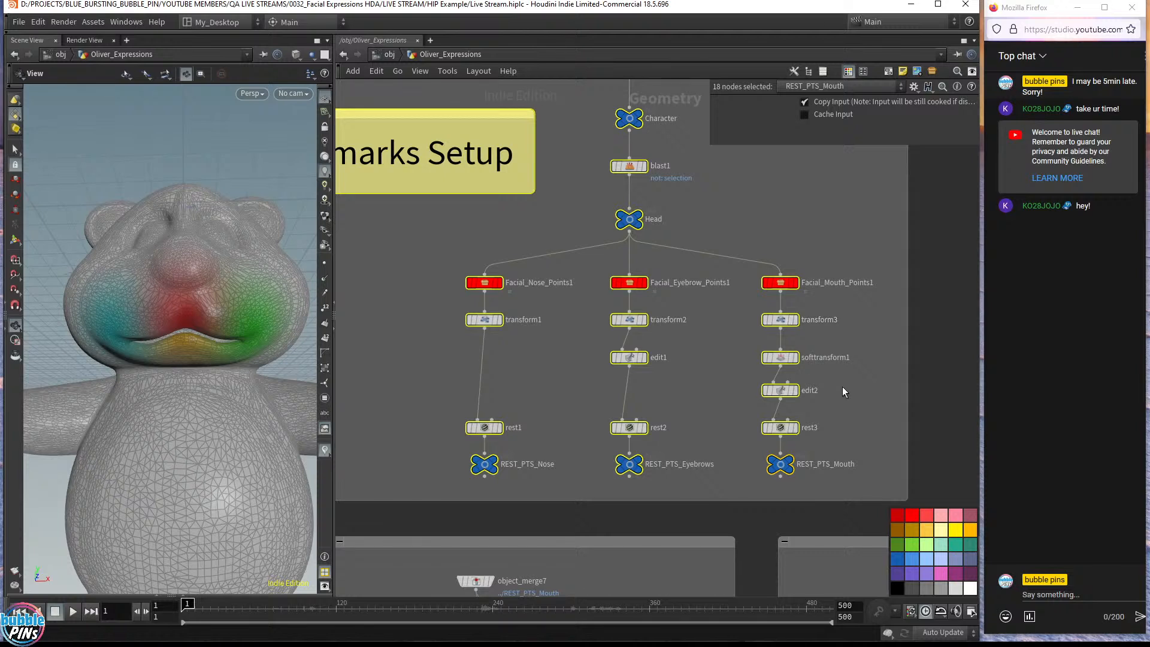
- Display the REST_PTS_Mouth null with its points shown and look at the mouth landmark curve
left_click(779, 460)
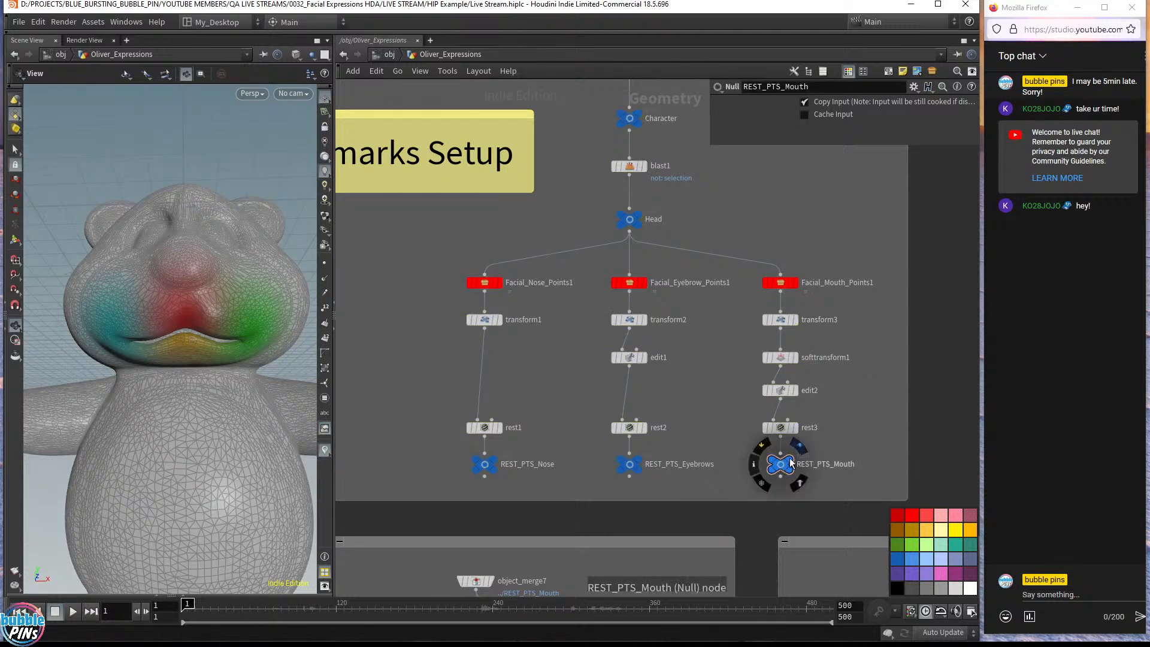
left_click(789, 457)
mouse_move(282, 290)
left_mouse_down()
mouse_move(257, 310)
mouse_move(303, 288)
left_mouse_up()
left_click(325, 263)
left_click_drag(188, 306, 226, 286)
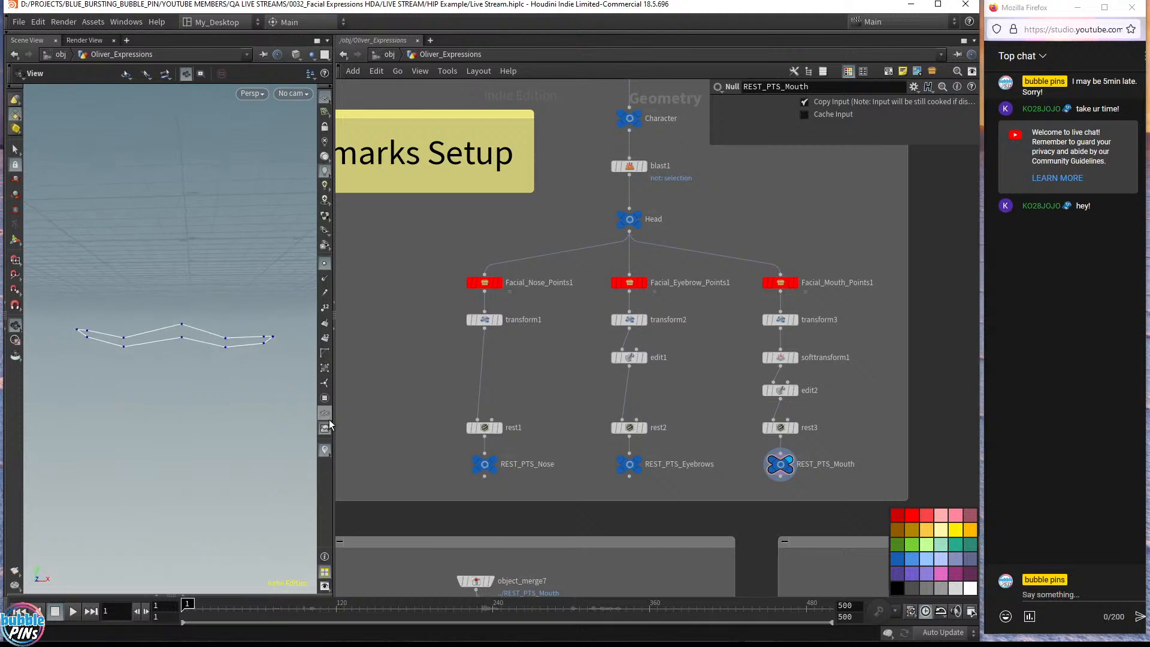
- Turn on the name visualizer, widen the viewport and inspect the labels on the mouth landmark points up close
right_click(324, 449)
left_click(330, 435)
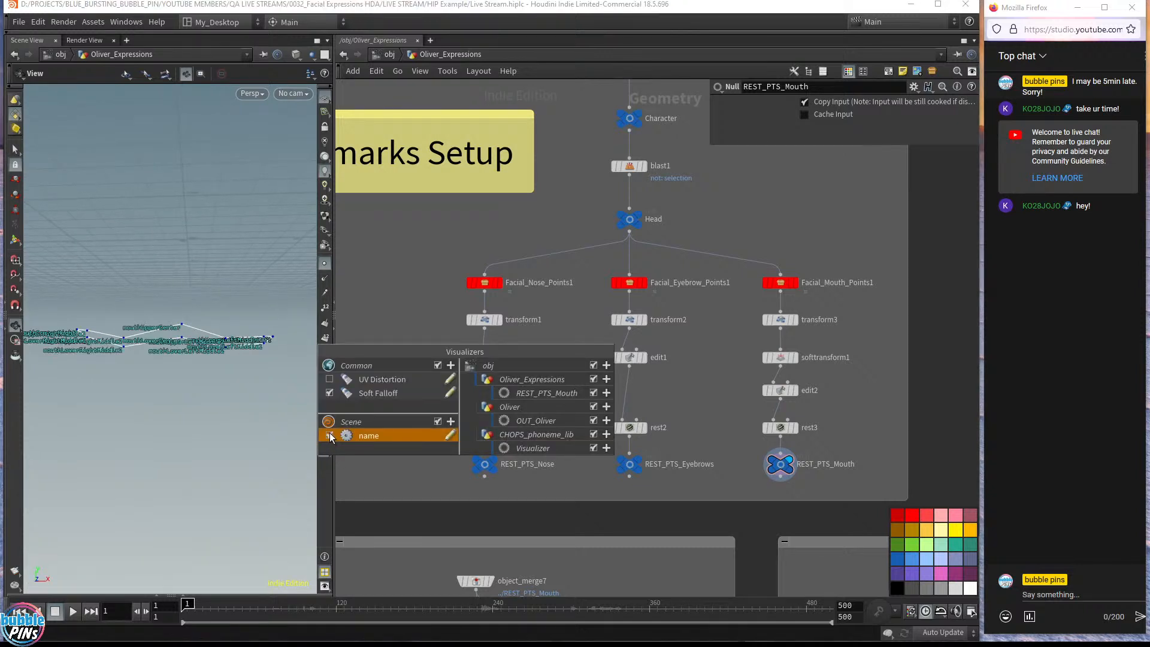
middle_click_drag(202, 335, 215, 328)
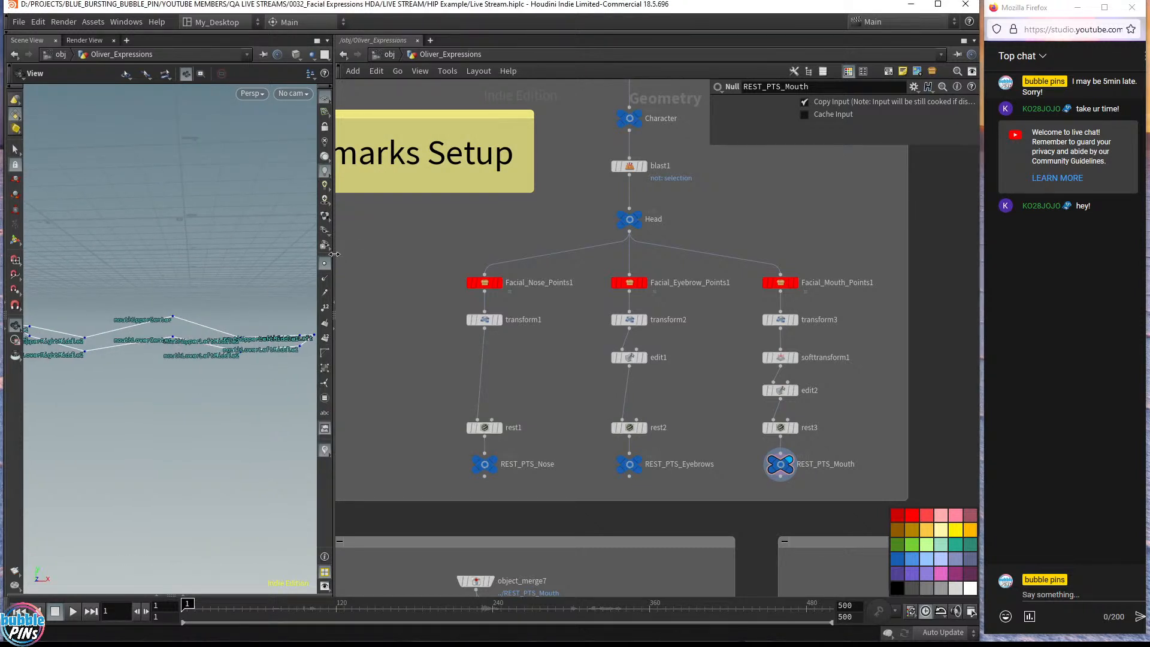
left_click_drag(334, 254, 554, 258)
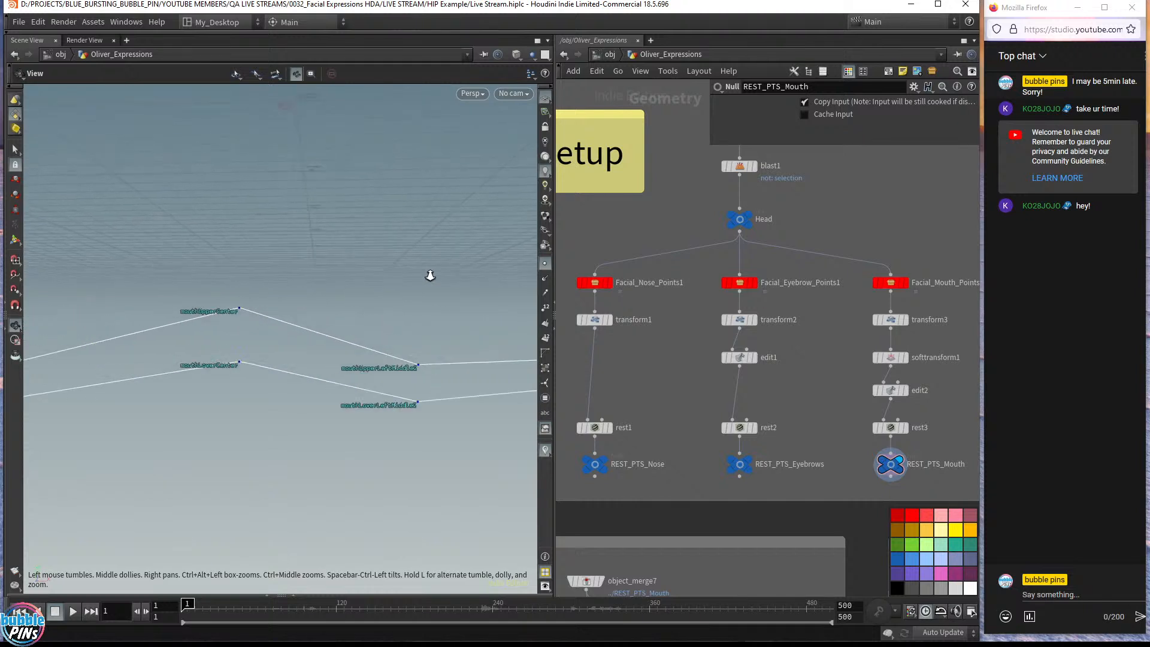
right_click_drag(430, 275, 293, 327)
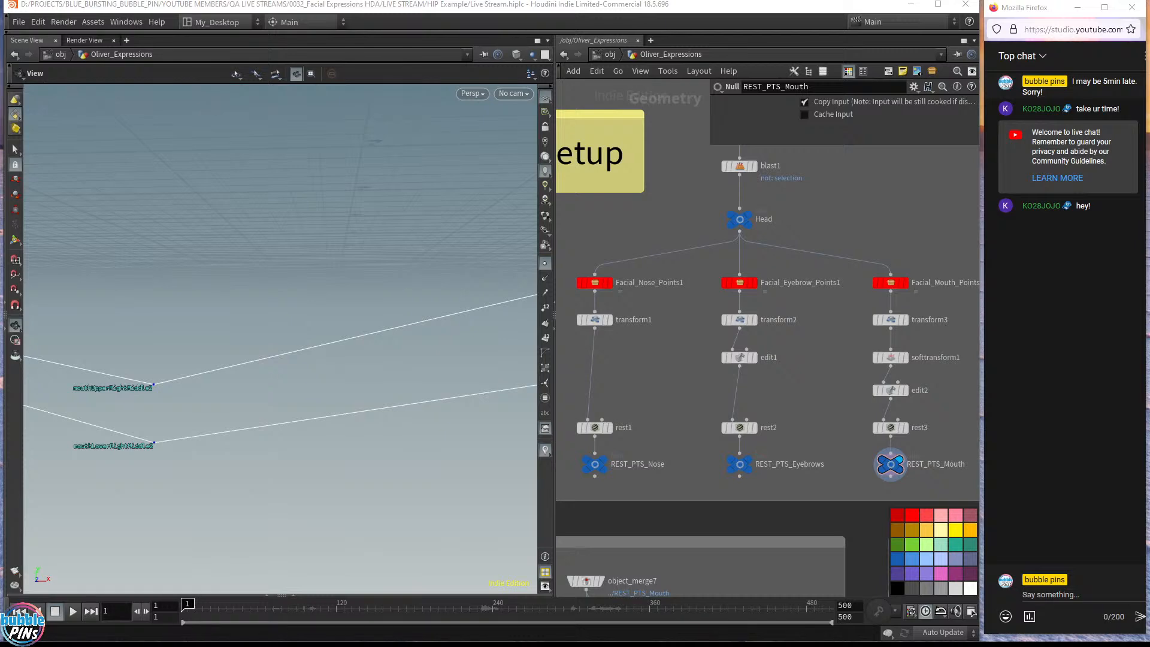
- Bring in the browser, study the Lip Landmarks Reference diagram on the Facial Deformer HDA page, and return to Houdini
left_click_drag(1149, 39, 667, 41)
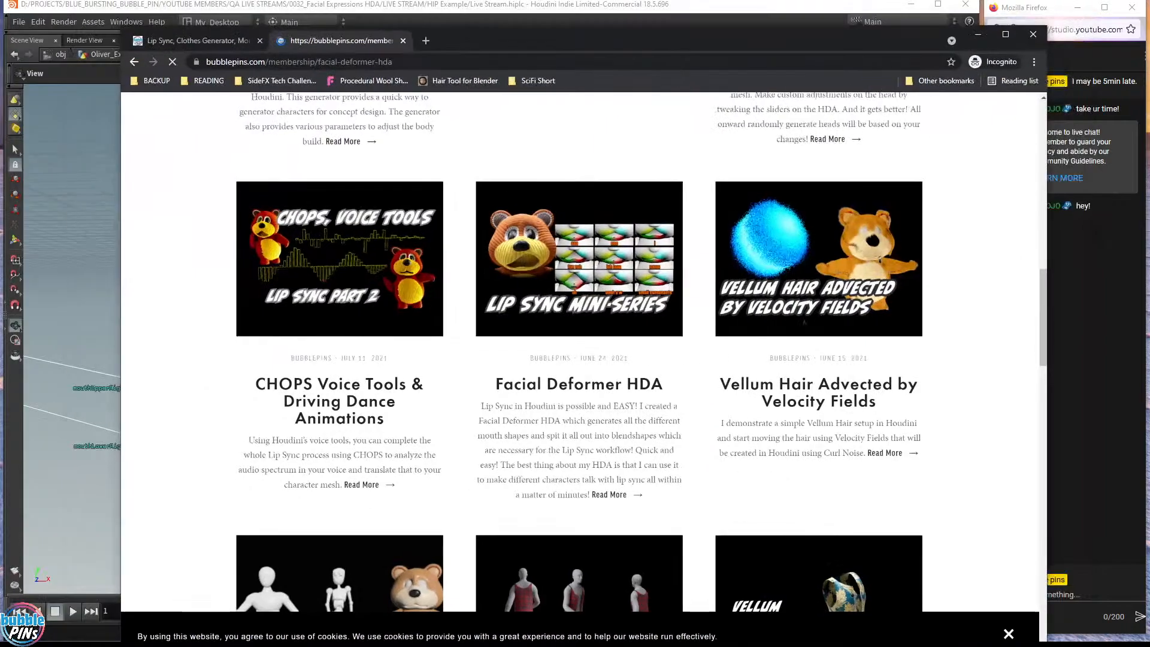
scroll(722, 364, "down", 15)
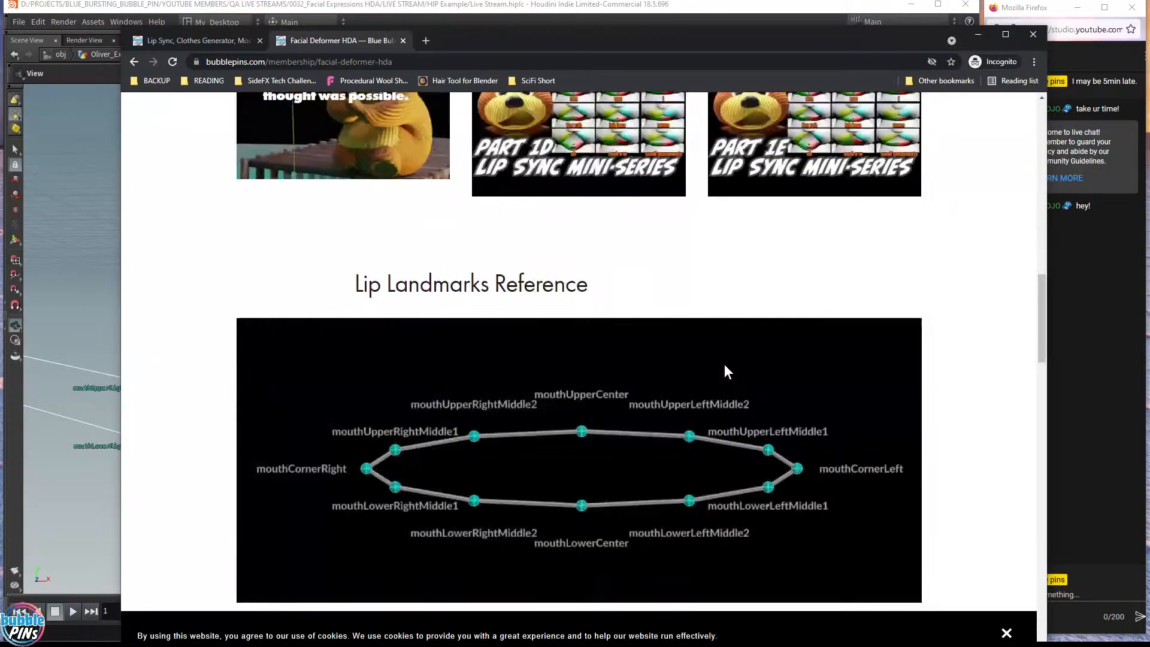
scroll(620, 273, "up", 2)
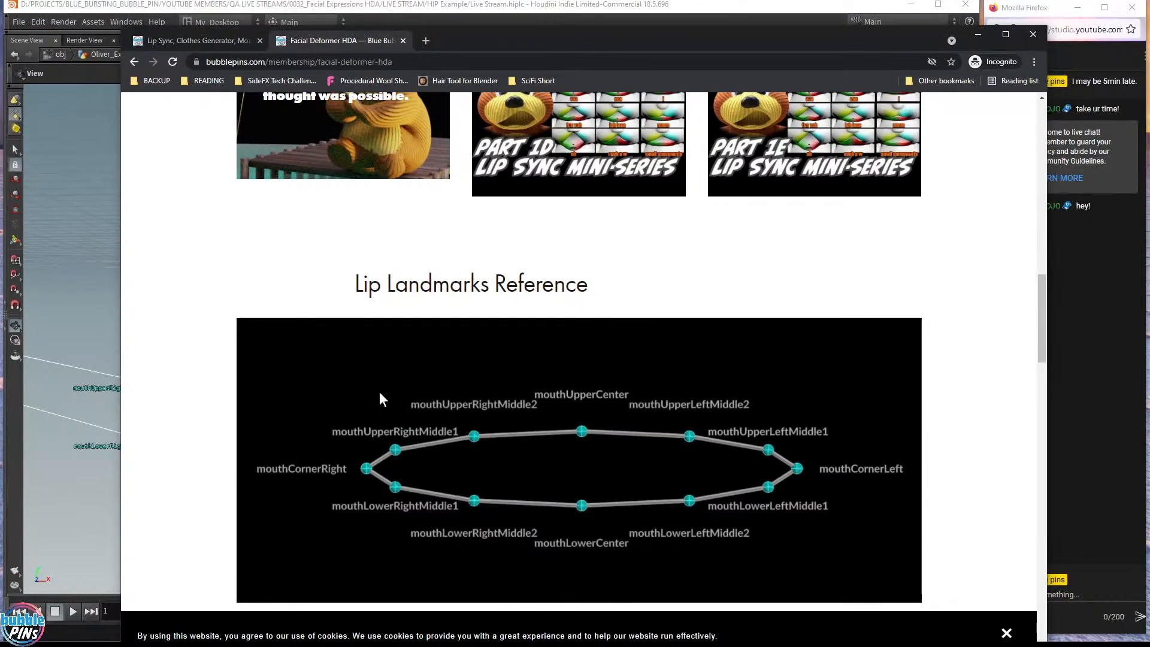
scroll(569, 483, "down", 2)
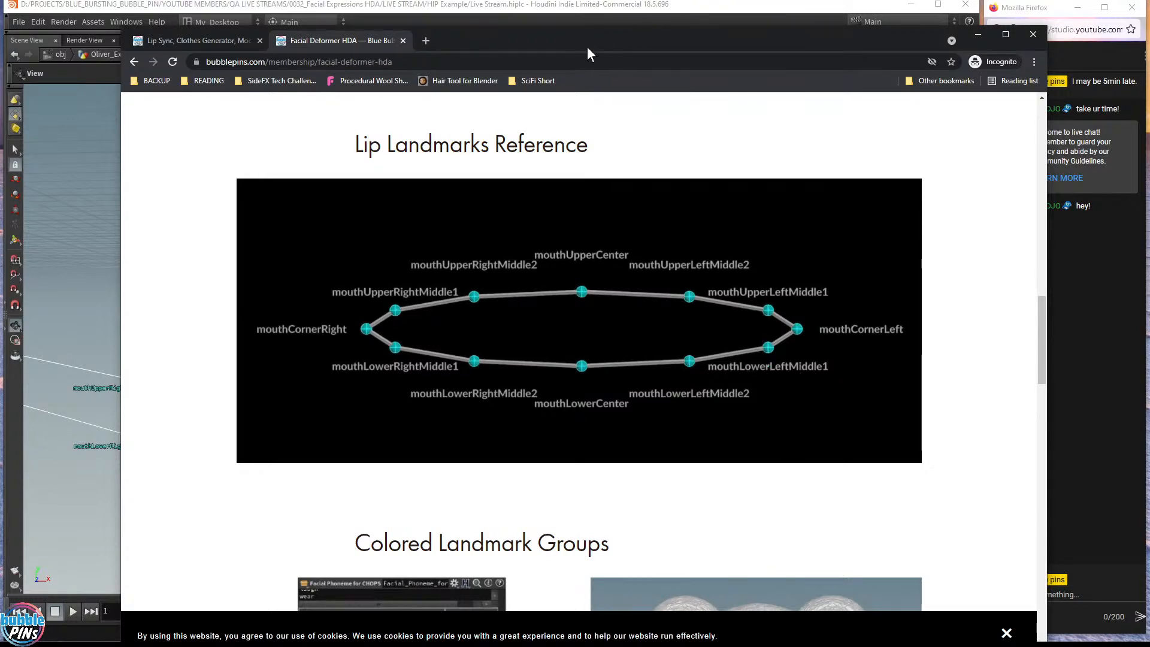
left_click_drag(587, 47, 1149, 46)
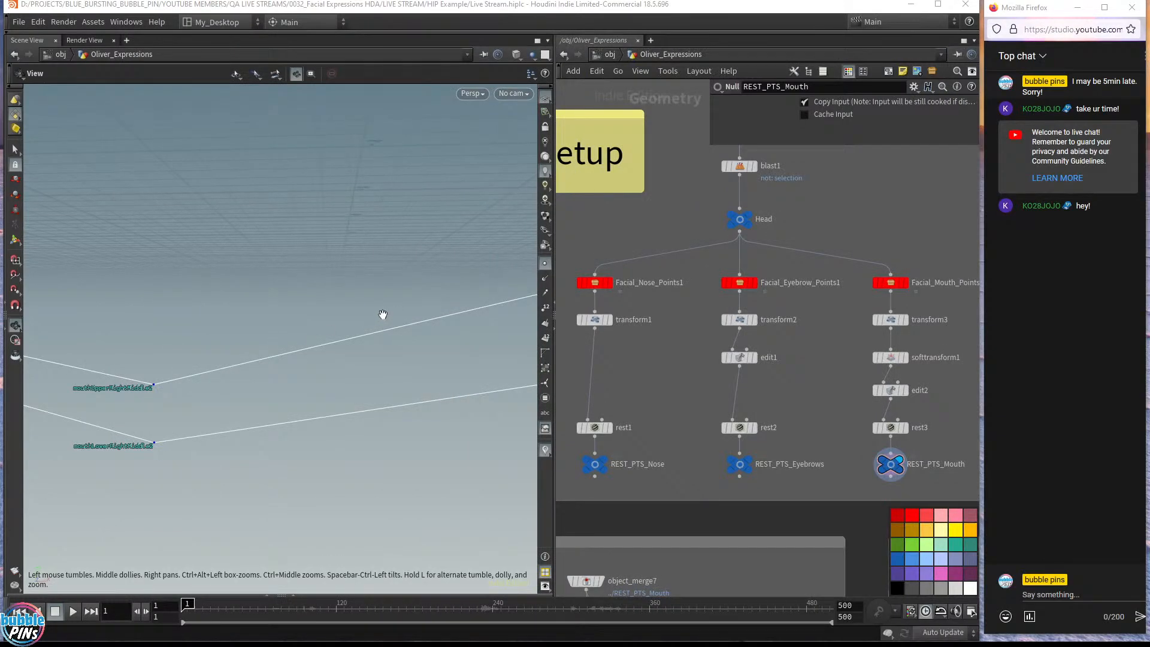
- Display REST_PTS_Eyebrows, inspect its named points in the front view, and switch the visualizer labels off
scroll(382, 315, "down", 6)
right_click_drag(380, 312, 249, 336)
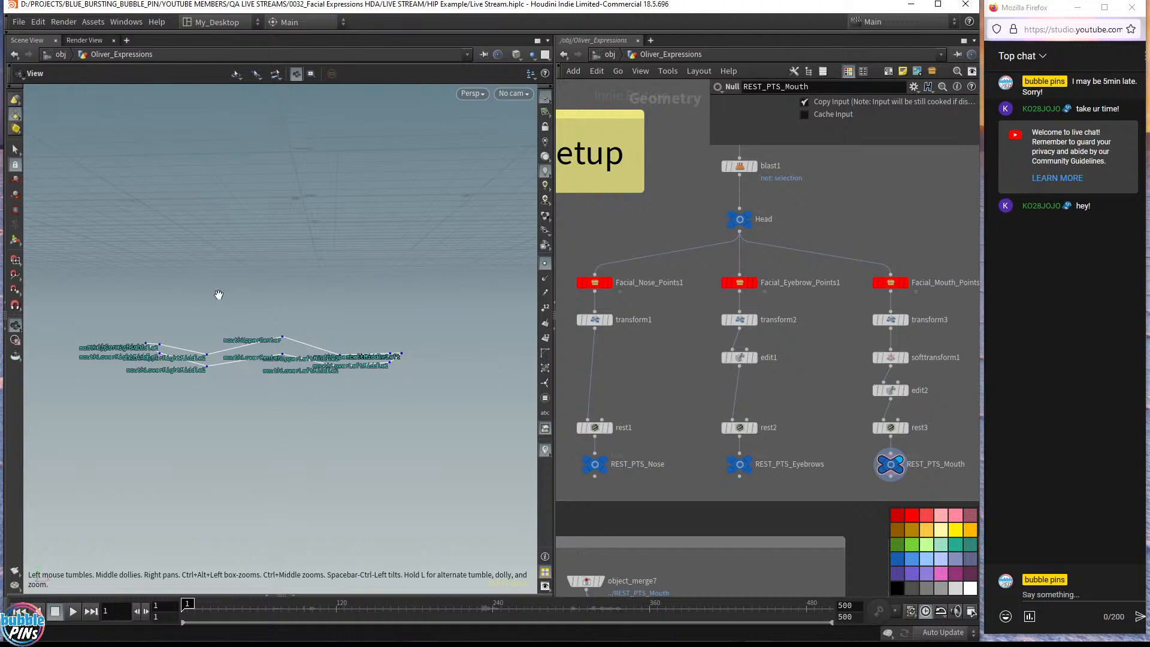
left_click(746, 471)
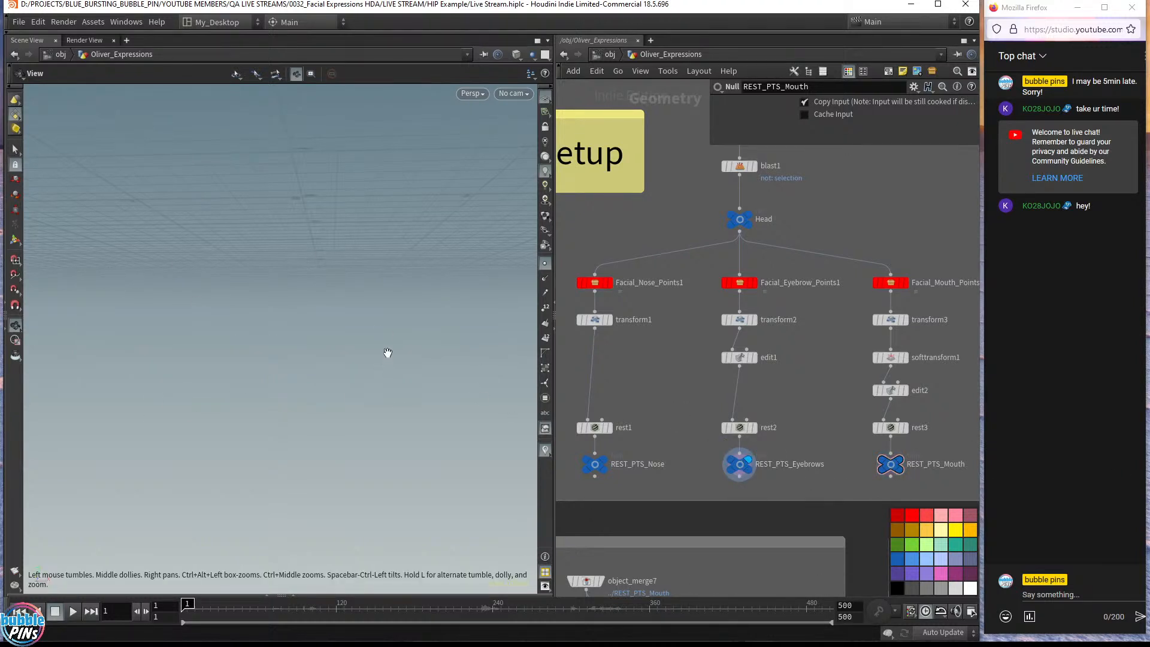
key("f")
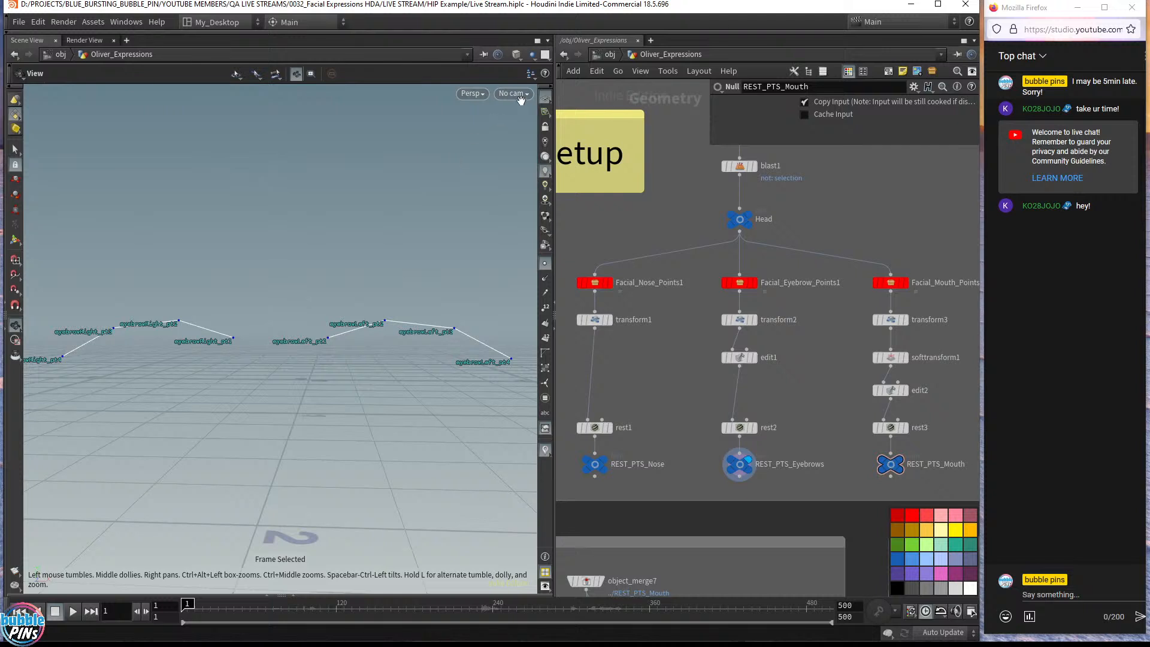
mouse_move(472, 303)
middle_mouse_down()
mouse_move(358, 316)
mouse_move(480, 151)
middle_mouse_up()
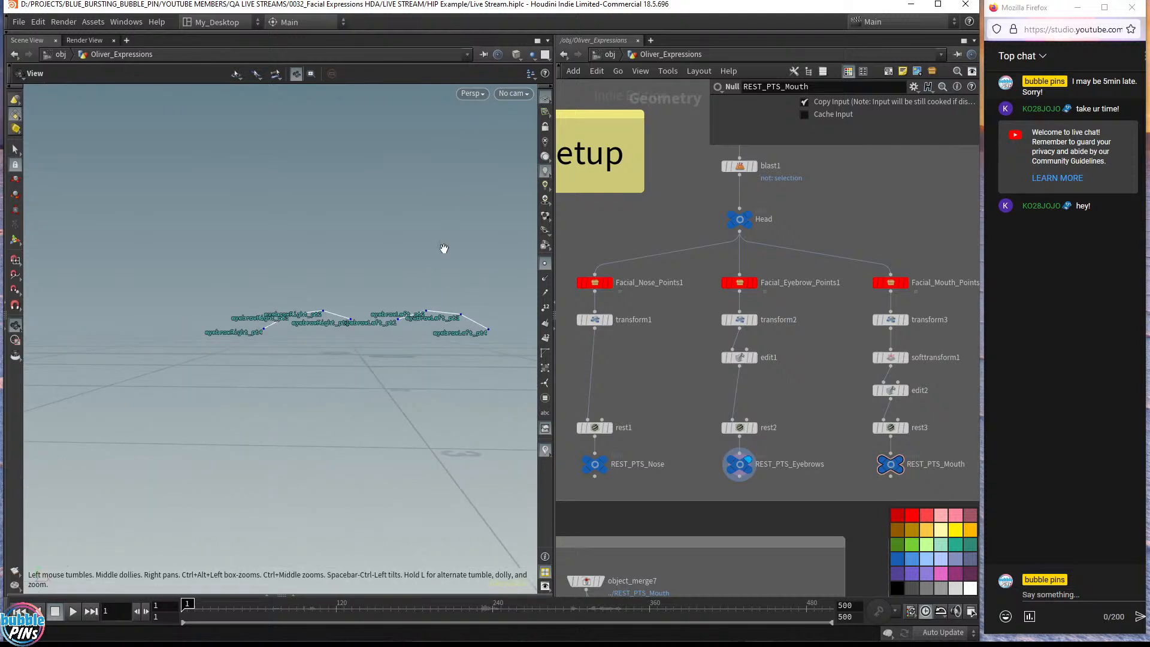
key("space+3")
middle_click_drag(414, 264, 365, 248)
right_click_drag(440, 263, 390, 259)
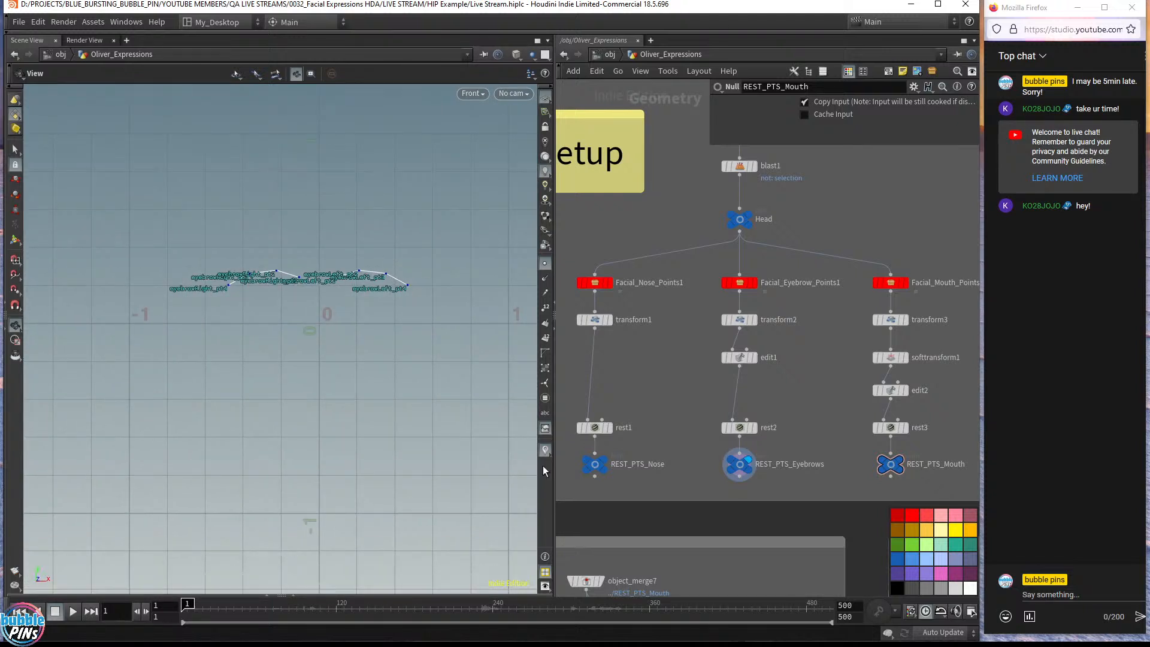
left_click(545, 450)
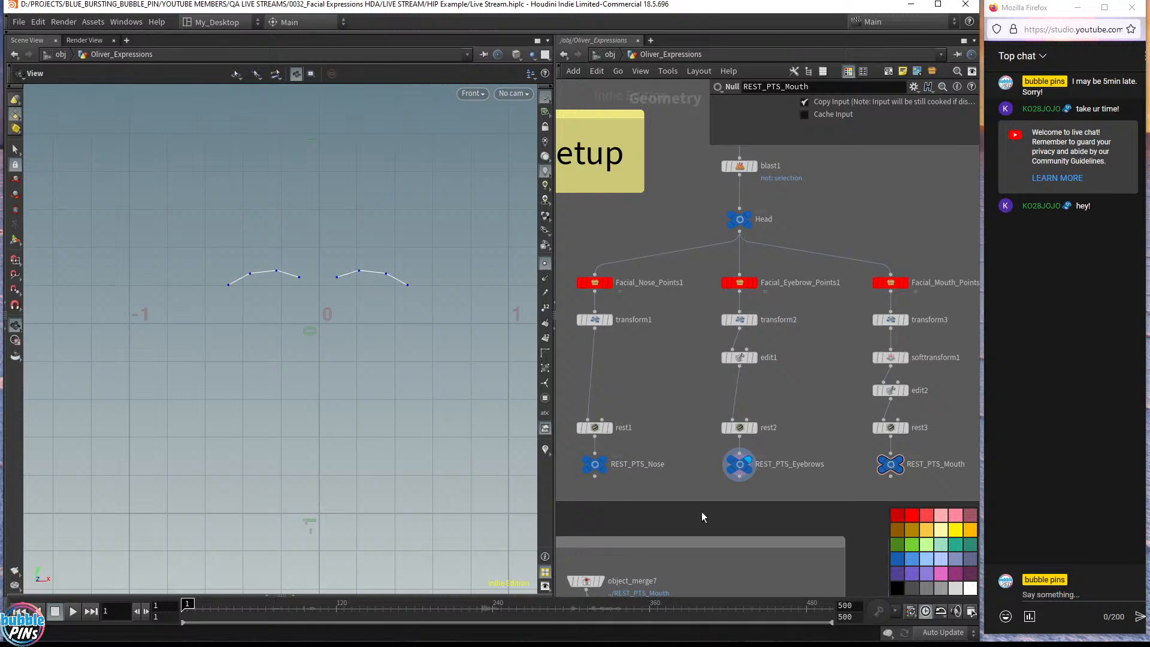
- Merge the three REST_PTS nulls into one node beside the landmarks box and display all facial landmarks together
scroll(745, 510, "down", 4)
left_click_drag(602, 470, 891, 439)
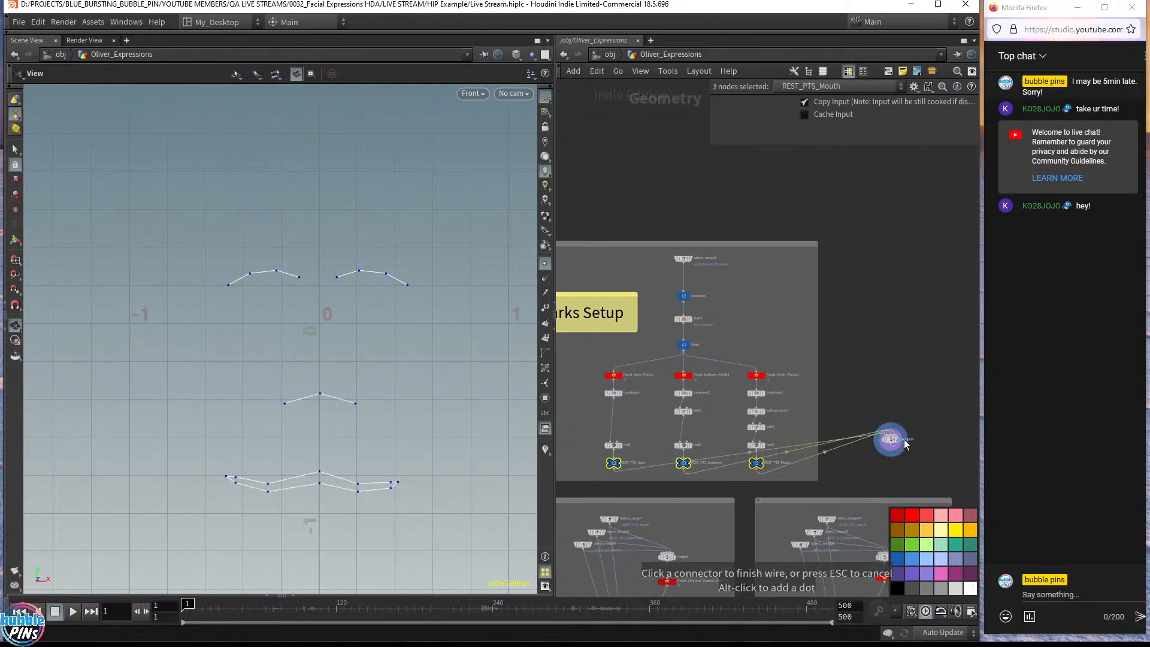
scroll(851, 434, "up", 2)
right_click_drag(277, 337, 256, 278)
middle_click_drag(327, 301, 460, 289)
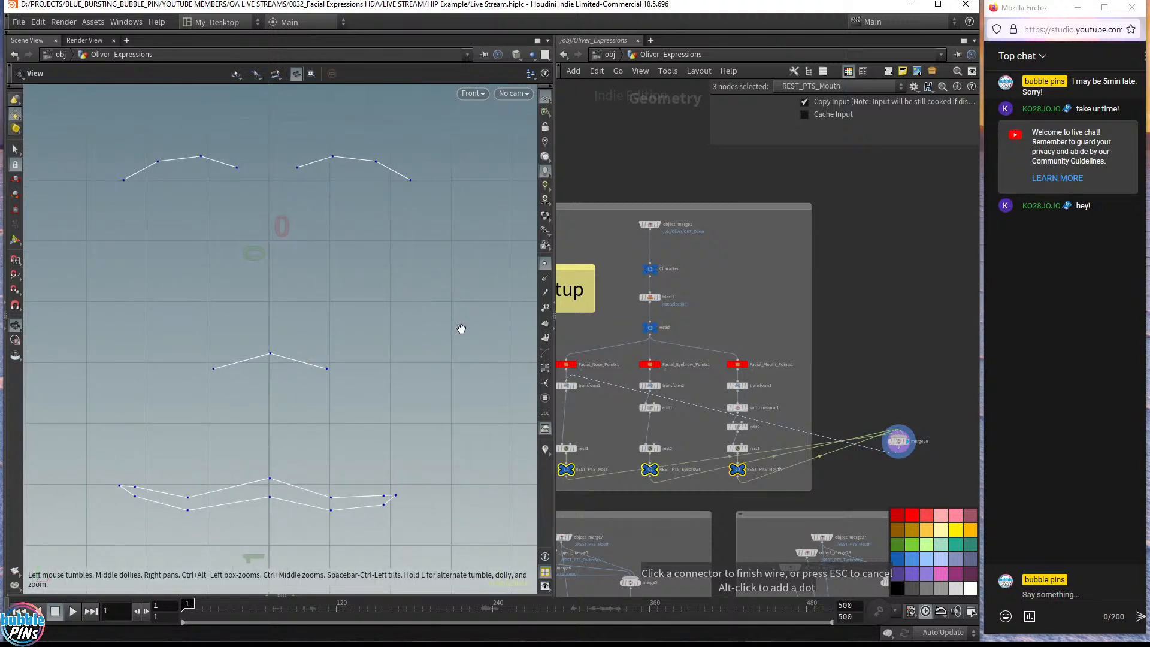
middle_click_drag(697, 296, 822, 285)
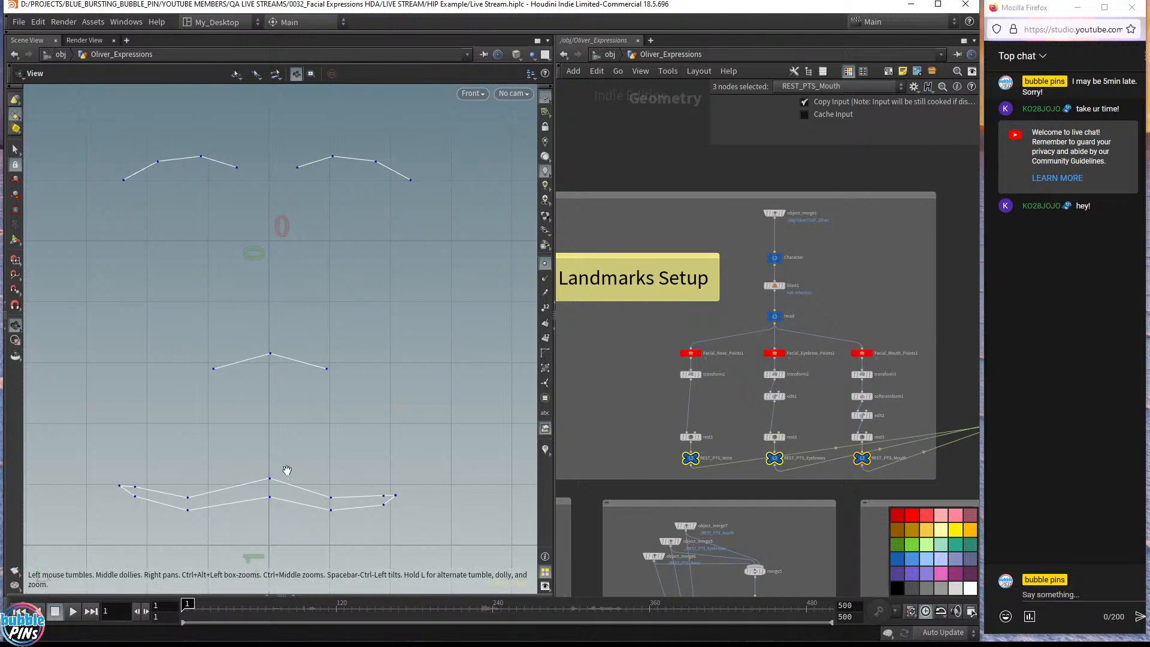
- Delete the temporary merge node beside the Facial Landmarks Setup box
scroll(744, 455, "down", 4)
middle_click_drag(893, 397, 880, 315)
left_click_drag(892, 338, 852, 378)
key("Delete")
- Display REST_PTS_Mouth and template the Head null to compare the mouth landmarks with the bear's head wireframe
scroll(764, 340, "down", 2)
middle_click_drag(666, 460, 588, 447)
scroll(736, 362, "up", 5)
scroll(736, 362, "up", 2)
scroll(875, 270, "down", 2)
middle_click_drag(931, 226, 882, 260)
scroll(883, 260, "up", 2)
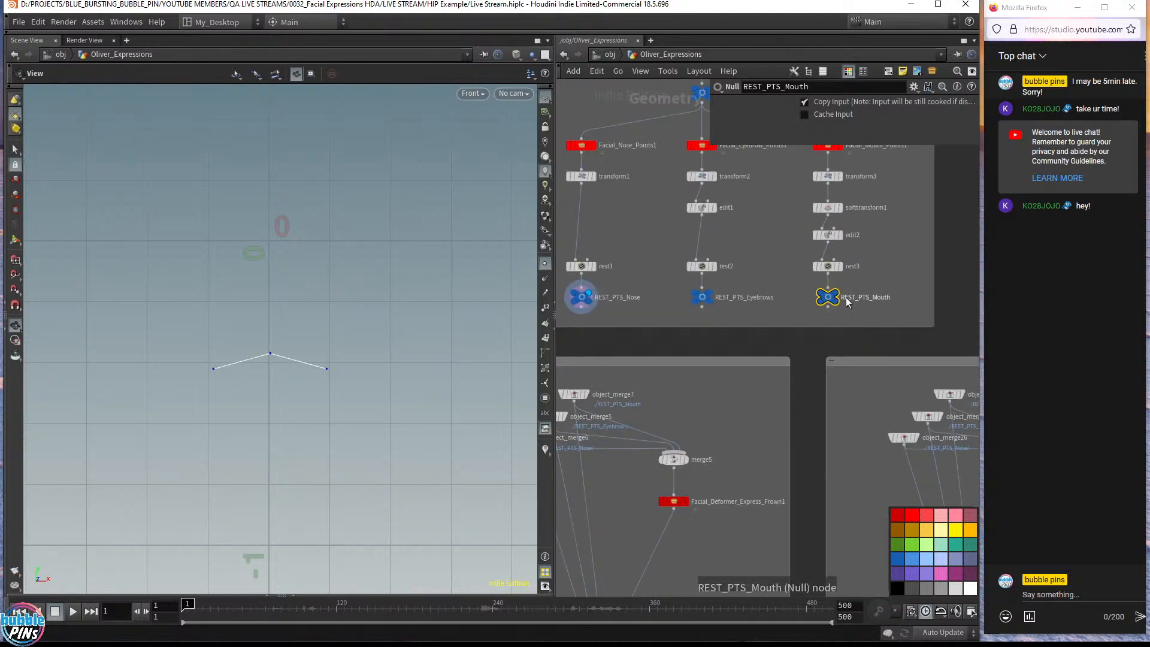
left_click(826, 295)
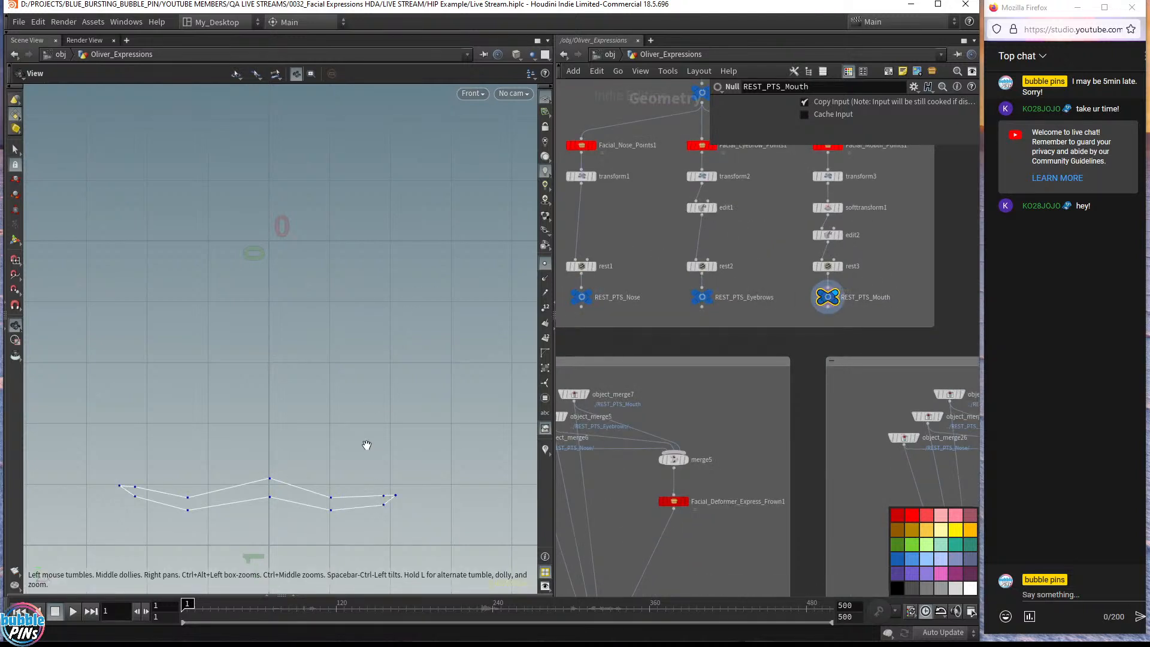
middle_click_drag(762, 335, 746, 505)
left_click(694, 265)
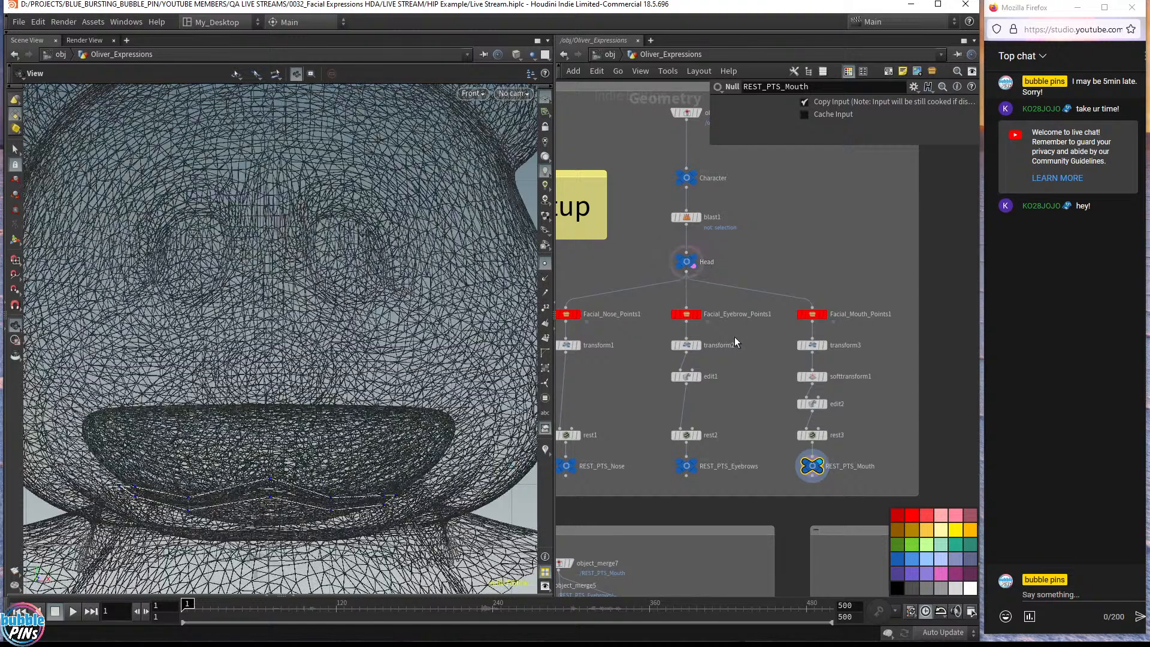
right_click_drag(214, 485, 215, 418)
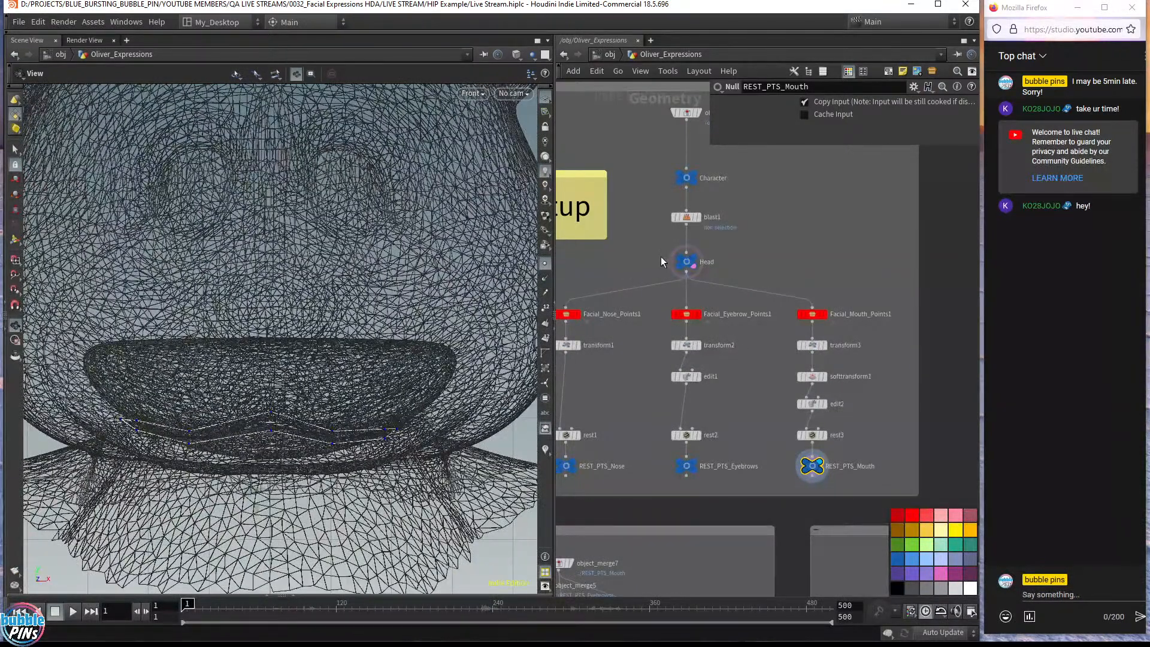
- Display the Head null, hide the point markers to examine the shaded face, and display REST_PTS_Mouth again
left_click(694, 256)
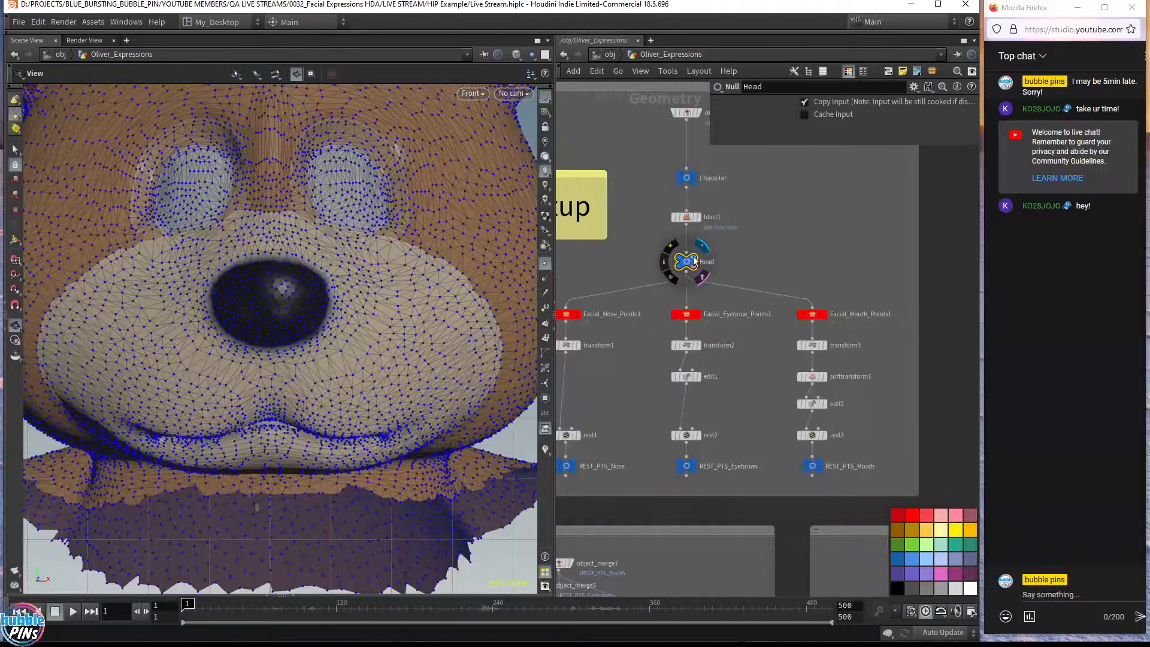
left_click(546, 264)
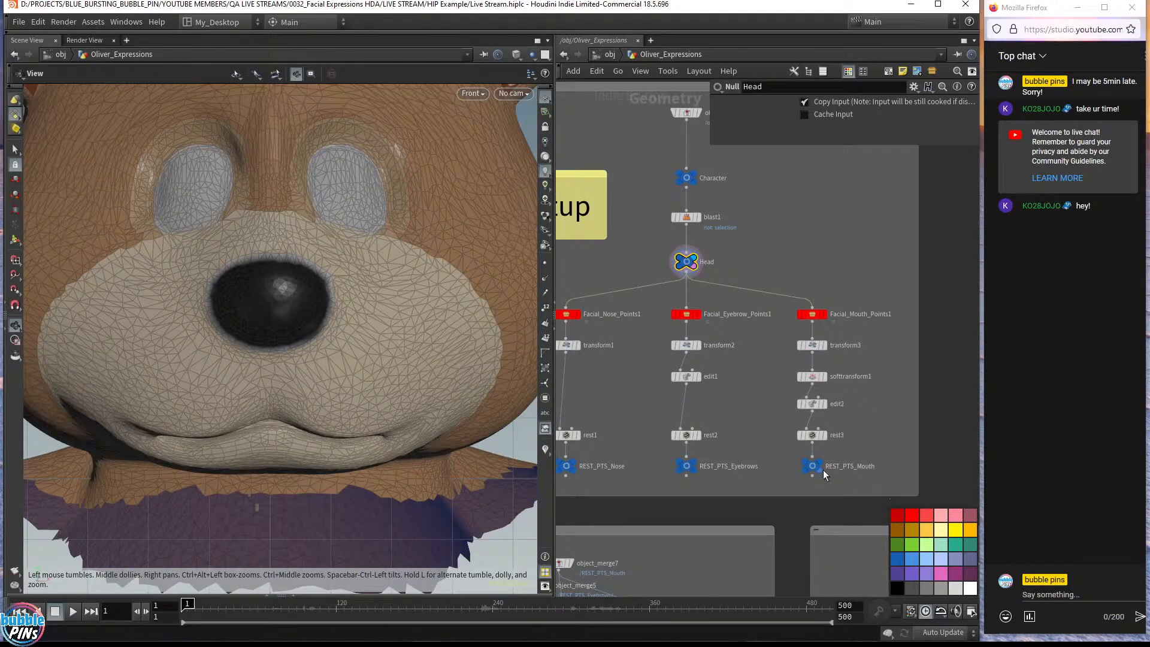
mouse_move(819, 467)
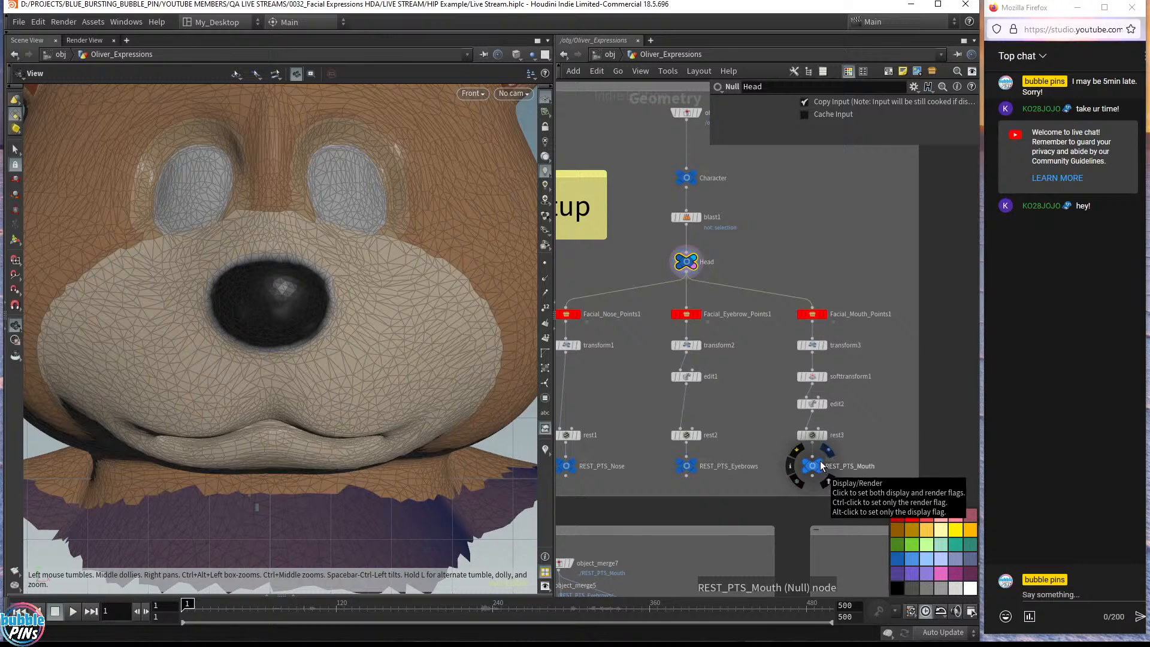
left_click(820, 465)
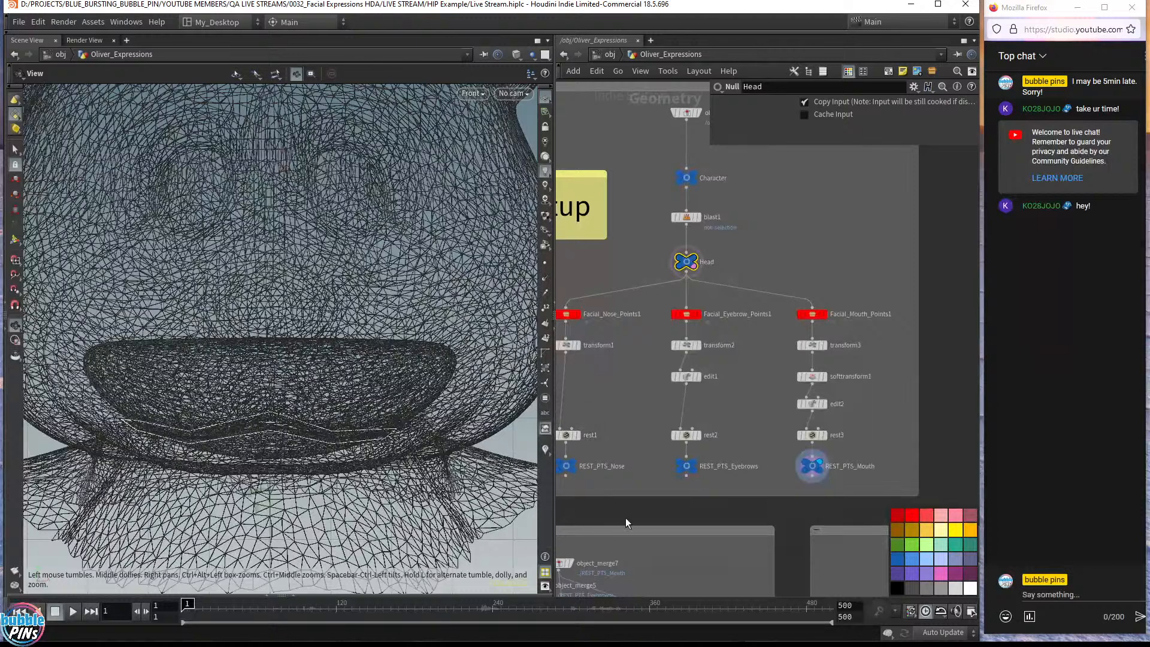
- Select Facial_Deformer_Express5 above the Frown null to show its parameters
middle_click_drag(629, 514, 747, 266)
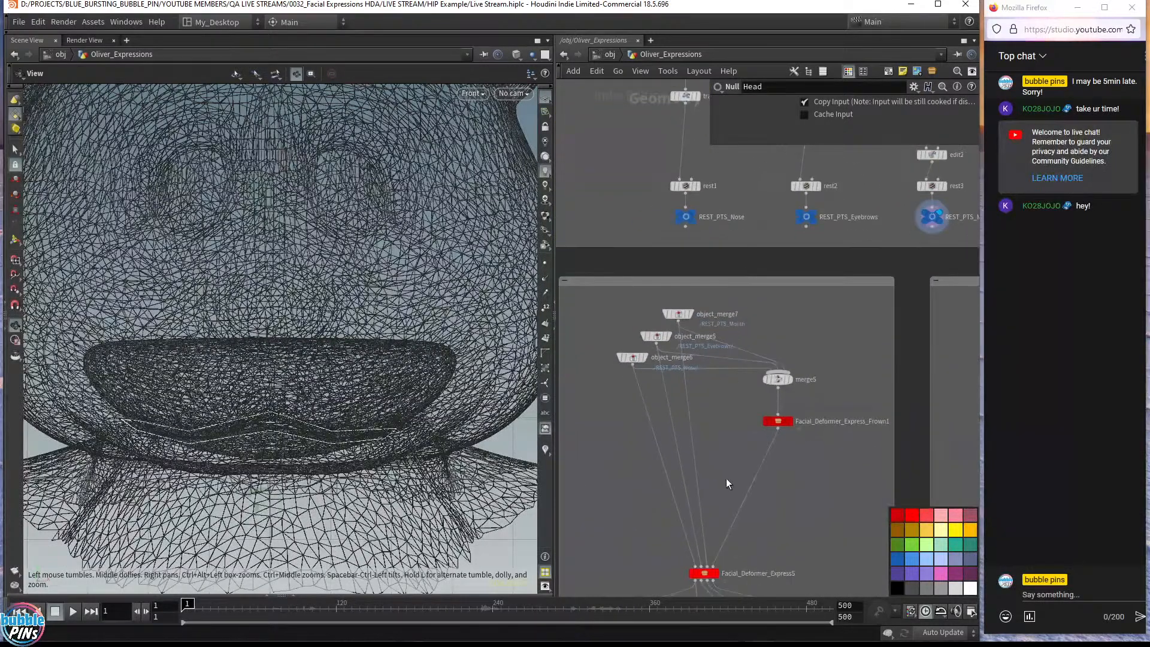
middle_click_drag(809, 537, 792, 364)
scroll(791, 440, "up", 3)
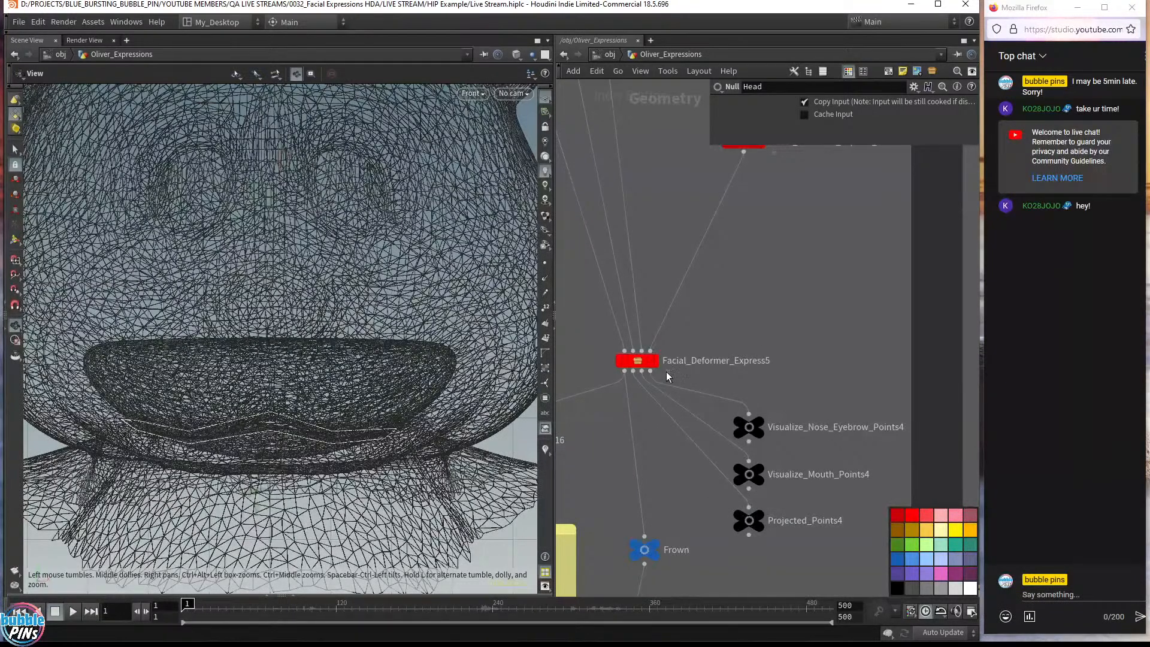
left_click_drag(698, 334, 601, 379)
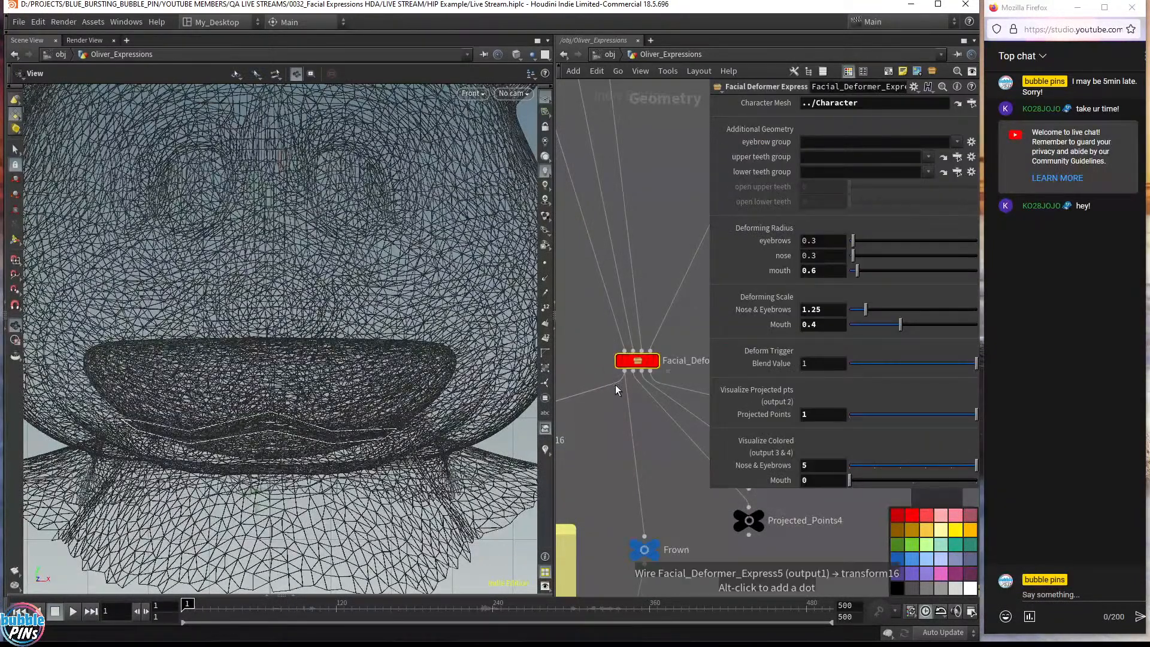
- Display Visualize_Mouth_Points4 to examine the coloured mouth regions, and display REST_PTS_Mouth for comparison
middle_click_drag(606, 453, 552, 455)
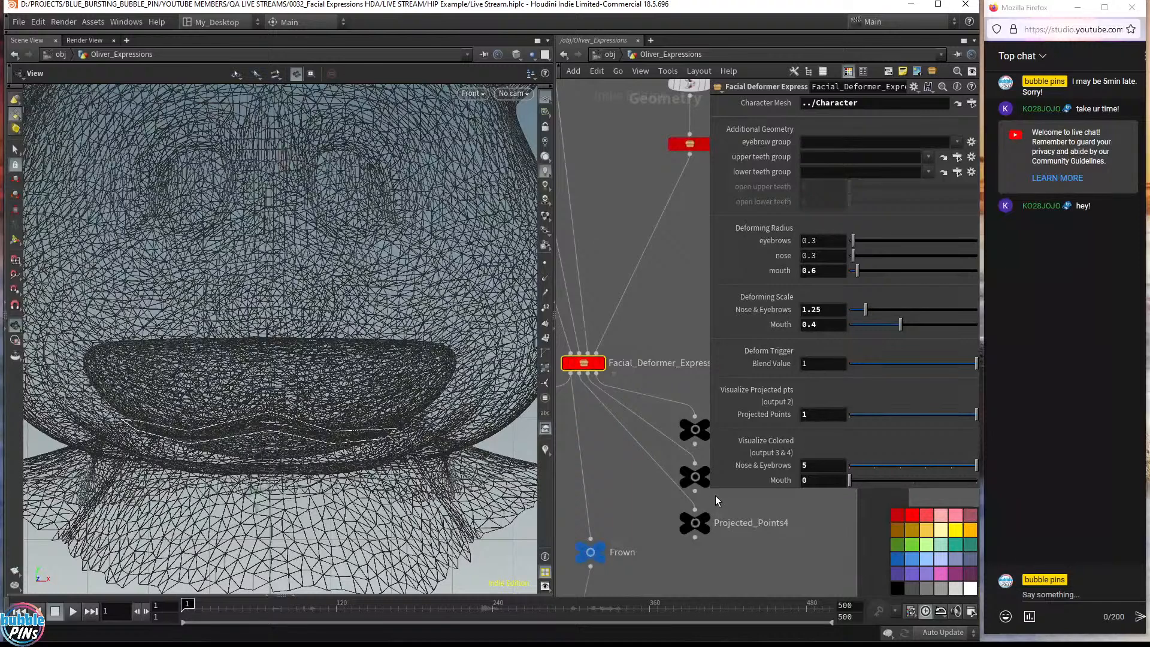
key("p")
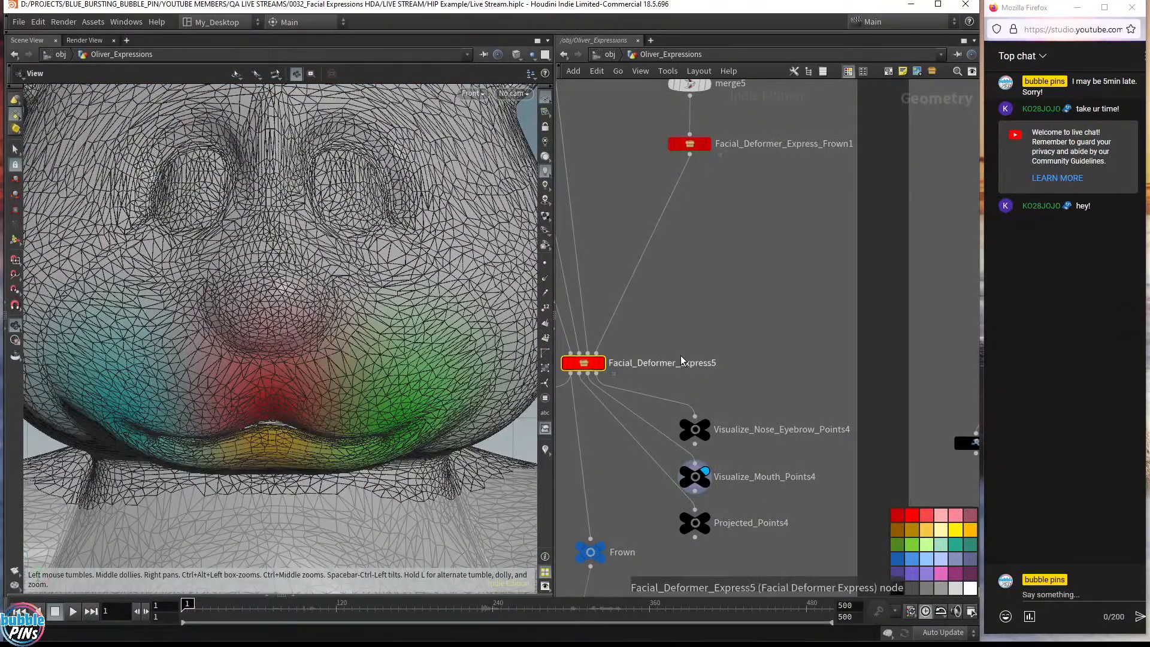
scroll(832, 276, "down", 4)
middle_click_drag(832, 275, 606, 519)
middle_click_drag(675, 275, 738, 307)
scroll(738, 308, "up", 3)
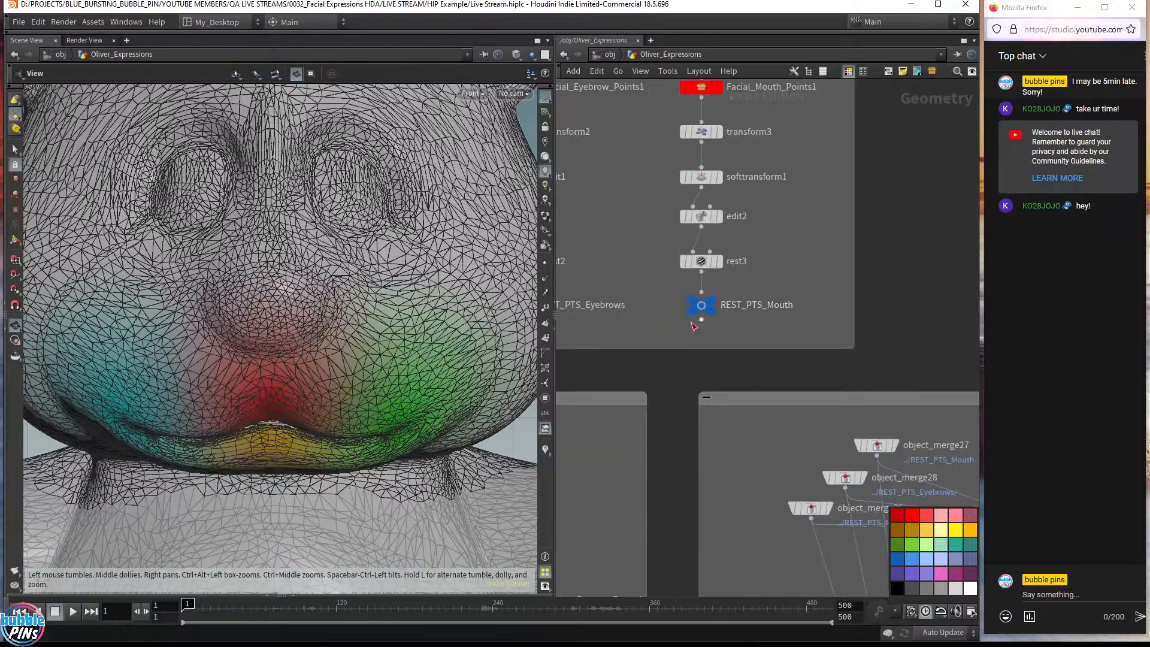
left_click(712, 300)
left_click(723, 283)
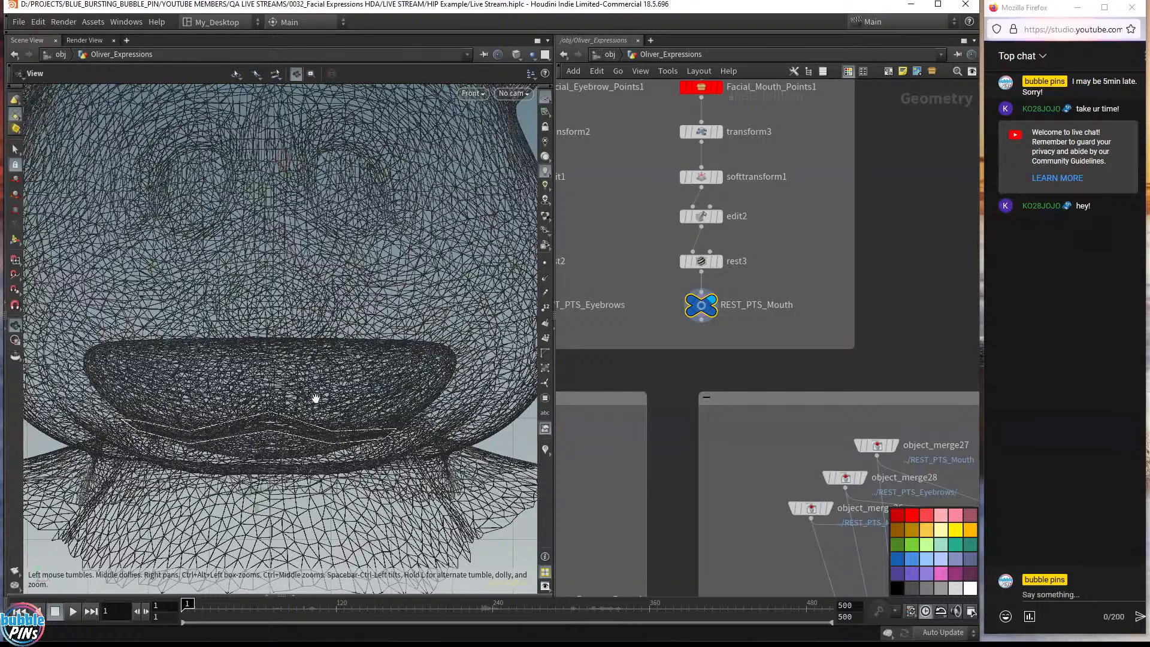
- Switch the display back to Visualize_Mouth_Points4 below Facial_Deformer_Express5
middle_click_drag(657, 526, 790, 235)
middle_click_drag(651, 424, 826, 261)
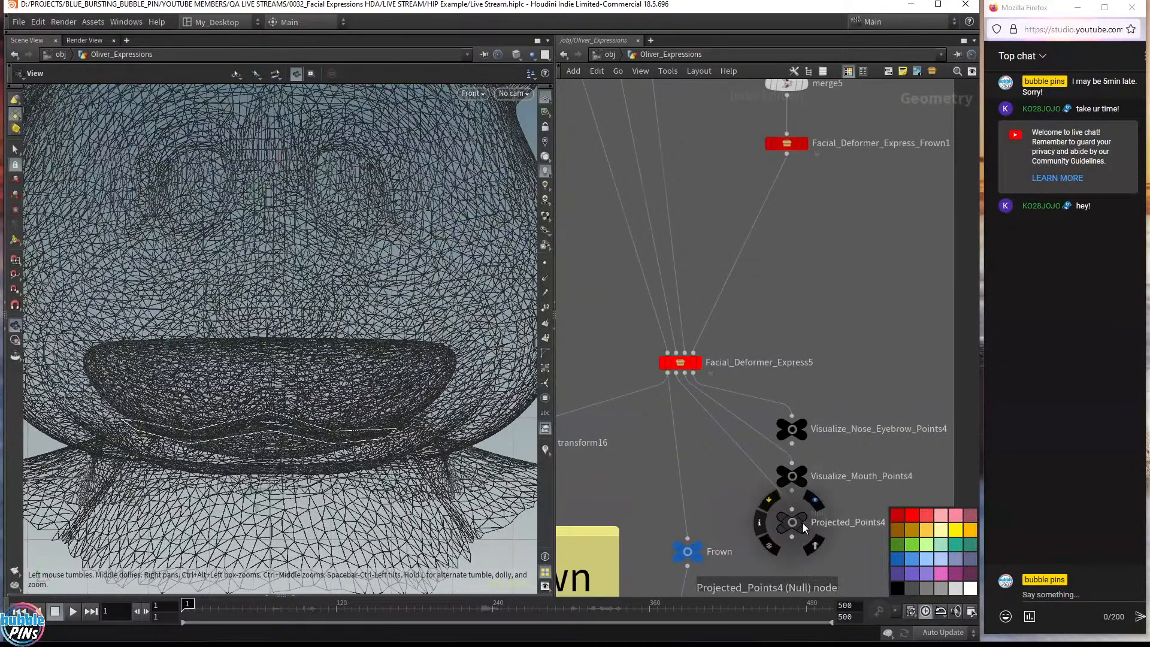
left_click(807, 469)
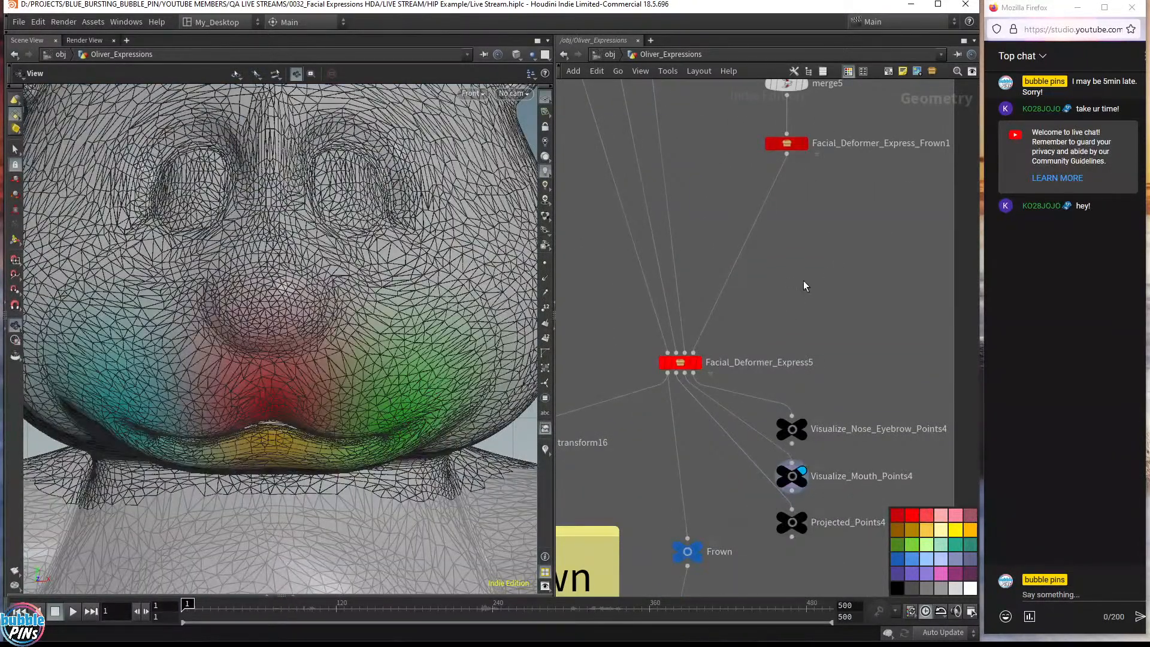
- Show the parameters of Facial_Deformer_Express5 and set its Visualize Colored Mouth value to 1
middle_click_drag(771, 328, 713, 355)
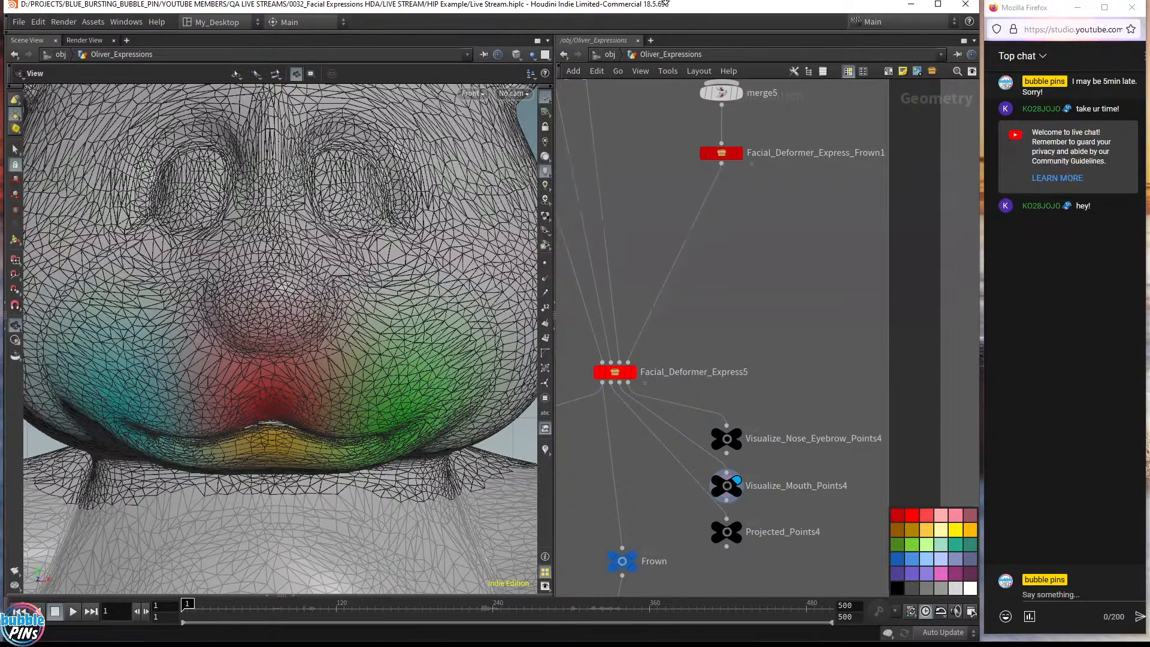
key("p")
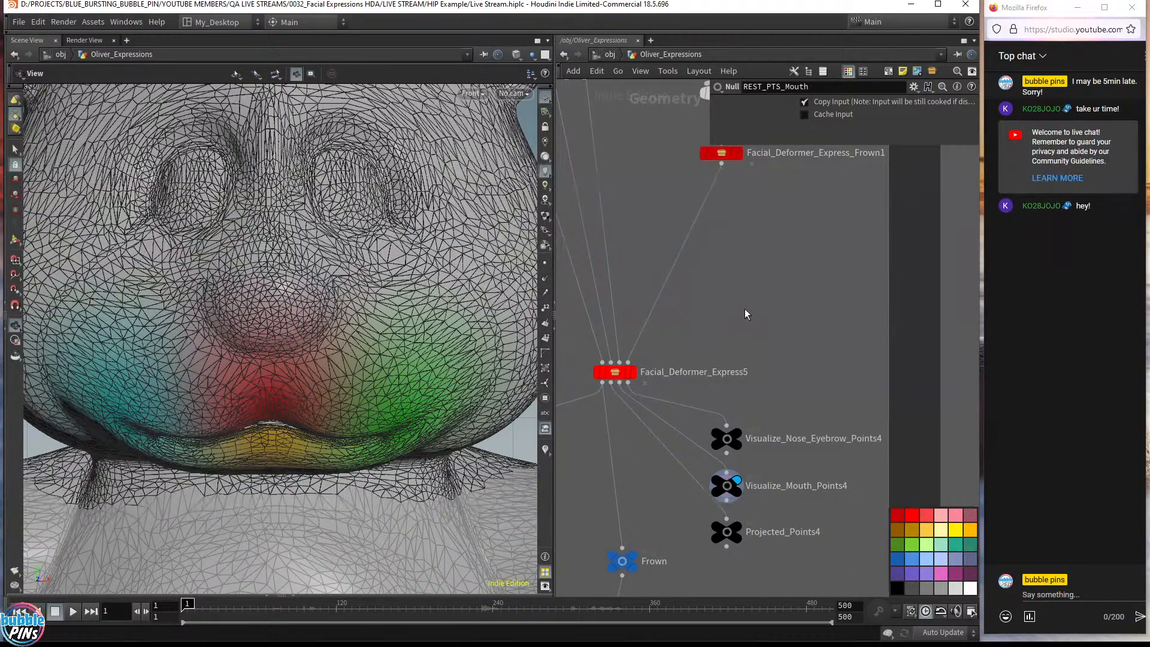
left_click_drag(707, 329, 562, 396)
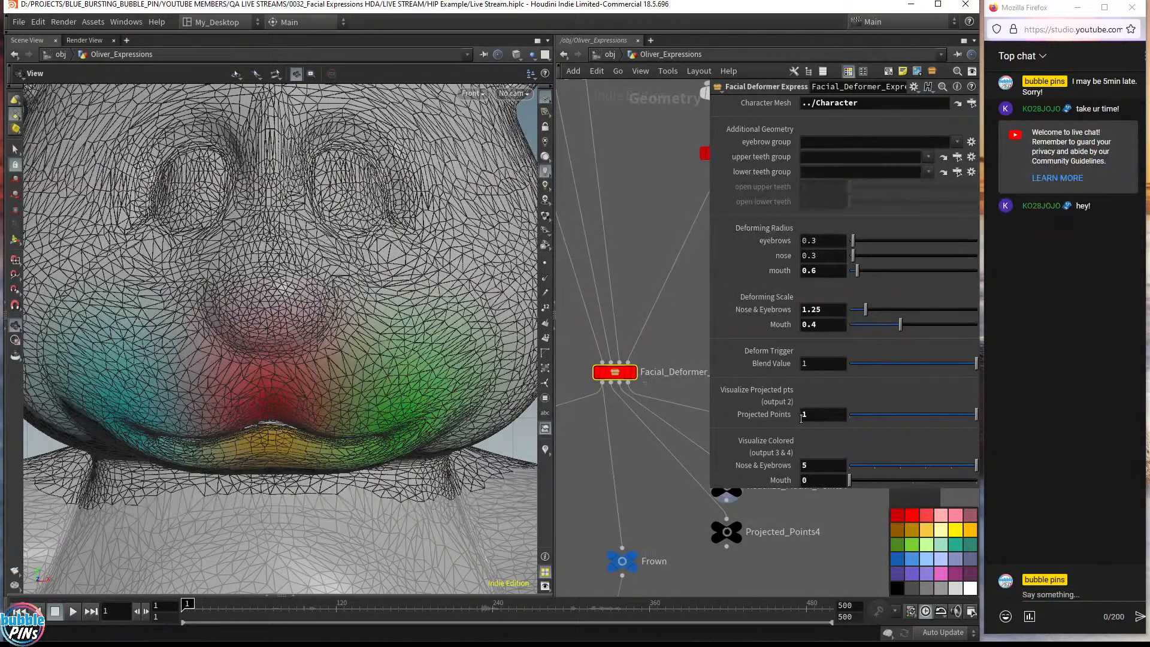
left_click(808, 482)
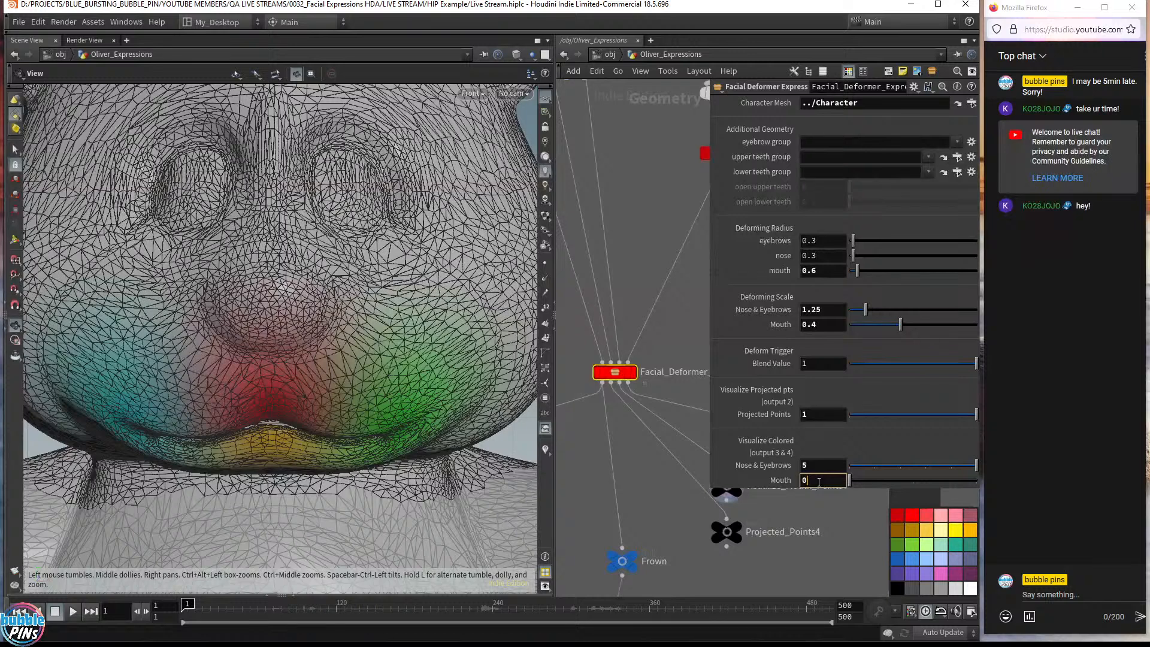
type("1")
key("Return")
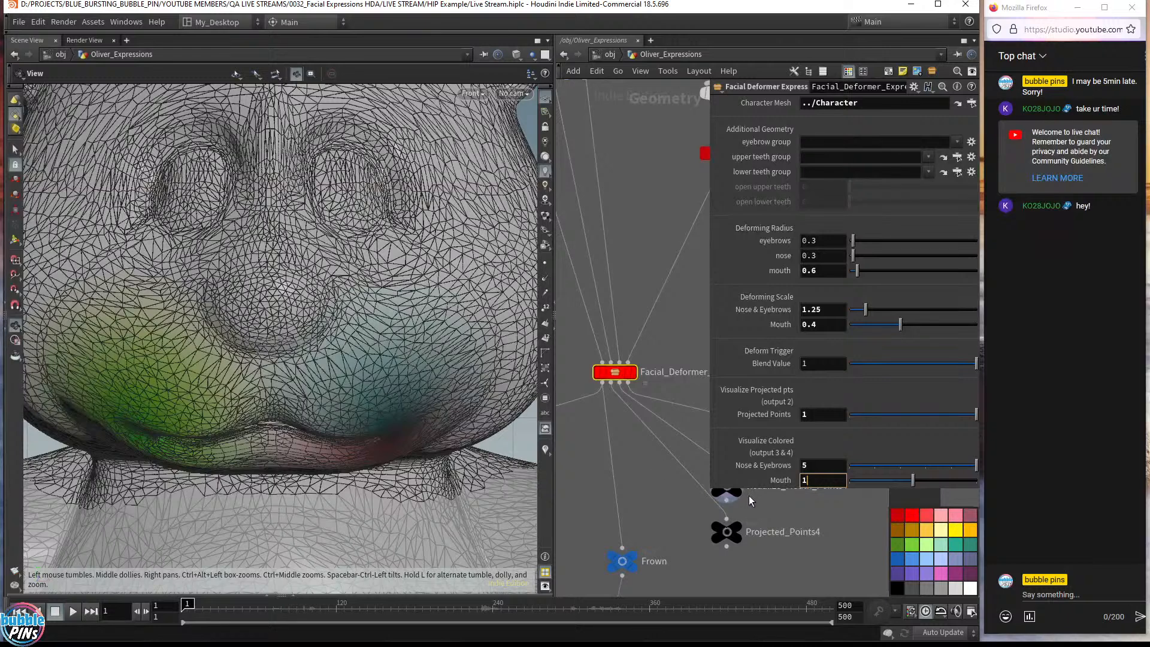
- Set the Visualize Colored Mouth value of Facial_Deformer_Express5 to 2
key("BackSpace")
type("2")
key("Return")
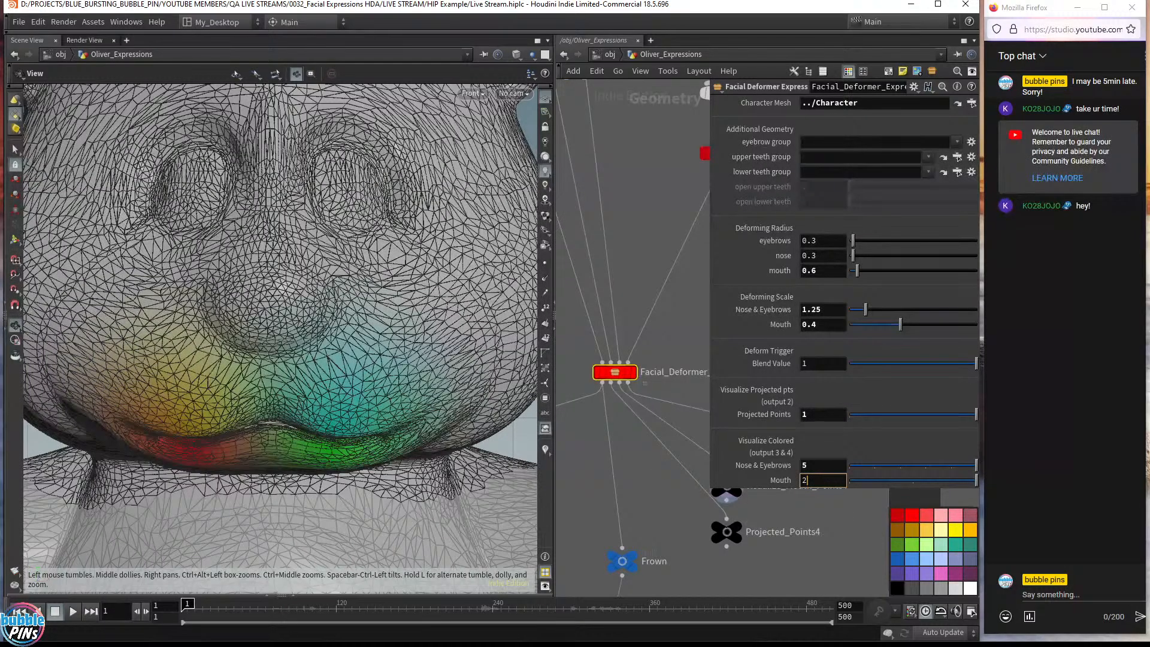
- Switch to the browser's Facial Deformer HDA page and compare its mouth landmark images #0, #1 and #2, returning to Houdini
left_click_drag(1149, 24, 666, 48)
scroll(779, 300, "down", 9)
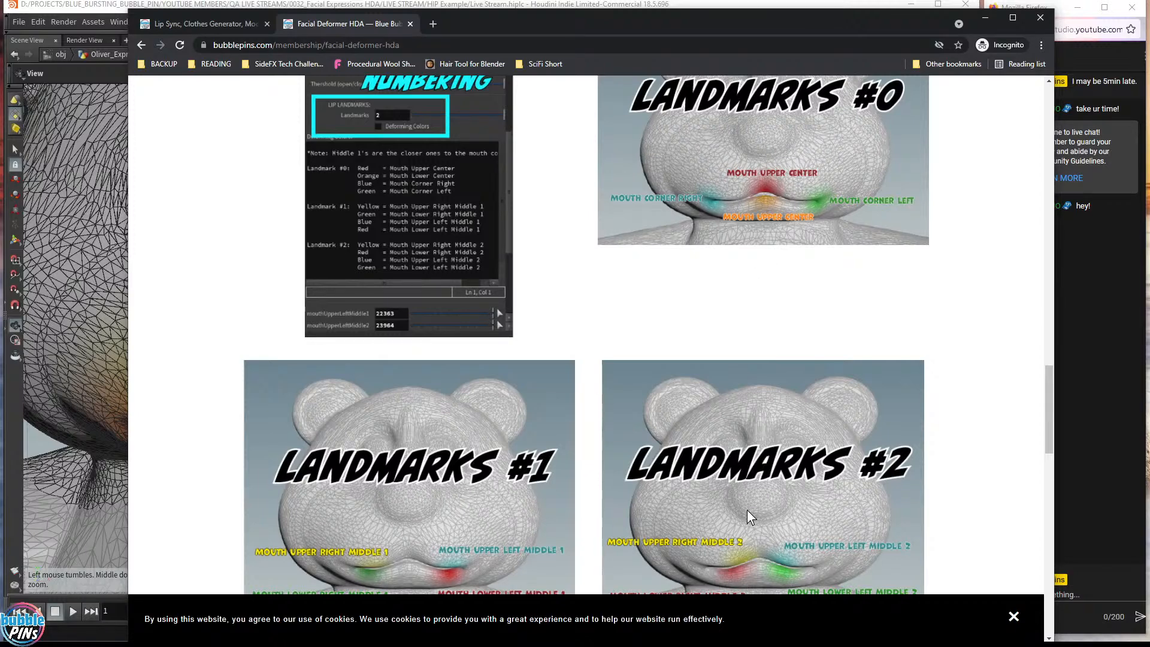
left_click_drag(622, 22, 1149, 41)
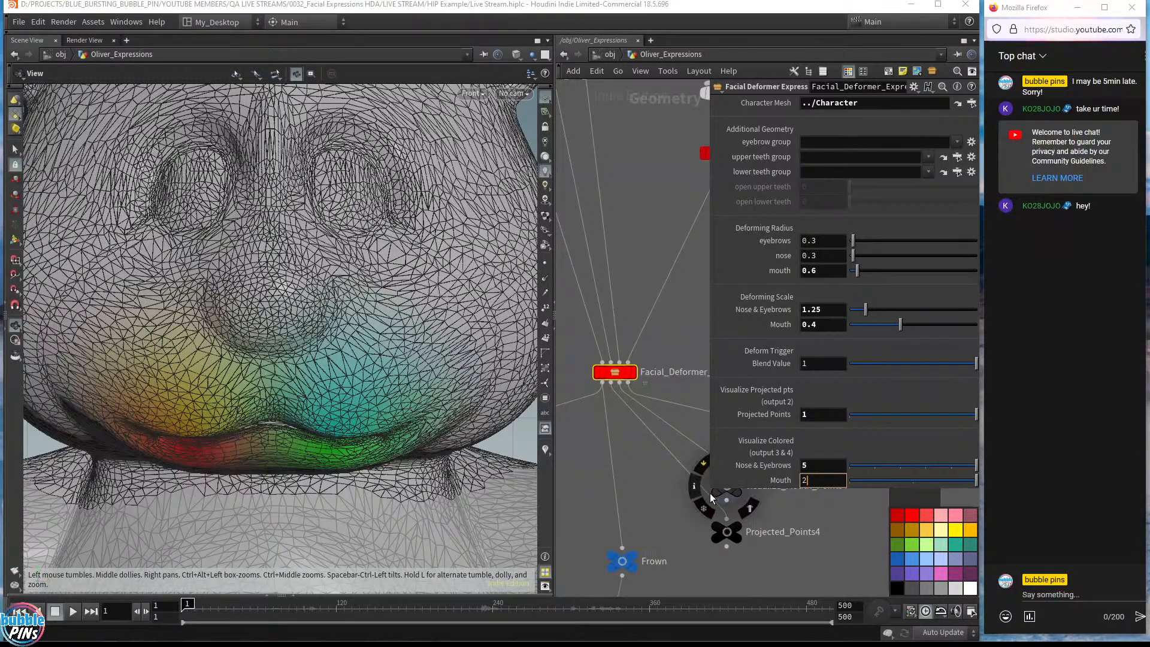
- Resize the floating parameter overlay to fit all settings and examine the output connectors of Facial_Deformer_Express5
left_click_drag(710, 490, 724, 509)
middle_click_drag(632, 510, 584, 439)
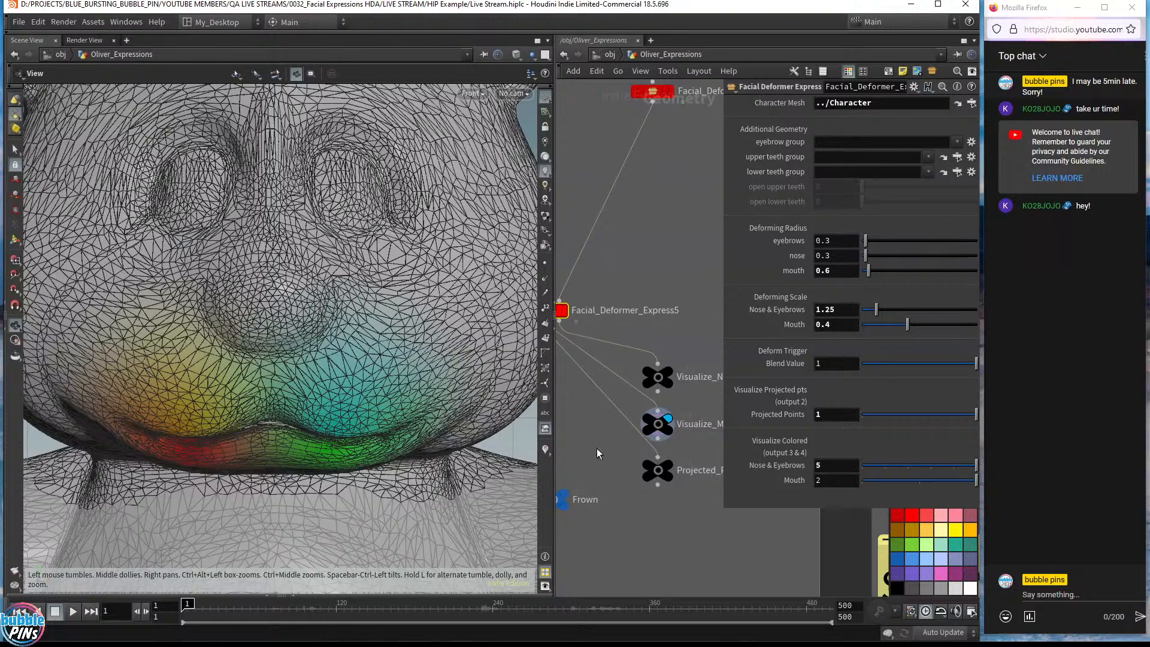
middle_click_drag(599, 469, 558, 467)
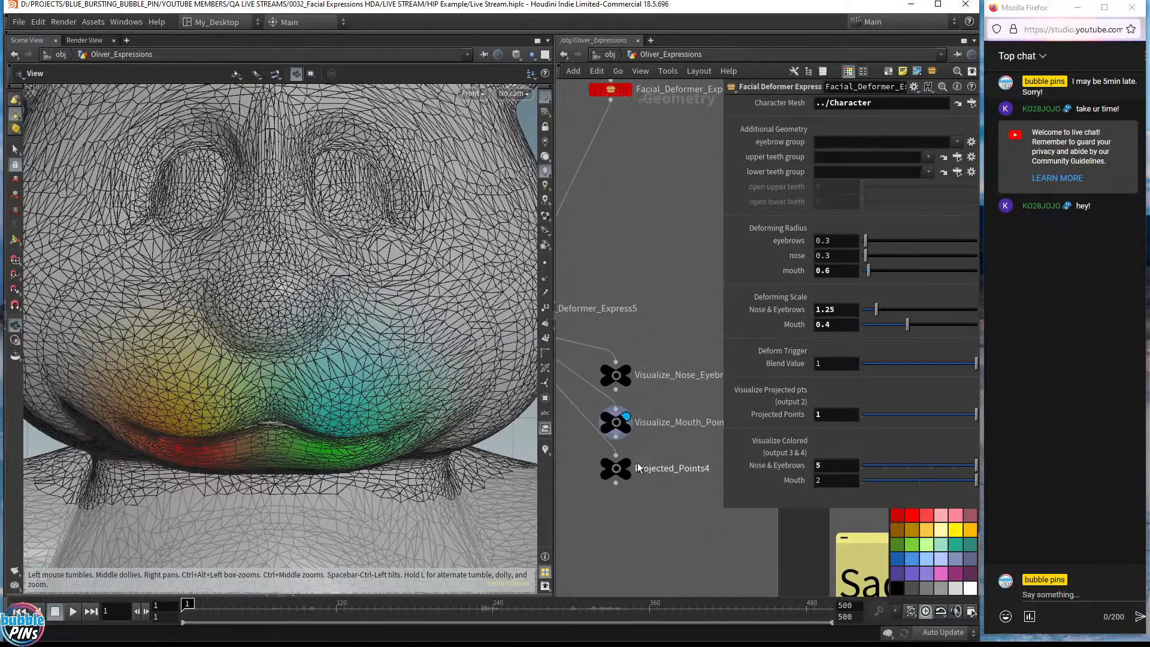
scroll(698, 514, "down", 3)
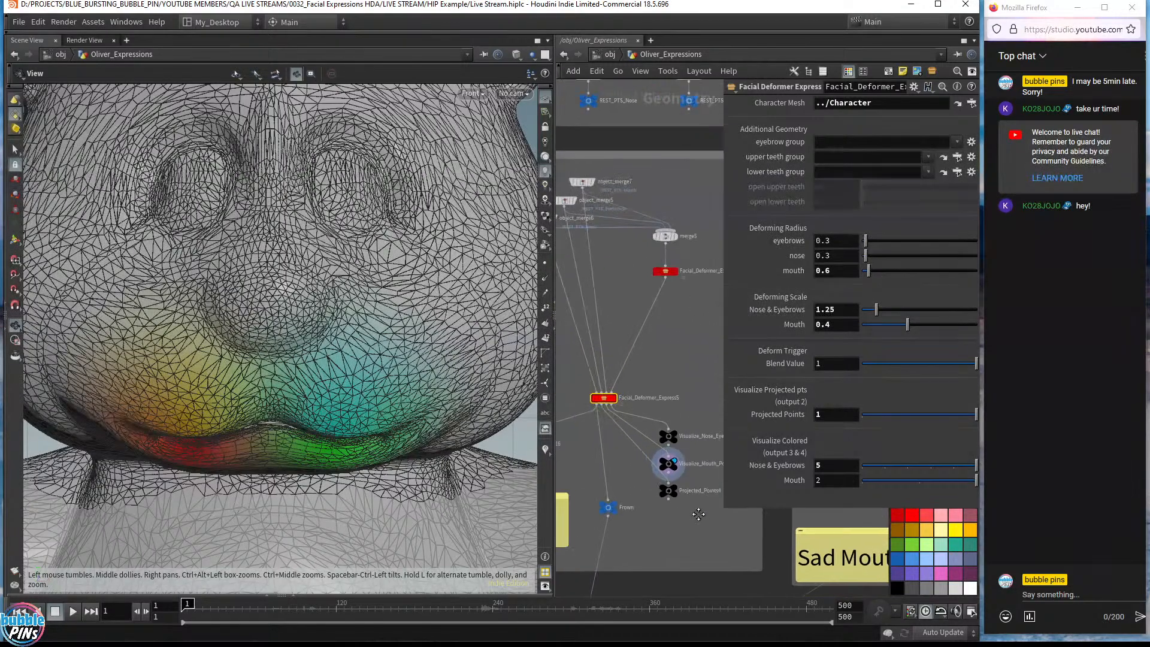
middle_click_drag(698, 514, 703, 514)
scroll(605, 411, "up", 5)
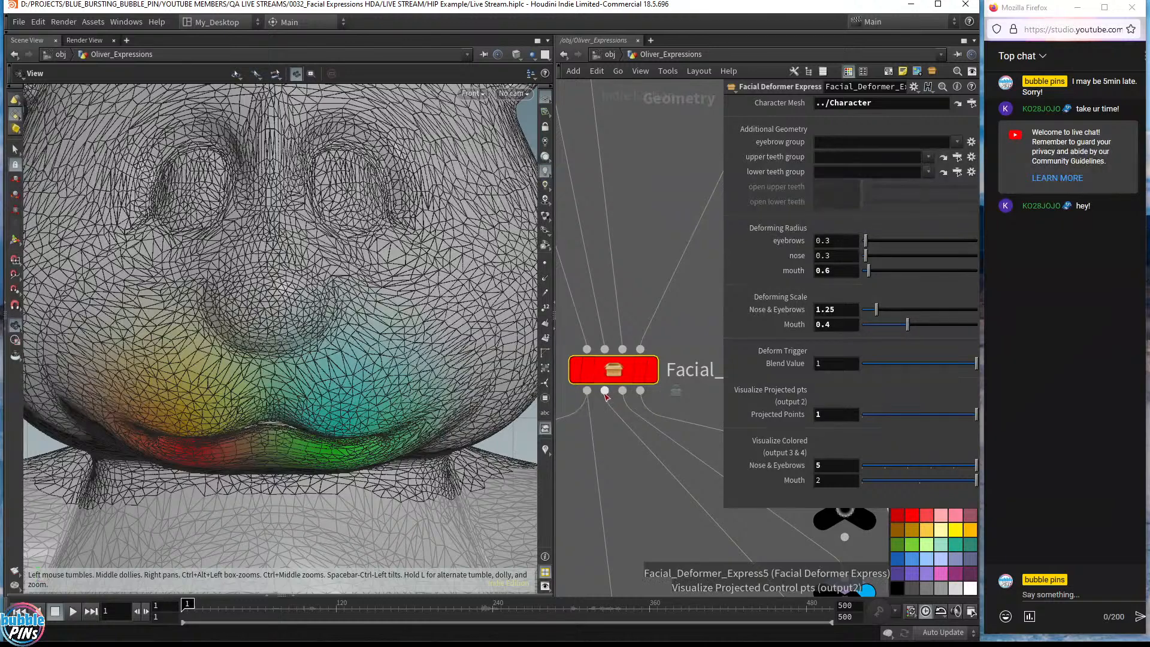
- Display Projected_Points4 to show the projected landmark points on the bear's face
middle_click_drag(706, 569, 619, 387)
scroll(627, 425, "down", 3)
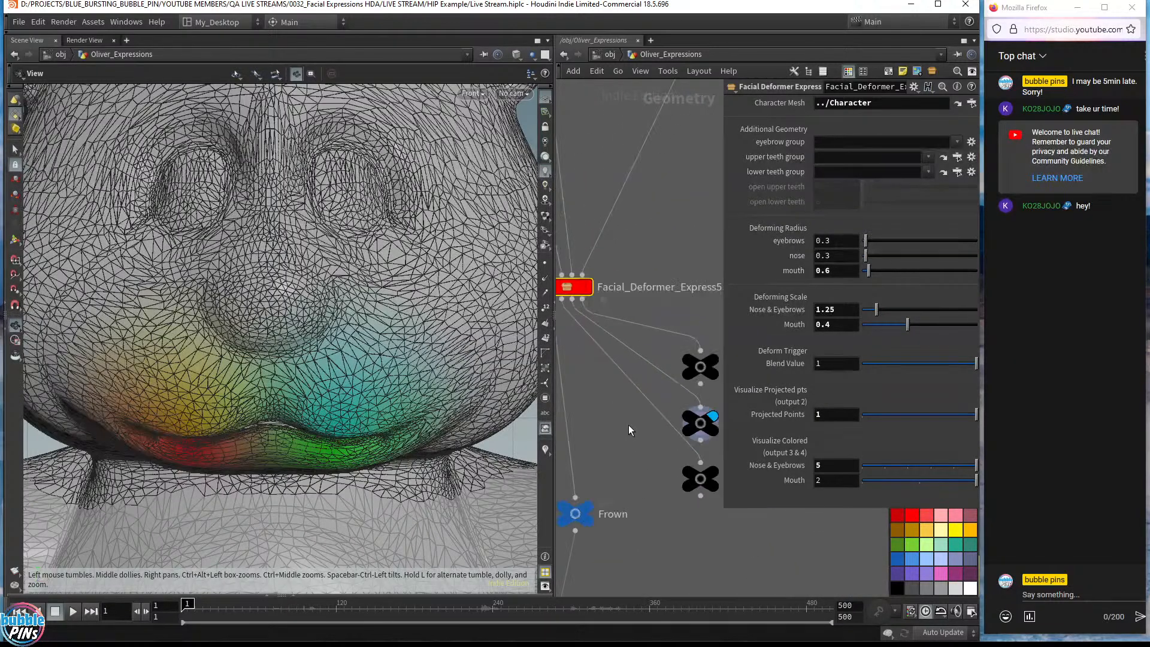
middle_click_drag(713, 458, 671, 438)
middle_click_drag(719, 470, 662, 480)
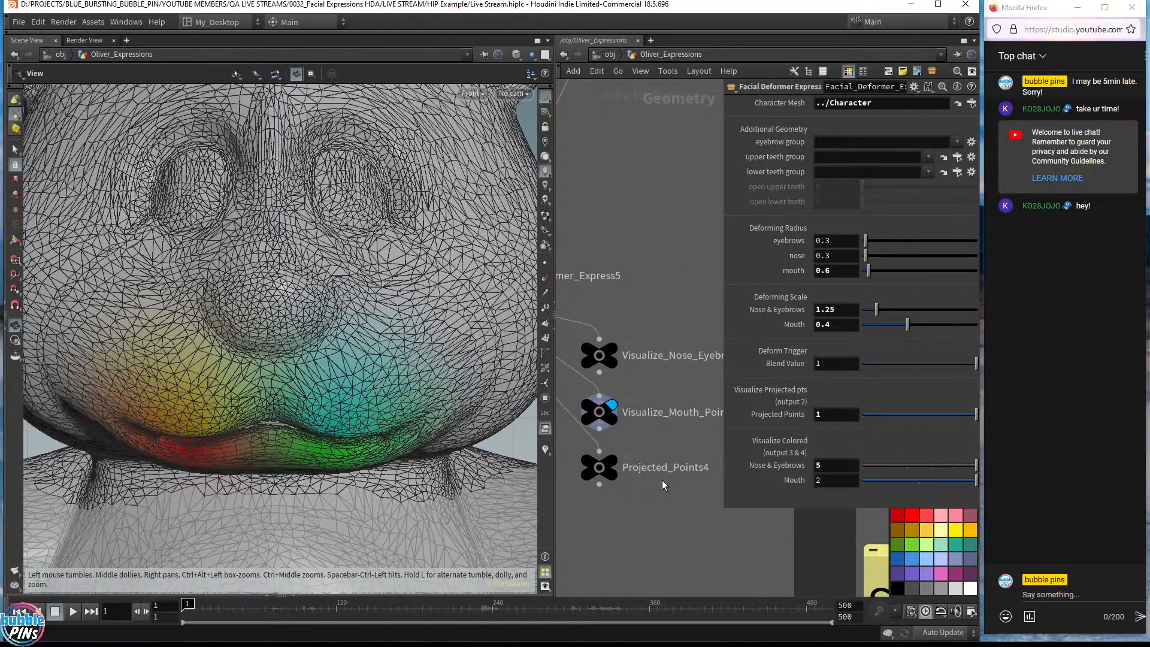
left_click(611, 460)
middle_click_drag(631, 530, 714, 536)
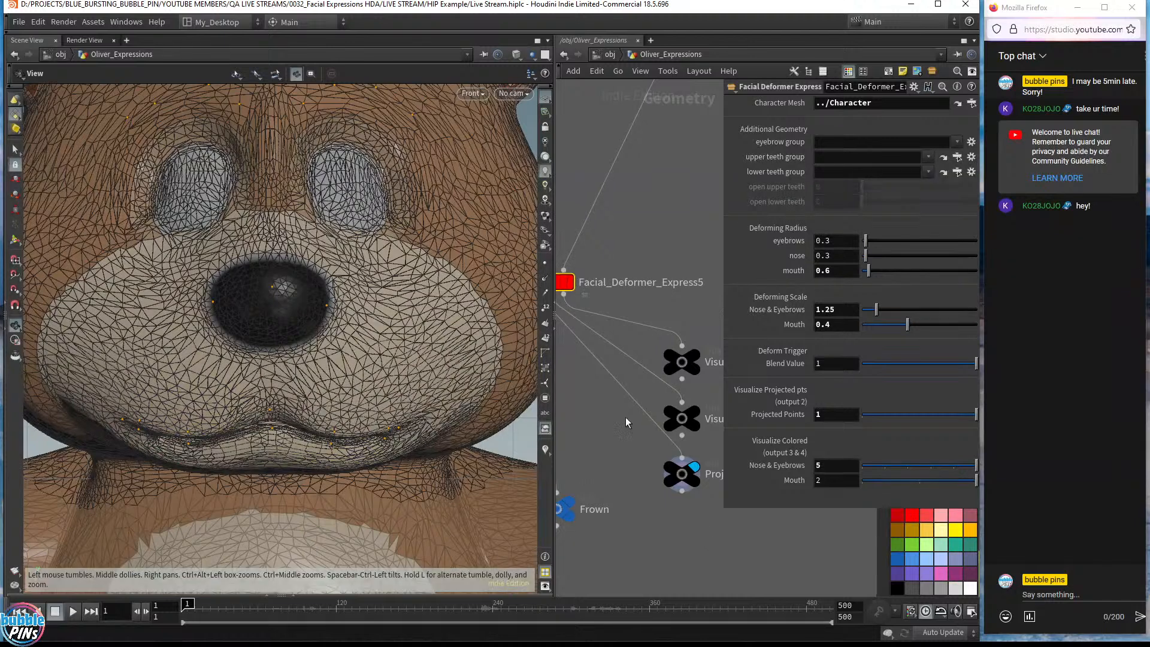
left_click(682, 491)
key("Escape")
left_click(696, 486)
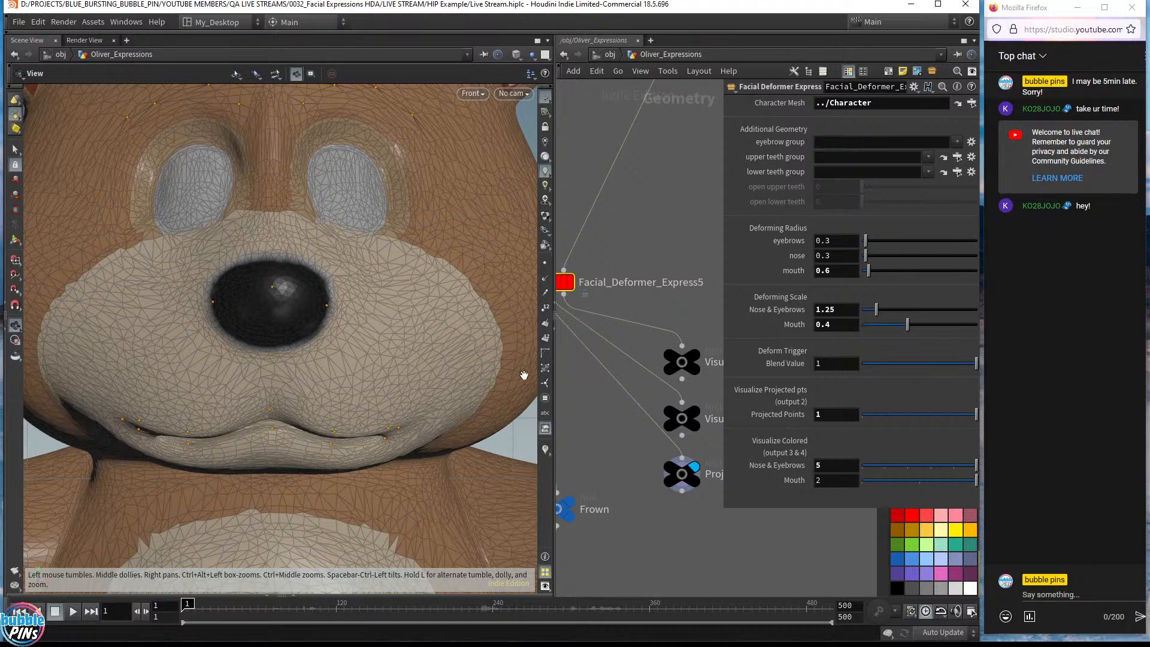
- Set the viewport's point marker size to 9 in the display options
key("d")
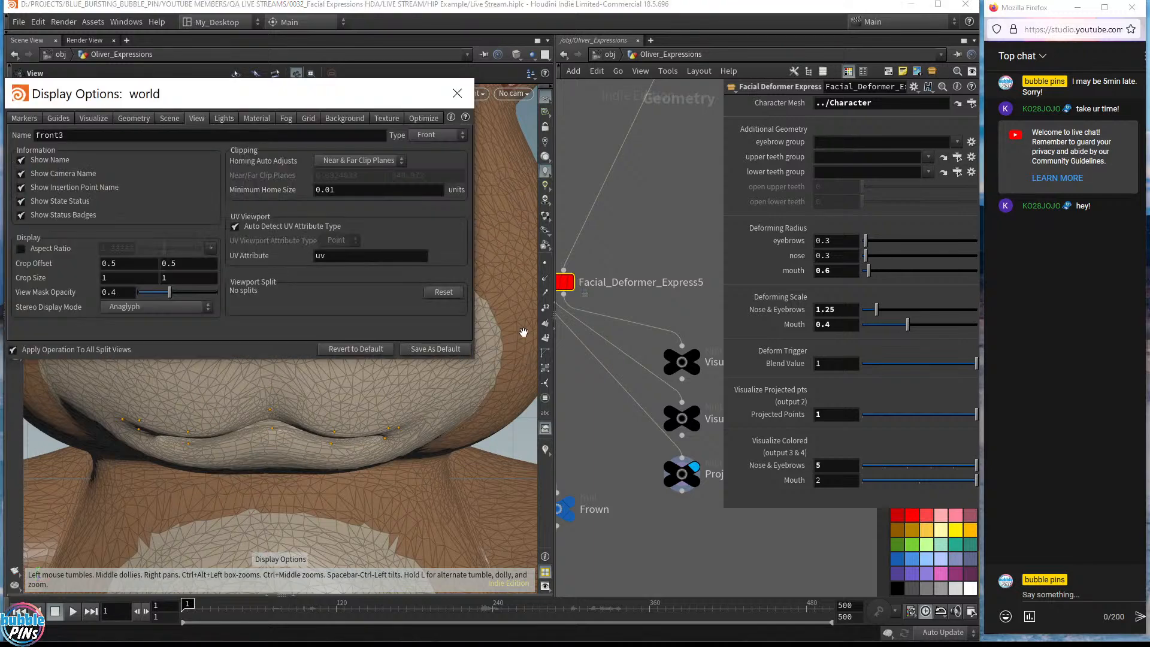
left_click(69, 118)
left_click(301, 270)
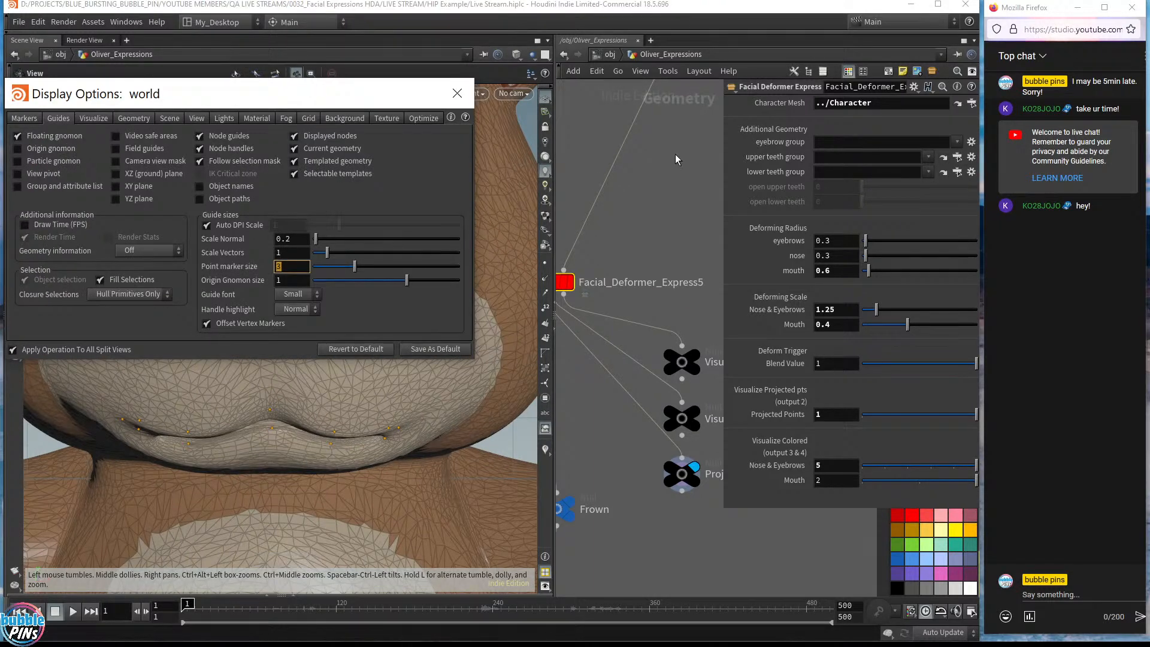
key("Return")
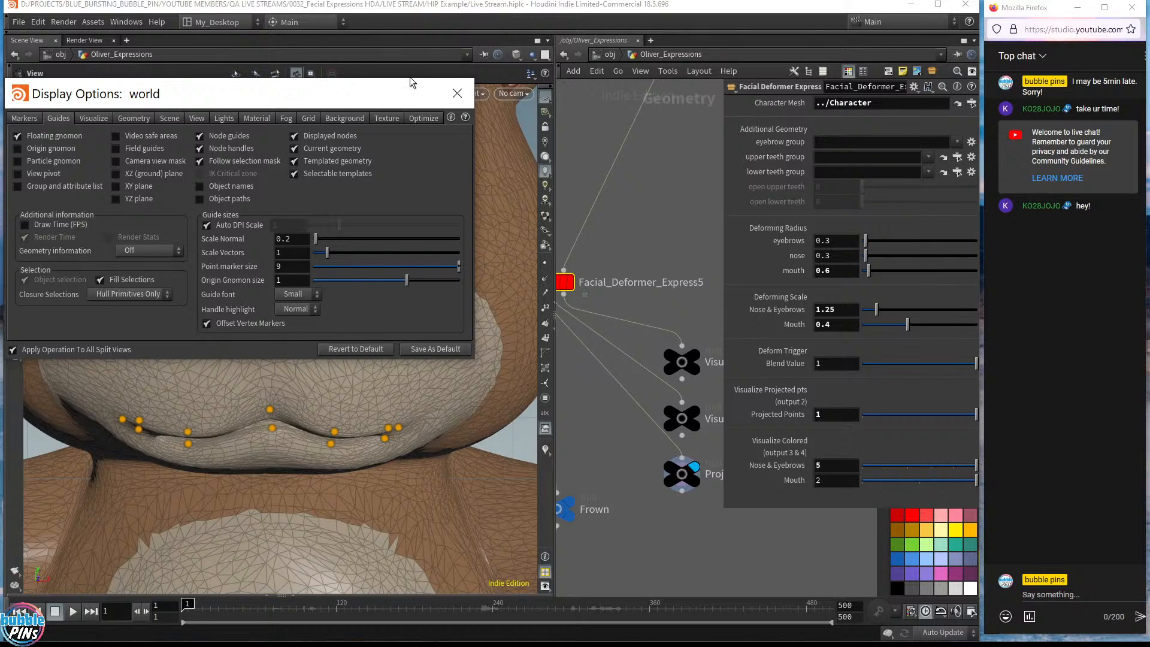
left_click(457, 92)
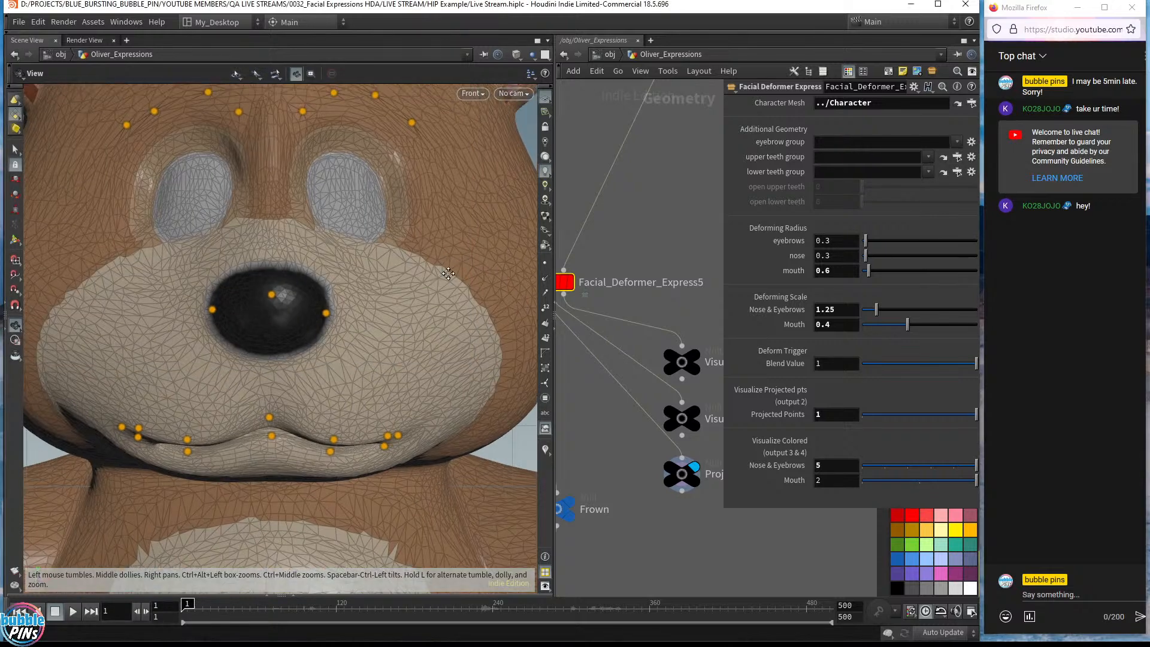
- Switch to the perspective view and orbit around the bear's head to examine the projected points
right_click_drag(449, 273, 452, 313)
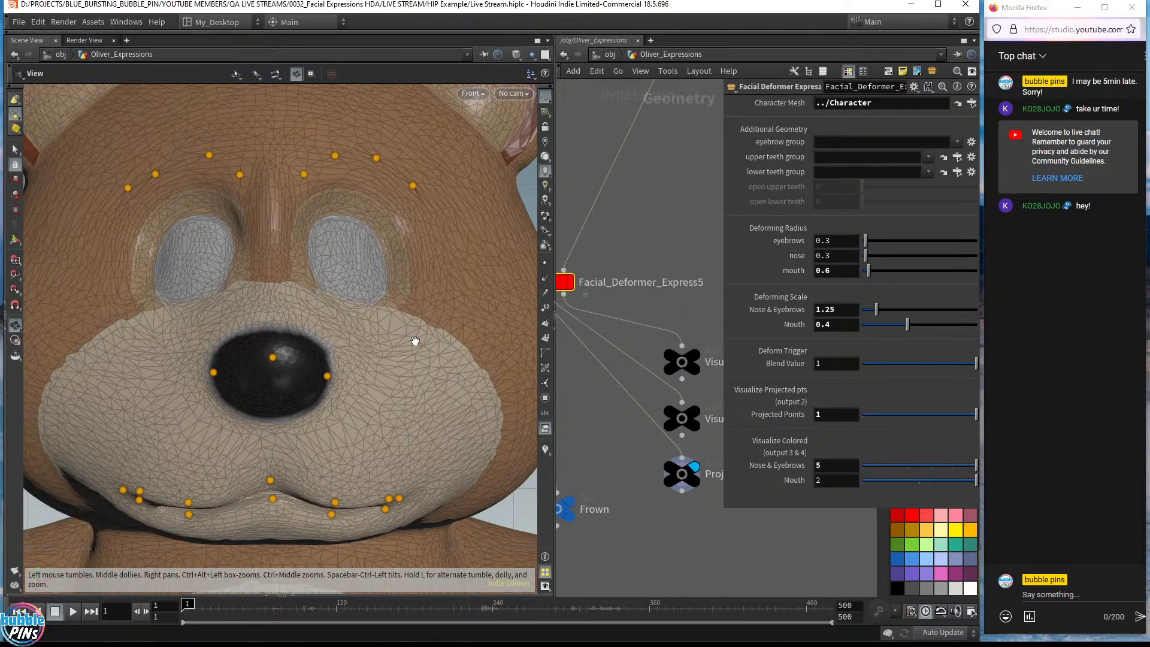
key("space+1")
left_click_drag(396, 361, 288, 359)
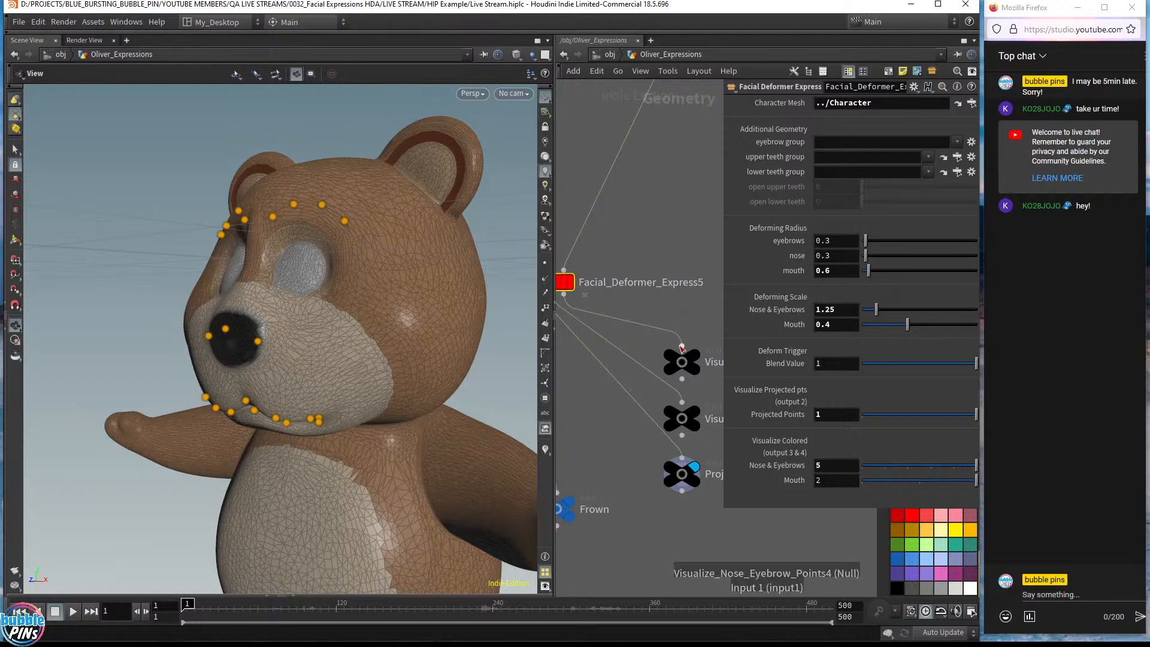
- Hide the parameters and examine the nose, eyebrow and mouth branches in the Facial Landmarks Setup network
key("p")
scroll(770, 295, "down", 3)
middle_click_drag(797, 162, 775, 418)
middle_click_drag(809, 96, 791, 249)
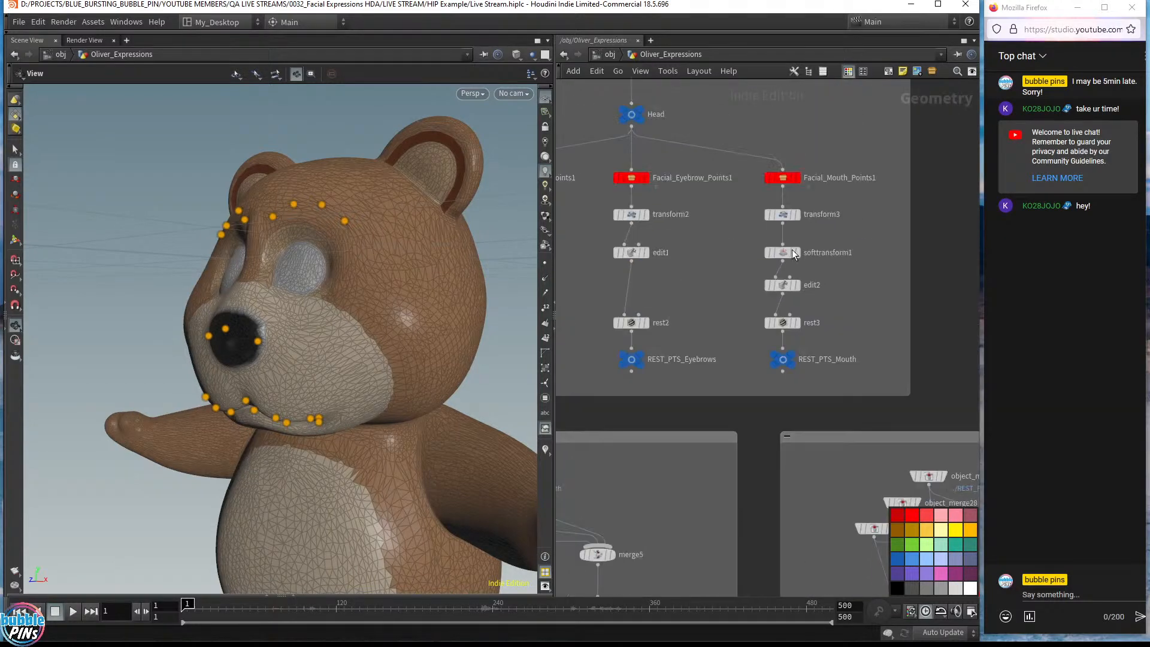
middle_click_drag(827, 284, 910, 339)
scroll(910, 339, "down", 3)
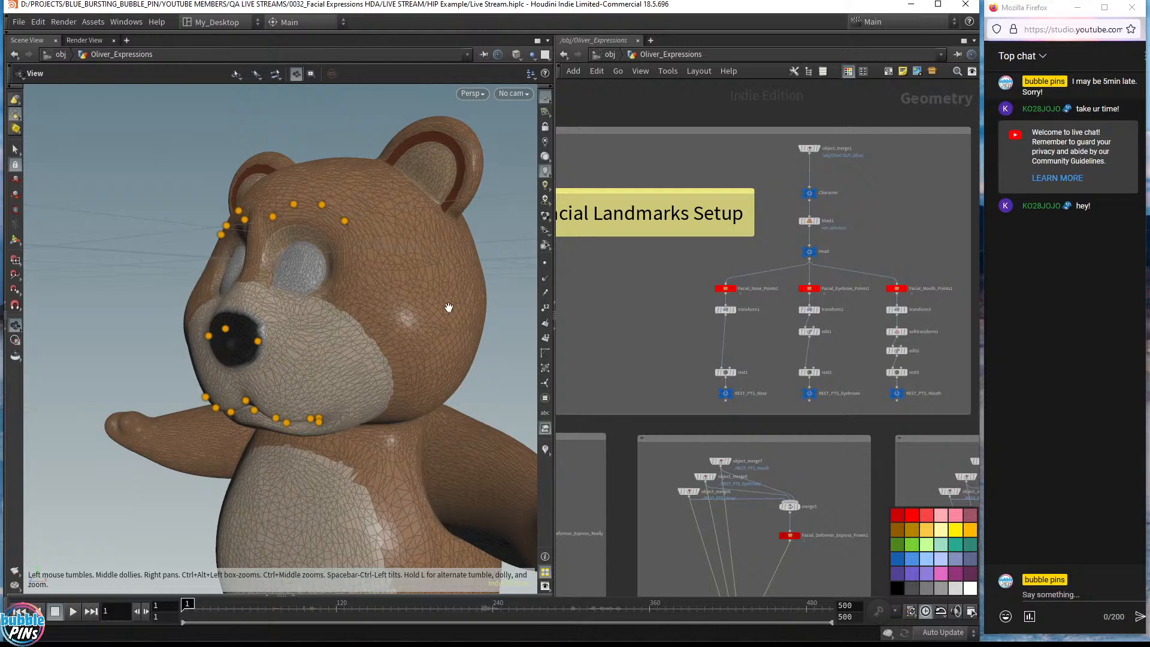
- Select Facial_Deformer_Express4 below Facial_Deformer_Express_Really and show its parameters
scroll(725, 512, "down", 3)
scroll(738, 426, "up", 5)
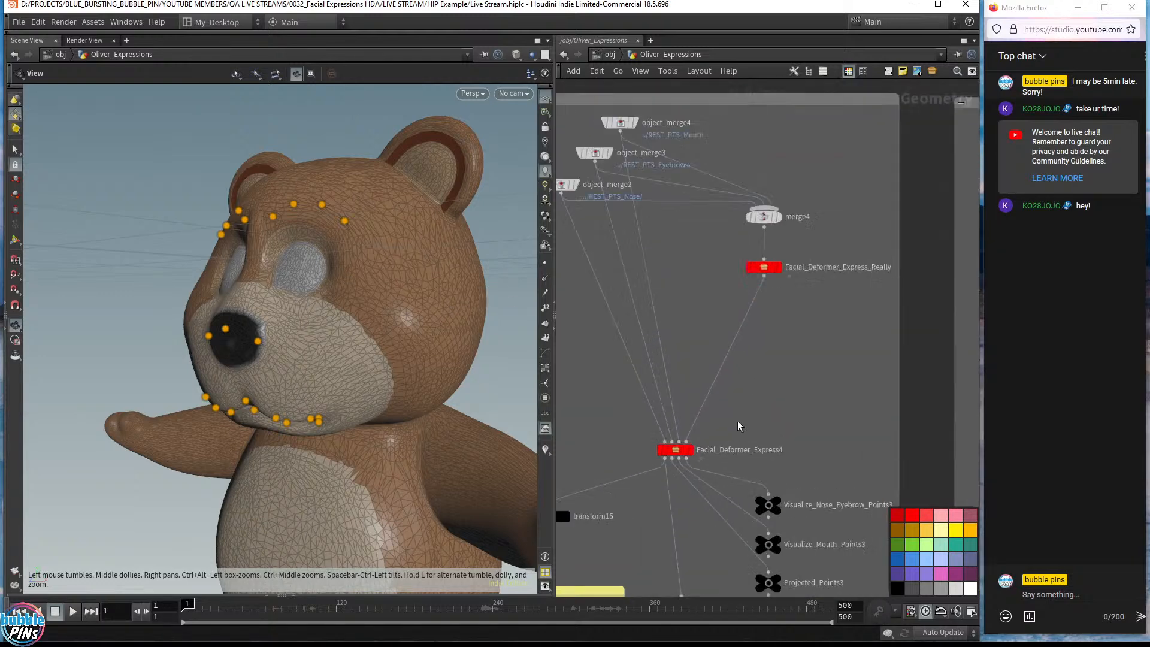
left_click(675, 449)
key("p")
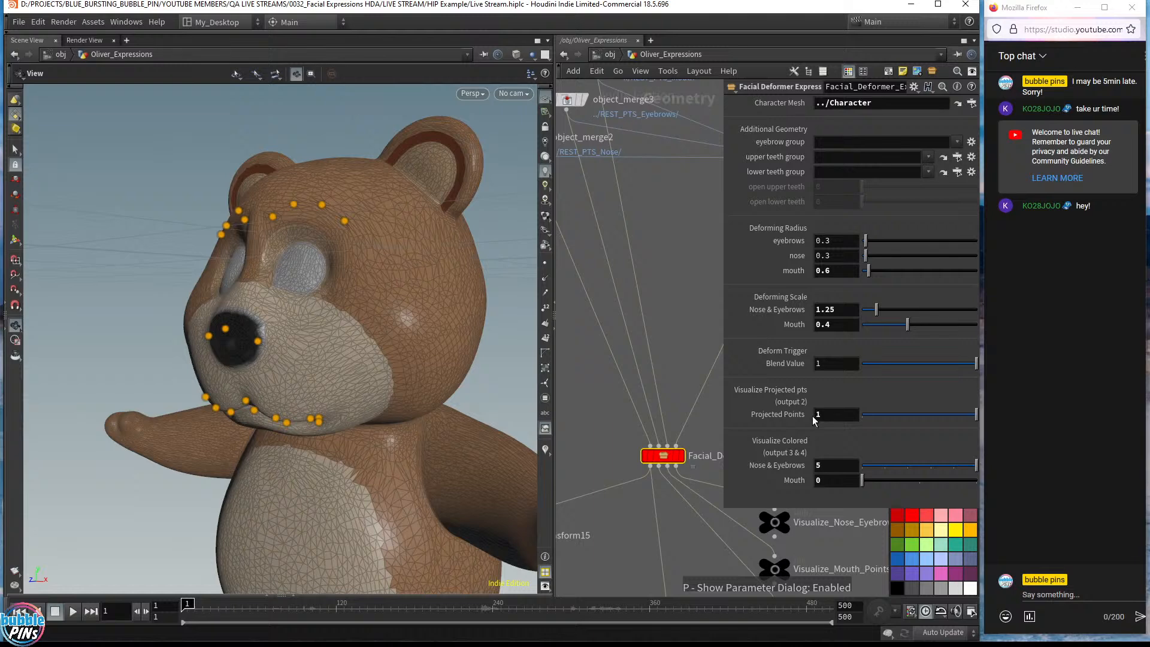
- Set Projected Points to 0 on Facial_Deformer_Express4 and display its Projected_Points3 null
left_click_drag(336, 349, 272, 291)
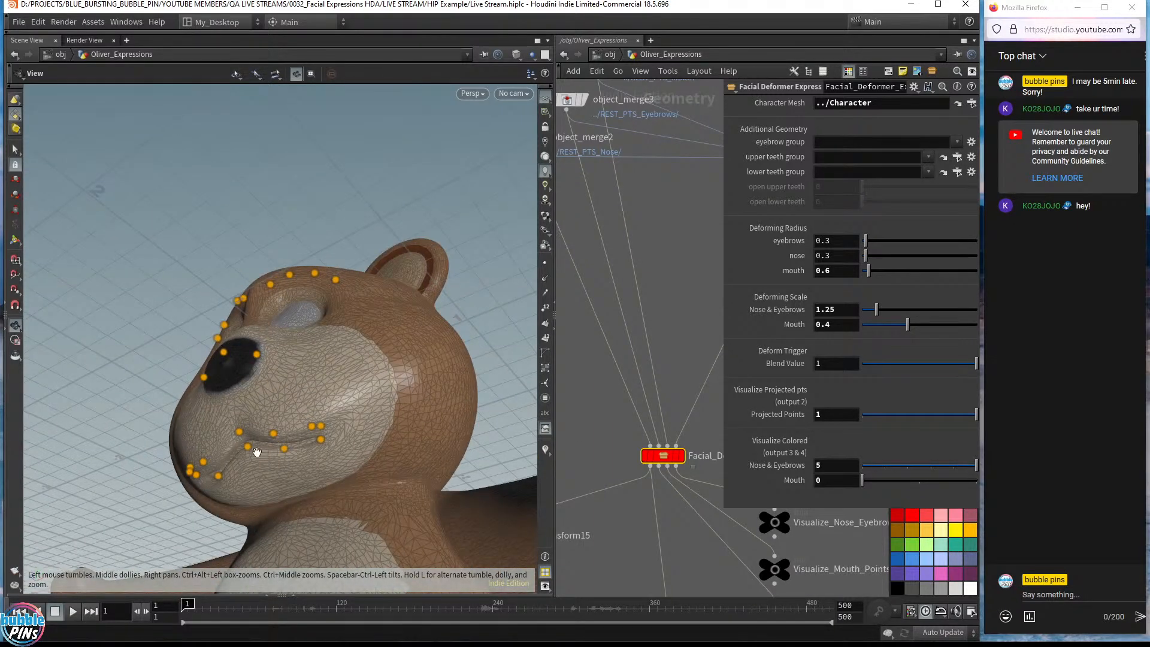
left_click(832, 415)
type("0")
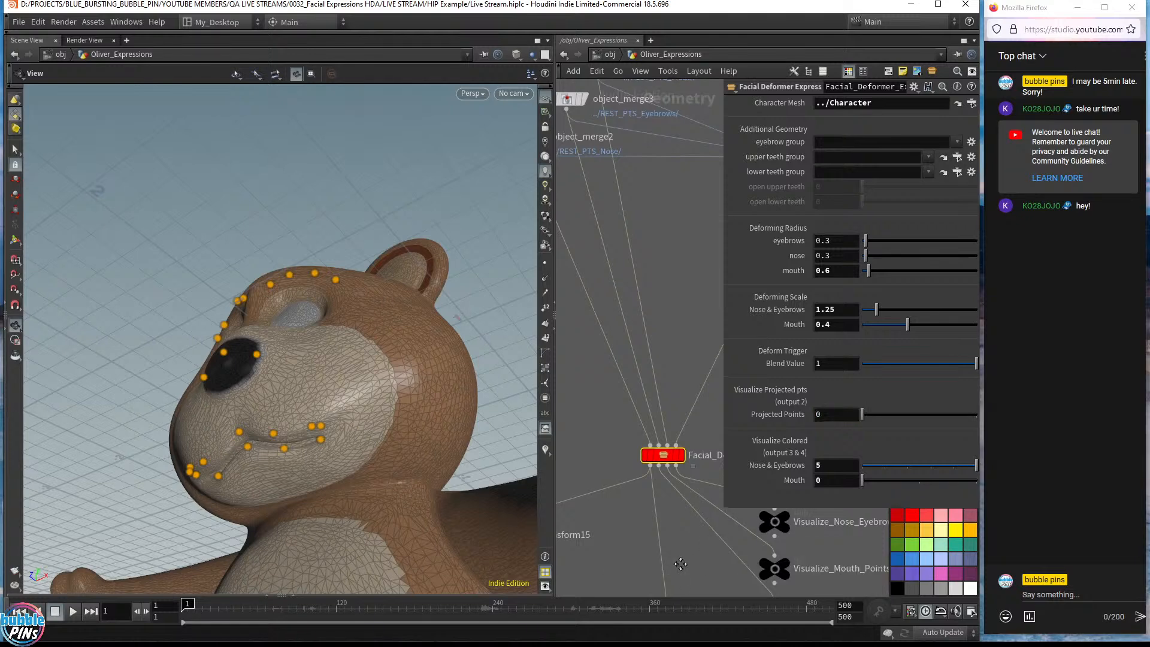
middle_click_drag(685, 450, 580, 339)
left_click(679, 498)
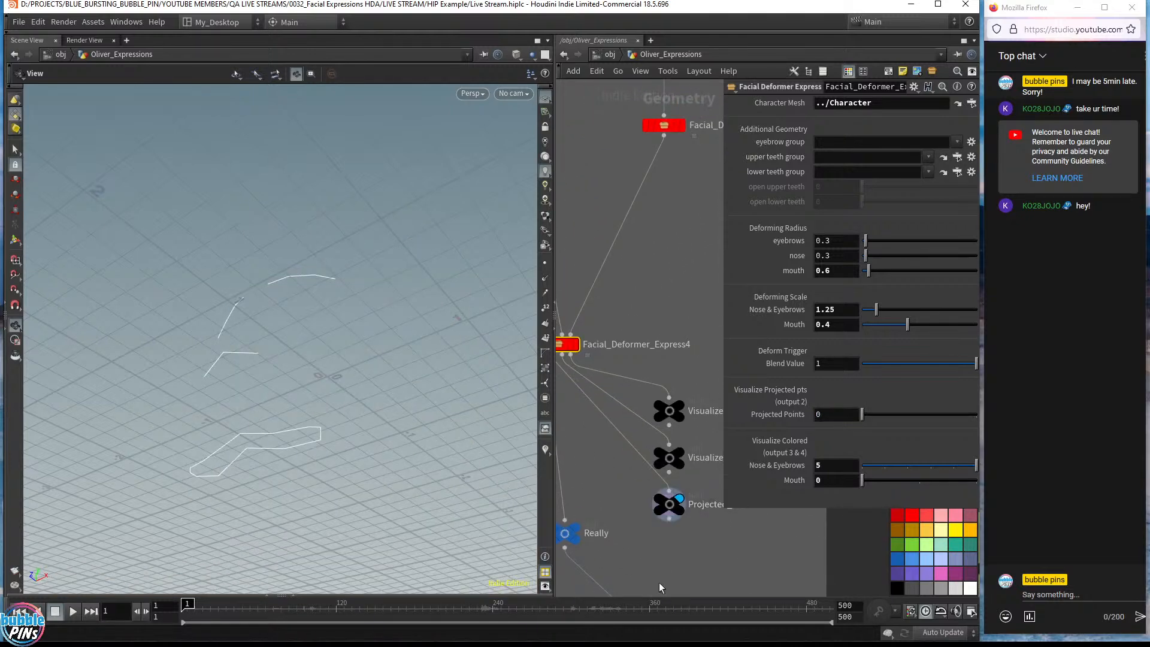
- Widen the network view and display the REST_PTS_Mouth null in the Facial Landmarks Setup, orbiting to view the mouth points from the front
left_click_drag(396, 354, 426, 312)
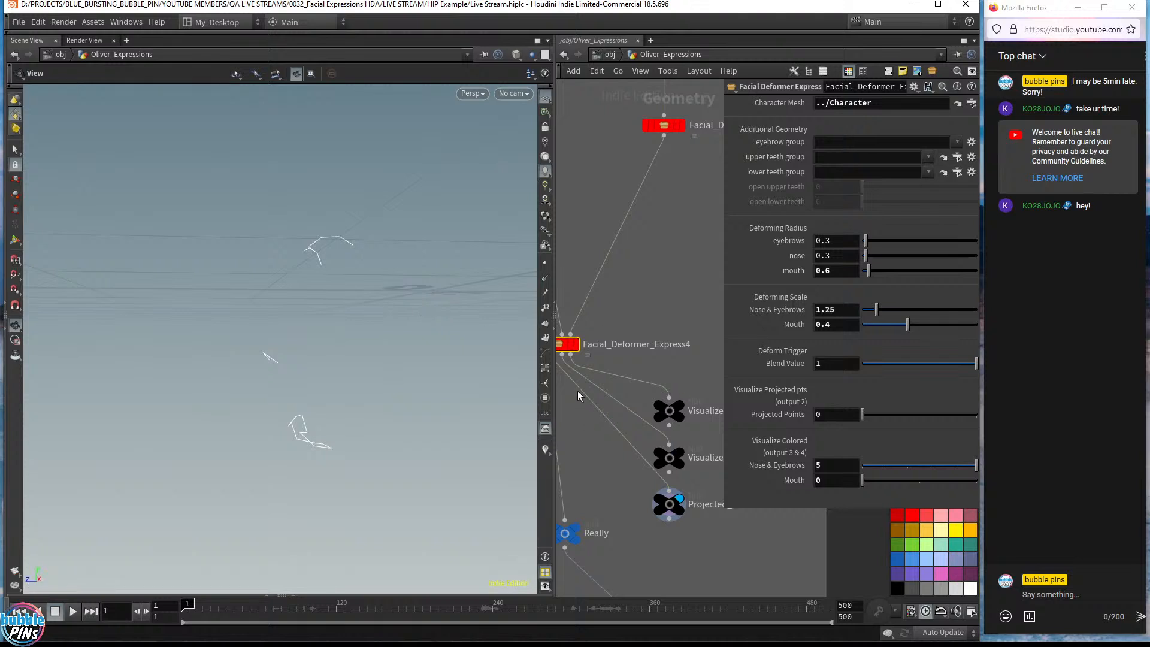
left_click_drag(554, 279, 384, 295)
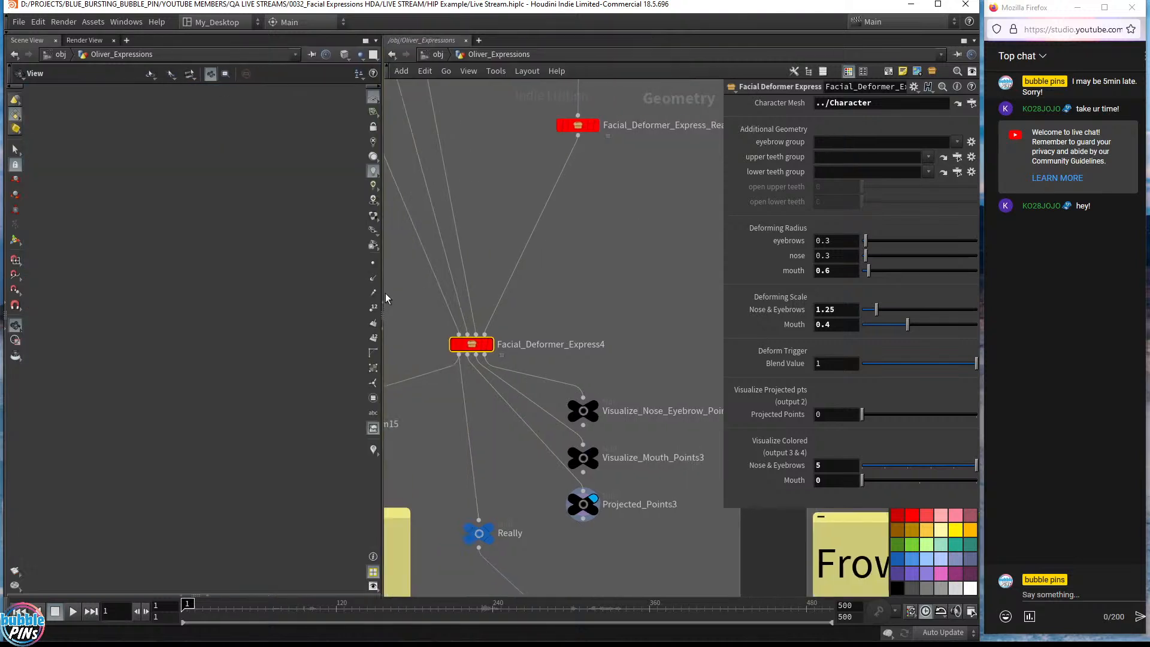
scroll(587, 292, "down", 4)
middle_click_drag(694, 222, 472, 505)
middle_click_drag(567, 290, 407, 251)
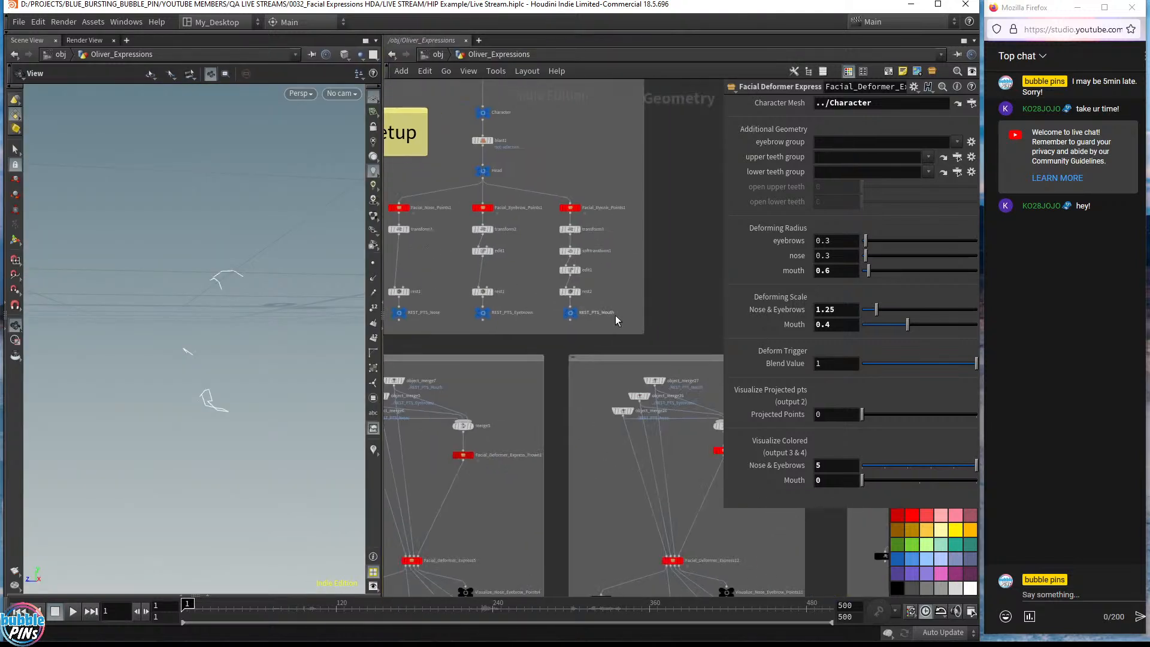
left_click(583, 304)
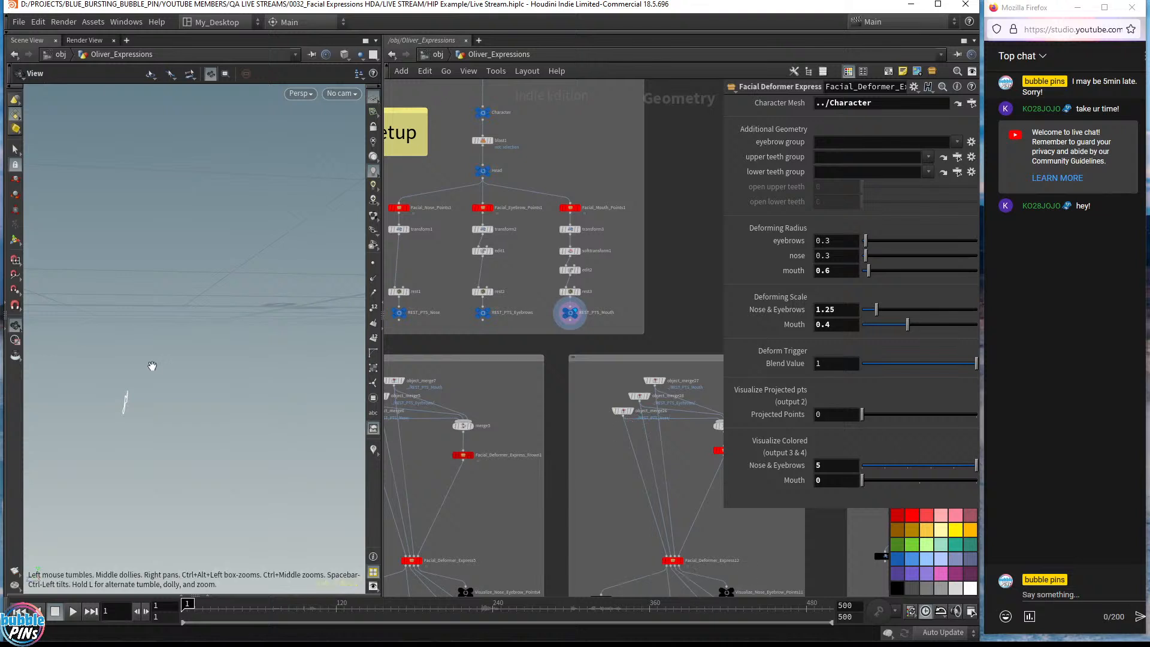
left_click_drag(149, 364, 210, 362)
right_click_drag(177, 336, 247, 377)
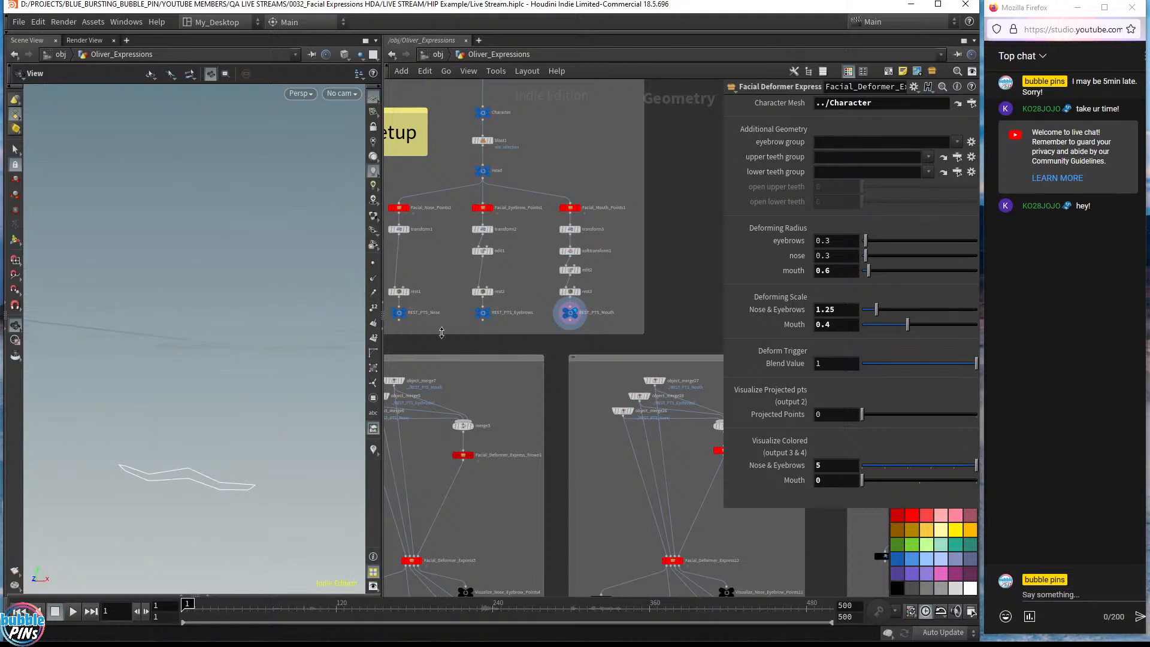
- Merge REST_PTS_Nose, REST_PTS_Eyebrows and REST_PTS_Mouth into one node and display the combined landmark points
left_click_drag(400, 331, 685, 306)
mouse_move(572, 313)
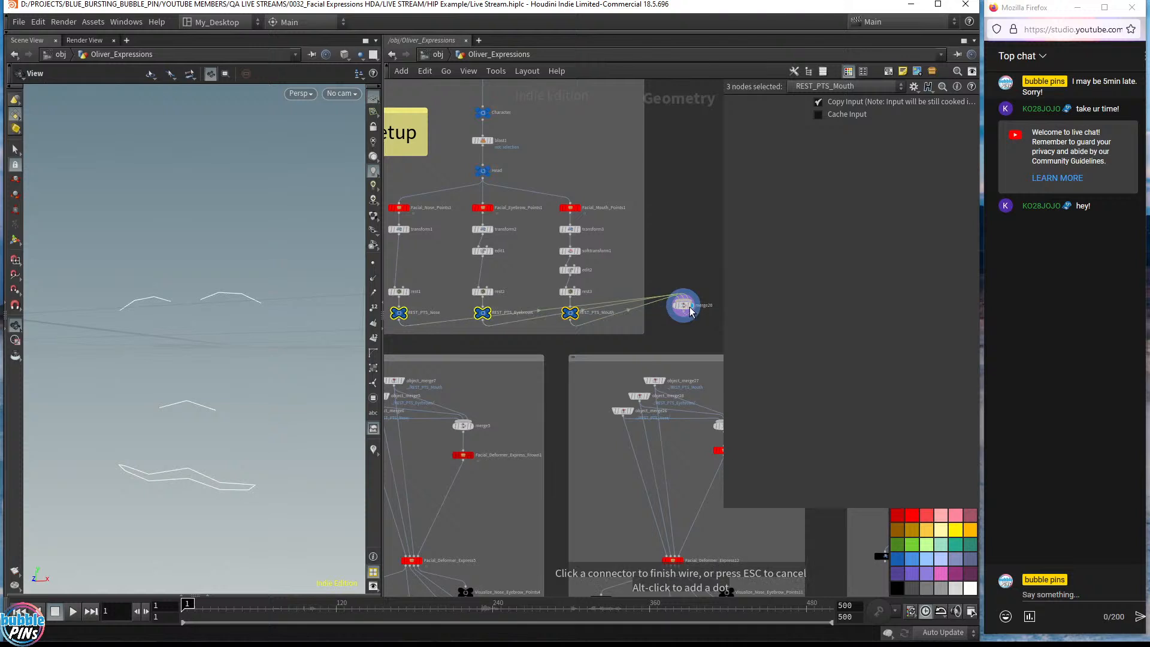
left_click(683, 306)
left_click_drag(269, 331, 260, 305)
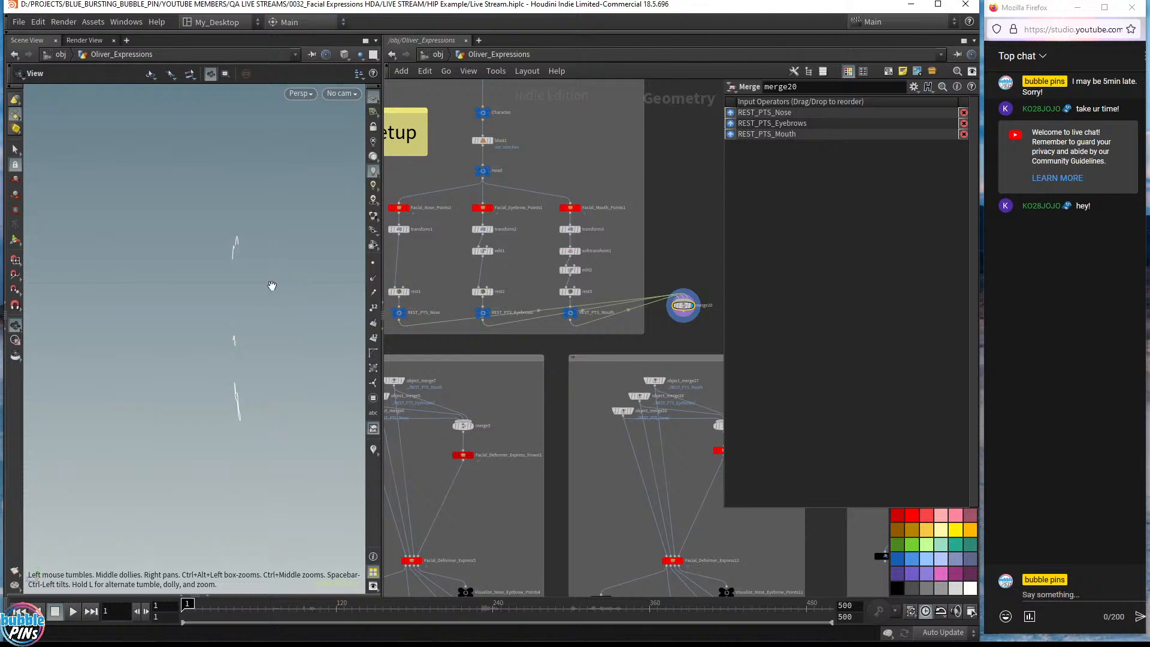
- Display the null feeding the nose, eyebrow and mouth branches to view the bear's head from the side
left_click(496, 160)
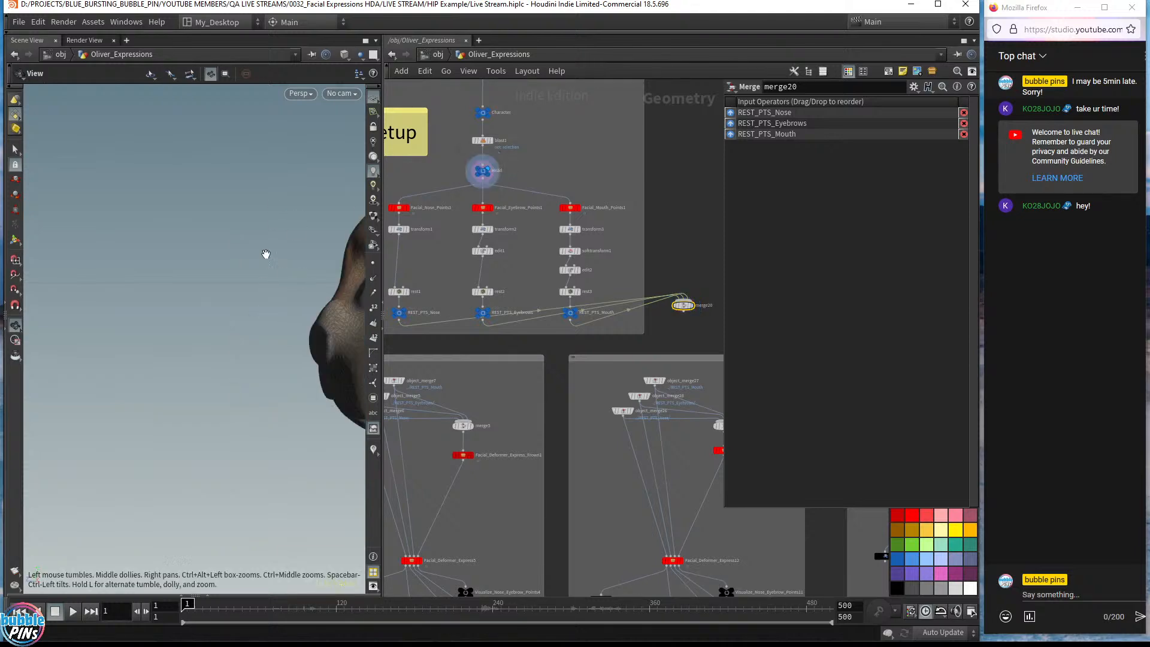
right_click_drag(170, 269, 204, 256)
scroll(533, 369, "down", 3)
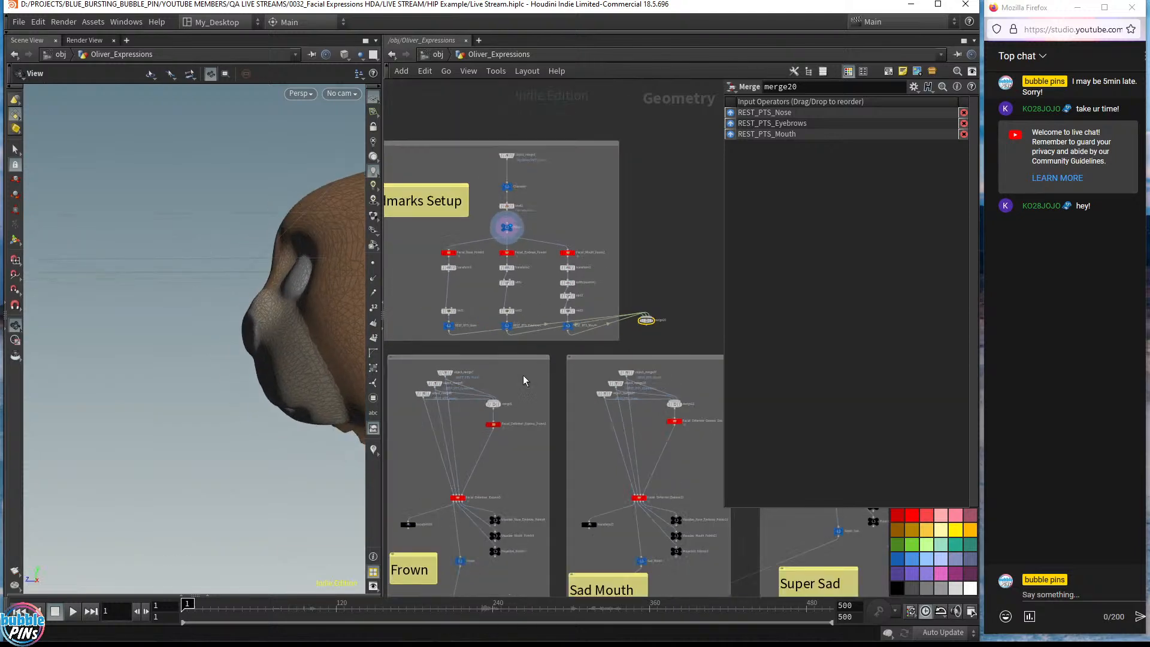
- Display Projected_Points3 below Facial_Deformer_Express4 and select it together with the two other visualization nulls
middle_click_drag(522, 375, 692, 160)
scroll(642, 351, "up", 5)
middle_click_drag(468, 297, 606, 329)
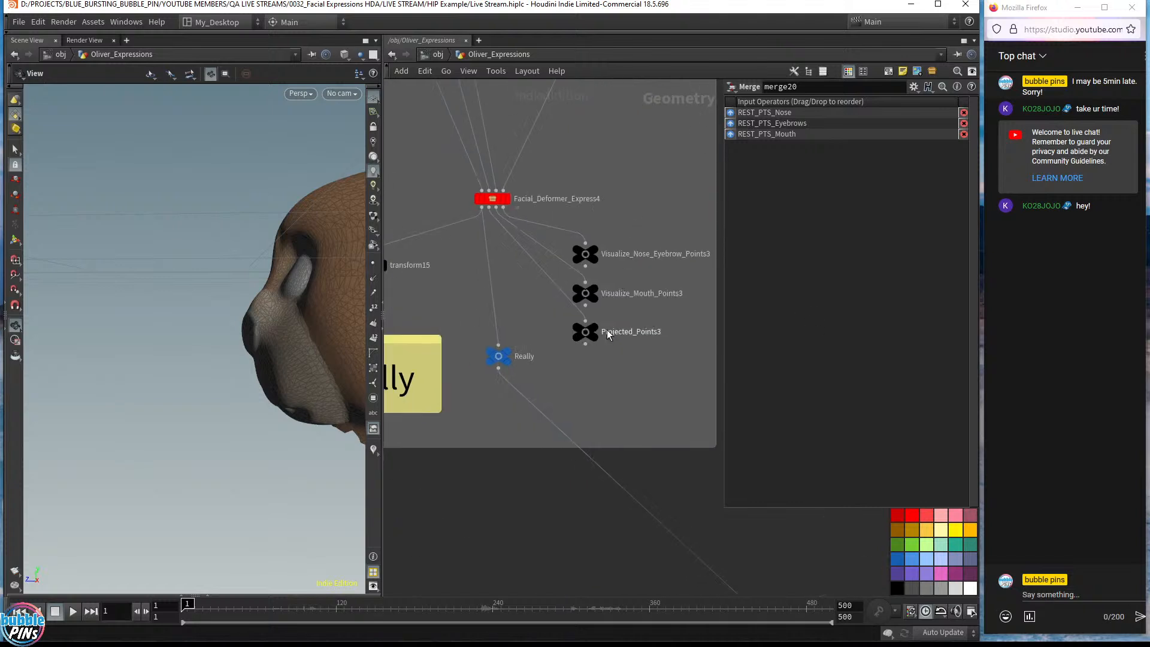
left_click(603, 312)
left_click(585, 331)
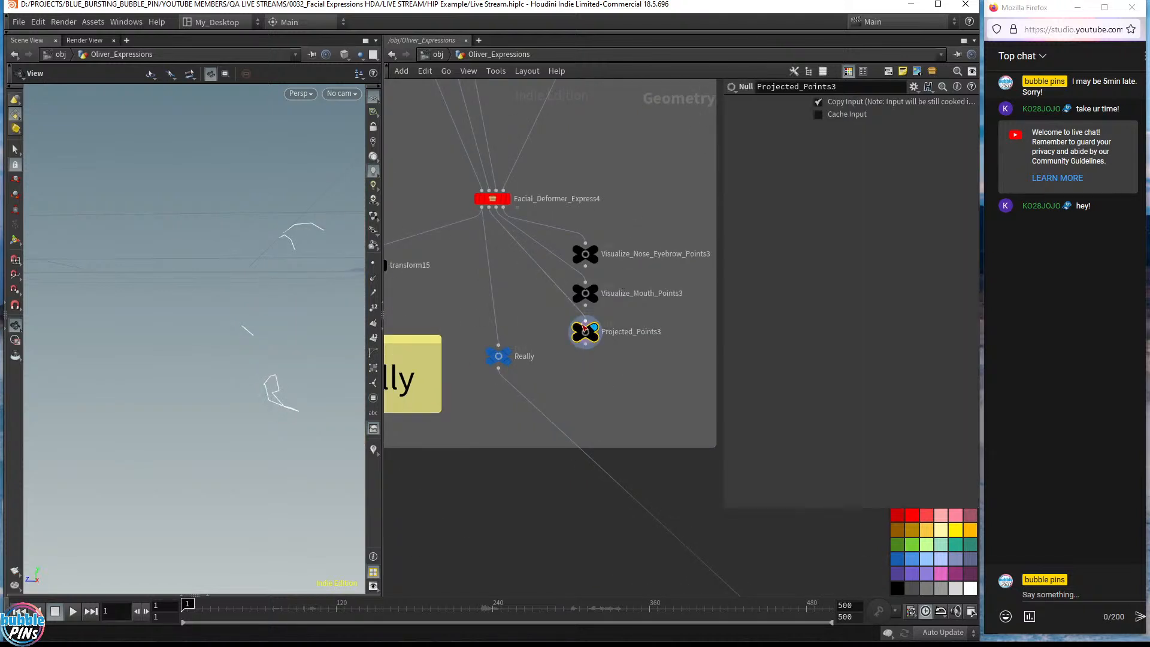
left_click_drag(658, 371, 588, 249)
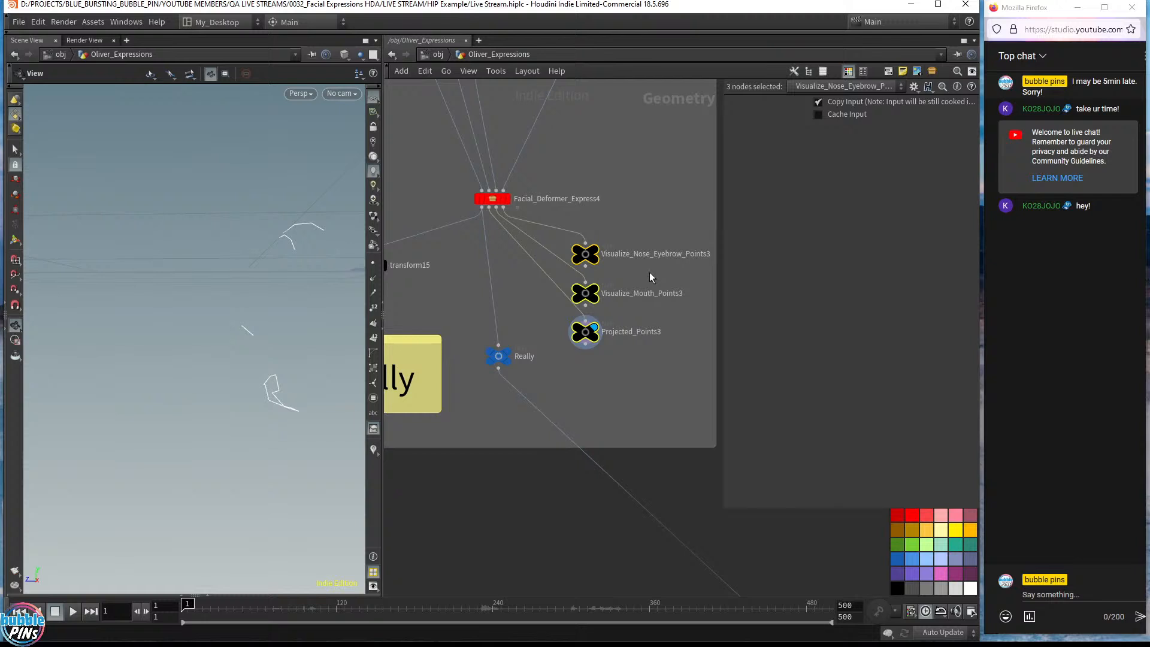
- Delete the merge node beside the Facial Landmarks Setup
scroll(648, 269, "down", 2)
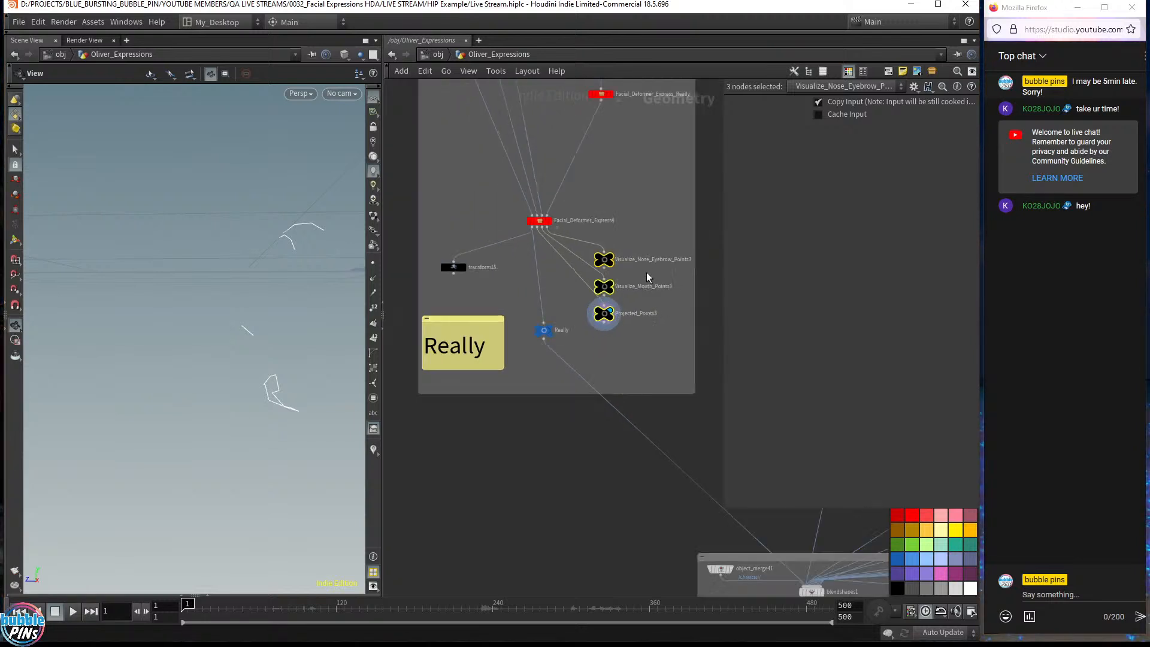
scroll(645, 272, "down", 4)
middle_click_drag(646, 238, 523, 385)
middle_click_drag(661, 204, 519, 203)
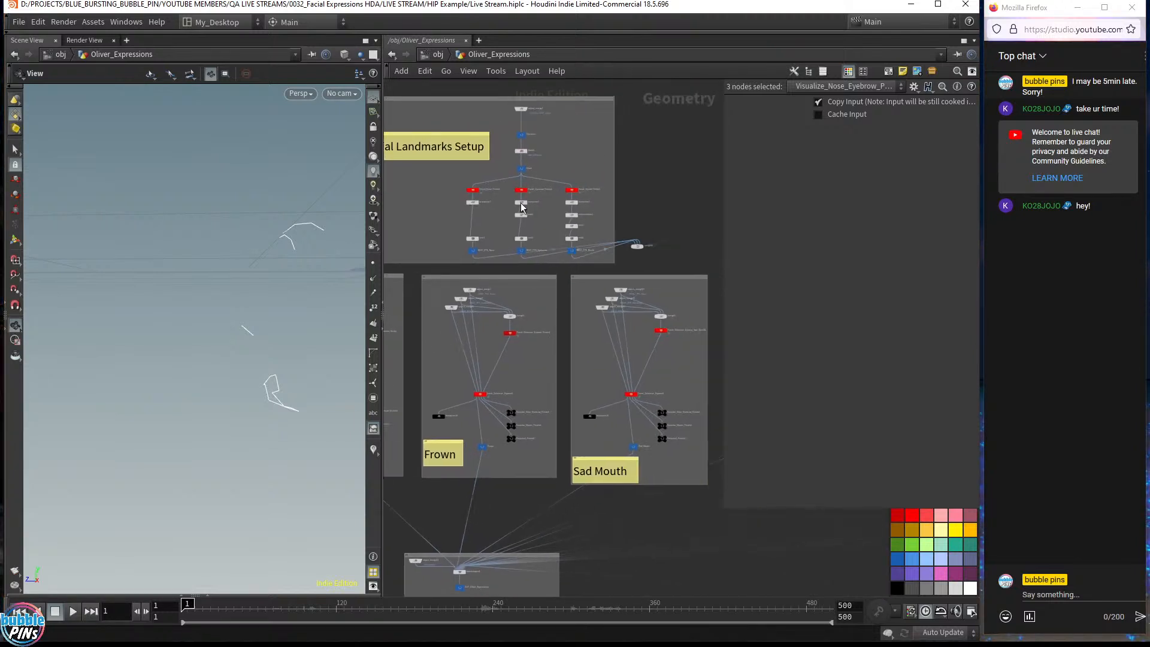
key("Delete")
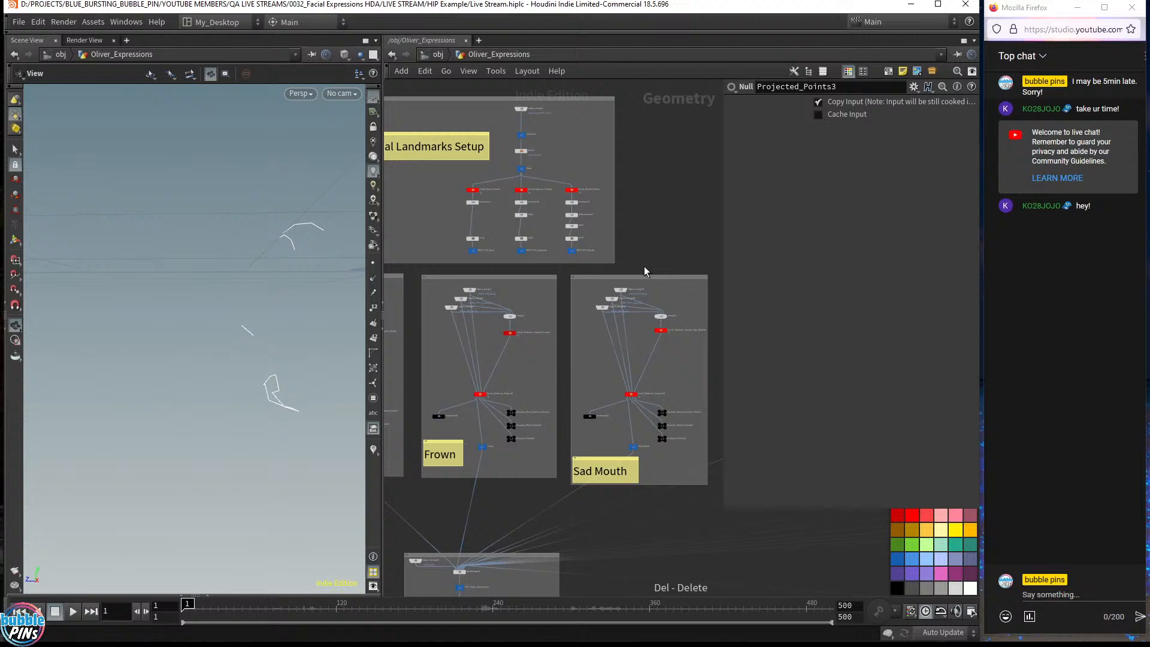
left_click(1020, 315)
left_click_drag(1040, 205, 1064, 208)
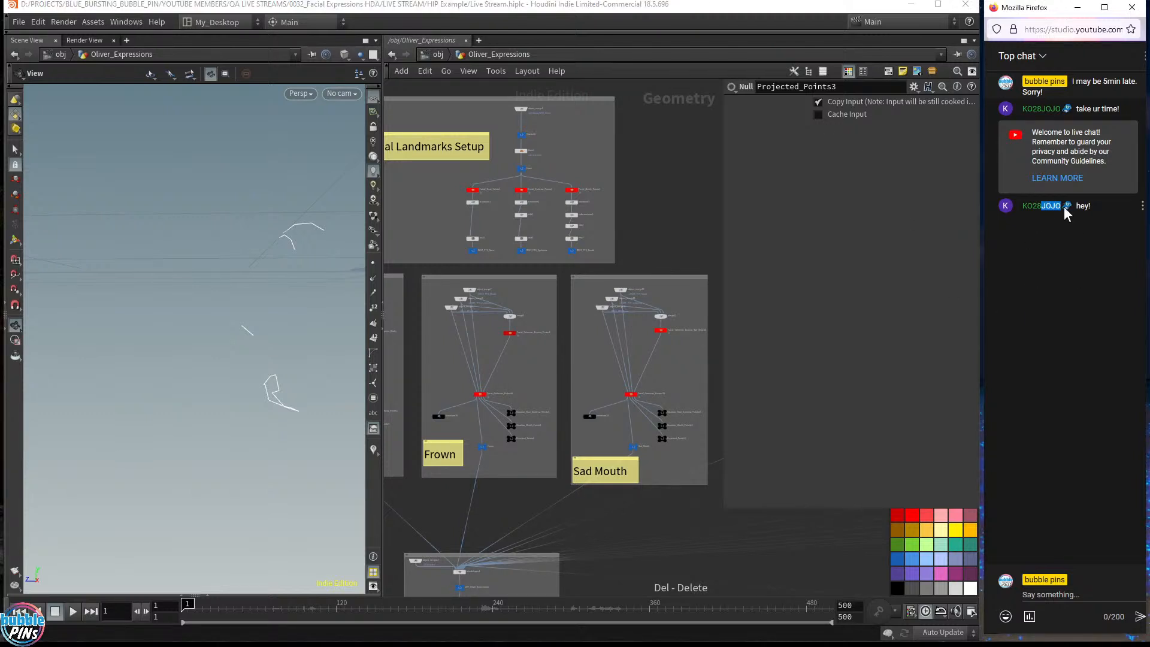
left_click(1137, 360)
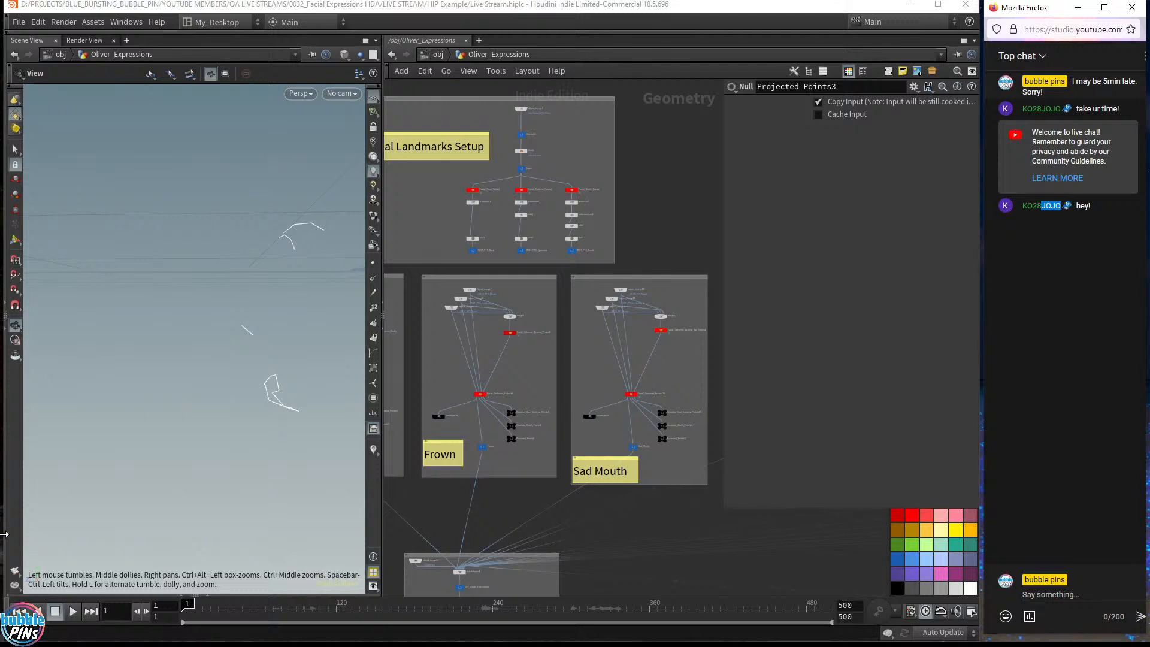
- Hide the playbar and the parameters, and bring the Really, Frown, Sad Mouth and Oliver Expressions networks into view
left_click(491, 598)
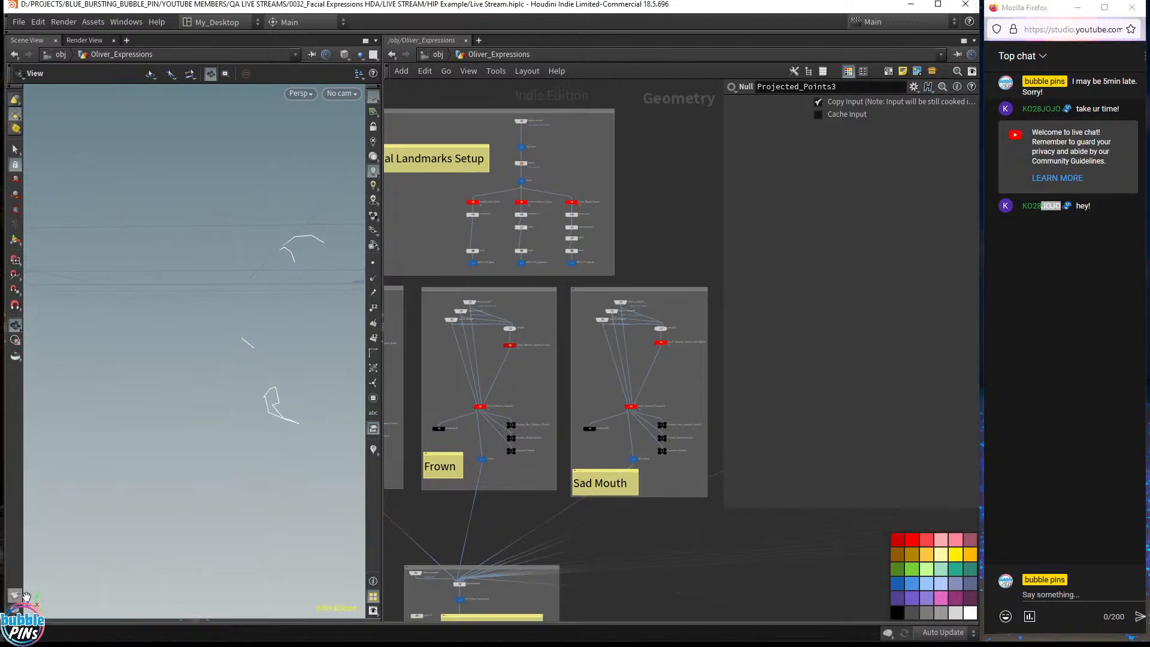
left_click_drag(272, 431, 335, 437)
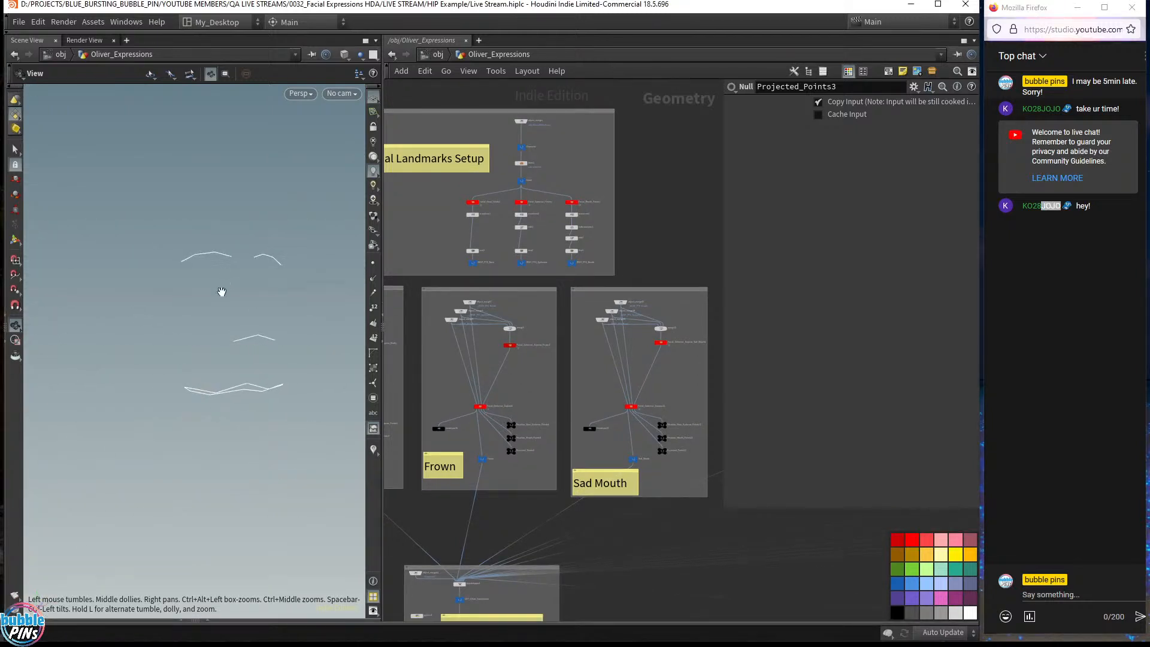
left_click(1022, 284)
left_click(669, 266)
middle_click_drag(669, 266, 778, 227)
key("p")
middle_click_drag(498, 489, 598, 470)
middle_click_drag(763, 490, 771, 383)
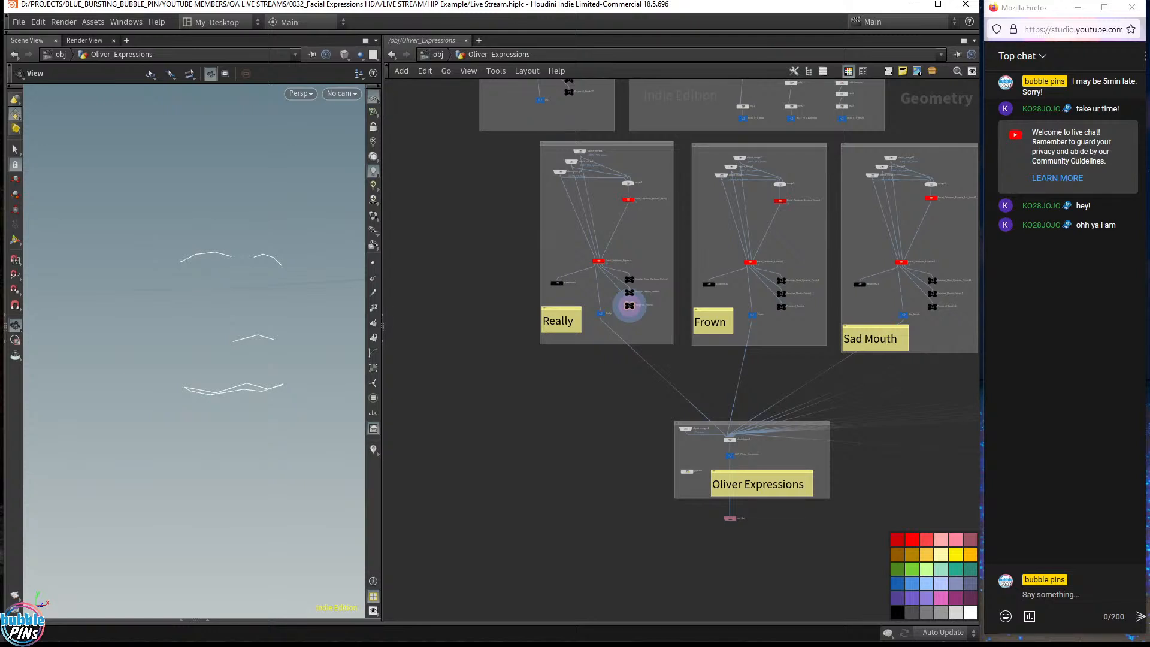
- Check the demo topics in the Notepad file topics.txt, return to Houdini and go up to the object-level network
key("alt+Tab")
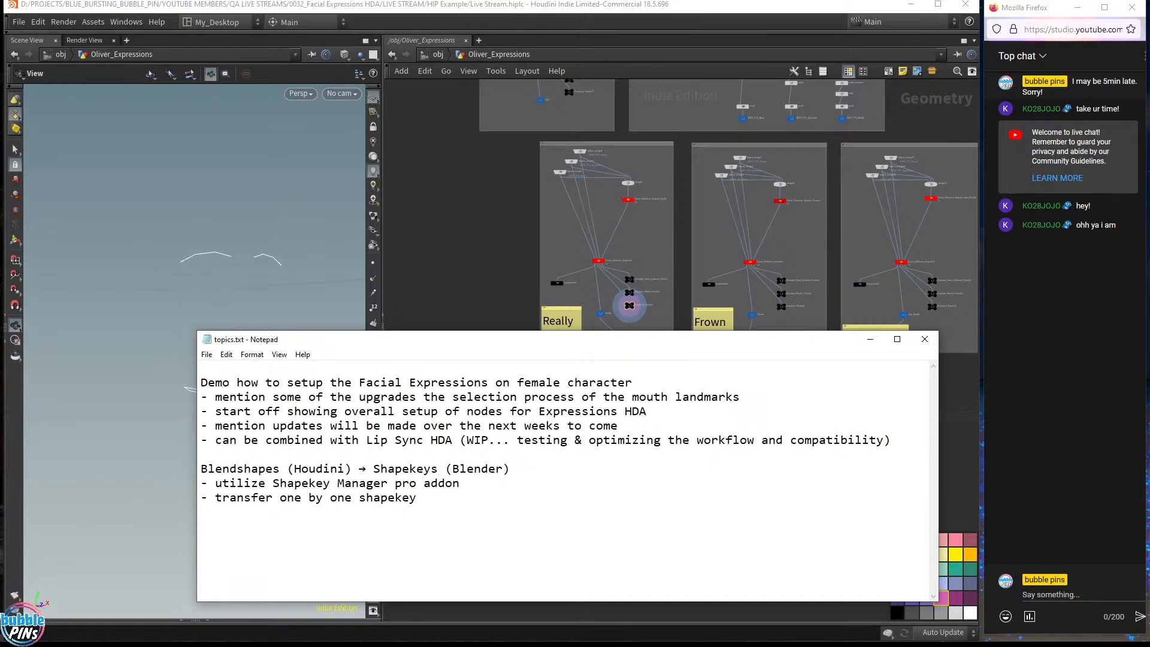
key("alt+Tab")
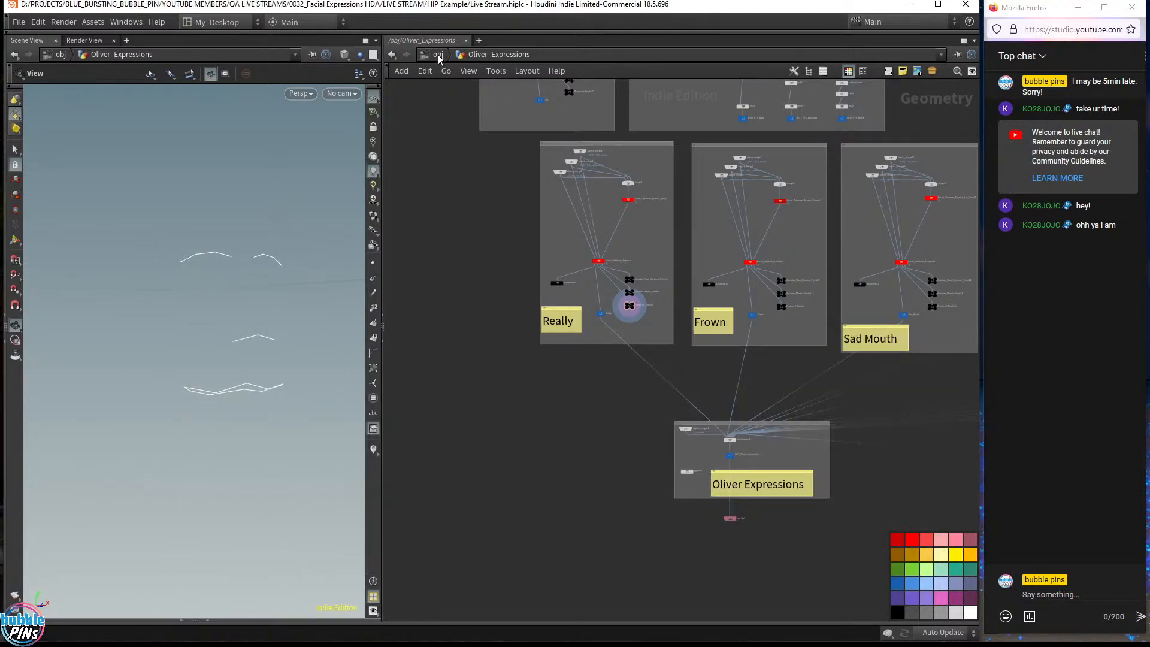
left_click(437, 54)
middle_click_drag(796, 309, 757, 310)
left_click(757, 310)
middle_click_drag(740, 350, 739, 308)
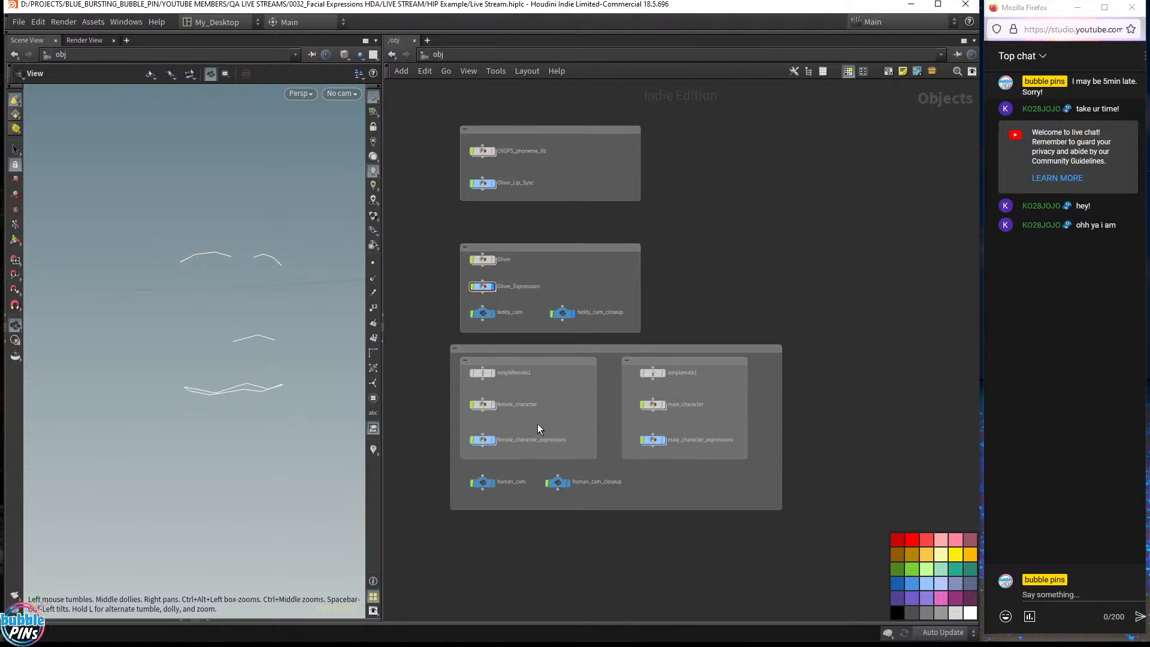
- Select the simplefemale1 object and reveal the shelf with its character tools
scroll(527, 427, "up", 5)
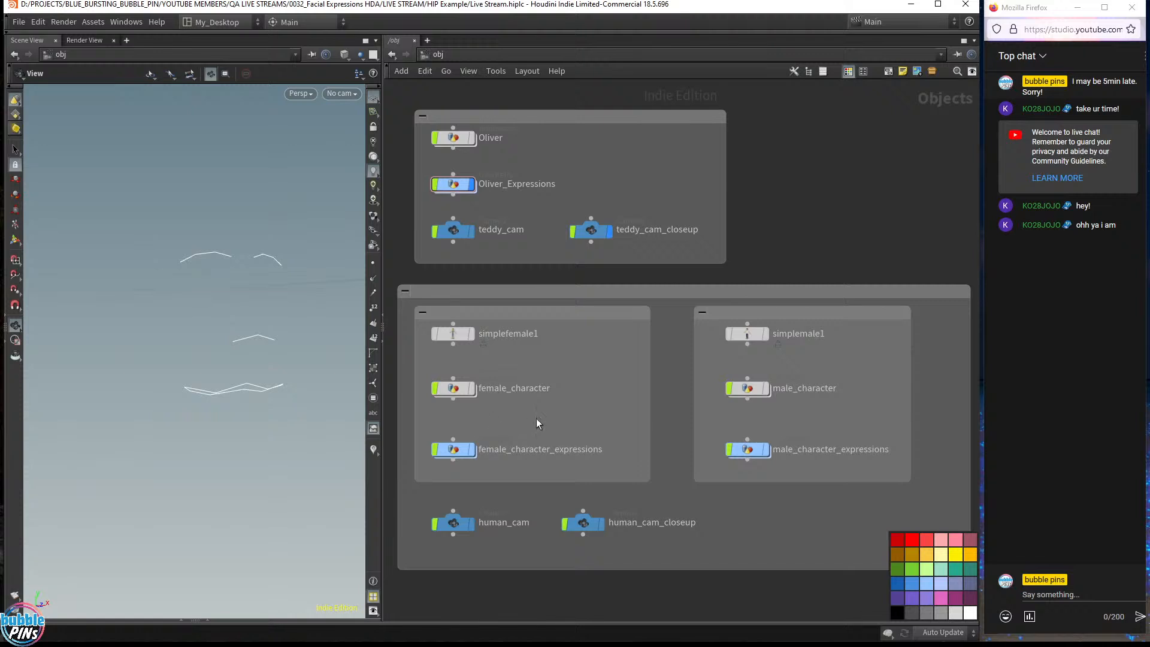
scroll(507, 361, "up", 1)
left_click(440, 331)
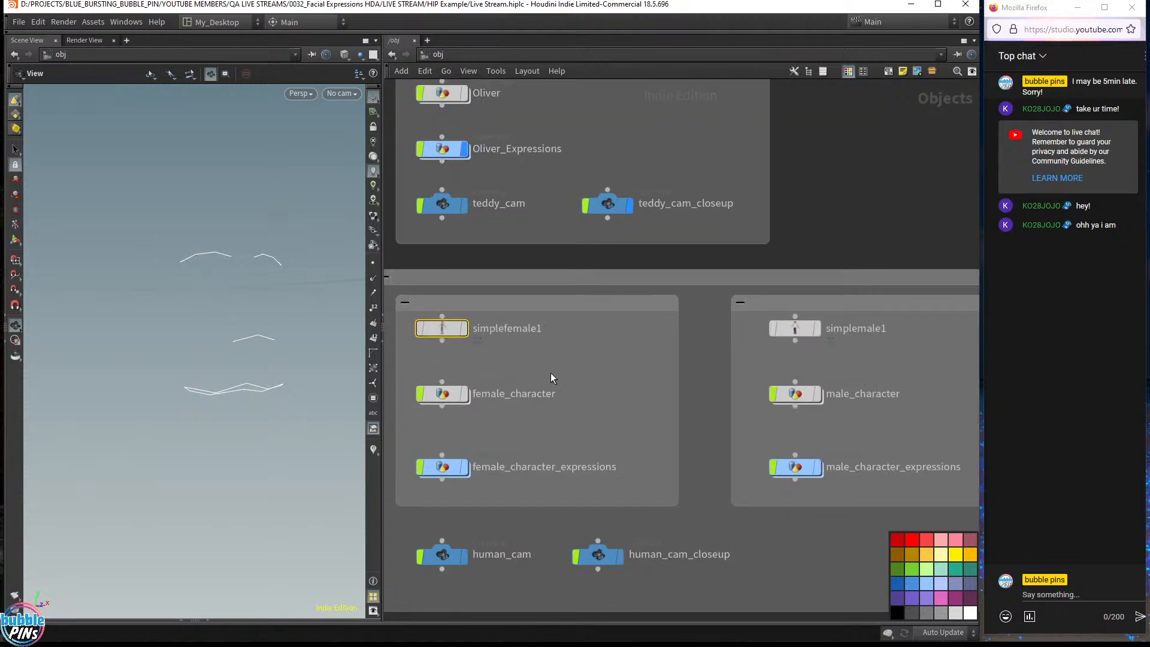
scroll(551, 373, "down", 3)
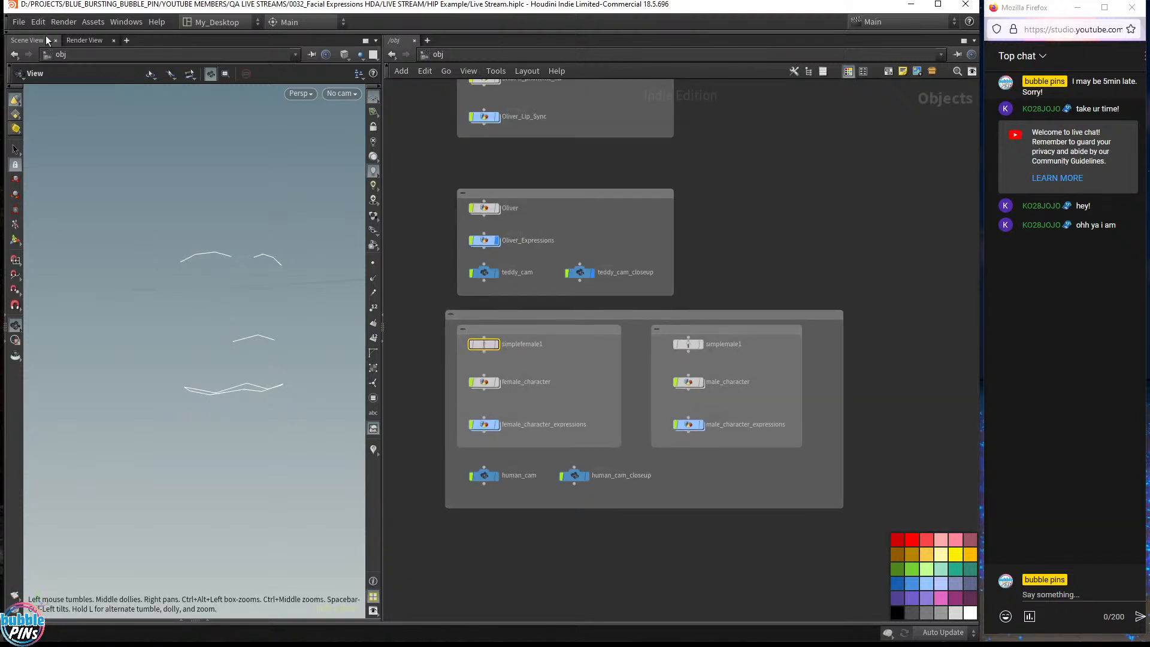
left_click(46, 30)
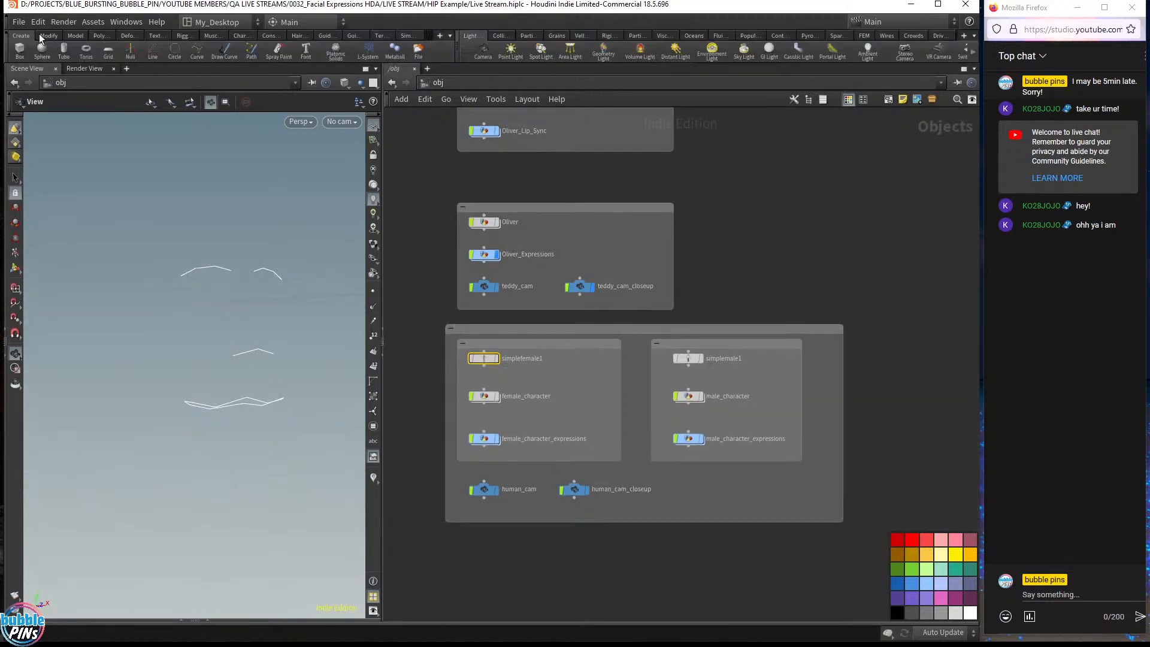
left_click(246, 37)
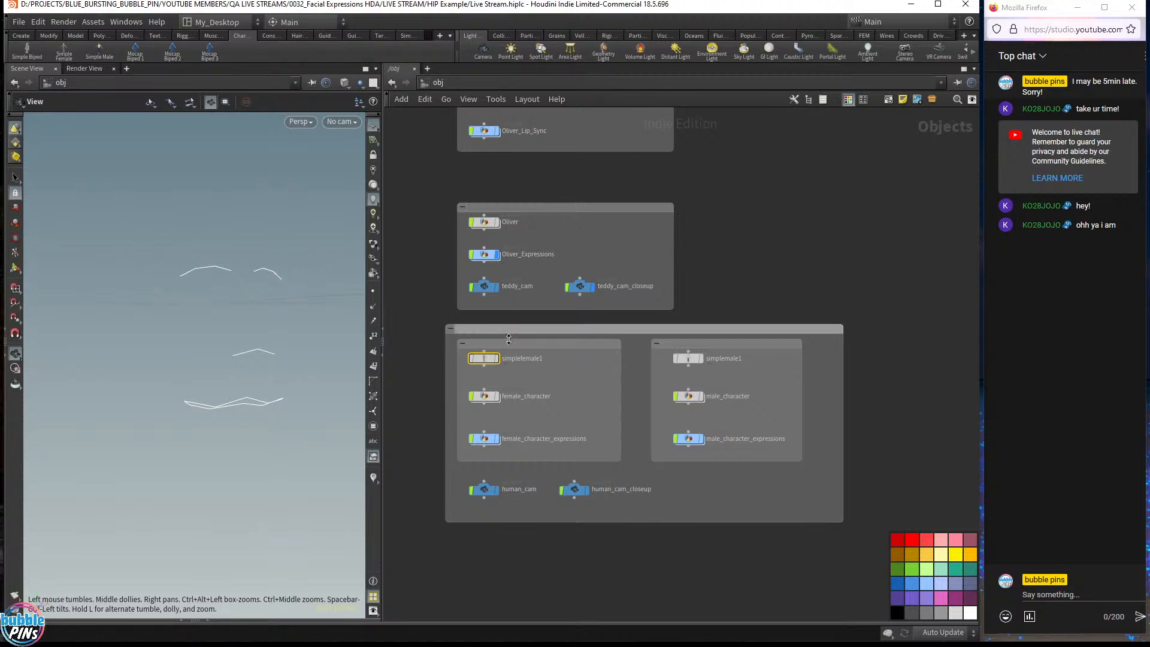
- Display simplefemale1, deselect it and frame the full female figure in the viewport
left_click(497, 358)
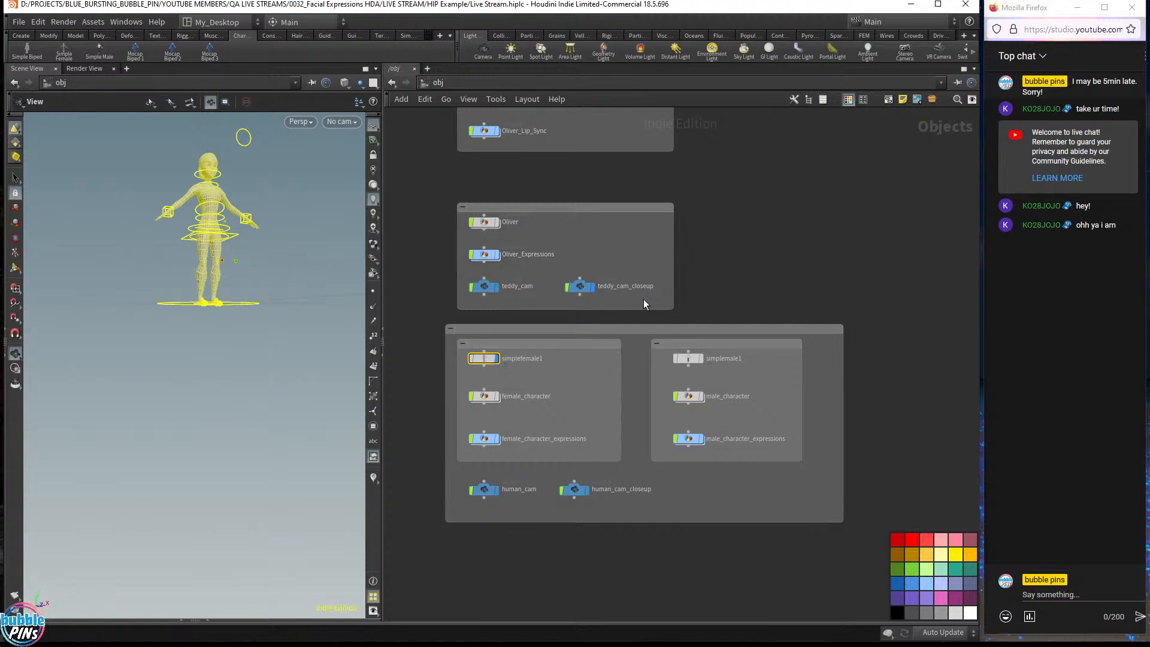
left_click_drag(311, 207, 287, 264)
right_click_drag(270, 239, 243, 347)
left_click_drag(244, 347, 246, 303)
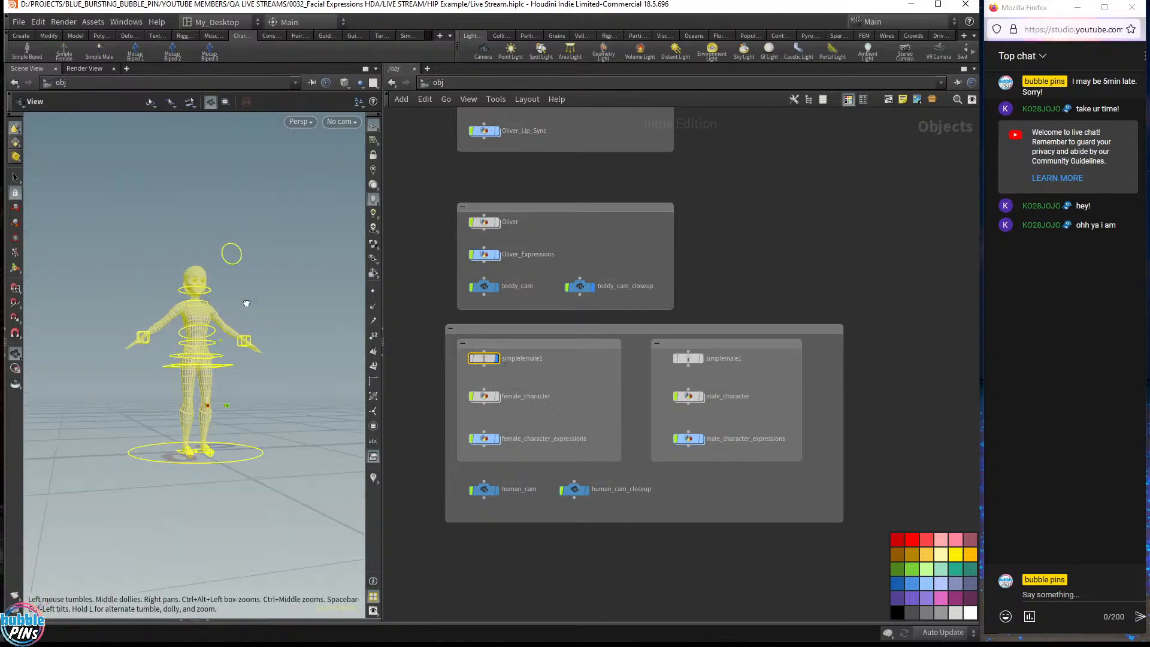
middle_click_drag(246, 303, 336, 313)
left_click(436, 313)
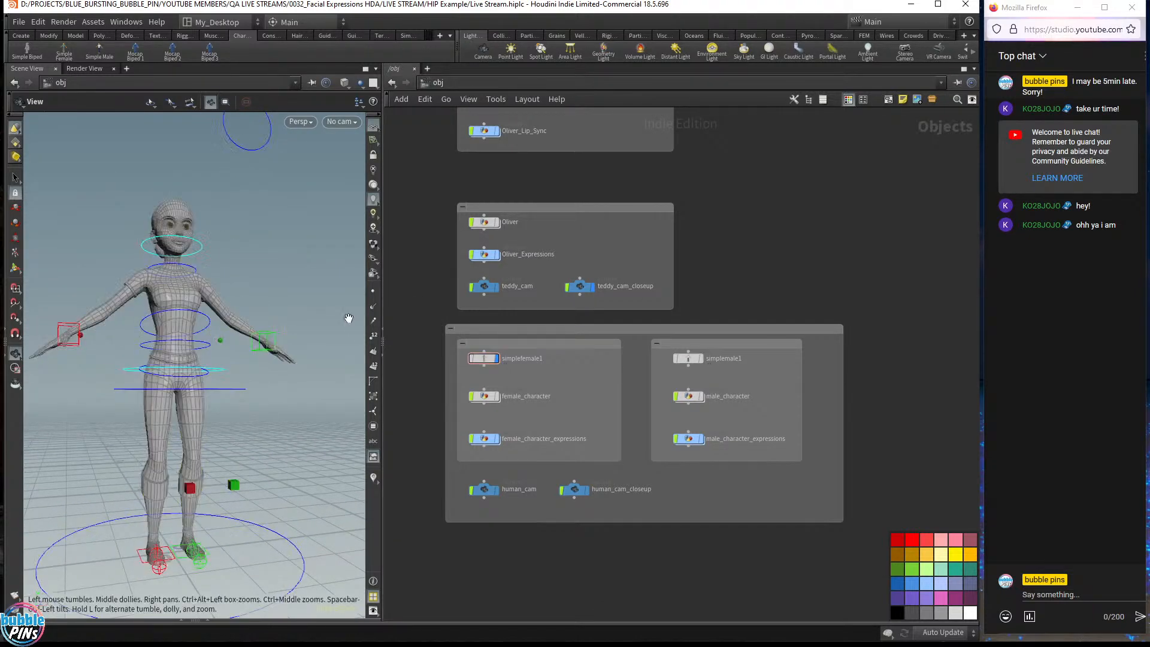
left_click_drag(348, 318, 237, 246)
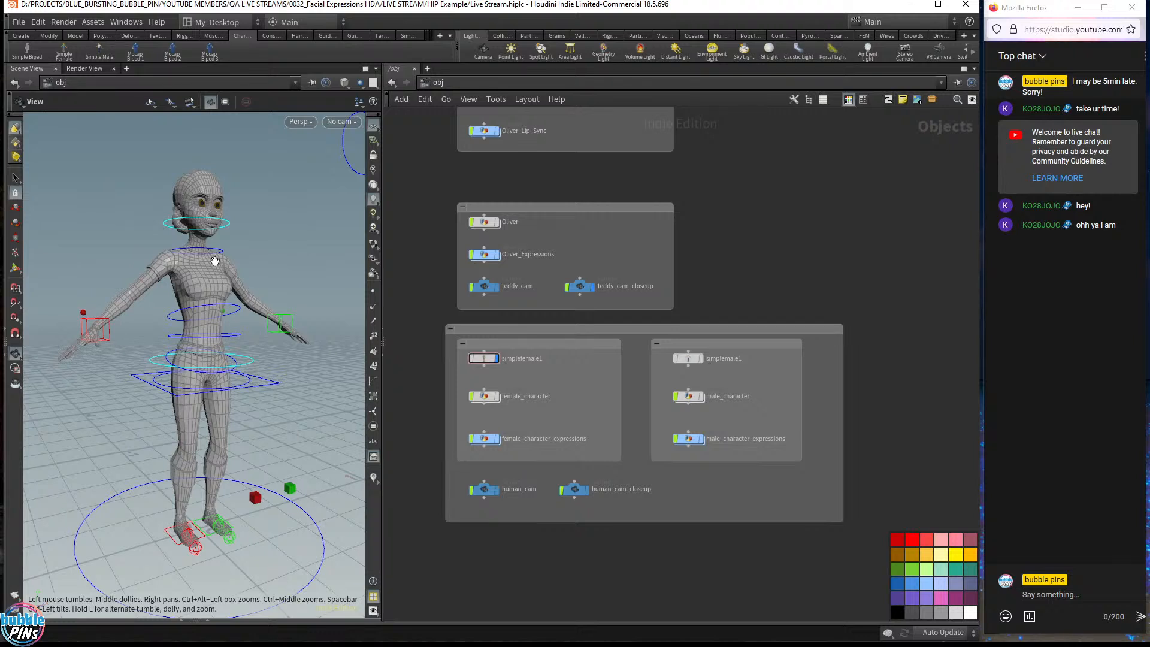
- Toggle the display of simplefemale1 off and back on, selecting the female_character object in between
mouse_move(502, 360)
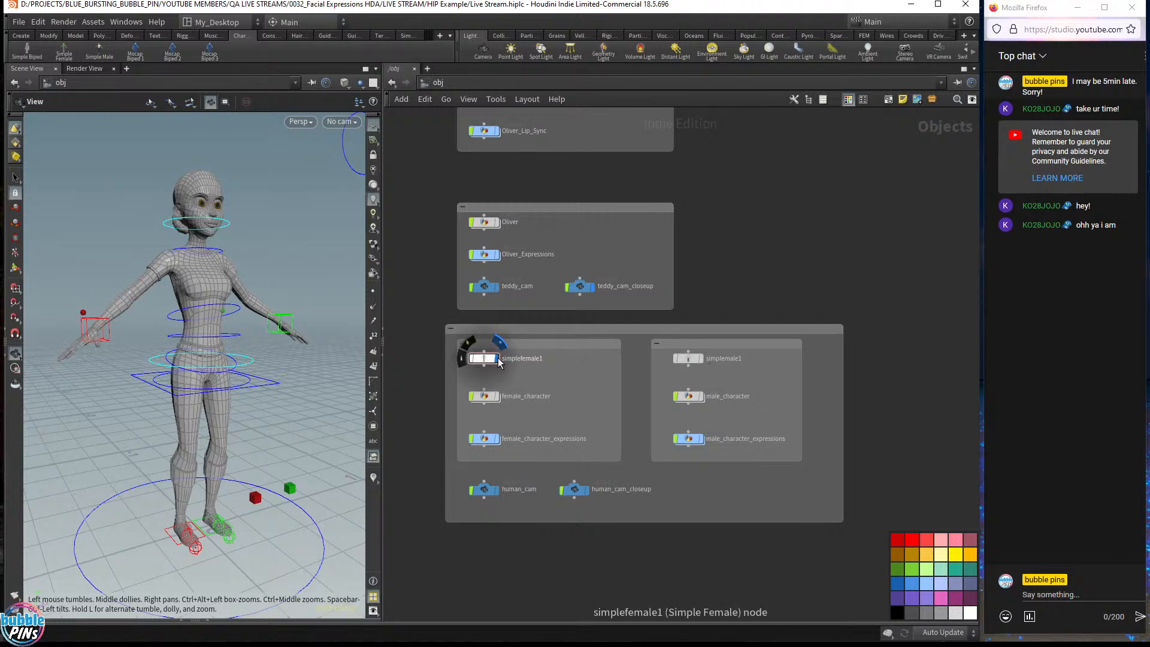
left_click(495, 358)
left_click(496, 395)
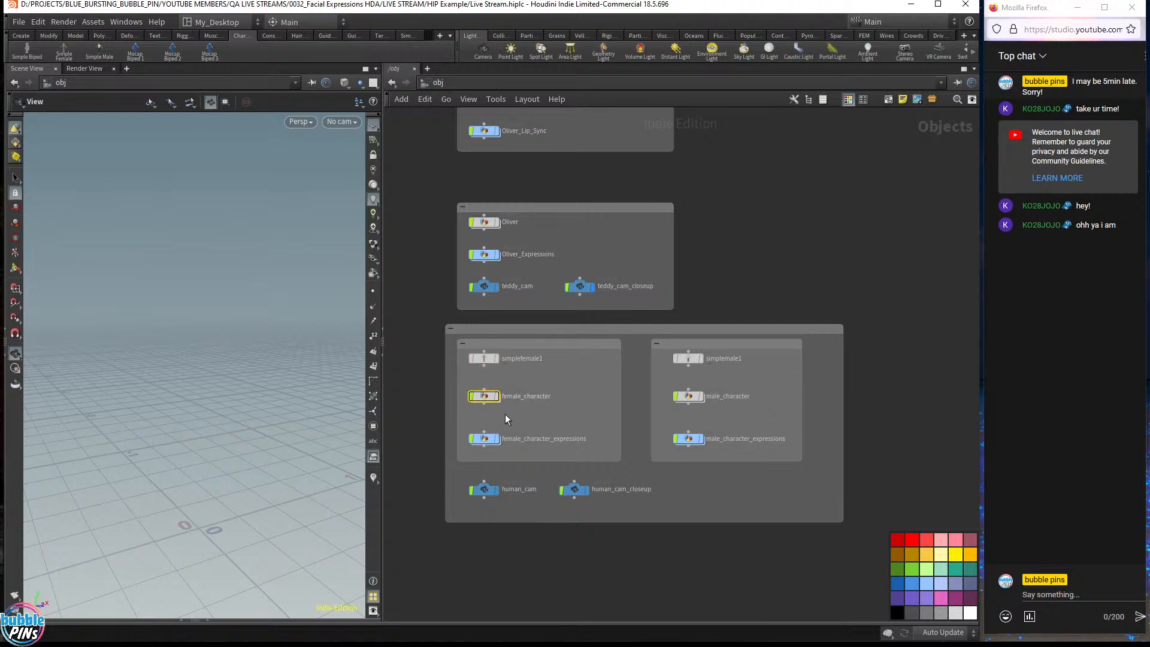
scroll(533, 412, "up", 6)
left_click(535, 227)
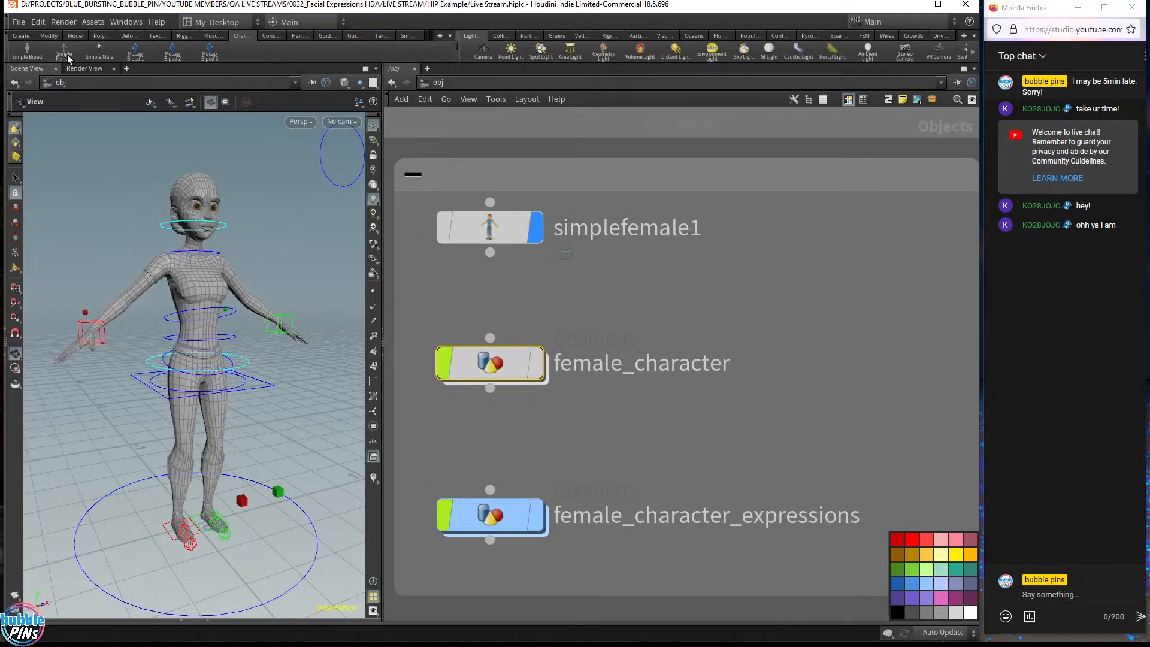
- Check the simplefemale1 object, turn off its display and select the female_character object
left_click_drag(564, 266, 433, 197)
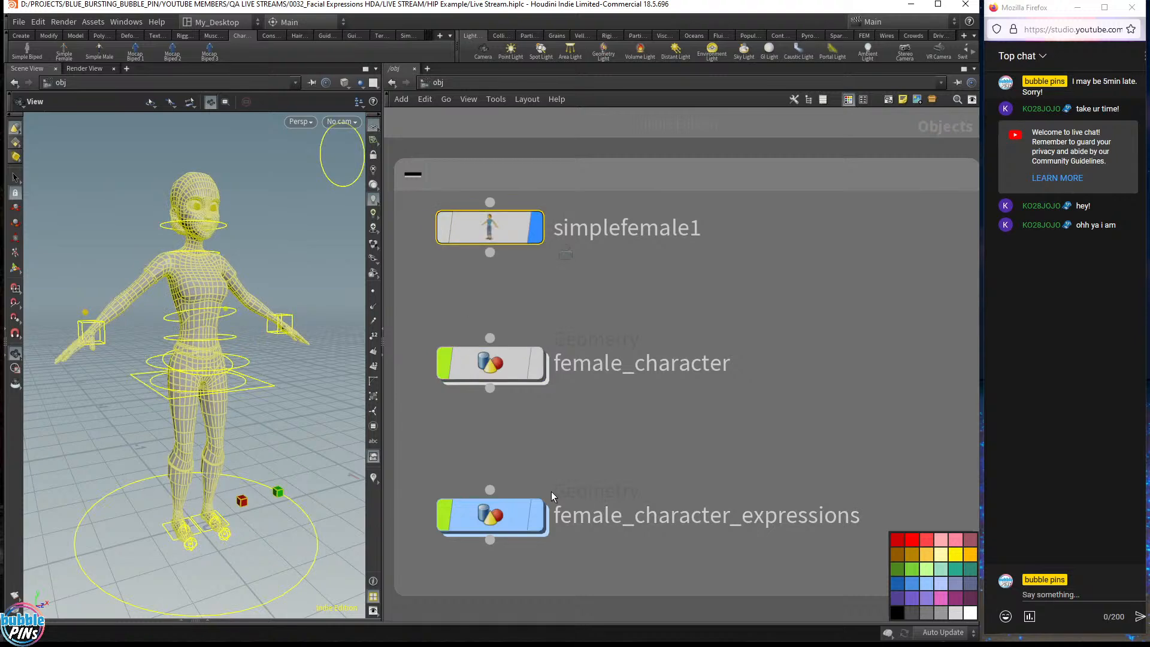
left_click(659, 275)
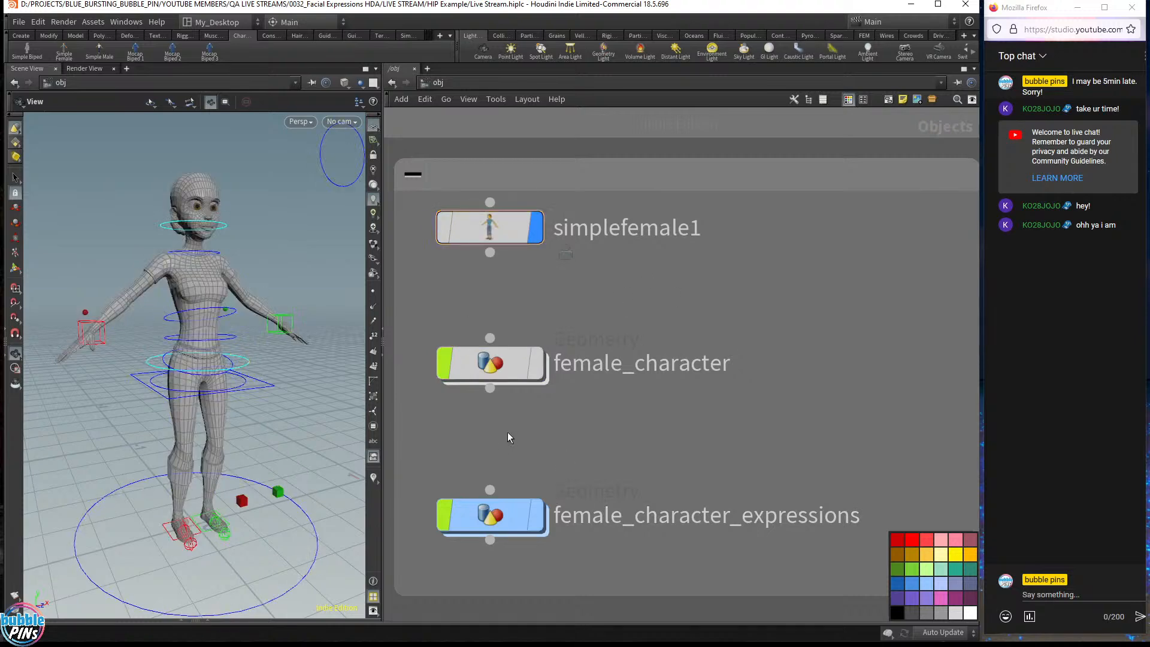
left_click(541, 238)
left_click_drag(604, 285, 446, 407)
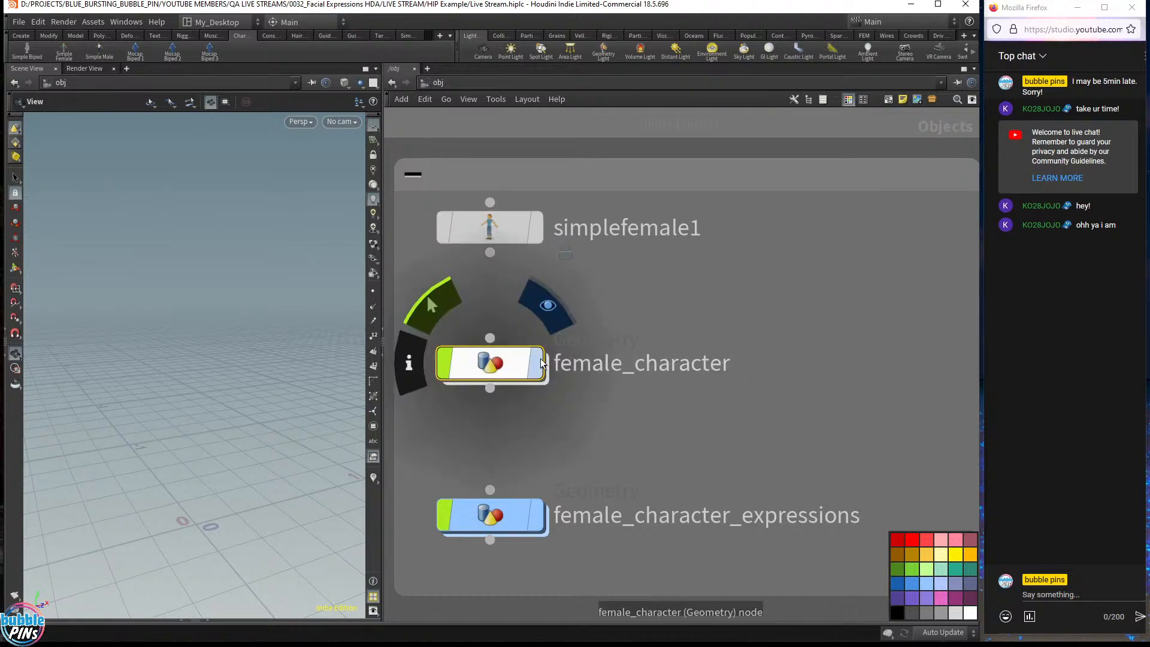
- Enter the female_character network, display the agent1 node and collapse the shelf
double_click(523, 364)
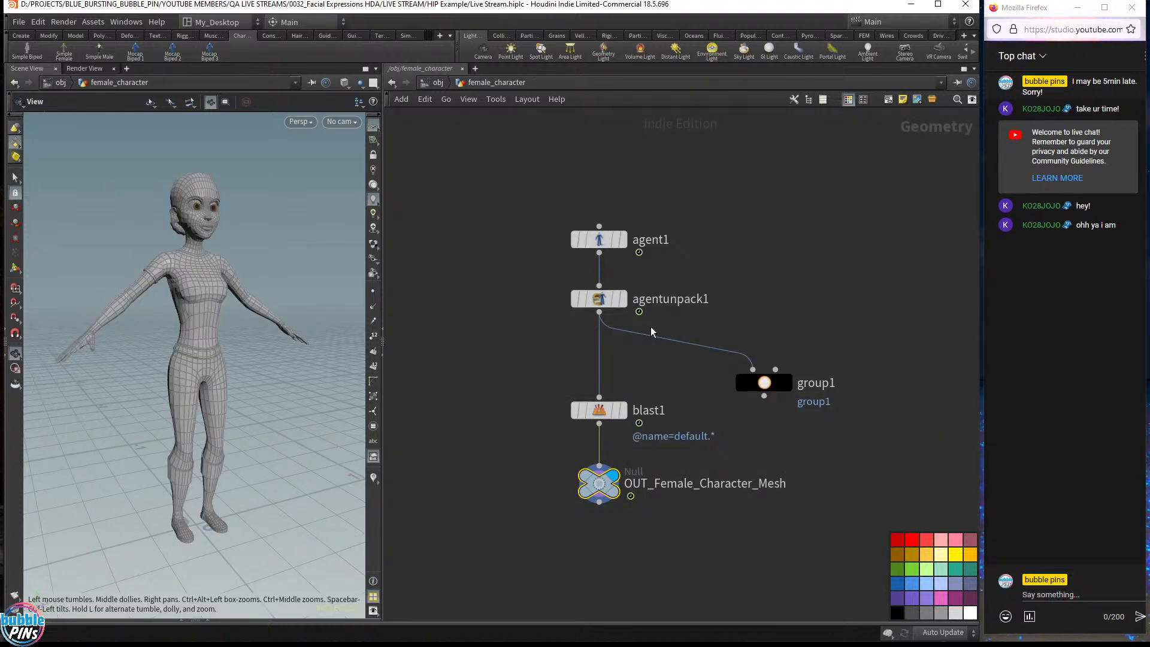
mouse_move(629, 250)
left_click(629, 208)
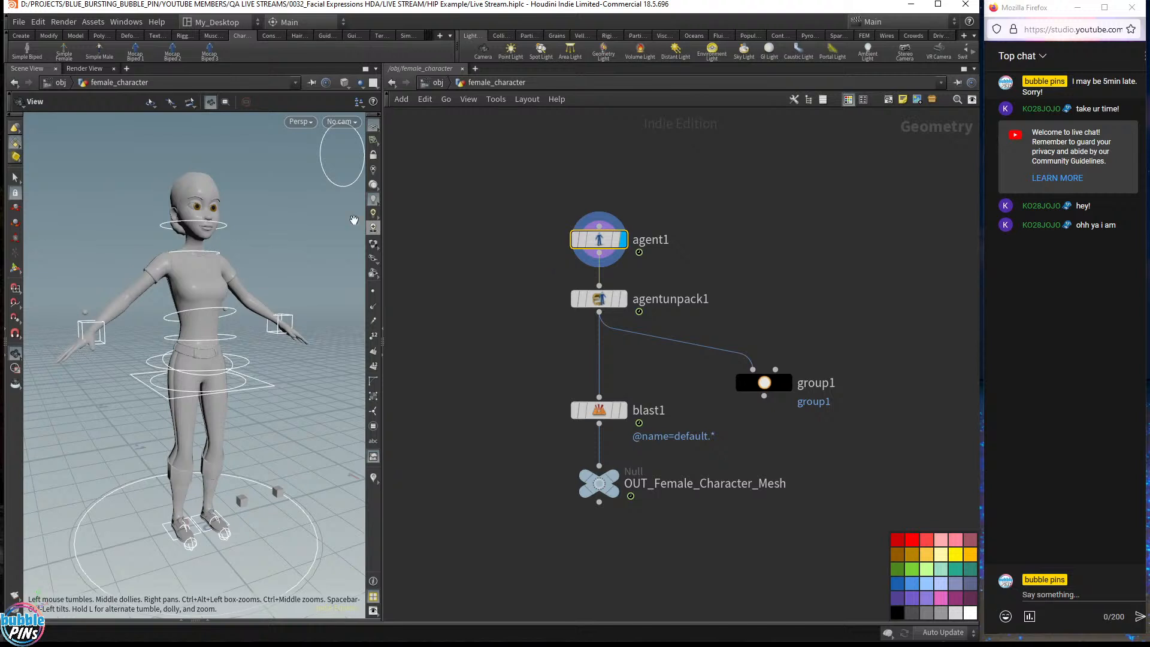
left_click(8, 47)
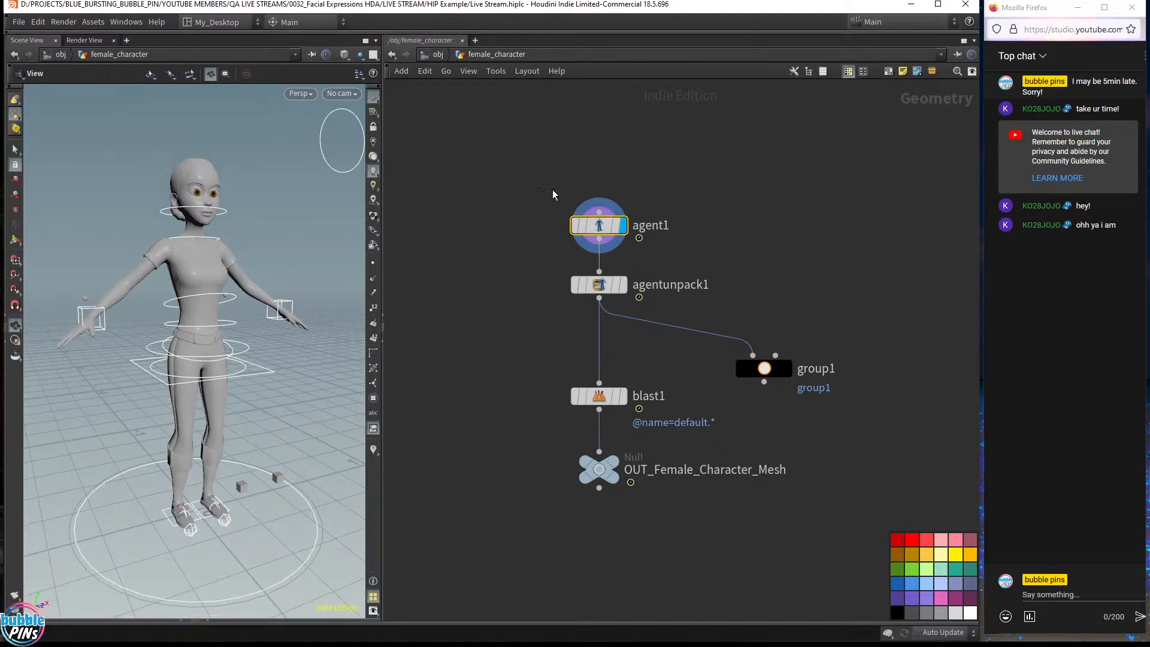
- Select agent1, show its parameters and highlight the Character Rig path that feeds it
left_click_drag(552, 189, 494, 264)
key("p")
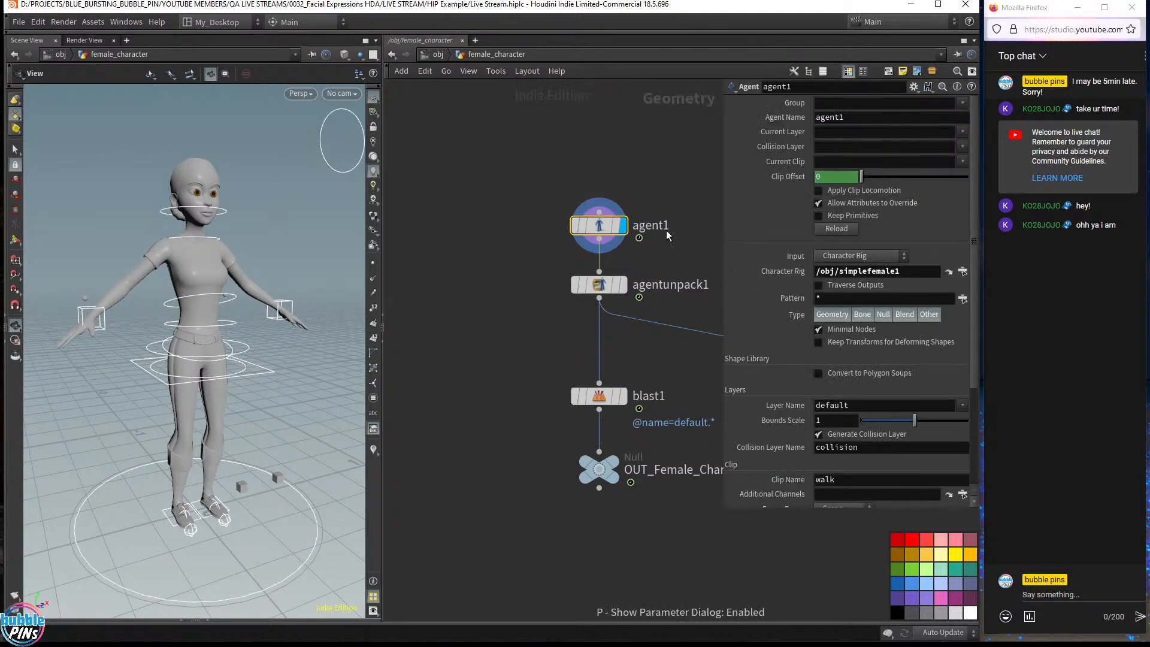
middle_click_drag(648, 178, 549, 197)
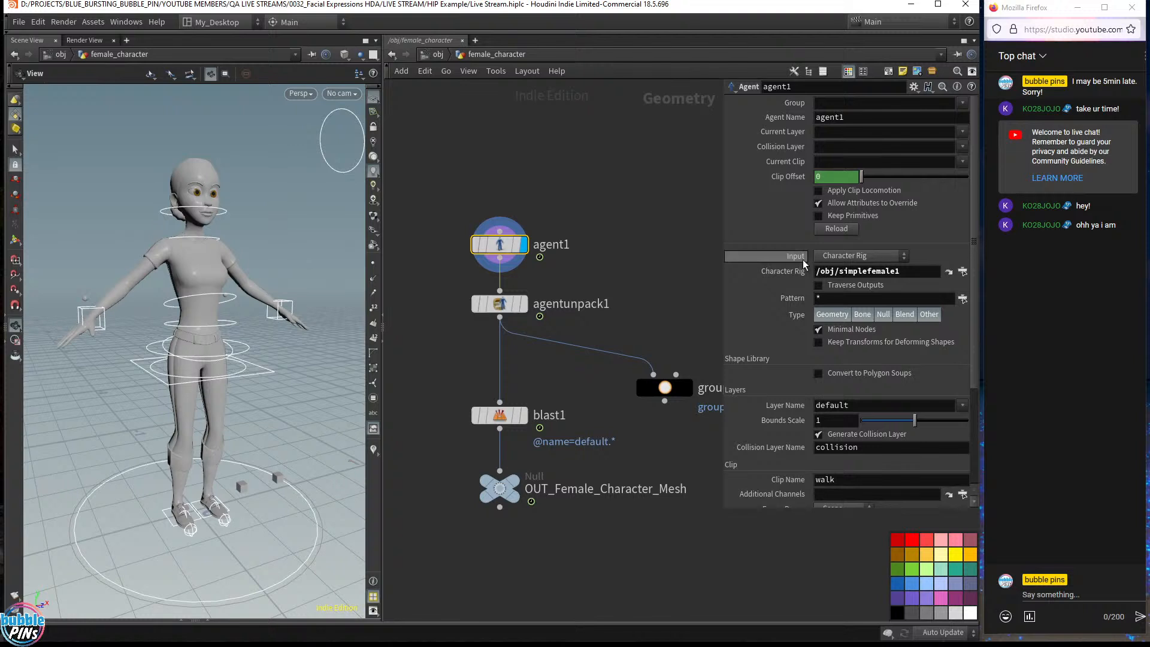
left_click_drag(628, 208, 464, 270)
left_click(856, 273)
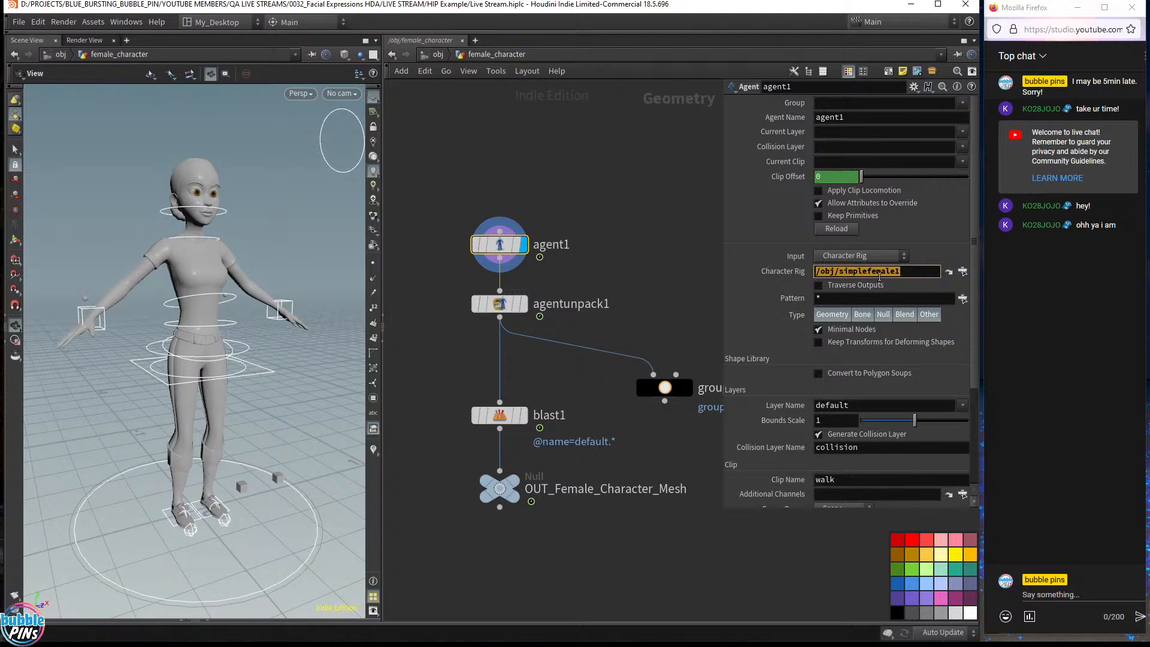
- Go up to the object level, point out the source simplefemale1 object and return inside female_character
key("u")
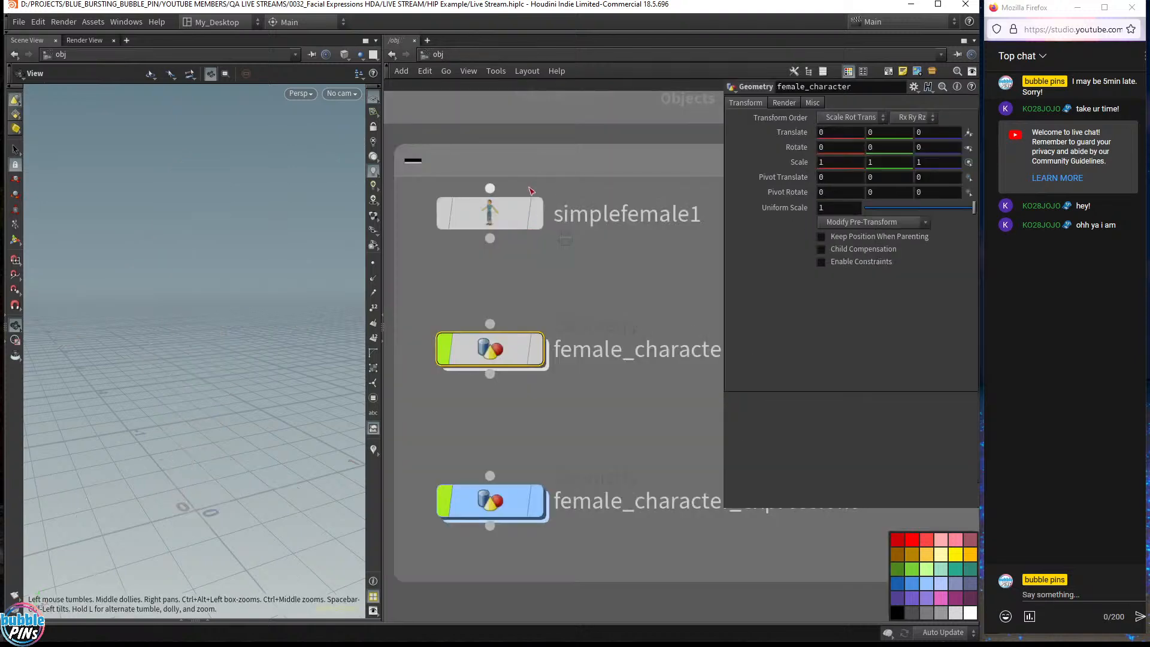
left_click_drag(619, 291, 455, 200)
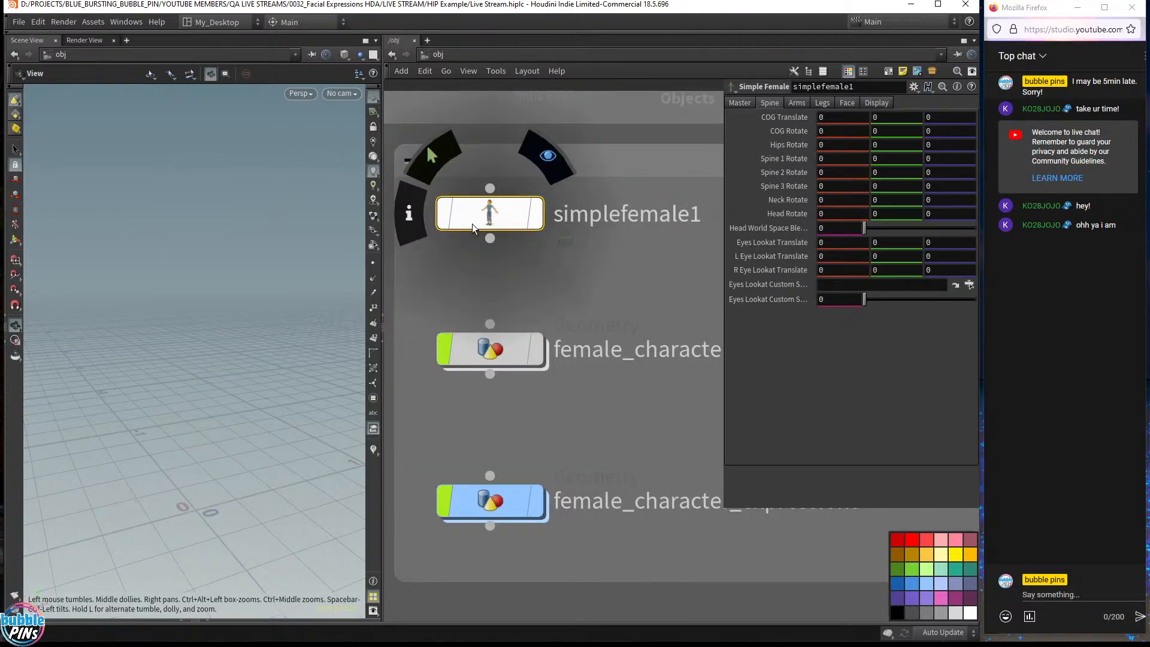
left_click(489, 349)
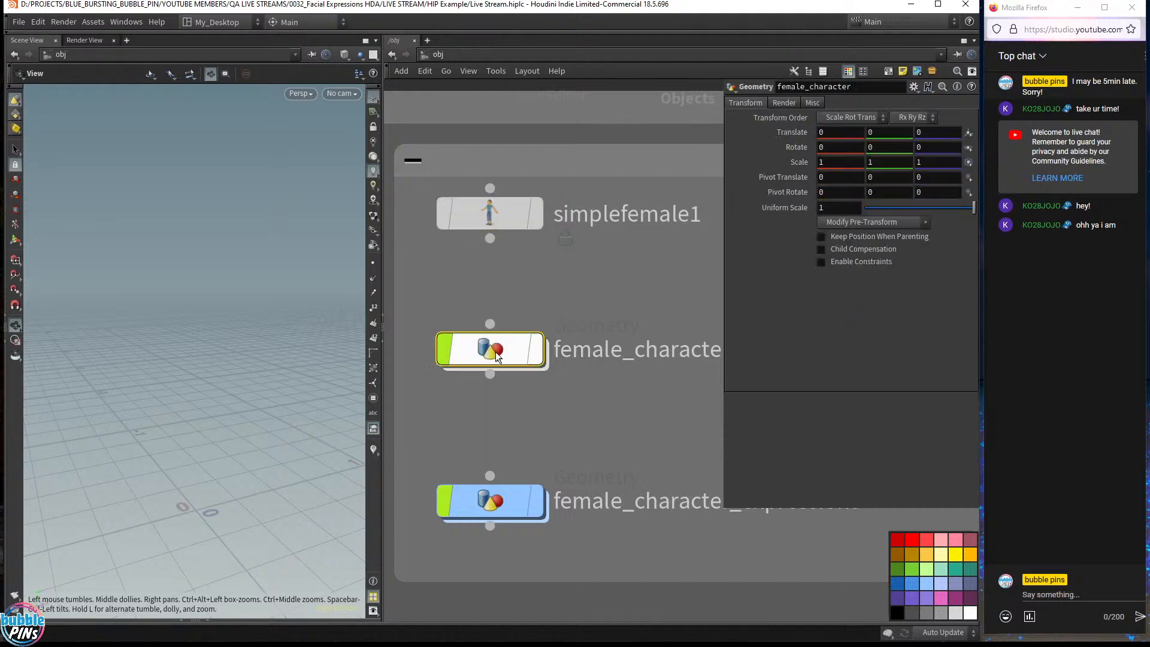
key("i")
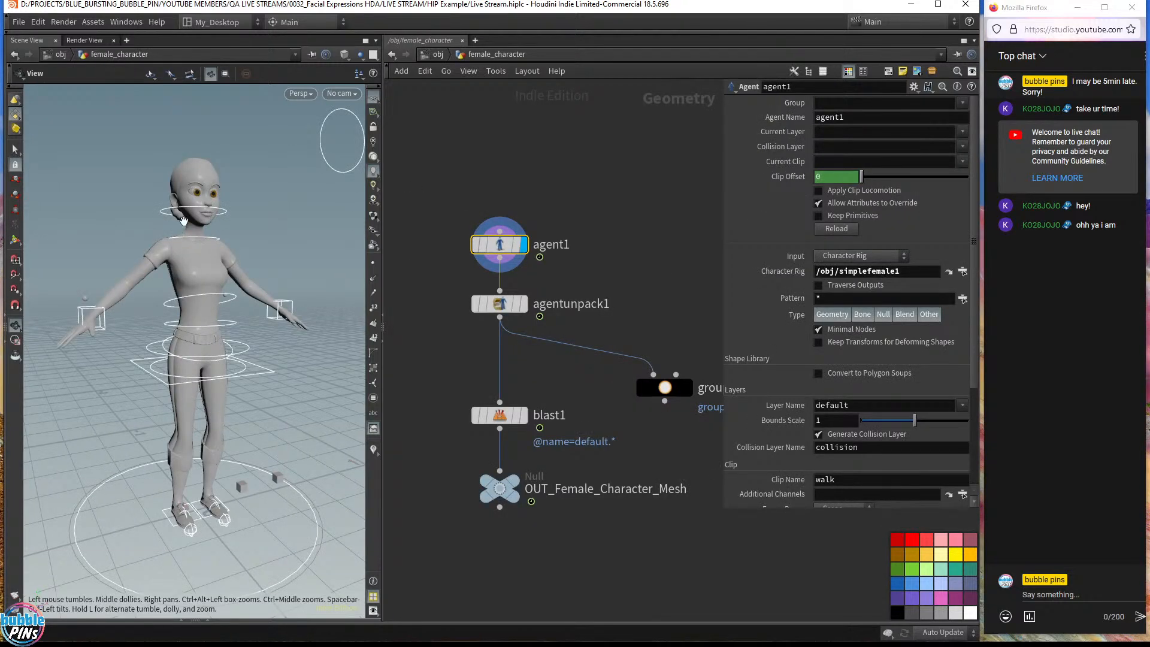
- Expand the Geometry Spreadsheet below the viewport, then select and display the agentunpack1 node
left_click_drag(240, 219, 248, 229)
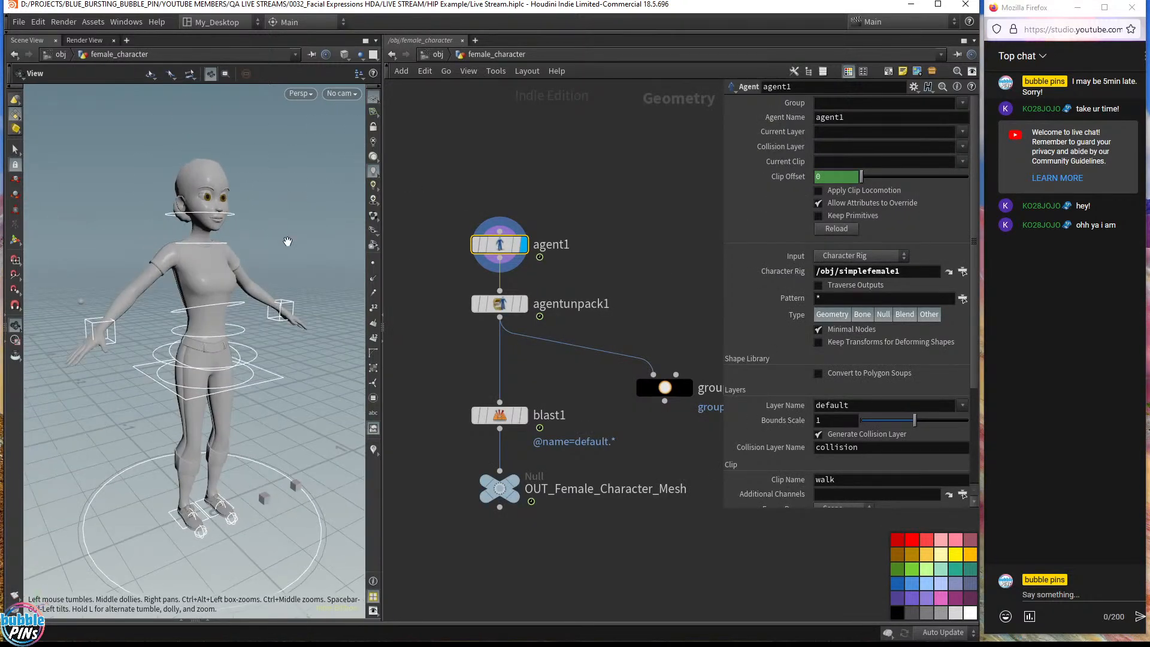
left_click(208, 624)
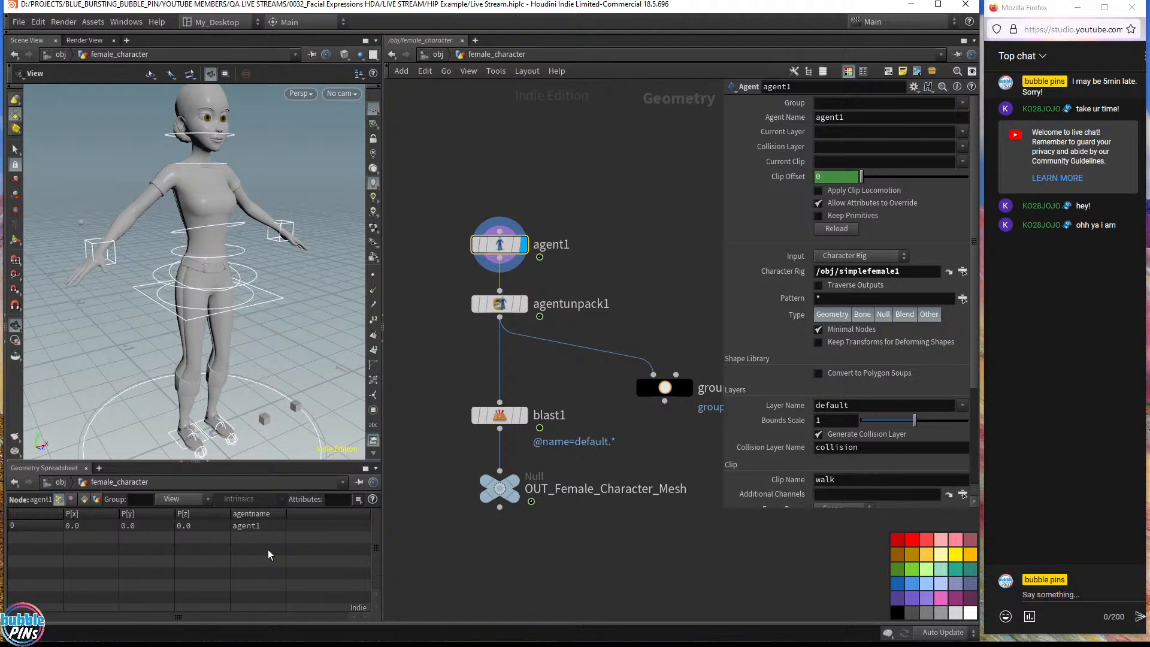
left_click(526, 306)
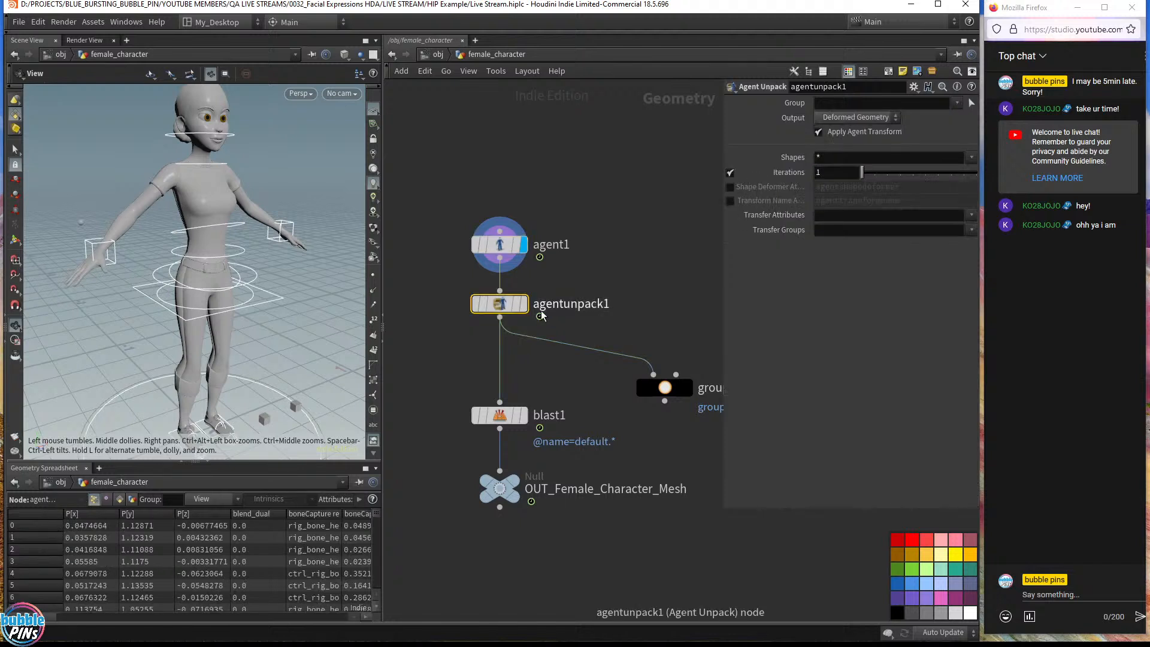
left_click(525, 306)
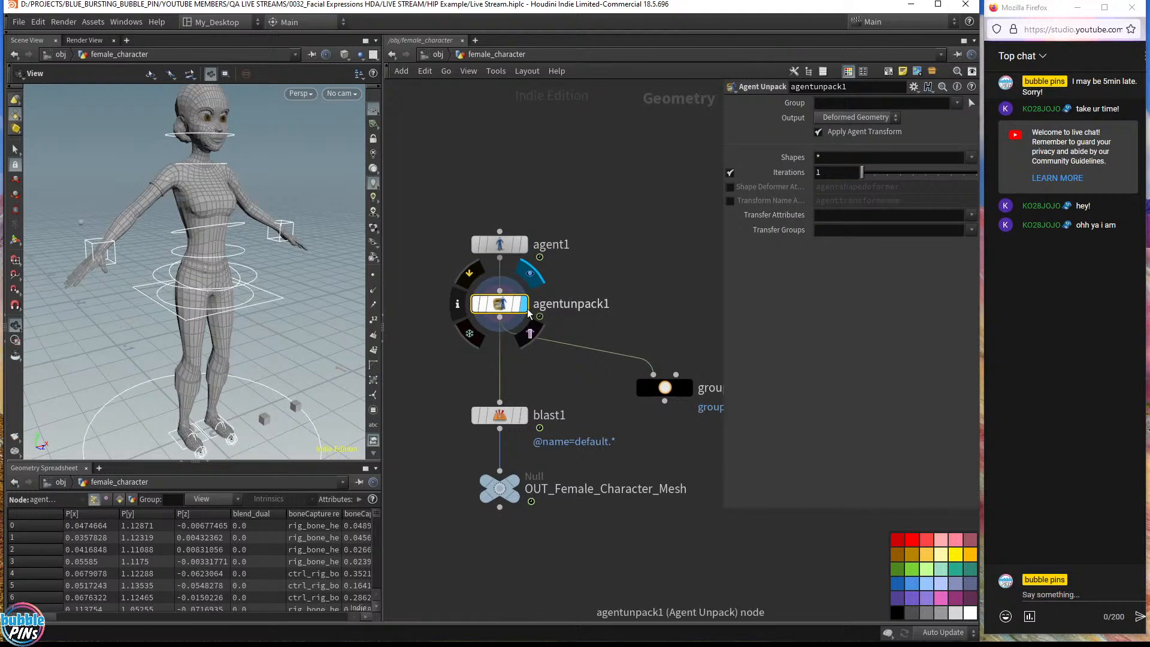
- Review the Output options of agentunpack1 without changing them and inspect the unpacked character's control shapes
left_click(867, 120)
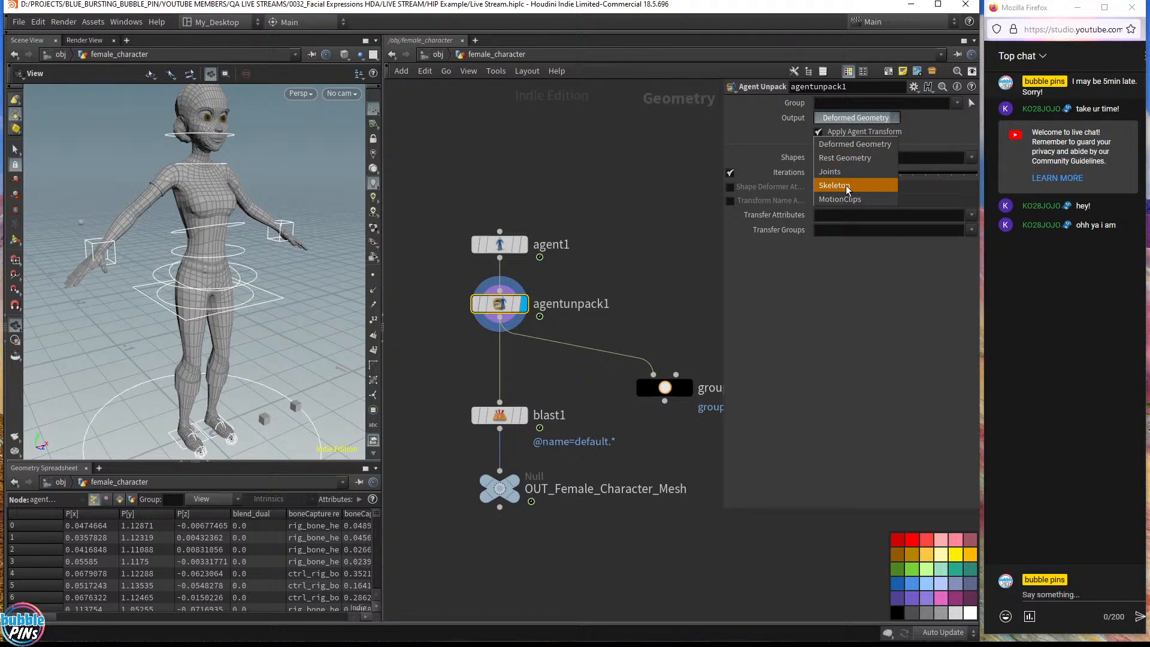
left_click(637, 168)
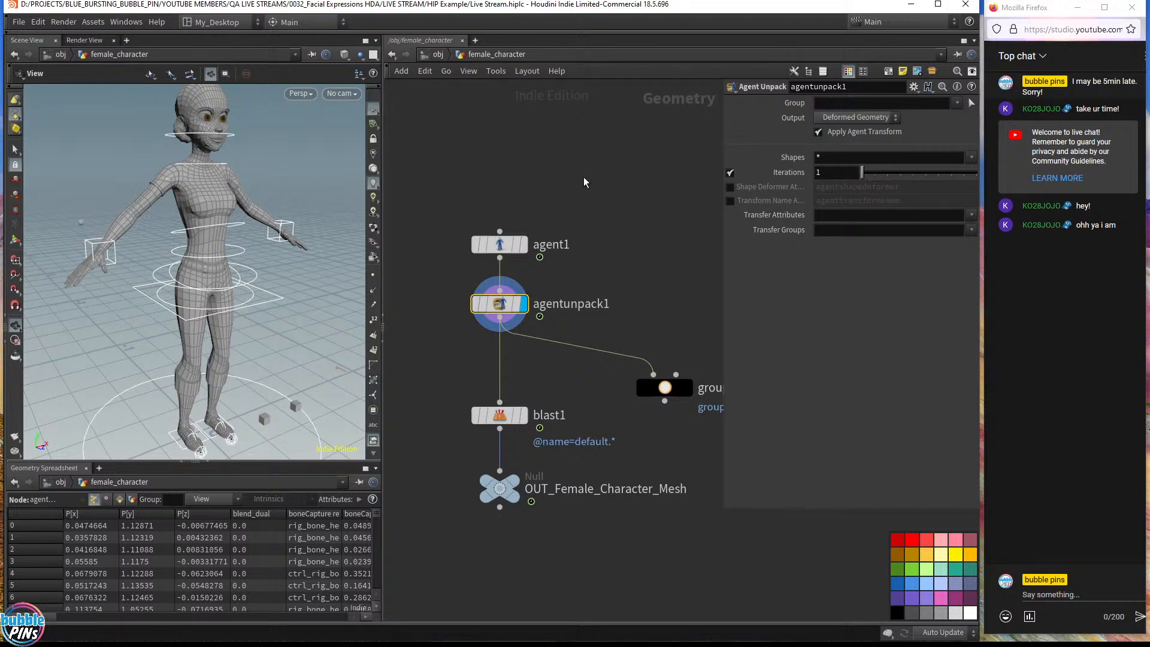
left_click_drag(180, 186, 216, 185)
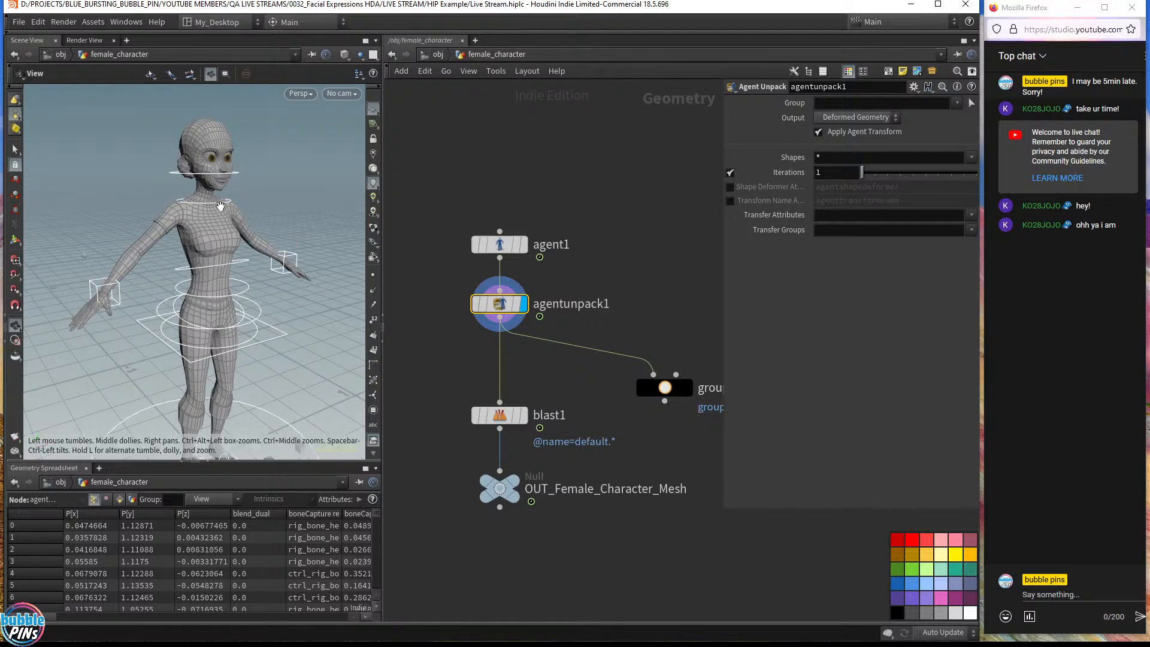
left_click_drag(220, 206, 188, 209)
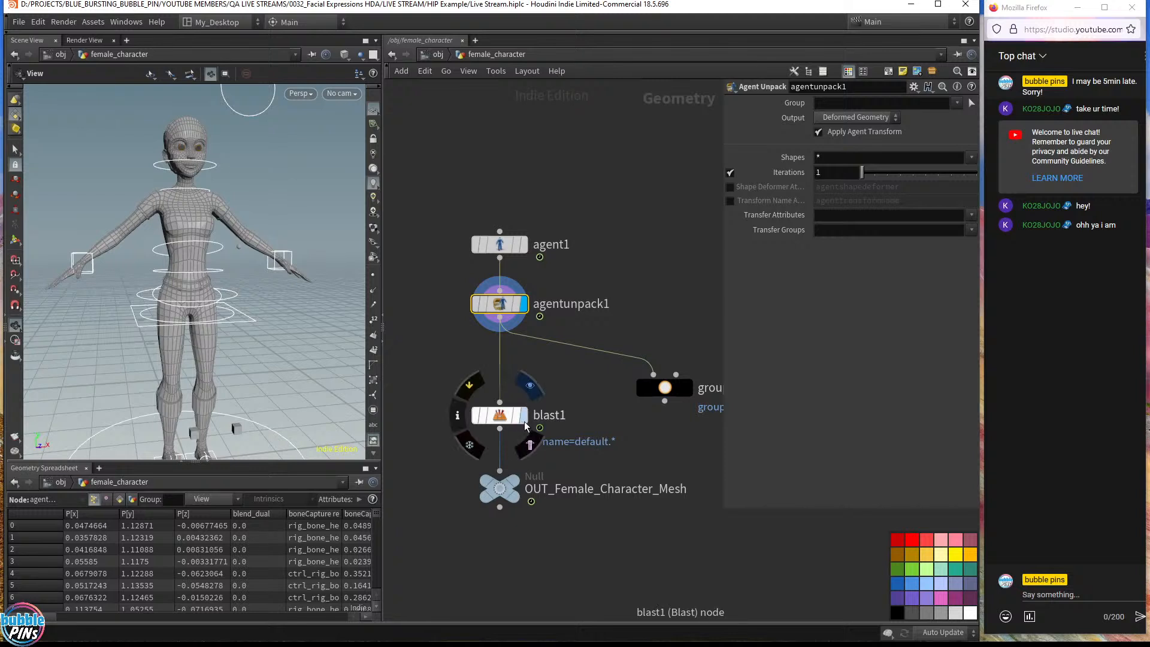
- Compare the results of blast1 and agentunpack1 by displaying each node in turn
left_click(524, 421)
left_click(493, 416)
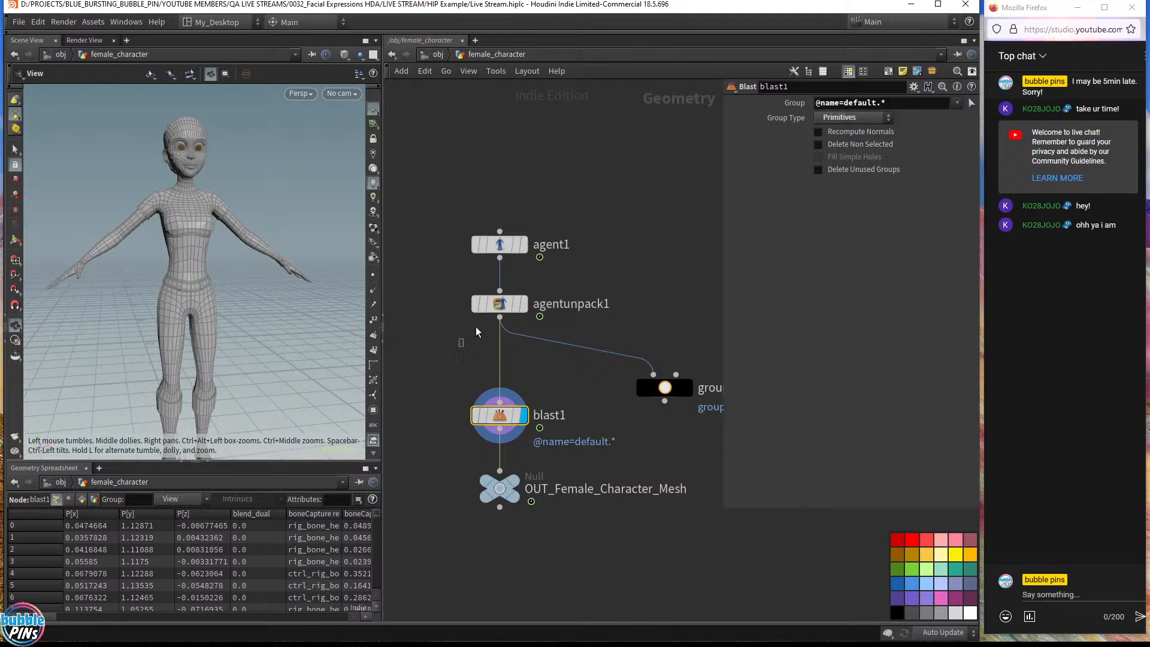
left_click(492, 305)
left_click(523, 304)
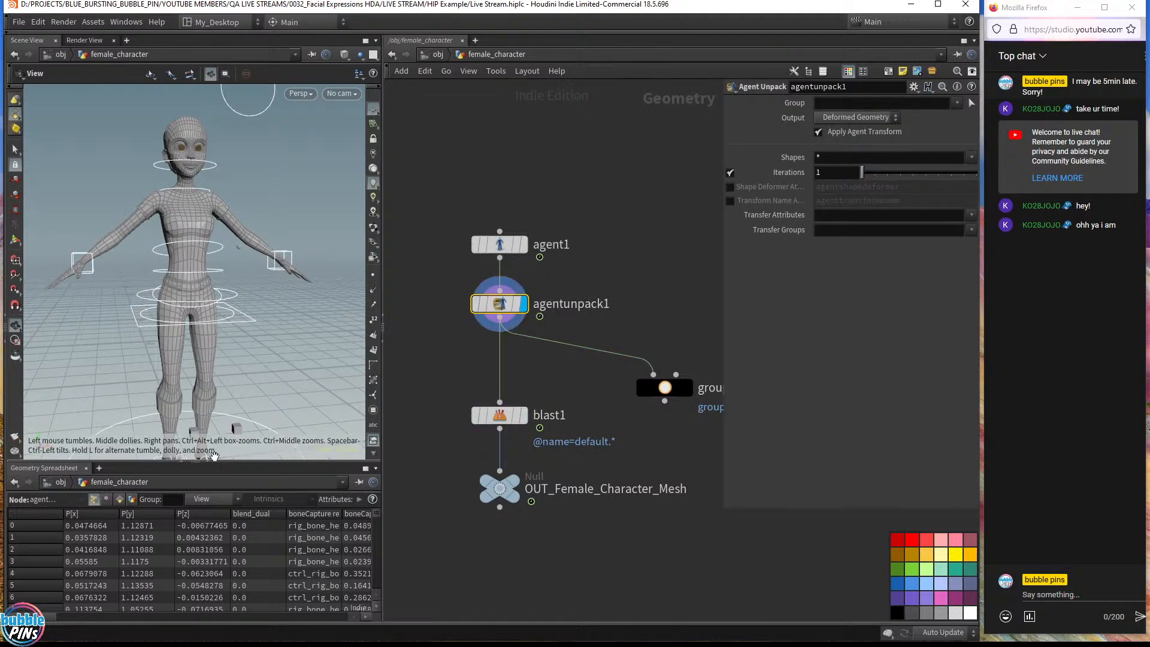
- Enlarge the Geometry Spreadsheet, show the primitive attributes sorted by name and widen the name column
left_click_drag(264, 462, 266, 368)
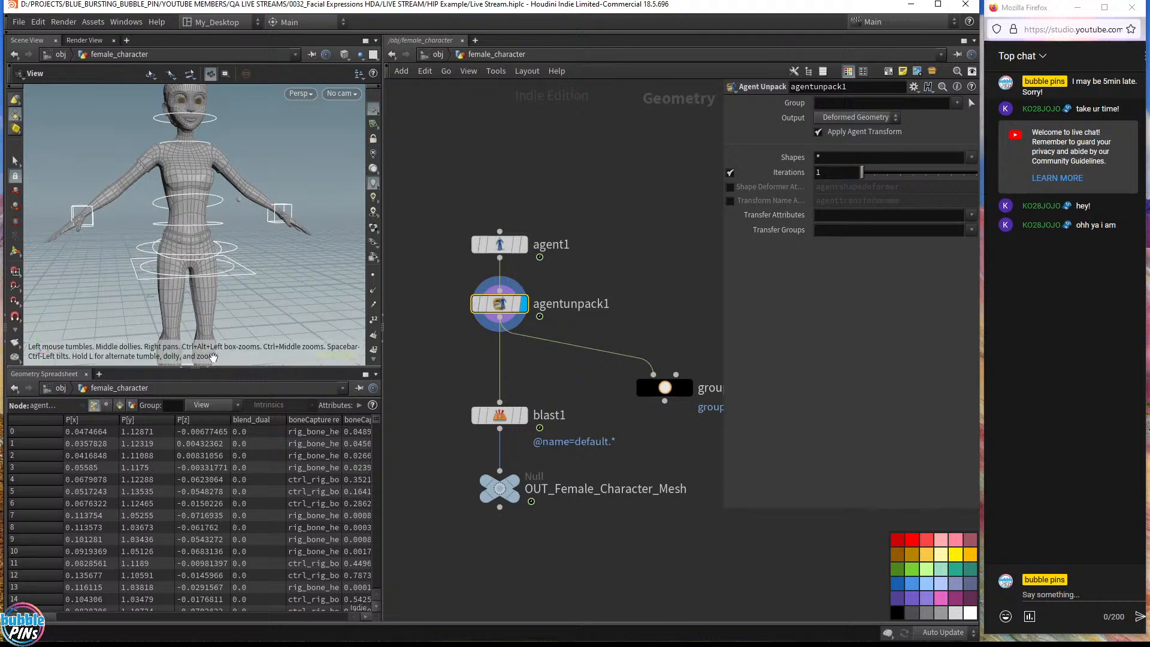
left_click(119, 405)
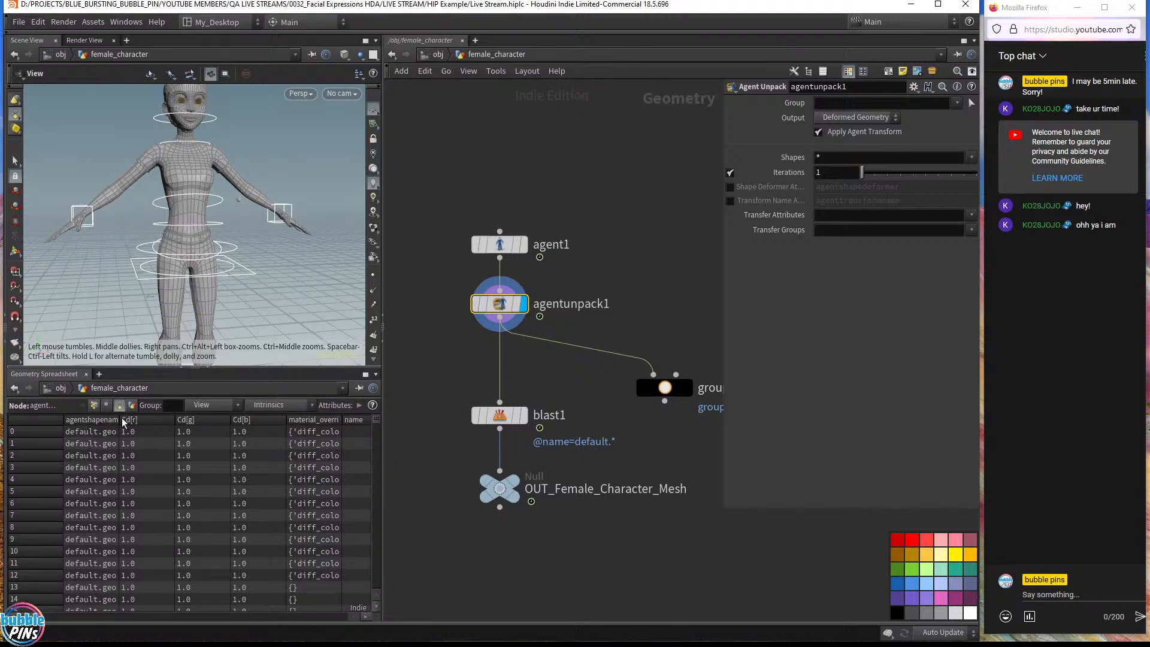
left_click(354, 421)
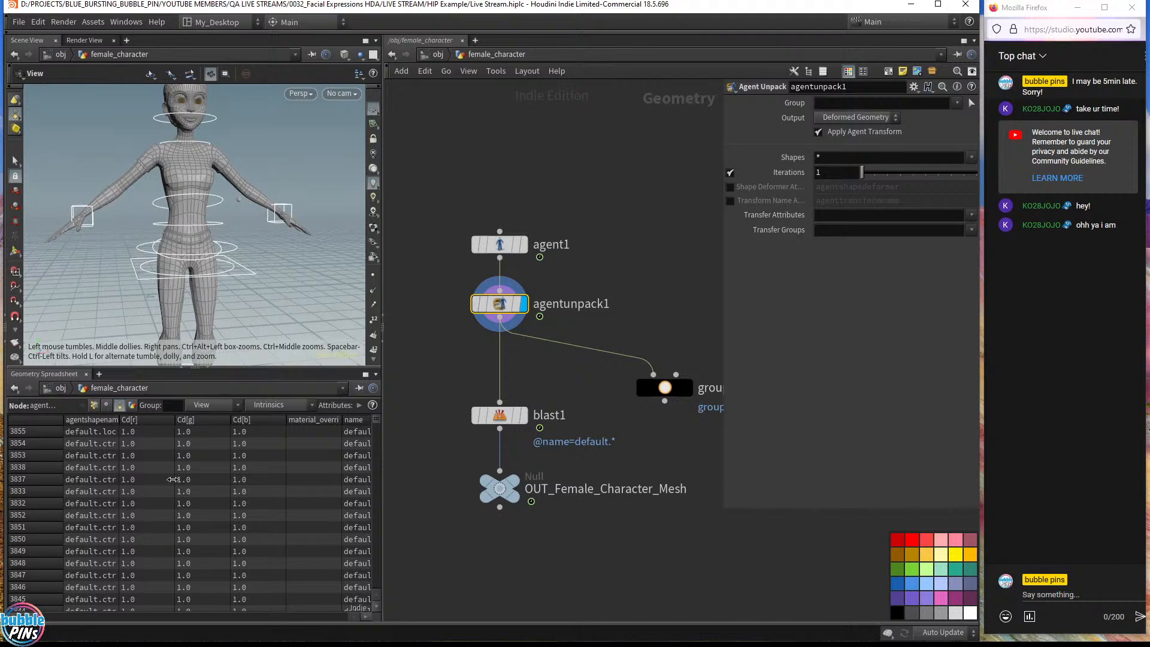
scroll(54, 619, "right", 3)
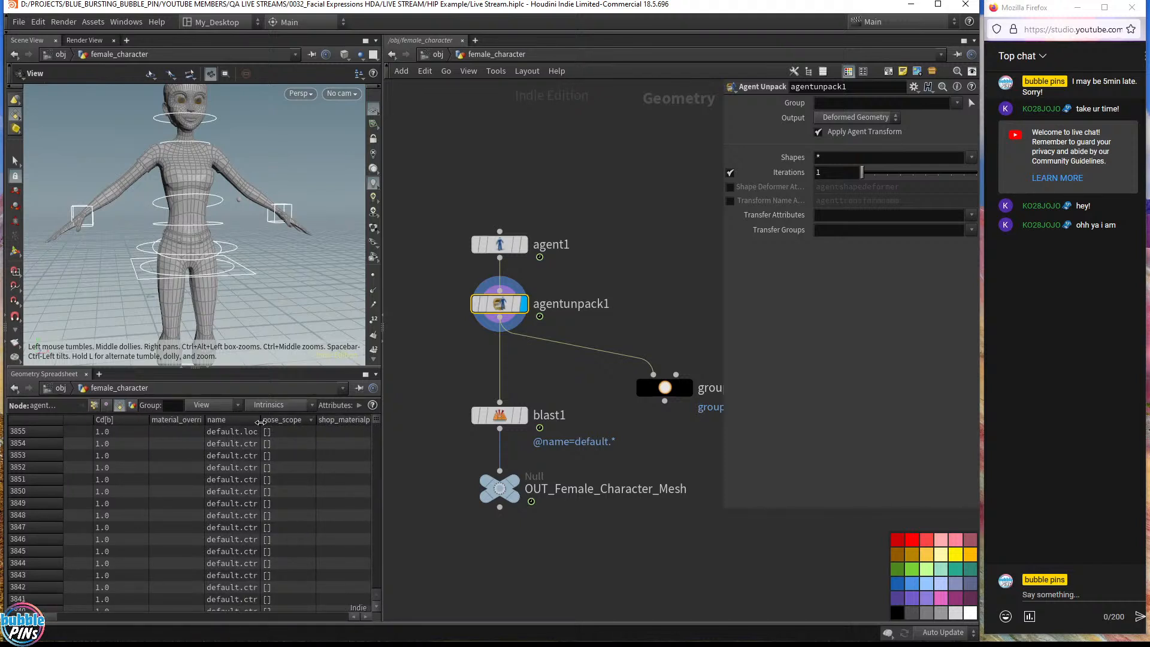
left_click_drag(262, 420, 318, 420)
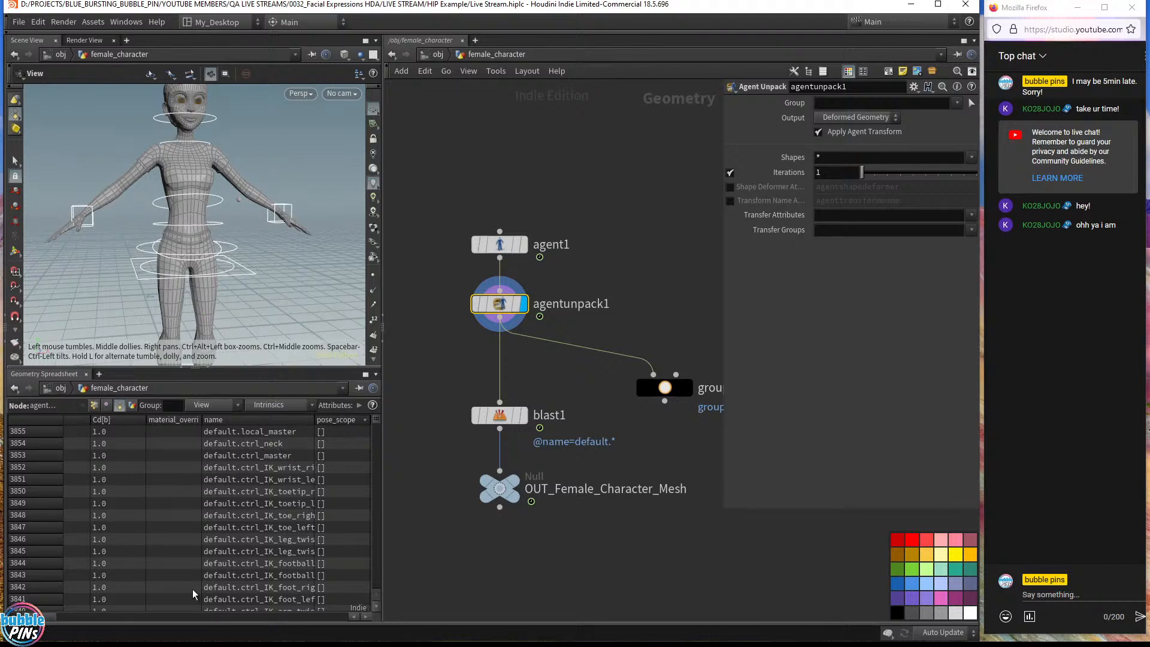
left_click_drag(409, 444, 544, 390)
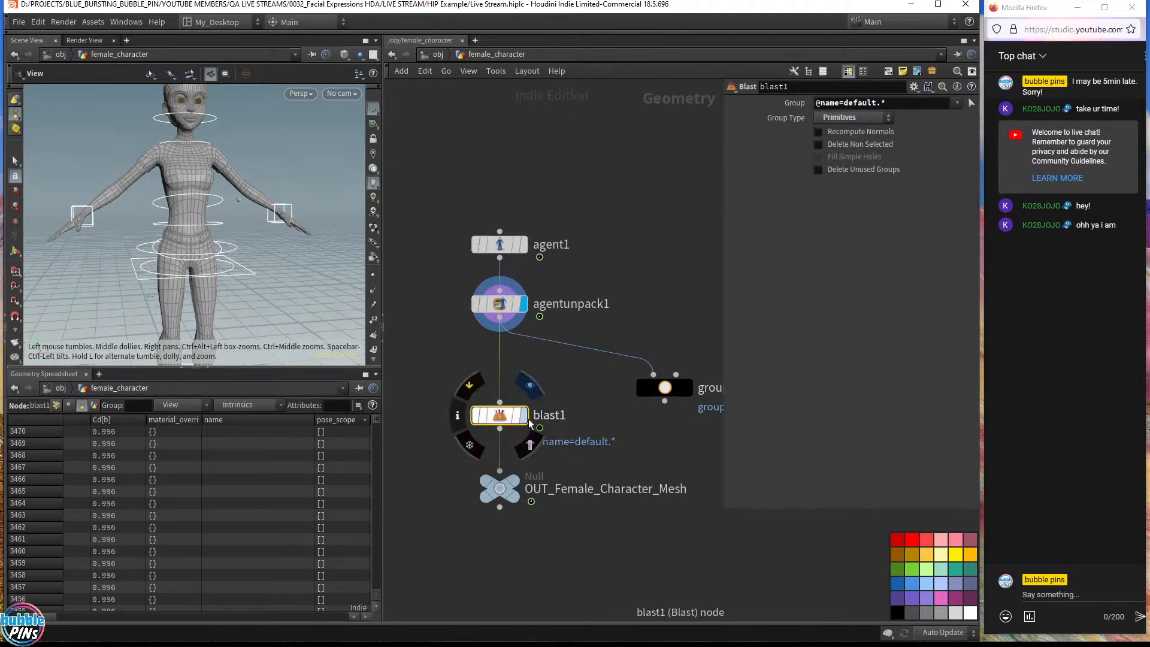
left_click(526, 418)
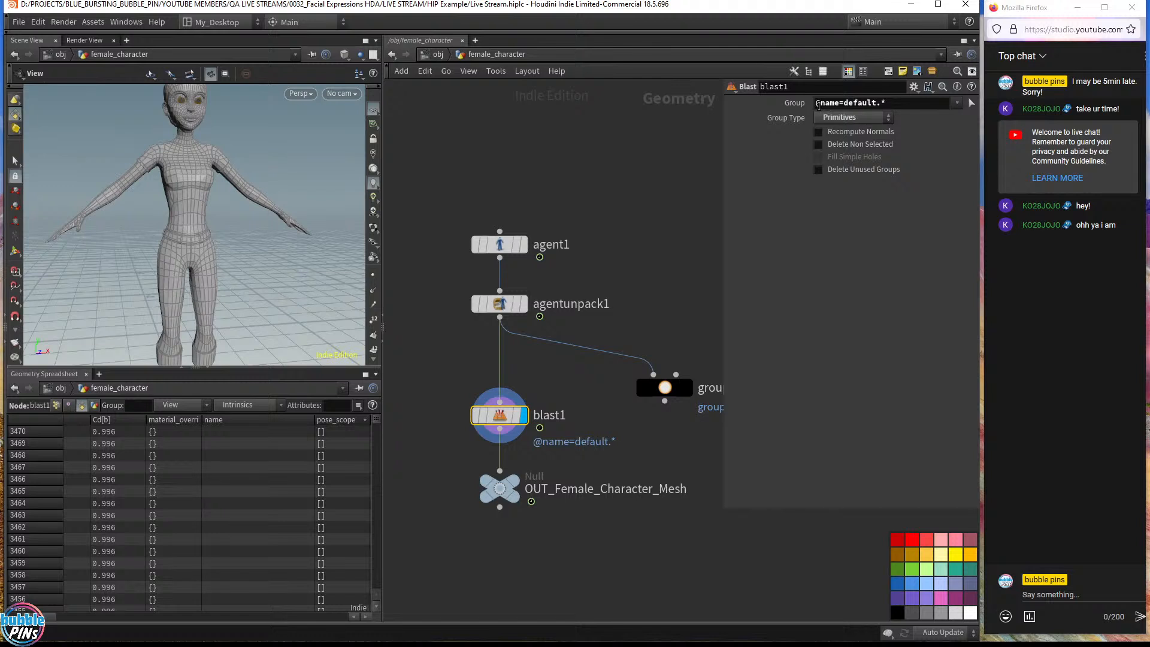
left_click(912, 103)
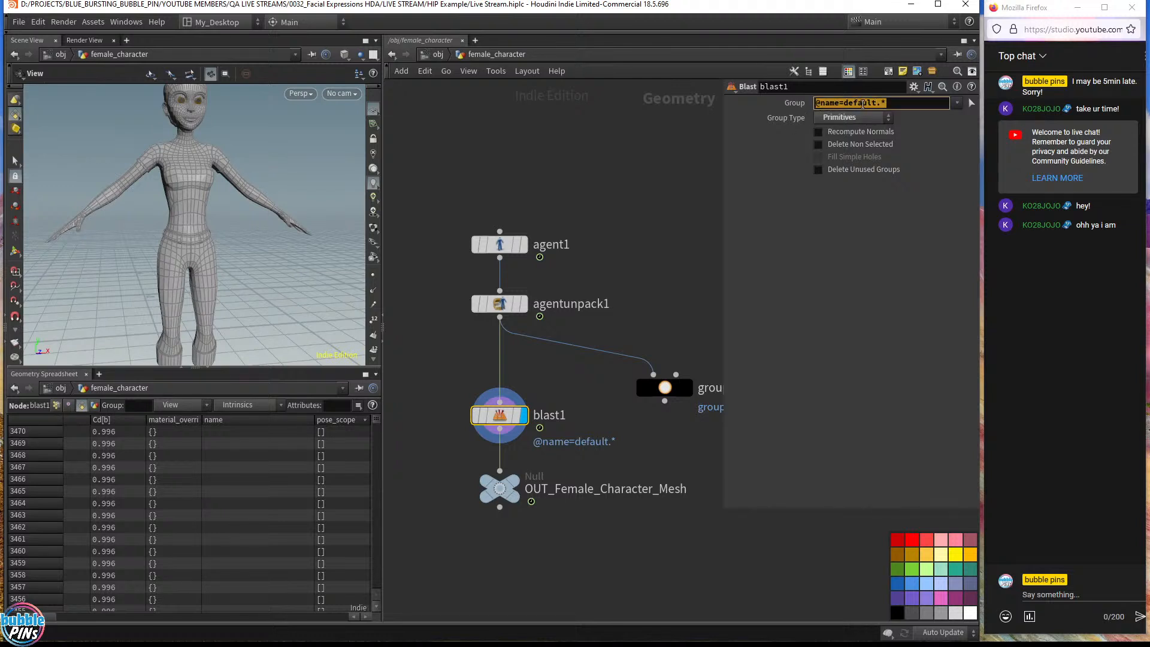
left_click(619, 177)
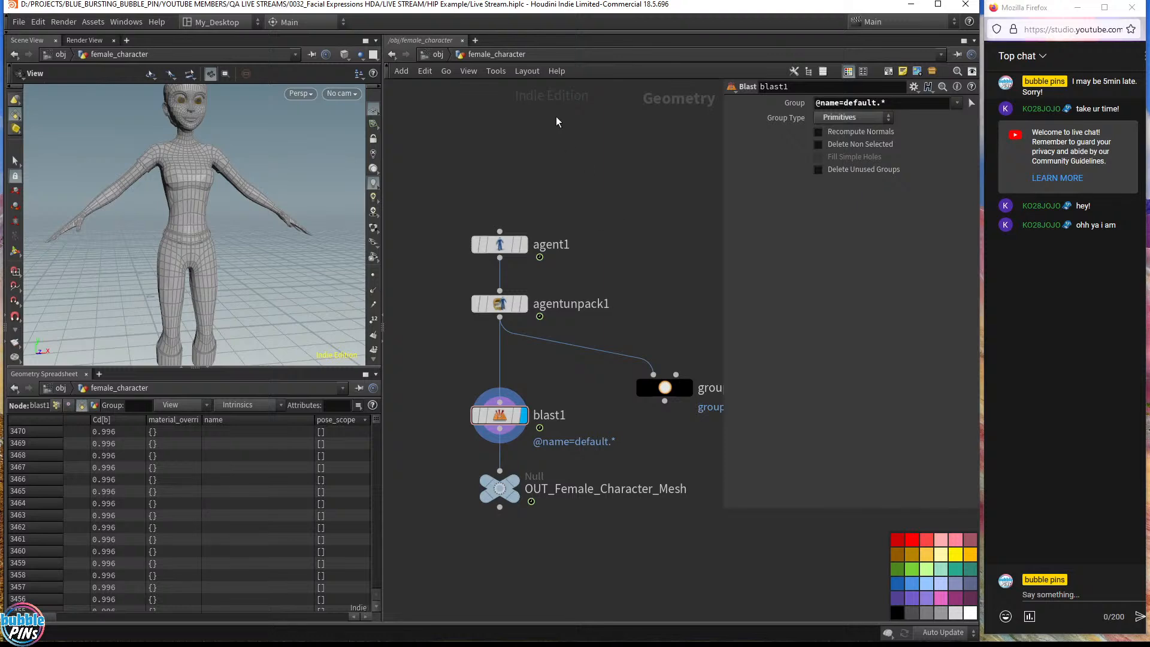
- Return to the object level, enter the female_character_expressions network and hide the parameter panel
left_click_drag(244, 186, 317, 168)
left_click(435, 55)
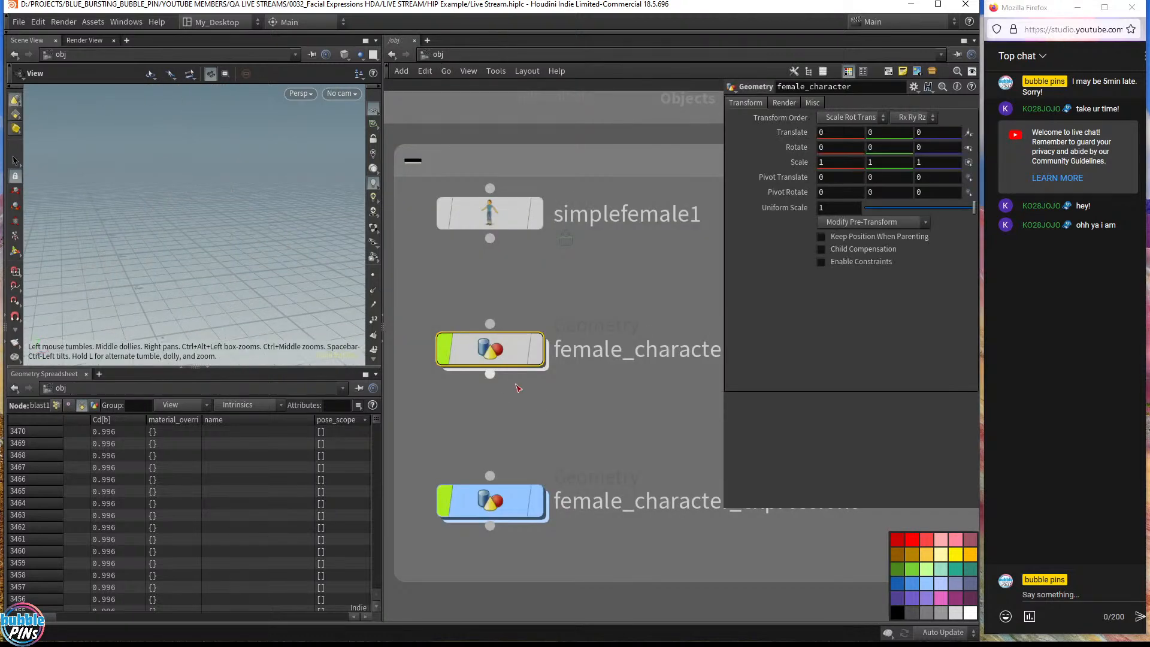
left_click_drag(591, 413, 421, 297)
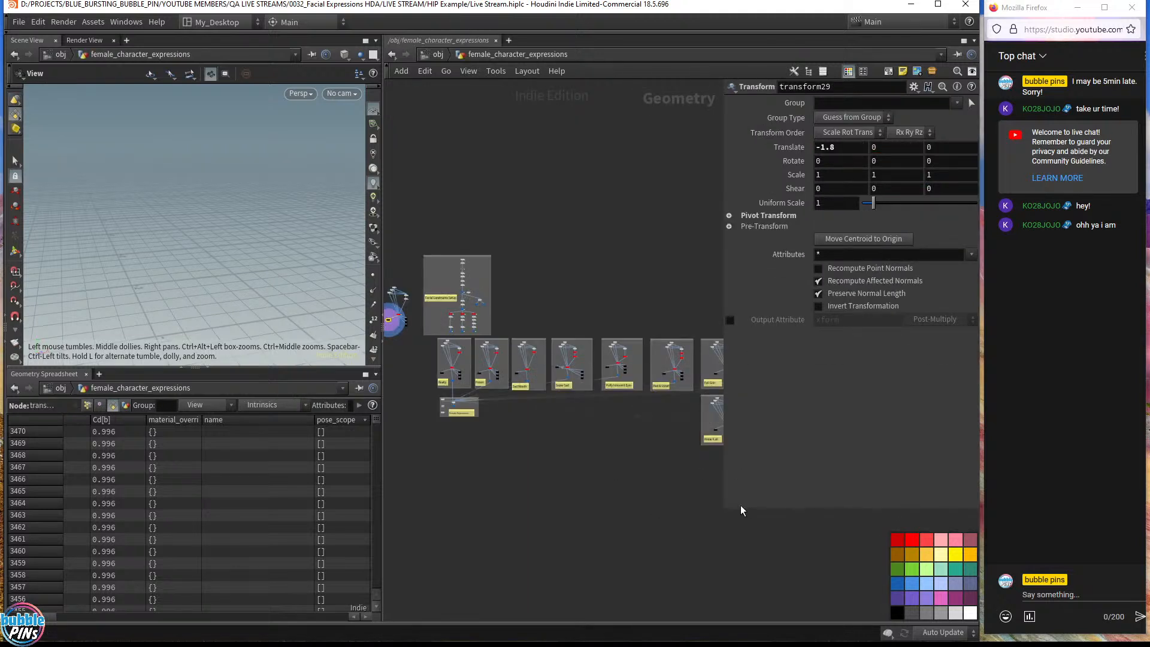
key("p")
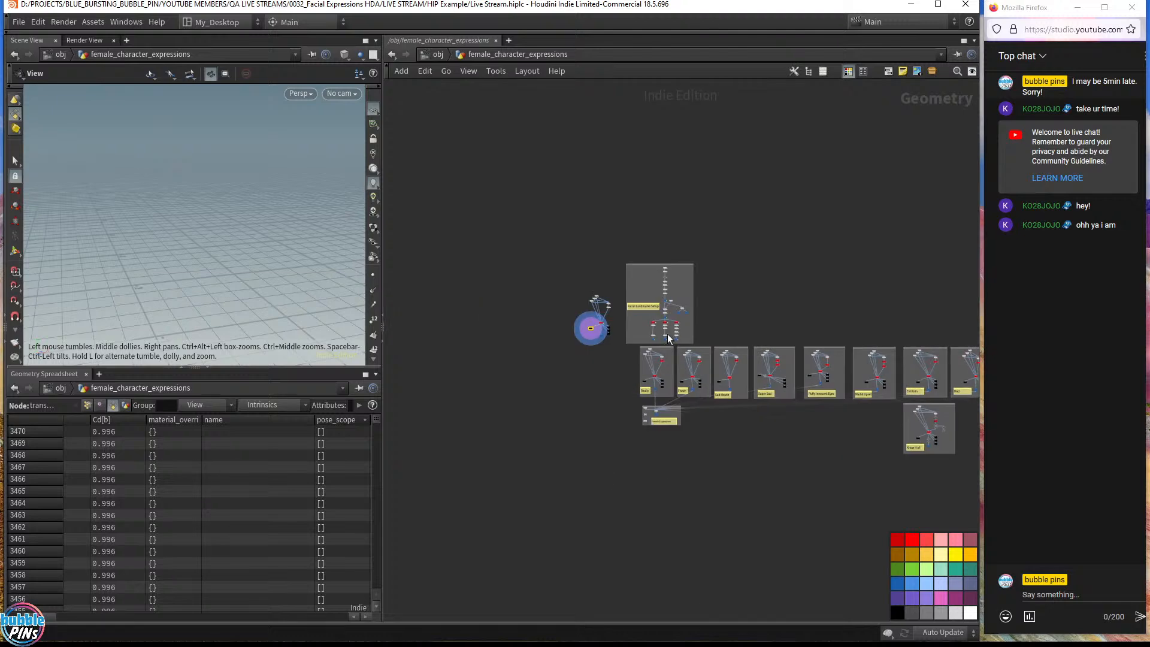
- Display the Really output node below Facial_Deformer_Express4 in the Really network box
scroll(668, 338, "up", 6)
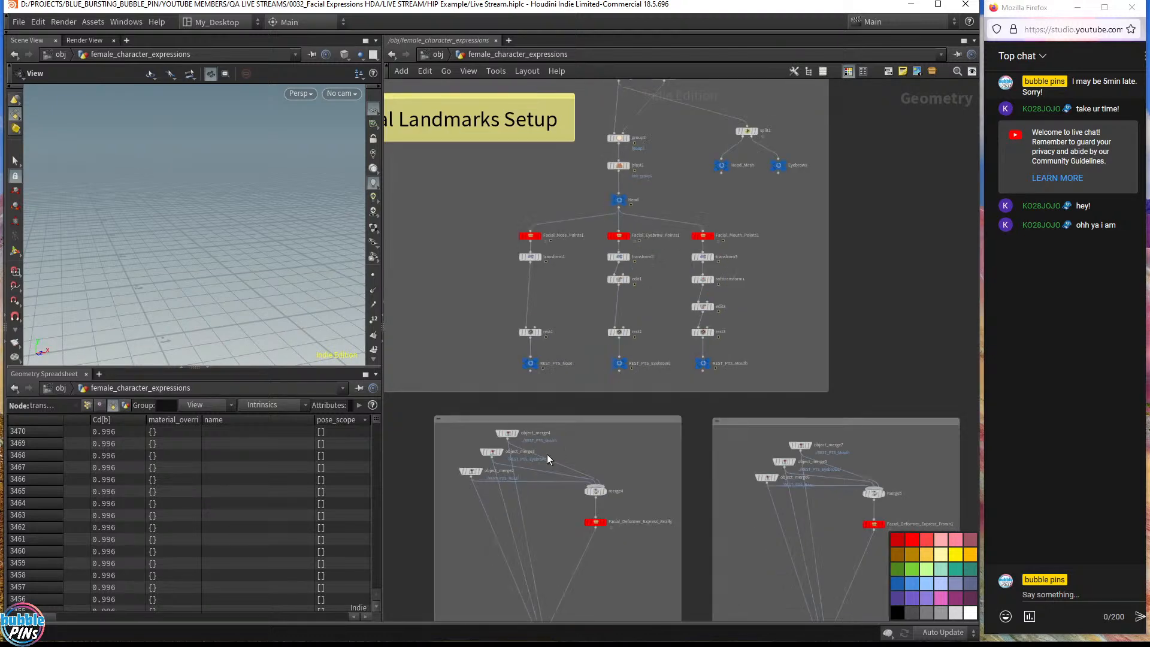
middle_click_drag(648, 462, 663, 245)
middle_click_drag(561, 519, 546, 408)
scroll(547, 408, "up", 5)
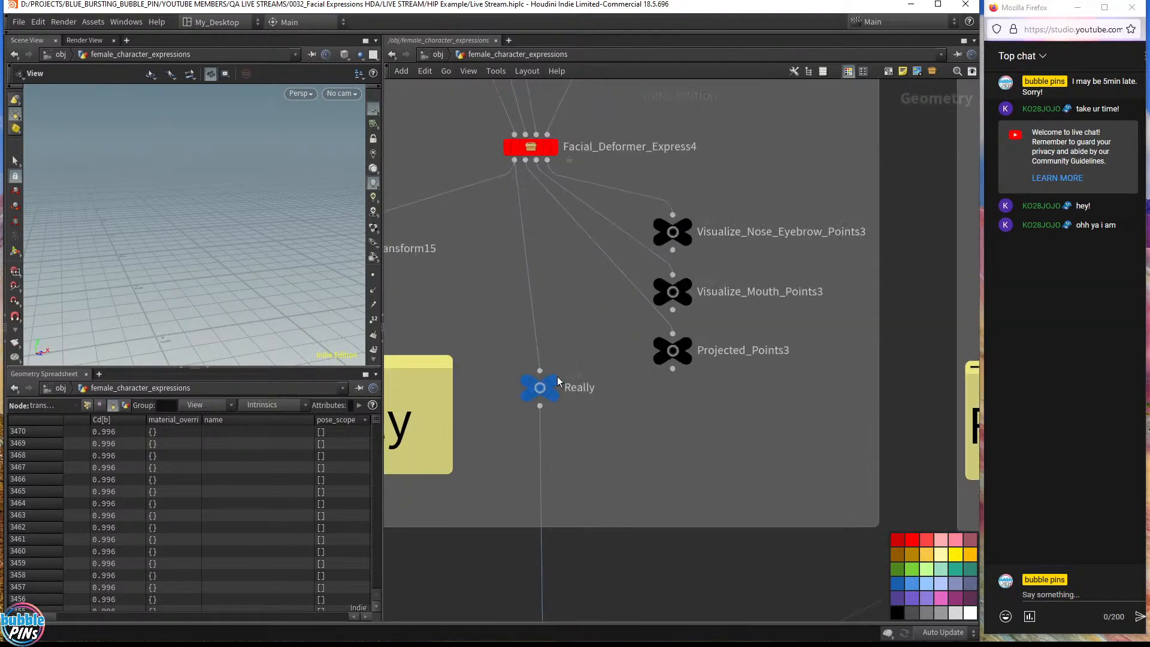
mouse_move(556, 379)
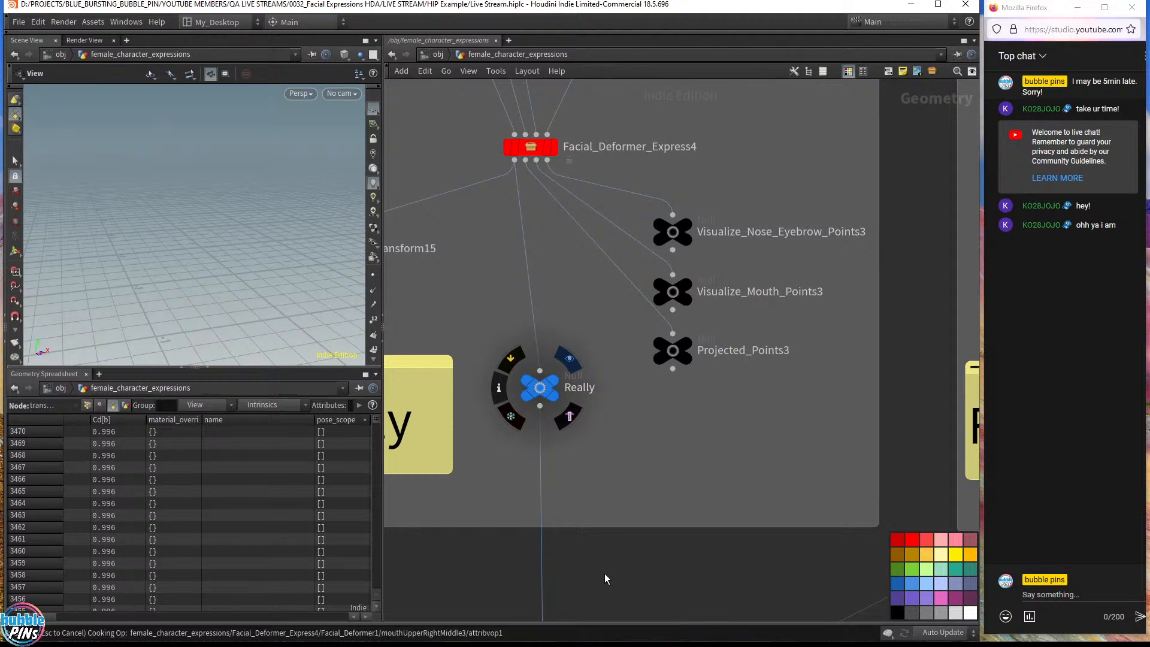
- Collapse the Geometry Spreadsheet pane and look through the human_cam_closeup camera
left_click(208, 375)
left_click(341, 92)
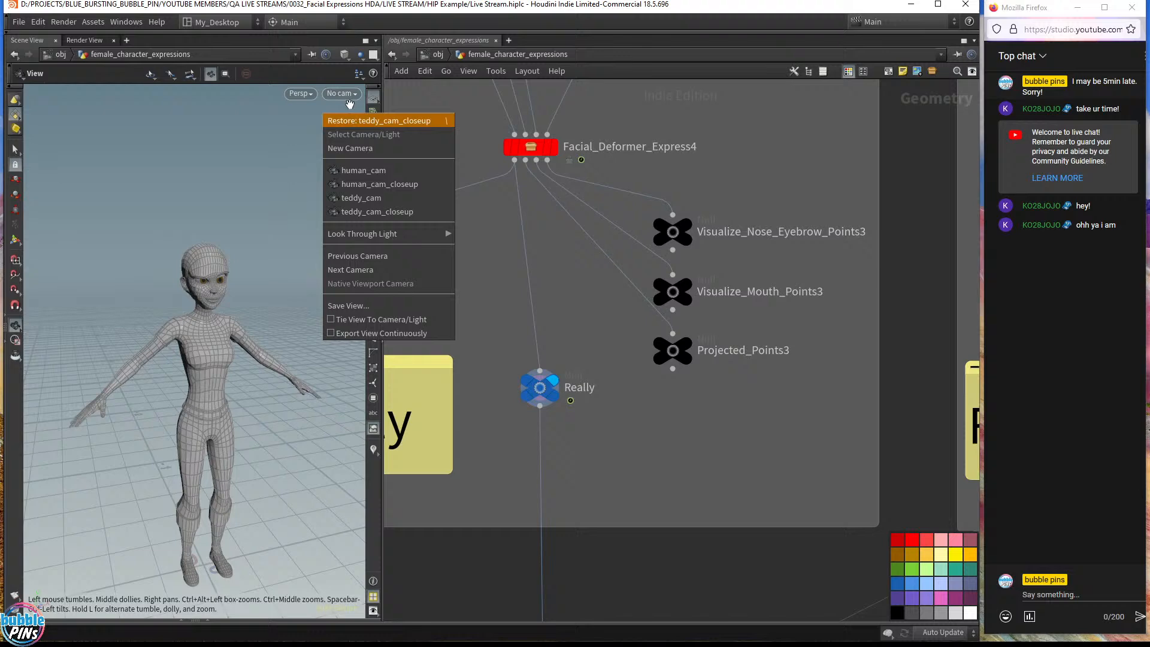
left_click(360, 184)
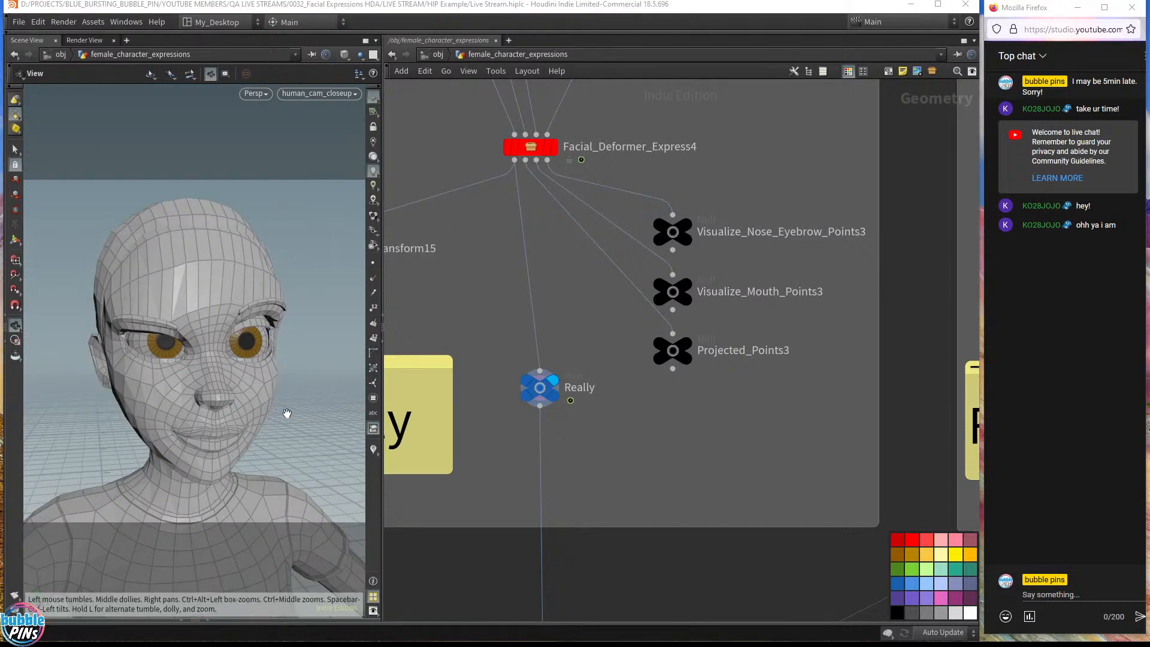
- Select Facial_Deformer_Express_Really and examine how it feeds Facial_Deformer_Express4 in the Really network box
middle_click_drag(458, 503, 617, 508)
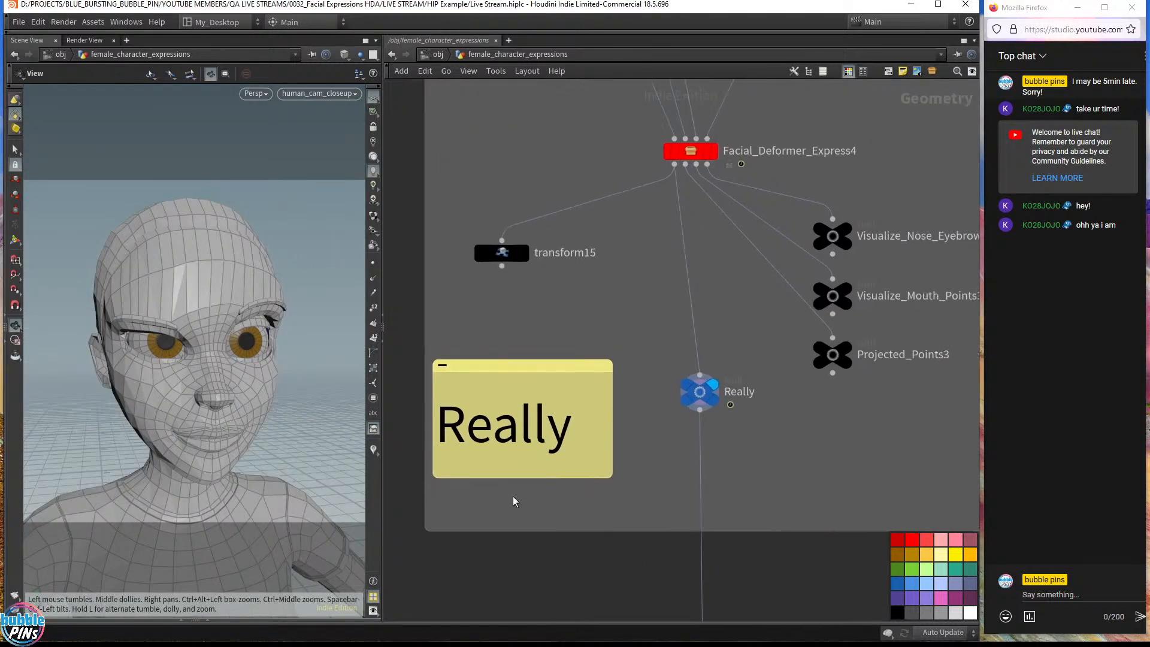
middle_click_drag(716, 289, 647, 522)
middle_click_drag(810, 275, 806, 407)
left_click_drag(846, 296, 703, 209)
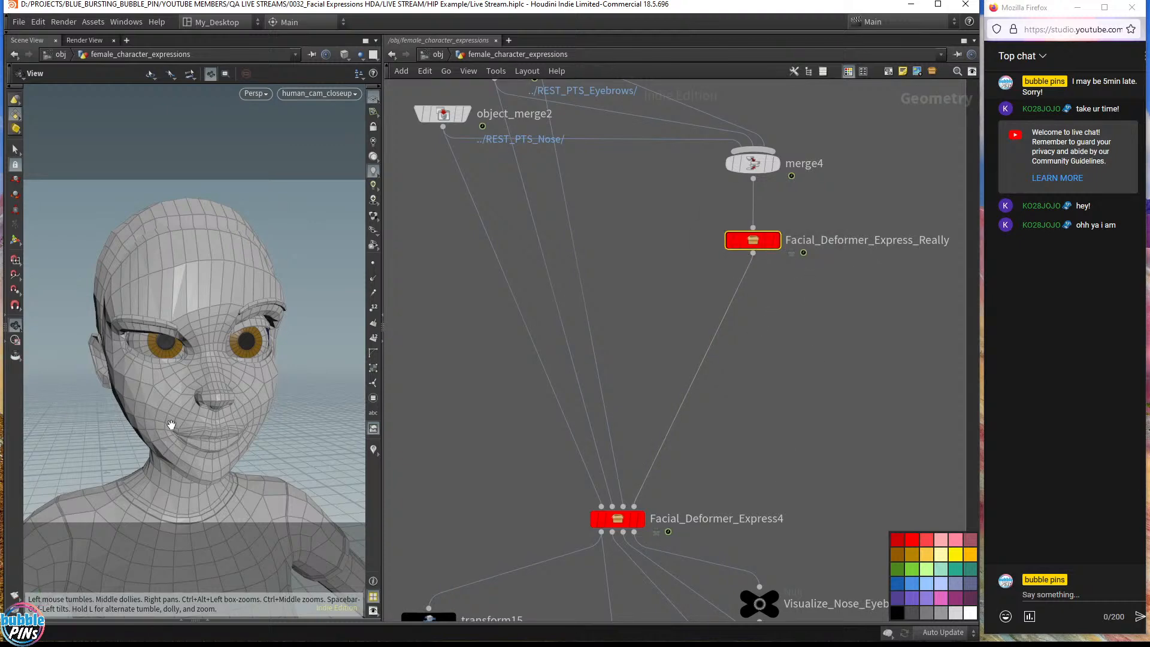
middle_click_drag(450, 588, 505, 378)
scroll(495, 494, "down", 3)
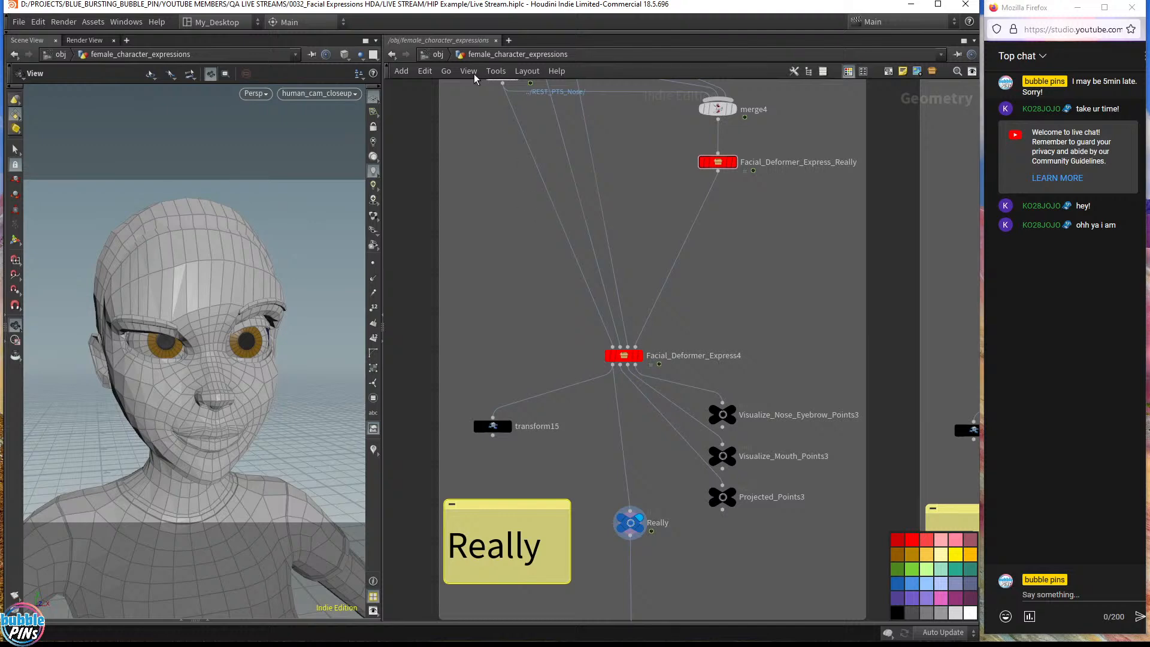
- Return to the object level and enter the Oliver_Expressions network
left_click(436, 55)
middle_click_drag(671, 295, 659, 541)
middle_click_drag(655, 245, 710, 536)
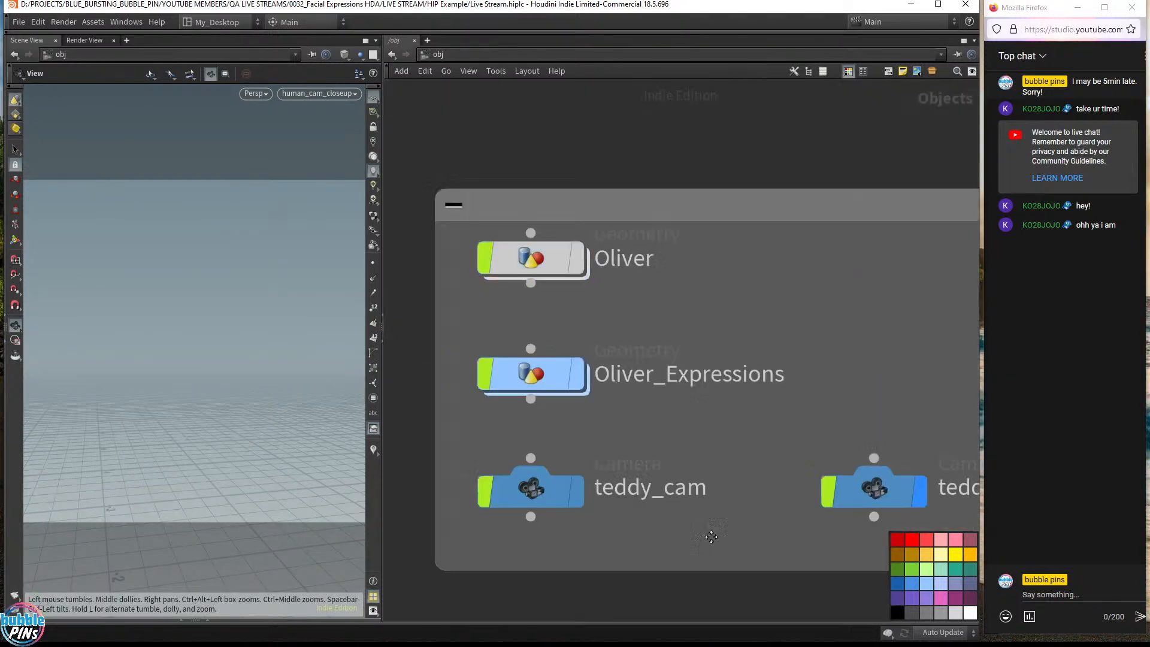
double_click(548, 403)
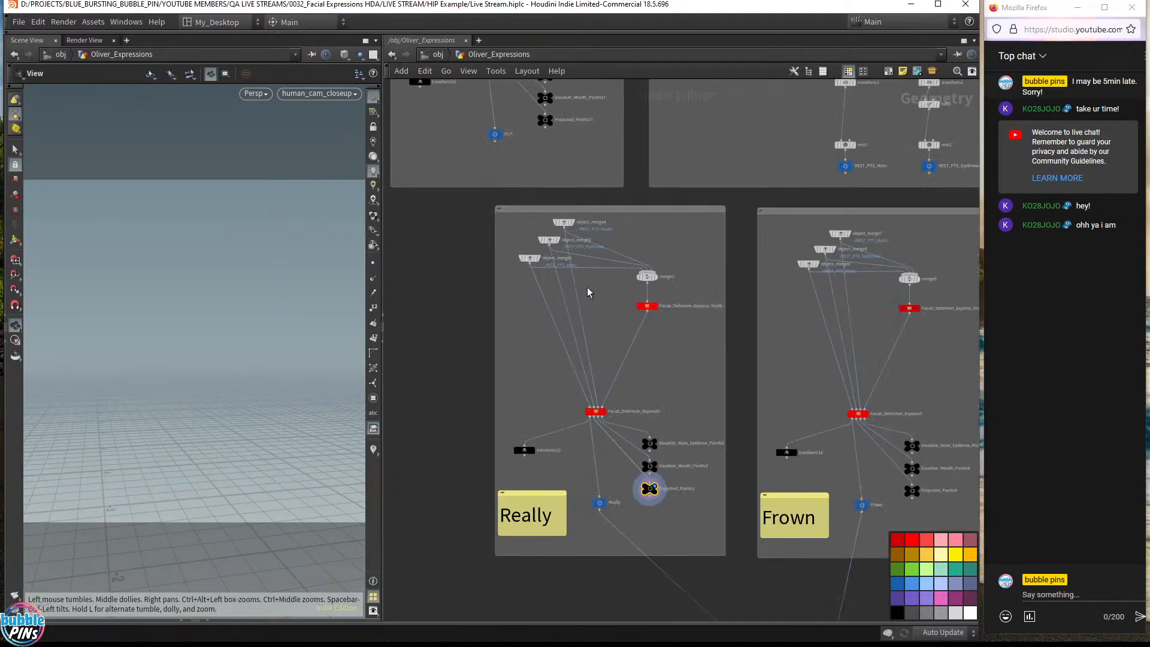
- Examine Oliver's Really network box and highlight its Facial_Deformer_Express_Really node
scroll(587, 286, "up", 3)
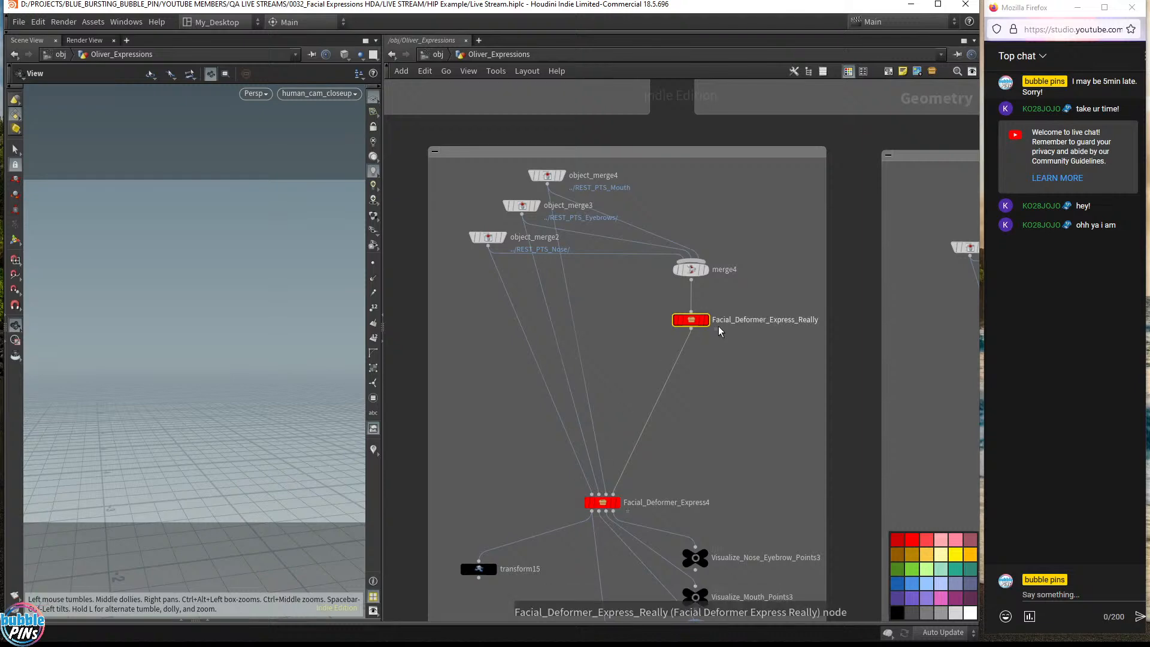
scroll(709, 332, "down", 3)
scroll(709, 332, "up", 4)
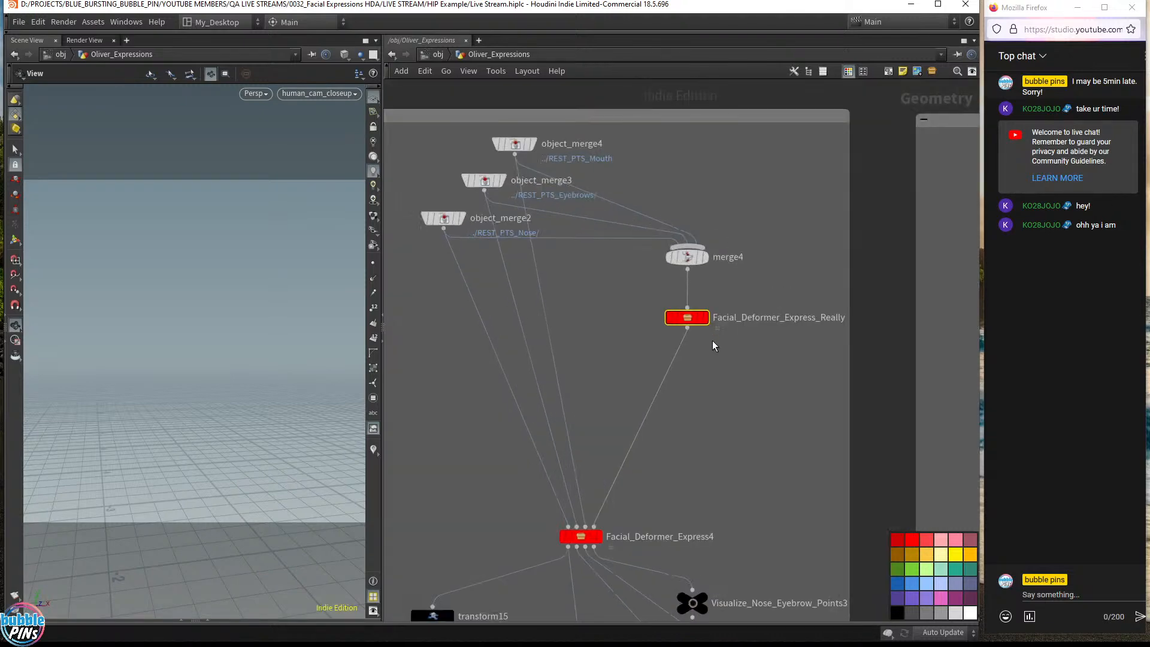
scroll(742, 246, "down", 4)
left_click_drag(480, 128, 799, 560)
- Examine the network box beside Facial Landmarks Setup that contains Facial_Deformer_Express18 and the OUT node
scroll(782, 525, "down", 4)
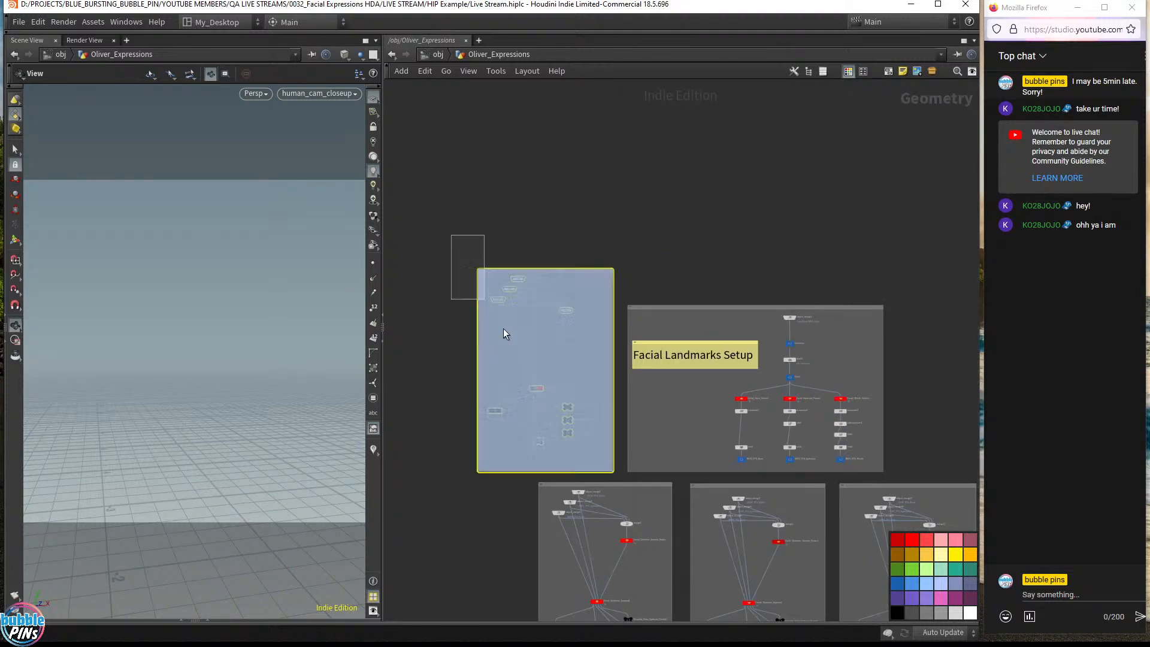
left_click_drag(503, 333, 622, 482)
left_click_drag(430, 258, 617, 477)
scroll(651, 565, "up", 5)
left_click_drag(693, 526, 501, 422)
scroll(627, 522, "down", 6)
scroll(563, 317, "up", 6)
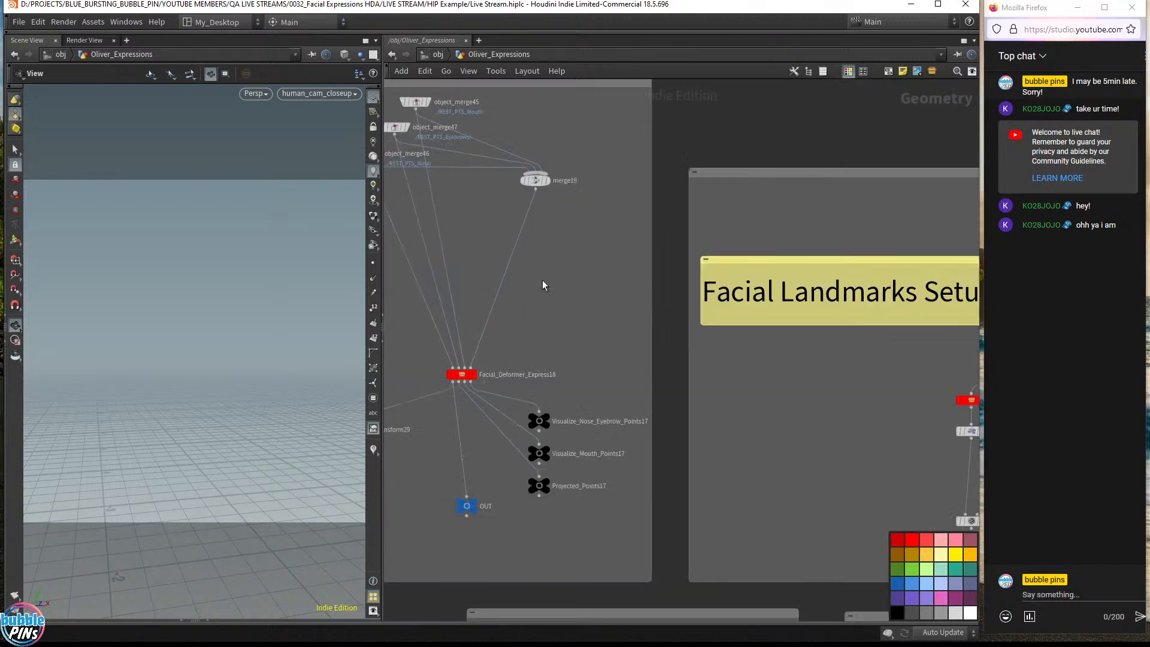
- Insert an Edit node on the wire between merge19 and Facial_Deformer_Express18
left_click_drag(545, 284, 484, 172)
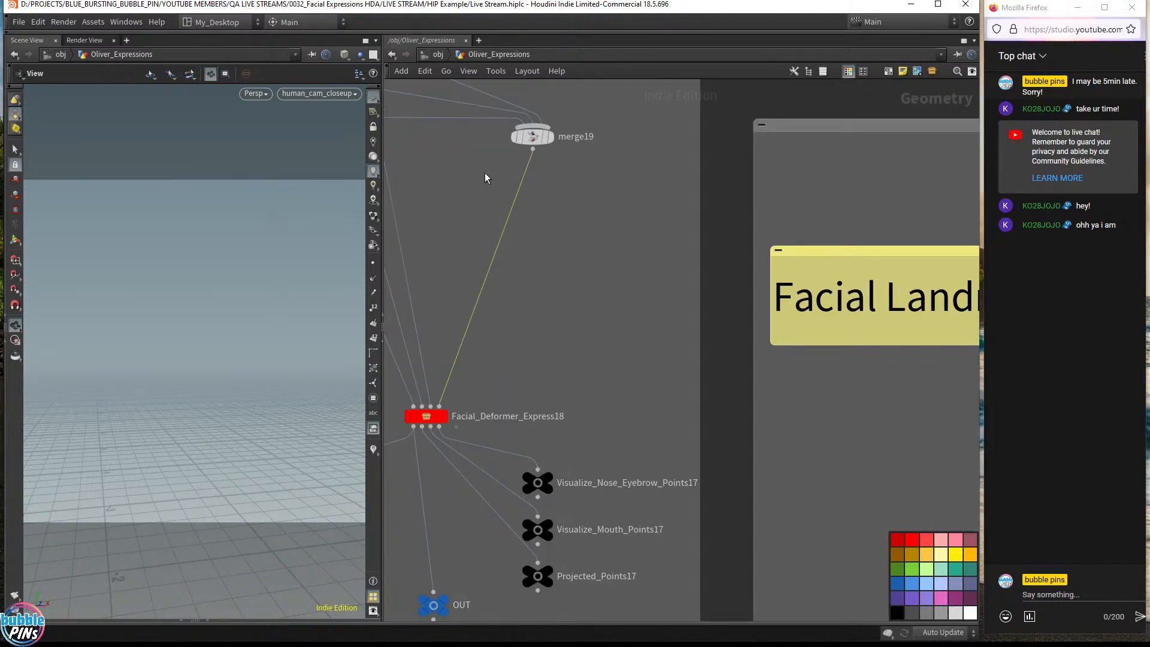
middle_click_drag(487, 182, 600, 181)
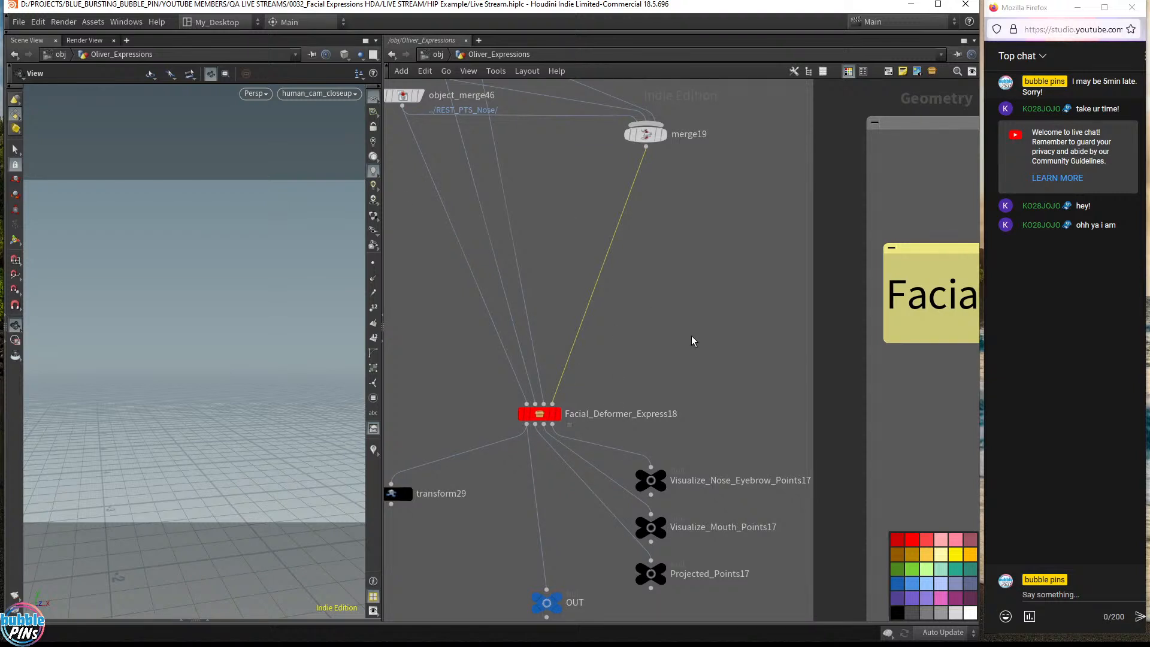
key("Tab")
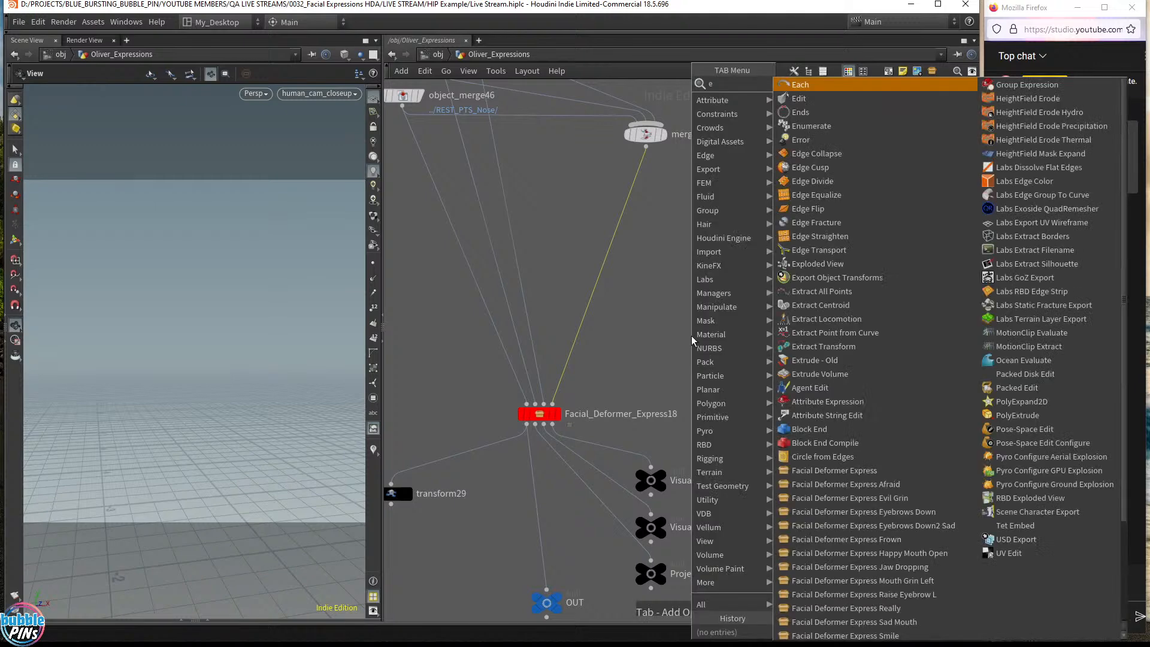
key("Return")
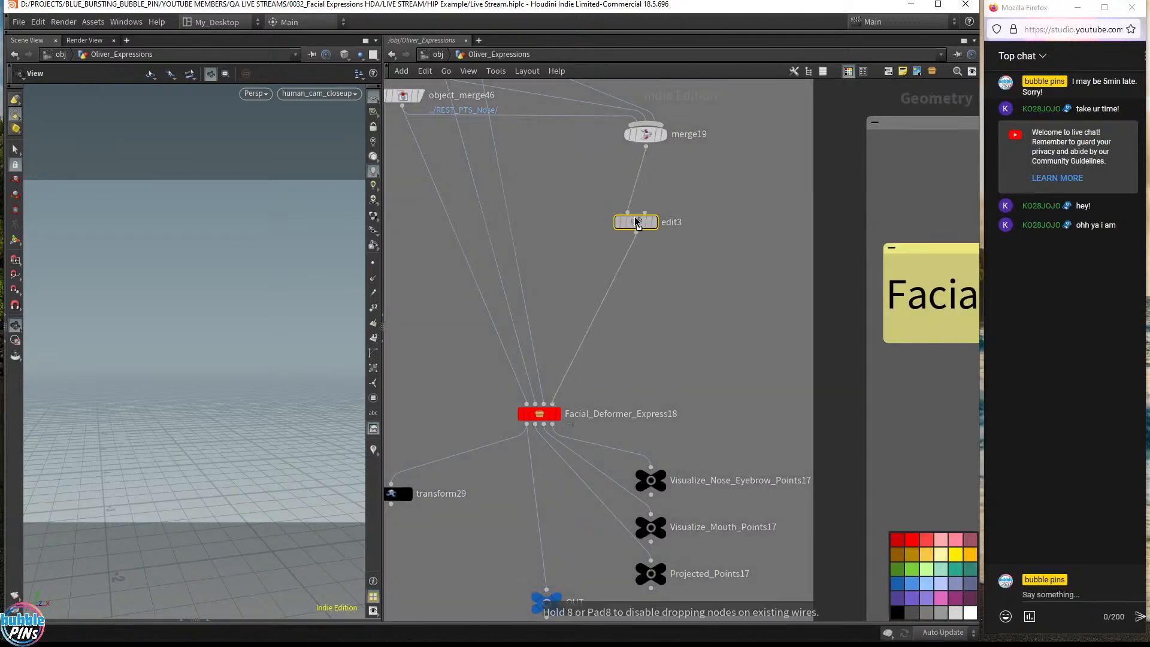
left_click(647, 202)
- Display merge19 and change the viewport layout to Two Views Stacked
left_click(664, 135)
left_click_drag(160, 345, 192, 310)
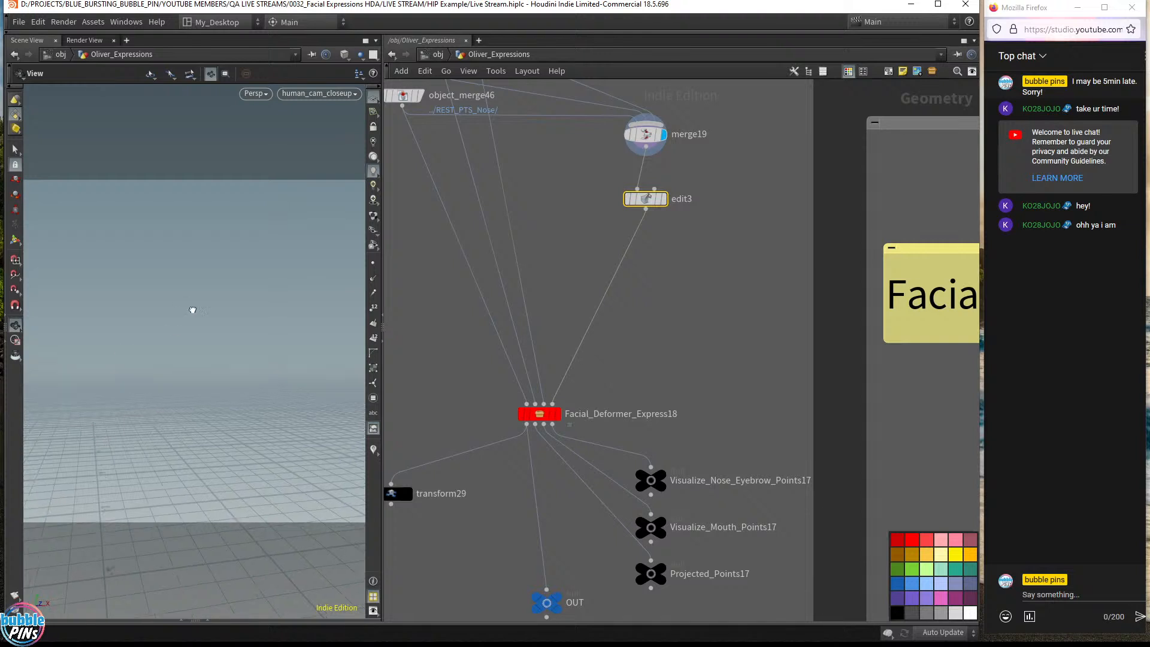
left_click(369, 57)
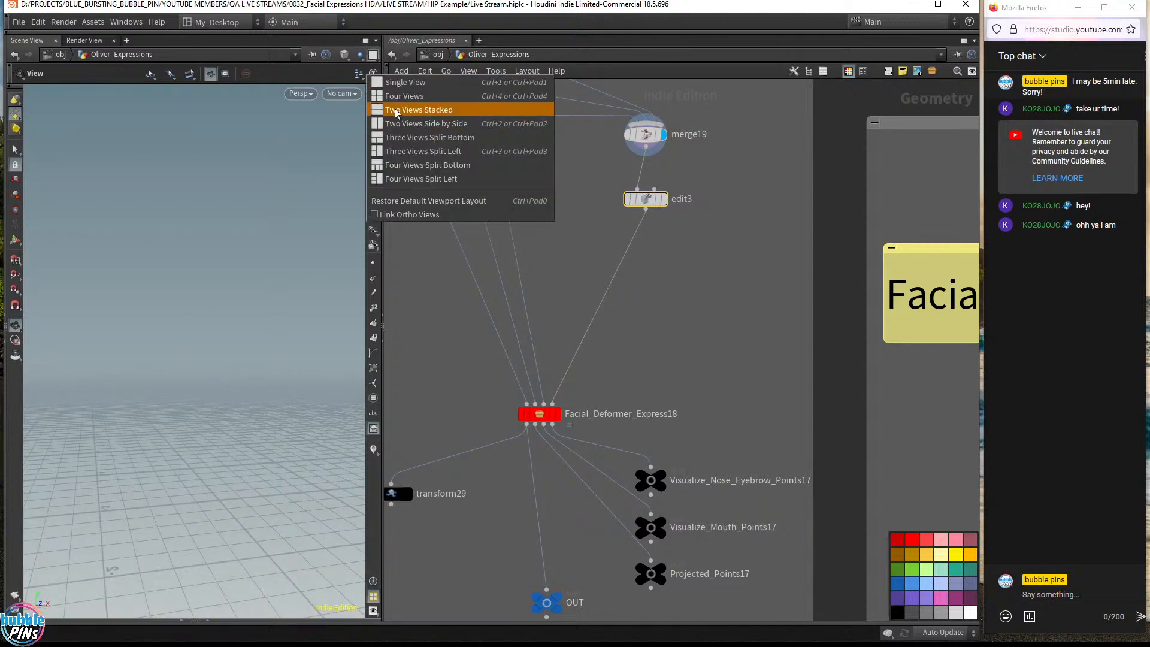
left_click(419, 110)
- Display transform29 and frame the bear's face in the perspective view
middle_click_drag(497, 396, 591, 361)
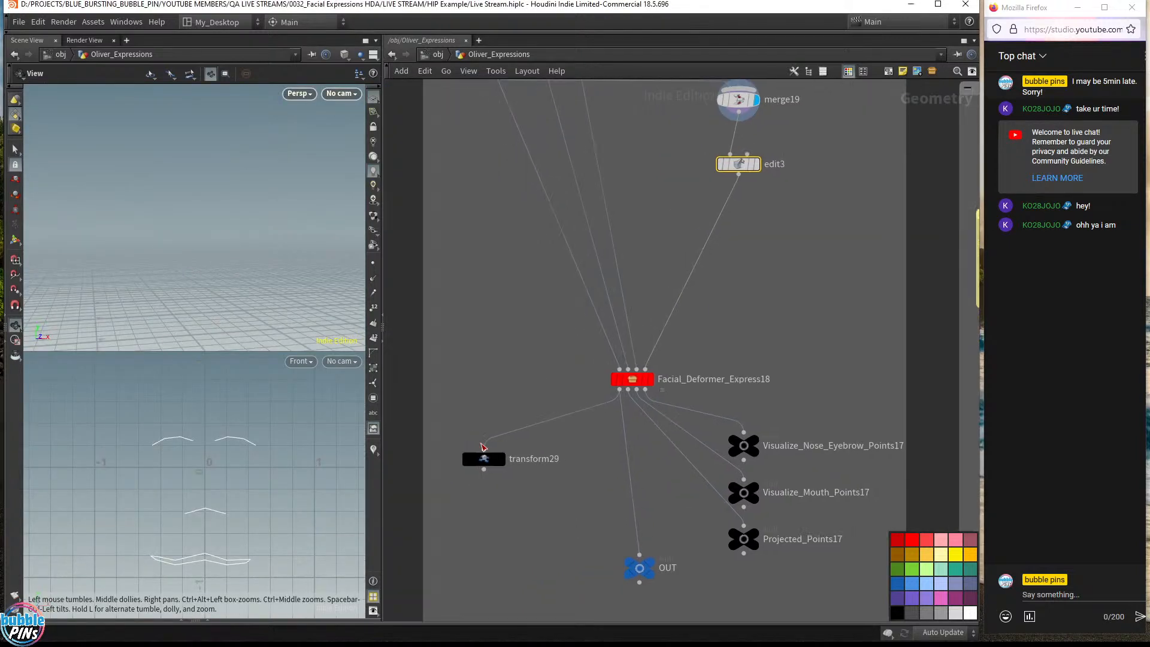
left_click(501, 459)
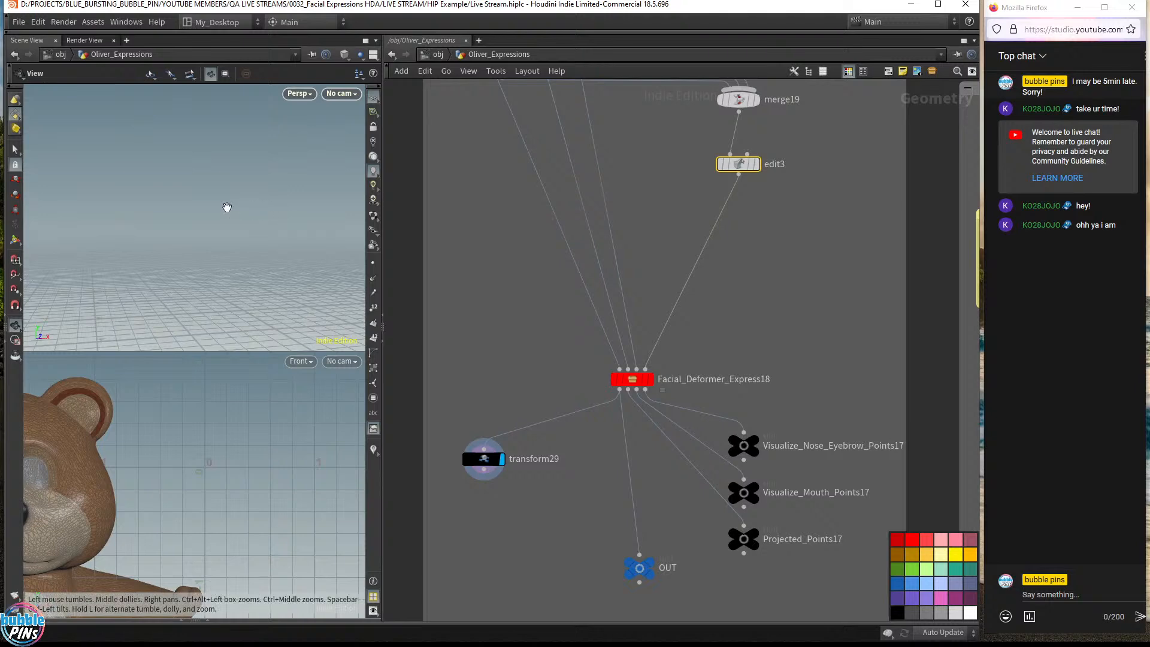
key("f")
middle_click_drag(214, 165, 334, 169)
right_click_drag(223, 192, 262, 226)
left_click_drag(262, 227, 246, 195)
scroll(402, 343, "down", 1)
- Show the parameters of transform29 and highlight its X translation value
left_click_drag(489, 487, 452, 409)
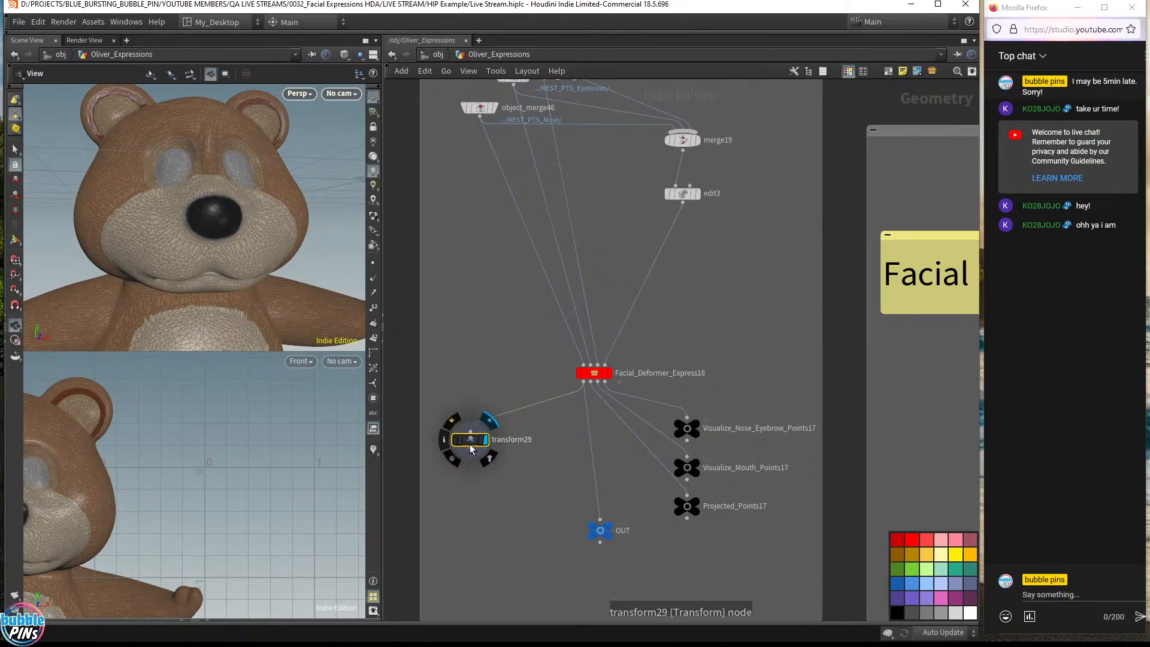
key("p")
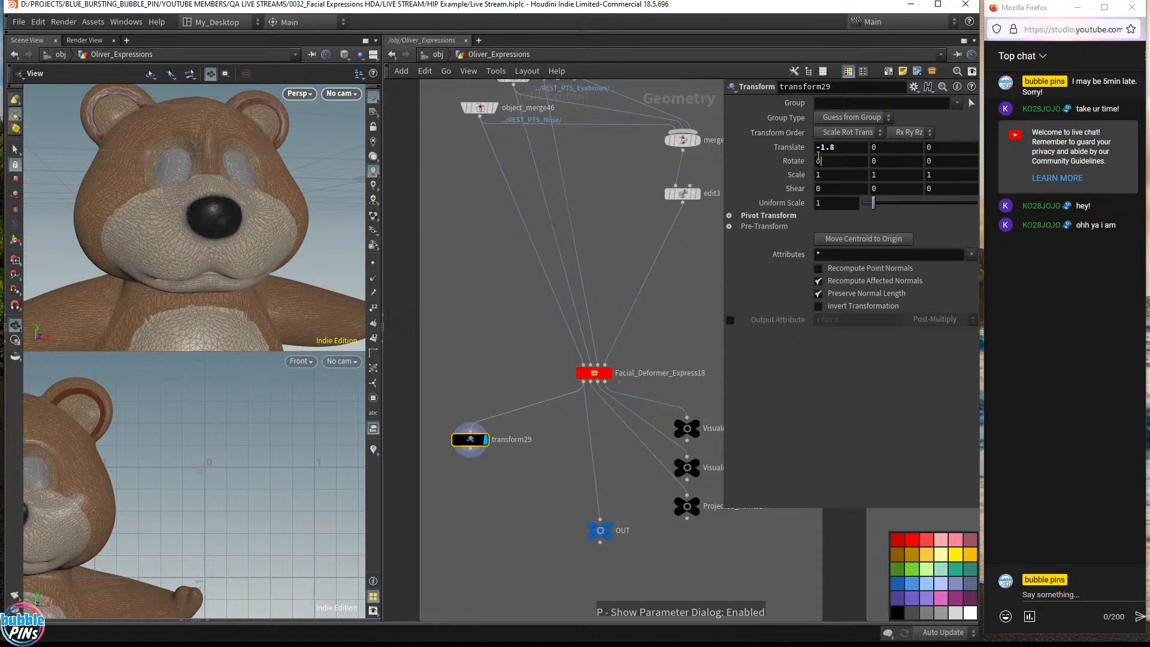
left_click_drag(818, 157, 637, 257)
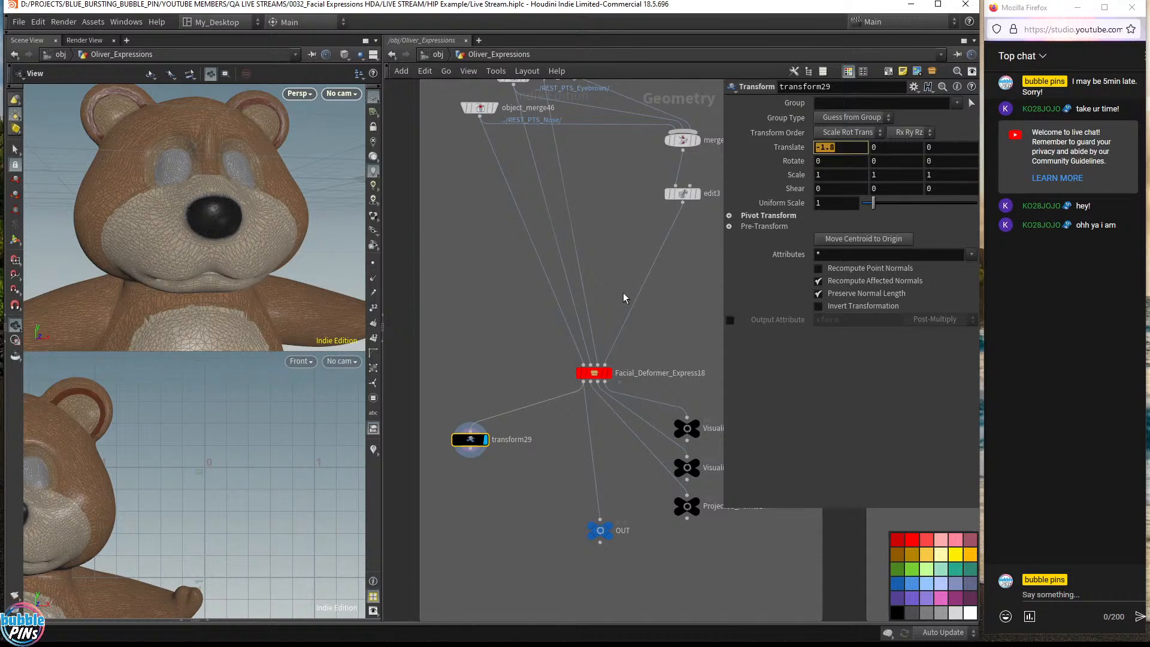
- Undo the accidental entry in transform29's X translation and hide its parameters
type("p")
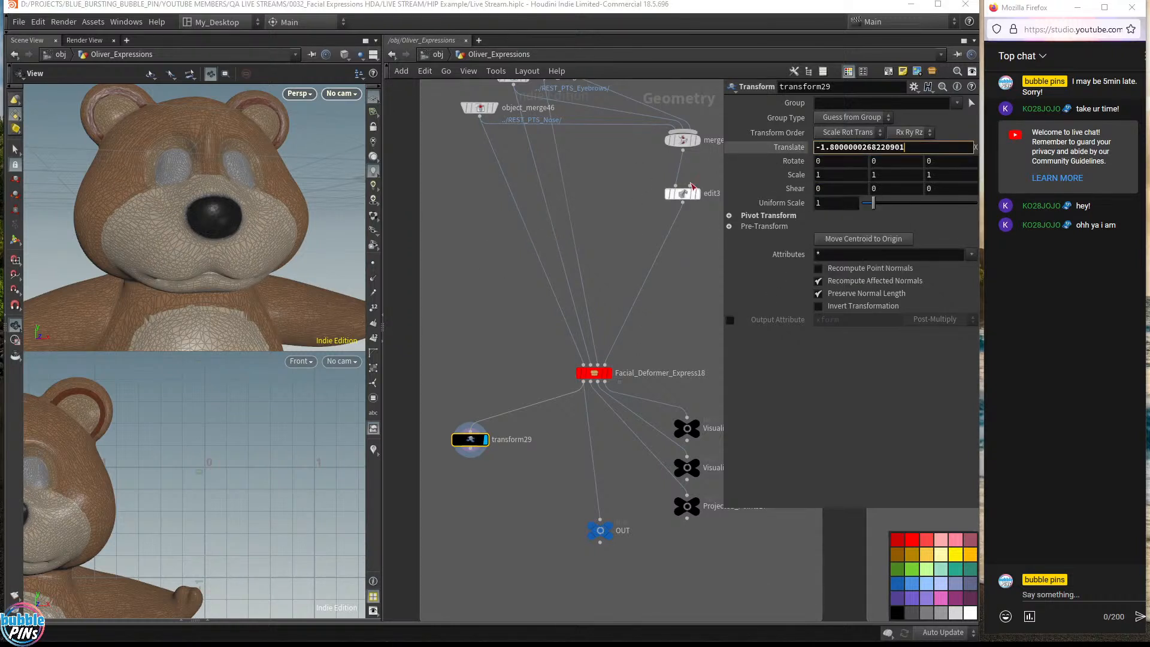
key("Return")
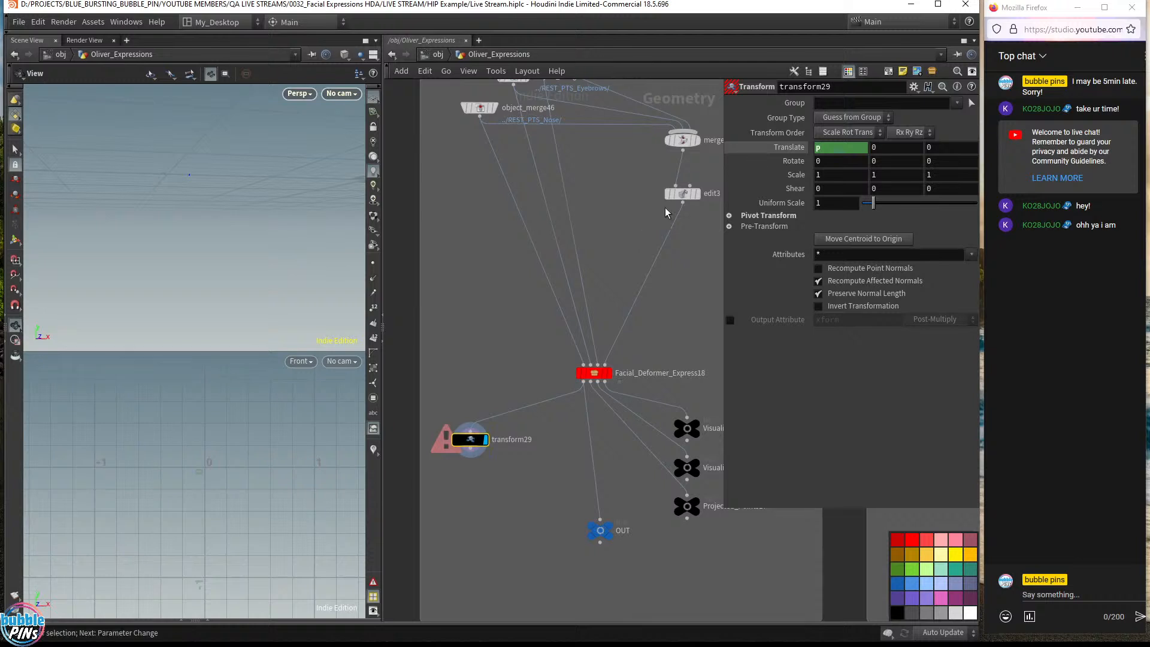
key("ctrl+z")
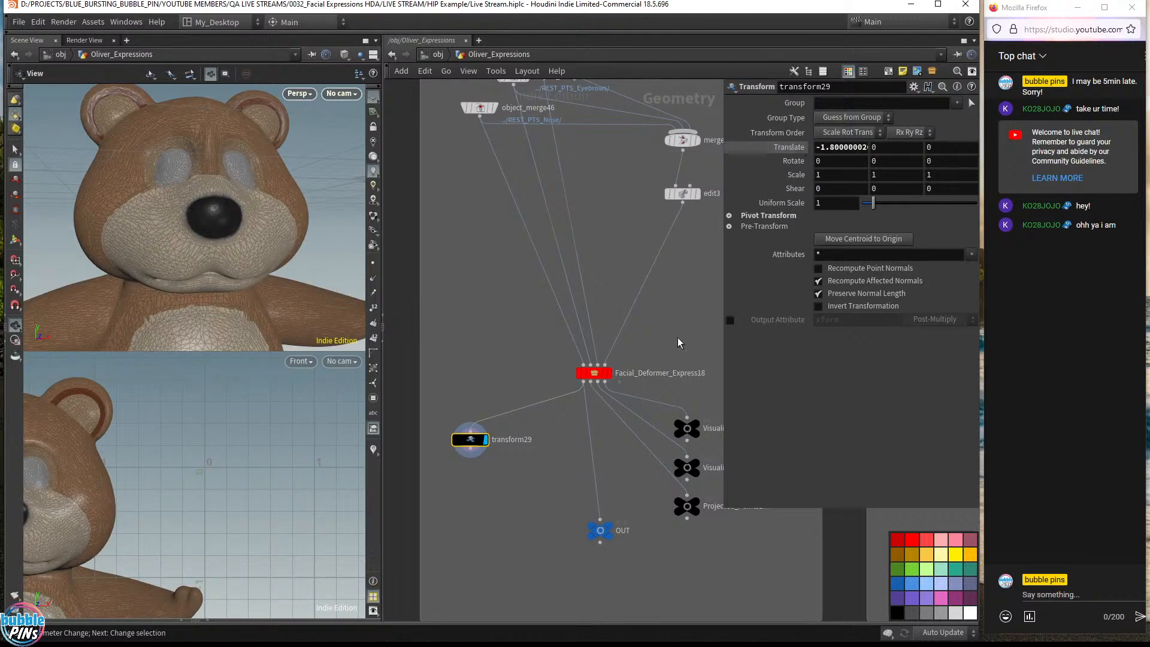
key("p")
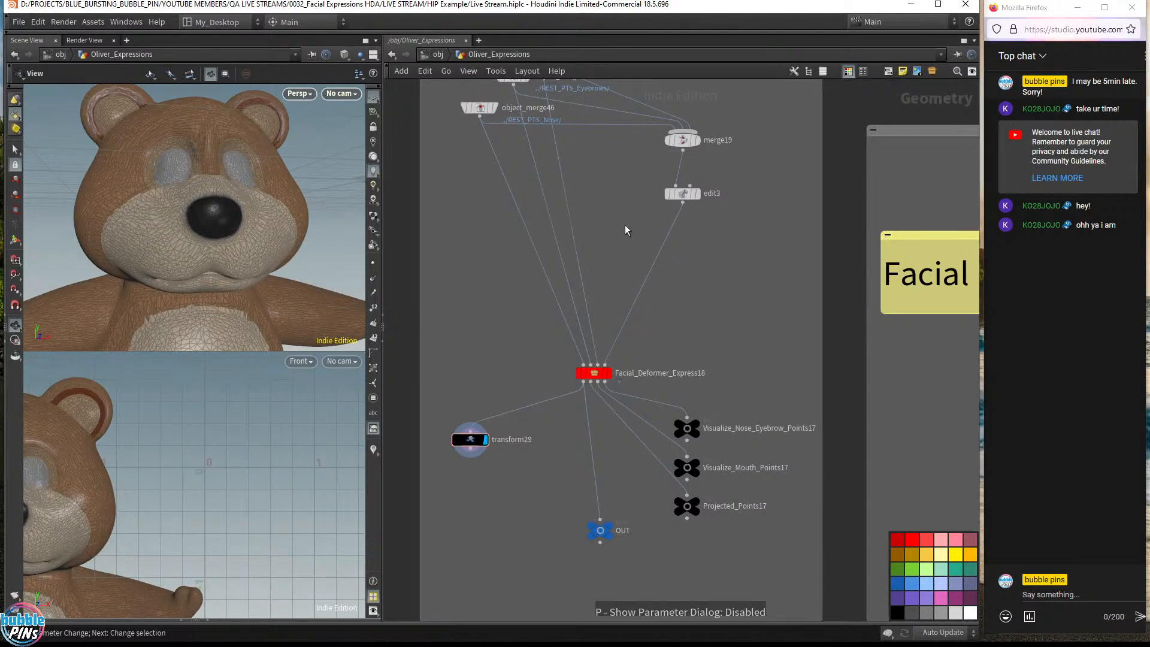
- Trace edit3's input through merge19 and the three object merges to the REST_PTS nodes in Facial Landmarks Setup
left_click(721, 193)
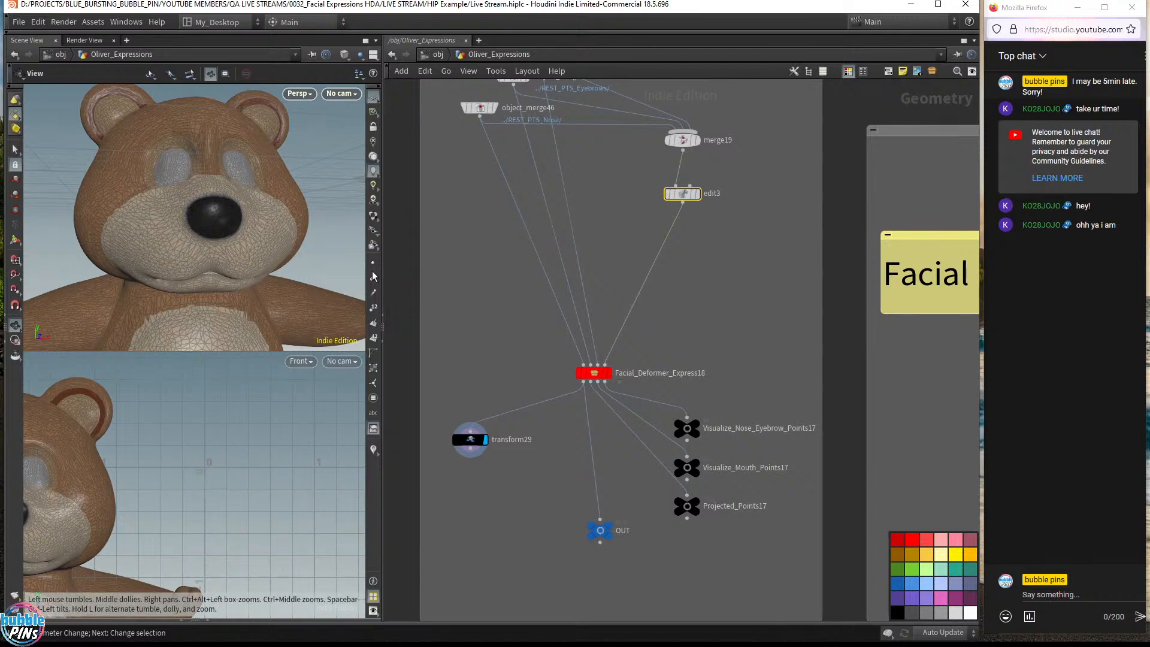
left_click_drag(626, 231, 716, 178)
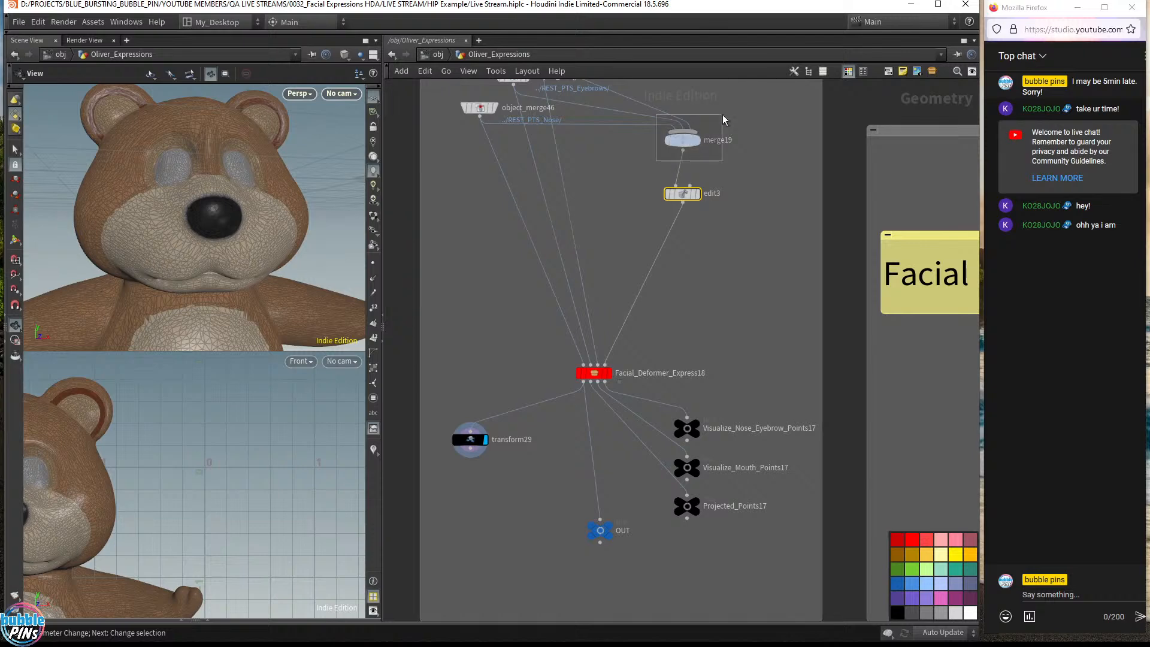
left_click(686, 141)
middle_click_drag(609, 159, 619, 281)
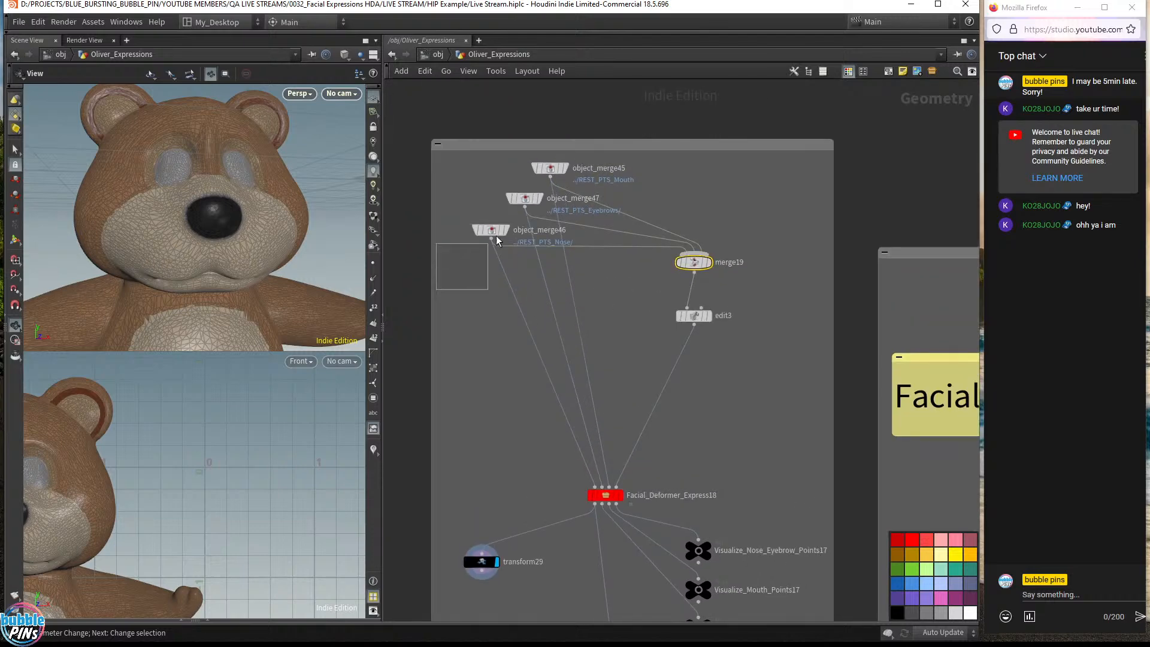
left_click_drag(496, 235, 568, 160)
scroll(658, 307, "down", 3)
middle_click_drag(685, 346, 482, 290)
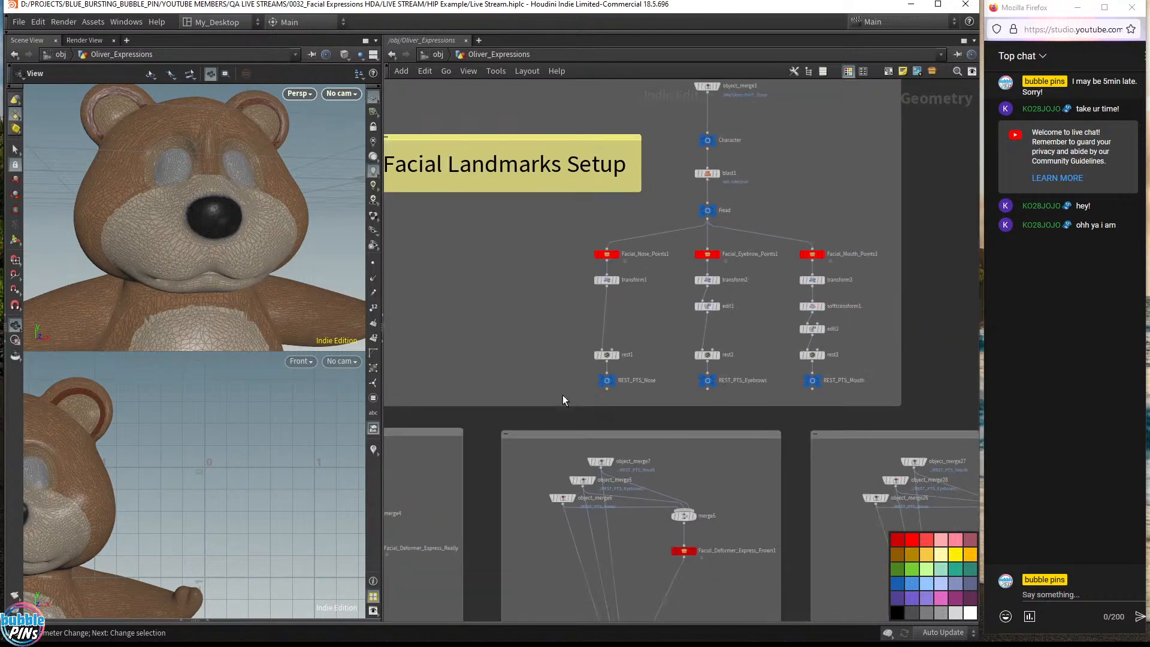
left_click_drag(563, 369, 896, 400)
middle_click_drag(437, 246, 963, 346)
- Select edit3 and activate its Edit handle in the viewport for the facial landmark curves
middle_click_drag(796, 227, 731, 258)
scroll(731, 257, "up", 2)
middle_click_drag(725, 317, 791, 322)
left_click_drag(790, 267, 724, 212)
left_click_drag(791, 289, 693, 217)
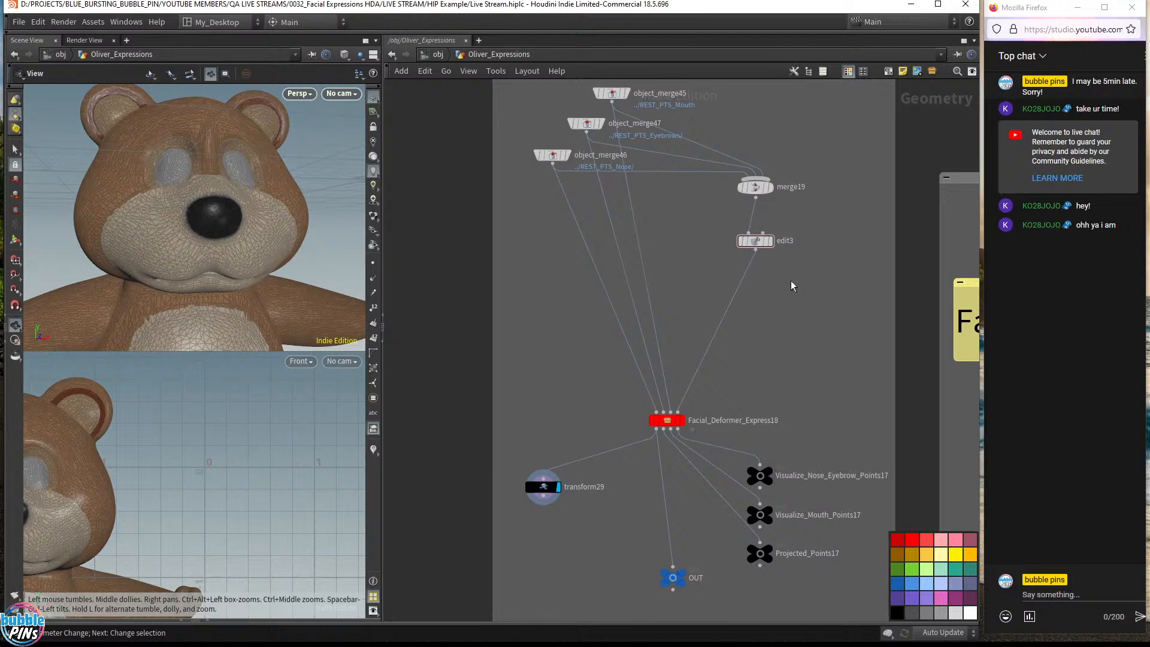
left_click_drag(792, 285, 792, 285)
key("Return")
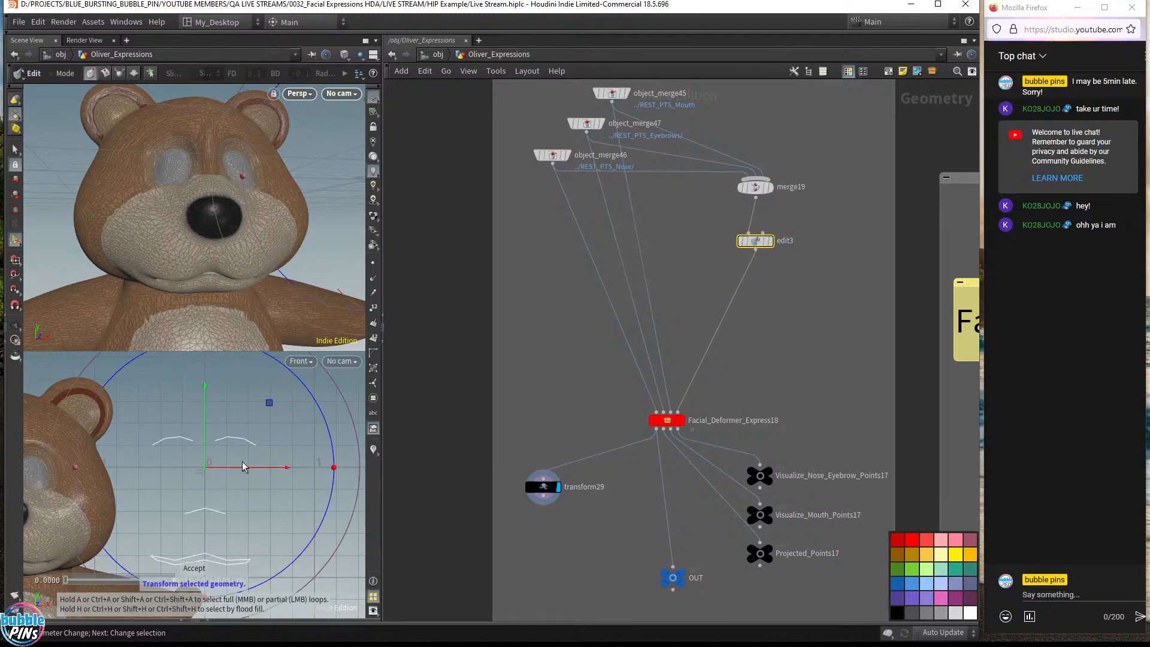
- Select the inner point of the bear's left eyebrow curve in the front view and move it downward
middle_click_drag(273, 506, 276, 477)
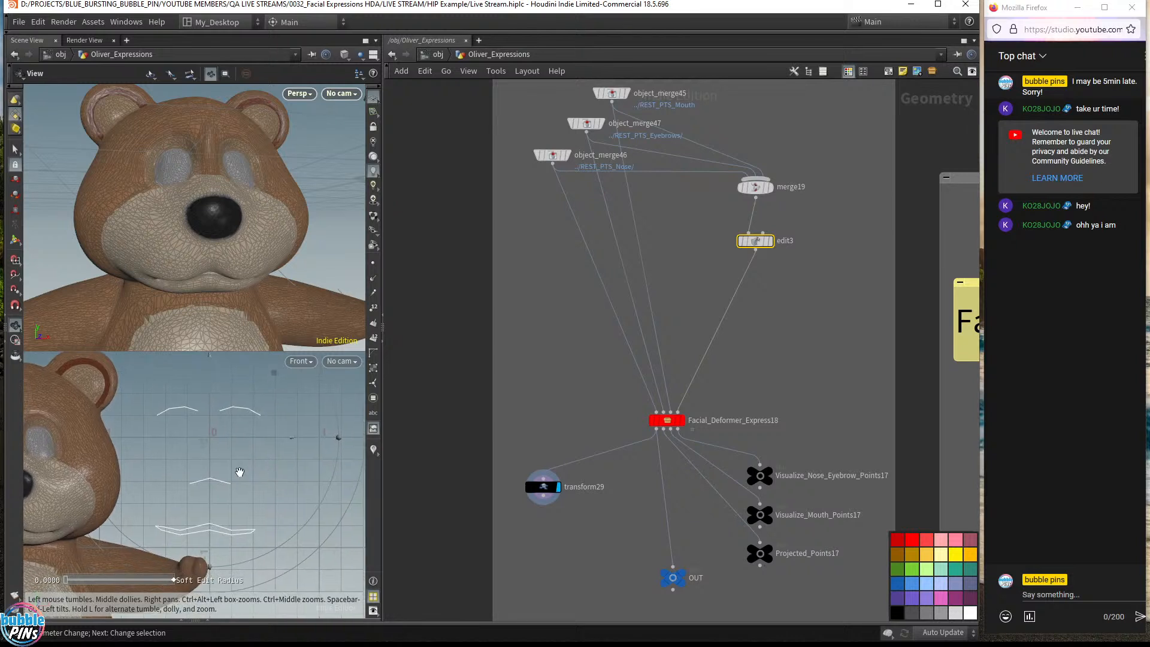
left_click(13, 151)
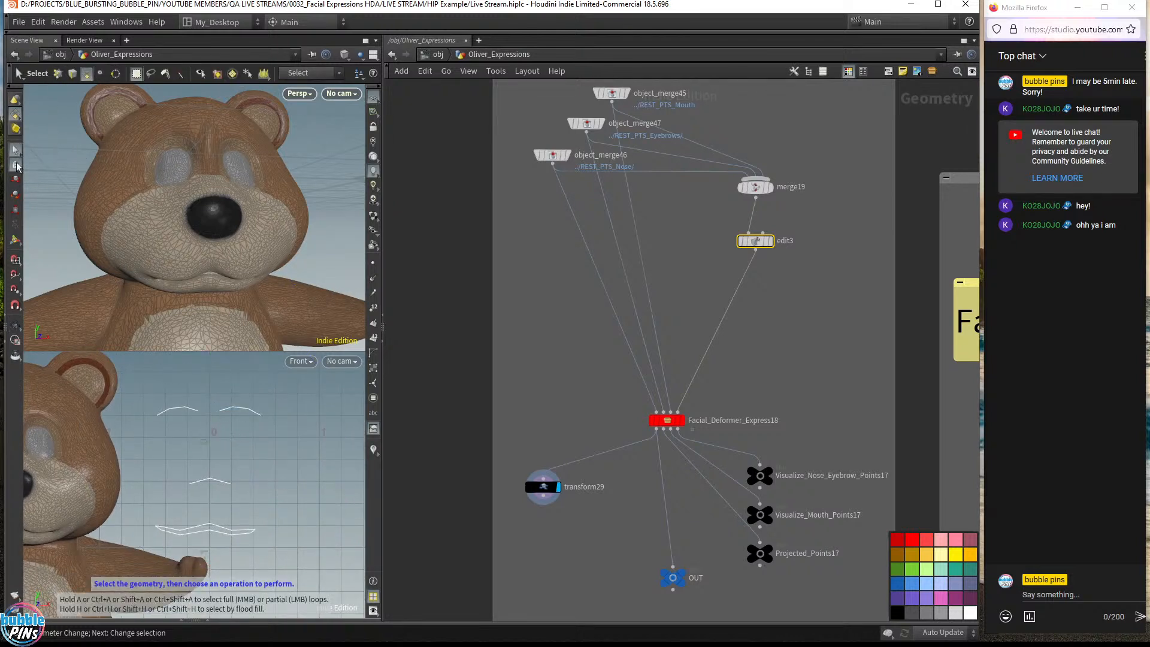
left_click(57, 74)
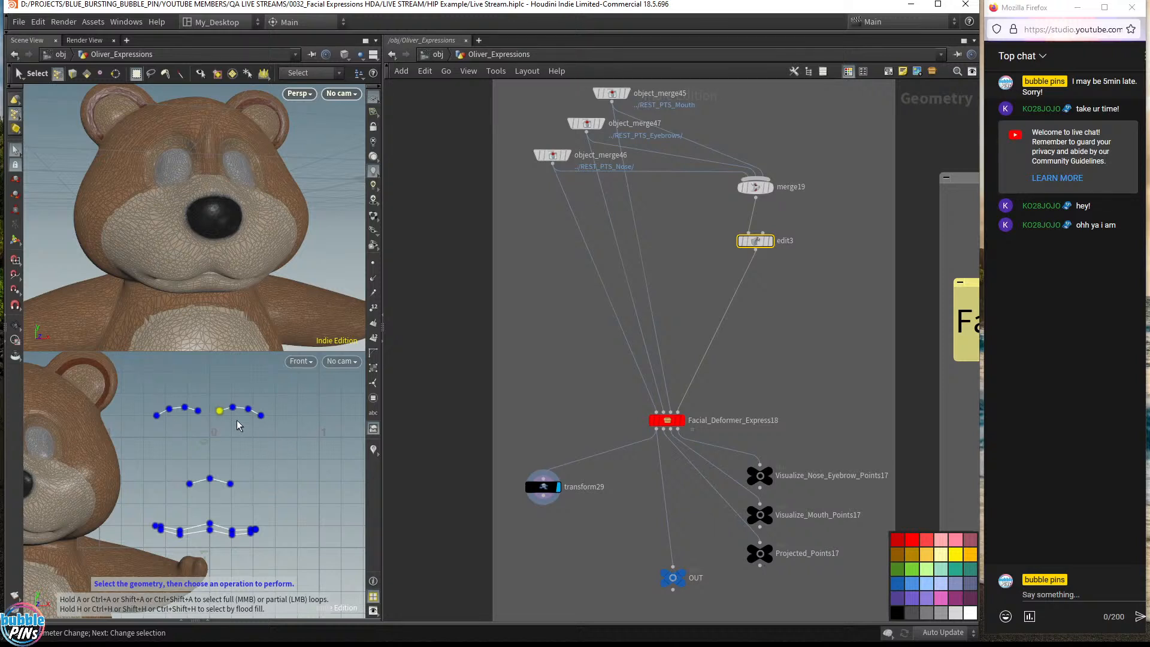
left_click(220, 410)
key("t")
left_click_drag(221, 415, 224, 428)
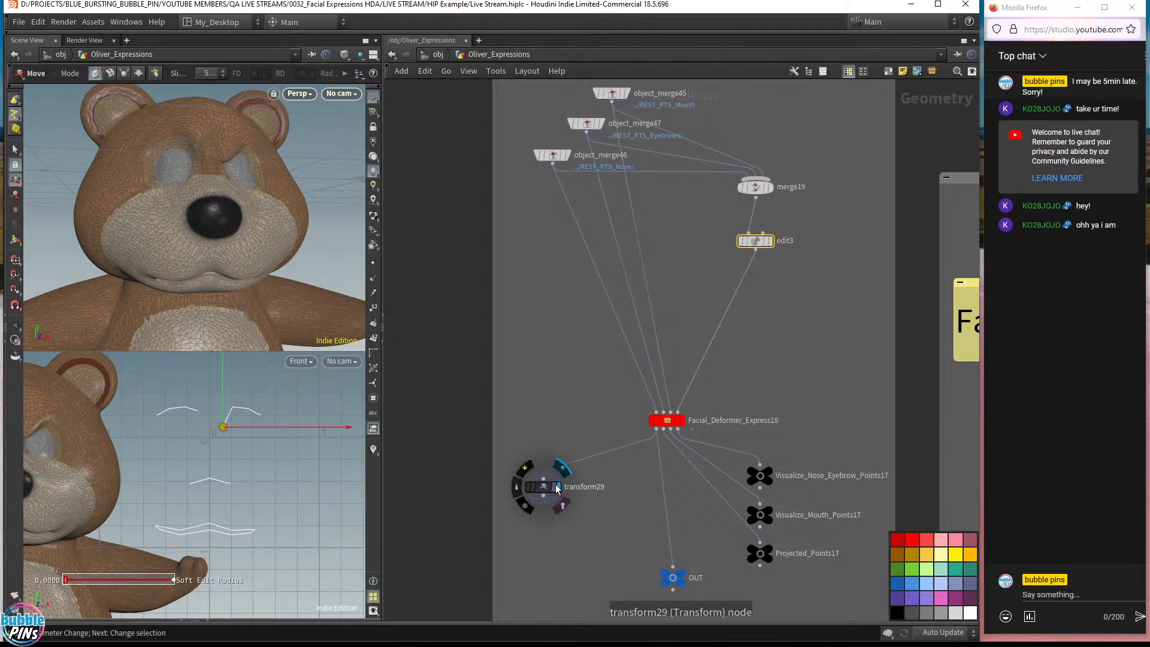
- Display Facial_Deformer_Express18 to compare the landmark curves against the face, and return the display to transform29
left_click(682, 422)
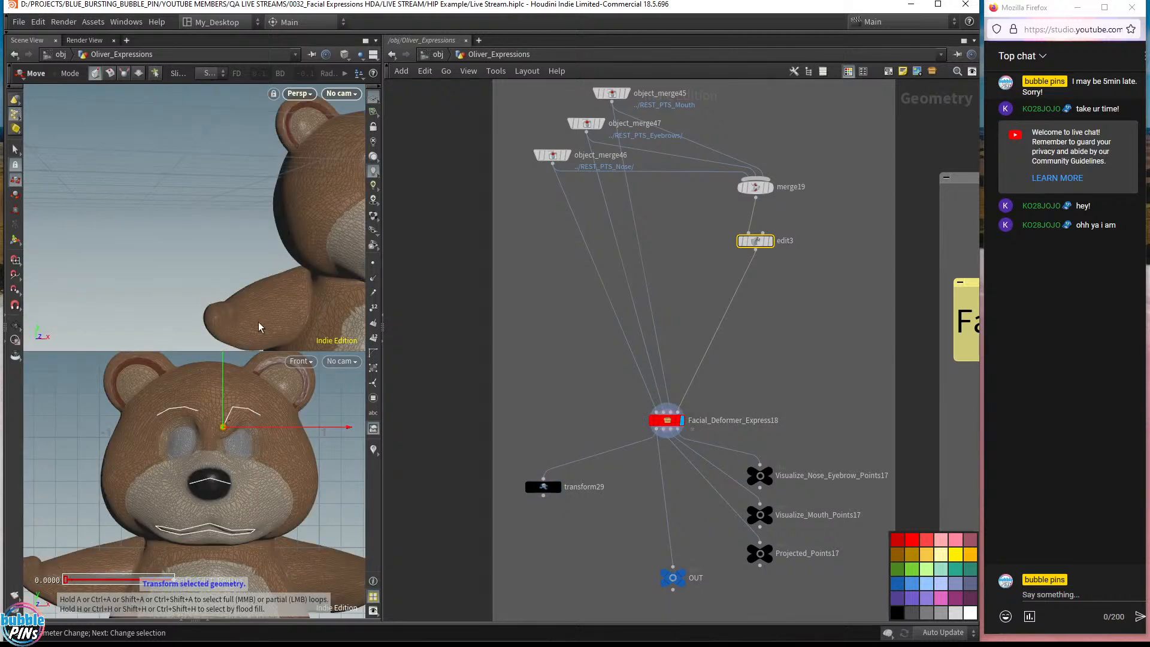
left_click_drag(259, 326, 161, 259, "alt")
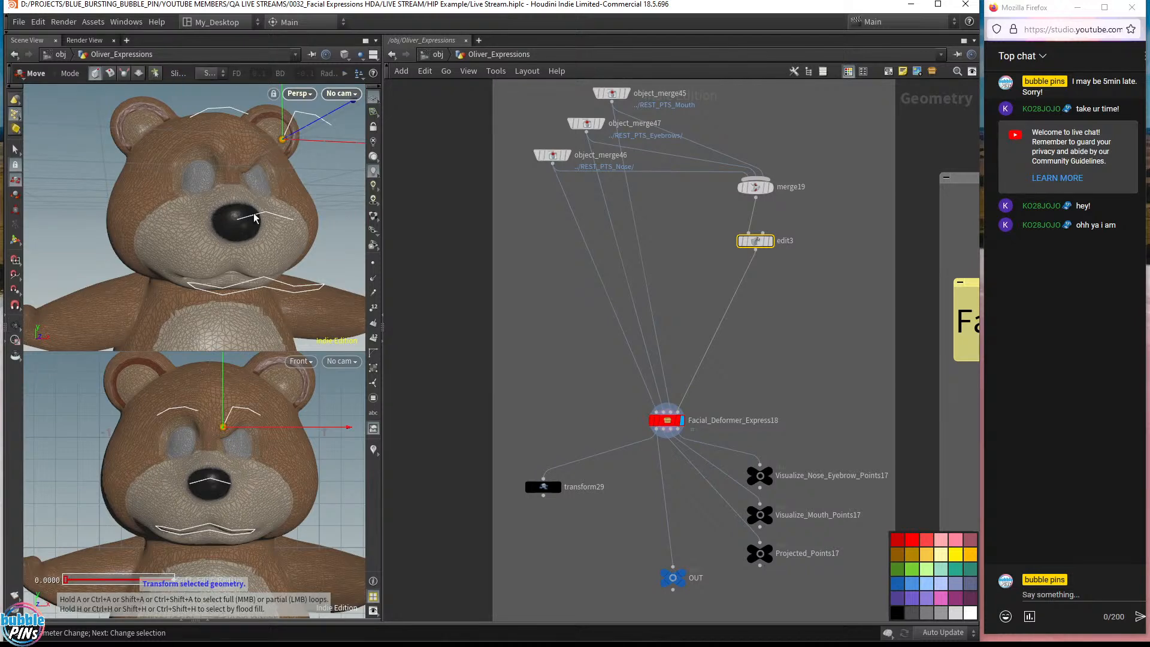
left_click(558, 487)
right_click_drag(216, 207, 454, 203)
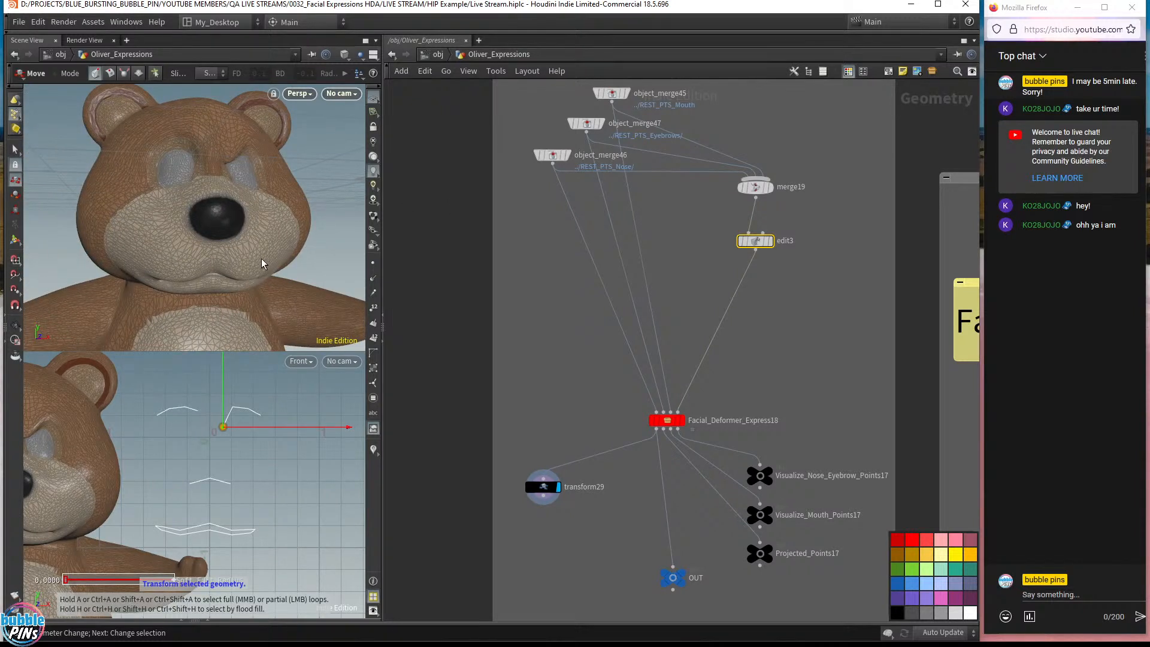
- Widen the scene view pane and frame the bear's whole head in the perspective view
left_click_drag(384, 279, 445, 302)
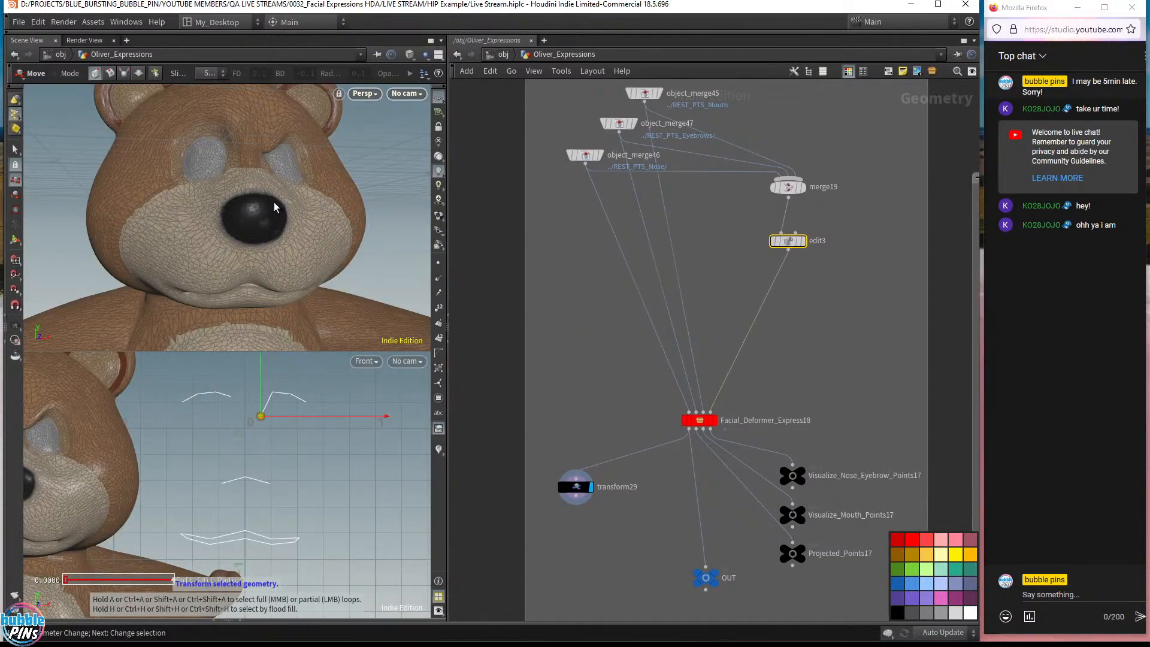
right_click_drag(299, 180, 267, 196, "alt")
middle_click_drag(267, 196, 249, 220, "alt")
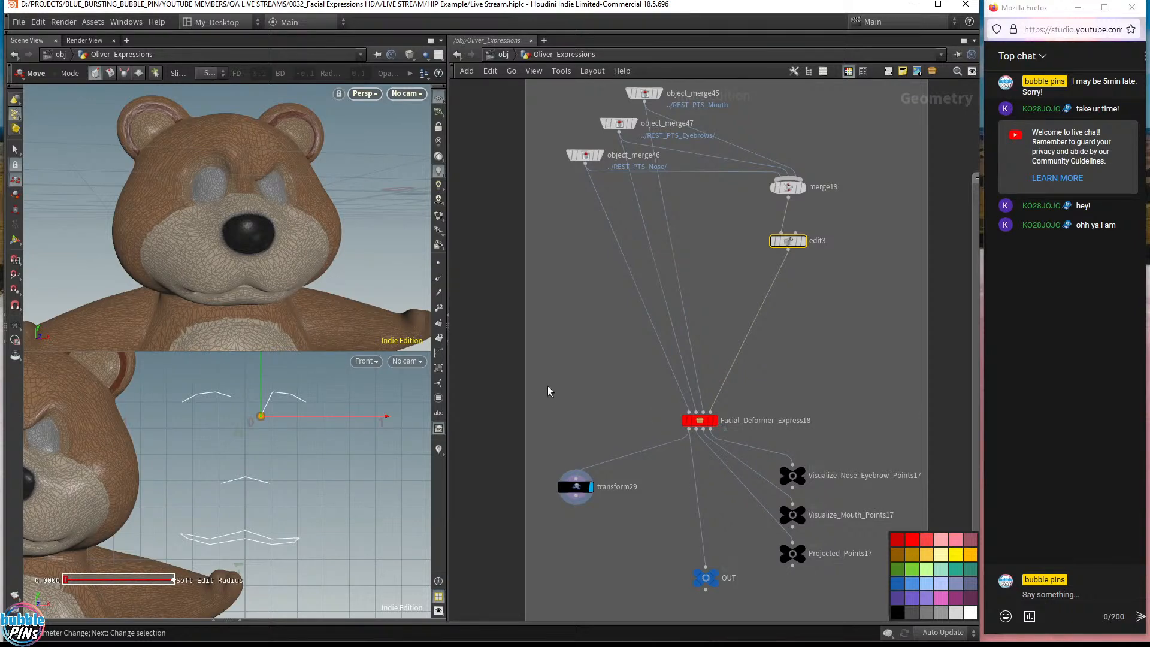
- Display the Really expression's output and switch to a single perspective viewport framed on the bear's front
scroll(548, 386, "down", 5)
middle_click_drag(699, 342, 639, 152)
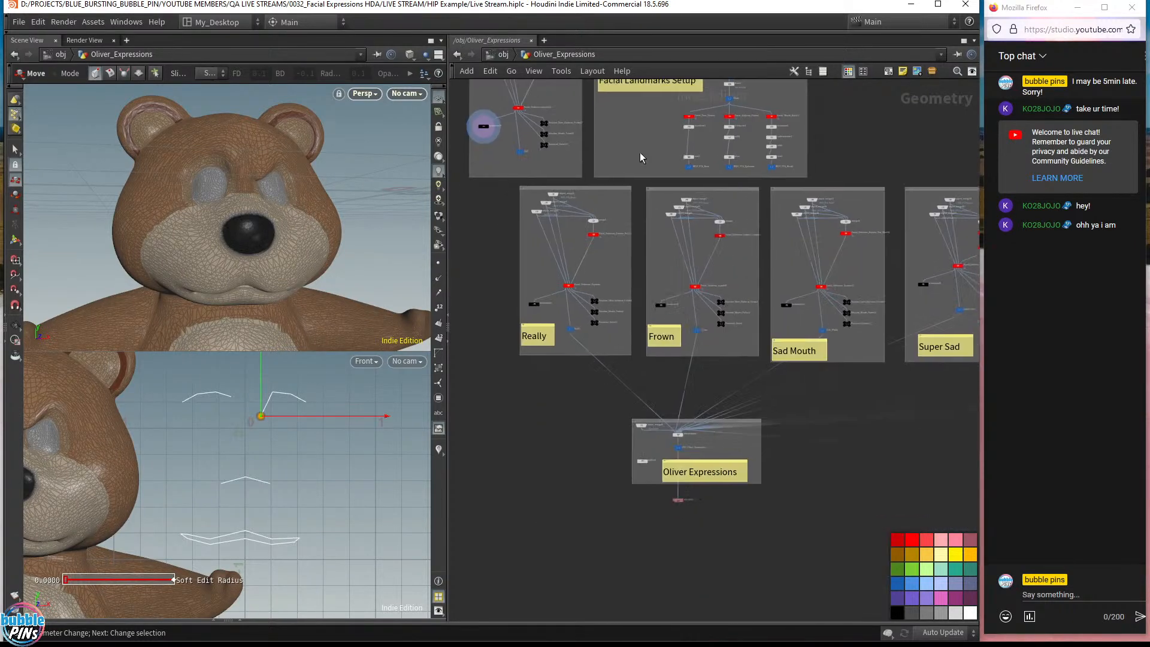
scroll(572, 293, "up", 3)
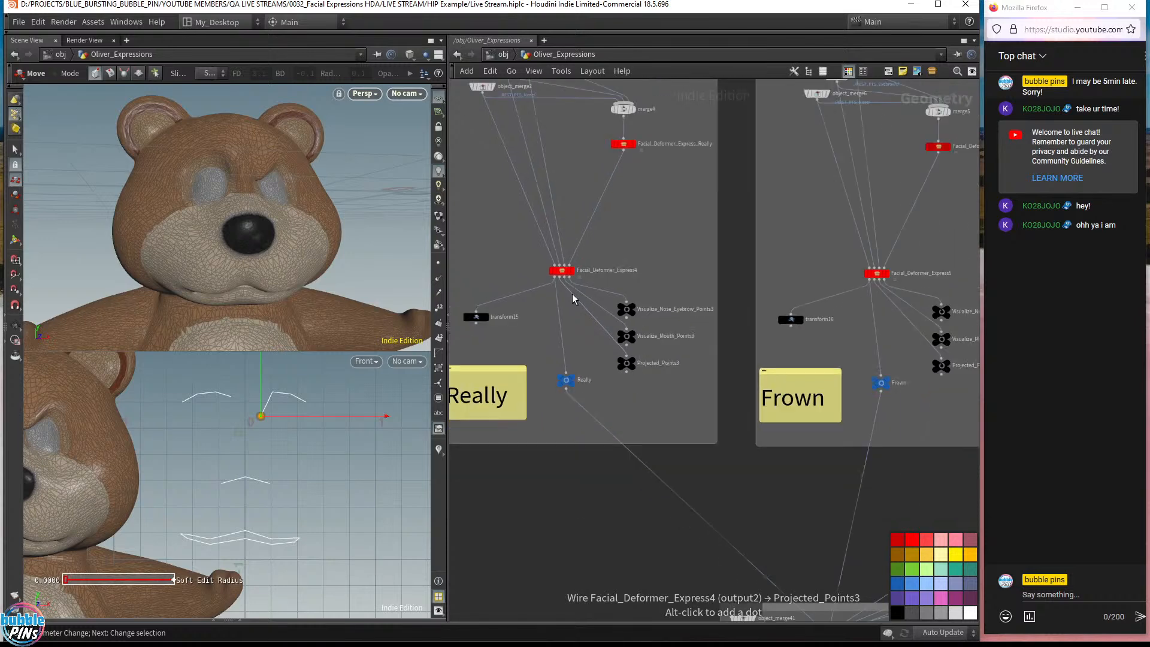
middle_click_drag(572, 293, 625, 310)
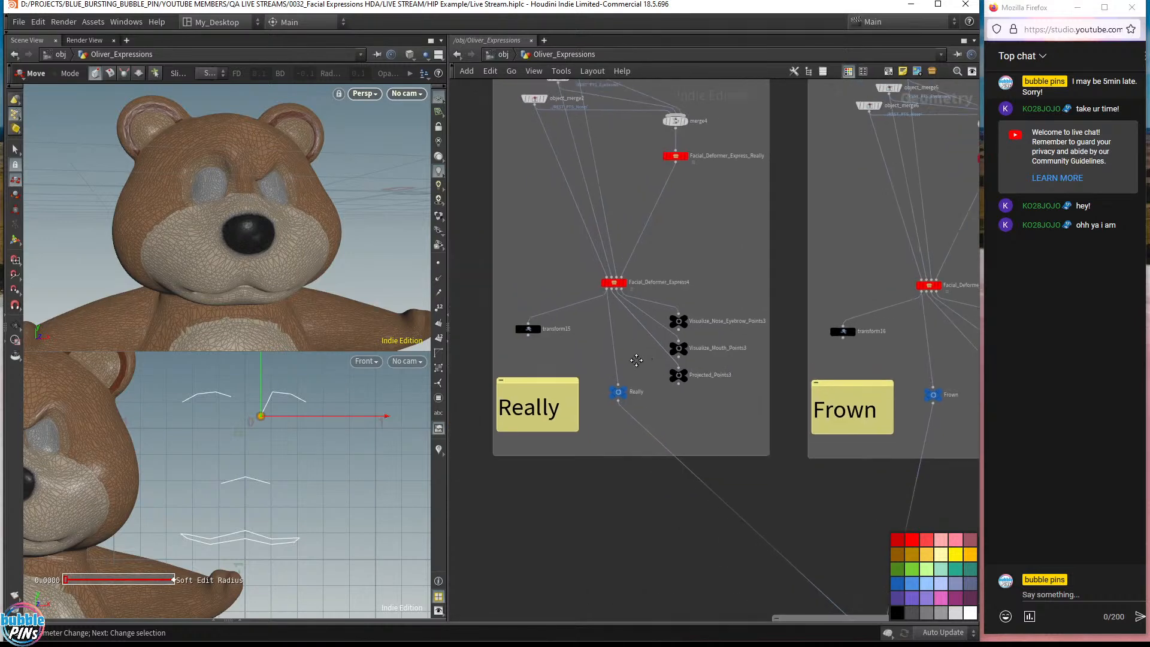
left_click(629, 400)
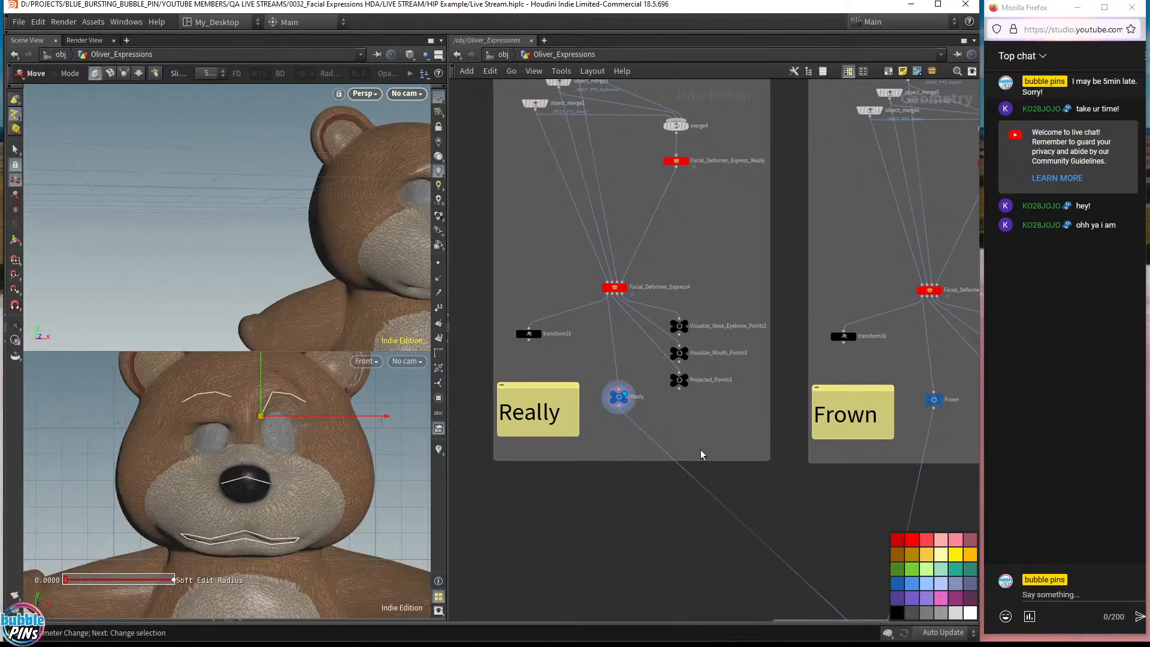
left_click(438, 55)
left_click(468, 81)
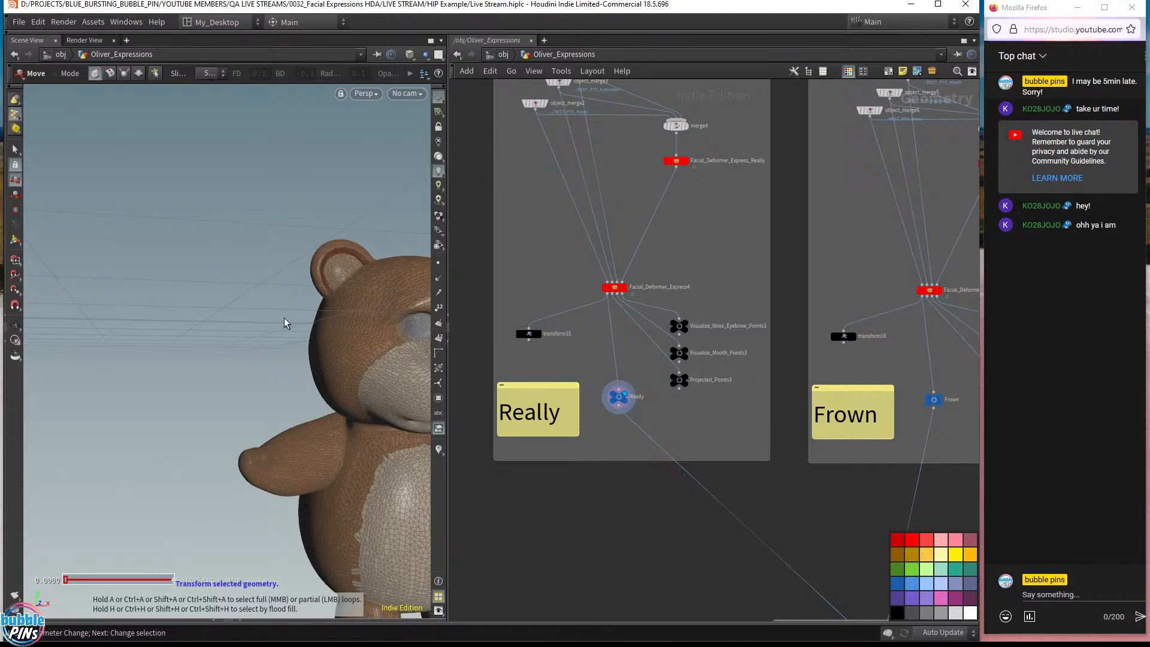
left_click_drag(306, 324, 338, 323, "alt")
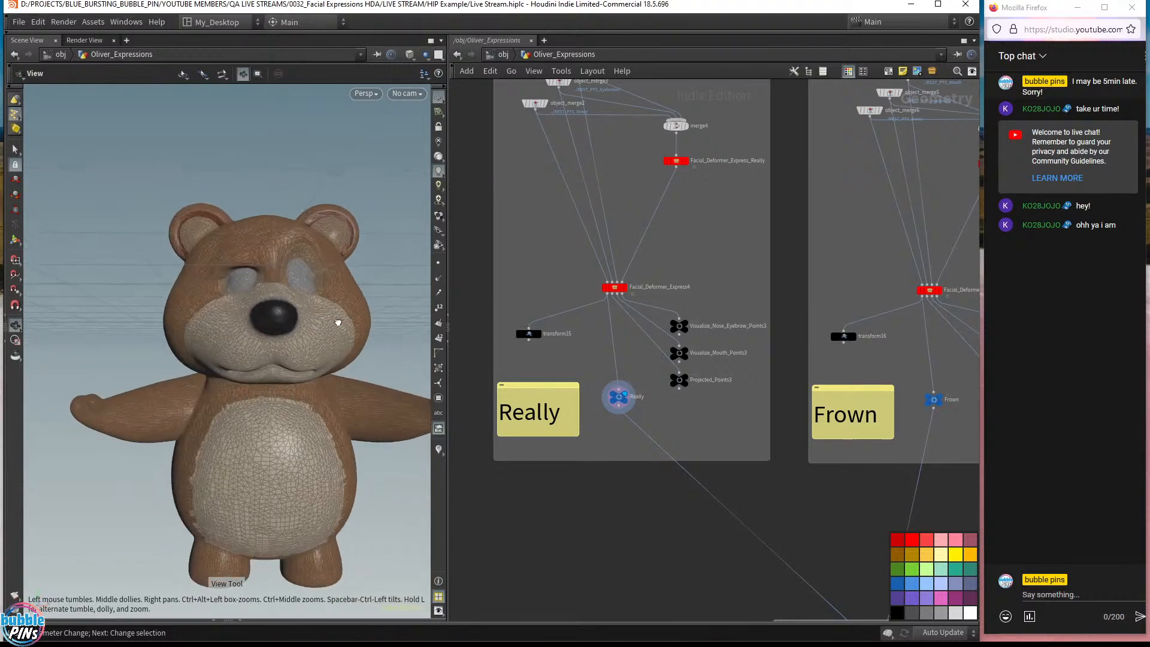
middle_click_drag(338, 323, 402, 314)
- Display the outputs of the Frown, Sad Mouth and Super Sad expressions one after another on the bear
middle_click_drag(724, 419, 457, 432)
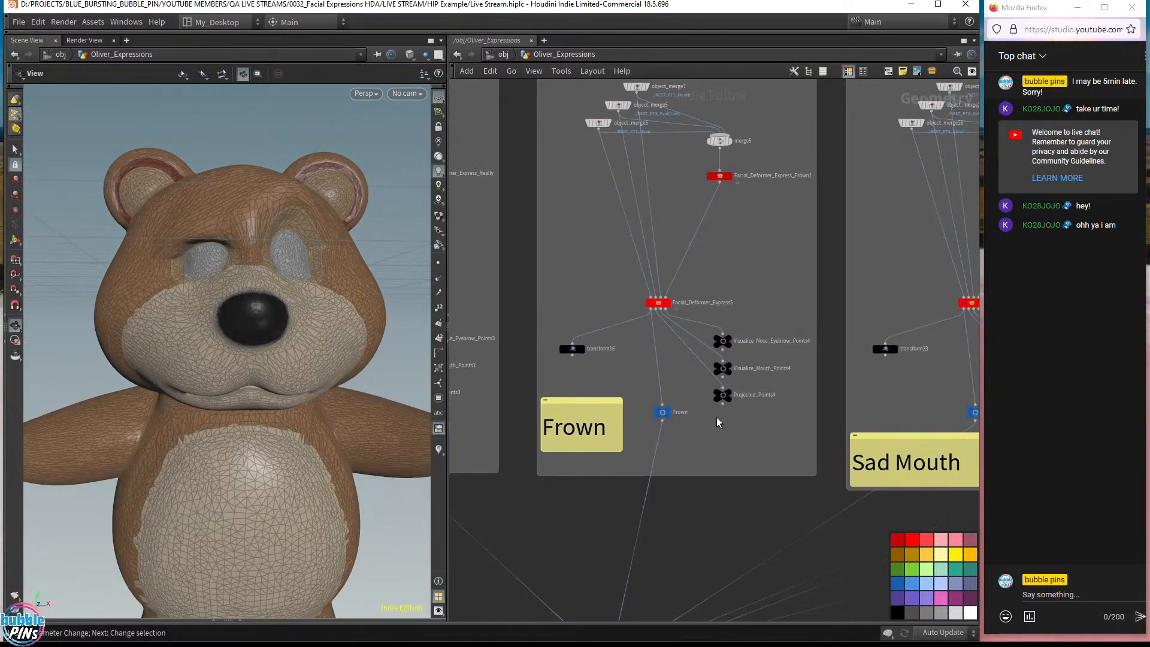
left_click(674, 400)
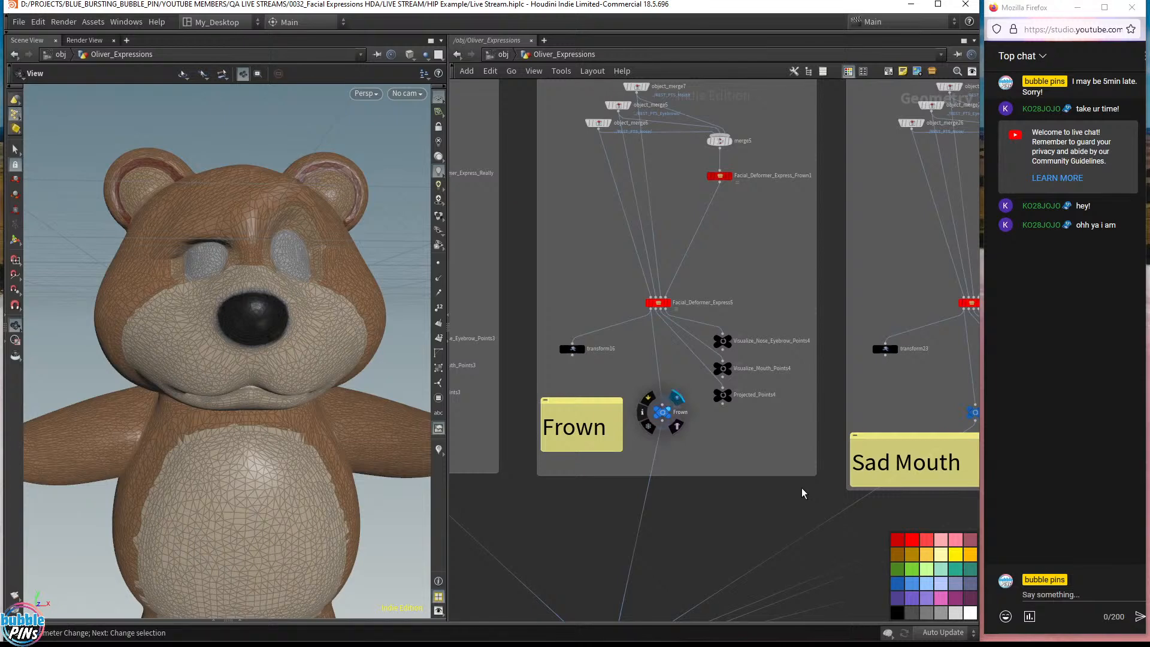
middle_click_drag(801, 487, 483, 456)
mouse_move(665, 381)
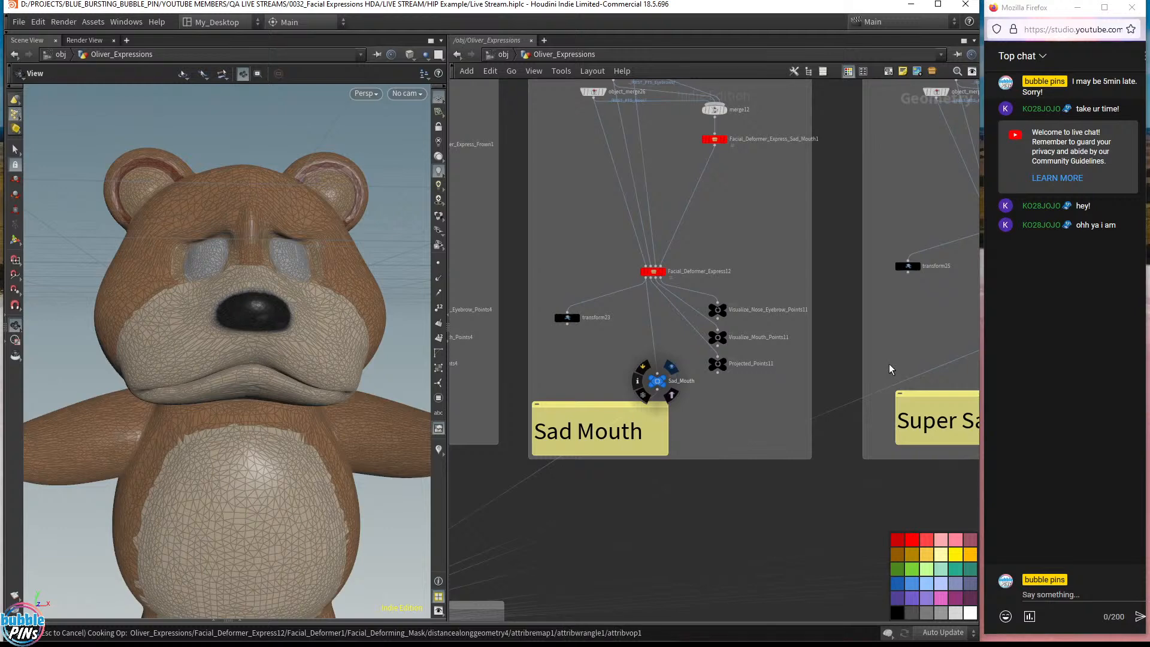
middle_click_drag(889, 364, 563, 379)
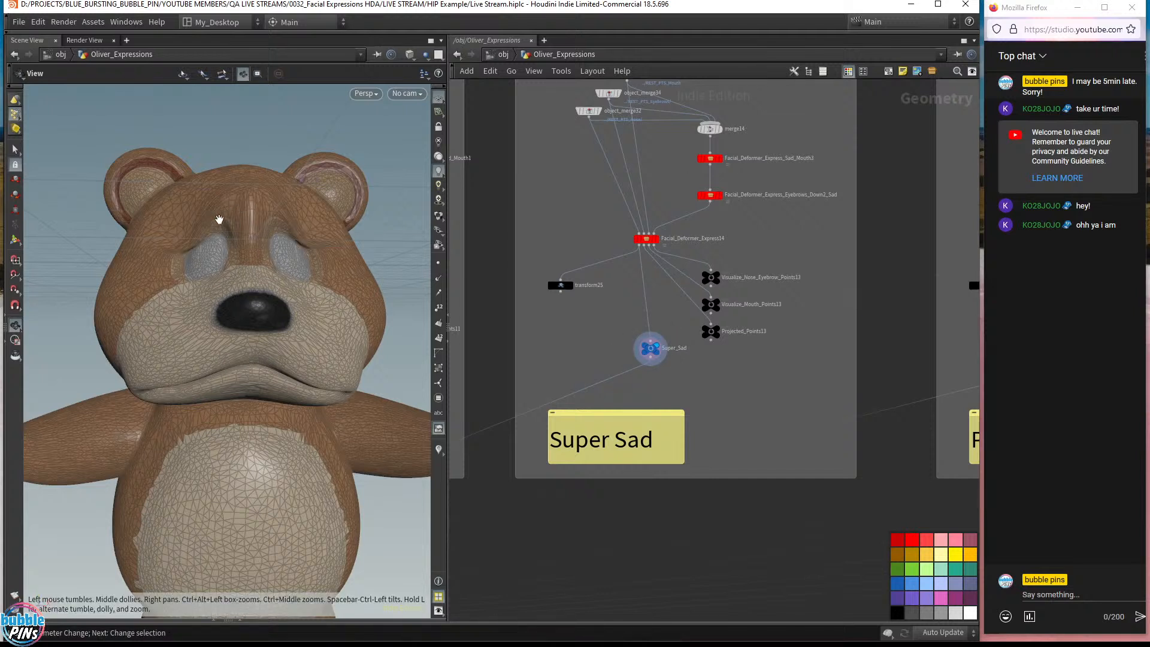
- Highlight the expression deformer in the Sad Mouth network and the two chained expression deformers in Super Sad
middle_click_drag(732, 220, 867, 306)
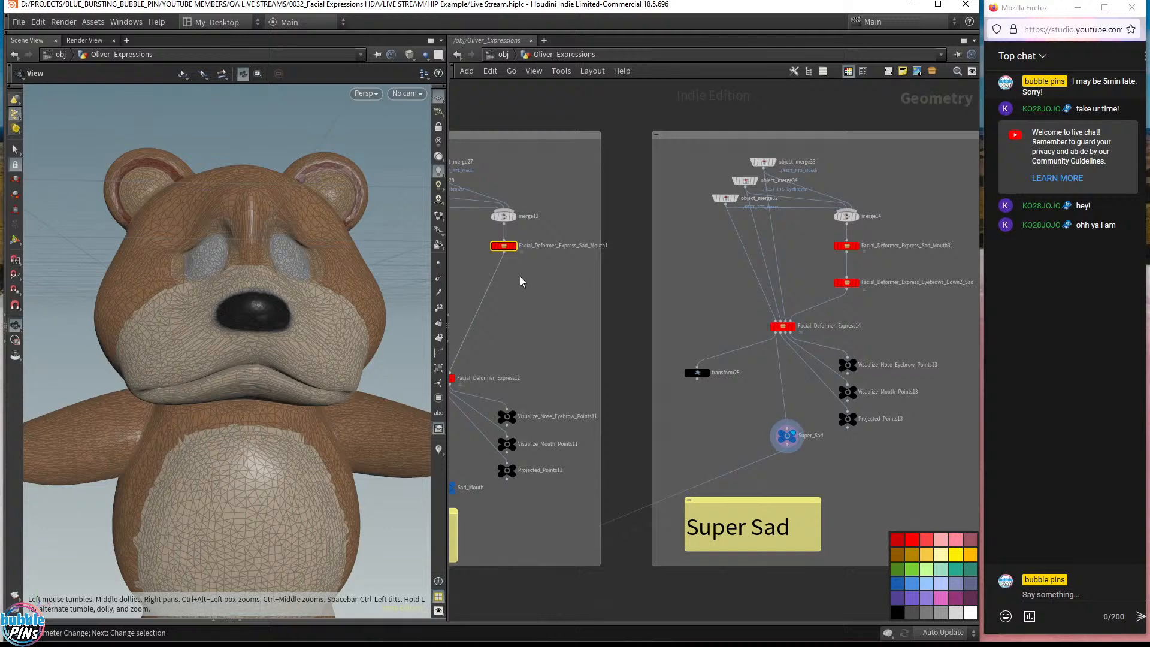
left_click_drag(483, 234, 483, 233)
middle_click_drag(882, 294, 771, 338)
scroll(772, 339, "up", 5)
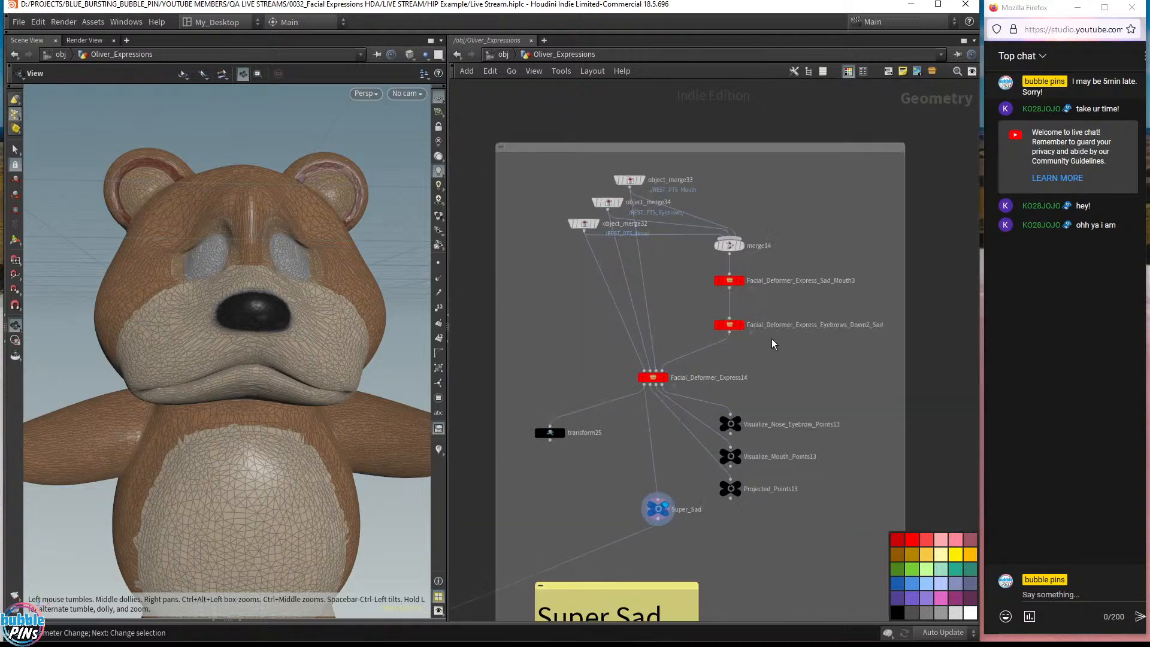
left_click_drag(788, 362, 662, 210)
middle_click_drag(788, 367, 755, 387)
scroll(808, 245, "down", 4)
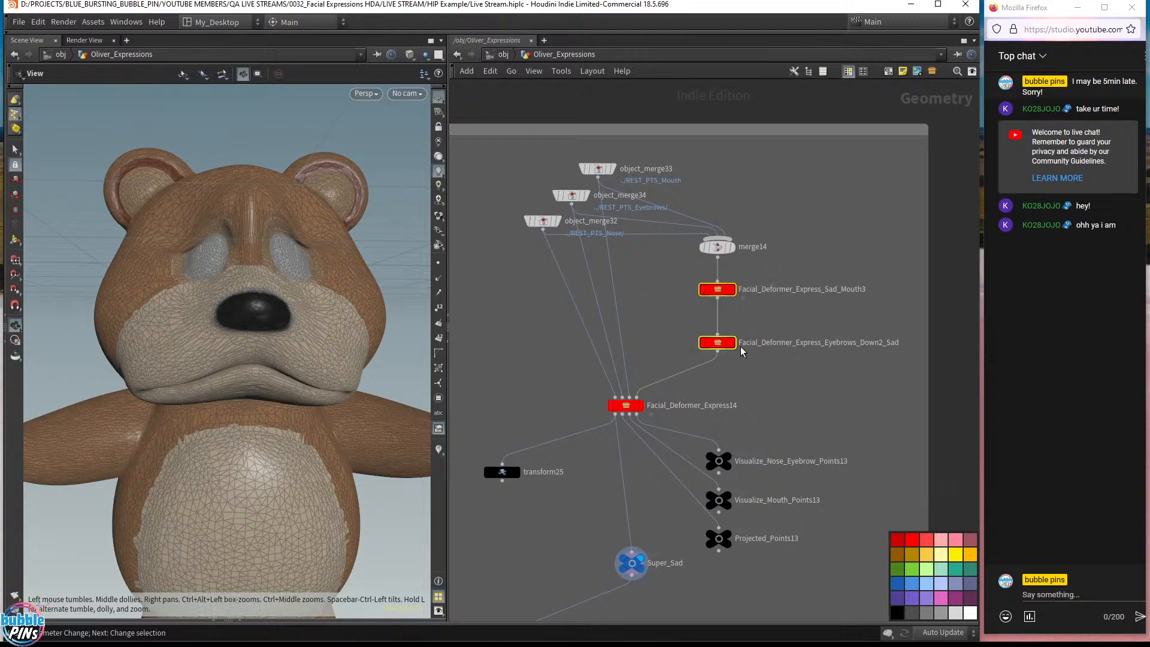
left_click(802, 416)
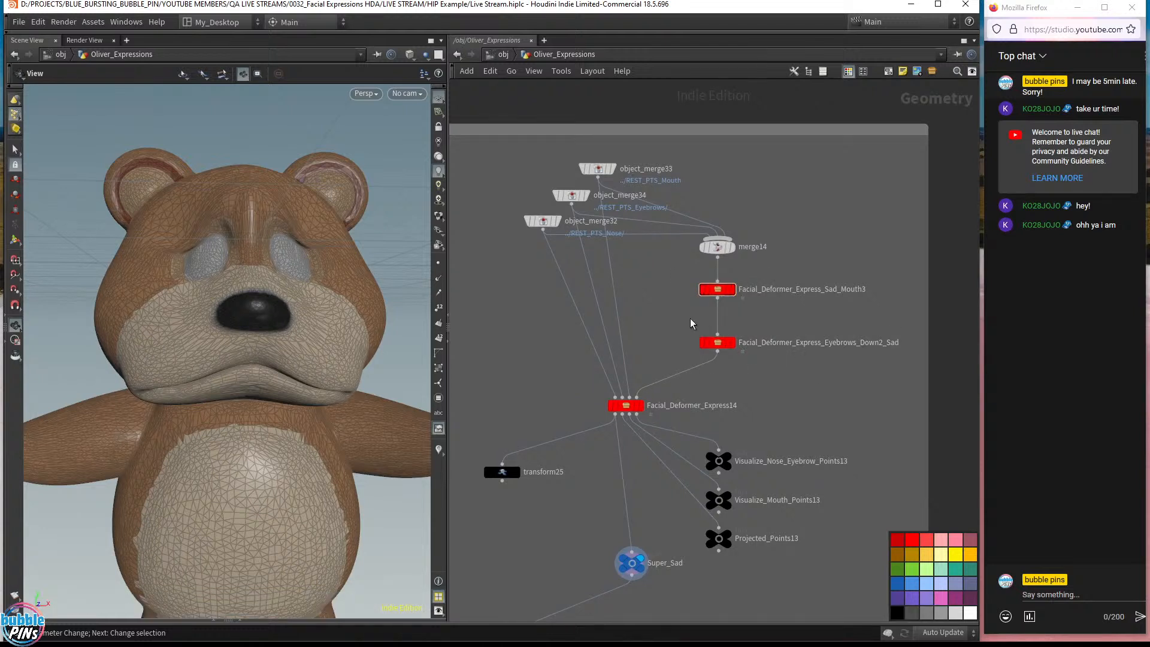
- Compare Super Sad's Facial_Deformer_Express_Sad_Mouth3 with the Sad Mouth network's deformer, and highlight Facial_Deformer_Express_Eyebrows_Down2_Sad chained below it
left_click_drag(735, 348, 765, 267)
scroll(765, 267, "down", 3)
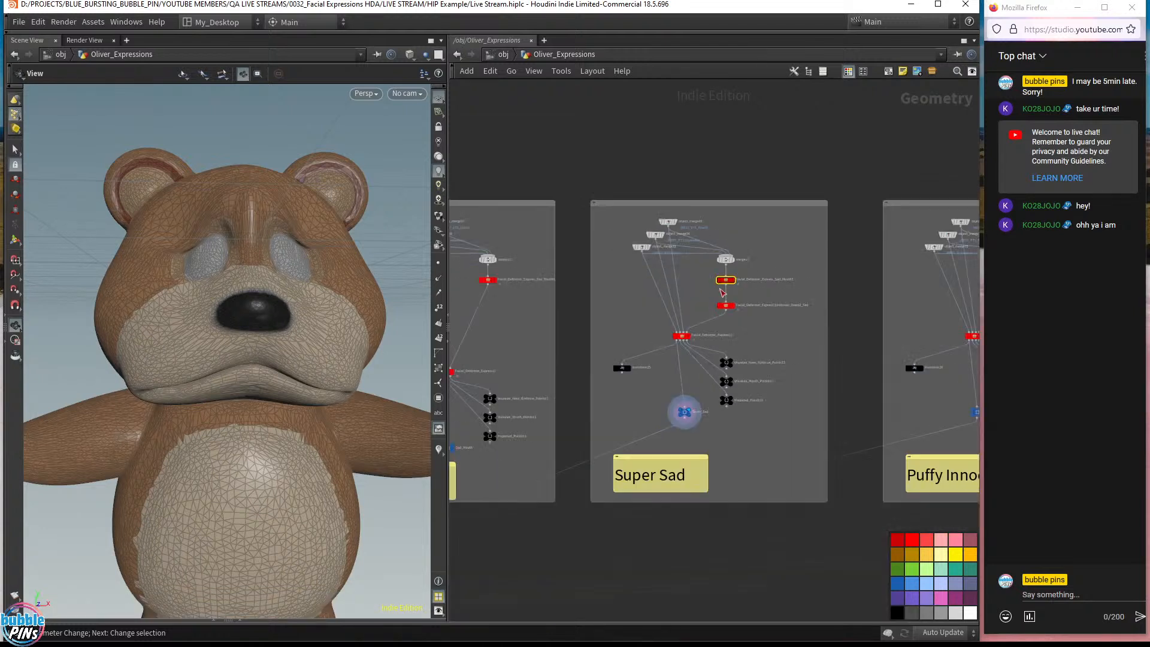
middle_click_drag(552, 329, 665, 322)
left_click(596, 273)
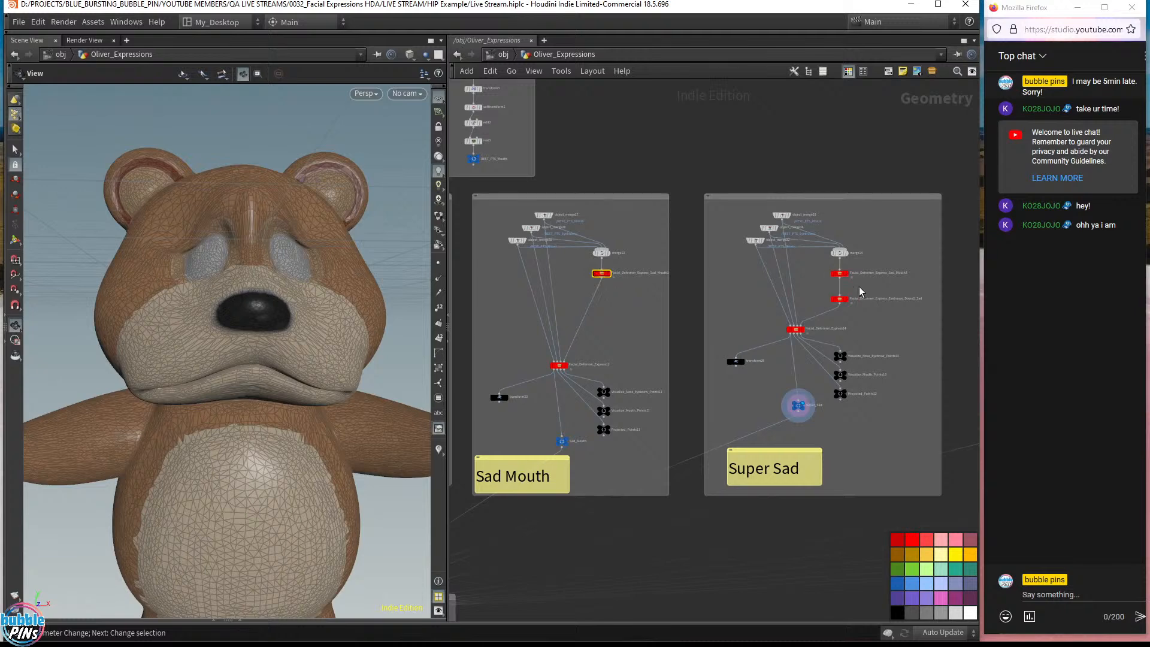
left_click_drag(845, 275, 846, 274)
scroll(865, 294, "up", 5)
middle_click_drag(861, 355, 721, 355)
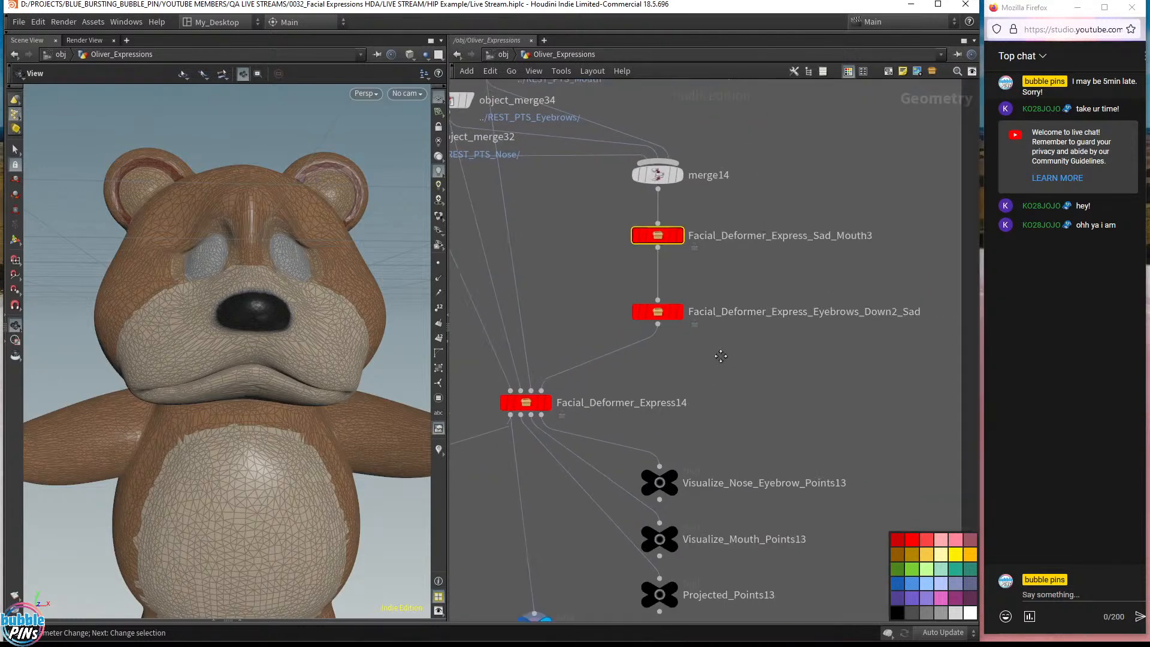
left_click_drag(717, 356, 629, 287)
mouse_move(334, 390)
left_mouse_down()
mouse_move(356, 349)
mouse_move(323, 393)
mouse_move(340, 388)
left_mouse_up()
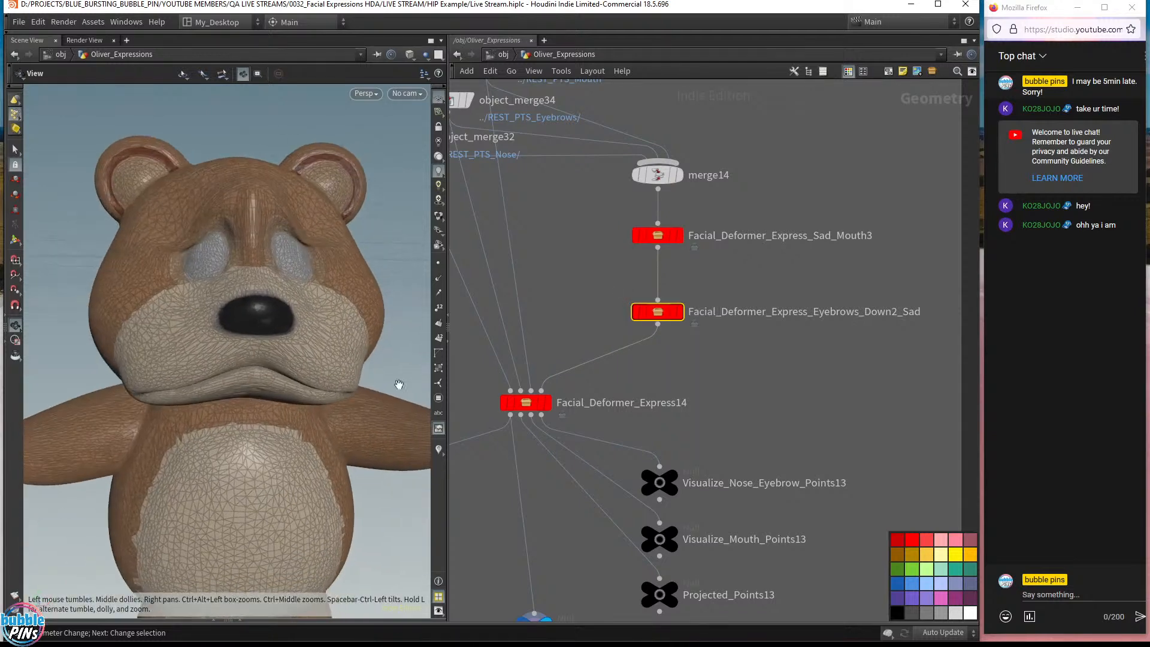
- Display the Puffy_Innocent_Eyes output and move Facial_Deformer_Express_Eyebrows_Down2_Sad1 closer to merge15
scroll(758, 420, "down", 4)
scroll(758, 420, "down", 1)
middle_click_drag(864, 449, 553, 346)
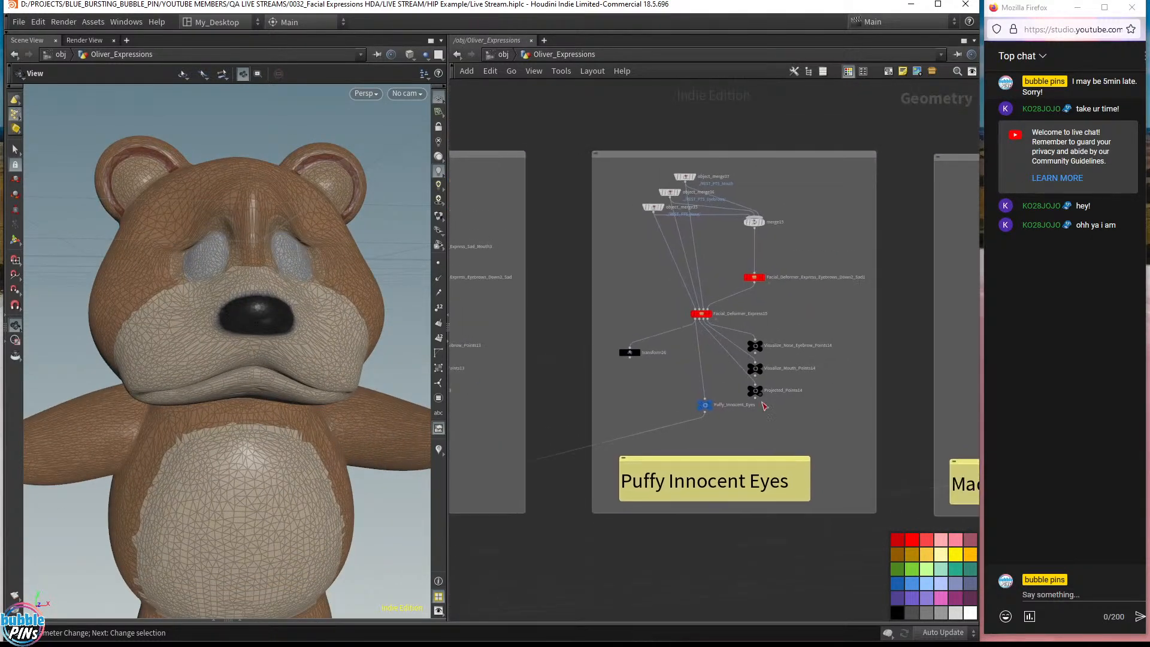
scroll(745, 415, "up", 2)
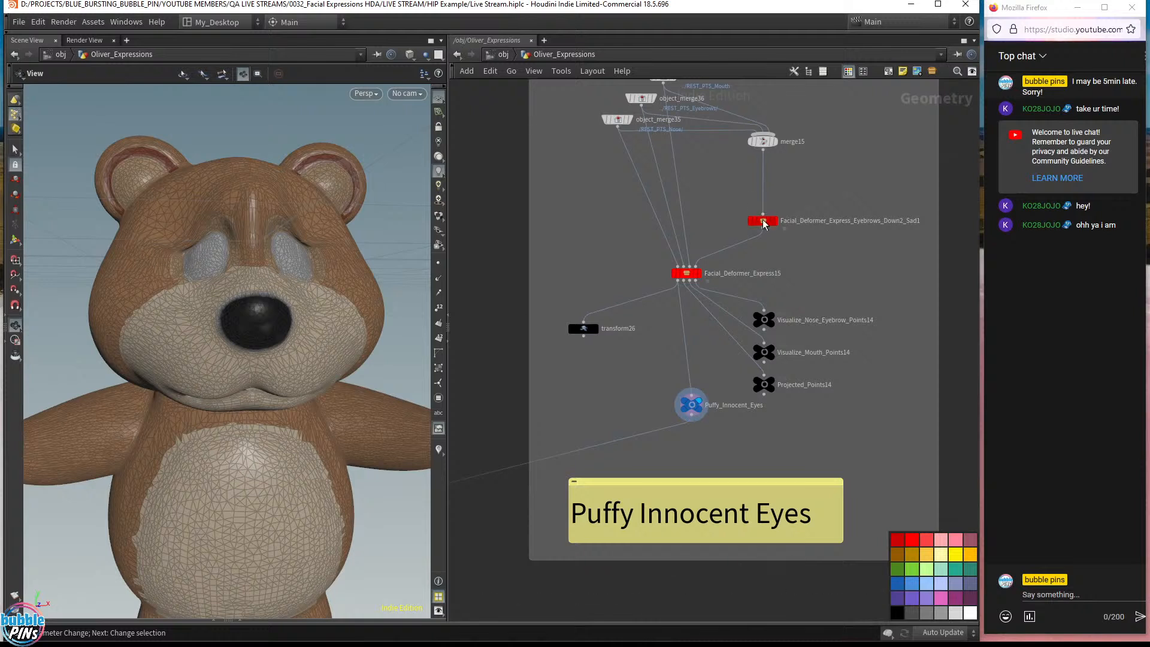
left_click_drag(763, 224, 765, 189)
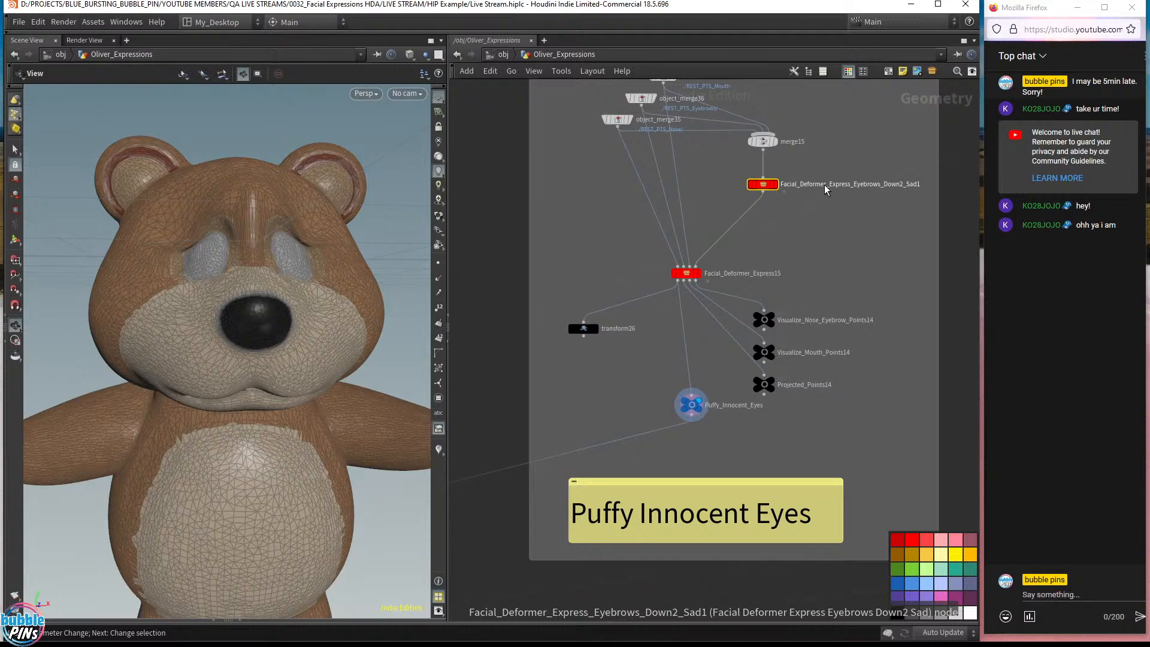
left_click_drag(308, 275, 296, 280)
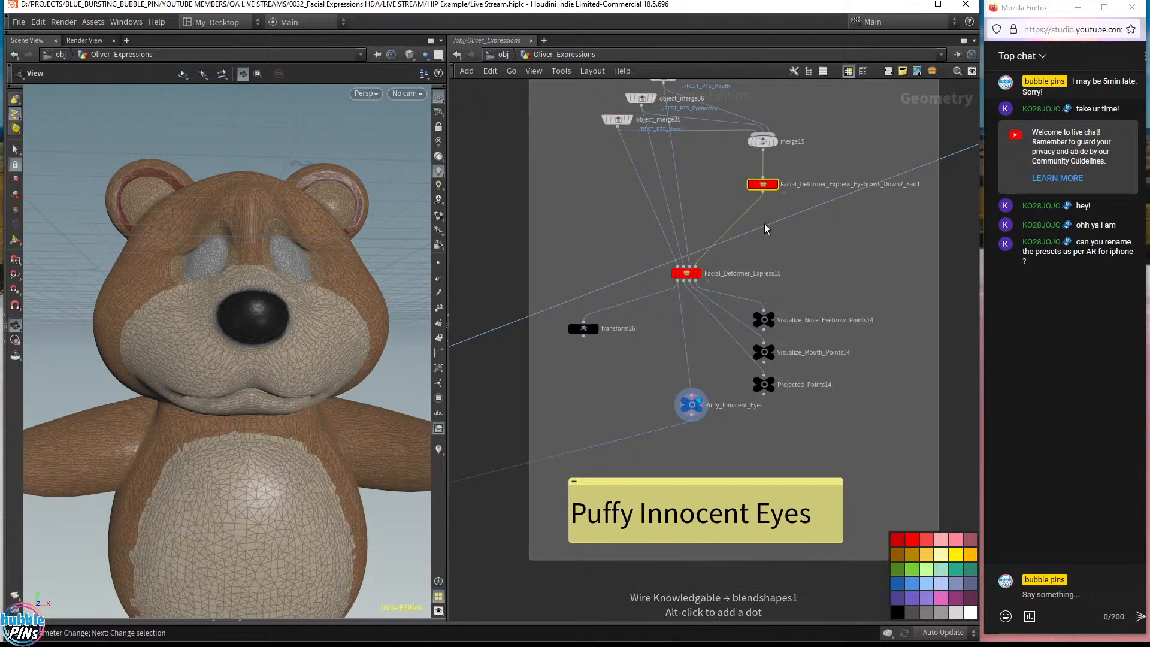
- Insert an Edit node between Facial_Deformer_Express_Eyebrows_Down2_Sad1 and Facial_Deformer_Express15, and undo its last repositioning
key("Tab")
type("edit")
key("Return")
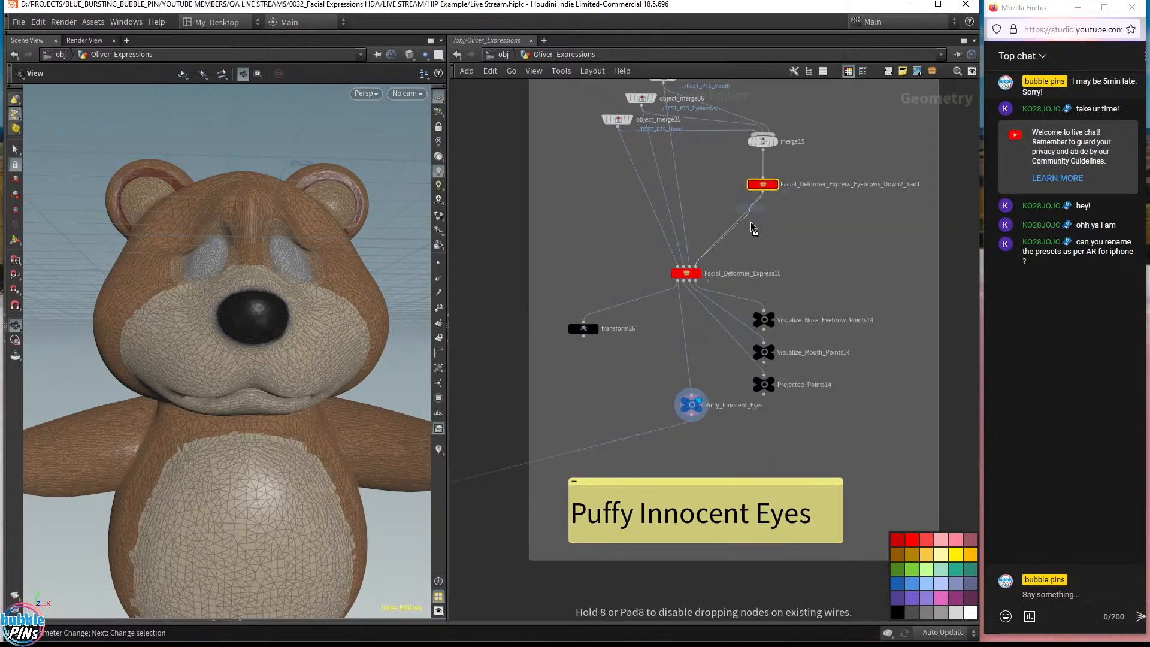
left_click(759, 219)
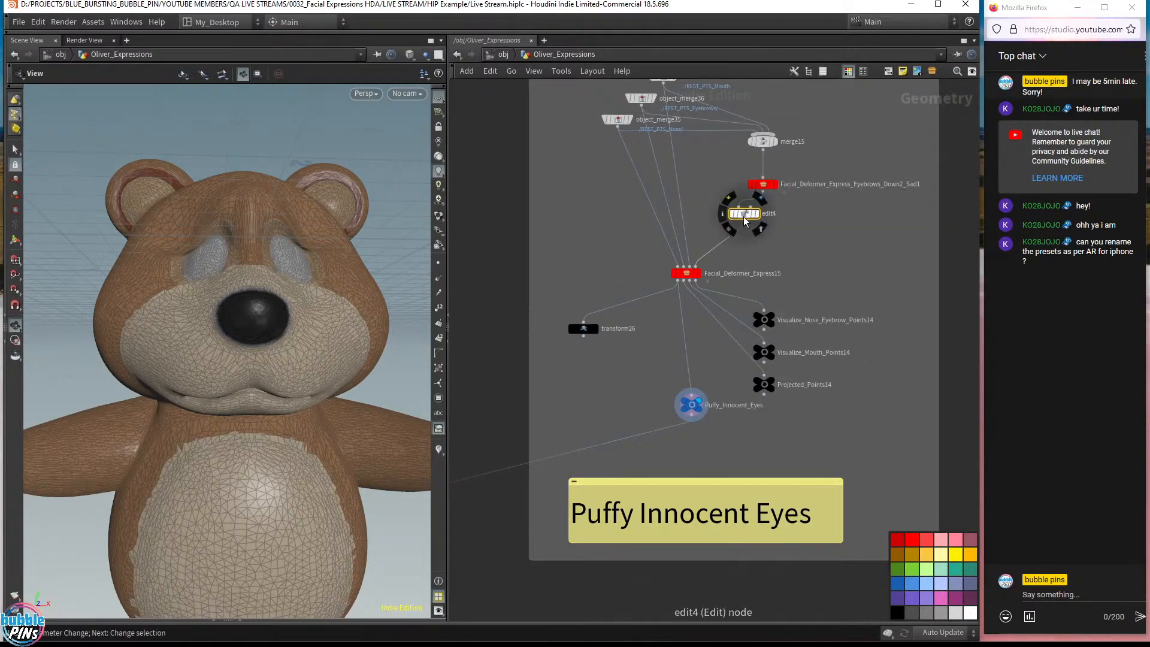
left_click_drag(761, 220, 764, 221)
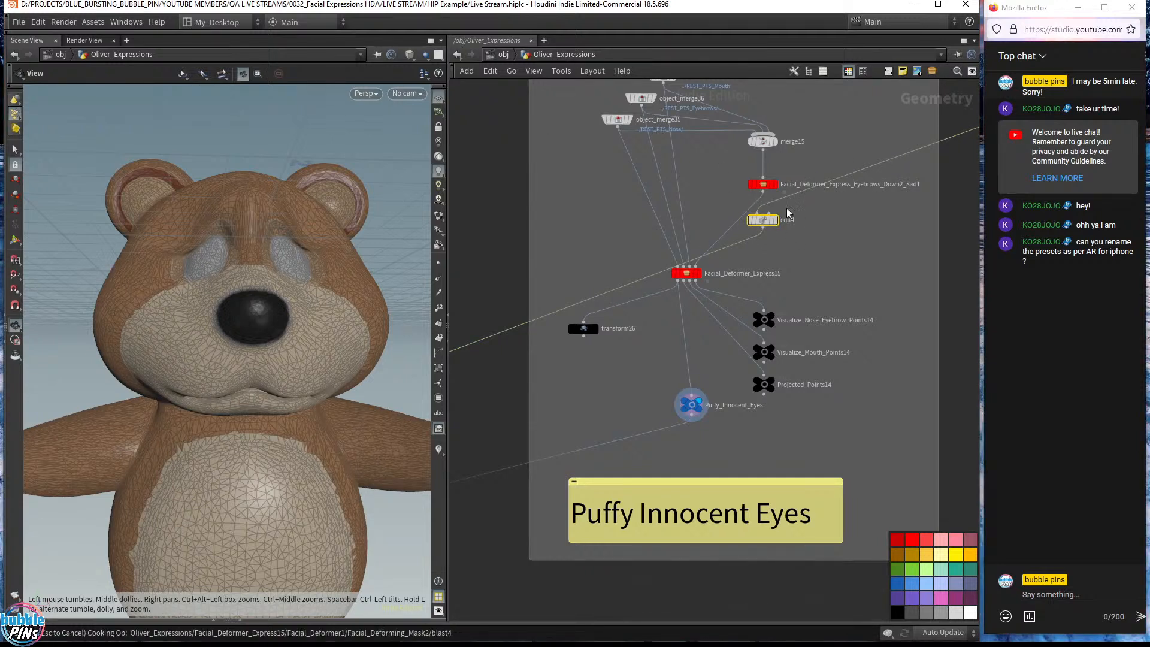
key("ctrl+z")
left_click_drag(839, 198, 866, 569, "alt")
middle_click_drag(820, 191, 837, 266)
scroll(790, 229, "up", 4)
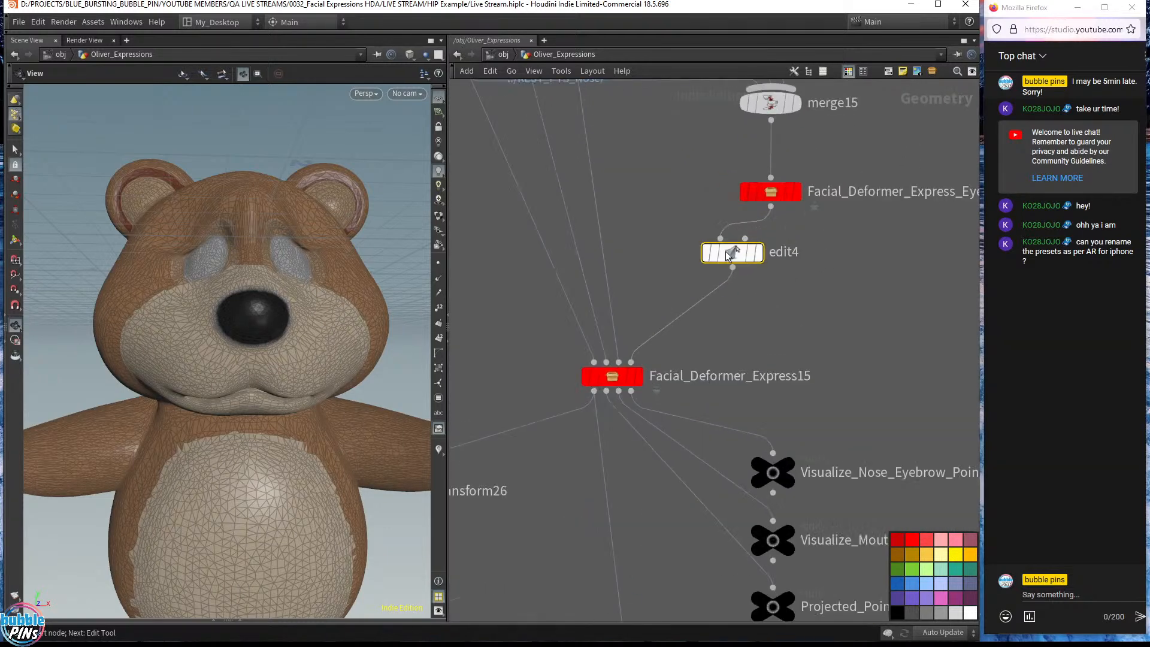
- Align edit4 beneath the eyebrow deformer and split the viewport into stacked perspective and front views
left_click_drag(726, 251, 770, 258)
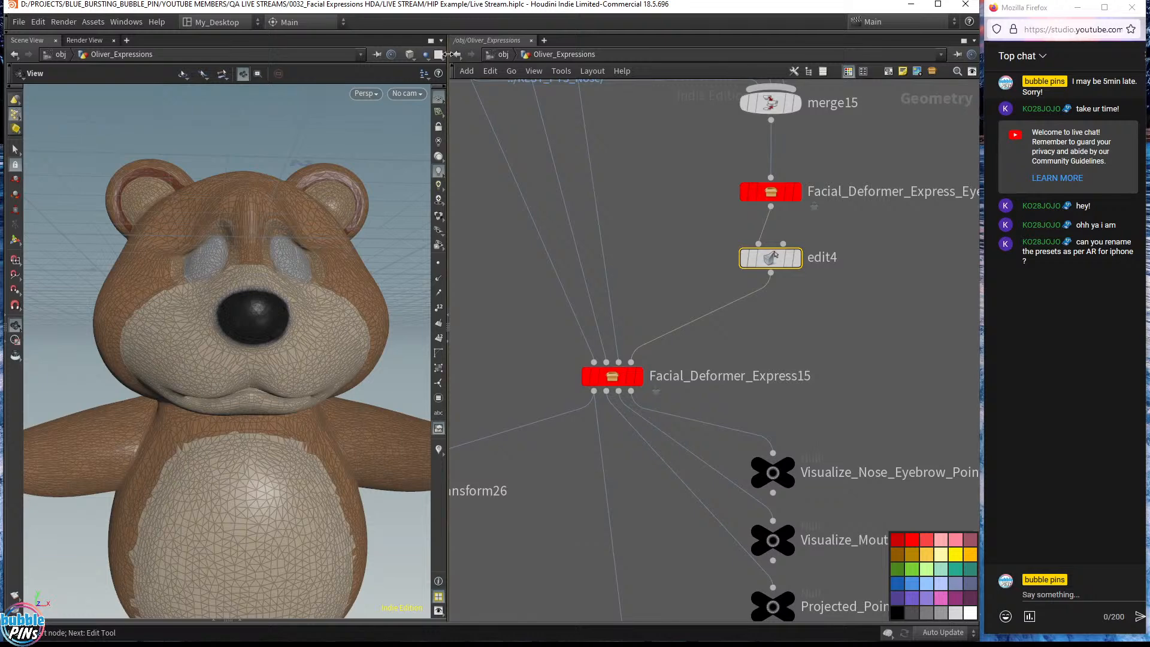
left_click(438, 55)
left_click(483, 110)
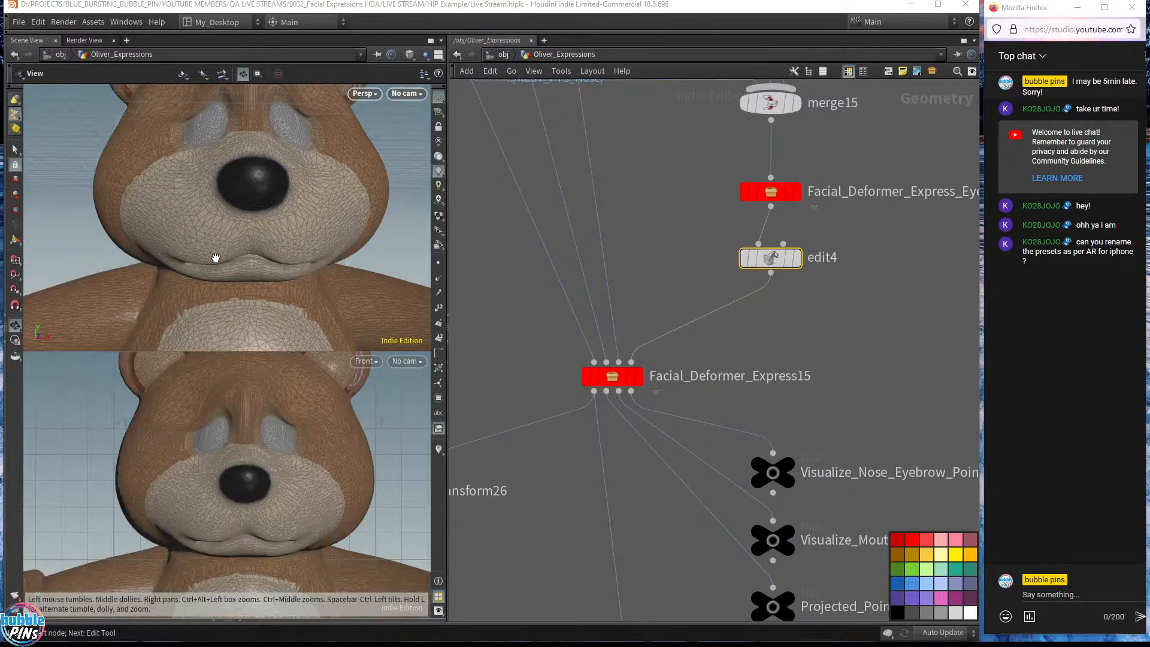
- Display transform26 and frame the bear's head in the perspective view
scroll(557, 476, "down", 4)
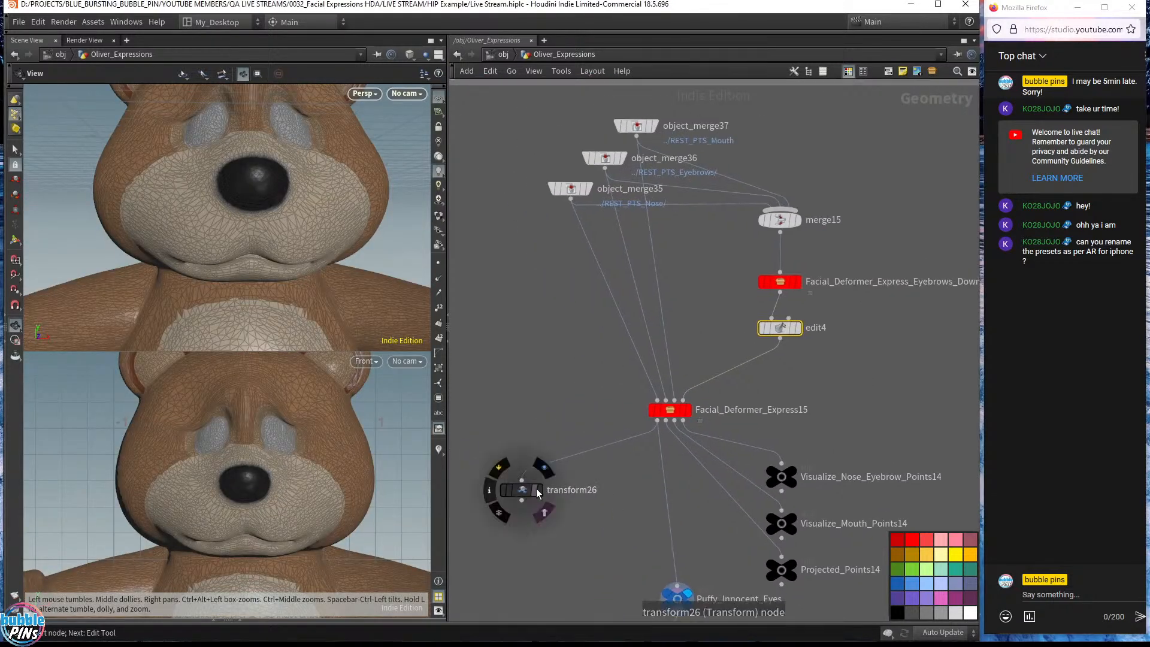
left_click(541, 490)
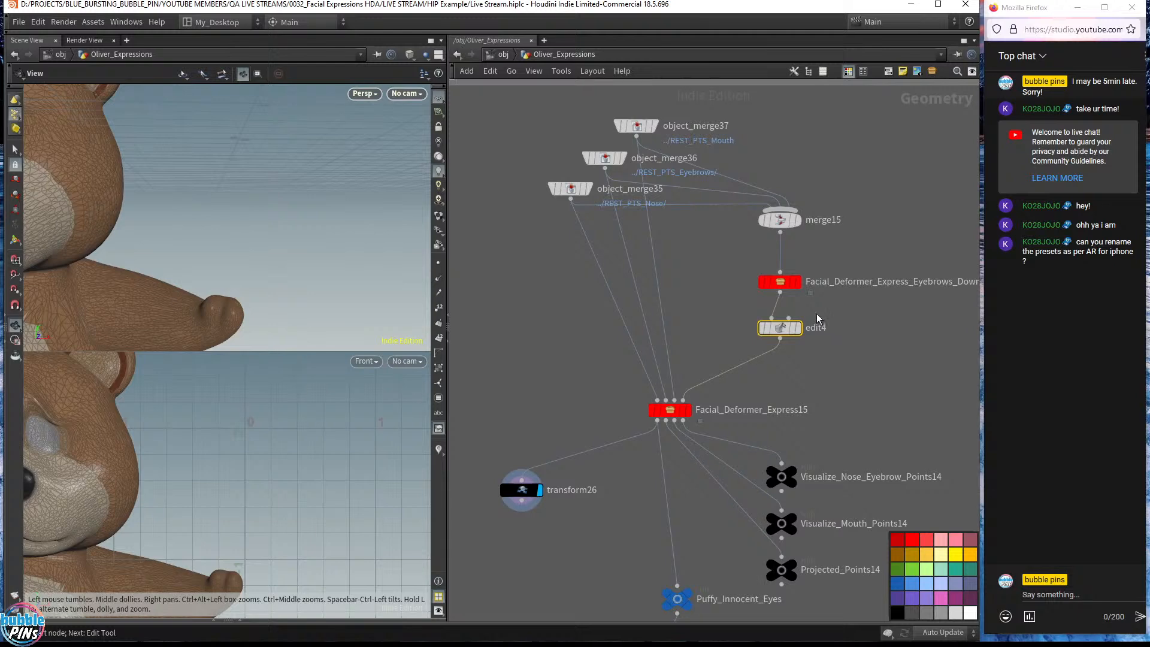
right_click_drag(199, 172, 497, 223)
scroll(367, 218, "down", 3)
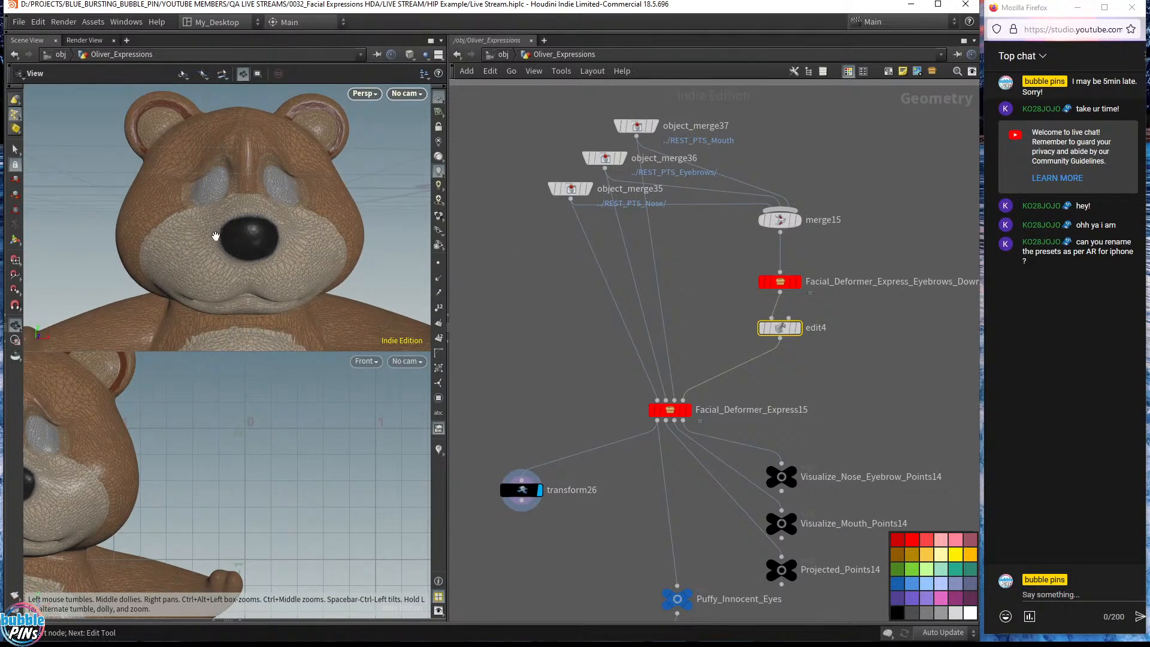
left_click_drag(234, 231, 261, 224)
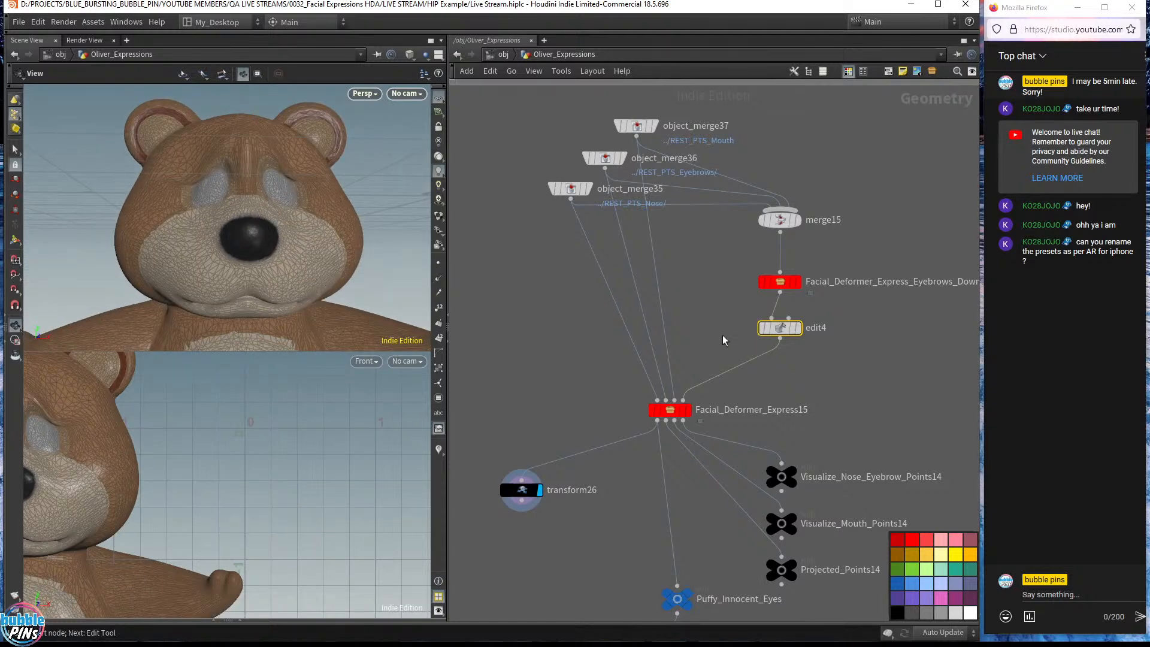
- Try to move an eyebrow curve point with edit4 in the front view, and delete the edit4 node
key("Return")
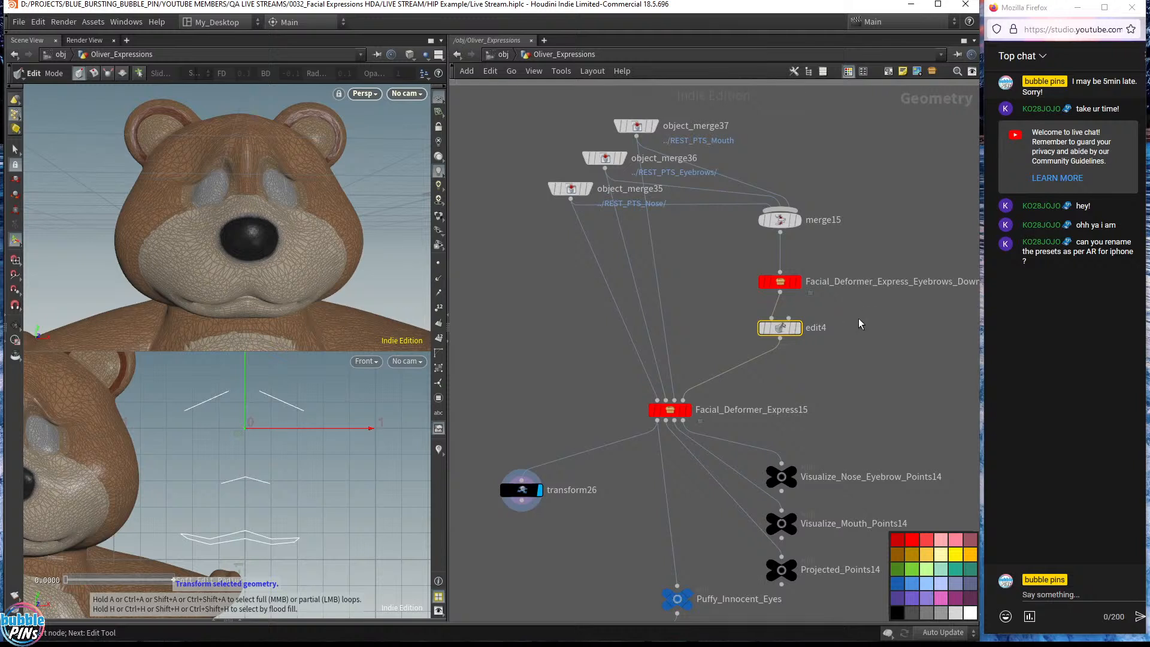
key("Escape")
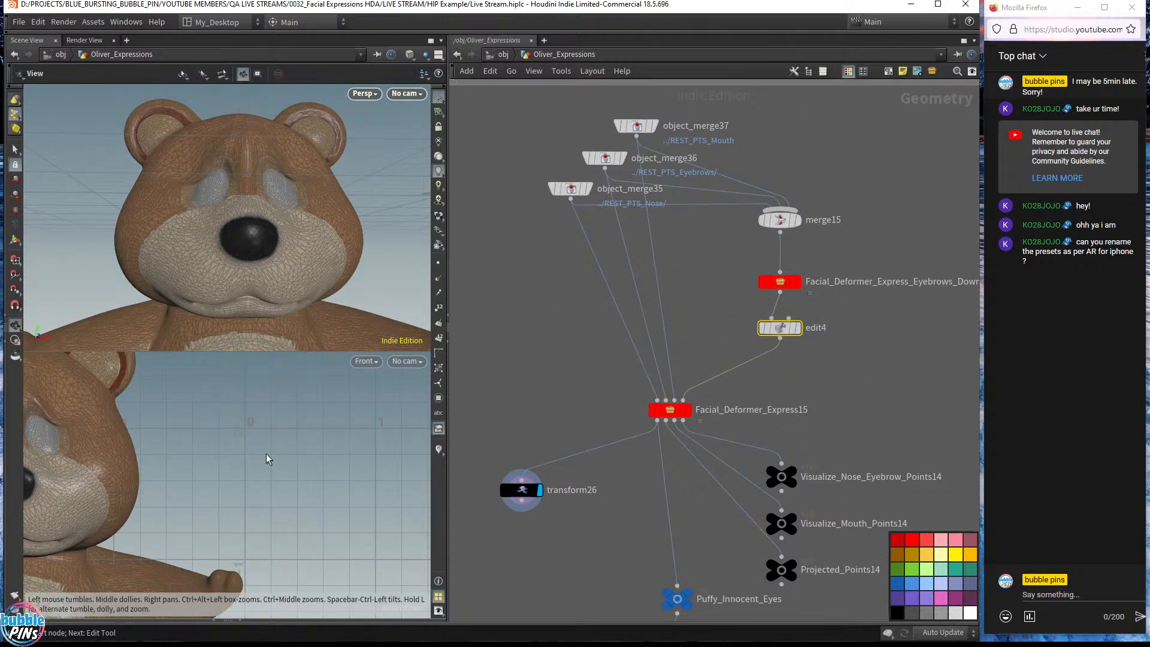
key("Return")
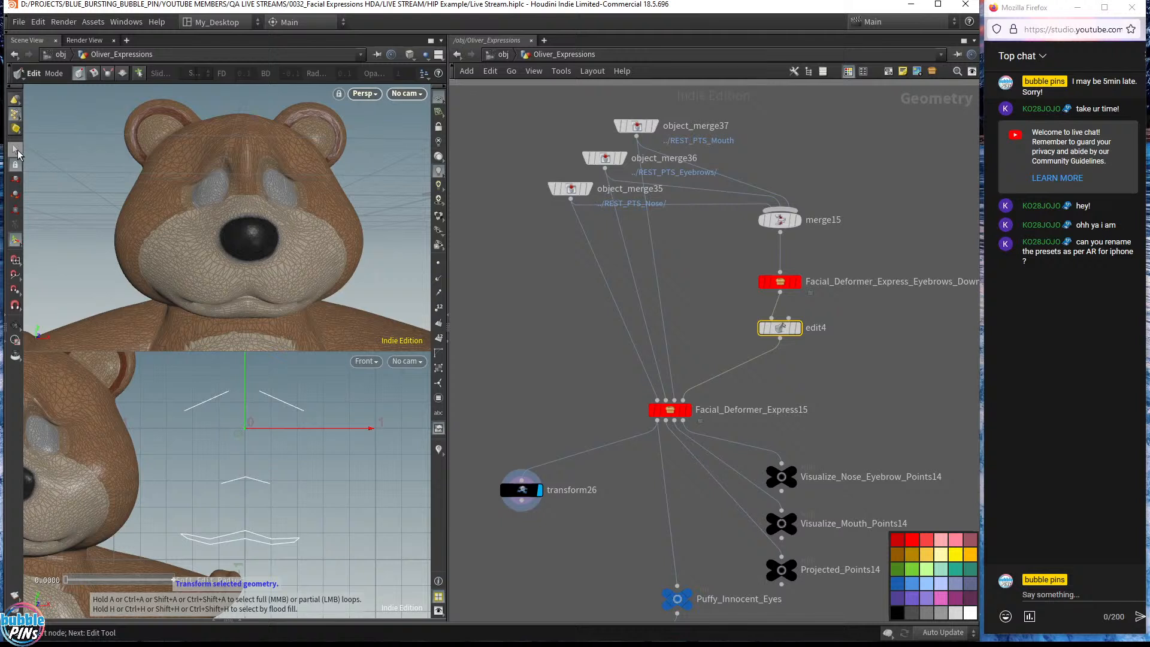
left_click(16, 152)
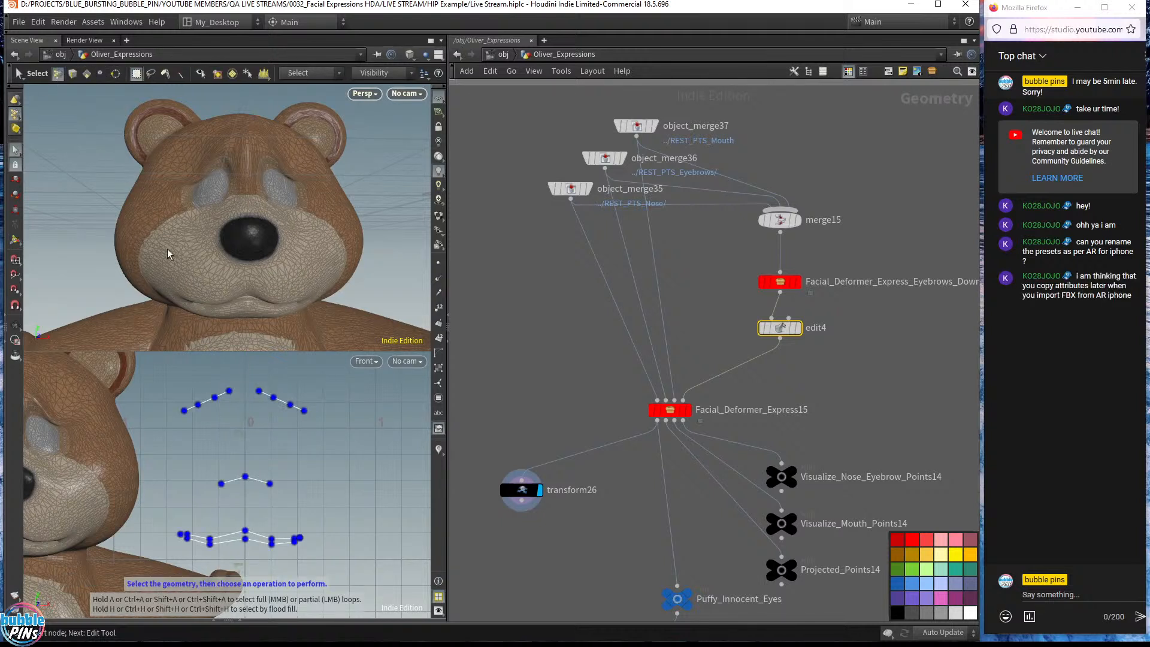
left_click(275, 399)
key("t")
mouse_move(271, 401)
left_mouse_down()
mouse_move(302, 405)
mouse_move(272, 396)
mouse_move(285, 400)
left_mouse_up()
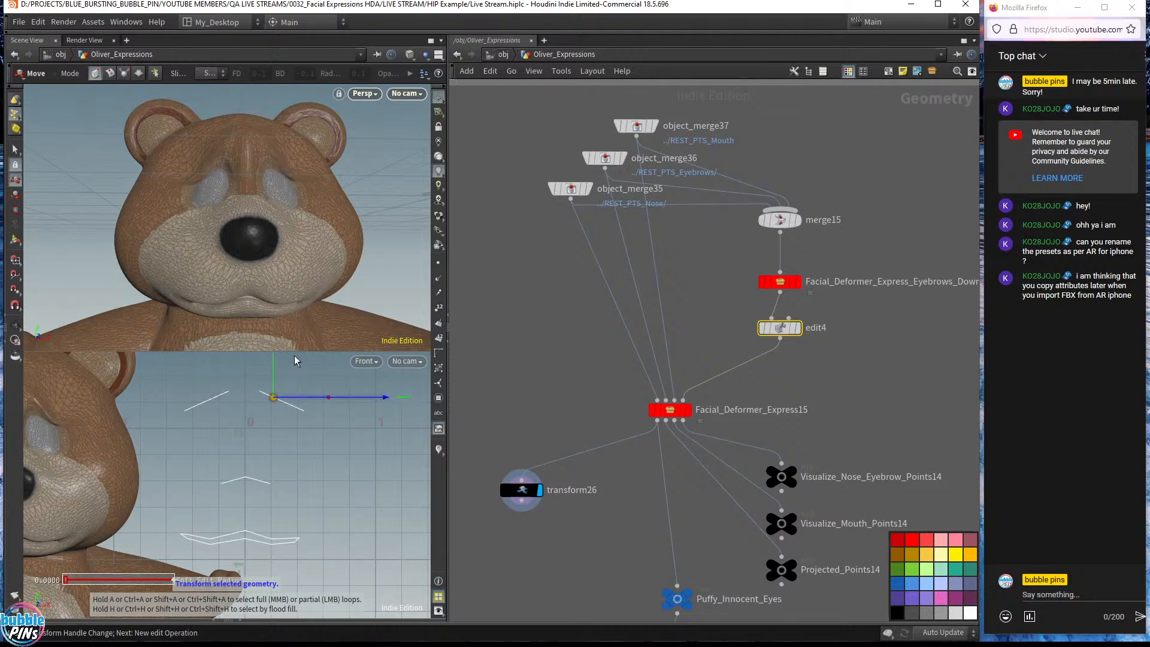
key("Escape")
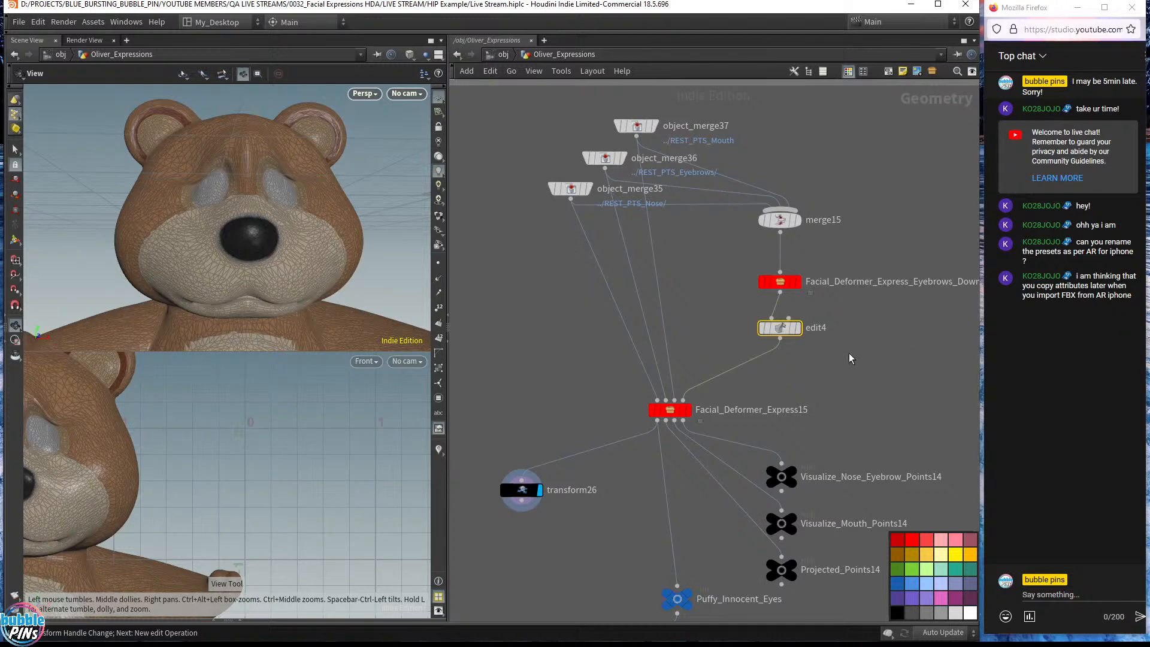
key("Delete")
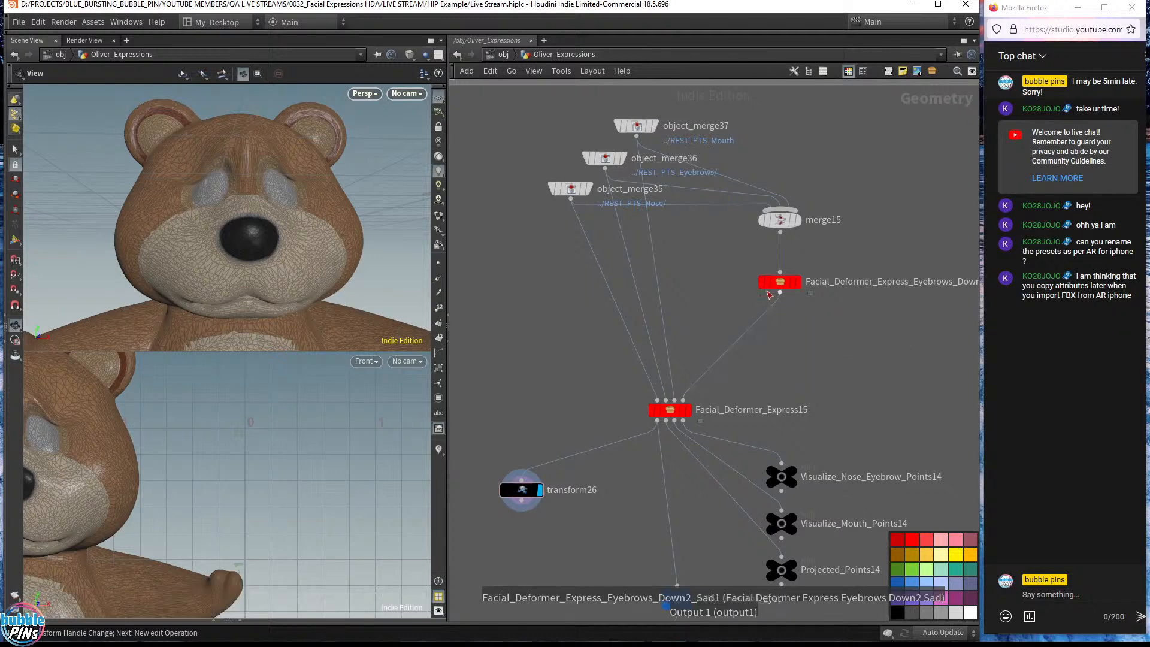
- Display the Mad_and_Upset output and examine its two chained expression deformers alongside the bear's face
scroll(775, 347, "down", 5)
middle_click_drag(800, 357, 534, 307)
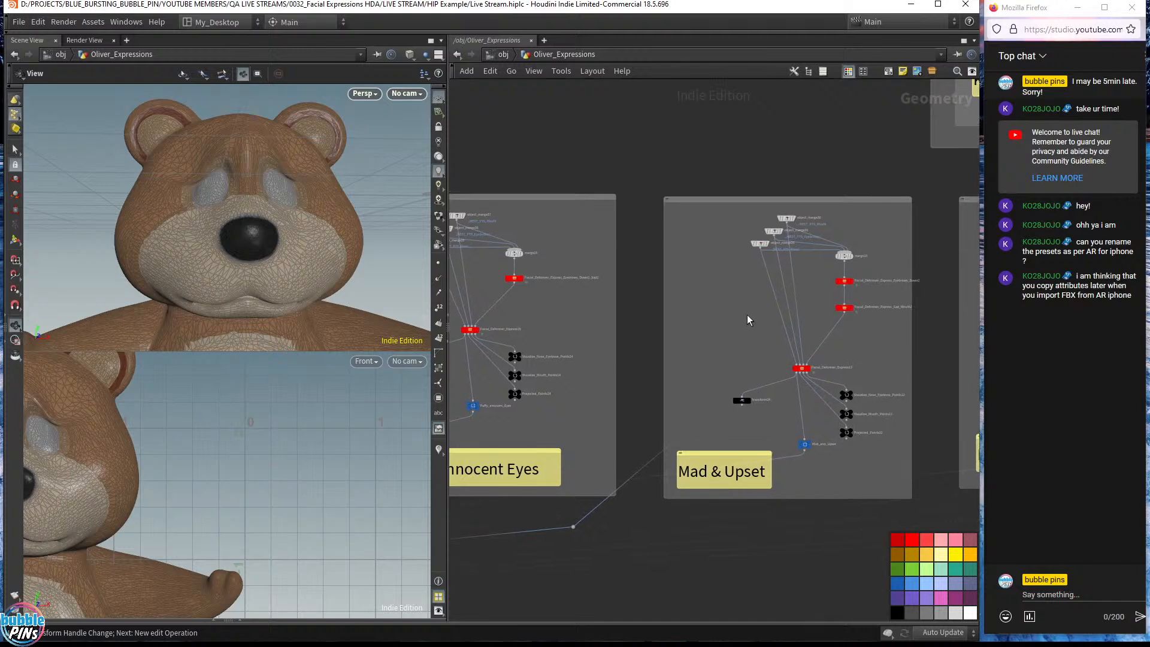
middle_click_drag(746, 314, 628, 316)
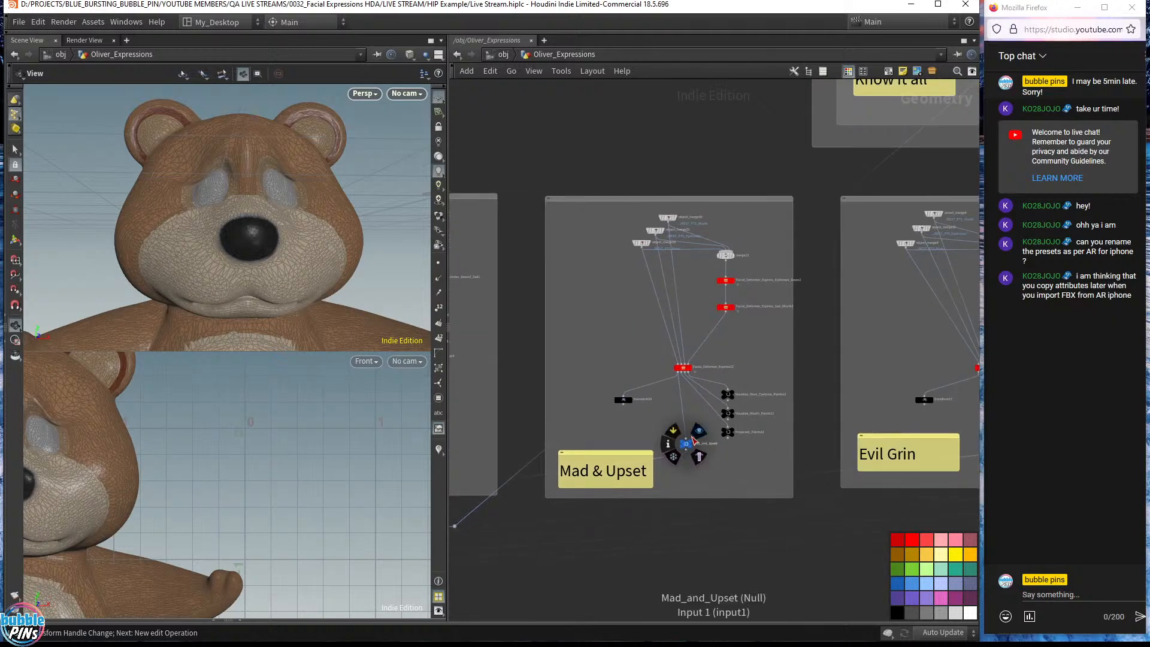
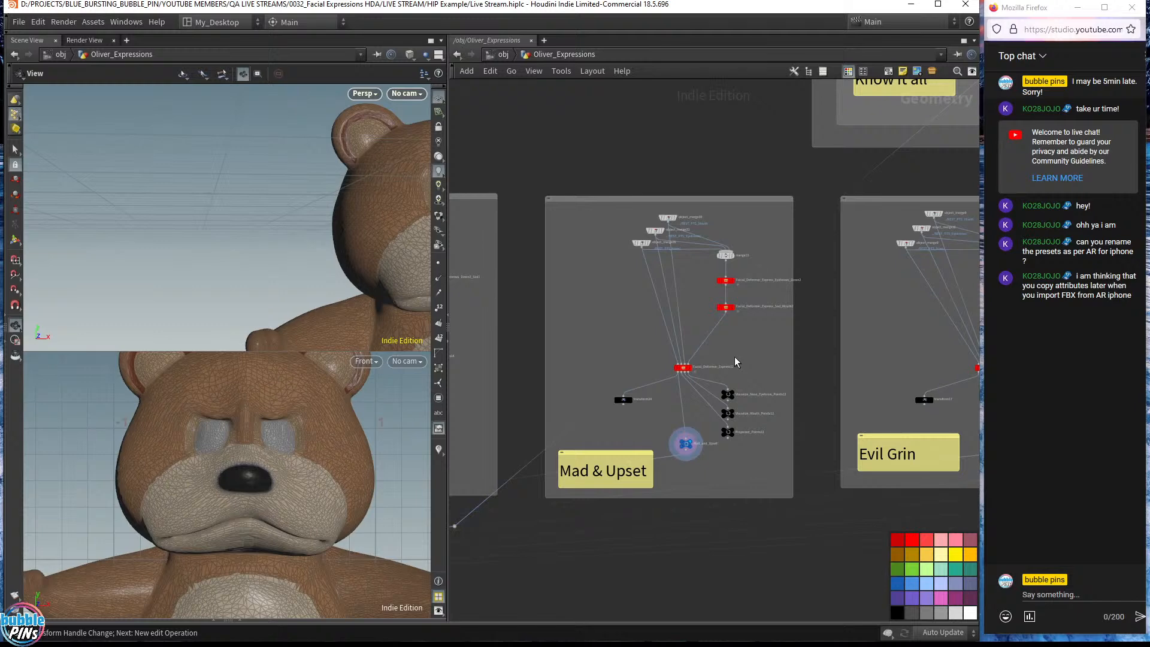
scroll(731, 358, "up", 5)
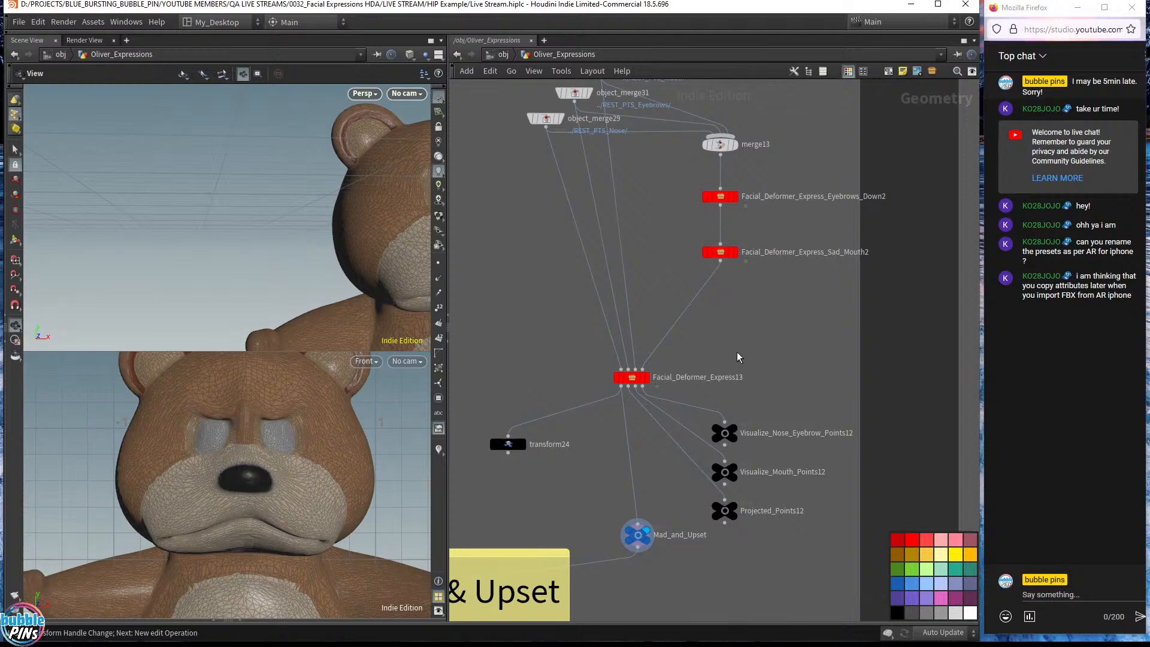
scroll(765, 358, "down", 3)
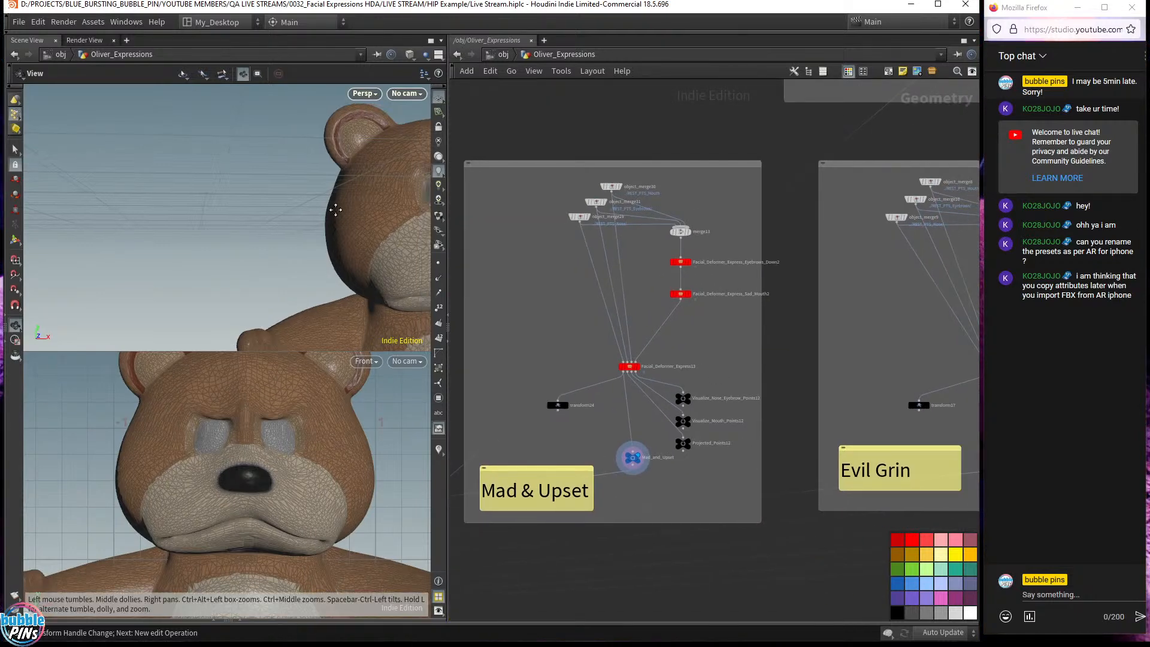
right_click_drag(335, 210, 117, 210)
- Display the Evil_Grin output and highlight Facial_Deformer_Express_Evil_Grin1 below merge6
middle_click_drag(859, 339, 421, 292)
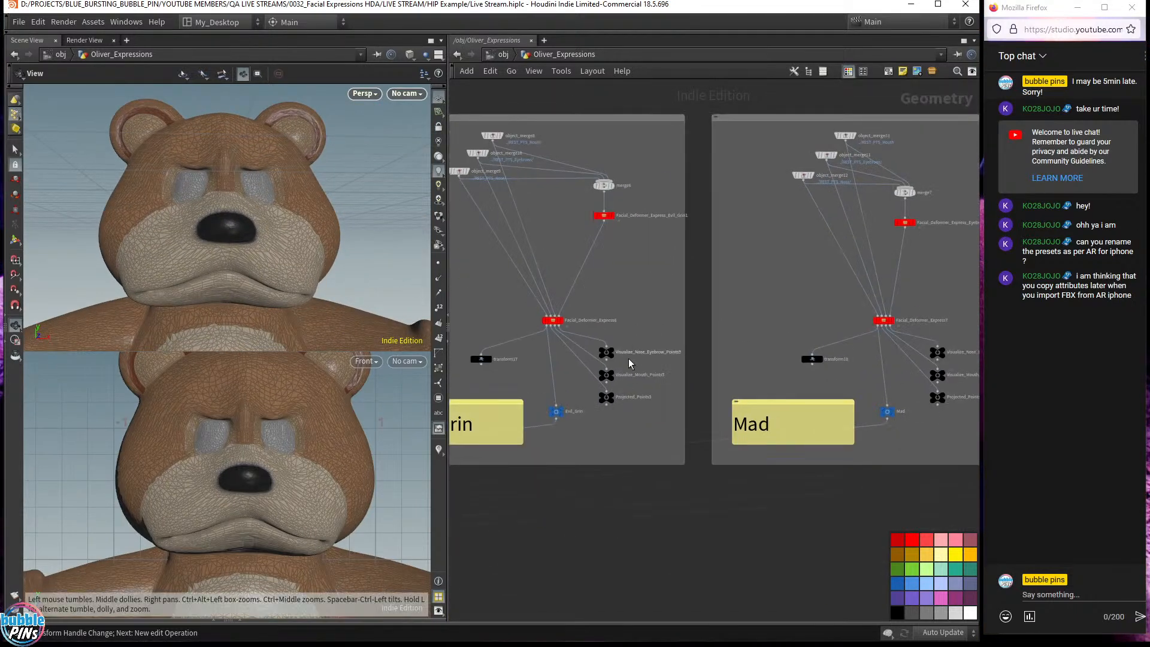
middle_click_drag(627, 358, 686, 367)
left_click(615, 420)
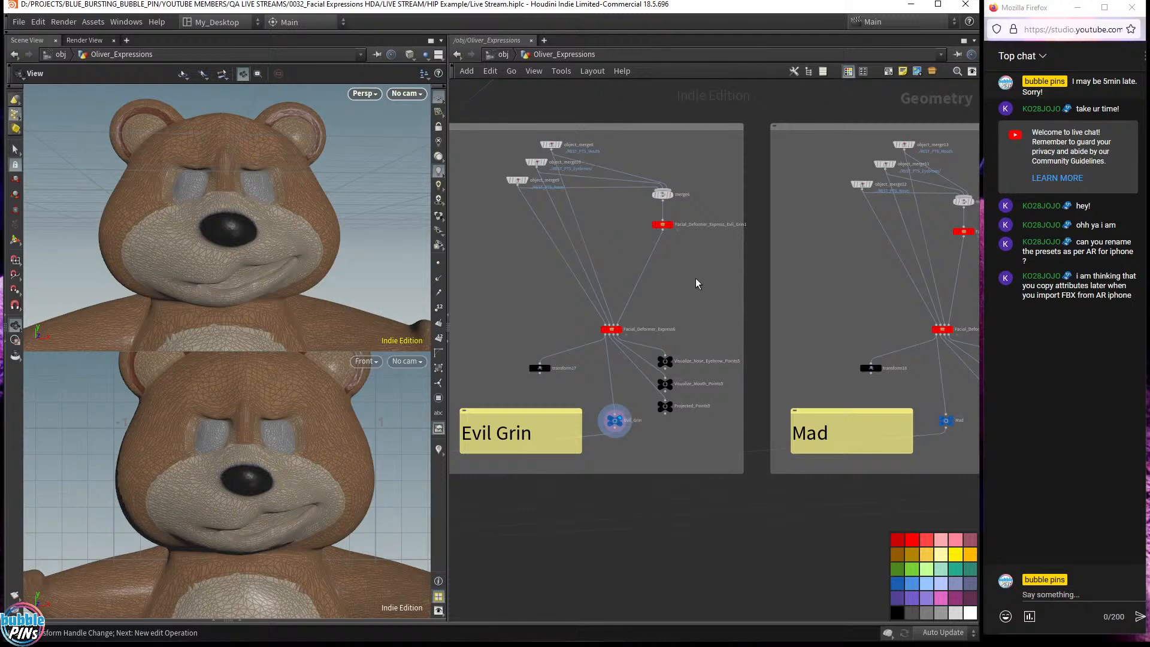
scroll(691, 258, "up", 5)
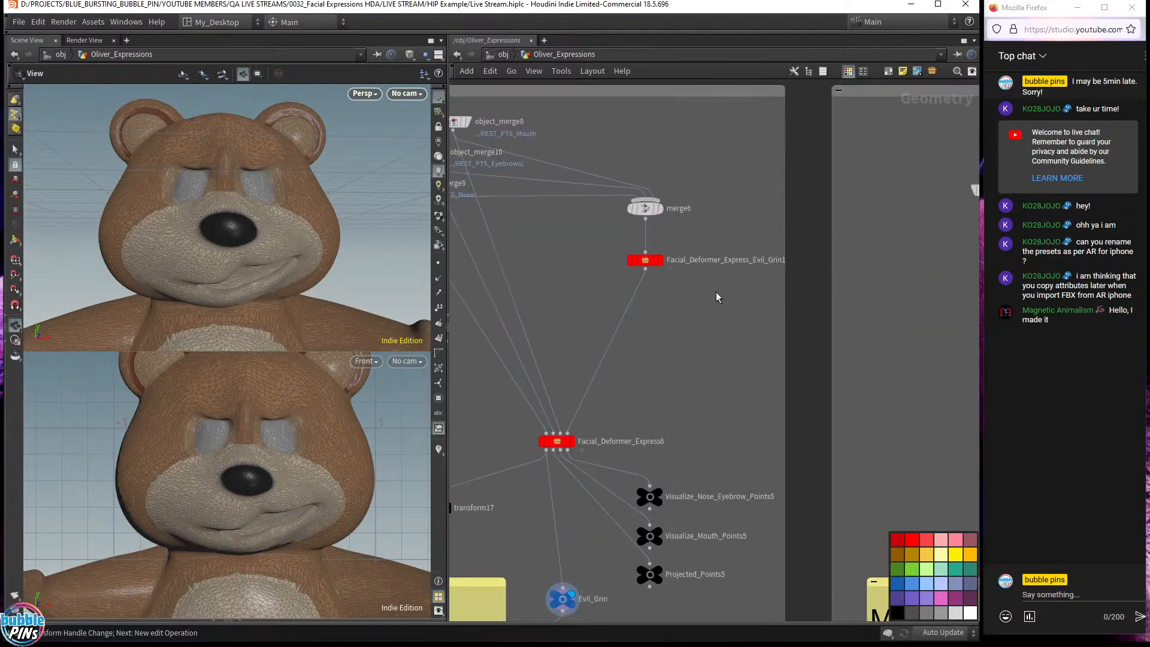
left_click_drag(716, 293, 571, 202)
left_click_drag(677, 288, 622, 246)
left_click_drag(688, 302, 607, 244)
left_click_drag(695, 302, 609, 239)
- Show the parameters of Facial_Deformer_Express_Evil_Grin1 and set lower mouth down to 1.1
key("p")
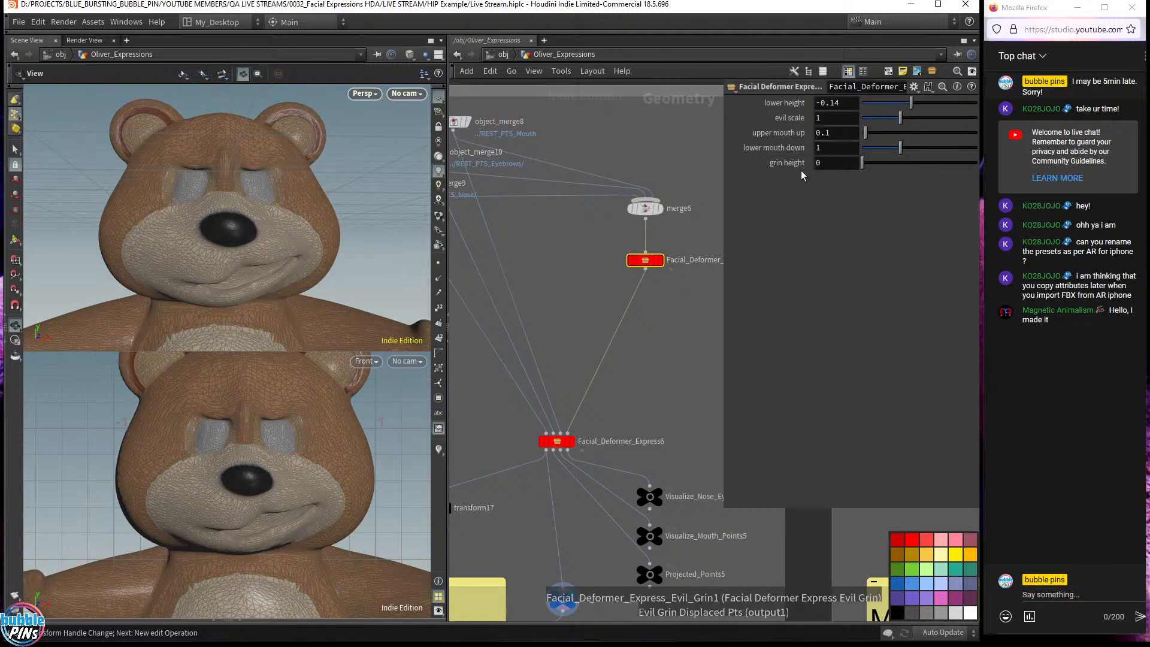
left_click(839, 149)
type(".1")
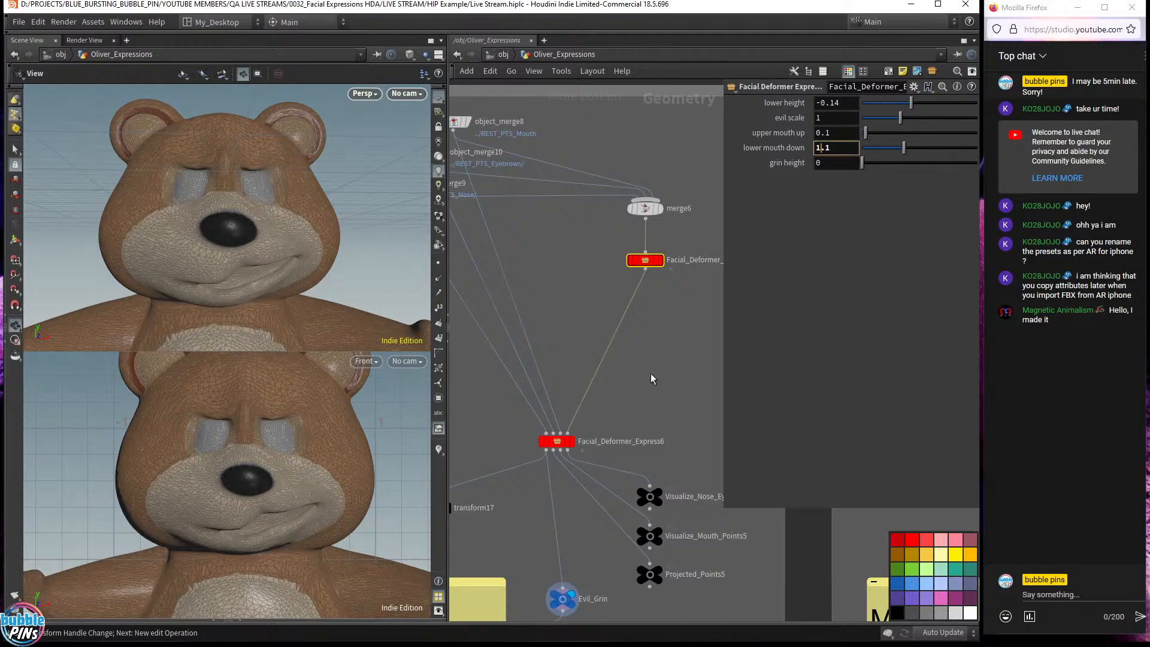
middle_click_drag(651, 373, 609, 361)
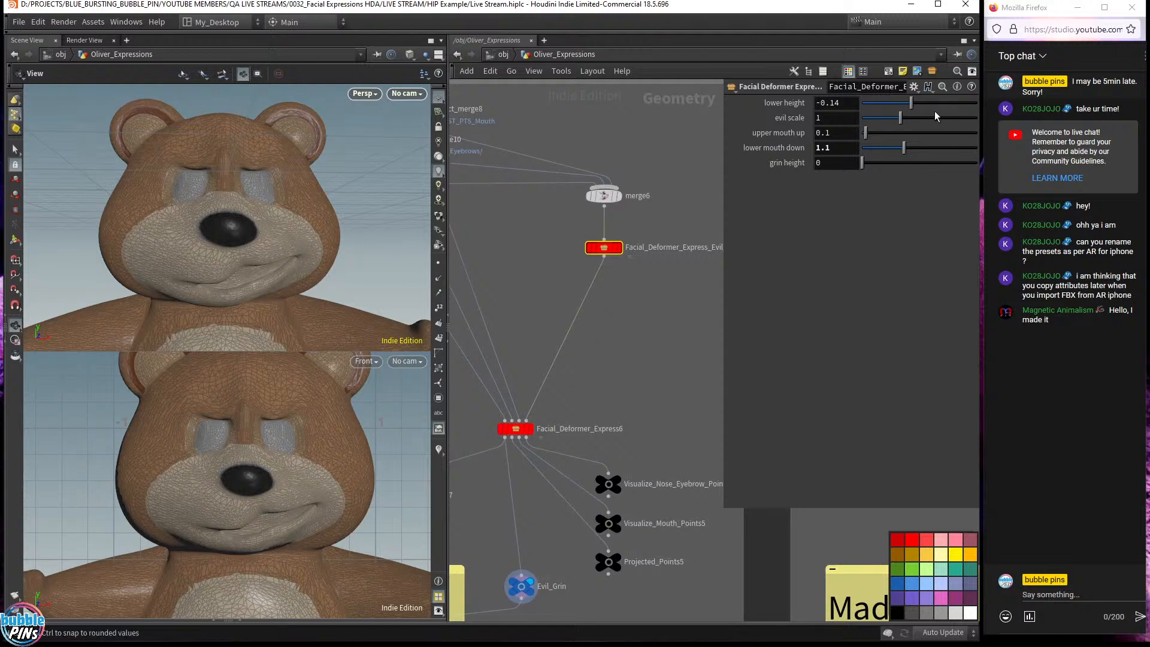
- Try evil scale values of 1.4 and 0.9 on the Evil Grin deformer, and set it back to 1
left_click(819, 117)
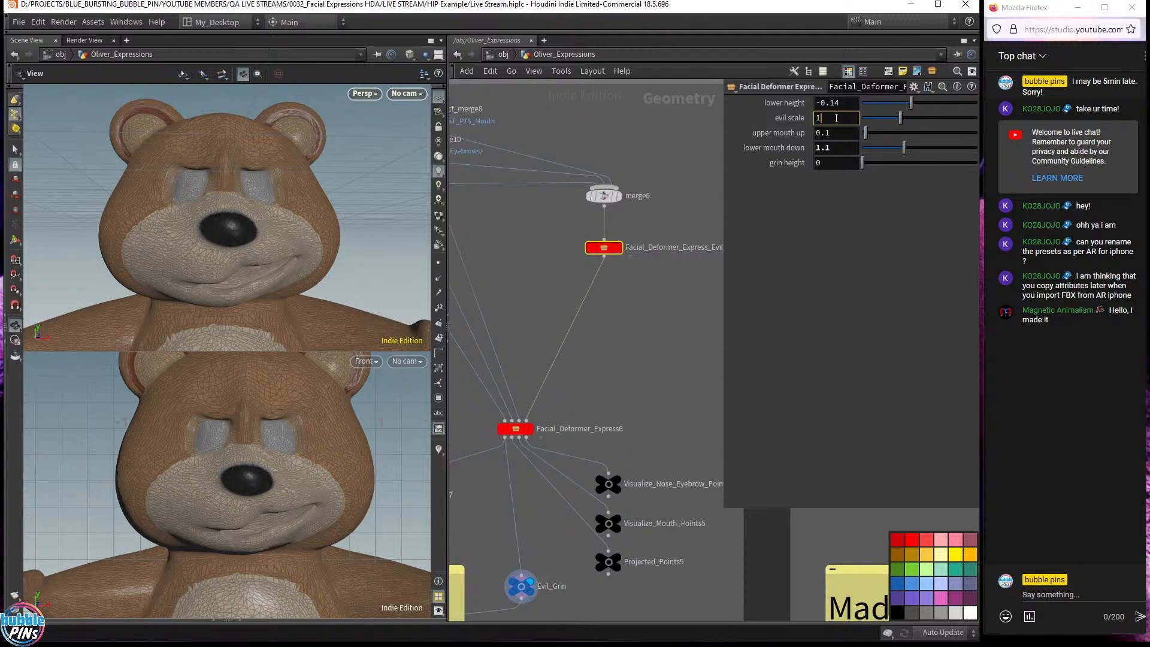
type(".3")
key("Return")
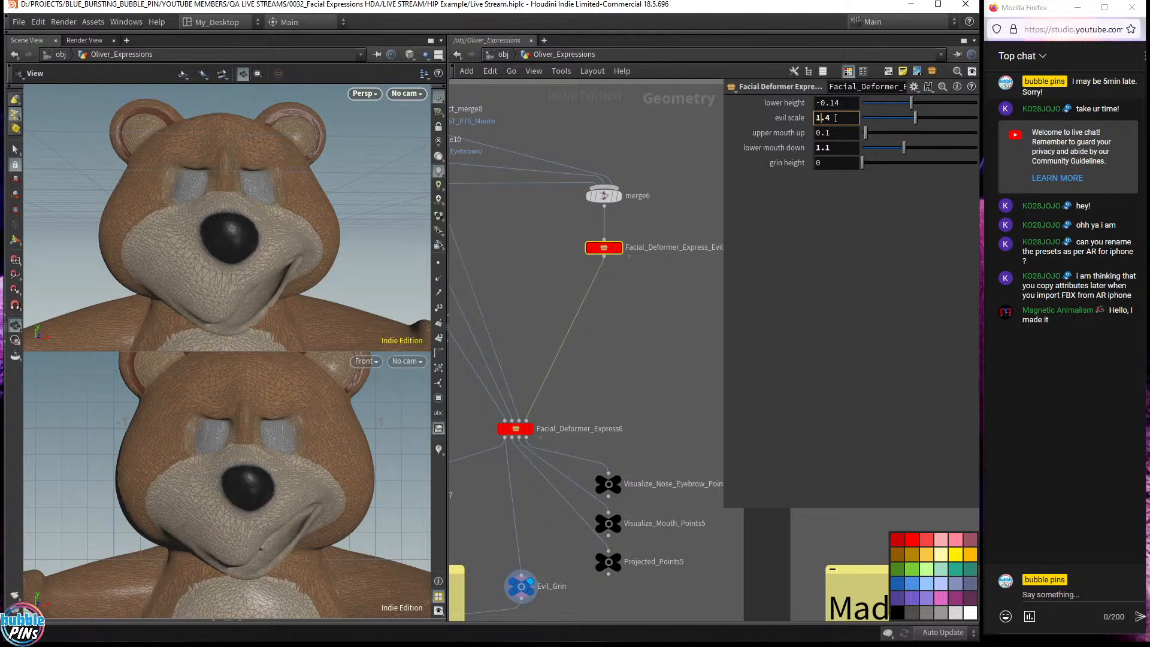
scroll(835, 118, "down", 4)
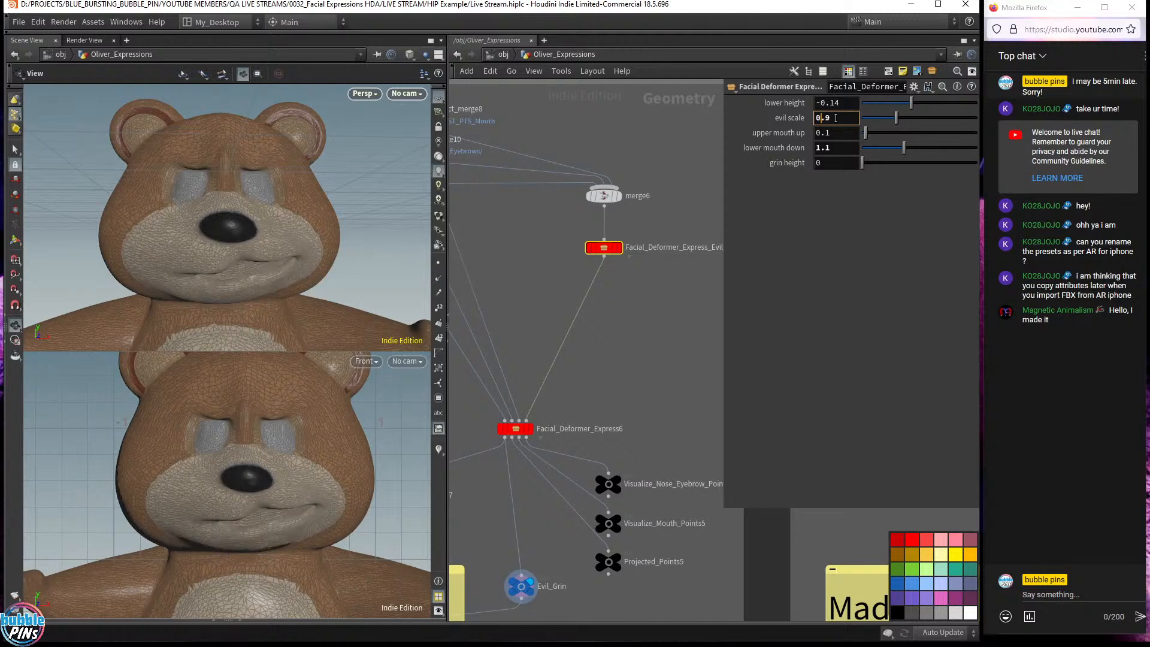
scroll(835, 118, "up", 1)
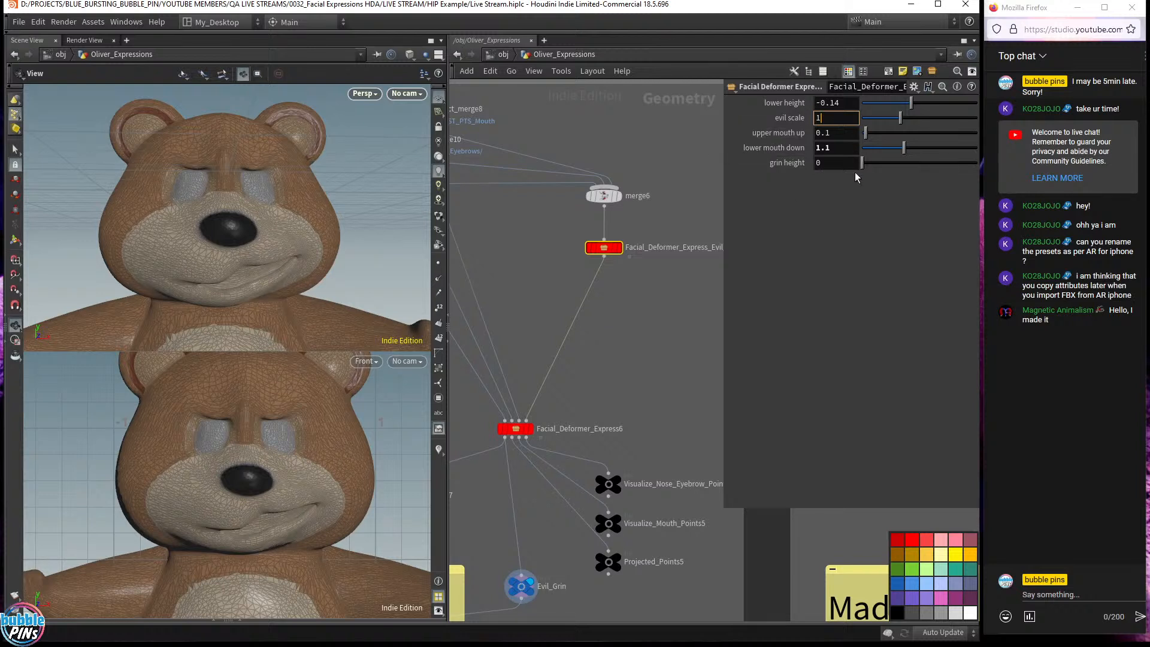
- Go up to the object level, display simplefemale1 and examine the face of the female character up close
left_click(503, 55)
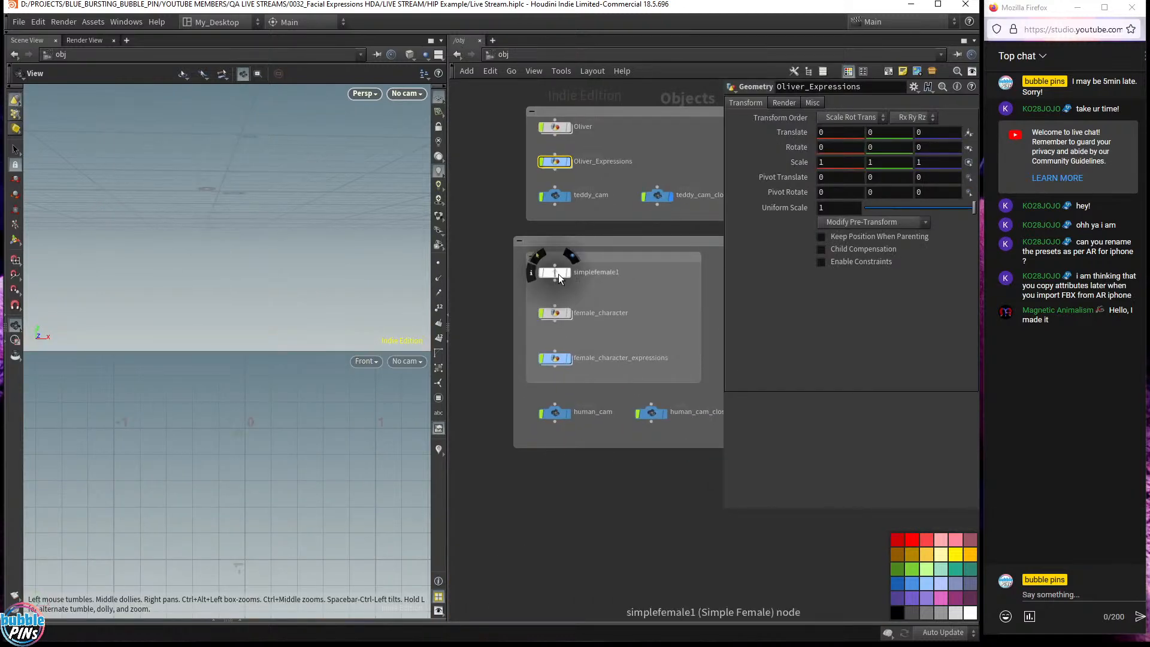
left_click(568, 273)
left_click_drag(271, 131, 250, 114)
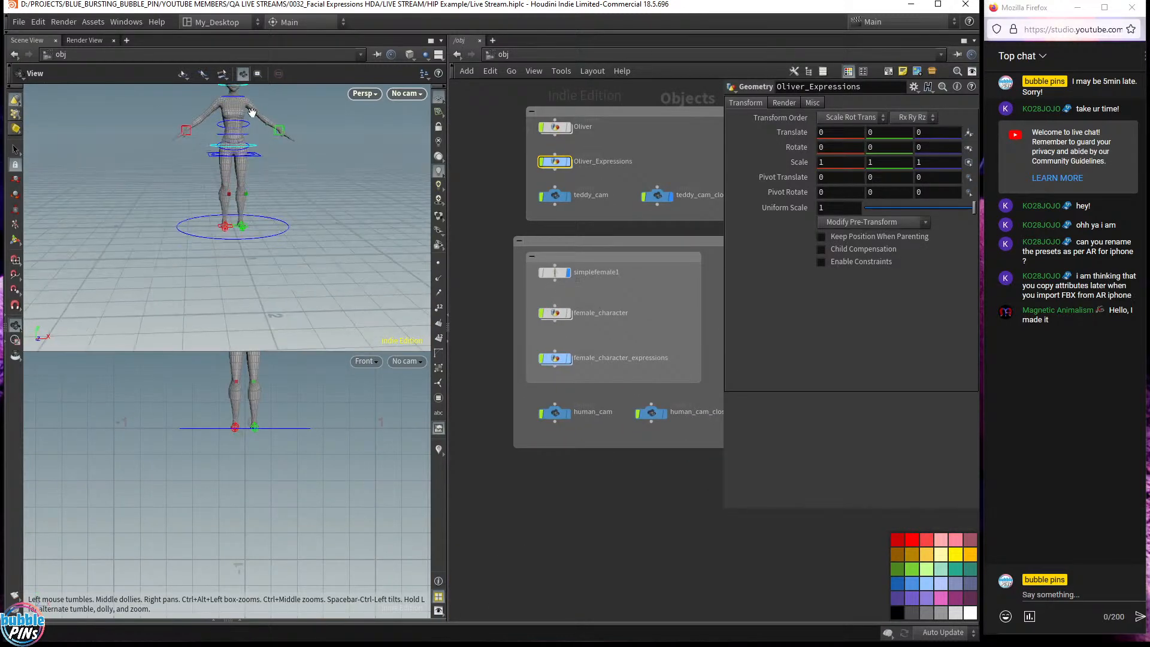
right_click_drag(250, 114, 255, 250)
middle_click_drag(263, 244, 739, 210)
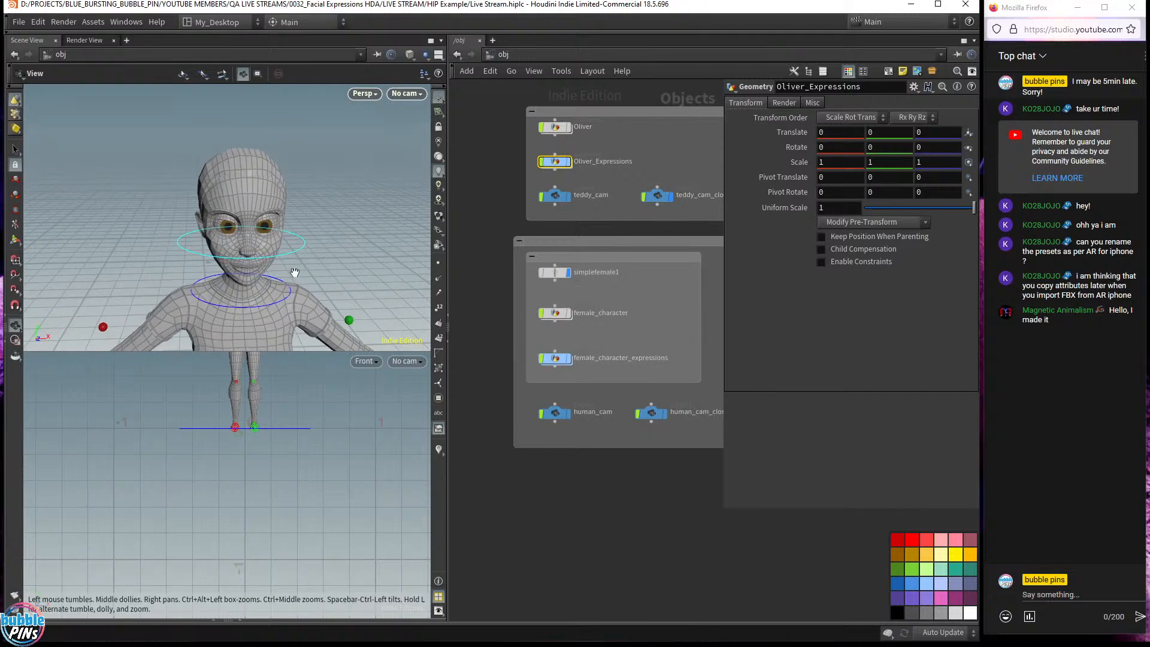
left_click_drag(294, 273, 331, 241)
middle_click_drag(330, 241, 357, 274)
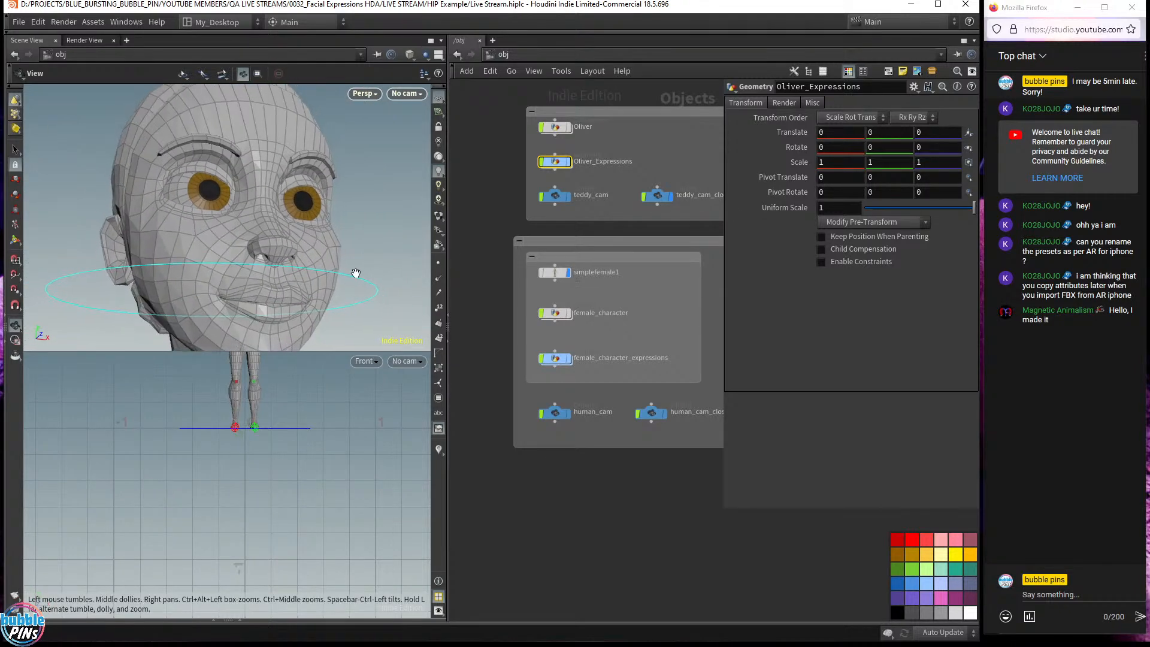
right_click_drag(357, 273, 356, 251)
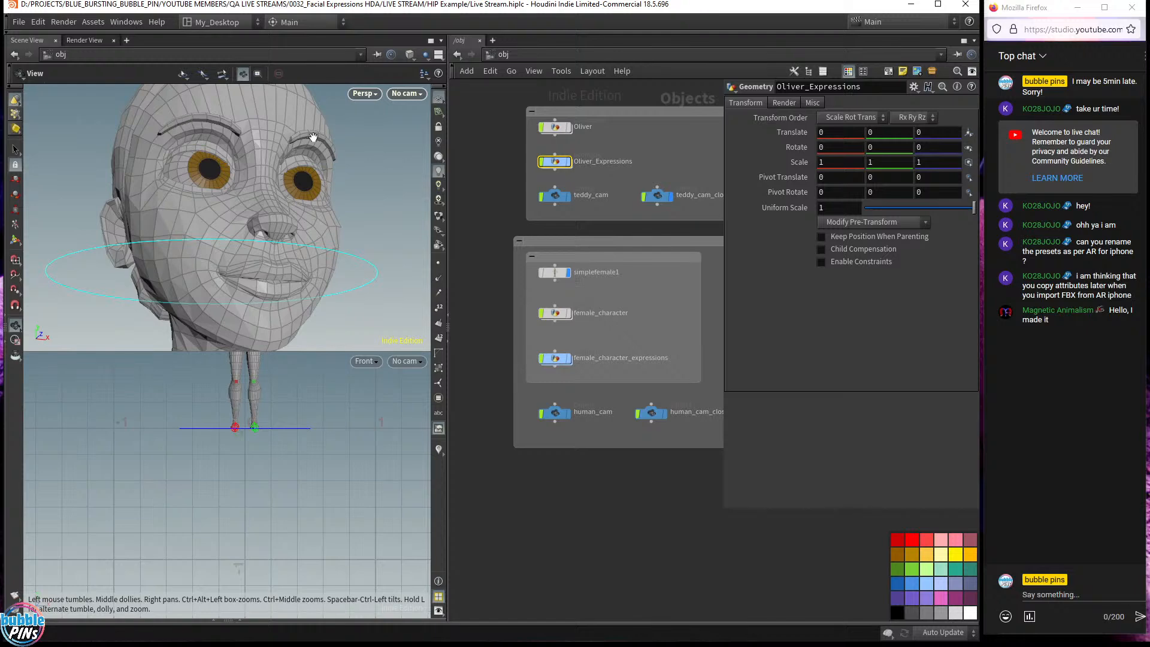
- Reopen the Oliver_Expressions network and frame the whole bear in the perspective view
double_click(552, 161)
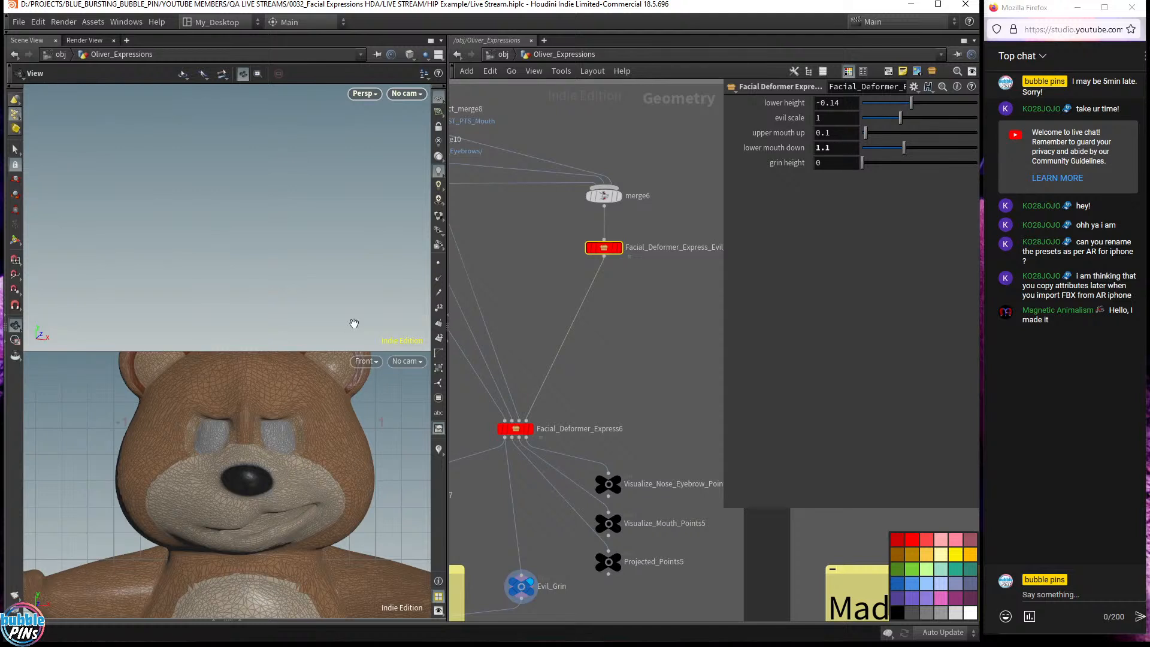
key("f")
left_click_drag(324, 174, 290, 206)
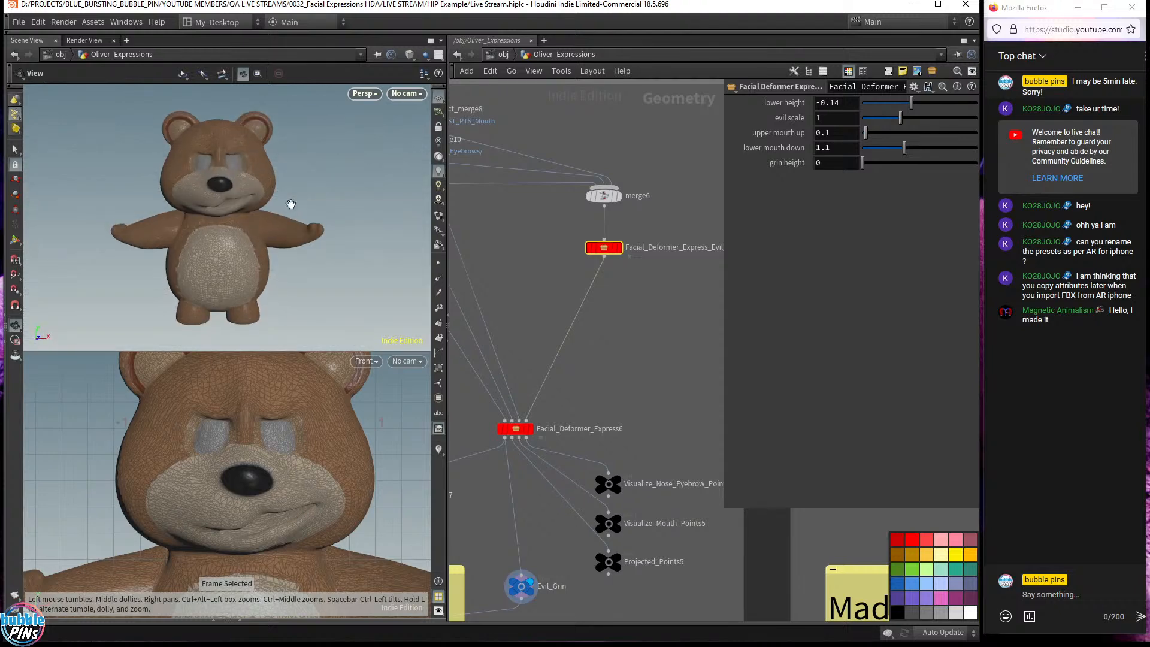
- Try an evil scale of 0.7 on the Evil Grin deformer with the bear's face seen up close
middle_click_drag(290, 205, 378, 178)
right_click_drag(297, 226, 366, 273)
left_click_drag(366, 273, 323, 234)
left_click(851, 119)
scroll(851, 119, "down", 2)
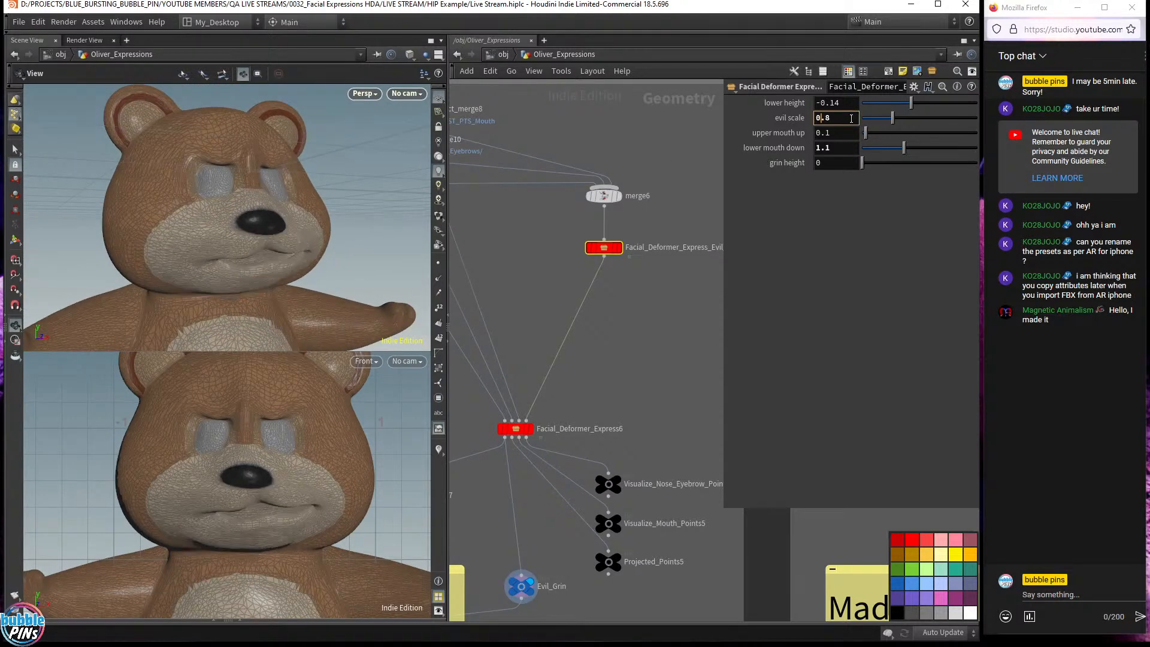
scroll(851, 119, "down", 1)
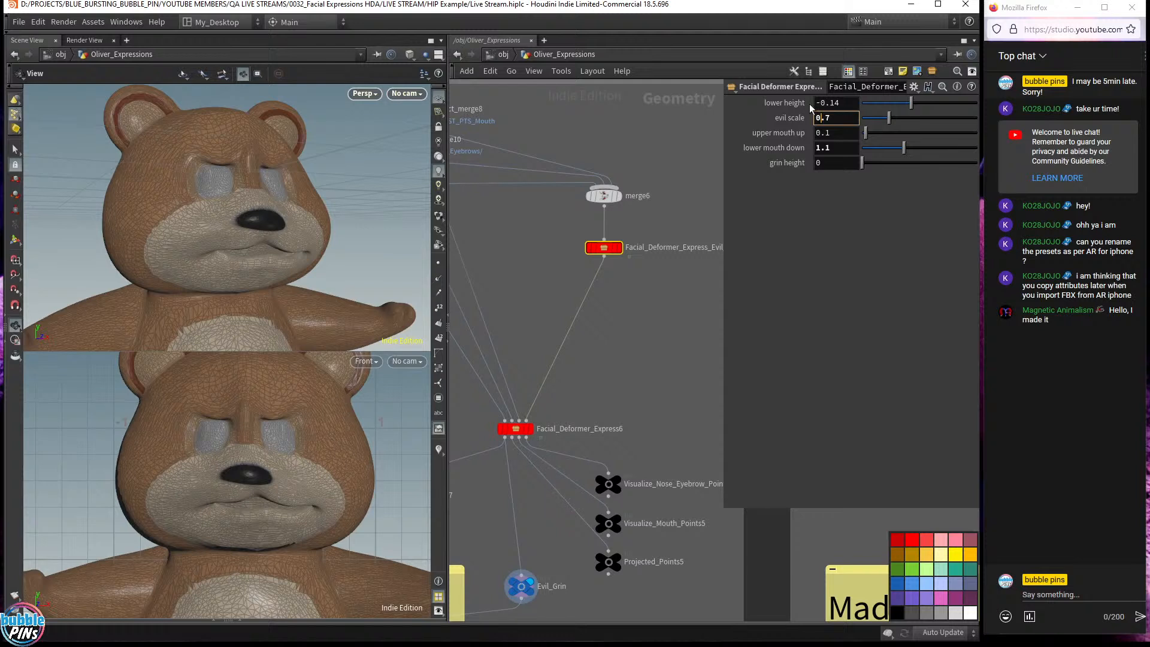
- Try lower height values of -0.04 and 0.06 on the Evil Grin deformer, and return it to -0.14
left_click(845, 104)
scroll(844, 104, "up", 1)
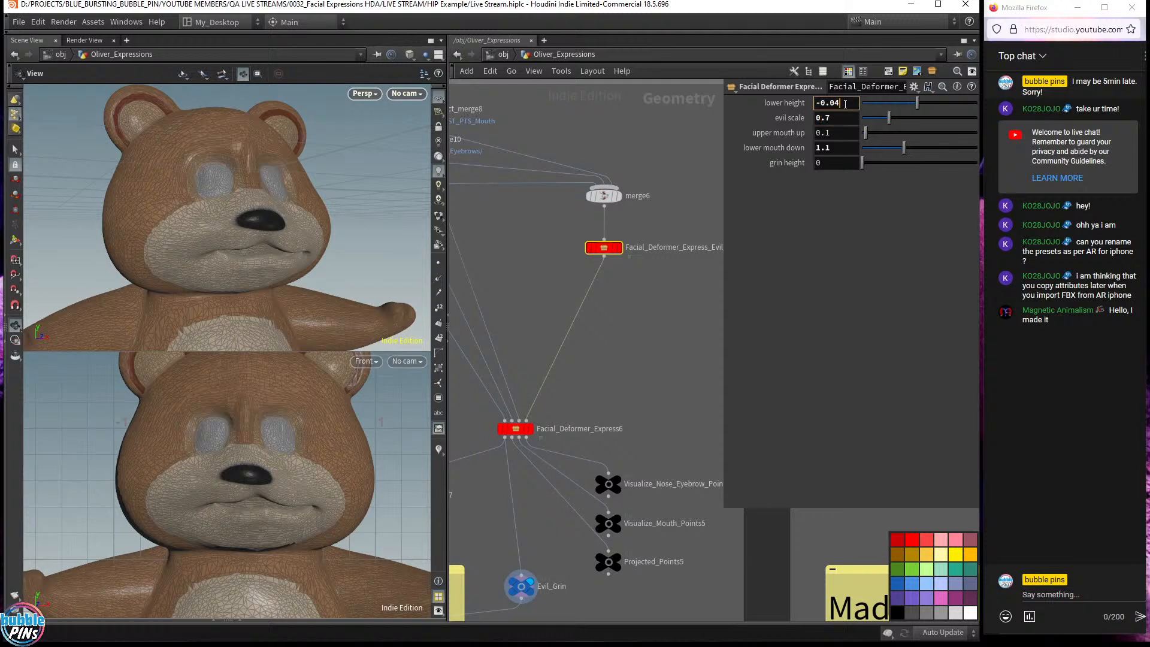
scroll(844, 103, "down", 2)
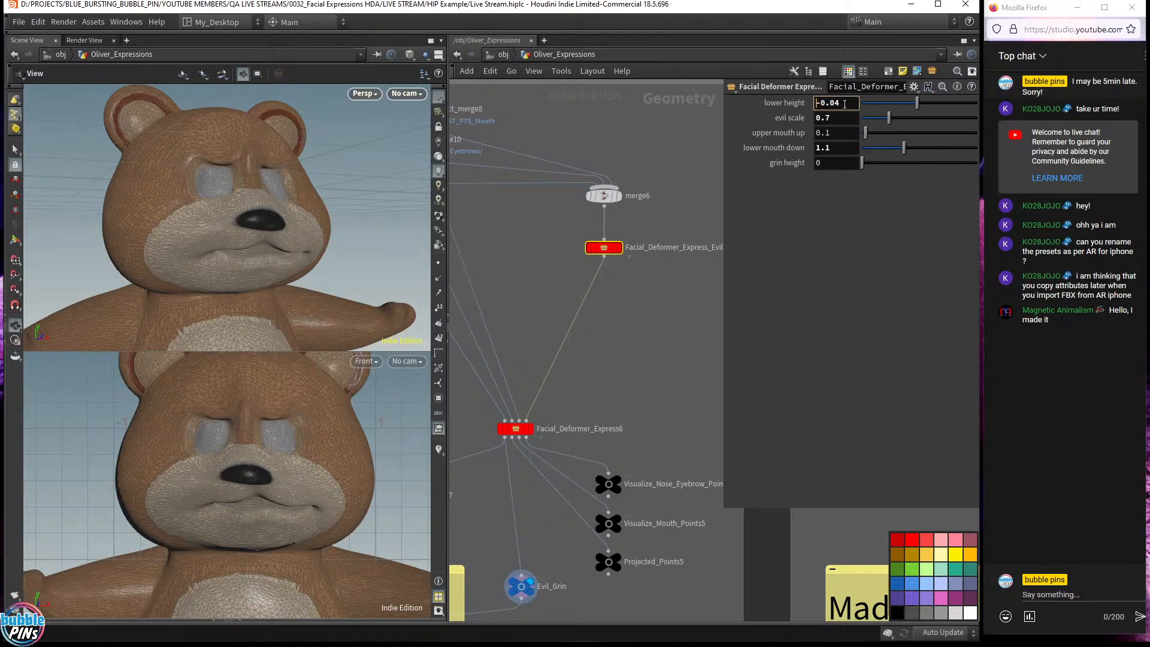
scroll(844, 104, "up", 2)
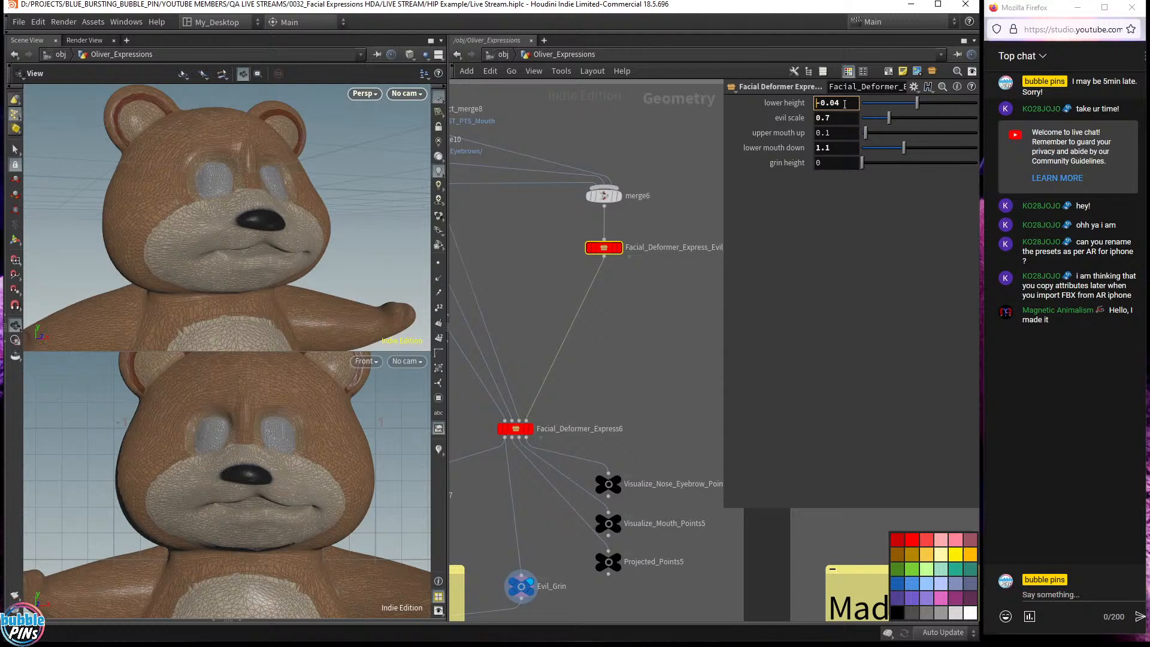
scroll(845, 103, "down", 1)
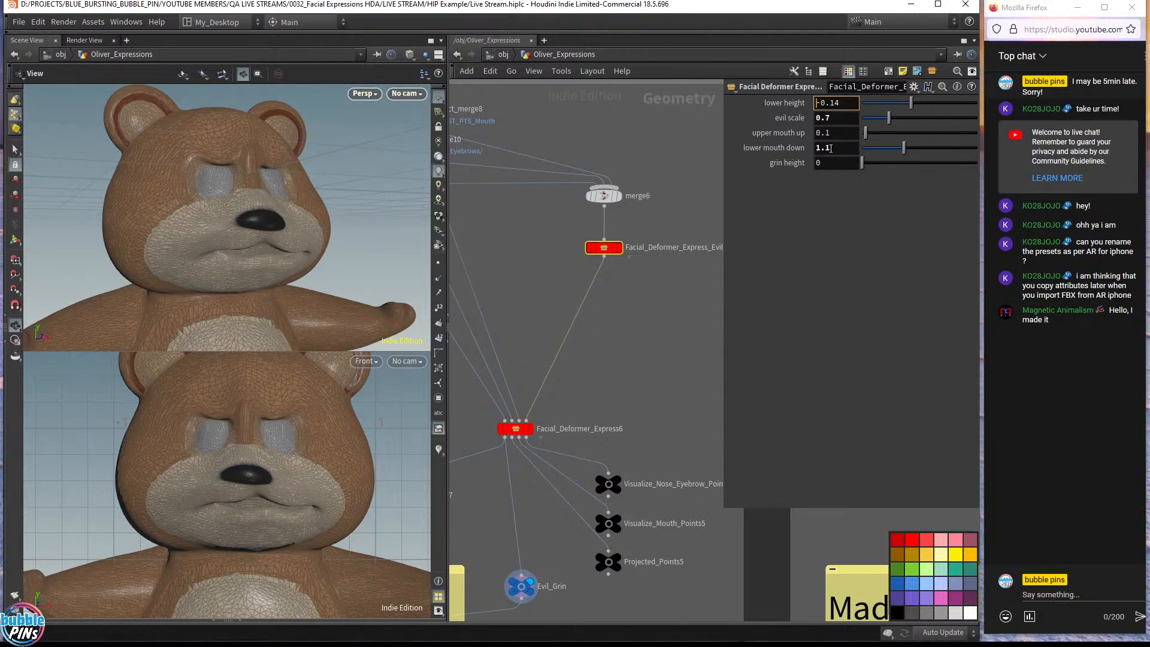
- Try a grin height of -0.07 and an extreme lower mouth down of -27.8 on the Evil Grin deformer
middle_click_drag(840, 163, 800, 183)
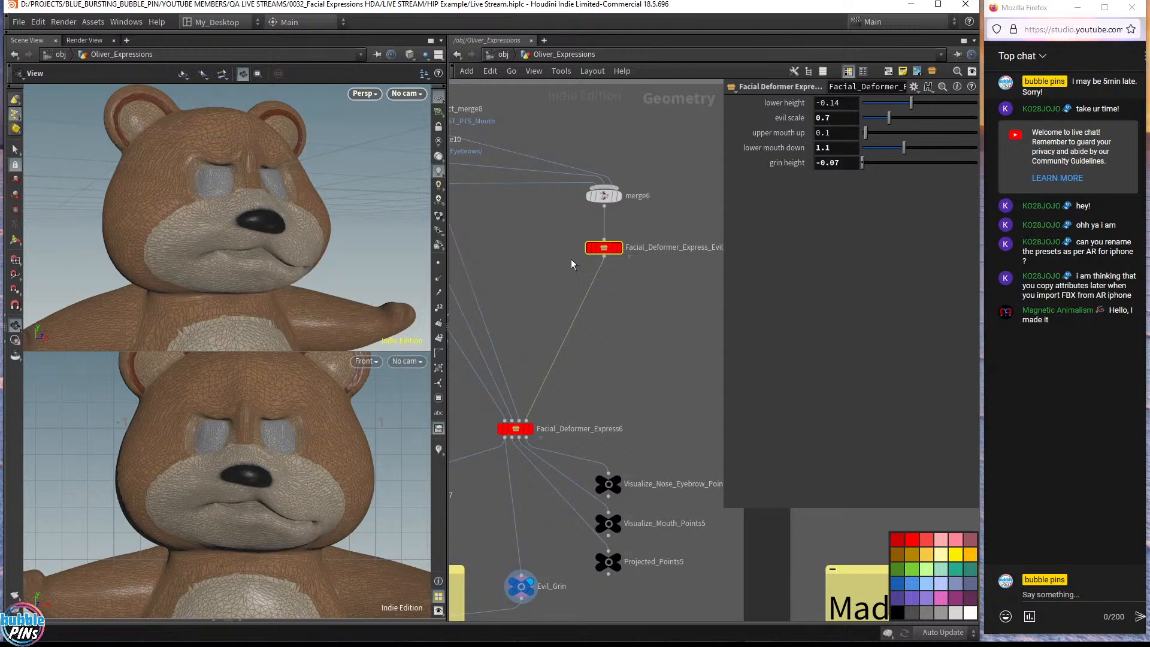
left_click(840, 151)
scroll(841, 150, "down", 2)
scroll(841, 150, "down", 7)
middle_click_drag(840, 150, 662, 131)
left_click_drag(235, 216, 307, 232)
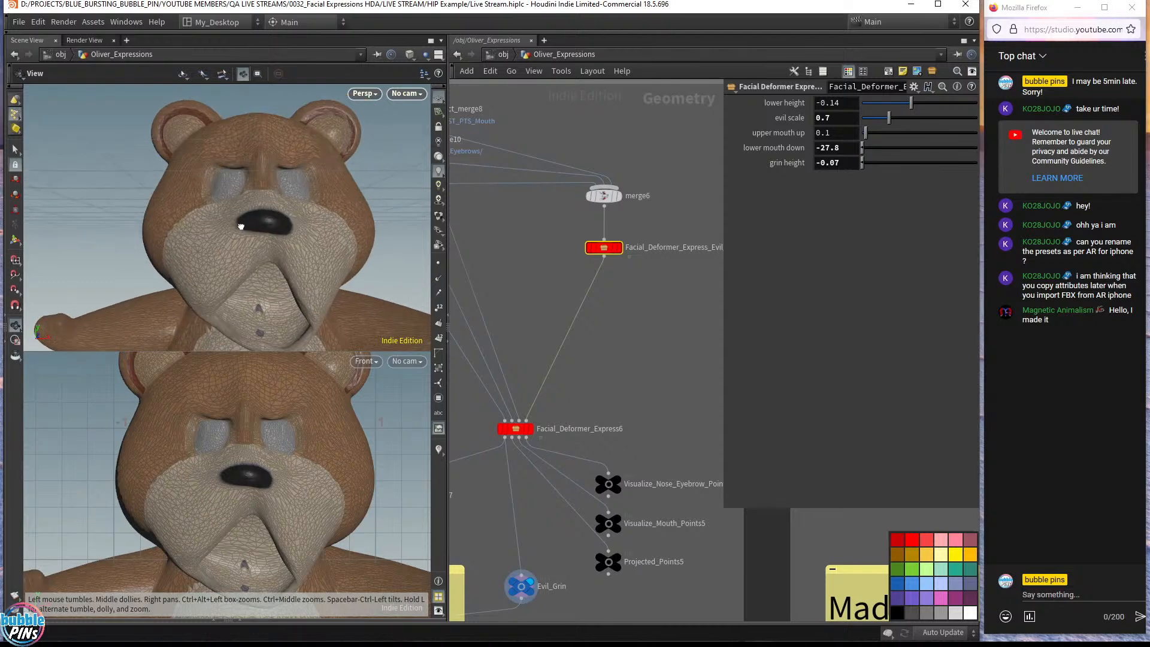
- Undo the latest grin height, lower mouth down, lower height and evil scale changes on the Evil Grin deformer
left_click(653, 305)
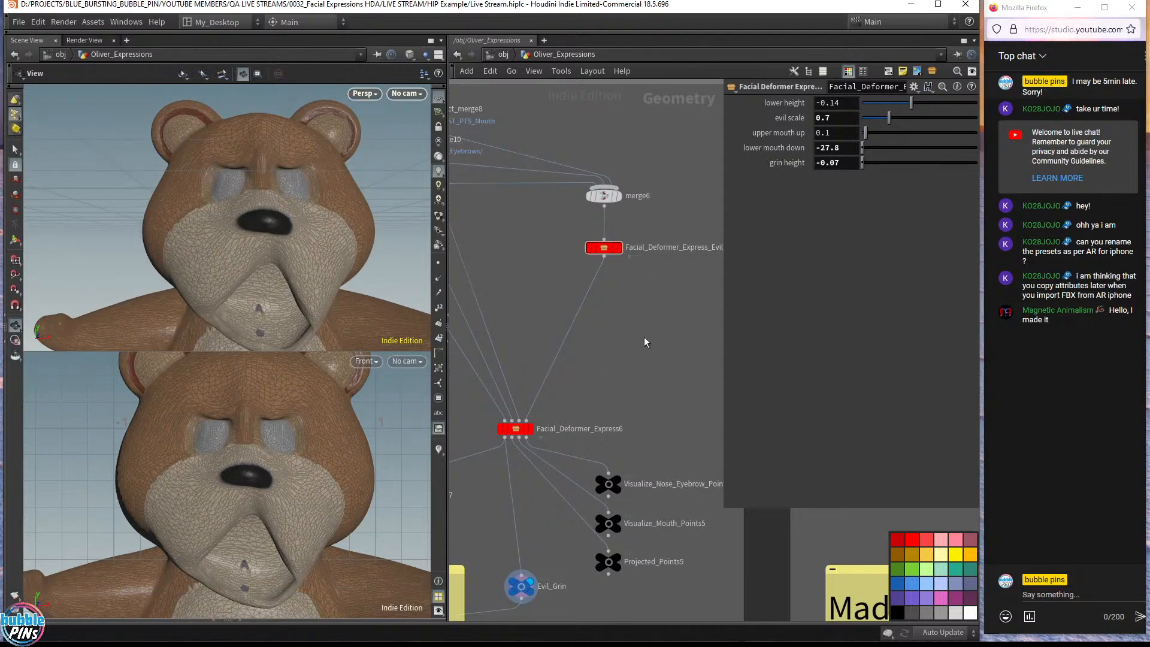
key("ctrl+z")
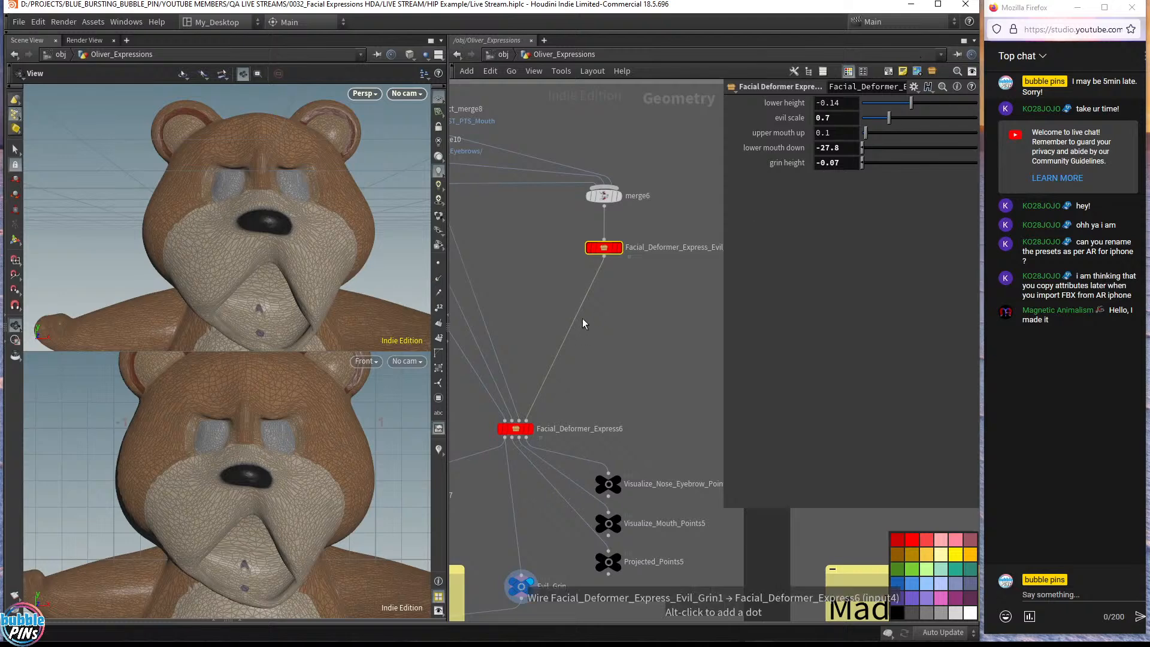
key("ctrl+z")
key("ctrl+z")
key("ctrl+z")
key("ctrl+z")
key("ctrl+z")
key("ctrl+z")
key("ctrl+z")
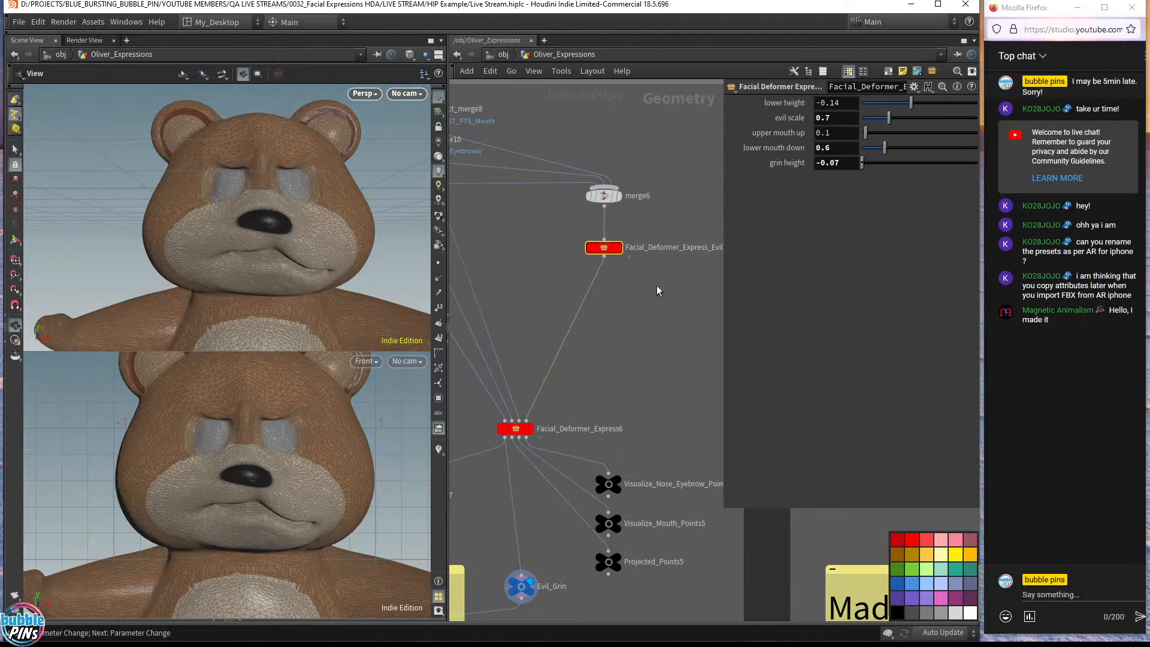
key("ctrl+z")
key("ctrl+z")
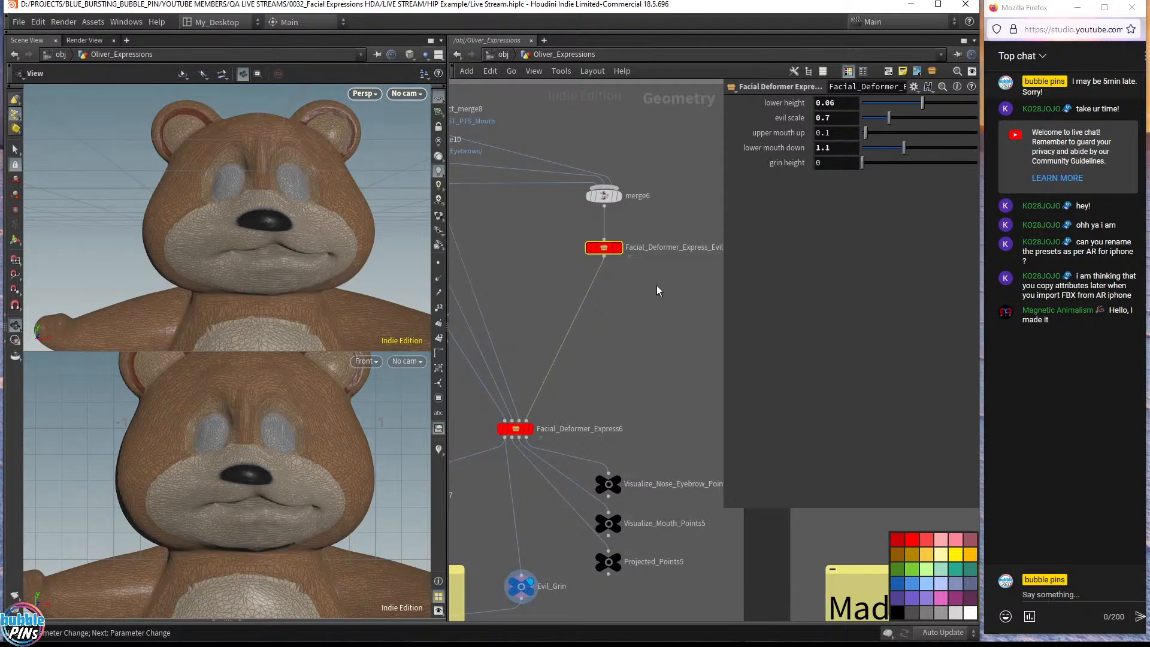
key("ctrl+z")
key("ctrl+z")
key("ctrl+z")
key("ctrl+z")
key("ctrl+z")
key("ctrl+z")
key("ctrl+z")
key("ctrl+z")
key("ctrl+z")
key("ctrl+z")
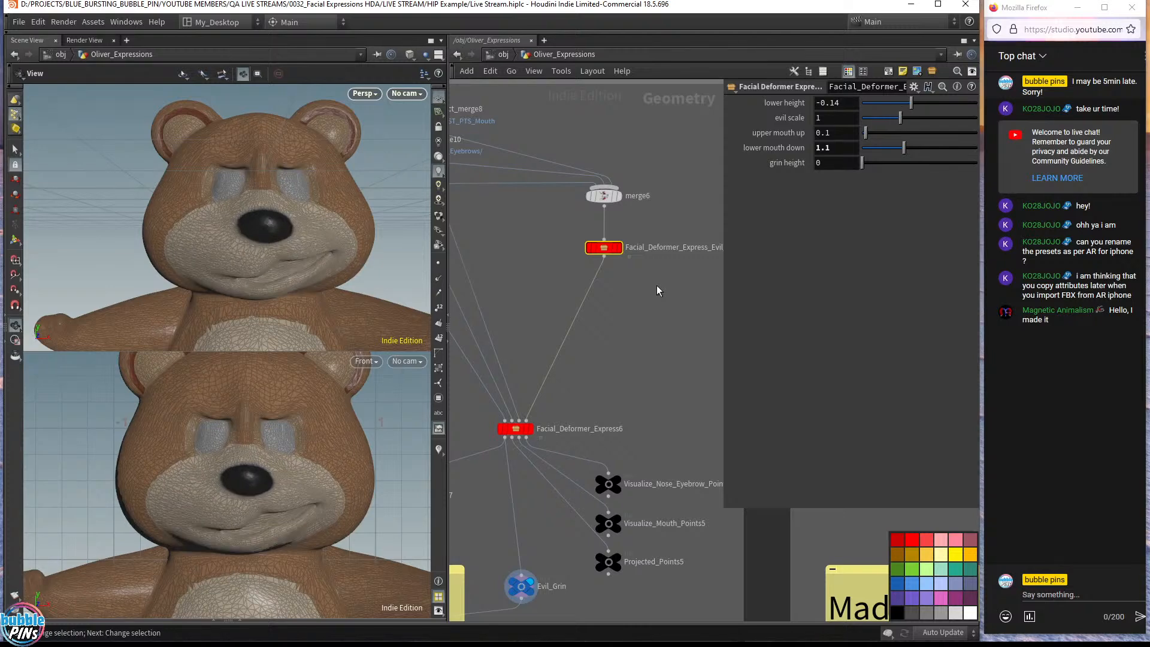
- Display the output of the Mad expression network on the bear
scroll(634, 278, "down", 5)
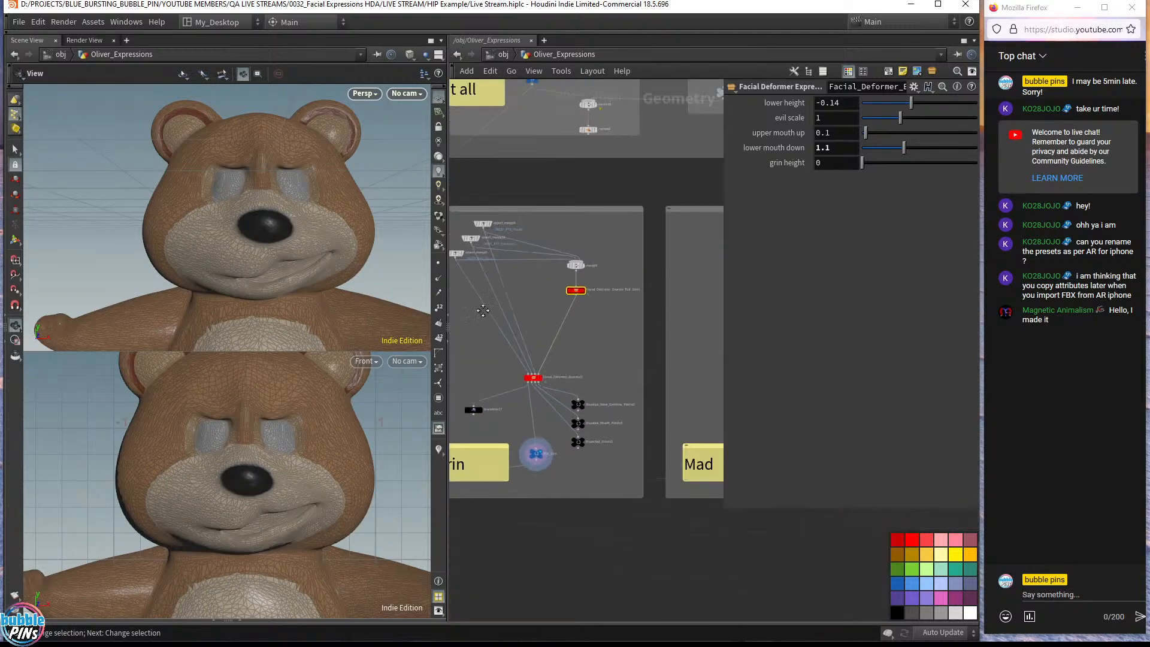
middle_click_drag(610, 296, 532, 279)
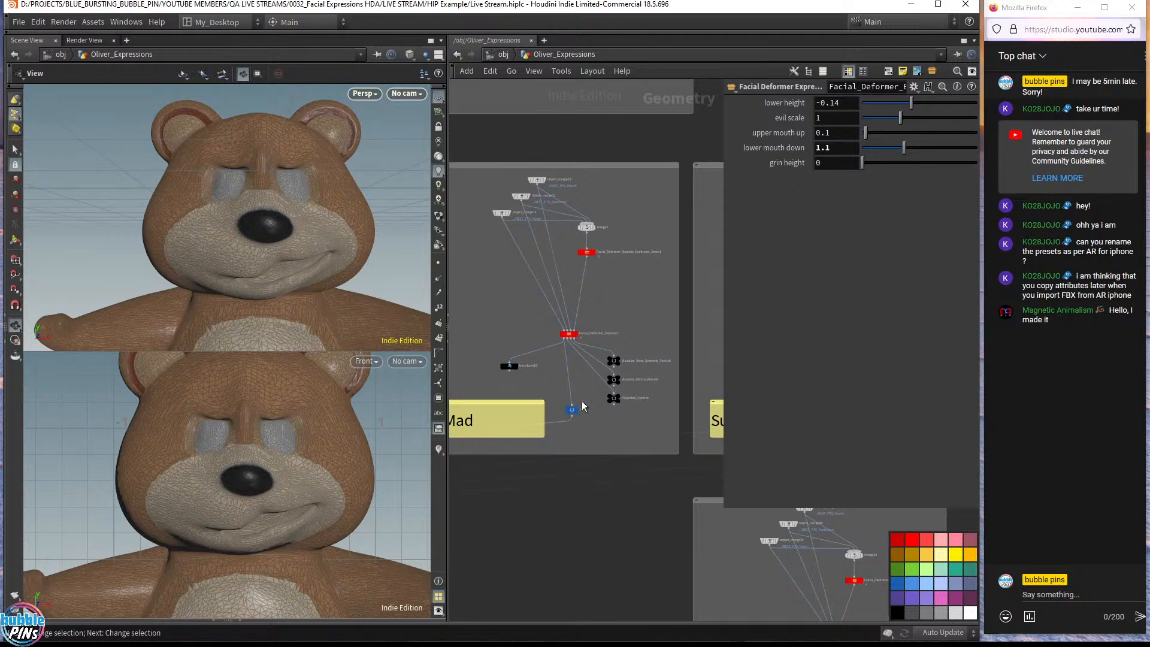
mouse_move(576, 408)
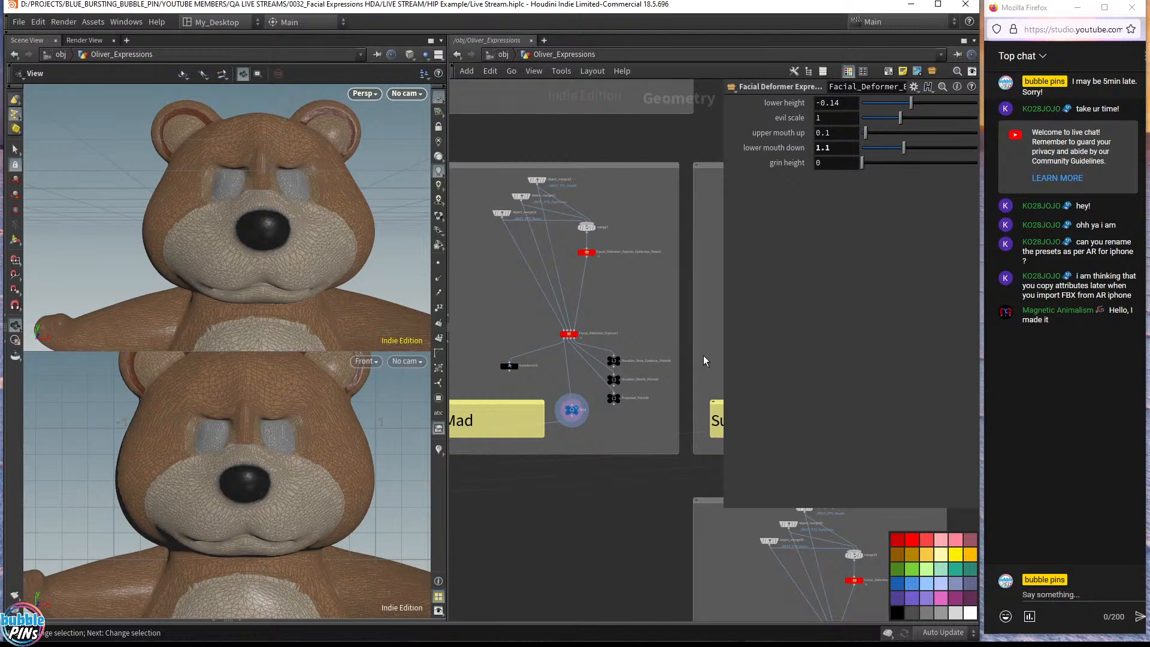
- Hide the node parameters, bring the row of expression networks into view and widen the 3D views
scroll(668, 444, "down", 3)
middle_click_drag(696, 394, 405, 332)
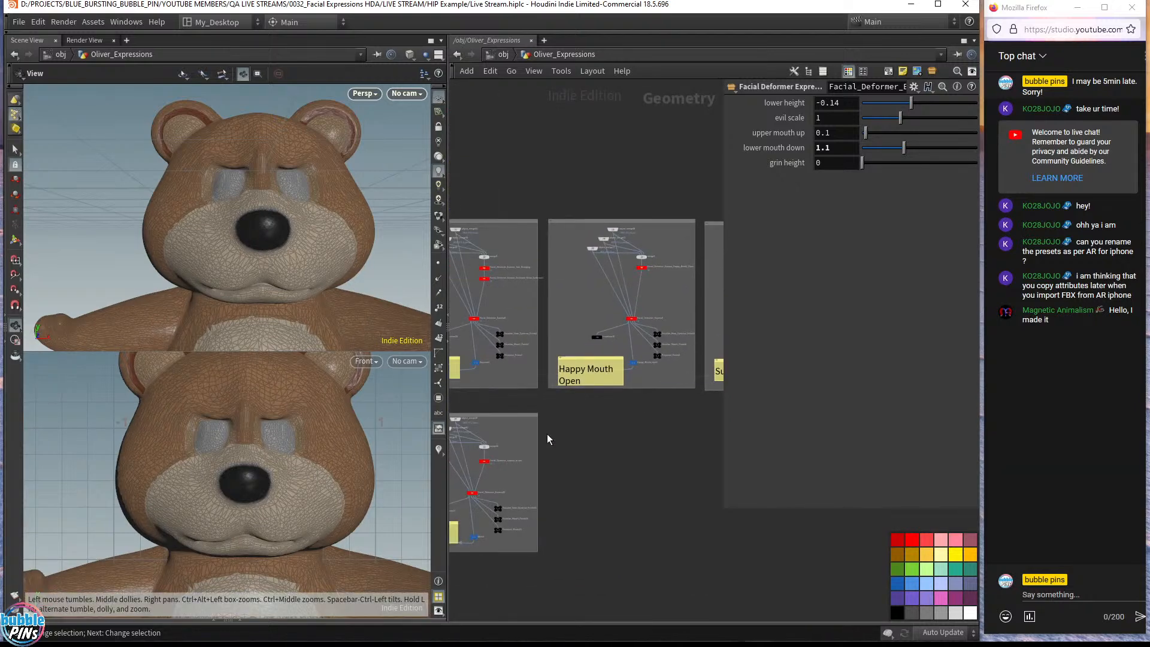
key("p")
scroll(581, 456, "down", 3)
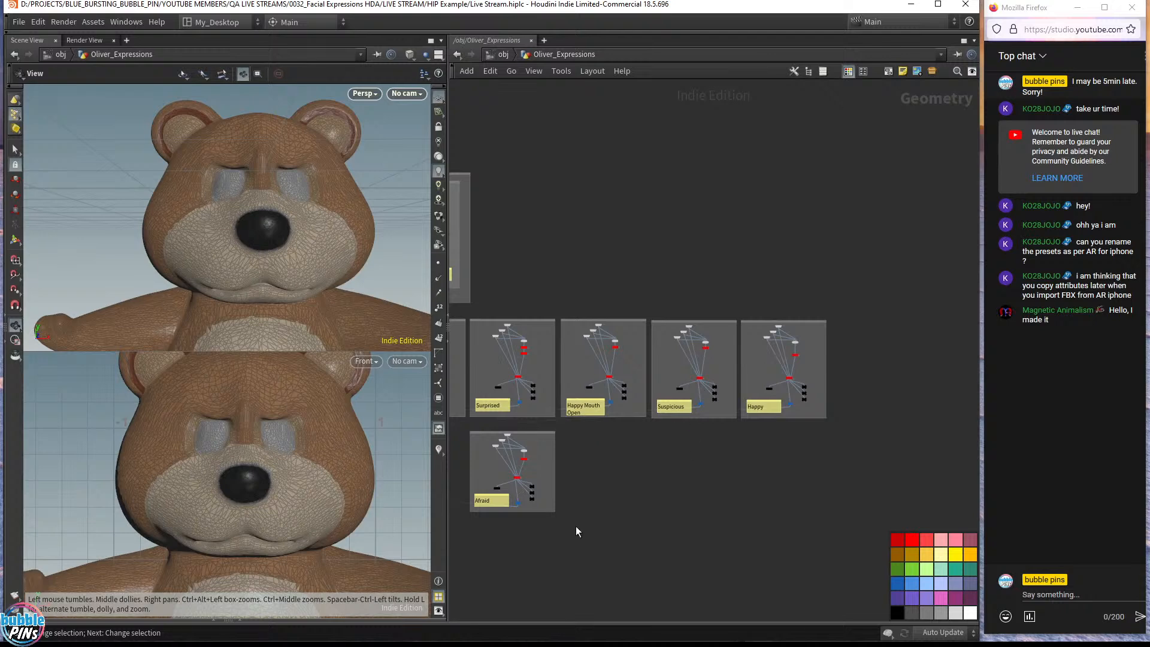
scroll(586, 473, "down", 3)
middle_click_drag(577, 369, 866, 195)
left_click_drag(448, 446, 497, 459)
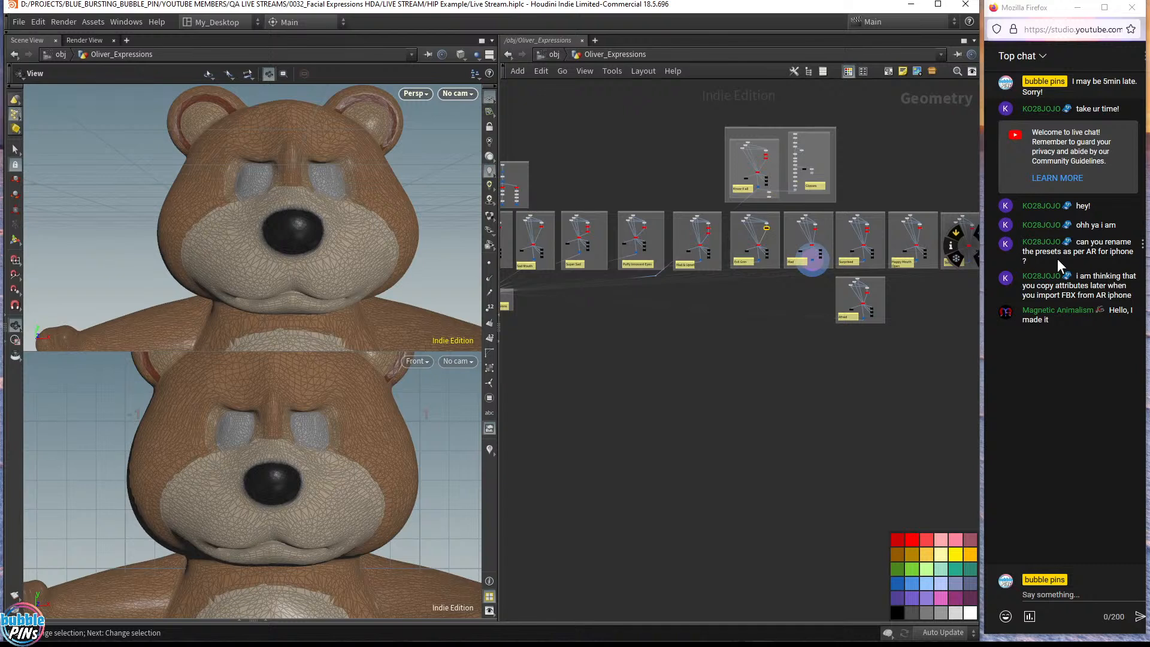
- Highlight the Firefox chat question about renaming presets for iPhone AR, and show the blend channels of blendshapes1
left_click_drag(1029, 262, 1027, 241)
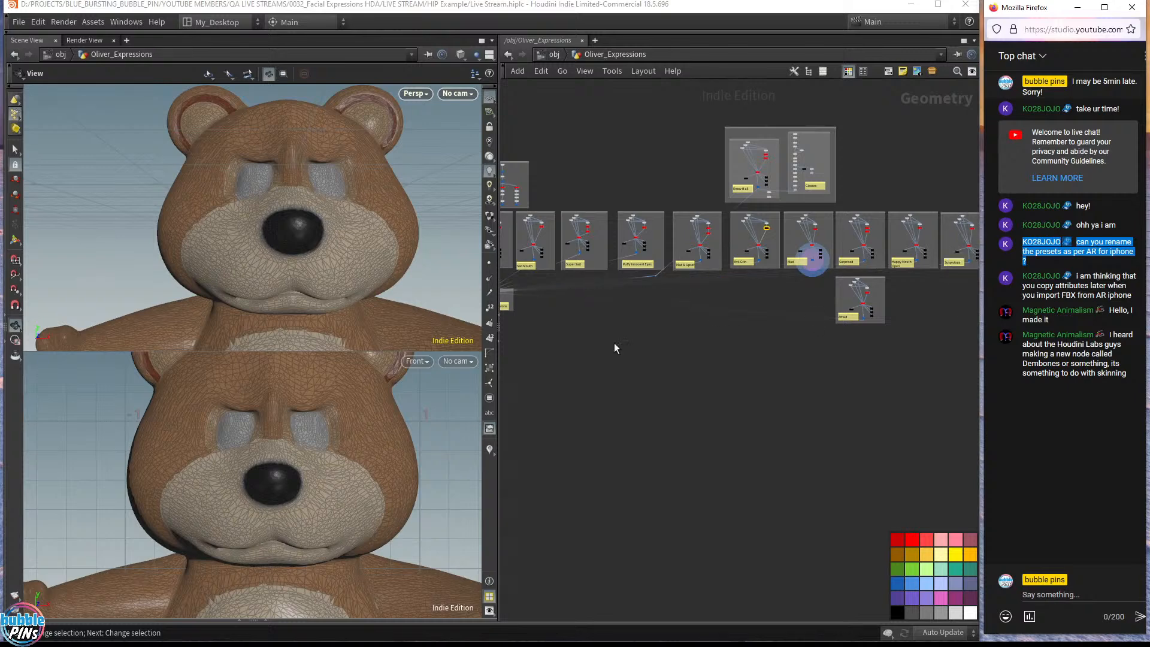
middle_click_drag(568, 356, 775, 410)
scroll(694, 358, "up", 5)
scroll(694, 358, "up", 8)
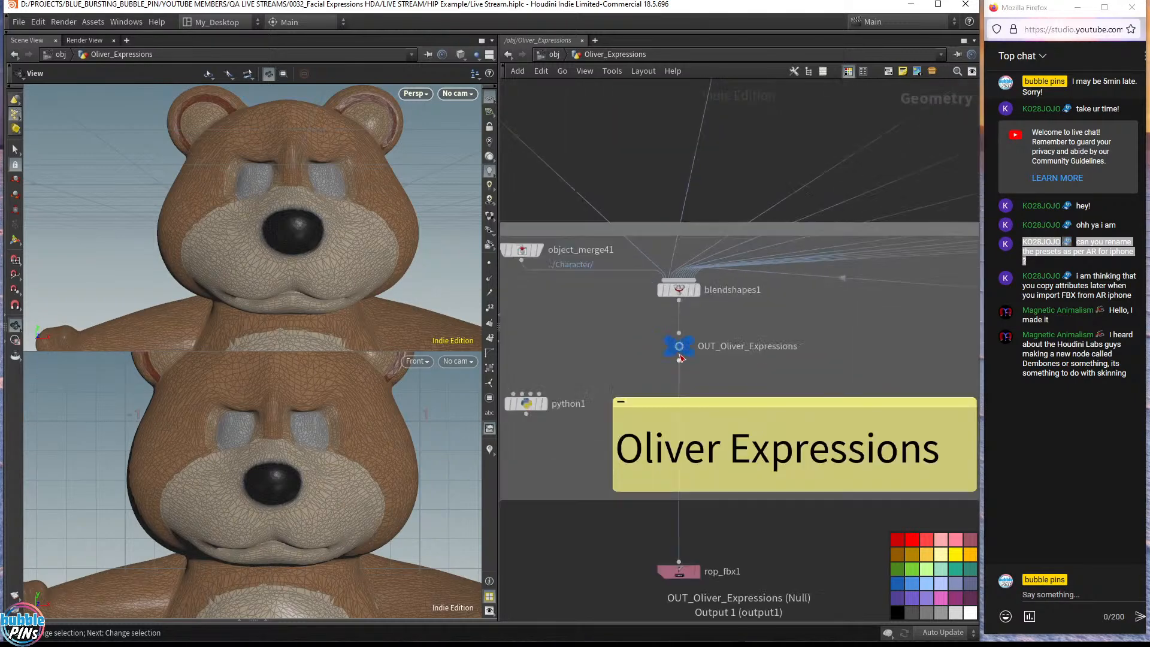
middle_click_drag(786, 337, 853, 345)
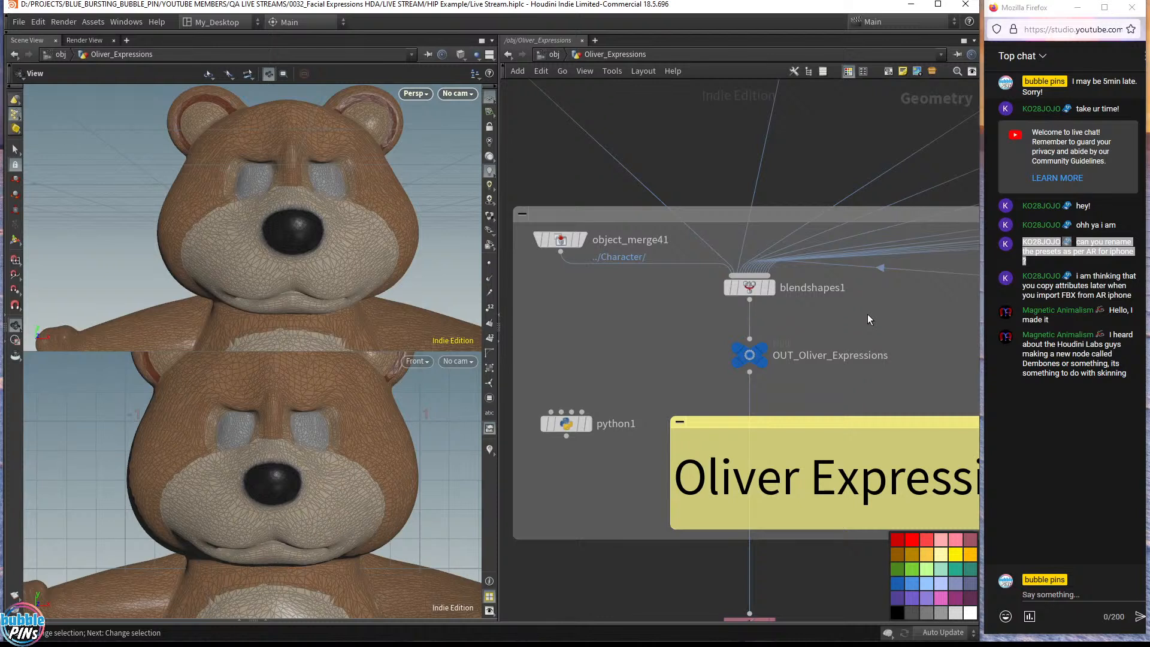
left_click_drag(780, 326, 698, 260)
middle_click_drag(880, 327, 699, 395)
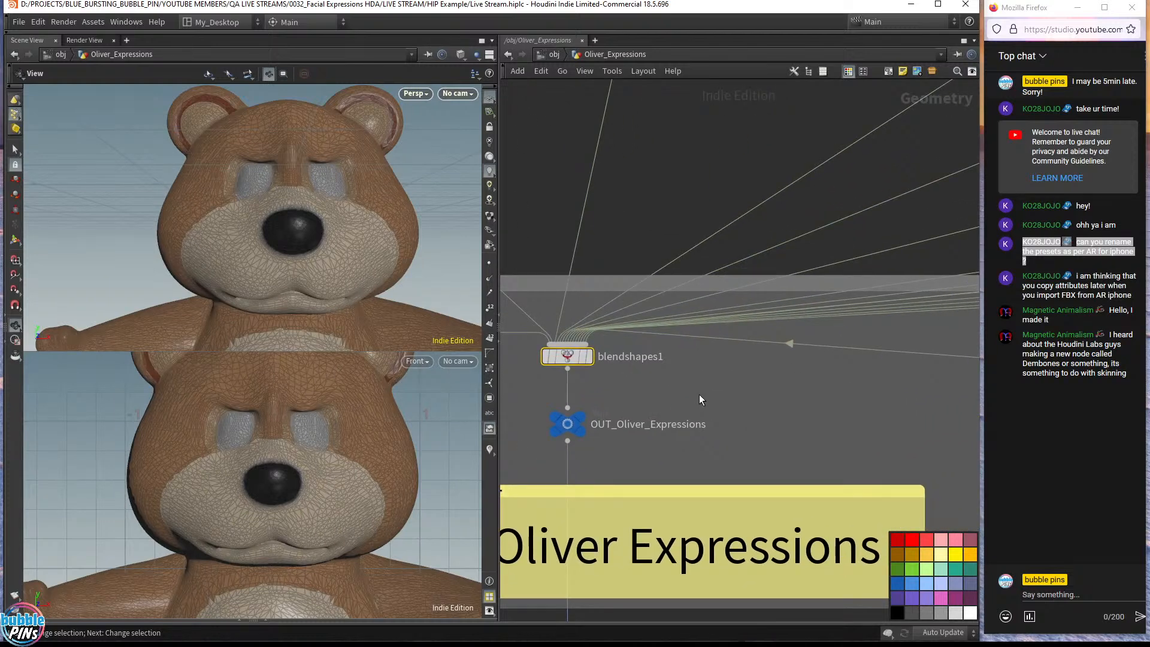
key("p")
scroll(926, 371, "down", 5)
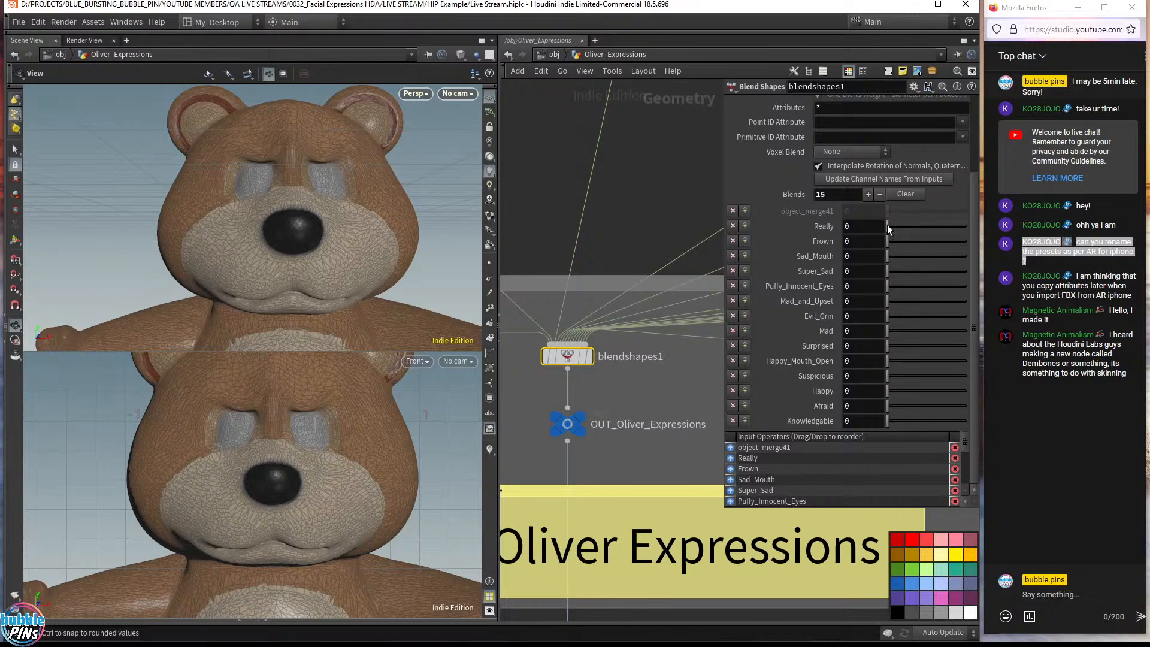
- Preview the Really expression on the blendshapes1 node at a weight of 1, and reset the weight to 0
left_click_drag(887, 226, 1006, 240)
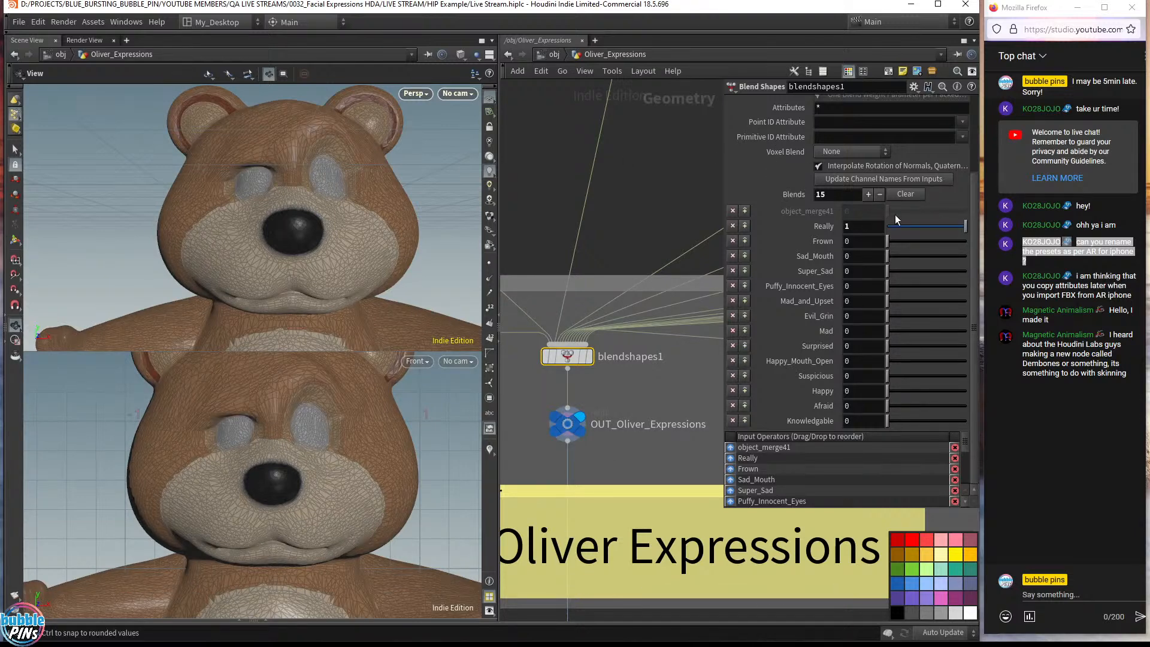
left_click_drag(932, 226, 737, 241)
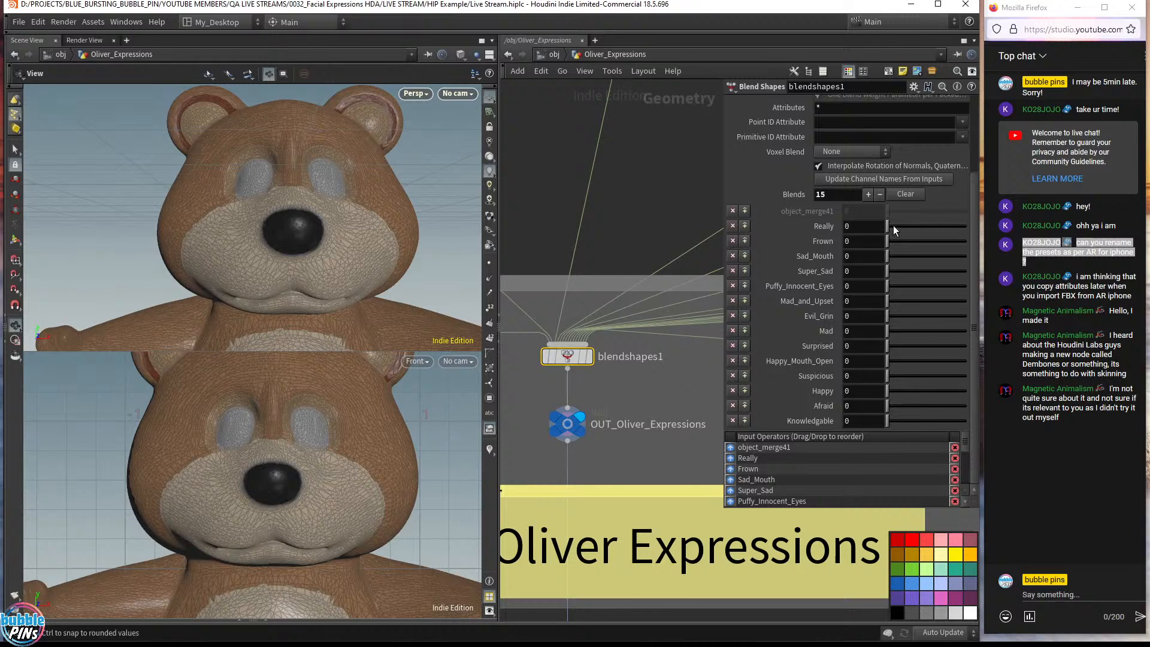
left_click_drag(889, 242, 672, 270)
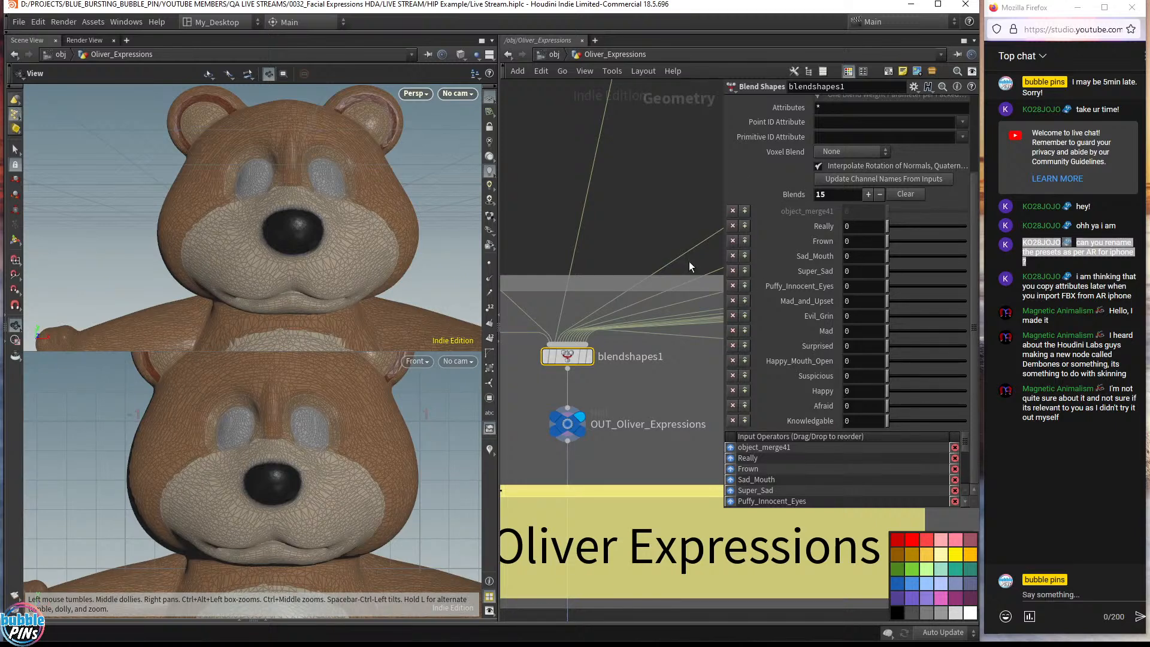
- Inspect the parameters of the upper red Facial Deformer node in the Frown network
scroll(689, 261, "down", 5)
middle_click_drag(681, 216, 606, 435)
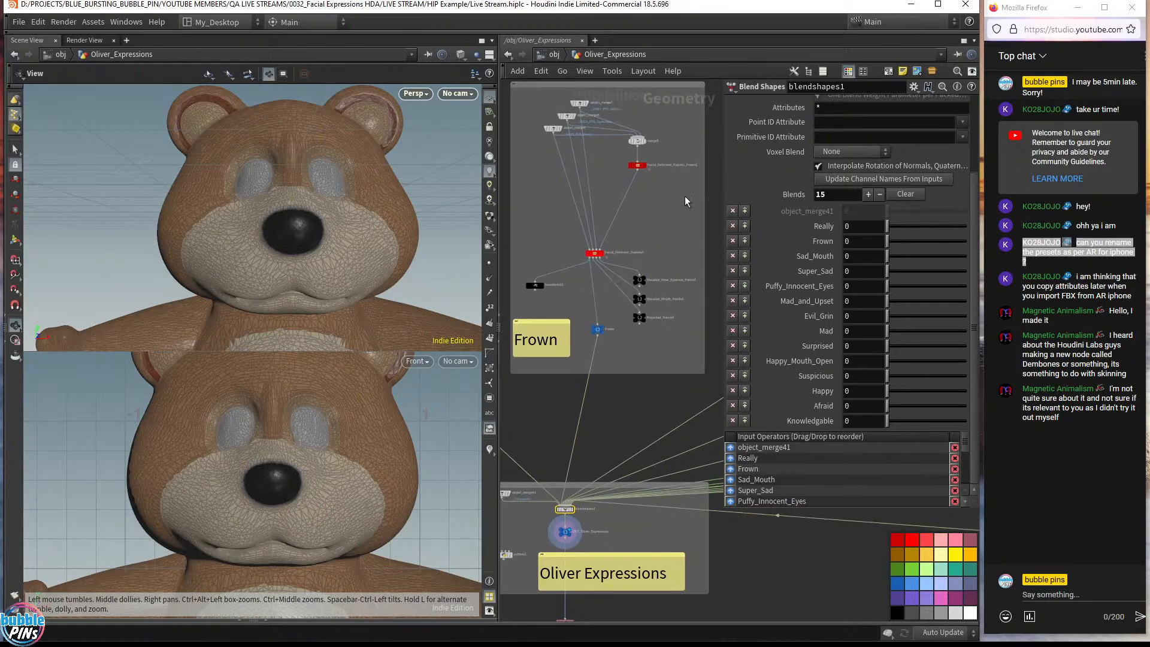
left_click_drag(629, 146, 629, 147)
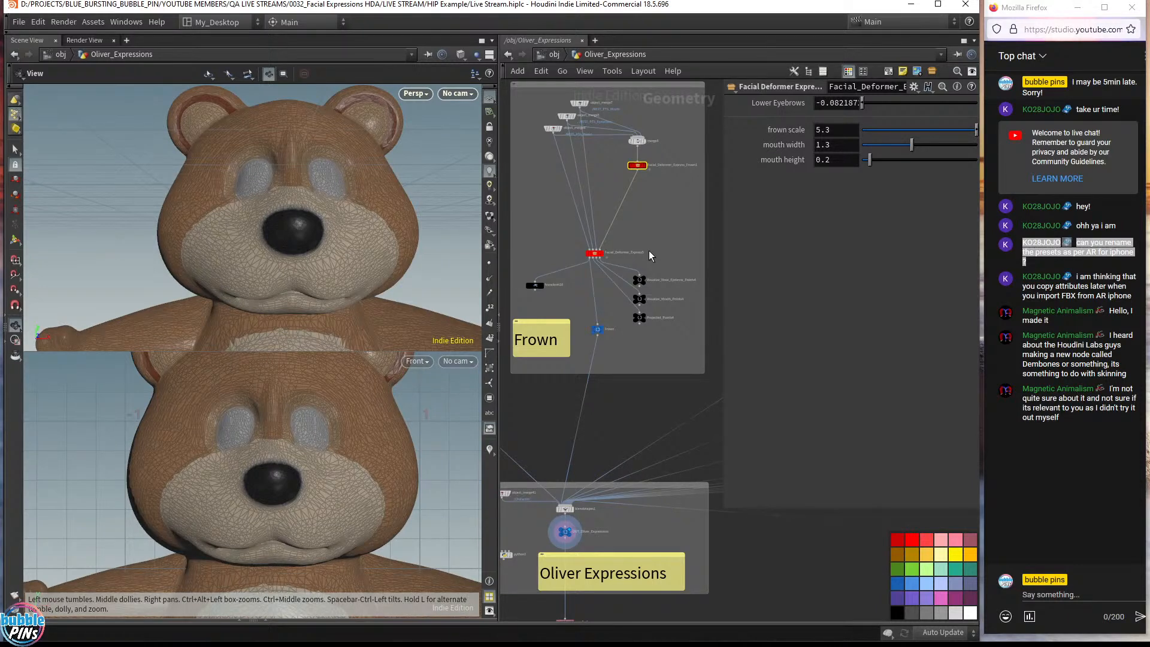
scroll(616, 500, "up", 5)
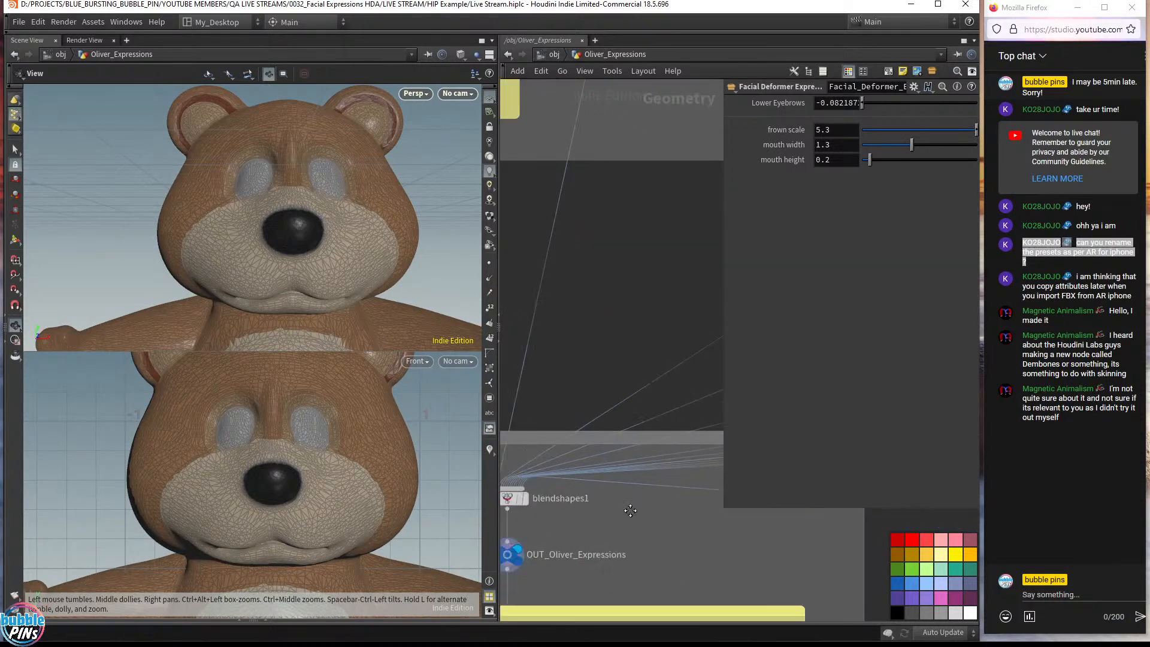
- Set the Really weight on the blendshapes1 node to 1, keeping that node selected
left_click_drag(646, 411, 544, 377)
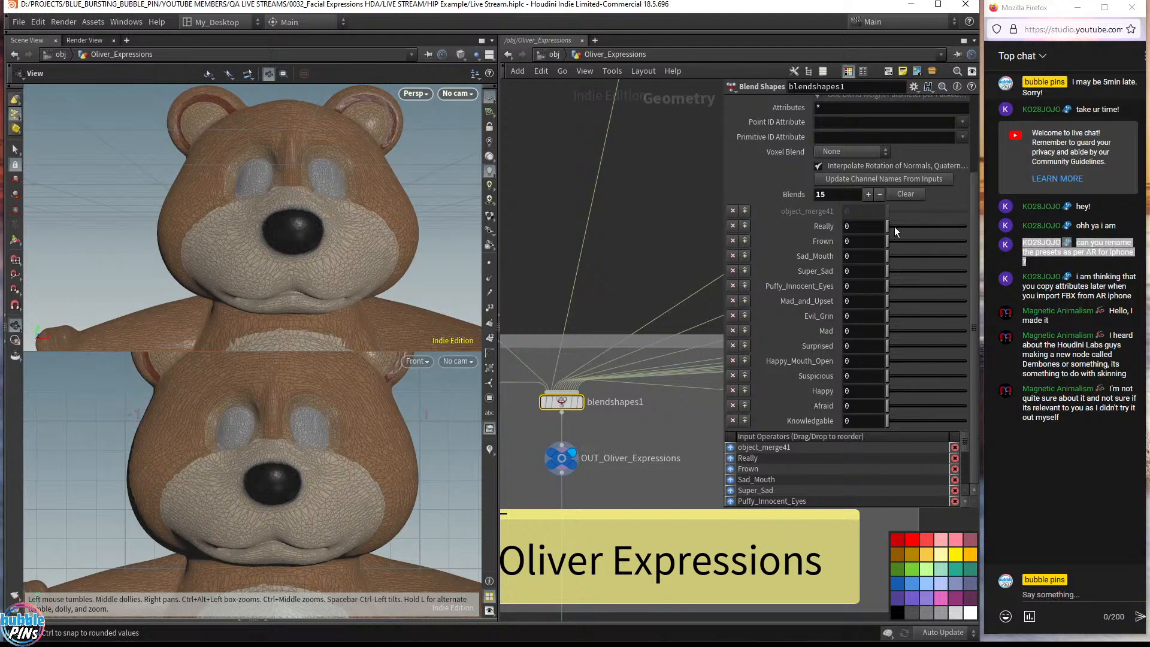
left_click_drag(894, 227, 979, 257)
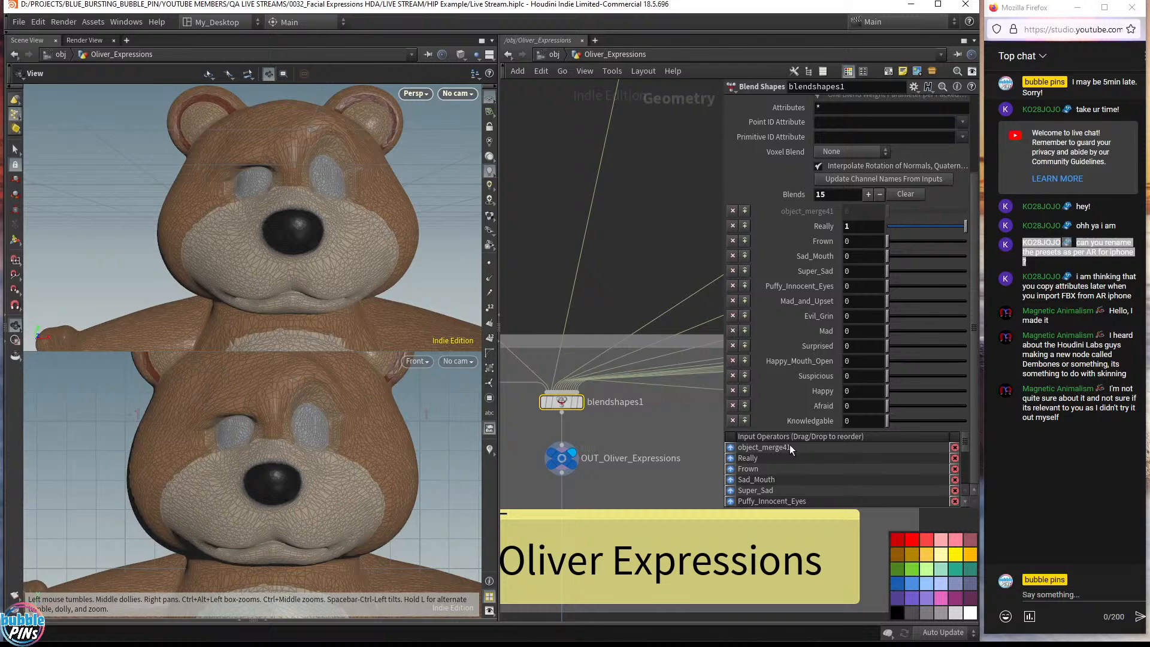
scroll(647, 425, "down", 5)
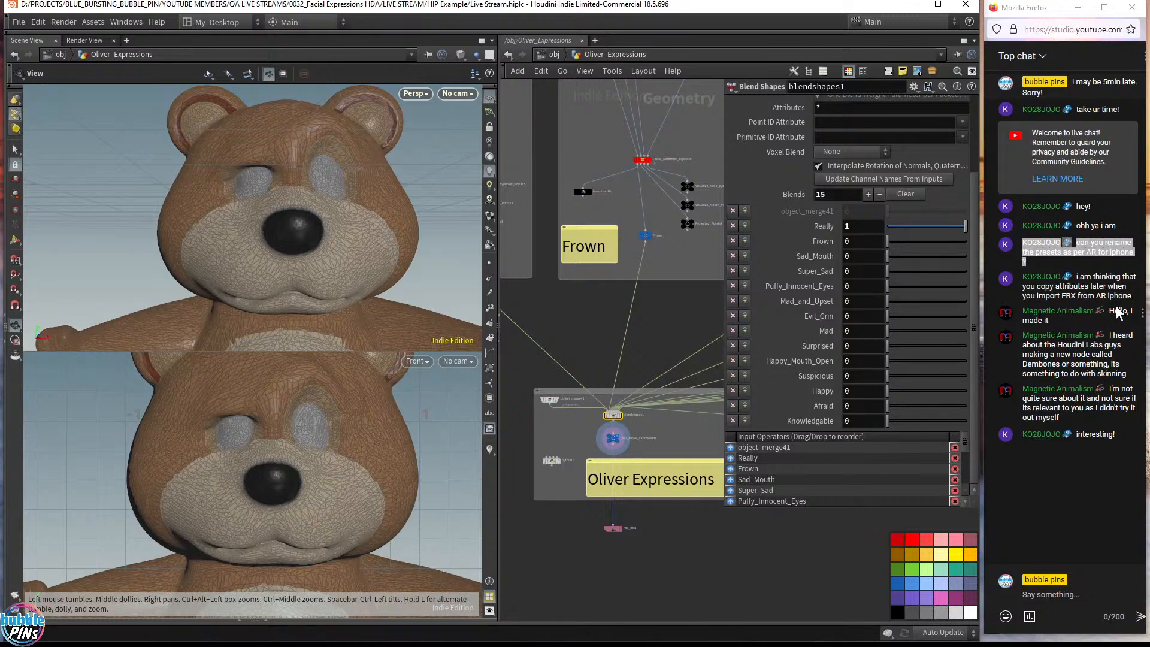
left_click(1083, 282)
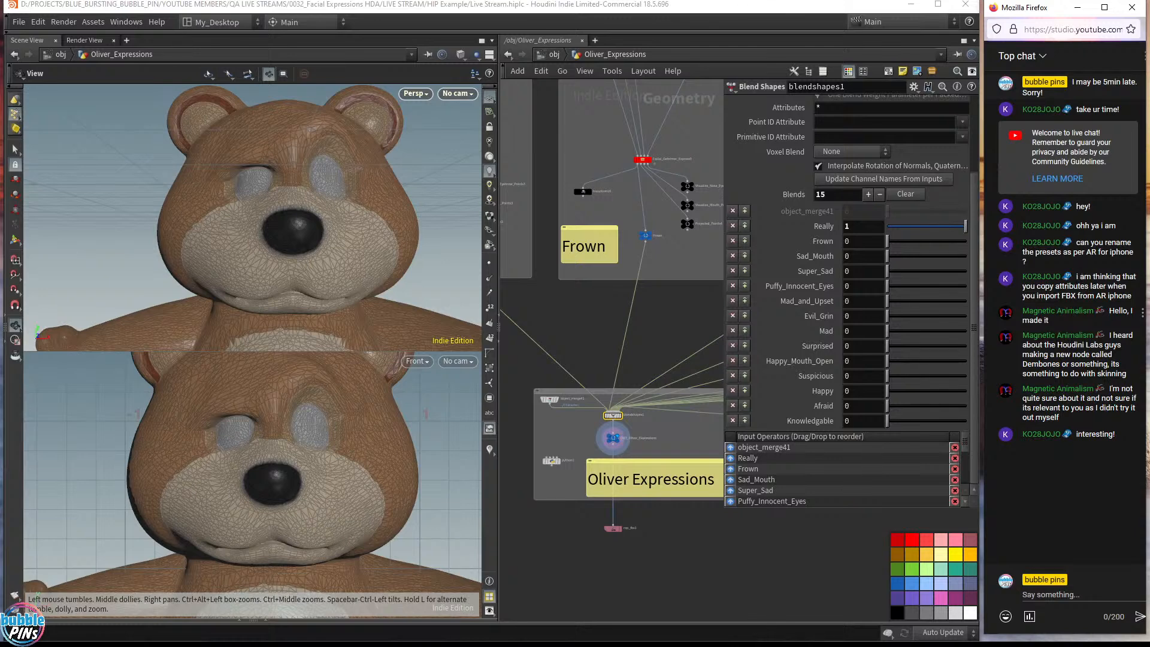
scroll(621, 415, "up", 4)
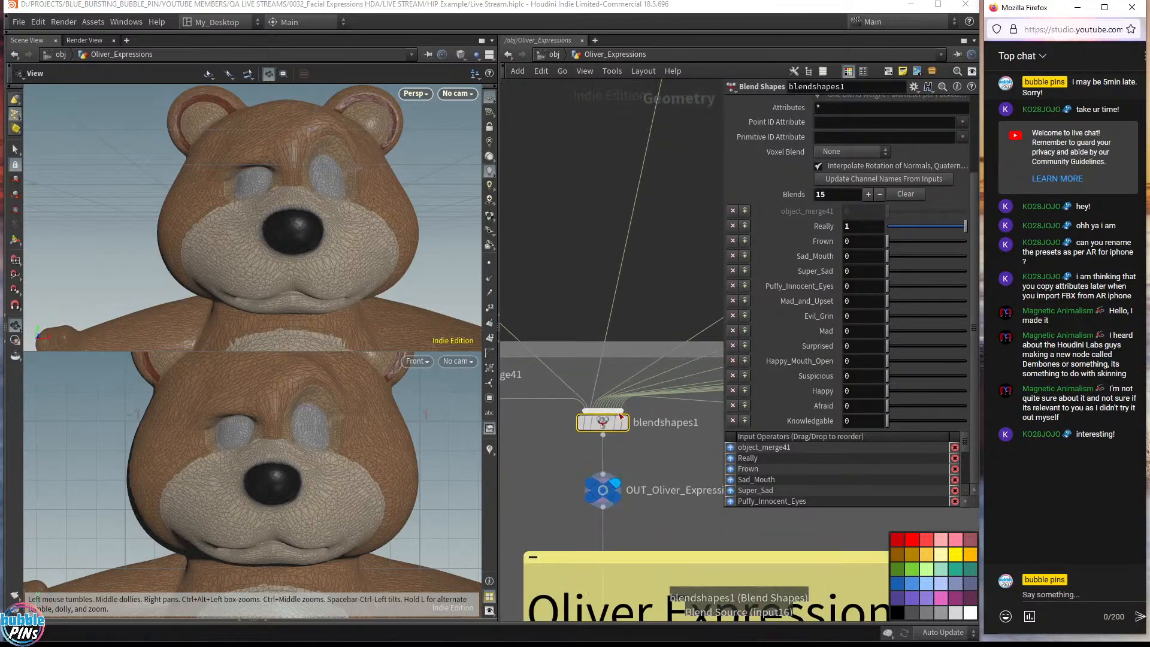
scroll(621, 415, "up", 4)
left_click_drag(675, 380, 530, 493)
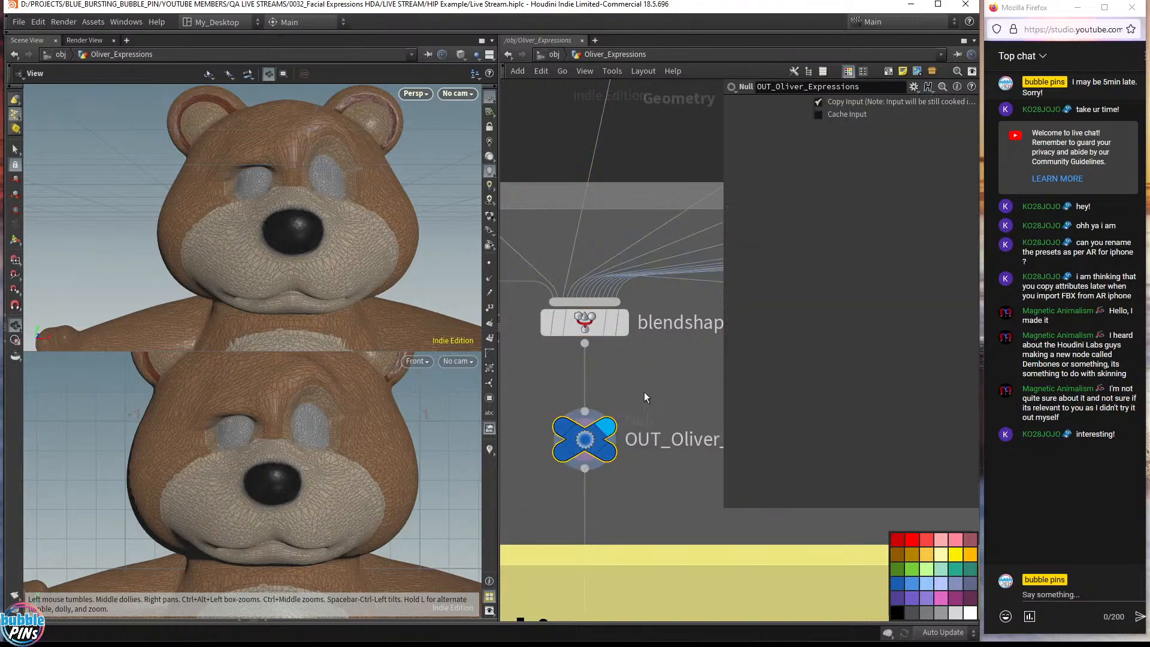
left_click(585, 322)
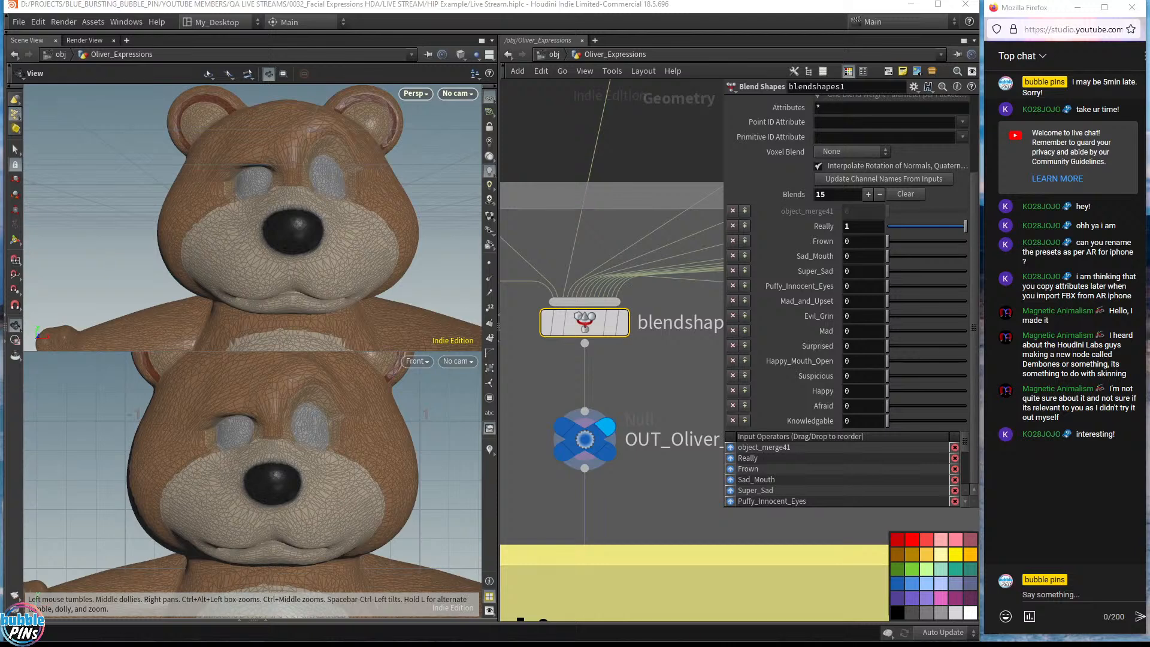
- Switch to Blender, select the Teddy Right mesh and hide the Teddy Right Lip Sync object
left_click_drag(701, 646, 797, 1)
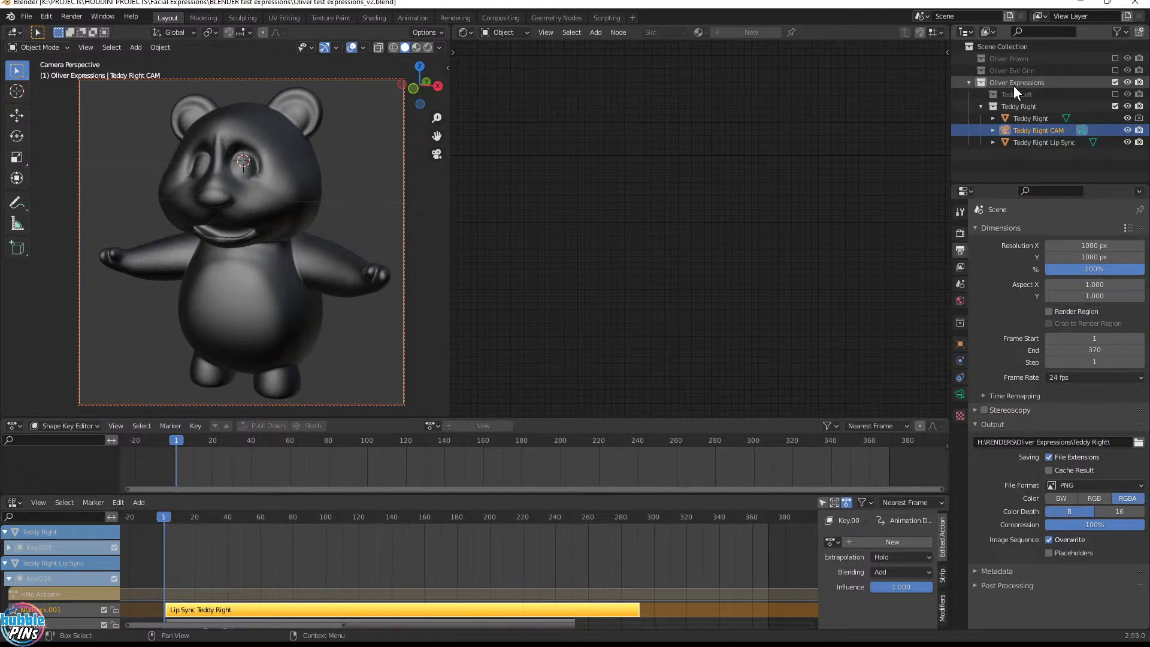
left_click(1043, 118)
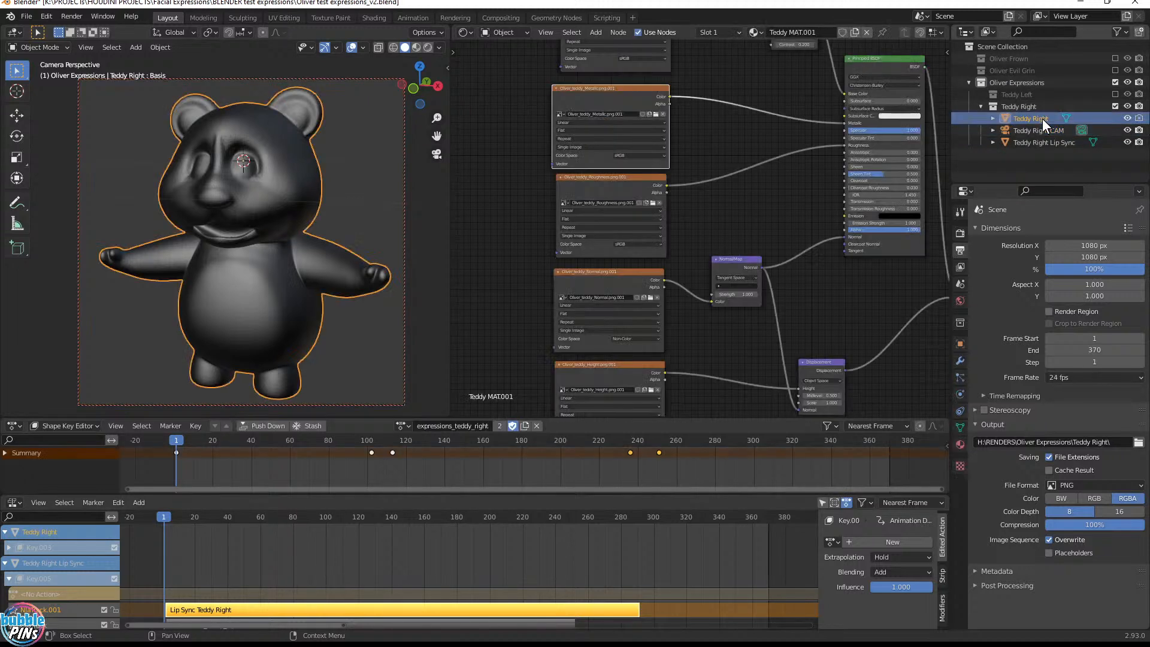
left_click(1127, 143)
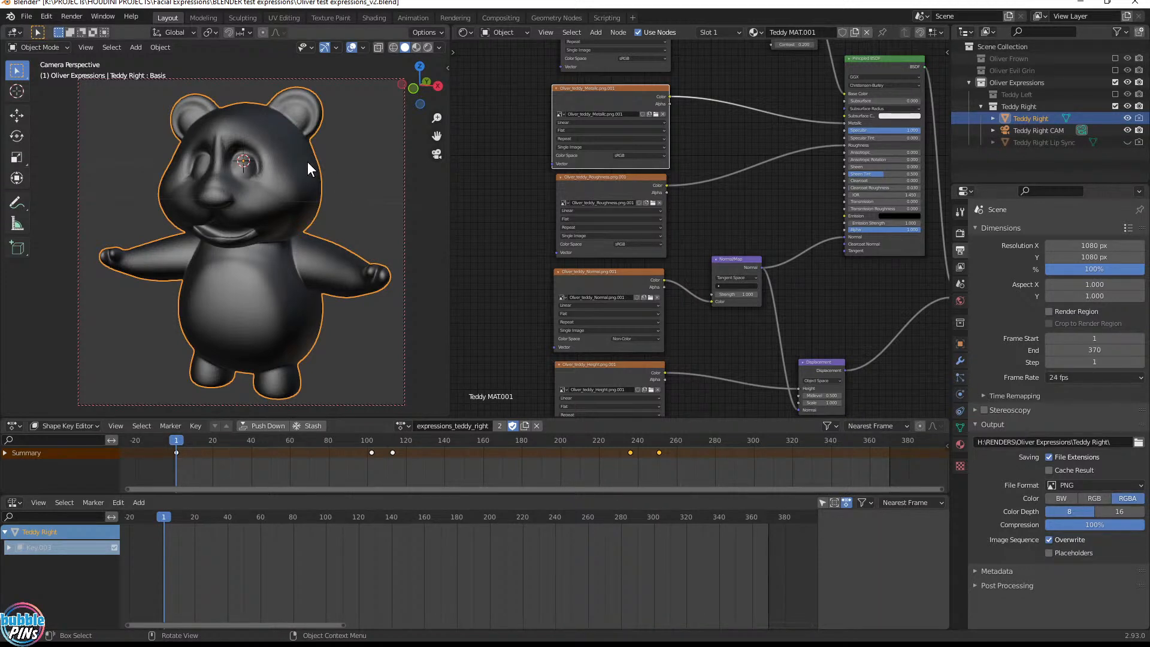
- Show Teddy Right's shape keys and turn off Camera to View to view the rendered teddy outside the camera
left_click(959, 427)
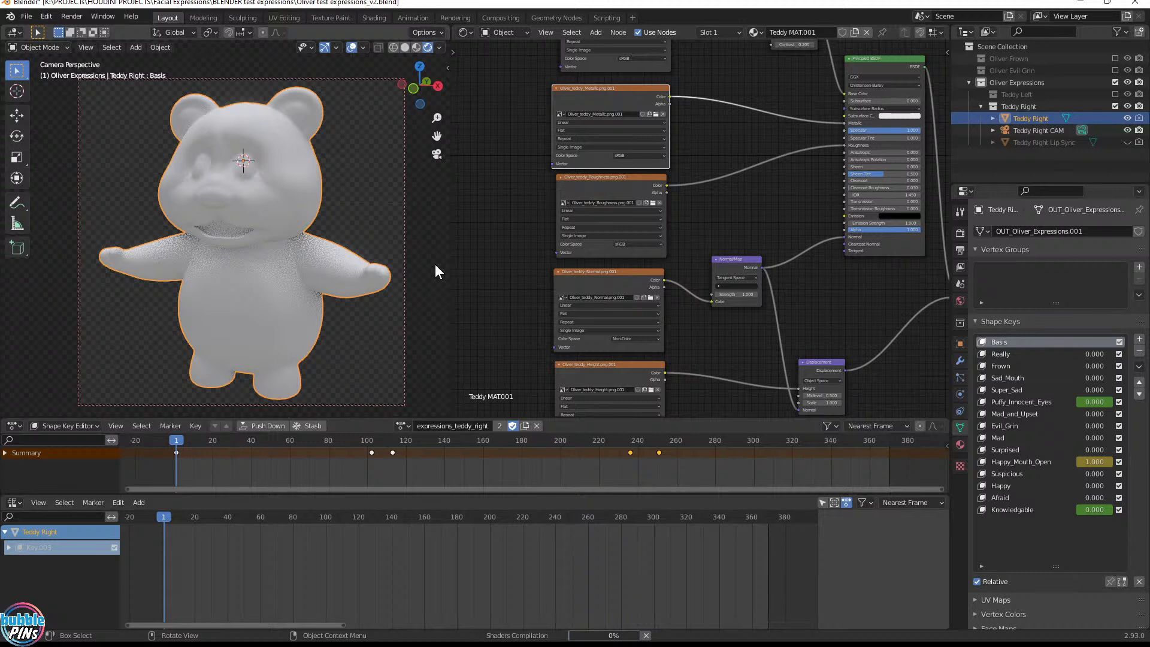
key("n")
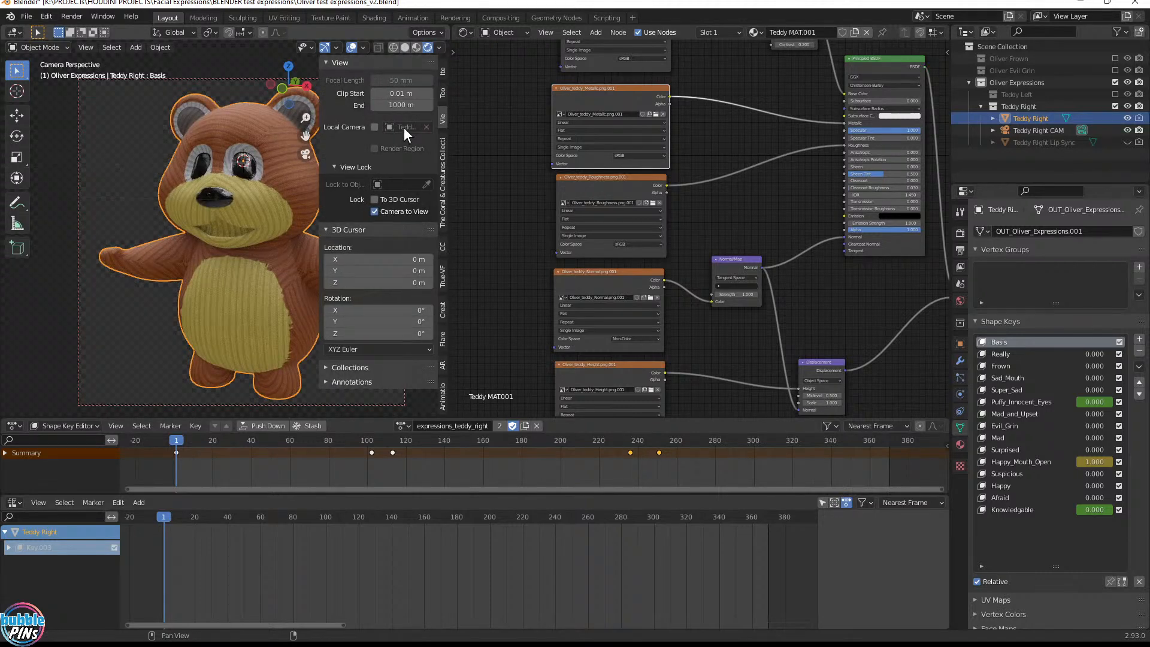
left_click(377, 212)
key("n")
middle_click_drag(259, 239, 286, 224)
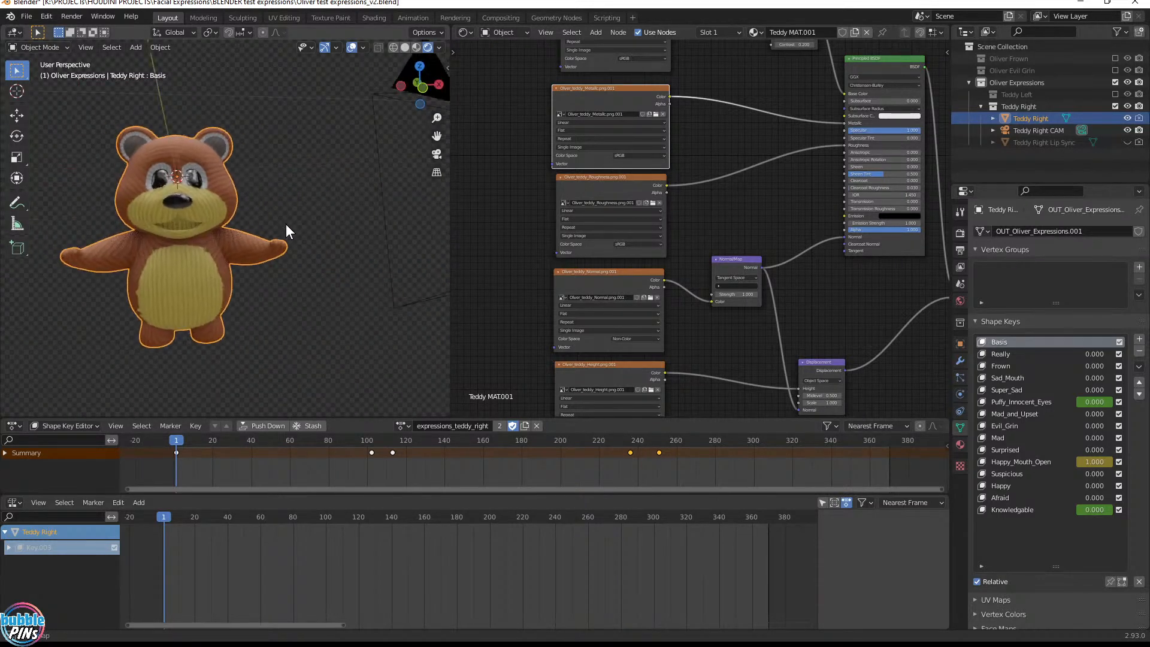
scroll(193, 218, "up", 3)
left_click(369, 182)
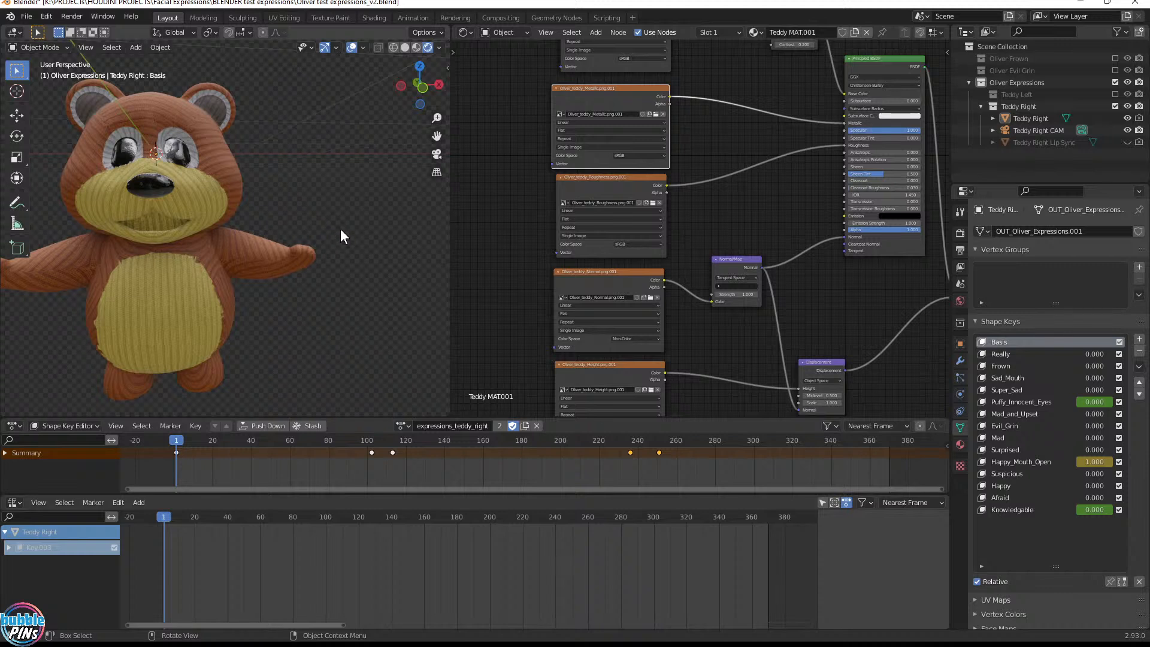
middle_click_drag(349, 192, 319, 182)
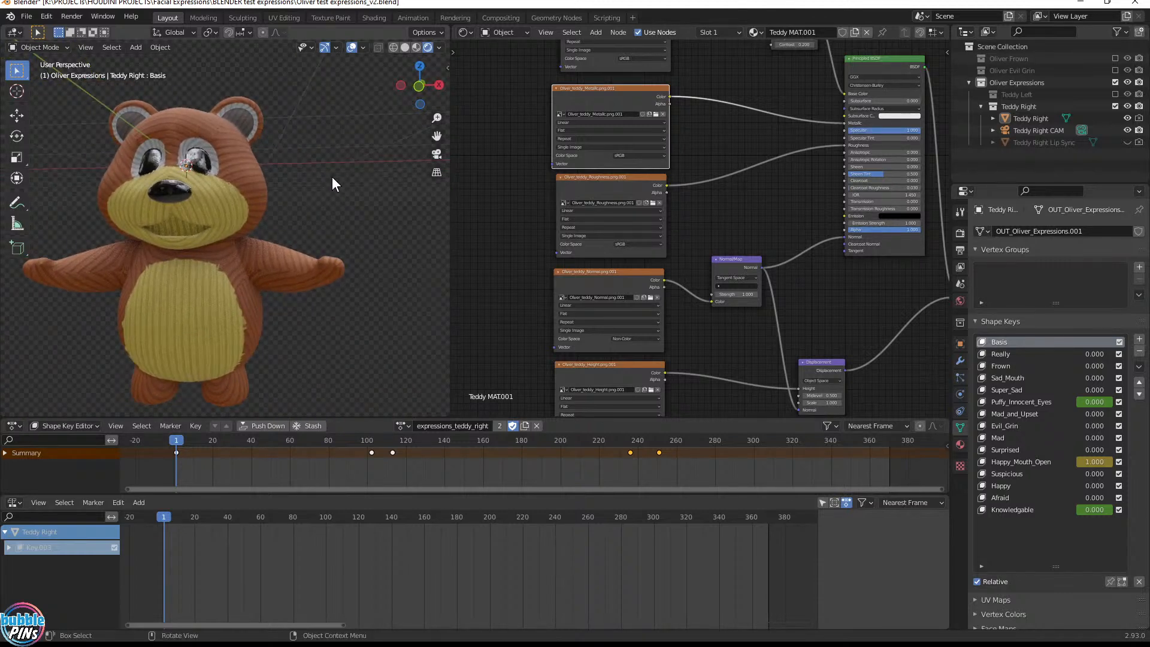
- Widen the 3D viewport beside the node editor and select the Teddy Right mesh
key("n")
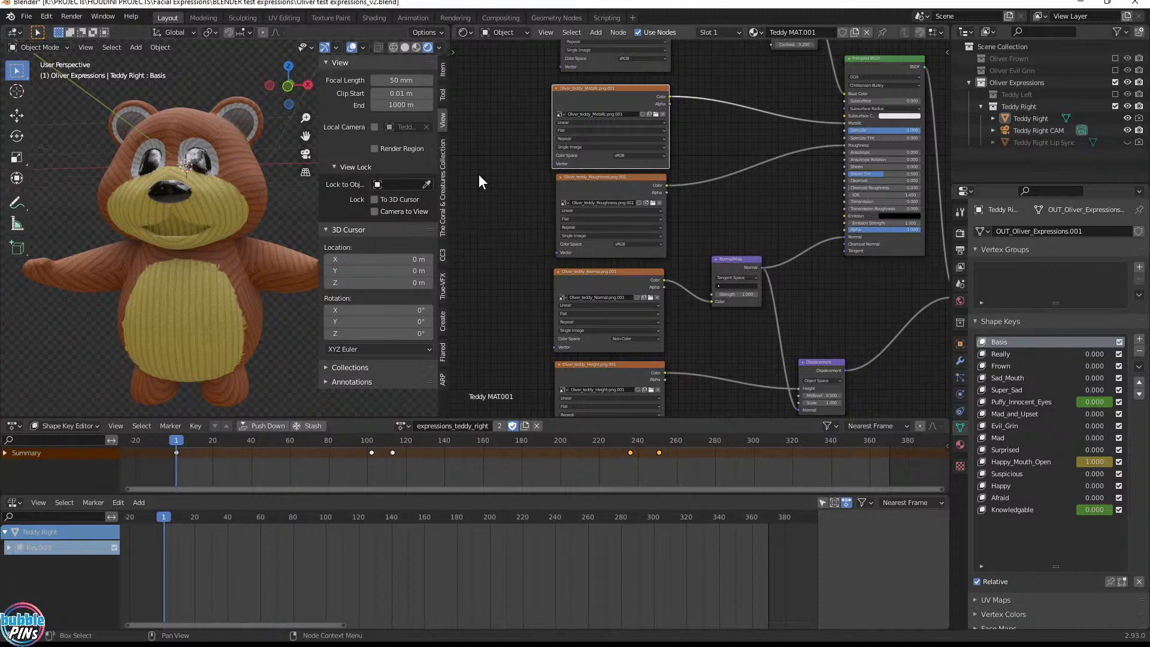
left_click_drag(451, 198, 552, 187)
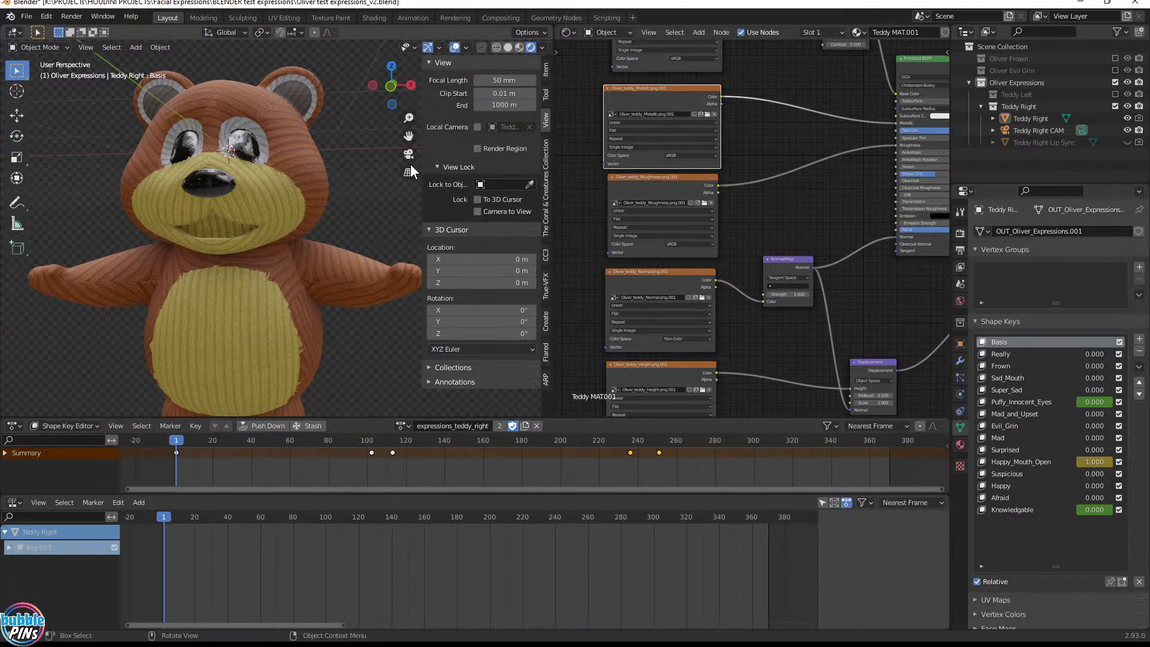
key("n")
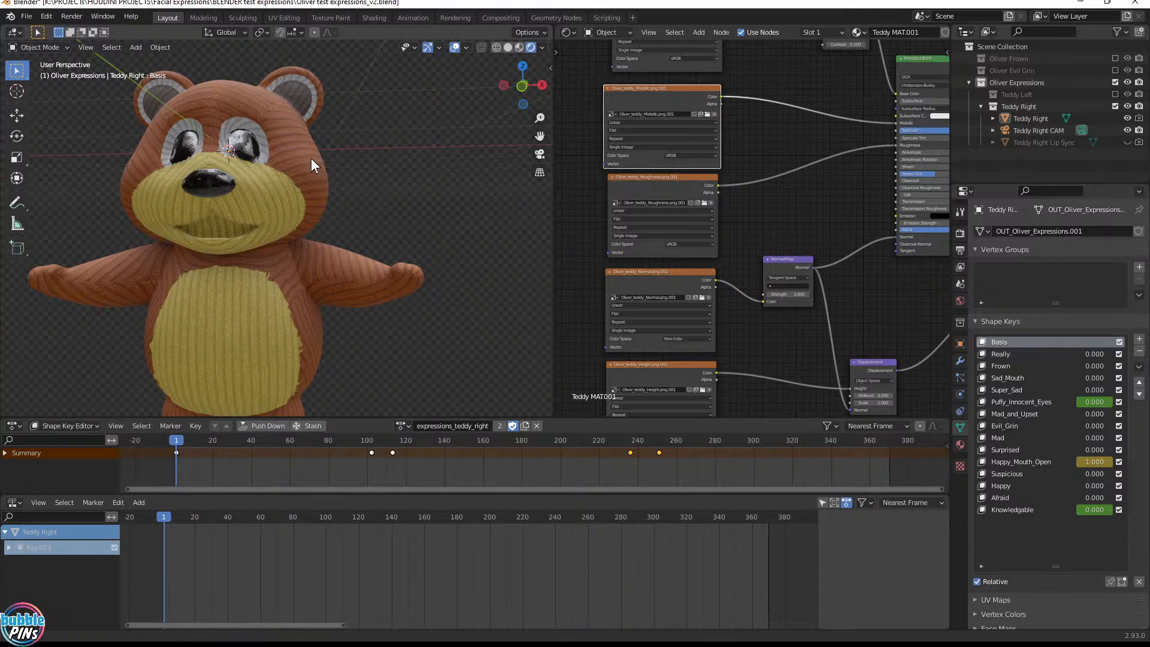
middle_click_drag(311, 158, 412, 185, "shift")
left_click(412, 185)
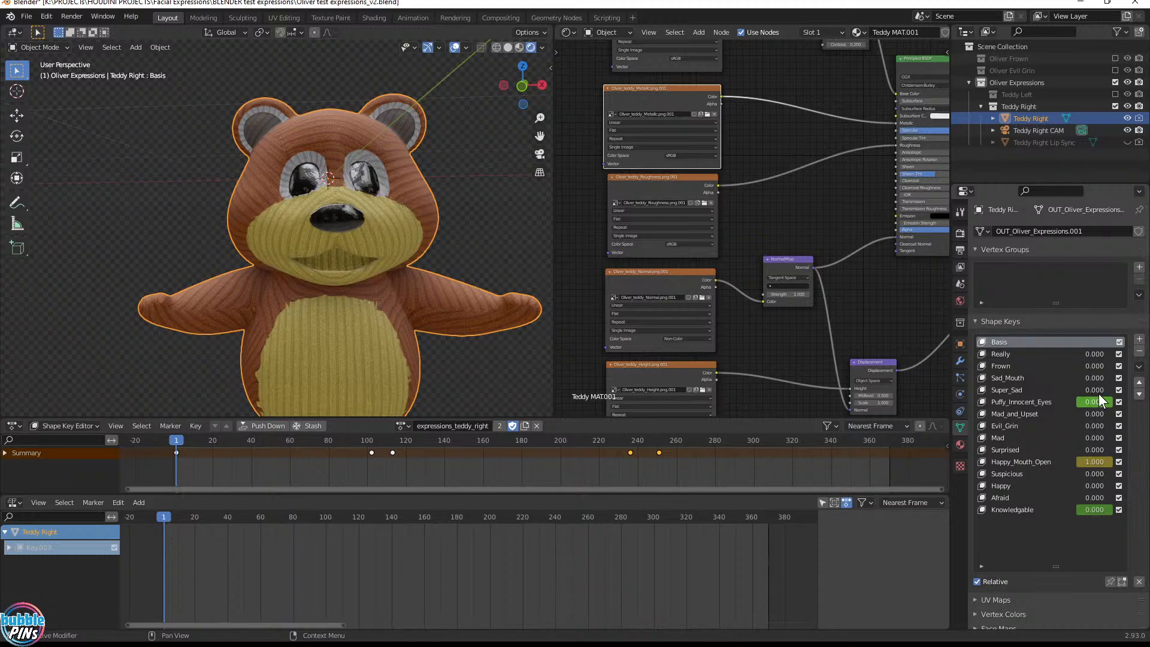
- Move the animation to frame 11 and minimise the teaser video player
left_click(196, 441)
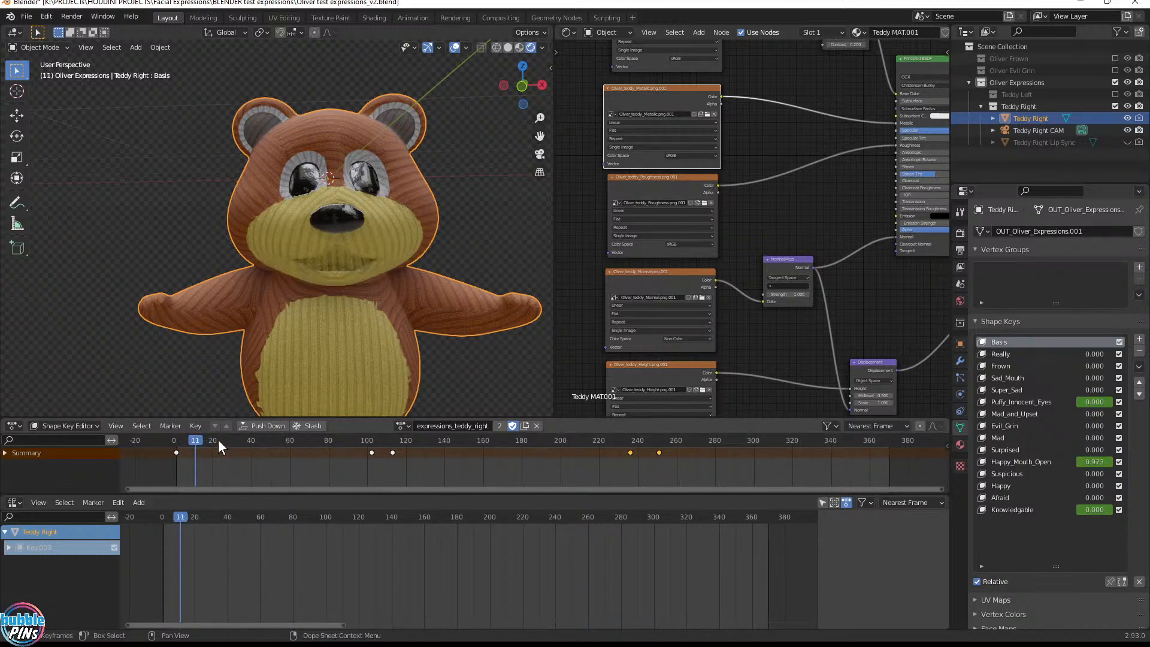
key("alt+Tab")
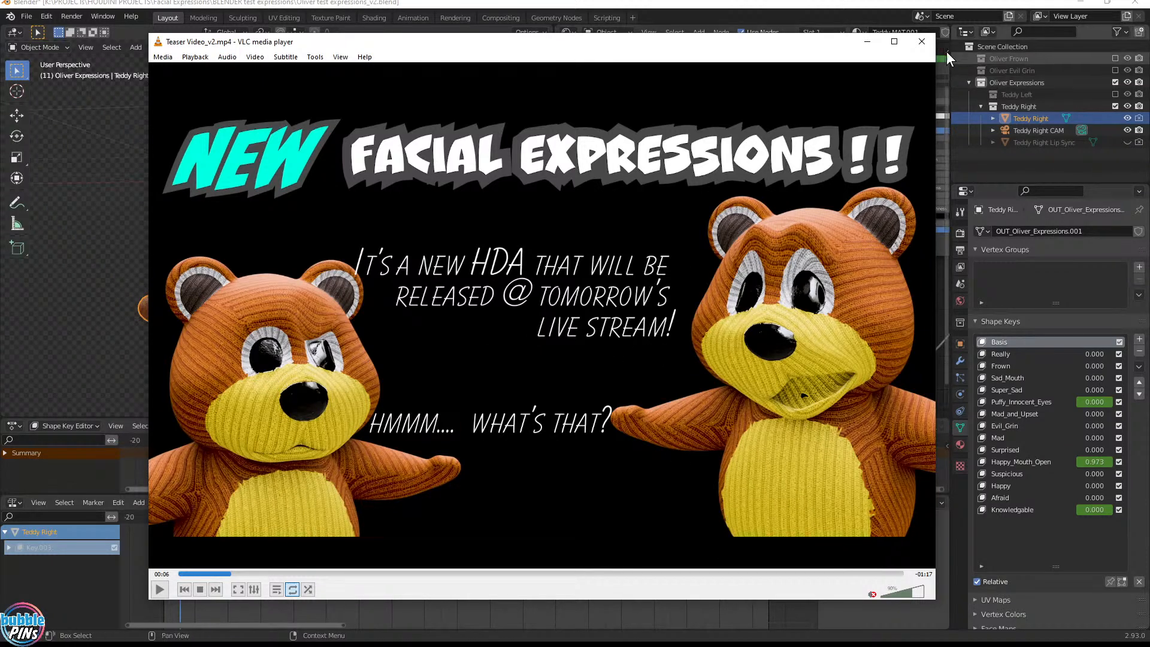
left_click(866, 41)
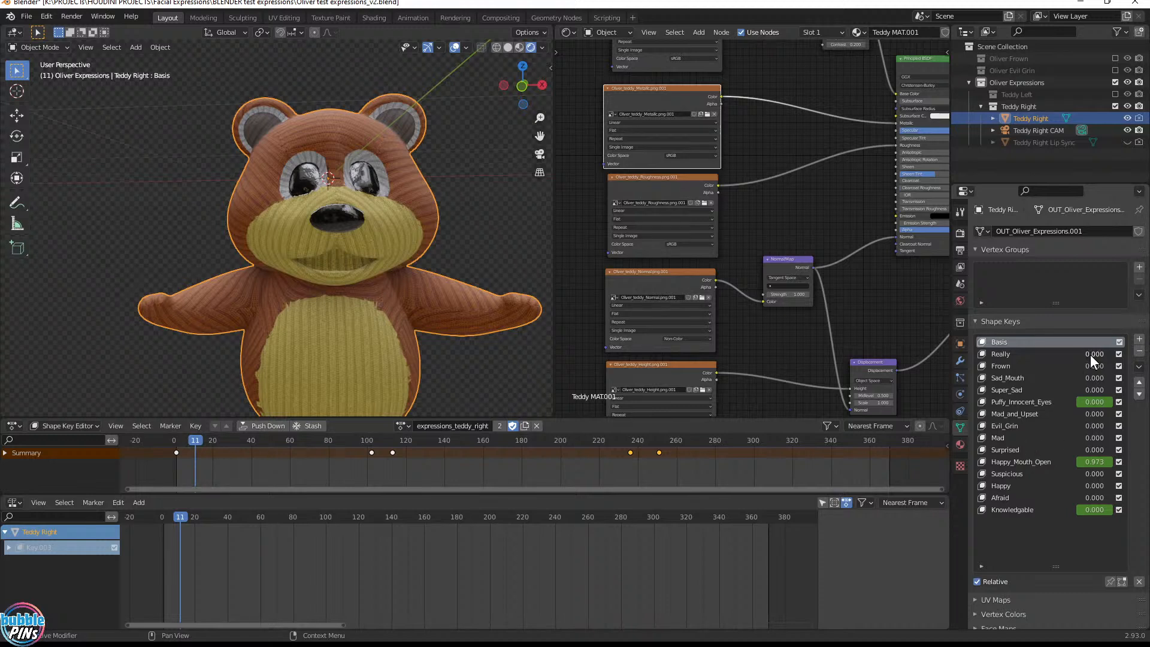
- Preview Teddy Right's Really shape key at 1.000 and reset it to 0.000
left_click_drag(1093, 354, 1114, 353)
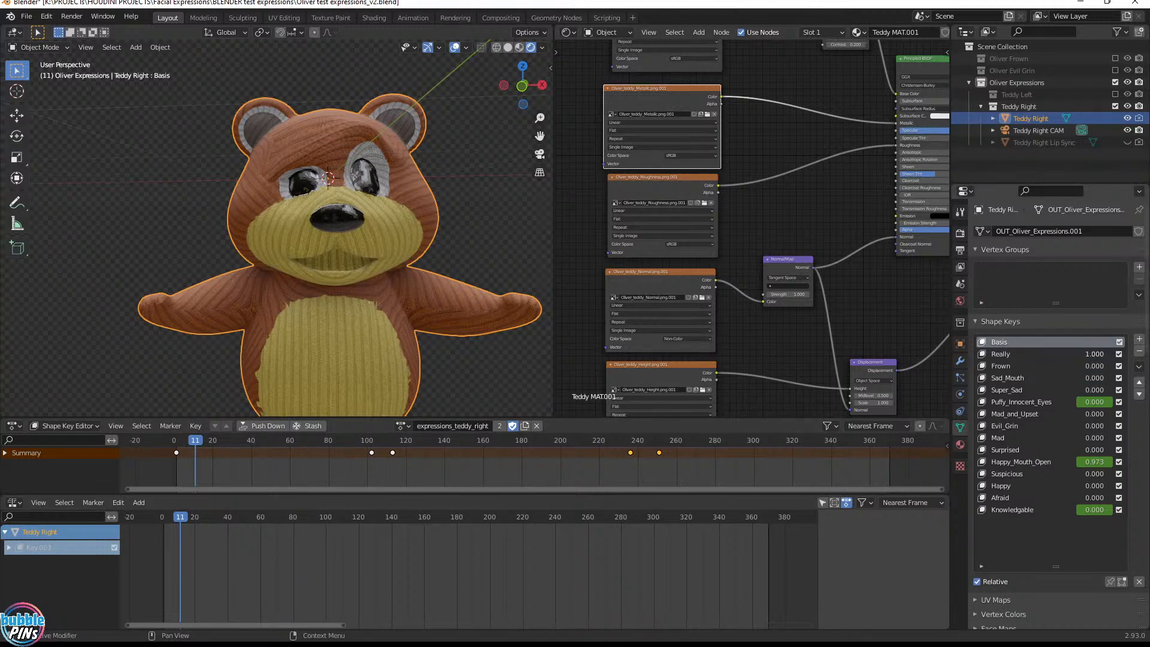
left_click_drag(1110, 354, 1077, 353)
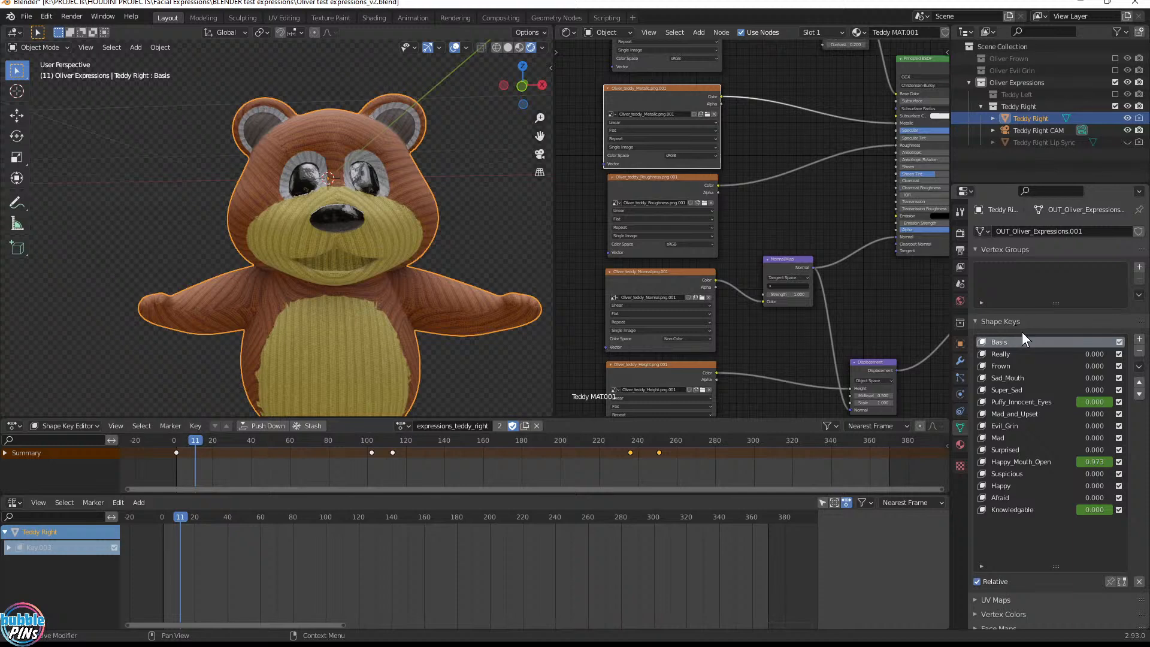
mouse_move(1093, 354)
left_mouse_down()
mouse_move(1124, 354)
mouse_move(1094, 354)
left_mouse_up()
- Move the Blender window out of the way and reset the Really weight in Houdini's blendshapes1 node to 0
left_click_drag(739, 3, 649, 537)
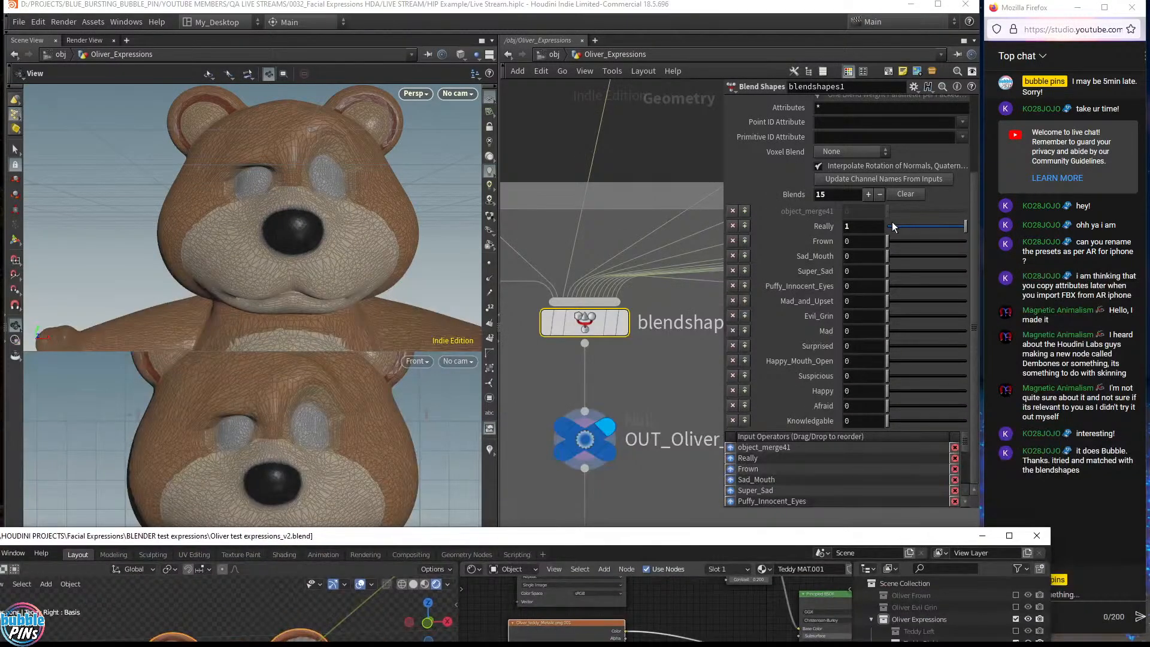
left_click_drag(892, 226, 876, 229)
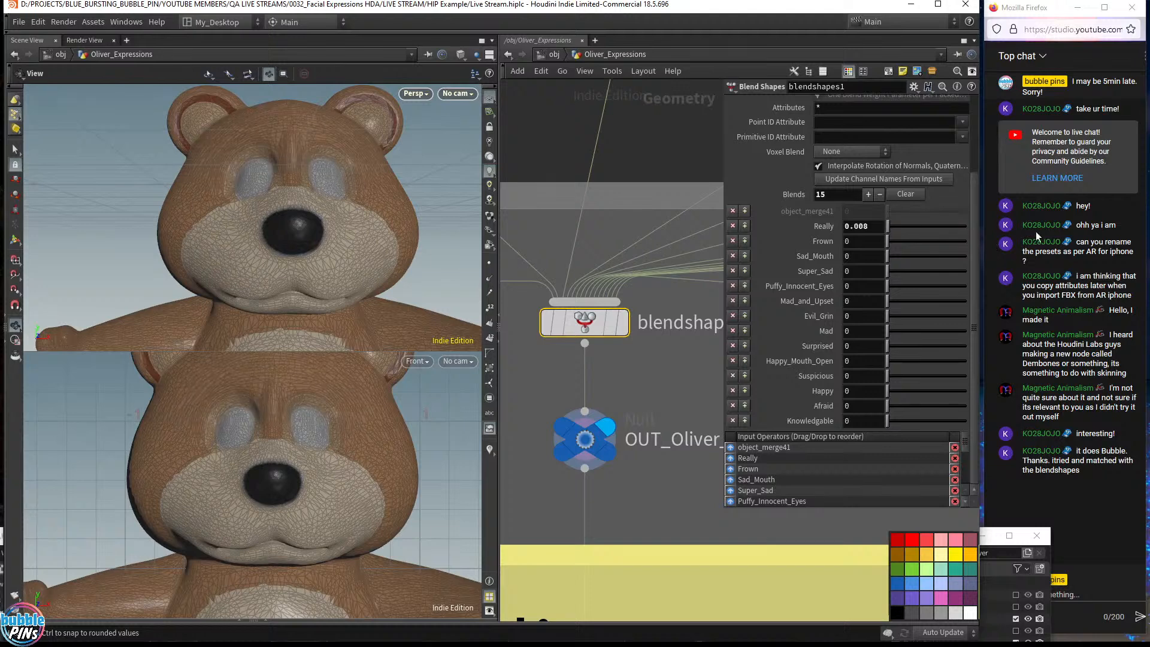
left_click_drag(1036, 231, 622, 236)
- Bring the Blender window back into view and close it to return to the Houdini scene
key("alt+Tab")
left_click_drag(508, 534, 563, 109)
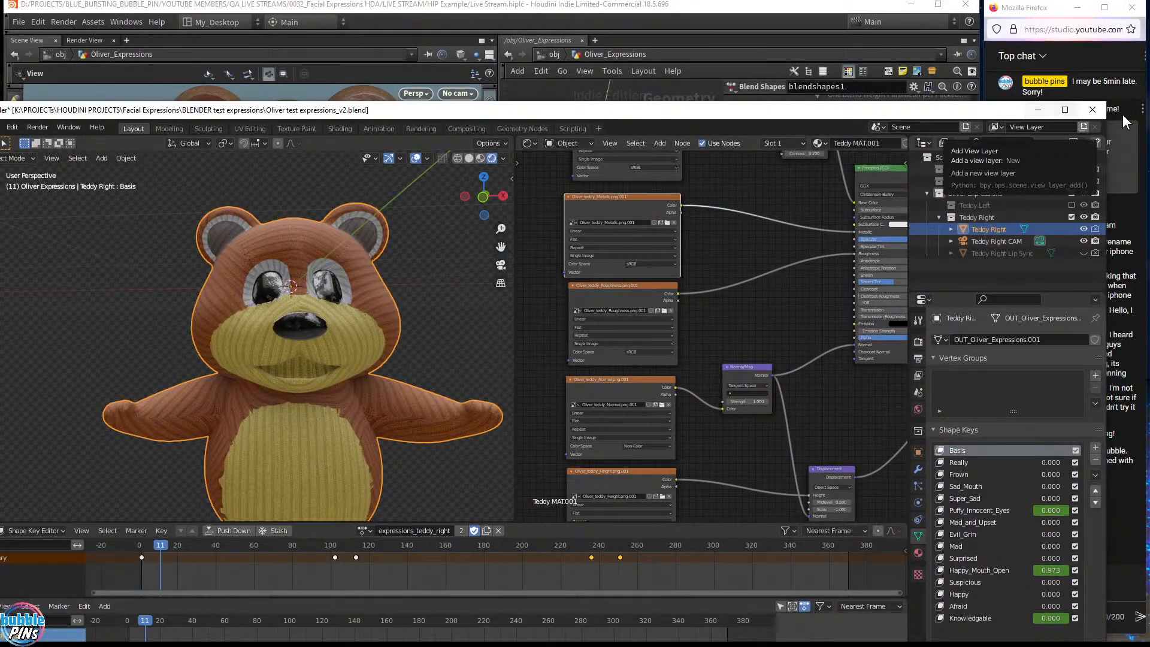
left_click(1092, 110)
left_click(557, 450)
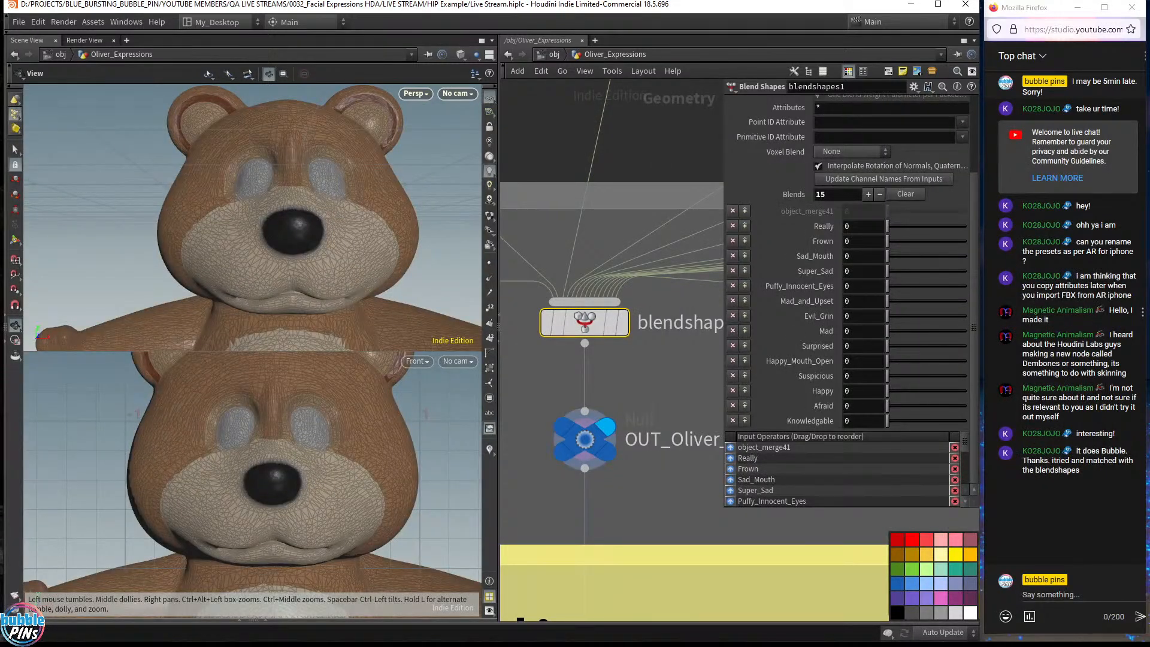
double_click(1038, 310)
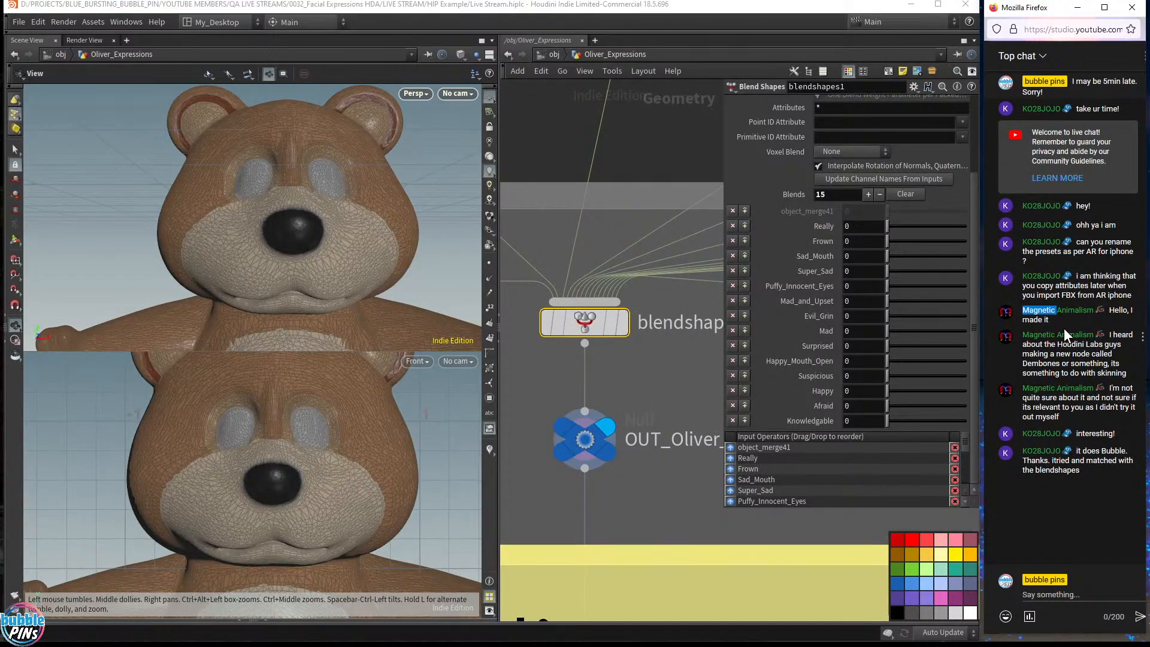
- Read the live chat messages about the new Dembones skinning node and about matching the blendshapes
left_click(1109, 344)
left_click_drag(1035, 345, 1090, 353)
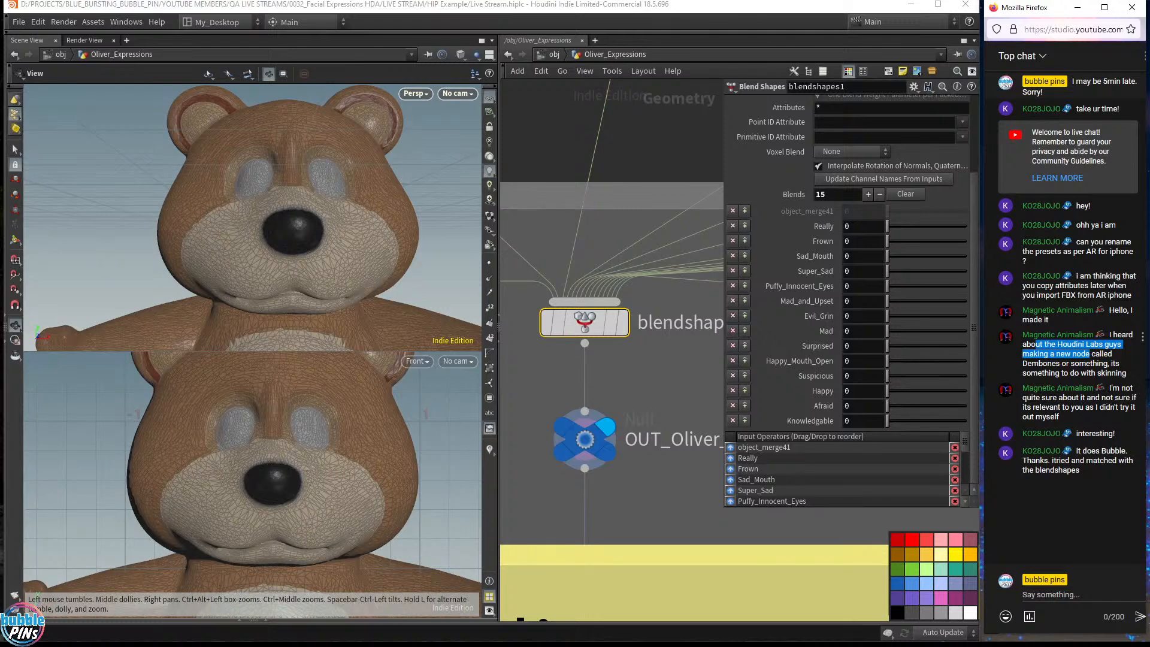
left_click_drag(1063, 354, 1133, 421)
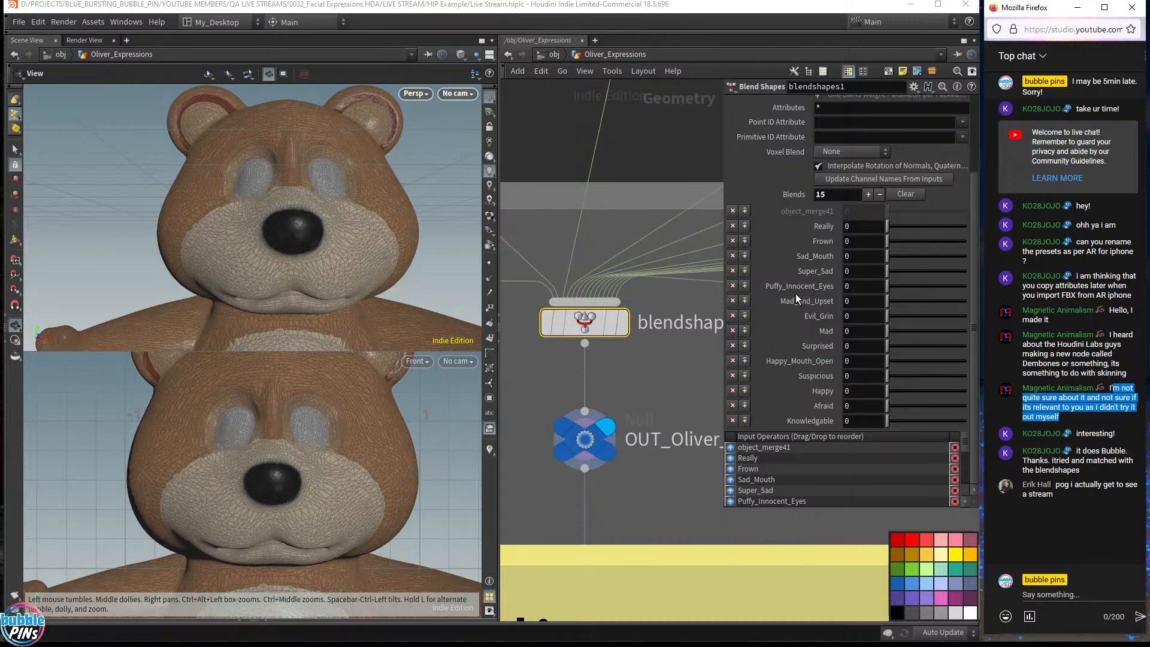
double_click(1042, 363)
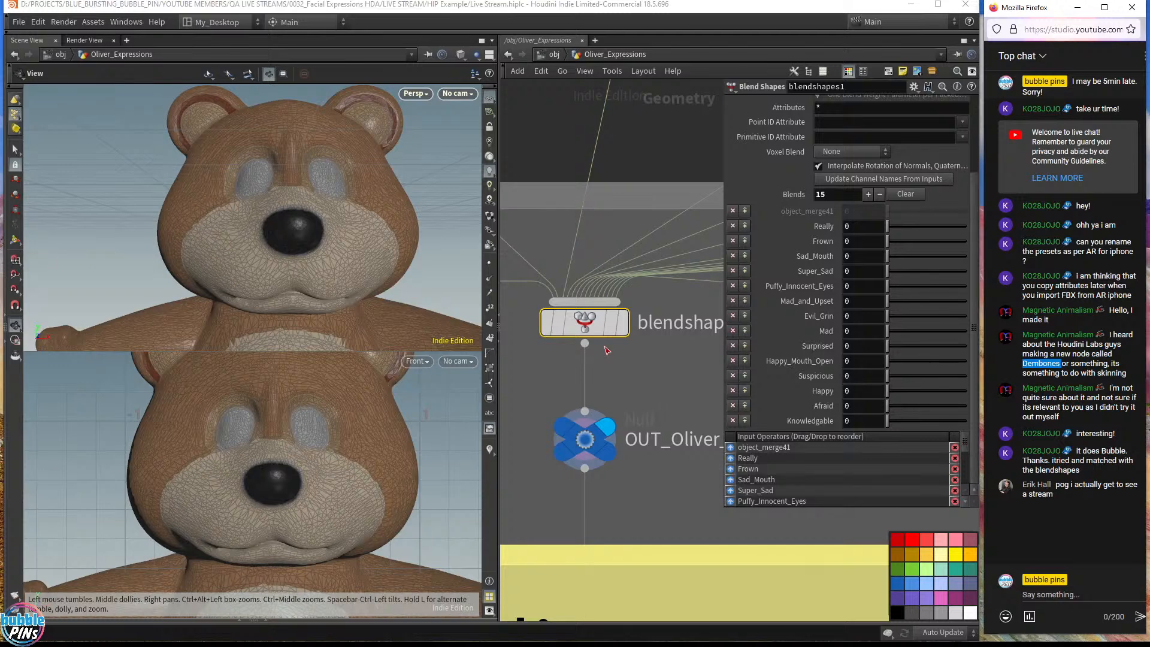
left_click_drag(1069, 450, 1092, 460)
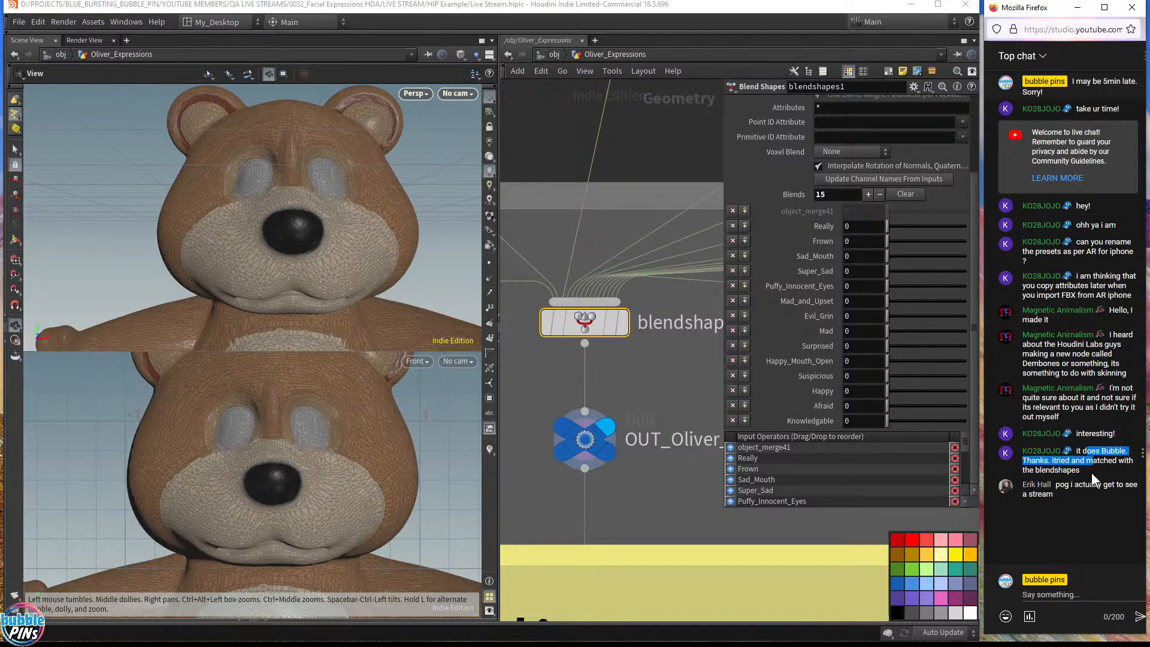
left_click_drag(1122, 472, 1076, 450)
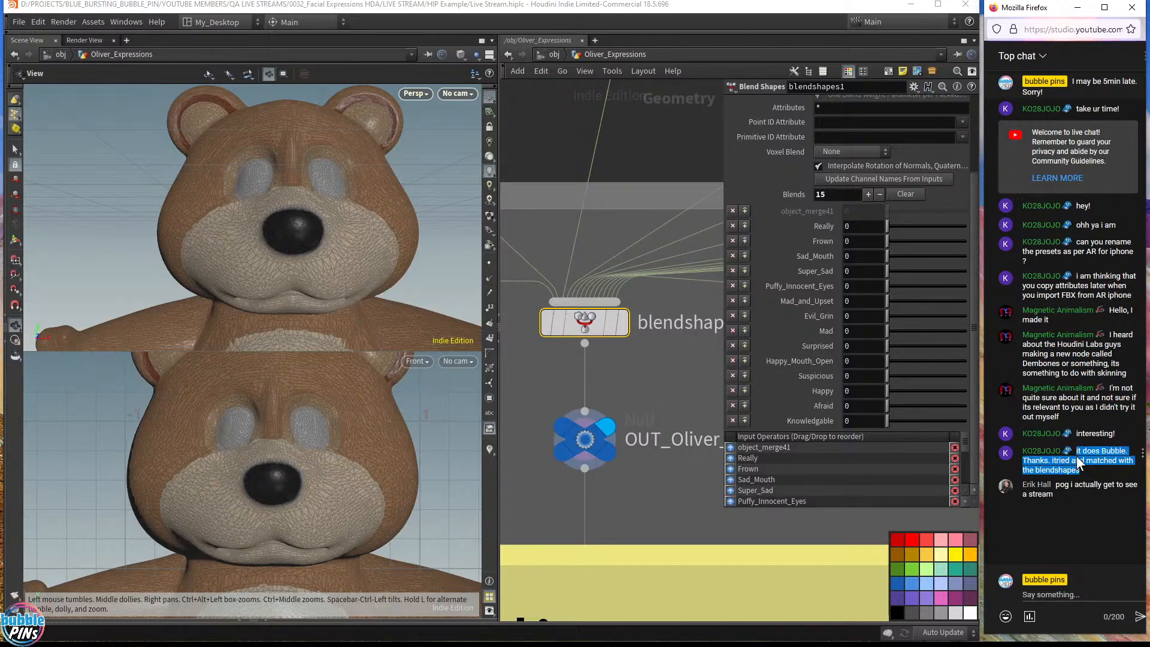
- Read the newest live chat greetings and the message about new nodes in the Houdini docs
left_click(1088, 479)
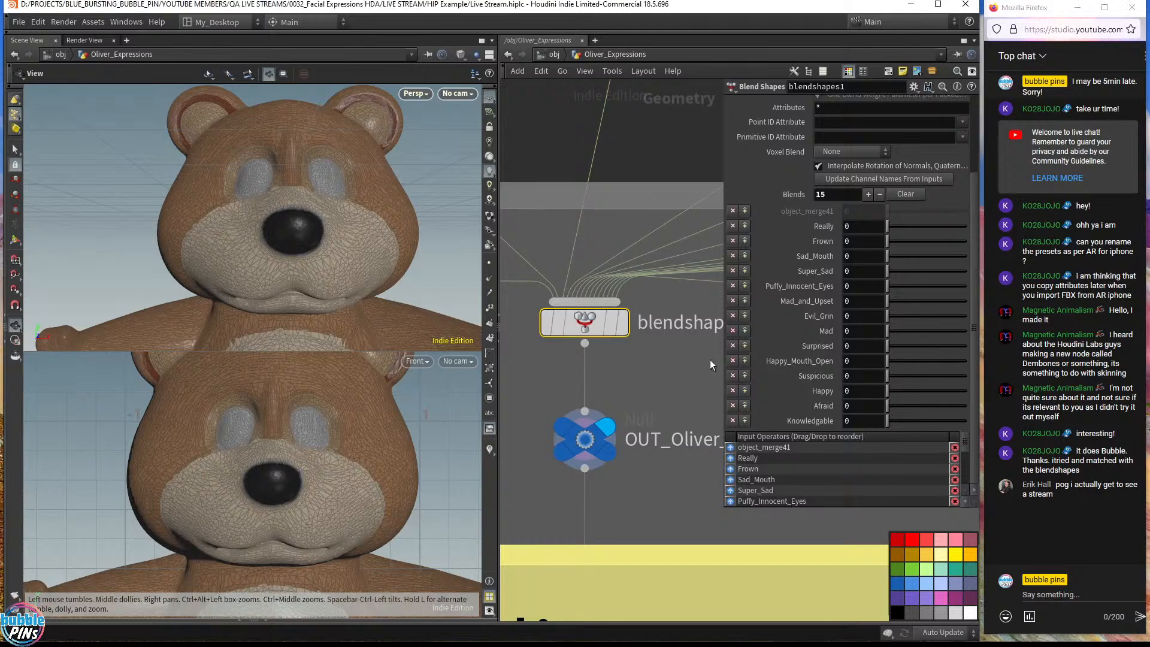
scroll(686, 363, "down", 2)
left_click_drag(1056, 484, 1067, 500)
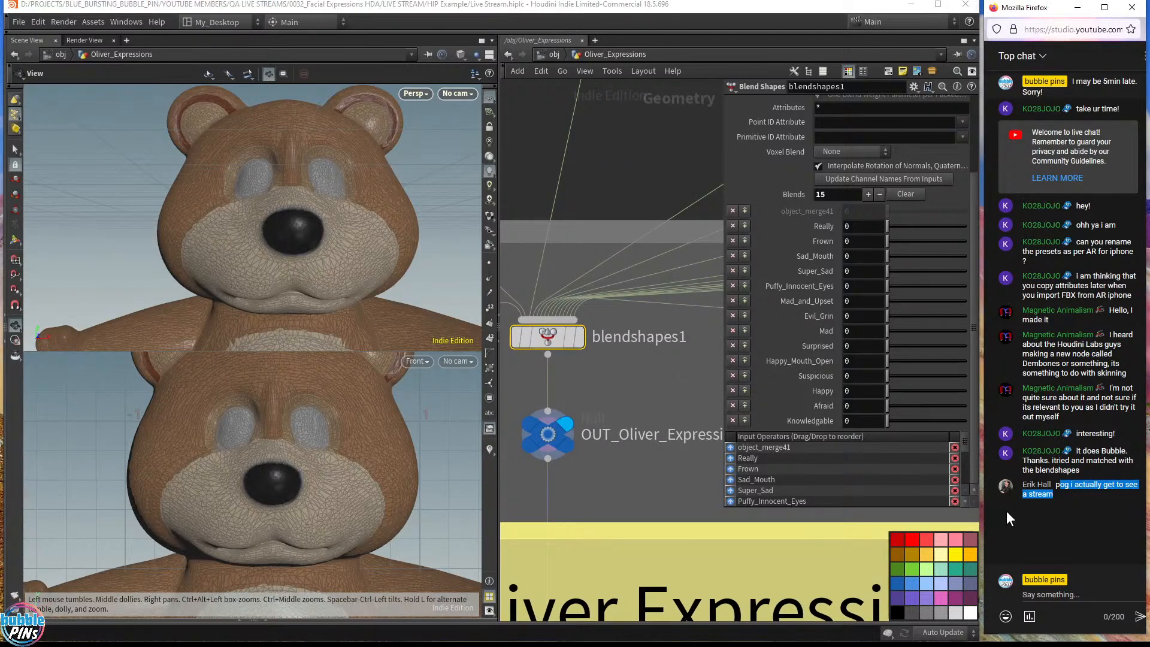
left_click(1072, 501)
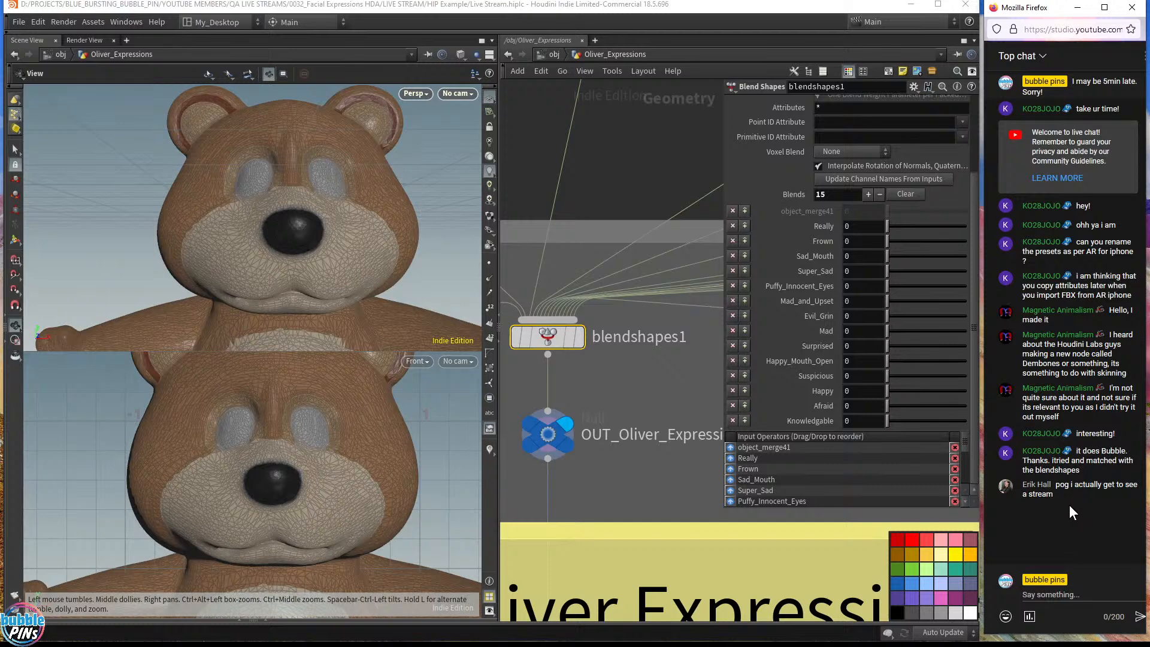
mouse_move(1068, 505)
left_mouse_down()
mouse_move(1075, 485)
mouse_move(1059, 485)
left_mouse_up()
left_click(1065, 498)
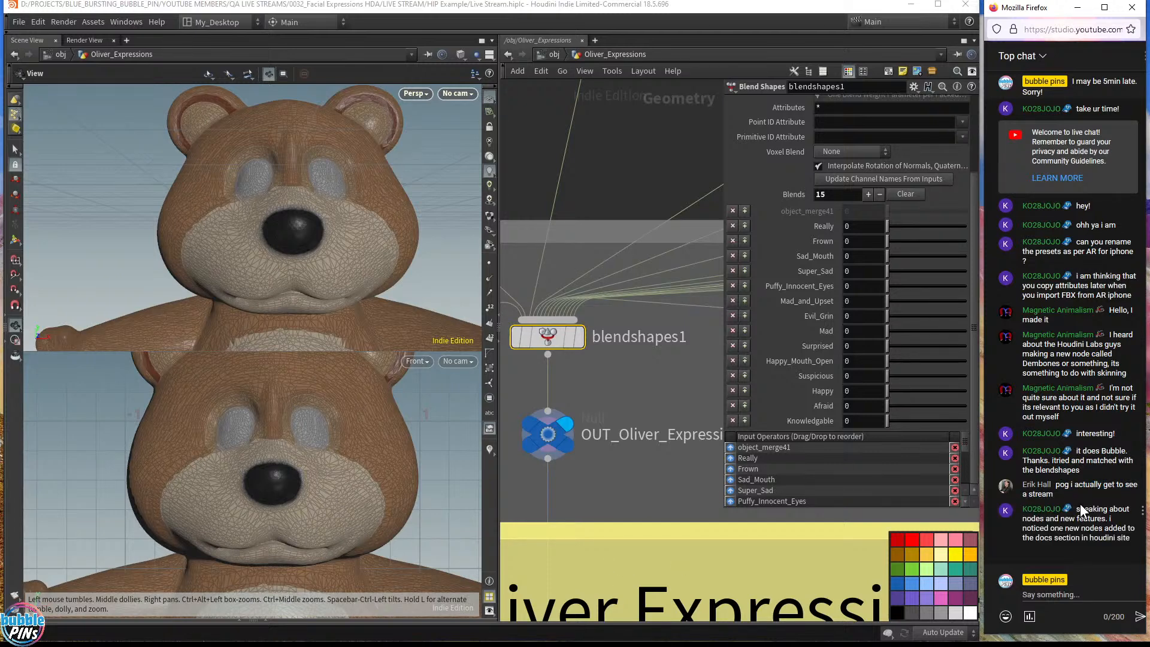
left_click_drag(1084, 509, 1130, 539)
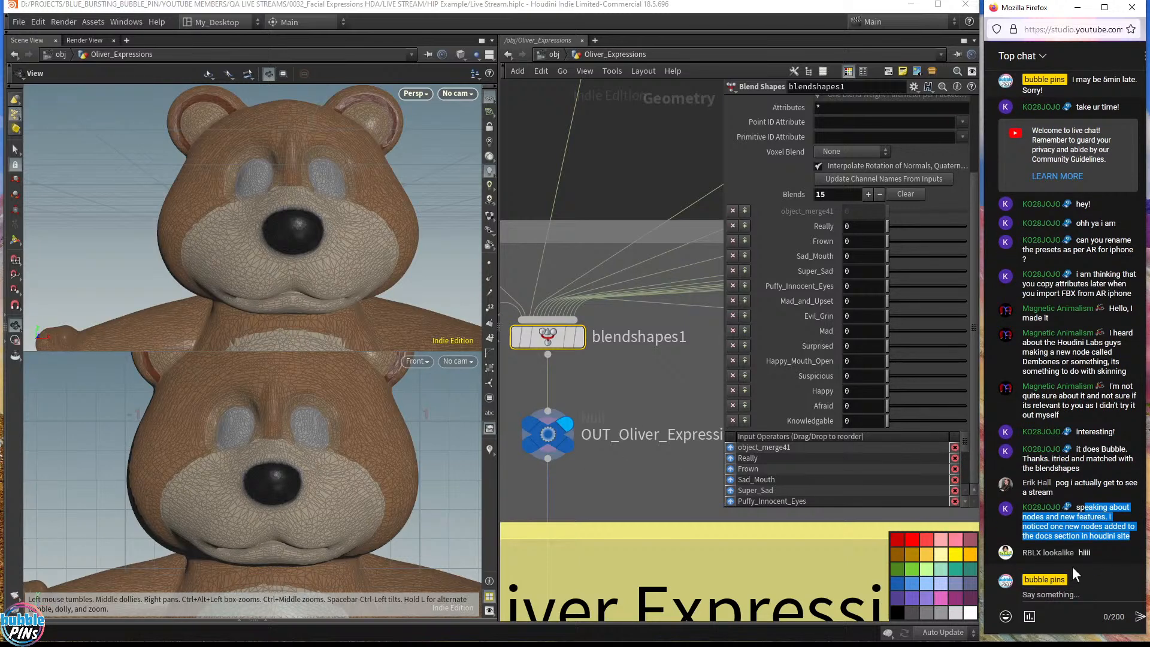
double_click(1084, 552)
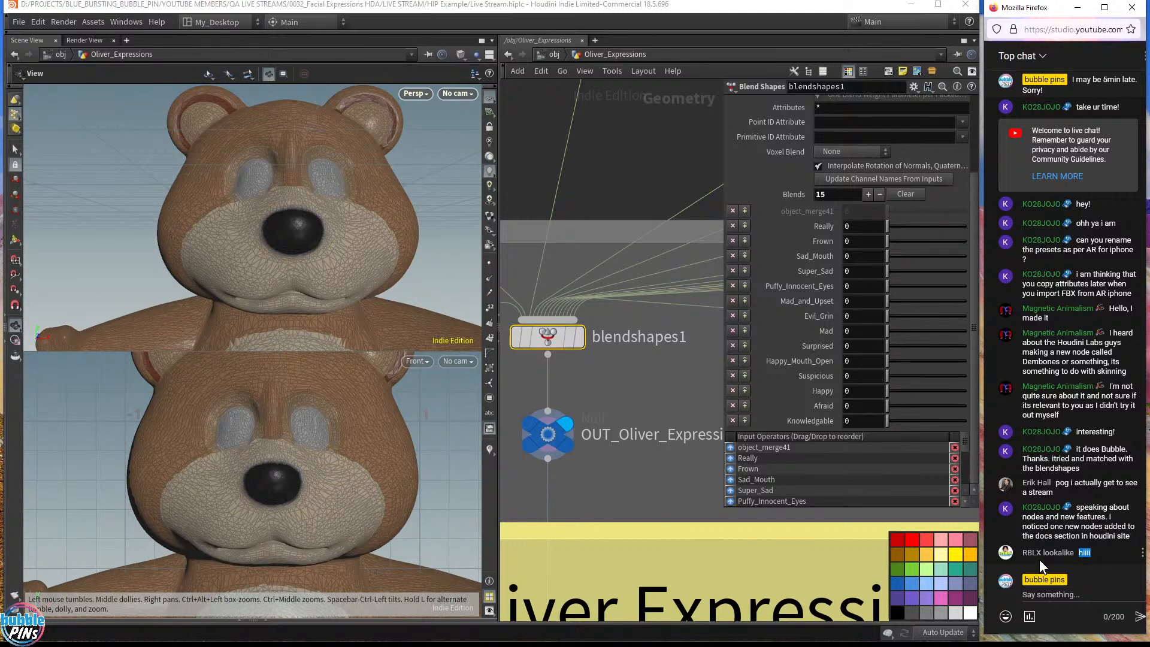
- Shrink the blendshapes1 parameter pane over the network and review the Expressions HDA node-setup topic in the topics.txt notes
left_click(678, 448)
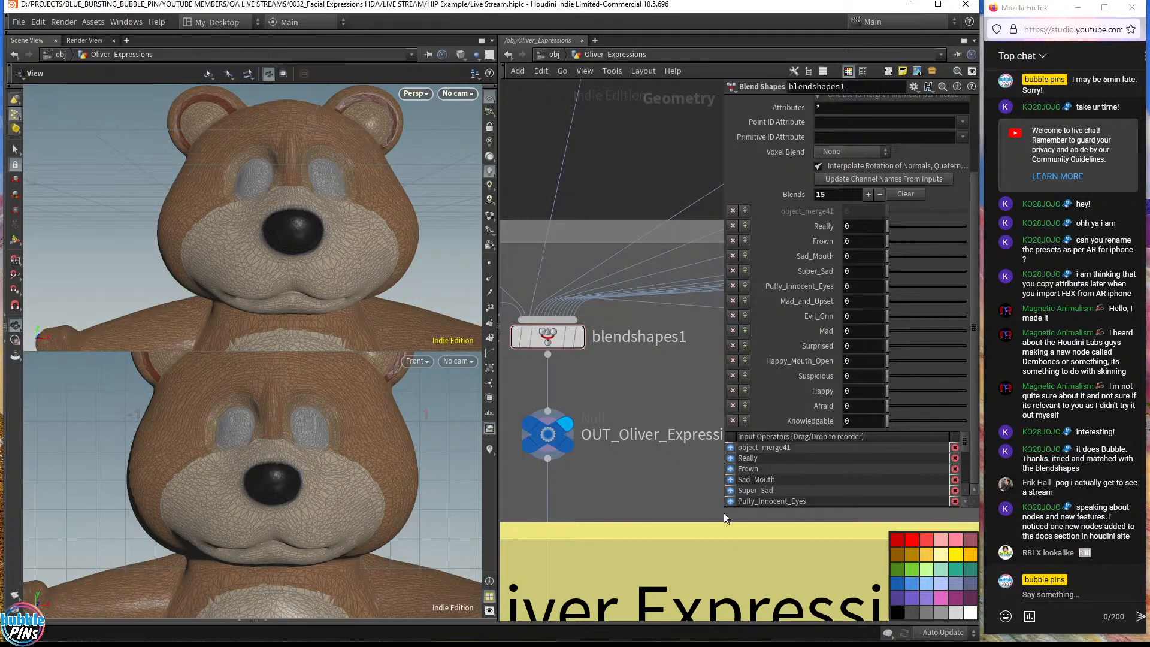
left_click_drag(724, 509, 743, 422)
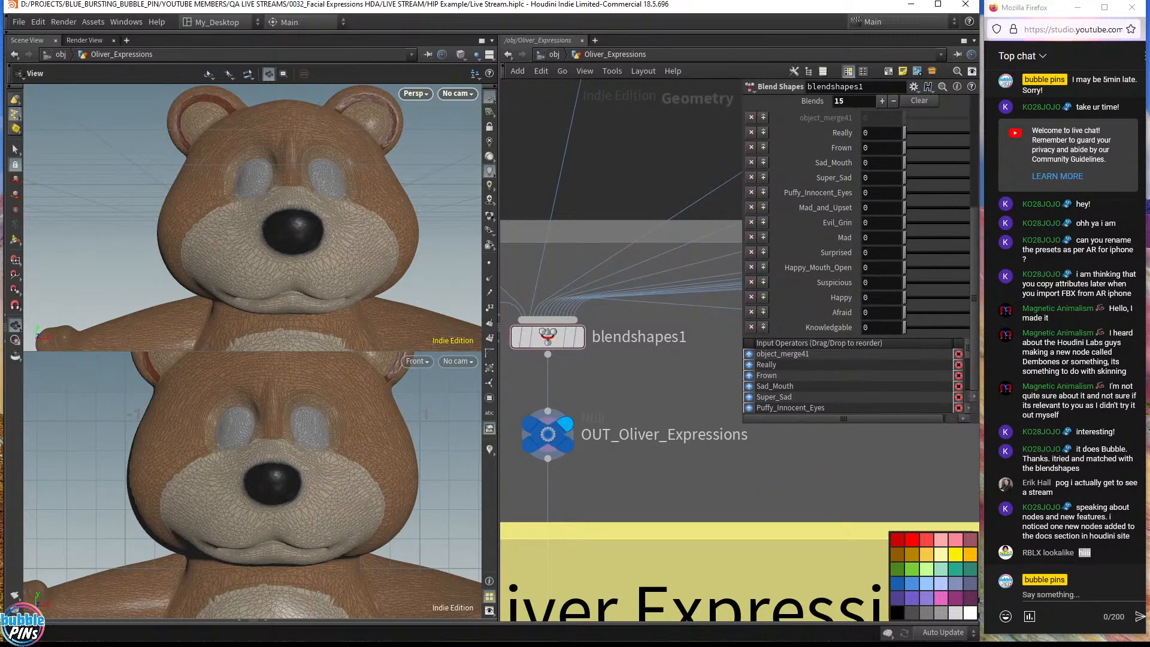
key("alt+Tab")
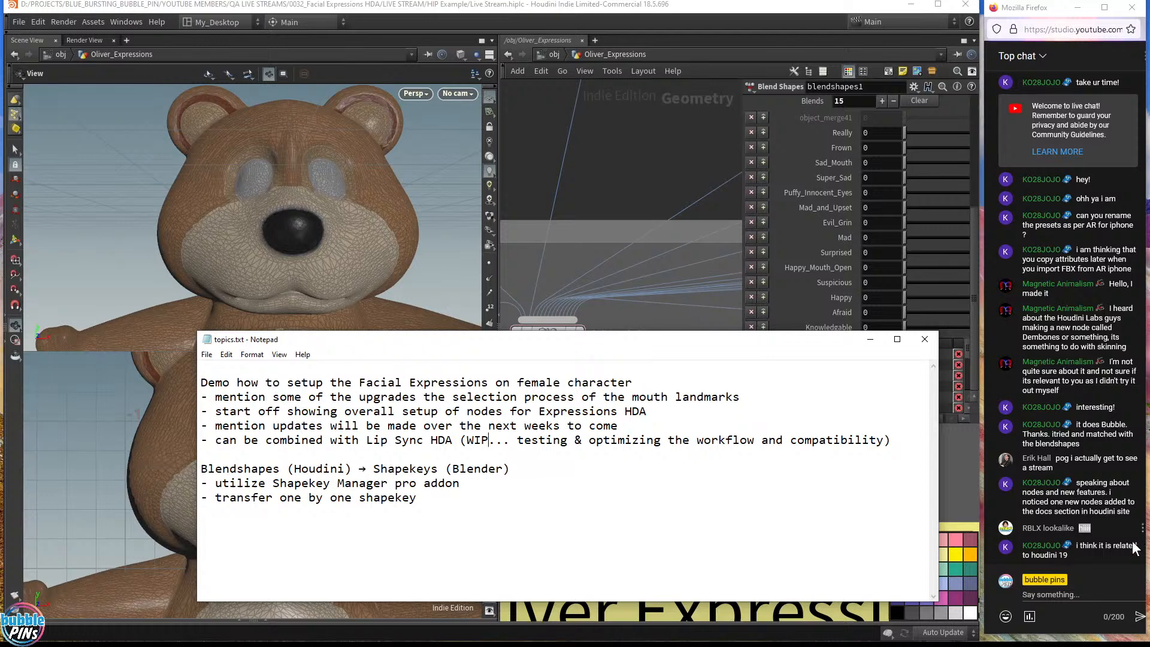
left_click(1090, 559)
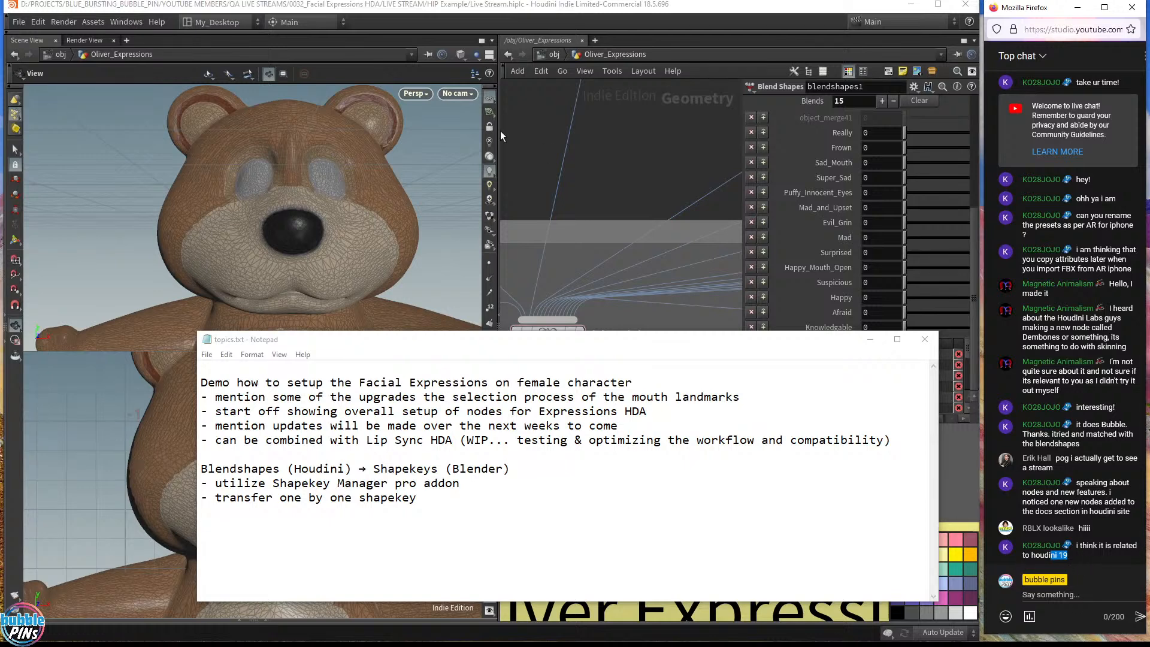
left_click_drag(266, 411, 740, 397)
left_click_drag(222, 411, 646, 411)
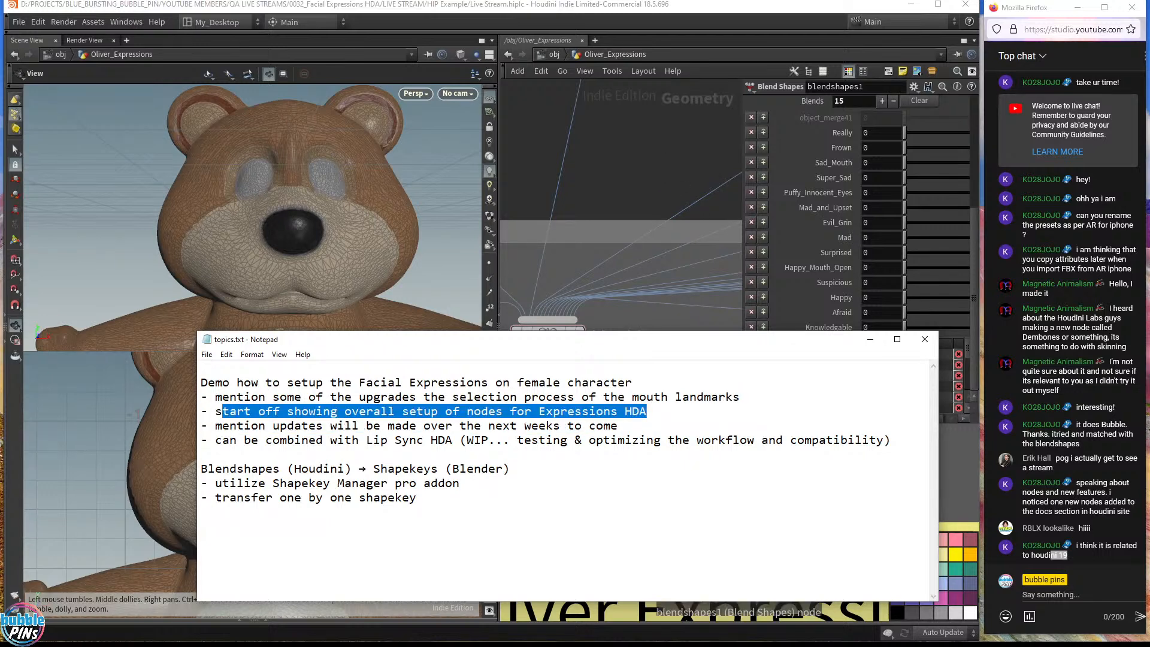
- Return to Houdini, widen the network editor and bring Oliver_Expressions' Facial Landmarks Setup and expression groups into view
left_click(682, 142)
key("h")
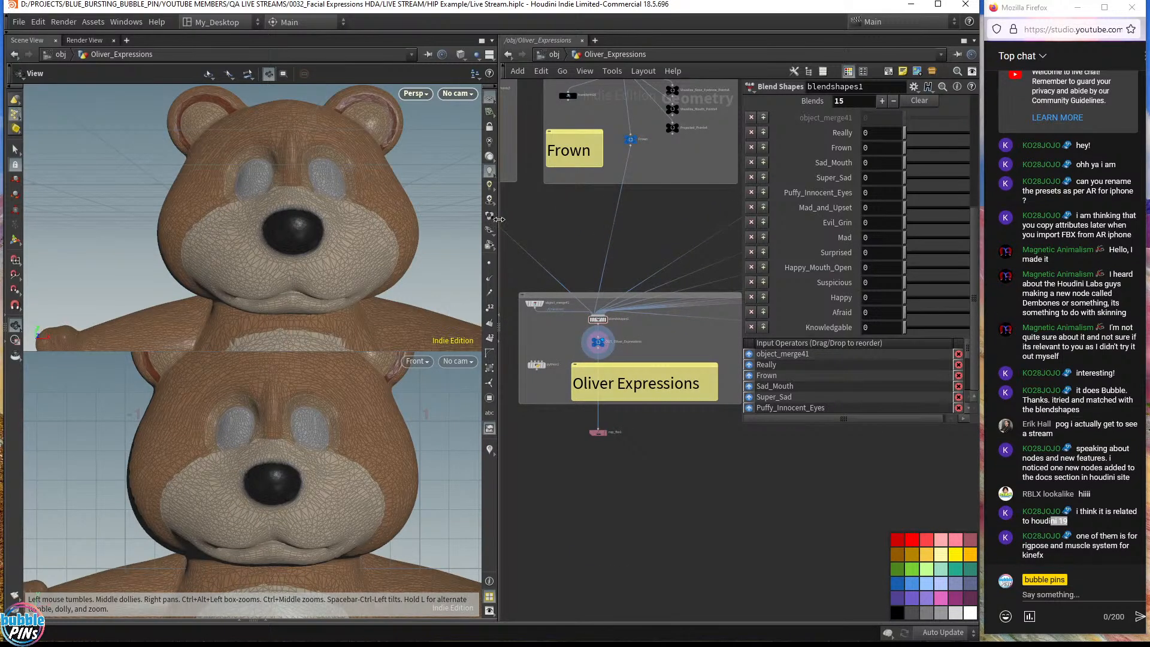
left_click_drag(498, 219, 387, 219)
middle_click_drag(615, 223, 639, 299)
scroll(597, 379, "down", 5)
scroll(597, 380, "down", 2)
scroll(638, 300, "up", 4)
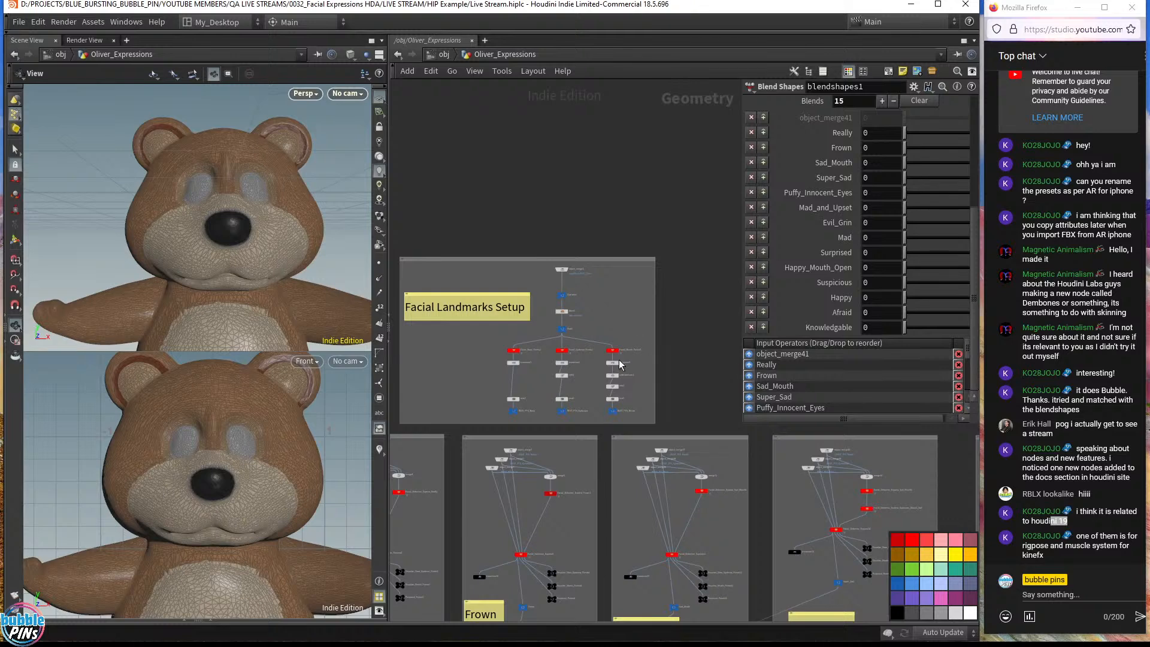
- Go up to the object level and turn off the display of simplefemale1
left_click(449, 55)
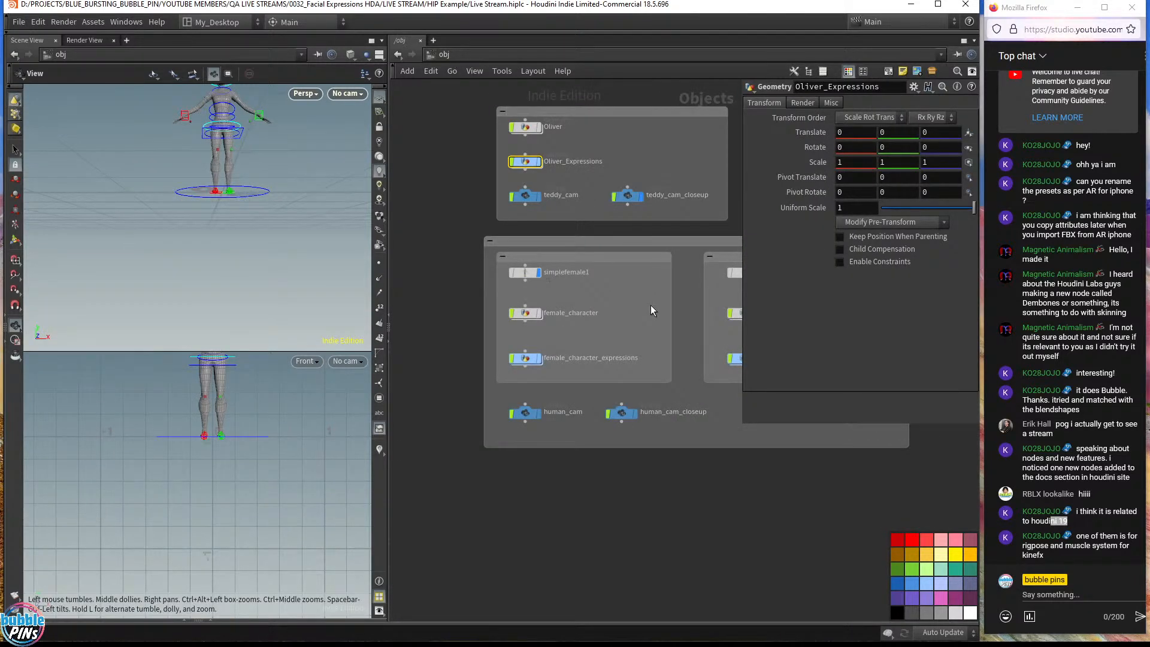
left_click(538, 273)
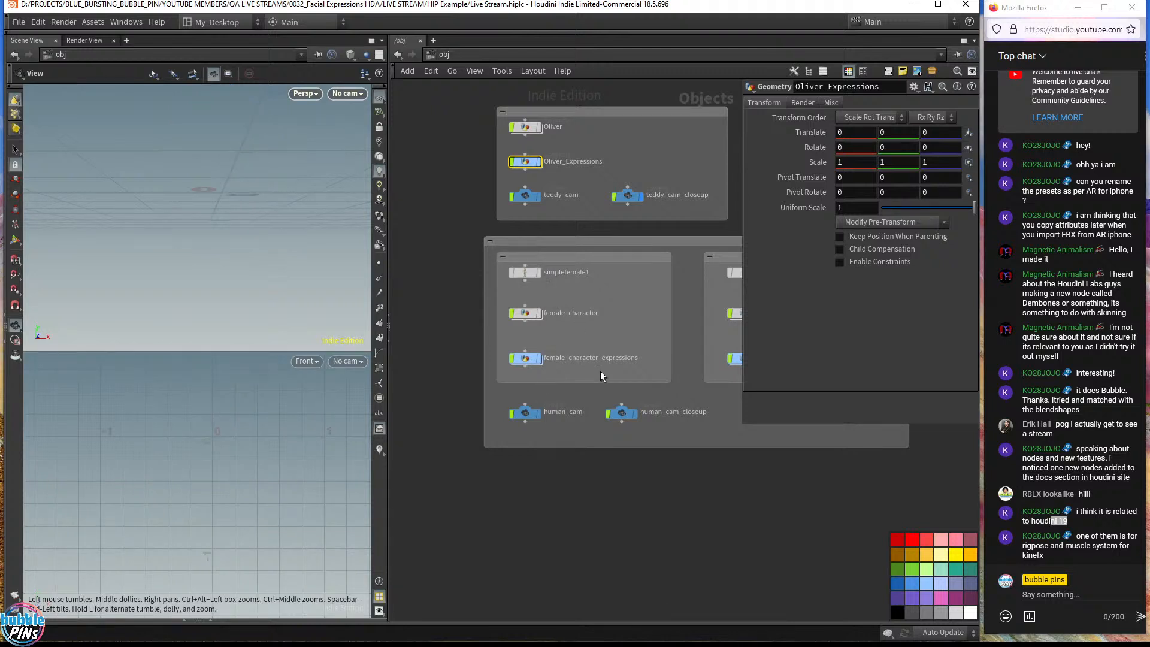
middle_click_drag(623, 536, 612, 457)
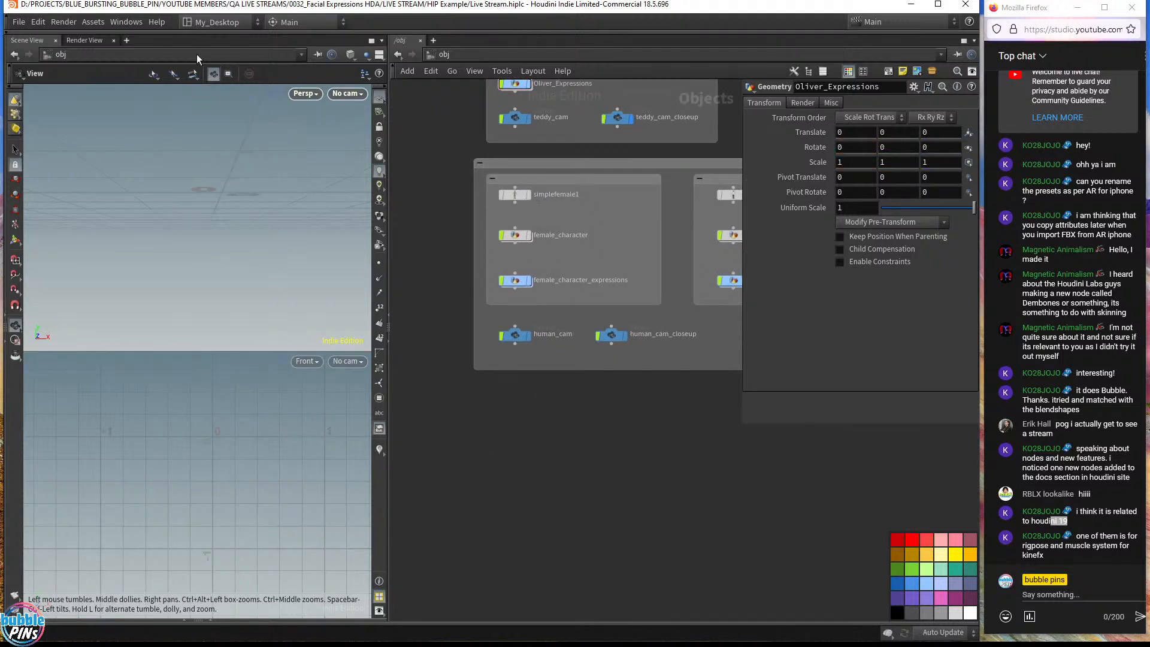
- Look over the node network inside female_character_expressions, hide the parameter pane and return to the object level
left_click_drag(505, 185, 504, 185)
left_click_drag(560, 222, 508, 242)
left_click_drag(548, 273, 488, 297)
key("Return")
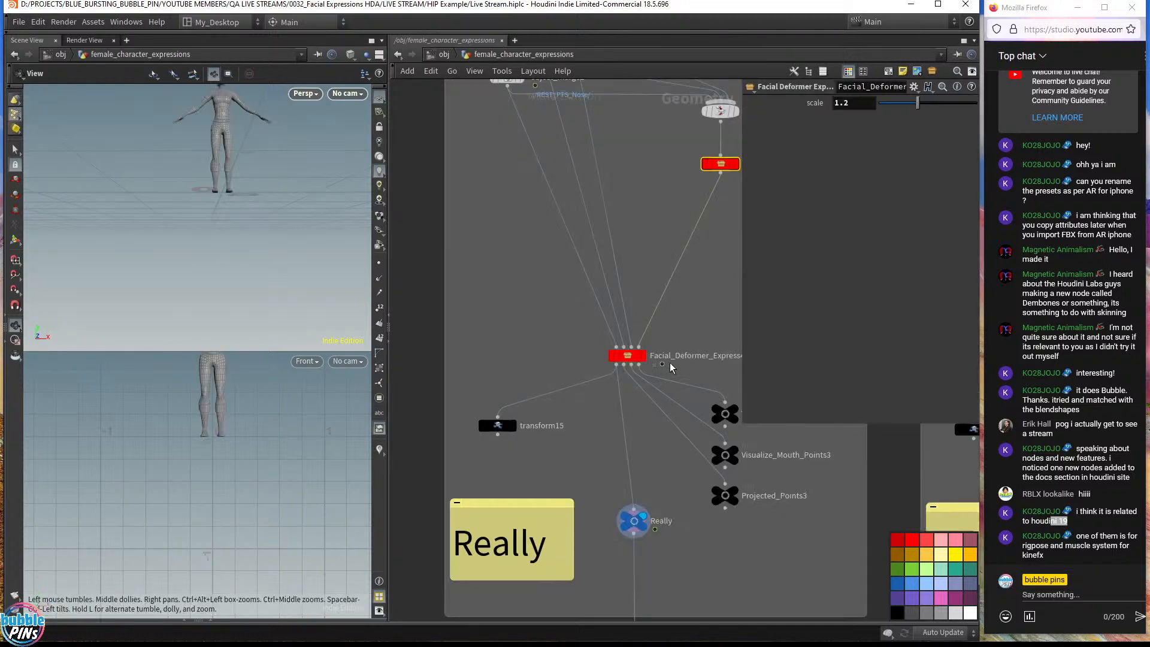
scroll(671, 415, "down", 5)
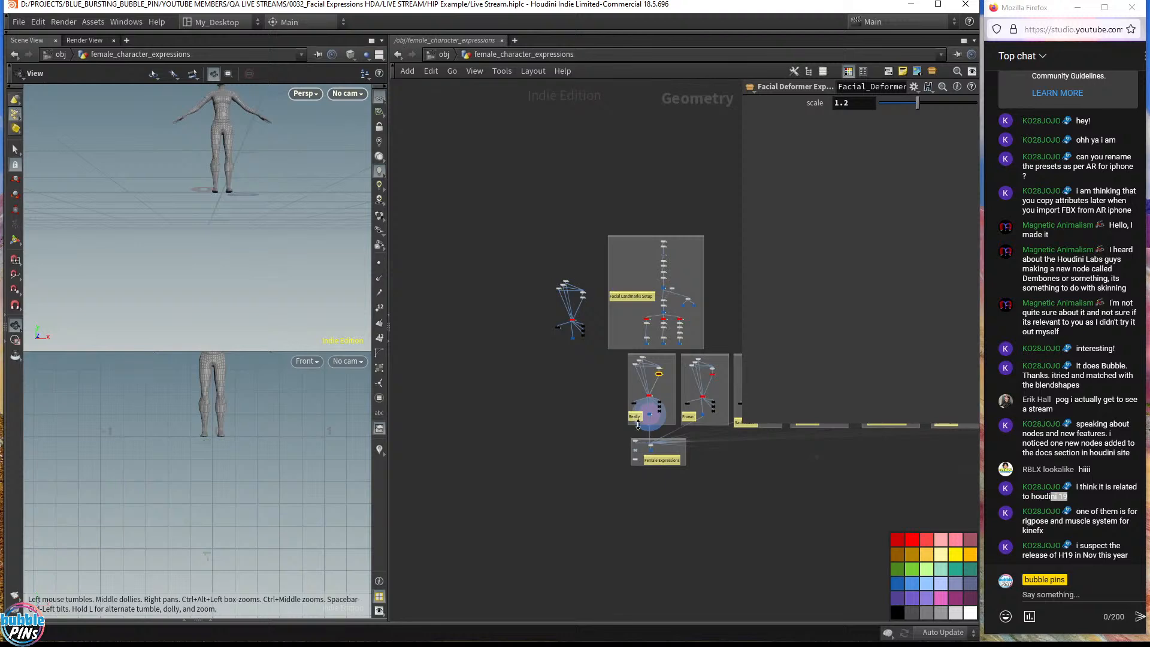
key("p")
key("u")
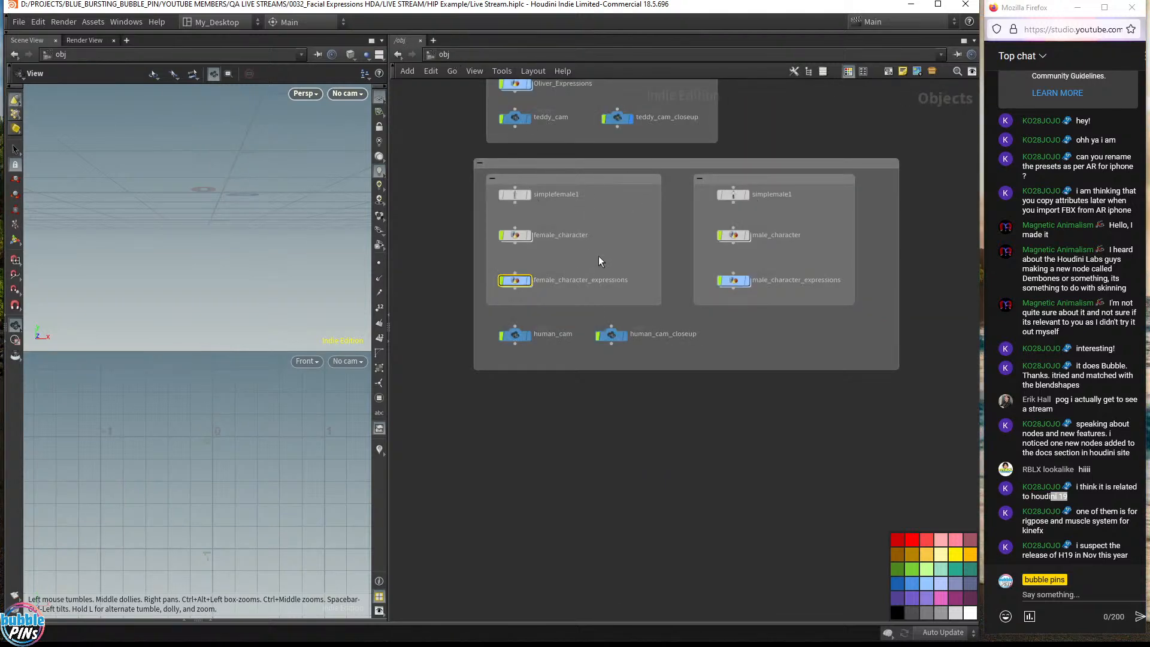
- Create a Geometry object in the empty space beside the female character group and name it female_expressions
scroll(598, 256, "up", 5)
middle_click_drag(417, 300, 687, 314)
scroll(687, 314, "down", 3)
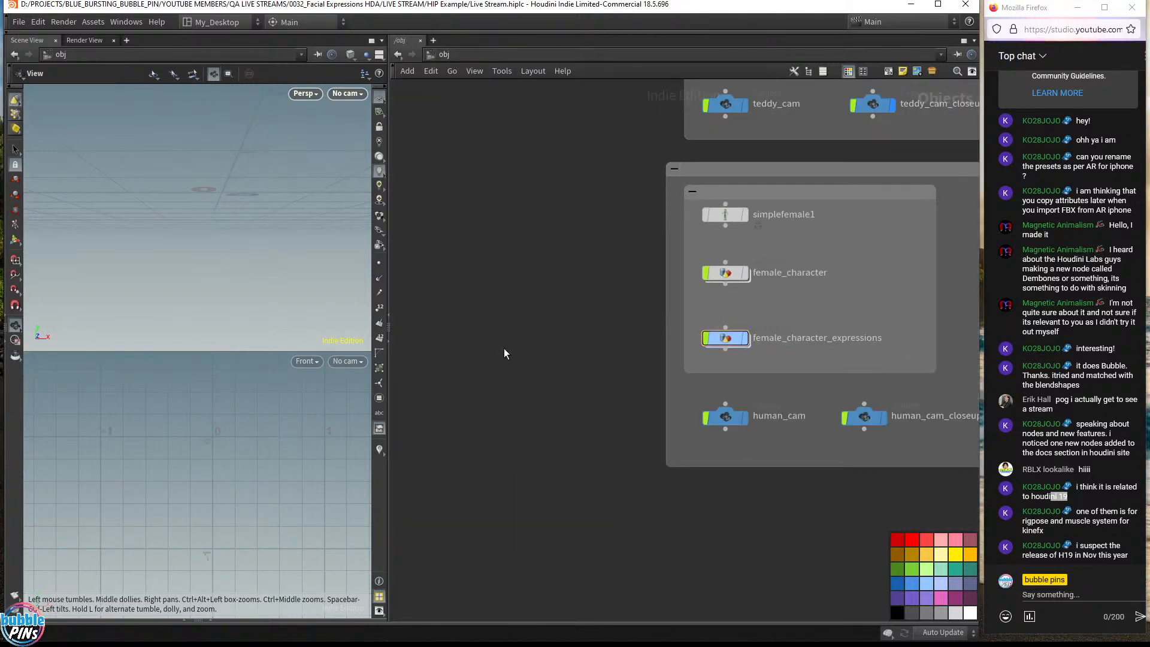
key("Tab")
type("geo")
key("Return")
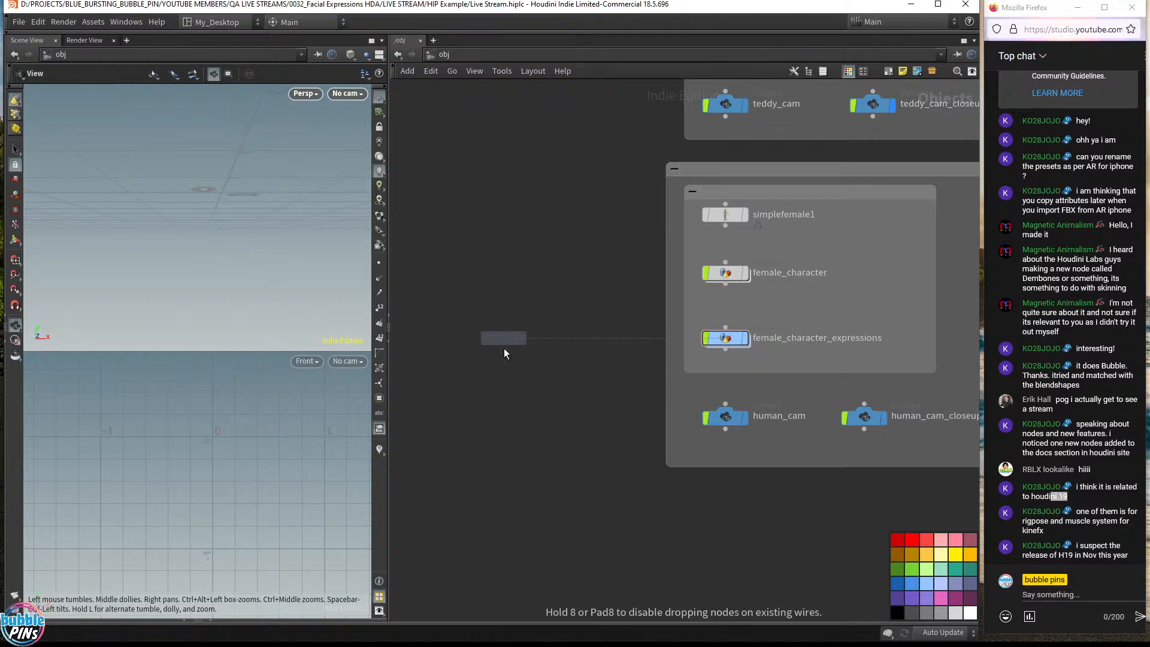
left_click(512, 340)
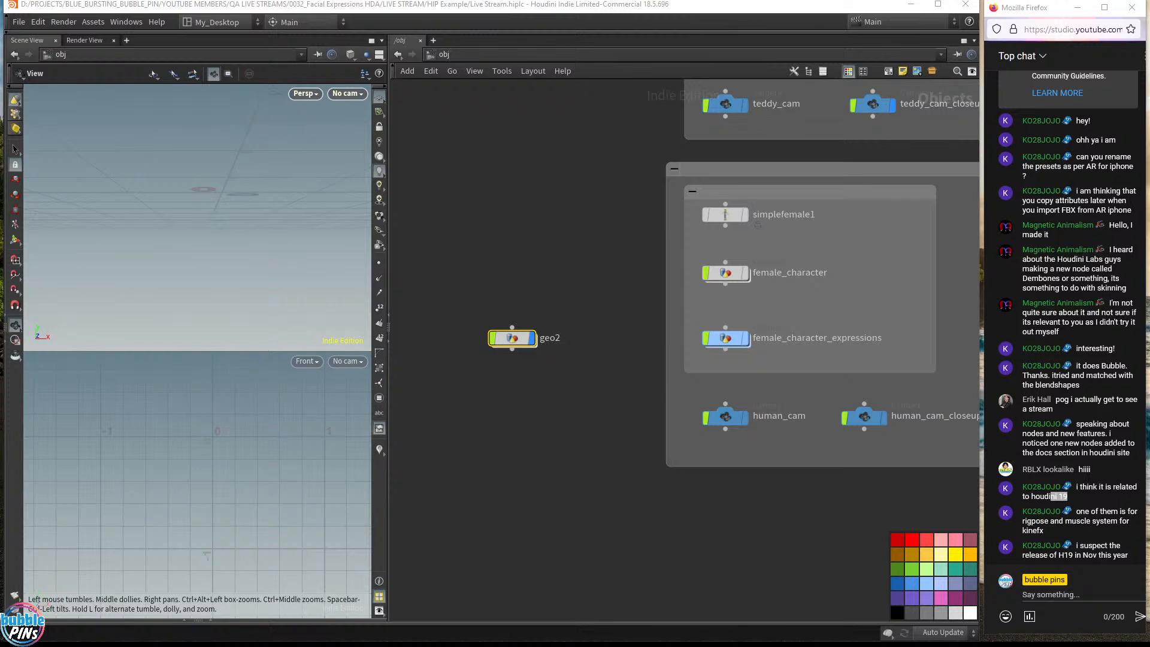
double_click(553, 339)
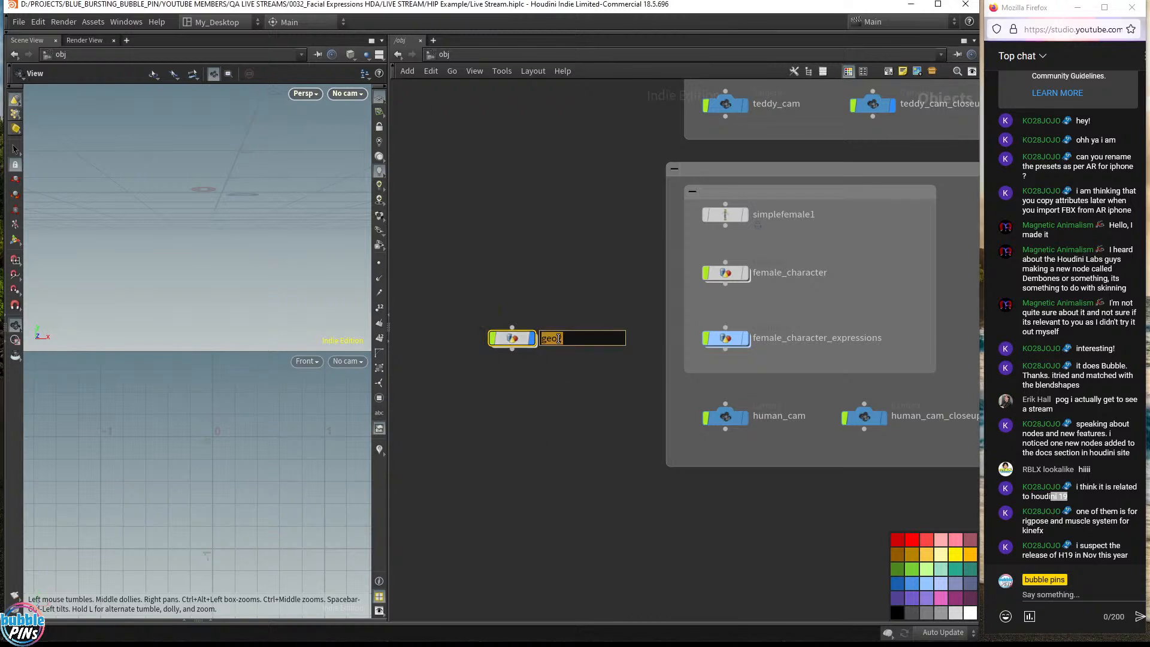
type("female_expressions")
key("Return")
- Enter female_expressions, add an Object Merge node and show its parameters
double_click(515, 339)
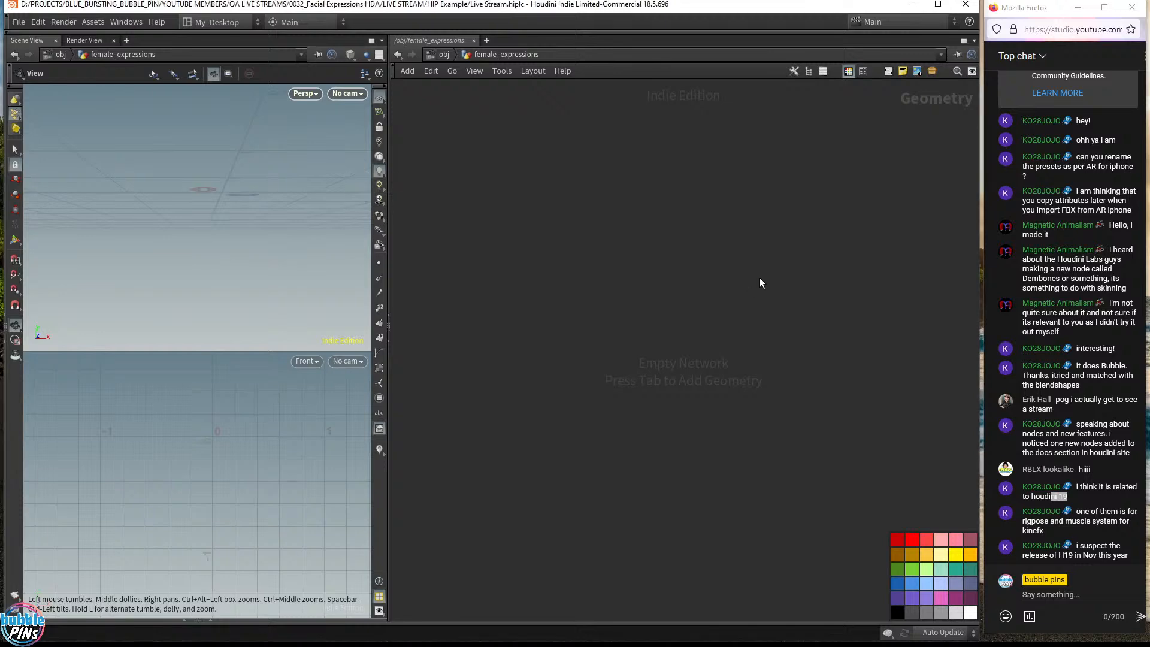
key("Tab")
type("ob")
key("Return")
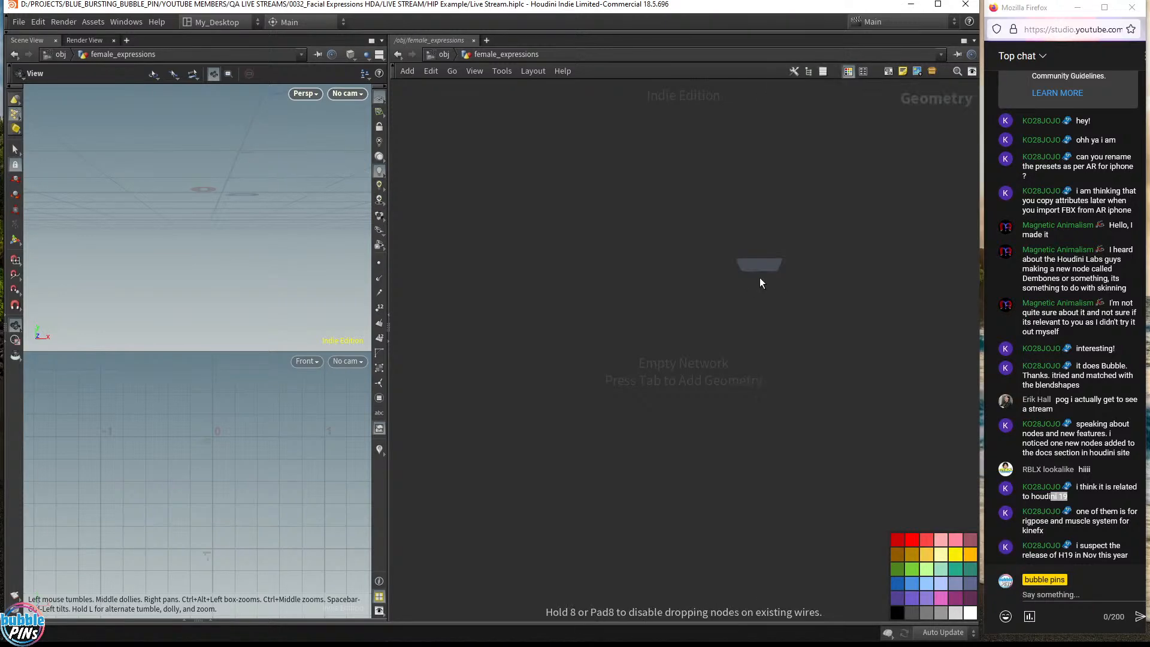
left_click(523, 218)
key("p")
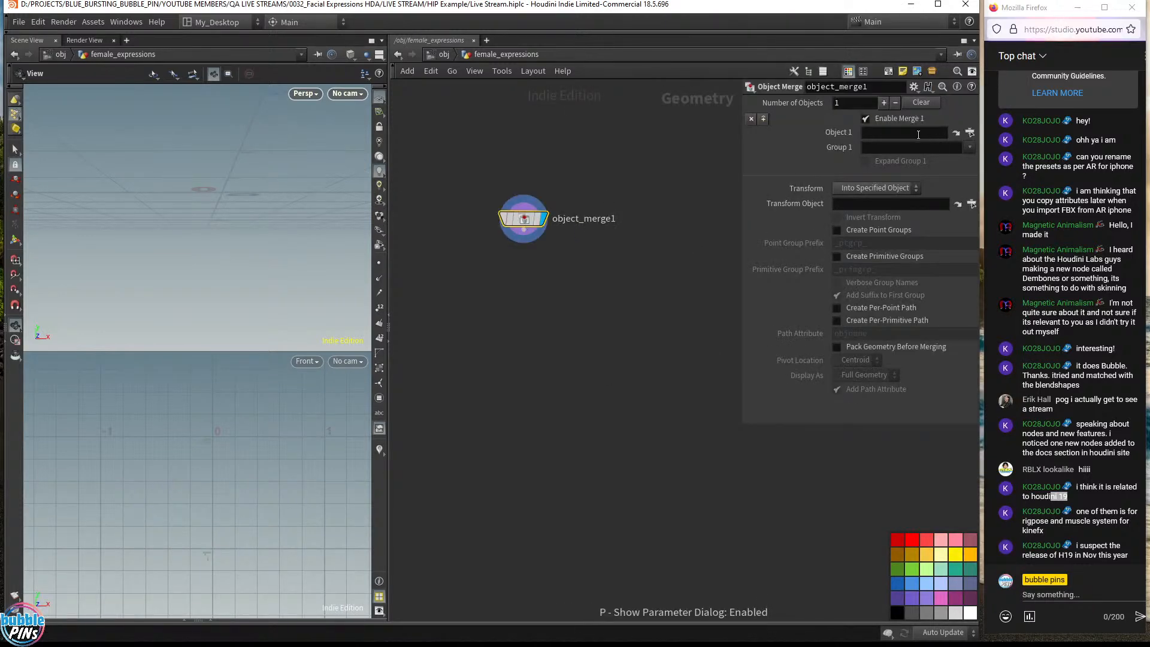
- Set Object 1 of the Object Merge to ../../female_character/OUT_Female_Character_Mesh
left_click(899, 132)
type("../")
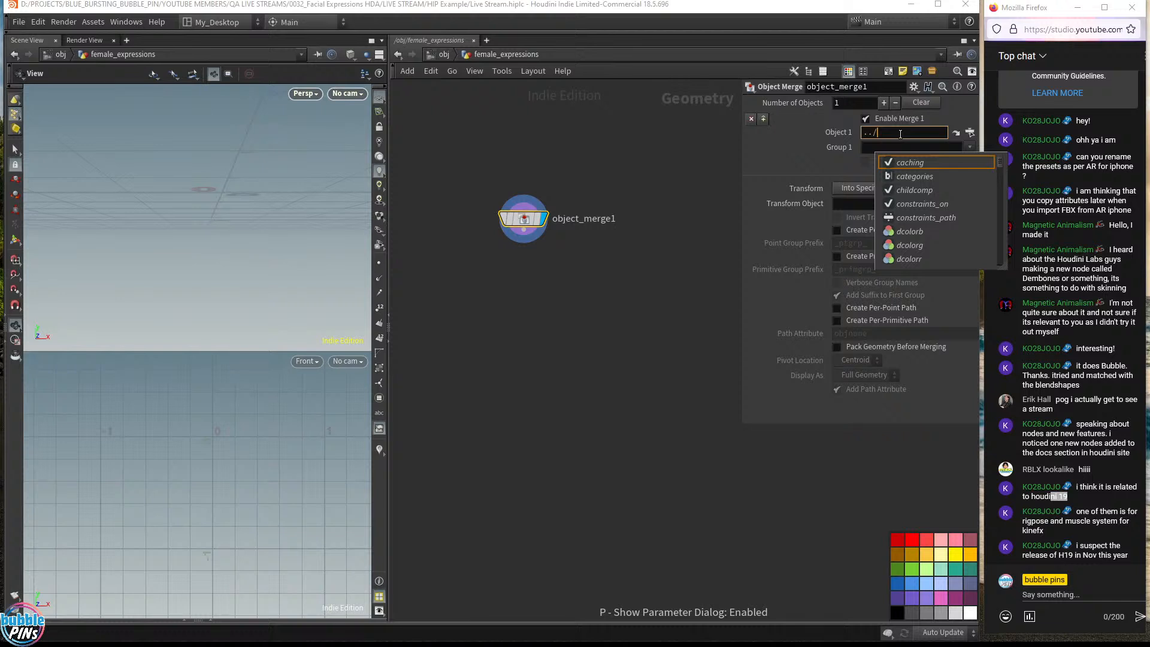
type("femal")
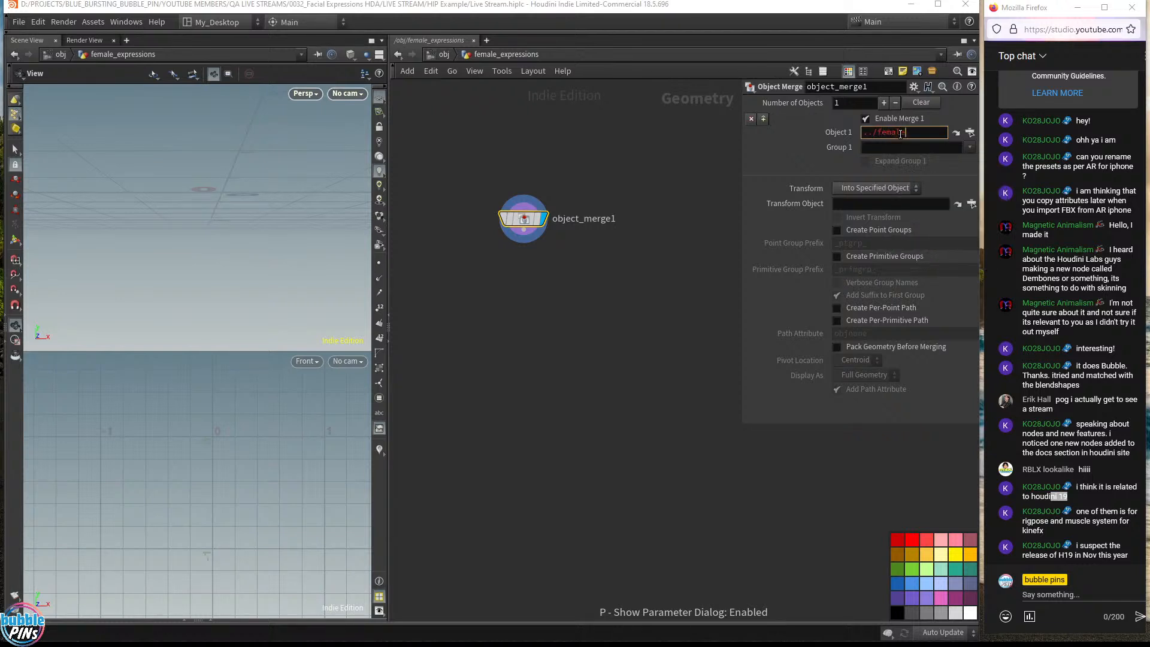
type("e_character")
left_click(970, 133)
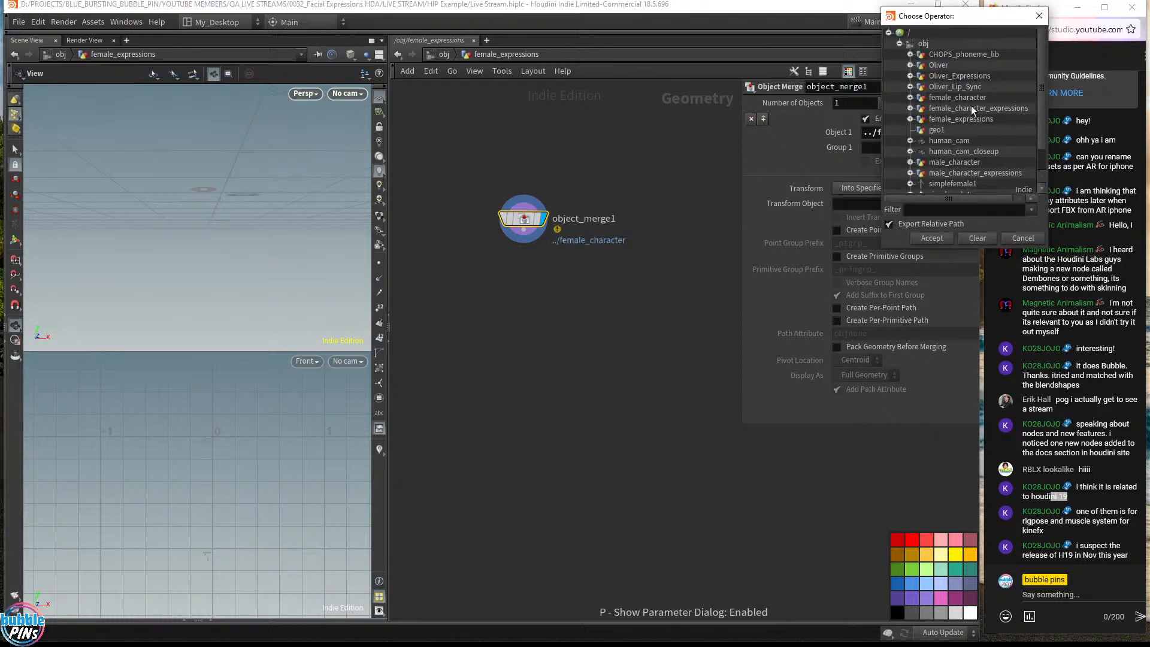
left_click(909, 97)
left_click(976, 108)
double_click(976, 109)
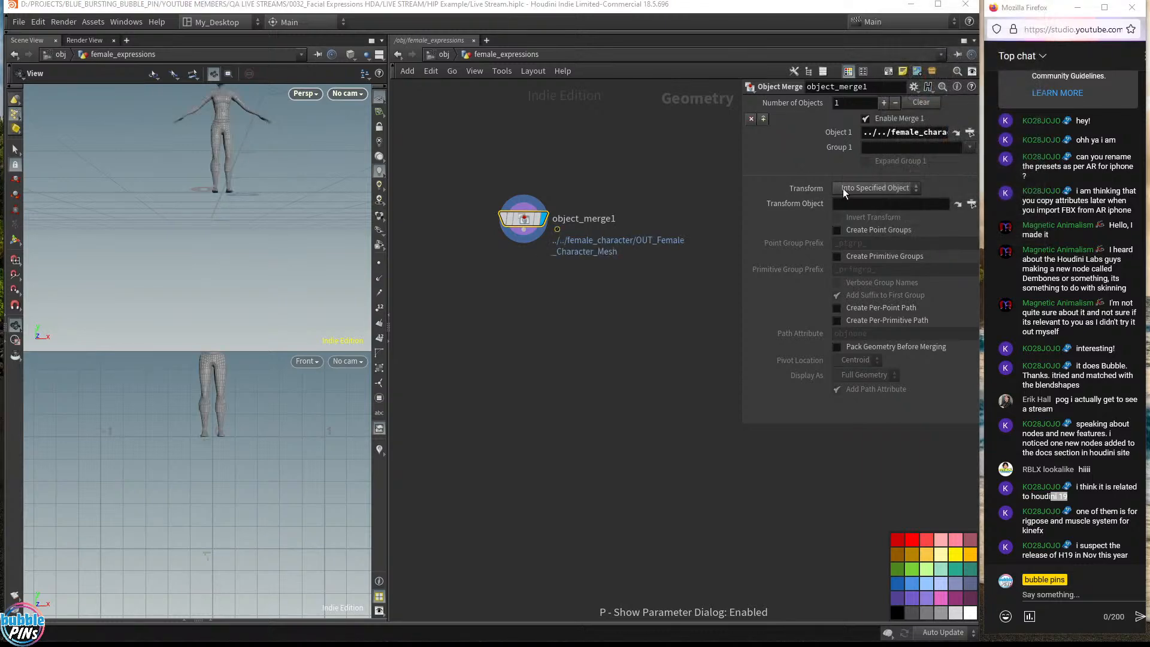
- Set the Object Merge's Transform option to Into This Object
left_click(895, 188)
left_click(889, 228)
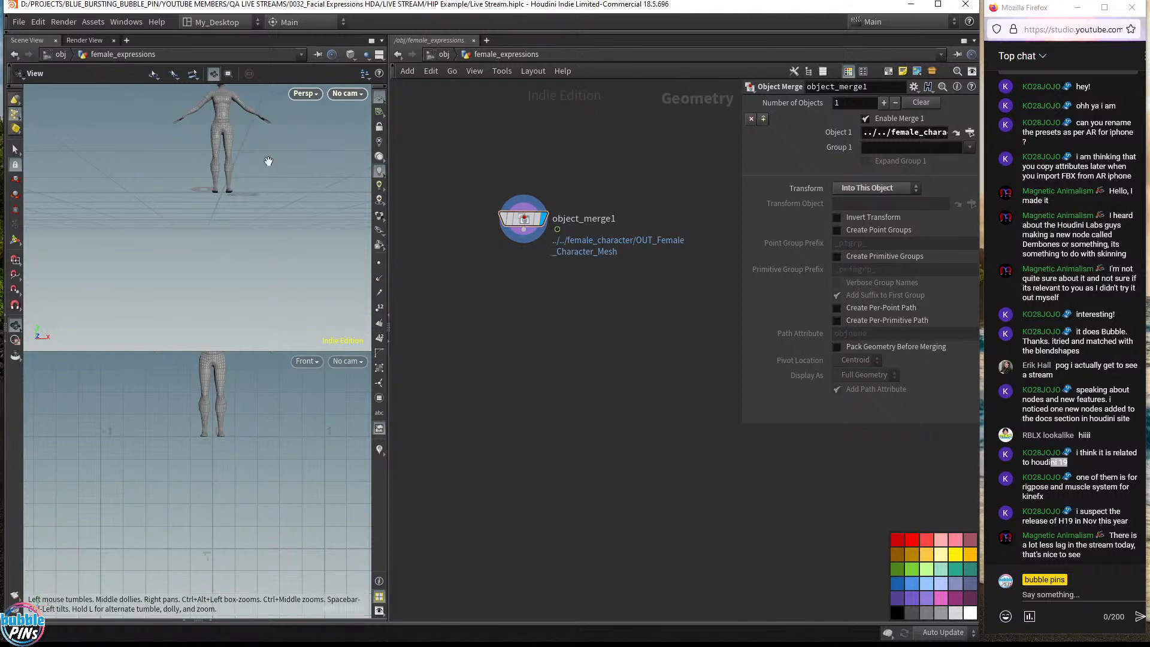
right_click_drag(249, 165, 241, 266)
left_click_drag(233, 172, 226, 185)
scroll(226, 184, "up", 6)
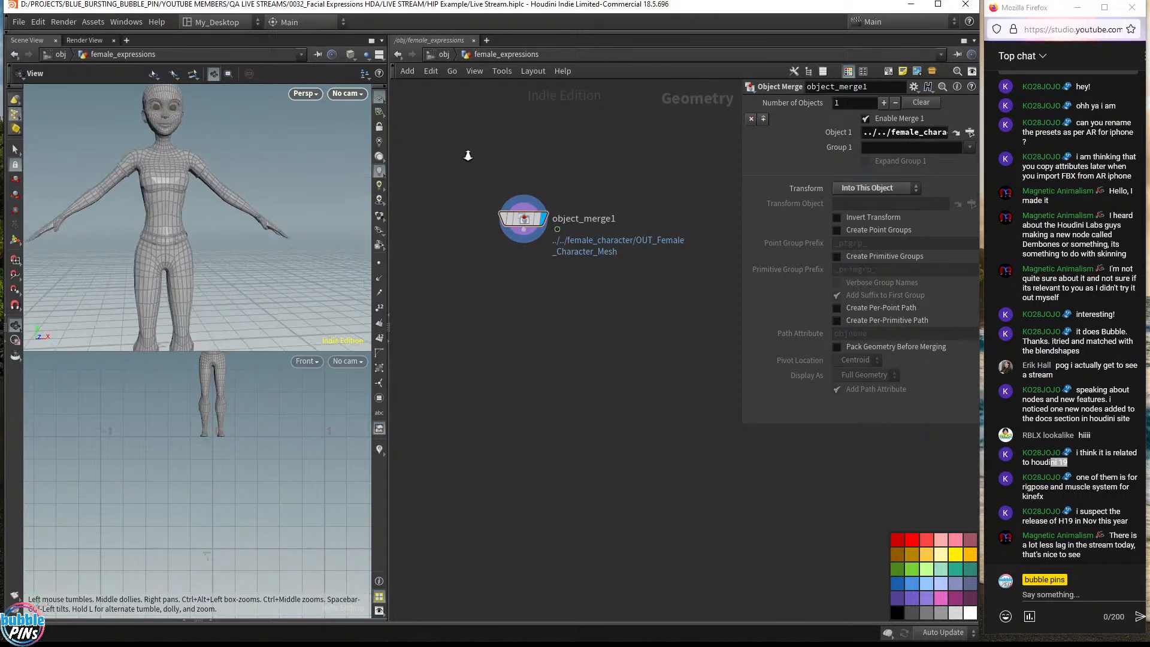
- Append a Null below the Object Merge, name it Character and make it the displayed node
left_click(524, 230)
key("Tab")
type("null")
key("Return")
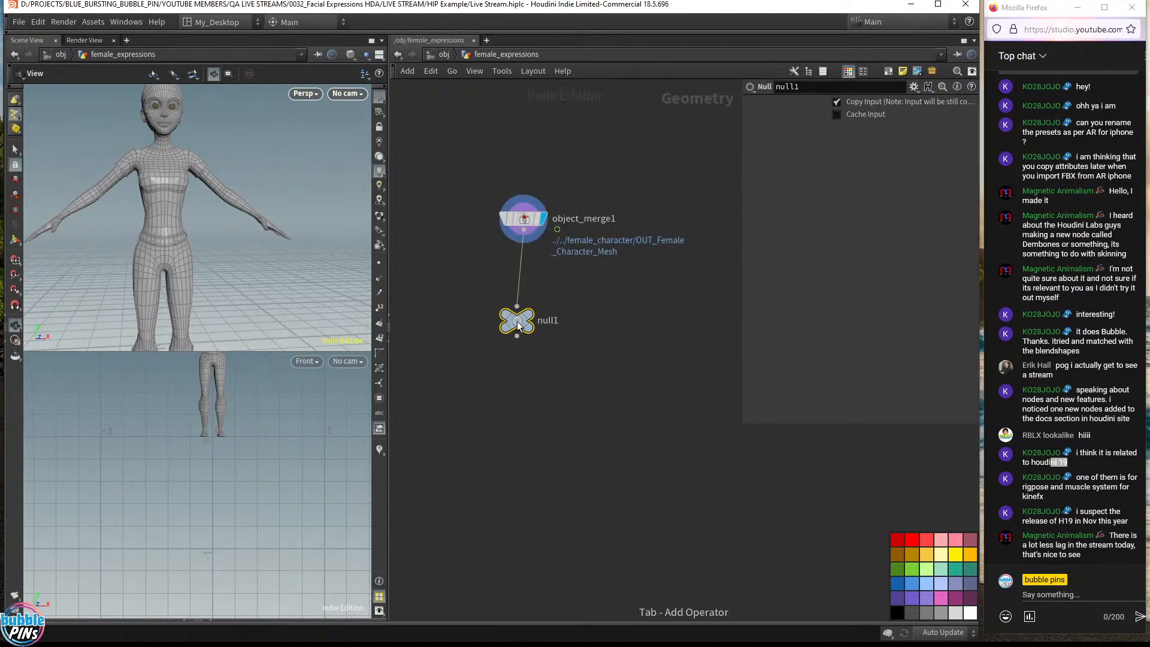
left_click_drag(516, 329, 524, 329)
double_click(570, 331)
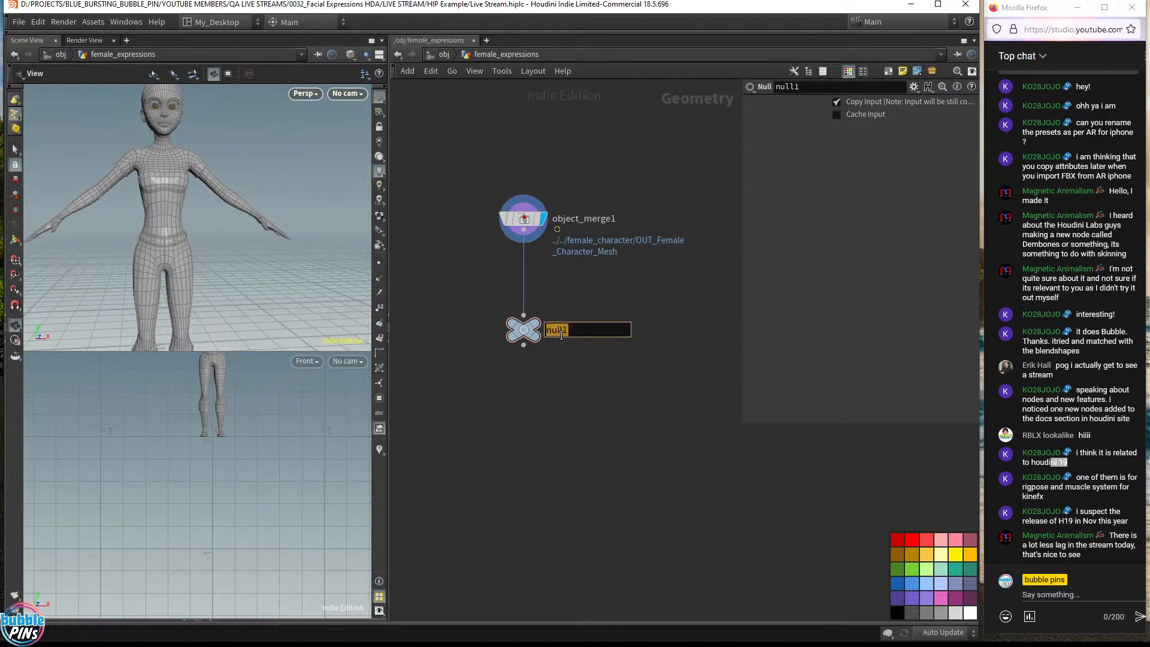
type("Character")
key("Return")
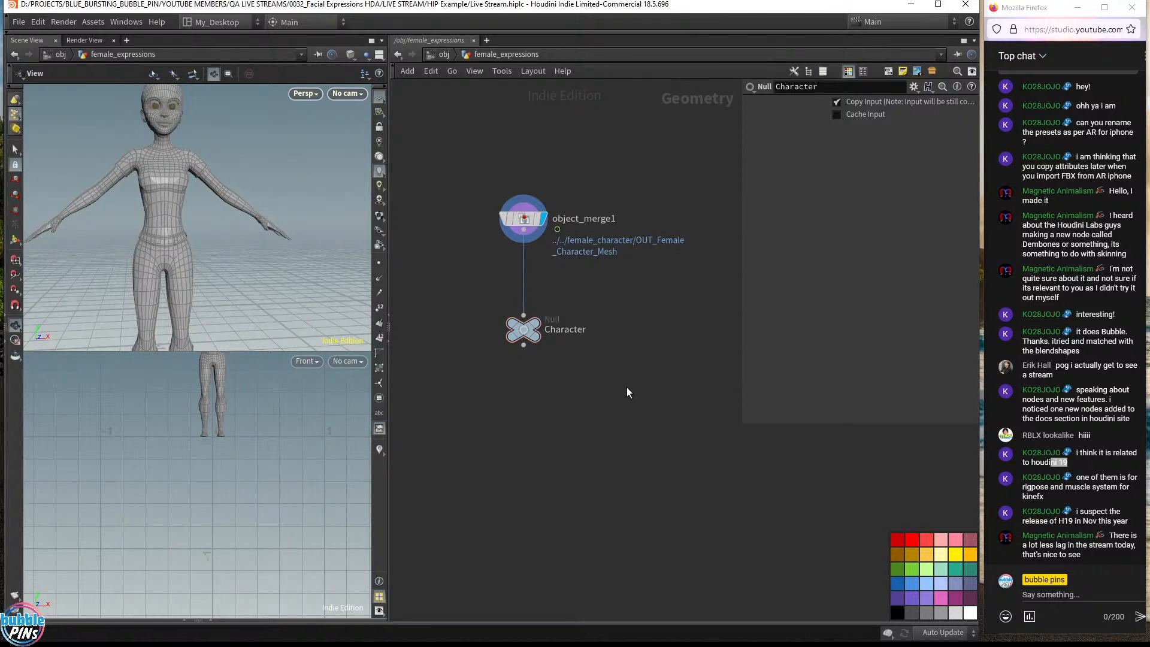
mouse_move(523, 336)
left_mouse_down()
mouse_move(524, 297)
mouse_move(523, 330)
left_mouse_up()
middle_click_drag(593, 404, 617, 288)
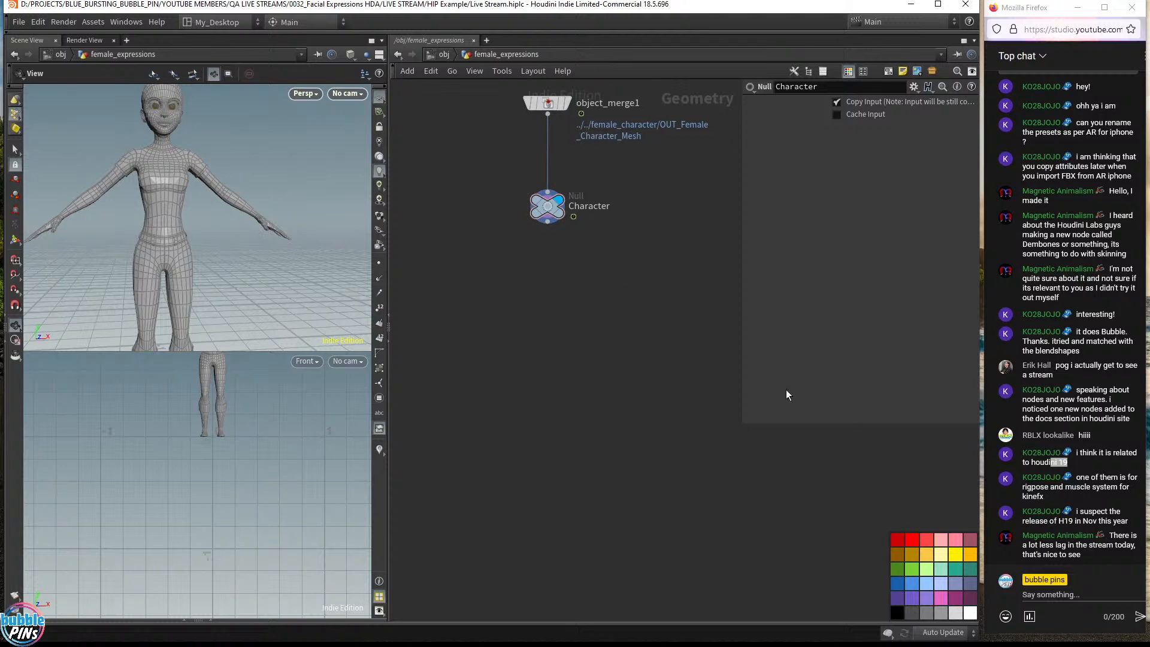
- Hide the parameter pane and switch the viewport layout to a single view of the female character
key("p")
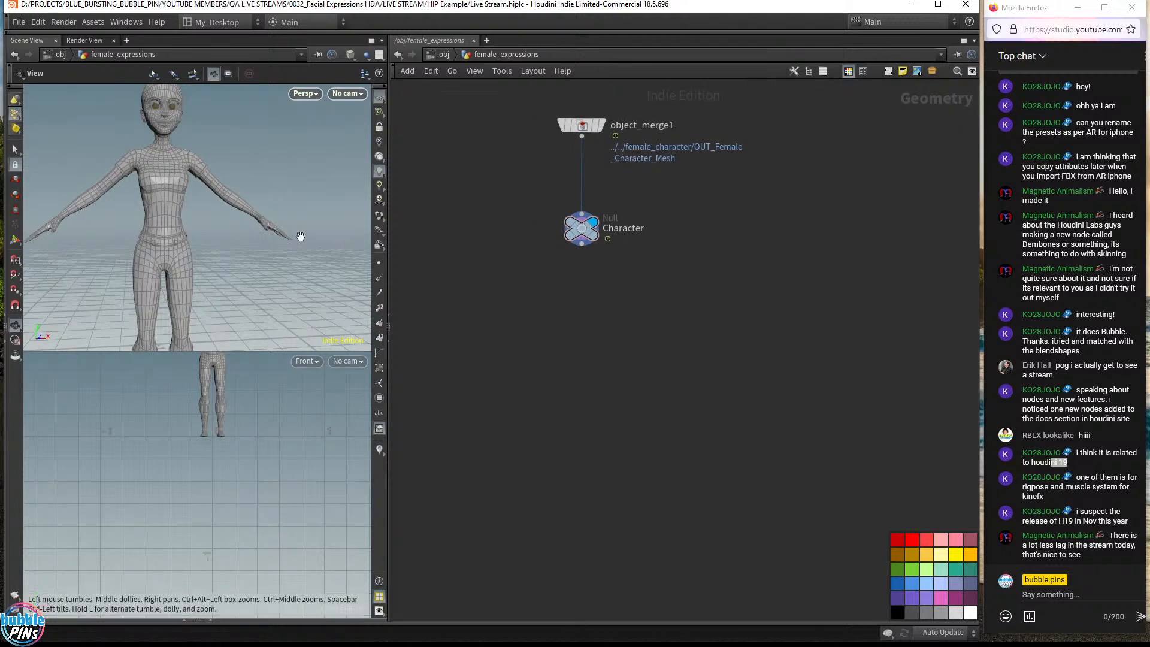
left_click(364, 73)
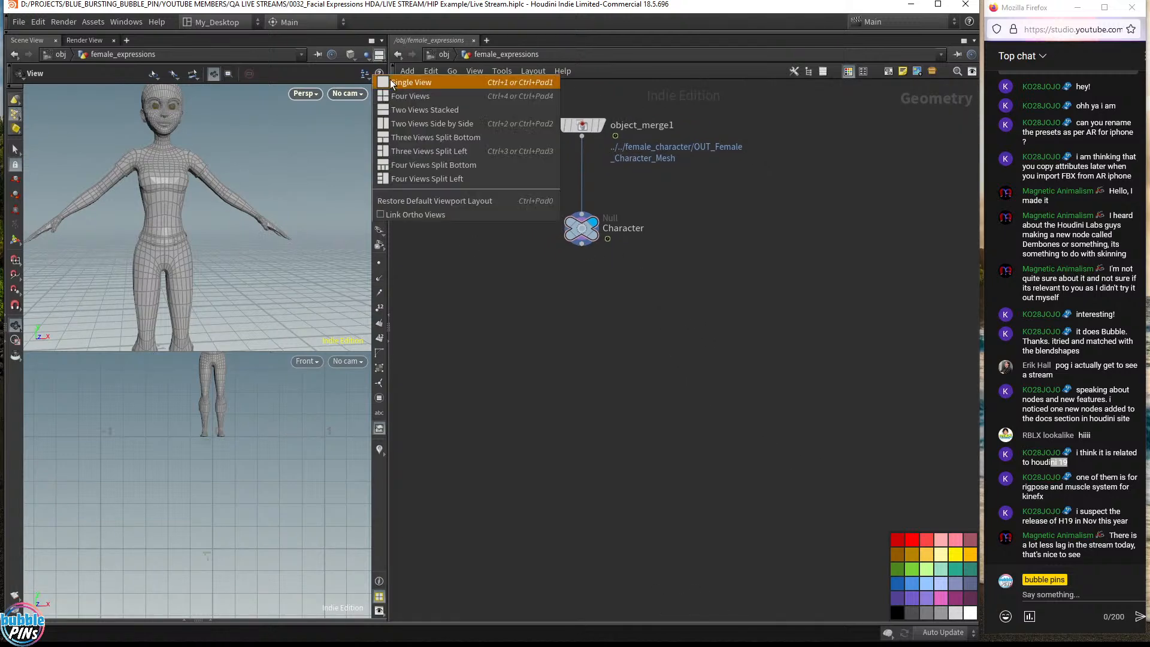
left_click(407, 82)
left_click_drag(208, 182, 242, 239)
scroll(242, 239, "up", 8)
right_click_drag(204, 240, 241, 251)
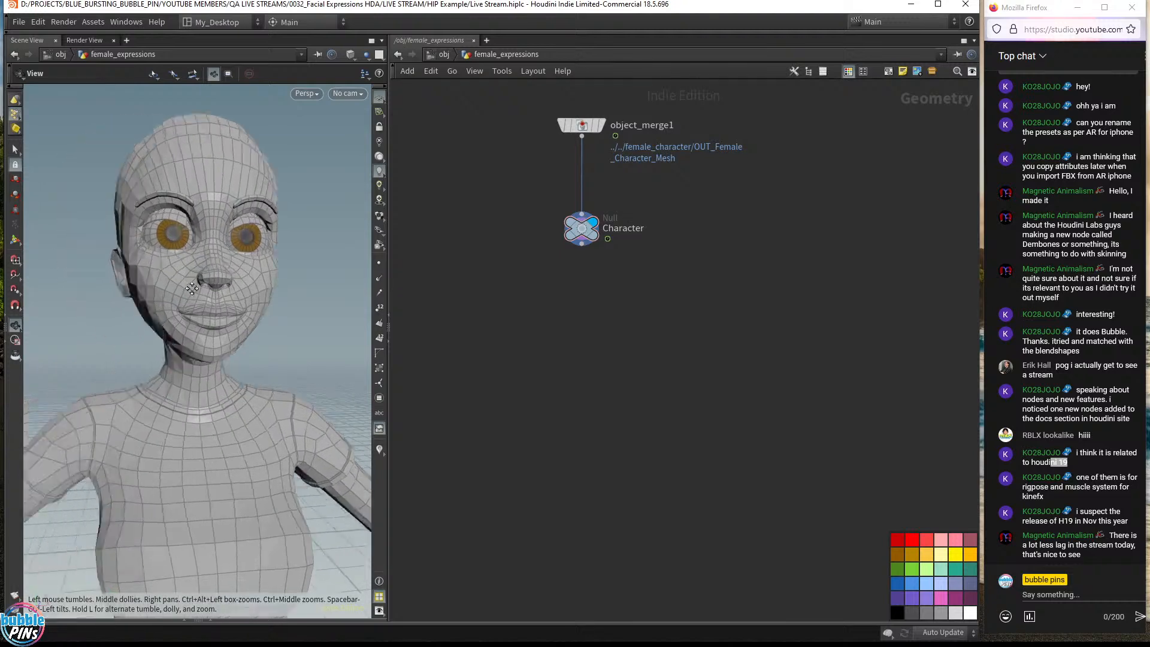
left_click_drag(251, 257, 221, 309)
scroll(269, 290, "down", 6)
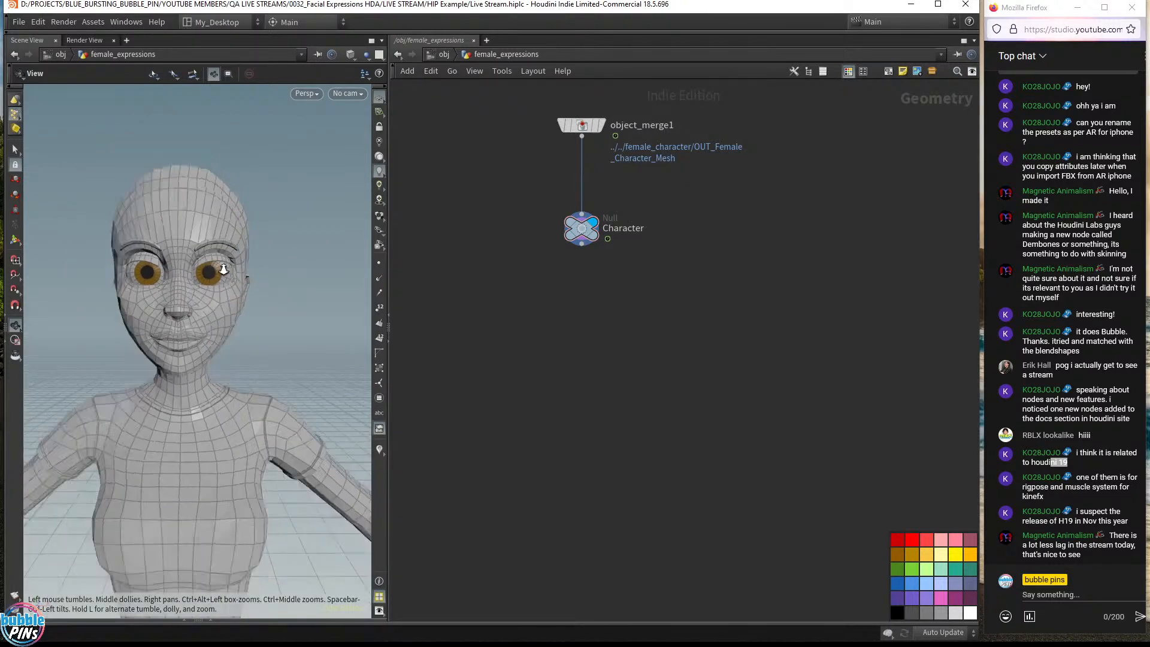
- Append a Blast node directly below Character, display it and show its parameters
left_click(607, 239)
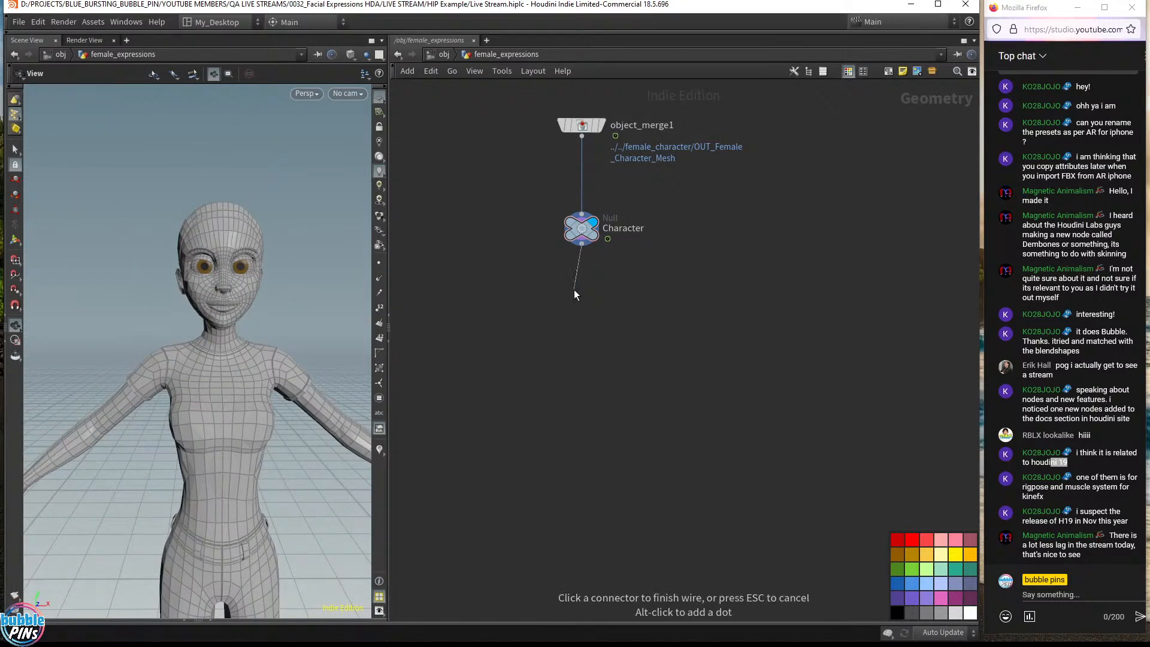
key("Tab")
type("blas")
key("Return")
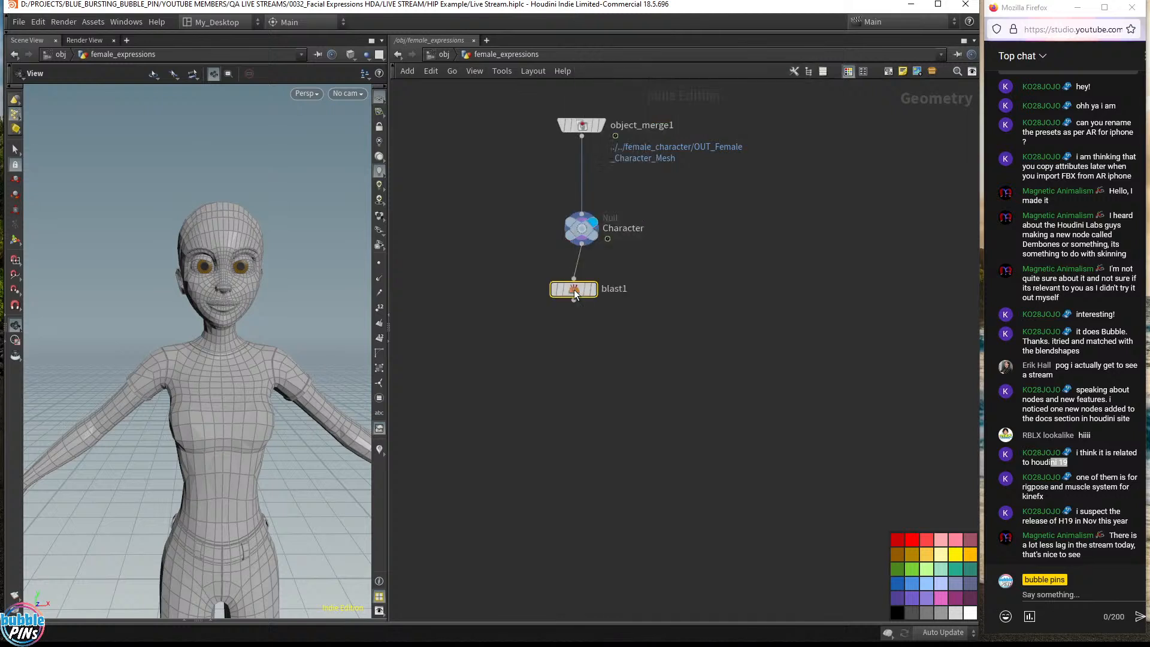
left_click(581, 305)
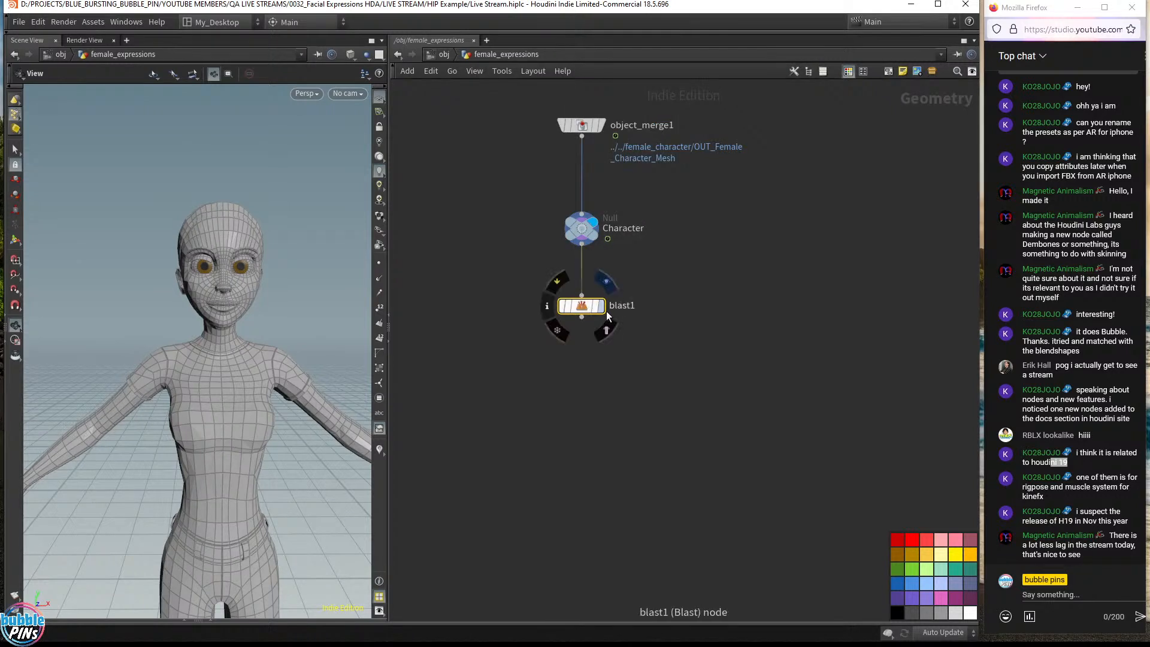
key("p")
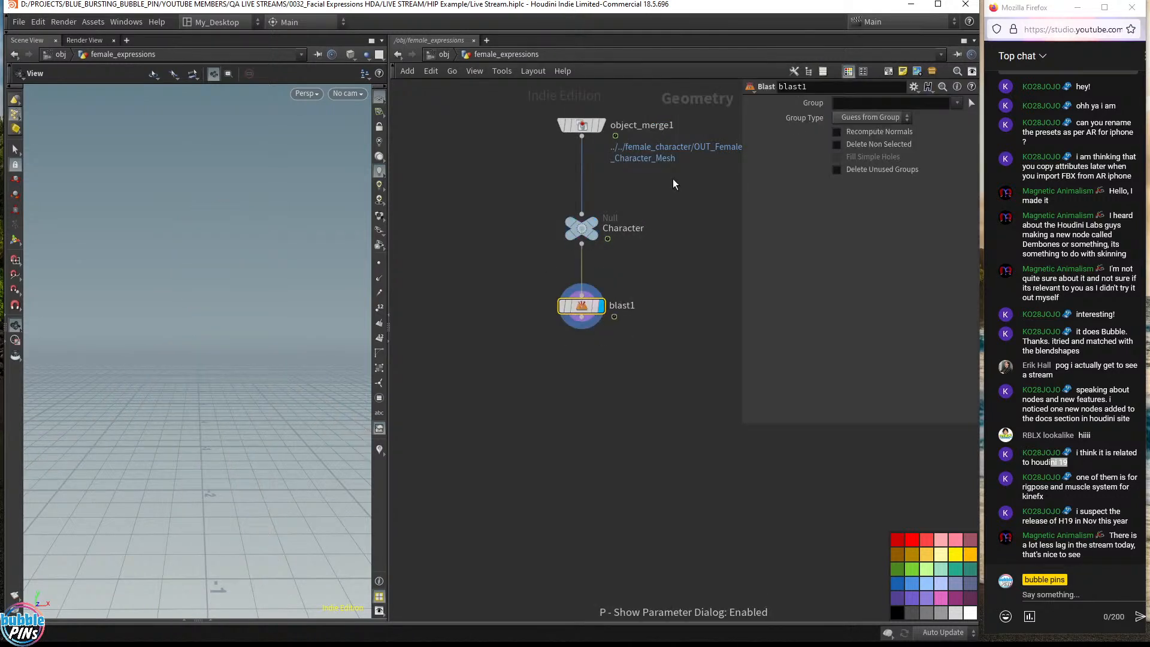
- Set the Blast's Group Type to Points, pick the head's points as its group and enable Delete Non Selected
left_click(896, 120)
left_click(850, 186)
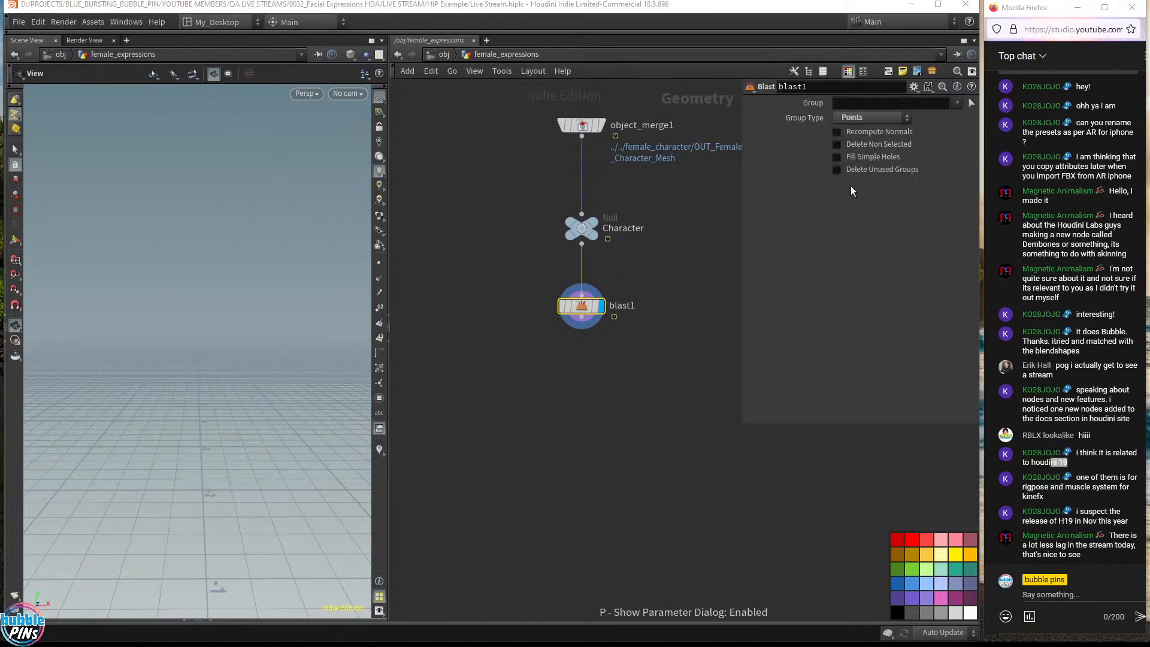
left_click(971, 103)
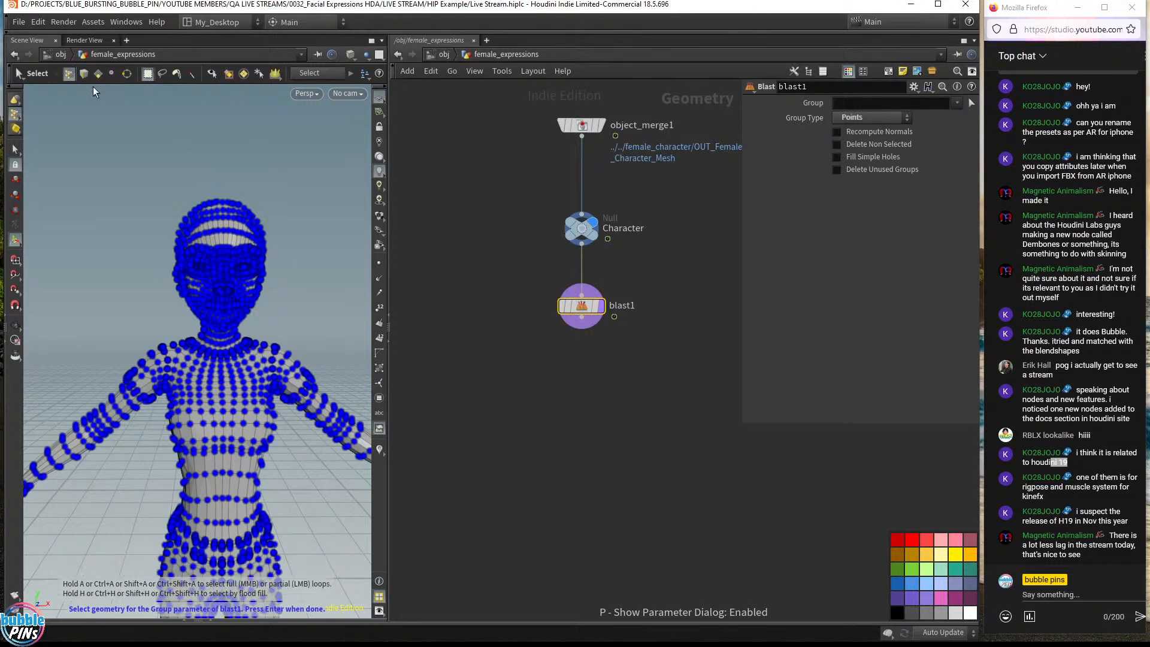
left_click(161, 74)
mouse_move(239, 173)
left_mouse_down()
mouse_move(142, 194)
mouse_move(160, 314)
mouse_move(189, 335)
mouse_move(218, 336)
mouse_move(329, 251)
mouse_move(285, 169)
left_mouse_up()
key("Return")
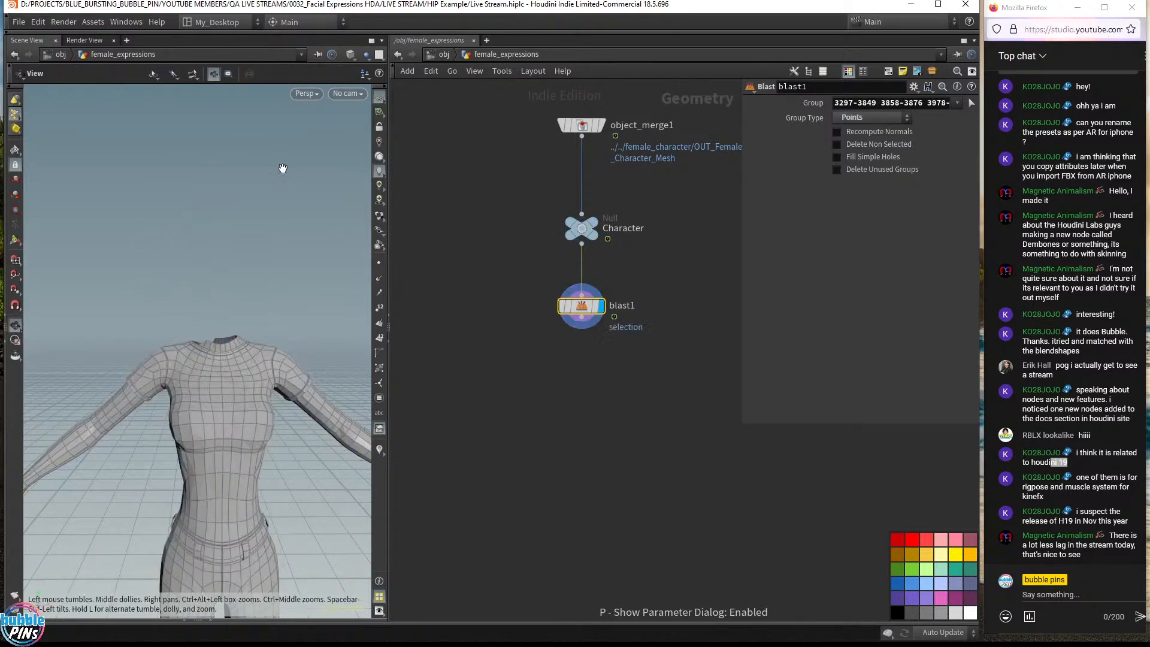
left_click(862, 144)
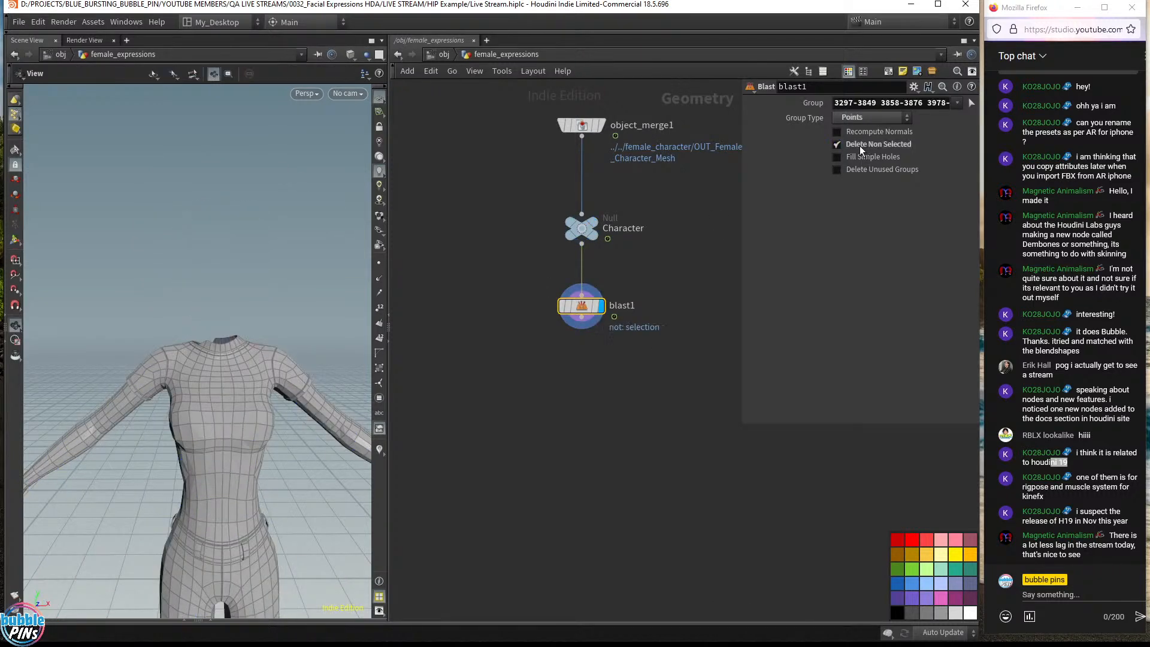
- Append a Null aligned below the Blast node and name it Head
left_click(582, 327)
key("Tab")
type("null")
key("Return")
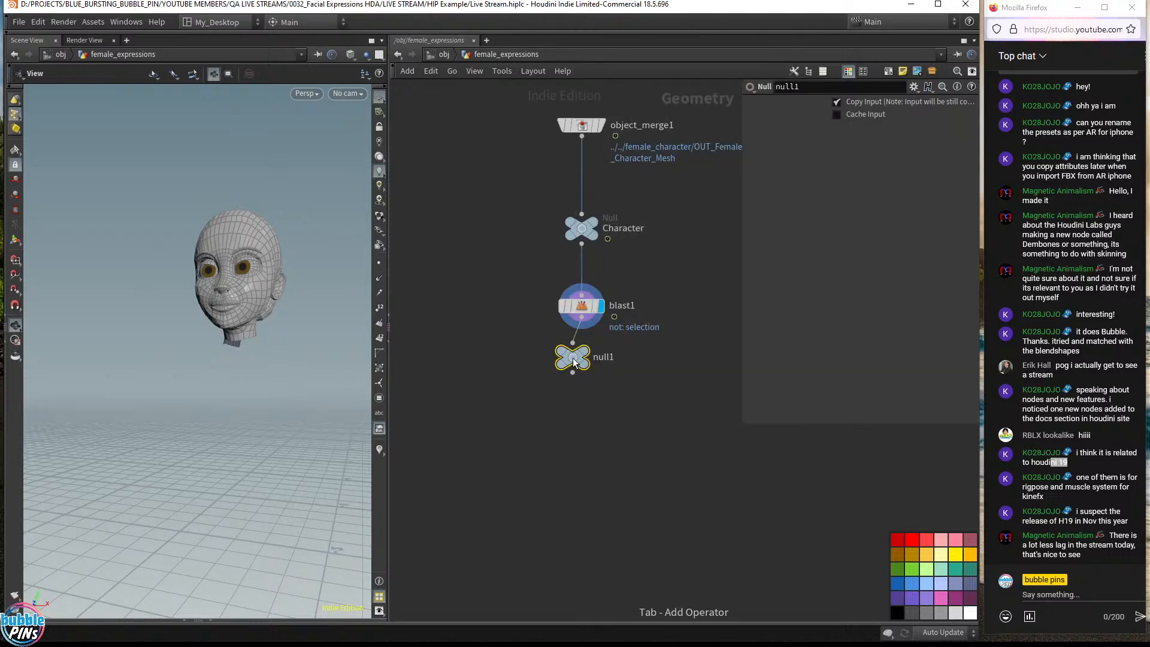
left_click(580, 357)
double_click(605, 357)
type("He")
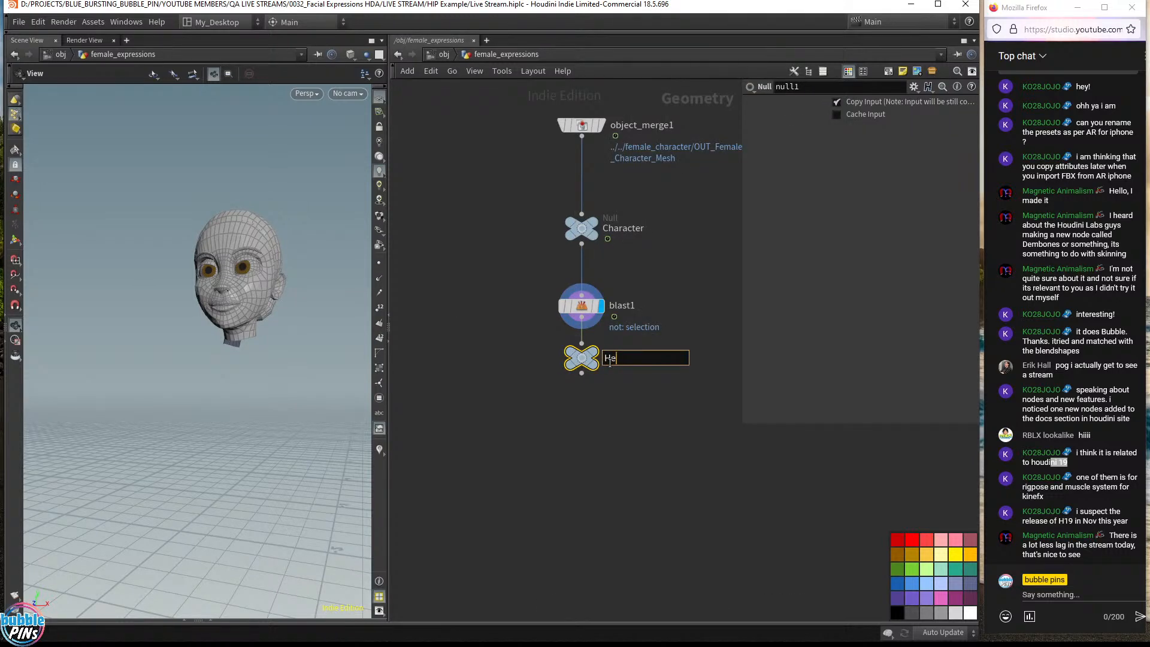
type("ad")
key("Return")
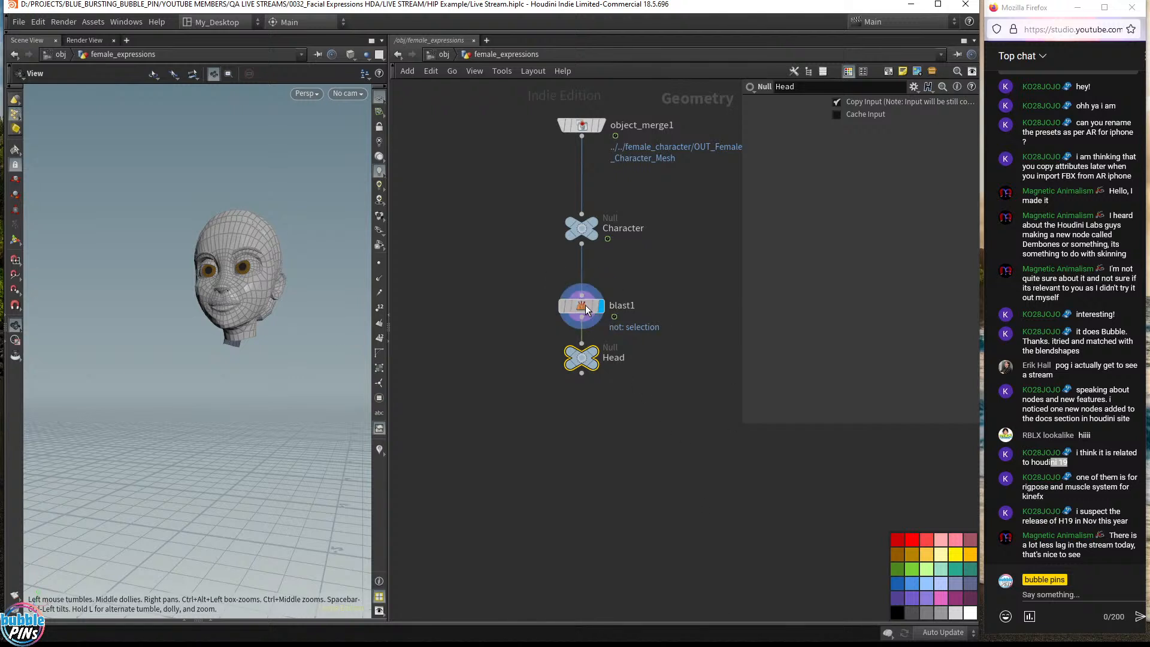
- Move the Blast node slightly up between Character and Head, and make Head the displayed node
left_click_drag(585, 304, 587, 292)
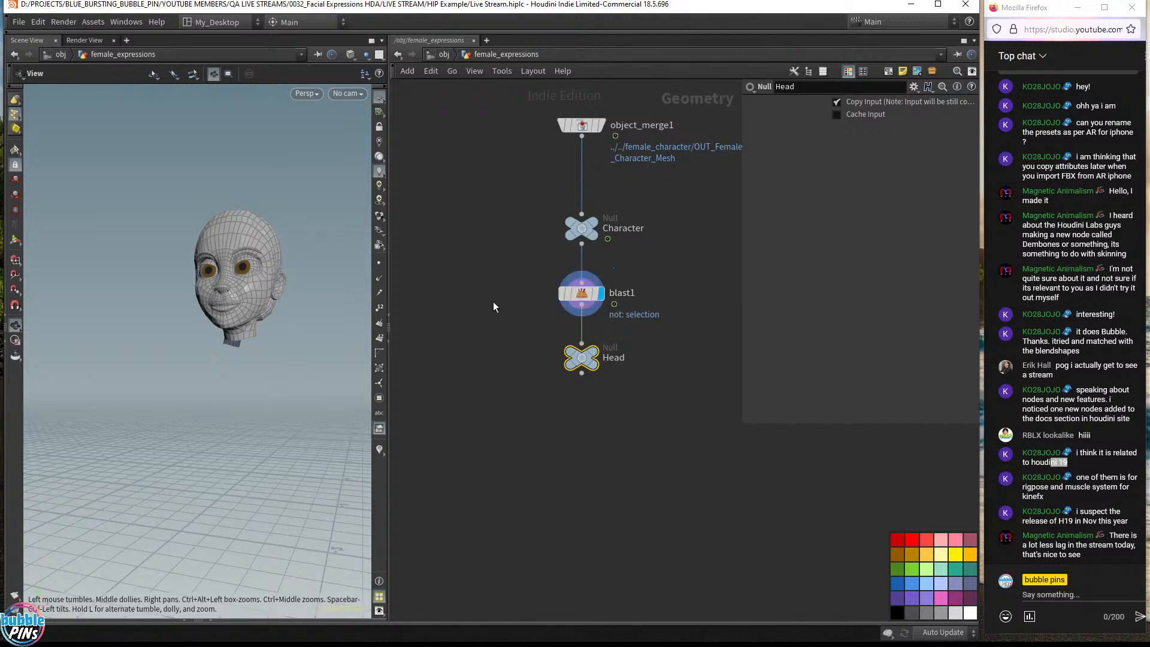
left_click_drag(515, 407, 624, 338)
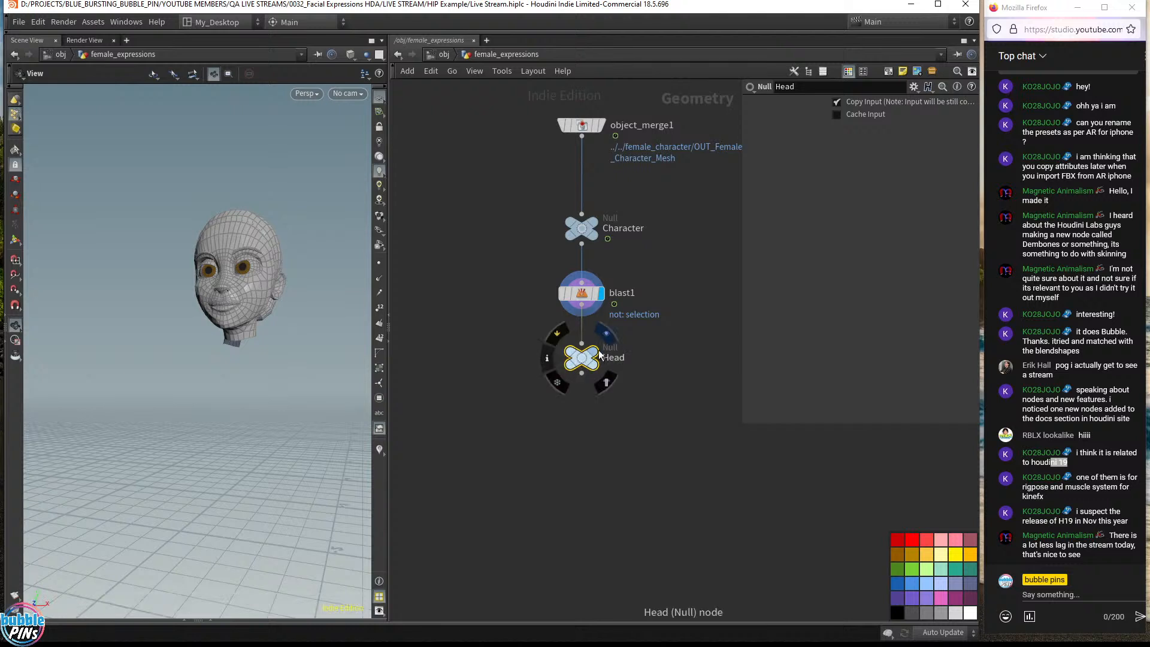
left_click(595, 355)
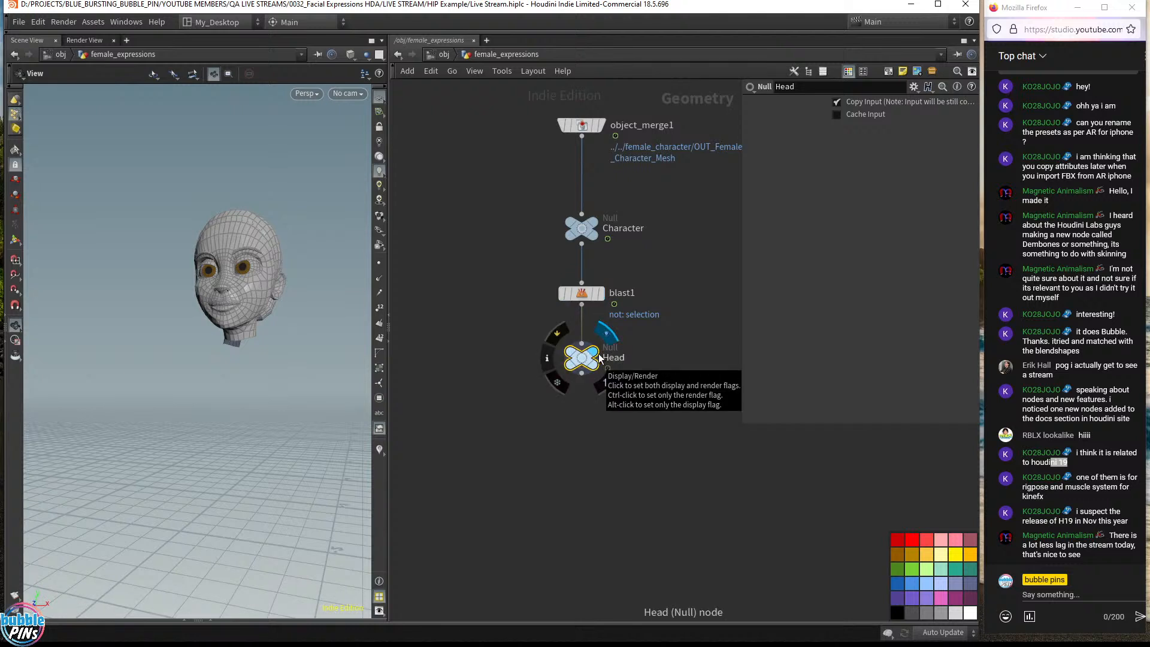
left_click(587, 505)
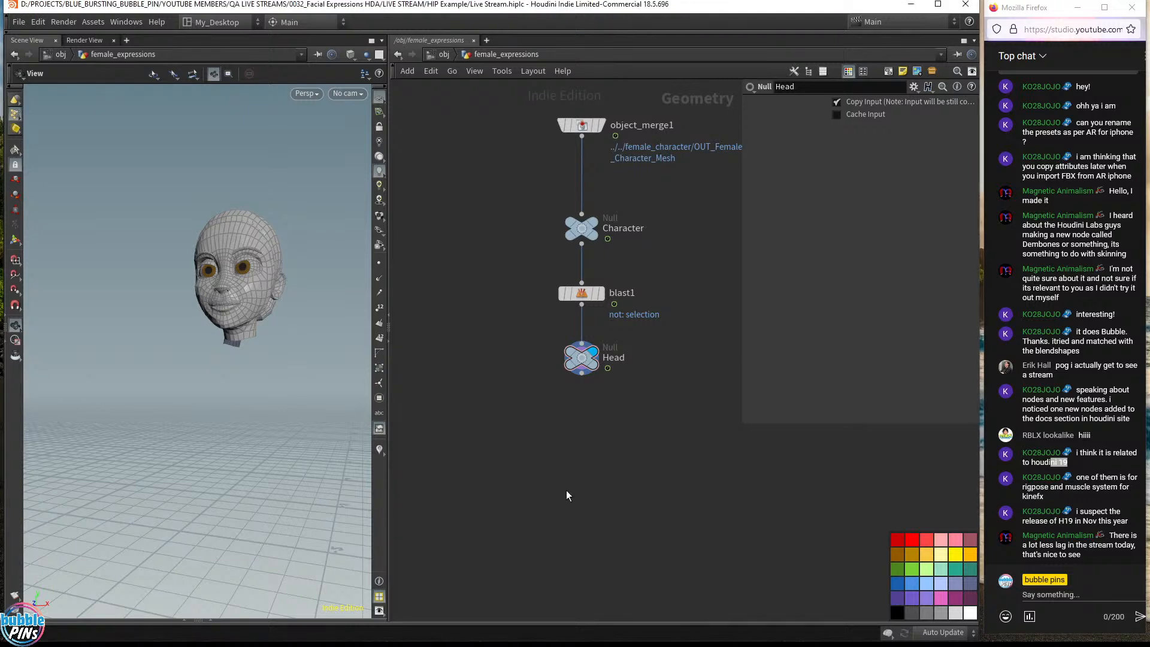
- Look through the available facial nodes, filtering the list for Facial Deformer Express and widening it back to all facial assets
key("Tab")
type("facia")
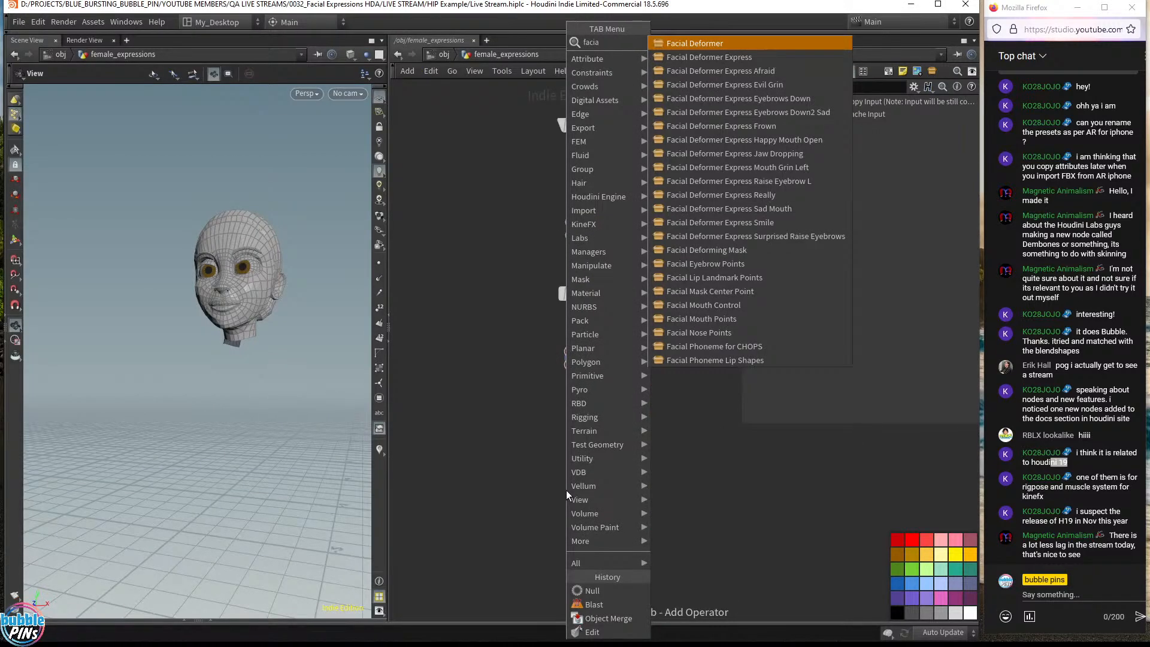
type("l de")
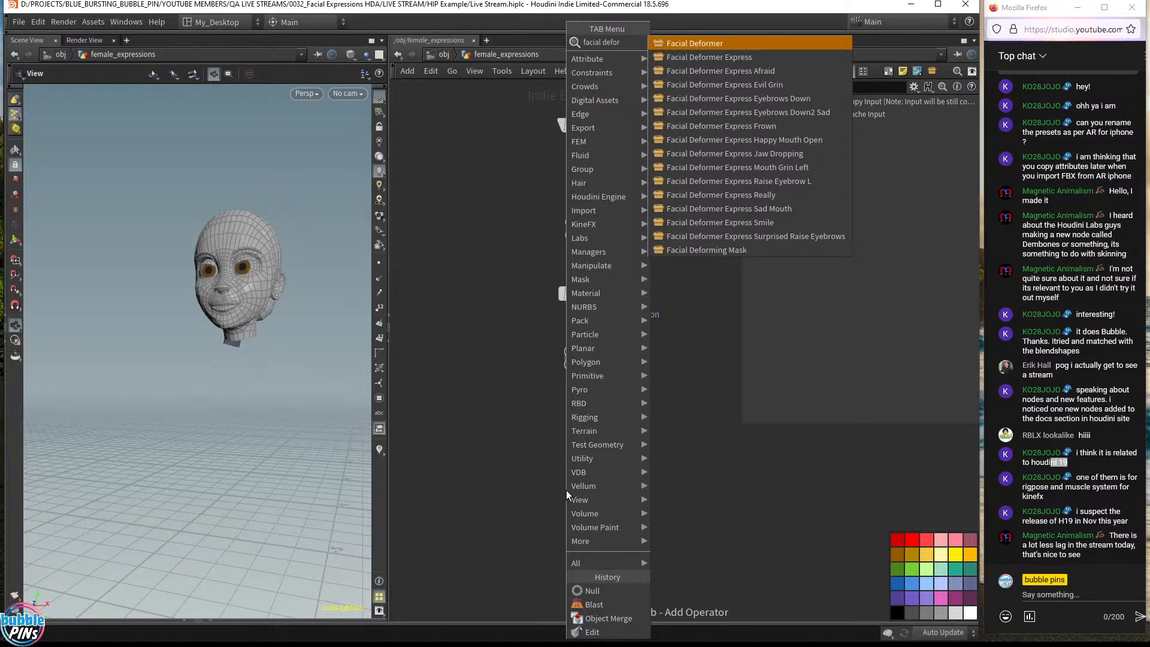
type("for ex")
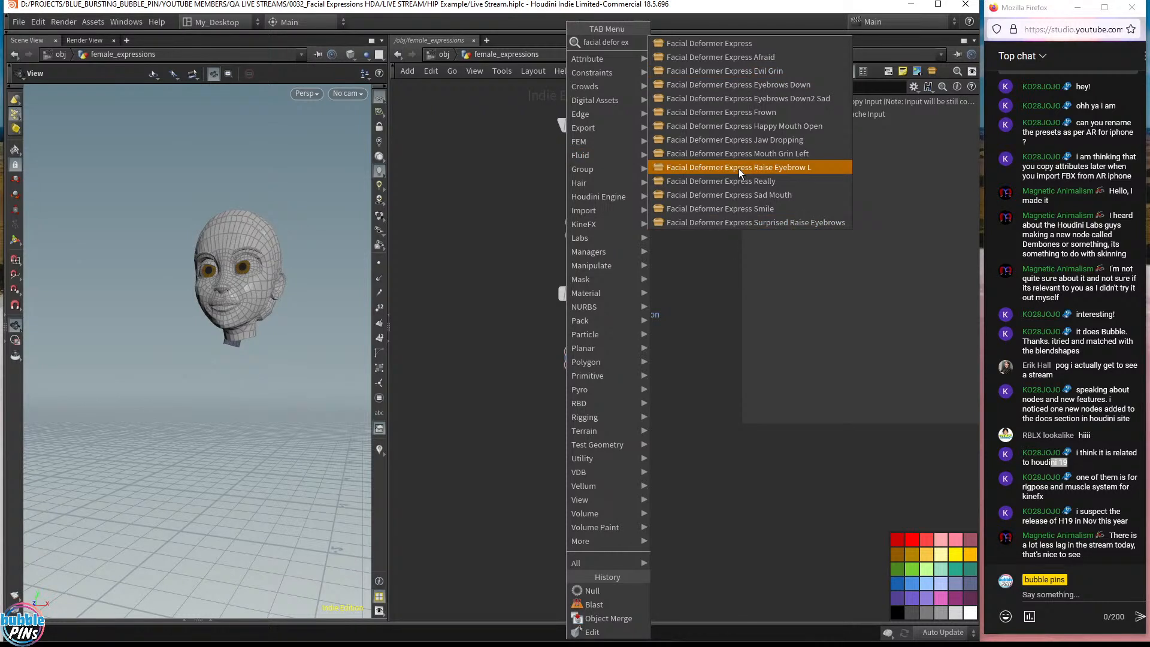
key("BackSpace")
key("BackSpace")
key("BackSpace")
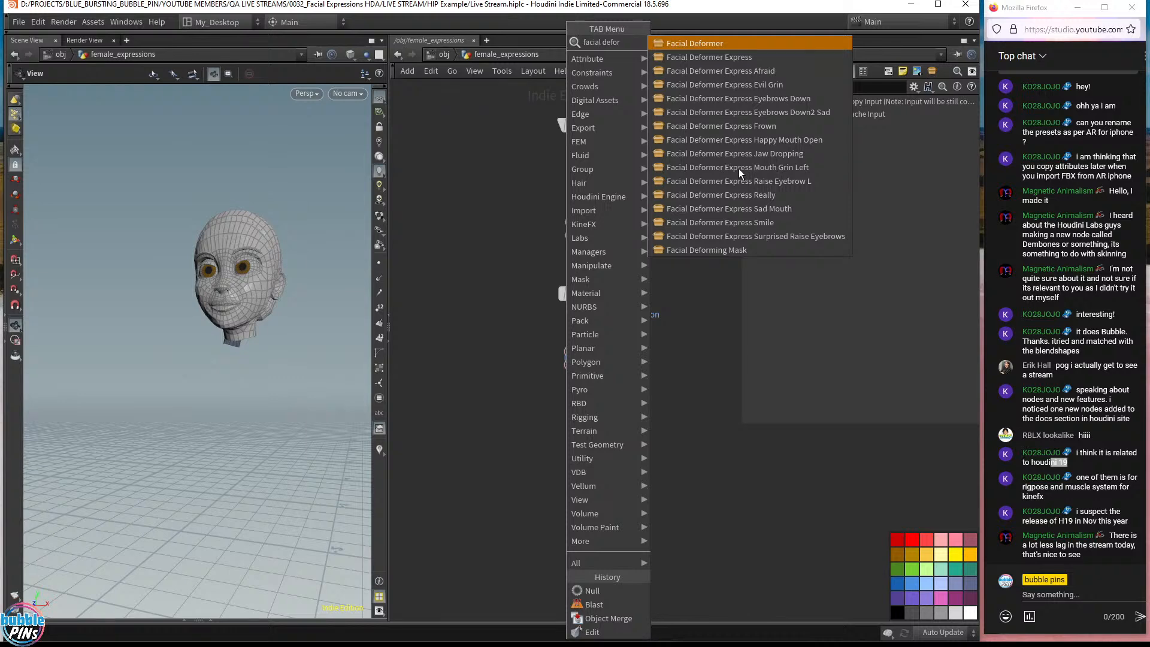
key("BackSpace")
key("BackSpace")
key("BackSpace")
key("BackSpace")
key("BackSpace")
key("BackSpace")
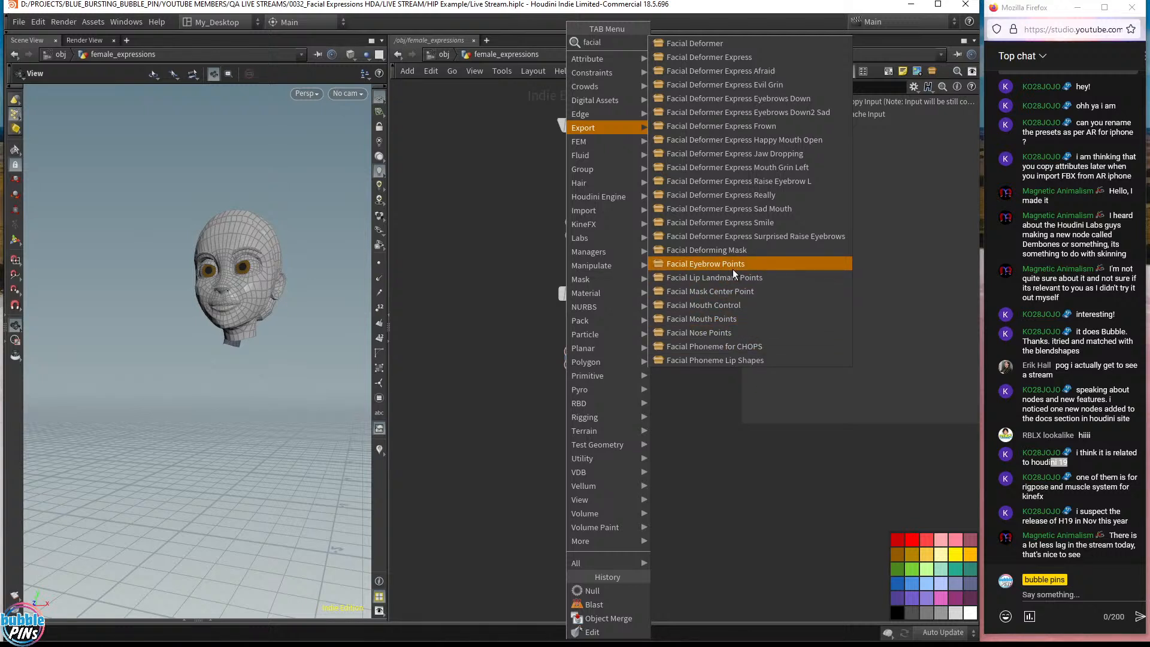
- Add a Facial Nose Points node to one side below Head and connect Head to its Head Mesh input
left_click(710, 332)
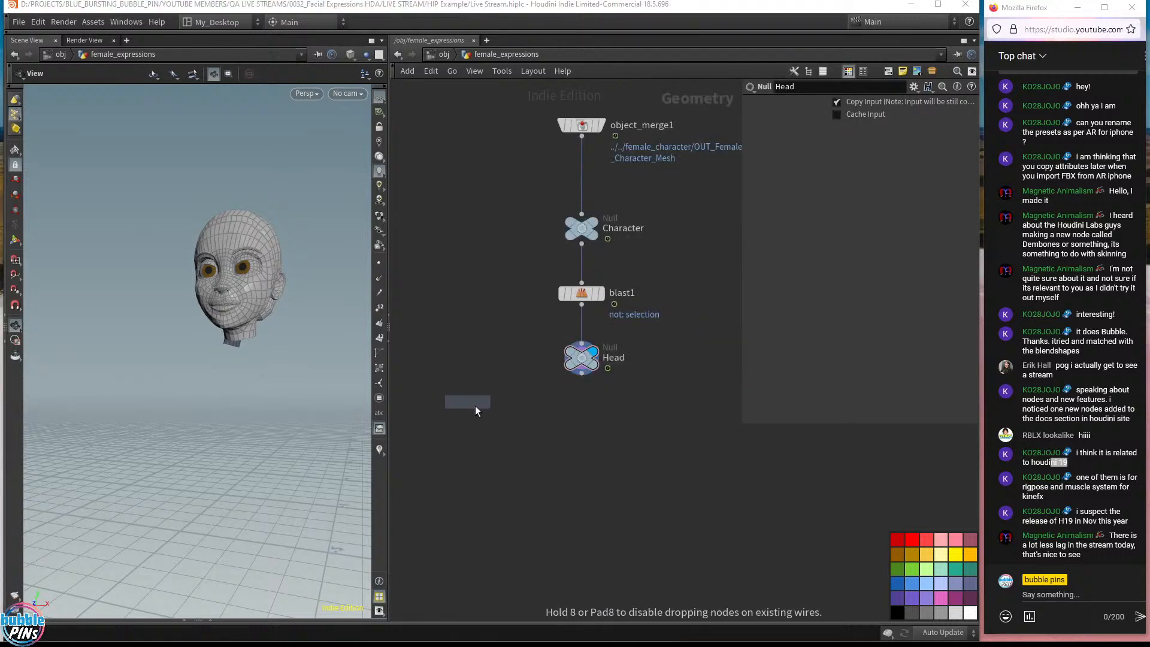
left_click(456, 453)
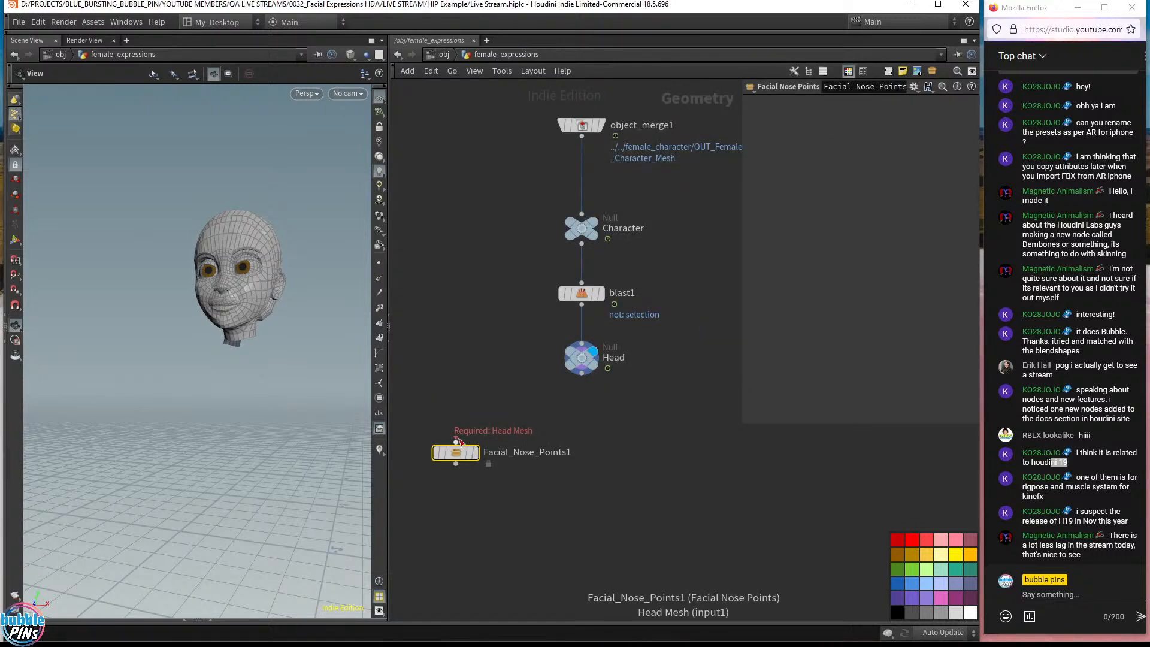
left_click_drag(459, 440, 606, 381)
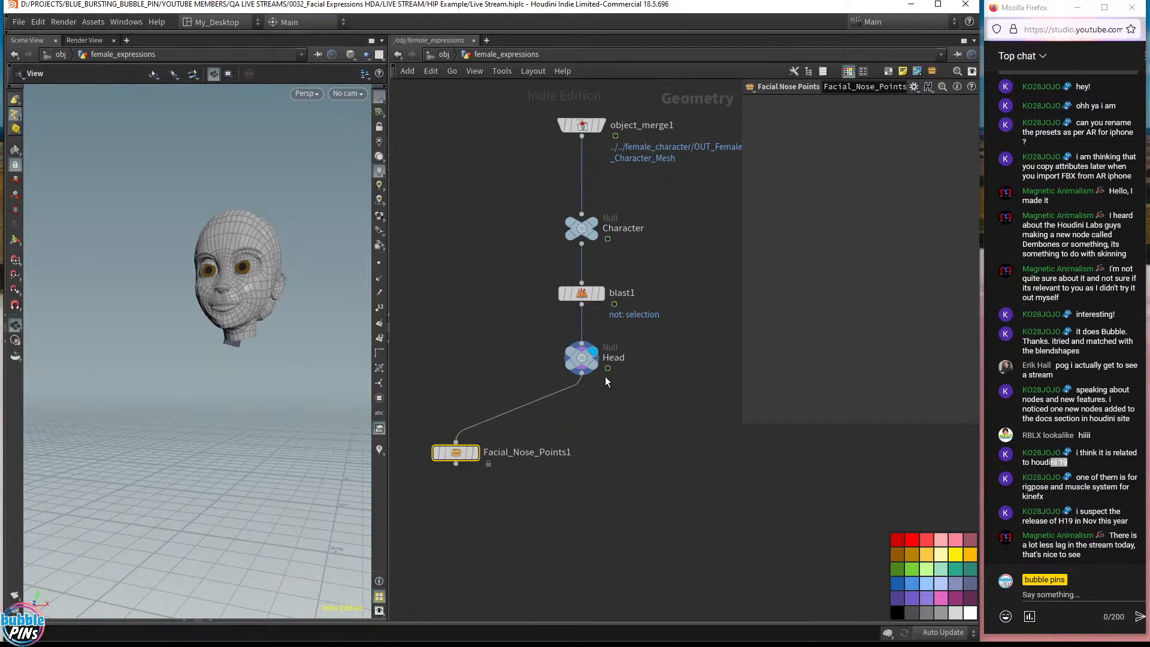
mouse_move(482, 465)
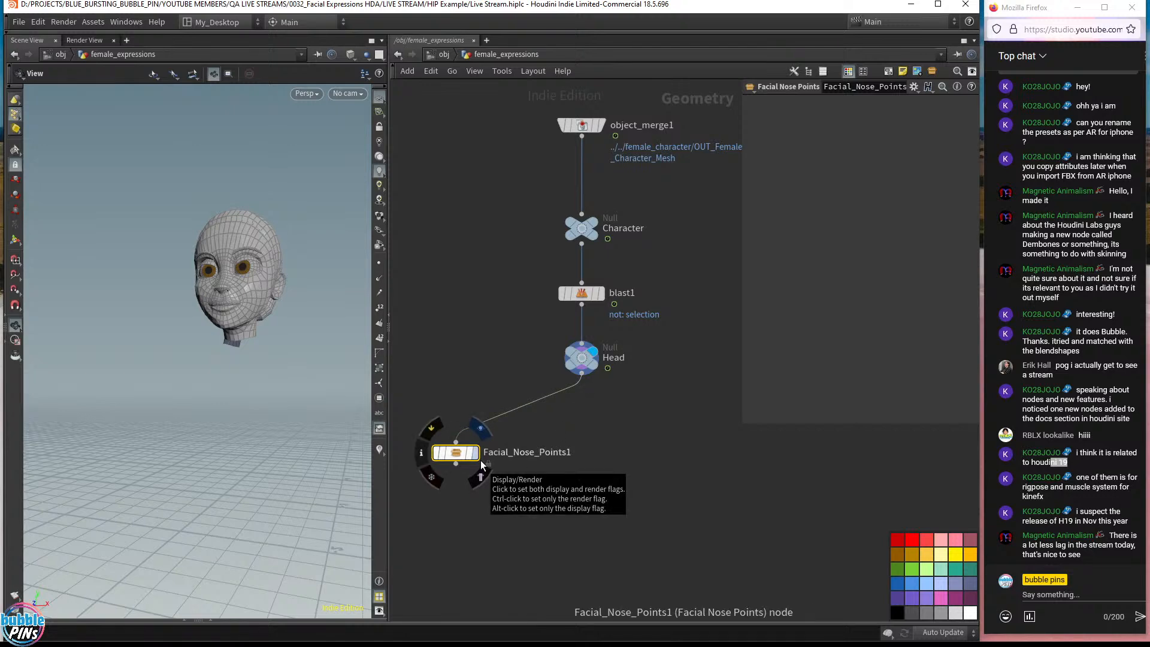
left_click_drag(257, 281, 284, 289)
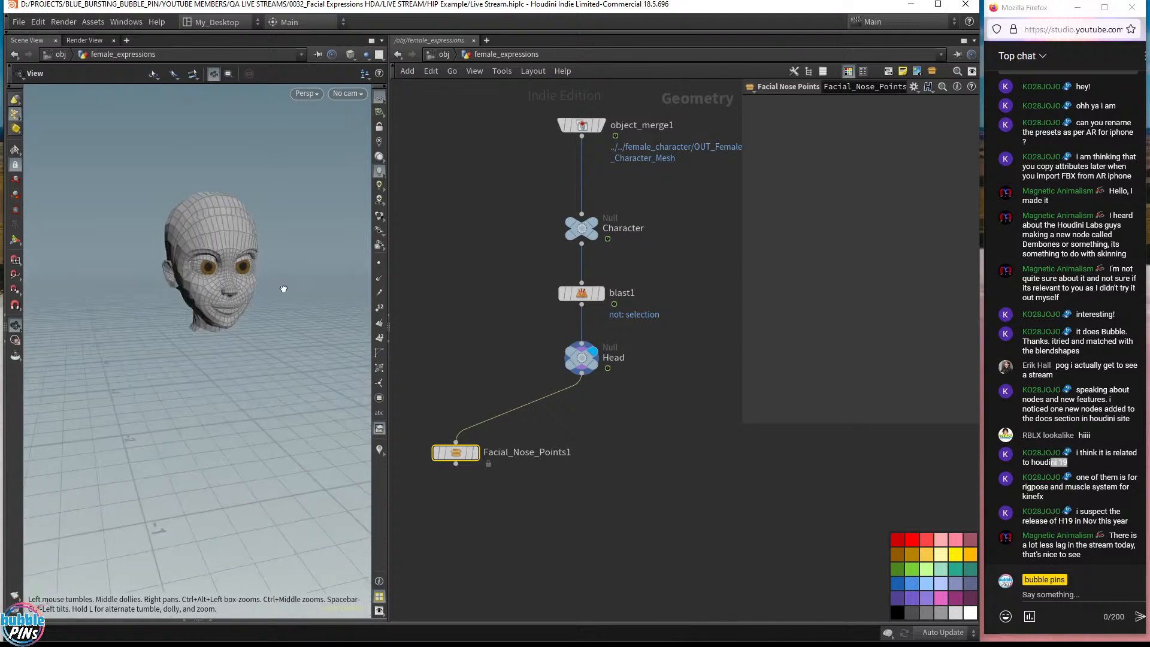
- Display the Facial Nose Points node's output and frame it in the Front viewport
left_click(479, 463)
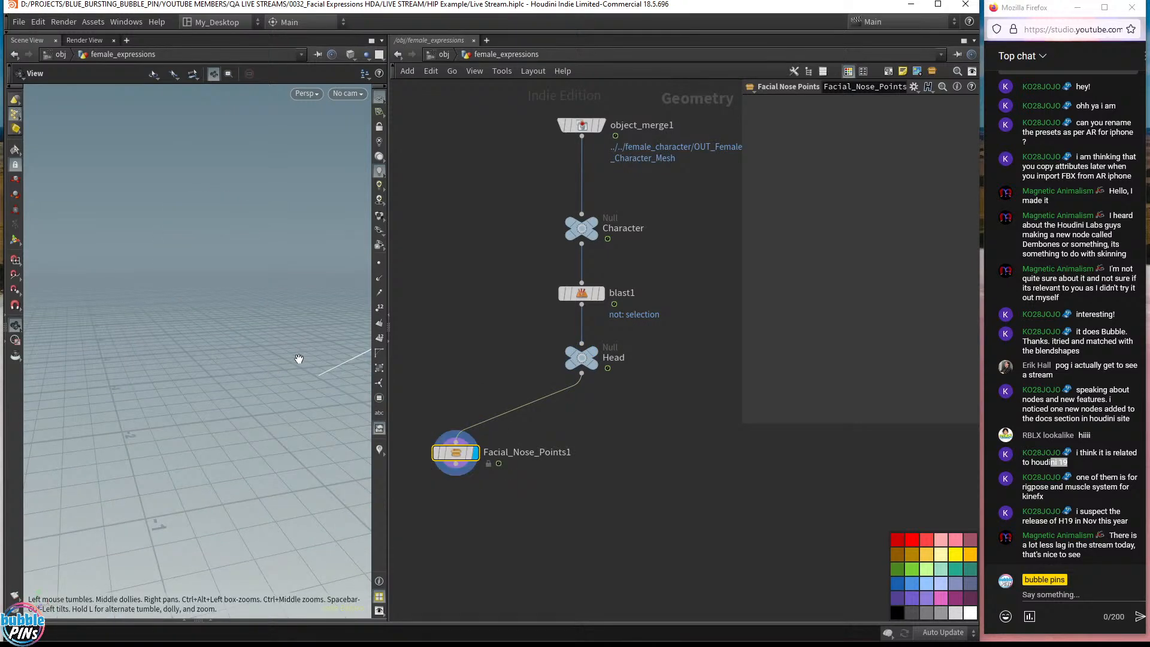
left_click_drag(299, 358, 169, 323)
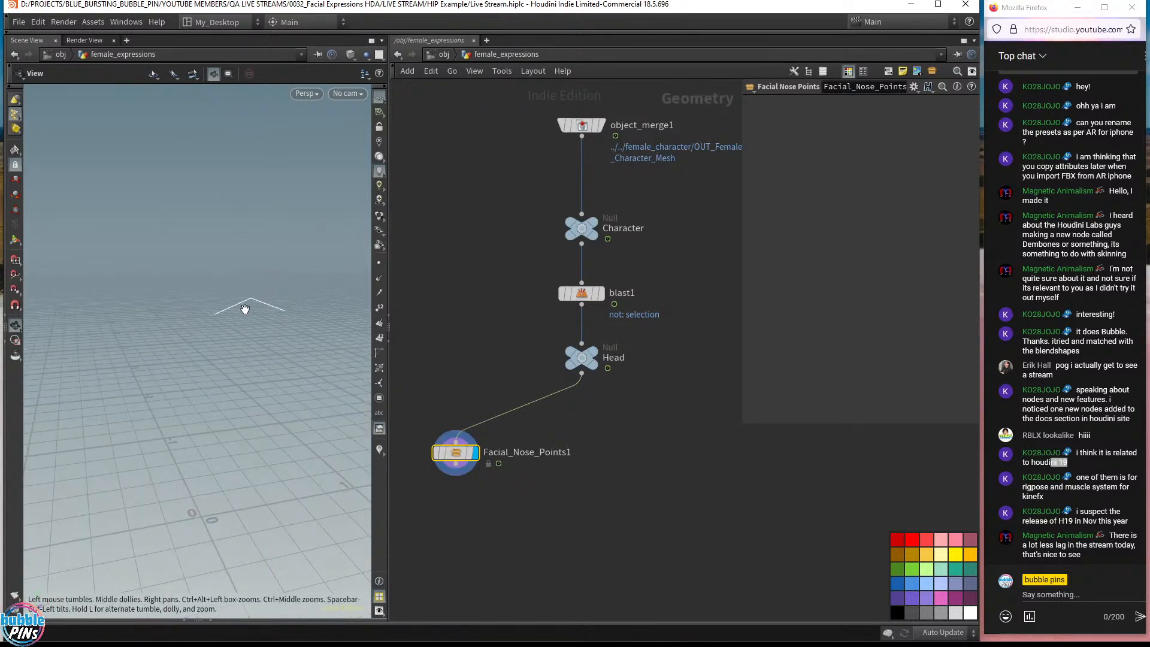
left_click(309, 94)
mouse_move(324, 134)
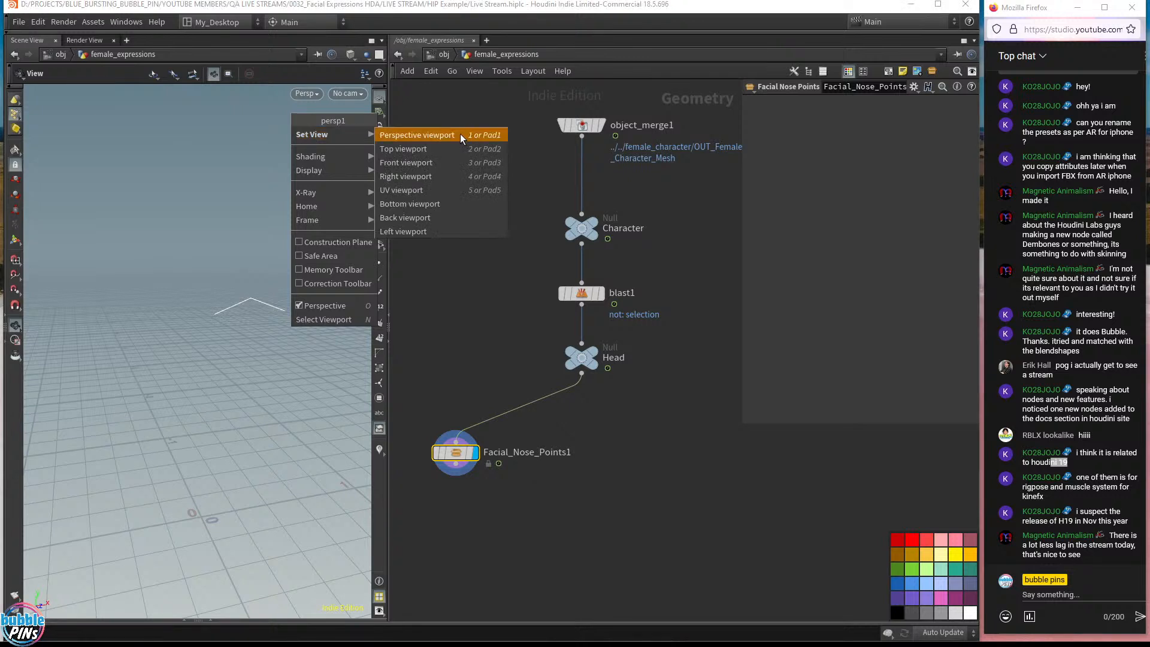
left_click(433, 161)
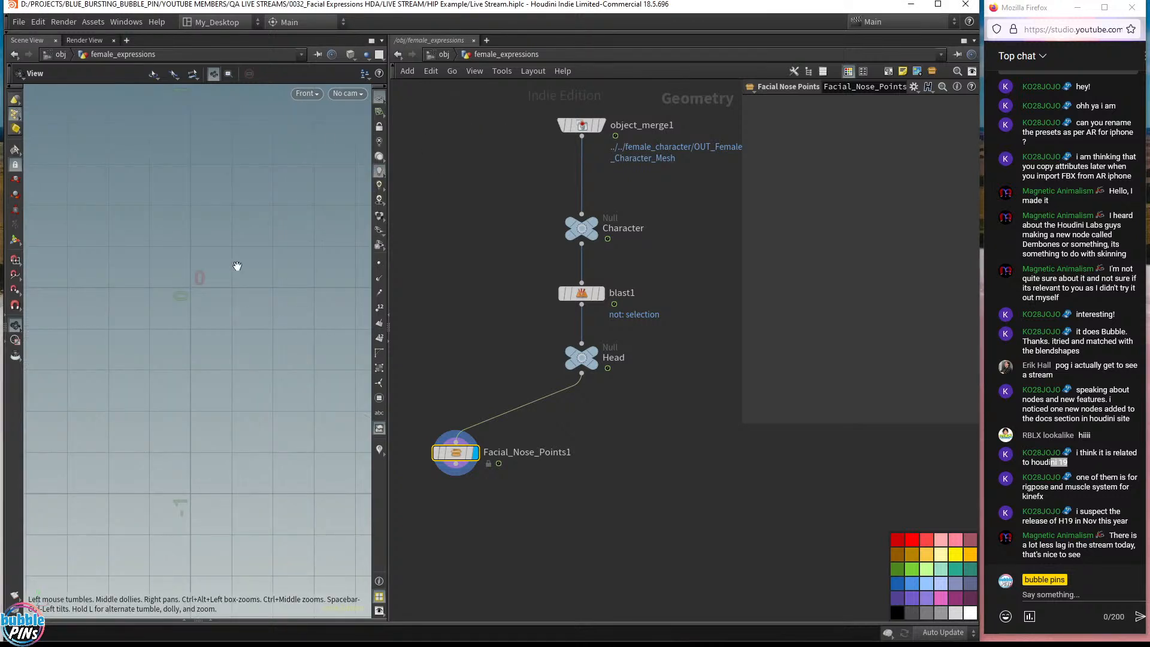
key("space+f")
scroll(287, 335, "down", 5)
right_click_drag(313, 266, 244, 300)
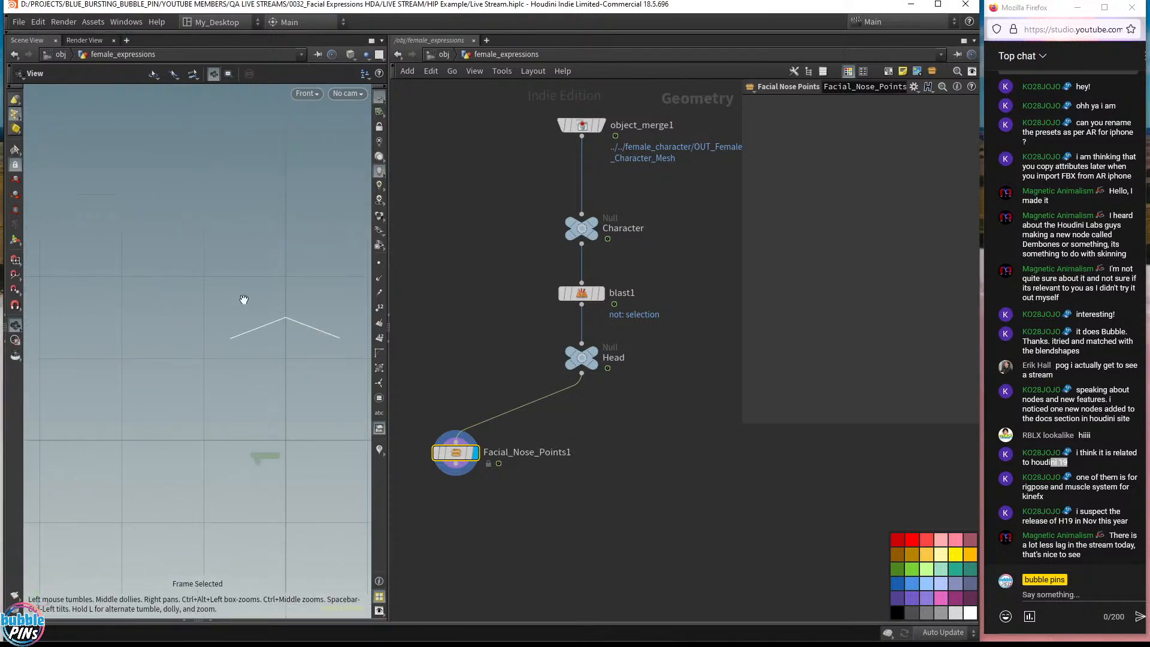
- Template the Character node, and switch the template to the Head node as a wireframe reference behind the nose points
left_click(594, 237)
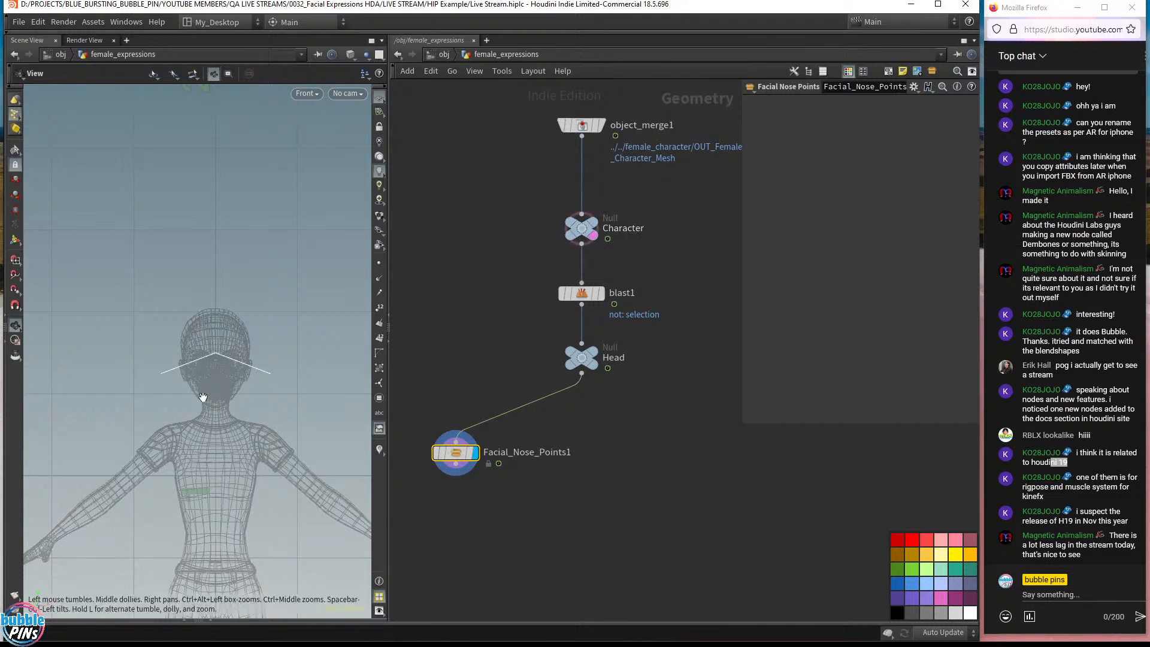
right_click_drag(248, 388, 229, 346)
left_click(597, 361)
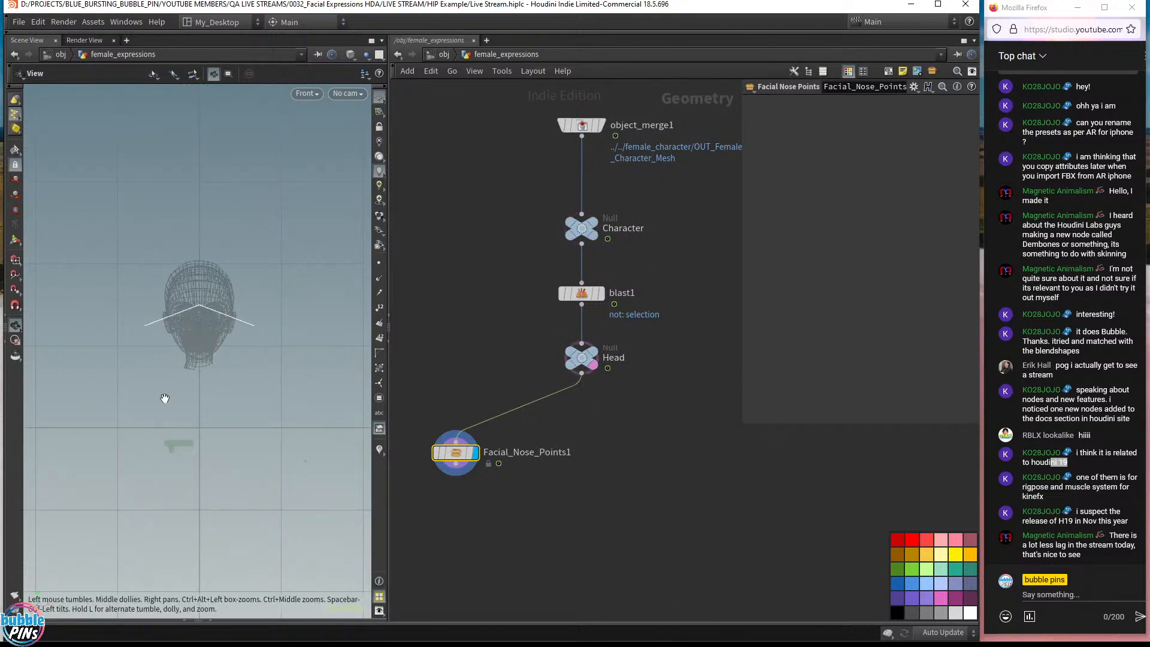
scroll(292, 299, "up", 3)
scroll(292, 300, "up", 3)
right_click_drag(290, 298, 283, 254)
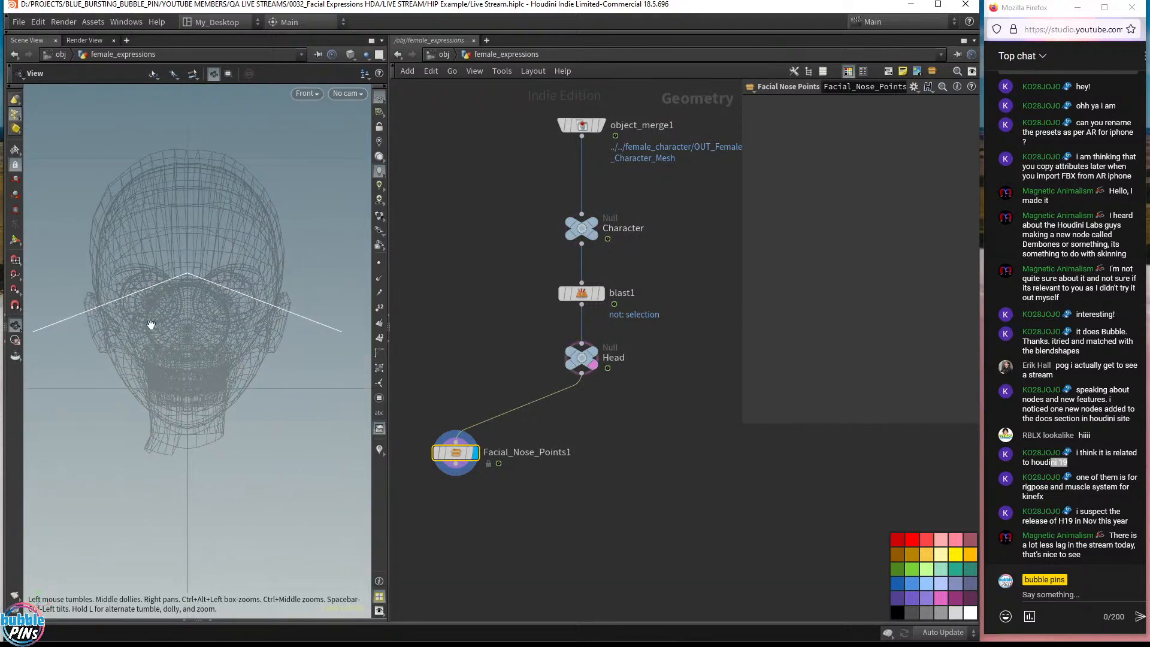
scroll(273, 336, "down", 2)
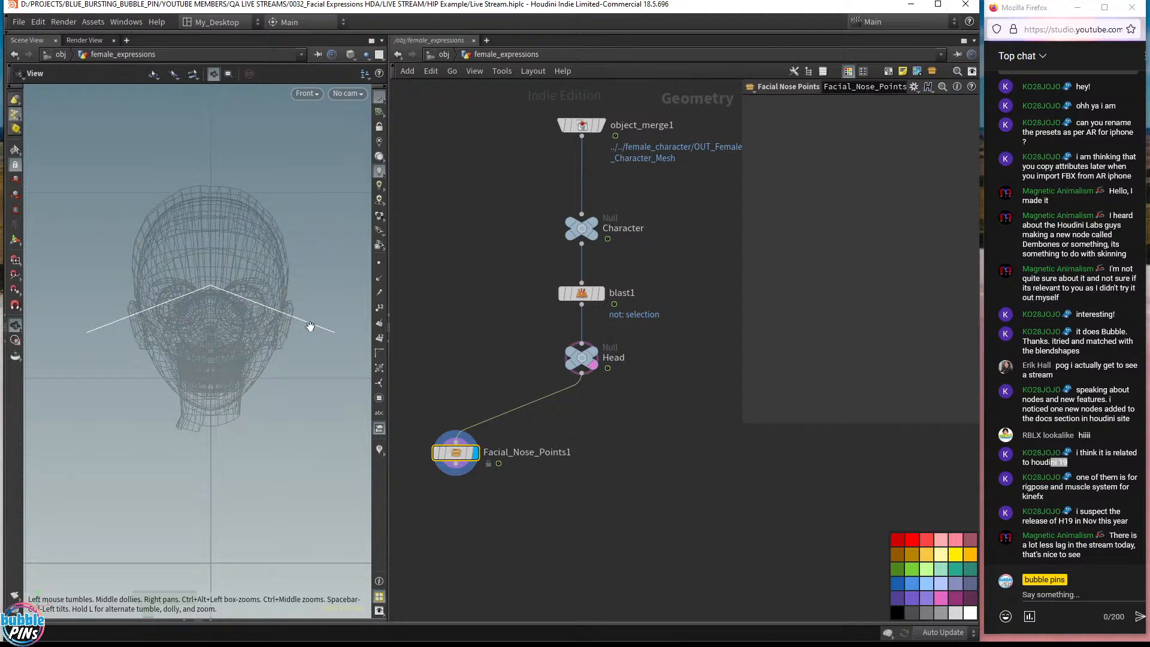
- Append a Transform node aligned below Facial Nose Points and make it the displayed node
left_click(456, 472)
key("Tab")
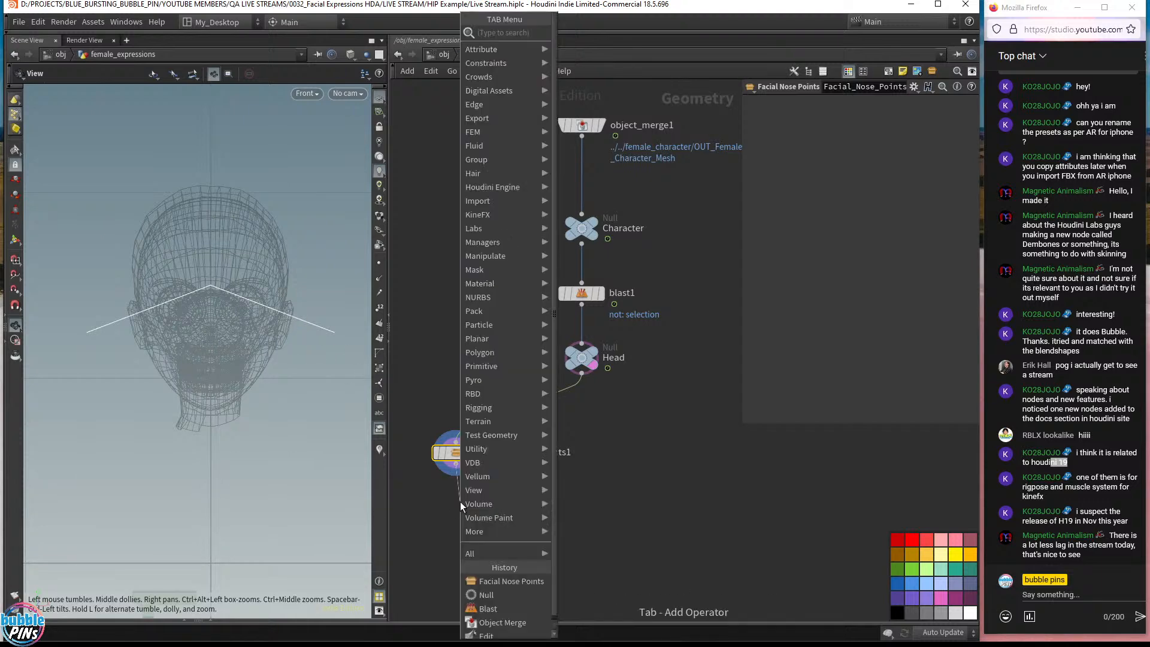
type("trans")
key("Return")
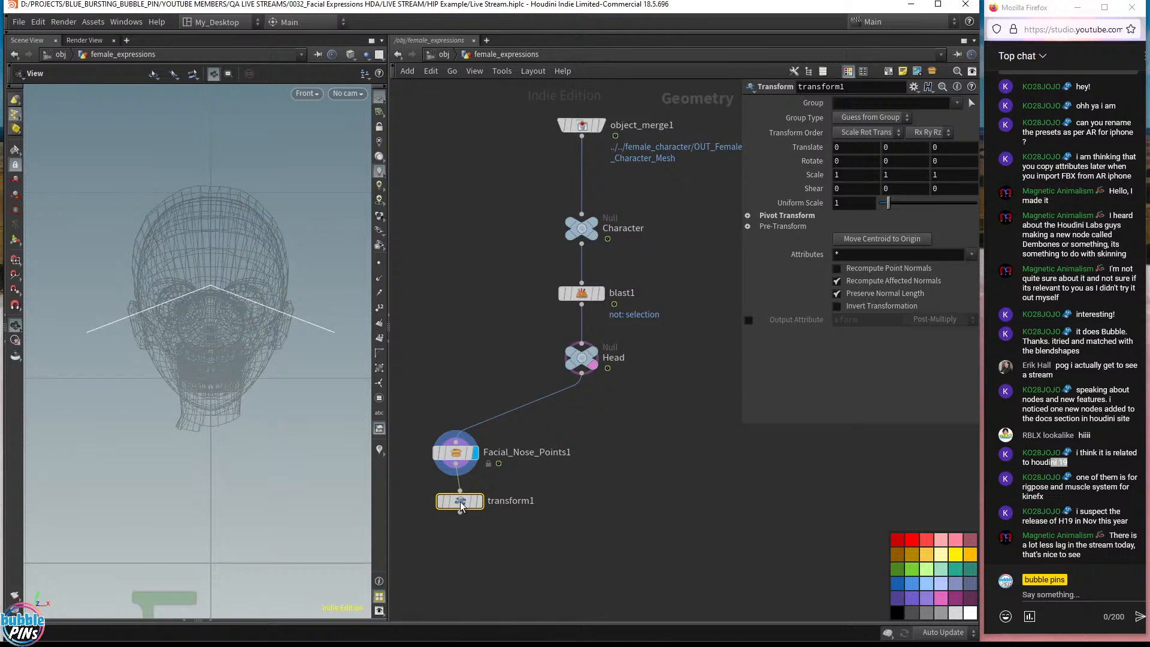
left_click(456, 505)
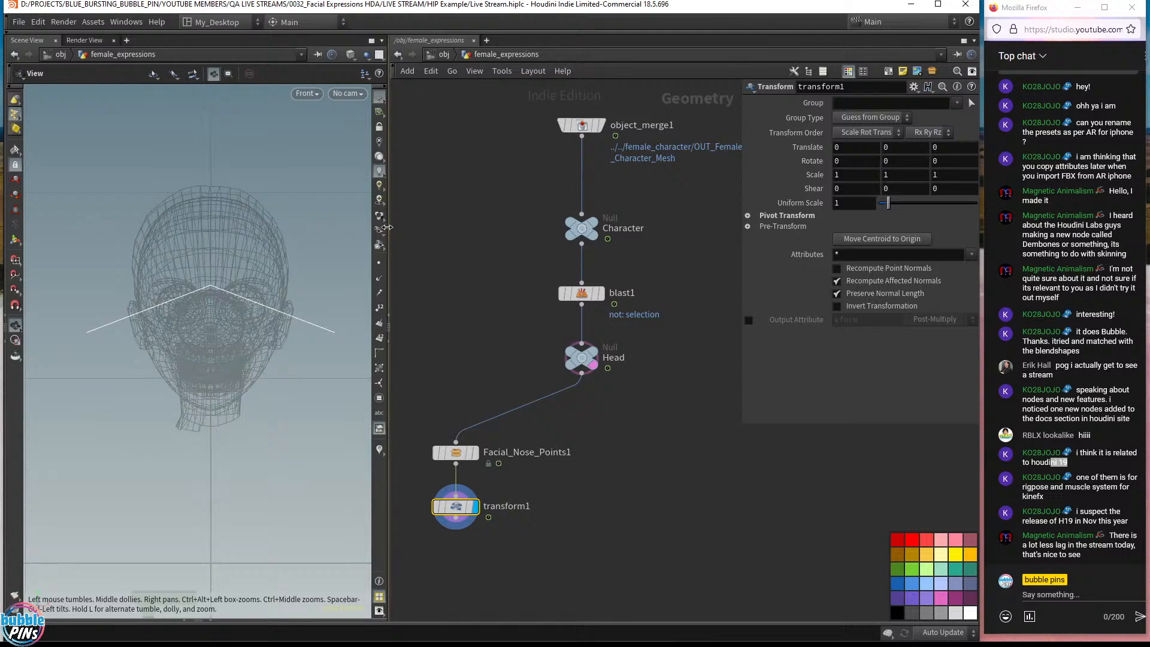
- Enlarge the viewport and locate the Transform node's manipulator handle relative to the head
left_click_drag(388, 227, 471, 227)
key("Return")
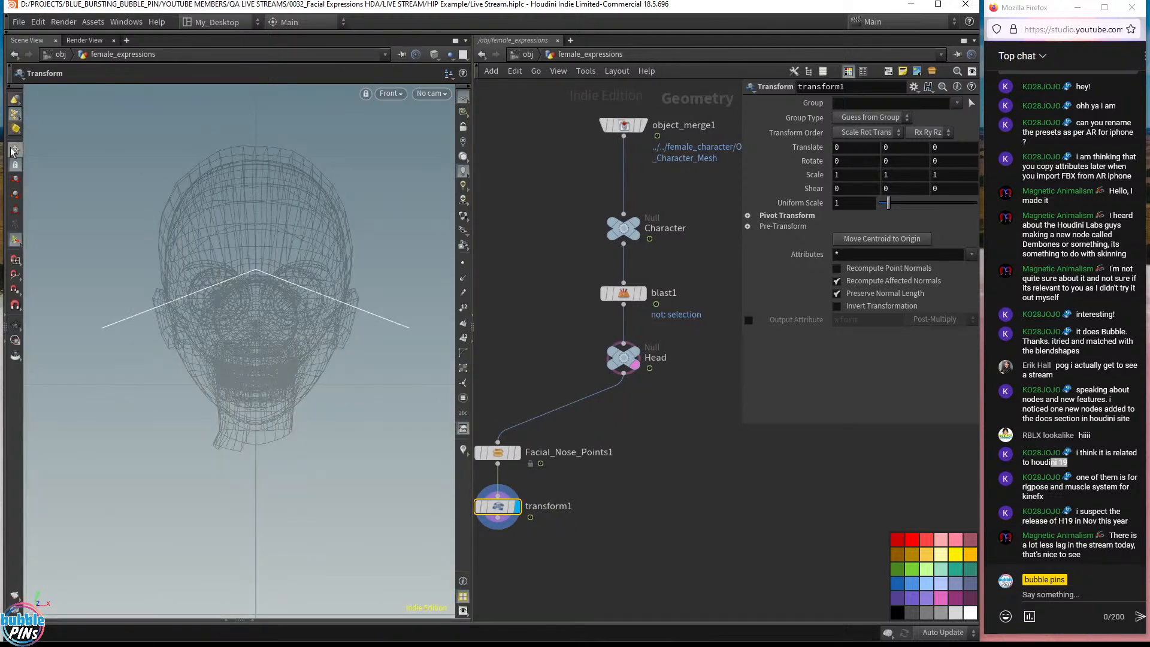
key("Escape")
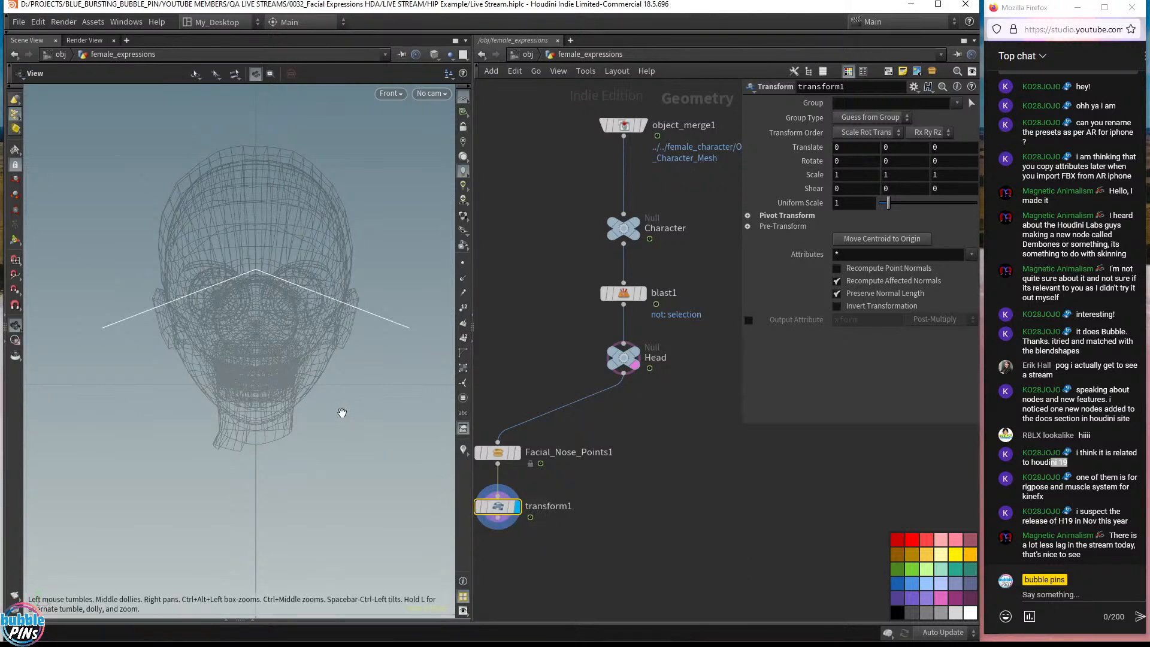
key("Return")
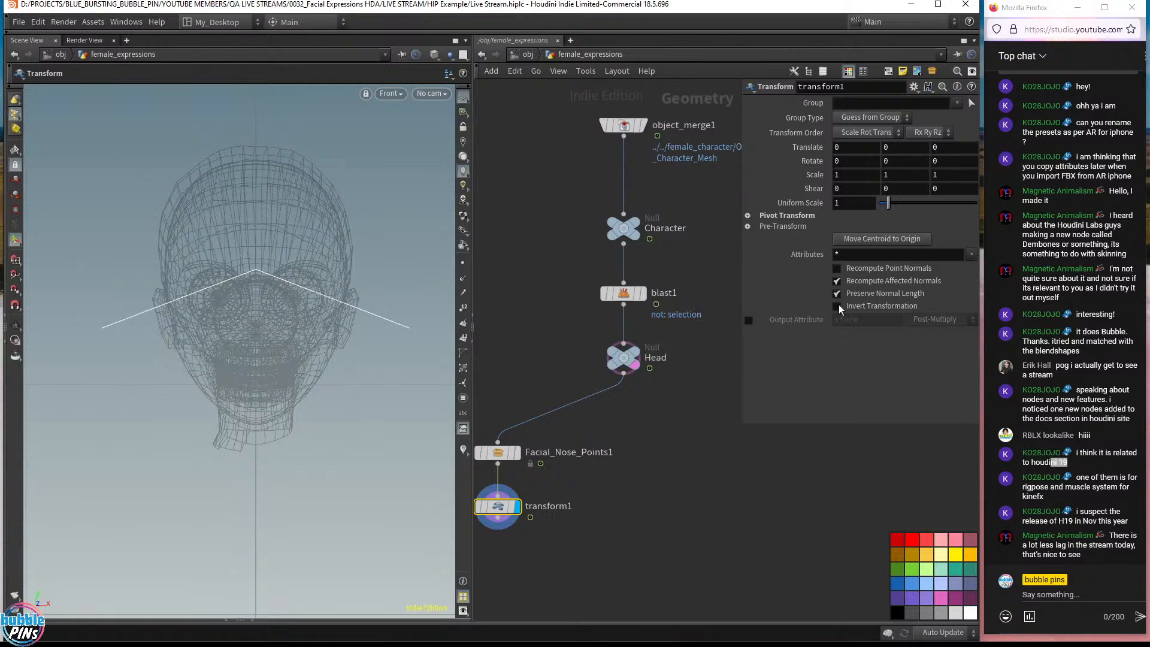
key("Escape")
left_click_drag(567, 540, 471, 479)
middle_click_drag(620, 504, 644, 480)
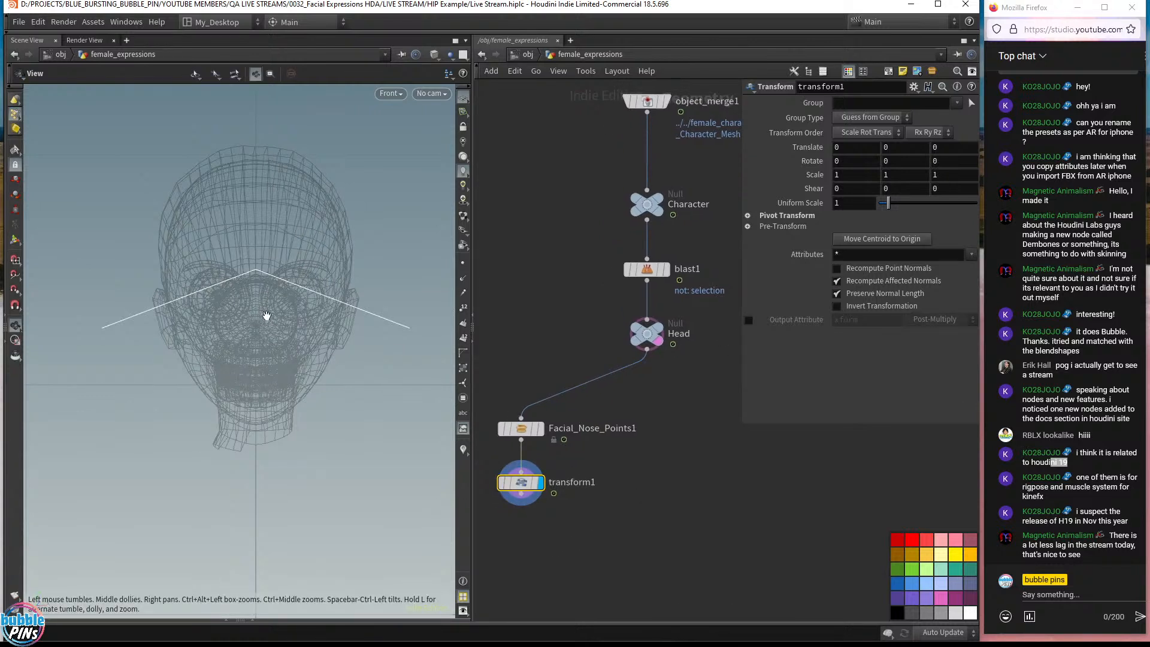
key("Return")
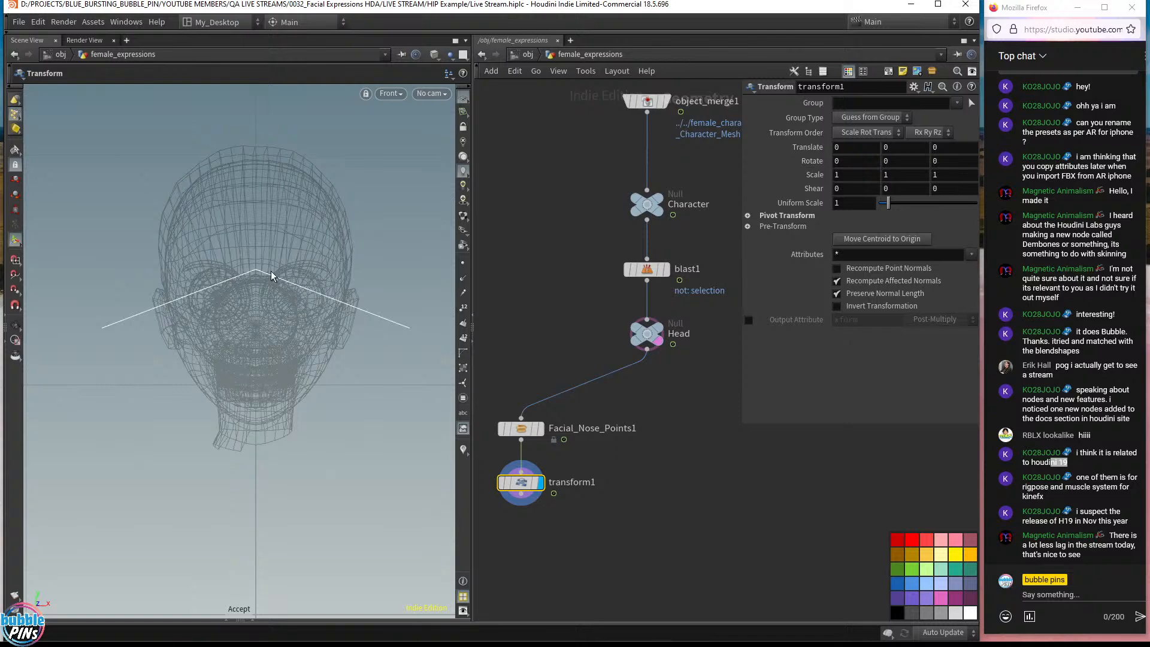
key("Escape")
scroll(331, 394, "down", 10)
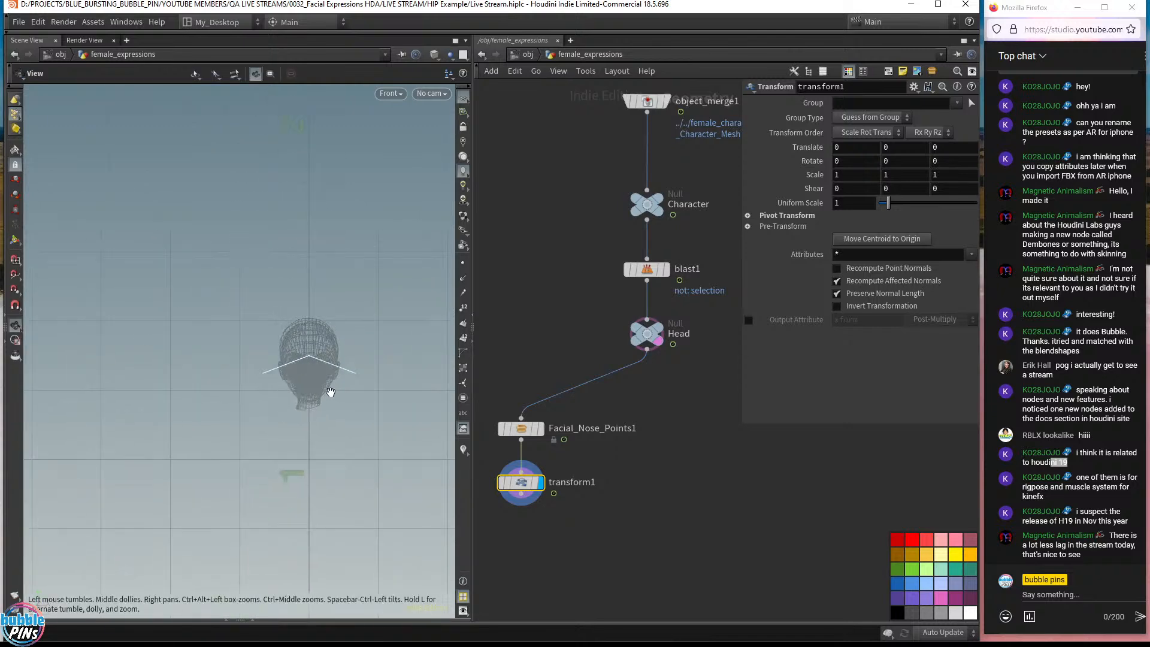
right_click_drag(395, 497, 349, 351)
scroll(339, 407, "down", 3)
key("Return")
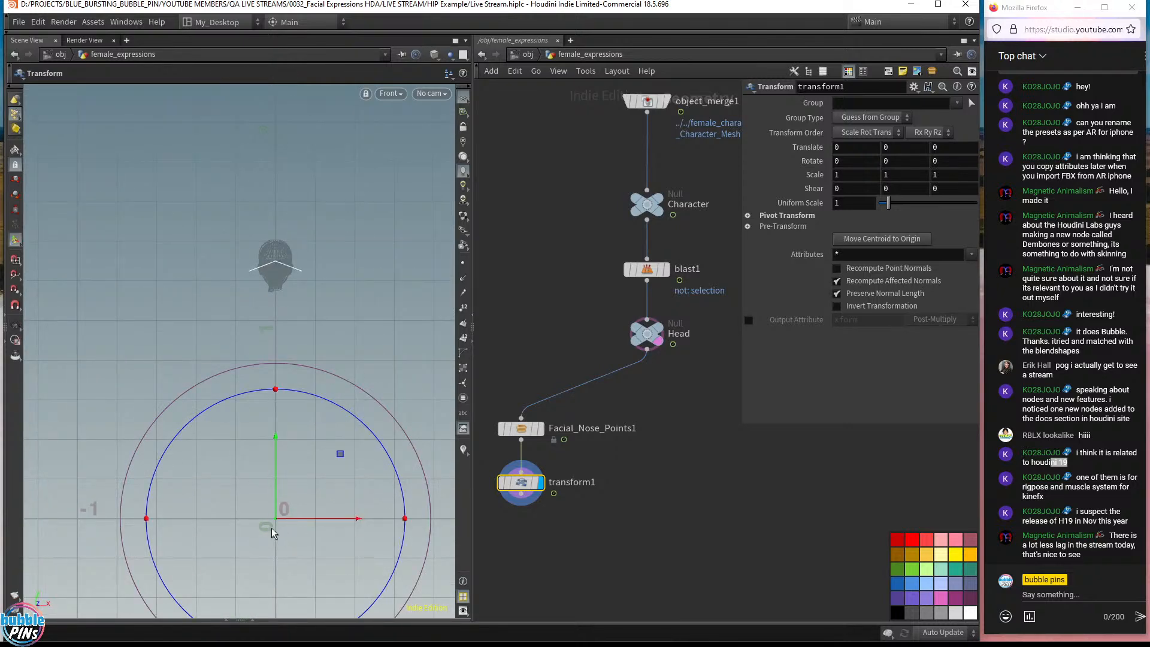
key("Escape")
left_click_drag(585, 533, 490, 465)
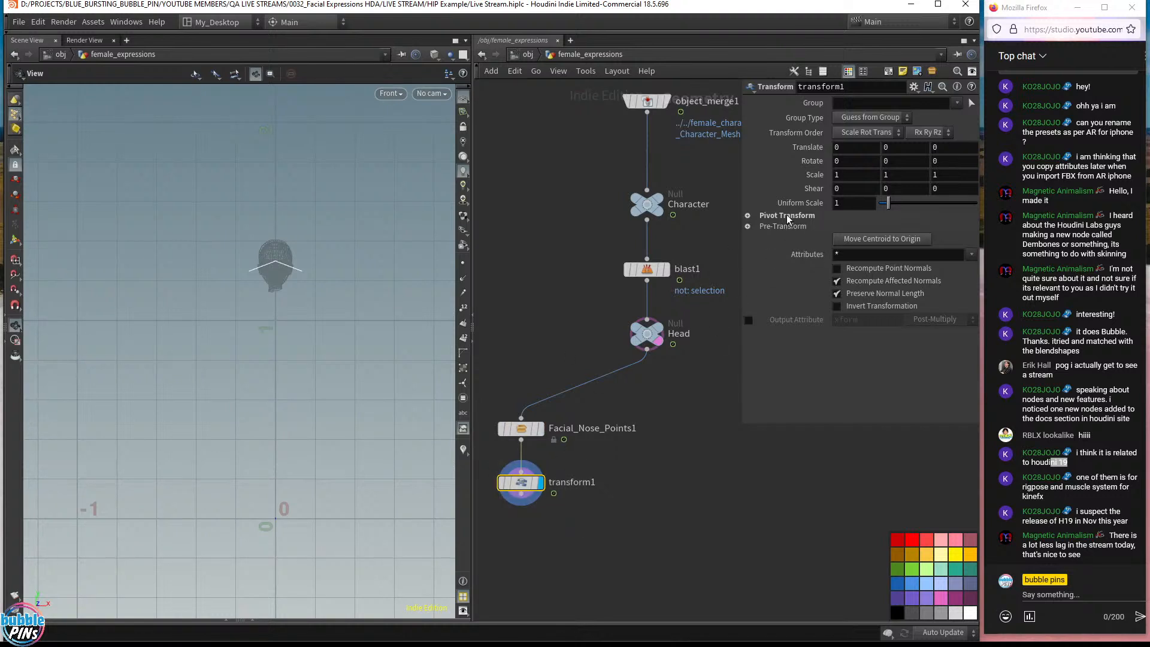
- Set the Transform node's Pivot Translate to $CEX, $CEY and $CEZ
left_click(787, 215)
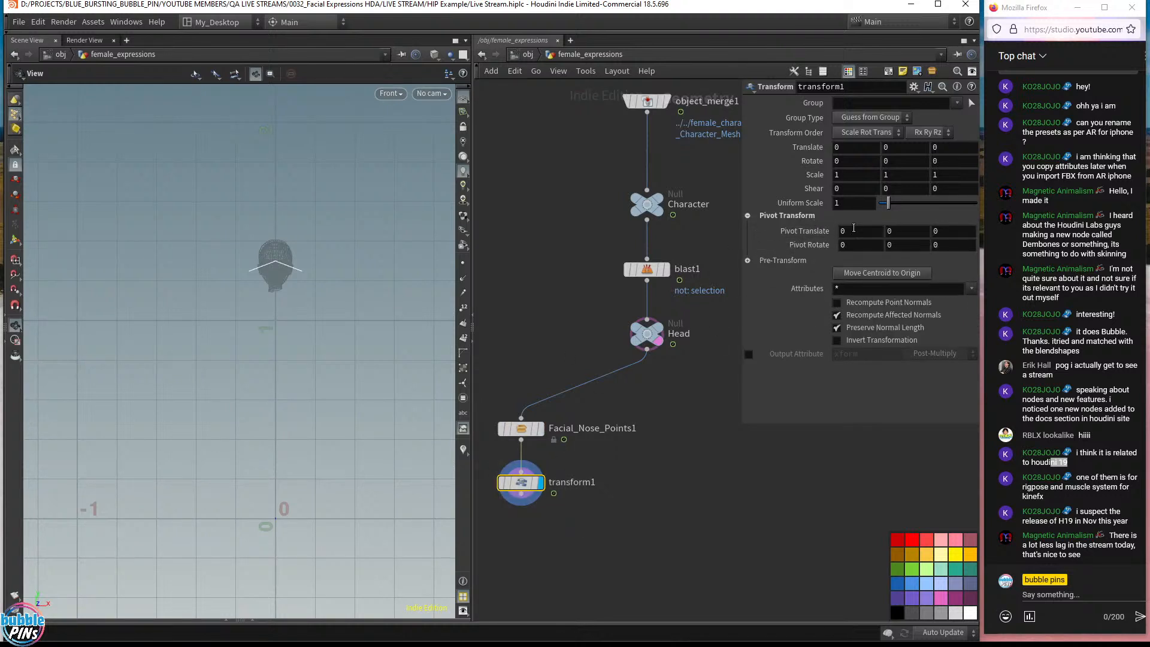
type("$CEX")
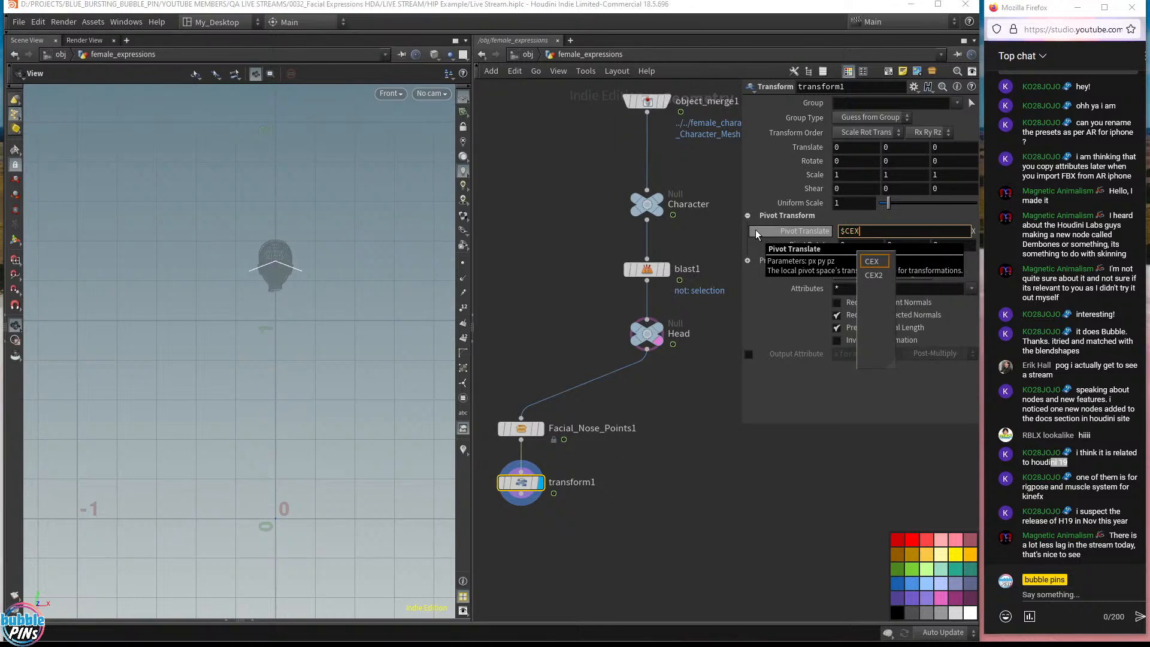
key("Tab")
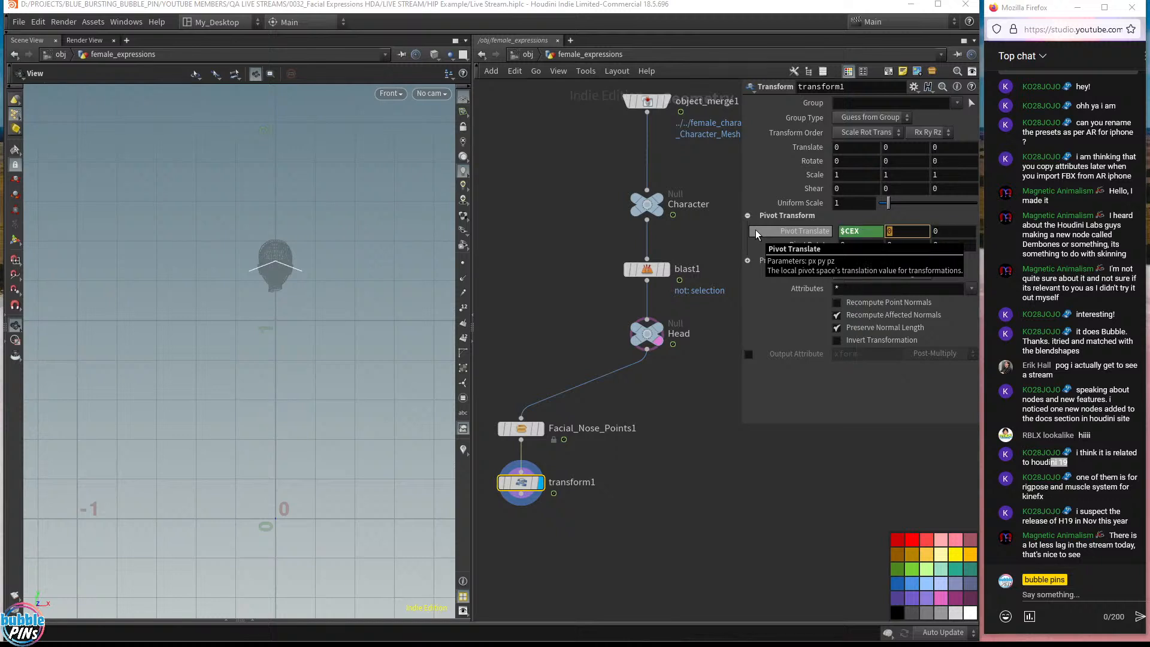
type("$CE")
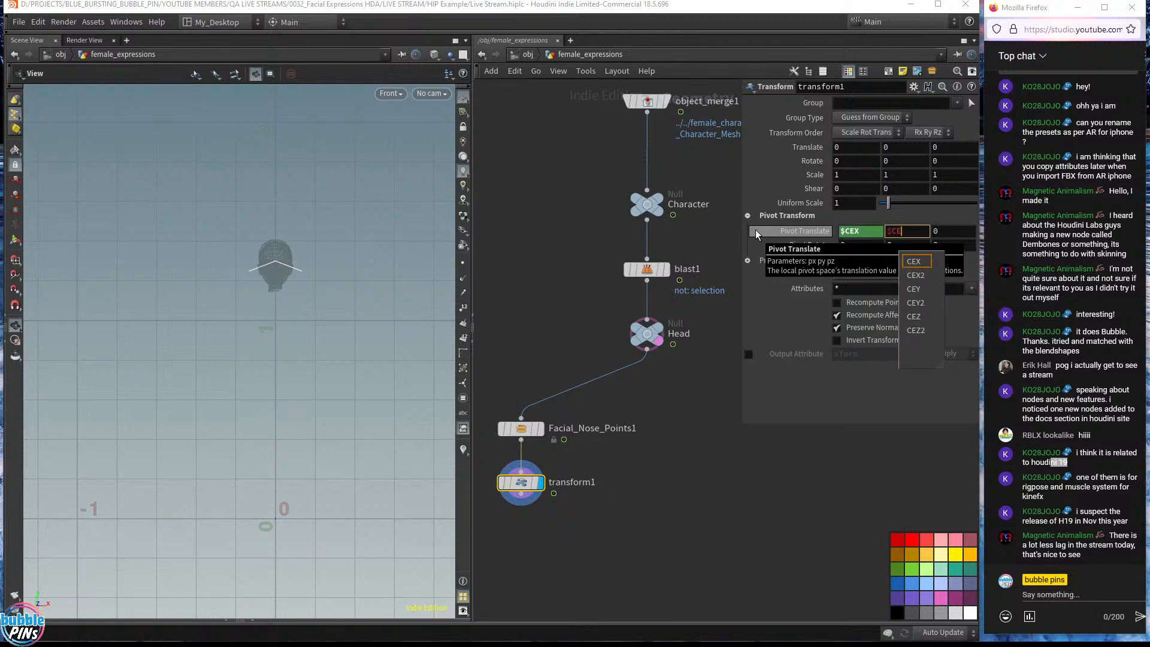
type("Y")
key("Tab")
type("$CE")
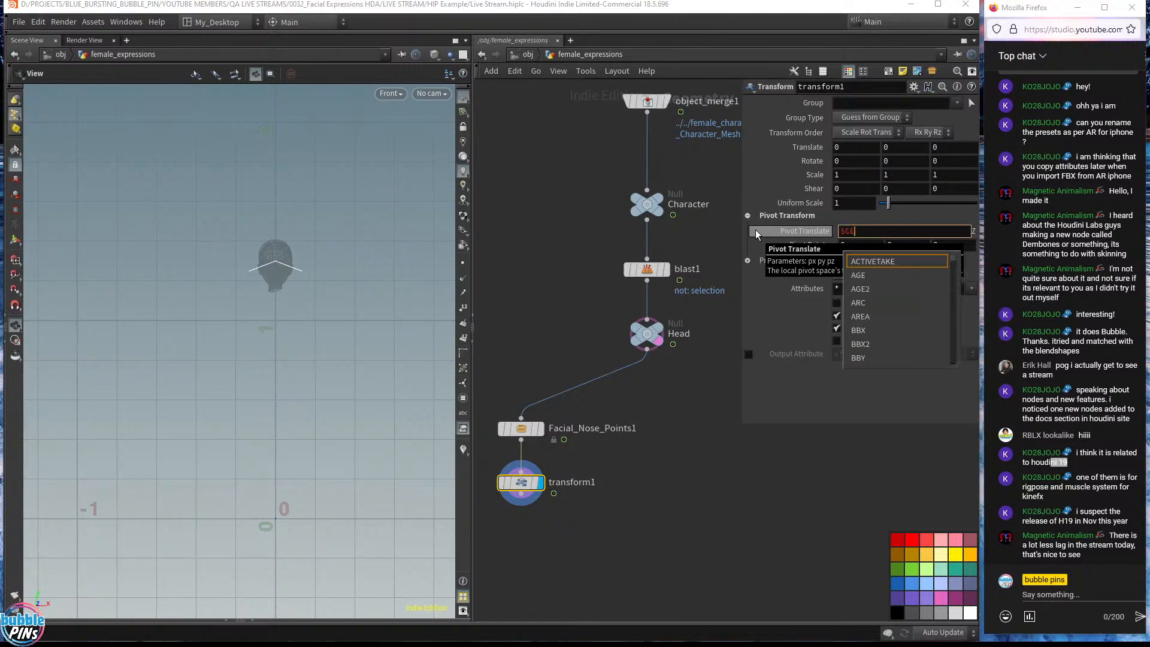
type("Z")
key("Return")
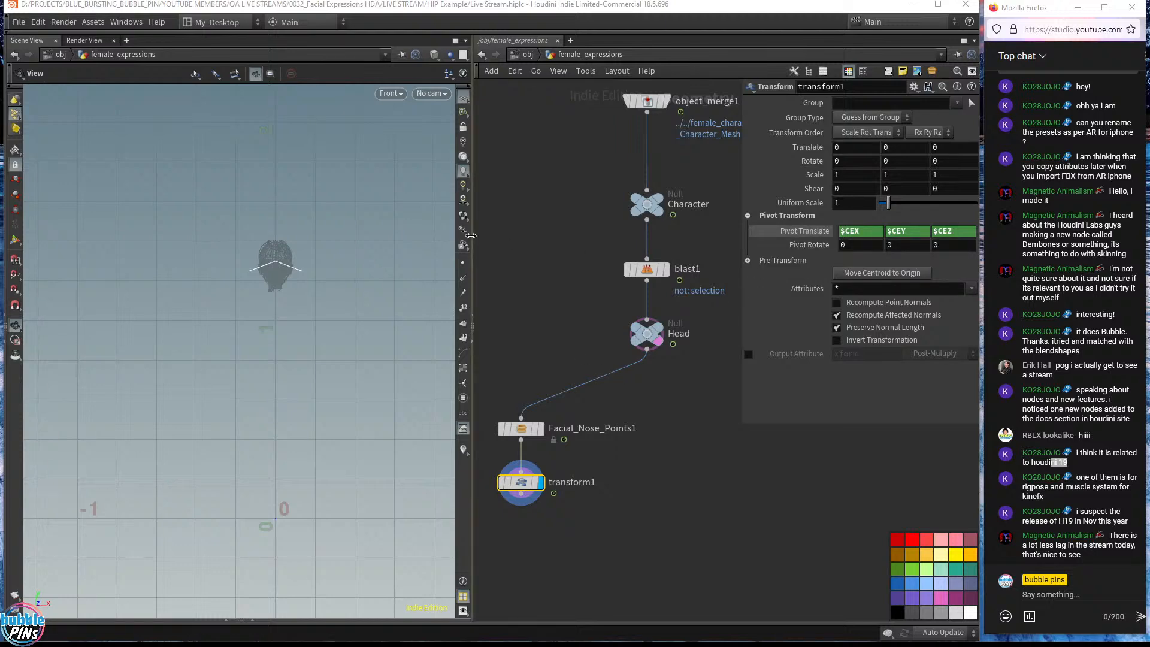
- Shrink the viewport pane and narrow the nose points with the Transform handle to an X scale of about 0.187
left_click_drag(471, 235, 409, 239)
middle_click_drag(229, 274, 508, 246)
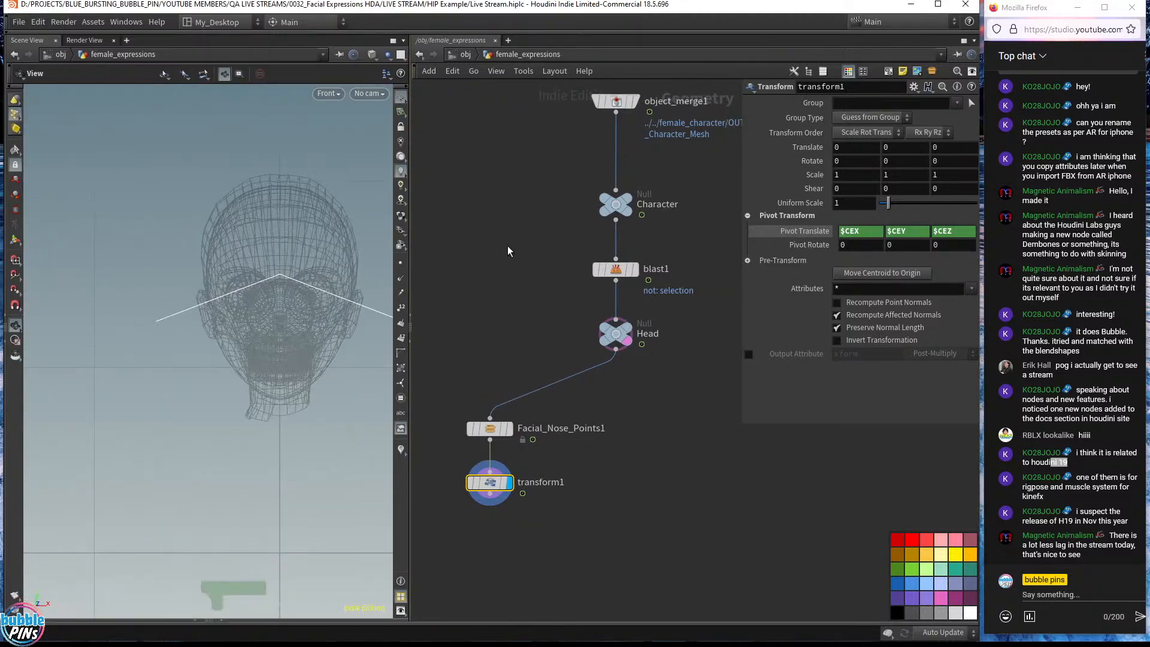
right_click_drag(324, 267, 251, 296)
left_click_drag(460, 525, 547, 461)
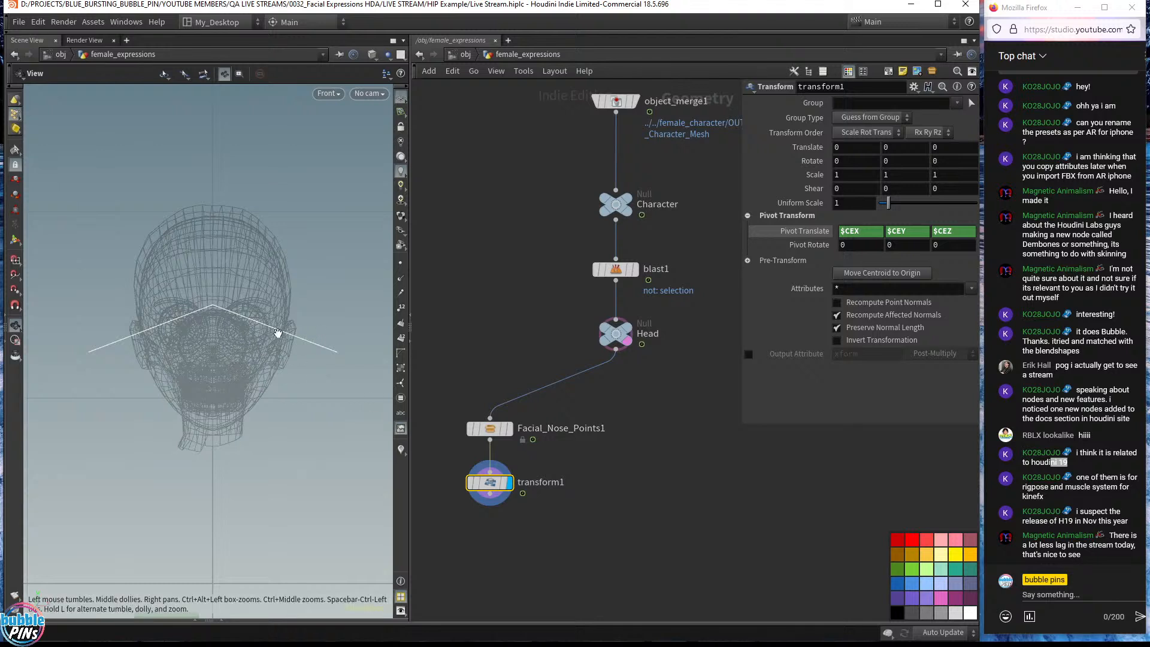
key("Return")
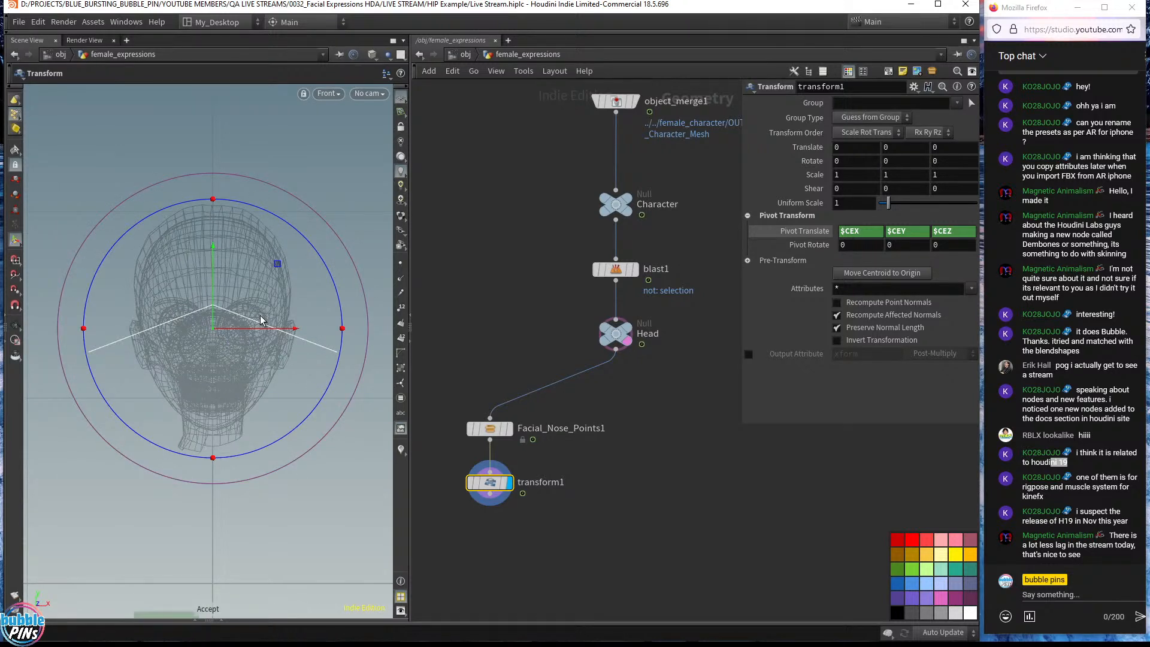
key("e")
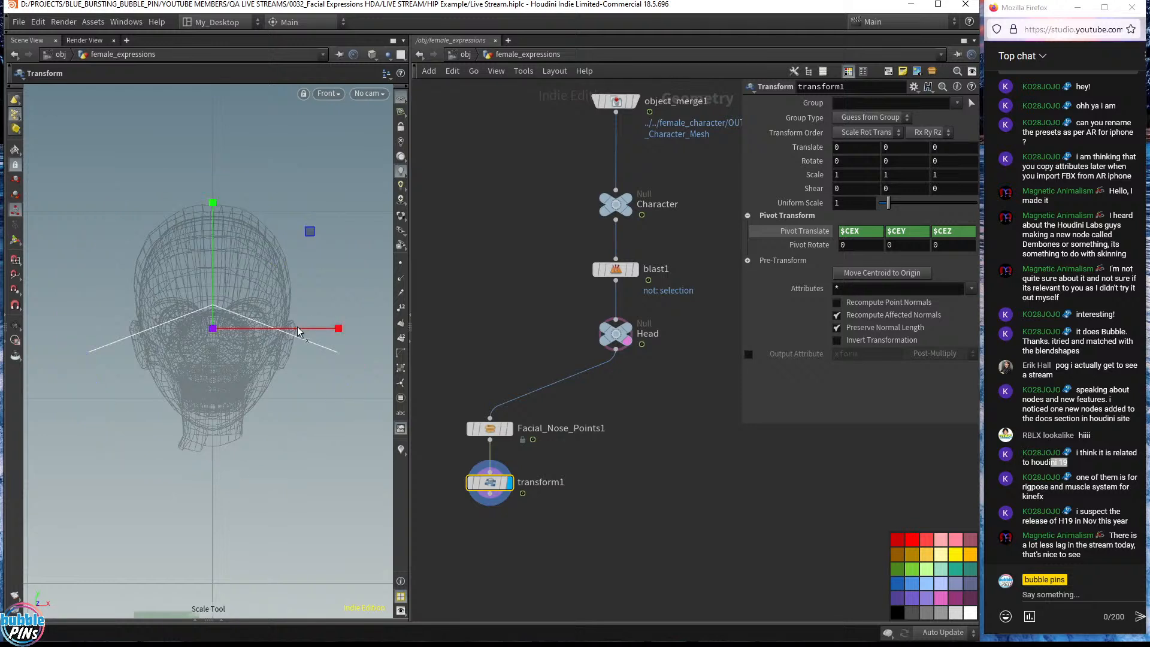
left_click_drag(340, 330, 241, 335)
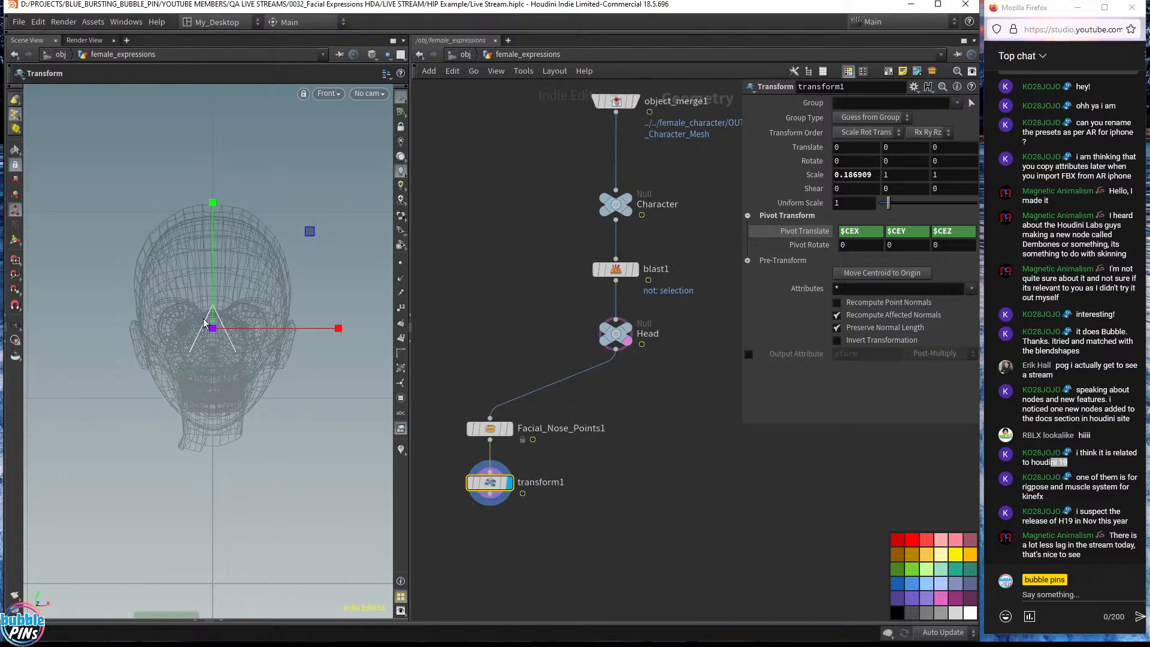
- Display the shaded Head mesh and scale the nose points to about 0.274 in Y and 0.11 in X
scroll(204, 323, "up", 5)
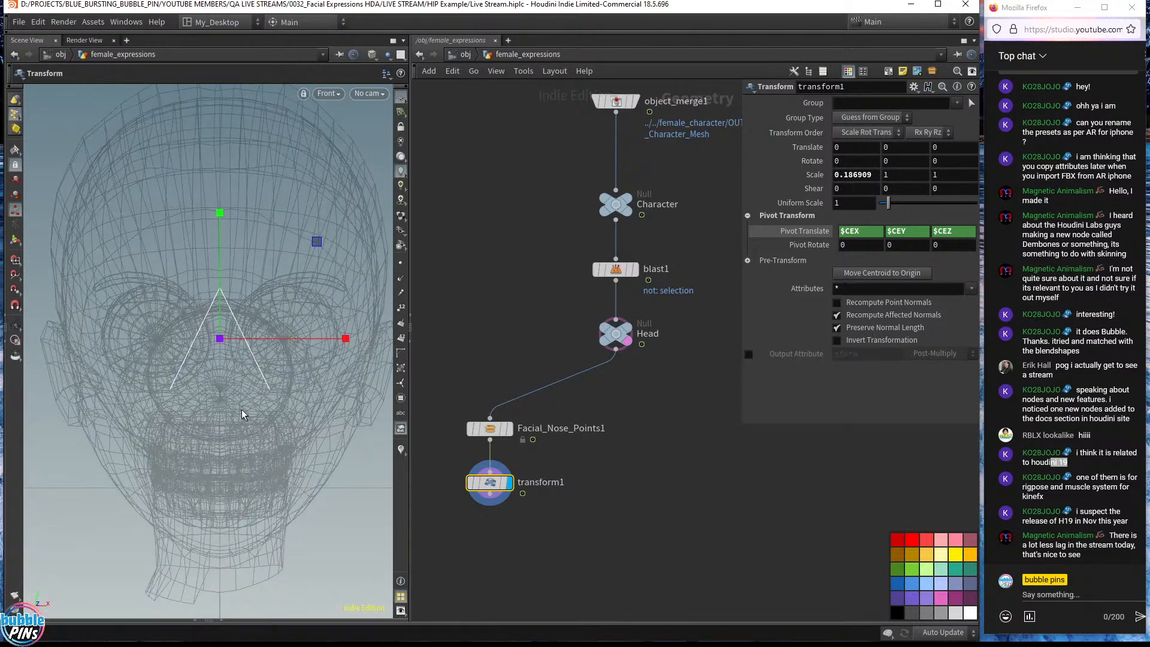
left_click(627, 330)
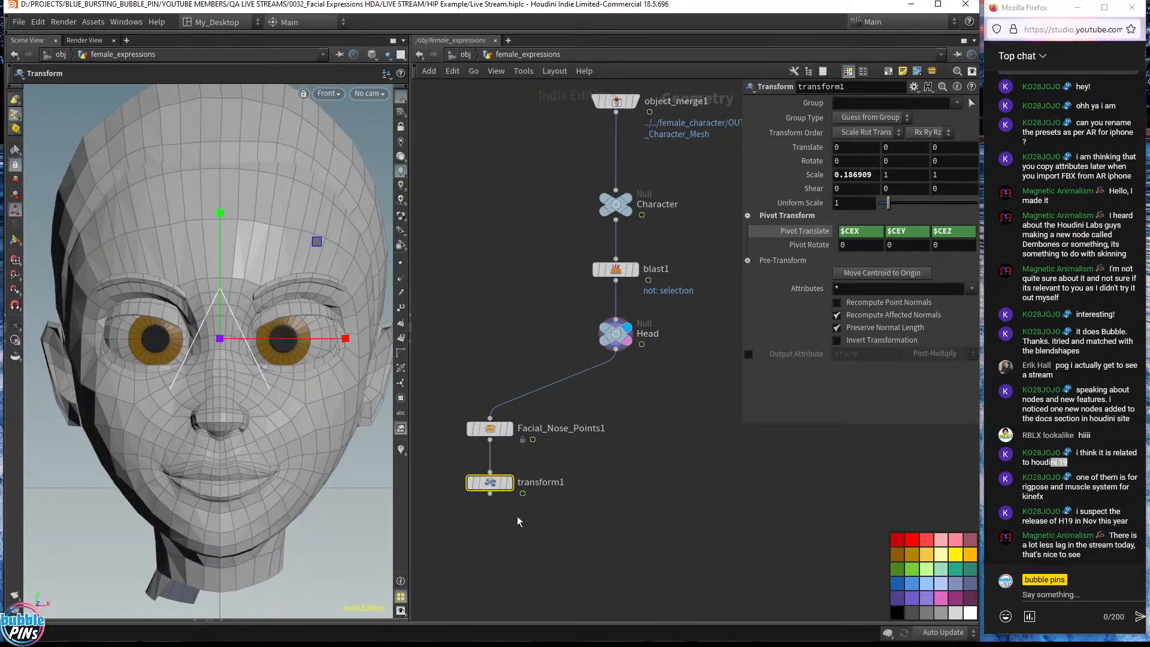
left_click_drag(452, 524, 614, 455)
left_click_drag(219, 214, 228, 306)
left_click_drag(351, 333, 293, 336)
- Move the nose points down over the nose to a Y translate of about -0.0324, and return to the Scale tool
key("t")
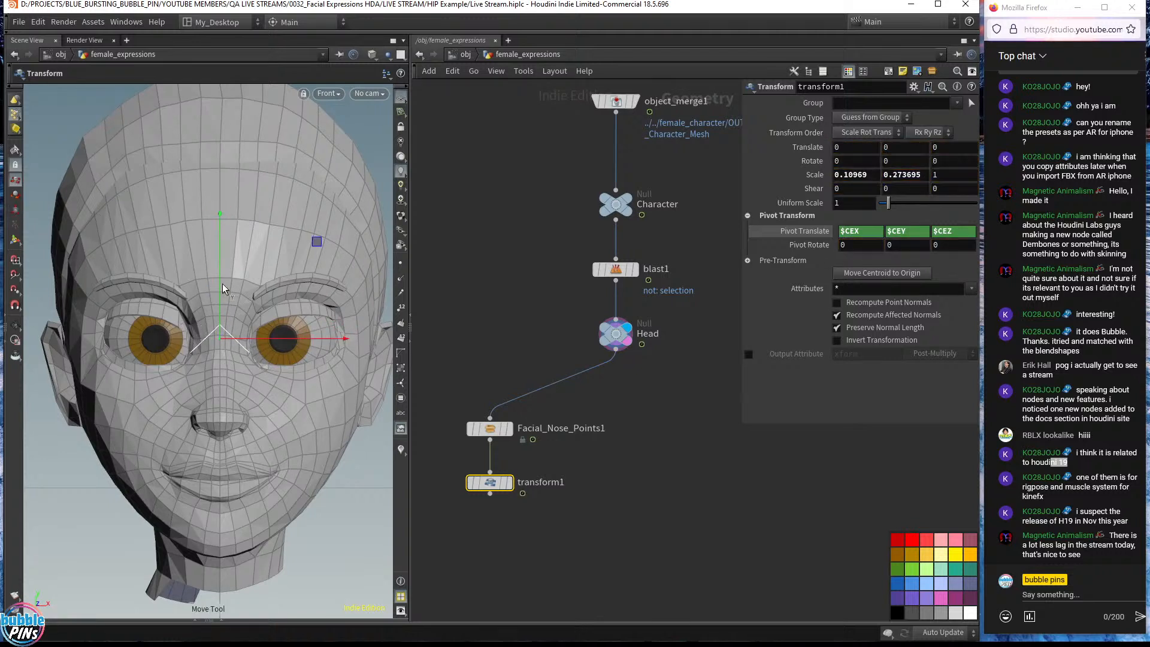
left_click_drag(219, 279, 229, 343)
key("e")
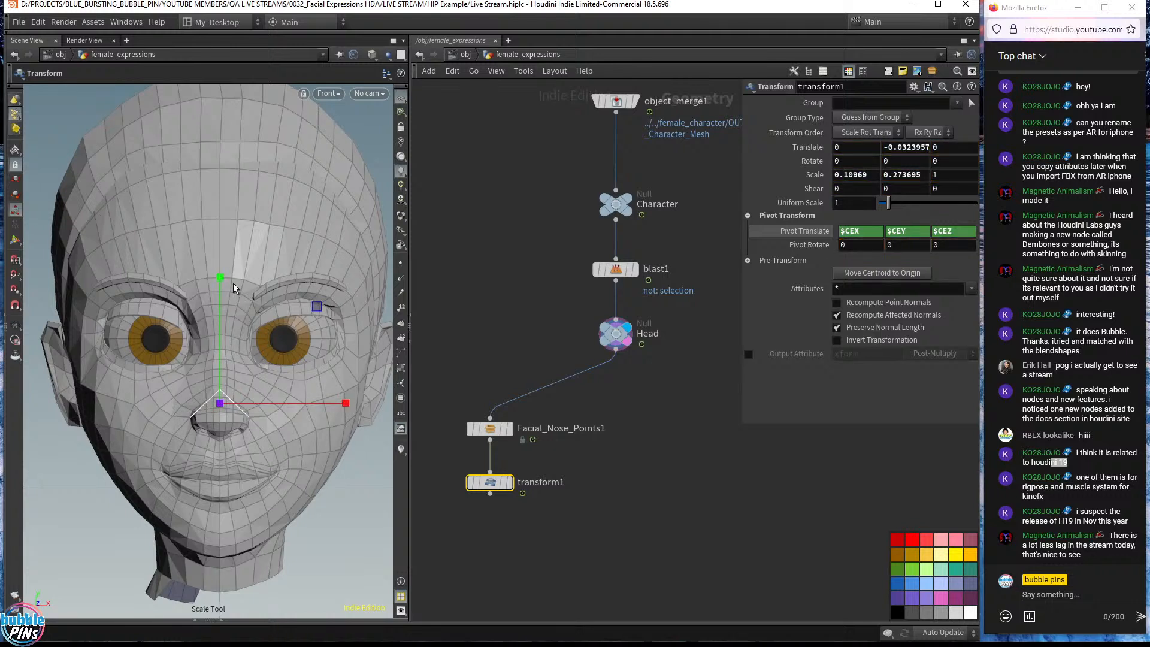
- Shrink the nose points to a scale of about 0.098 in X and 0.096 in Y, lowering them to a Y translate of about -0.0378
left_click_drag(221, 281, 221, 359)
key("w")
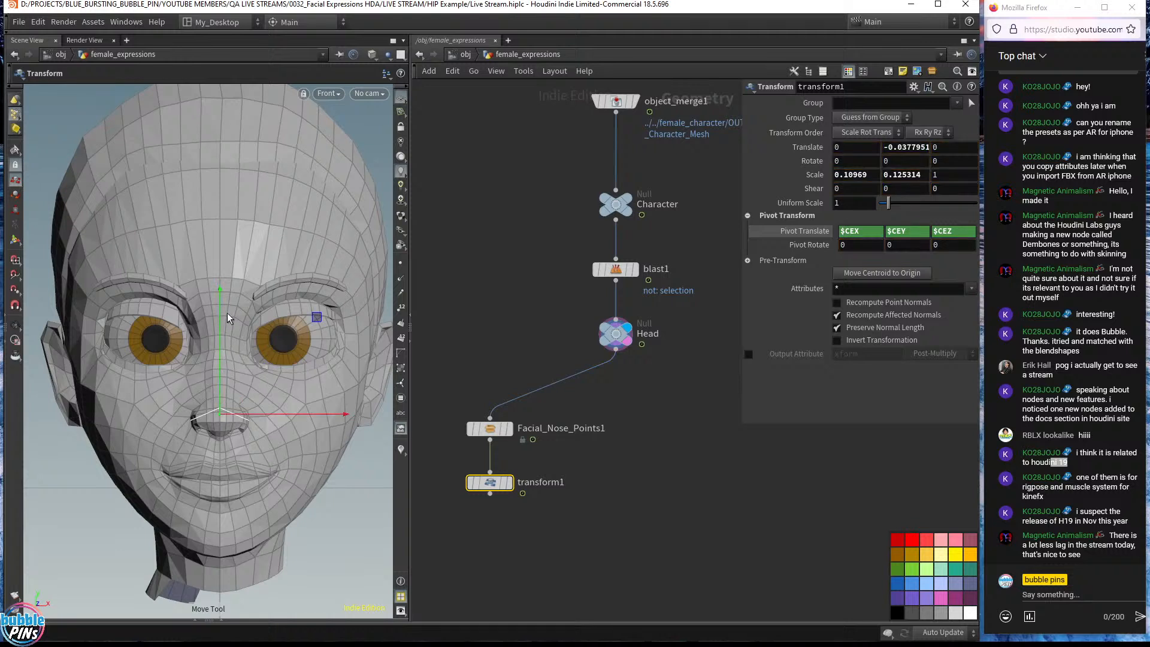
key("e")
left_click_drag(220, 293, 215, 323)
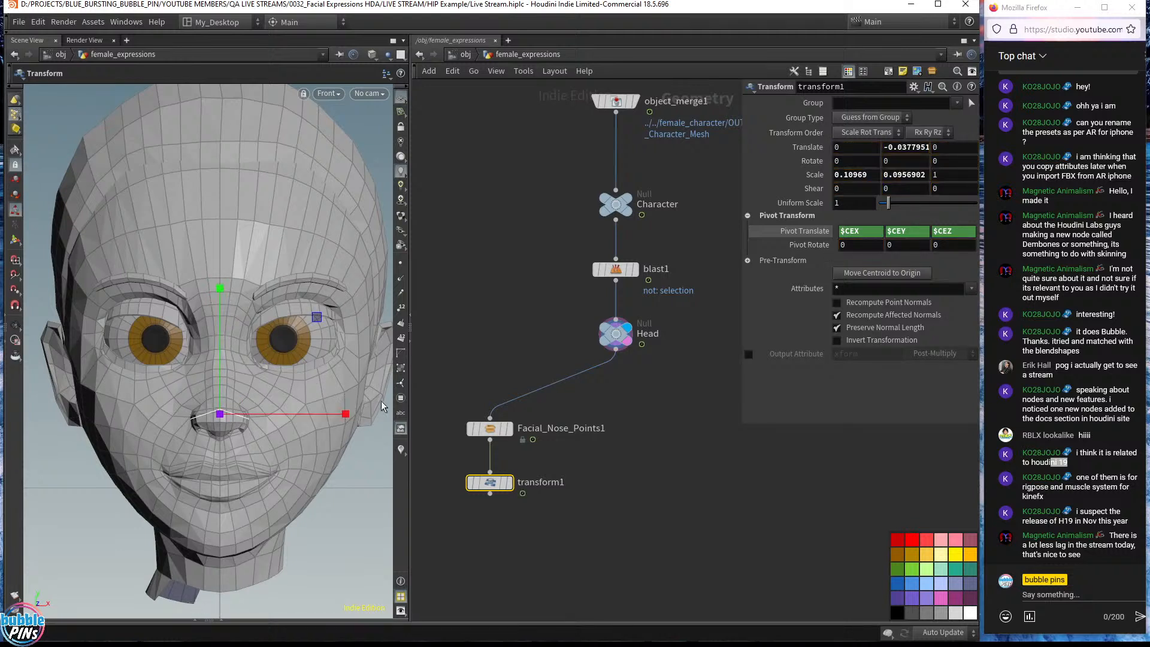
left_click_drag(342, 414, 332, 419)
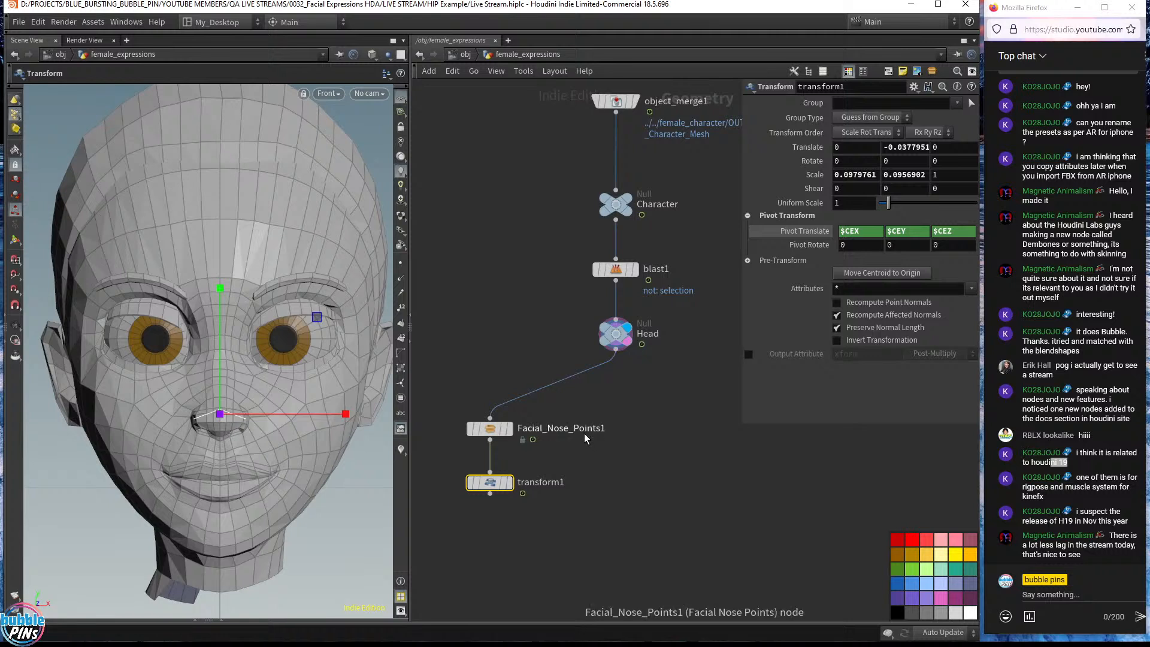
- Add a Rest Position node fed by transform1 and align it directly below
middle_click_drag(590, 413, 621, 299)
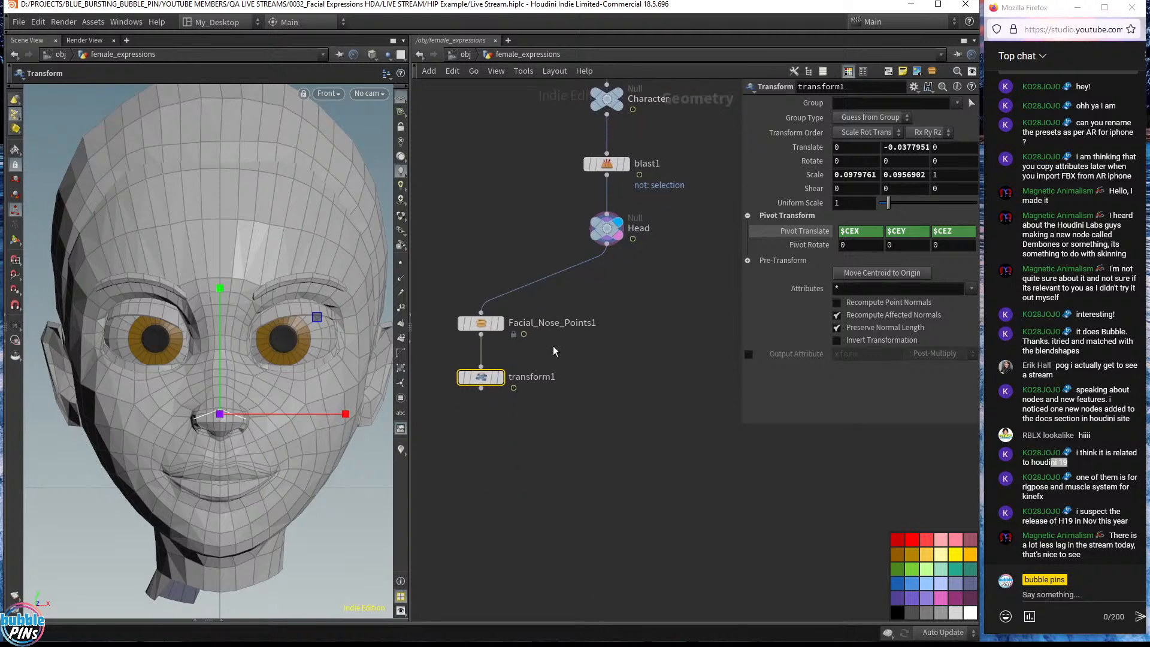
scroll(552, 347, "up", 3)
scroll(549, 354, "down", 1)
middle_click_drag(556, 347, 652, 306)
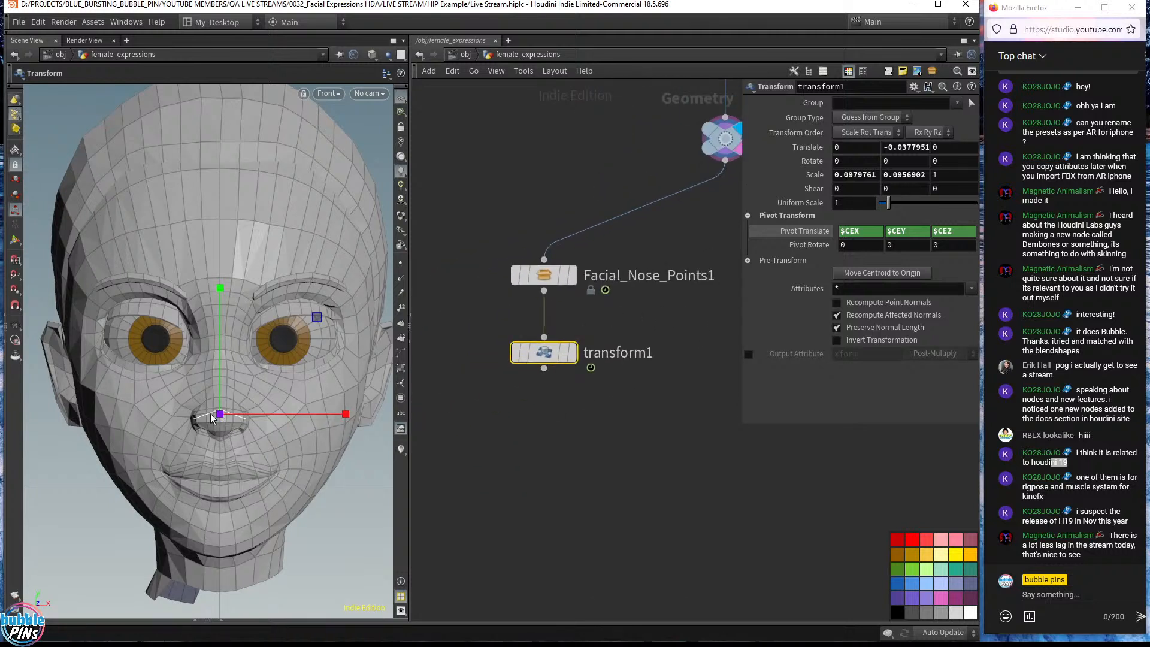
left_click(543, 368)
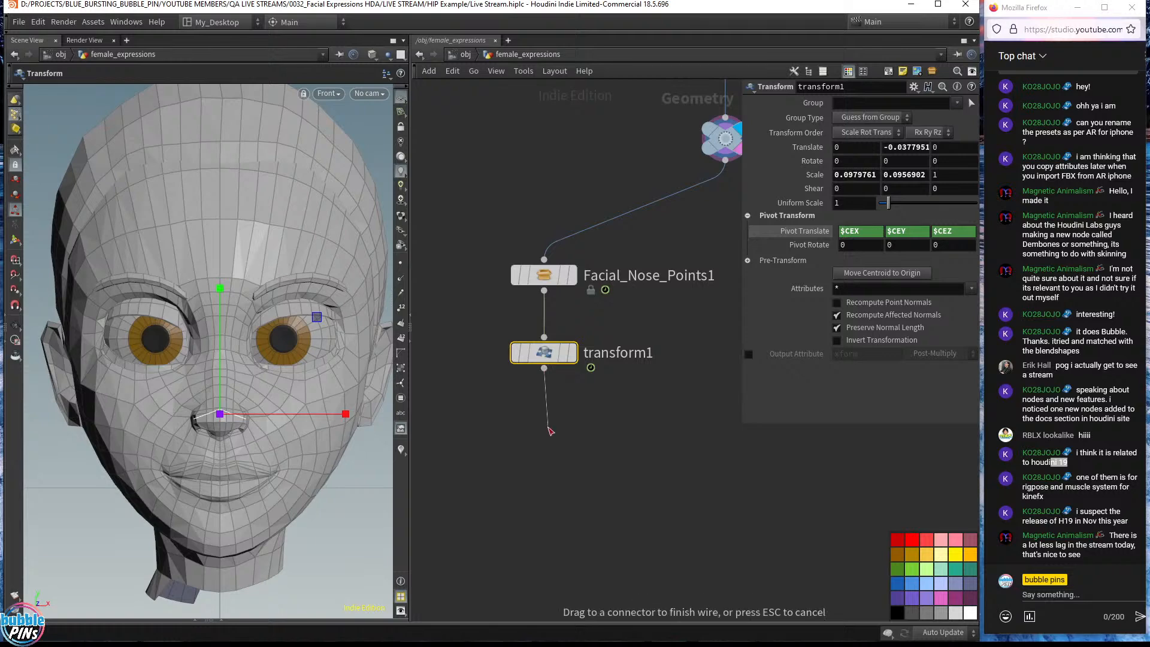
key("Tab")
type("rest")
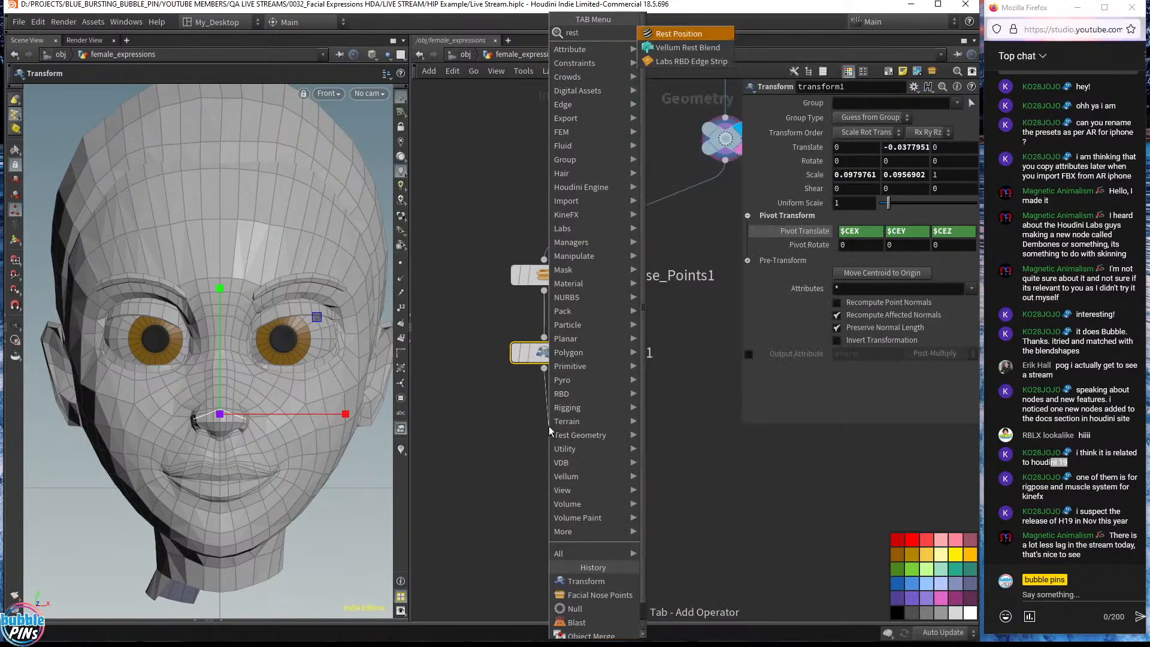
key("Return")
left_click_drag(550, 428, 545, 434)
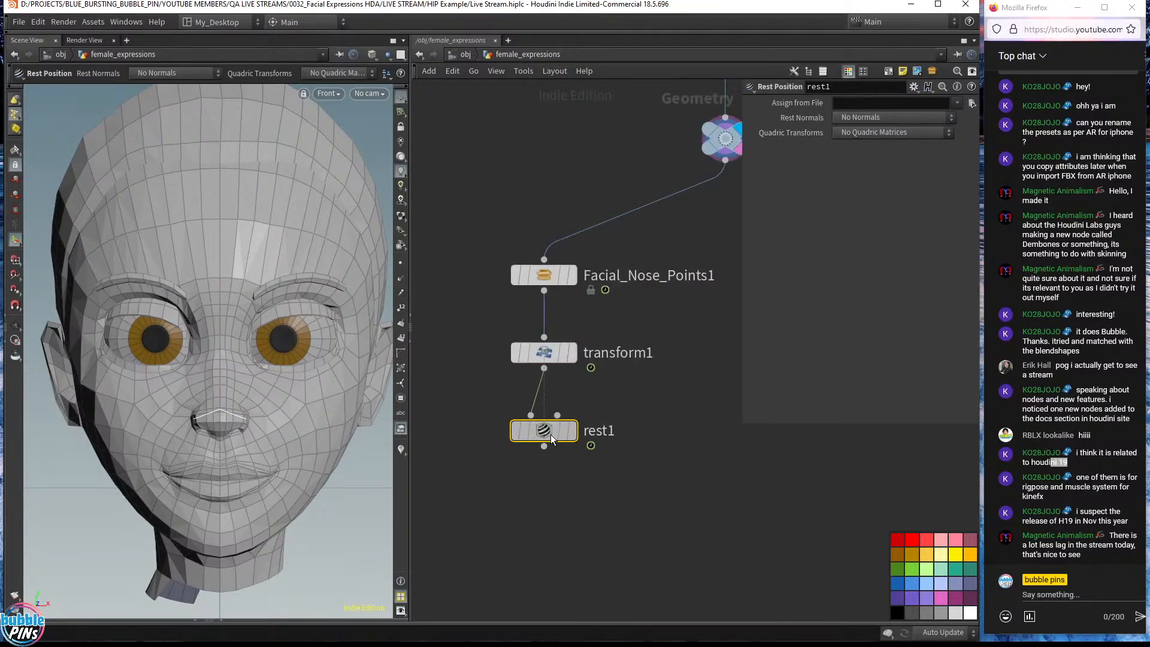
- Shift the three nose nodes aside and place a Facial Deformer Express node below the Head branch
scroll(602, 326, "down", 3)
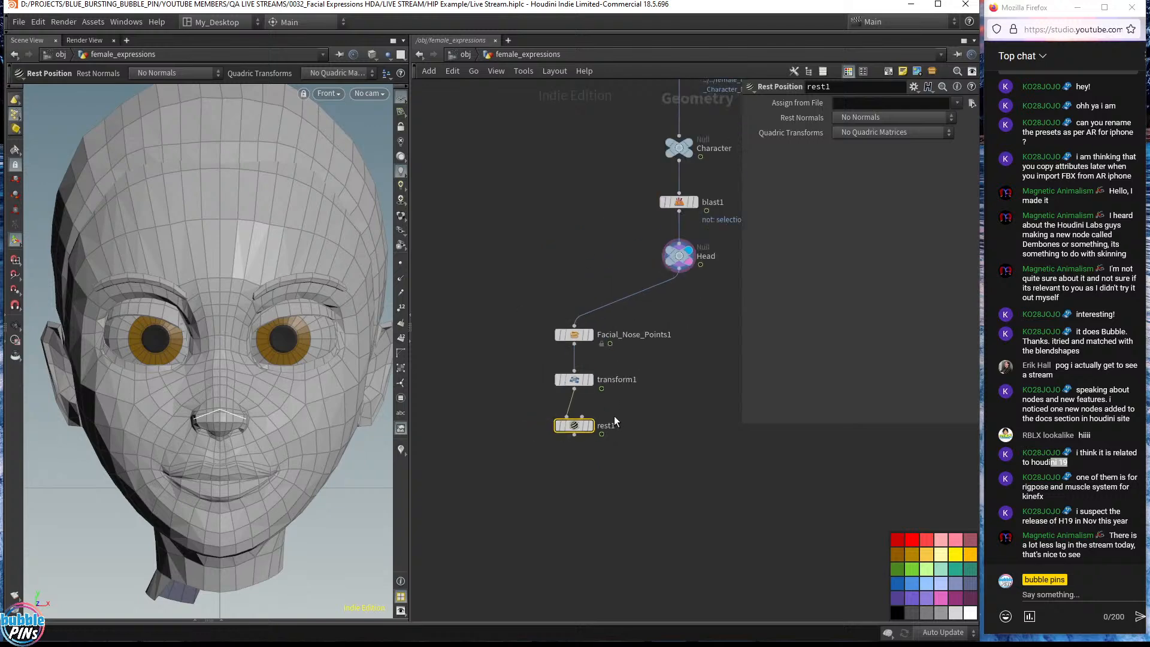
middle_click_drag(579, 432, 621, 424)
left_click_drag(619, 468, 453, 325)
key("Tab")
type("facia")
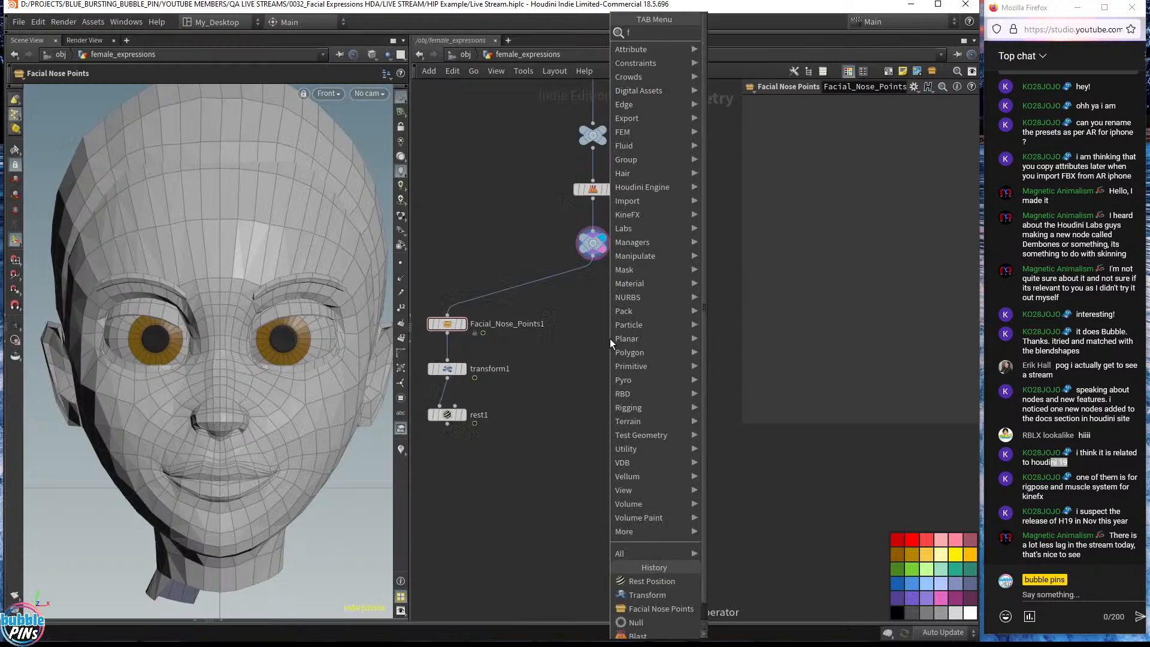
key("Down")
key("Down")
key("Down")
key("Down")
key("Down")
key("Down")
key("Down")
key("Down")
key("Down")
key("Down")
key("Down")
key("Down")
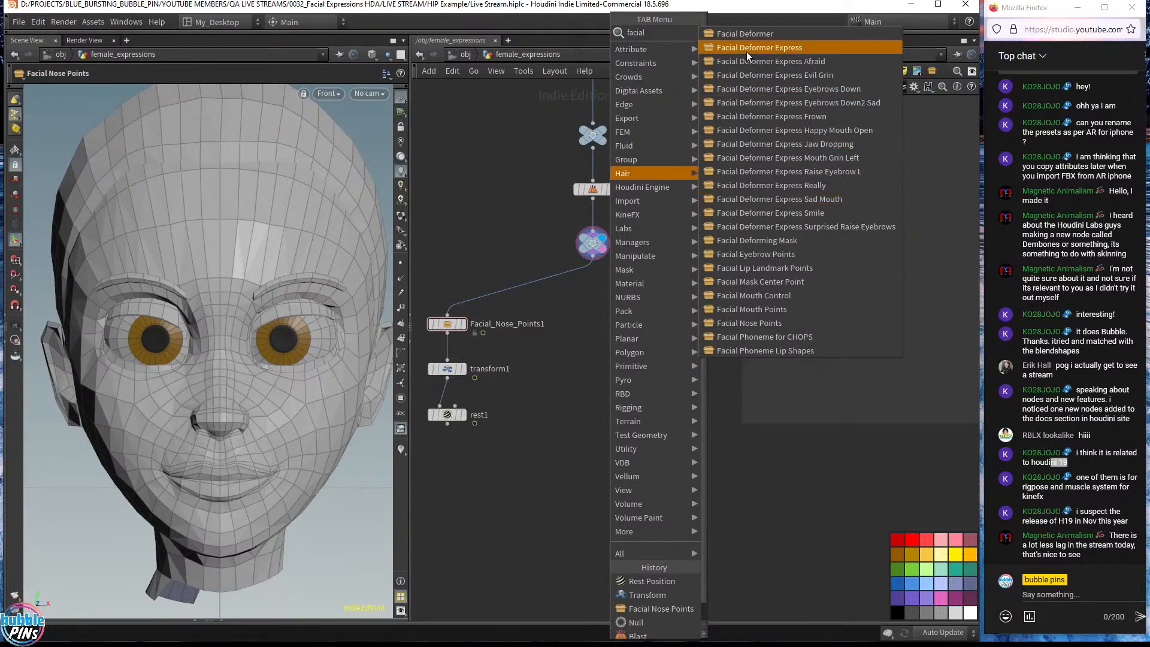
left_click(782, 48)
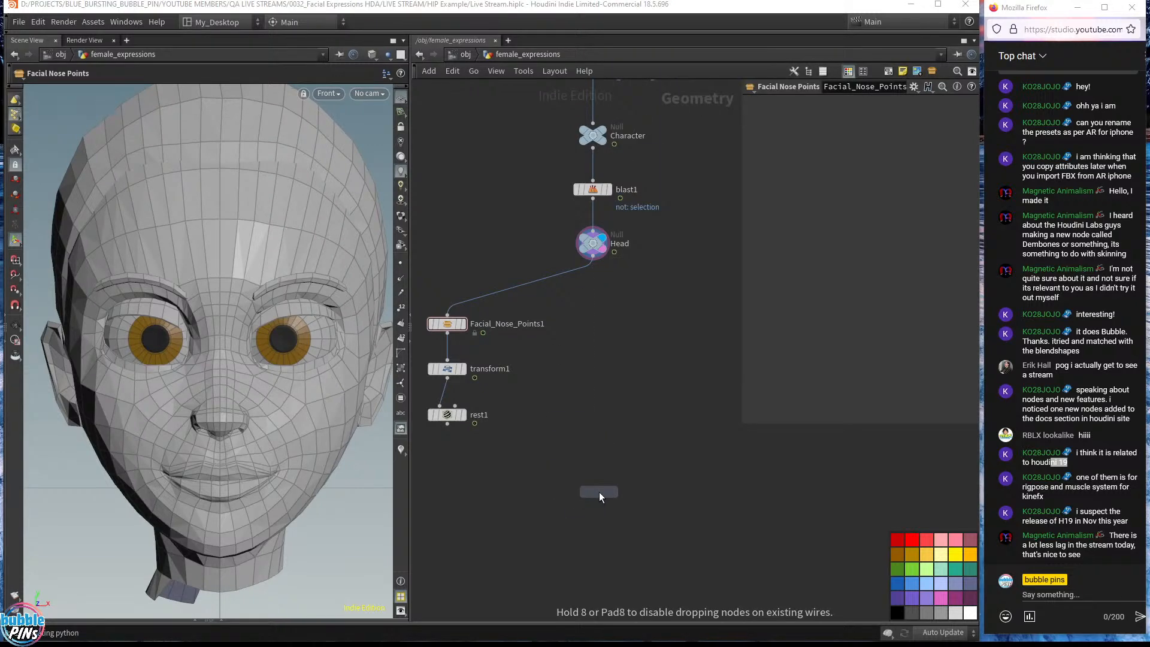
left_click(596, 496)
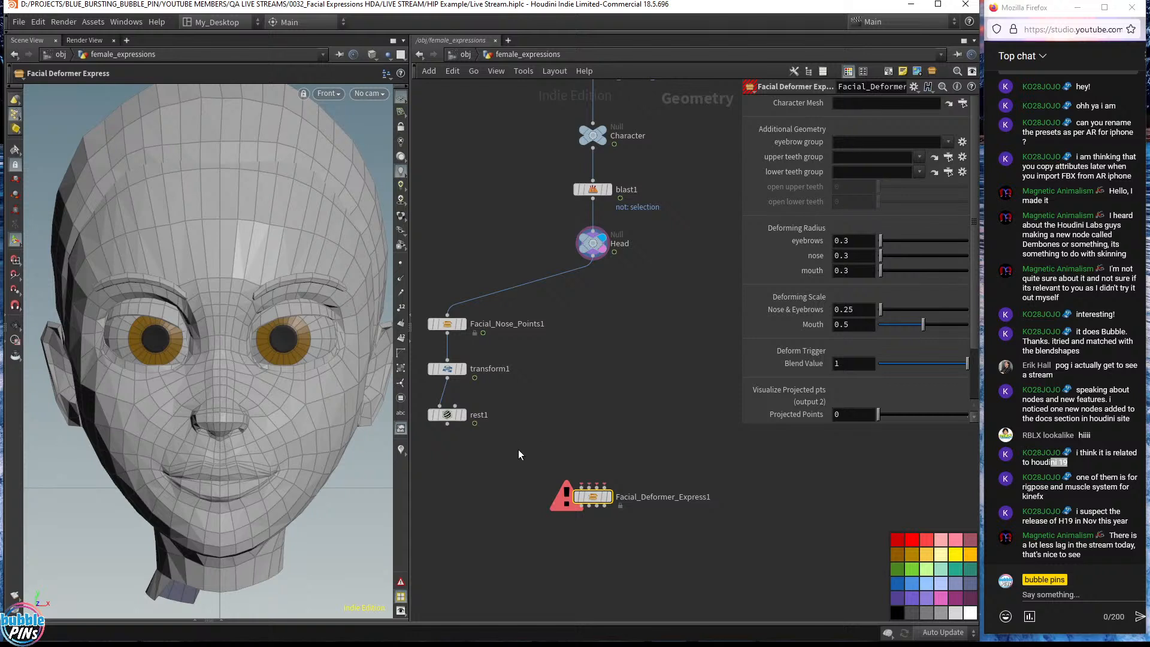
- Check the Facial Deformer Express node's inputs and connect the rest1 output to its Nose Points input
left_click_drag(519, 454, 424, 306)
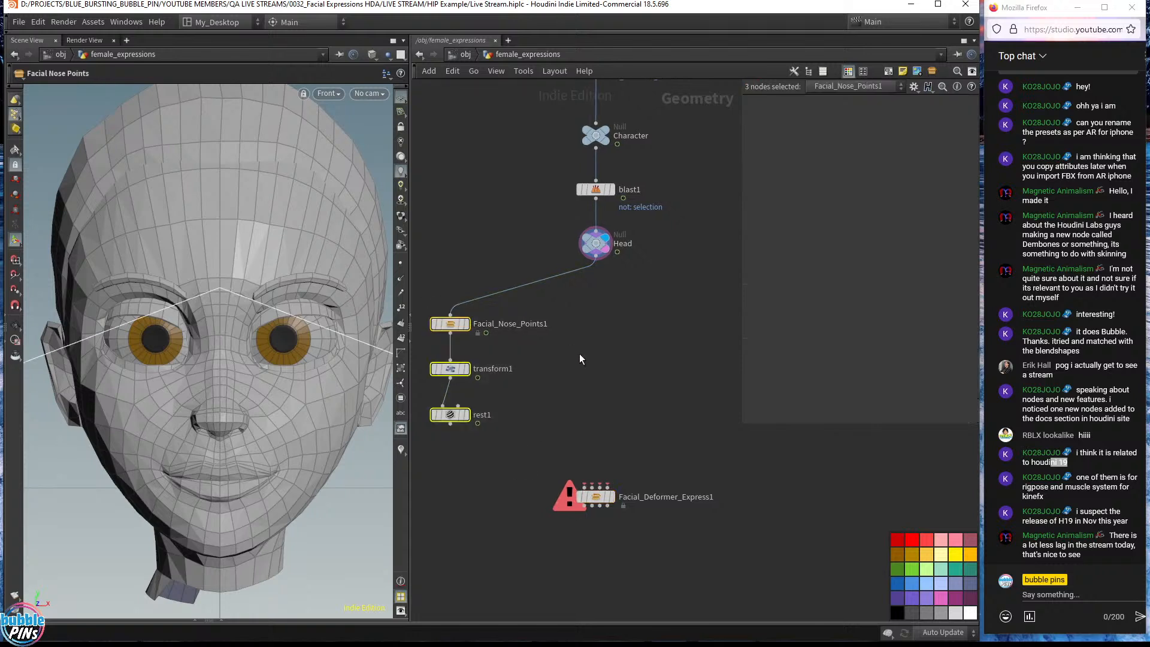
left_click(577, 393)
left_click_drag(670, 482, 531, 472)
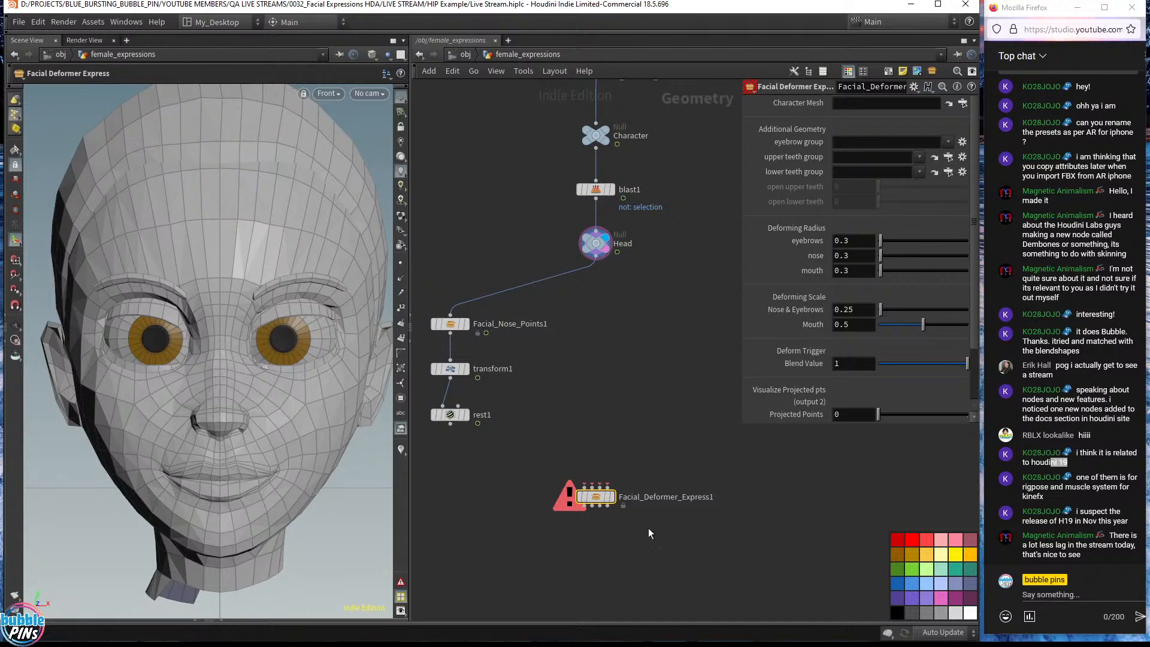
scroll(590, 483, "up", 5)
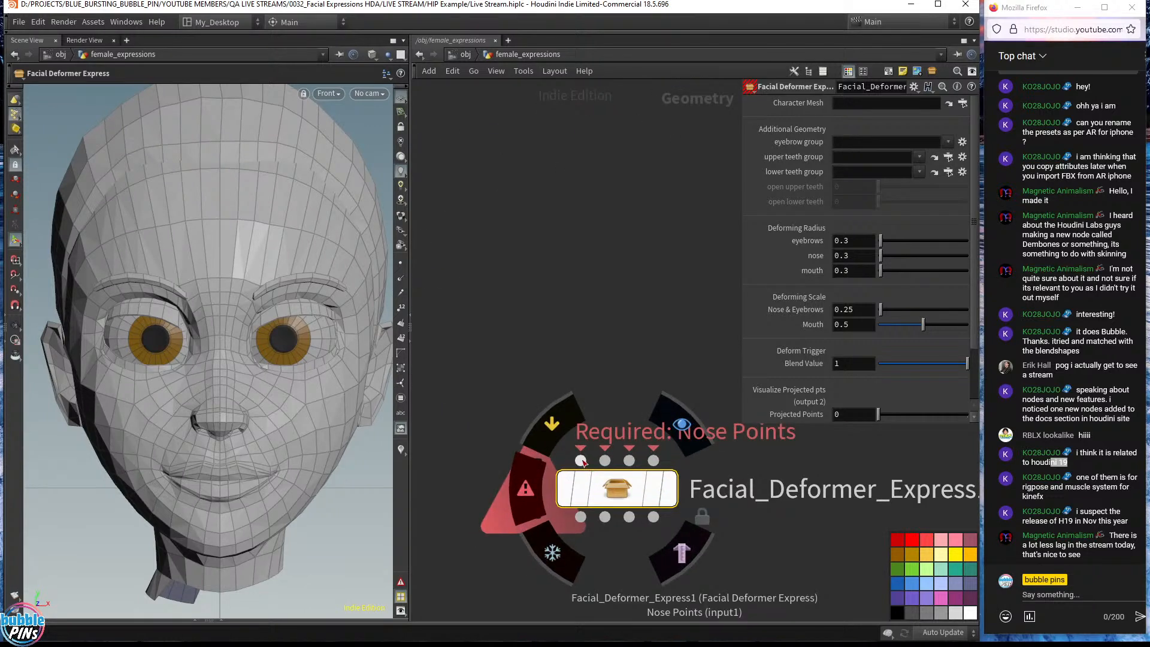
left_click(659, 461)
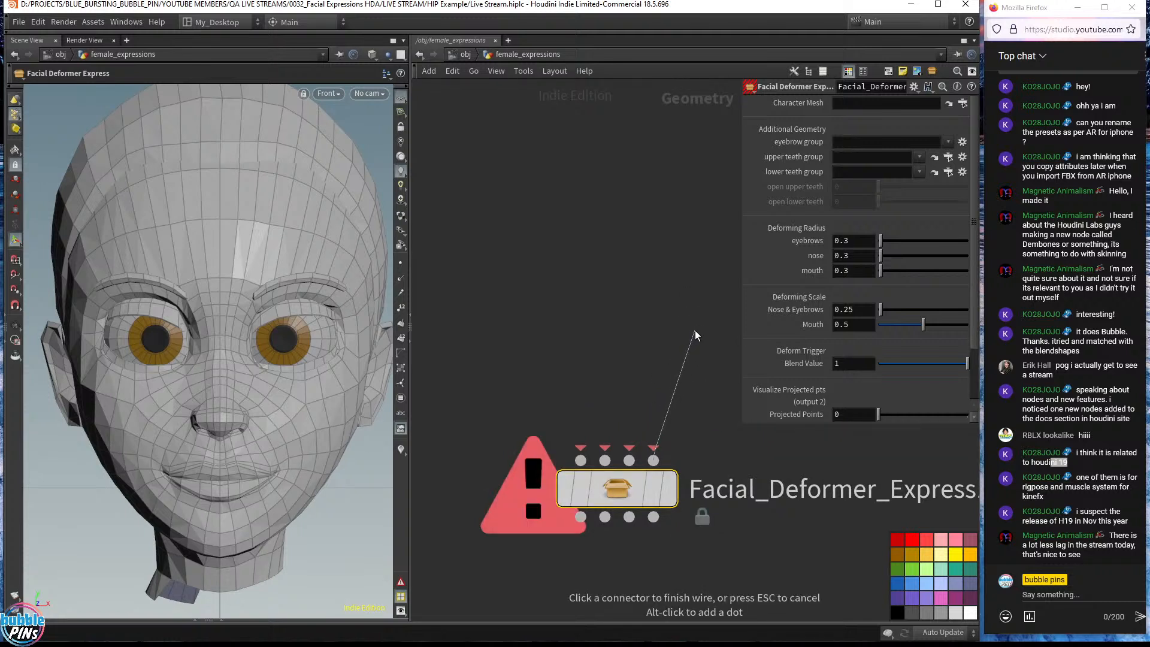
key("Escape")
scroll(645, 353, "down", 6)
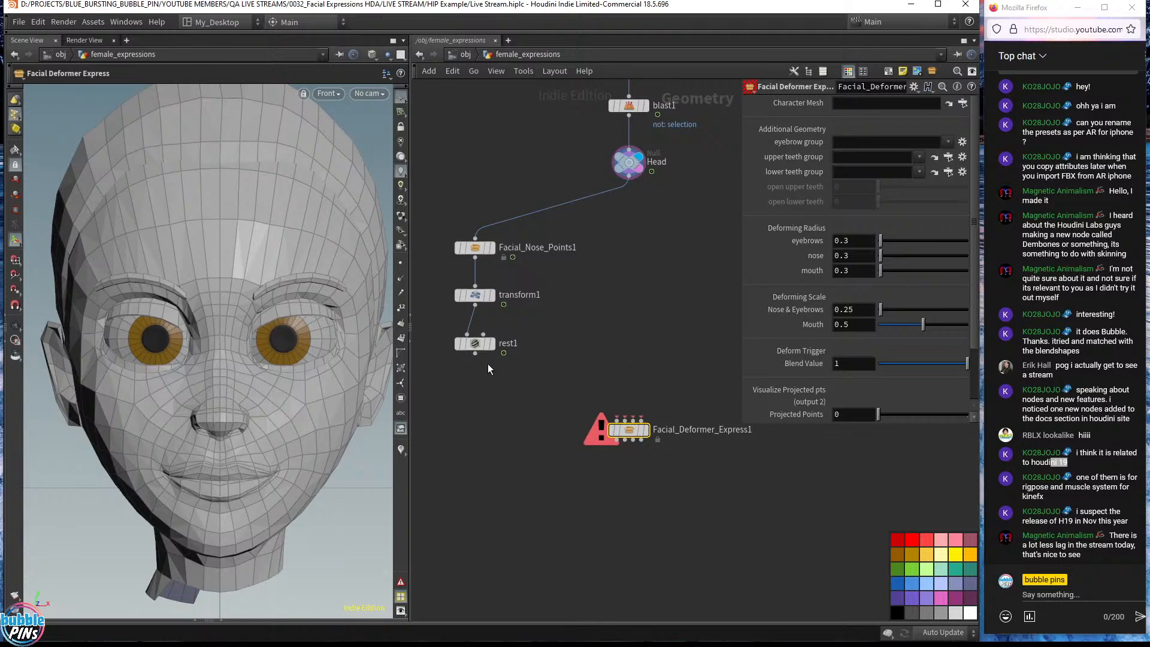
left_click(475, 354)
left_click(588, 404)
- Add a Facial Eyebrow Points node fed by the Head null, placed beside the nose branch
left_click(630, 181)
key("Tab")
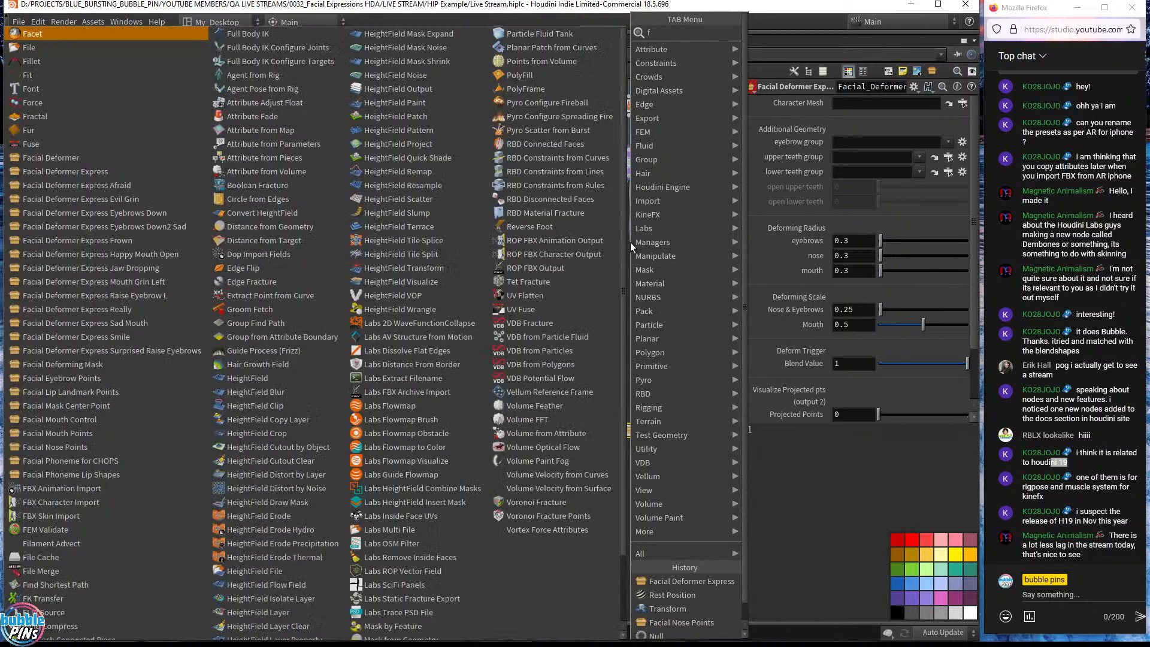
type("fai")
key("BackSpace")
type("cia")
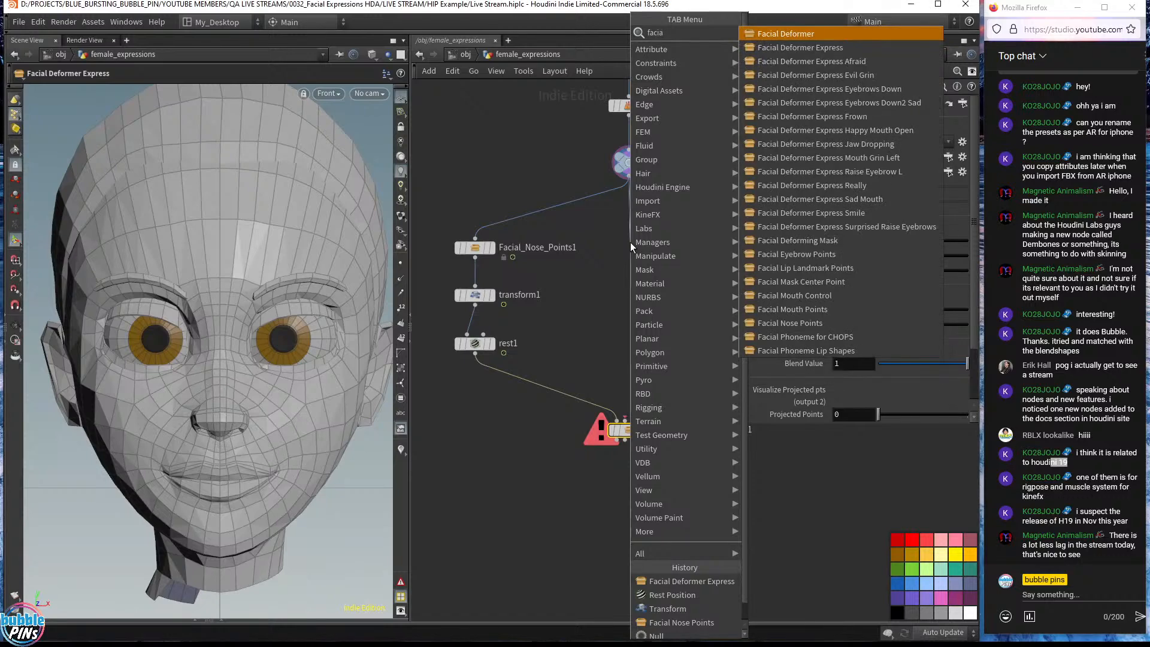
key("Down")
key("Down")
key("Down")
key("Down")
key("Down")
key("Down")
key("Down")
key("Down")
key("Down")
key("Down")
key("Down")
key("Down")
key("Down")
key("Down")
key("Down")
key("Down")
key("Down")
key("Down")
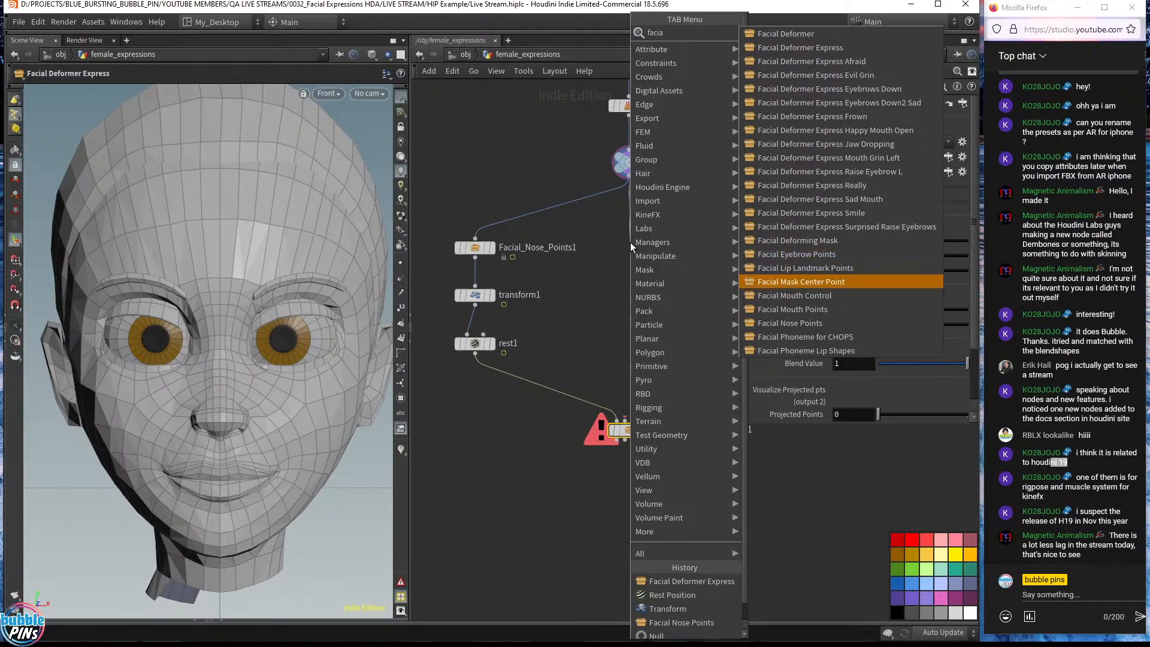
key("Up")
key("Up")
key("Up")
key("Up")
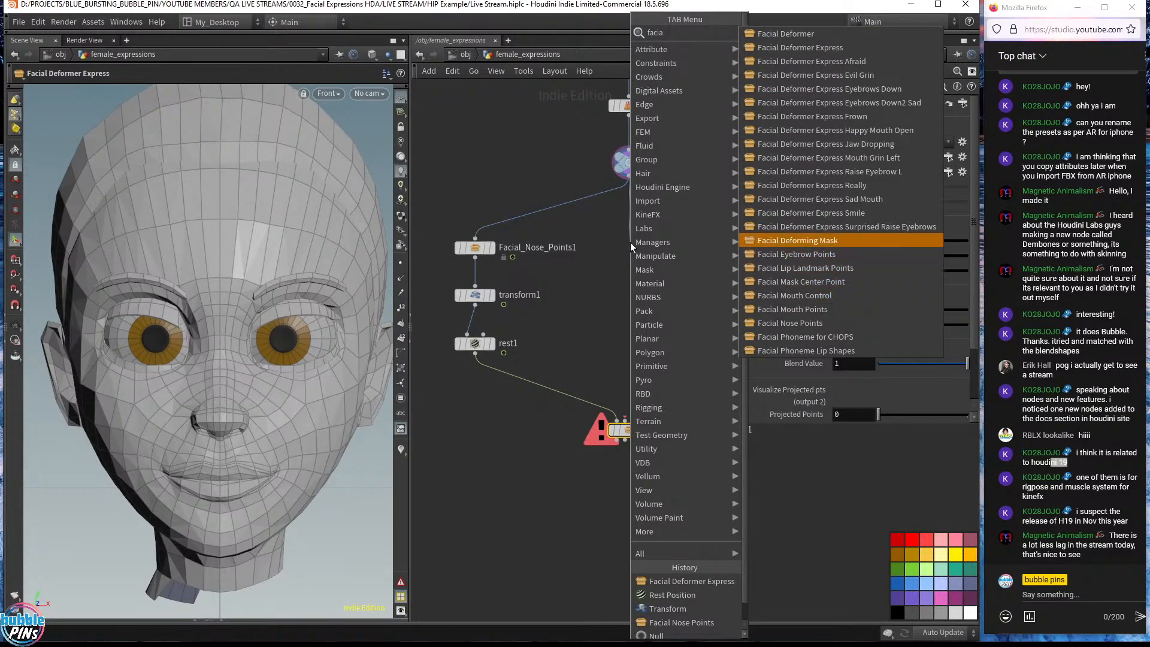
key("Down")
key("Return")
left_click_drag(629, 242, 627, 254)
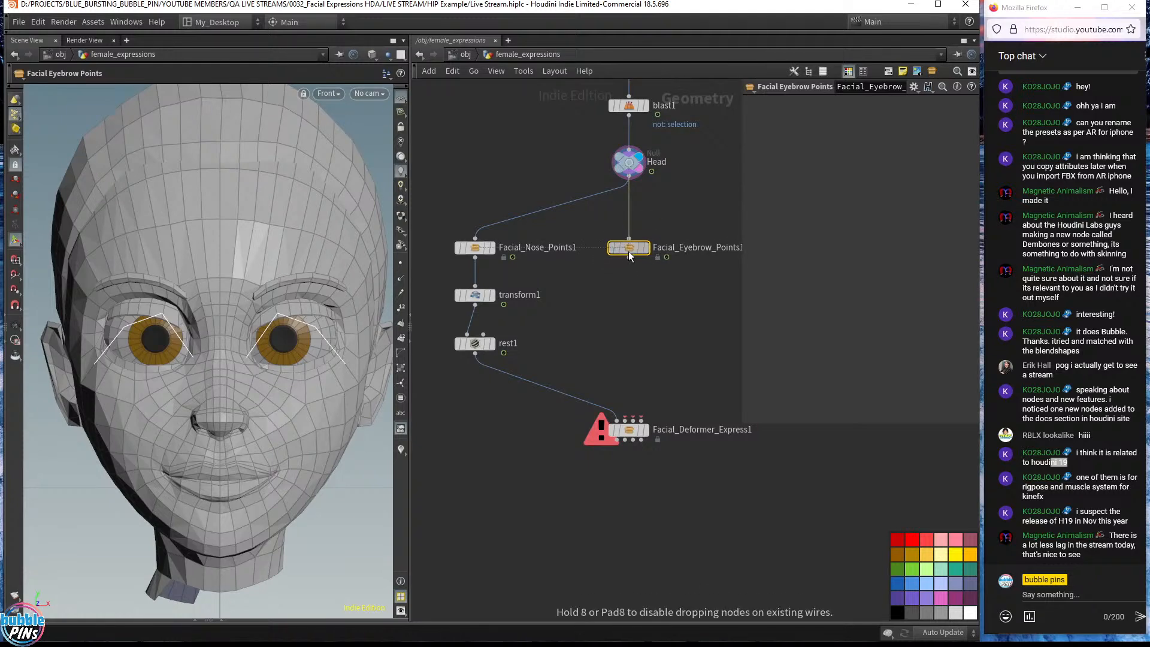
- Append a Transform node to the Facial Eyebrow Points node and align it level with transform1
key("Tab")
type("trans")
key("Return")
key("Return")
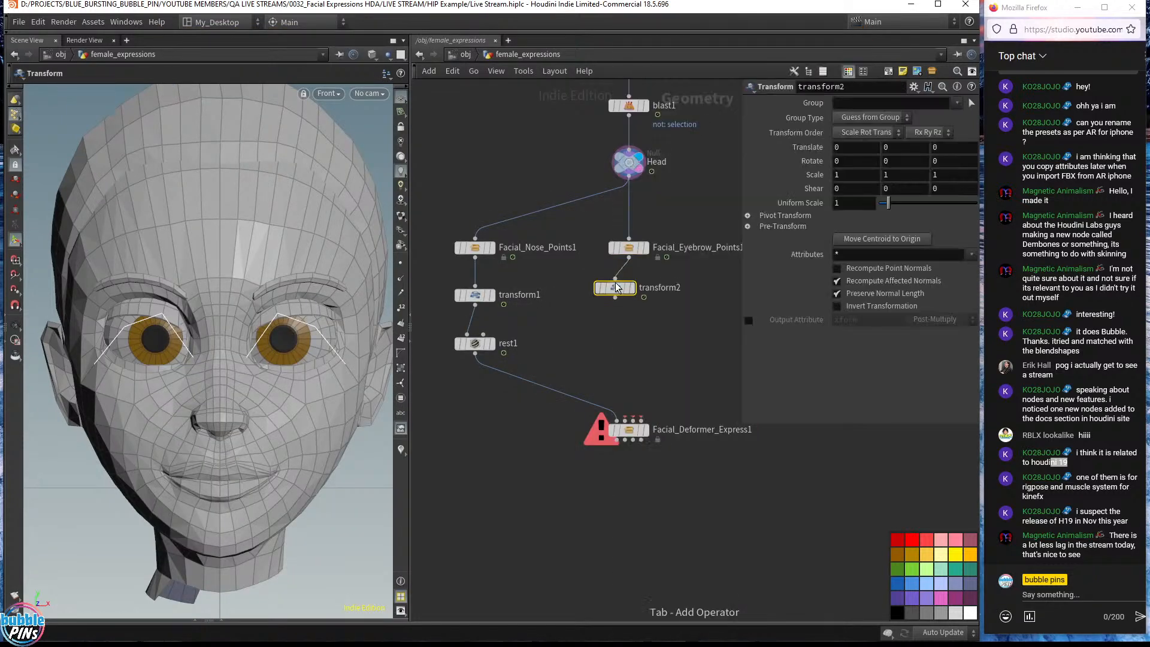
left_click_drag(615, 283, 630, 295)
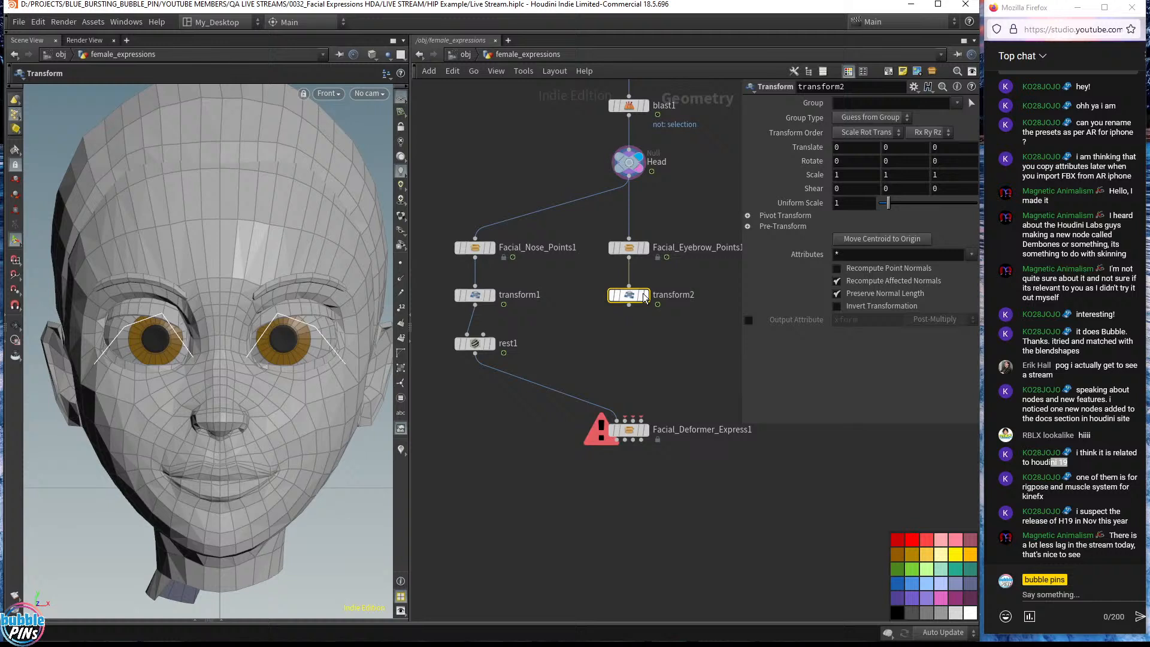
- Set the eyebrow Transform node's Pivot Translate to $CEX, $CEY and $CEZ
left_click(789, 216)
type("$")
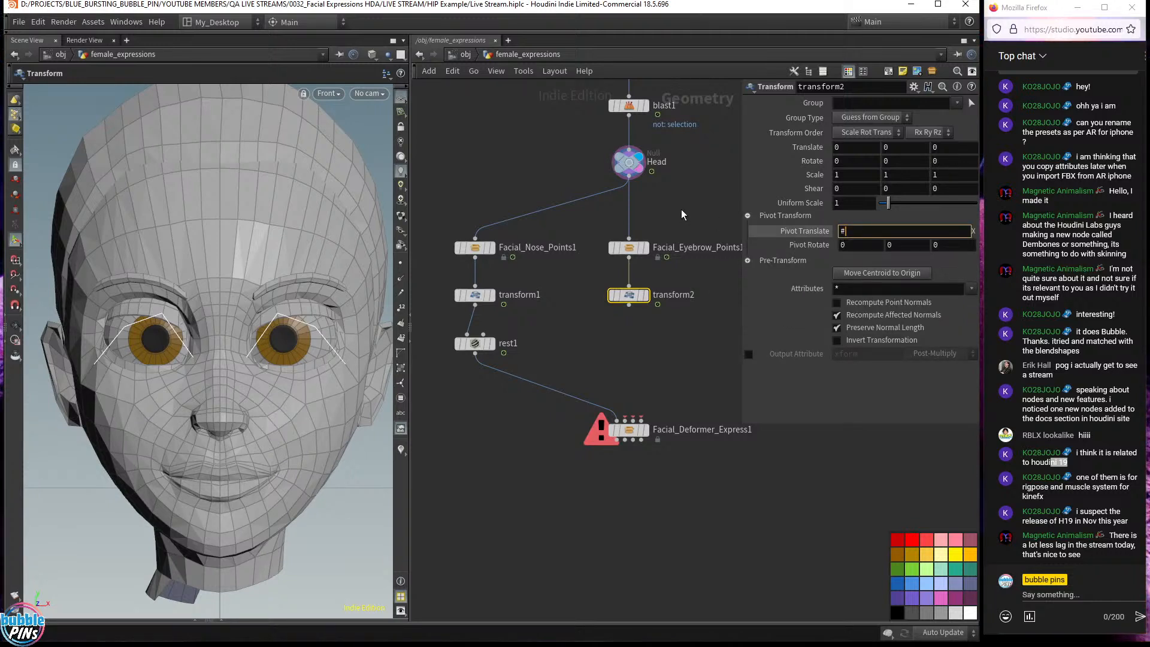
type("CEX")
key("Tab")
type("$")
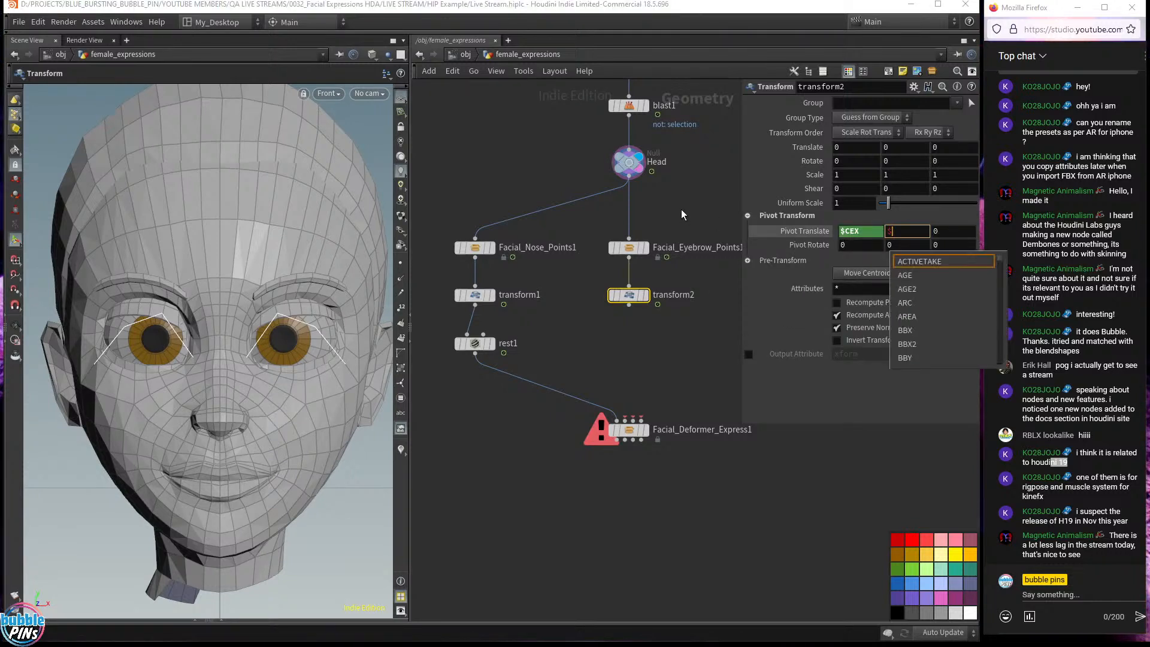
type("CEY")
key("Tab")
type("$CEZ")
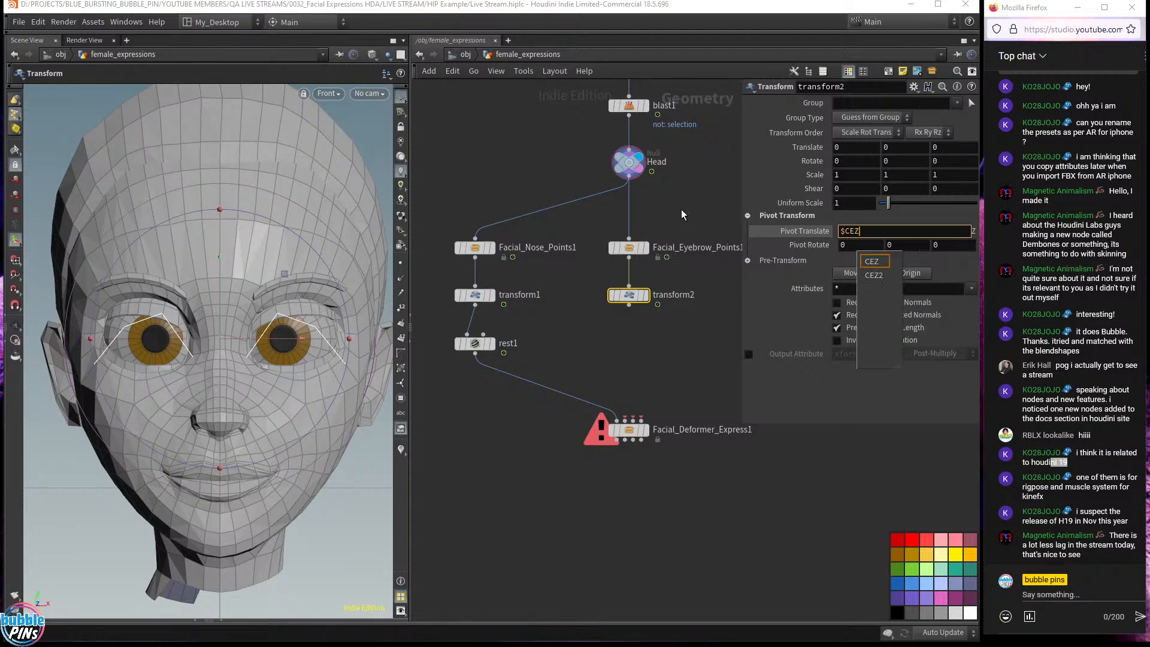
key("Return")
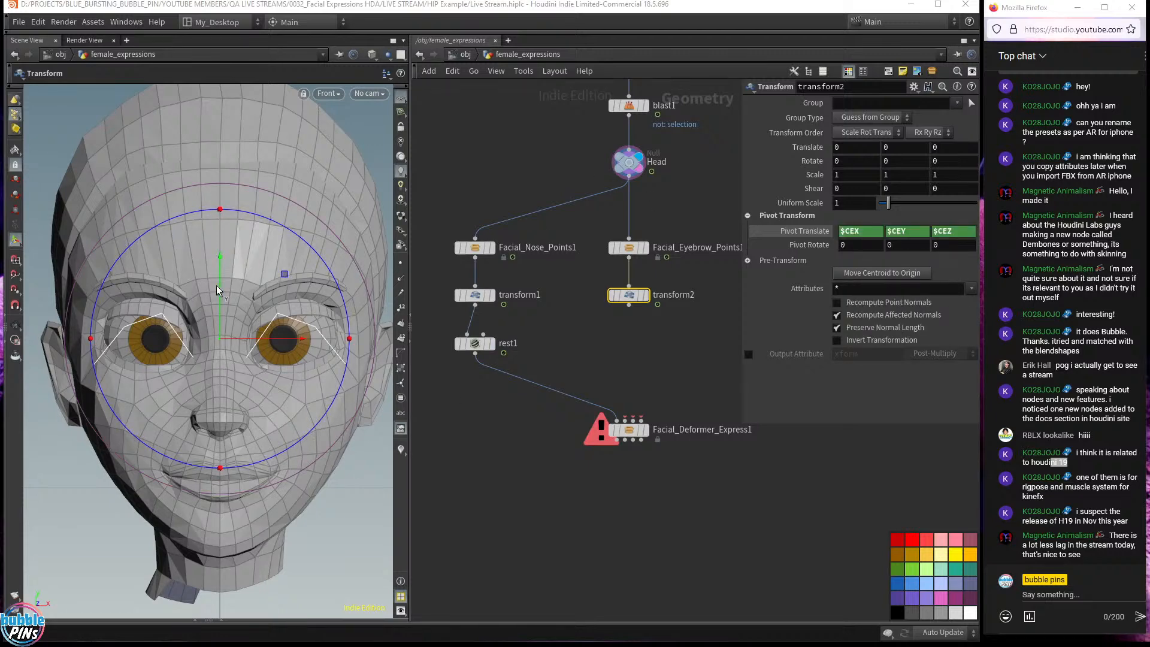
- Raise the eyebrow points to a Y translate of about 0.0255 and flatten them to a Y scale of about 0.22
key("e")
key("t")
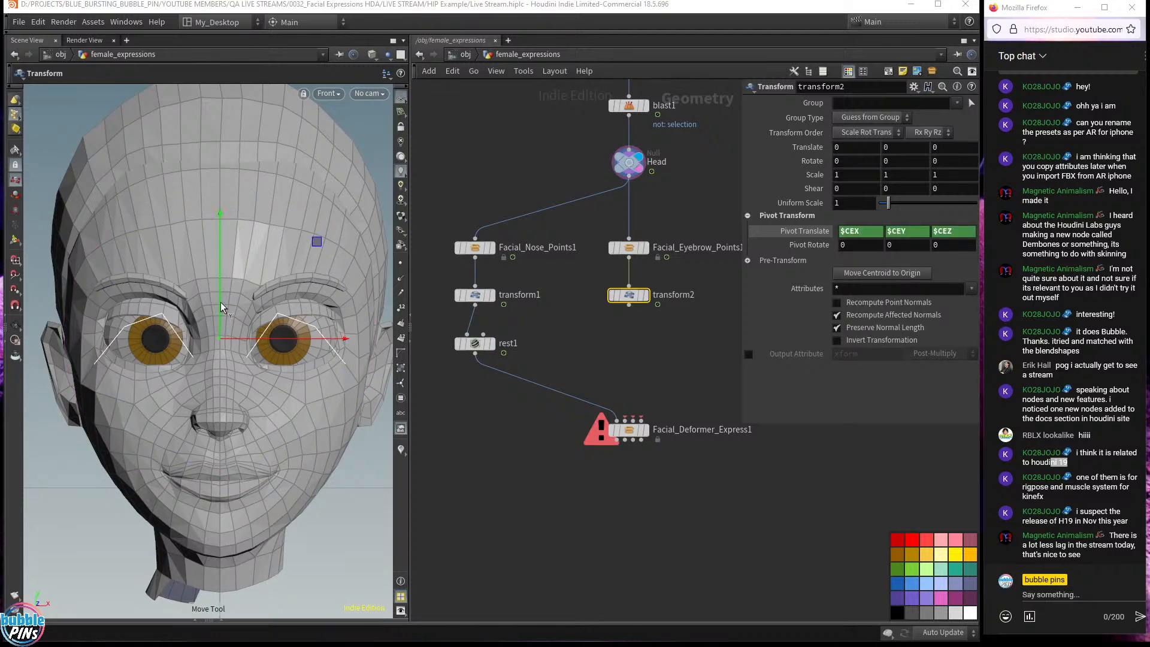
left_click_drag(220, 302, 221, 249)
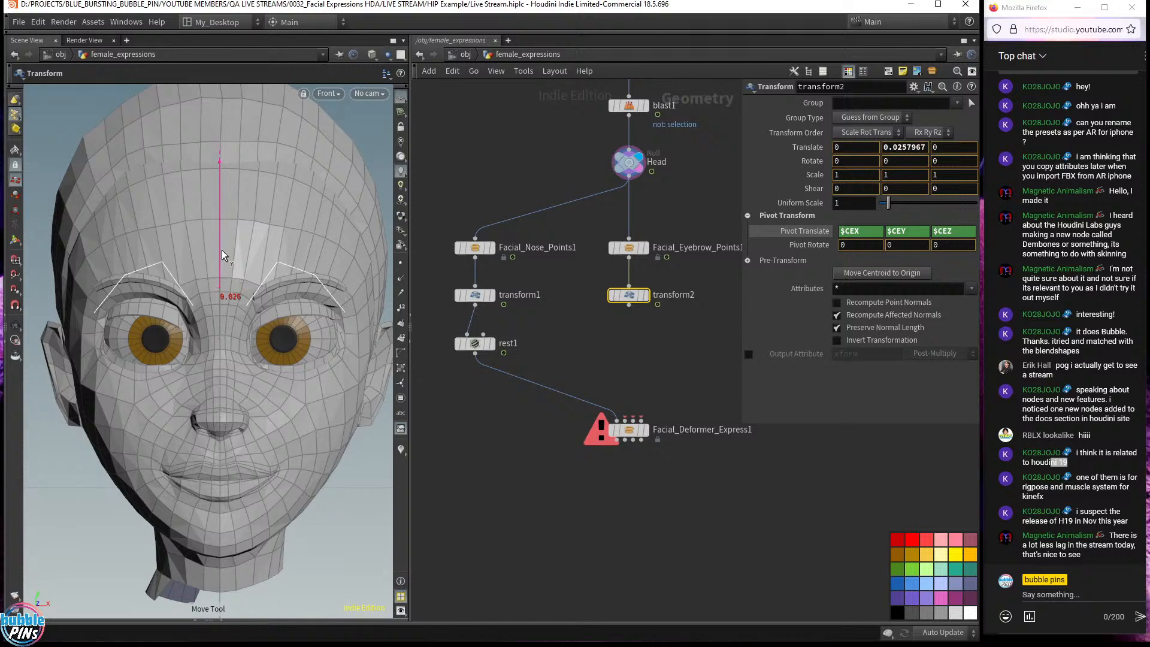
key("e")
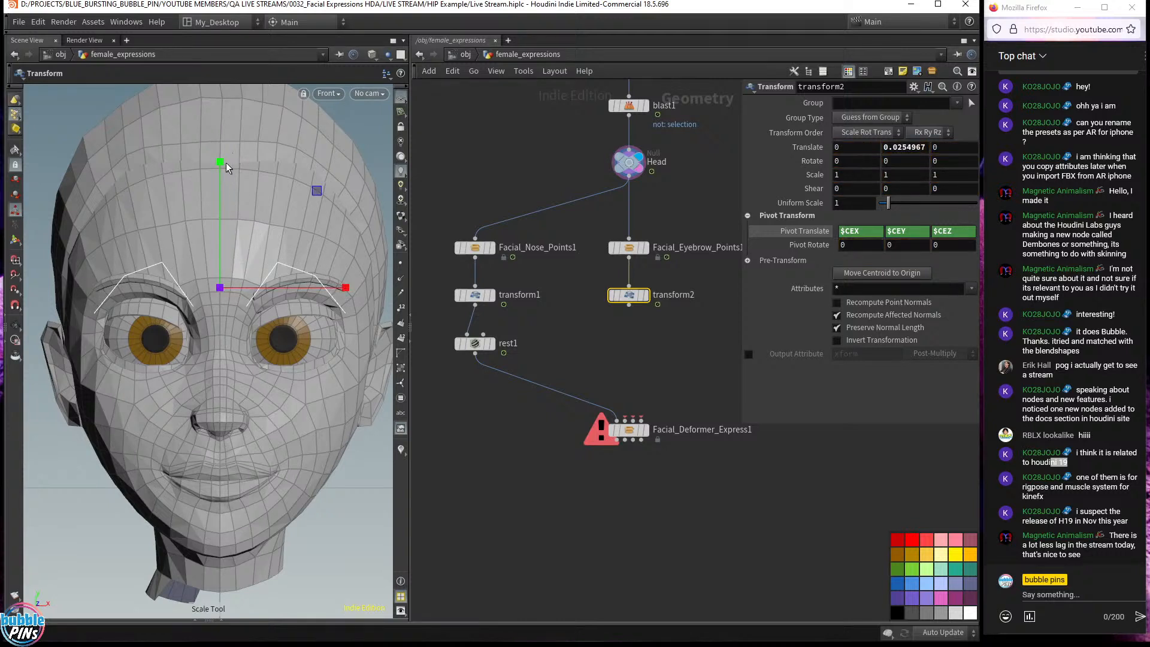
left_click_drag(225, 163, 200, 260)
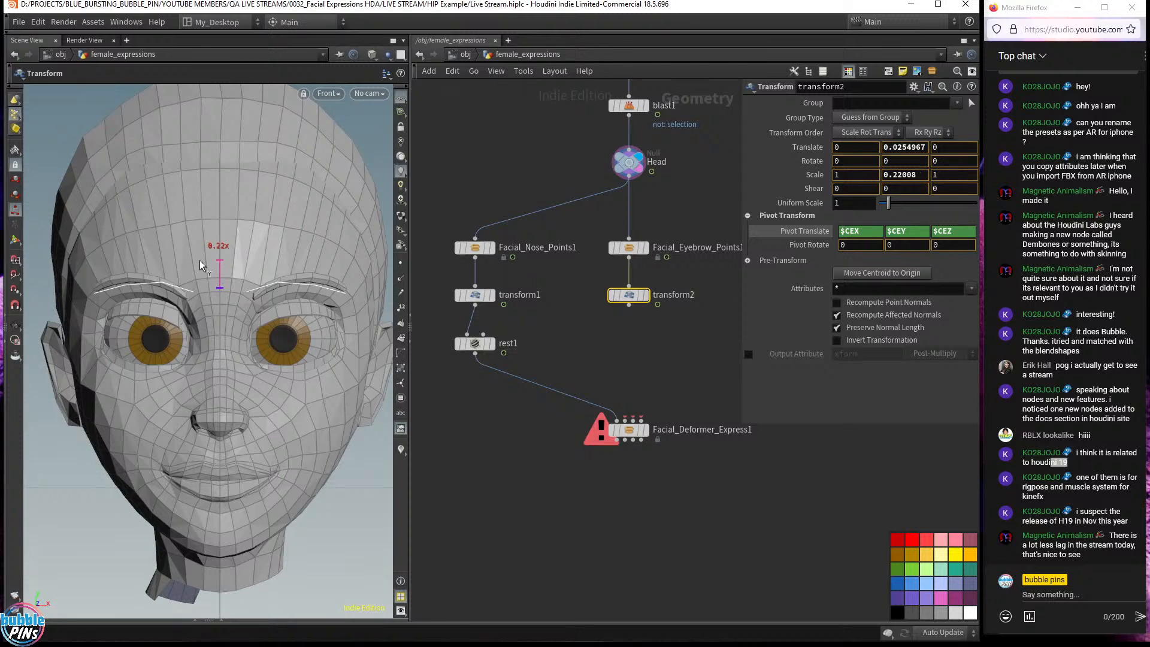
left_click_drag(199, 260, 199, 260)
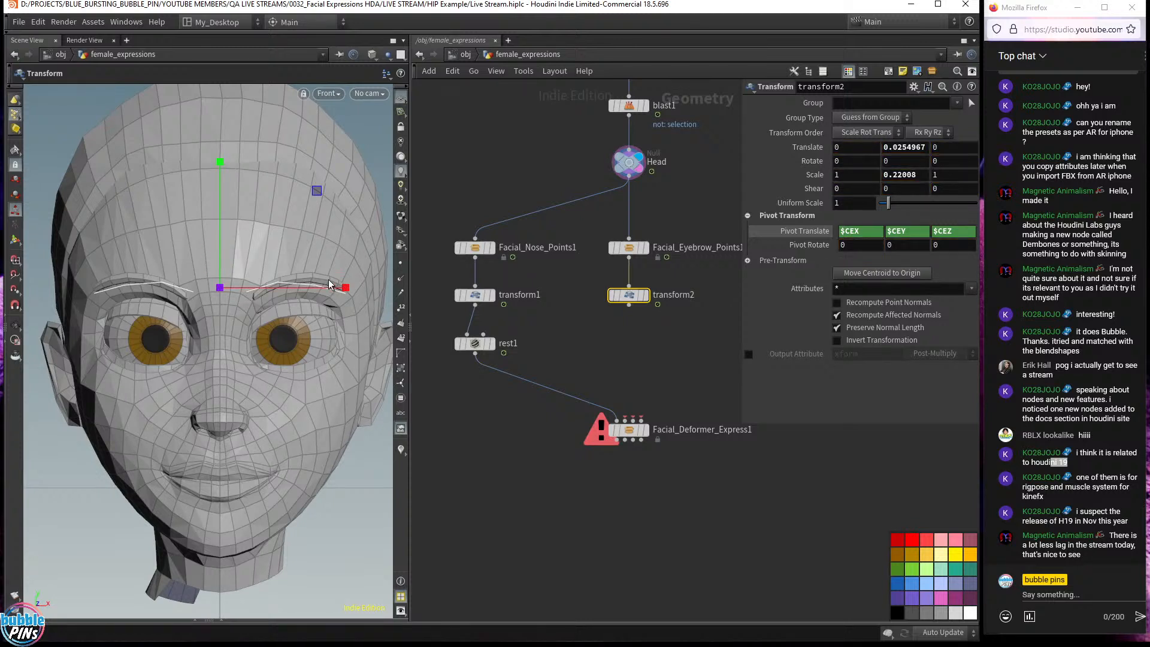
- Adjust the eyebrow points to about 0.995 in X scale and 0.0282 in Y translate, and switch to the Select tool
left_click_drag(346, 288, 288, 288)
key("t")
left_click_drag(218, 257, 221, 254)
left_click(13, 146)
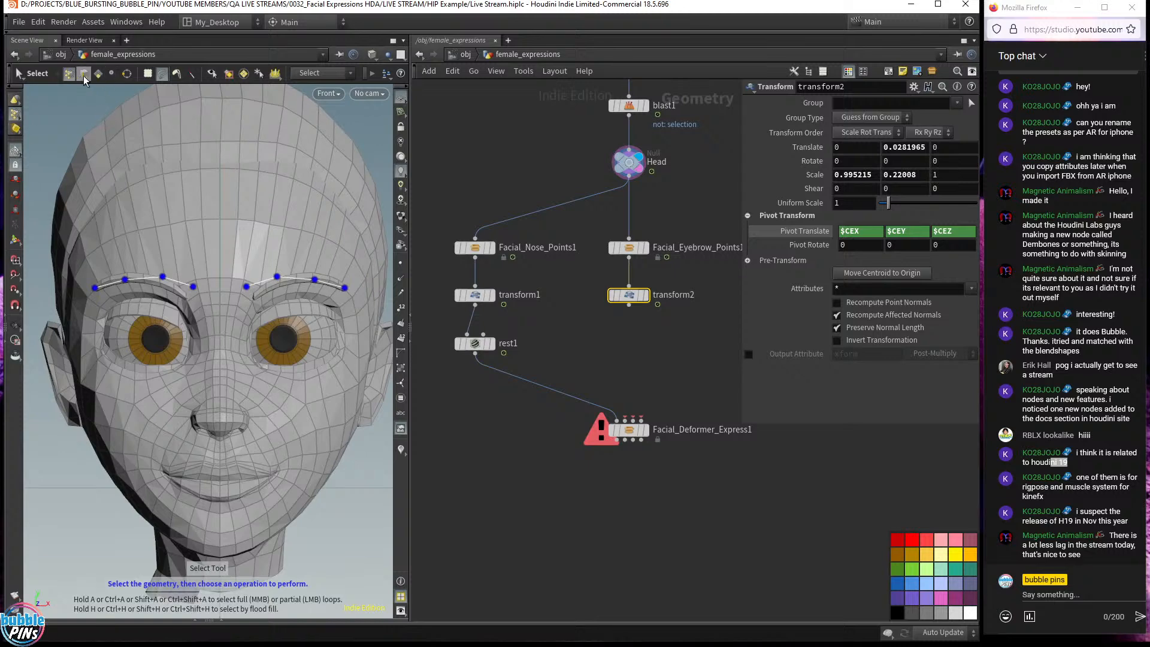
- Append an Edit node to transform2 and align it level with rest1
left_click(650, 322)
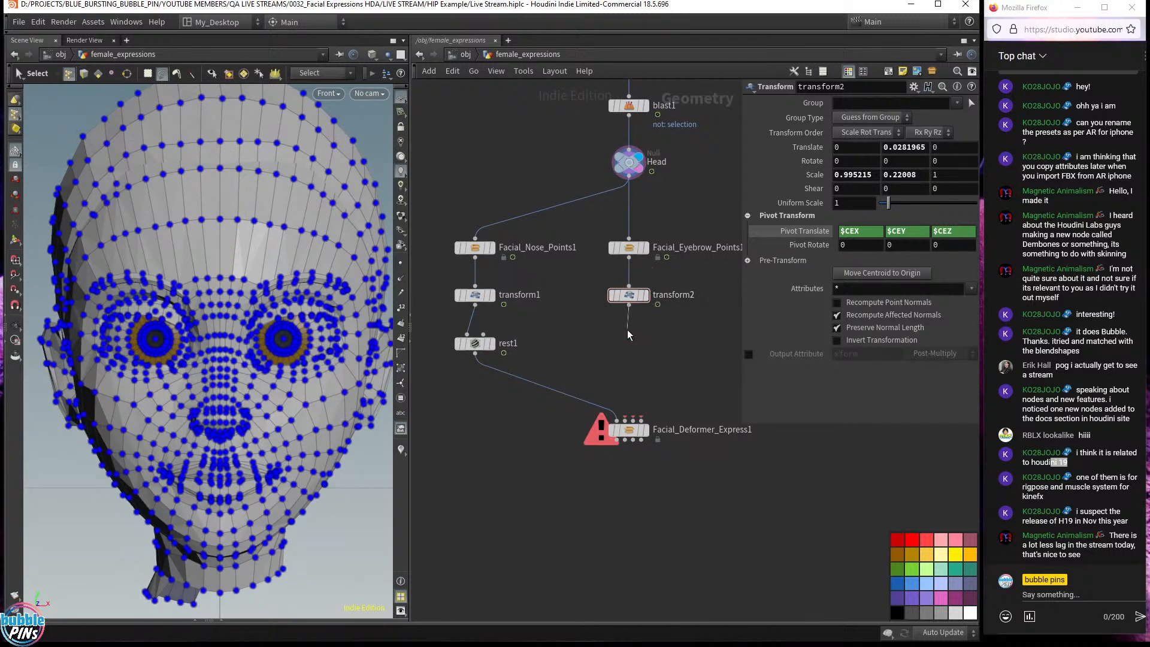
key("Tab")
type("edit")
key("Return")
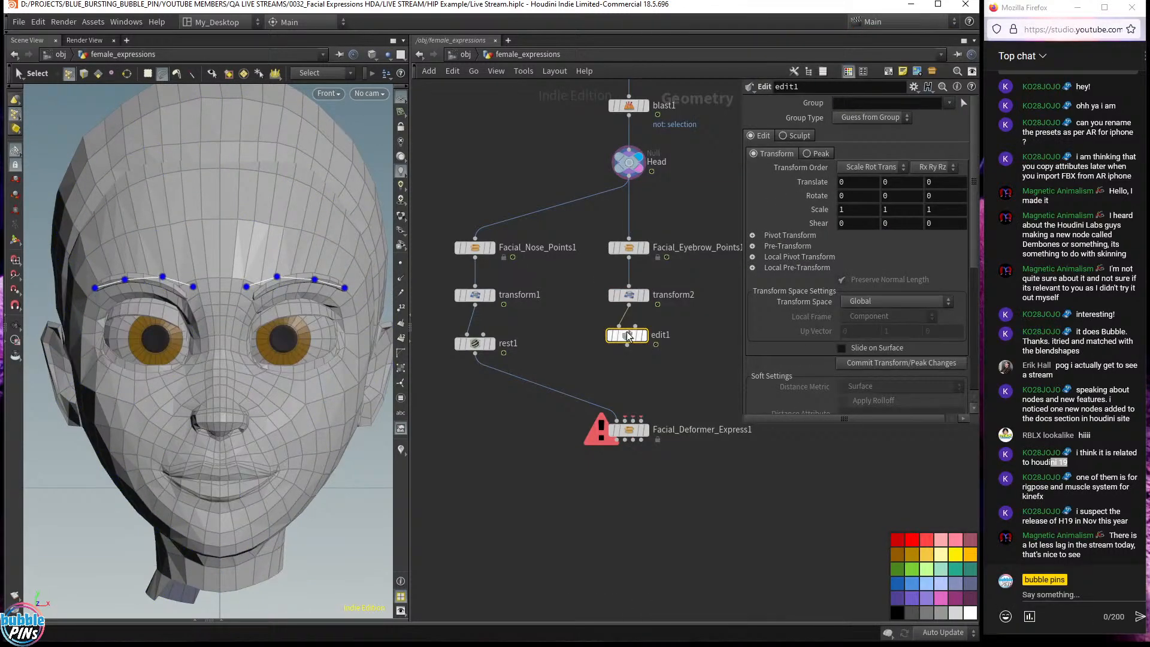
left_click(625, 342)
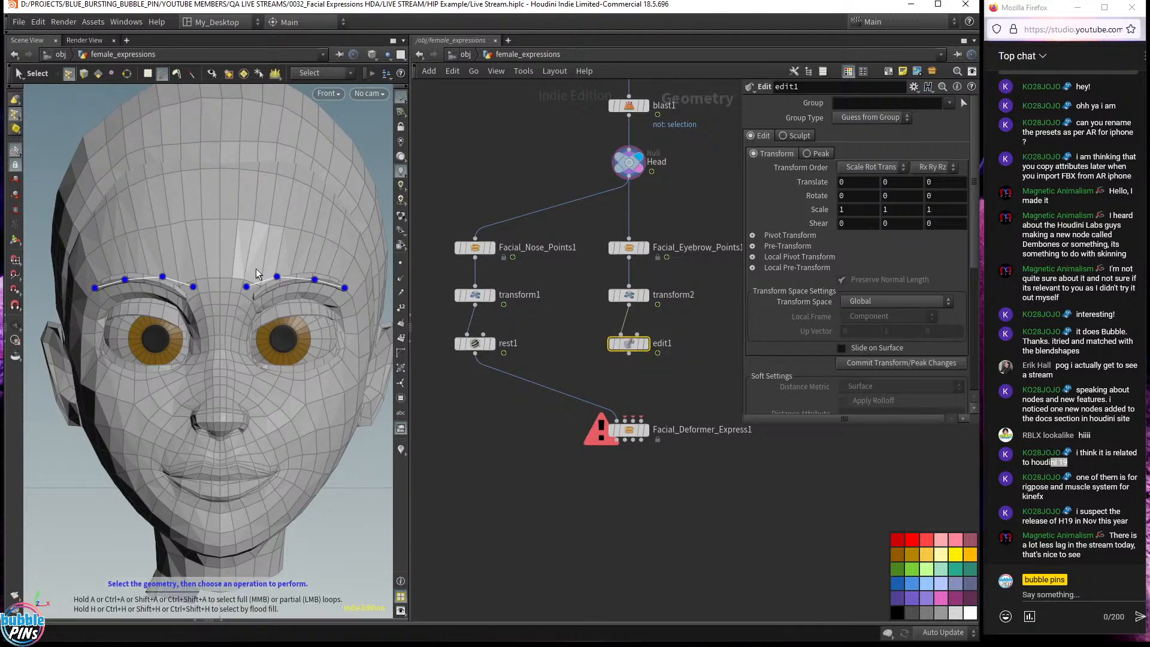
- Shift the character's left eyebrow inner end point by about 0.0063 in X and -0.0039 in Y, and nudge its neighbour outward and down
left_click(247, 287)
key("t")
left_click_drag(248, 289, 261, 296)
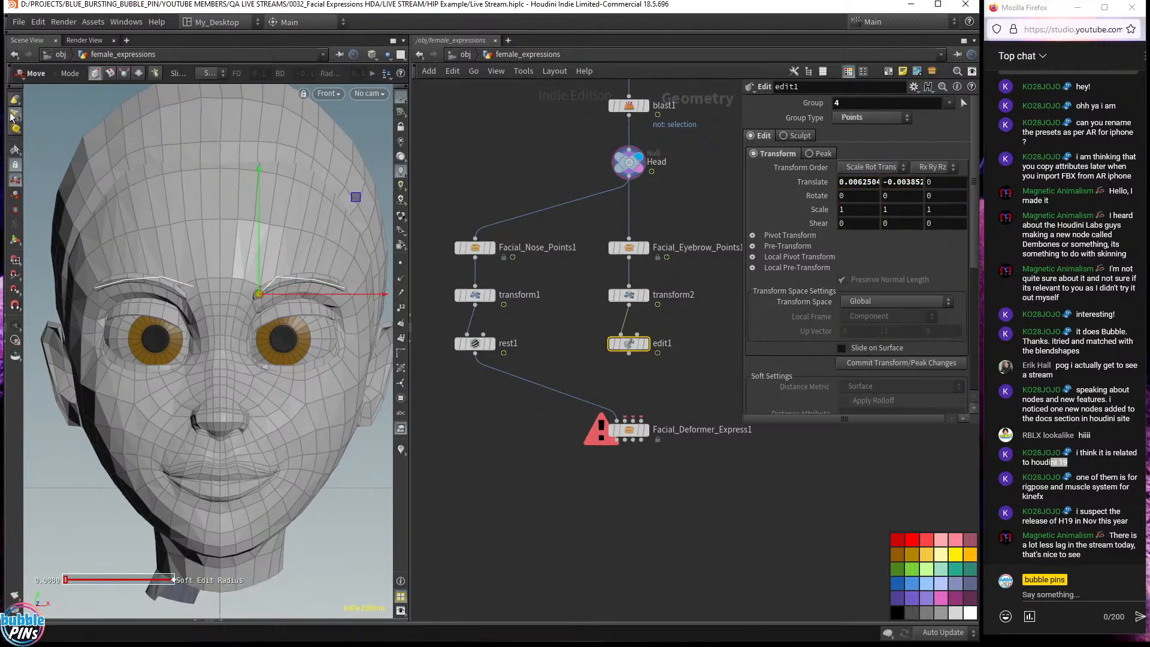
left_click(15, 156)
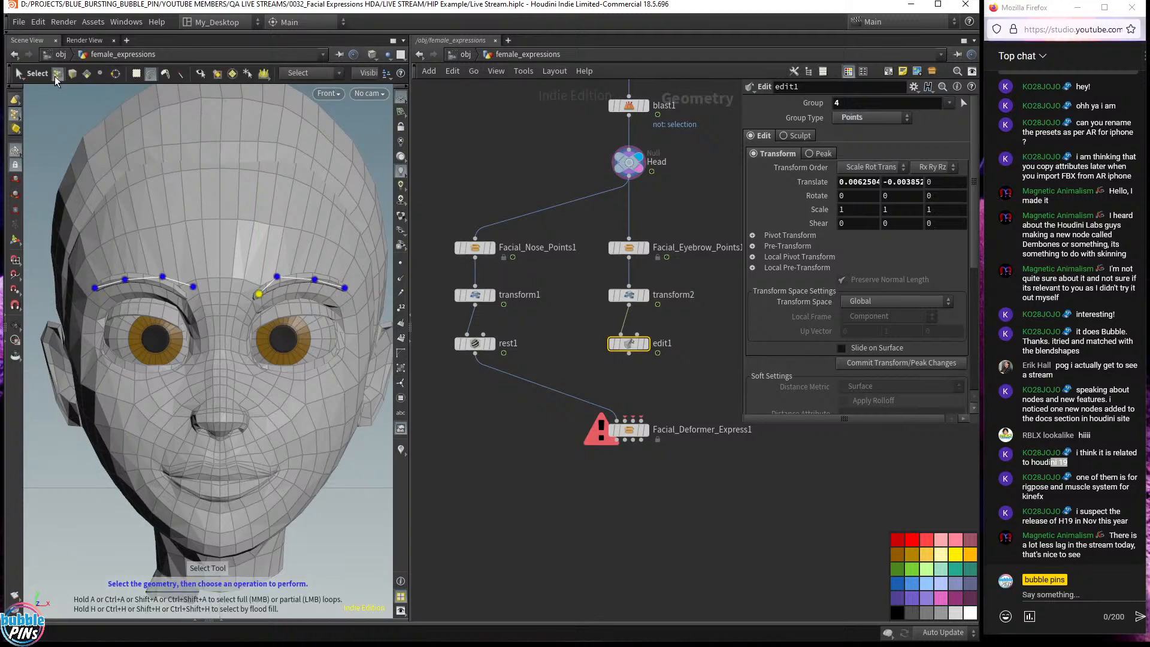
left_click(276, 276)
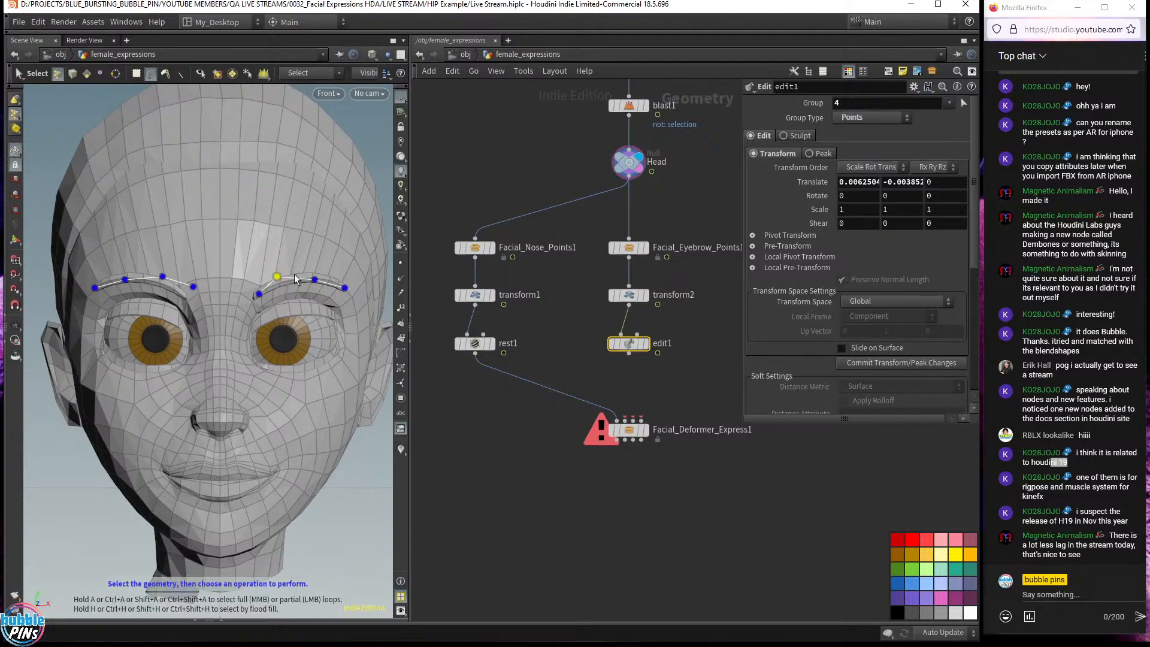
key("t")
left_click_drag(277, 277, 284, 280)
- Nudge the left eyebrow's outer end point slightly inward and raise the point beside it by about 0.0015 to fit the brow
key("s")
left_click(346, 288)
key("t")
left_click_drag(346, 289, 343, 291)
key("s")
left_click(315, 280)
key("t")
left_click_drag(315, 279, 315, 277)
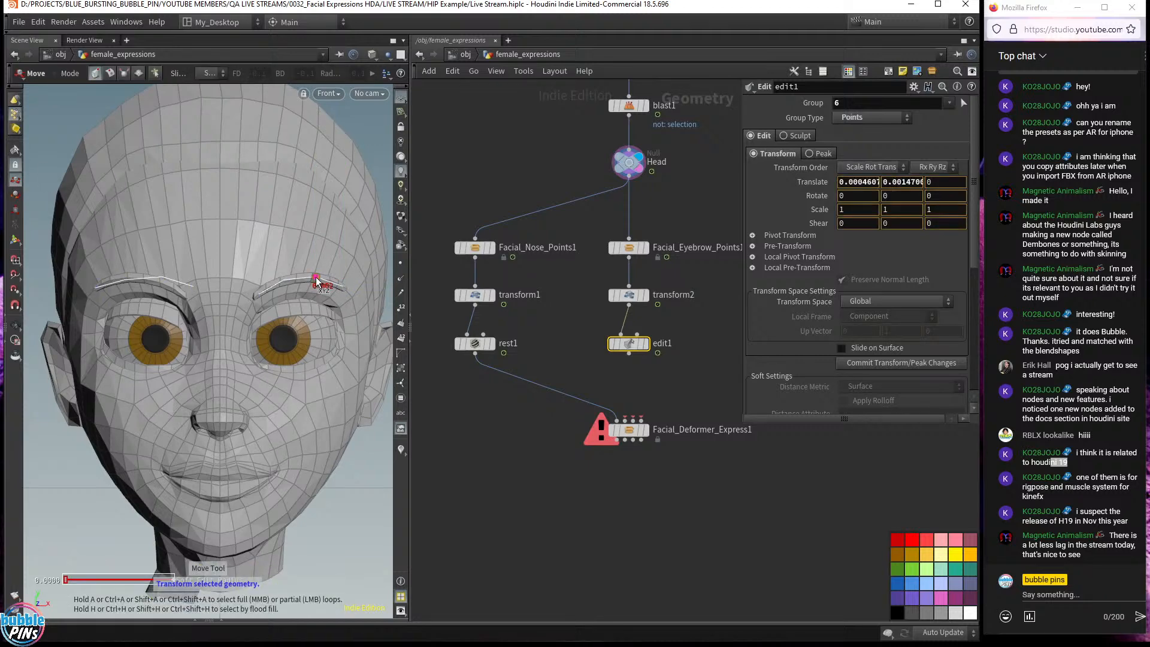
- Shift the right eyebrow's inner end point about -0.0059, -0.0036 and the adjacent point about -0.0027, -0.0015 in X and Y
key("s")
left_click(194, 287)
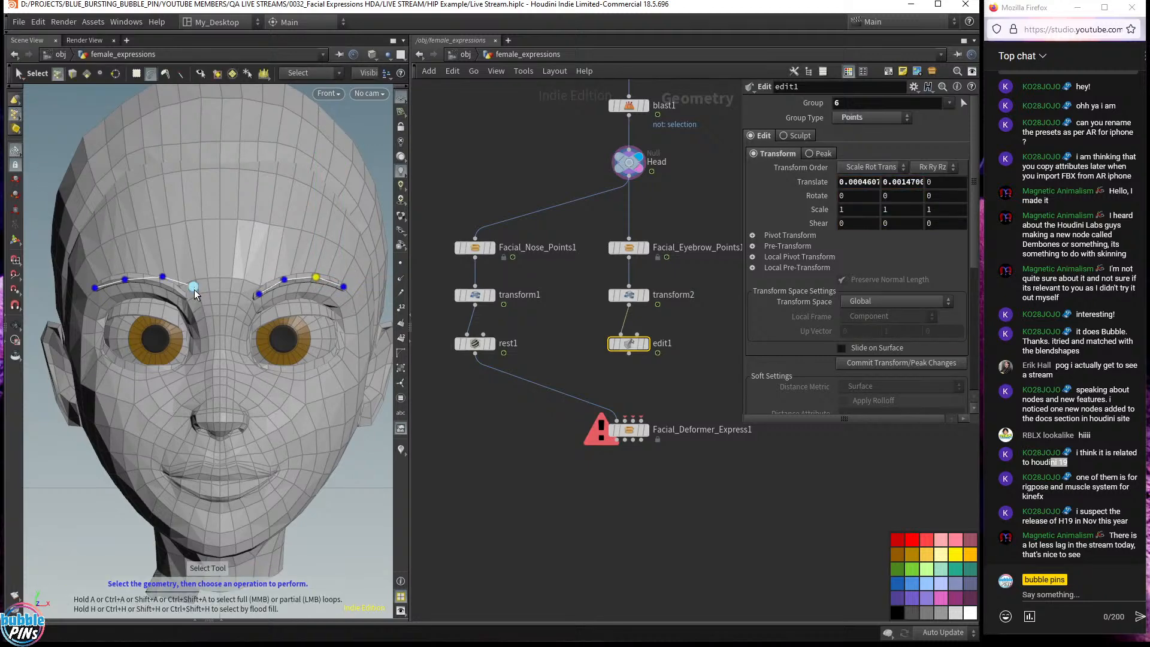
key("t")
left_click_drag(194, 288, 181, 295)
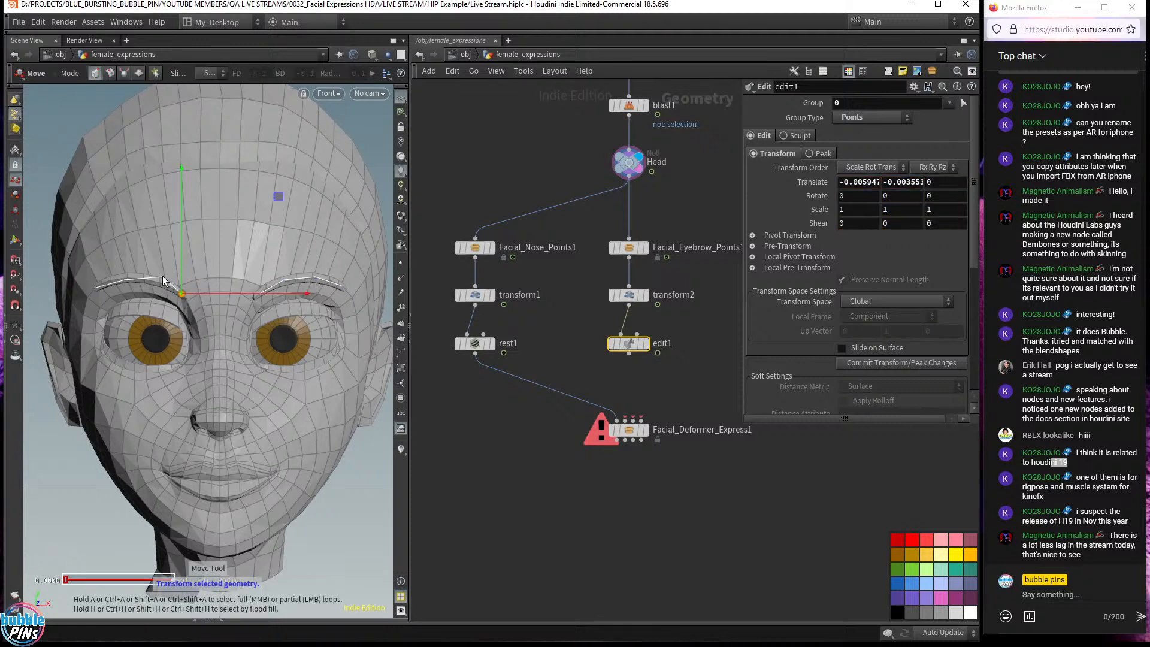
key("s")
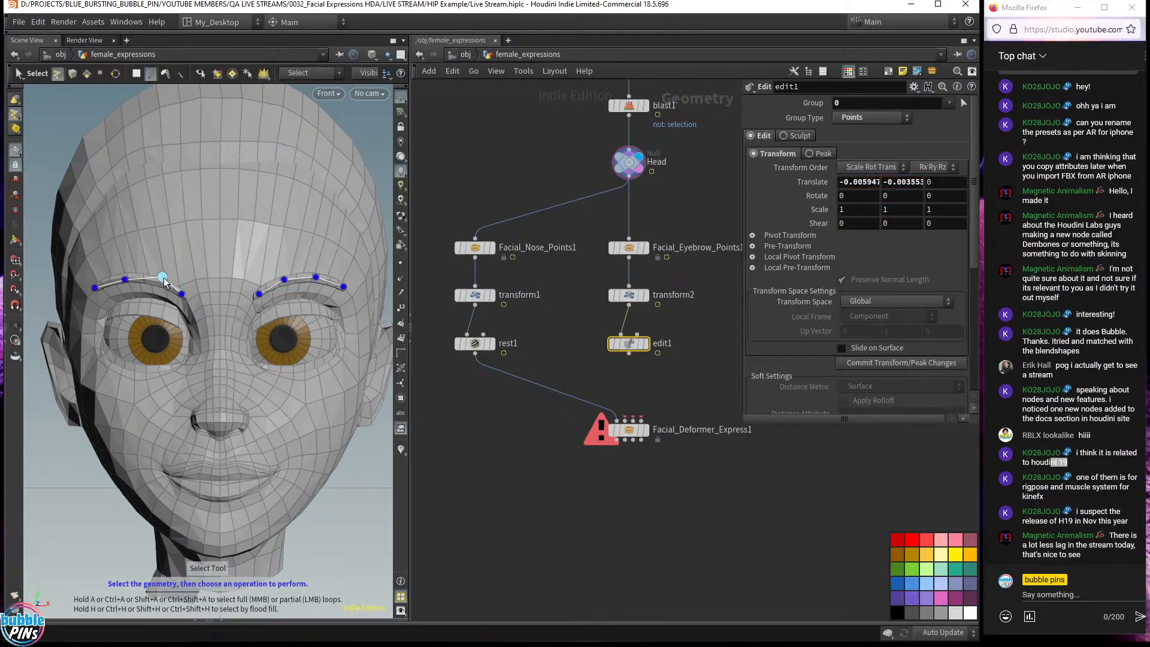
left_click(162, 277)
key("t")
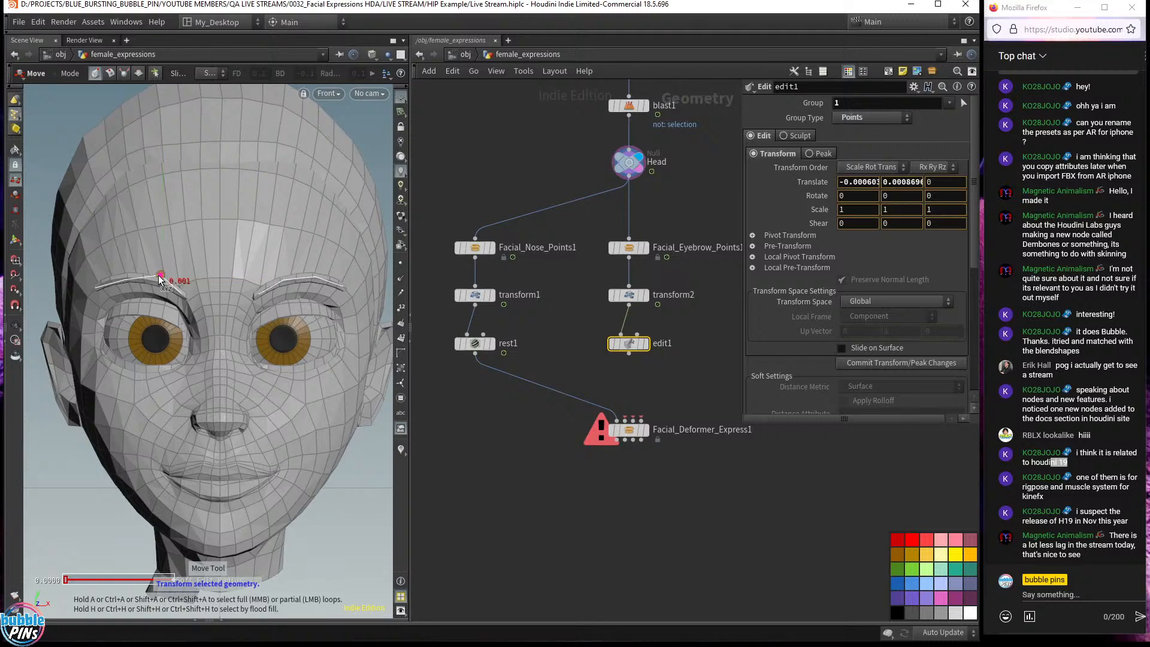
left_click_drag(160, 279, 157, 281)
key("s")
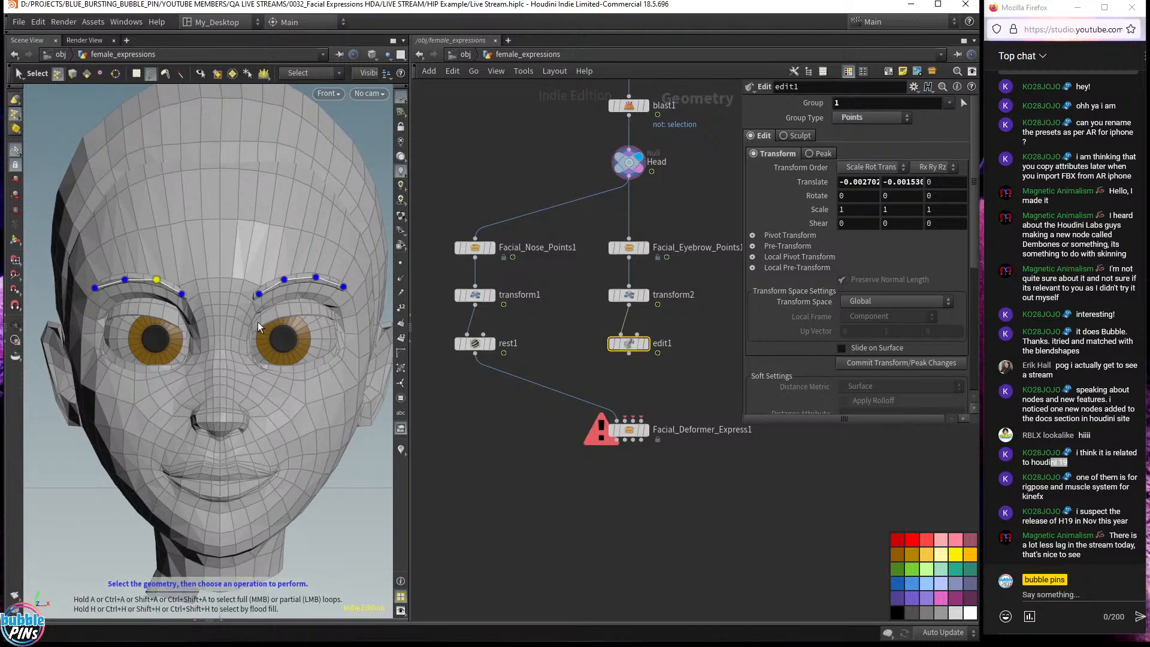
key("Escape")
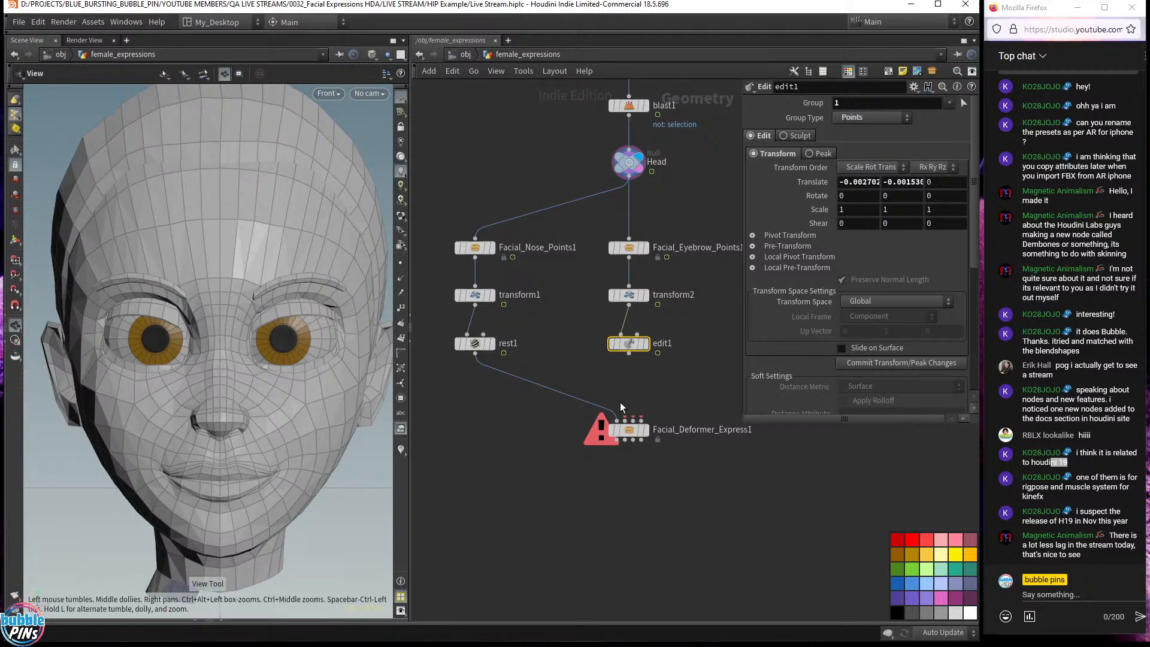
- Append a Rest Position node to edit1, wire it into the second input of Facial_Deformer_Express1, and move the deformer node lower
left_click(628, 353)
key("Tab")
type("rest")
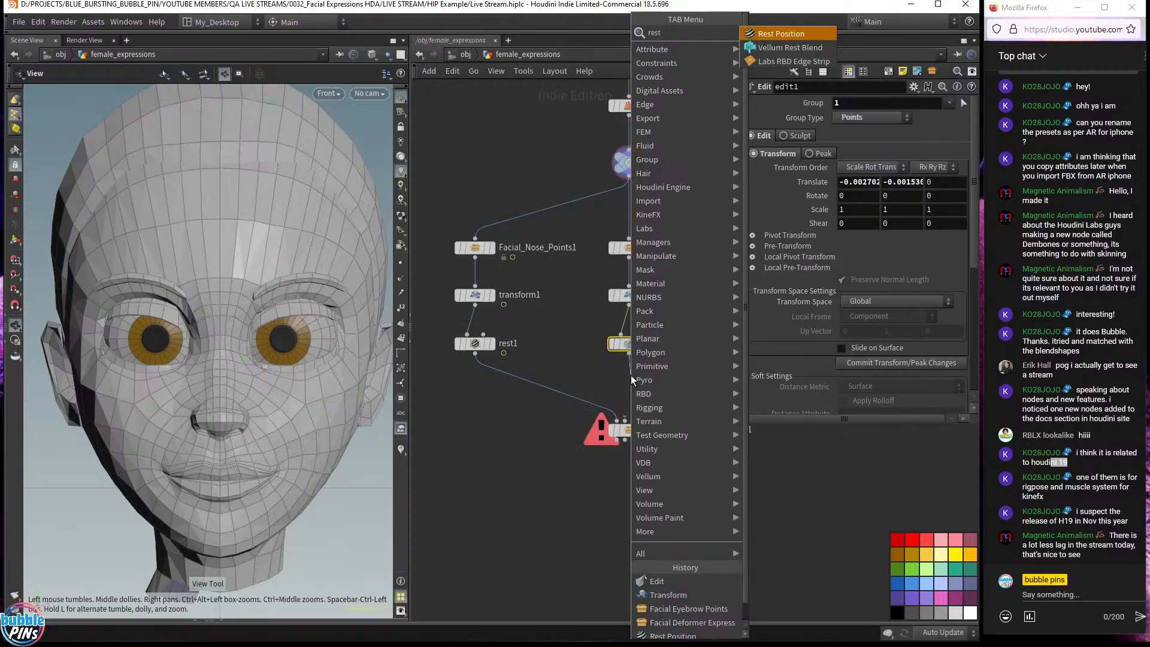
key("Return")
left_click(631, 379)
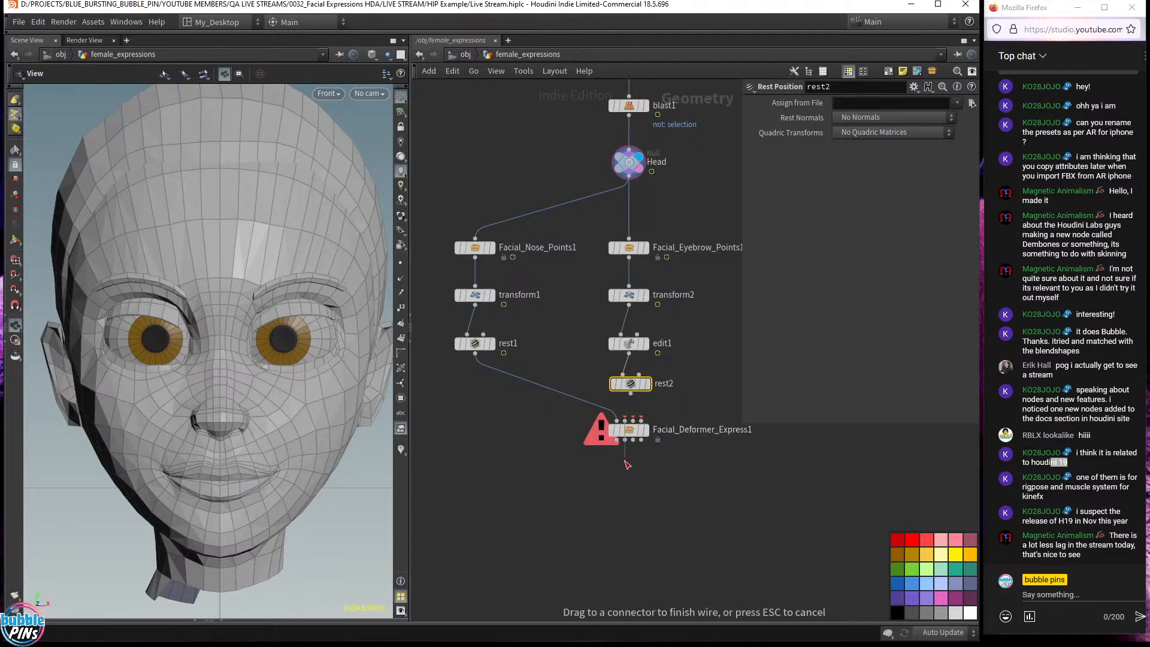
left_click(633, 417)
left_click_drag(631, 434, 634, 466)
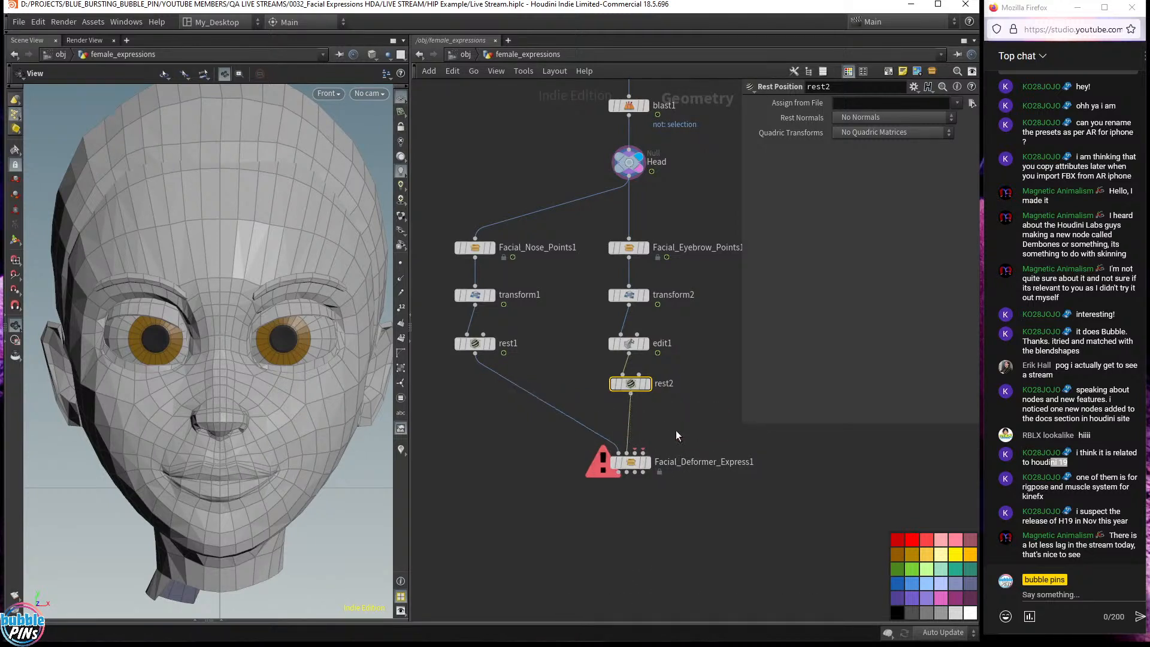
- Branch a Facial Mouth Points node off the Head null and place it beside the Facial Eyebrow Points node
scroll(677, 426, "down", 3)
middle_click_drag(678, 425, 571, 415)
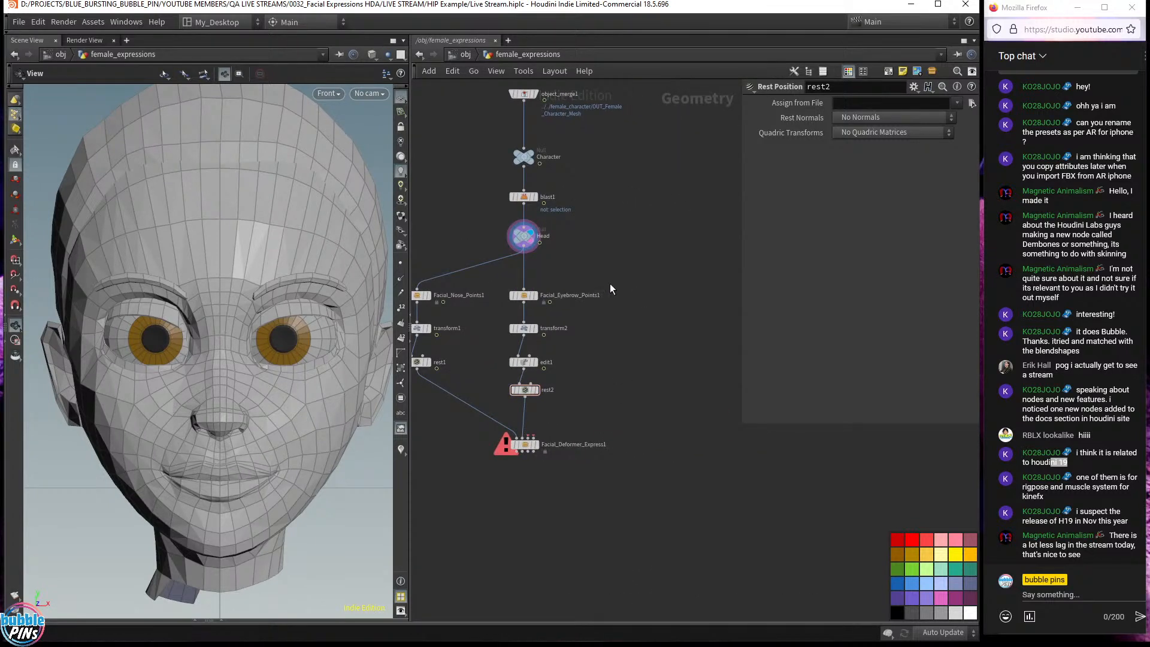
left_click(530, 247)
key("Tab")
type("facial")
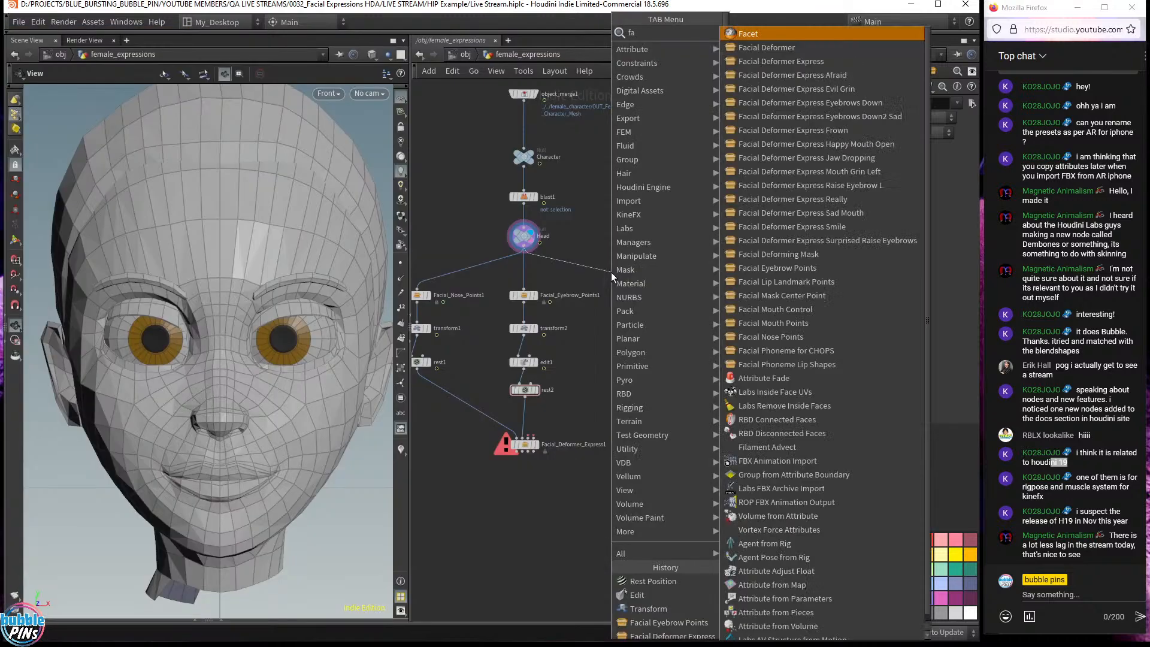
key("Down")
key("Down")
key("Down")
key("Down")
key("Down")
key("Down")
key("Down")
key("Down")
key("Down")
key("Down")
key("Down")
key("Down")
key("Down")
key("Down")
key("Down")
key("Down")
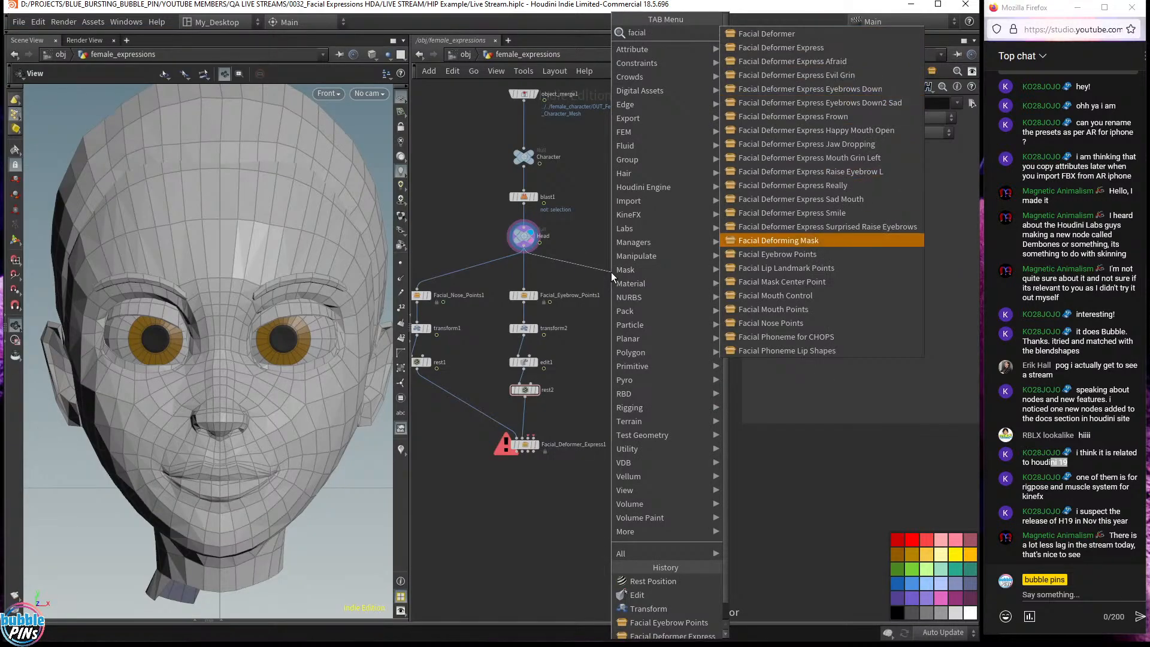
key("Down")
key("Down")
key("Down")
key("Down")
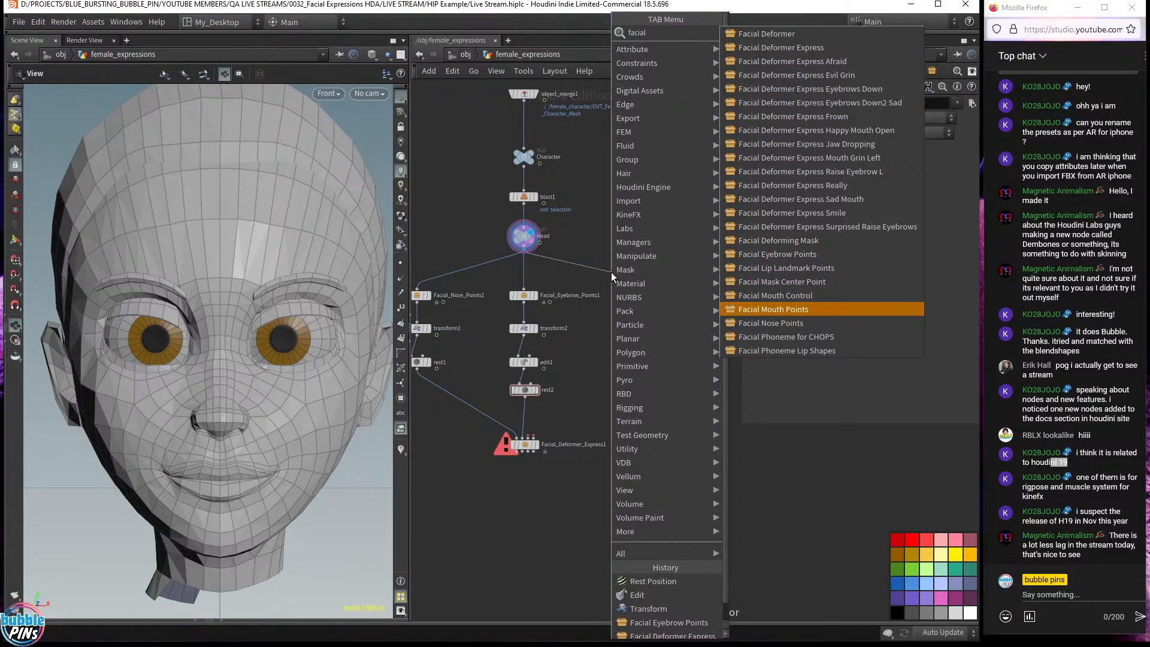
key("Return")
left_click(611, 272)
left_click(643, 301)
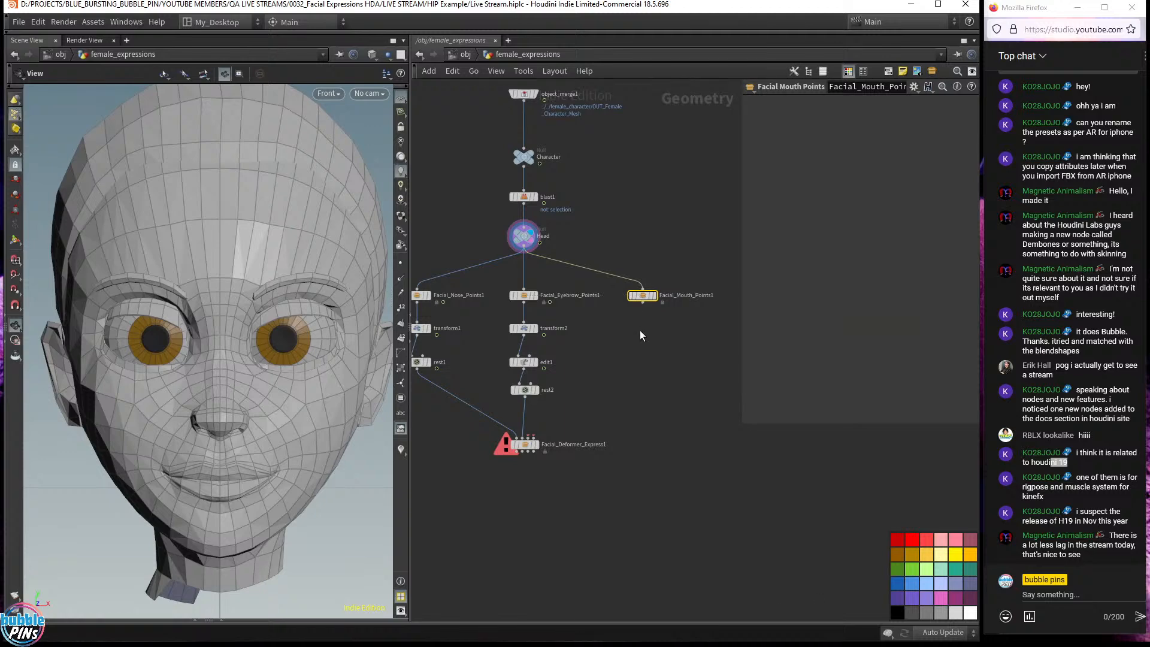
- Append a Transform node to the Facial Mouth Points node, level with transform2
key("Tab")
type("transform")
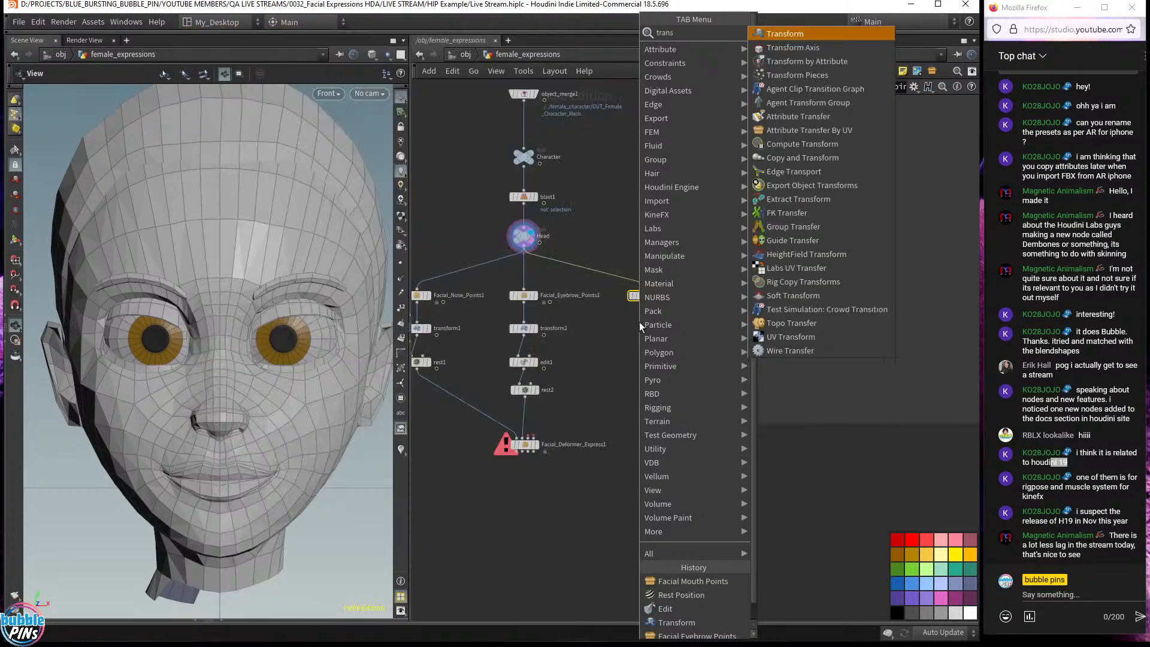
key("Return")
left_click(640, 328)
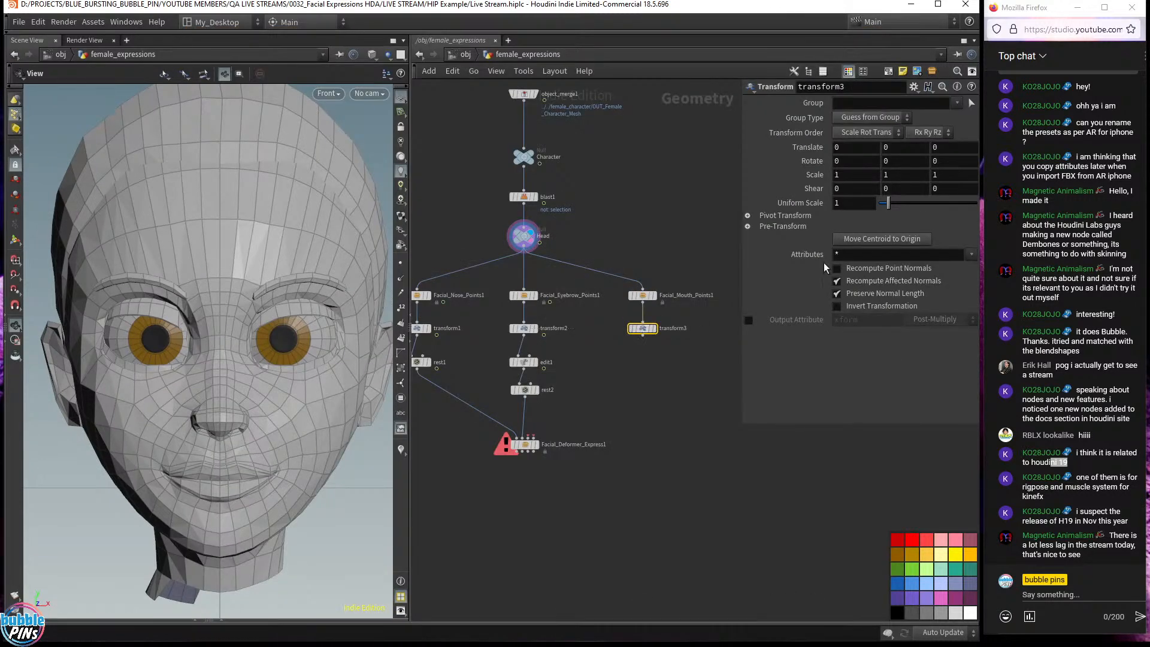
- Set the mouth Transform node's Pivot Translate to $CEX, $CEY and $CEZ
left_click(789, 216)
left_click(846, 231)
type("$CEX")
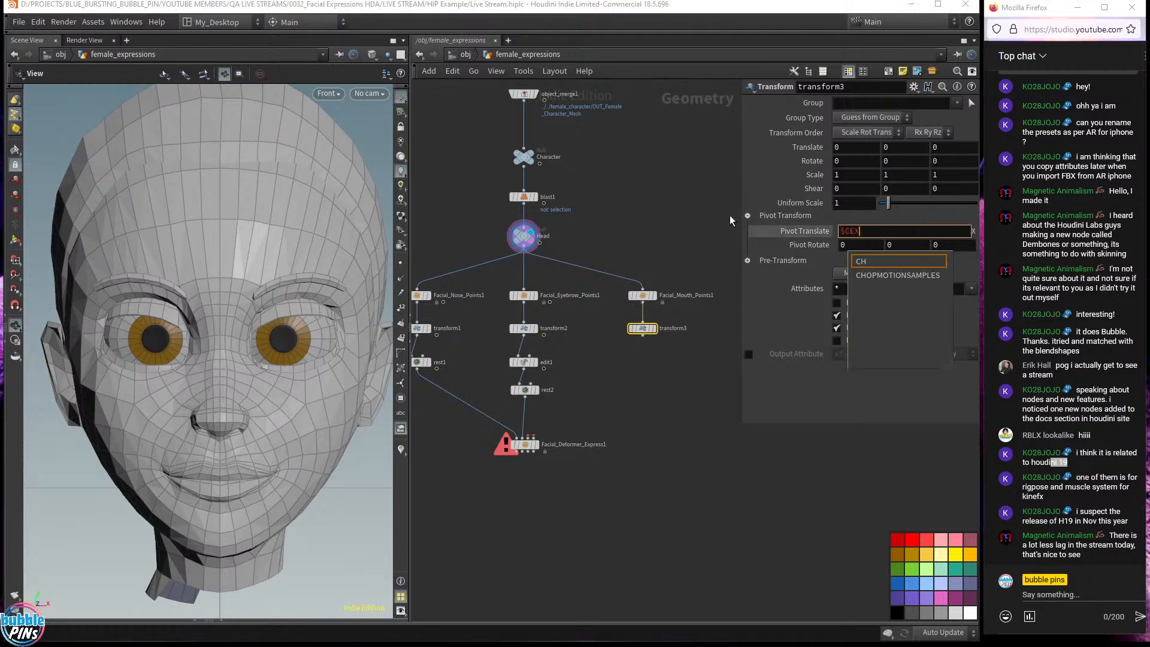
key("BackSpace")
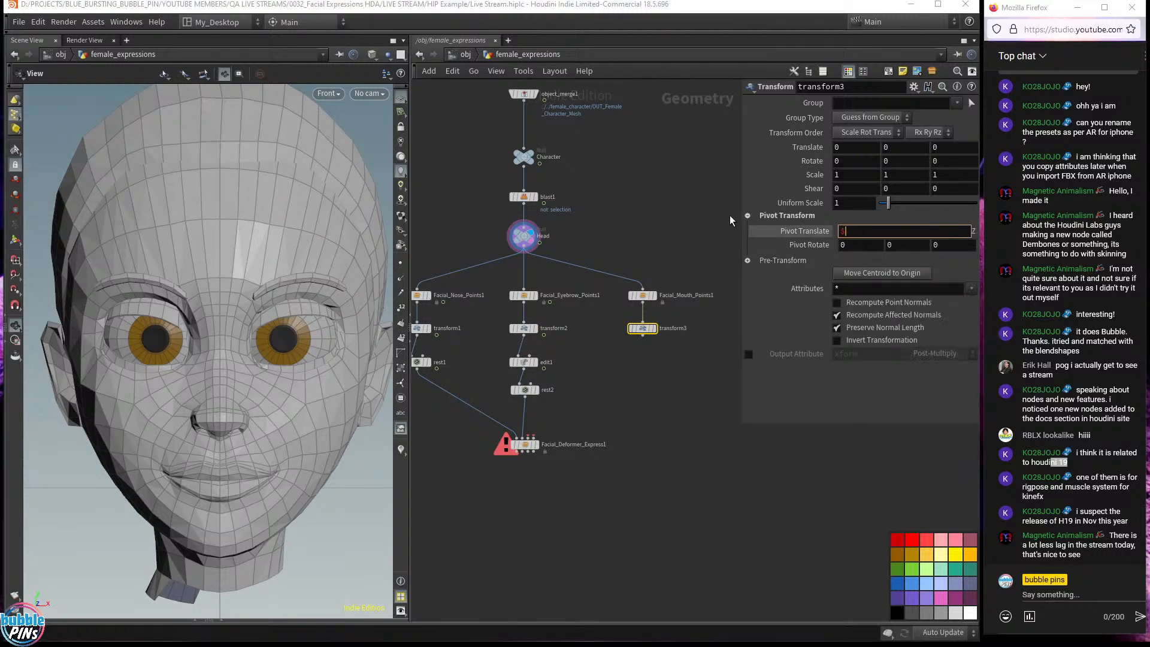
type("Z")
key("Return")
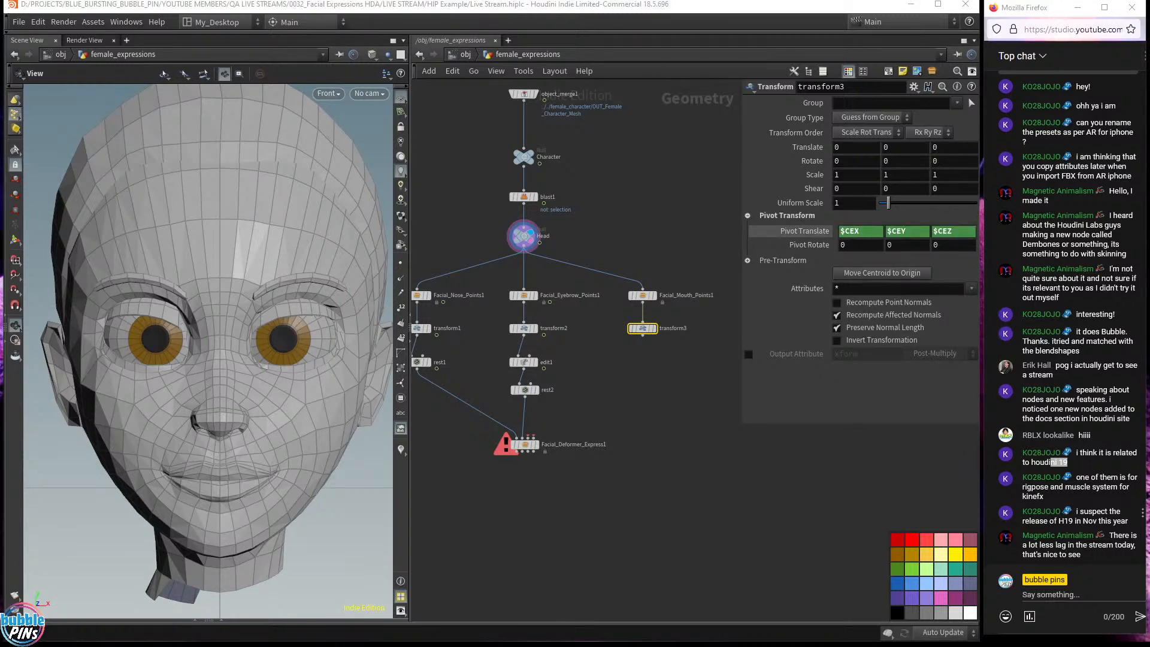
- Read the live chat message about rigpose and the muscle system for KineFX, highlighting its text
left_click_drag(1089, 476, 1123, 509)
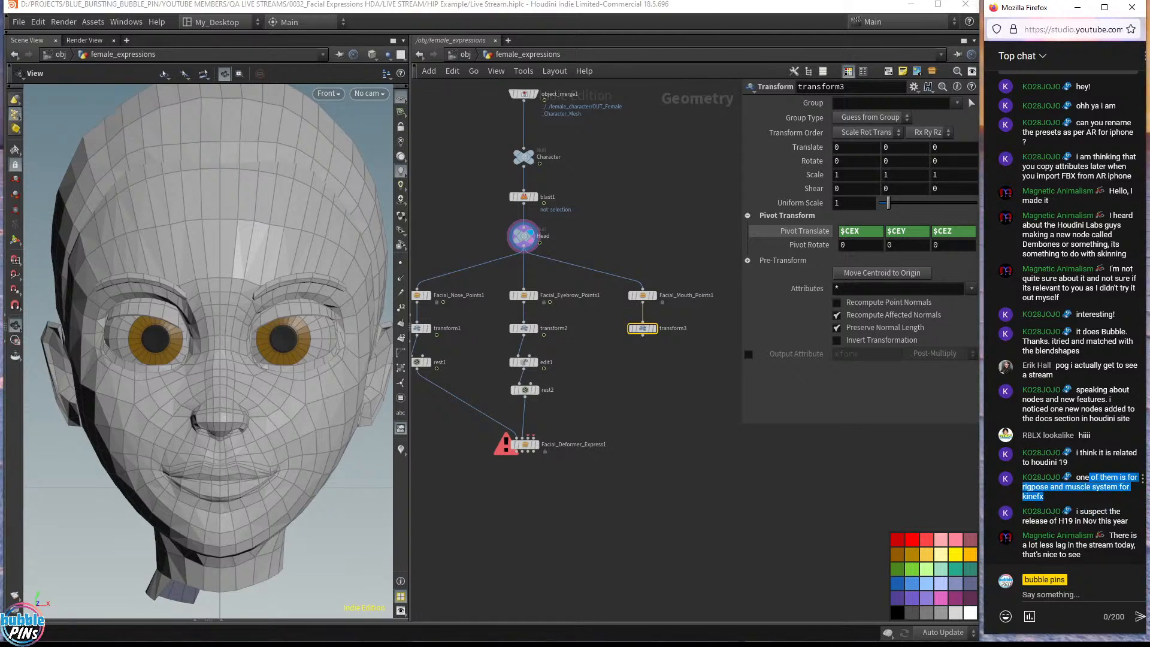
left_click(1078, 488)
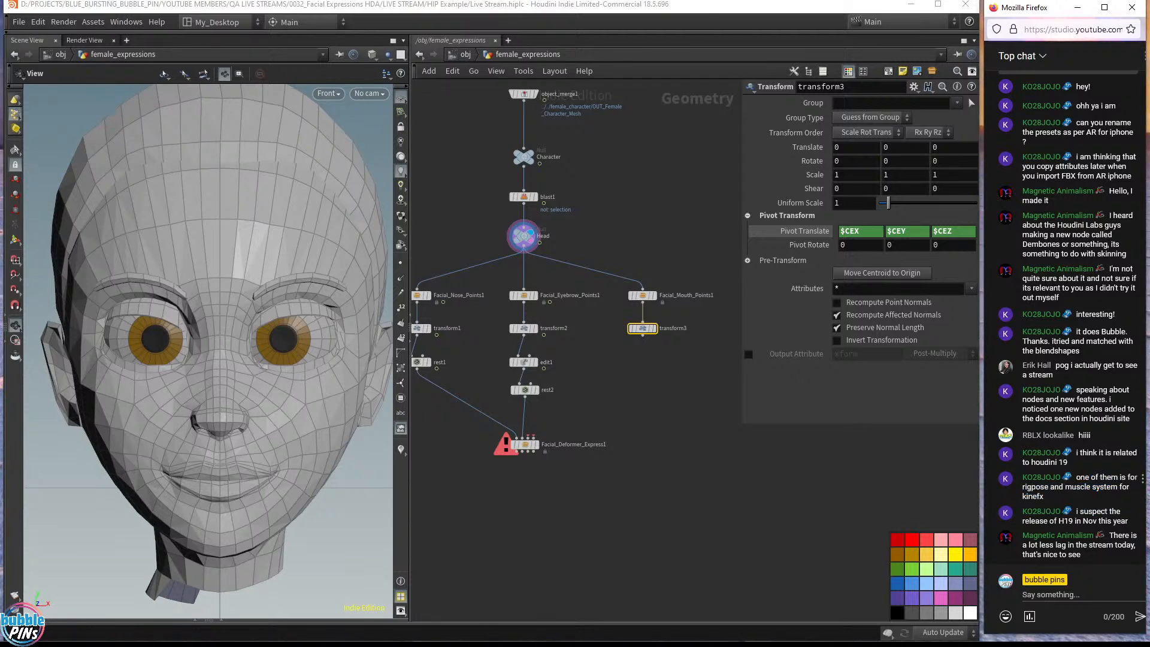
left_click_drag(1066, 487, 1094, 498)
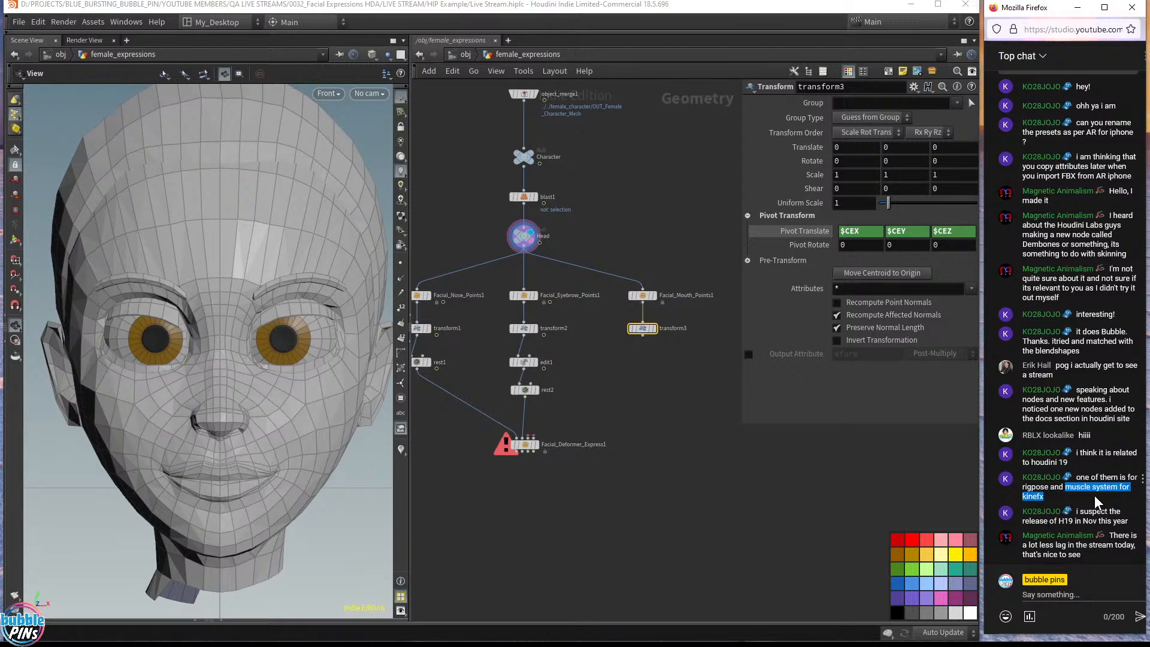
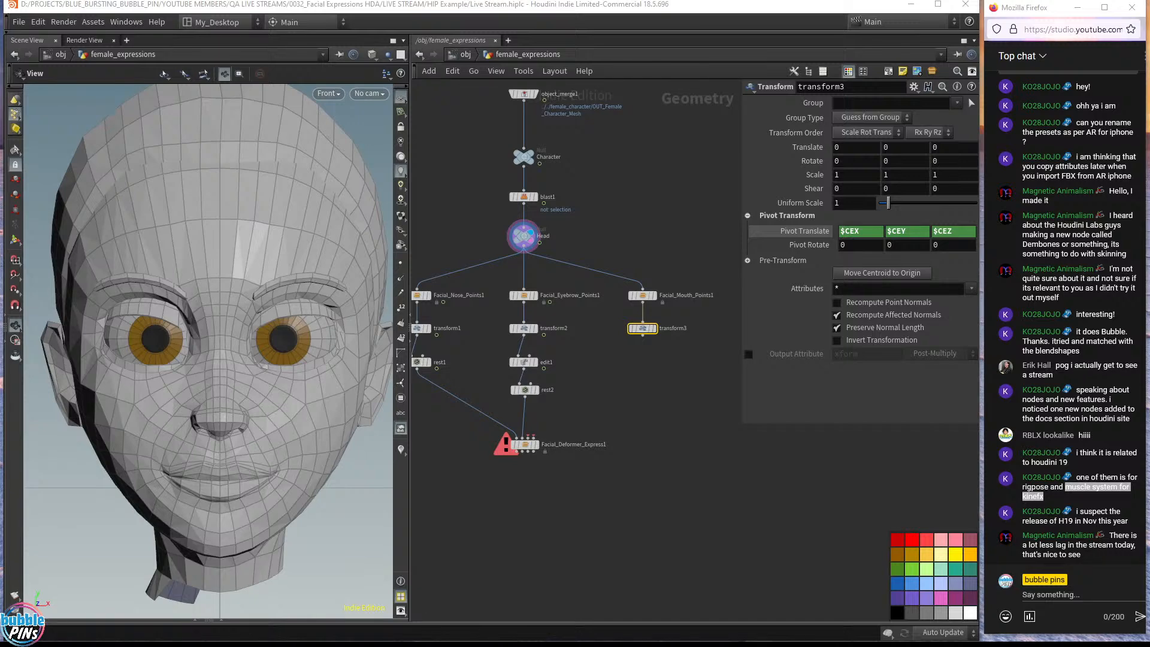
- Switch to the web browser, search bubblepins.com for "fem", and look through the FEM Destruction article
left_click_drag(1149, 90, 718, 37)
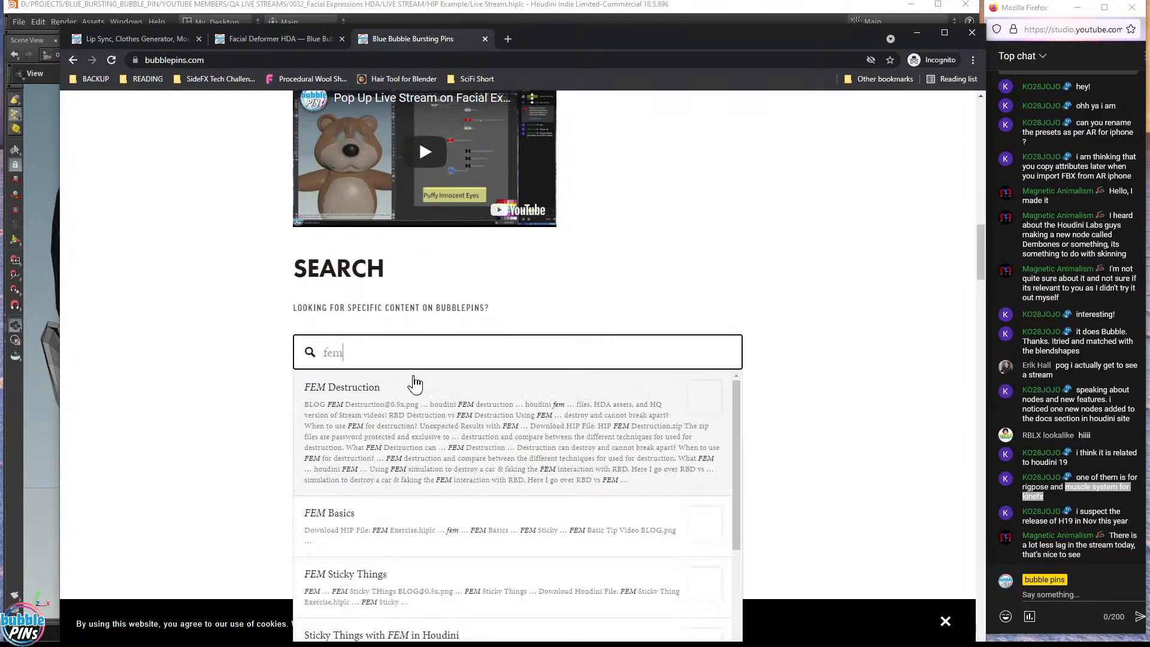
left_click(380, 393)
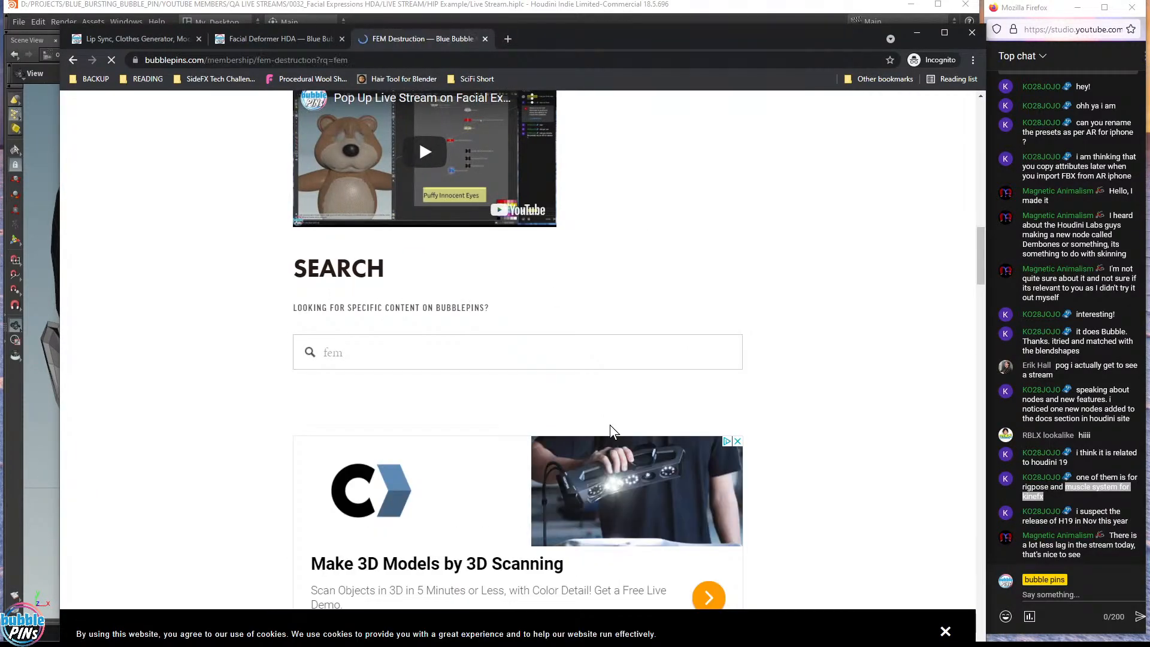
scroll(742, 419, "down", 2)
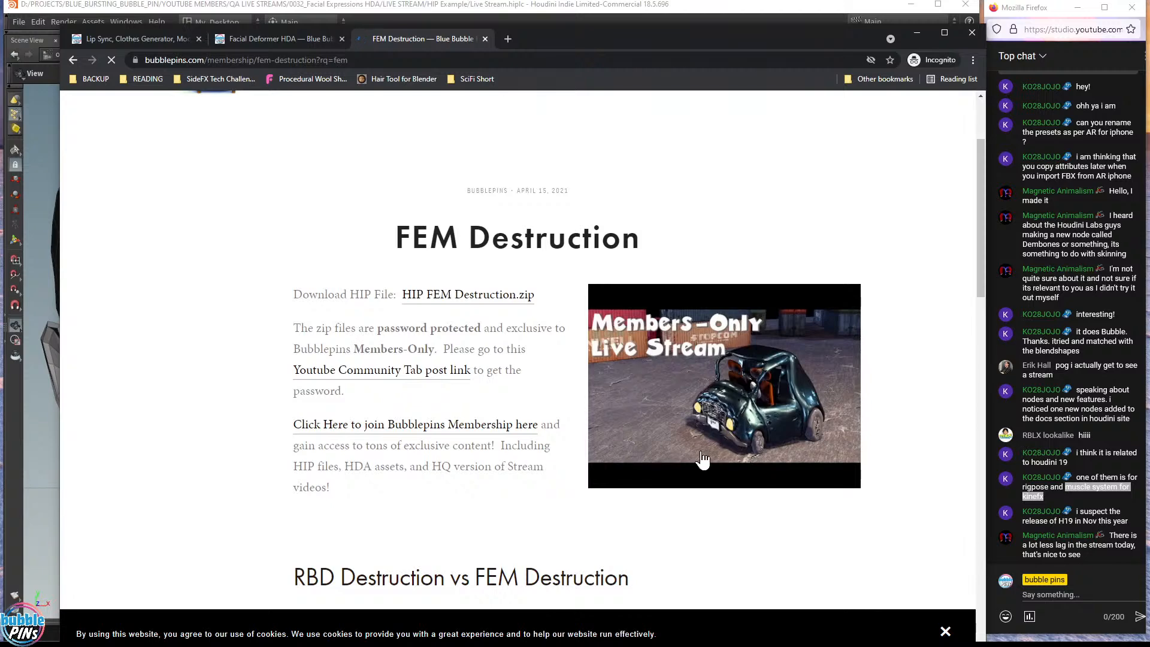
scroll(778, 425, "down", 10)
scroll(755, 263, "up", 4)
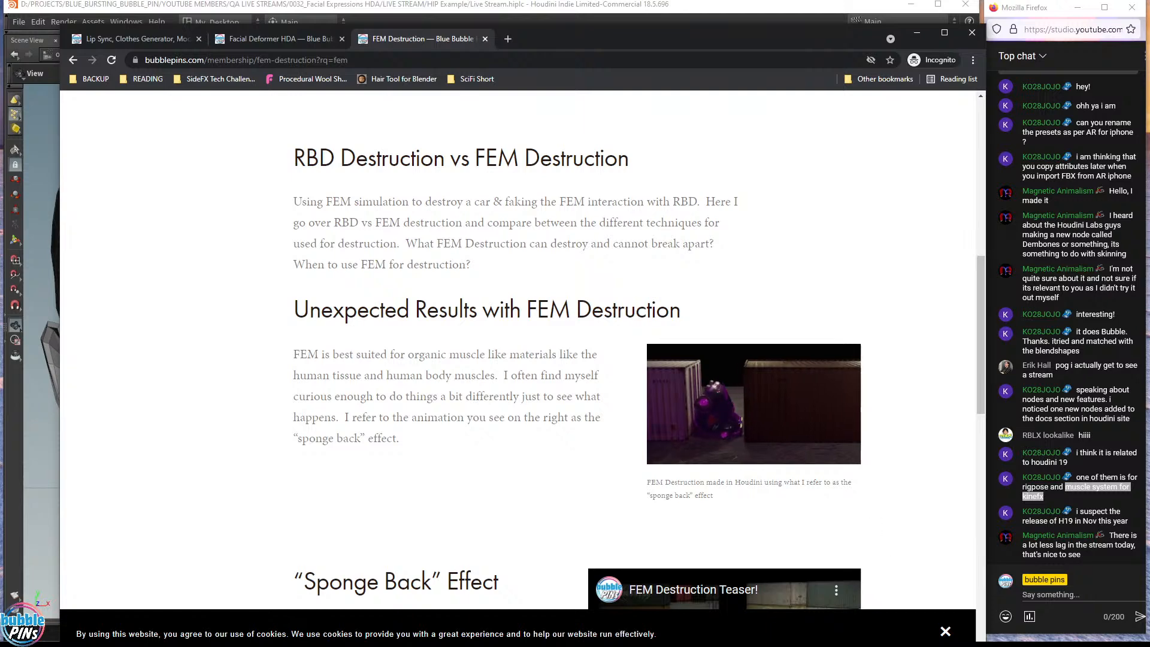
scroll(808, 482, "down", 7)
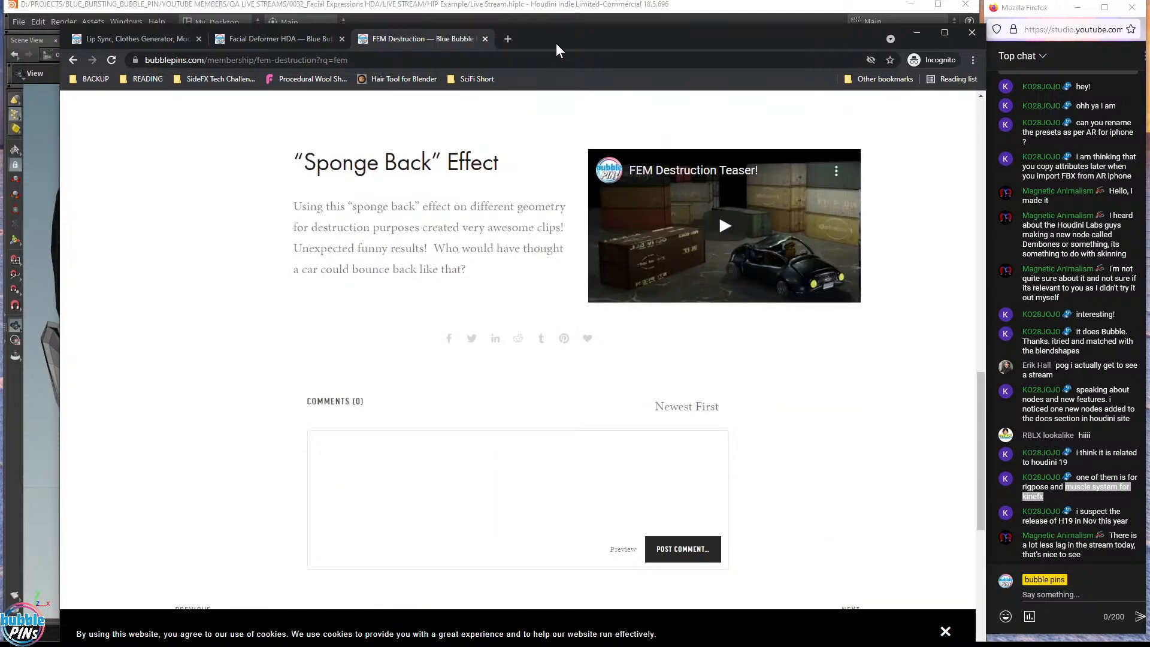
- Move the browser window out of the way and read the latest chat messages about the H19 release and stream lag
left_click_drag(555, 43, 1148, 43)
left_click(1085, 504)
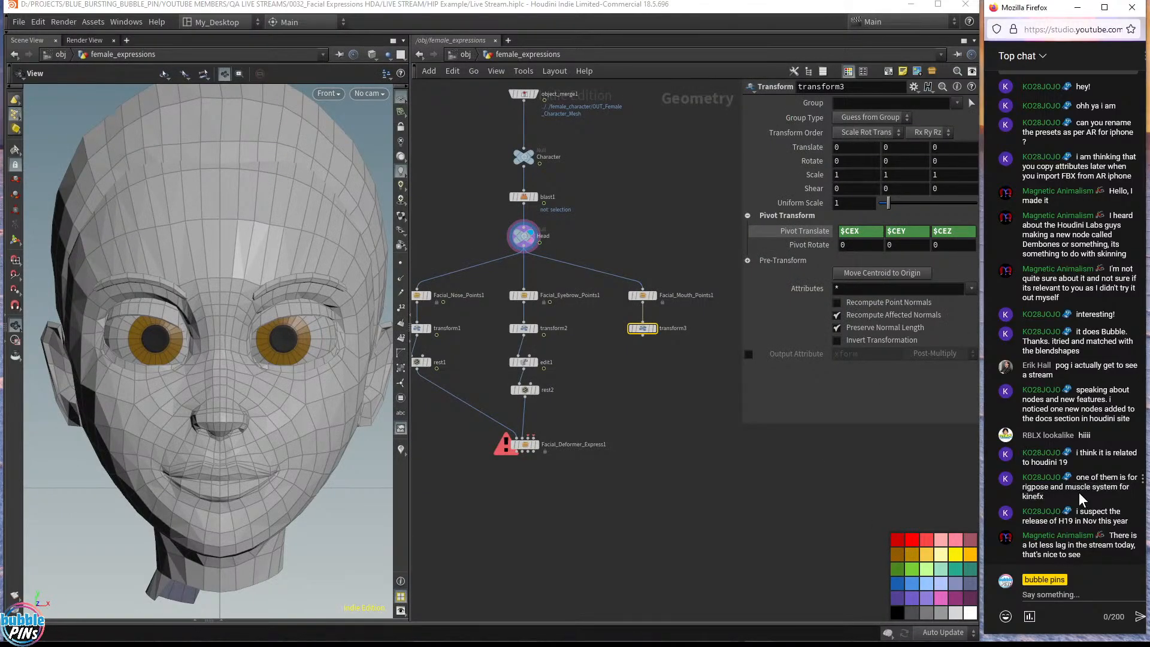
left_click_drag(1087, 511, 1088, 520)
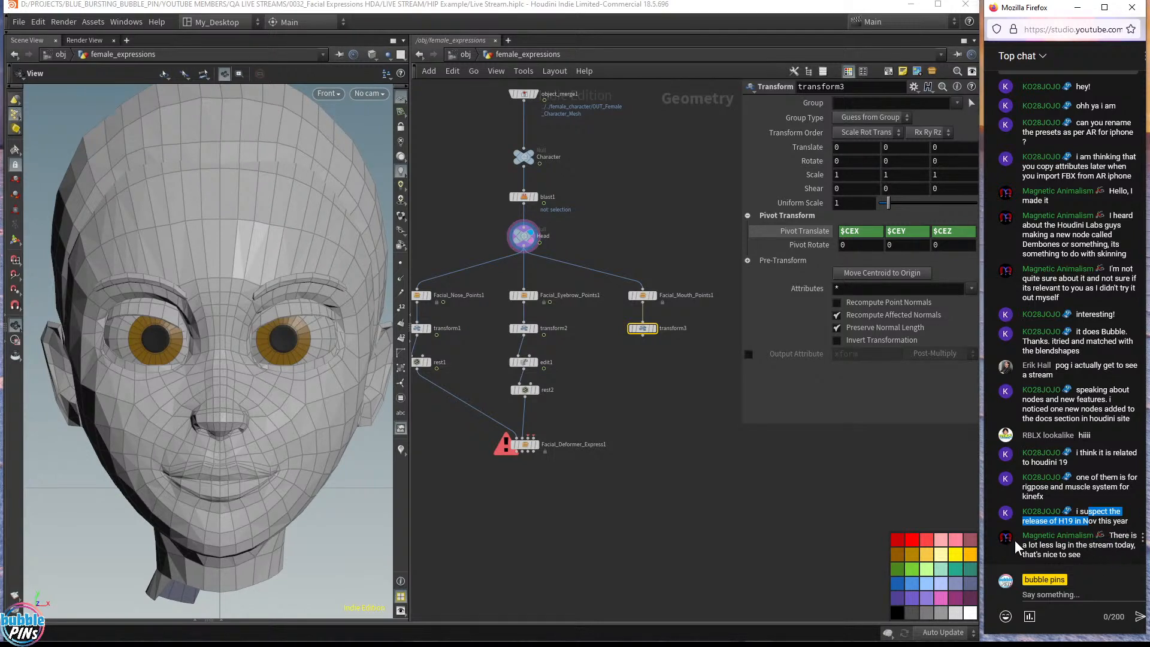
double_click(1037, 535)
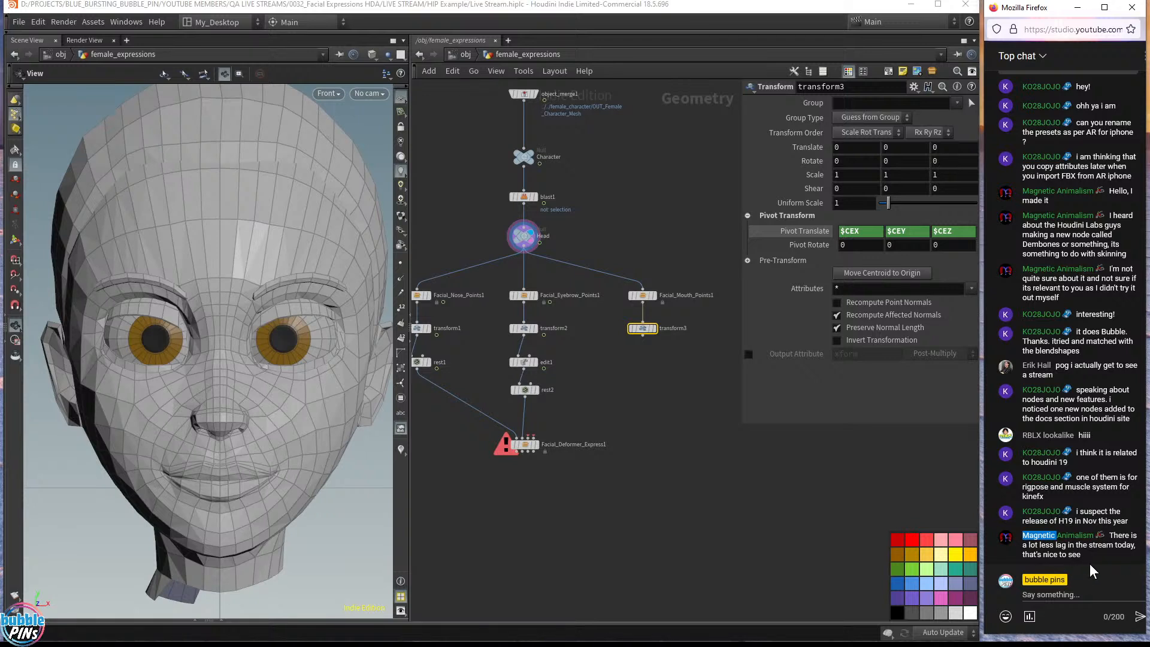
left_click_drag(1049, 545, 1115, 566)
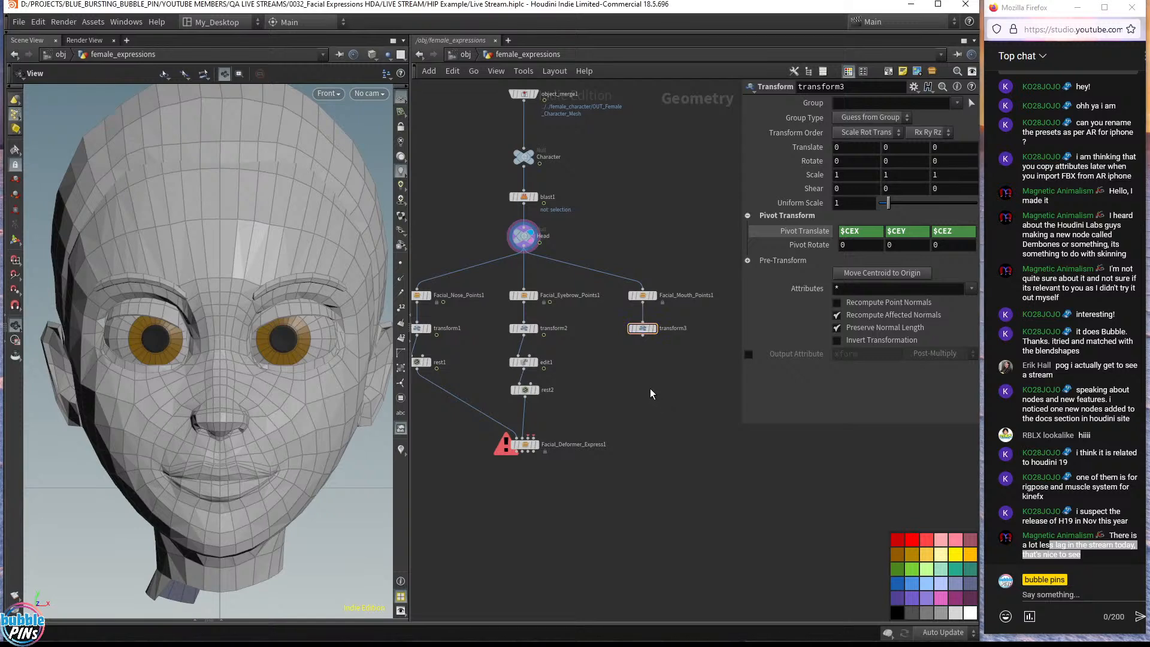
- Scale the mouth landmark ring in transform3 to about 0.684 in X and 0.088 in Y and lower it about 0.067 onto the lips
left_click(640, 329)
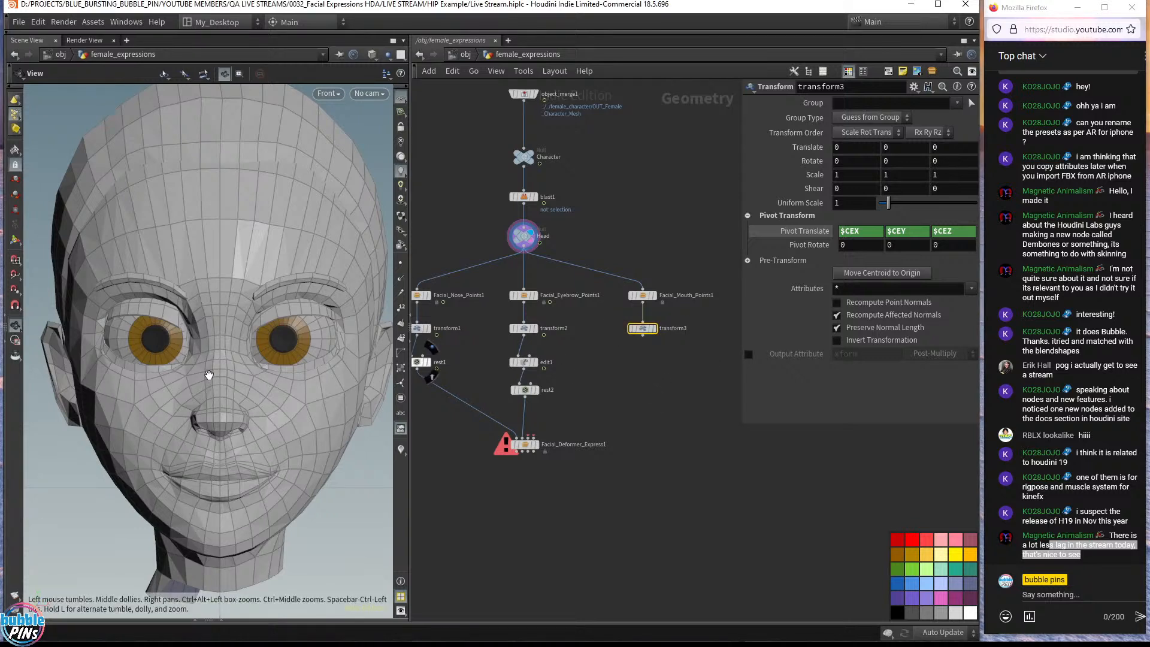
key("Return")
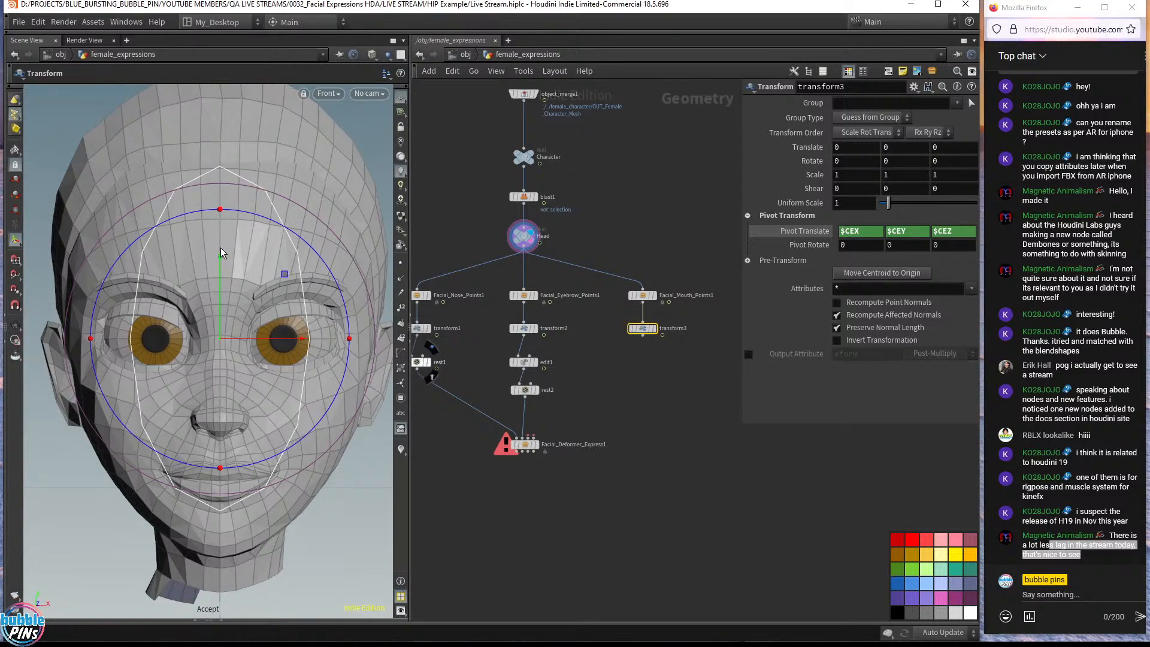
key("e")
left_click_drag(221, 252, 224, 335)
key("w")
left_click_drag(220, 294, 223, 436)
key("e")
left_click_drag(353, 483, 299, 483)
key("w")
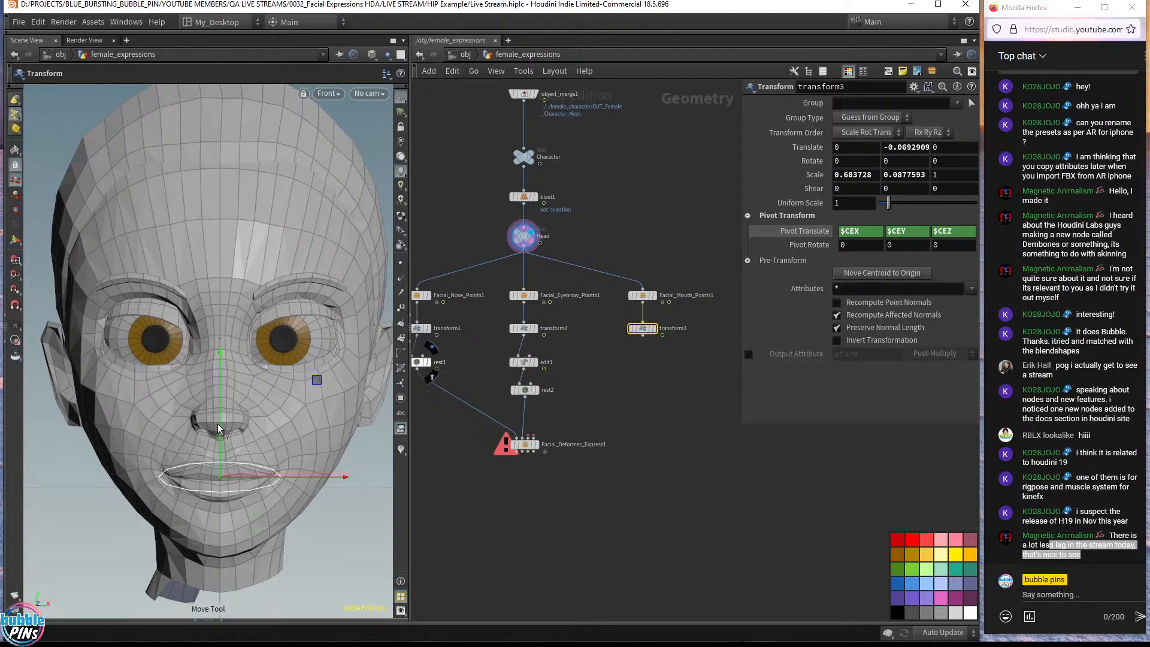
left_click_drag(218, 429, 223, 421)
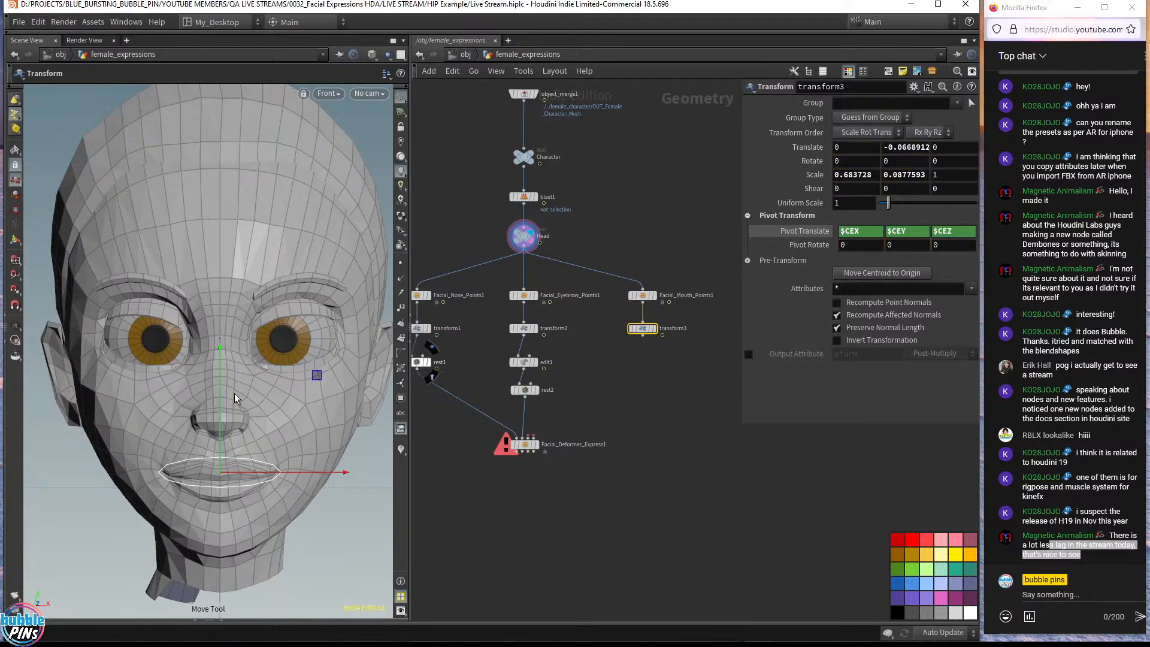
- Flatten the mouth ring to a Y scale of about 0.051 and nudge its Y translate to about -0.0675 along the lip line
key("e")
left_click_drag(220, 350, 220, 422)
key("w")
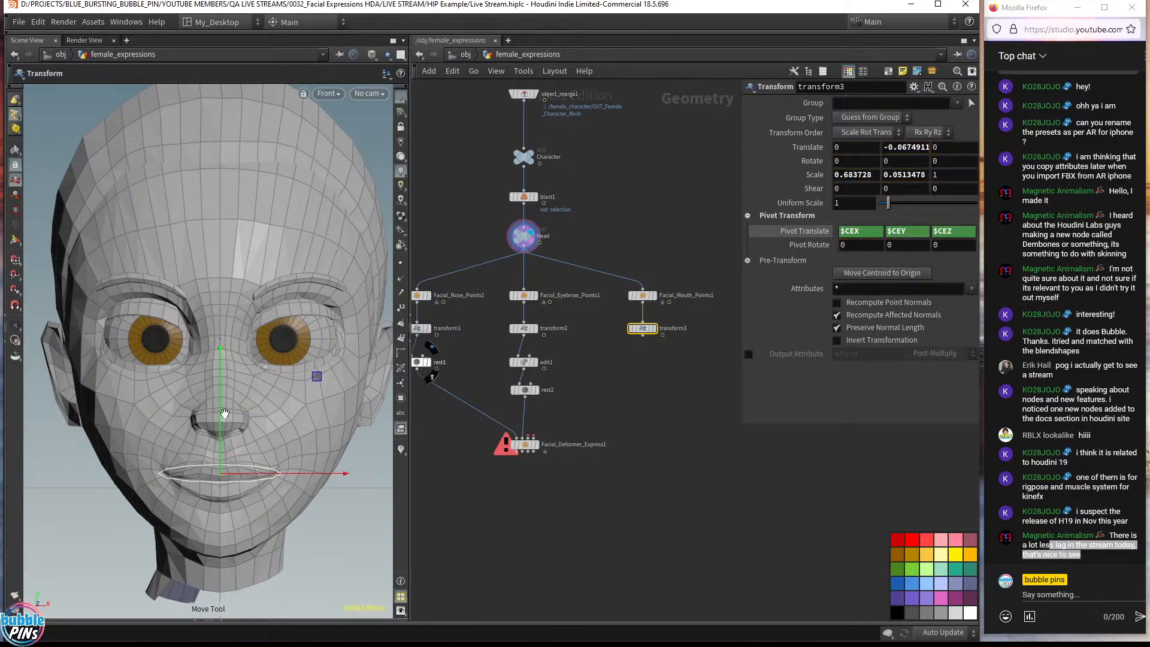
middle_click_drag(252, 444, 423, 375, "alt")
right_click_drag(423, 374, 376, 335, "alt")
middle_click_drag(376, 334, 290, 335, "alt")
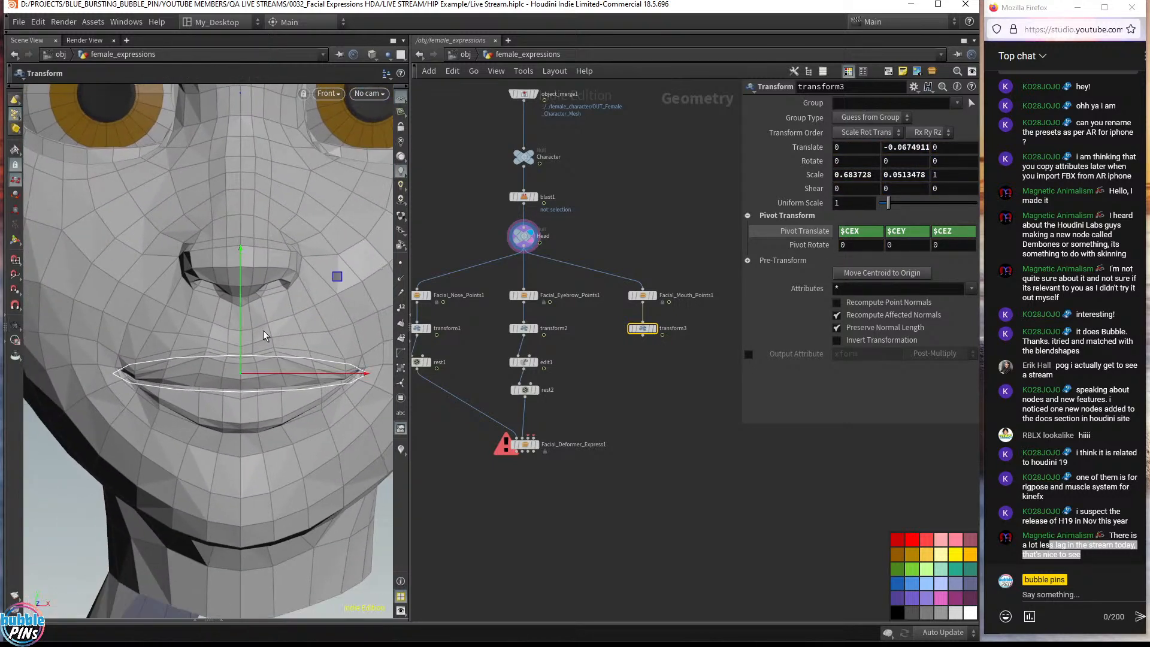
key("w")
left_click_drag(240, 334, 242, 336)
- Append an Edit node to transform3 in the mouth branch, level with edit1
scroll(664, 372, "up", 3)
left_click(628, 320)
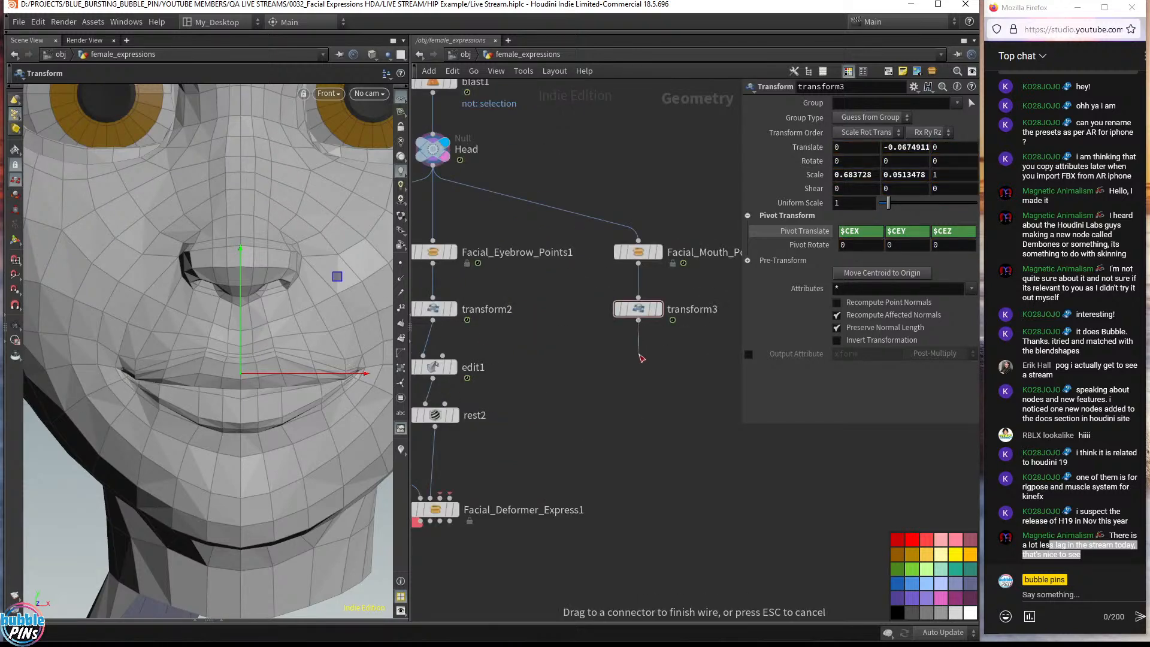
key("Tab")
type("edit")
key("Return")
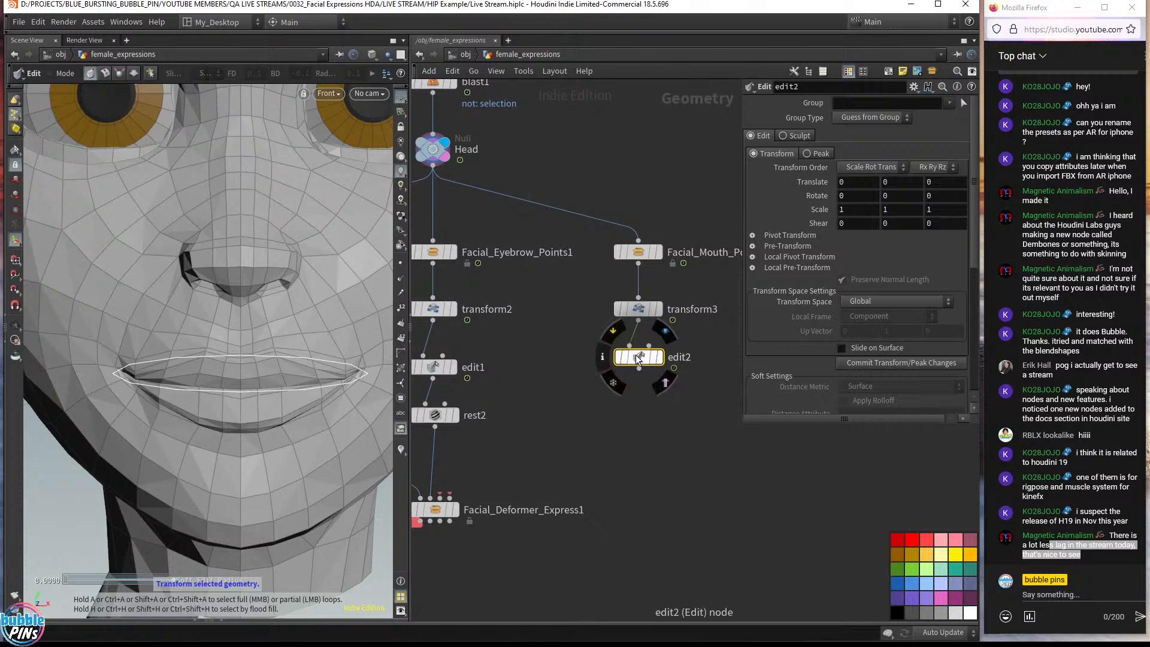
left_click(634, 365)
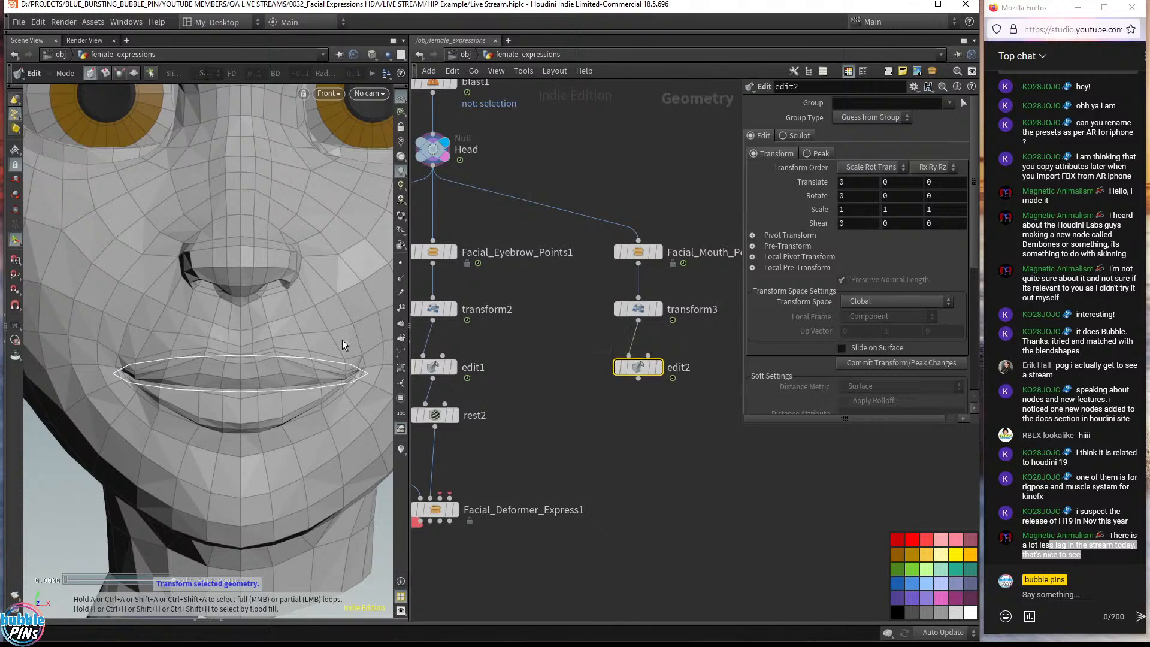
- Lower the upper and lower centre mouth points (3 and 9) by about 0.0037 in edit2
left_click(15, 150)
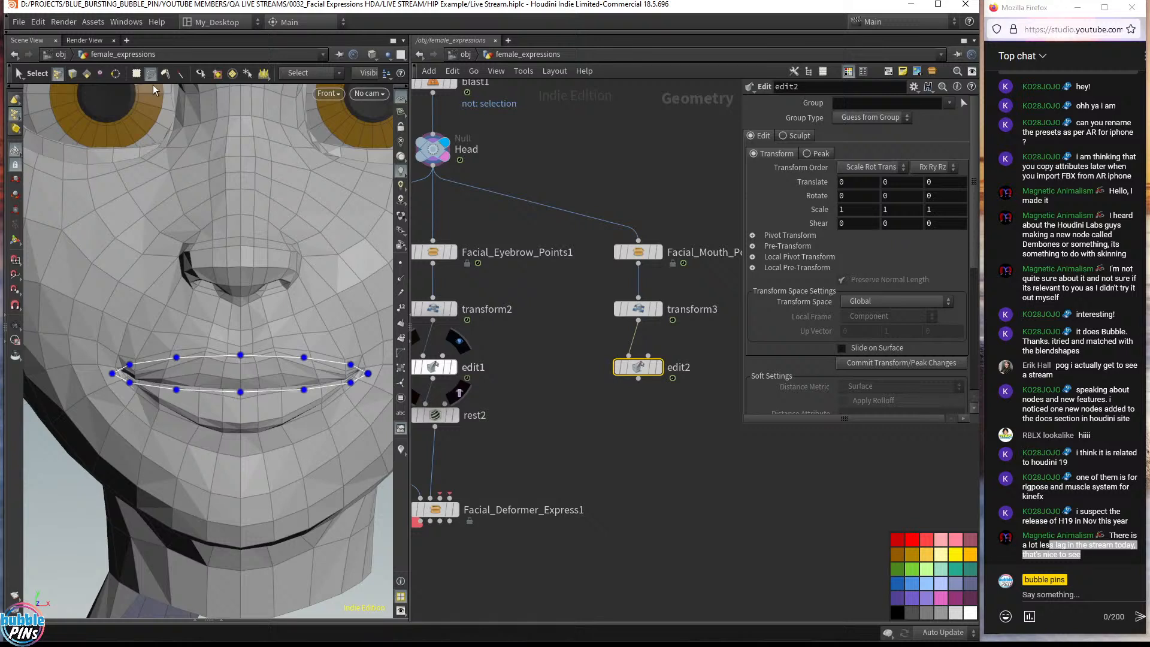
left_click_drag(250, 419, 240, 363)
key("t")
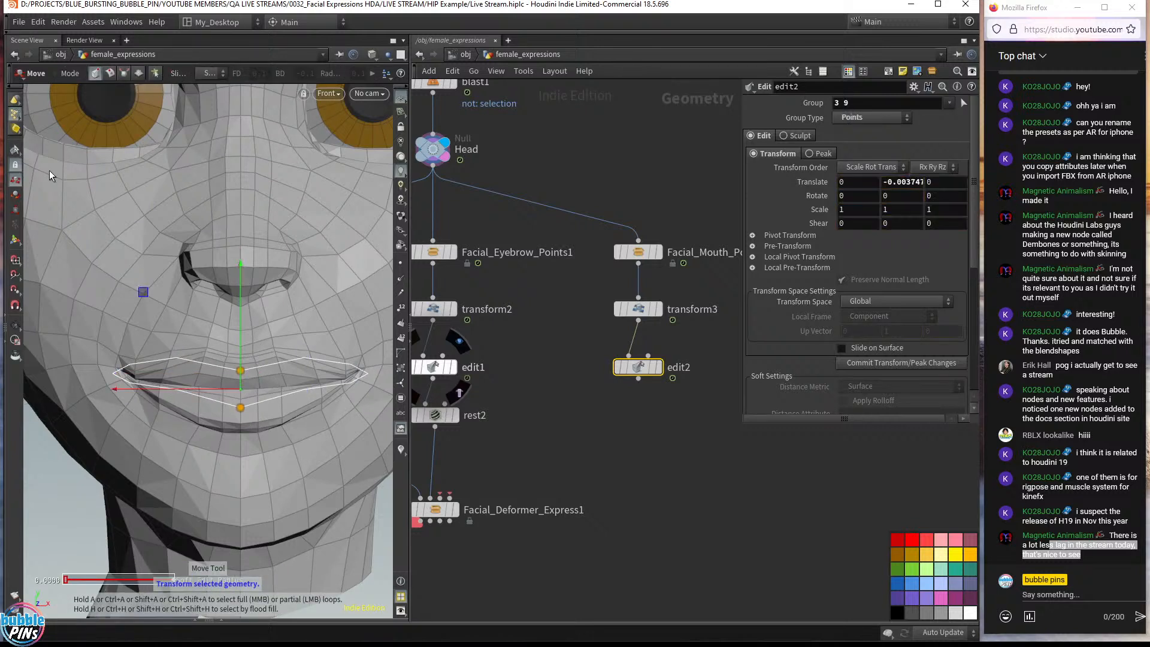
- Lower the four mouth points flanking the centre (2, 4, 8 and 10) by about 0.0027
left_click(18, 147)
mouse_move(299, 343)
left_mouse_down()
mouse_move(283, 361)
mouse_move(304, 341)
left_mouse_up()
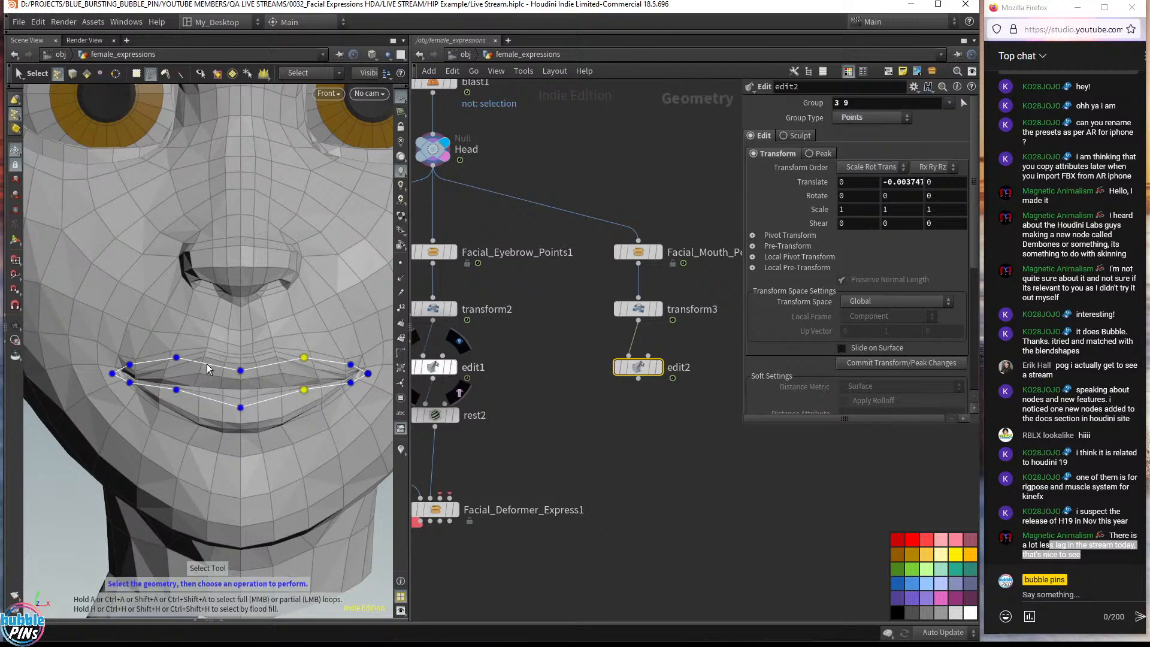
mouse_move(182, 338)
left_mouse_down("shift")
mouse_move(200, 400)
mouse_move(176, 336)
left_mouse_up("shift")
key("t")
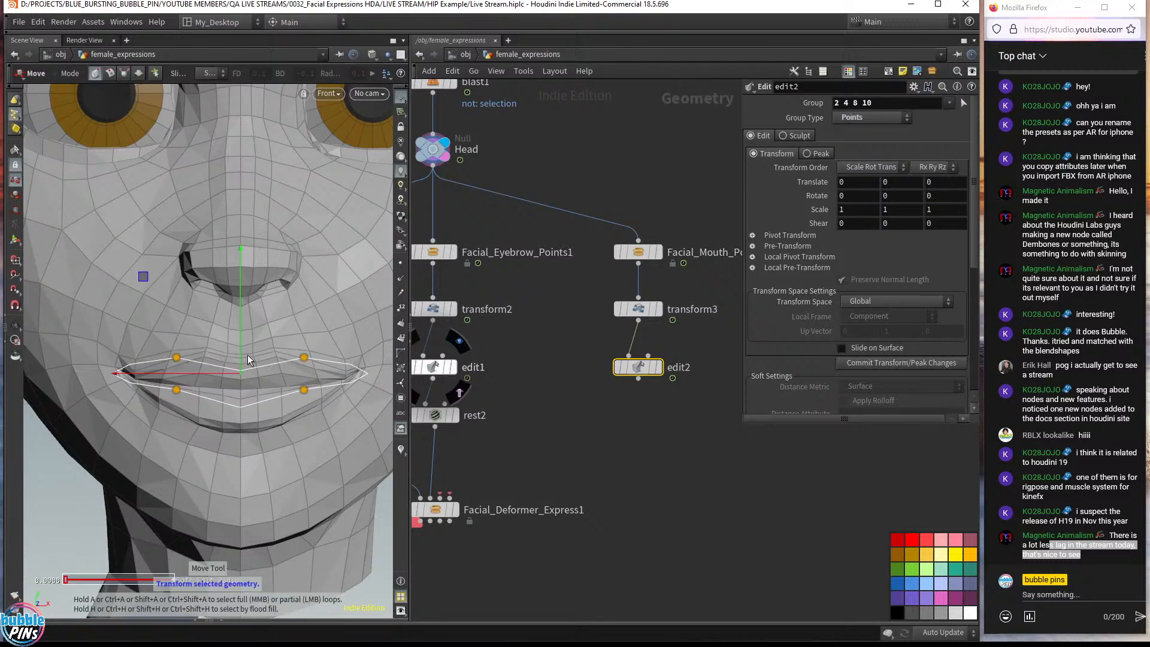
left_click_drag(240, 352, 240, 362)
- Lower the four mouth points next to the corners (1, 5, 7 and 11) by about 0.0012
key("s")
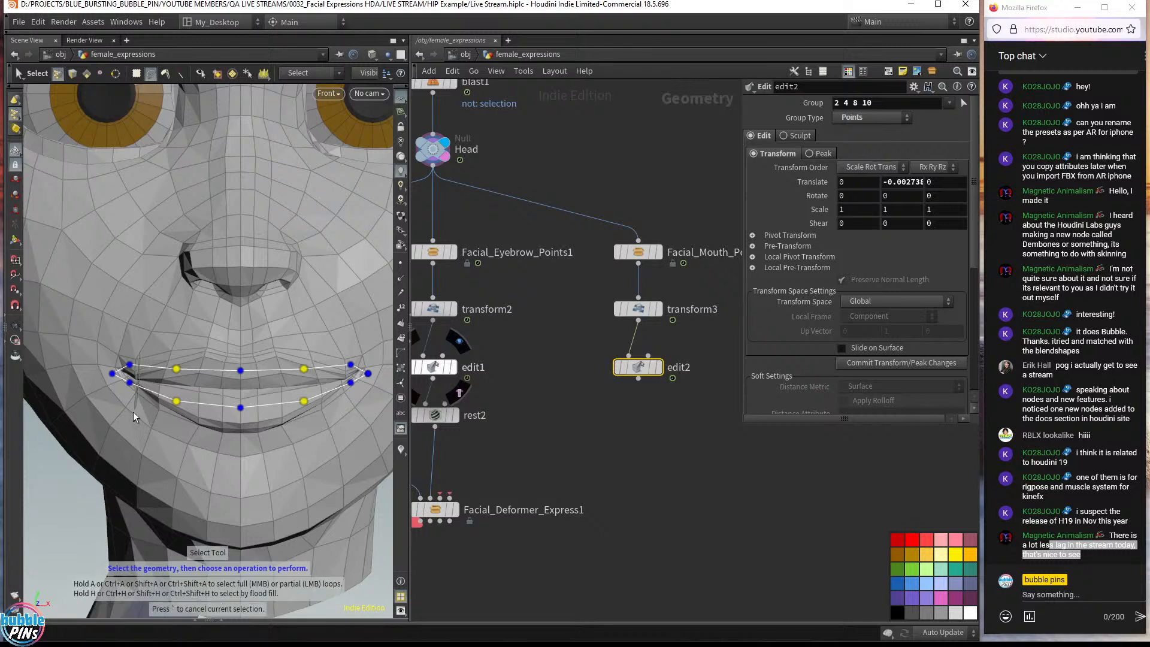
left_click_drag(126, 362, 128, 356)
mouse_move(343, 352)
left_mouse_down("shift")
mouse_move(354, 371)
mouse_move(338, 367)
left_mouse_up("shift")
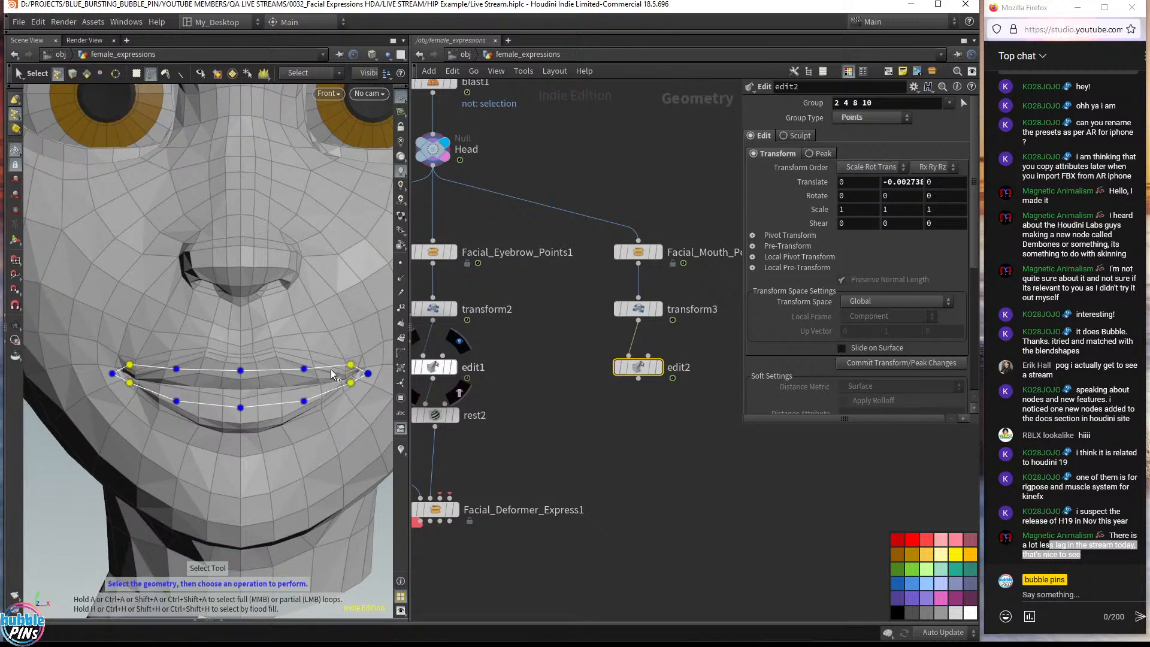
key("t")
left_click_drag(239, 325, 239, 332)
- Move the two mouth corner points (0 and 6) up onto the lip corners, by about 0.0017 and 0.0021
key("s")
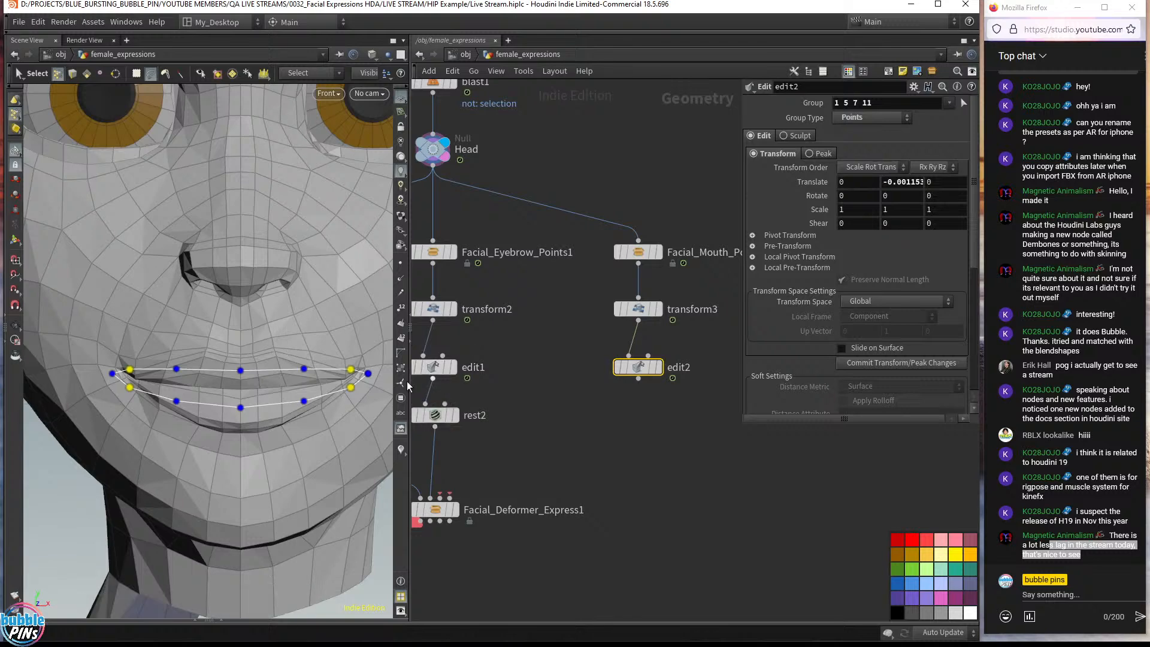
left_click(367, 373)
key("t")
left_click_drag(370, 375, 369, 368)
key("s")
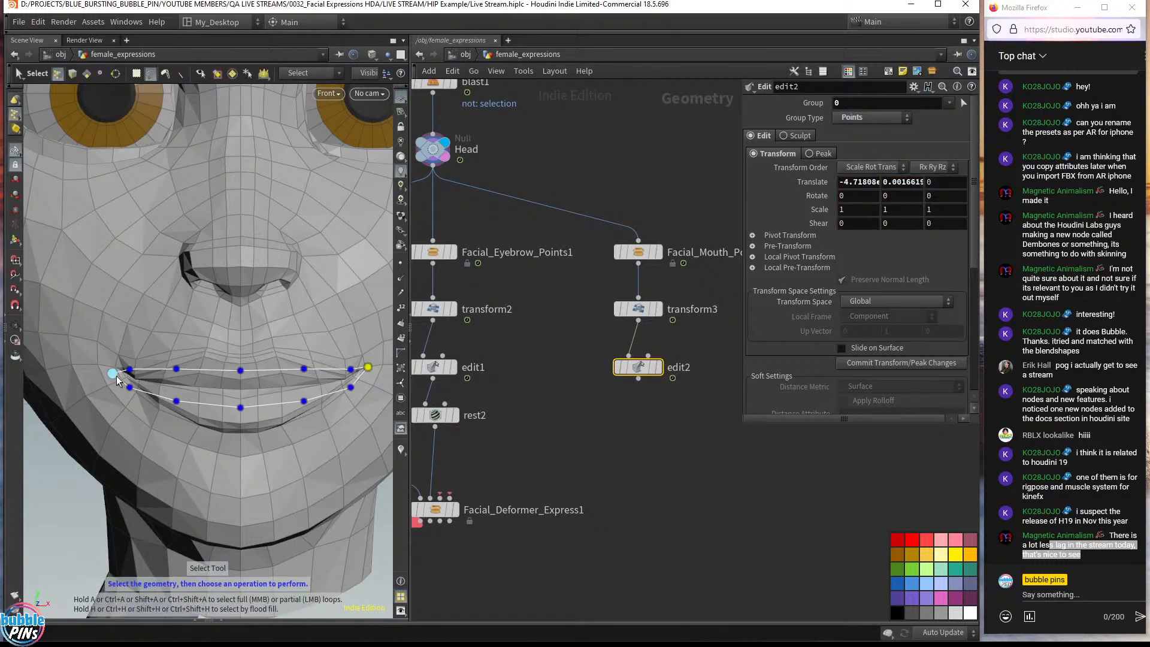
left_click(115, 375)
key("t")
left_click_drag(115, 374, 120, 366)
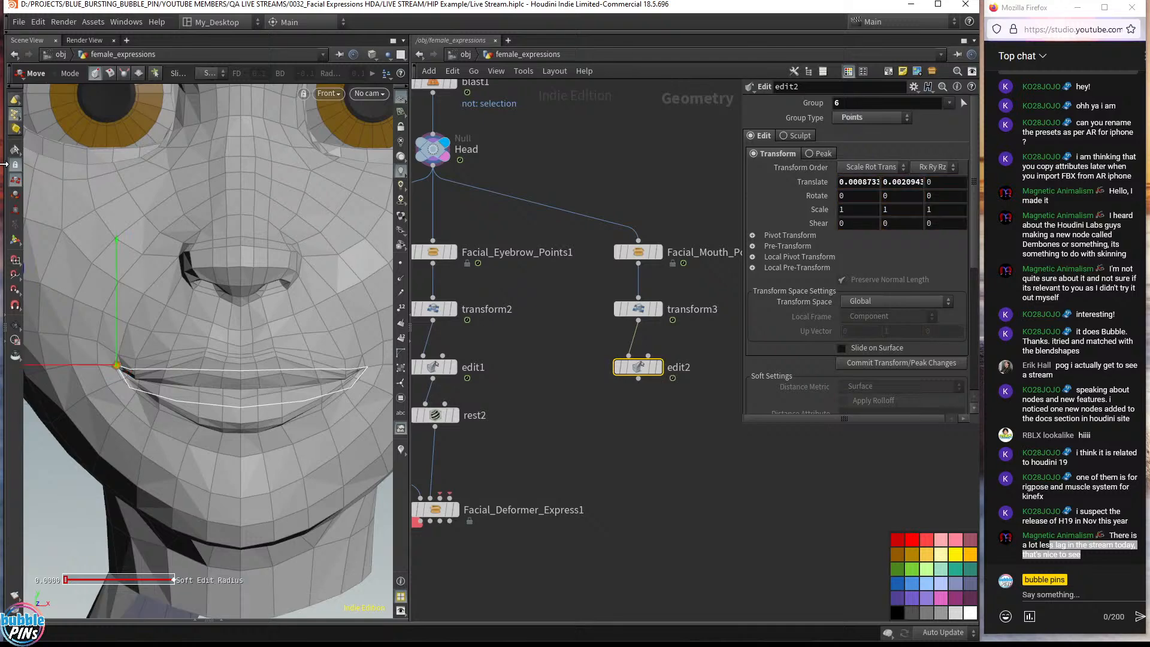
- Scale the four points flanking the mouth centre (2, 4, 8 and 10) closer together to about 0.71 in X
key("s")
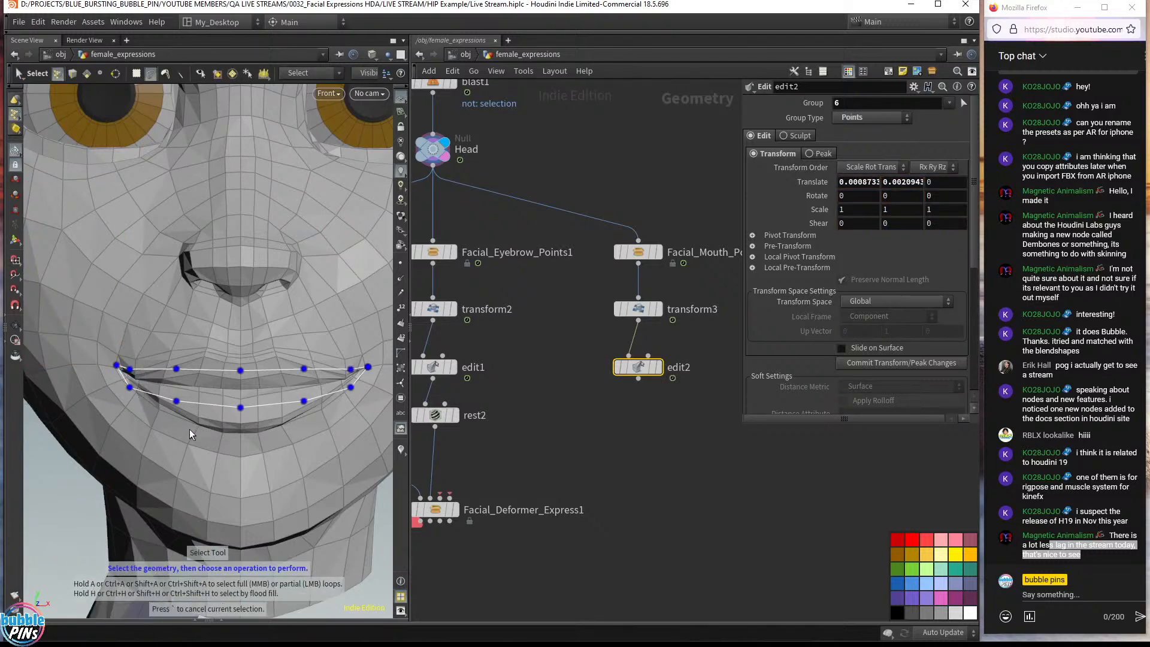
left_click_drag(189, 428, 204, 388)
key("t")
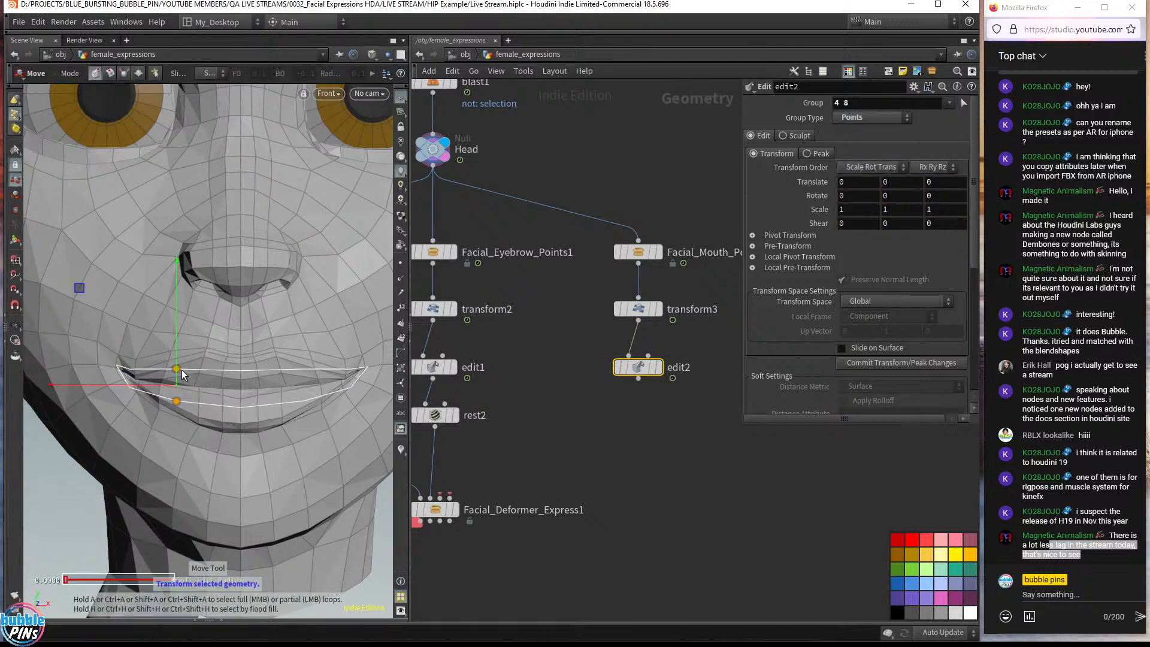
key("s")
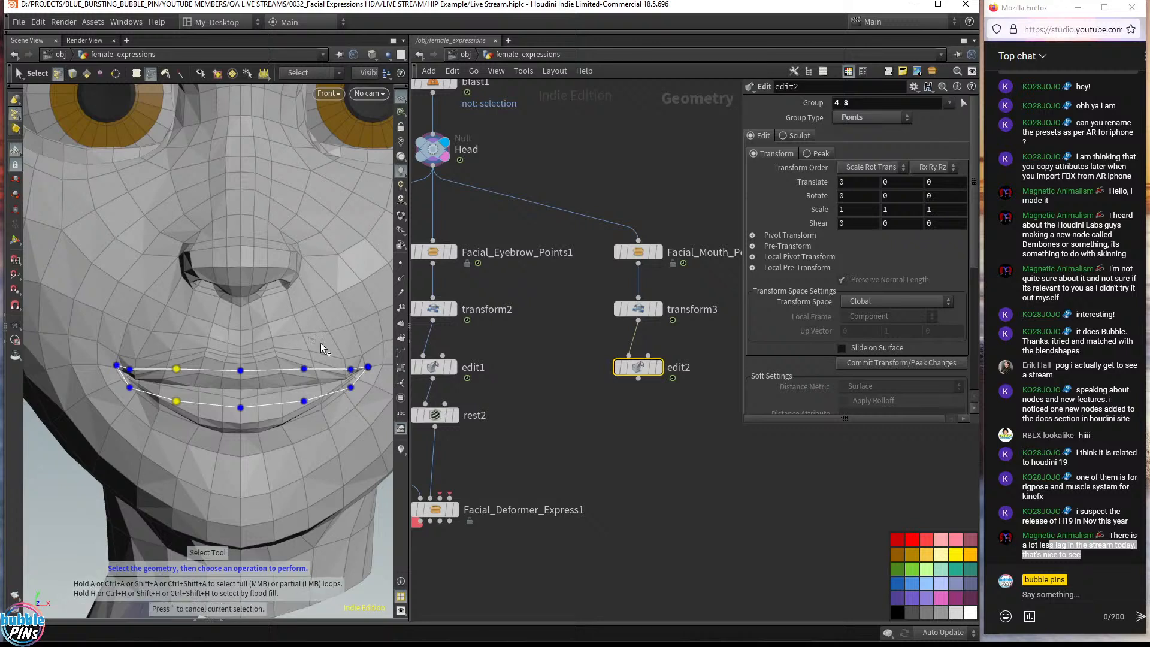
left_click_drag(287, 363, 285, 364, "shift")
key("e")
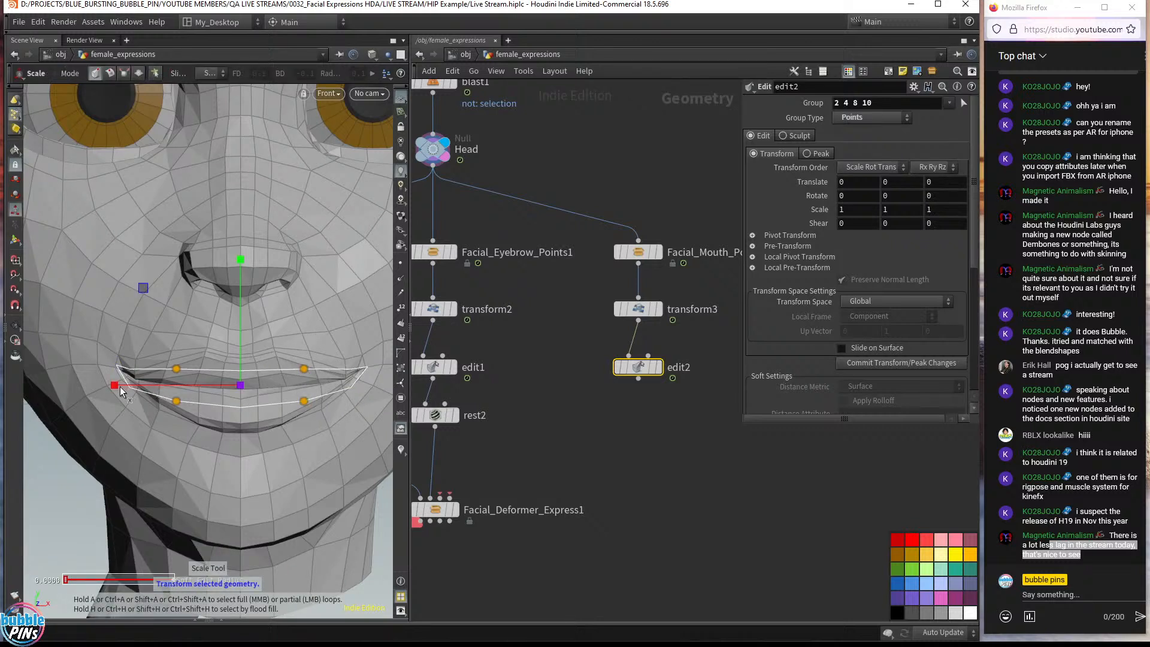
mouse_move(120, 386)
left_mouse_down()
mouse_move(151, 389)
mouse_move(130, 359)
left_mouse_up()
- Scale the four points next to the mouth corners (1, 5, 7 and 11) inward to about 0.77 in X, and leave the edit tool
left_click(15, 150)
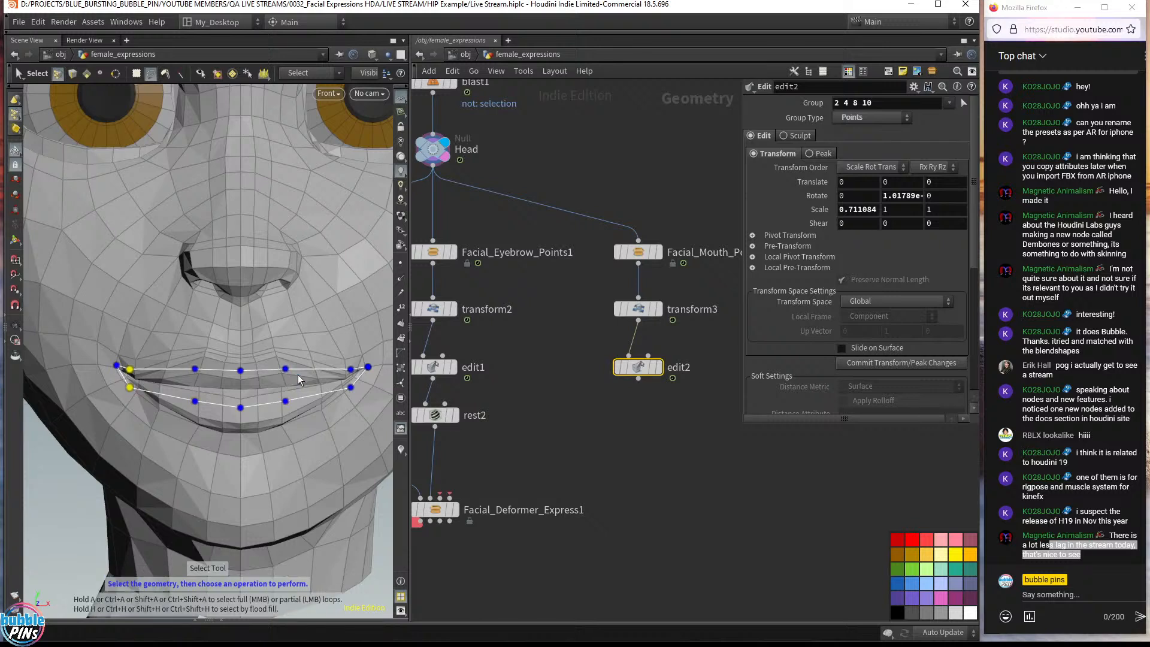
mouse_move(337, 362)
left_mouse_down("shift")
mouse_move(369, 380)
mouse_move(337, 387)
left_mouse_up("shift")
key("e")
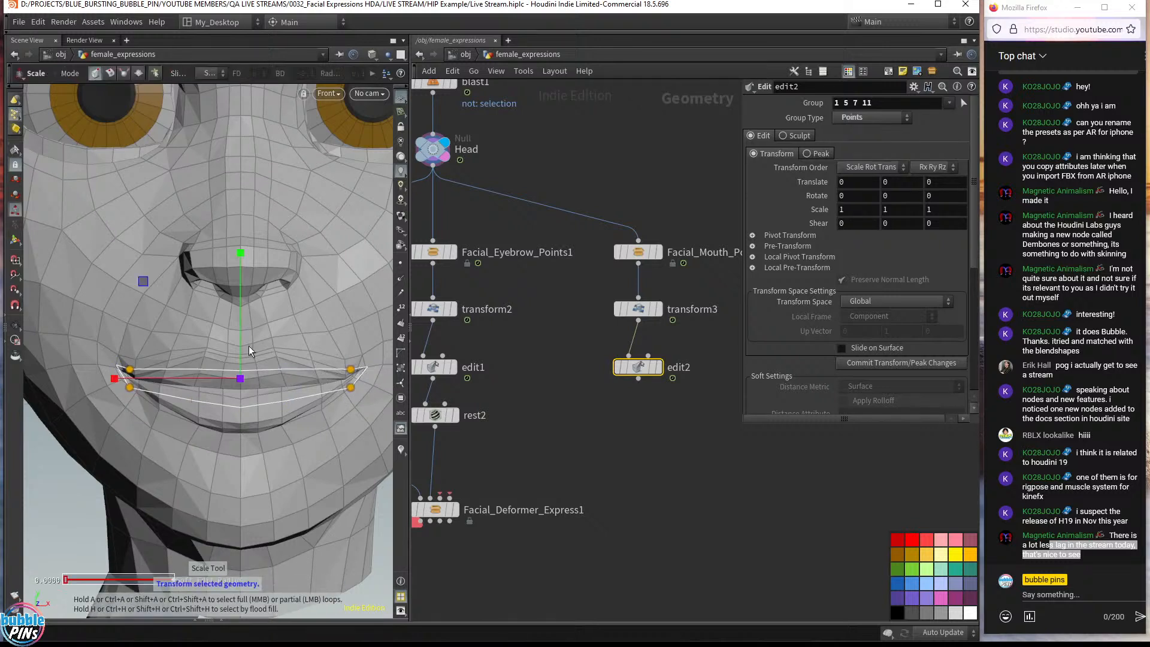
left_click_drag(115, 381, 144, 381)
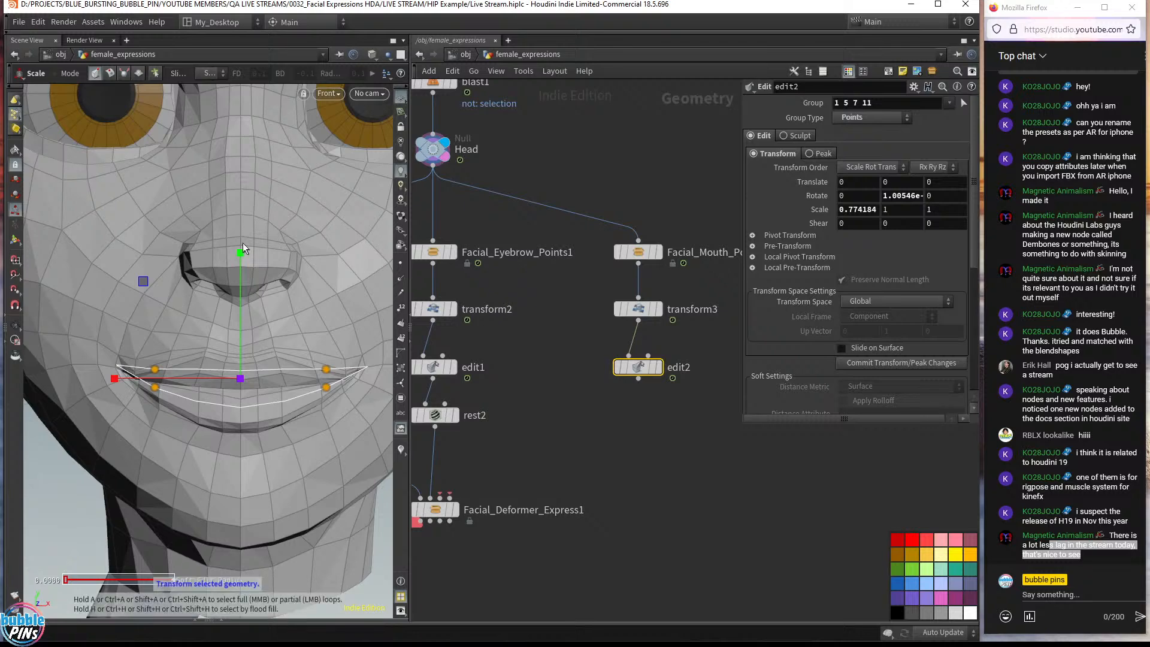
key("Escape")
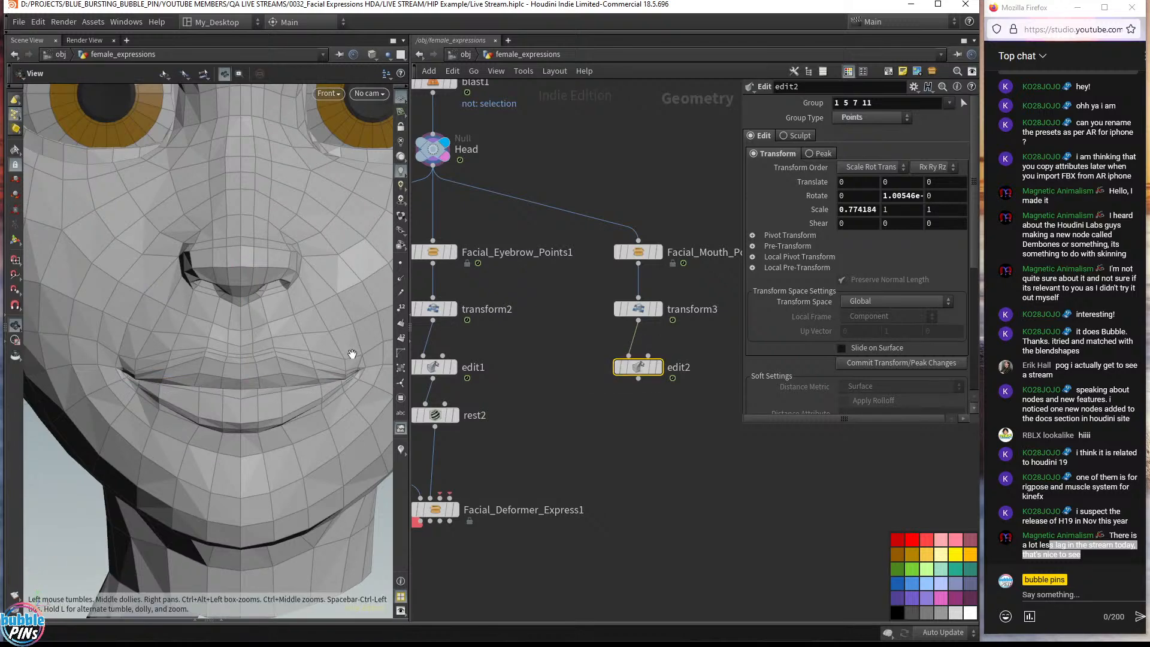
- Append a Rest Position node to edit2 in the mouth branch, level with rest2
scroll(510, 460, "down", 2)
left_click_drag(602, 402, 608, 440)
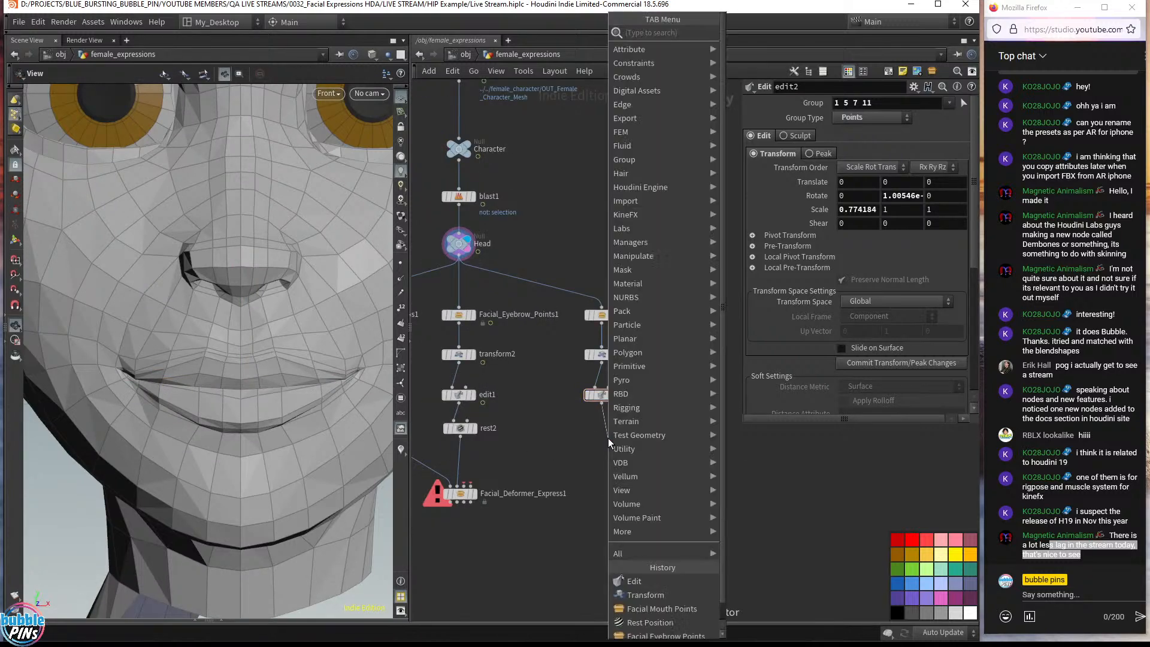
type("rest")
key("Return")
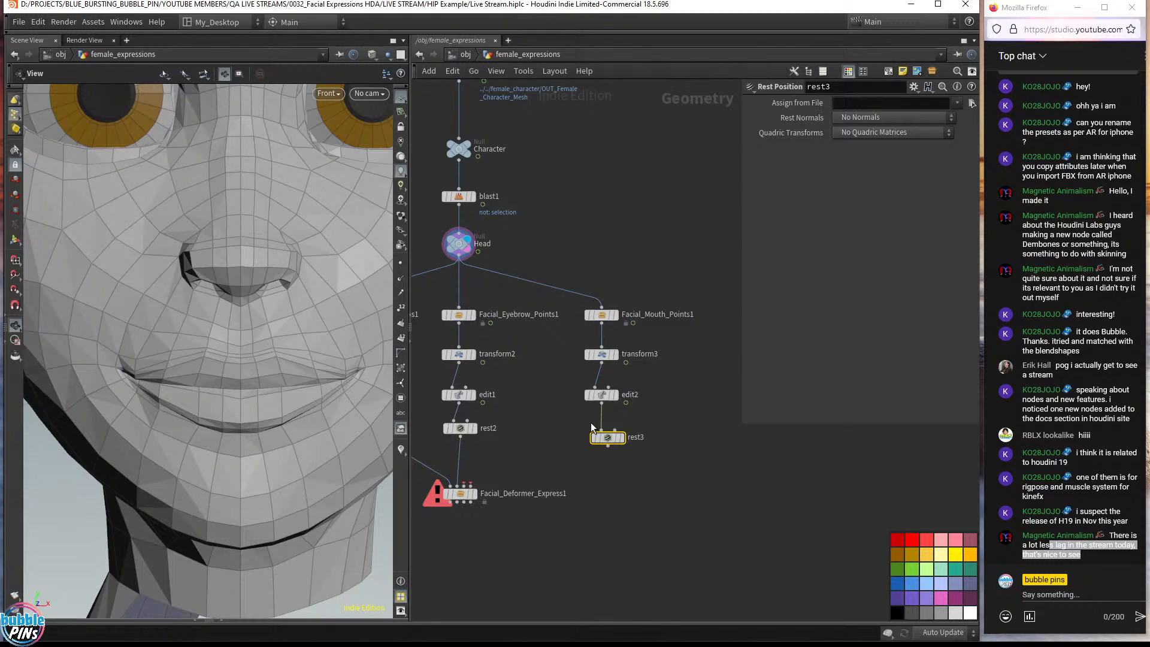
left_click_drag(606, 440, 600, 431)
- Wire the output of rest3 into the third input of Facial_Deformer_Express1
left_click(603, 438)
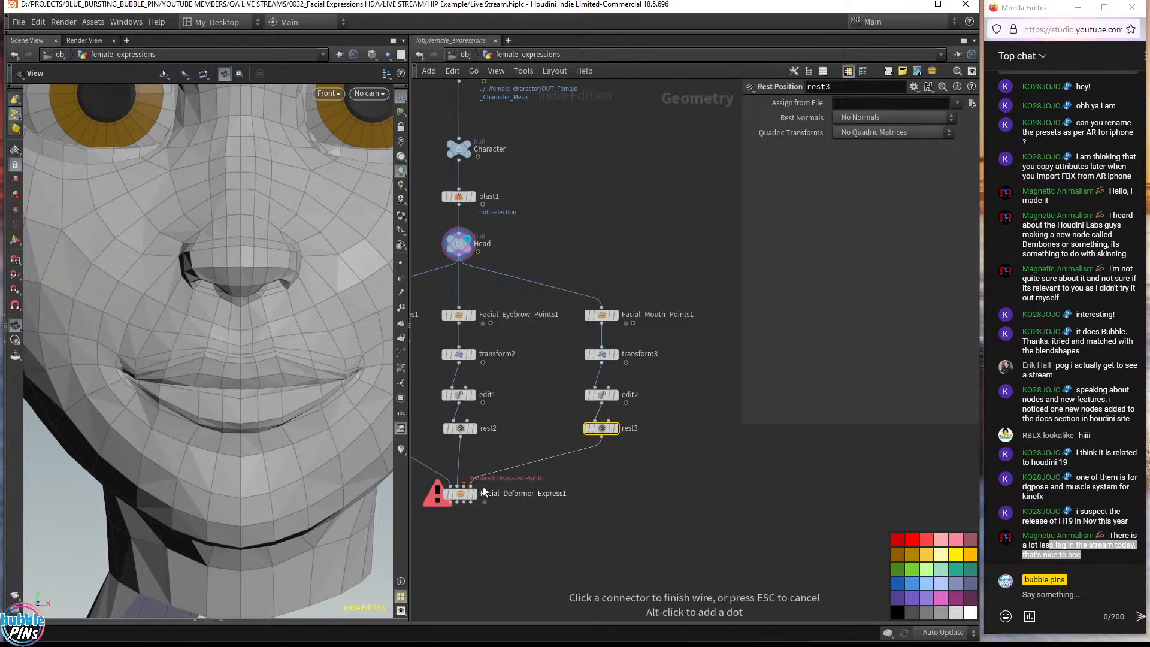
left_click(470, 484)
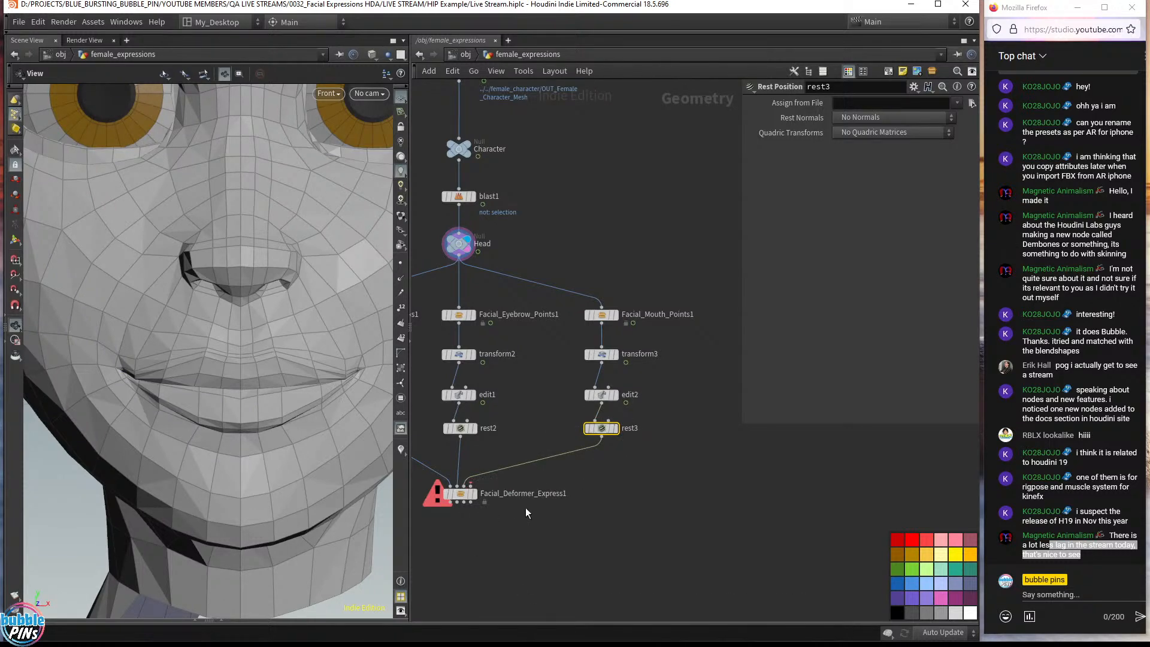
scroll(512, 486, "up", 5)
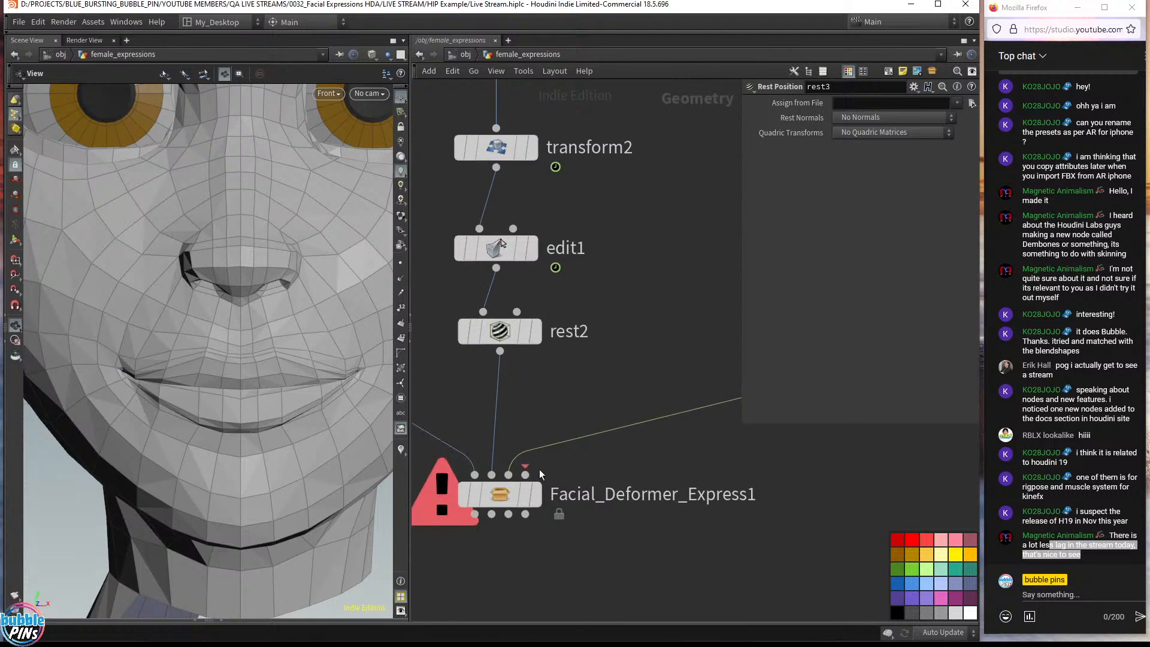
- Move Facial_Deformer_Express1 lower to leave room beneath the three rest nodes
left_click(526, 475)
key("Escape")
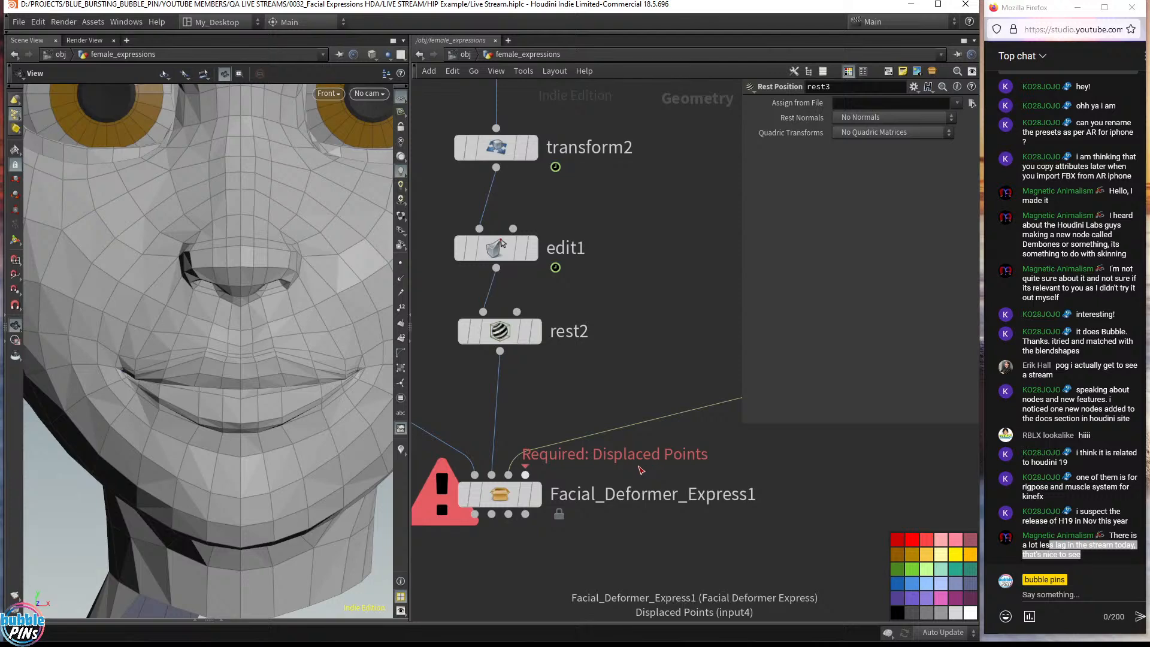
scroll(638, 468, "down", 6)
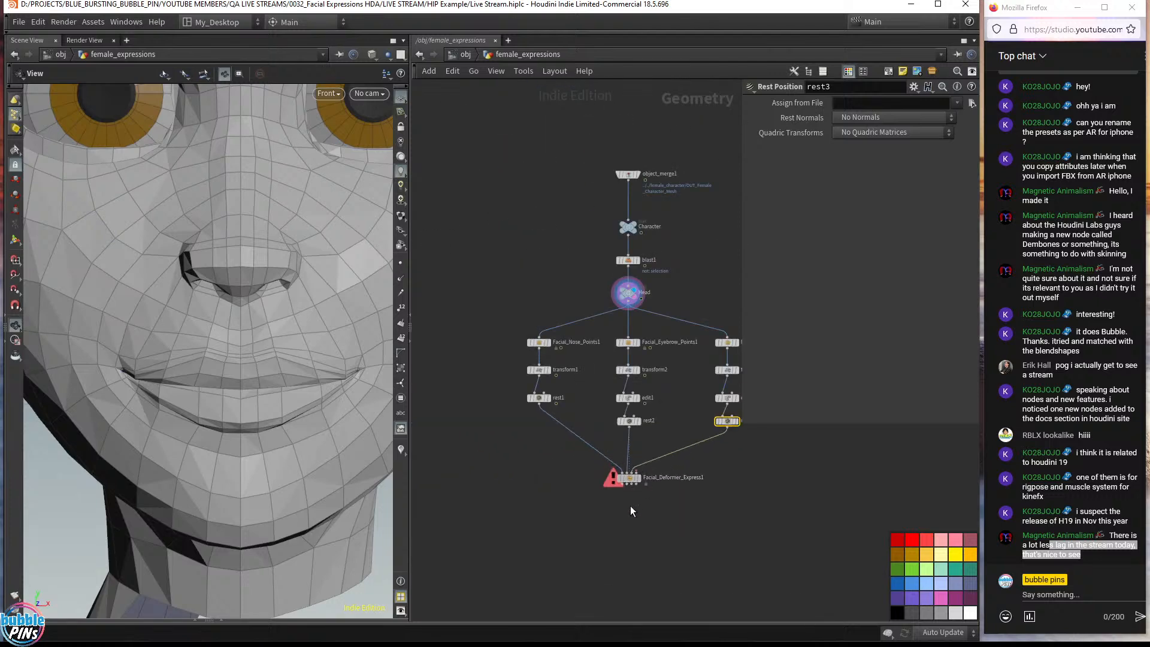
left_click_drag(629, 478, 632, 543)
- Paste the REST_PTS_Nose, REST_PTS_Eyebrows and REST_PTS_Mouth nulls and place them below rest1, rest2 and rest3
left_click_drag(495, 536, 753, 415)
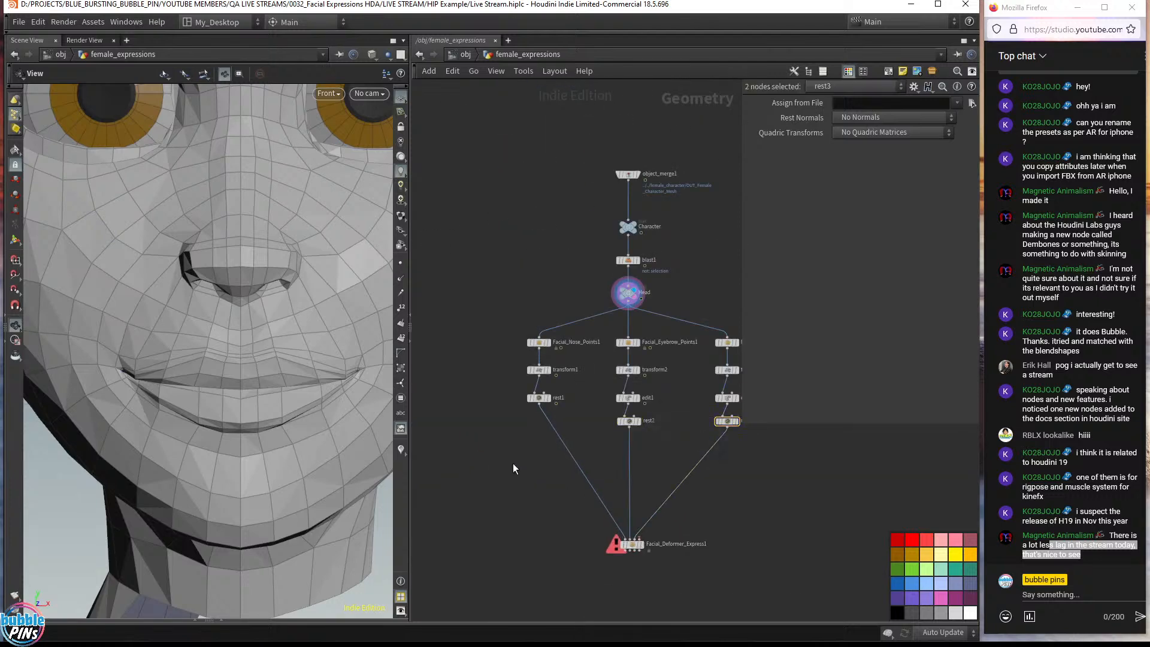
key("Tab")
key("Escape")
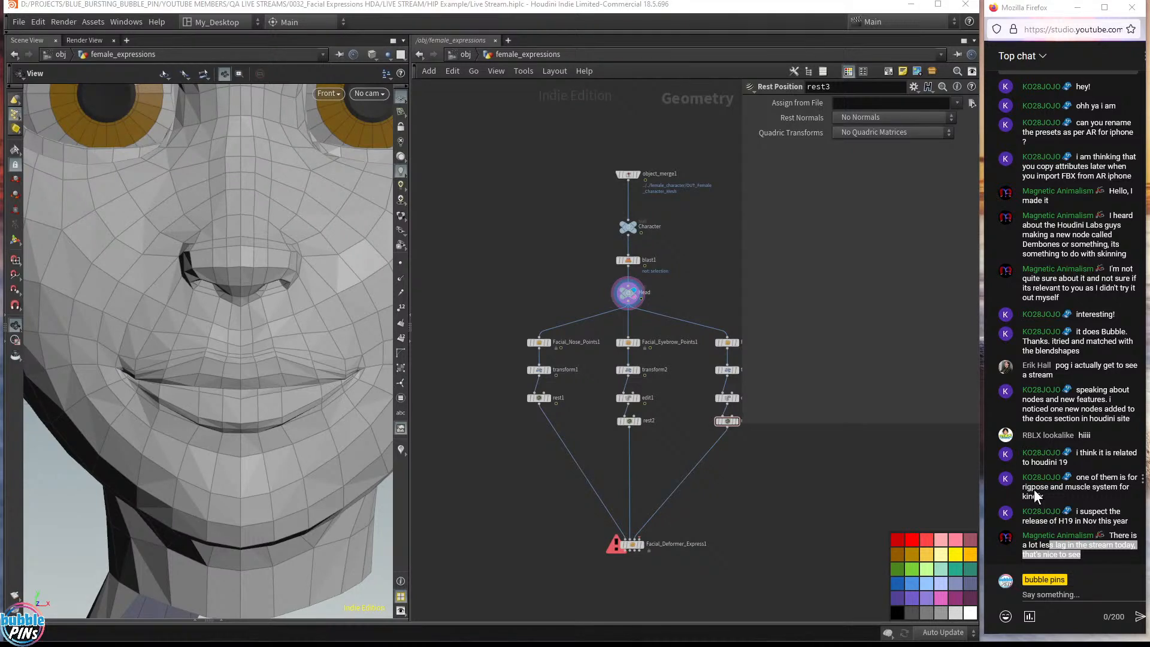
key("ctrl+v")
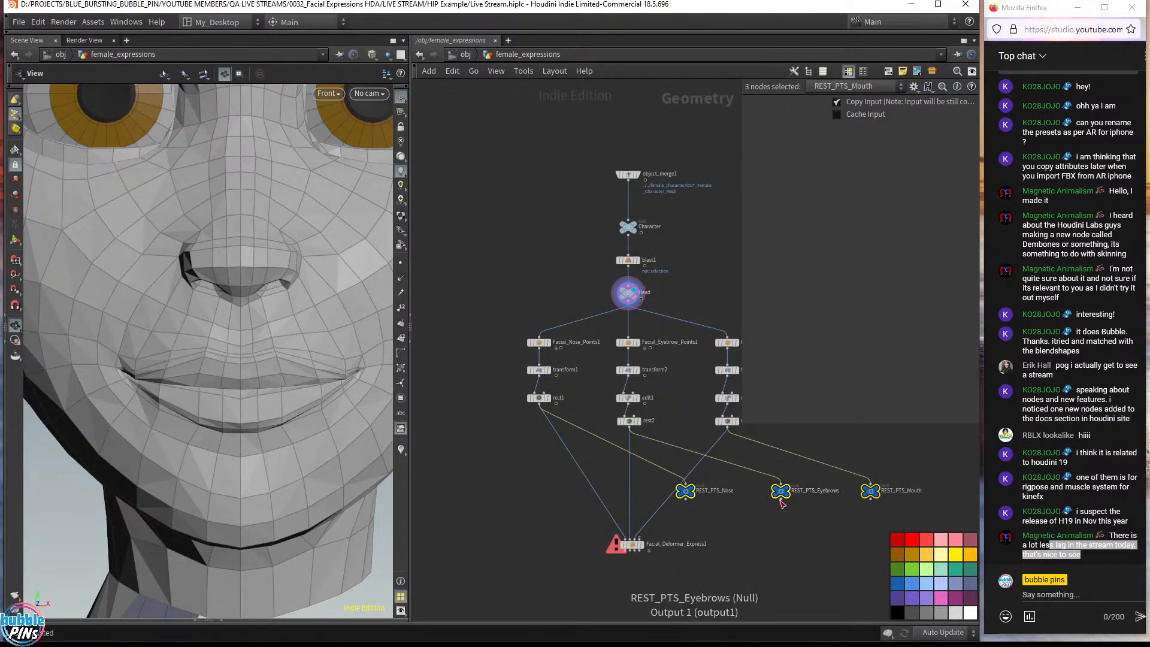
left_click_drag(847, 489, 634, 469)
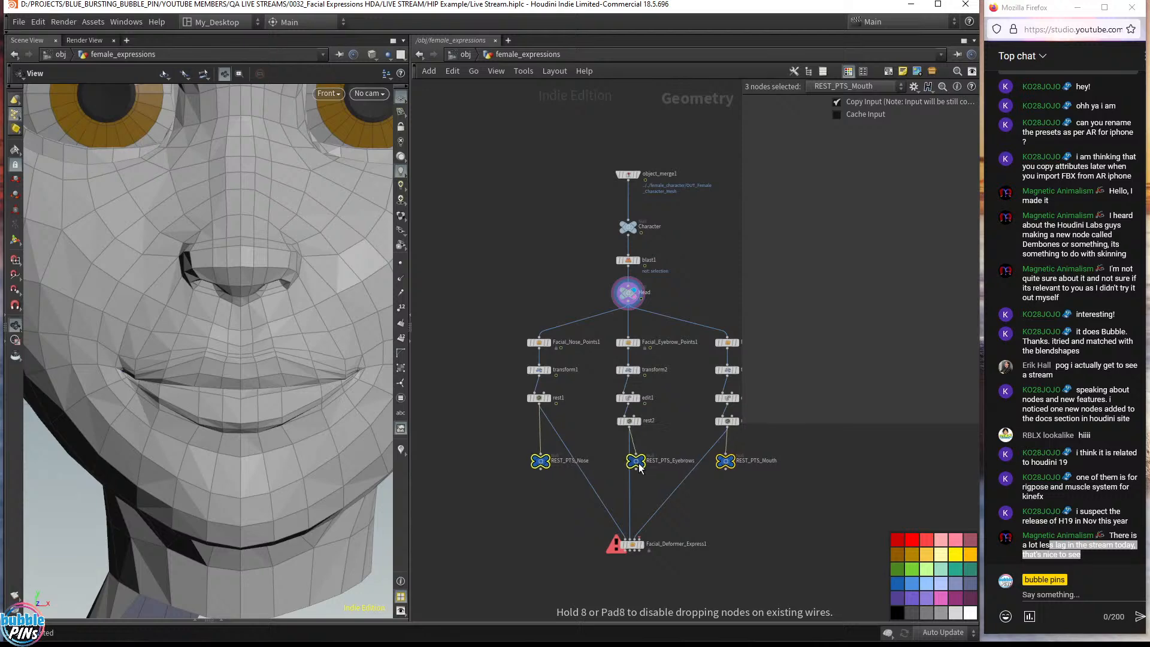
left_click(640, 479)
- Rewire the first three inputs of Facial_Deformer_Express1 to REST_PTS_Nose, REST_PTS_Eyebrows and REST_PTS_Mouth instead of the rest nodes
scroll(545, 477, "up", 4)
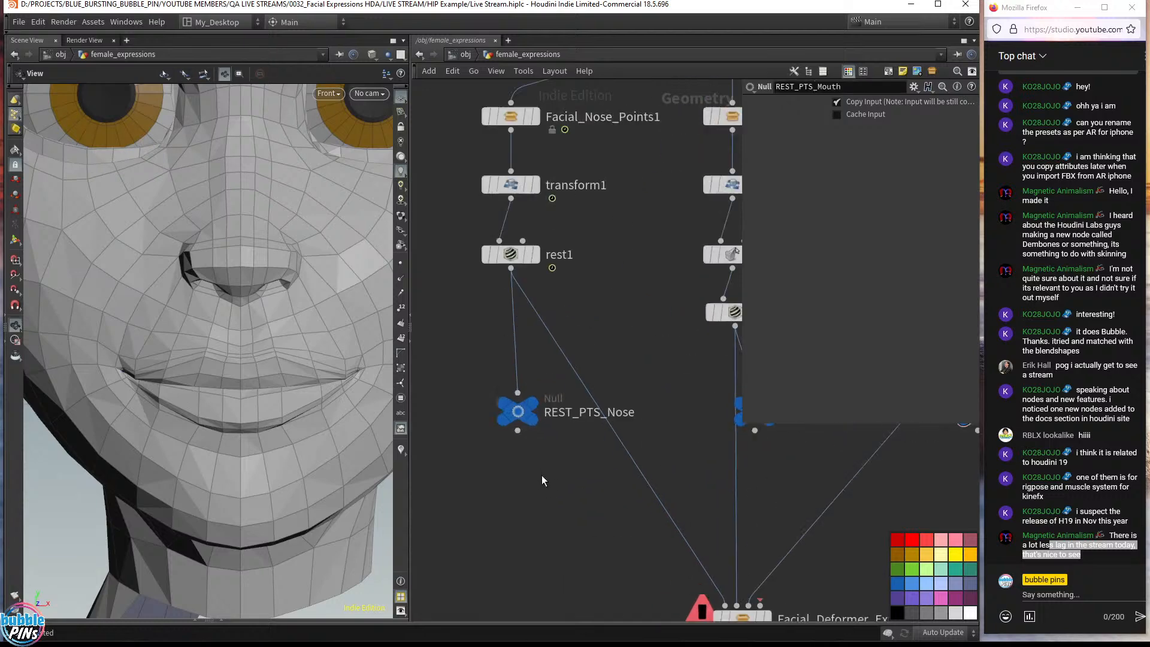
left_click(518, 430)
left_click(725, 605)
left_click(736, 603)
key("p")
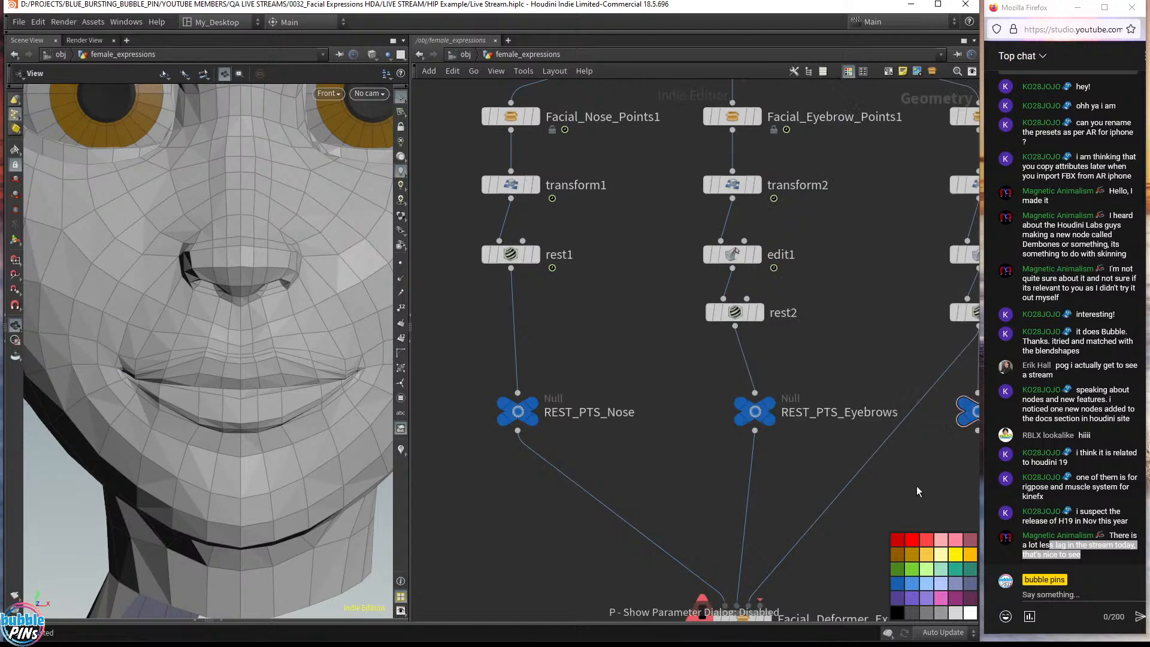
scroll(916, 487, "down", 2)
left_click(898, 389)
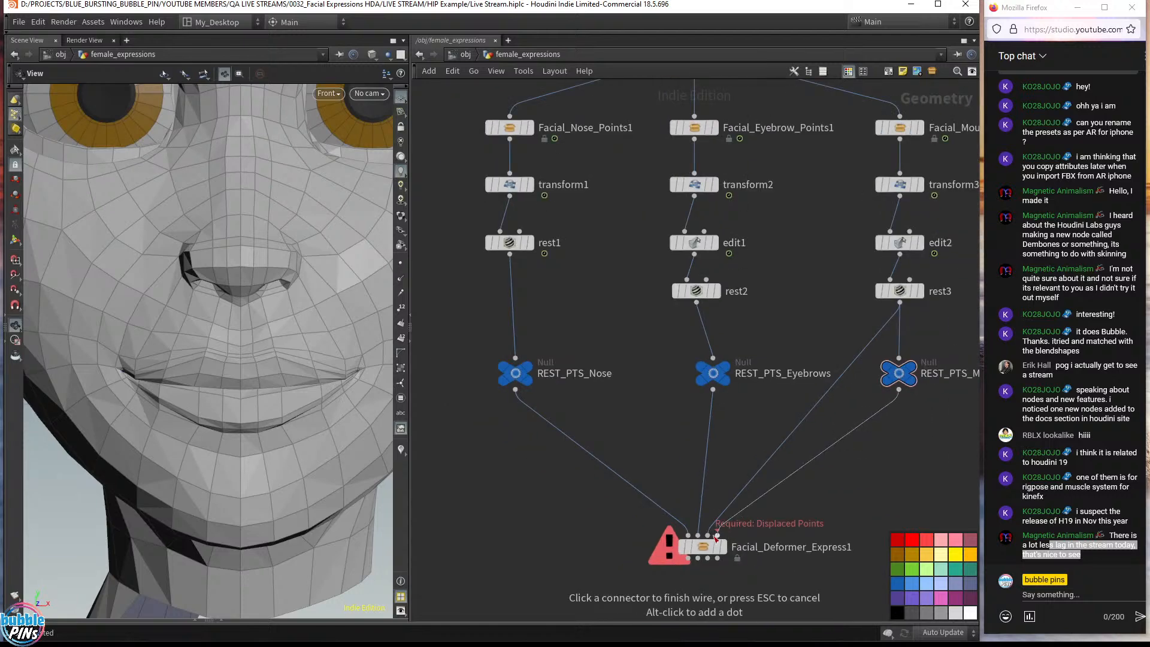
left_click(716, 537)
- Align the three REST_PTS nulls vertically beneath their own branches
left_click_drag(509, 375, 503, 374)
left_click_drag(711, 375, 695, 375)
left_click_drag(905, 375, 906, 376)
scroll(767, 373, "down", 4)
middle_click_drag(860, 437, 676, 463)
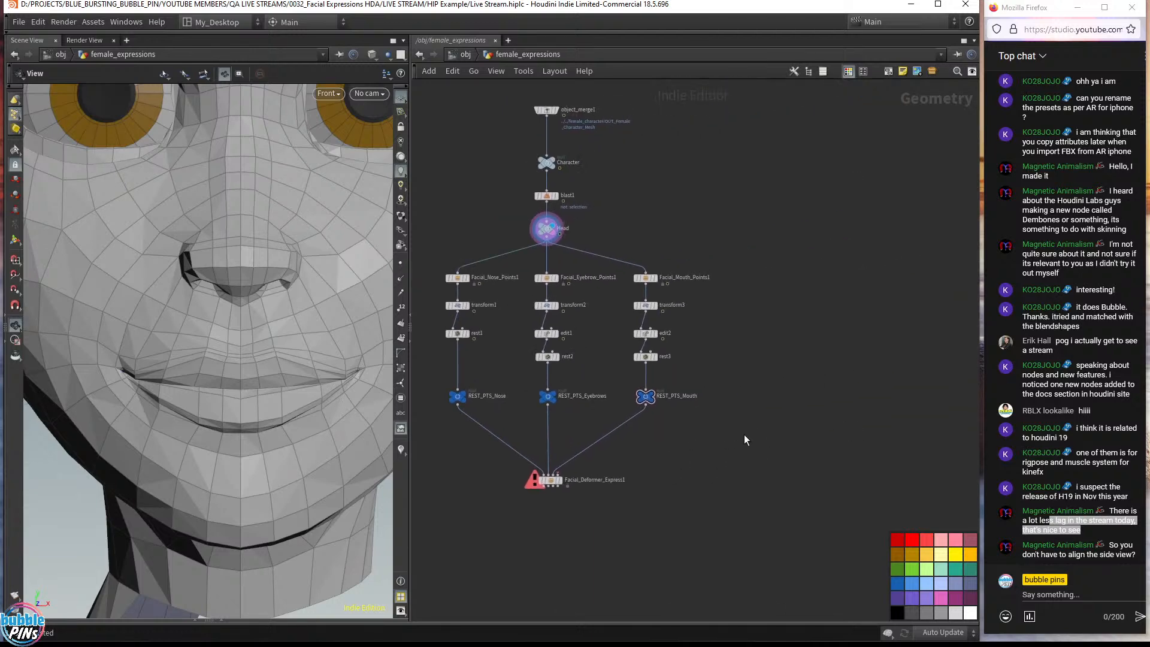
- Set the viewport to display the output of Facial_Deformer_Express1
left_click(562, 479)
scroll(541, 470, "up", 3)
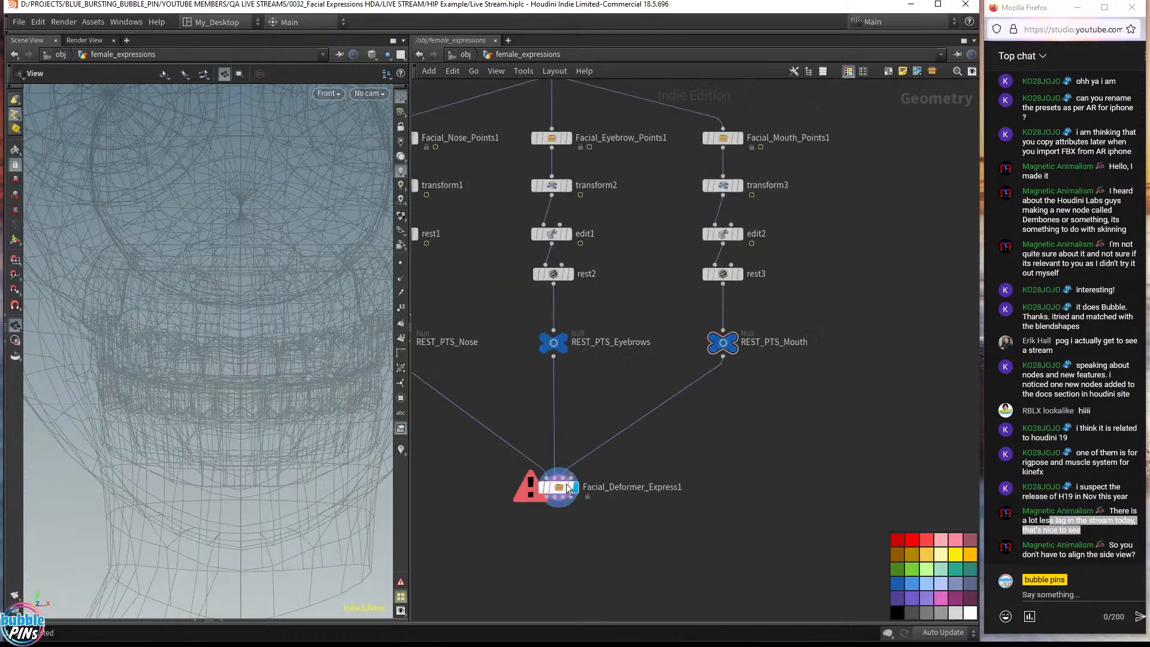
left_click(557, 487)
- Merge the three REST_PTS nulls into the Displaced Points input of Facial_Deformer_Express1, and space the Merge and deformer nodes apart
middle_click_drag(721, 449, 767, 481)
left_click_drag(823, 428, 428, 347)
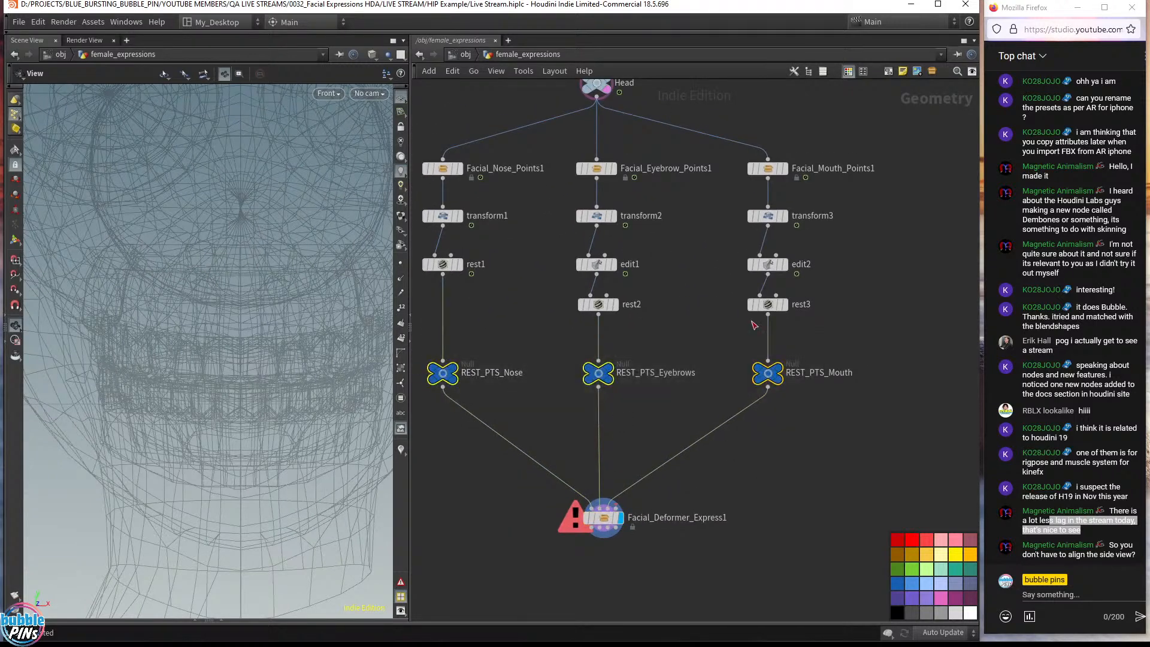
left_click(769, 390)
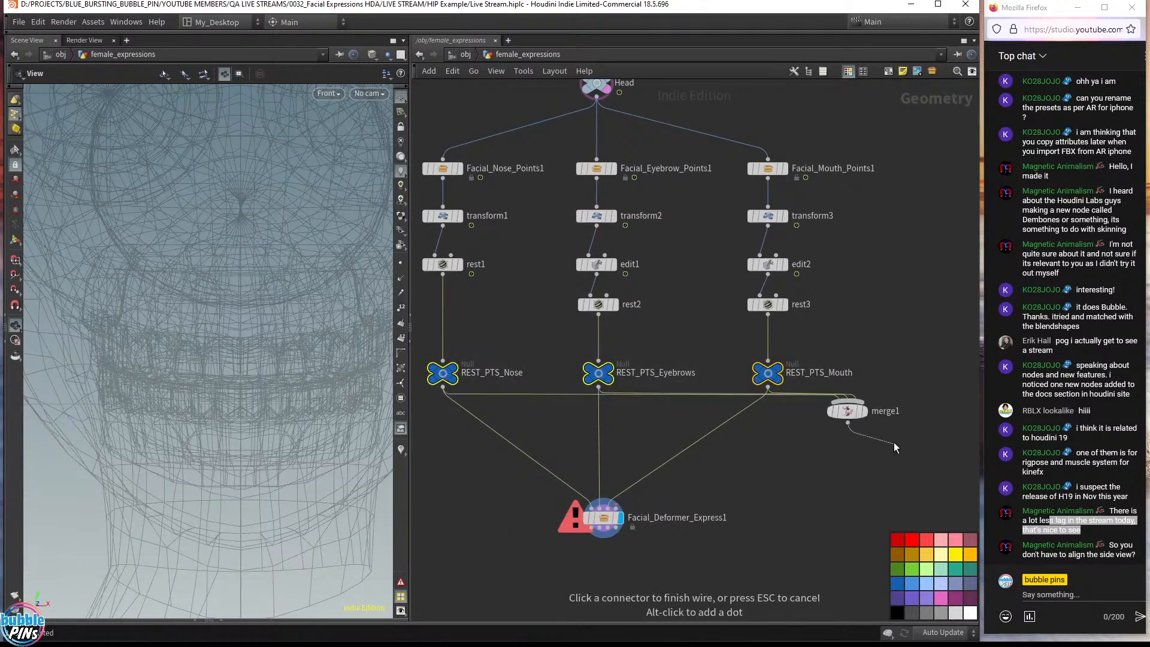
left_click(624, 509)
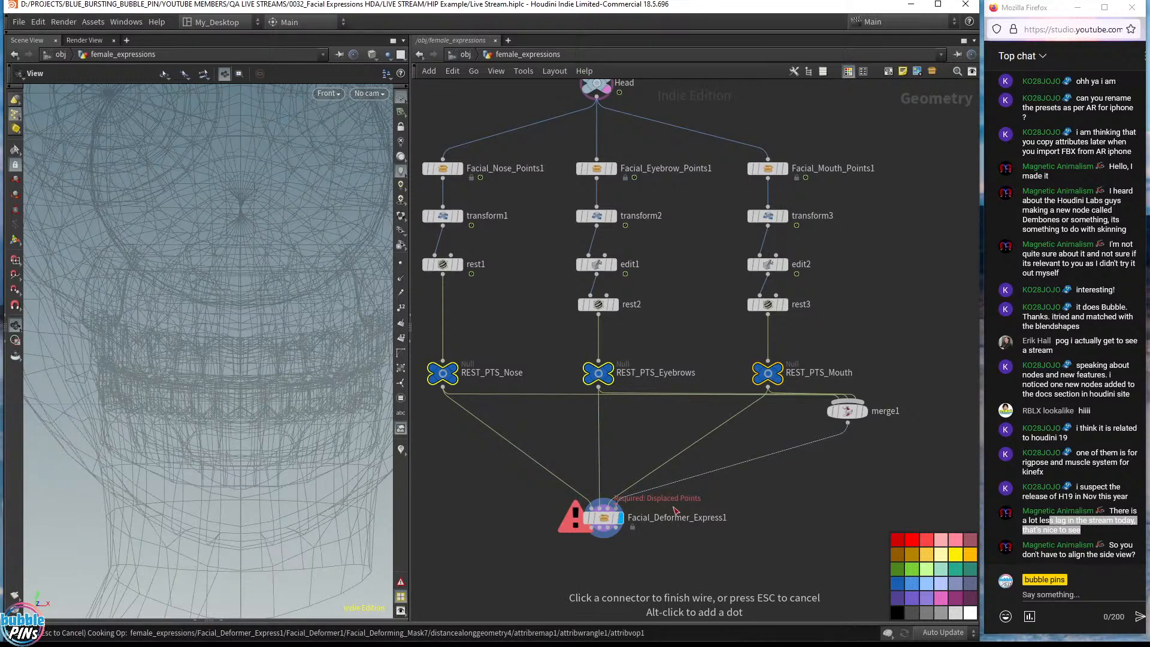
left_click_drag(611, 521, 605, 599)
middle_click_drag(857, 437, 874, 280)
left_click_drag(862, 229, 853, 309)
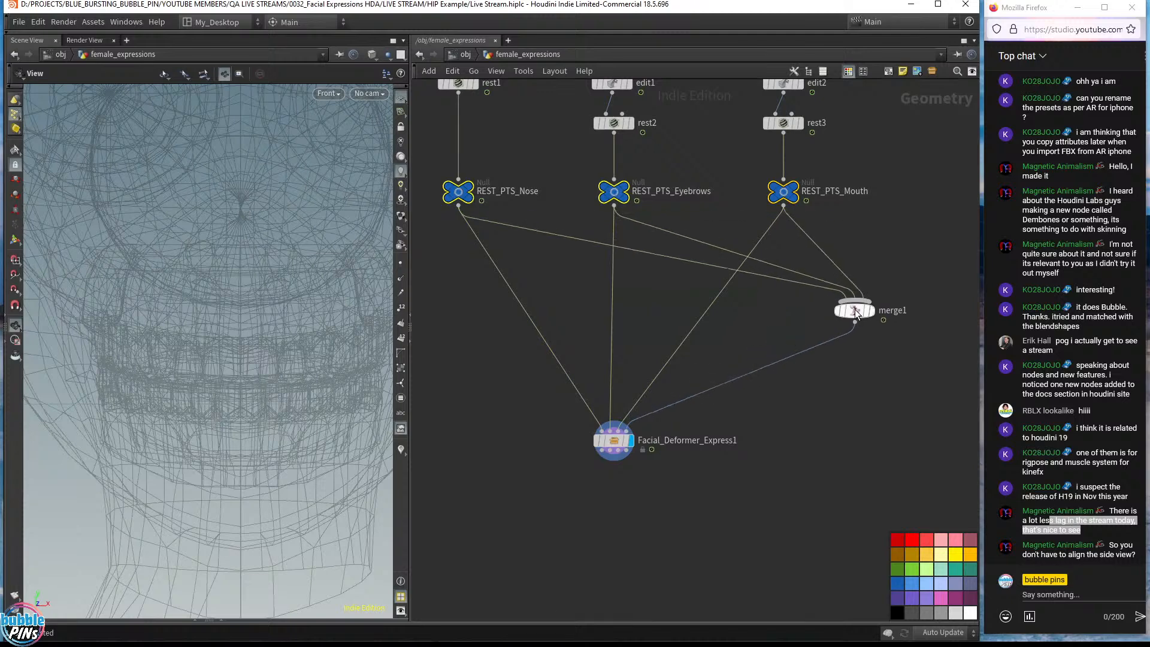
- Insert a Null node between the Merge node and Facial_Deformer_Express1, straight below the Merge
left_click(868, 376)
key("Tab")
type("null")
key("Return")
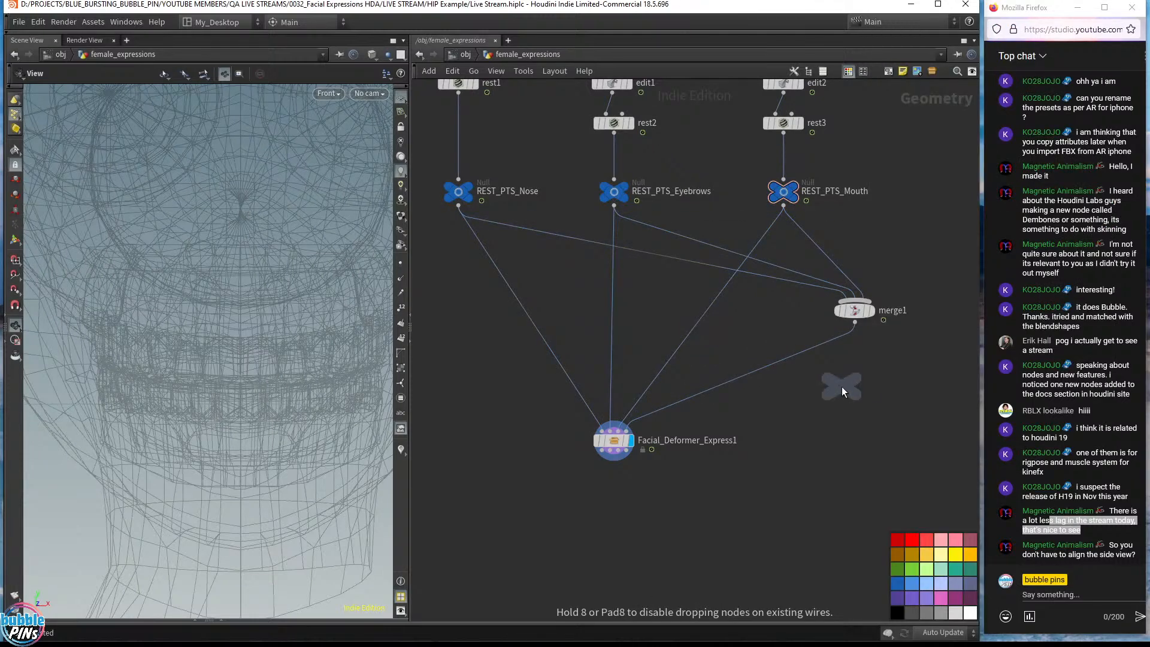
left_click(737, 379)
left_click_drag(739, 382, 857, 417)
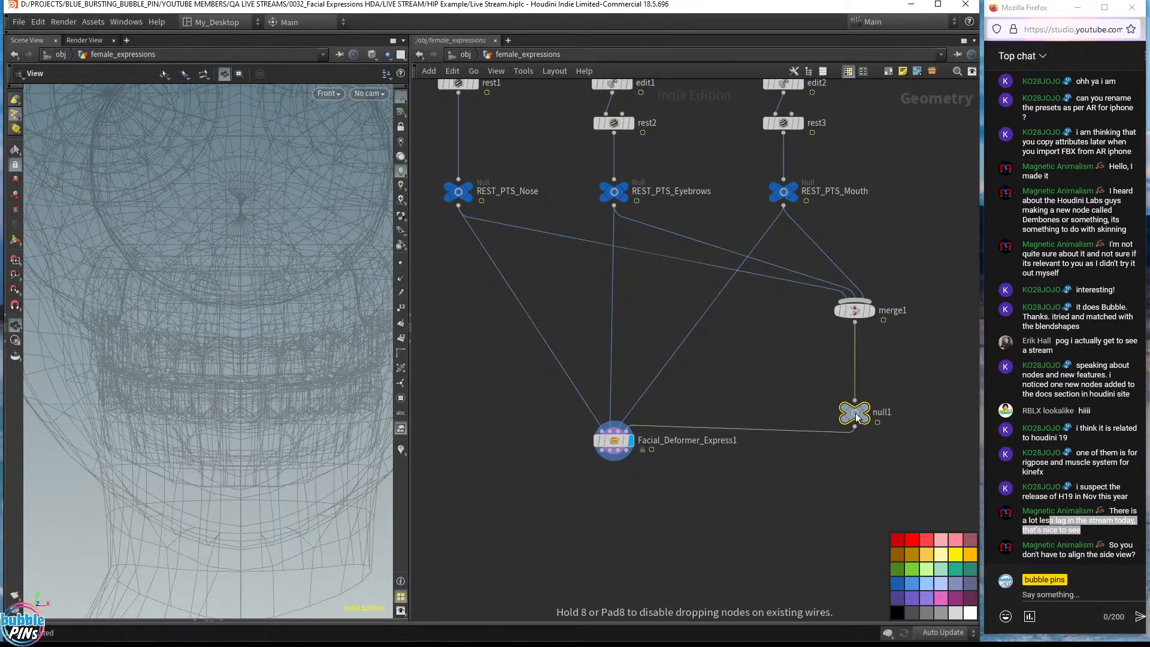
- Rename the new null CONTROLS and colour it blue
double_click(882, 412)
type("CONTROLS")
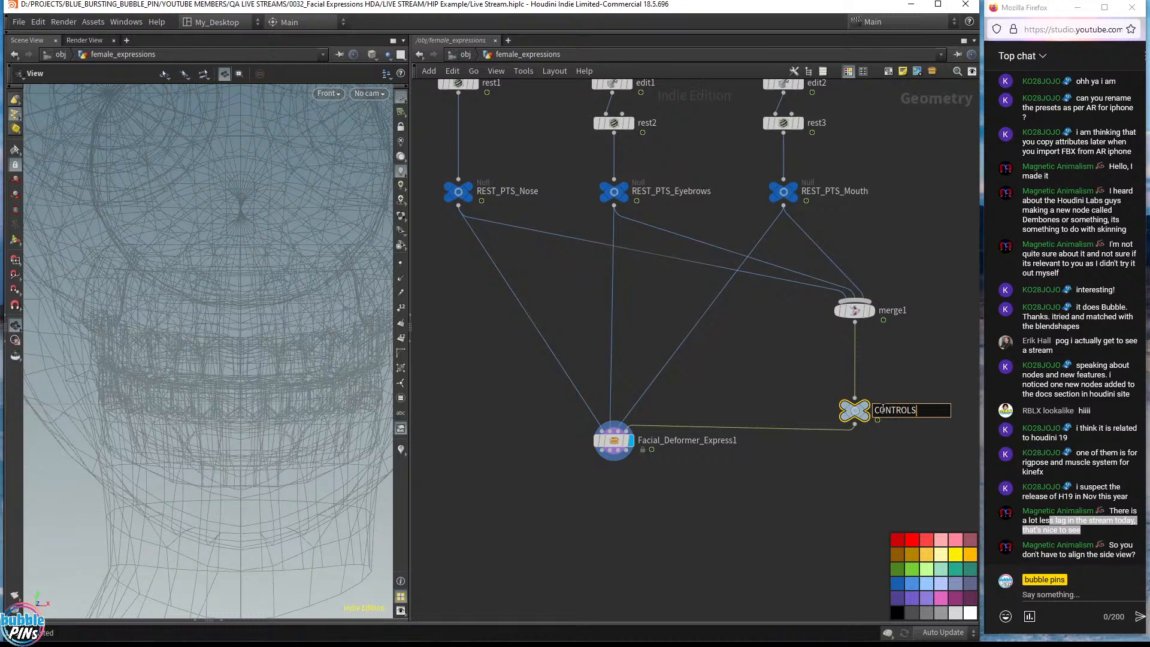
key("Return")
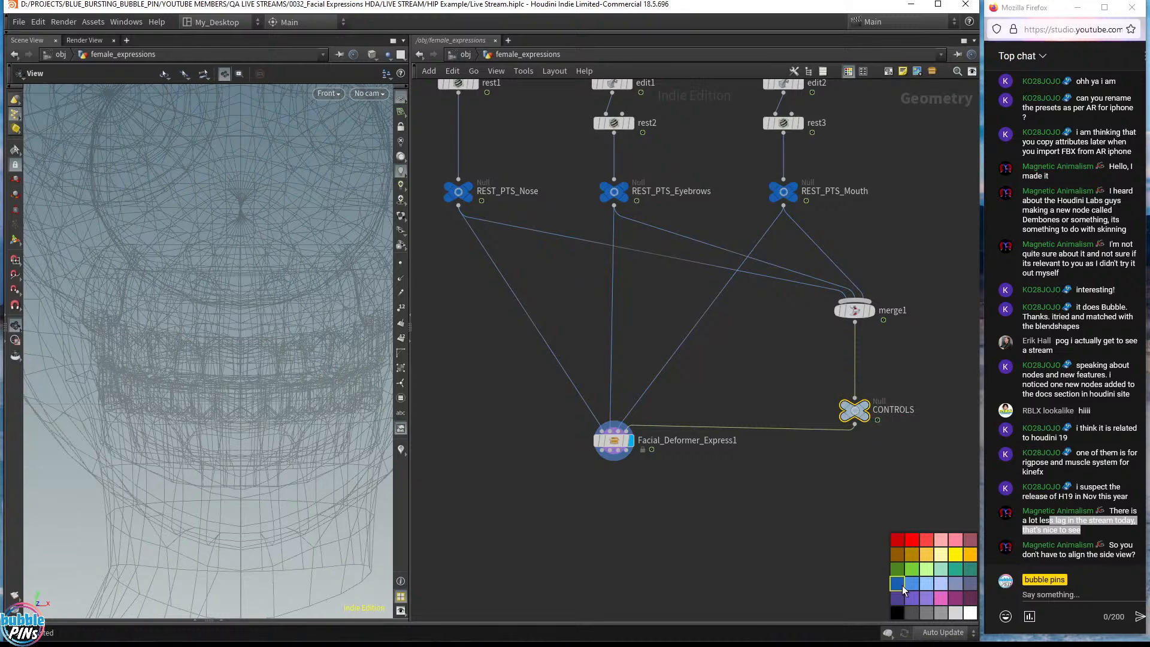
left_click(762, 513)
- Save the scene, and lower Facial_Deformer_Express1 and CONTROLS to spread out the network
key("ctrl+s")
left_click_drag(613, 445, 616, 501)
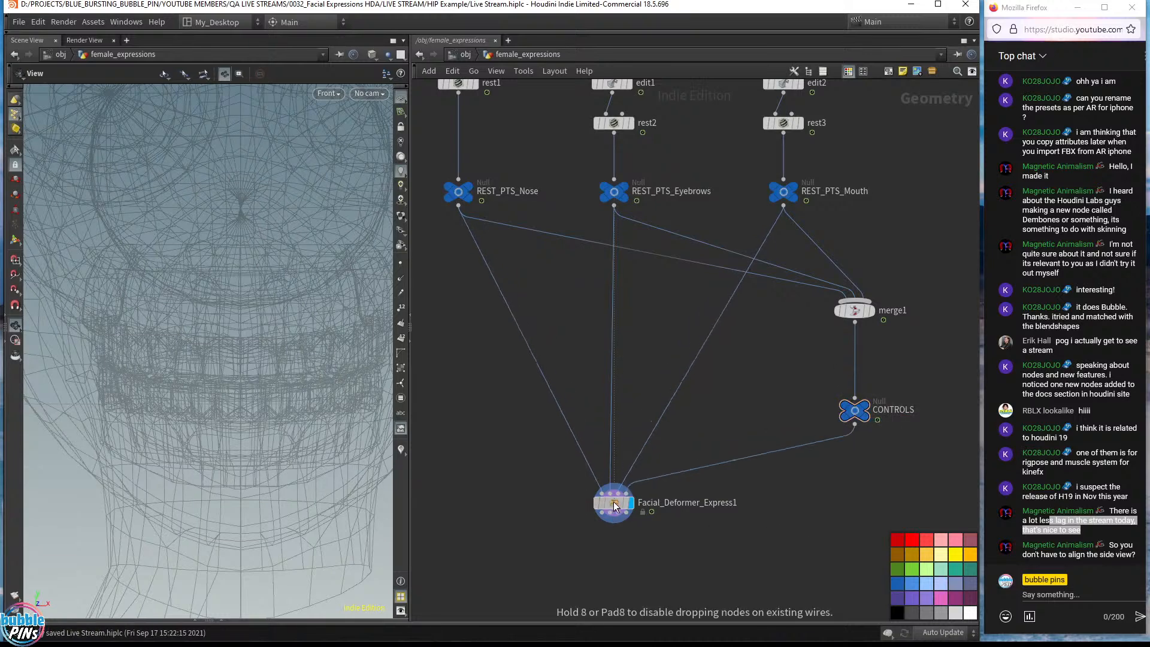
scroll(784, 473, "down", 5)
left_click_drag(824, 441, 829, 466)
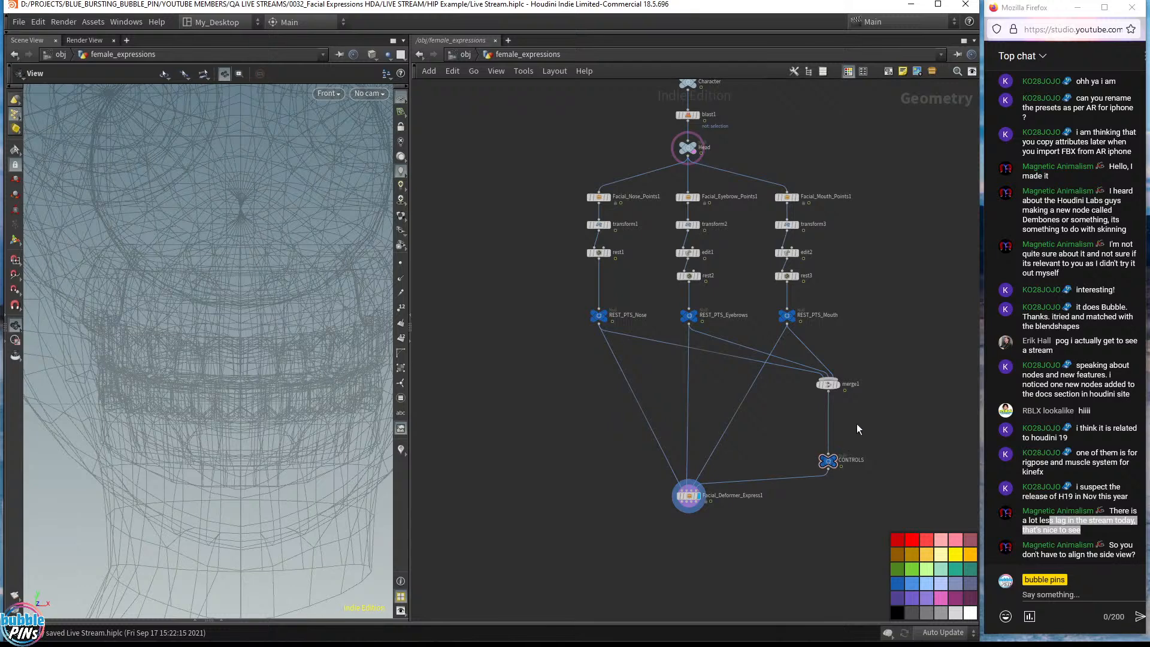
- Turn off the template display of the Head null so only Facial_Deformer_Express1's output is drawn
left_click(688, 495)
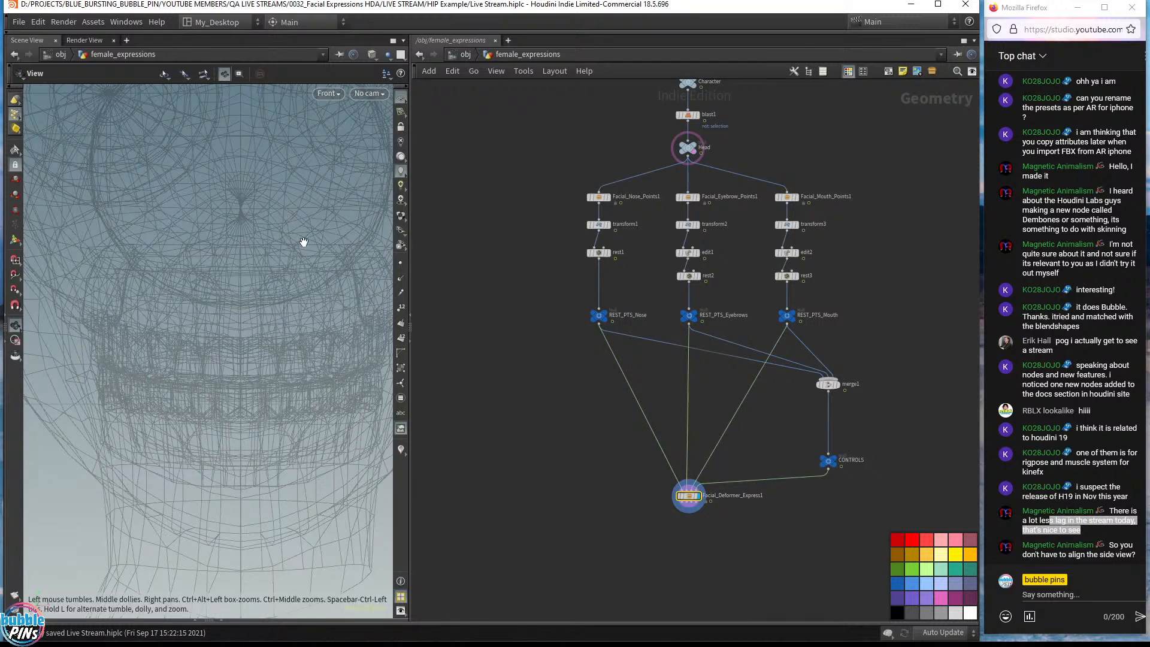
scroll(303, 242, "down", 10)
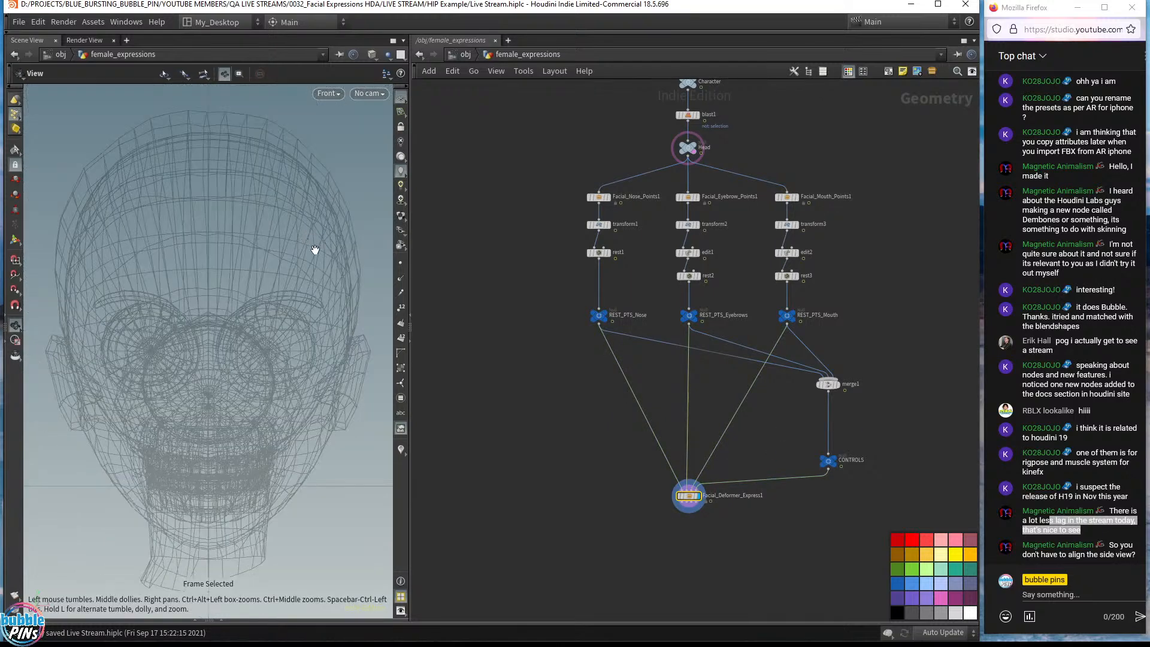
left_click(693, 157)
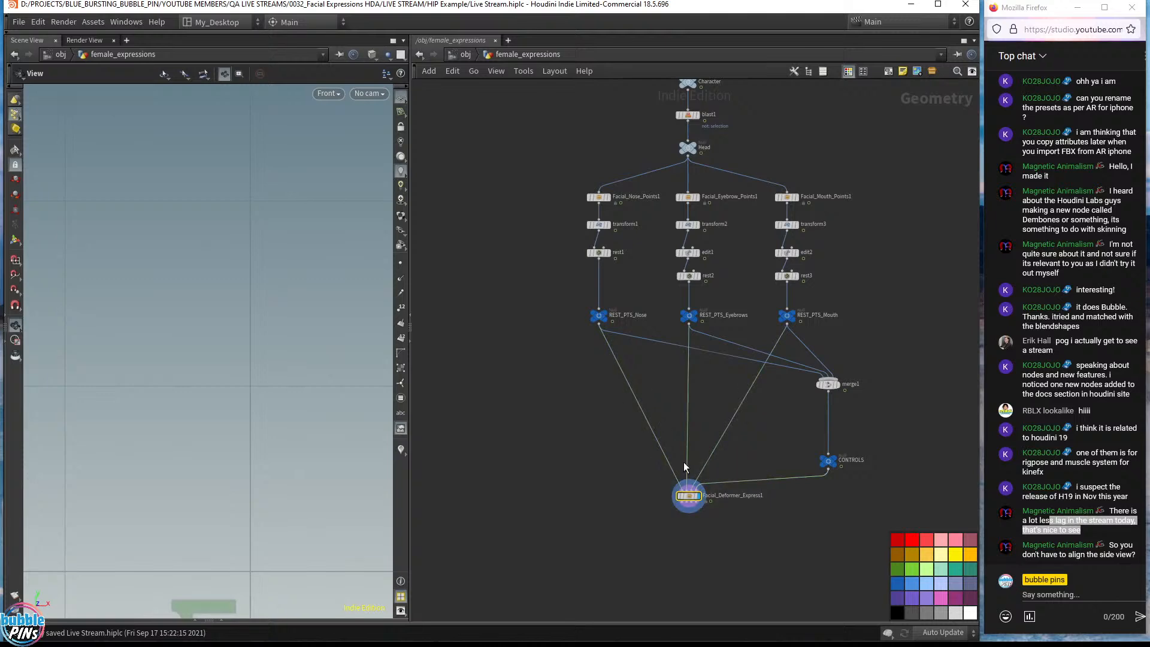
key("f")
left_click_drag(257, 324, 302, 287)
- Examine the parameters and node information of Facial_Deformer_Express1, including its Deformed Mesh output
middle_click_drag(766, 452, 679, 480)
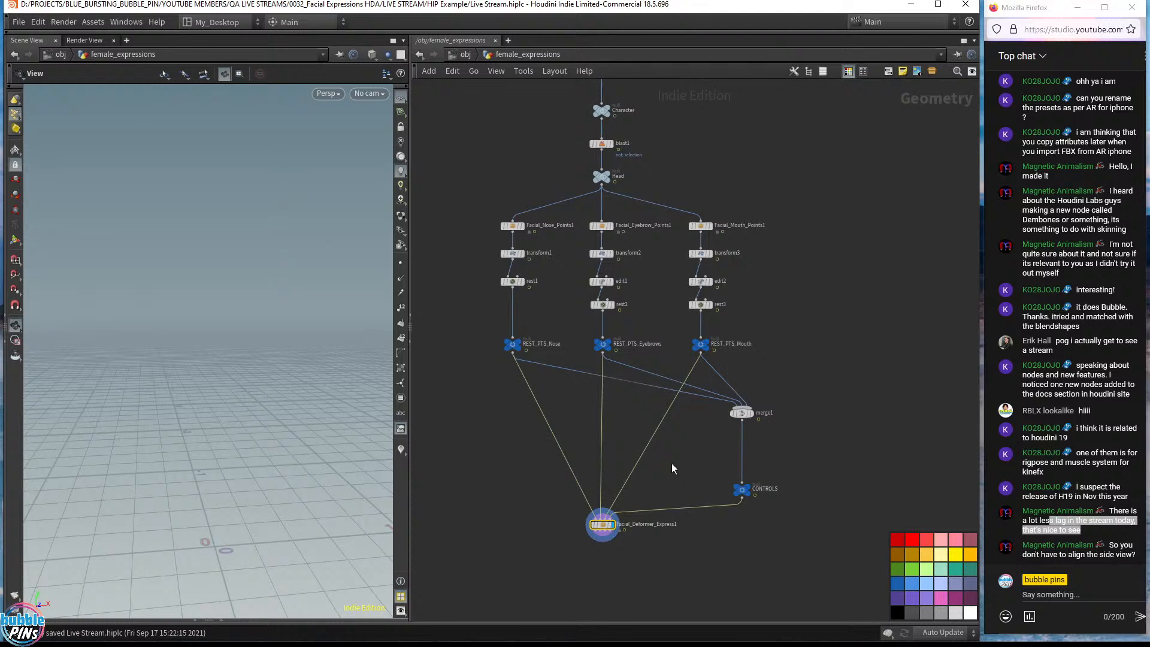
scroll(665, 487, "up", 3)
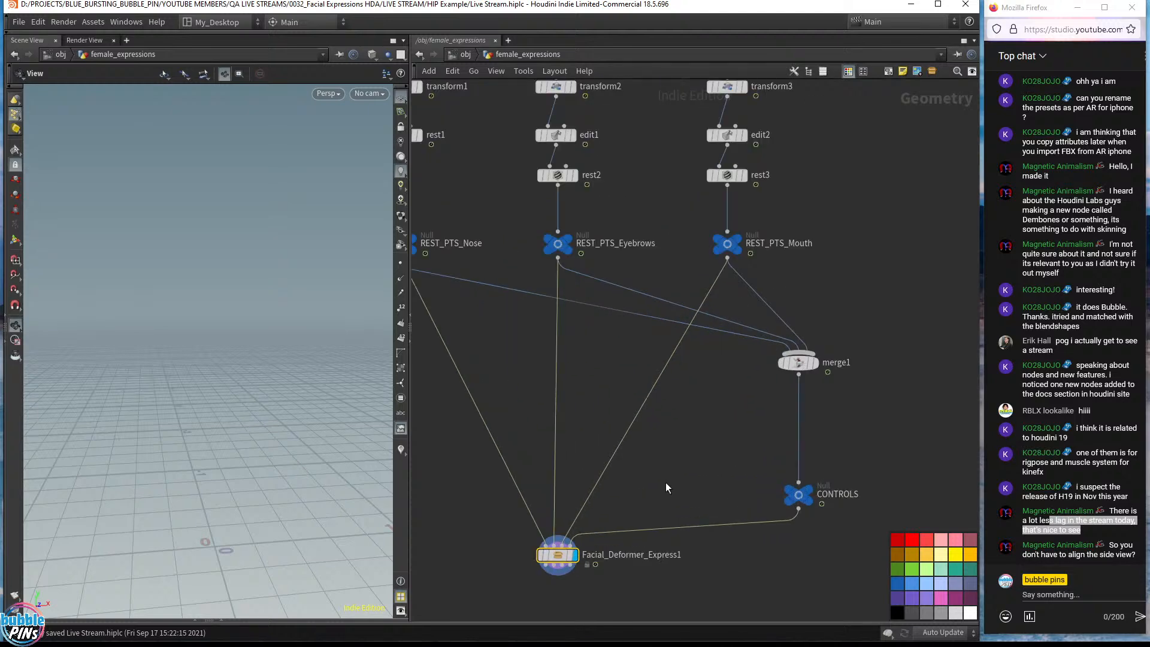
key("p")
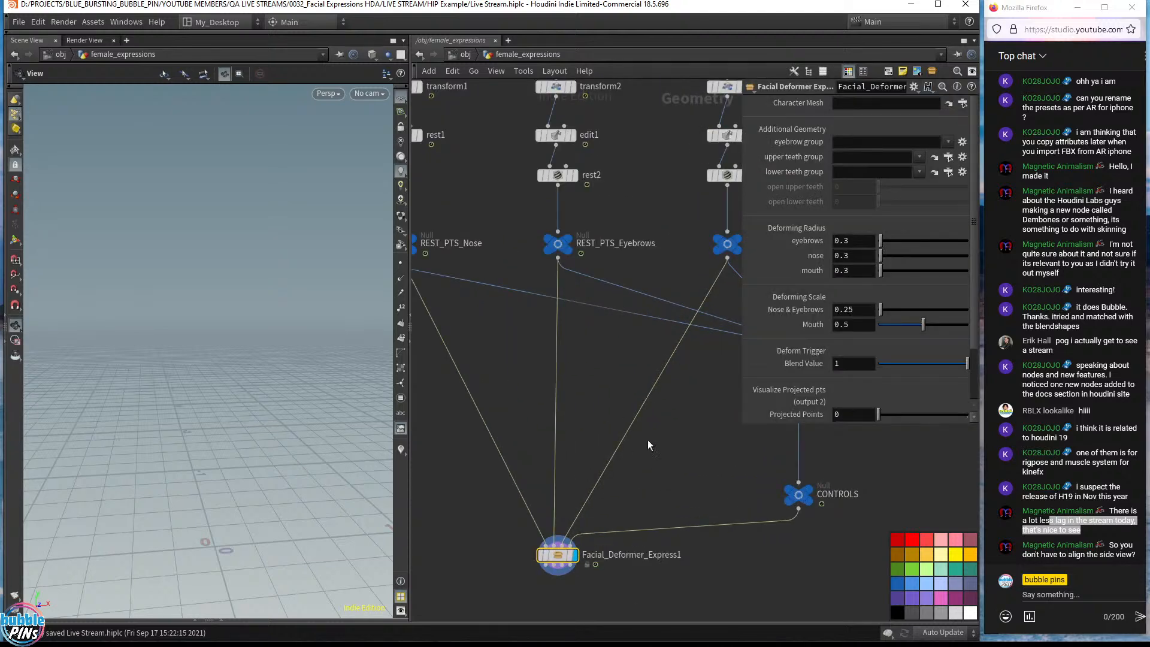
key("p")
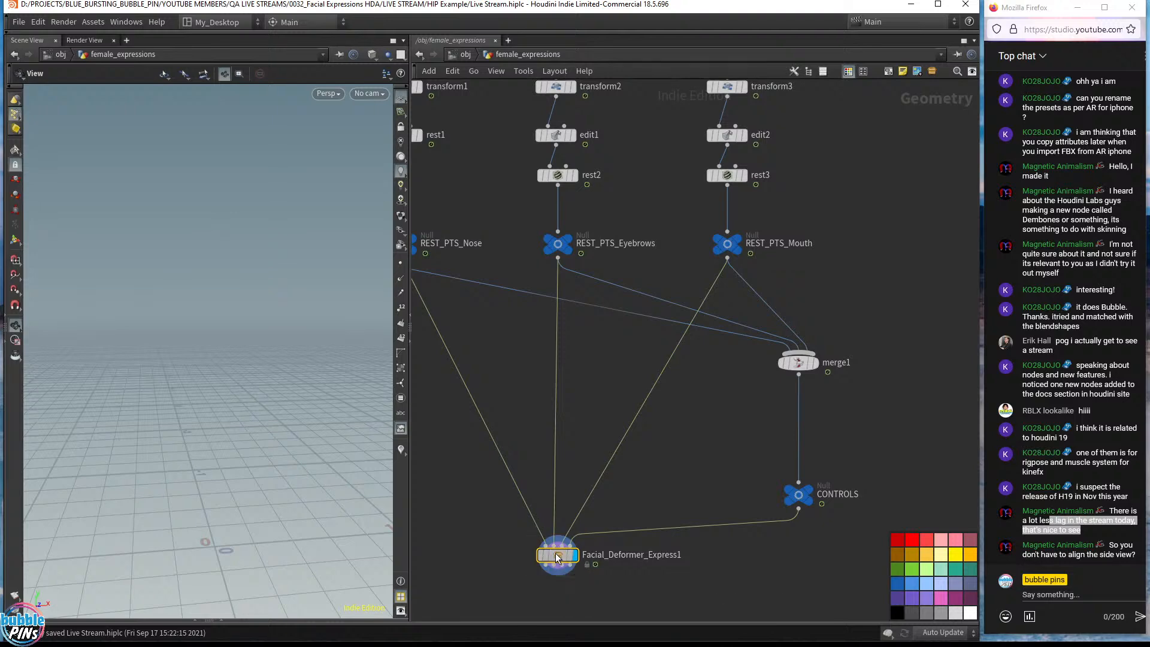
mouse_move(557, 555)
left_mouse_down()
mouse_move(568, 550)
mouse_move(558, 549)
left_mouse_up()
left_click_drag(161, 338, 281, 384)
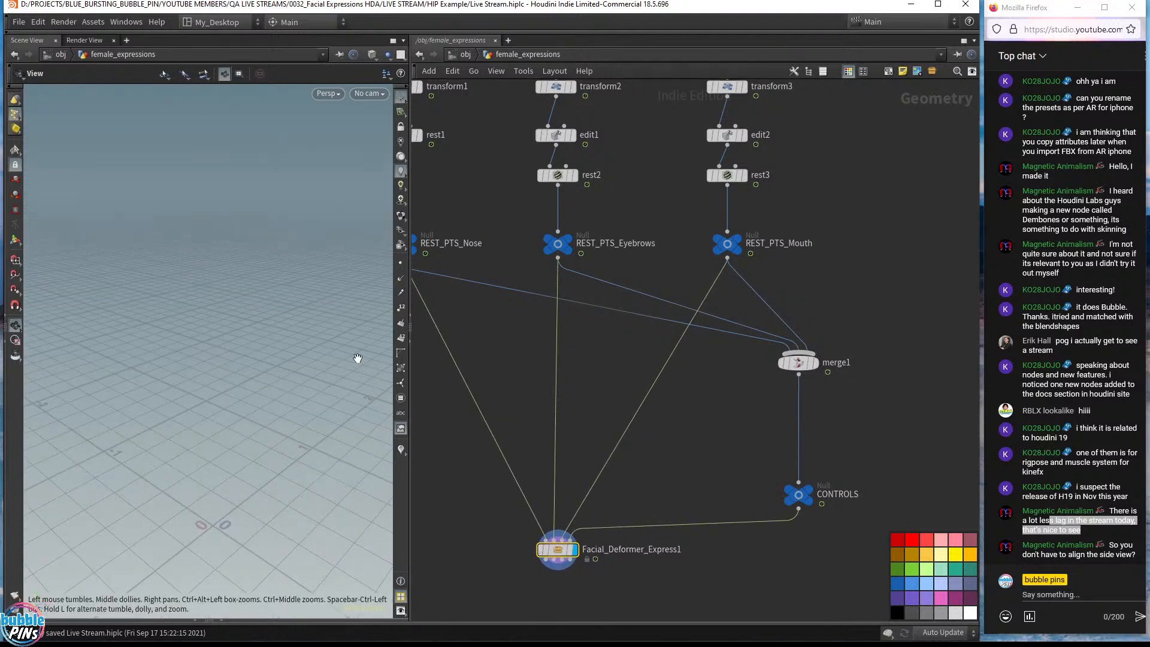
left_click(527, 549)
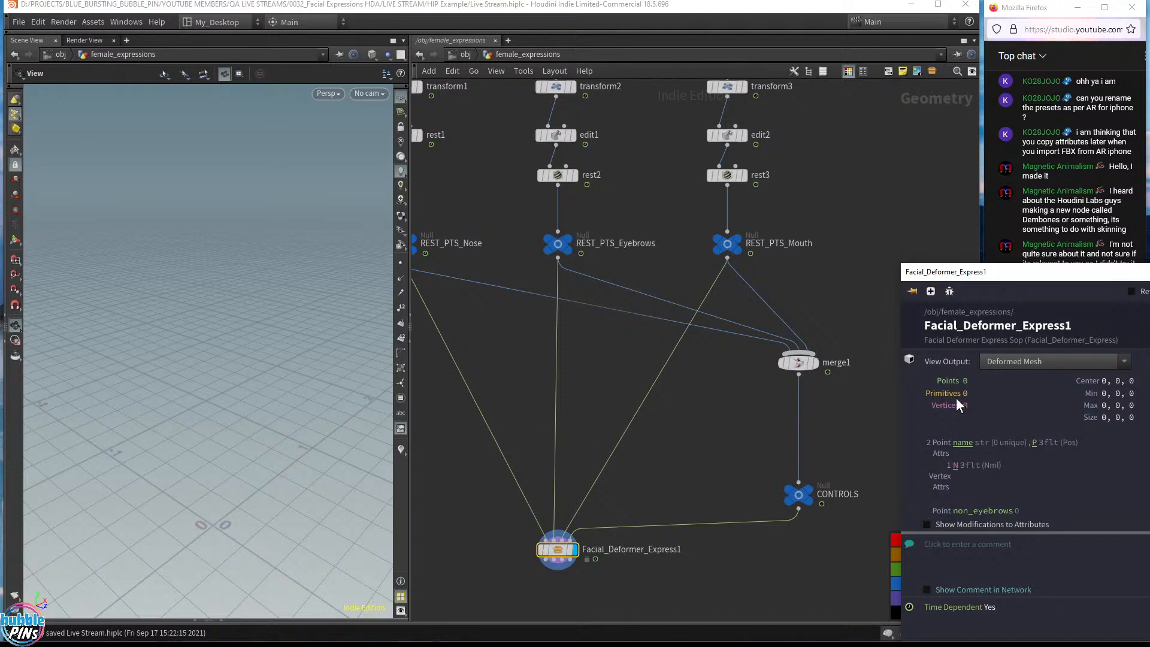
key("c")
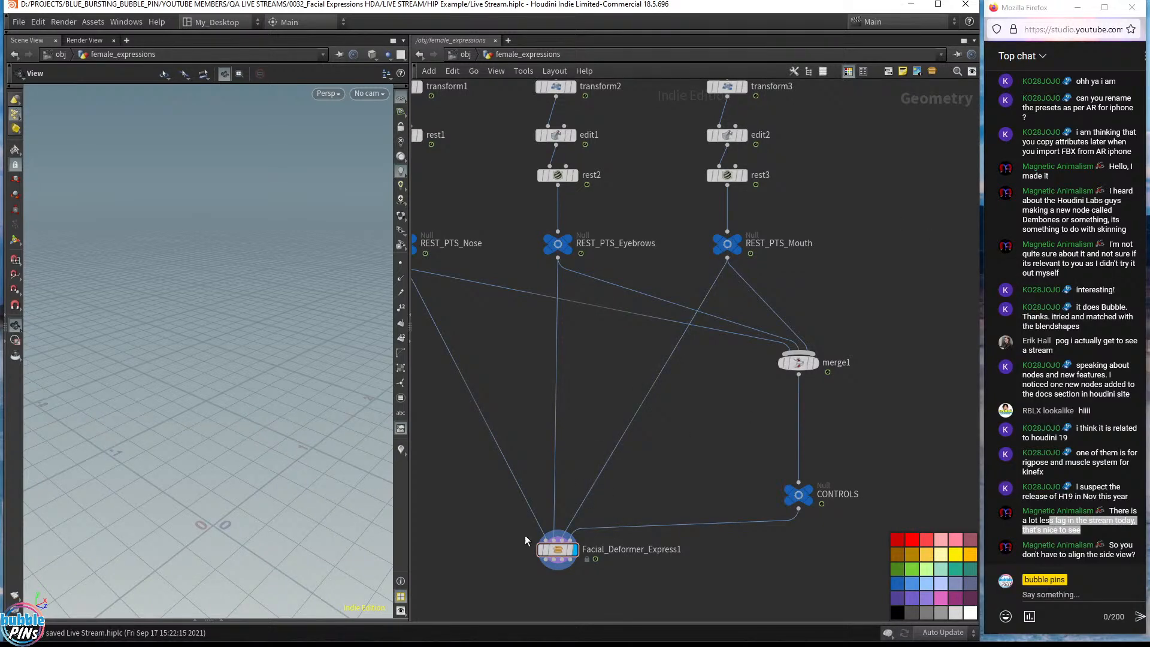
left_click_drag(434, 529, 649, 578)
key("h")
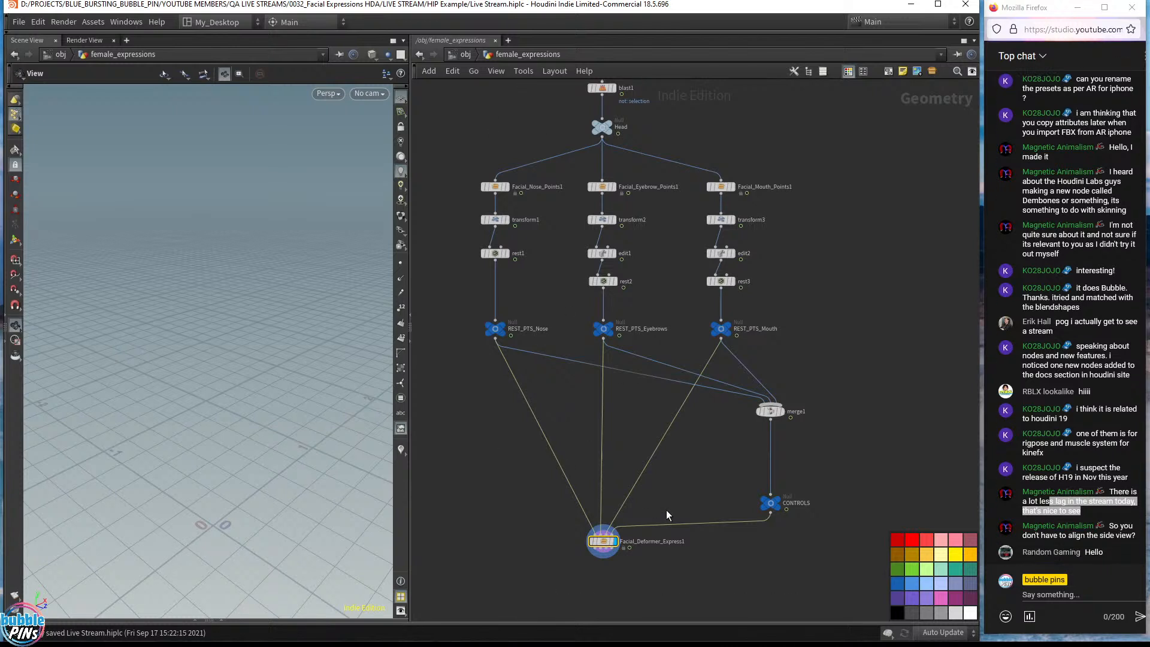
key("p")
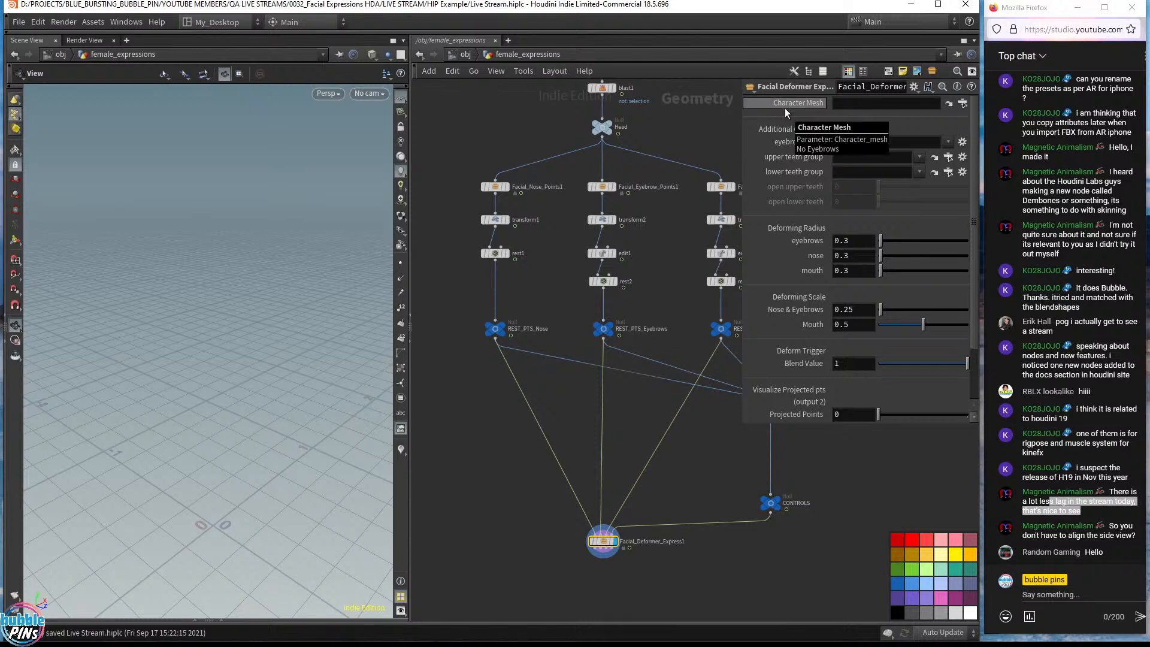
- Select blast1 and display the full body mesh from the Character null above it
middle_click_drag(650, 118, 621, 215)
scroll(636, 247, "down", 3)
left_click_drag(517, 216, 584, 230)
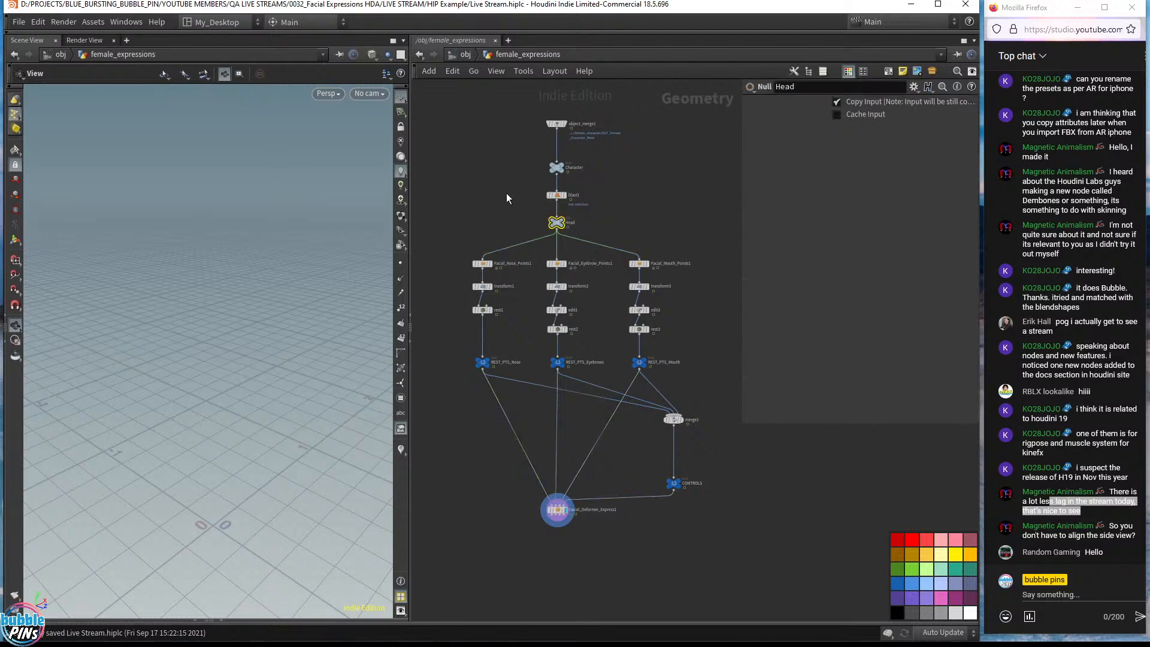
left_click(557, 195)
left_click(569, 155)
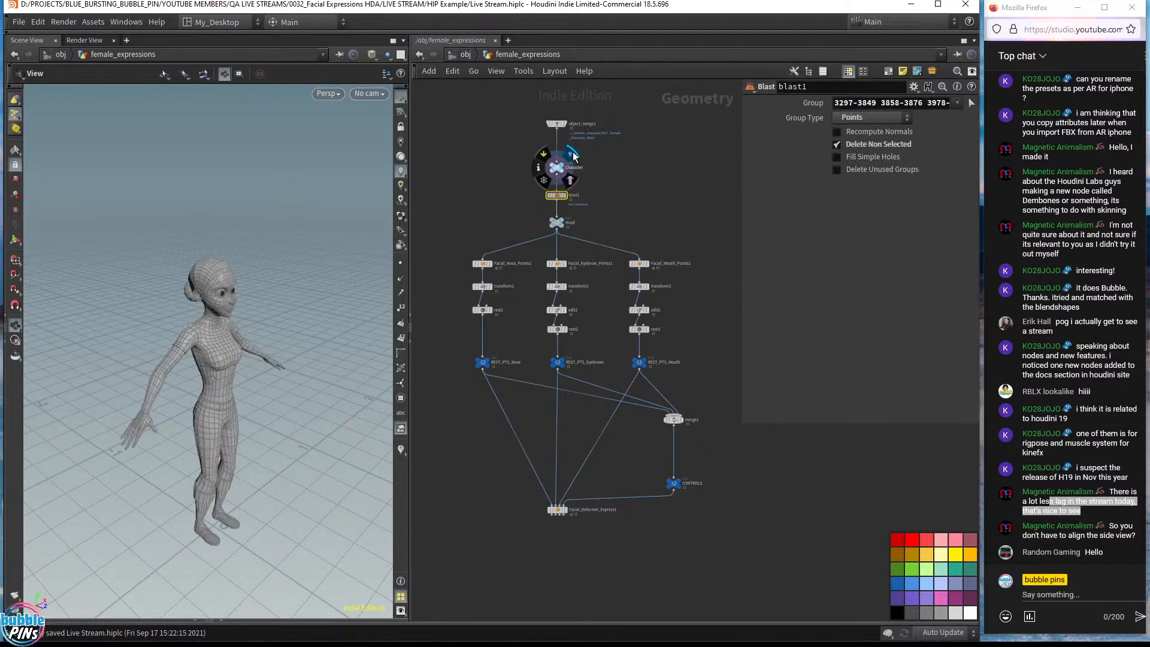
- Display the isolated head mesh from the Head null and select the Character null above it for comparison
left_click_drag(508, 217, 599, 237)
scroll(573, 222, "up", 4)
left_click(561, 202)
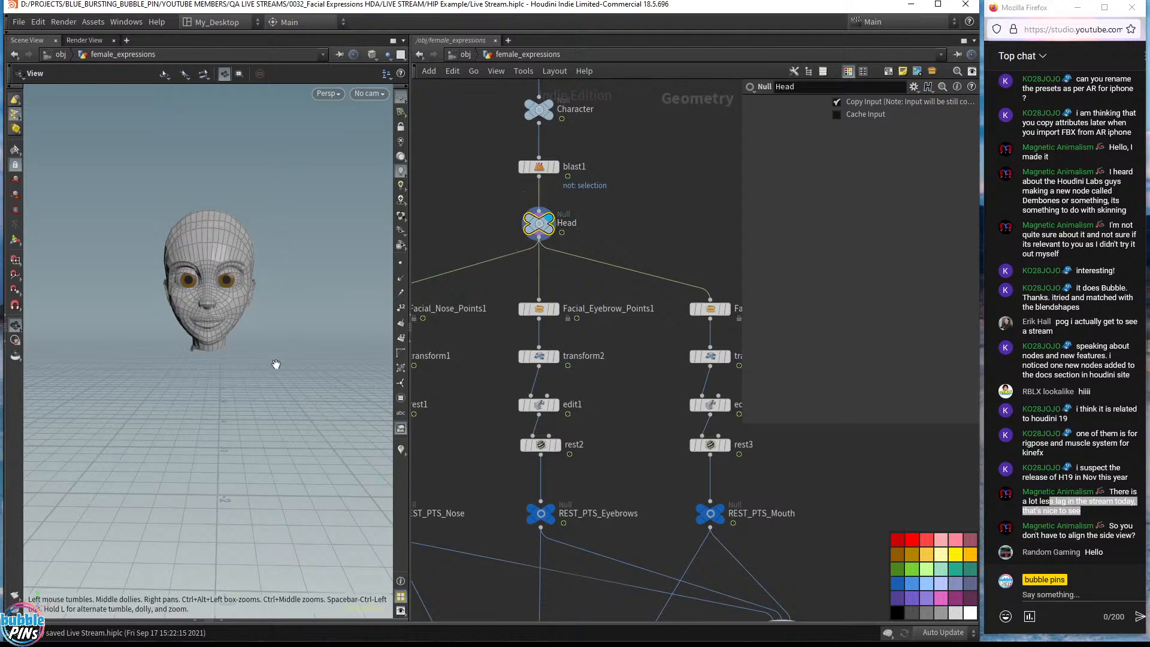
mouse_move(275, 362)
left_mouse_down()
mouse_move(257, 336)
mouse_move(239, 344)
mouse_move(258, 359)
left_mouse_up()
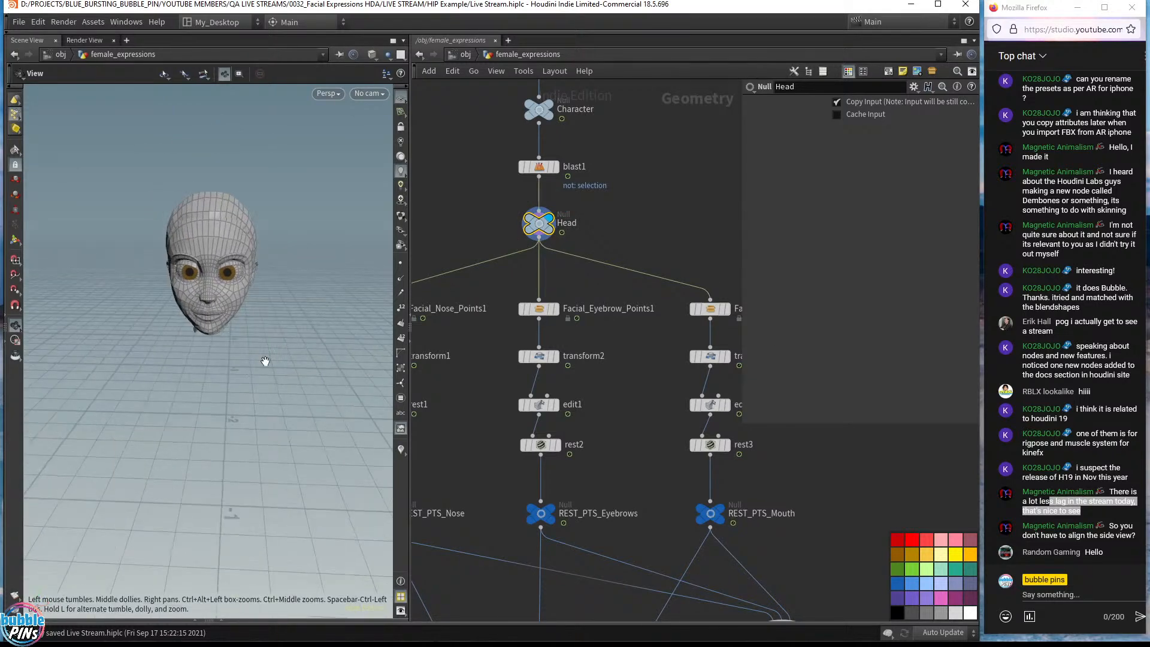
scroll(609, 236, "down", 5)
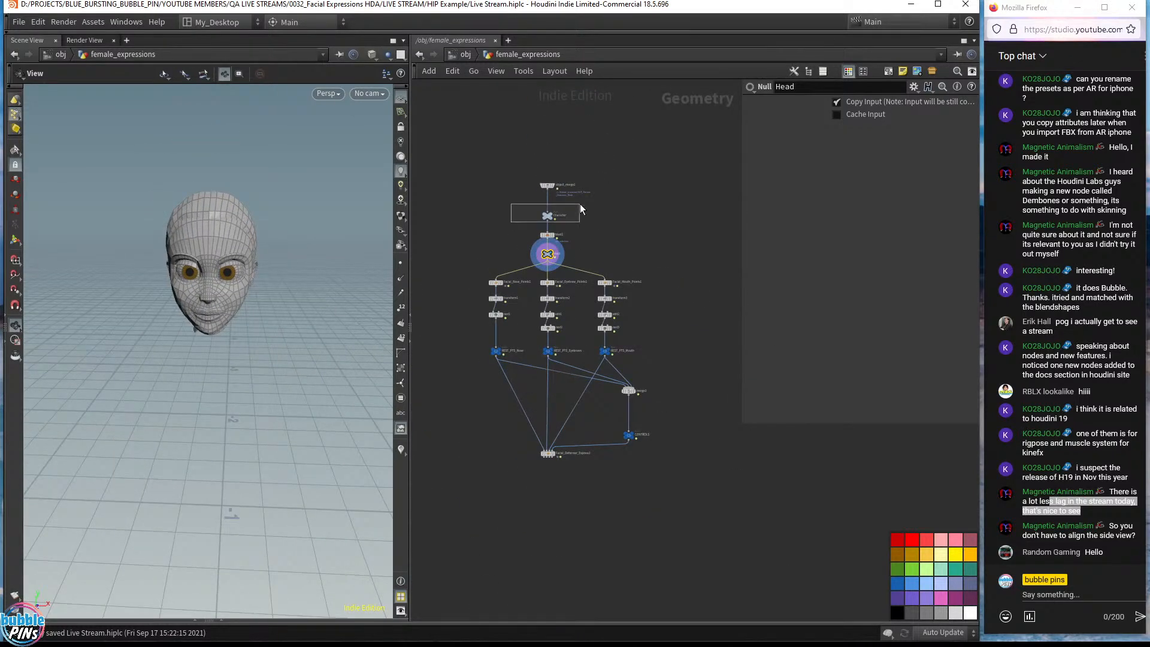
left_click(547, 215)
scroll(548, 217, "up", 5)
middle_click_drag(620, 291, 622, 87)
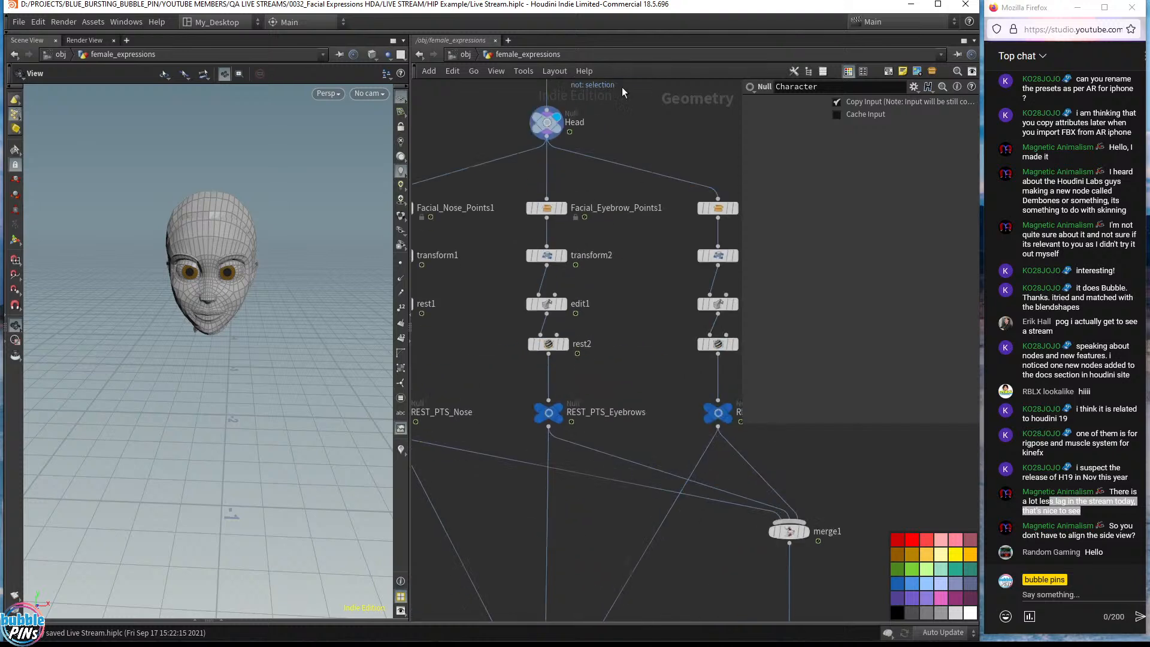
- Move object_merge1 closer to the Character null and set Facial_Deformer_Express1's Character Mesh to ../Character
scroll(589, 228, "down", 5)
left_click_drag(539, 444, 609, 415)
scroll(567, 439, "up", 6)
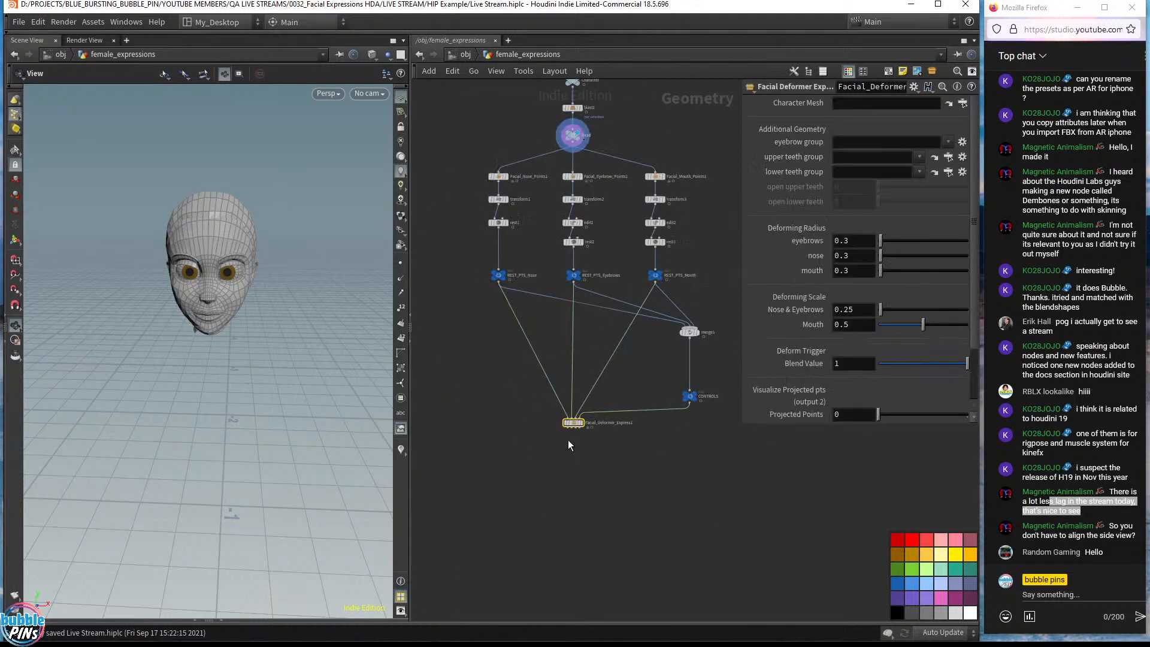
middle_click_drag(672, 438, 610, 546)
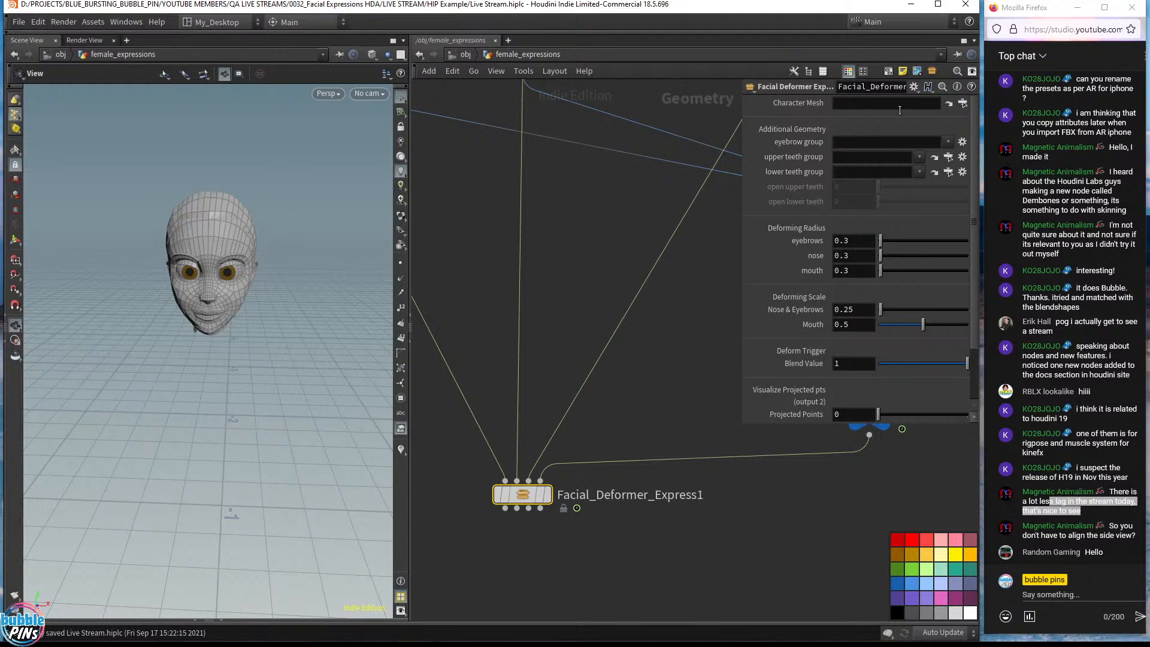
left_click_drag(595, 578, 451, 433)
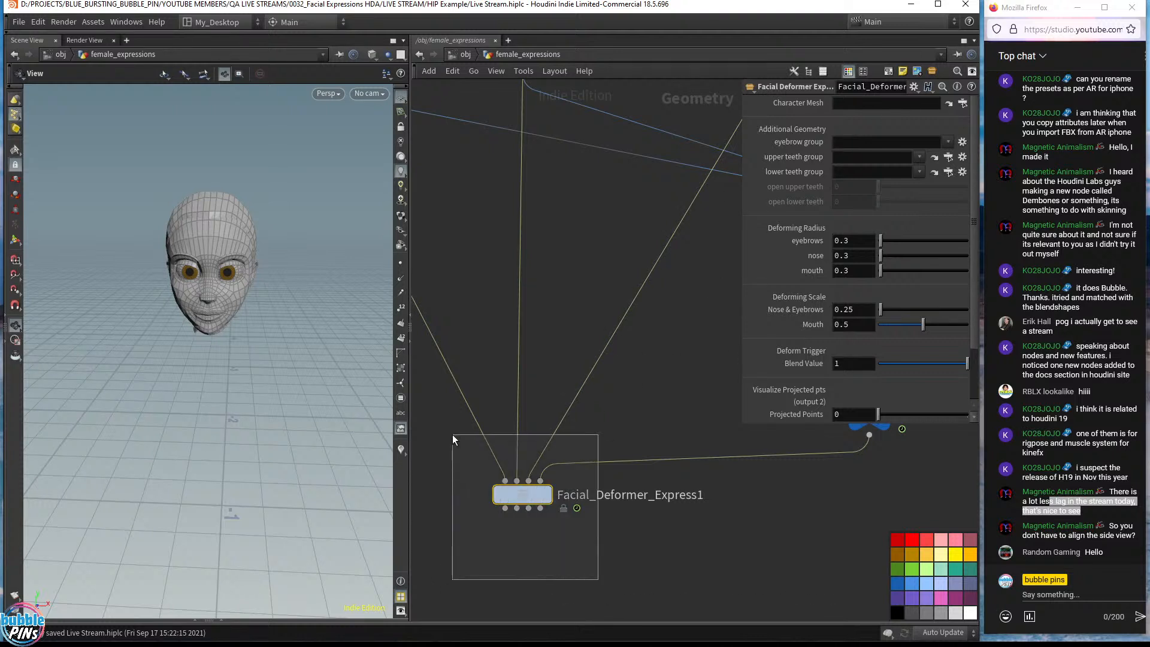
scroll(642, 450, "down", 3)
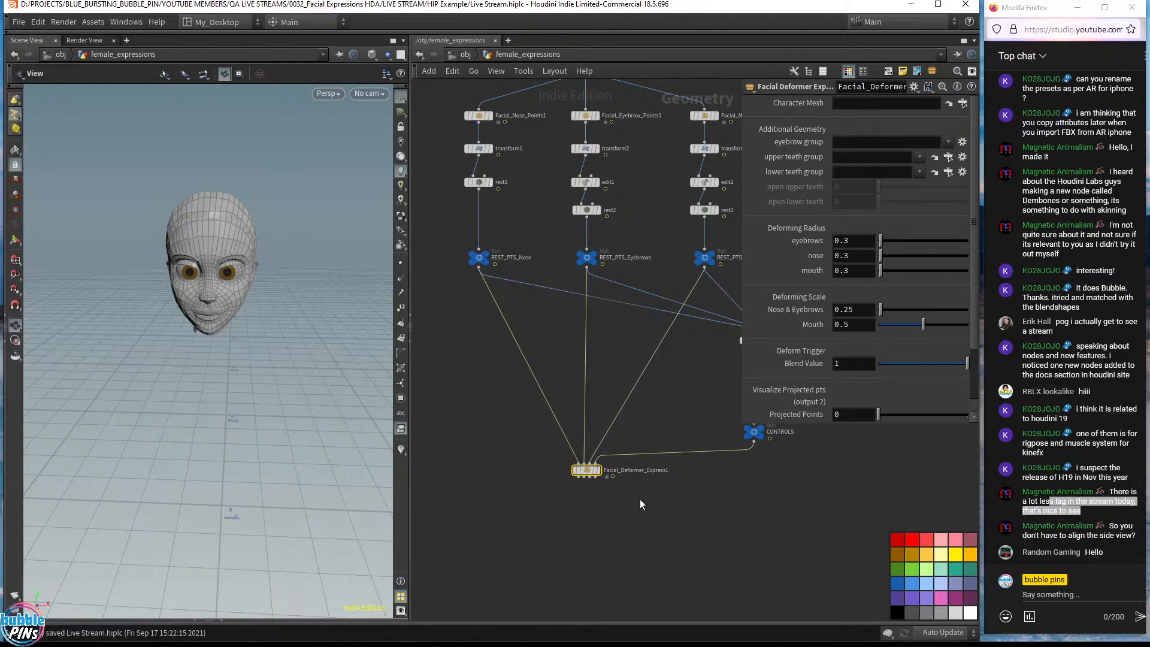
scroll(674, 368, "down", 2)
middle_click_drag(623, 165, 615, 328)
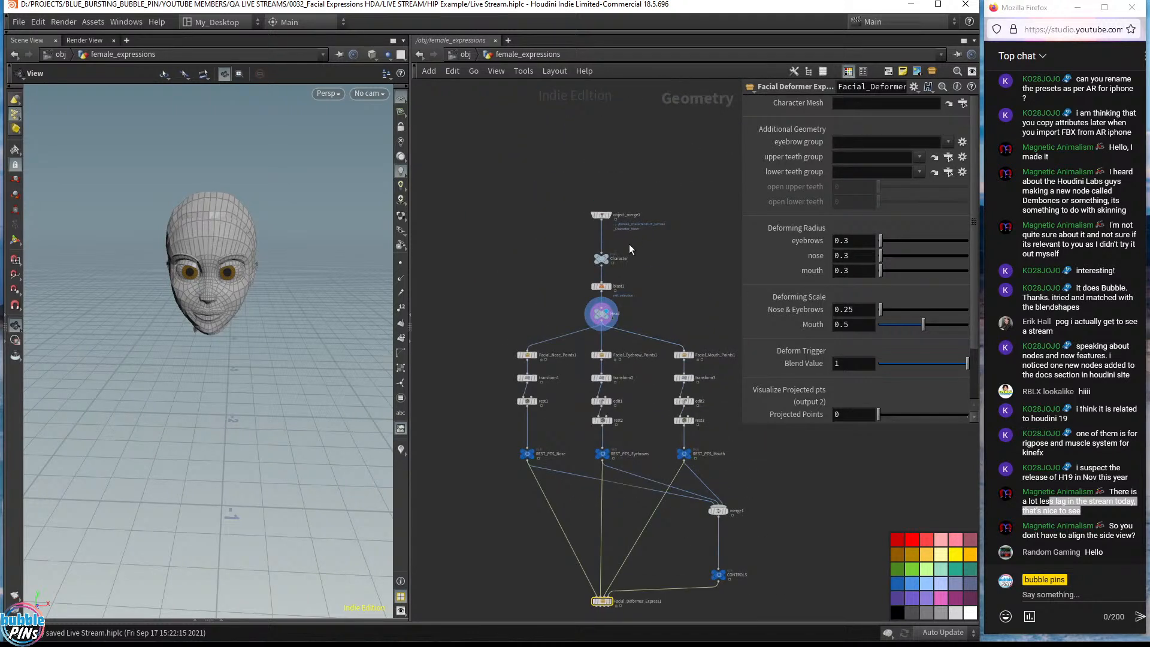
left_click_drag(605, 217, 604, 232)
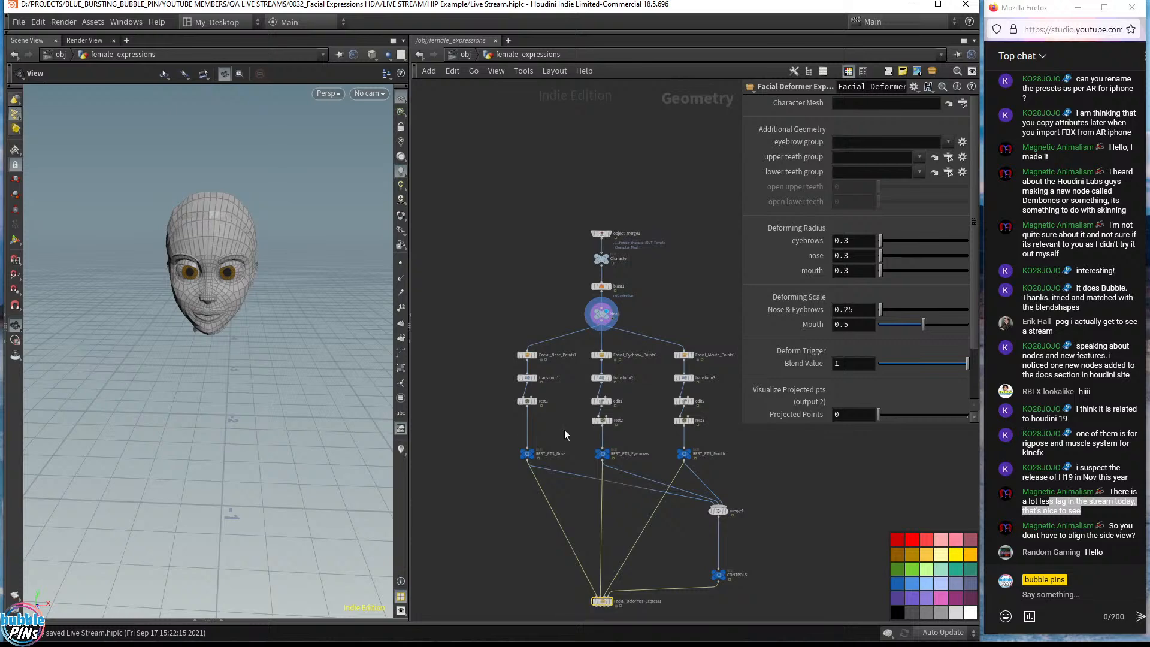
scroll(593, 282, "up", 4)
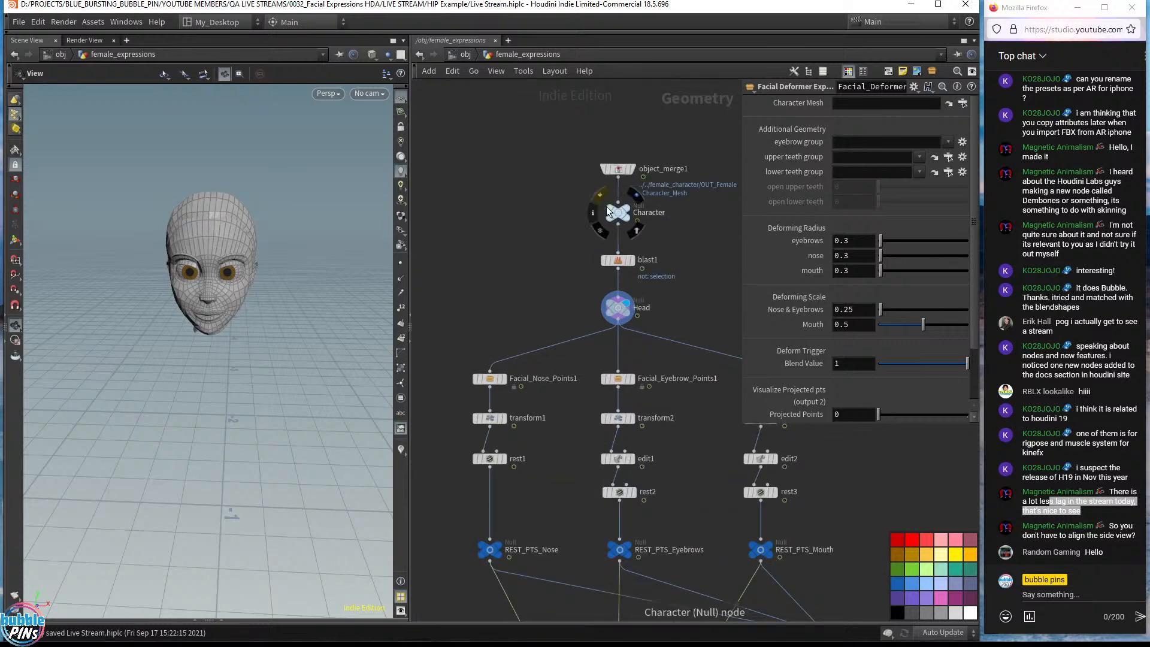
left_click_drag(844, 104, 844, 105)
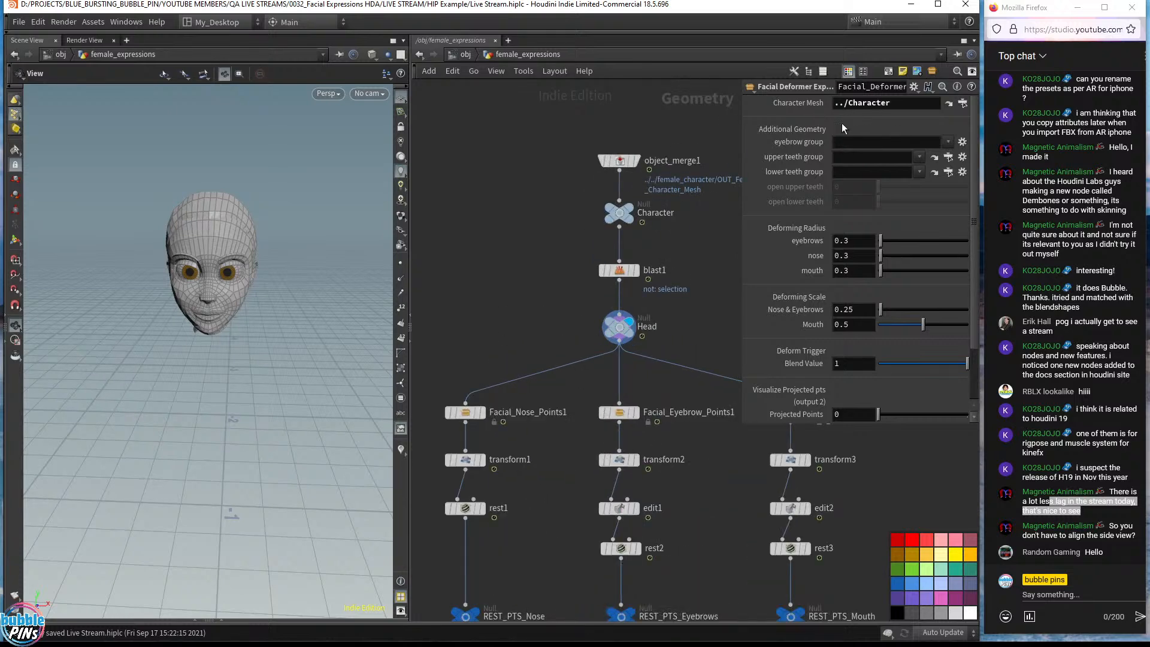
- Display the output of Facial_Deformer_Express1 and check its node information for the Deformed Mesh output
scroll(692, 265, "down", 3)
middle_click_drag(689, 327, 626, 68)
scroll(602, 367, "up", 3)
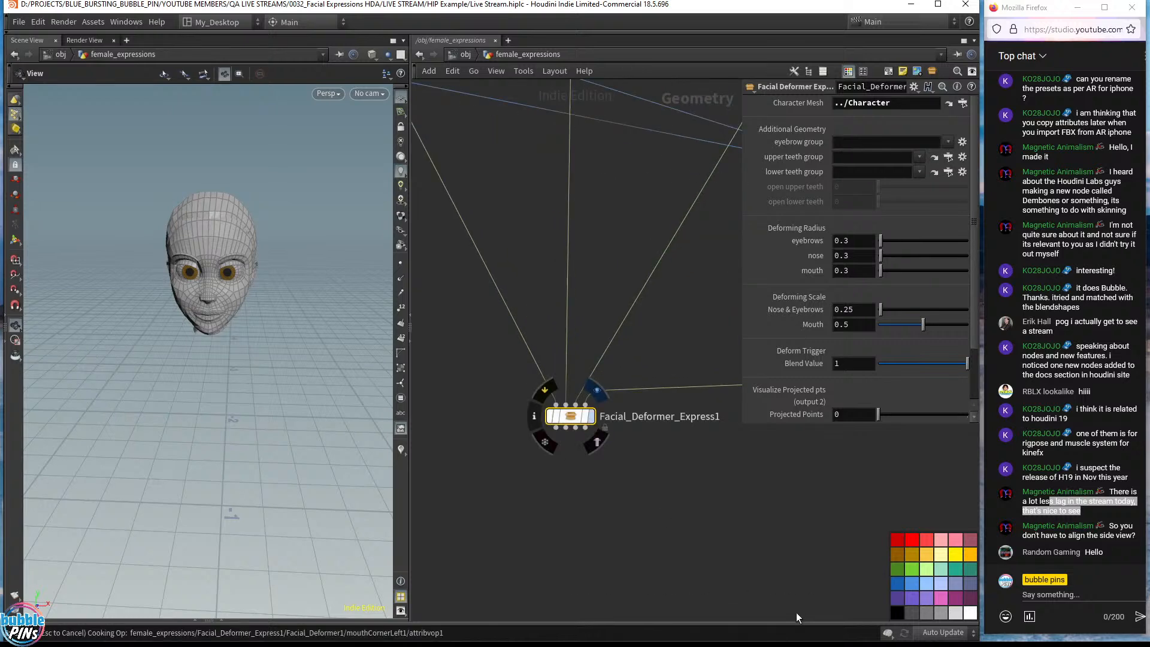
left_click(537, 415)
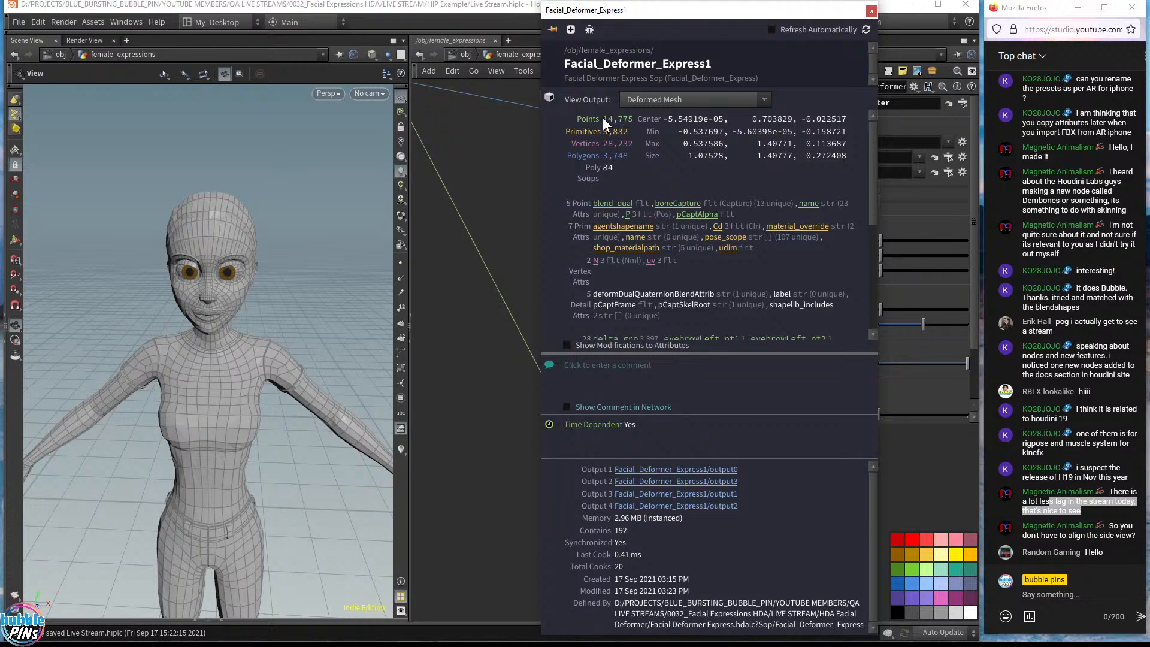
left_click(487, 193)
left_click(555, 430)
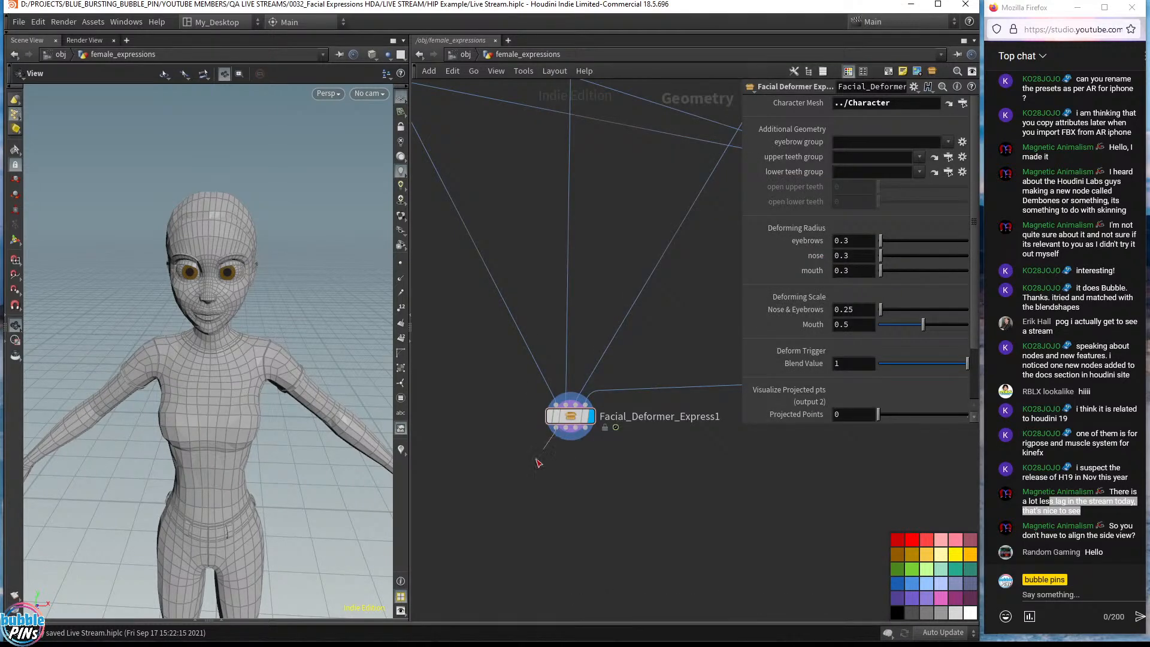
key("Escape")
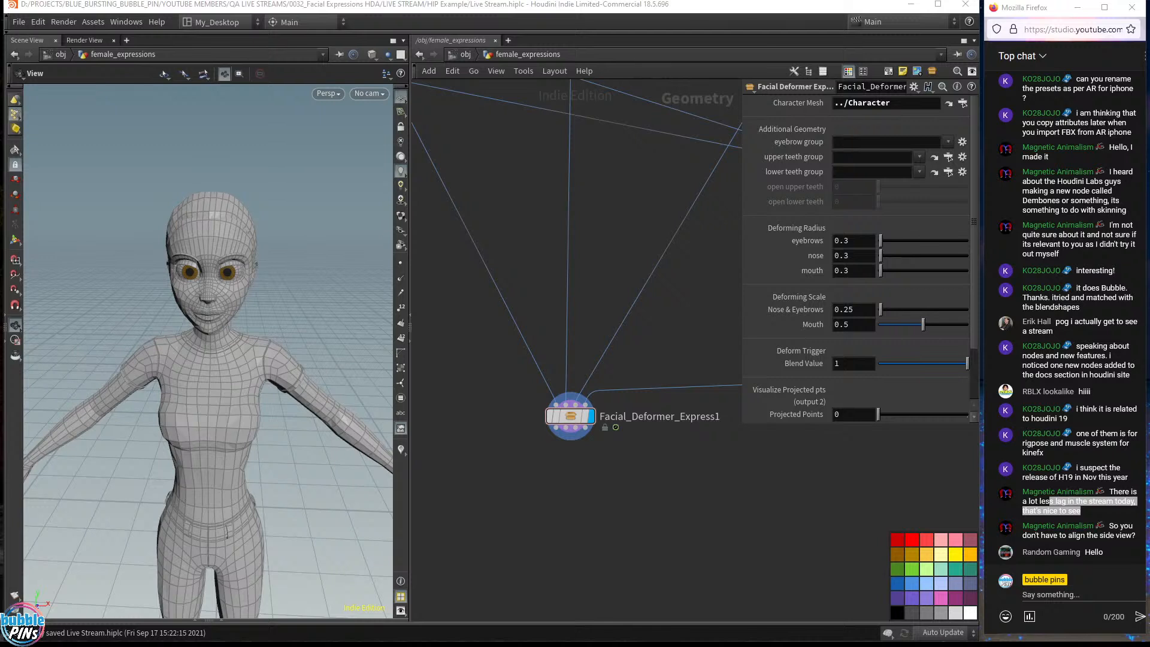
- Hide the parameters and paste the transform, OUT and three visualization nulls, arranging them below Facial_Deformer_Express1
key("h")
key("p")
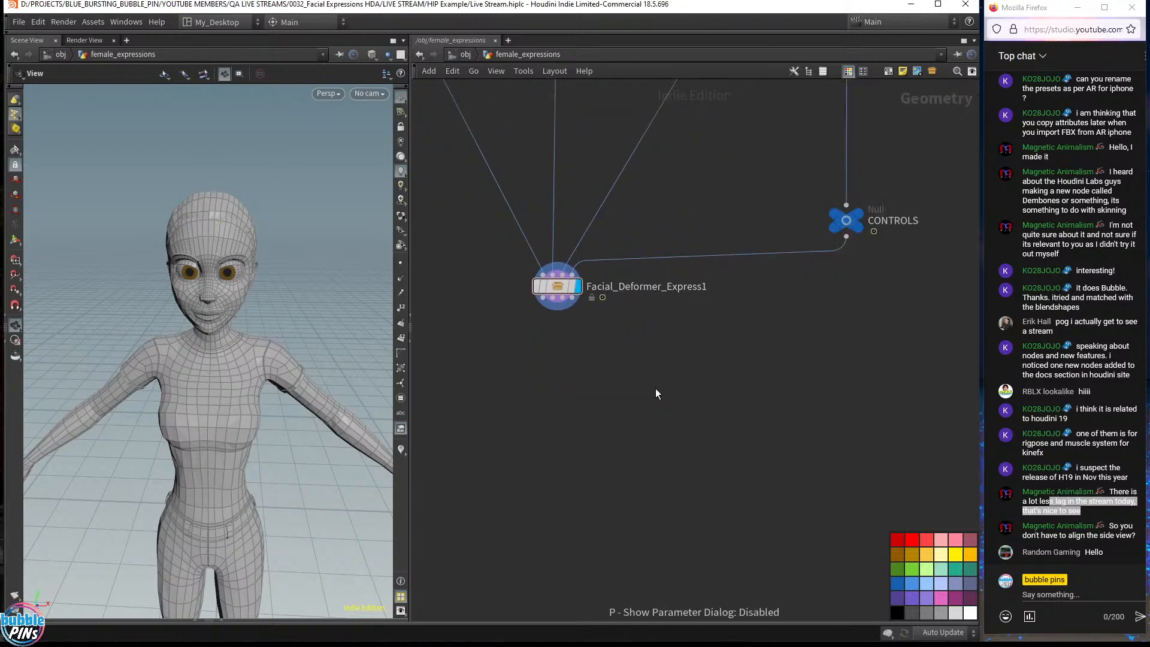
key("ctrl+v")
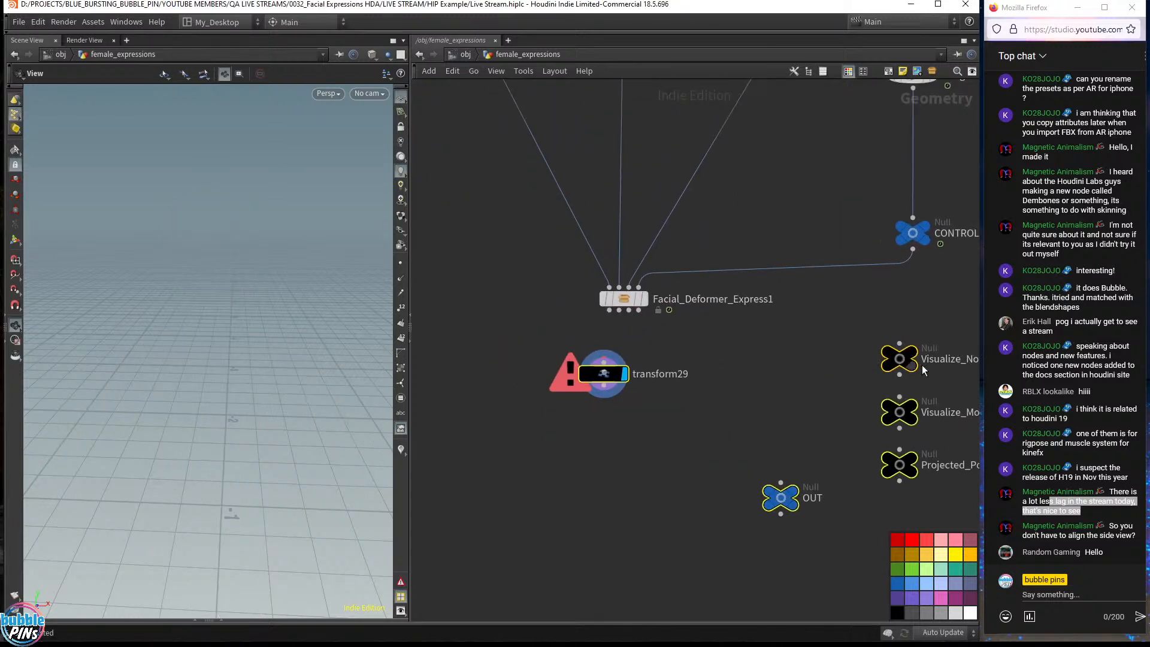
left_click_drag(822, 400, 773, 387)
left_click_drag(660, 520, 632, 523)
left_click(656, 458)
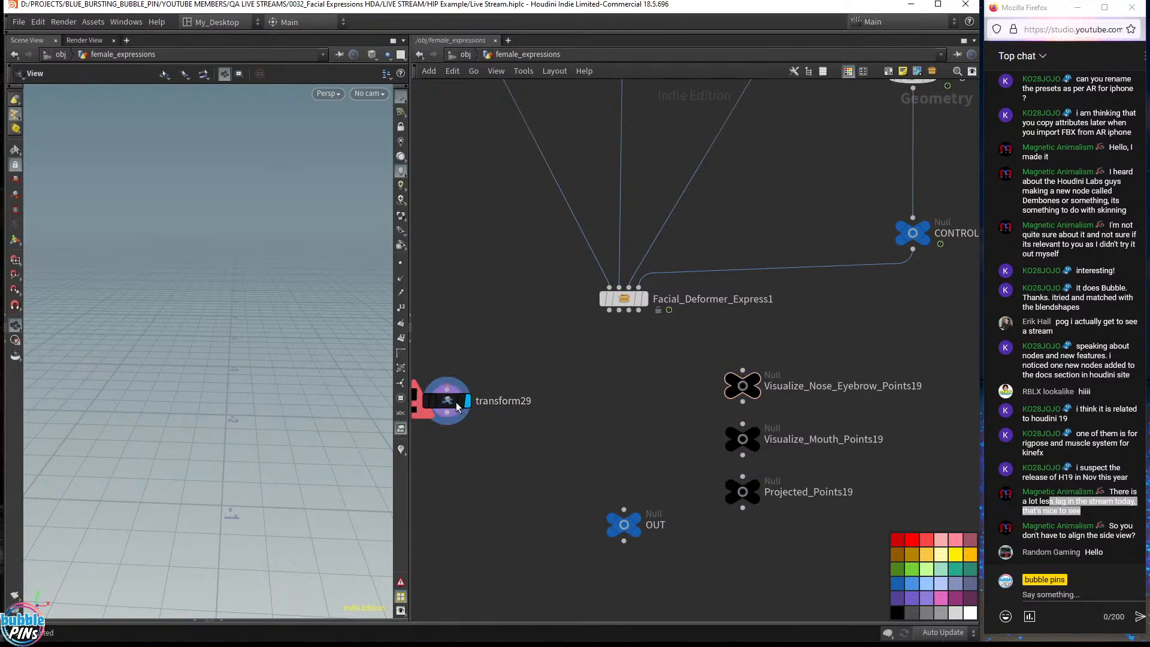
- Wire the first output of Facial_Deformer_Express1 into transform29 and place that node beside the other pasted nodes
left_click_drag(451, 408, 593, 326)
left_click_drag(472, 432, 430, 329)
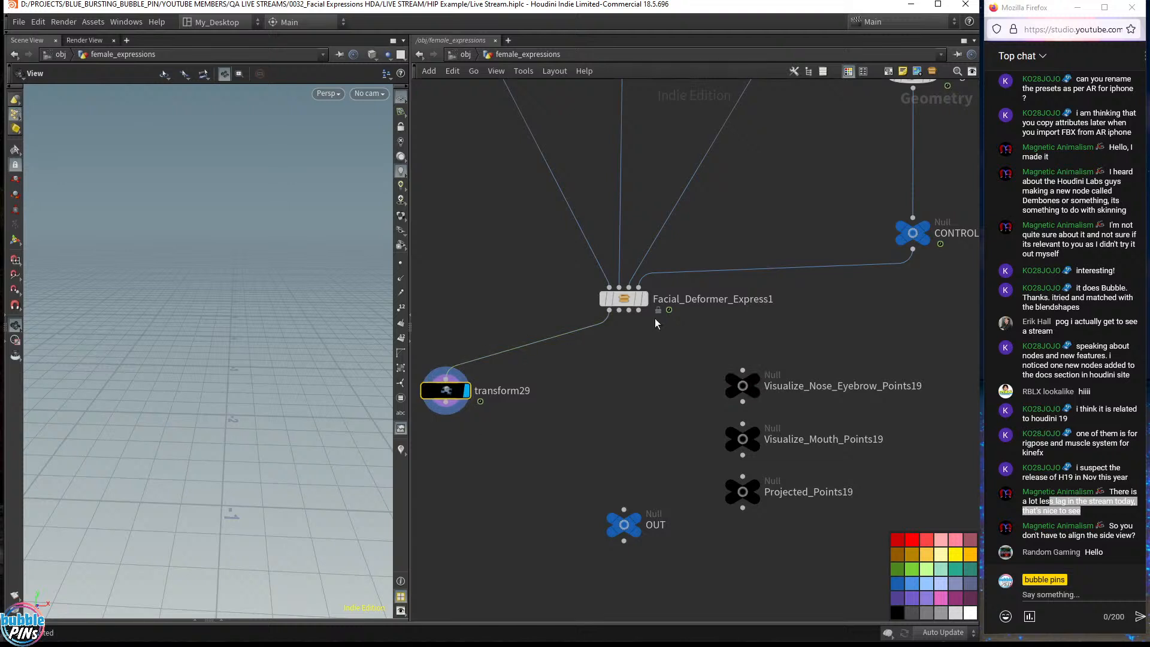
- Connect Facial_Deformer_Express1's first output to the OUT null and rename the null OUT_Deformed_Mesh
left_click(619, 310)
left_click(623, 509)
double_click(655, 525)
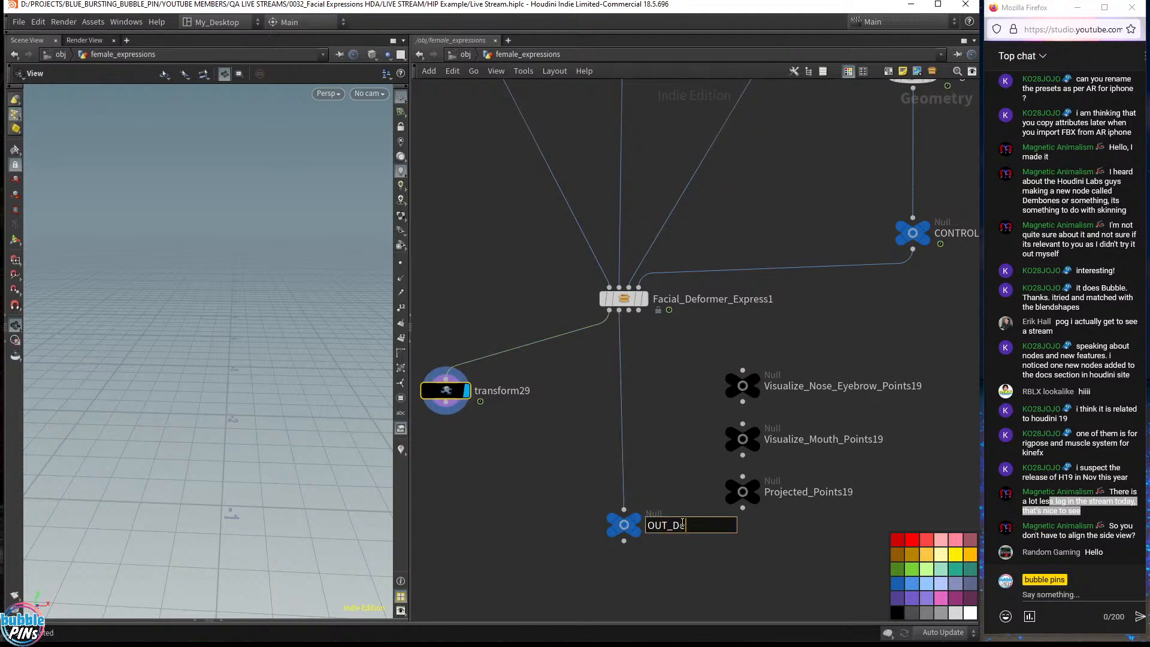
type("OUT_Deformed_Mesh")
key("Return")
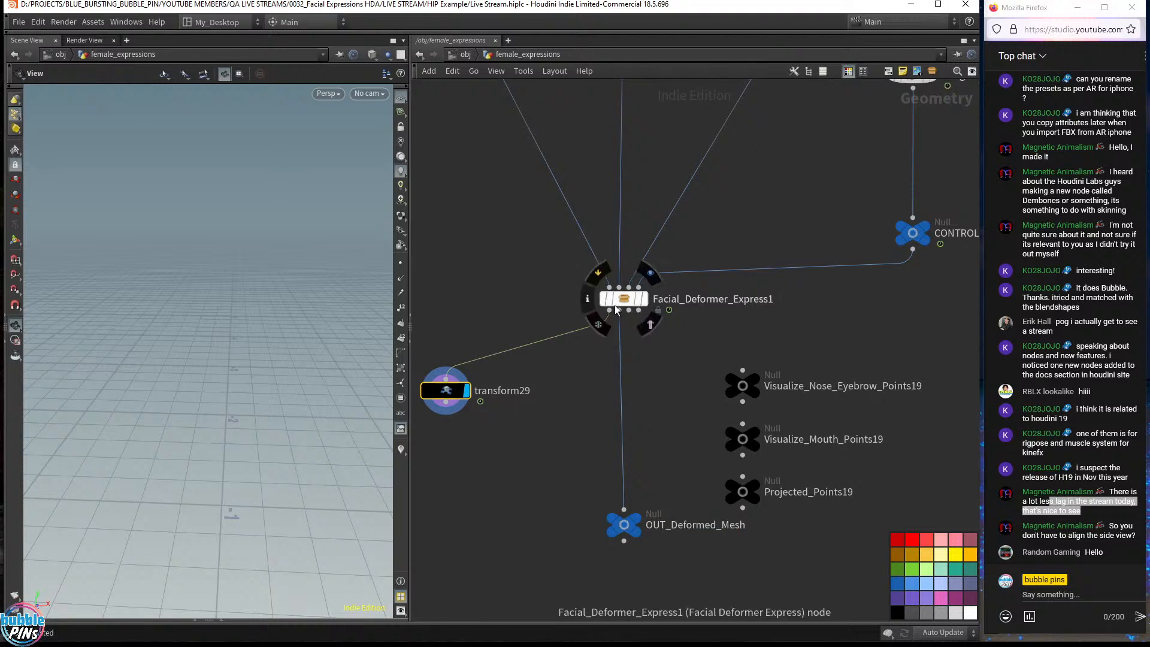
left_click_drag(609, 310, 634, 494)
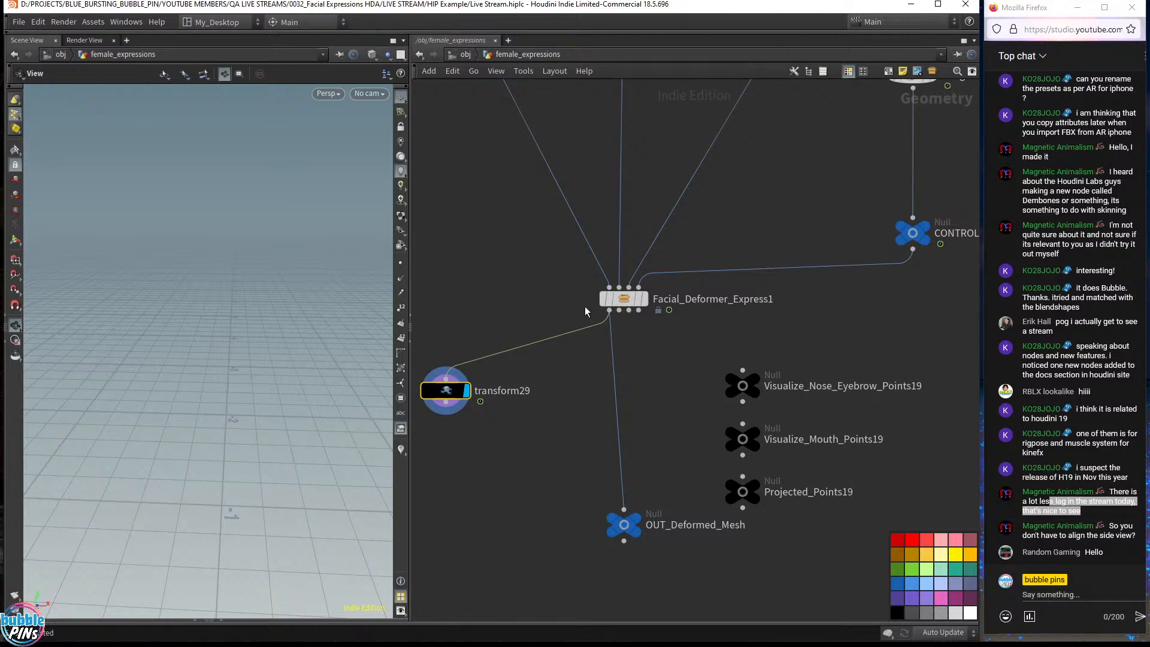
- Show the parameters of the transform29 node
key("p")
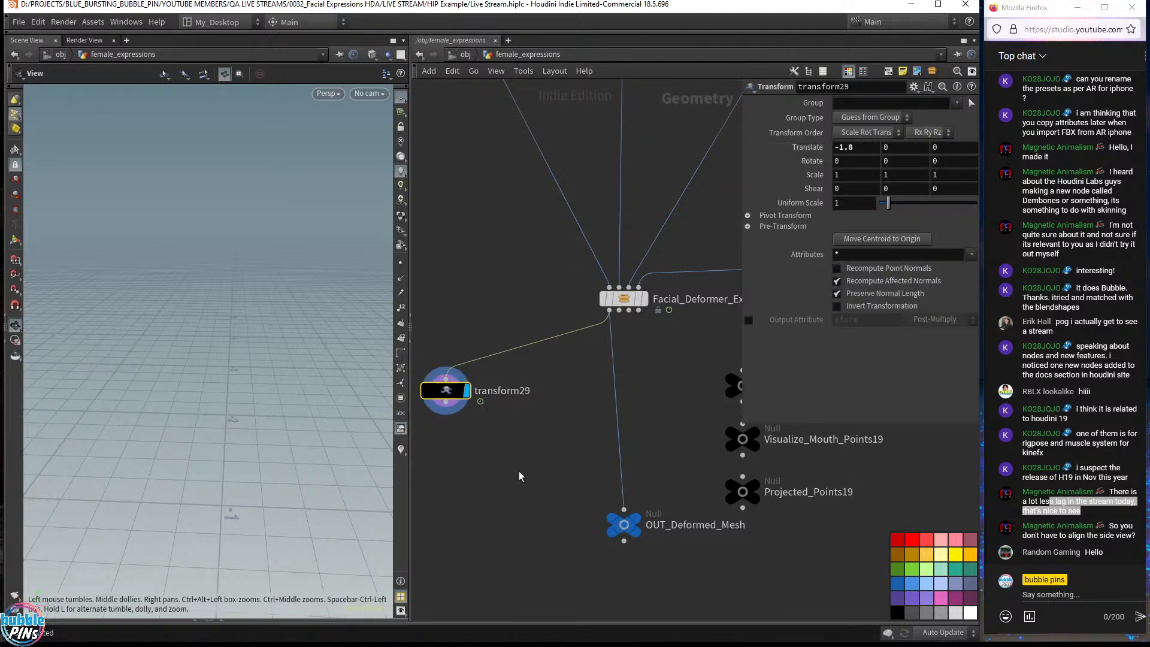
- Display the OUT_Deformed_Mesh null in the viewport, shift its node slightly lower, and hide the node parameters
left_click(635, 519)
mouse_move(623, 534)
left_mouse_down()
mouse_move(617, 526)
mouse_move(623, 555)
left_mouse_up()
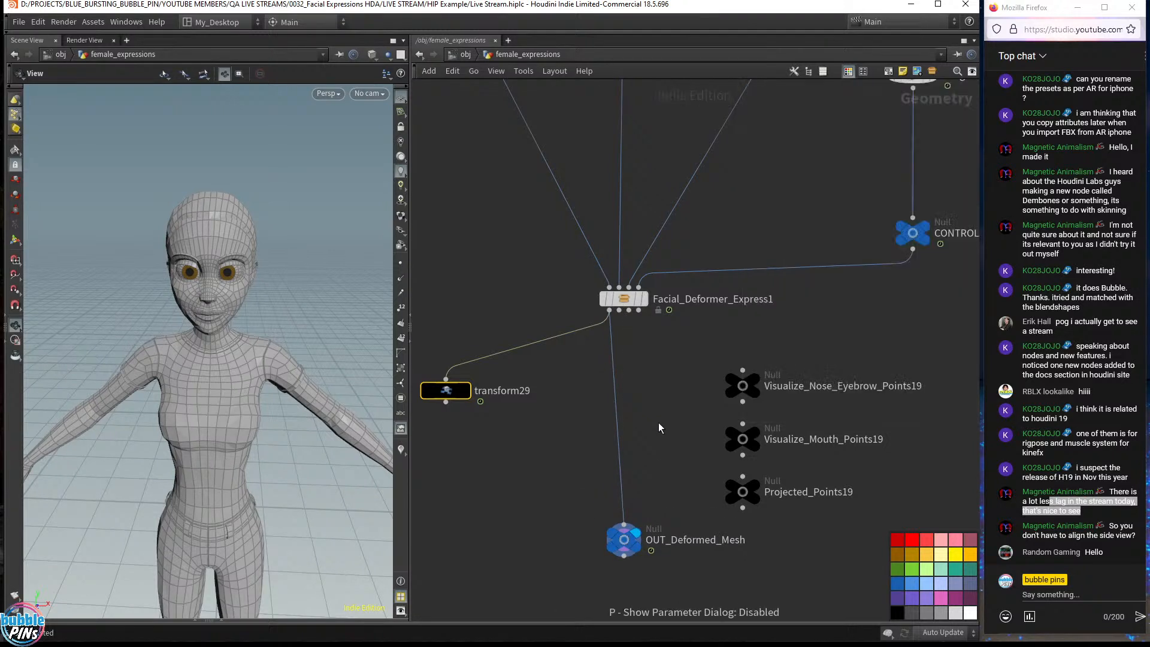
key("p")
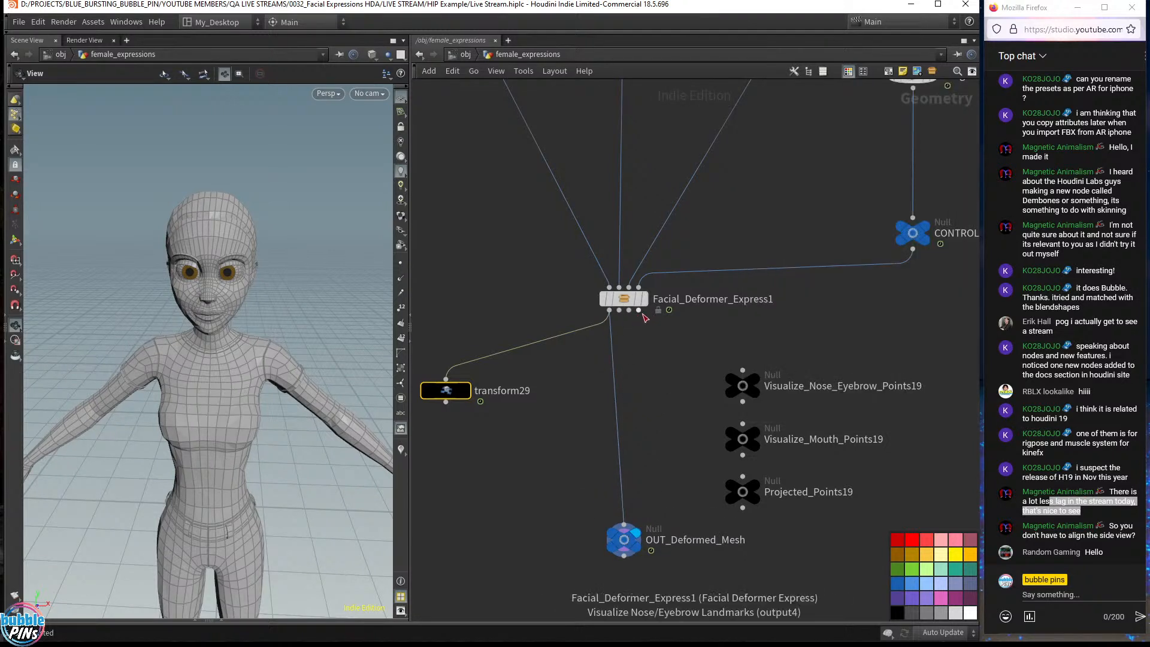
- Wire the remaining three Facial_Deformer_Express1 outputs to the Projected_Points19, Visualize_Mouth_Points19 and Visualize_Nose_Eyebrow_Points19 nulls
middle_click_drag(690, 356, 629, 357)
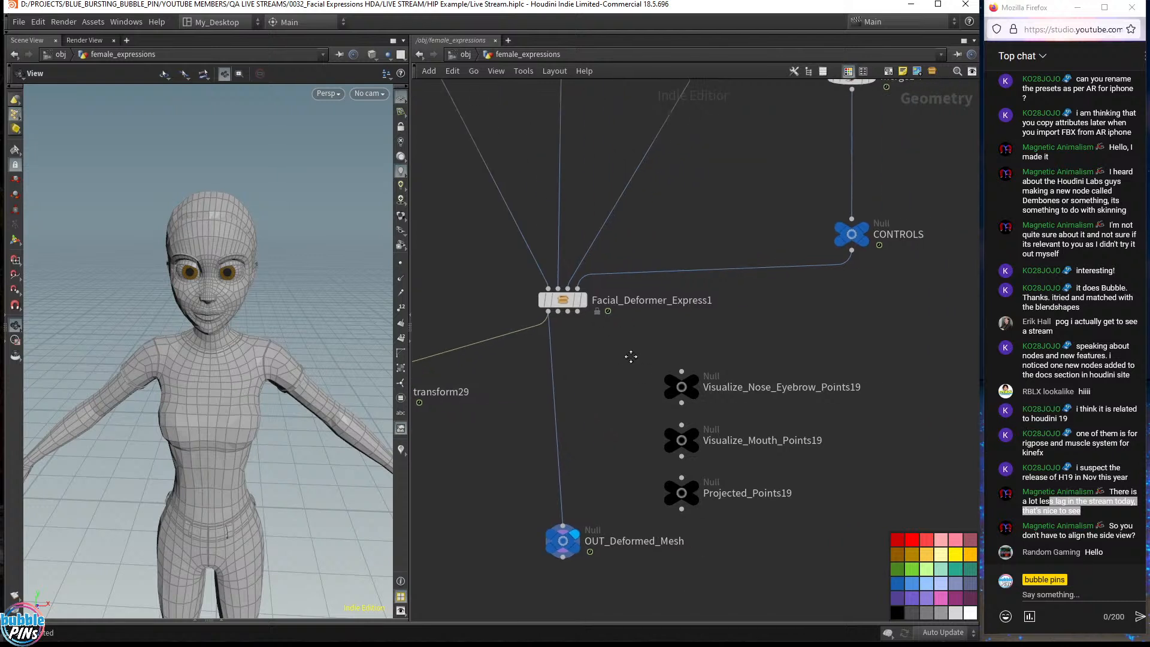
scroll(612, 357, "up", 1)
left_click_drag(547, 302, 797, 530)
scroll(653, 477, "up", 1)
left_click_drag(539, 267, 700, 352)
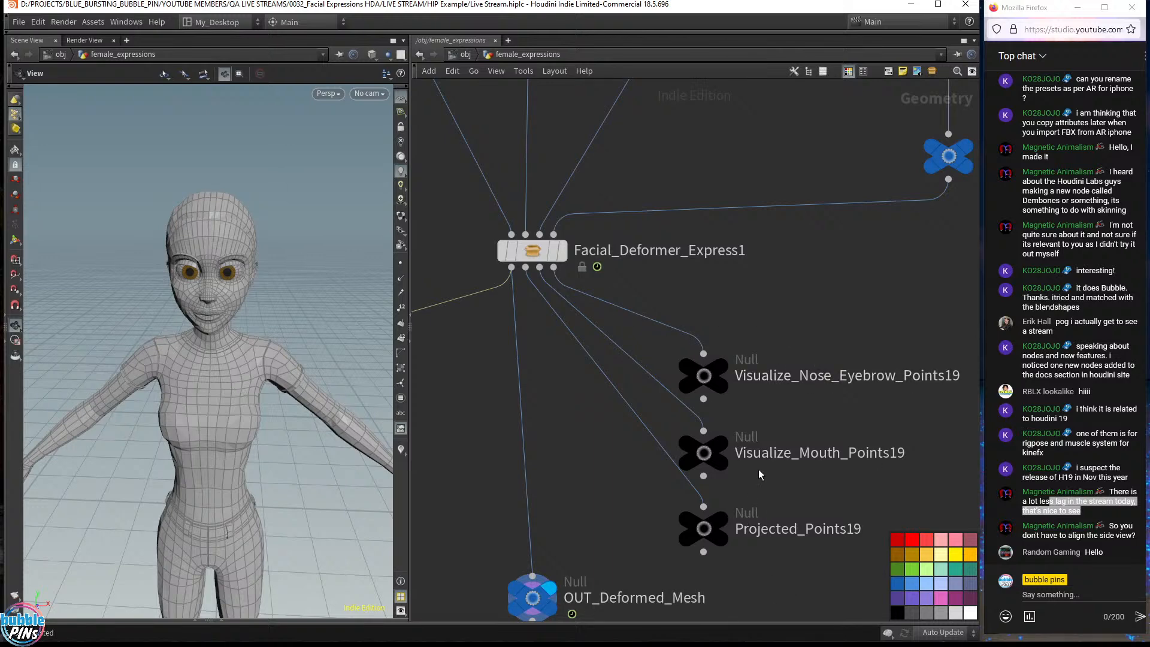
- Display Visualize_Mouth_Points19 with the face in close view and bring up the parameters of Facial_Deformer_Express1
scroll(277, 282, "up", 10)
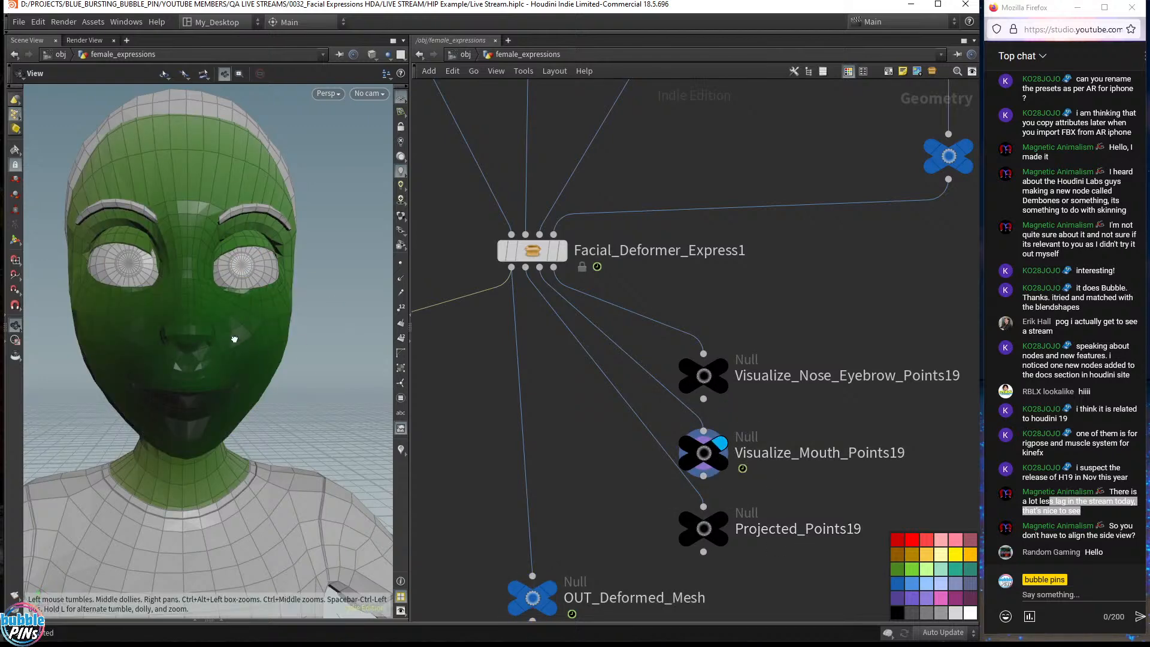
left_click_drag(180, 232, 279, 333)
key("p")
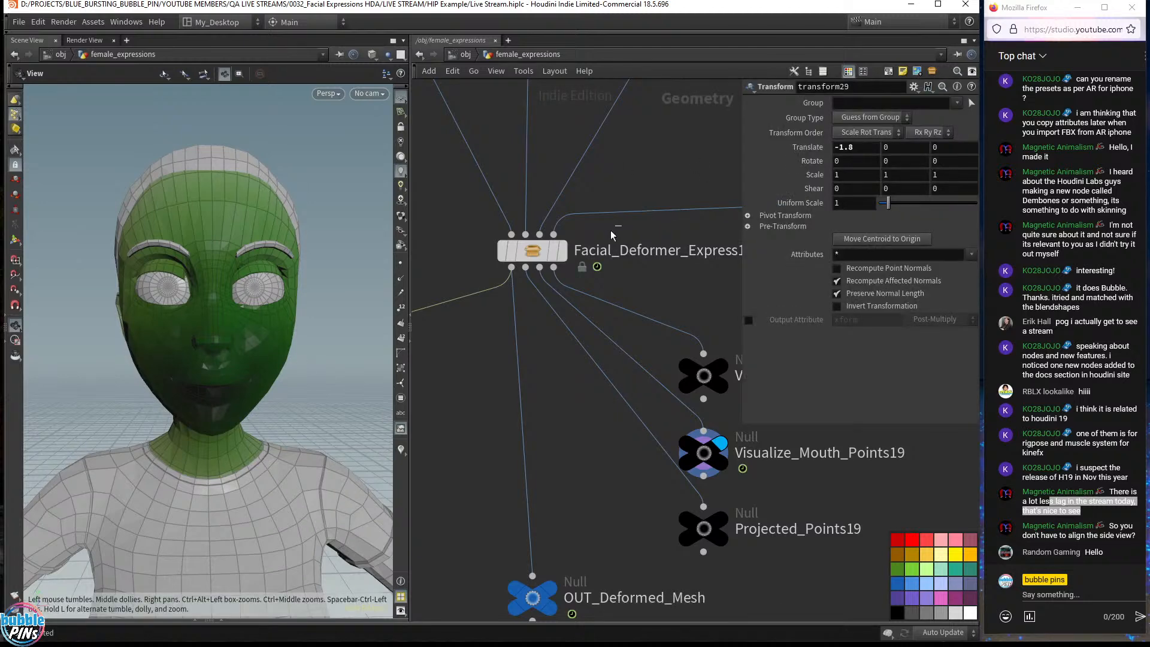
left_click(531, 255)
middle_click_drag(659, 276, 613, 346)
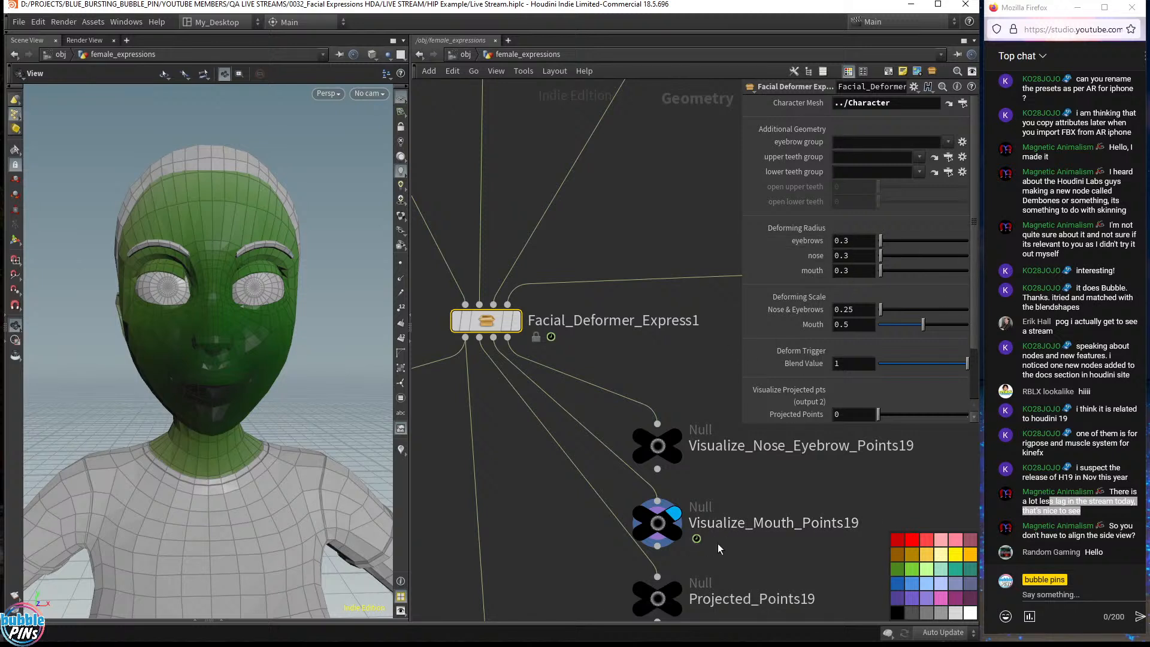
left_click(777, 525)
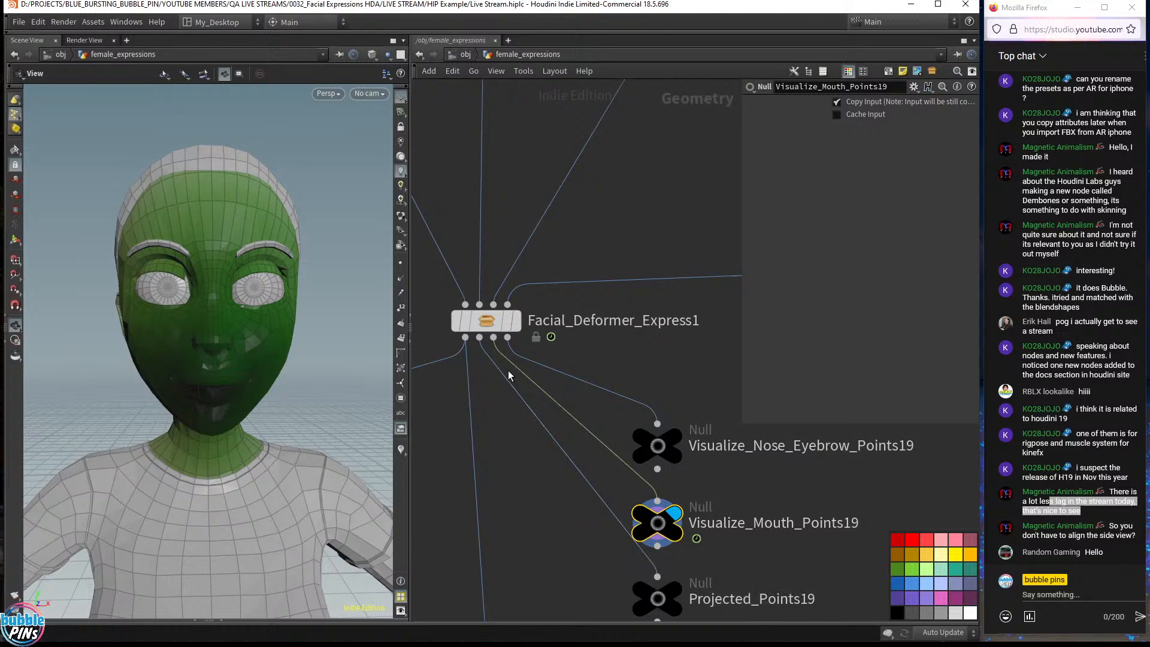
left_click(483, 318)
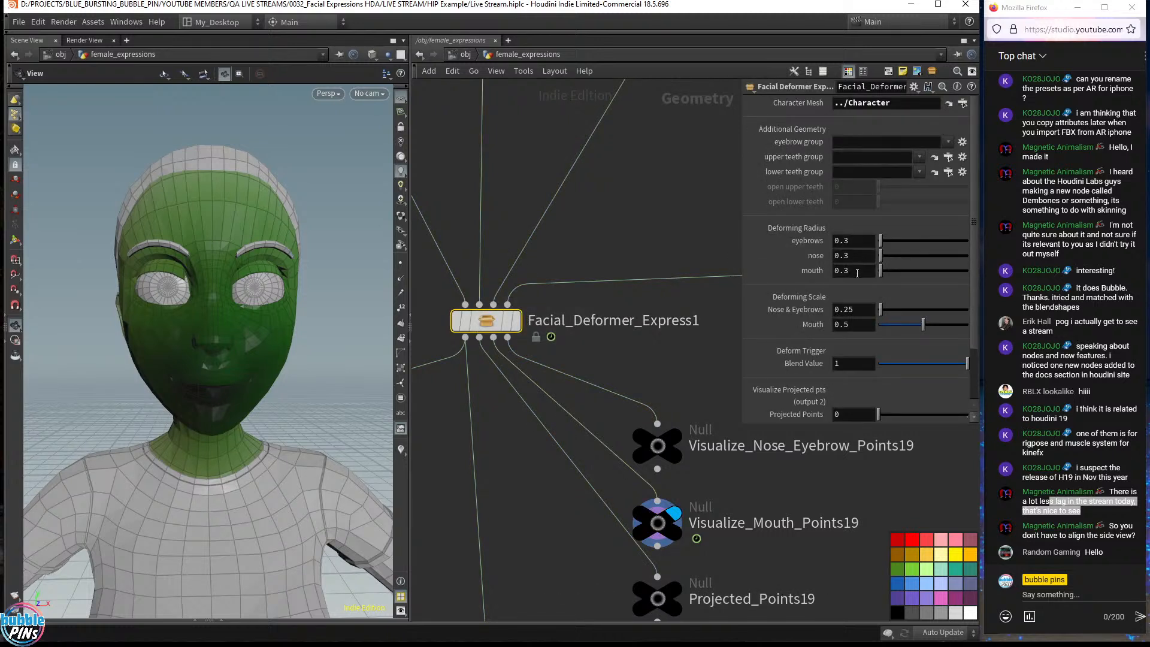
- Try mouth deforming radius values of 0.2 and 0.1 on the facial deformer
left_click(856, 271)
type("0.2")
key("Return")
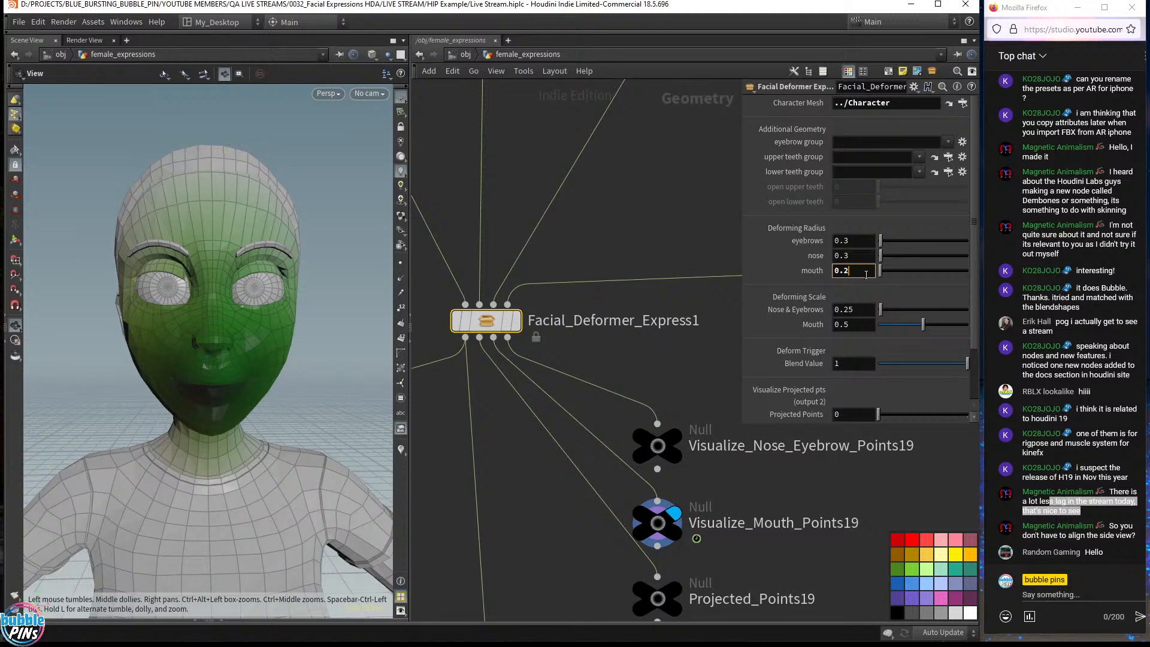
key("Return")
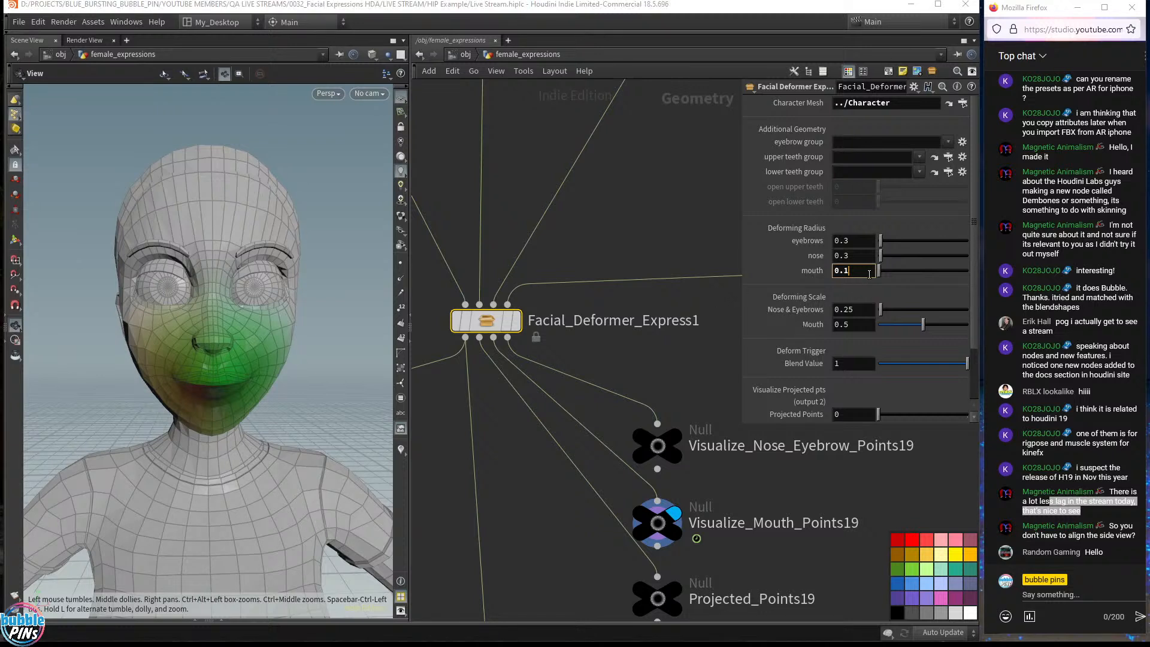
- Set the facial deformer's mouth deforming radius to 0.05
key("BackSpace")
key("BackSpace")
type(".05")
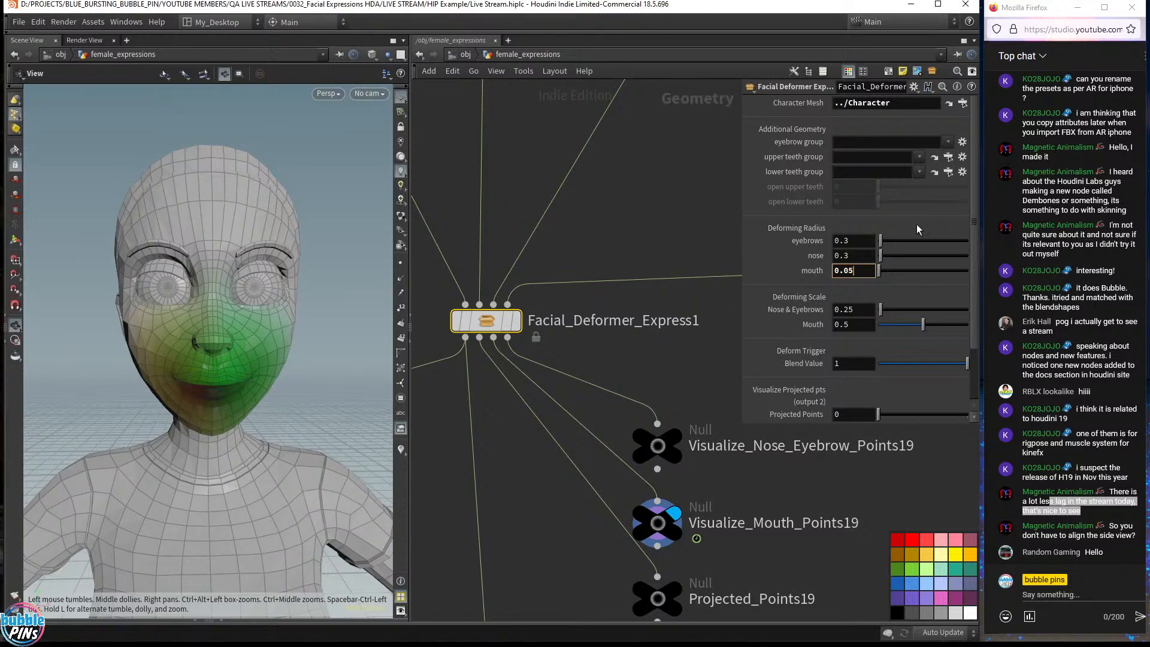
key("Return")
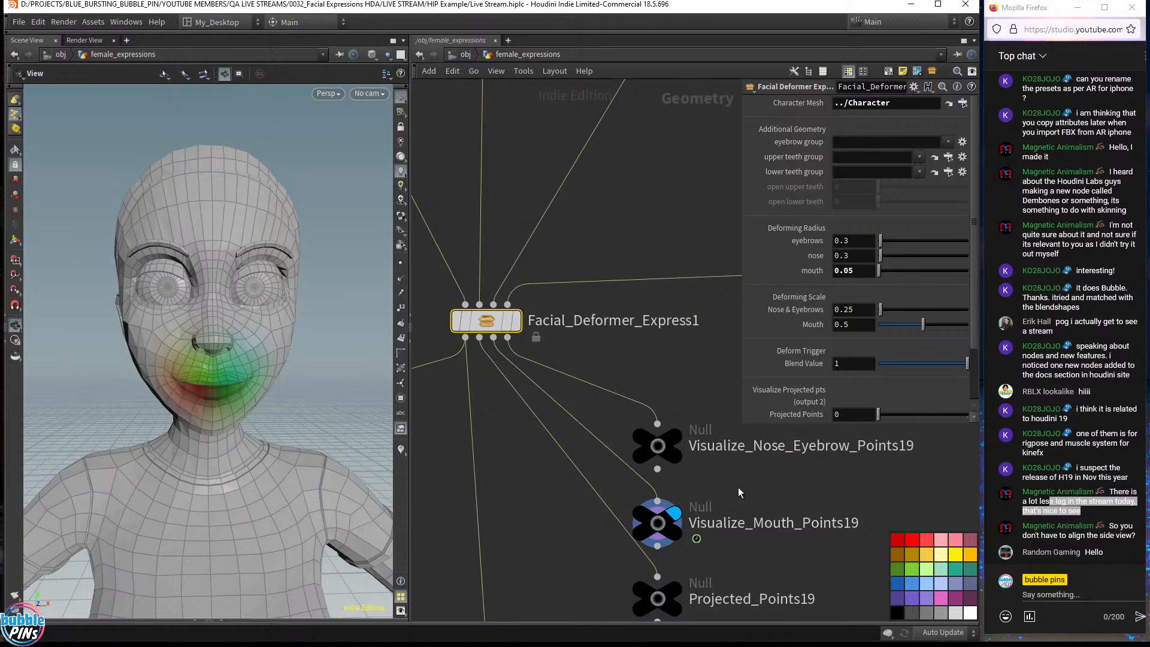
- Display the Visualize_Nose_Eyebrow_Points19 null and view the head from the side
left_click_drag(737, 486, 599, 397)
left_click(695, 409)
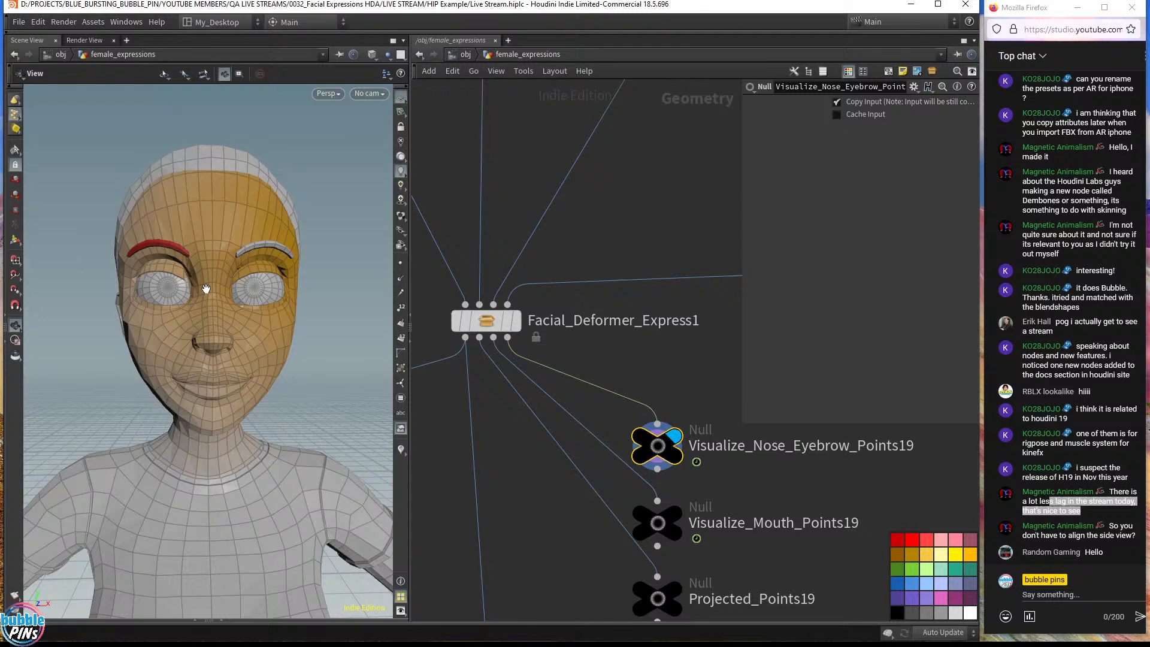
left_click_drag(207, 269, 176, 240)
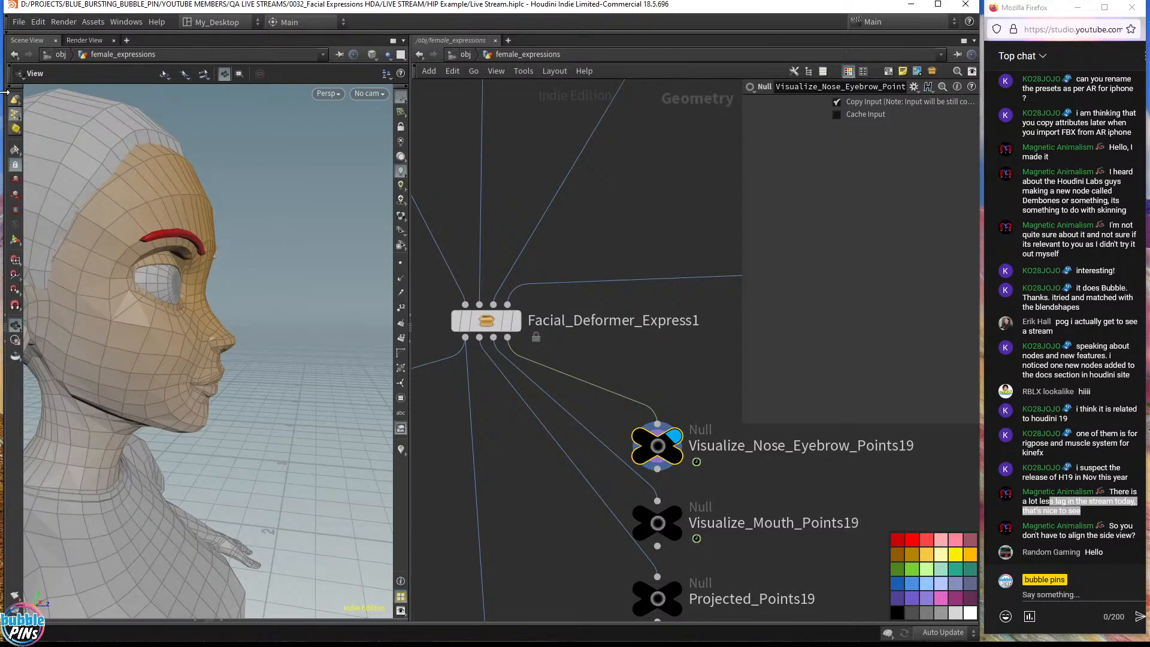
- Select the eyebrow points by 3D connected geometry and move them off the face with a Transform, about -0.027 in Y and 0.096 in Z
key("s")
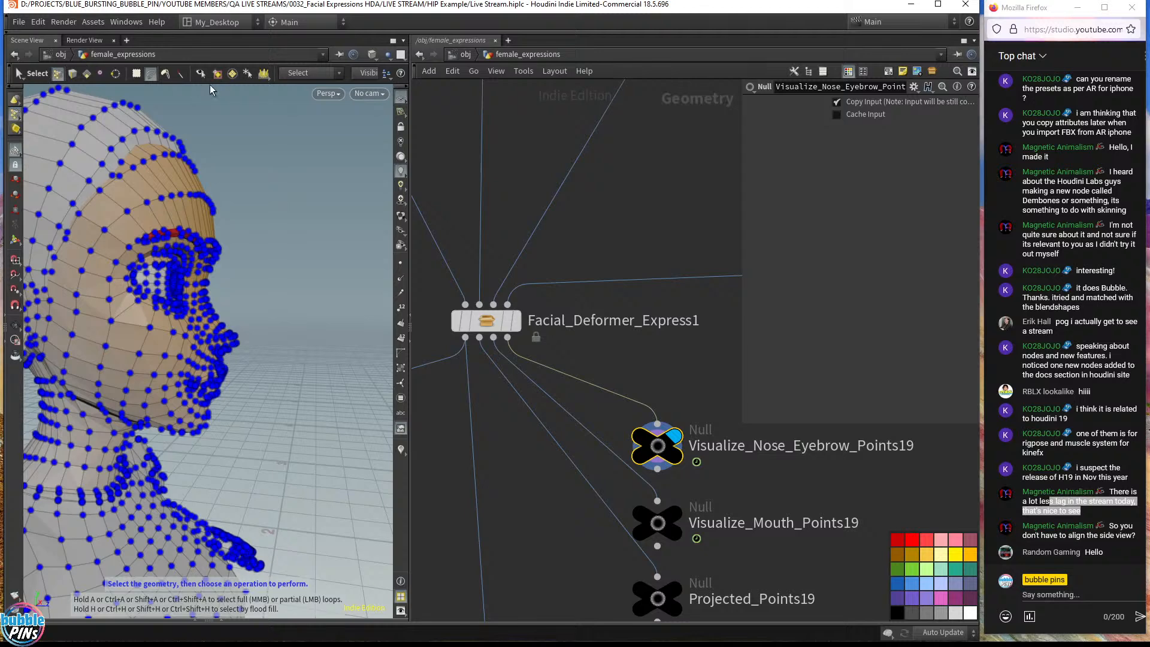
left_click(288, 73)
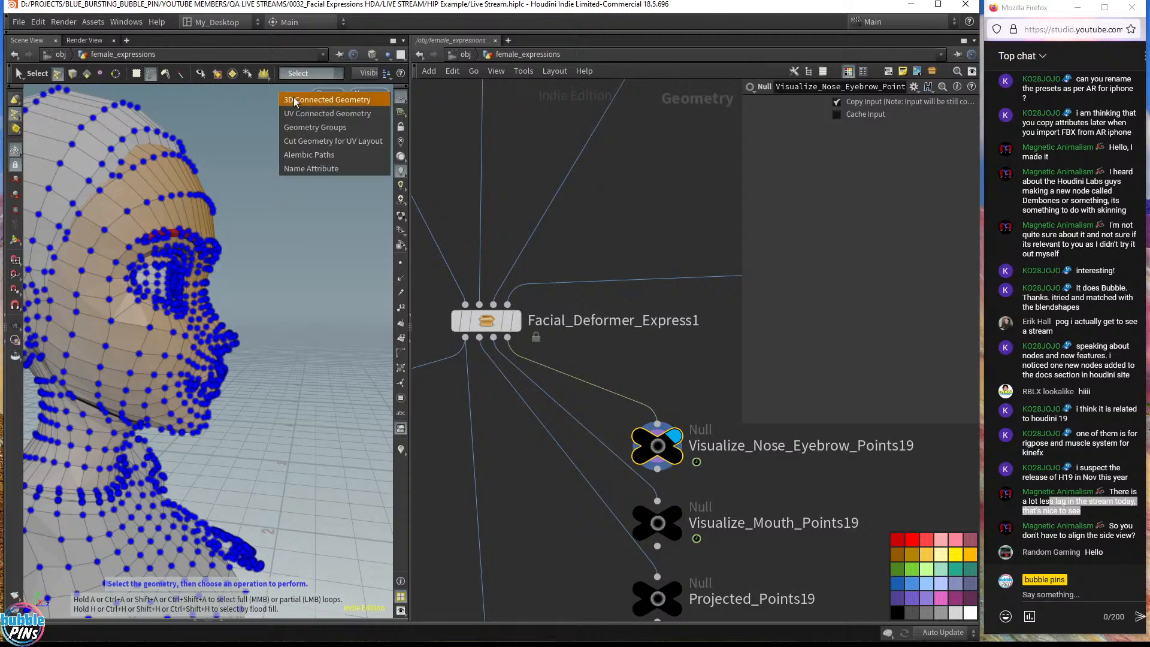
left_click(294, 97)
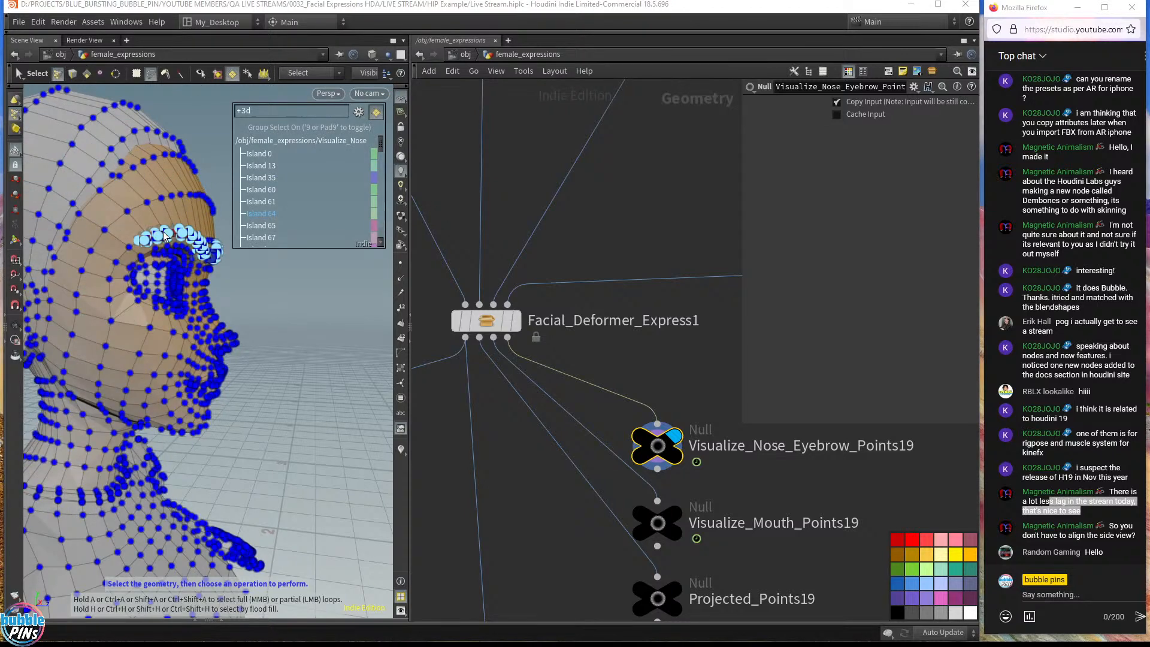
left_click(185, 231)
key("Tab")
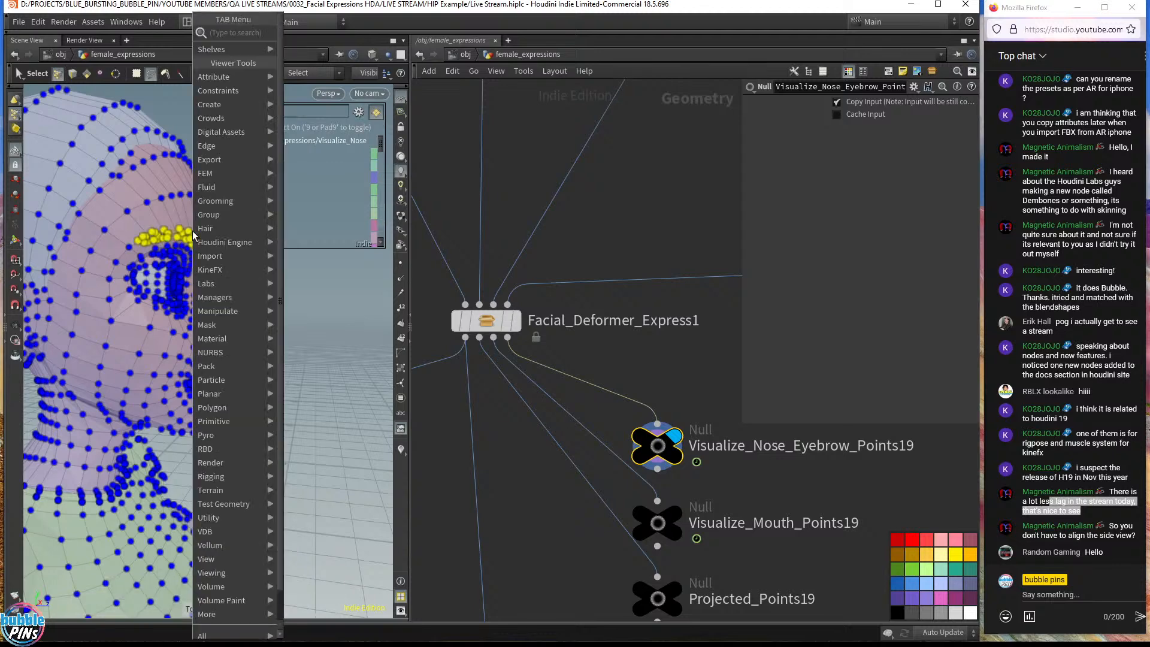
type("tran")
key("Return")
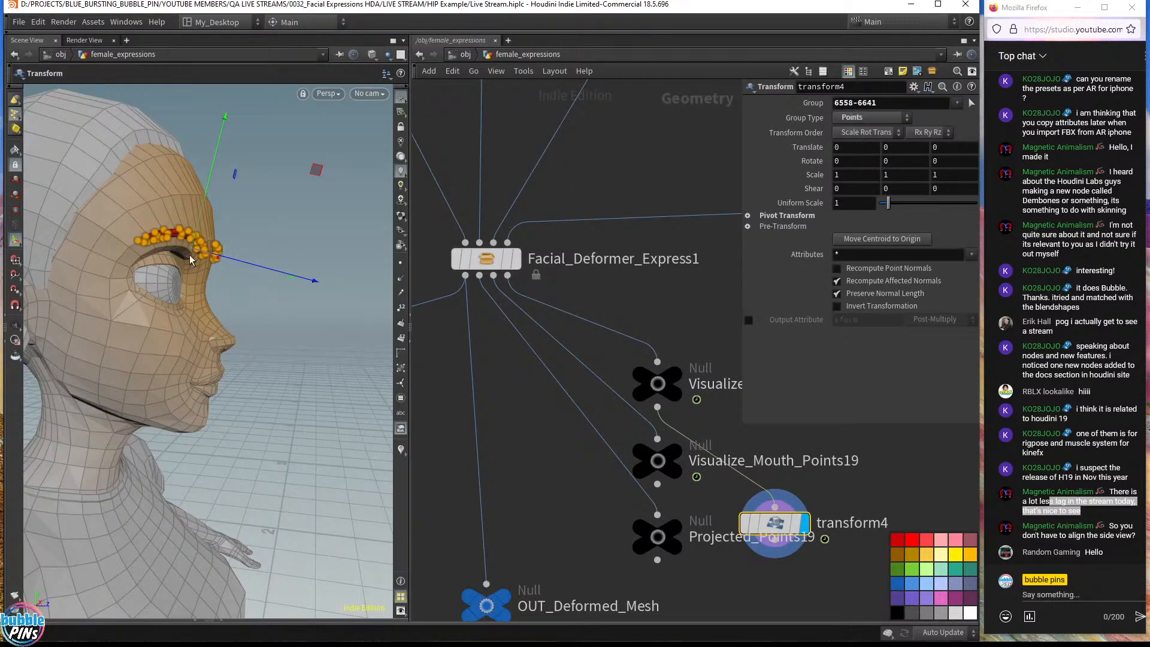
left_click_drag(215, 257, 353, 303)
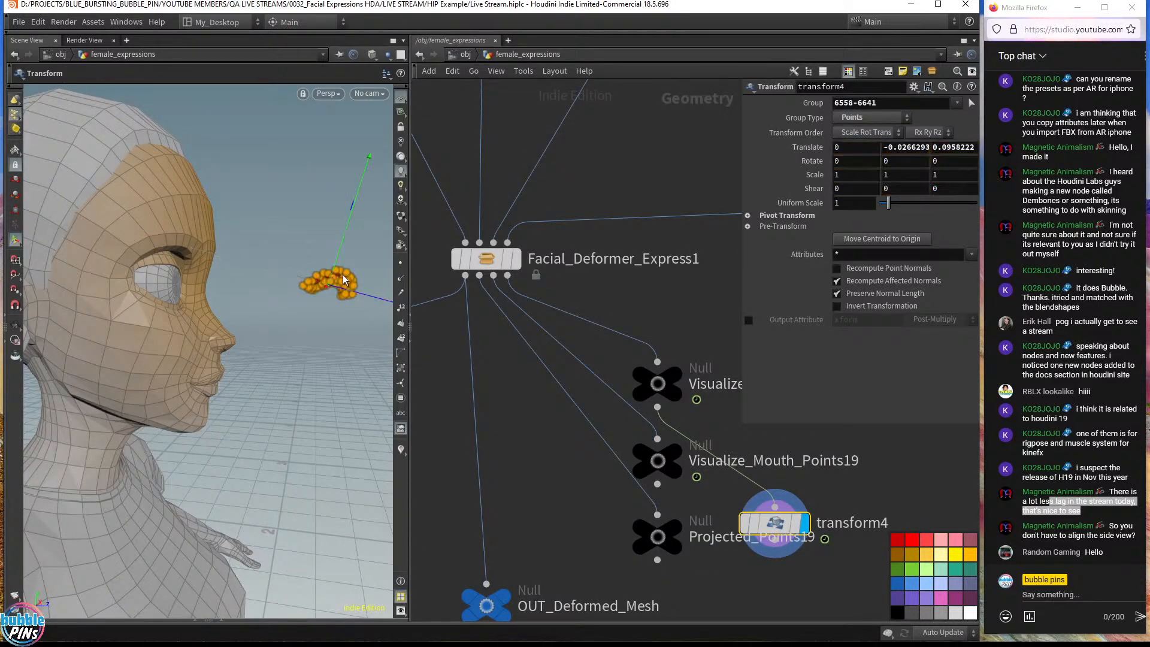
- Inspect the detached eyebrows from the front and delete the test Transform node
key("Escape")
left_click_drag(328, 205, 229, 174)
key("Escape")
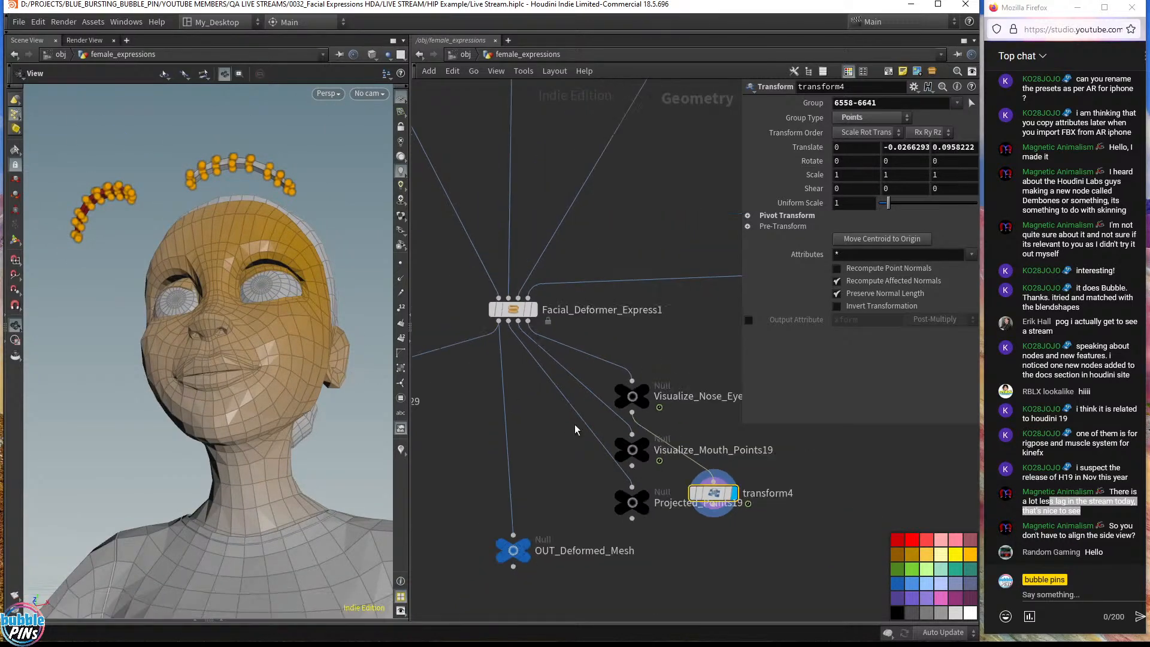
scroll(573, 425, "down", 2)
key("Delete")
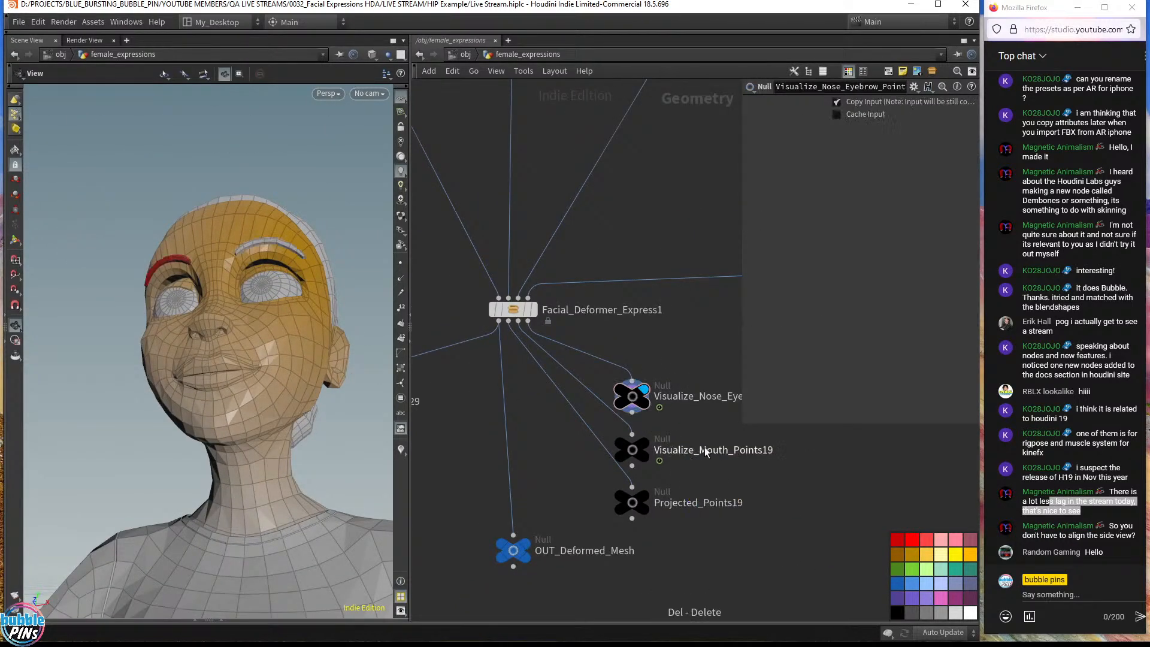
- Set the deforming radius of Facial_Deformer_Express1 to 0.05 for the eyebrows and 0.04 for the nose
scroll(625, 332, "down", 2)
left_click_drag(264, 280, 297, 314)
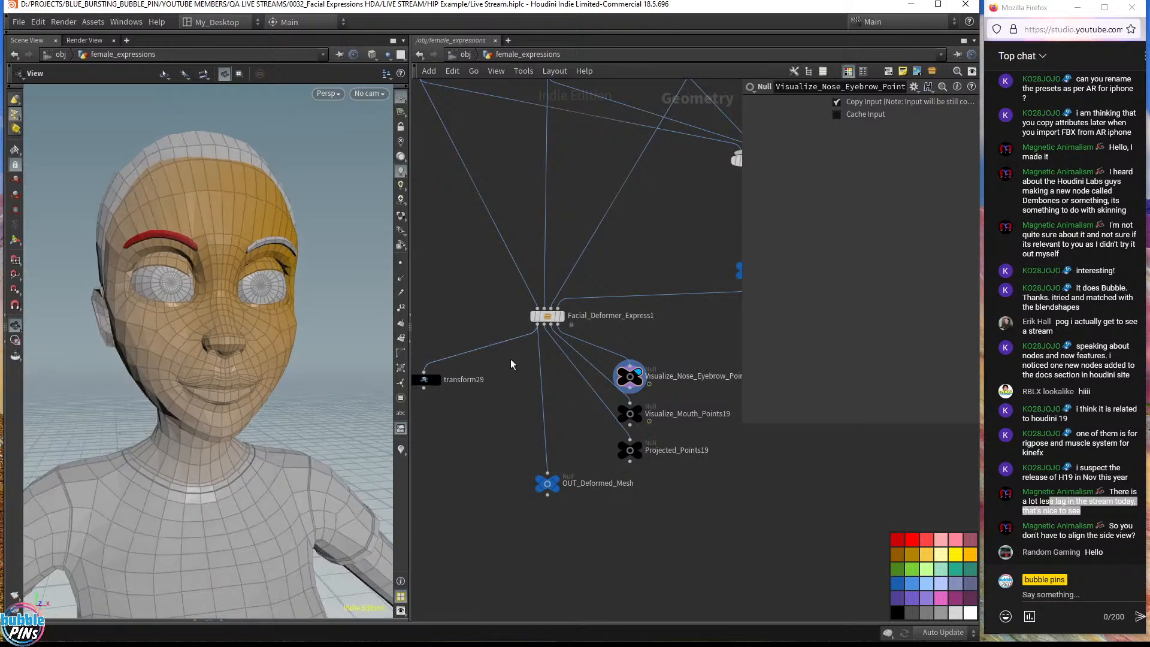
left_click_drag(482, 294, 606, 332)
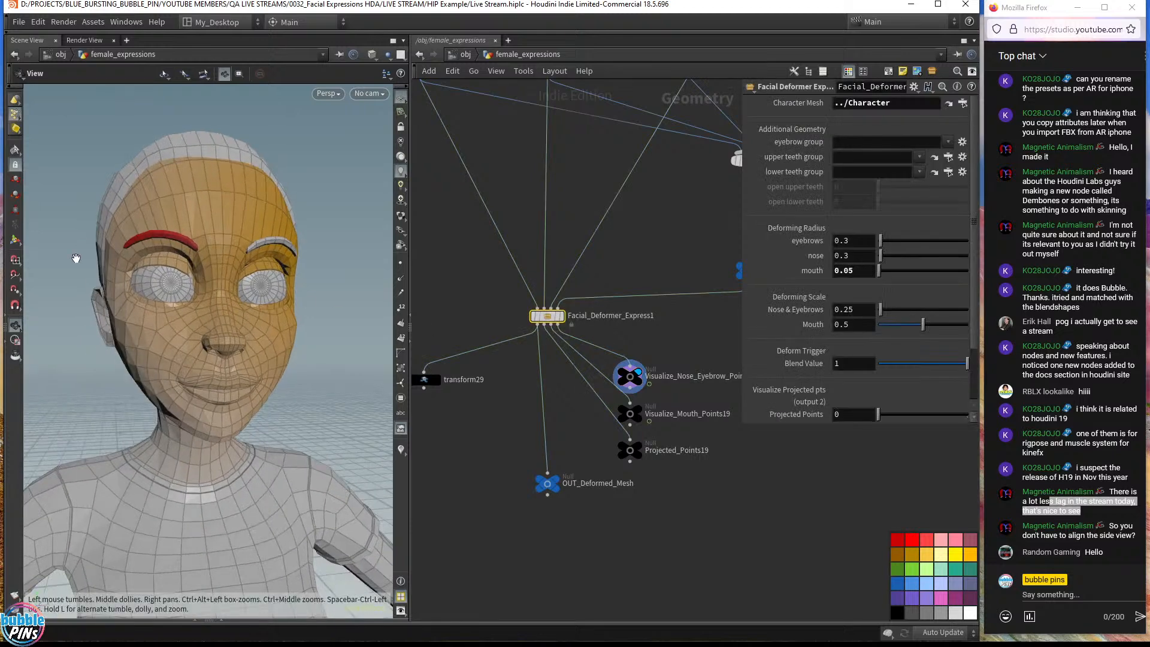
double_click(860, 246)
type("0.05")
key("Tab")
type("0.04")
key("Return")
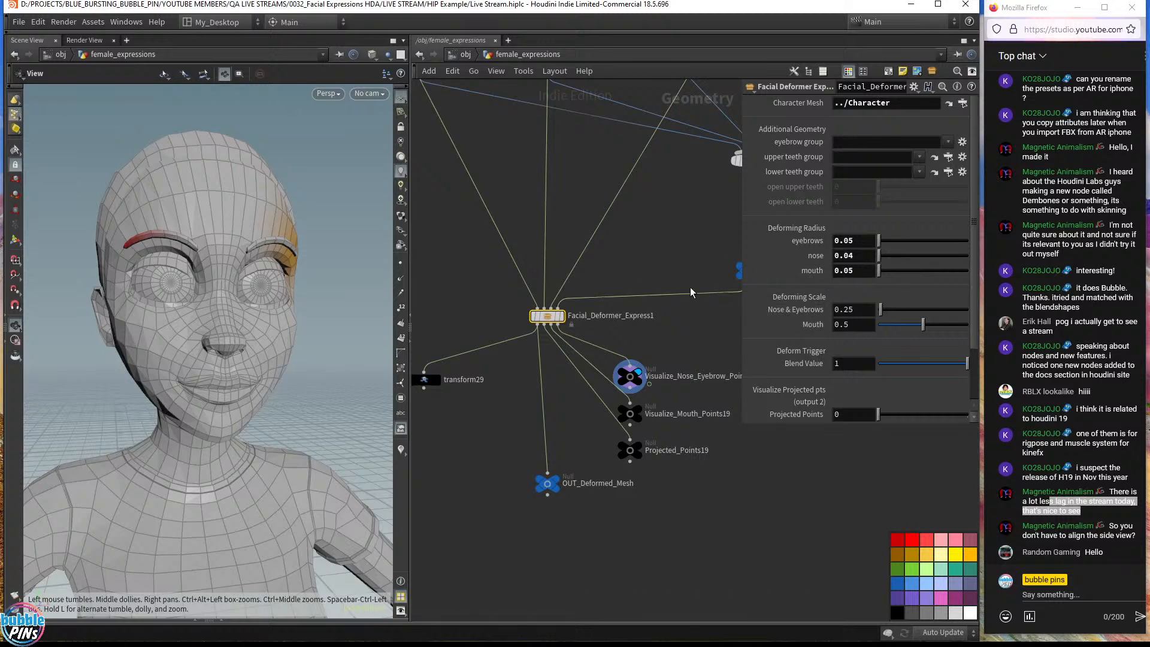
- Move the object_merge1 node higher up to leave a wide gap above the Character null
middle_click_drag(679, 271, 643, 386)
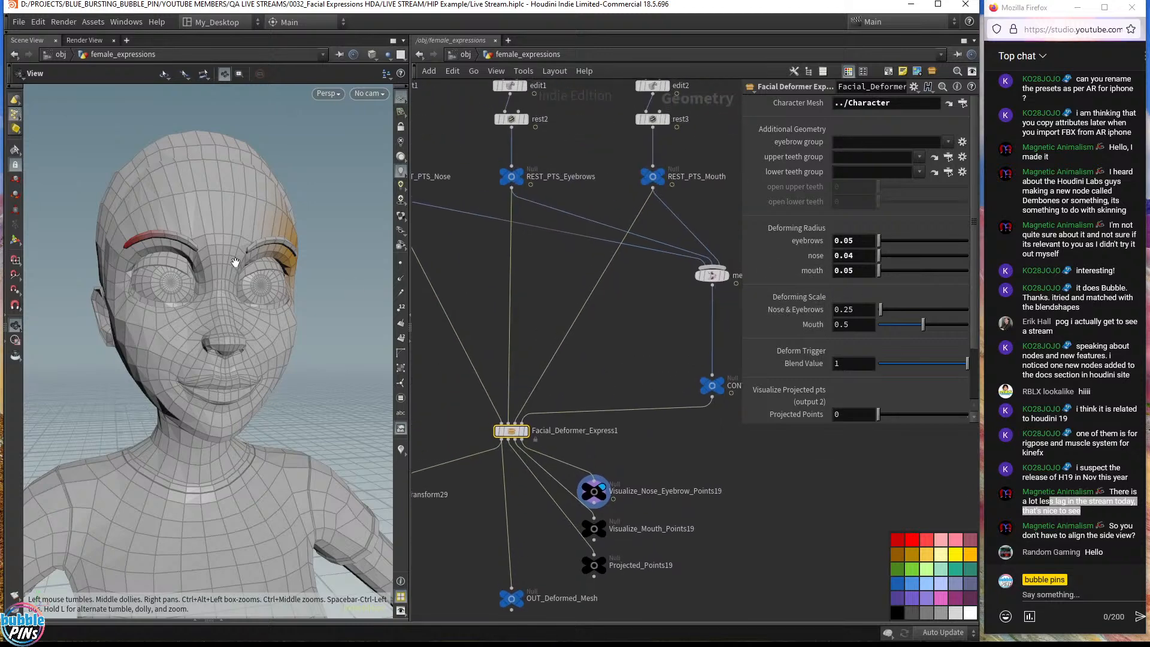
left_click_drag(203, 249, 280, 263)
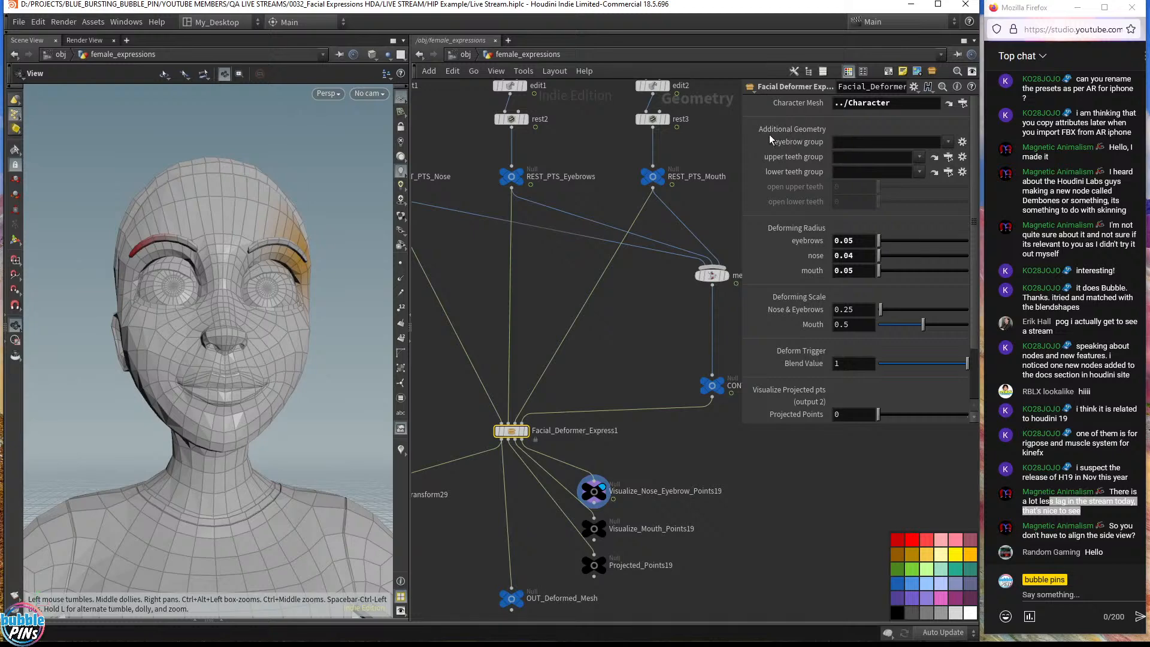
key("h")
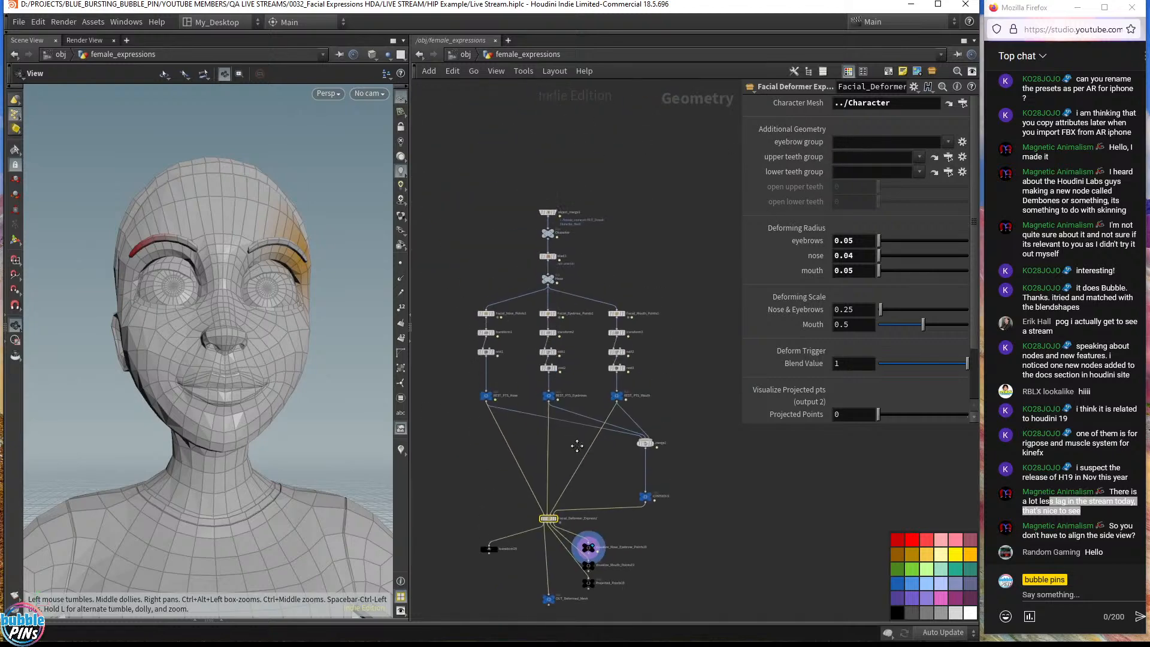
middle_click_drag(596, 260, 608, 320)
scroll(572, 265, "up", 6)
left_click_drag(533, 286, 534, 119)
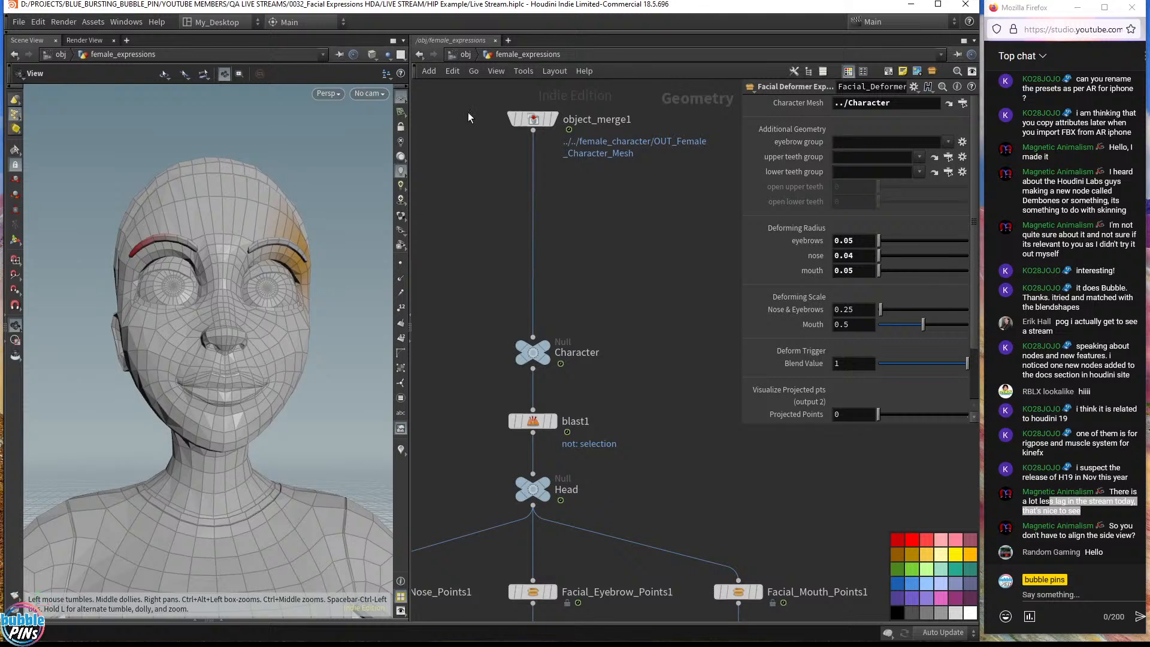
- Colour the Head and Character null nodes blue
left_click_drag(470, 103, 645, 380)
left_click_drag(459, 313, 594, 375)
key("z")
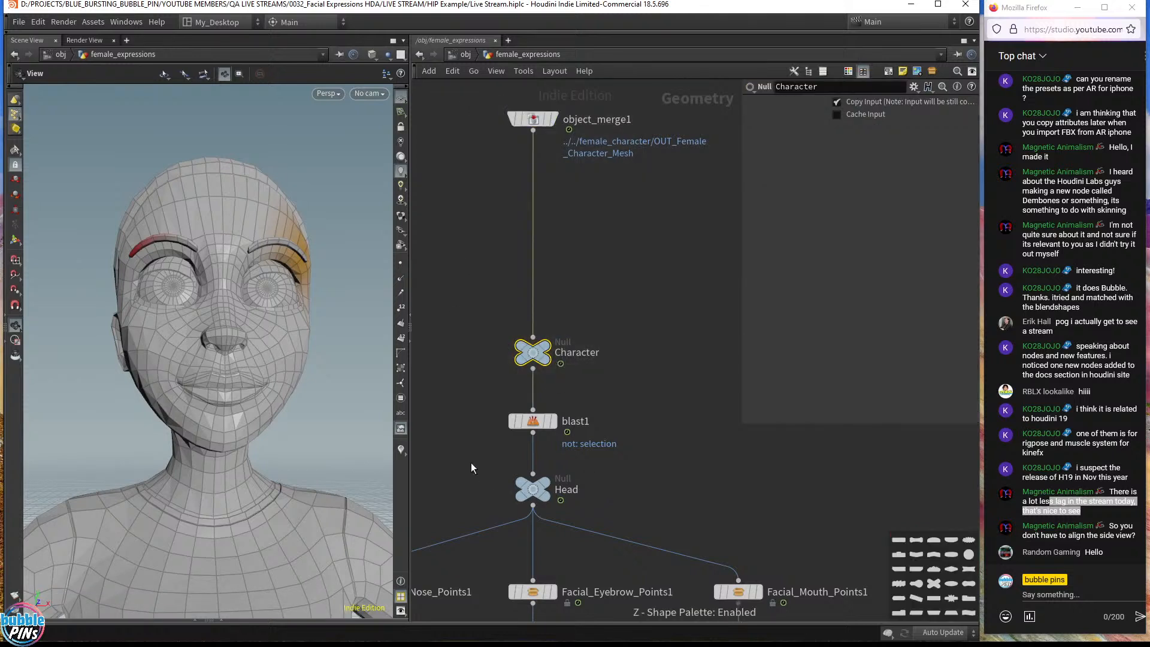
left_click_drag(470, 462, 584, 512)
key("c")
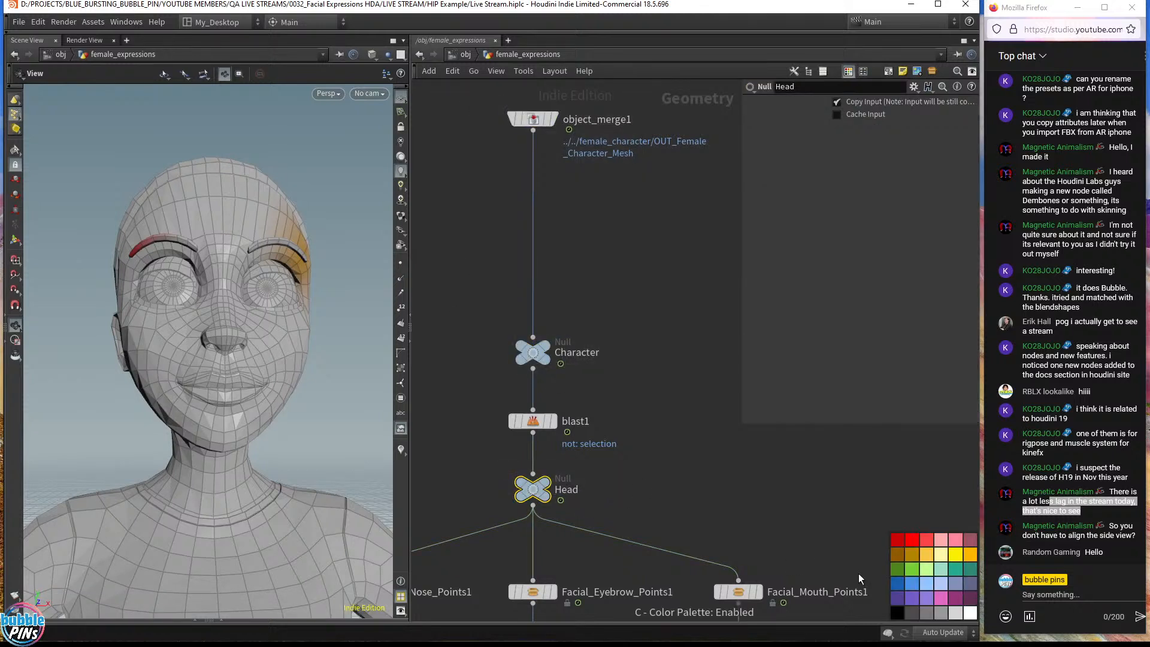
left_click(892, 582)
left_click(586, 359)
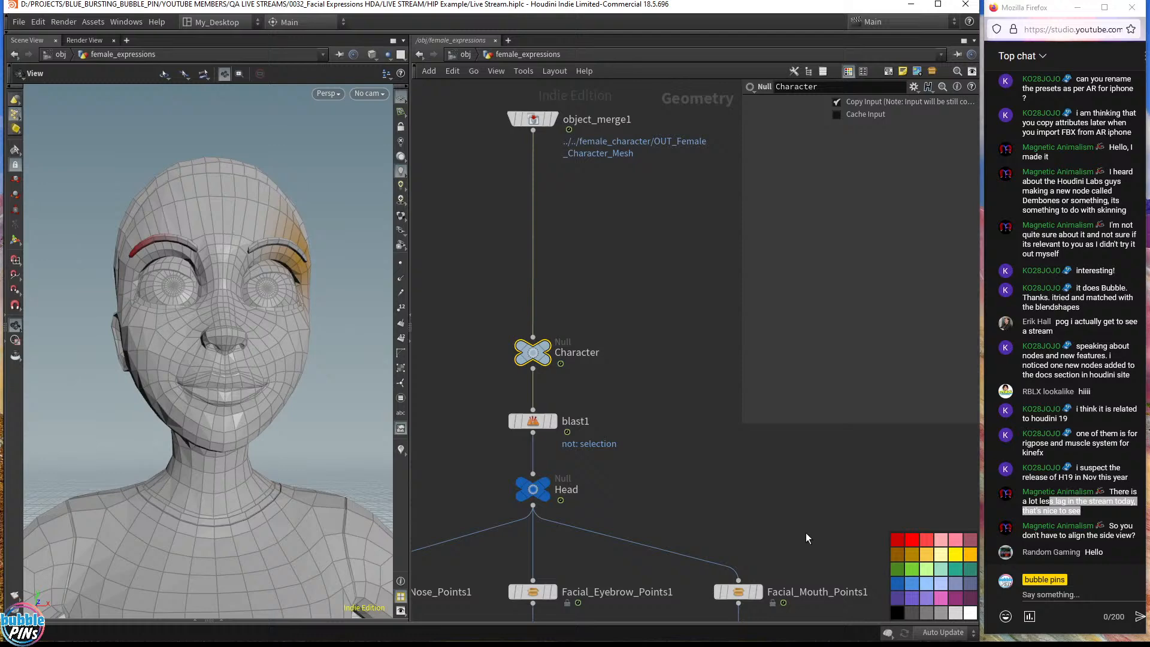
left_click(895, 586)
- Select the object_merge1 node and display its geometry in the viewport
left_click_drag(438, 170, 595, 81)
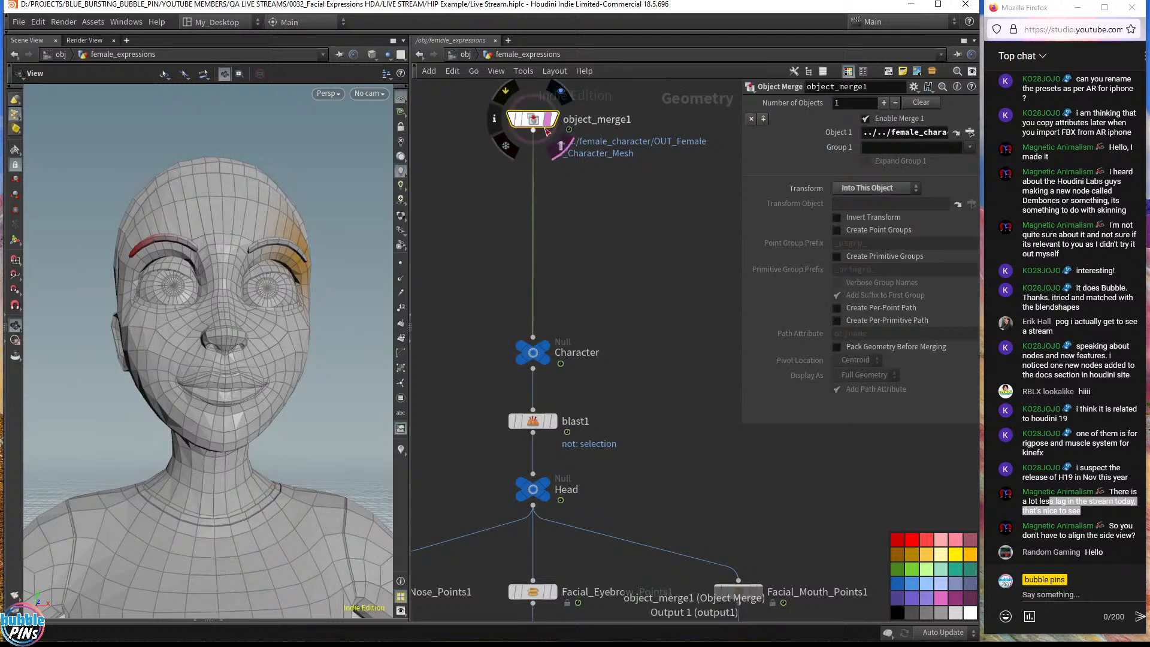
left_click(551, 118)
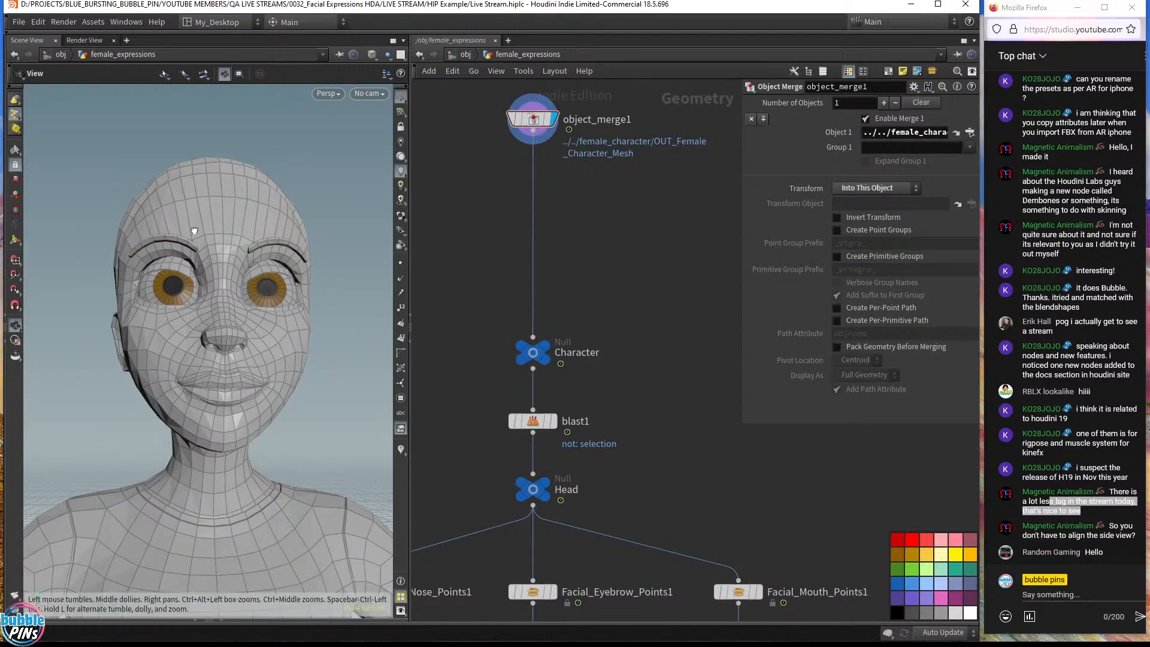
- Add a Group node between object_merge1 and the Character null and display it in the viewport
left_click_drag(195, 230, 252, 263)
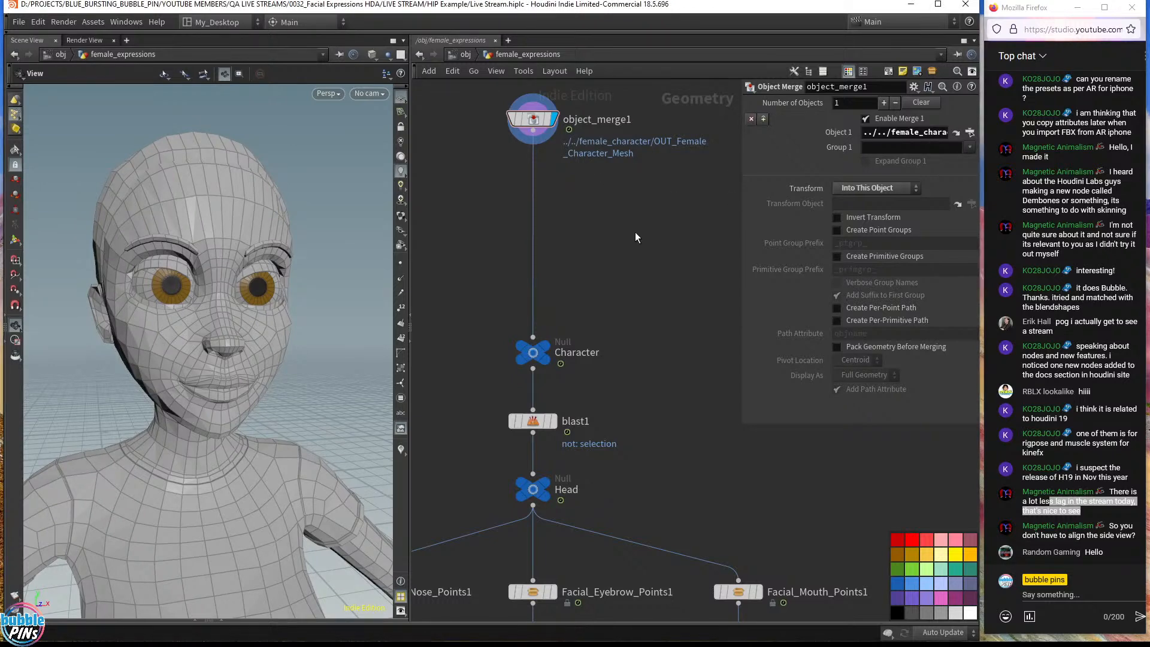
key("Tab")
type("group")
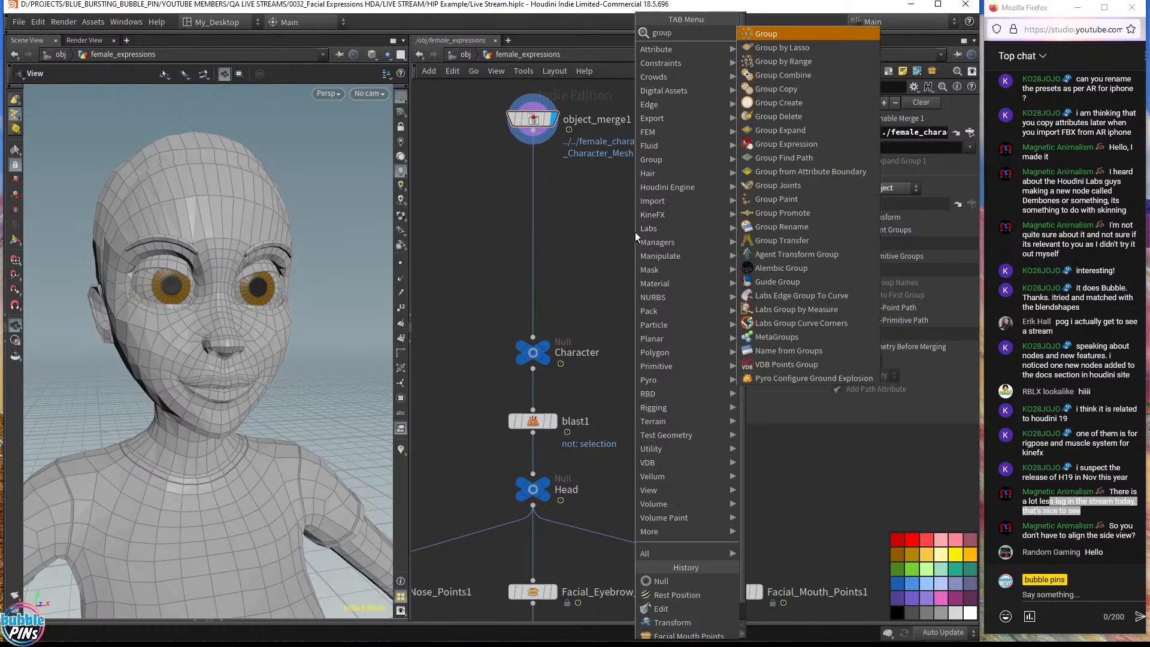
key("Return")
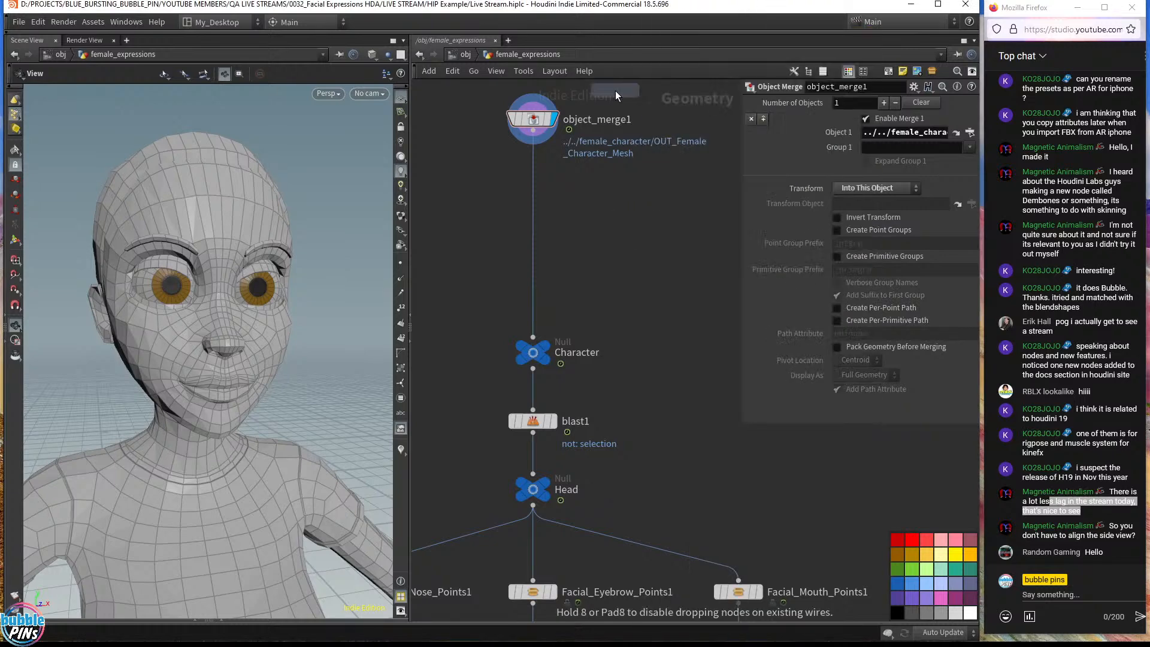
left_click(533, 183)
left_click(554, 182)
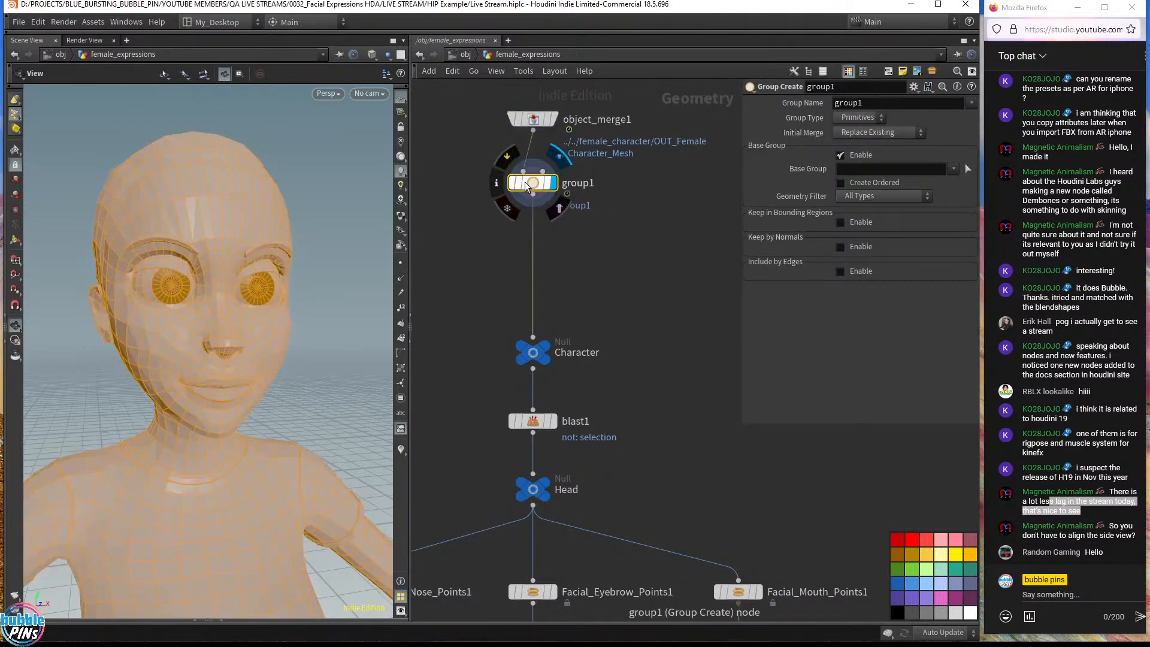
- Set the group1 node's group type to Points and its group name to eye_brows
left_click(856, 118)
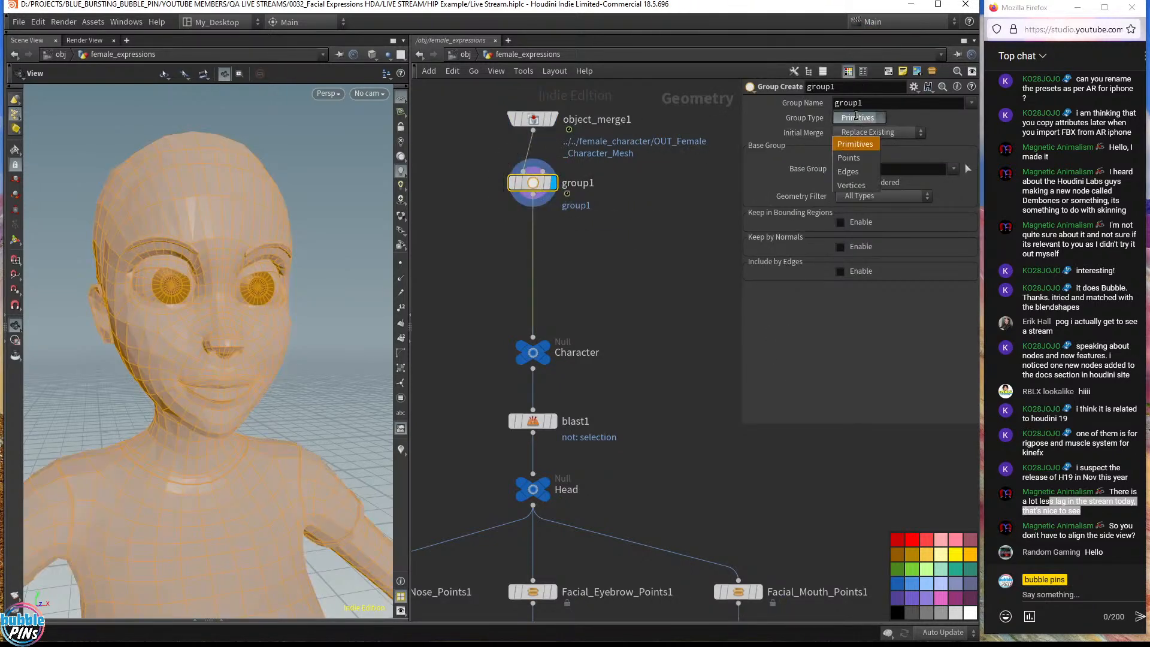
left_click(858, 158)
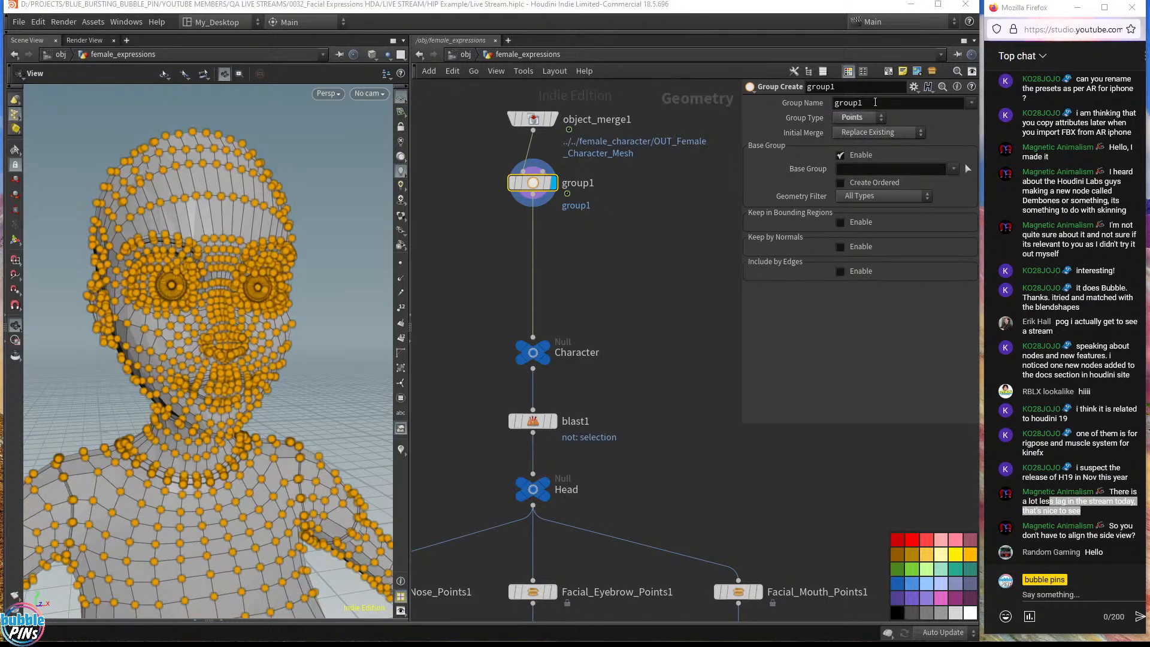
type("eye_brows")
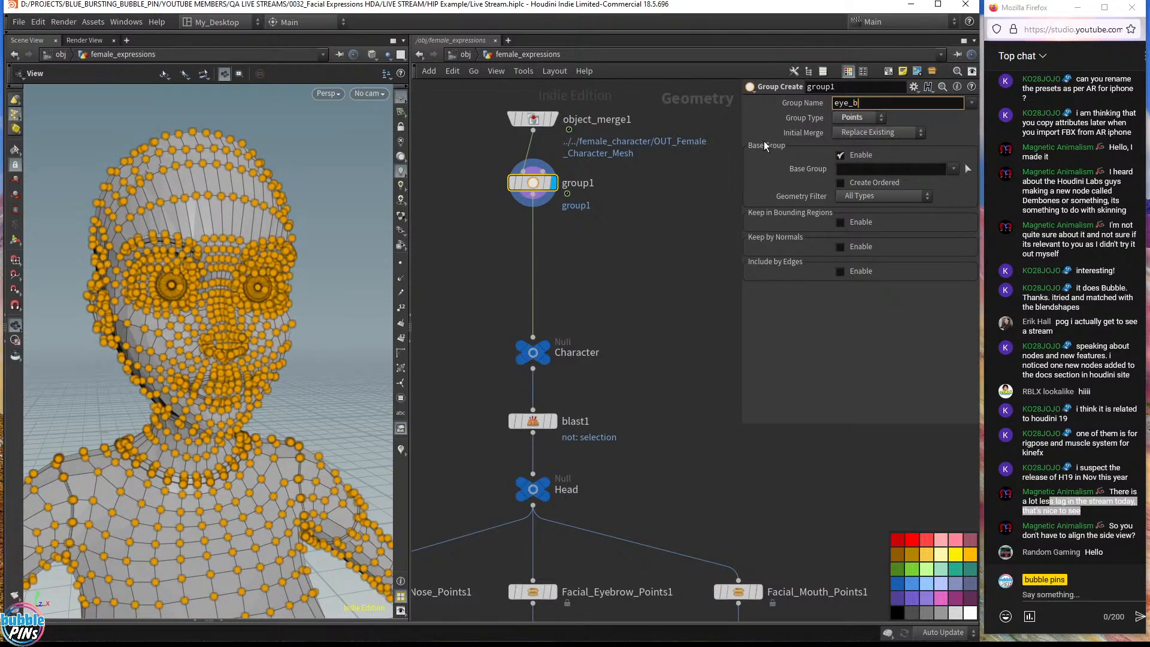
key("Return")
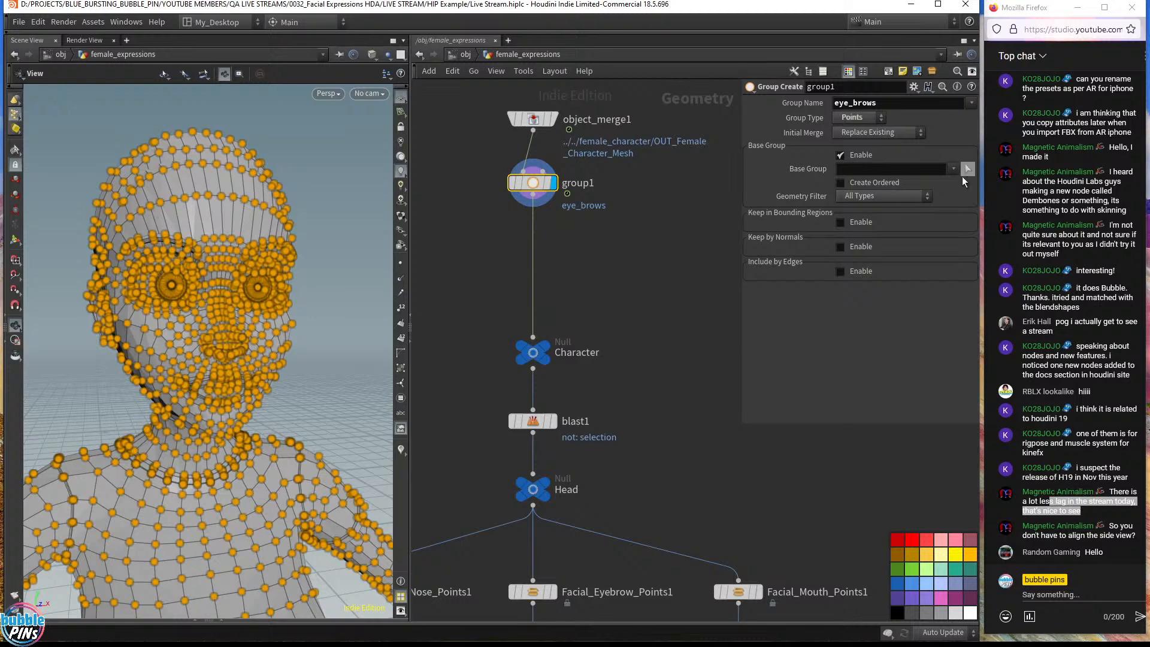
left_click(965, 169)
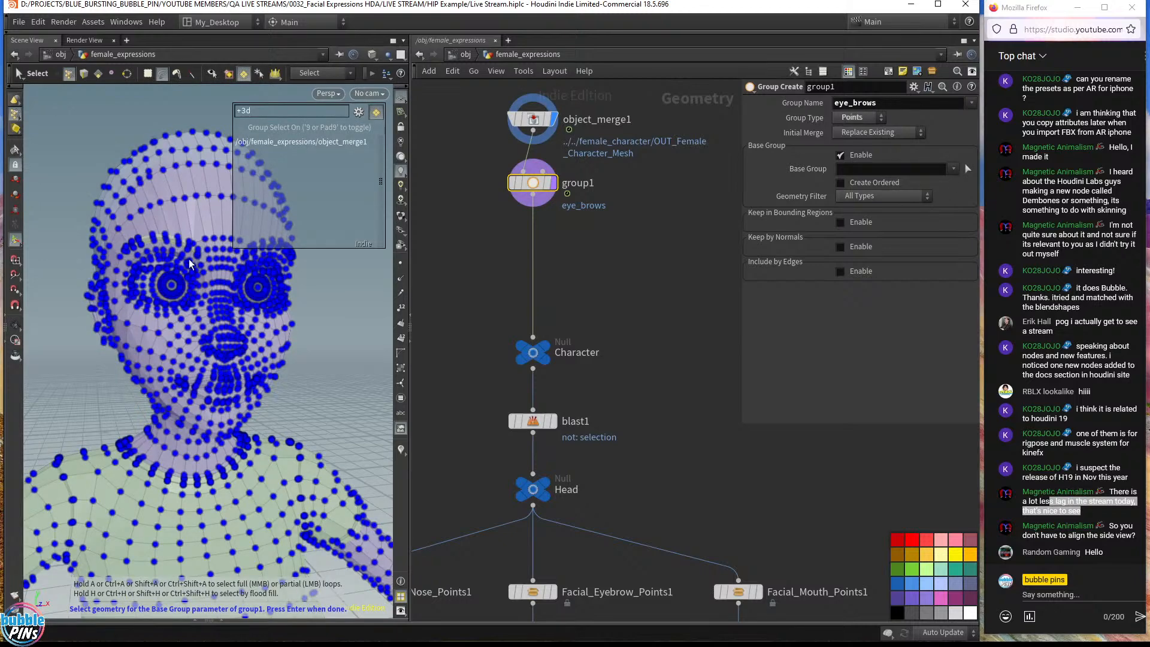
left_click(242, 74)
left_click(242, 75)
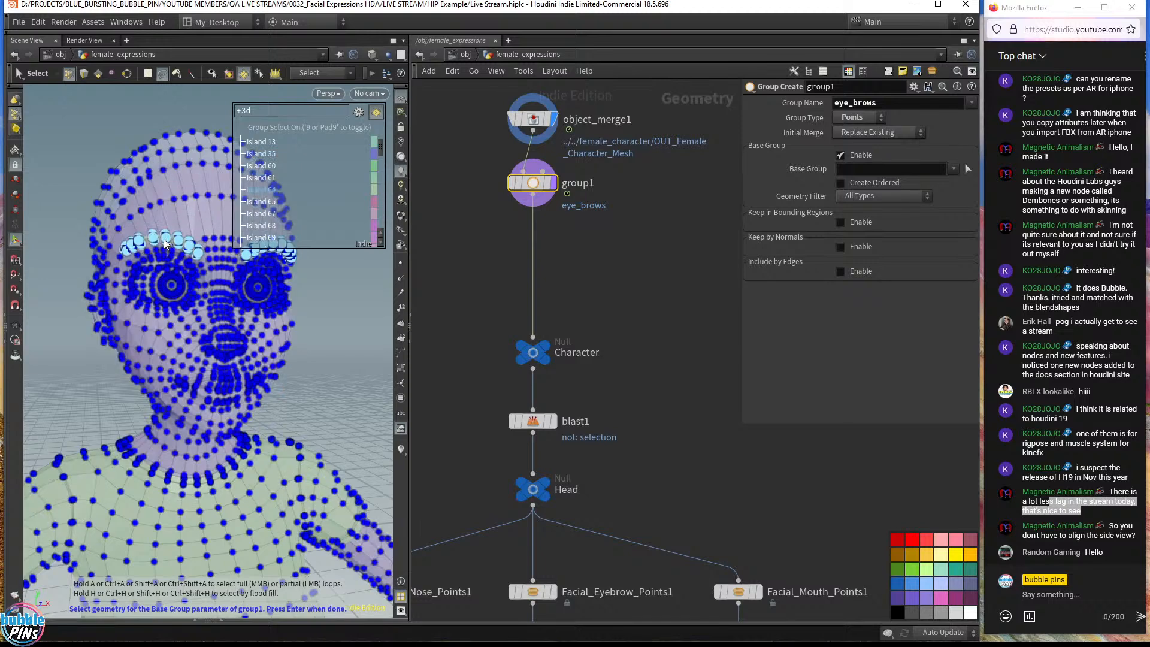
key("Escape")
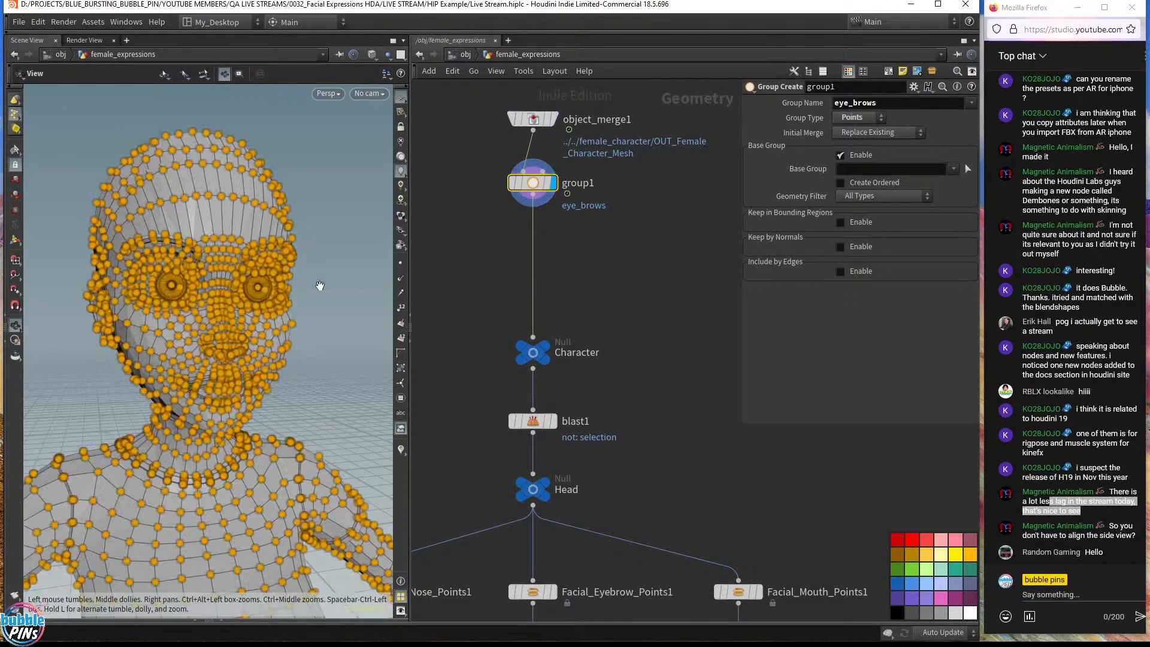
- Reduce the viewport's point marker size to 5 in the display options
key("d")
left_click(284, 266)
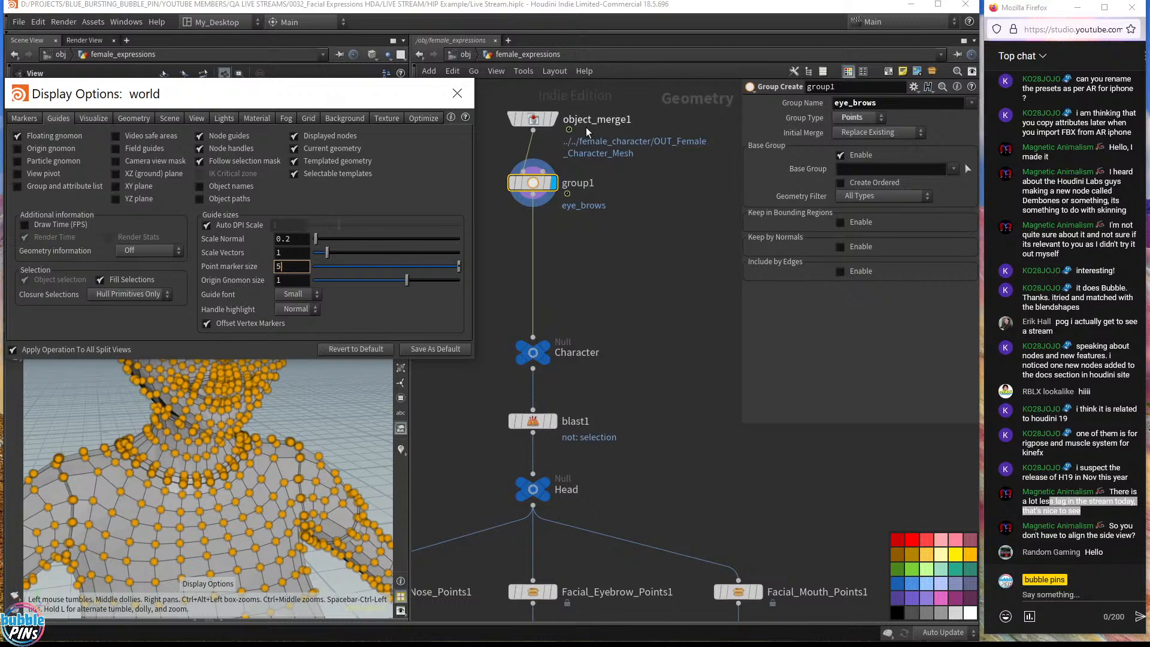
left_click(457, 94)
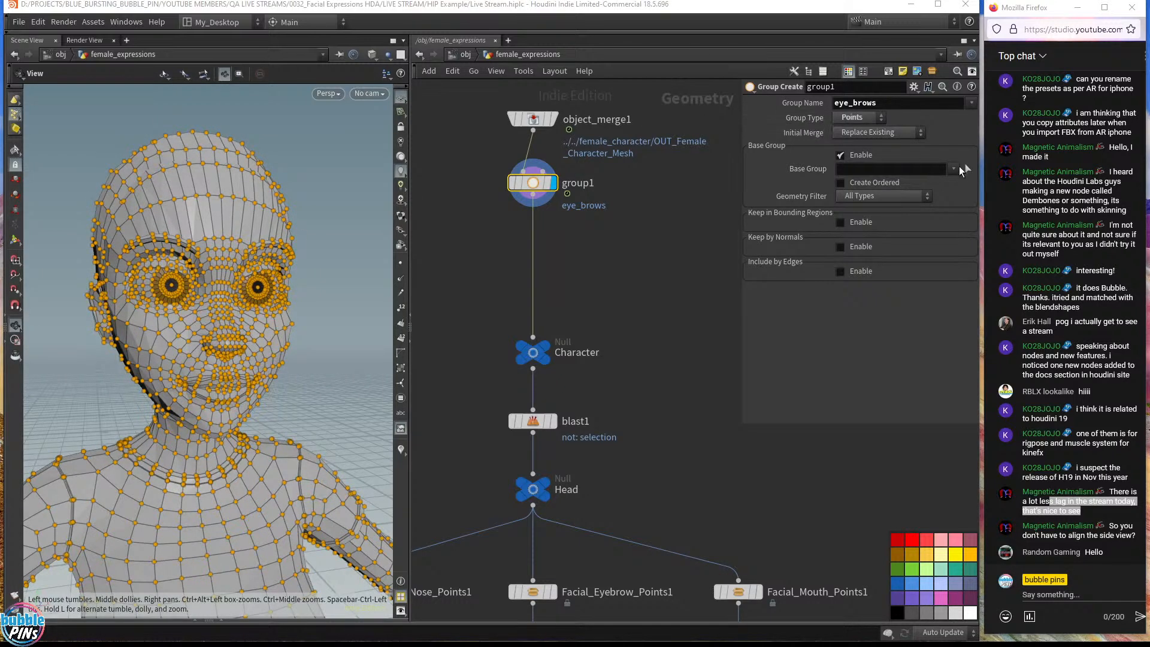
- Assign the points of both eyebrow meshes as the base group of group1, selecting them as a connected 3D island
left_click(967, 169)
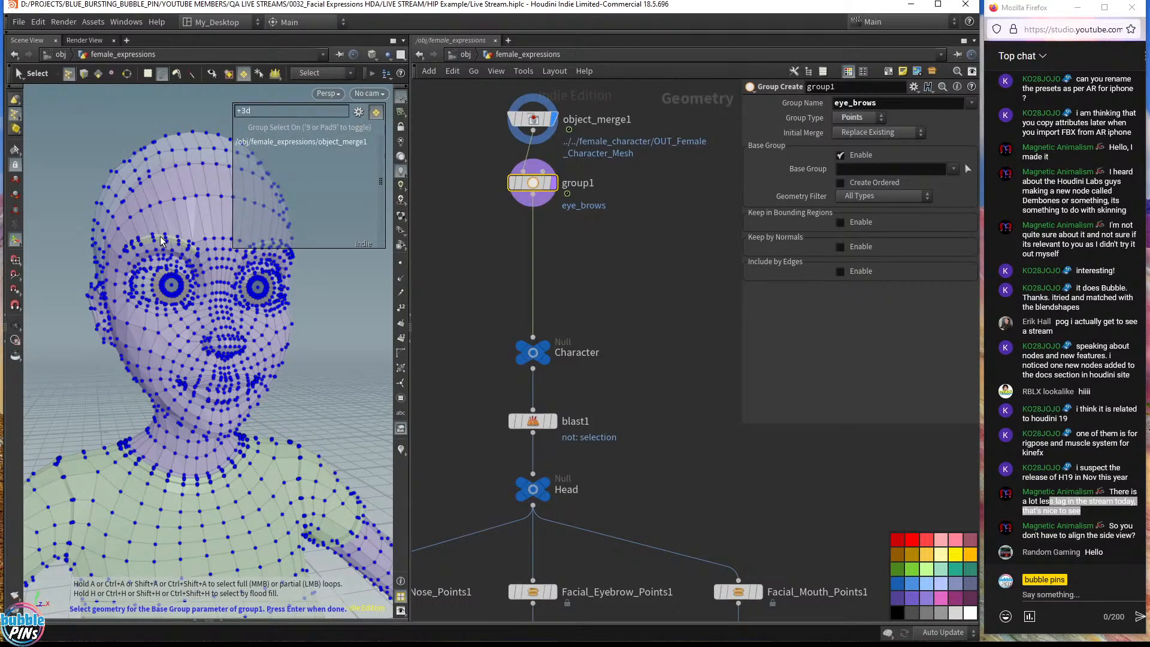
left_click(244, 74)
left_click(244, 74)
left_click_drag(192, 256, 195, 263, "alt")
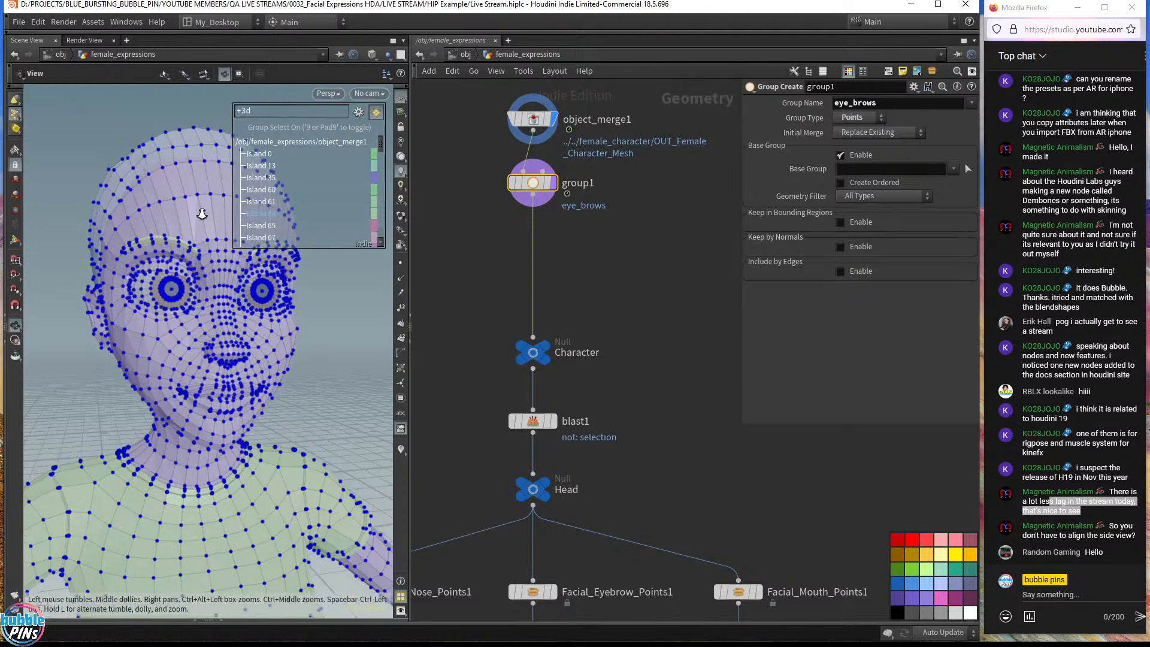
scroll(192, 258, "up", 5)
scroll(112, 239, "down", 5)
left_click_drag(113, 239, 159, 245, "alt")
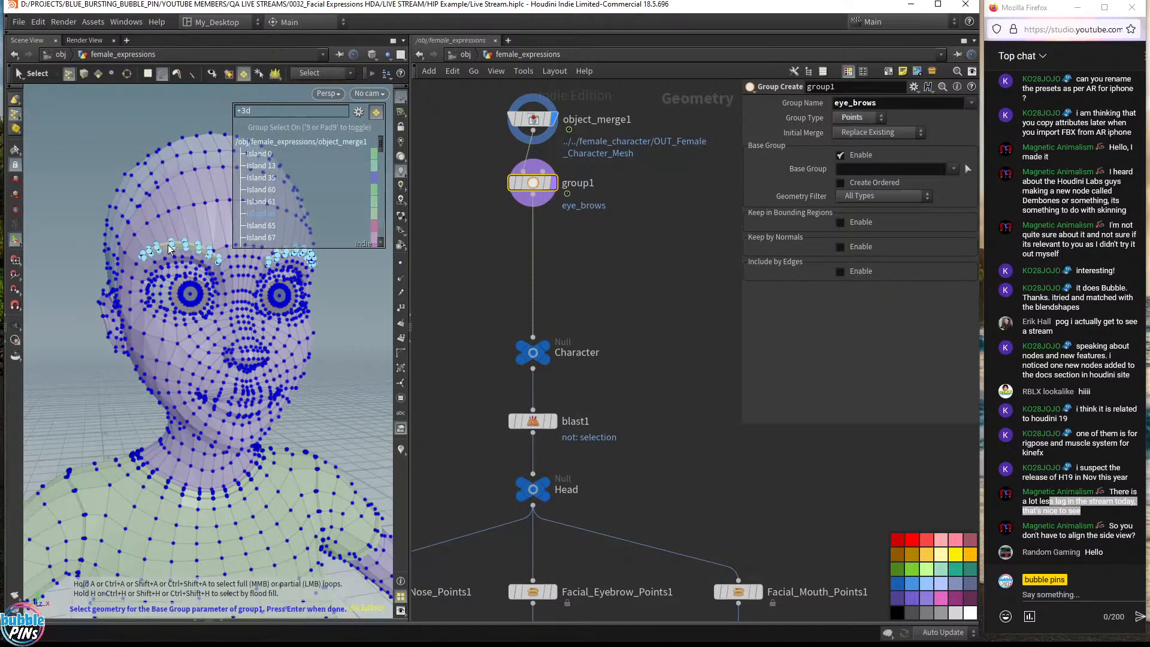
left_click(171, 249)
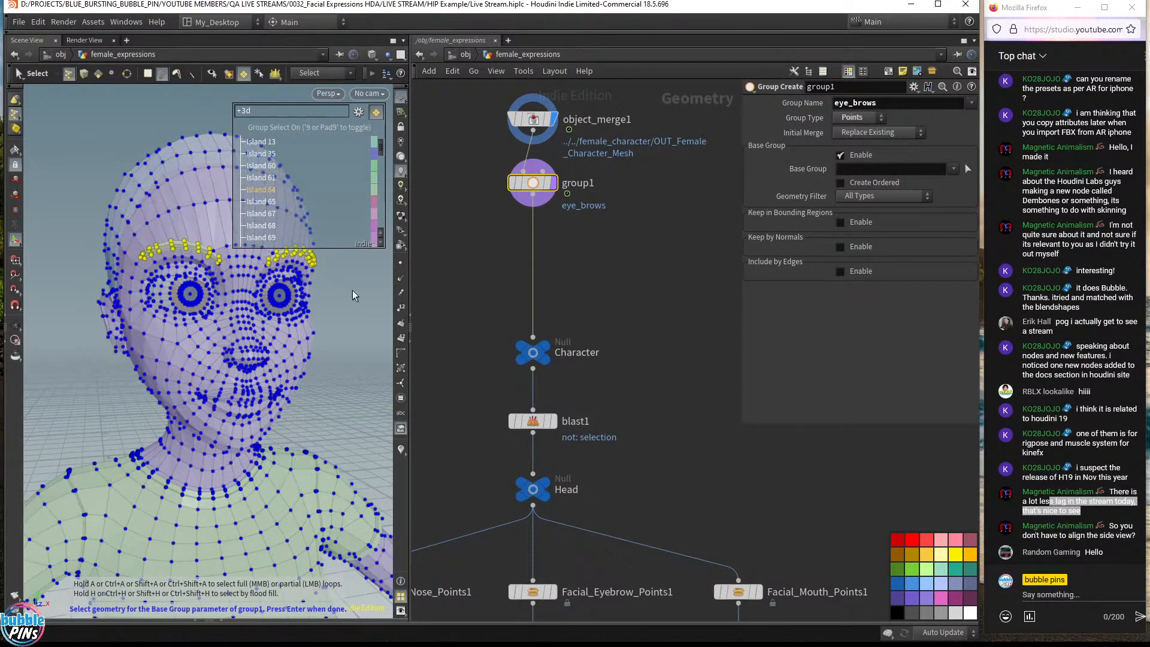
key("Return")
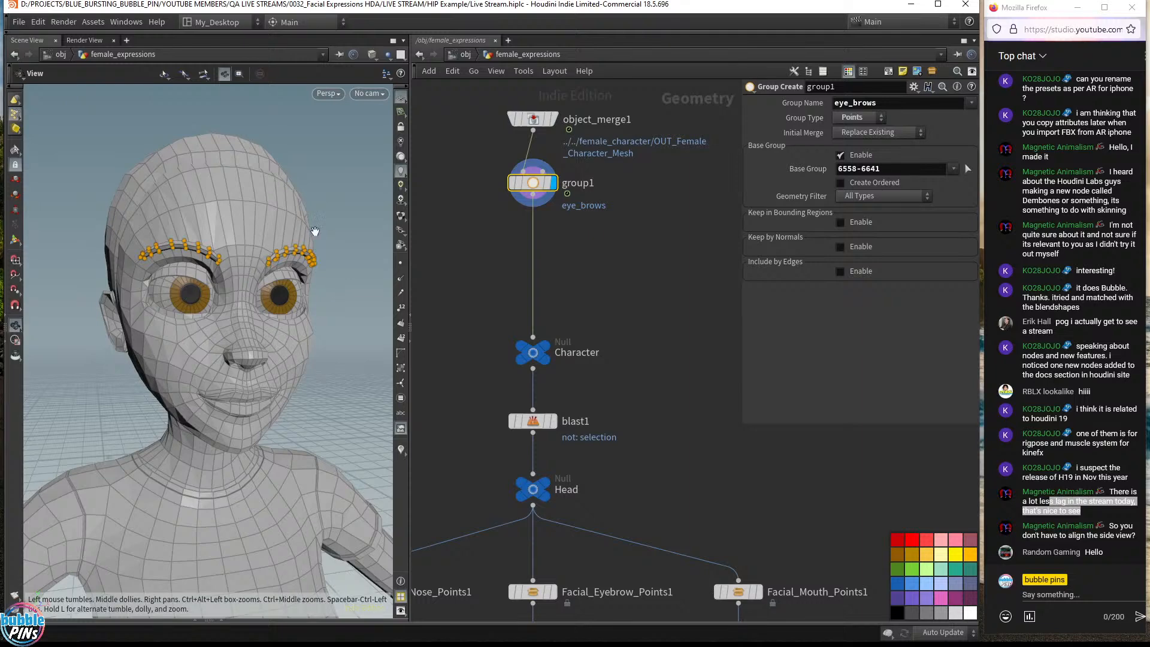
- Display Facial_Deformer_Express1 and set its eyebrow group to eye_brows
left_click_drag(883, 103, 783, 114)
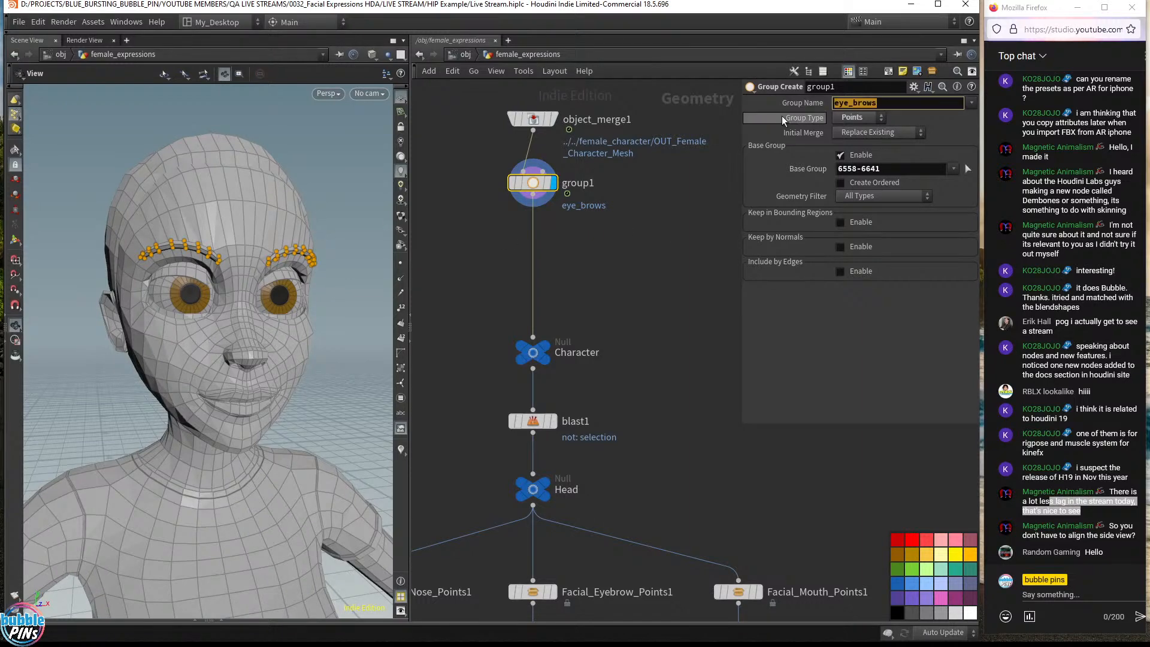
scroll(622, 353, "down", 1)
middle_click_drag(639, 569, 643, 221)
middle_click_drag(632, 350, 635, 206)
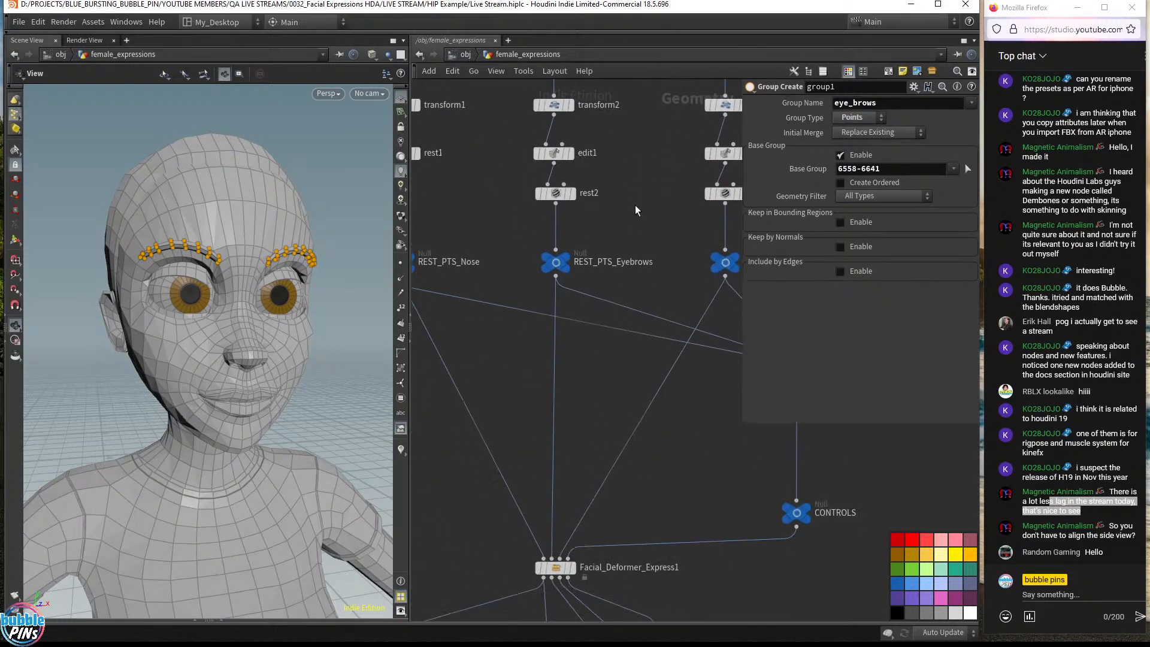
scroll(612, 296, "down", 2)
middle_click_drag(633, 483, 616, 418)
left_click_drag(499, 395, 617, 445)
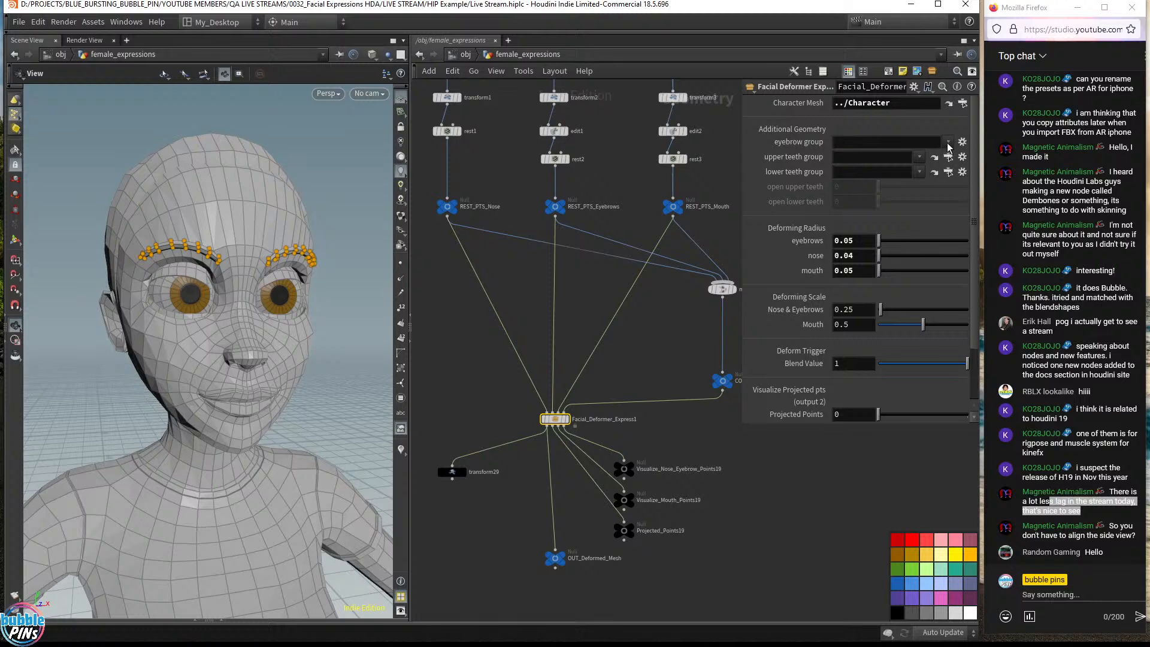
left_click(948, 145)
left_click(836, 143)
mouse_move(573, 421)
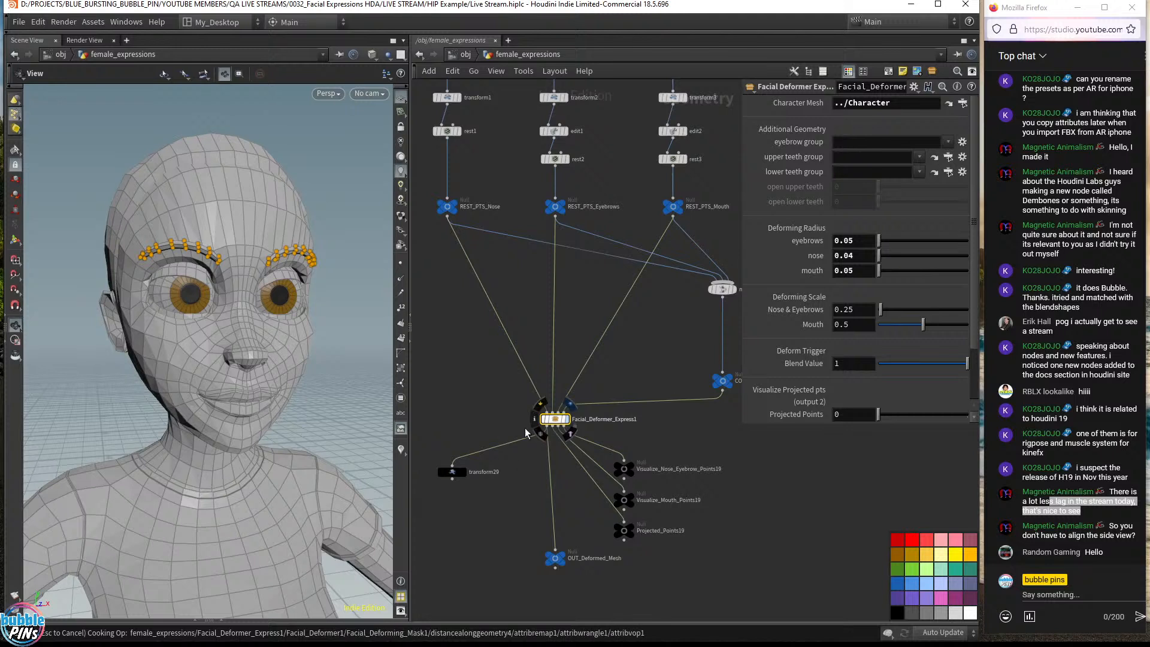
left_click(945, 145)
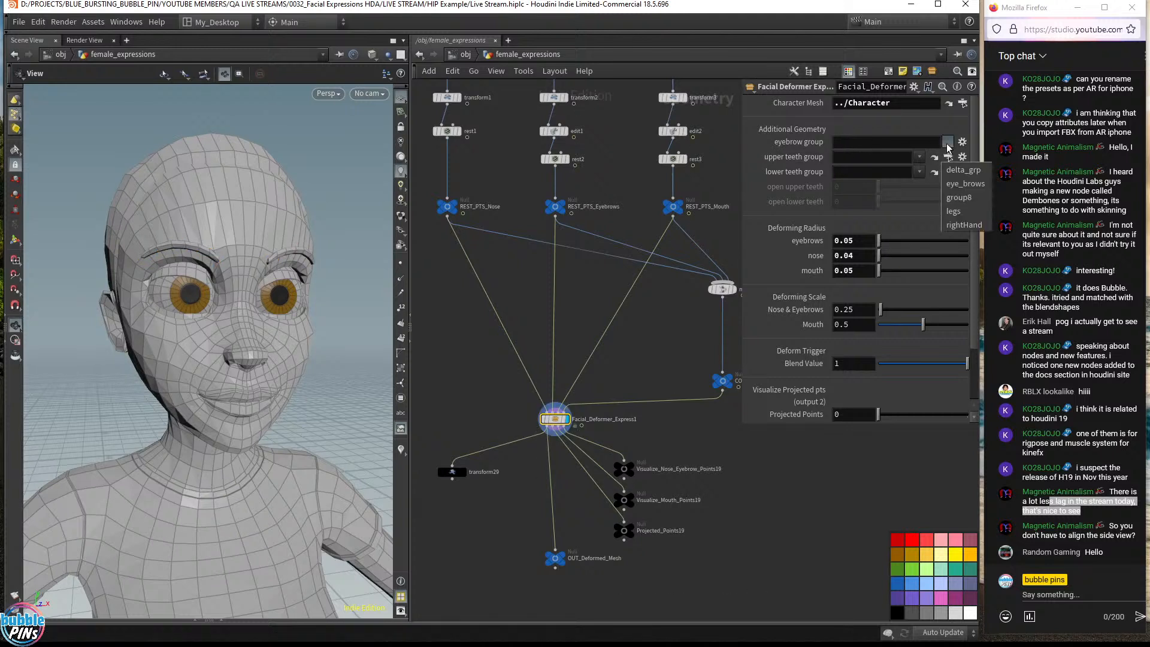
left_click(968, 184)
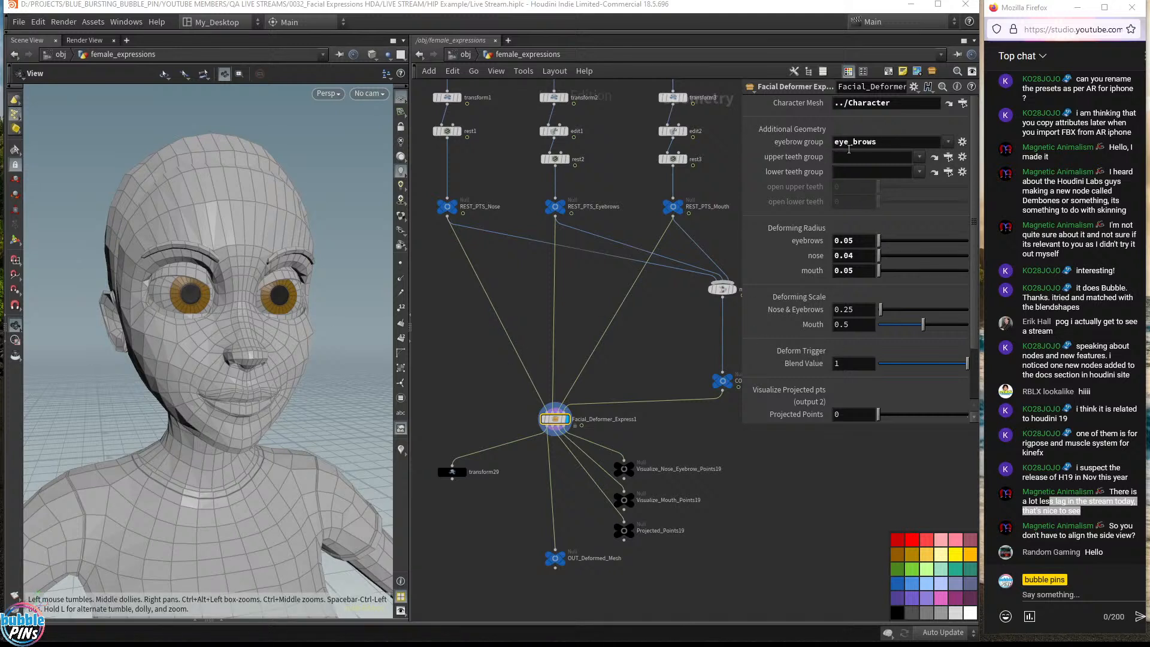
- Display Visualize_Nose_Eyebrow_Points19 and examine the deforming influence around both eyebrows from each side of the head
scroll(656, 497, "up", 3)
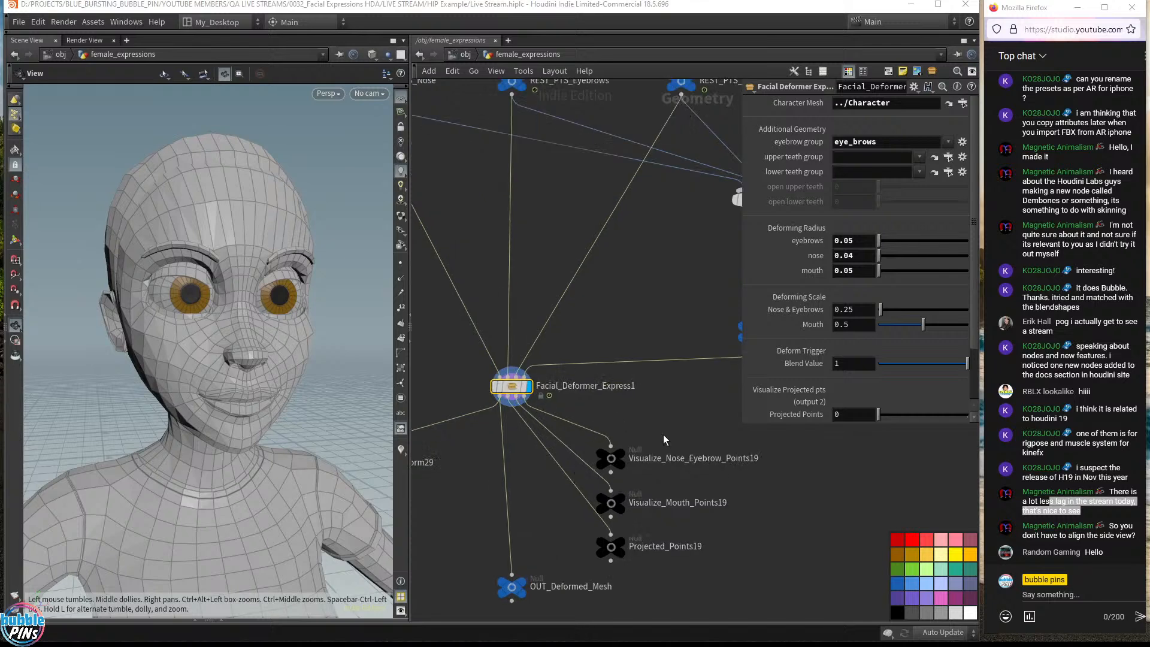
left_click(622, 454)
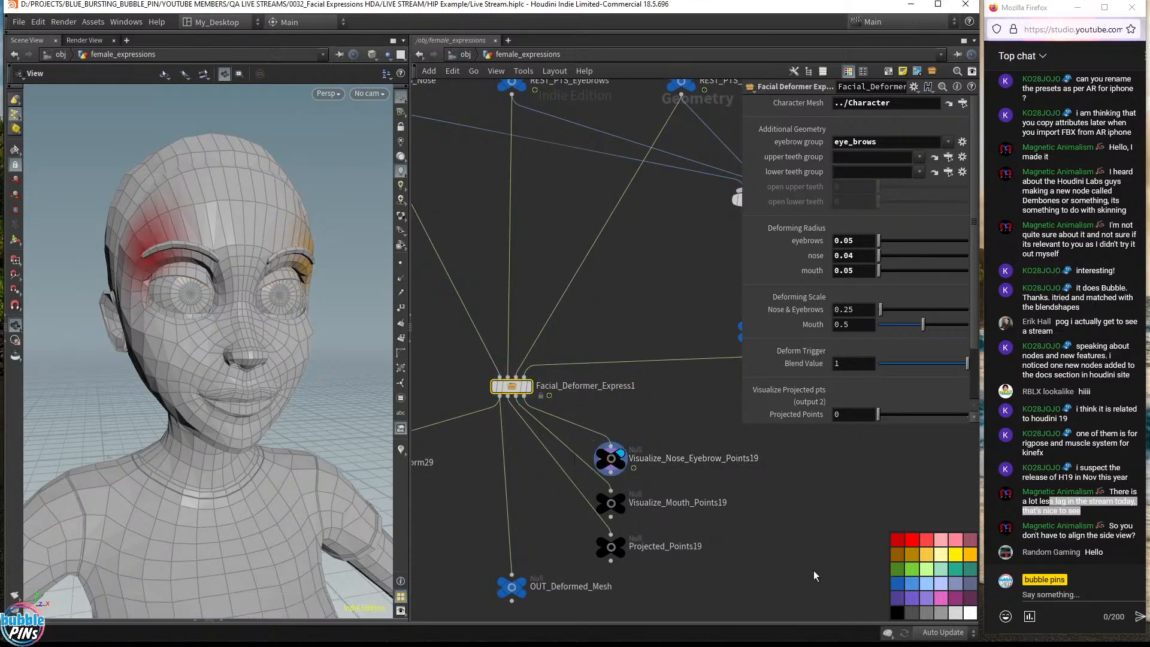
left_click_drag(266, 252, 247, 232)
mouse_move(164, 264)
left_mouse_down()
mouse_move(175, 260)
mouse_move(151, 246)
left_mouse_up()
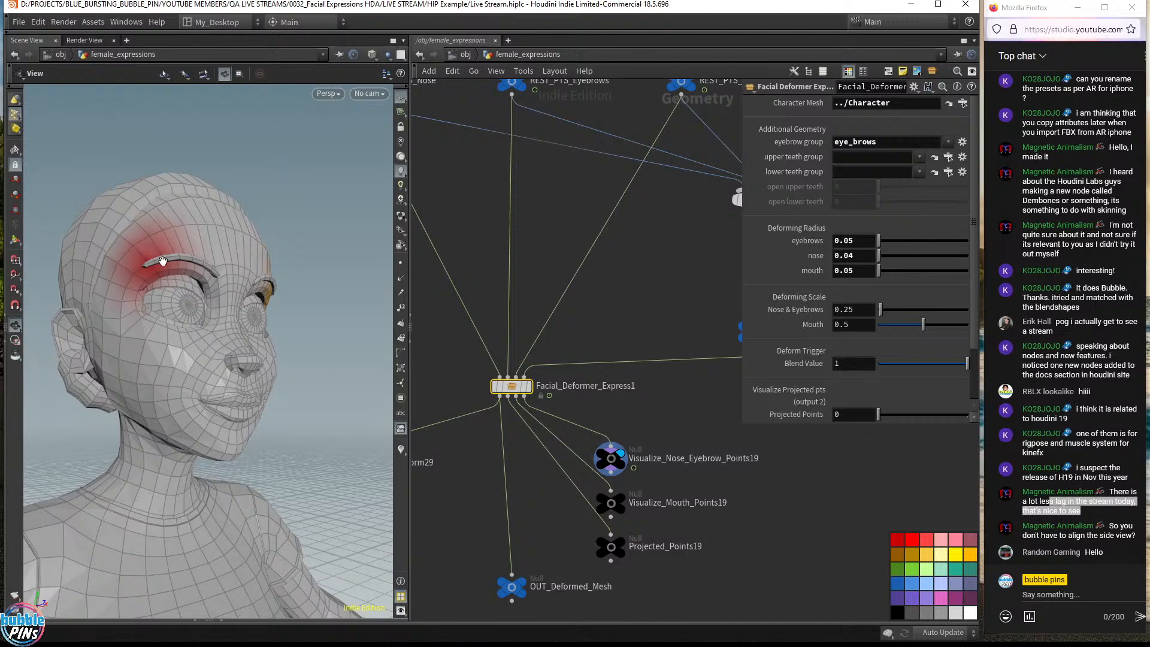
left_click_drag(249, 264, 270, 304)
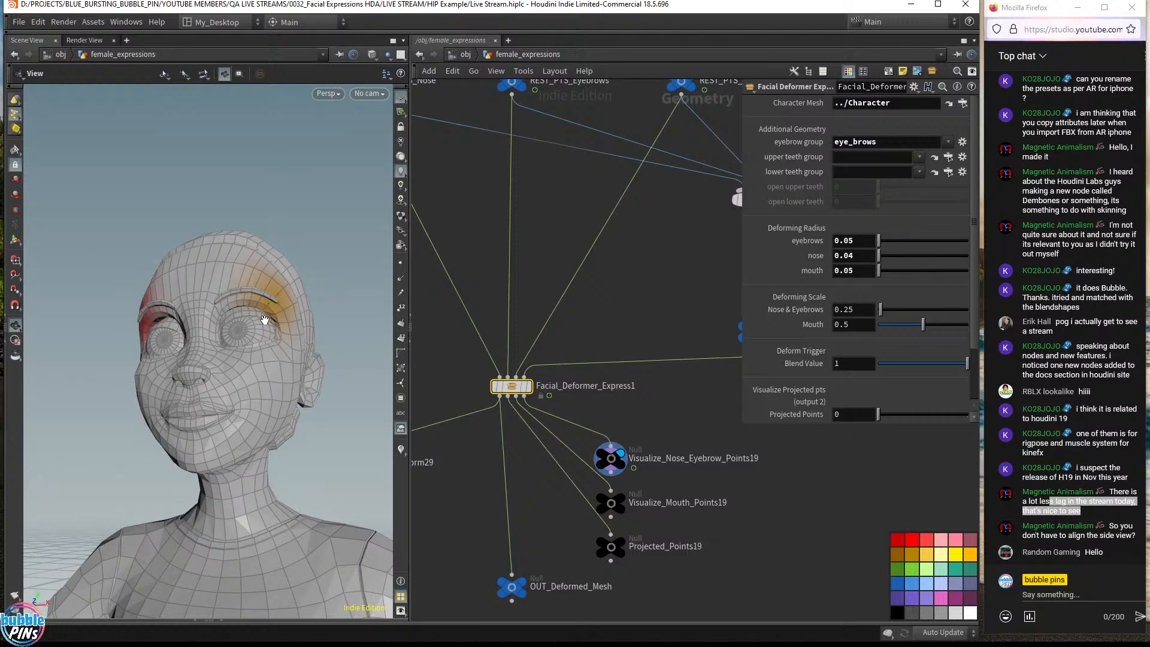
mouse_move(253, 284)
left_mouse_down()
mouse_move(283, 294)
mouse_move(252, 291)
mouse_move(263, 296)
left_mouse_up()
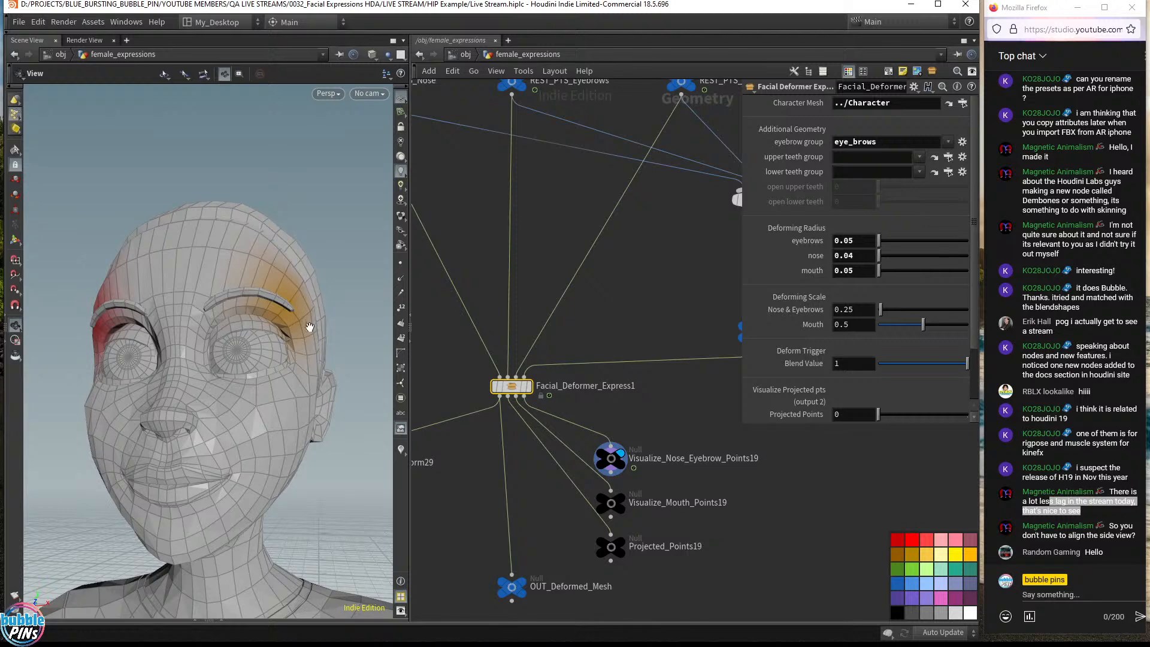
- Insert an Edit node between merge1 and the CONTROLS null and keep it selected
scroll(584, 401, "down", 5)
scroll(603, 366, "up", 4)
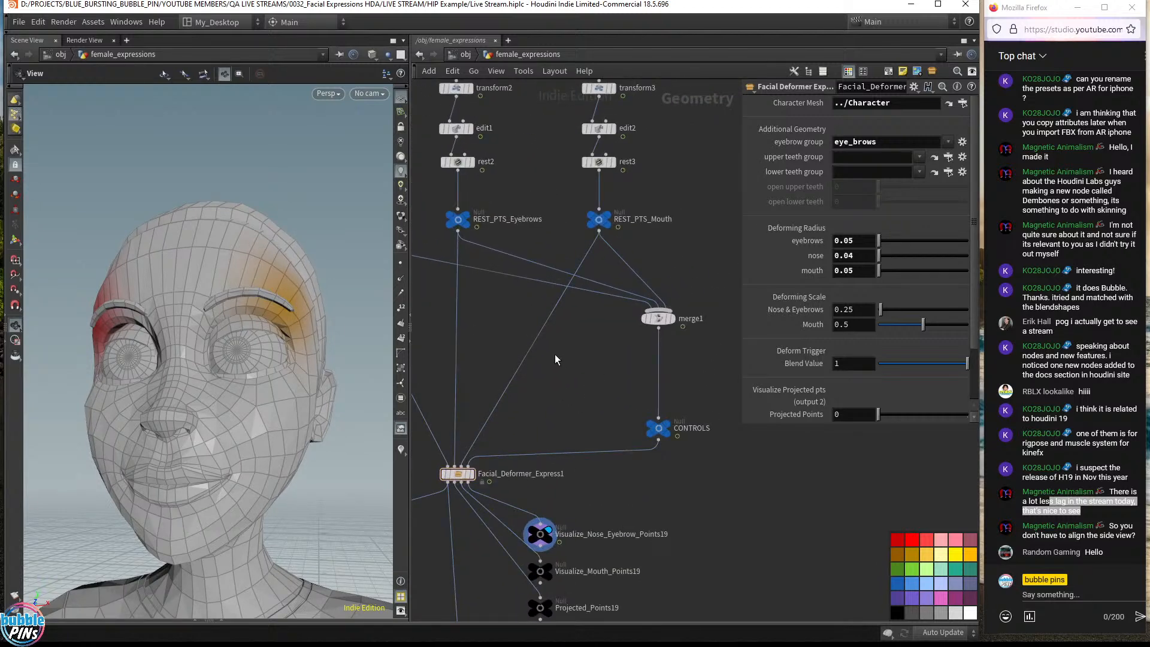
key("Tab")
type("edit")
key("Return")
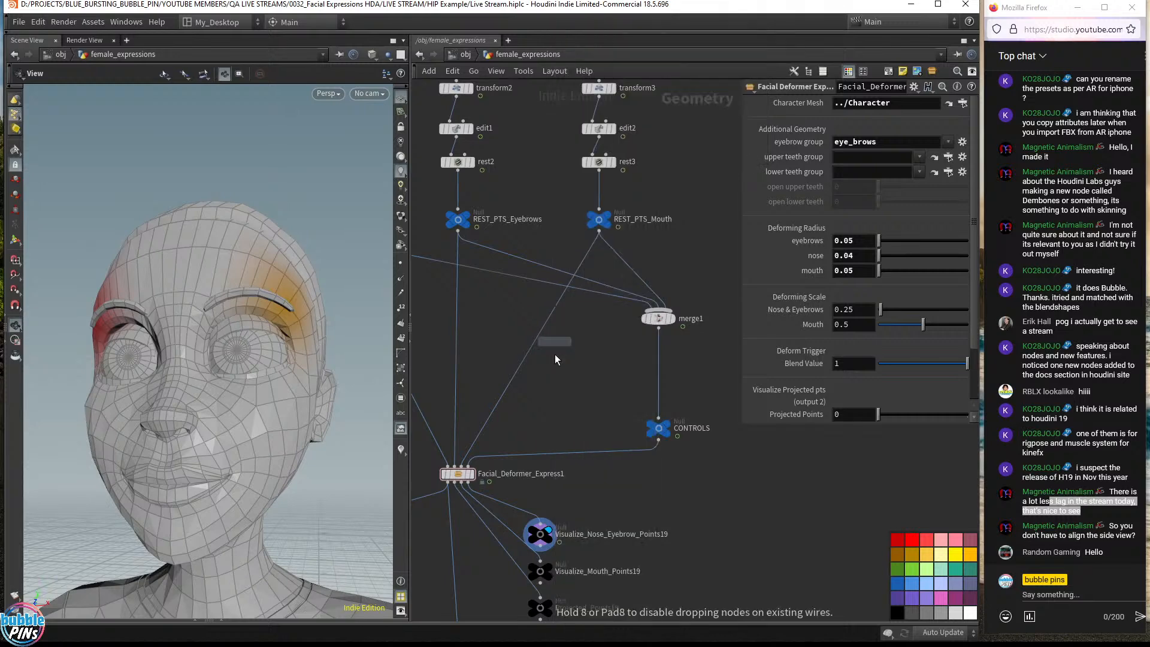
left_click(660, 357)
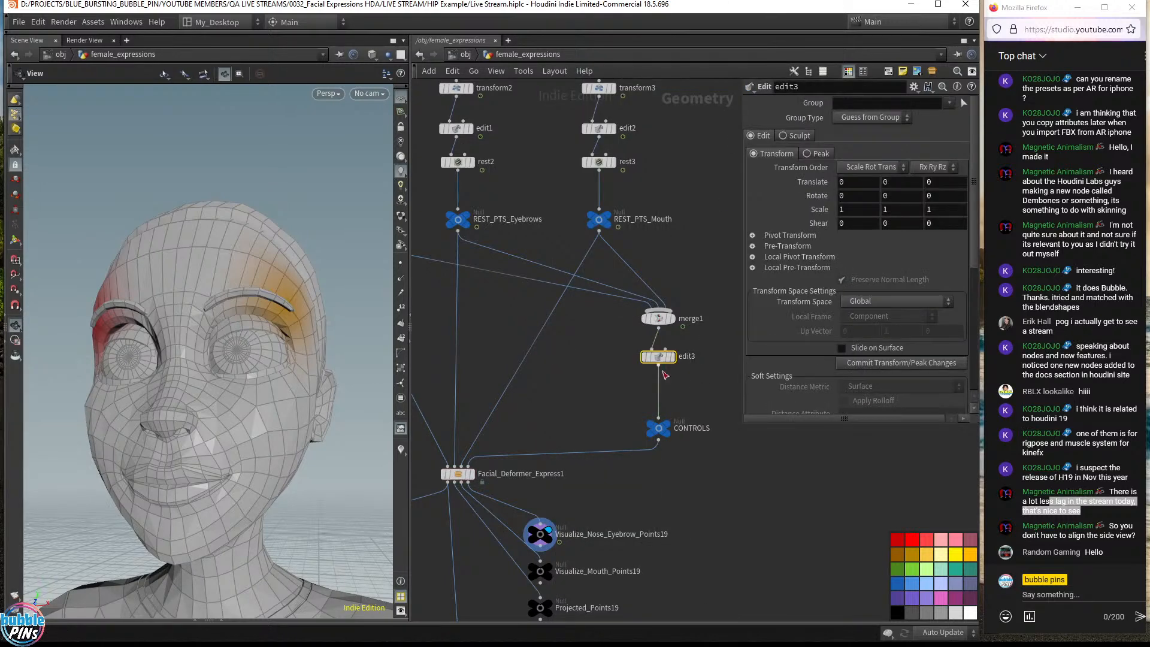
left_click_drag(567, 379, 716, 351)
- Split the viewport into two stacked views and bring the full character into the front view
left_click(386, 73)
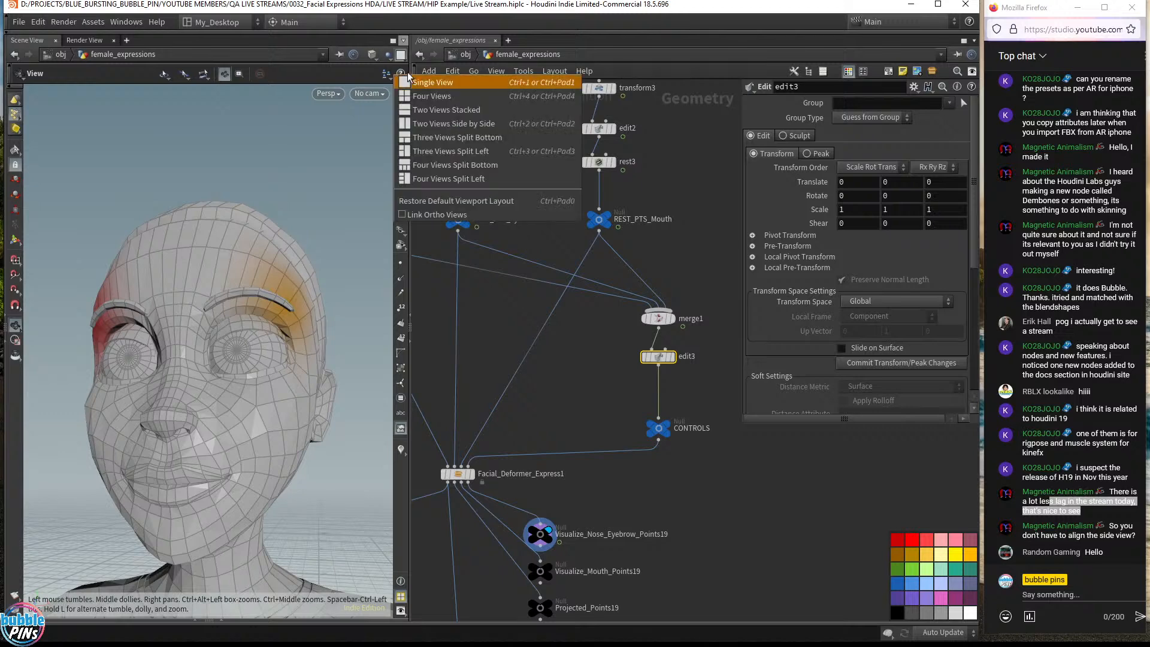
left_click(446, 110)
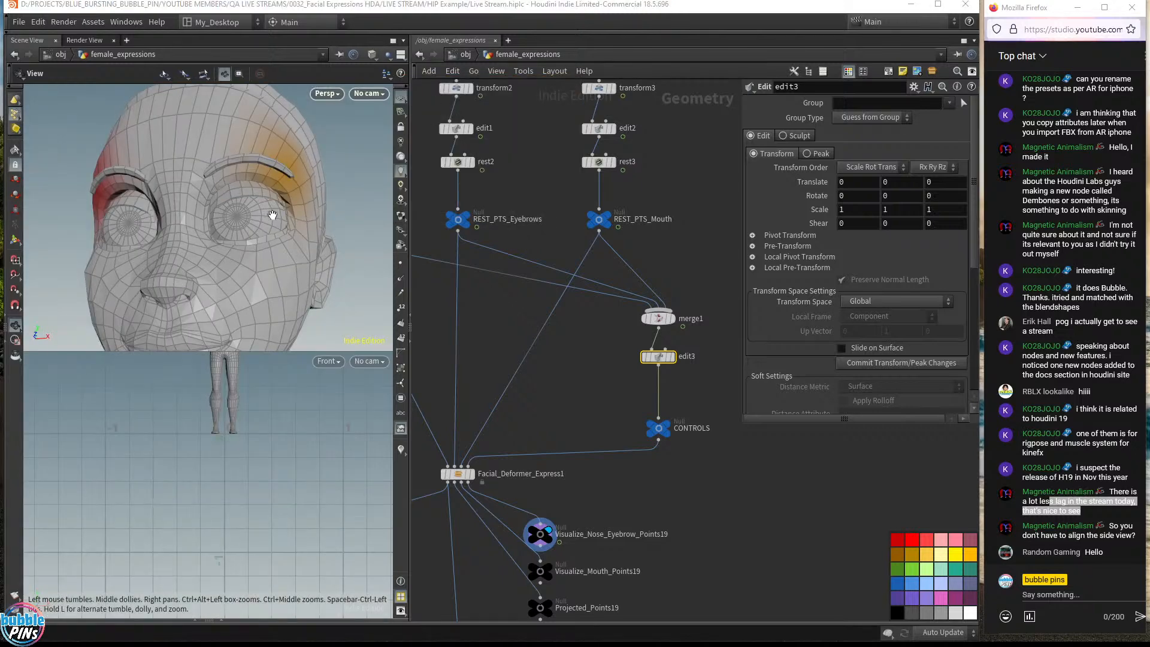
left_click_drag(294, 242, 270, 224)
right_click_drag(282, 419, 243, 512)
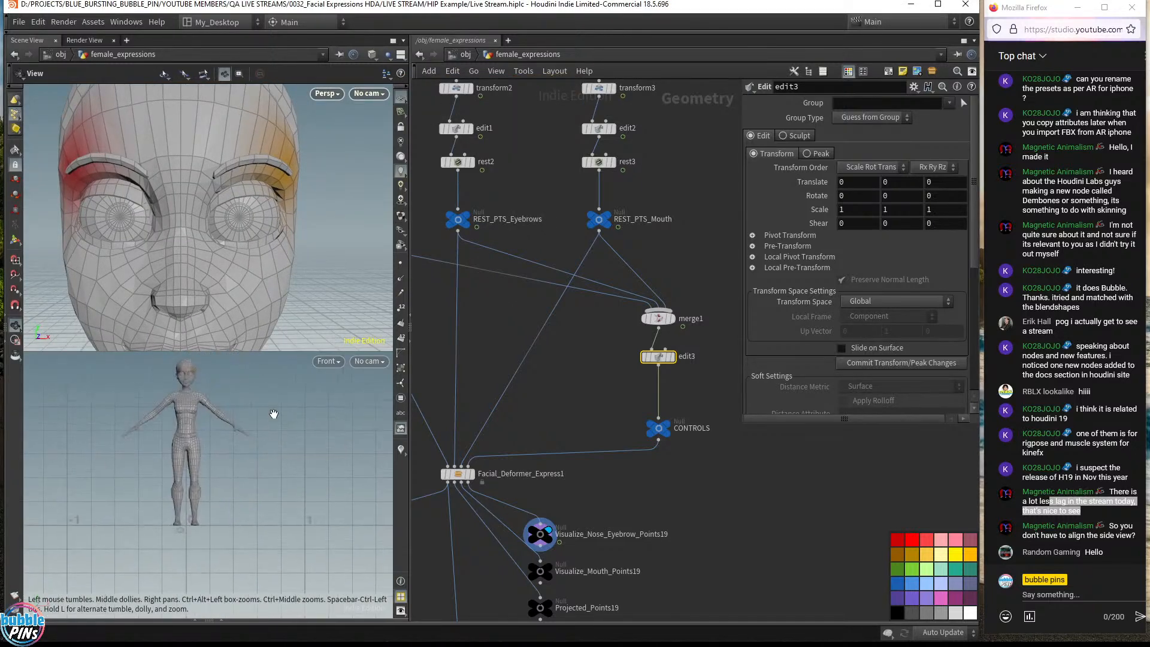
- Display transform29 and frame the character's head in the perspective view
middle_click_drag(573, 396, 669, 370)
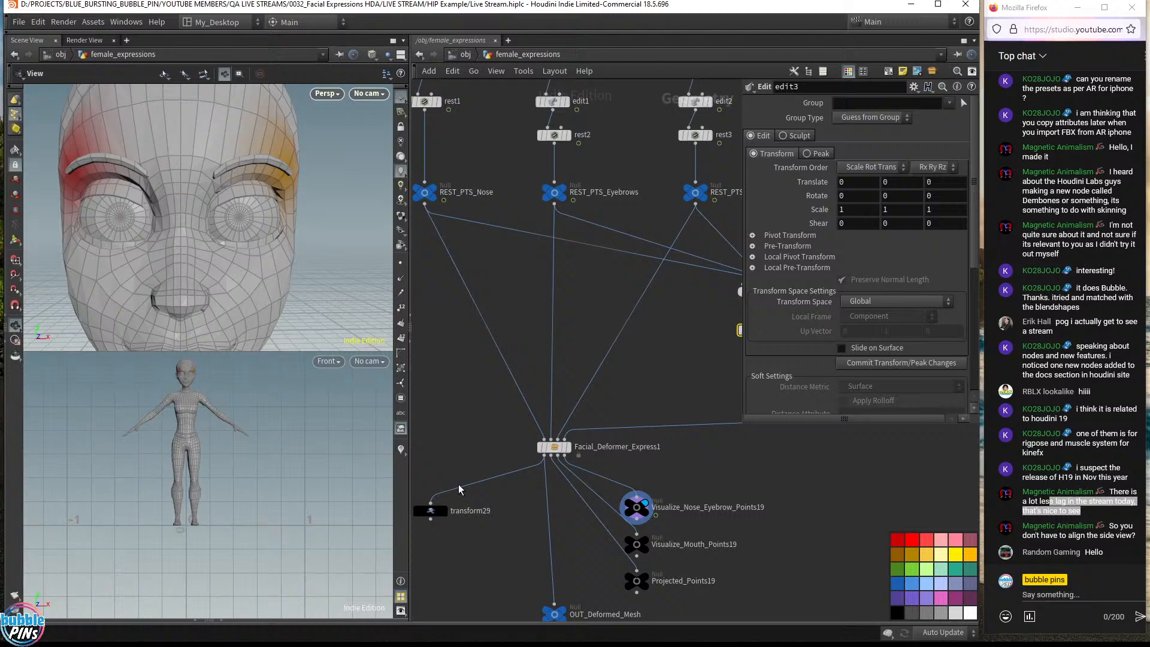
left_click(444, 514)
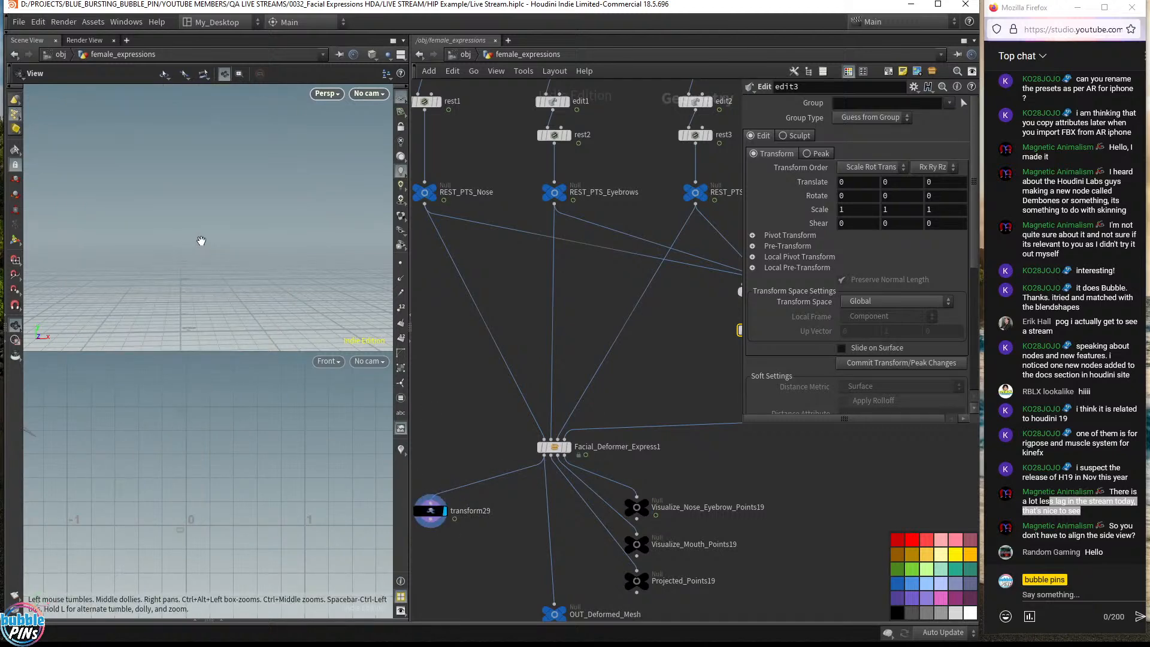
key("f")
middle_click_drag(216, 232, 418, 211)
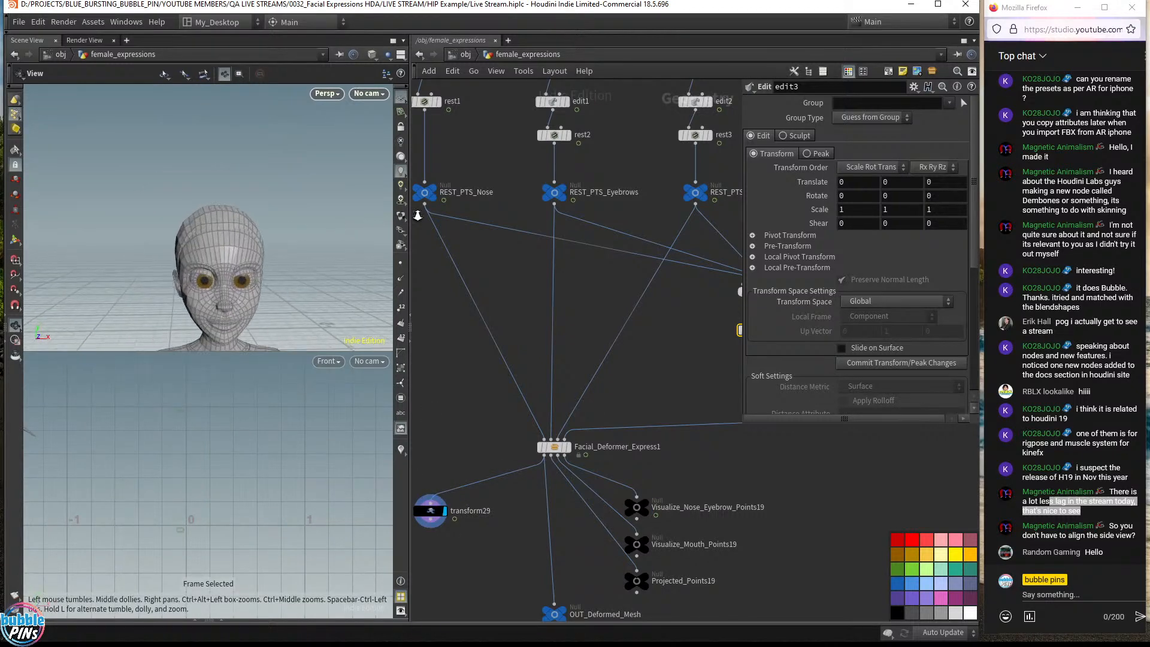
right_click_drag(287, 257, 217, 206)
left_click_drag(240, 227, 195, 232)
- Set transform29's X translation to -0.5 and reframe the head in the perspective and front views
left_click(446, 510)
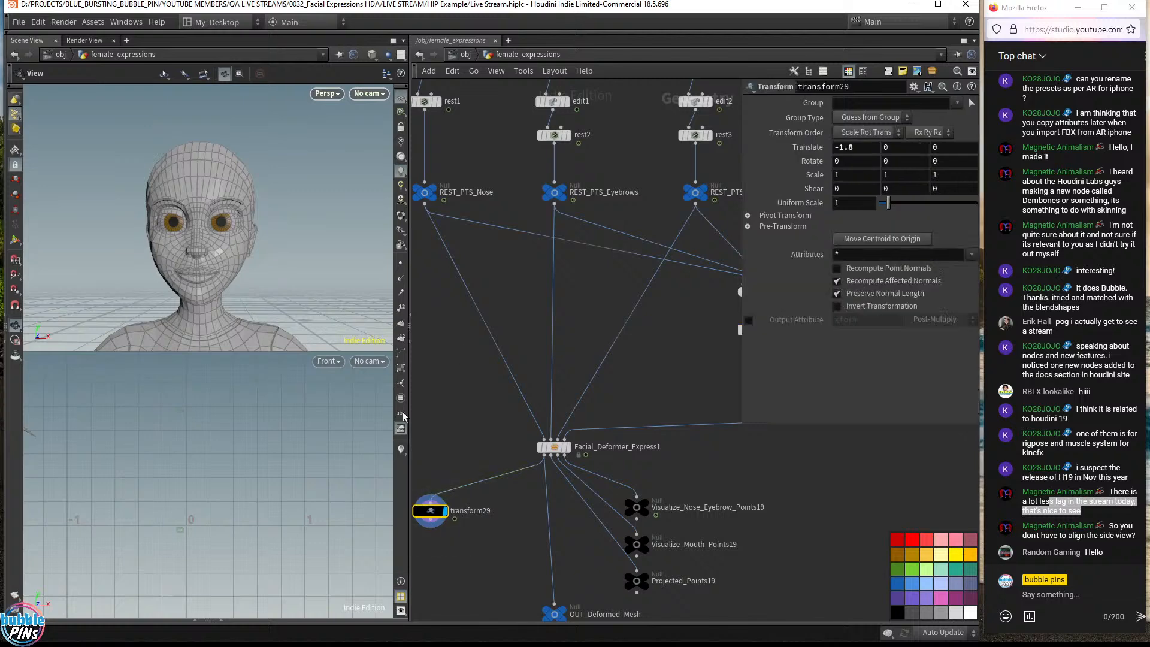
type("-0.5")
key("Return")
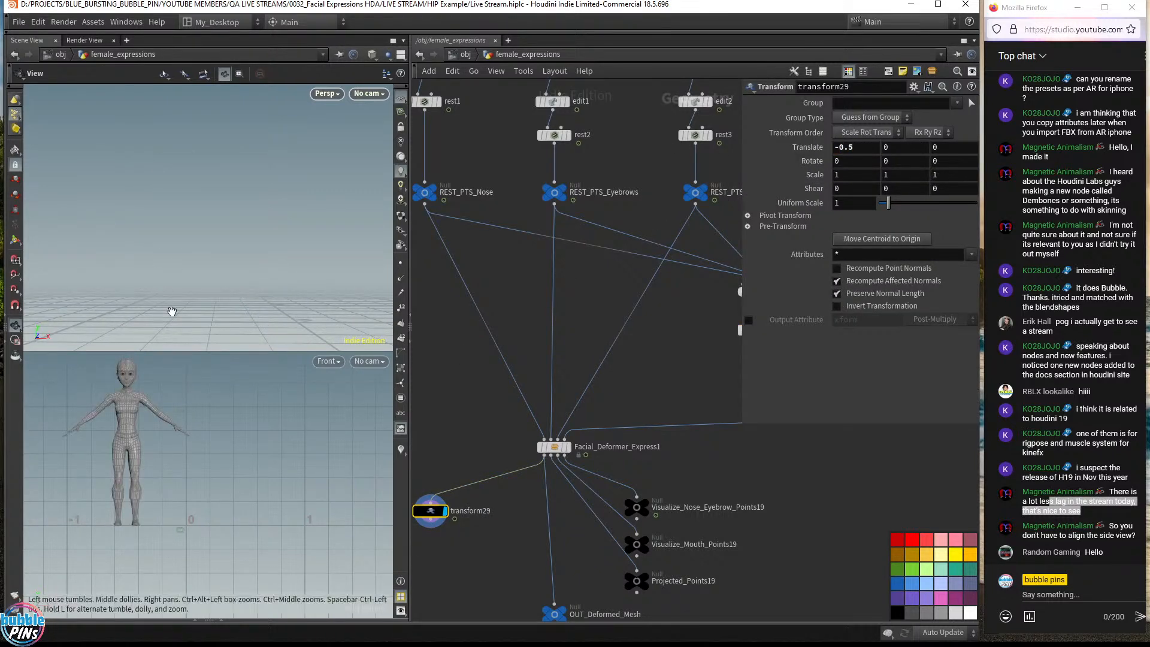
key("f")
middle_click_drag(234, 142, 521, 141)
right_click_drag(259, 142, 240, 238)
left_click_drag(240, 238, 218, 208)
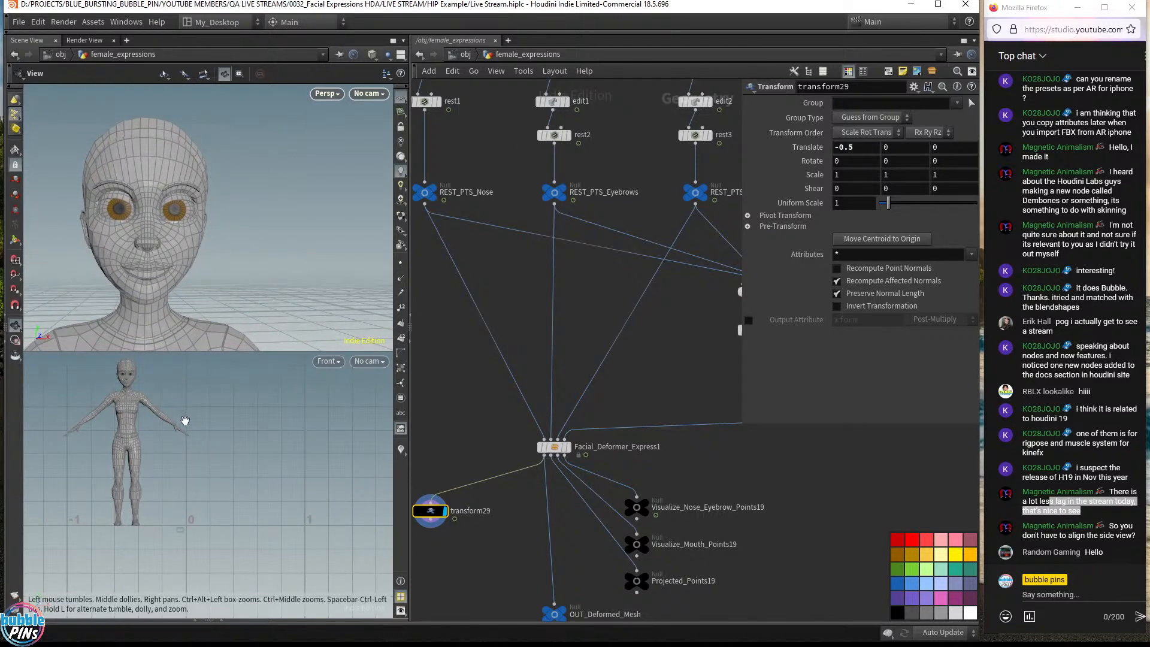
right_click_drag(126, 390, 147, 480)
middle_click_drag(148, 479, 589, 449)
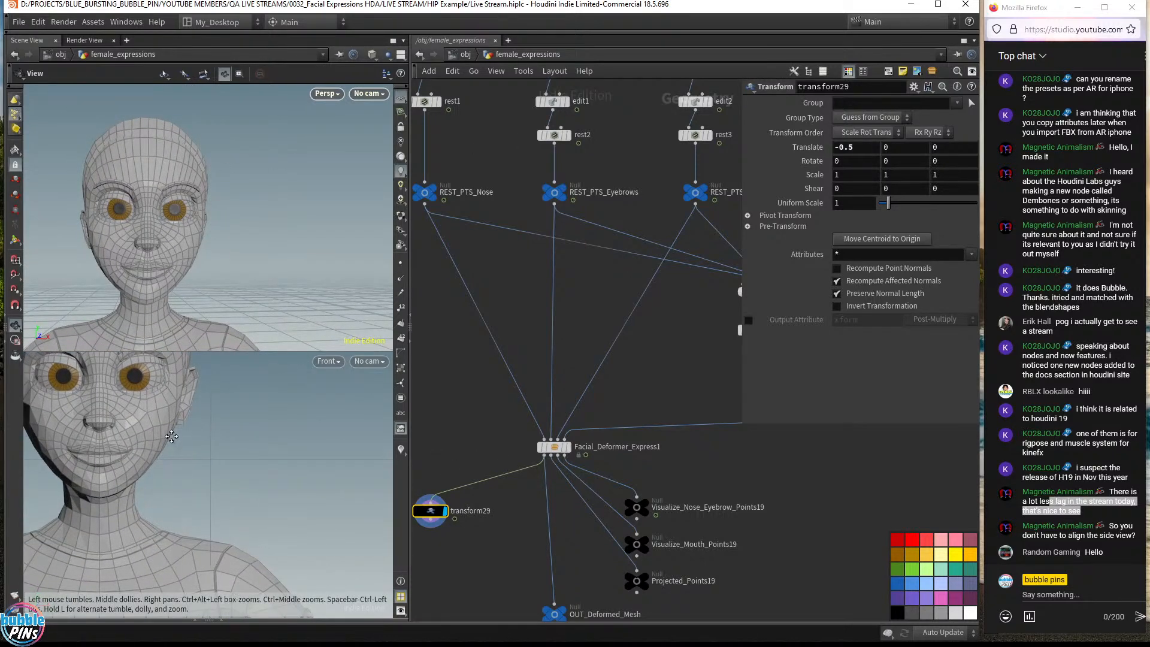
right_click_drag(172, 436, 85, 512)
- Select edit3, activate its editing mode and show the facial control curves beside the character in the front view
middle_click_drag(656, 366, 532, 428)
left_click(631, 393)
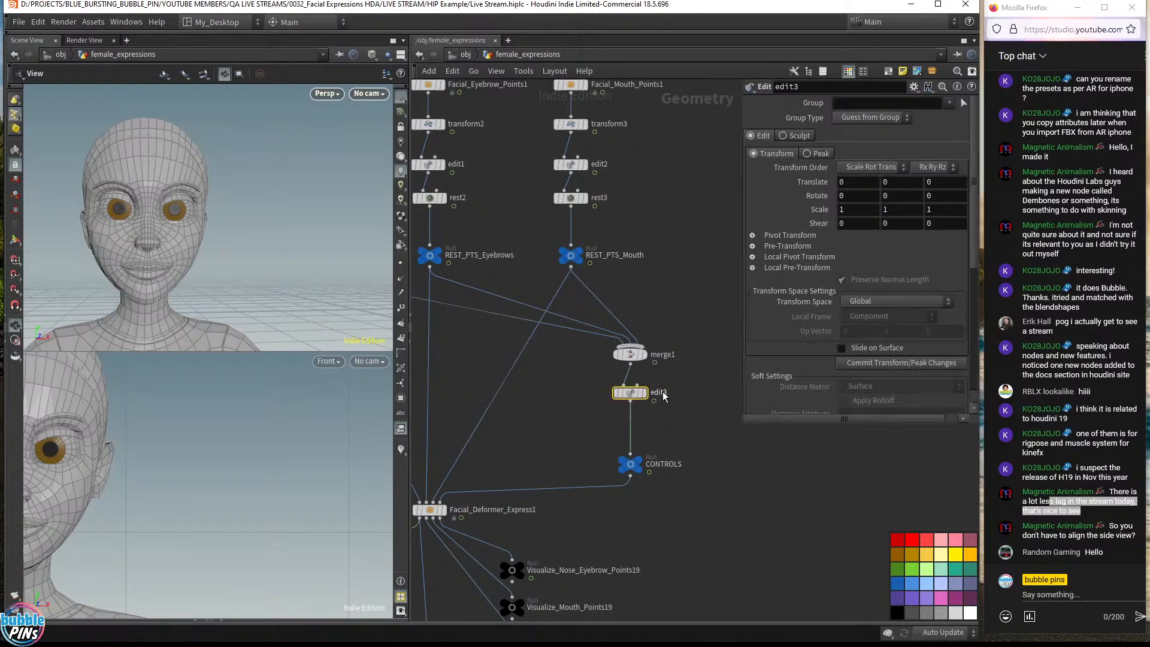
key("Return")
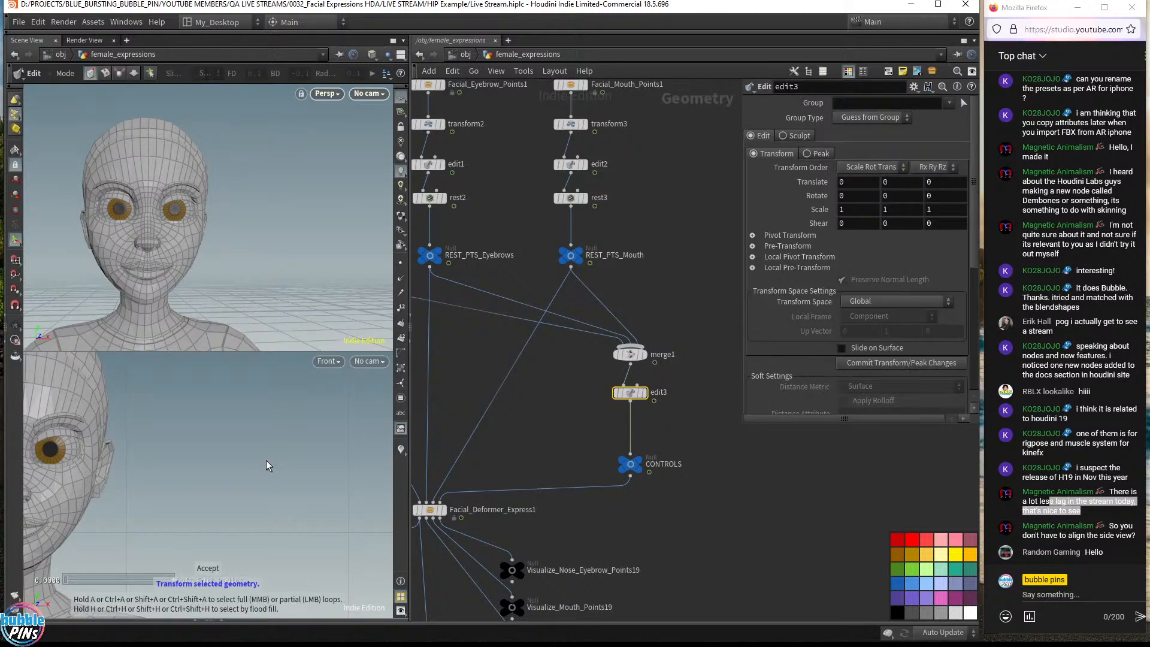
key("Escape")
key("h")
right_click_drag(337, 479, 221, 491)
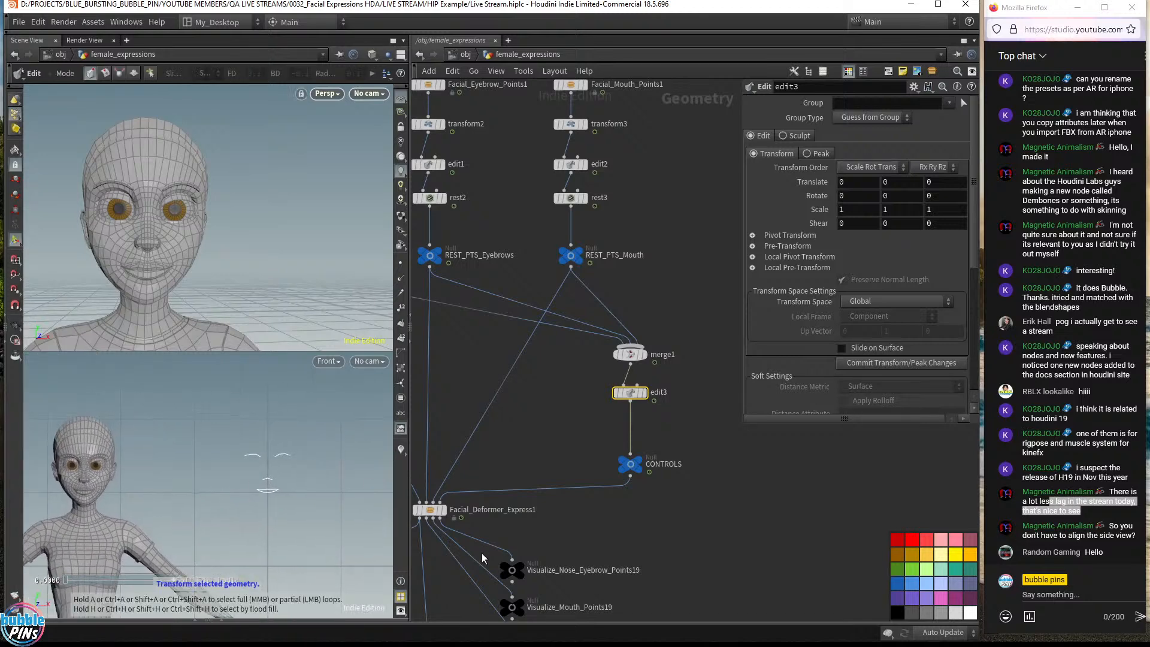
- Set transform29's X translation to -0.1 and reframe the head in both views
middle_click_drag(476, 556, 610, 536)
left_click_drag(463, 499, 434, 595)
left_click(855, 148)
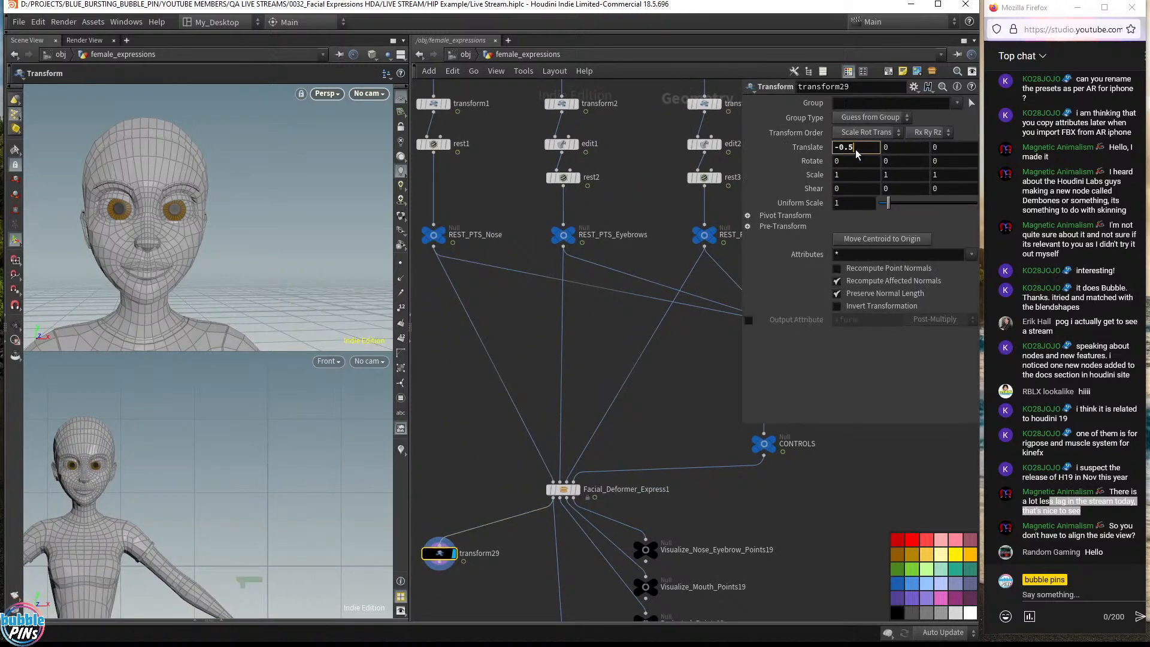
scroll(857, 148, "down", 1)
scroll(857, 148, "up", 4)
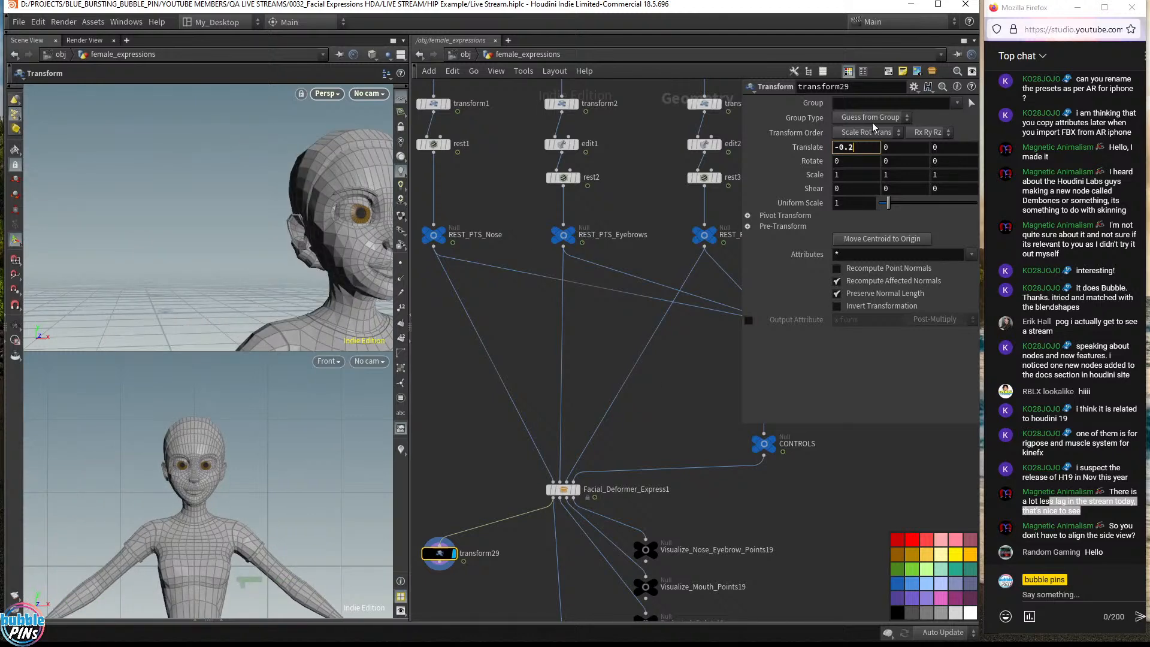
scroll(858, 146, "up", 1)
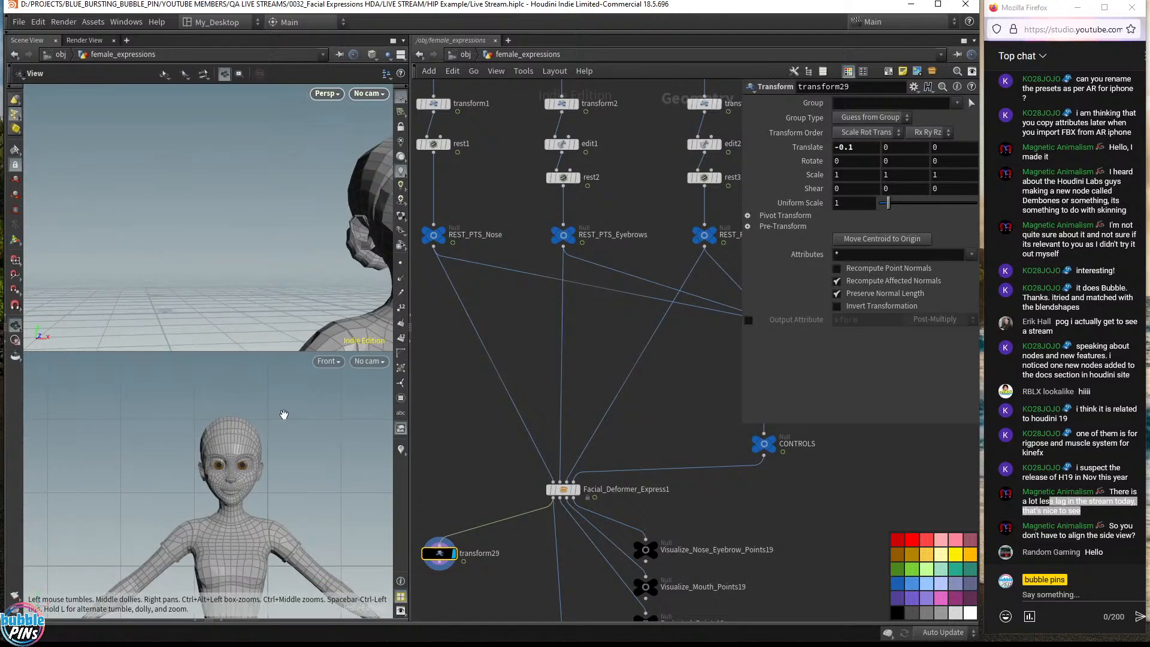
right_click_drag(282, 410, 189, 417, "alt")
right_click_drag(308, 208, 242, 222, "alt")
left_click_drag(242, 221, 201, 219, "alt")
scroll(295, 218, "up", 3)
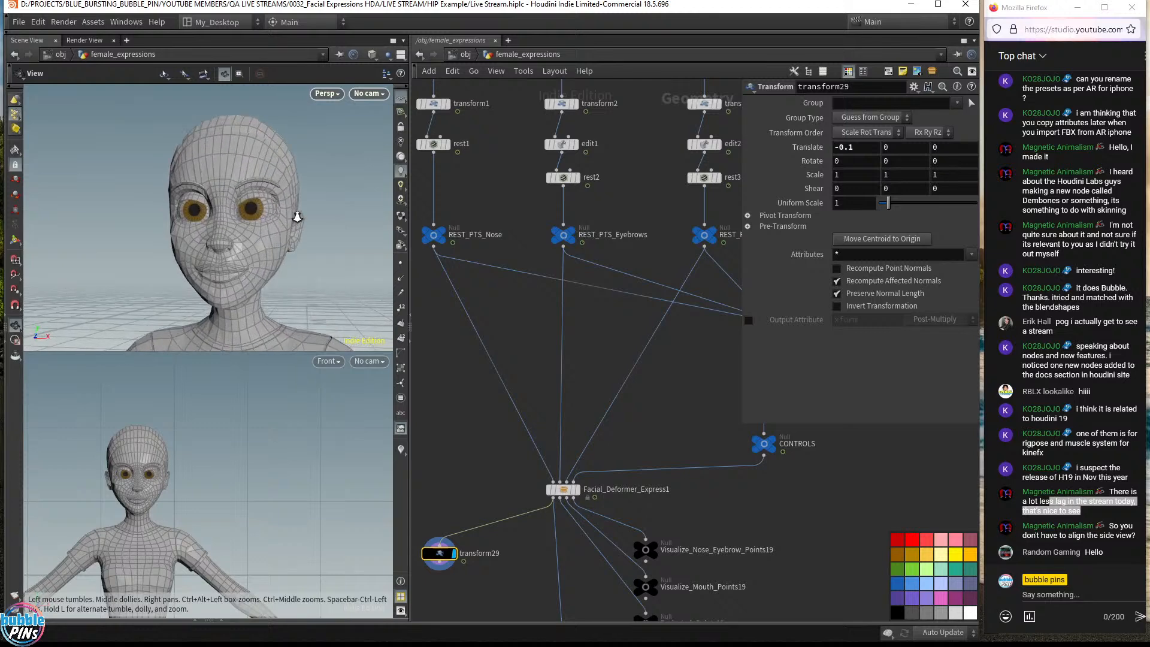
- Select edit3 and bring its facial control curves close up next to the face in the front view
left_click_drag(295, 218, 341, 226, "alt")
middle_click_drag(684, 394, 521, 395)
left_click(598, 372)
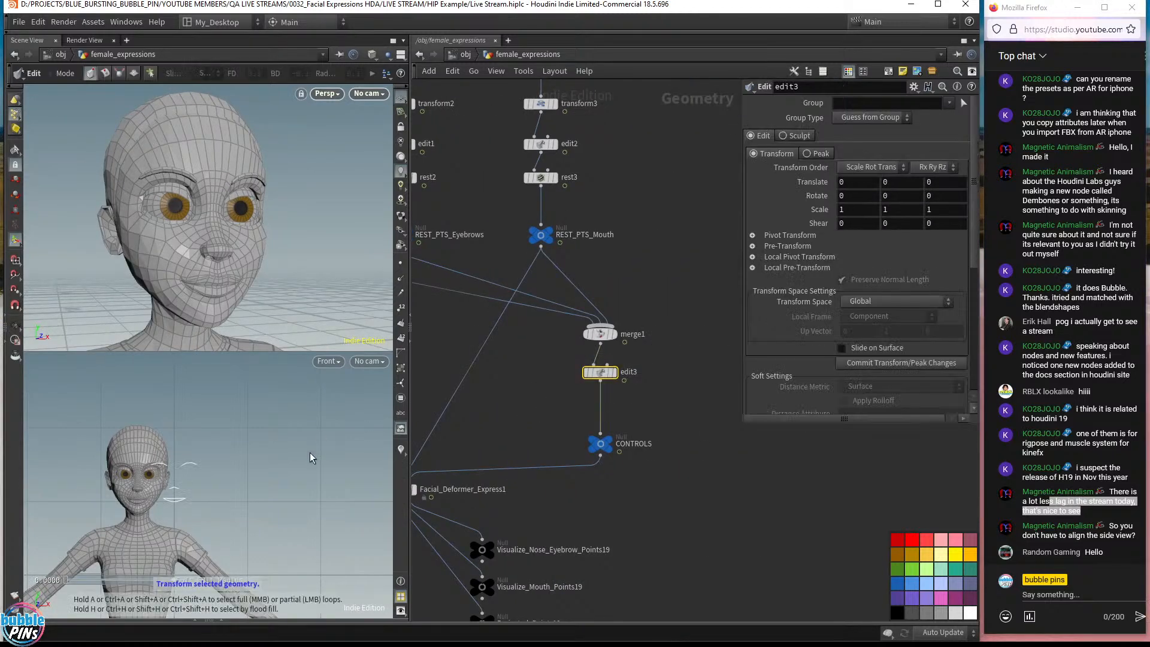
scroll(192, 475, "up", 10)
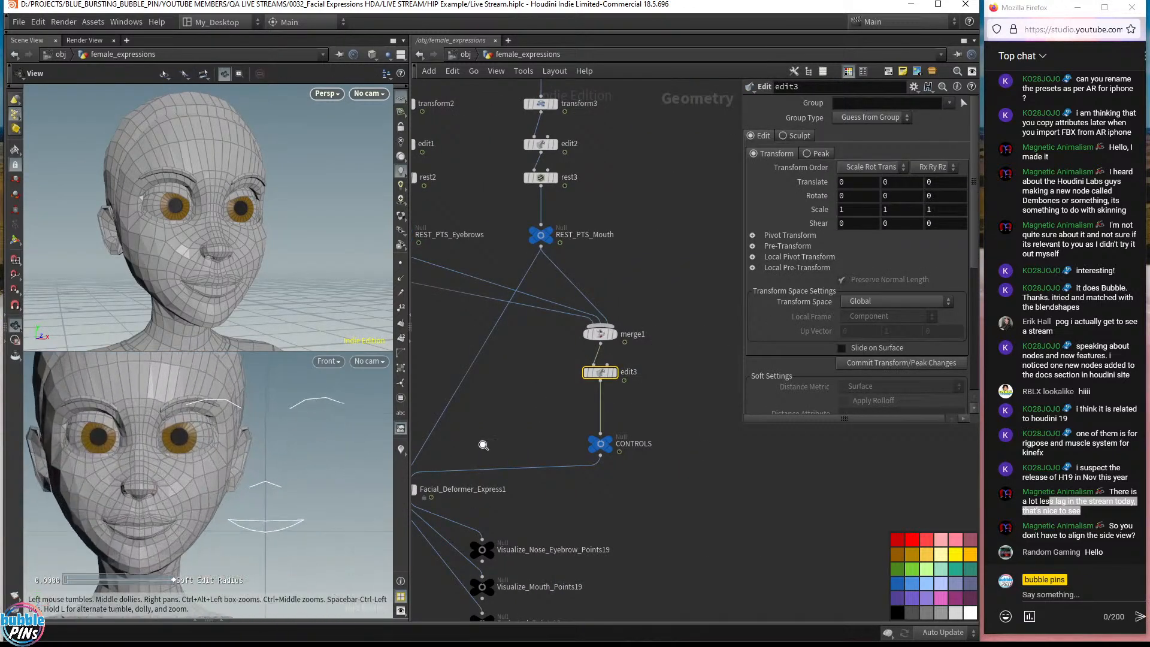
right_click_drag(296, 438, 270, 442, "alt")
- Select the second point from the inner end of the character's left eyebrow curve and move it down about 0.046
left_click(16, 150)
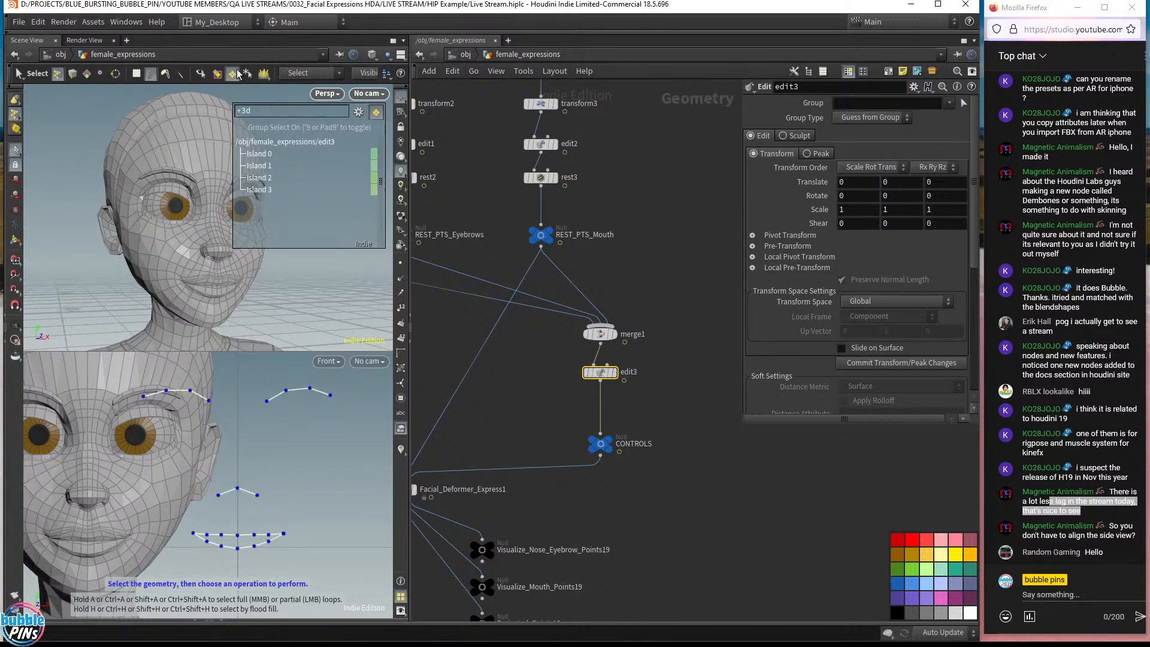
left_click(237, 73)
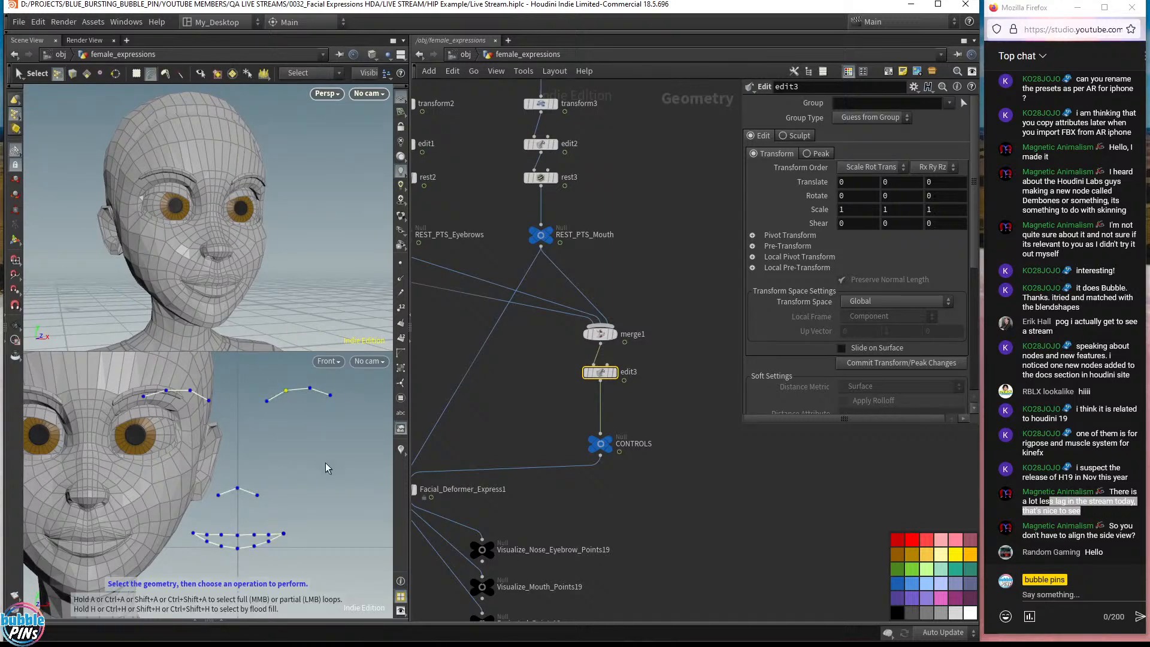
left_click_drag(311, 222, 282, 233, "alt")
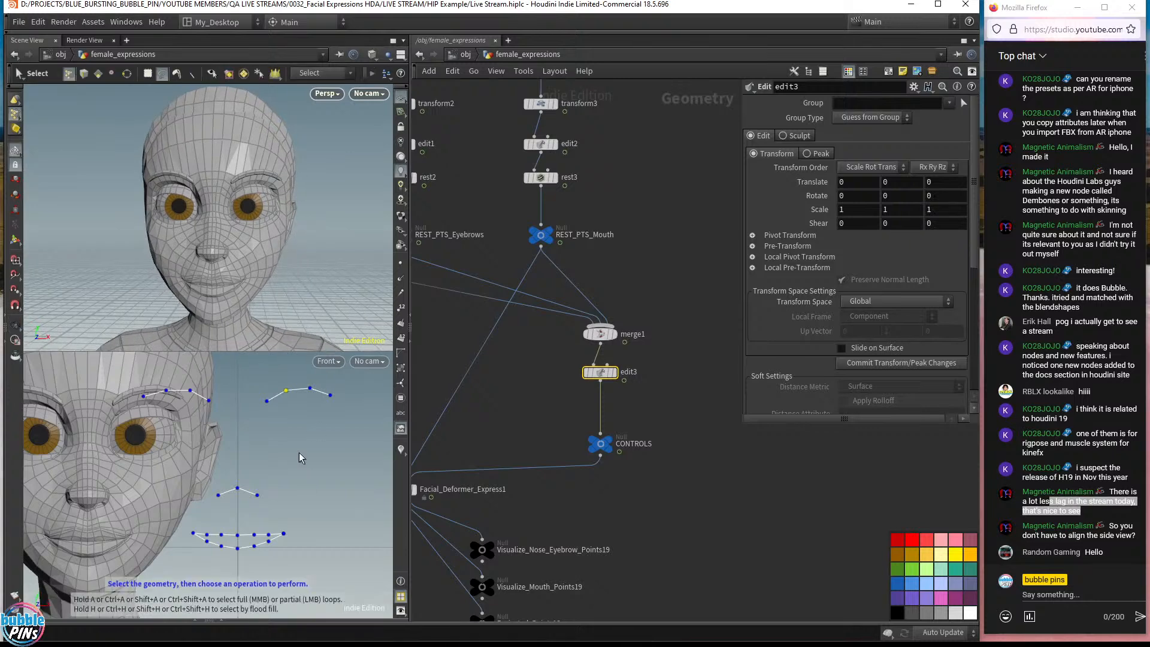
key("t")
left_click_drag(285, 390, 281, 459)
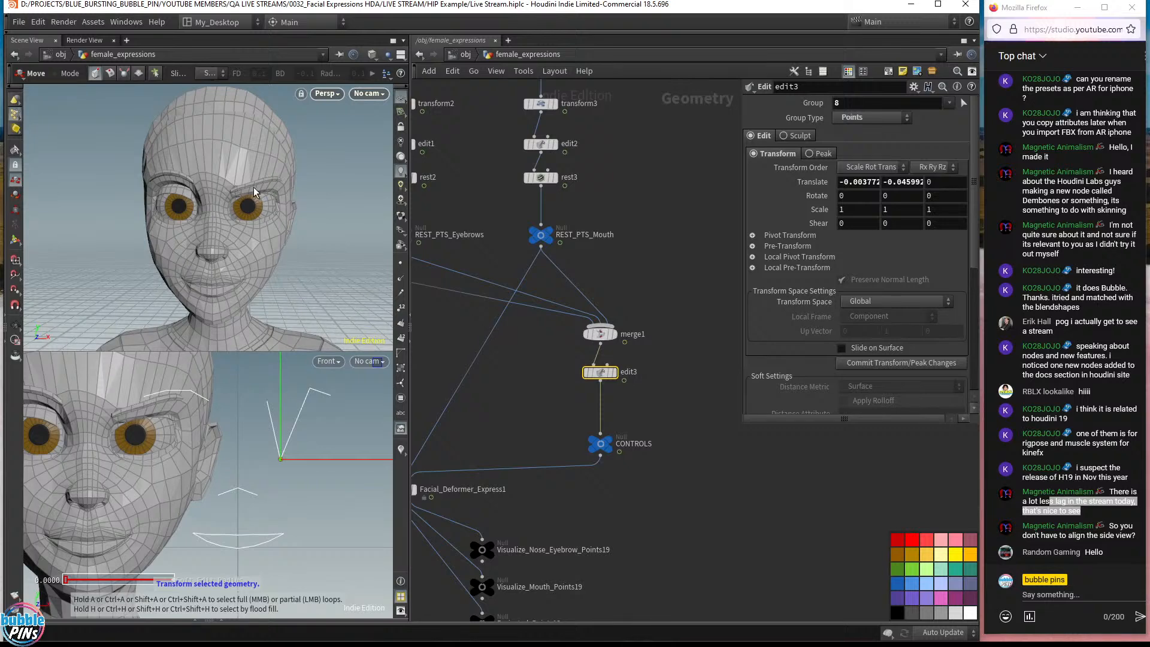
- Pull the same eyebrow control point further down to a Y translation of about -0.082
right_click_drag(230, 182, 362, 179, "alt")
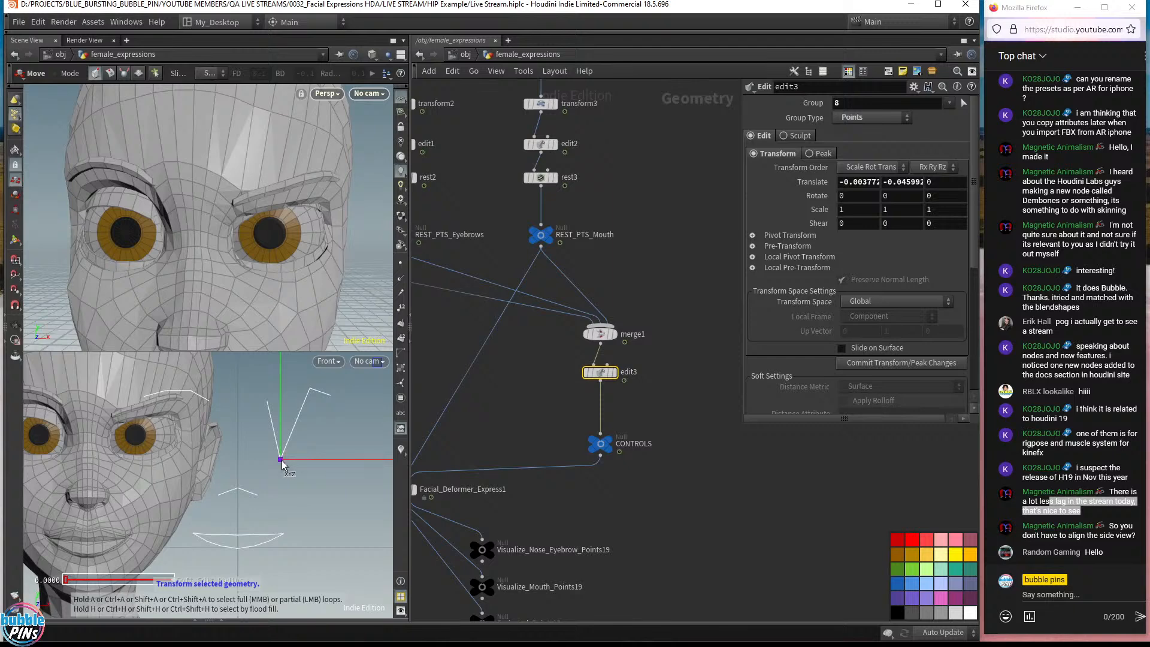
left_click_drag(281, 460, 288, 515)
right_click_drag(284, 225, 190, 225, "alt")
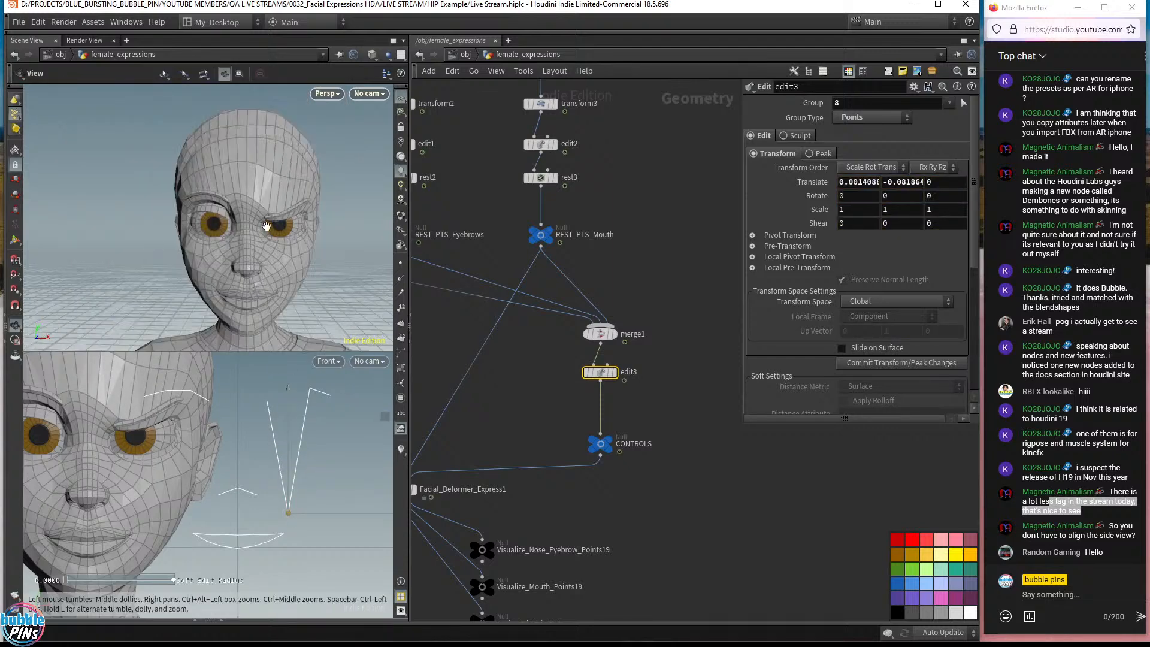
left_click_drag(267, 224, 258, 231, "alt")
- Clear the eyebrow group on Facial_Deformer_Express1
middle_click_drag(554, 478, 667, 501)
left_click_drag(583, 454, 473, 545)
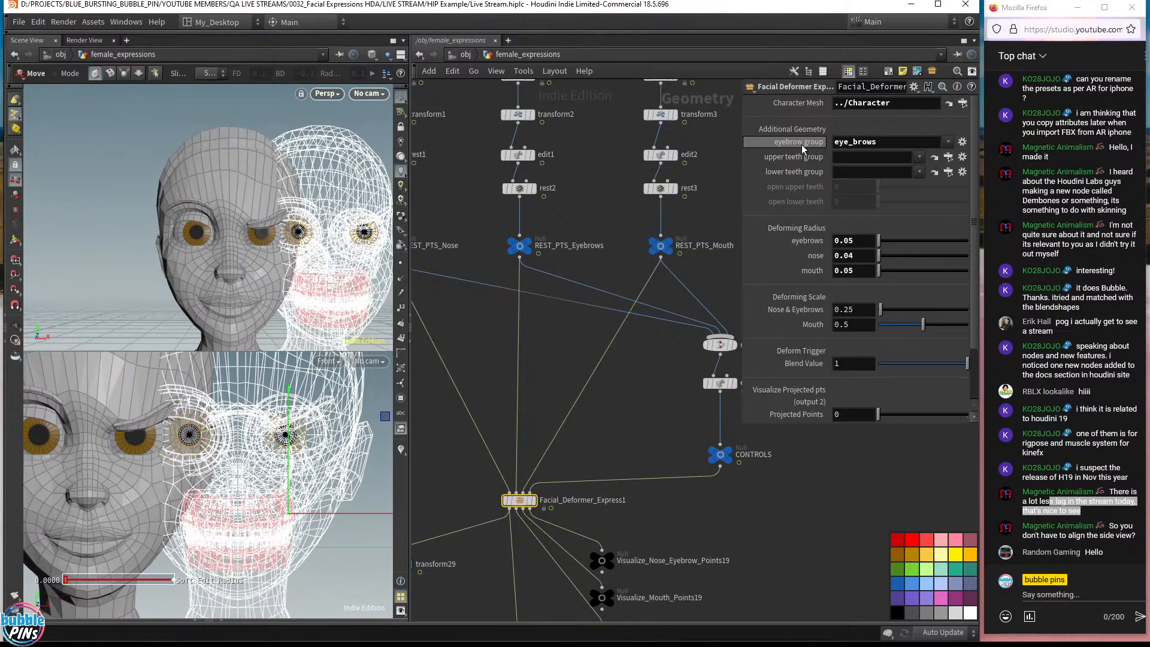
double_click(900, 142)
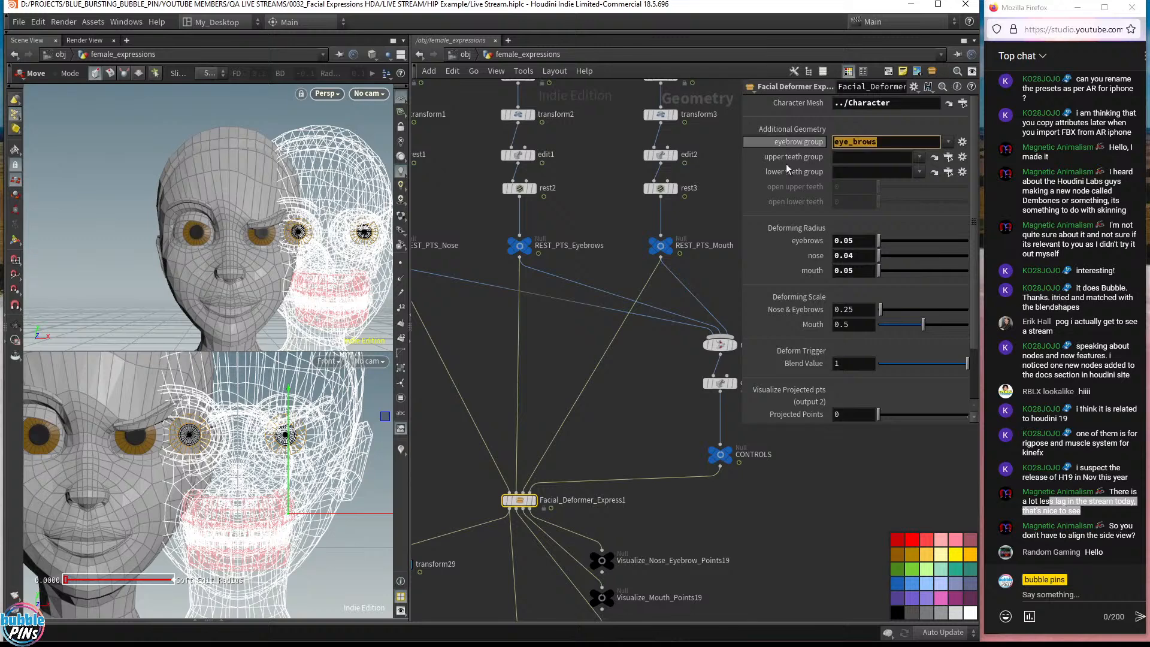
key("BackSpace")
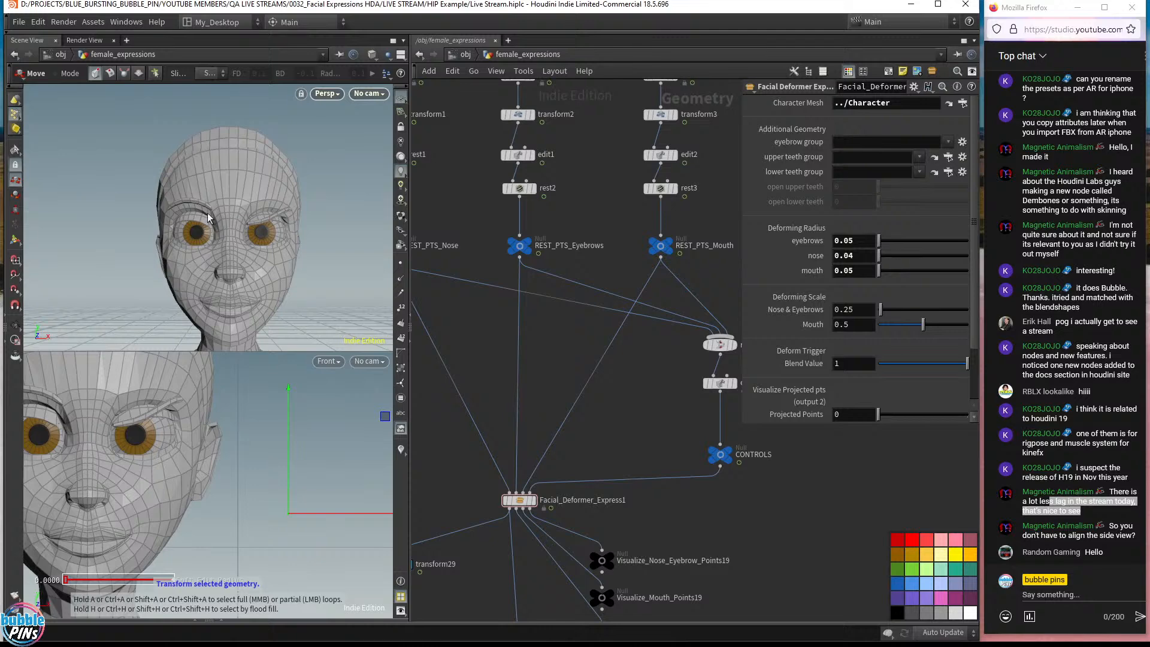
- Examine the lowered eyebrow with no eyebrow group assigned, both close up and with the whole head in view
key("Escape")
left_click_drag(315, 235, 270, 217)
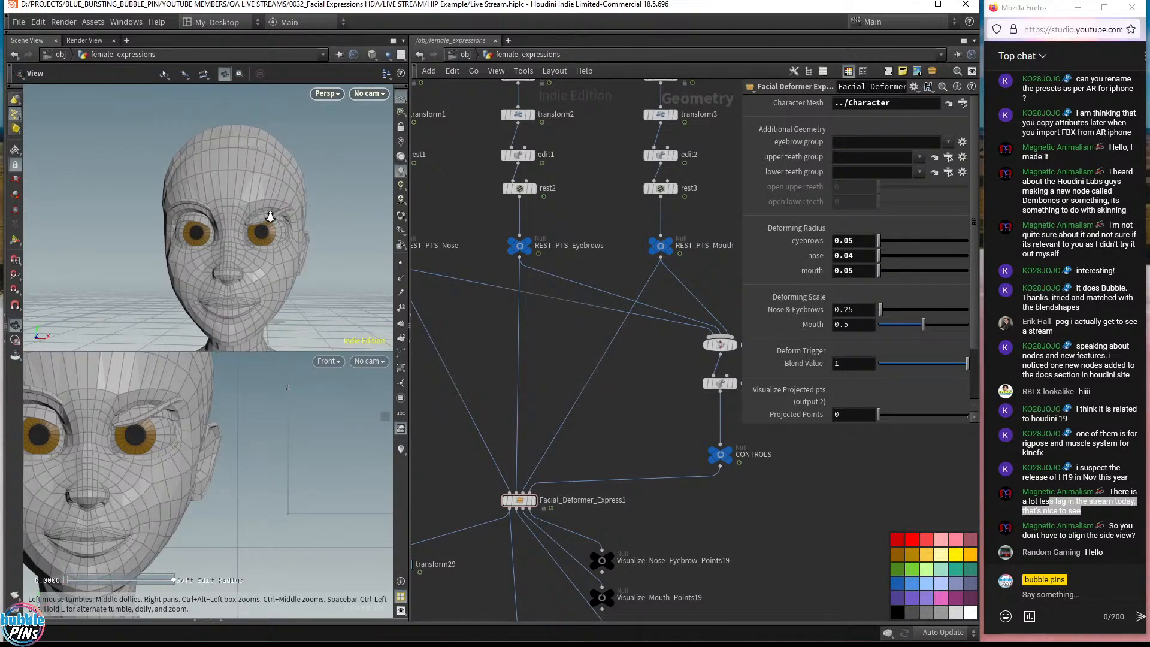
scroll(270, 216, "up", 5)
key("t")
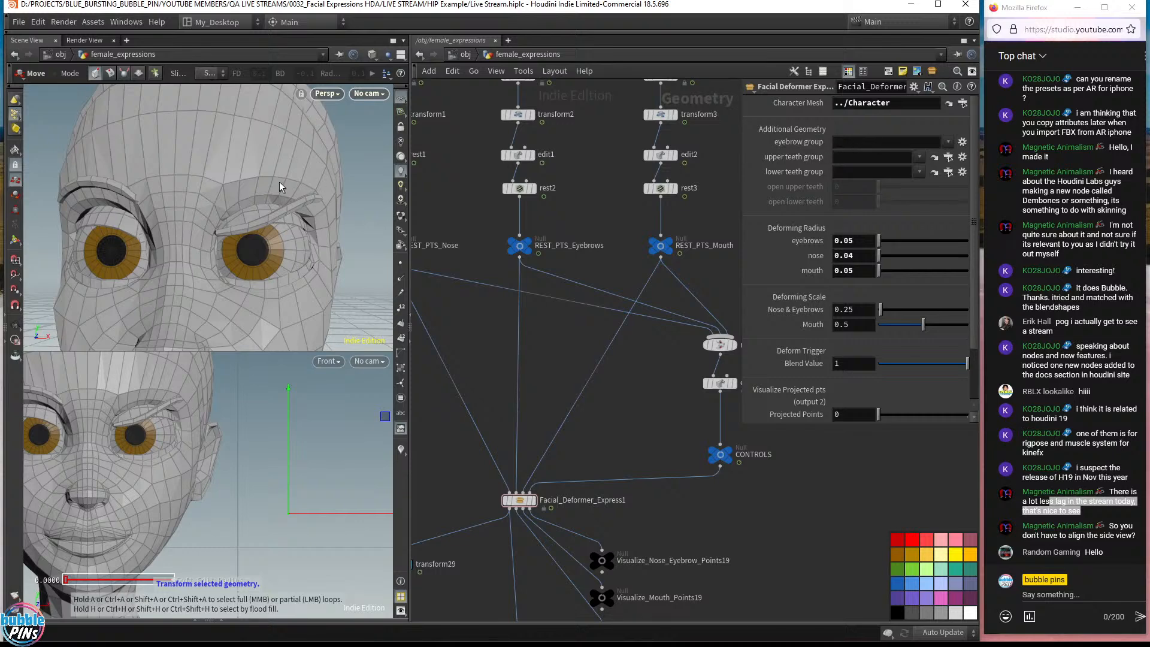
key("Escape")
scroll(215, 251, "down", 5)
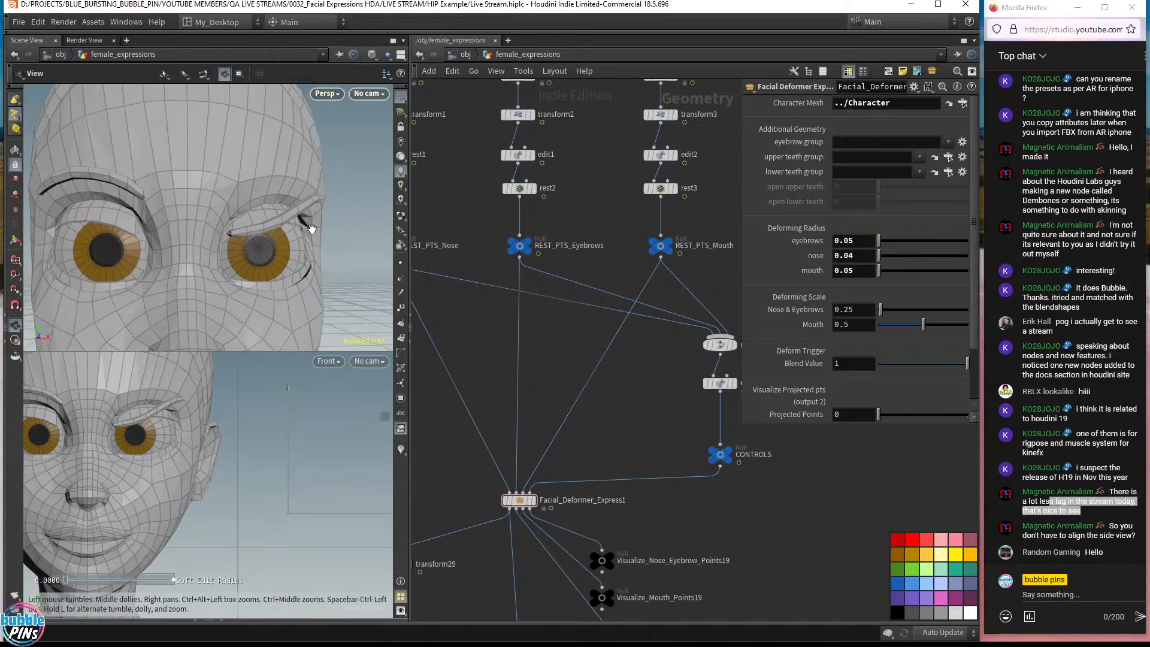
key("t")
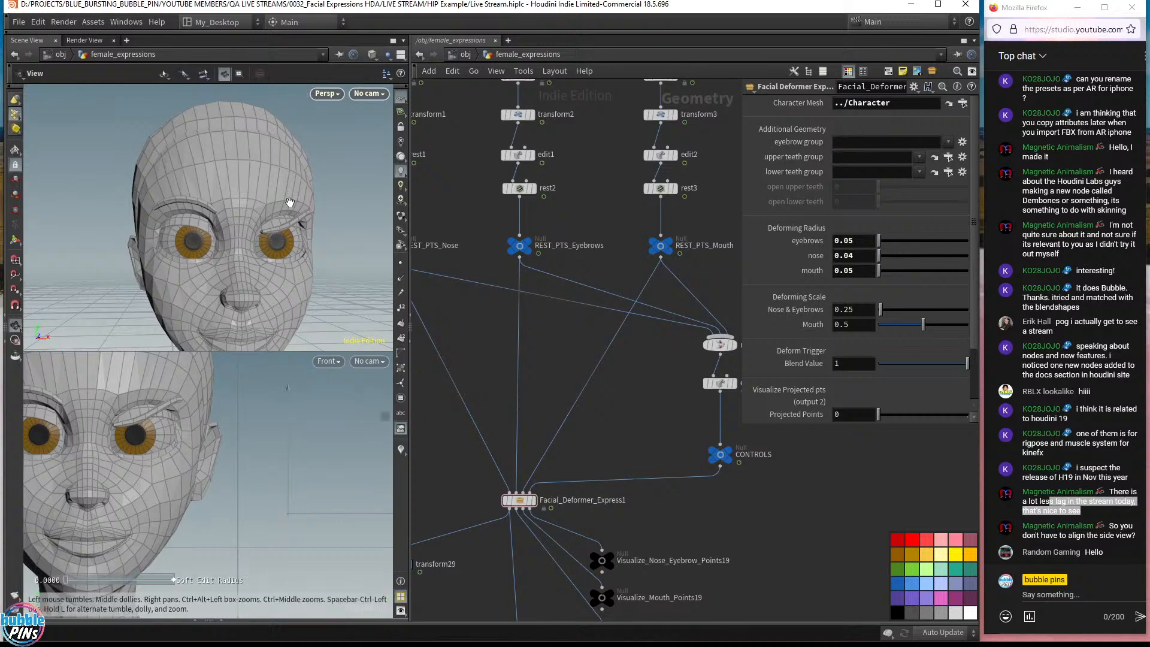
mouse_move(290, 185)
left_mouse_down("alt")
mouse_move(300, 208)
mouse_move(286, 196)
left_mouse_up("alt")
scroll(293, 193, "up", 5)
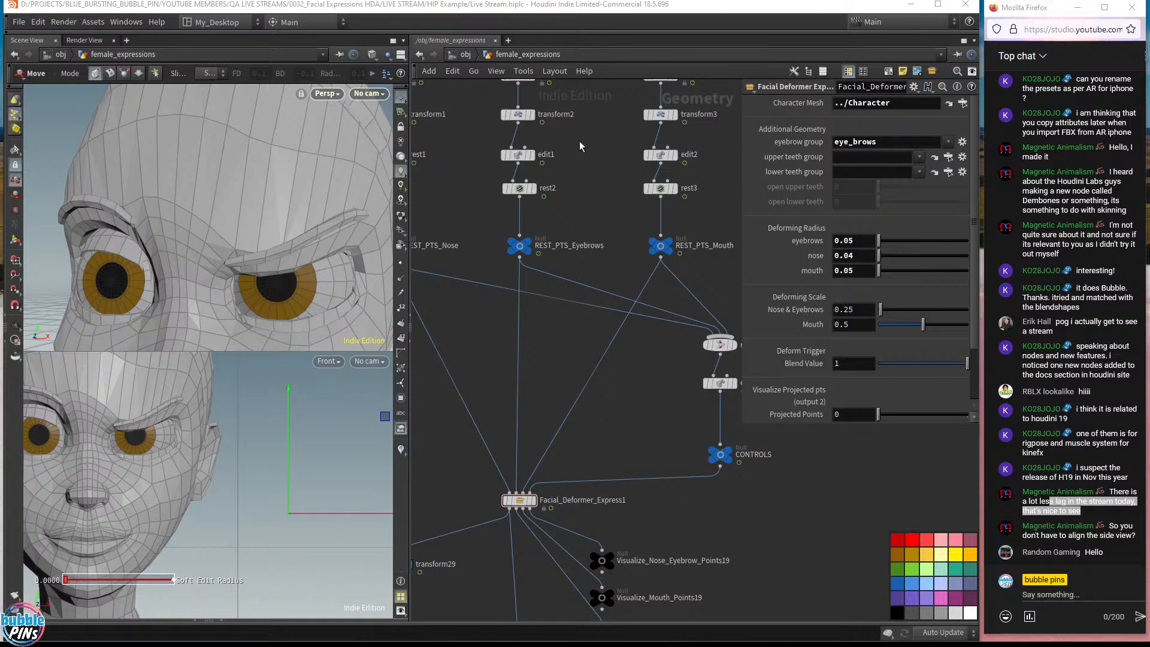
- Examine the eyebrow deformation with the eye_brows group assigned, from close up out to the whole head
key("Escape")
scroll(276, 230, "down", 10)
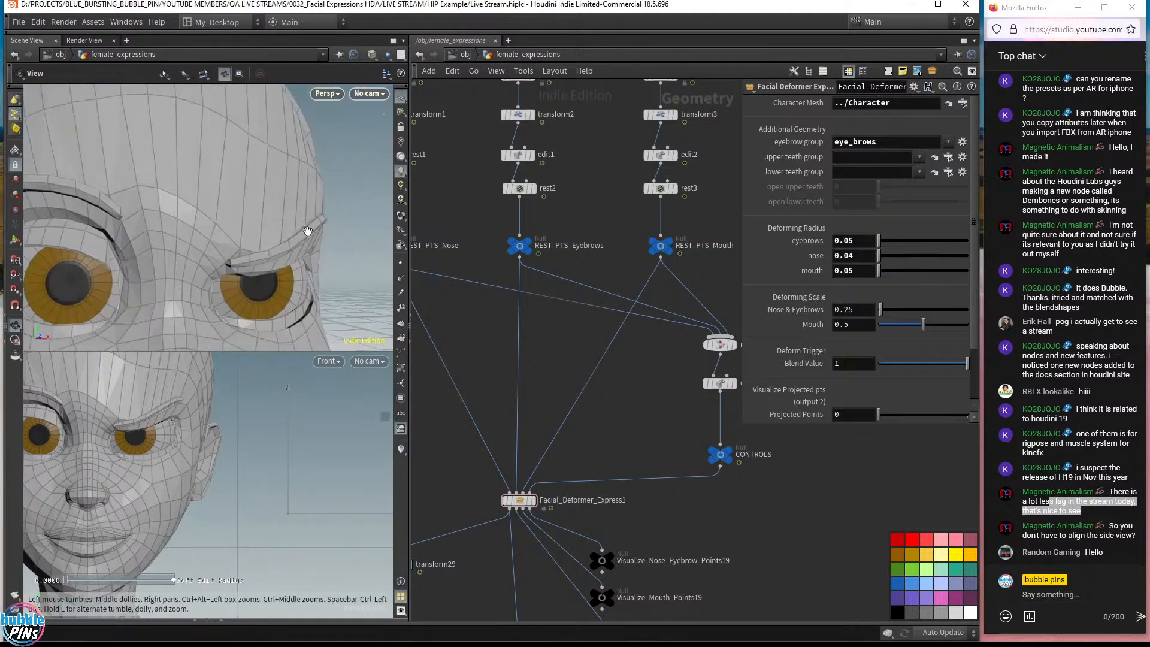
key("t")
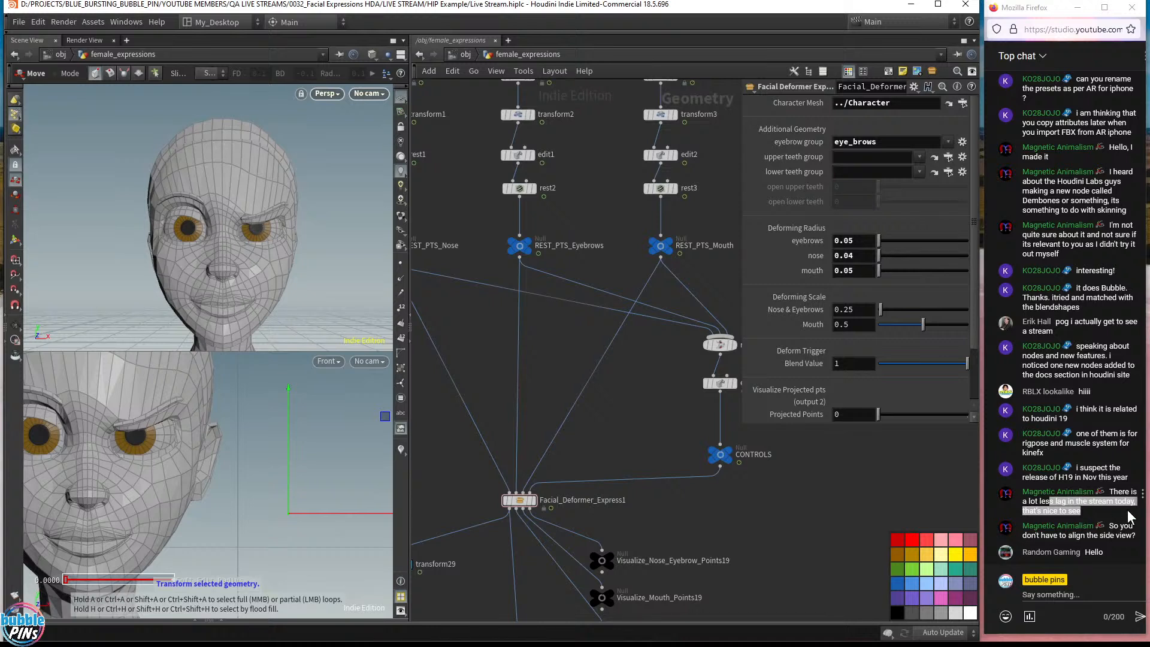
- Switch to the YouTube live chat in Firefox and highlight the question about aligning the side view, clearing the highlight after reading
left_click(1066, 525)
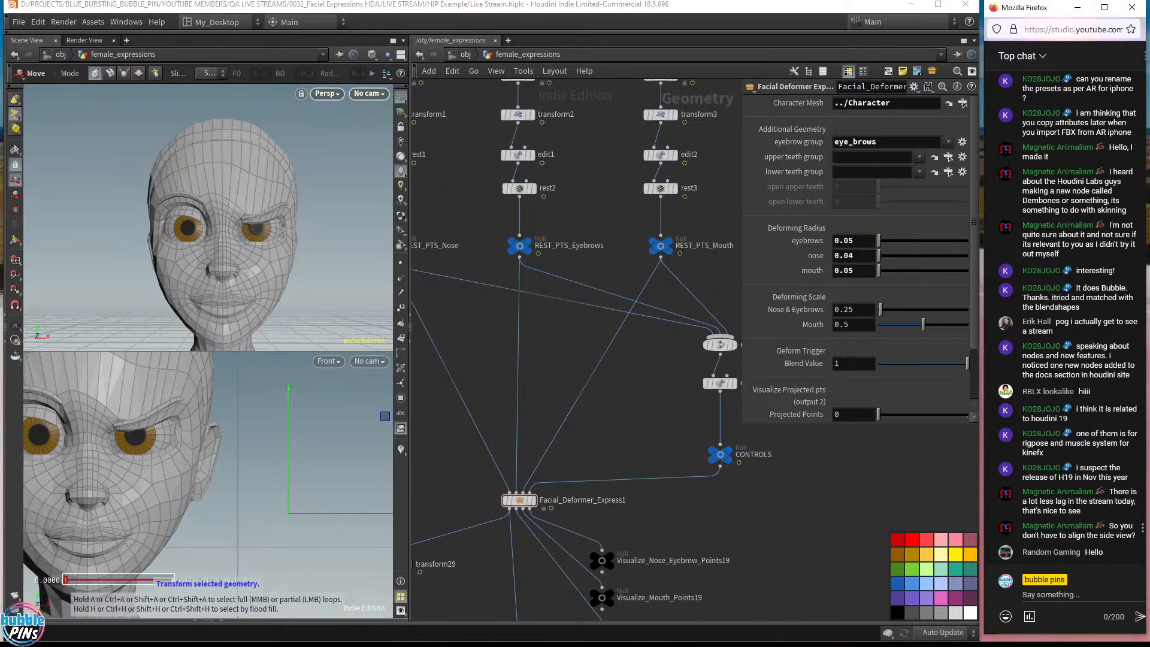
left_click_drag(1109, 525, 1140, 543)
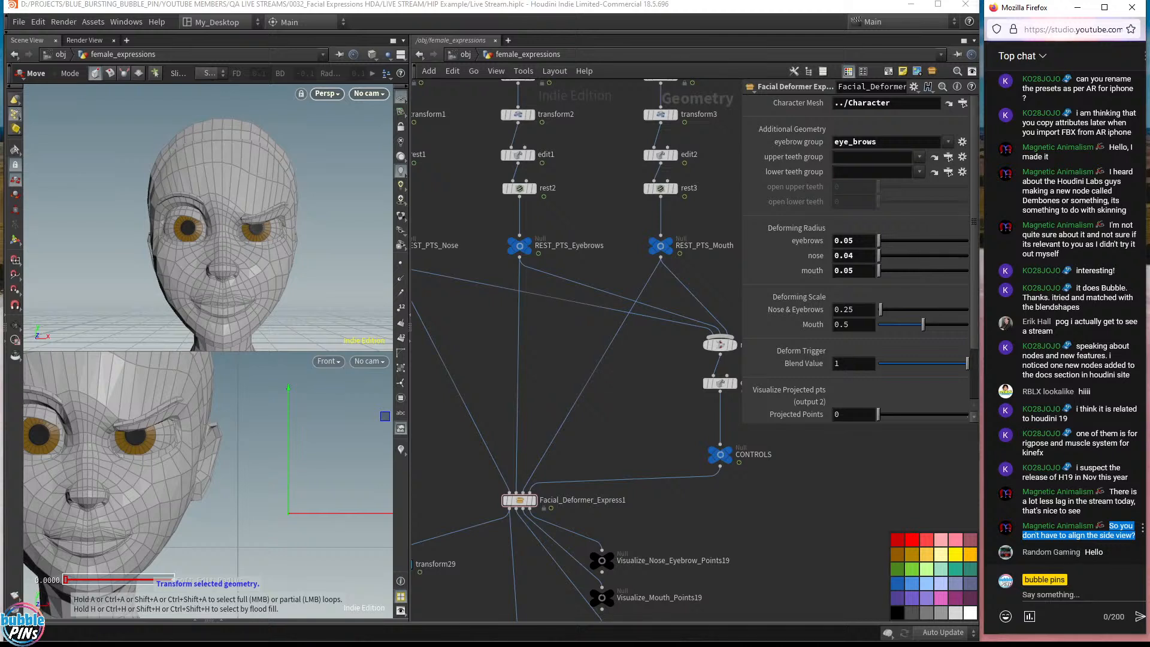
left_click(1078, 551)
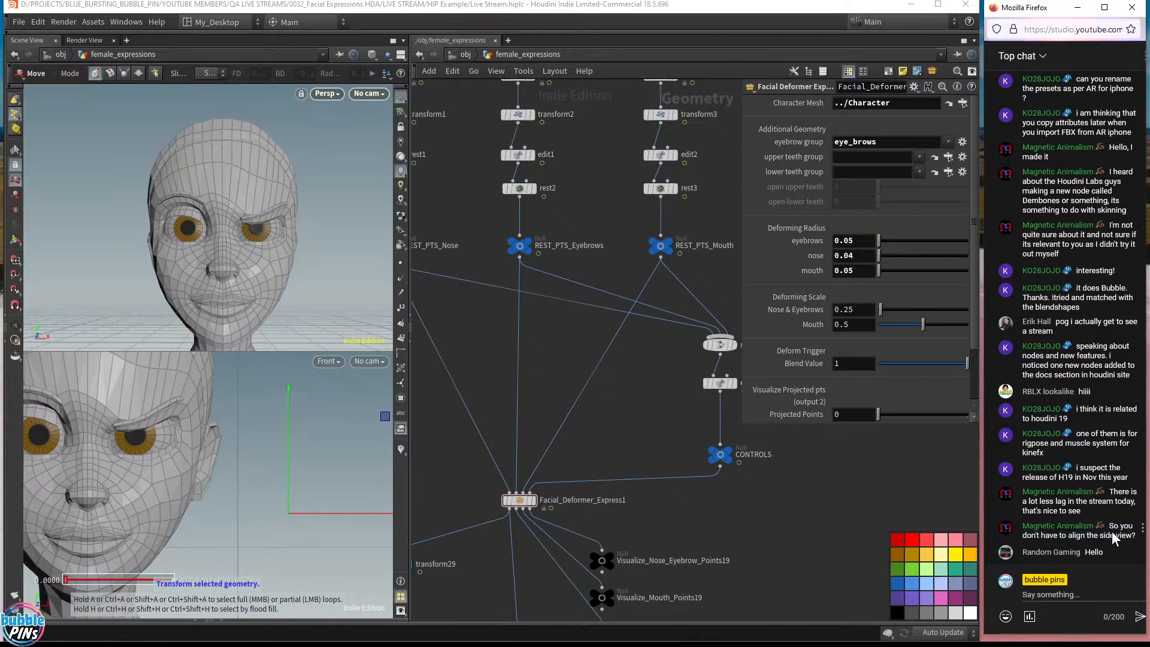
- Highlight the side-view alignment question and the Hello greeting in the live chat while reading them
left_click_drag(1109, 526, 1138, 542)
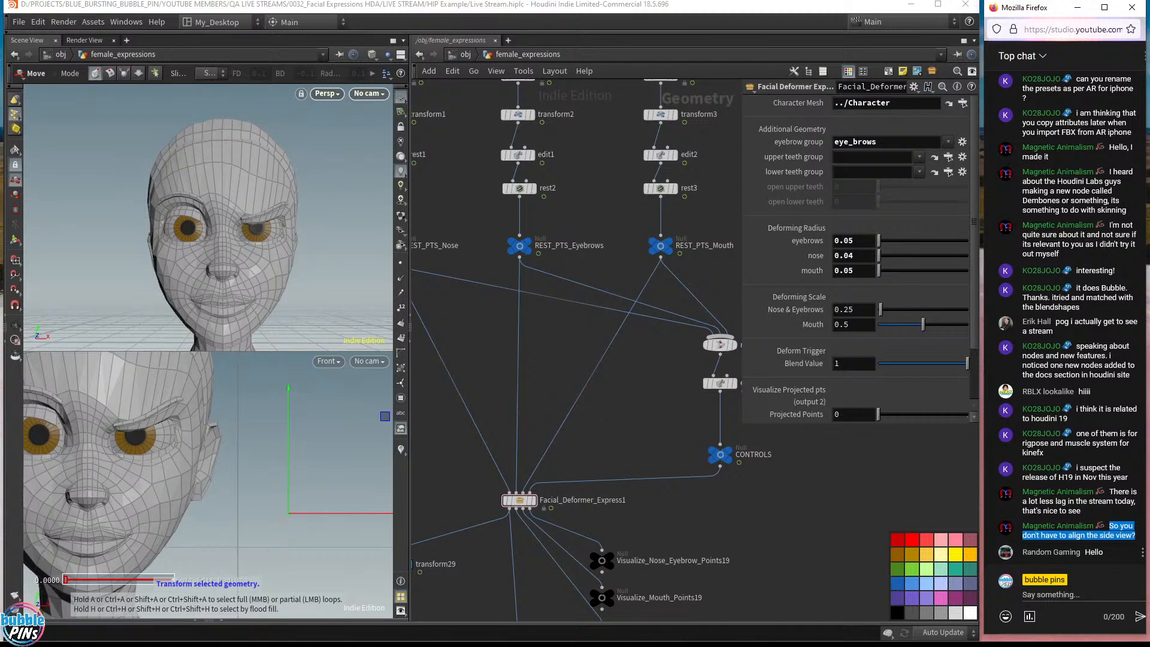
left_click_drag(1031, 551, 1063, 551)
double_click(1093, 552)
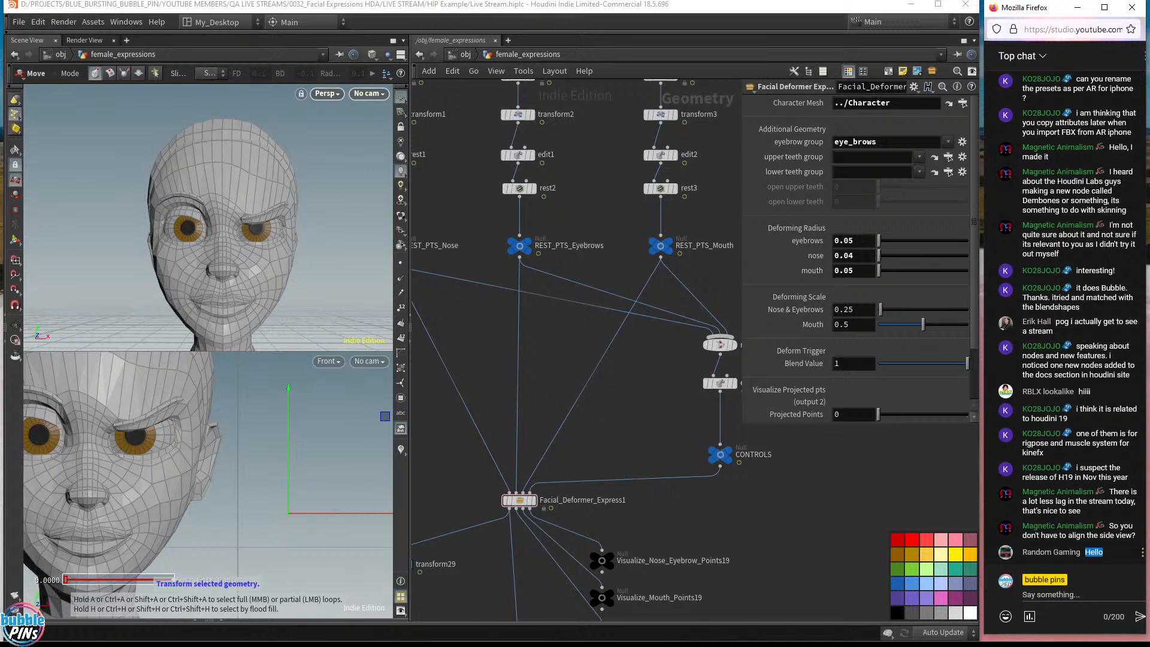
- Switch back to Houdini and compare OUT_Deformed_Mesh with the transform node beside it by displaying each
left_click(241, 191)
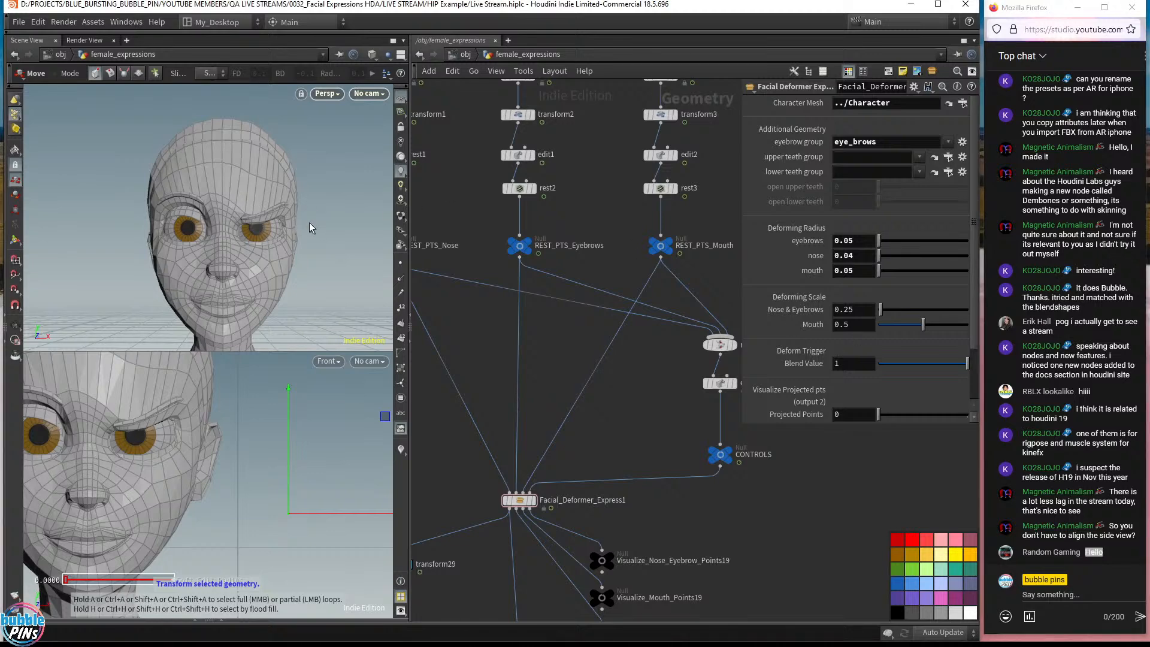
key("Escape")
left_click_drag(310, 227, 265, 207)
scroll(641, 458, "down", 4)
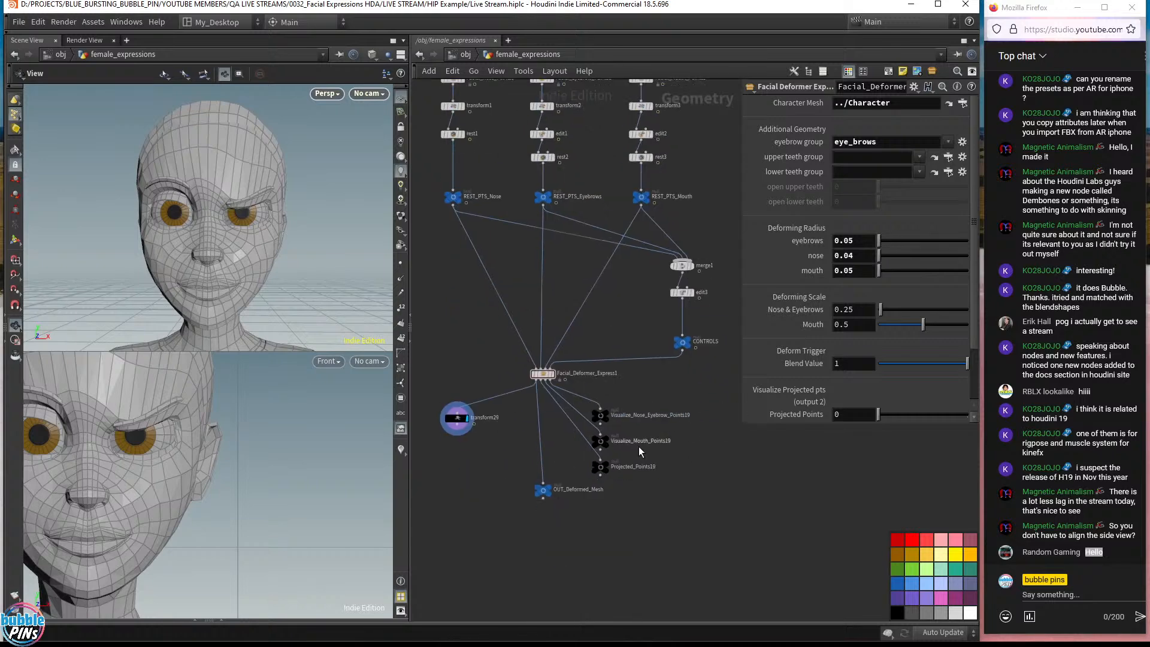
left_click(554, 492)
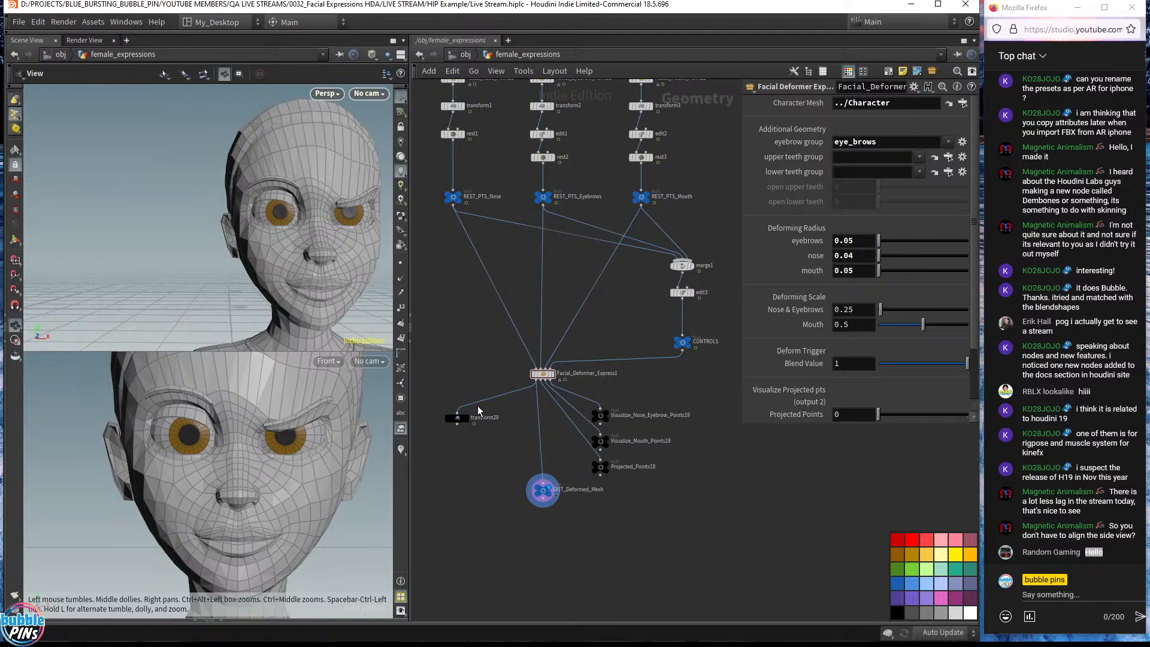
left_click(465, 417)
- Lower the five lower-lip control points (18-22) in edit3 by about 0.016 to open the mouth
left_click(682, 292)
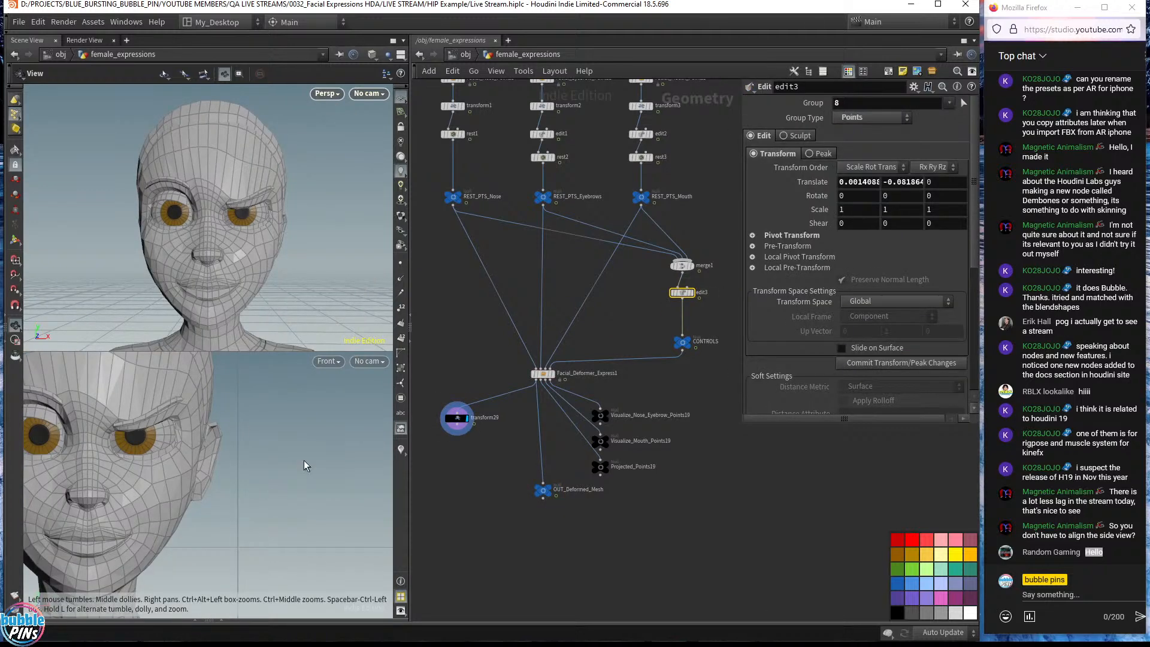
key("Return")
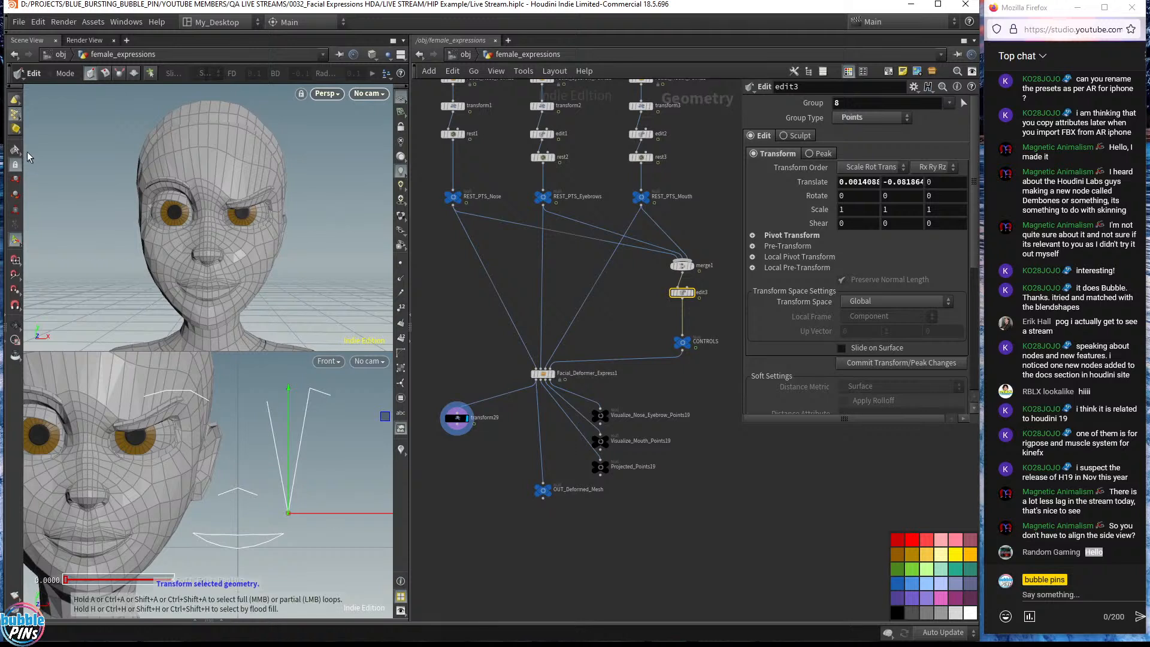
key("s")
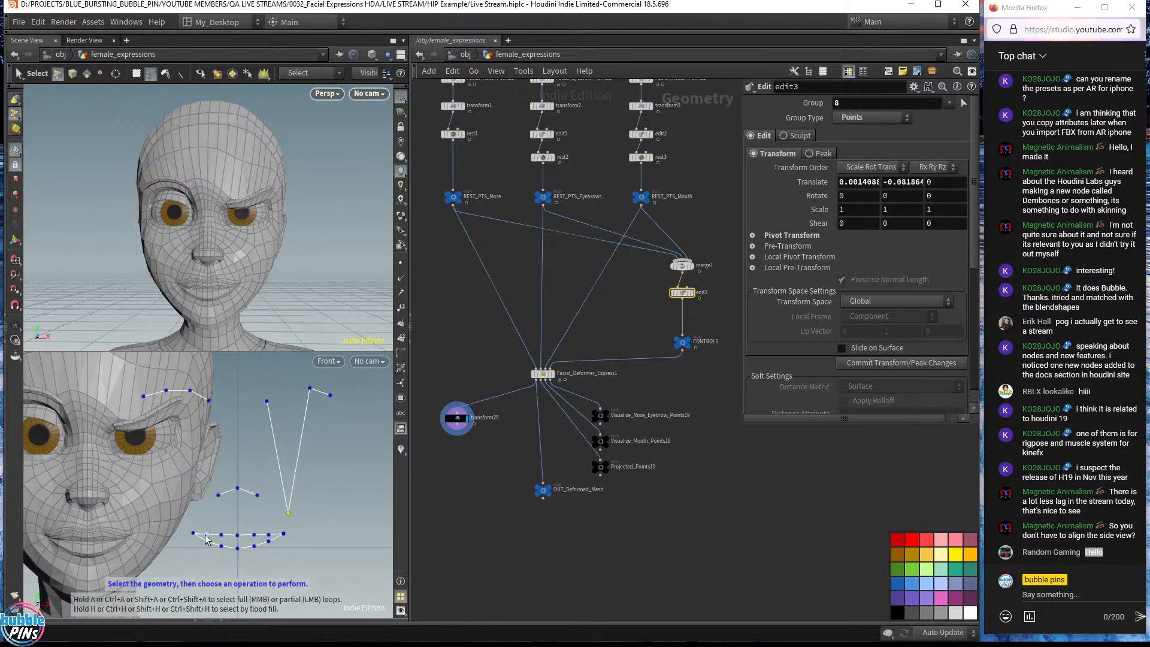
left_click(206, 536)
left_click(267, 543)
key("t")
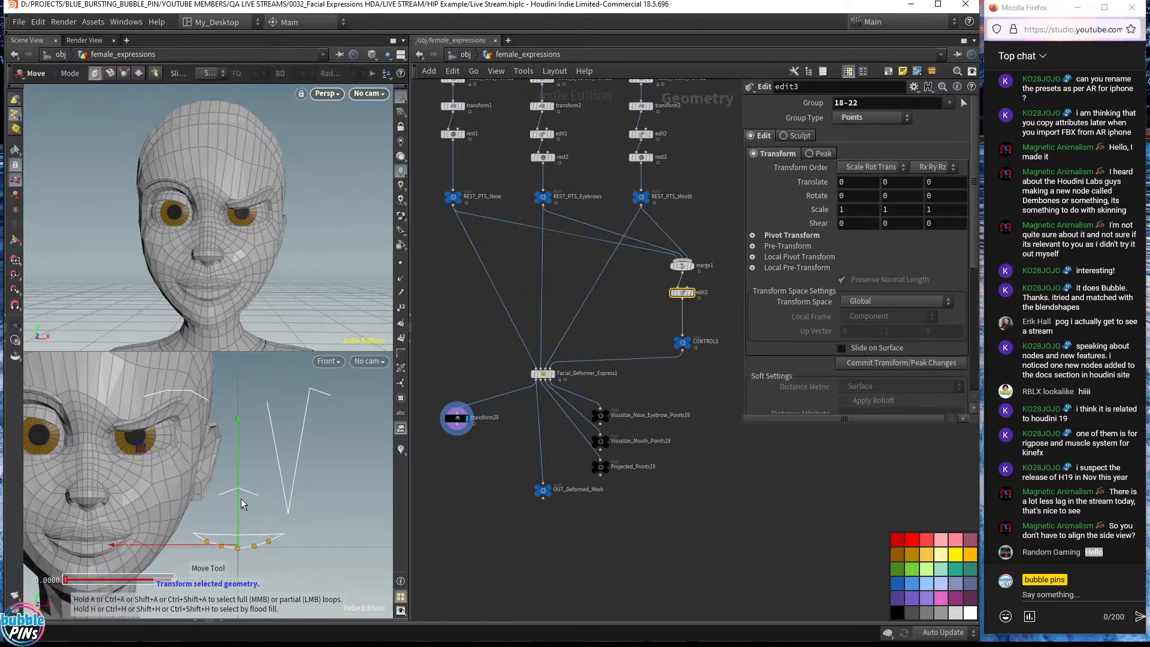
left_click_drag(239, 498, 236, 523)
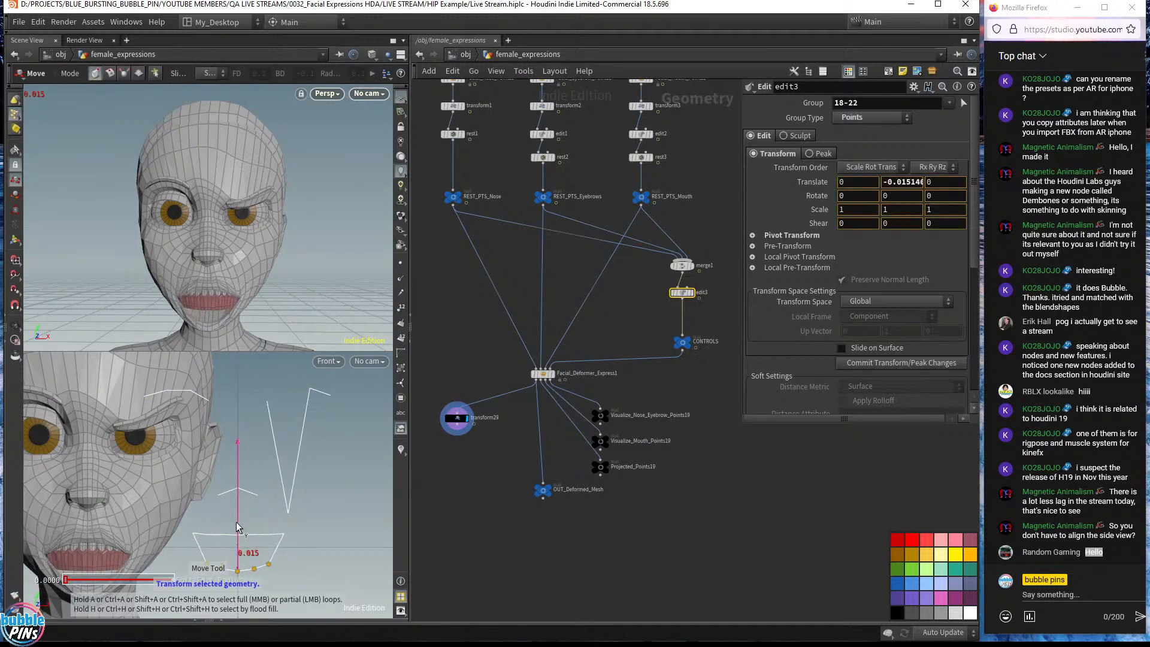
- Examine the opened mouth and the teeth close up from several angles in the perspective view
left_click_drag(226, 252, 231, 233, "alt")
middle_click_drag(231, 234, 378, 244, "alt")
left_click_drag(378, 245, 267, 253)
key("t")
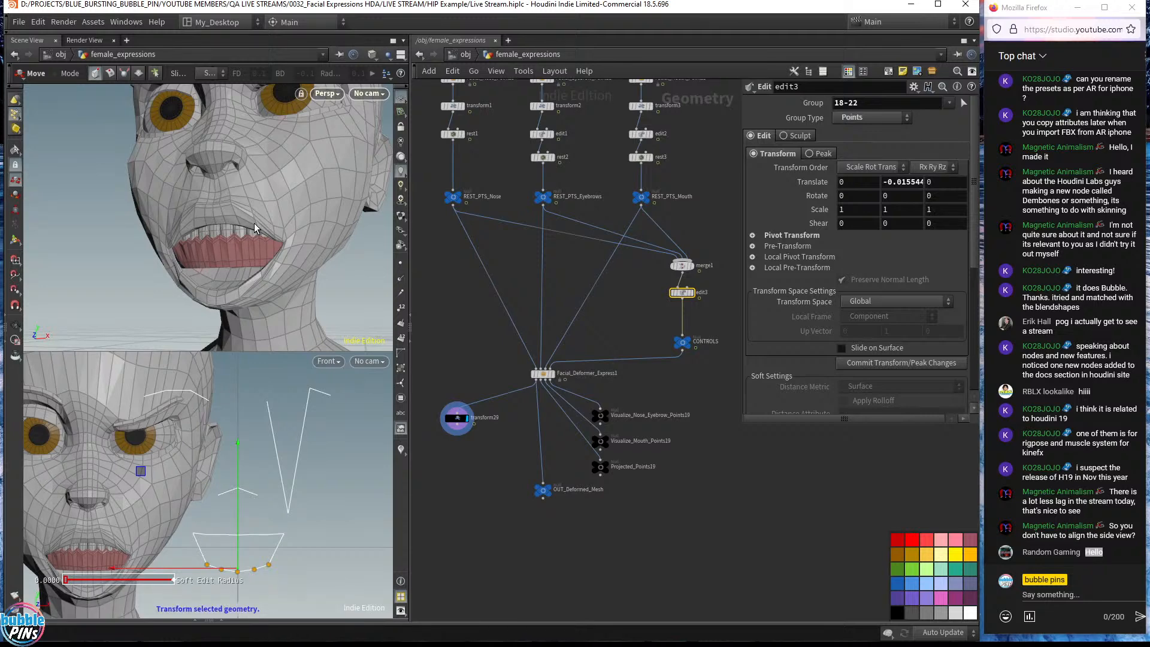
key("Escape")
left_click_drag(257, 251, 307, 243)
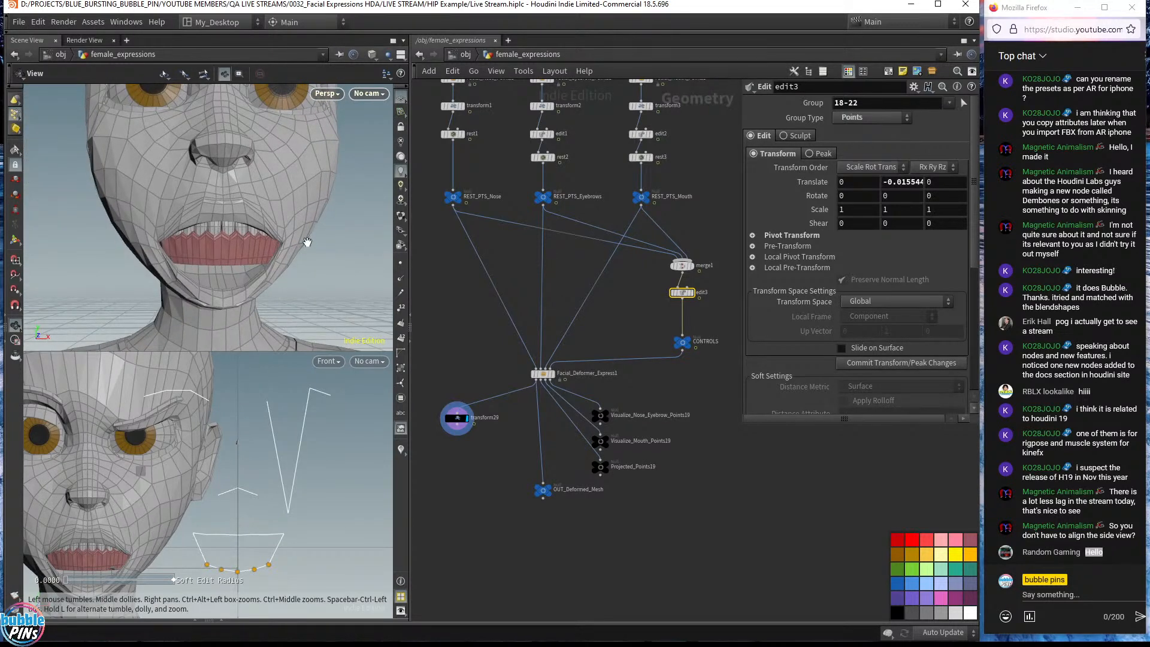
key("t")
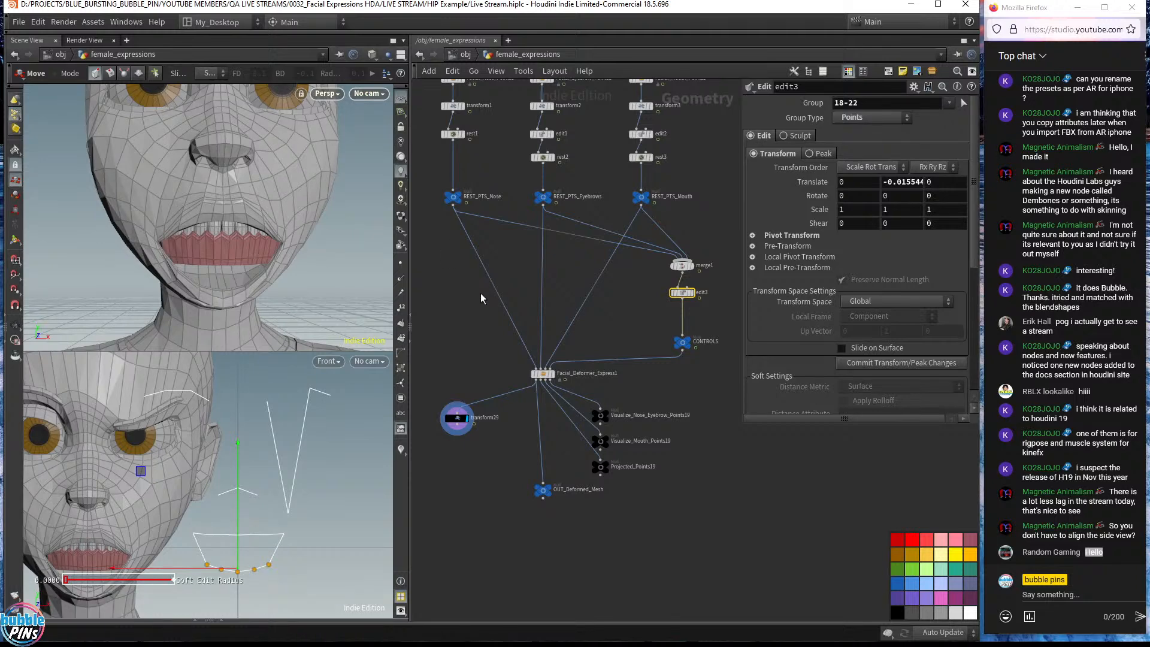
- Move object_merge1 and group1 higher in the network to make room above the Character null
scroll(588, 271, "down", 5)
scroll(581, 274, "up", 5)
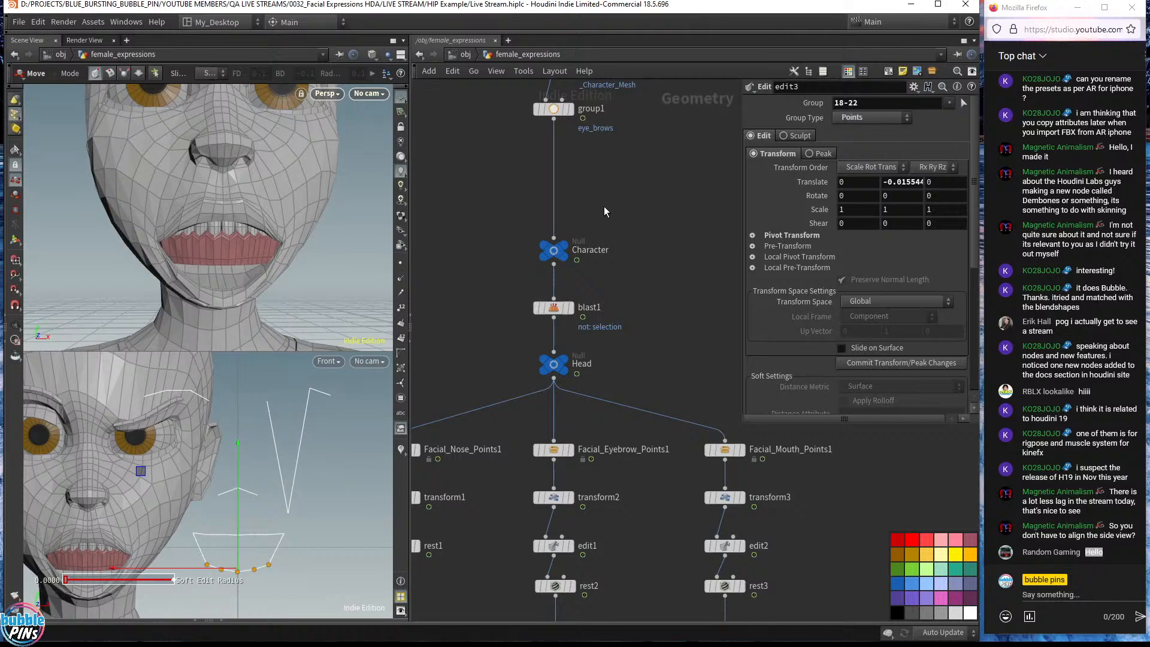
middle_click_drag(593, 170, 610, 228)
middle_click_drag(493, 208, 500, 264)
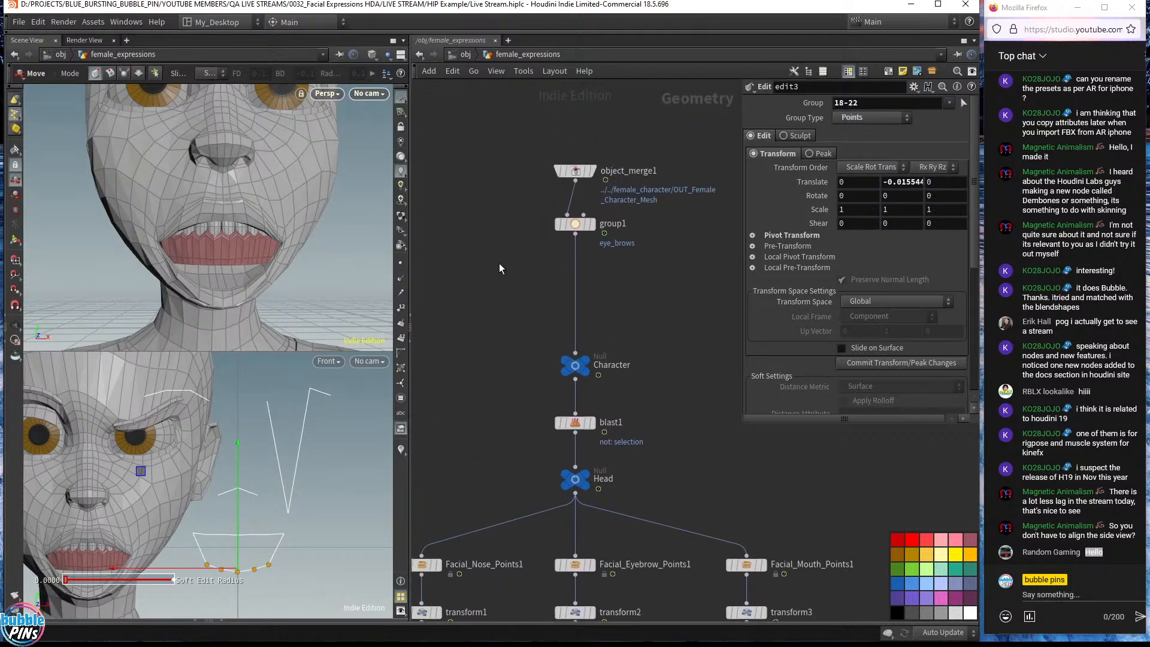
left_click_drag(500, 269, 629, 117)
left_click_drag(574, 230, 574, 150)
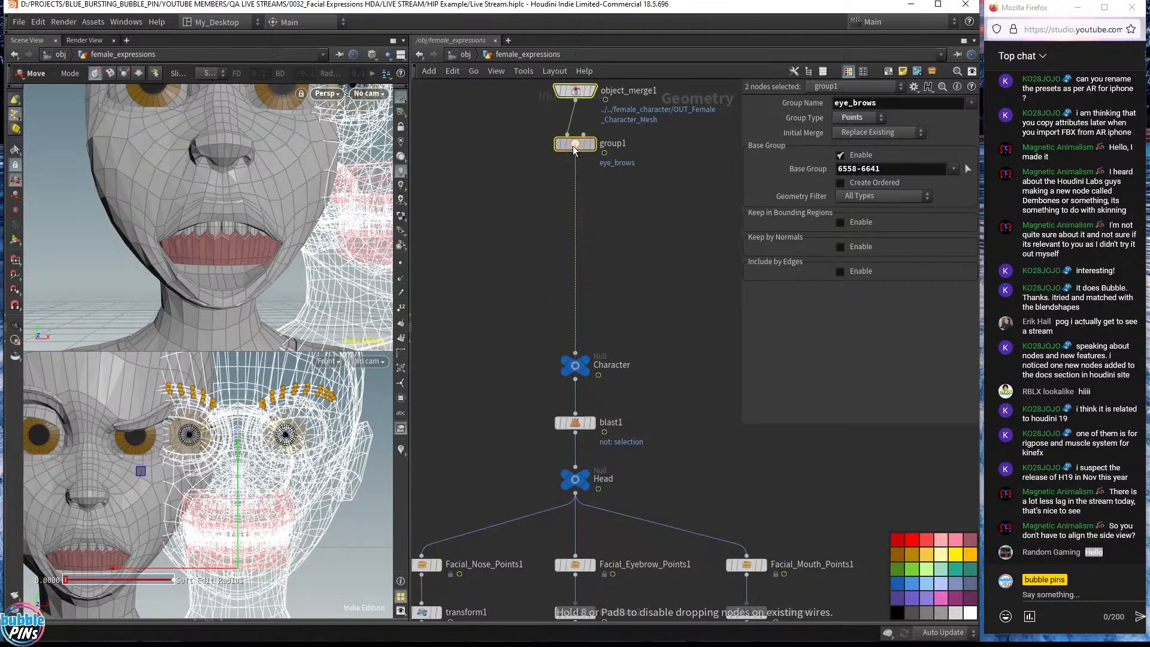
left_click(518, 168)
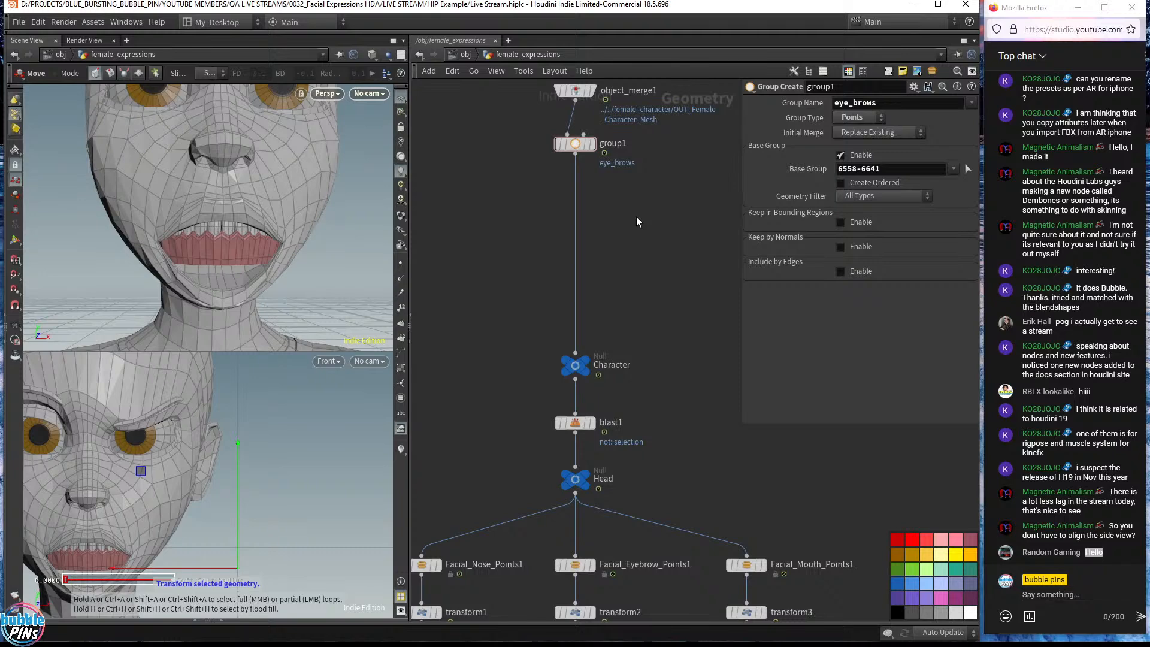
- Insert a second Group Create node on the wire between group1 and the Character null
key("Tab")
type("ed")
key("Return")
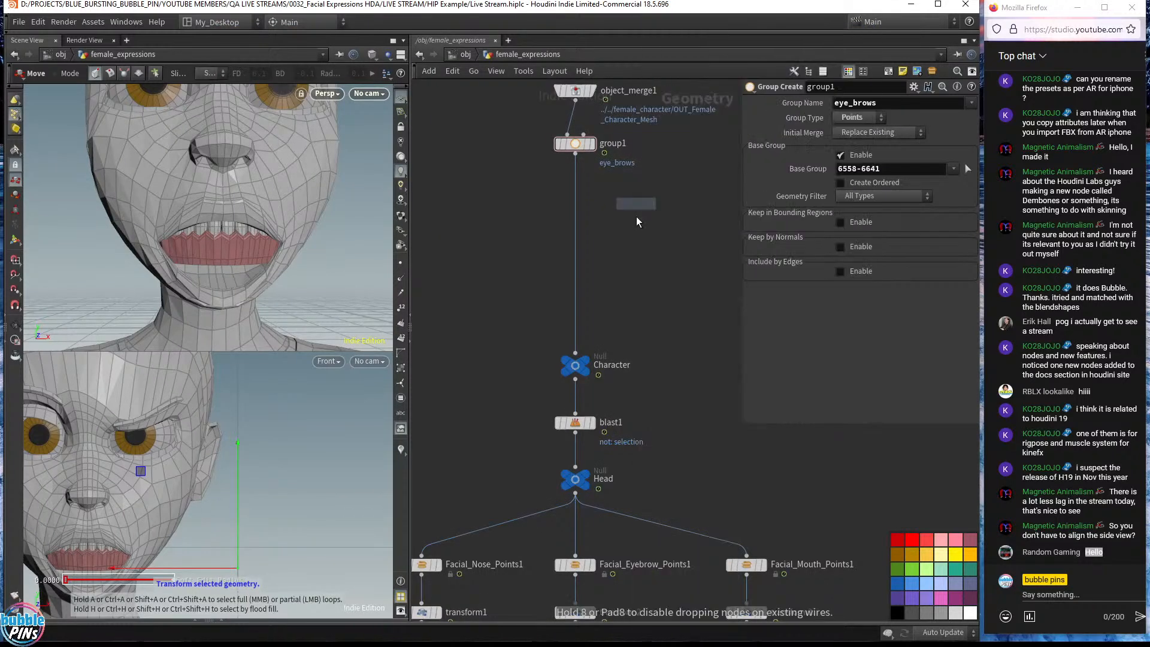
left_click(577, 208)
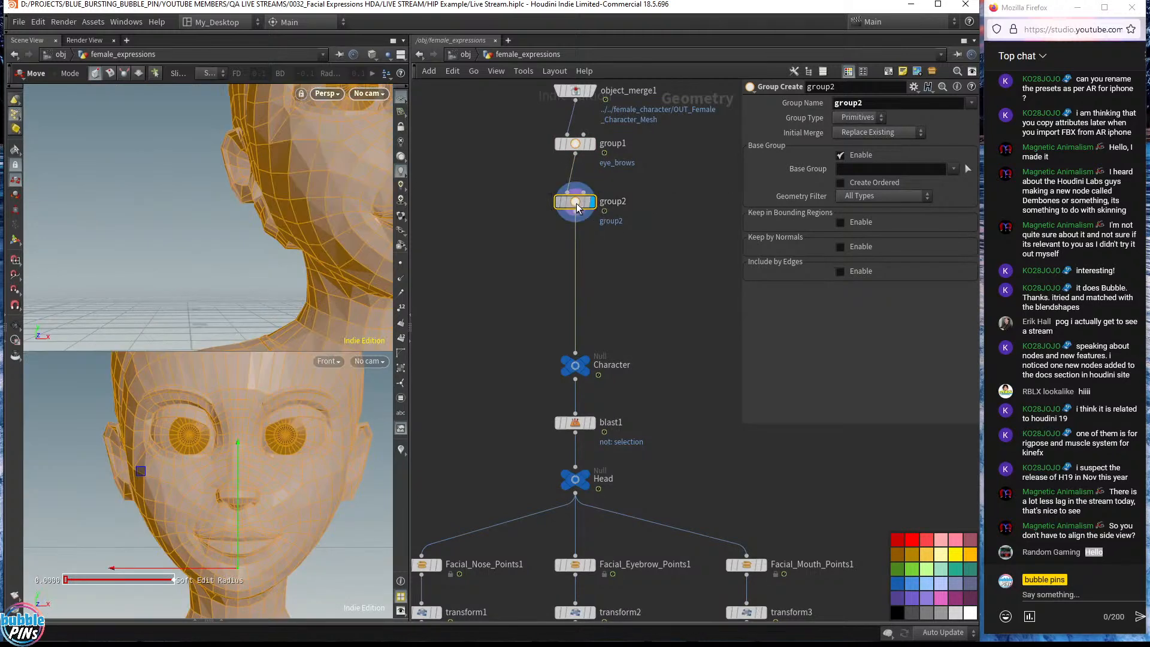
- Set group2's type to Points and name the group upper_teeth
left_click(854, 118)
left_click(853, 158)
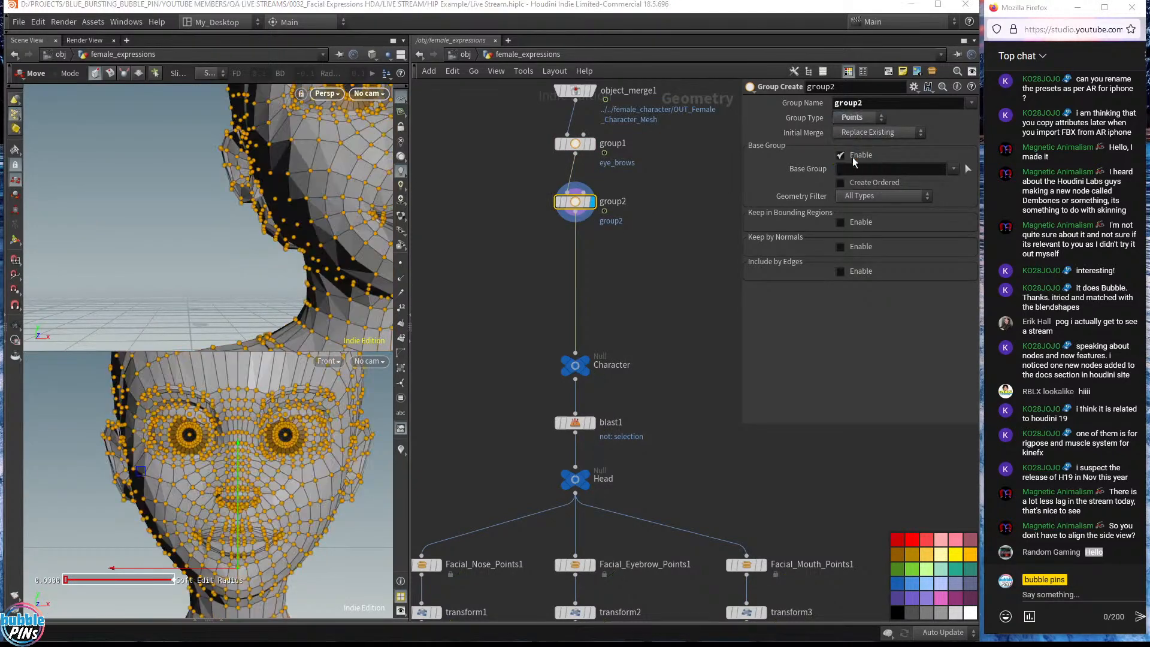
double_click(880, 103)
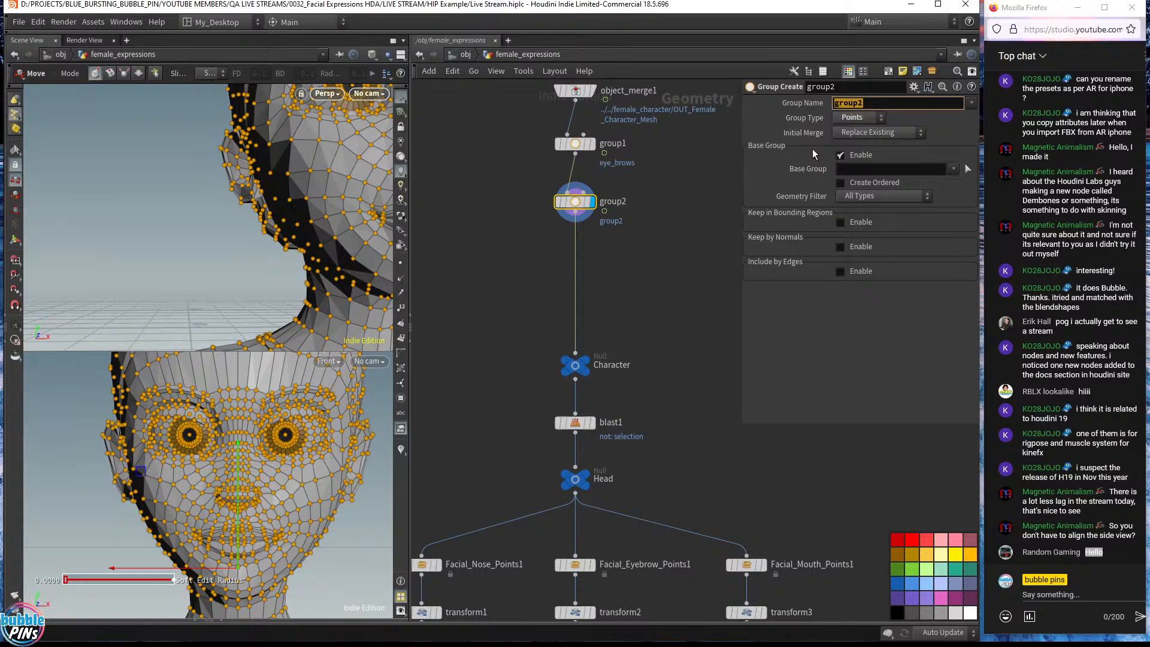
type("upper_teeth")
key("Return")
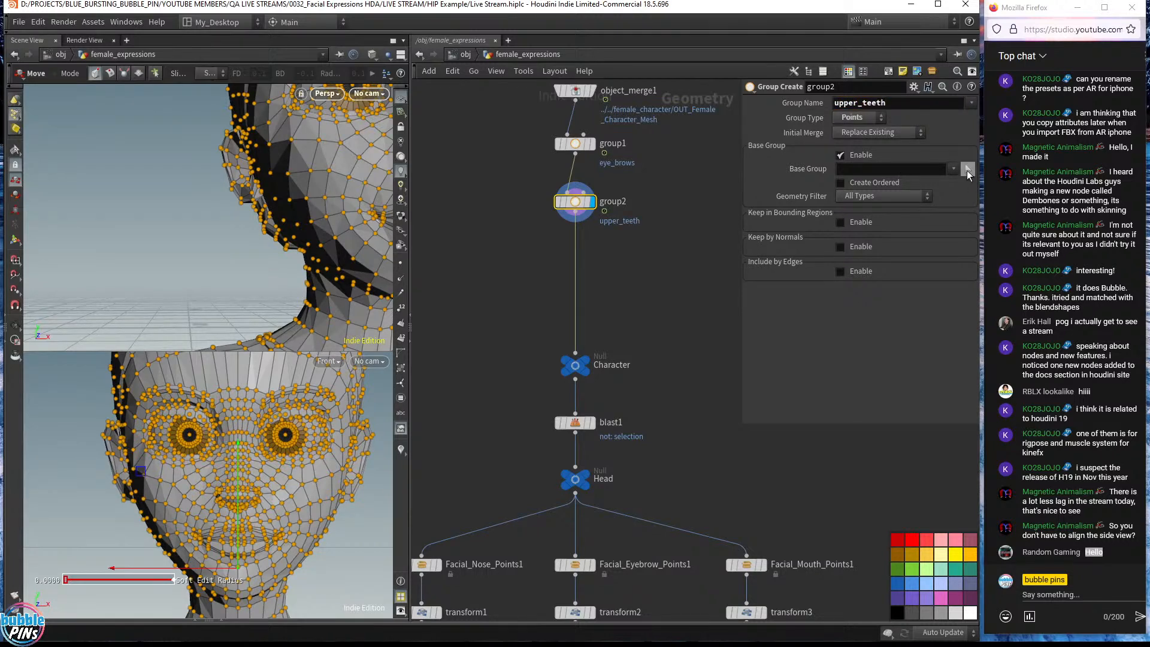
left_click(967, 169)
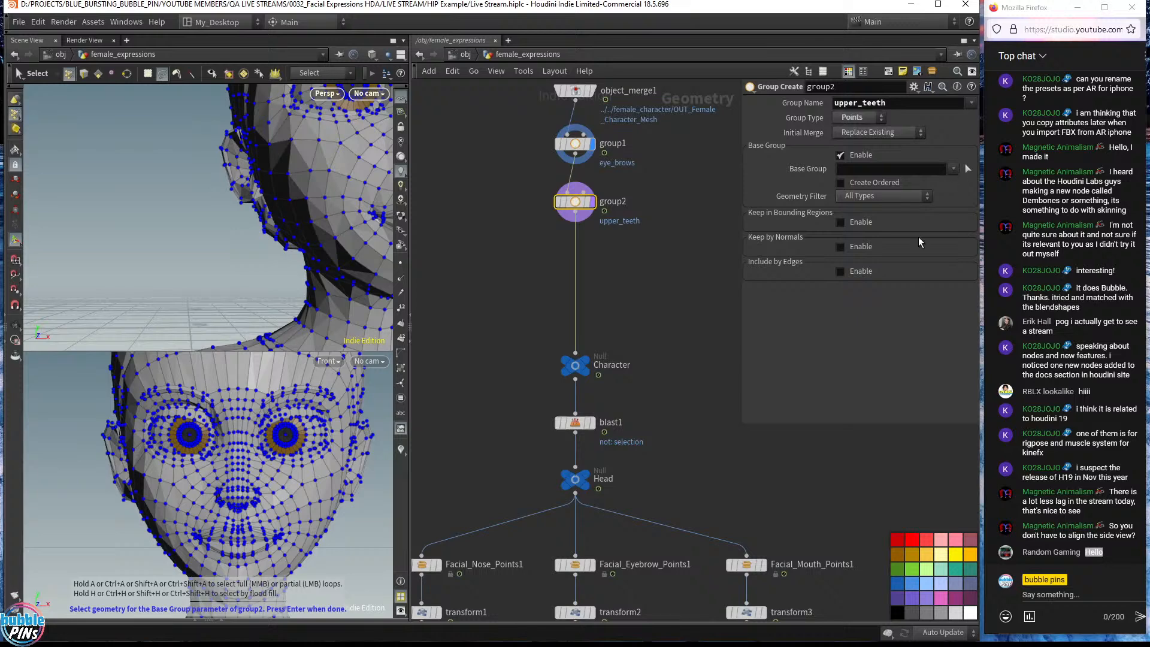
right_click_drag(295, 213, 222, 209, "alt")
left_click_drag(288, 194, 316, 270, "alt")
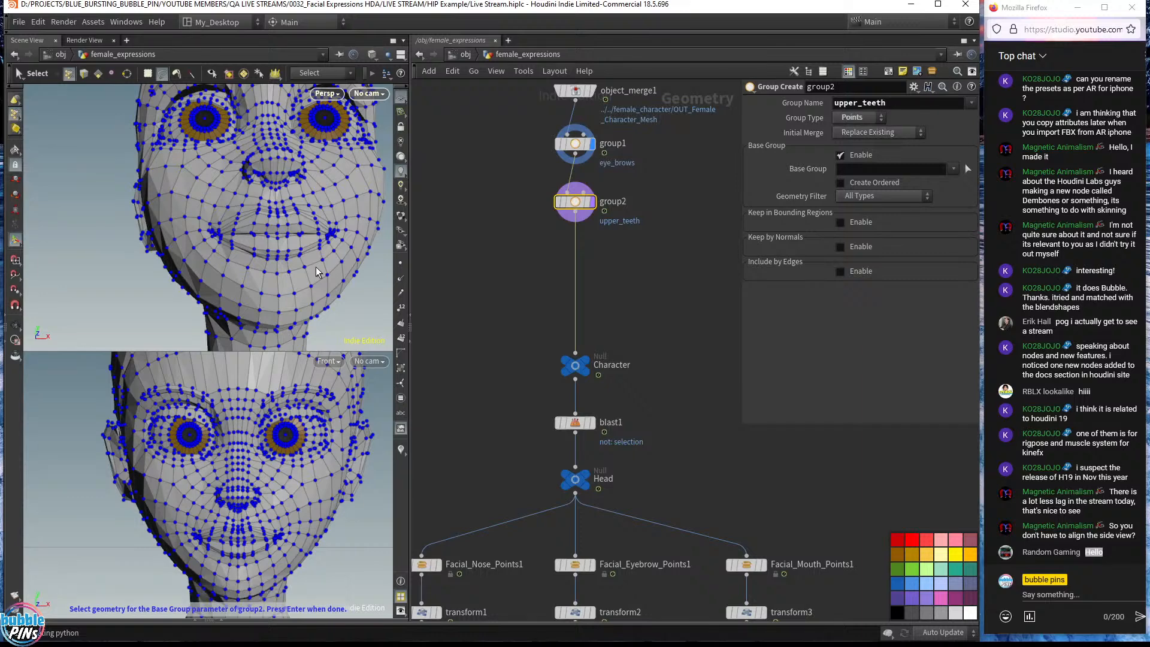
key("Return")
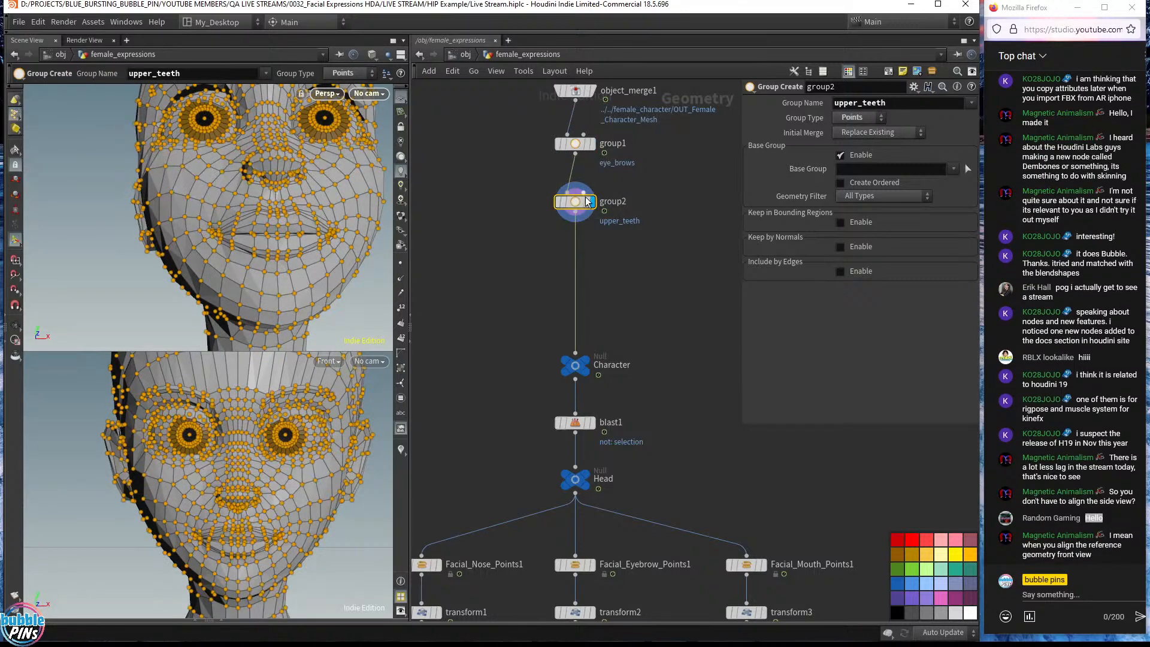
- Move group2 down, insert a Visibility node between group1 and group2, and display it
left_click_drag(582, 201, 579, 260)
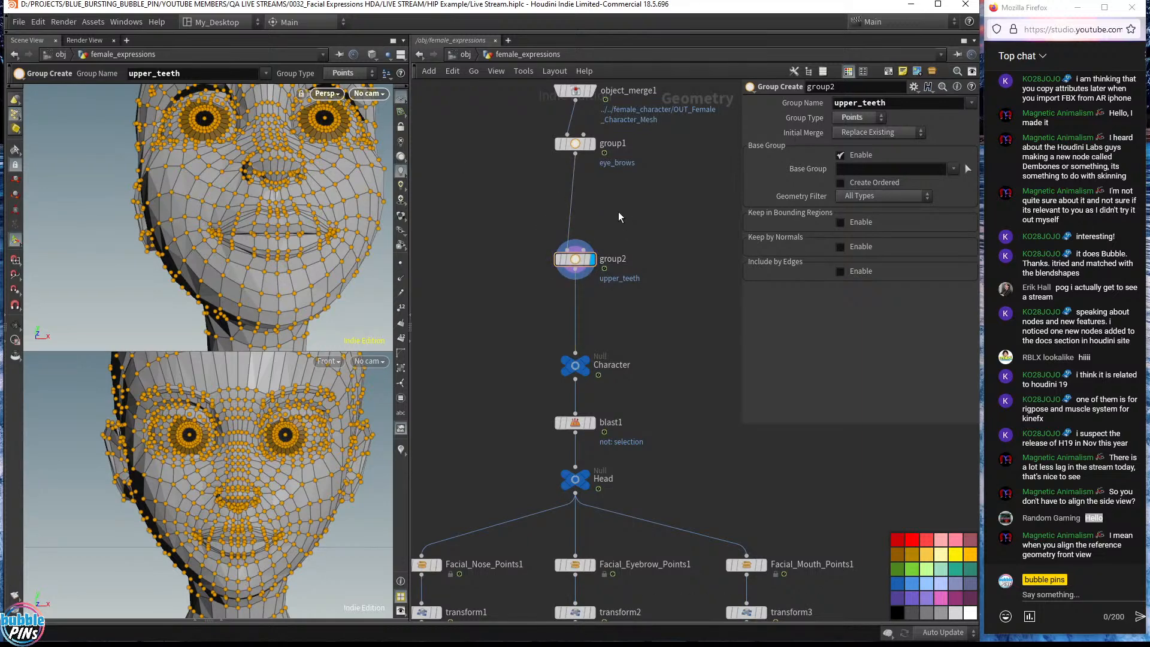
key("Tab")
type("vis")
key("Return")
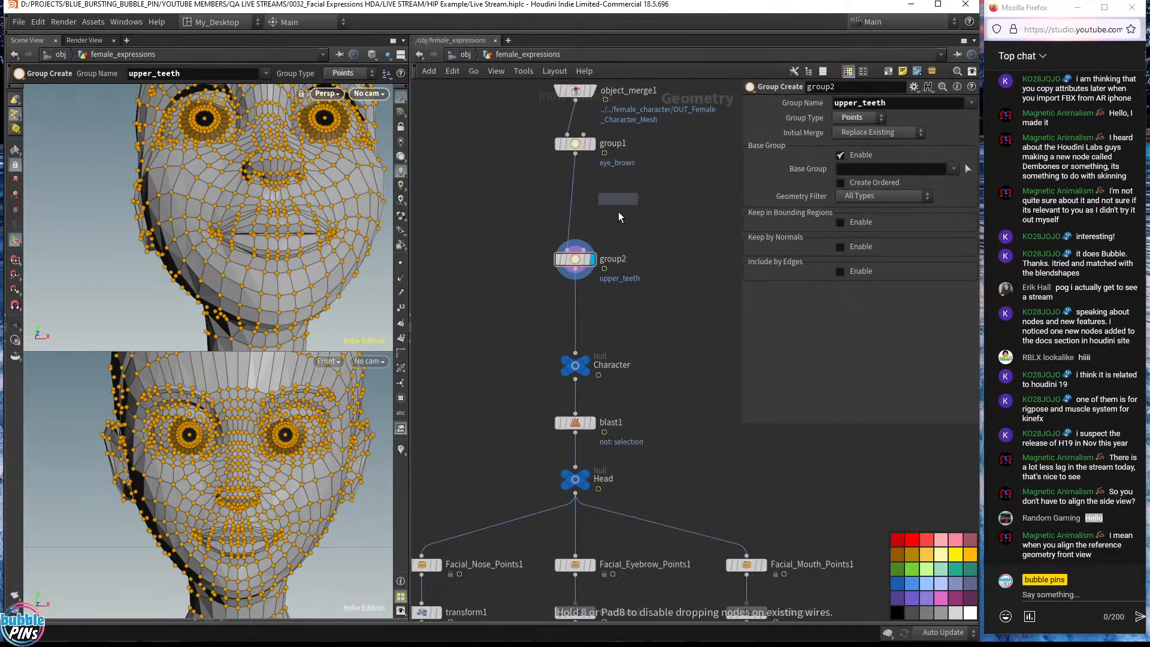
left_click(578, 200)
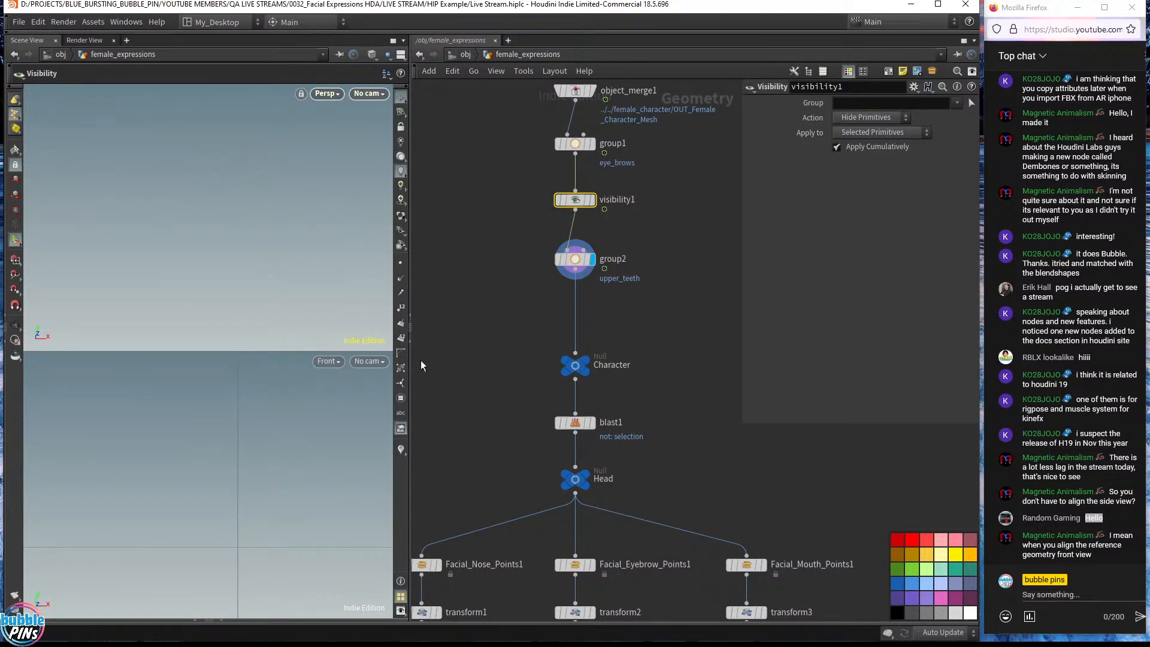
left_click(589, 200)
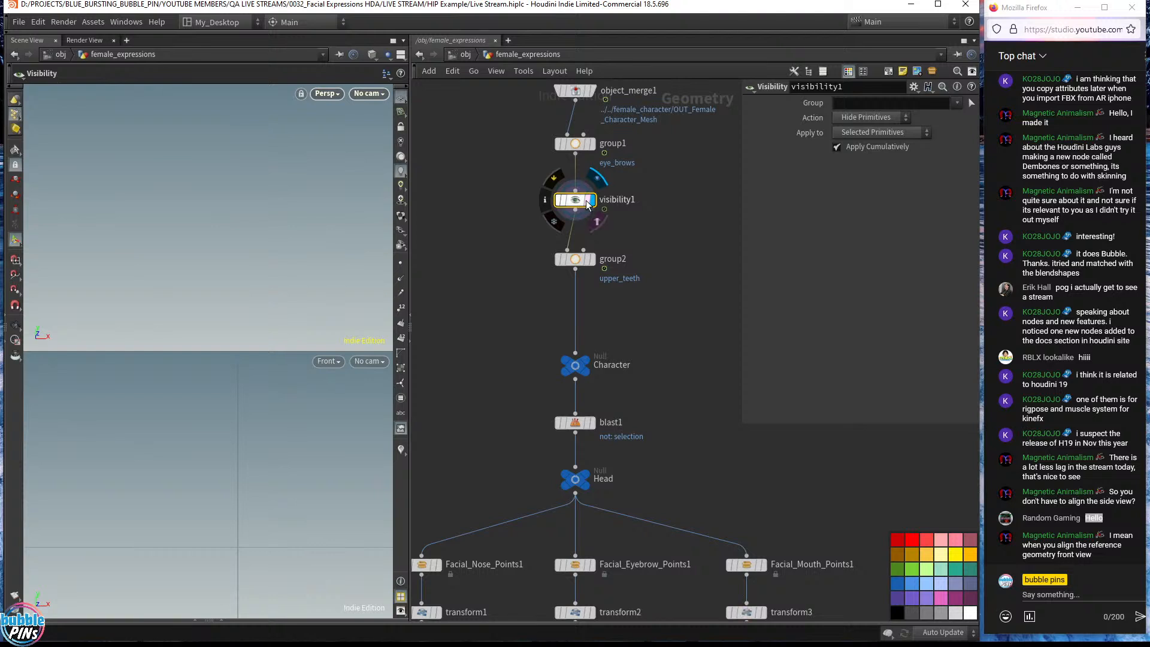
- Check the Action and Apply to options of visibility1, keeping Hide Primitives and Selected Primitives
left_click(873, 118)
left_click(882, 120)
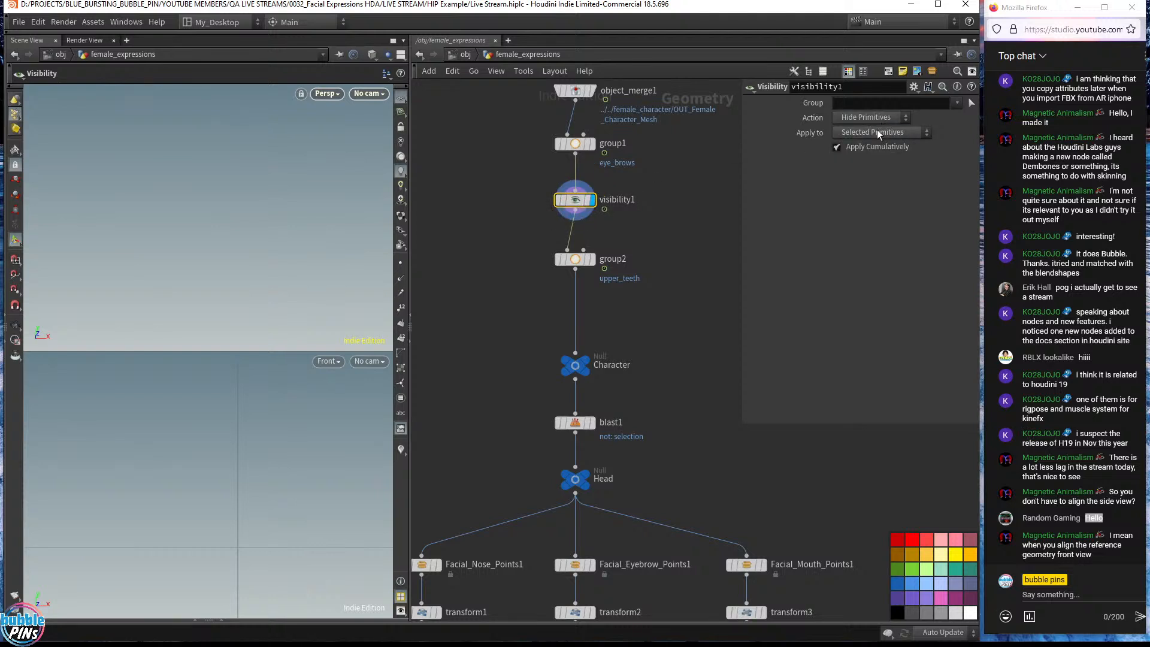
left_click(882, 121)
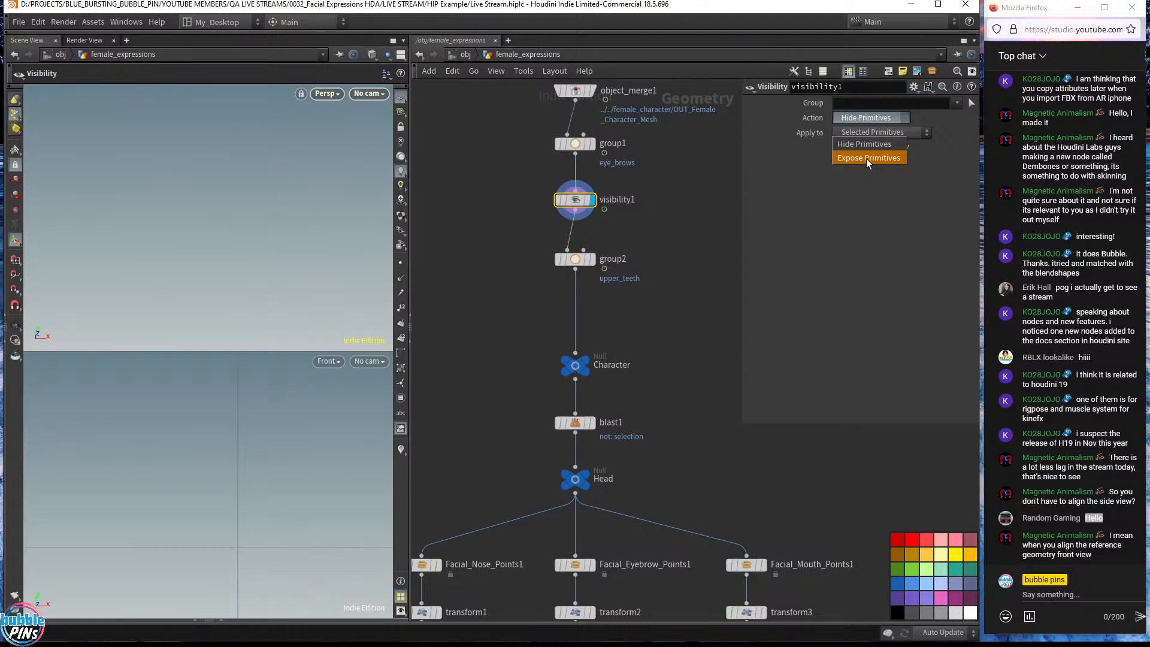
left_click(870, 147)
left_click(911, 135)
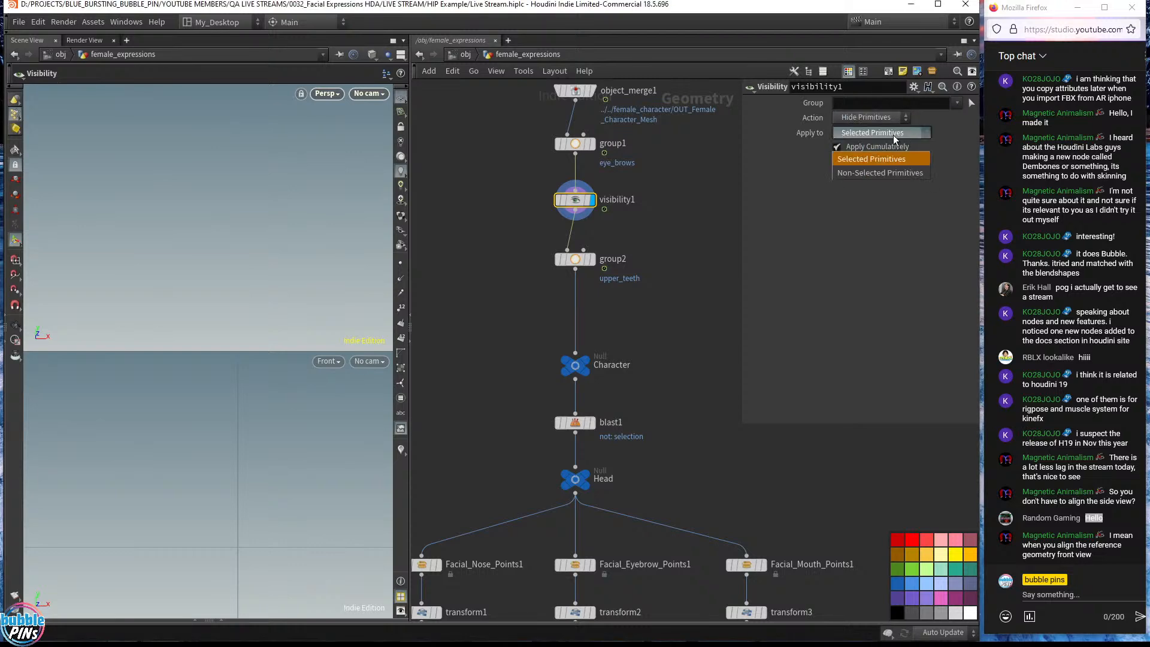
left_click(885, 158)
left_click(970, 103)
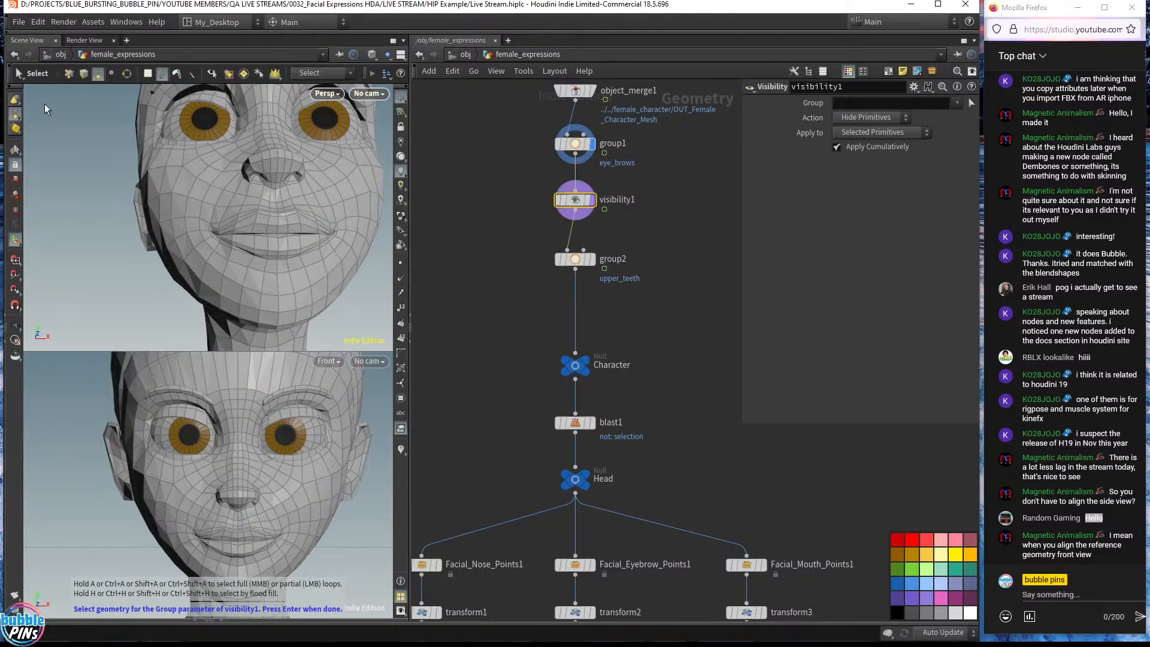
key("Return")
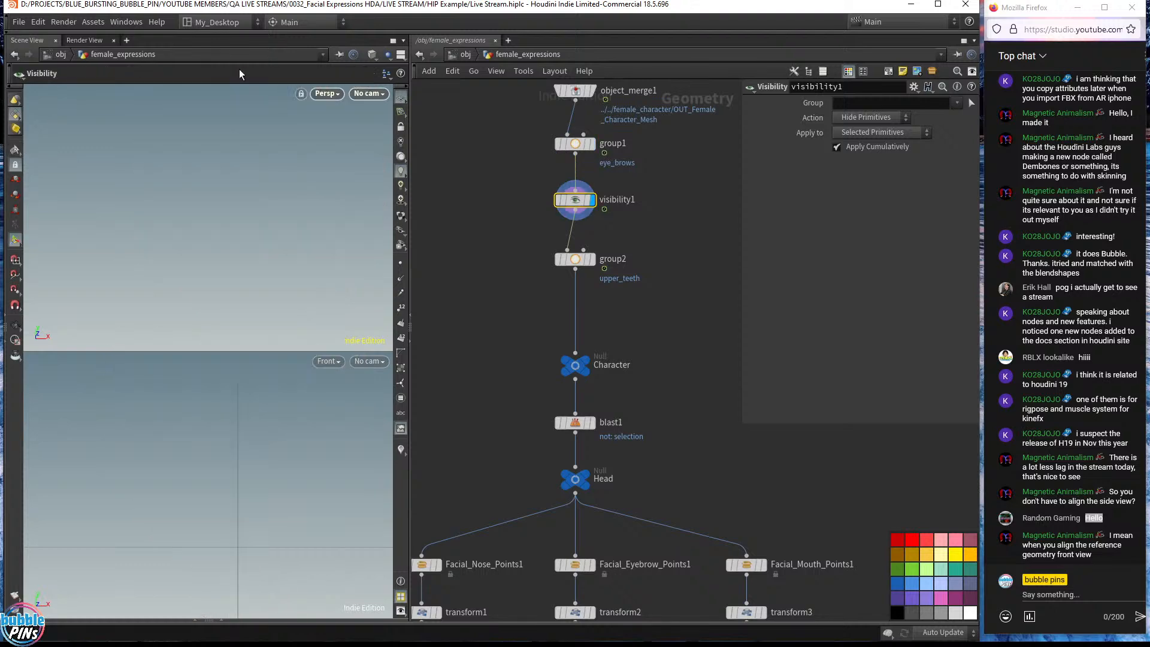
key("Escape")
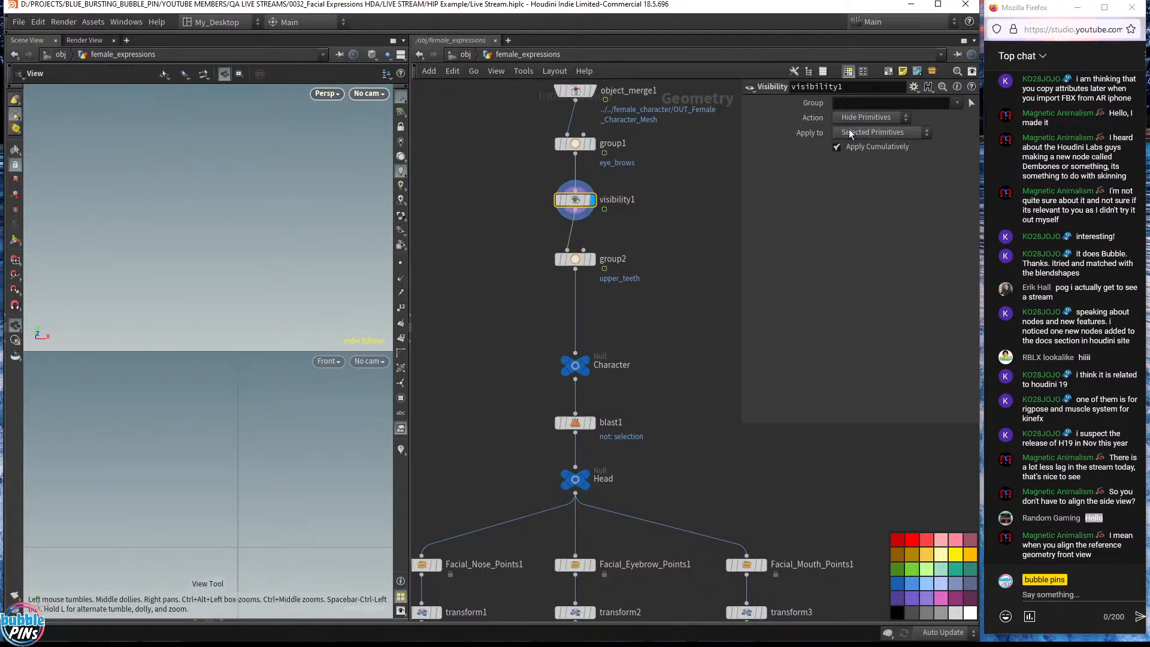
- Hide the face skin in visibility1 by picking its connected mesh island in the 3D view as the group
left_click(972, 104)
left_click(309, 74)
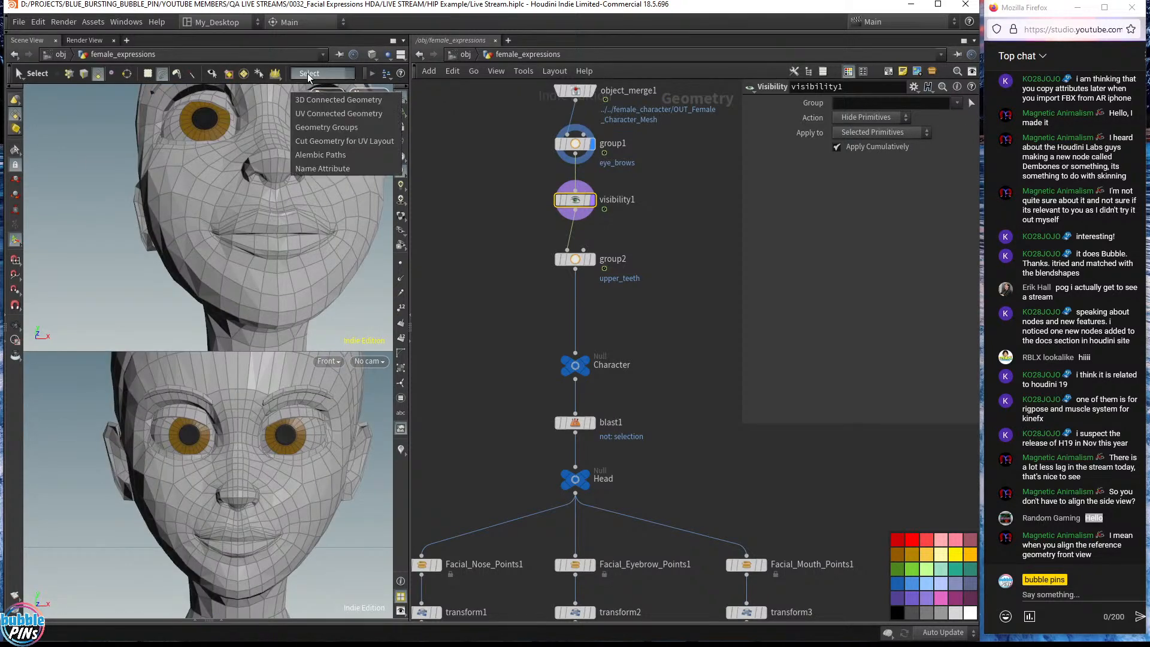
left_click(338, 100)
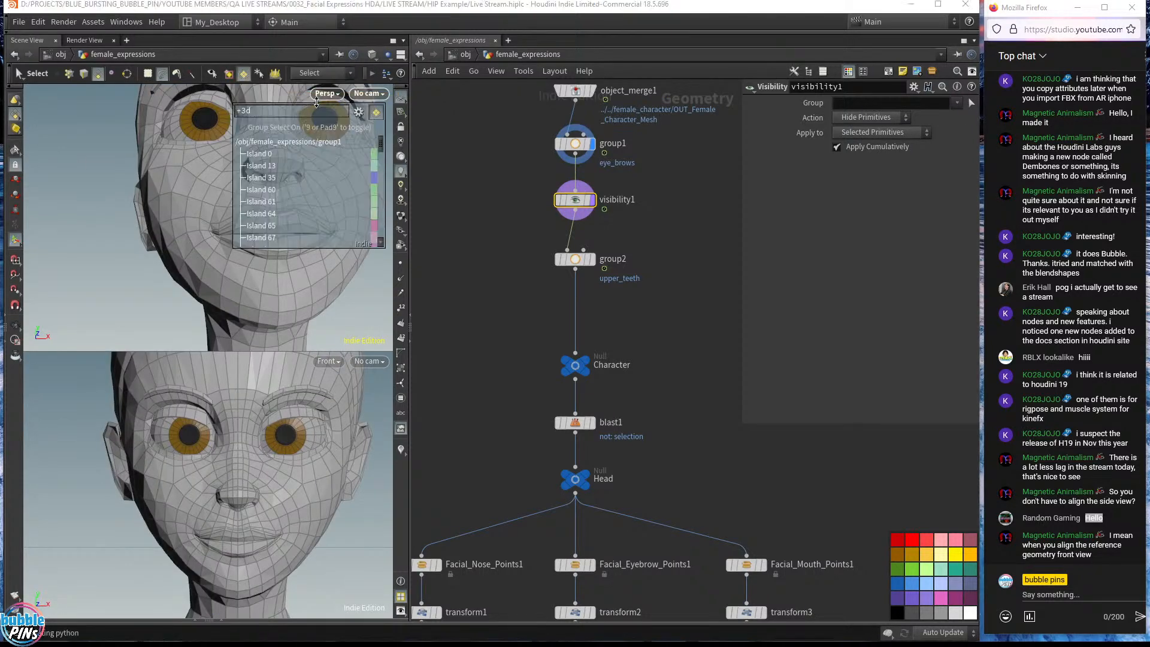
left_click(169, 185)
key("Return")
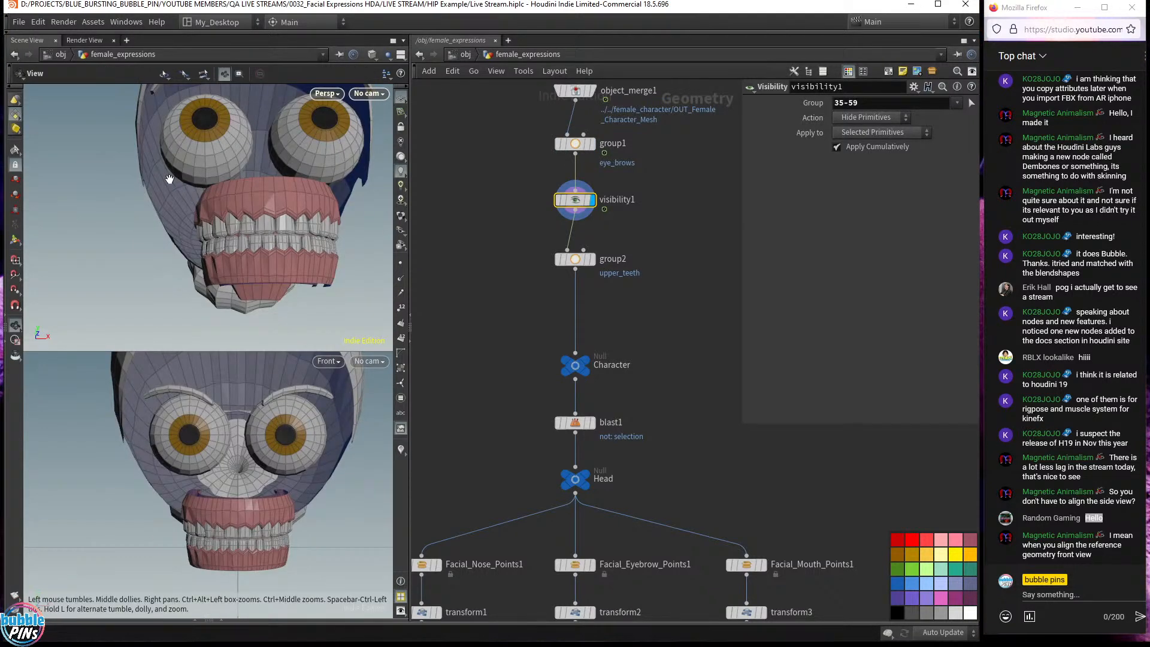
right_click_drag(287, 217, 242, 217)
left_click_drag(242, 217, 248, 191)
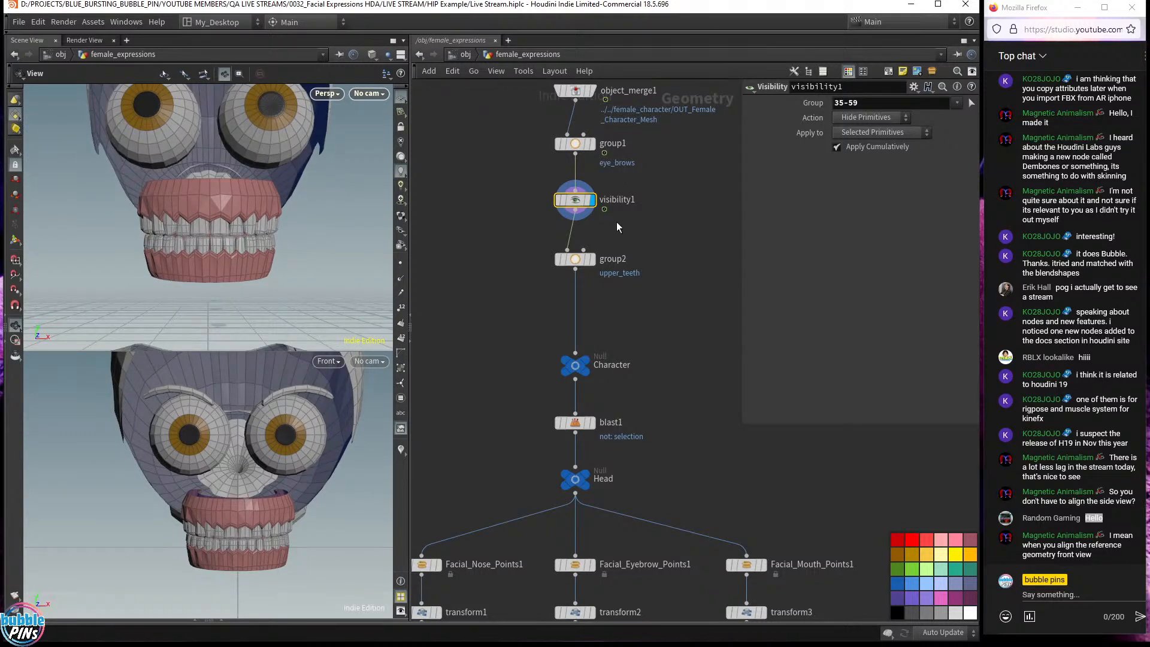
- Display group2 and start picking its base group with selection by 3D connected geometry
left_click(566, 260)
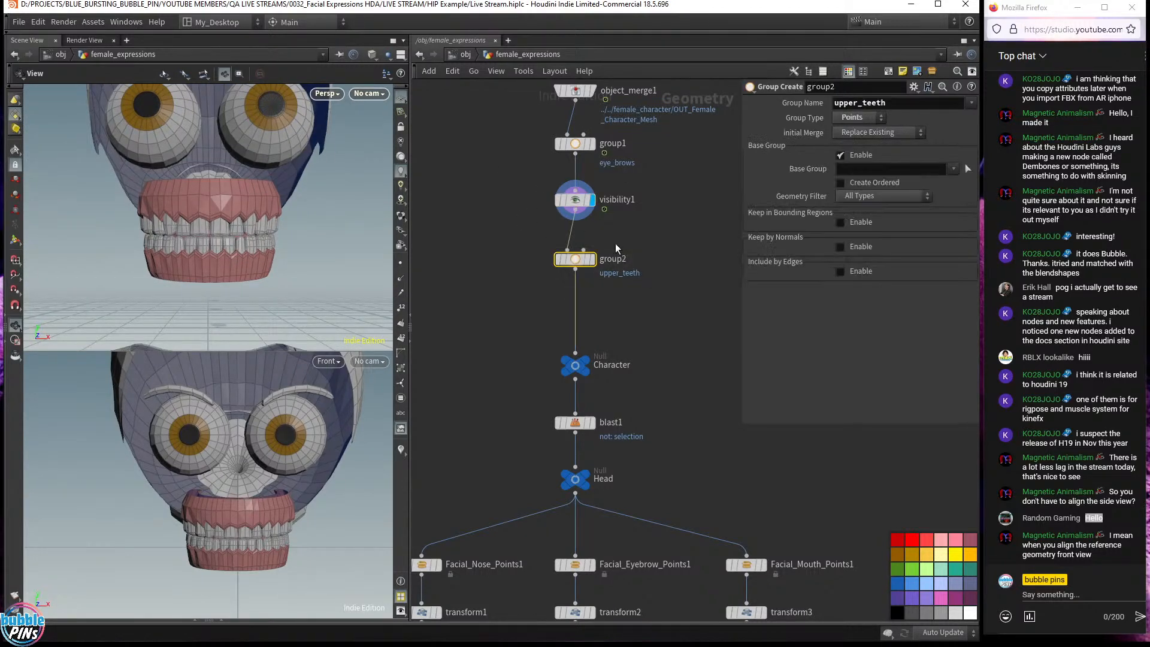
left_click(589, 259)
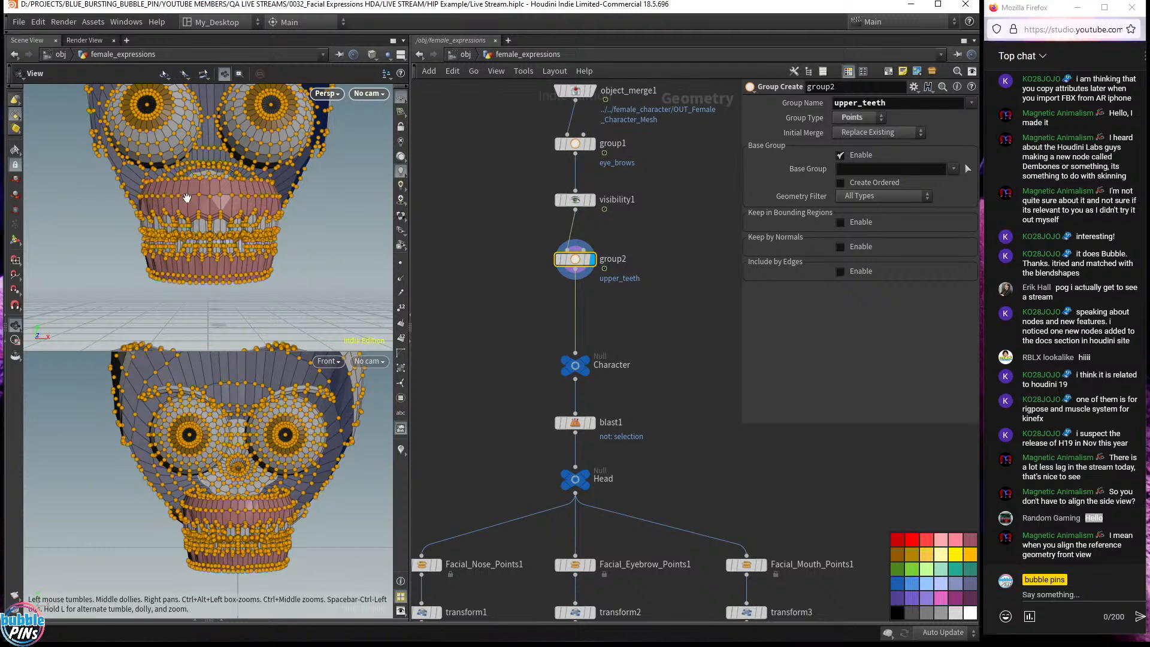
left_click_drag(225, 216, 256, 200)
scroll(256, 200, "up", 5)
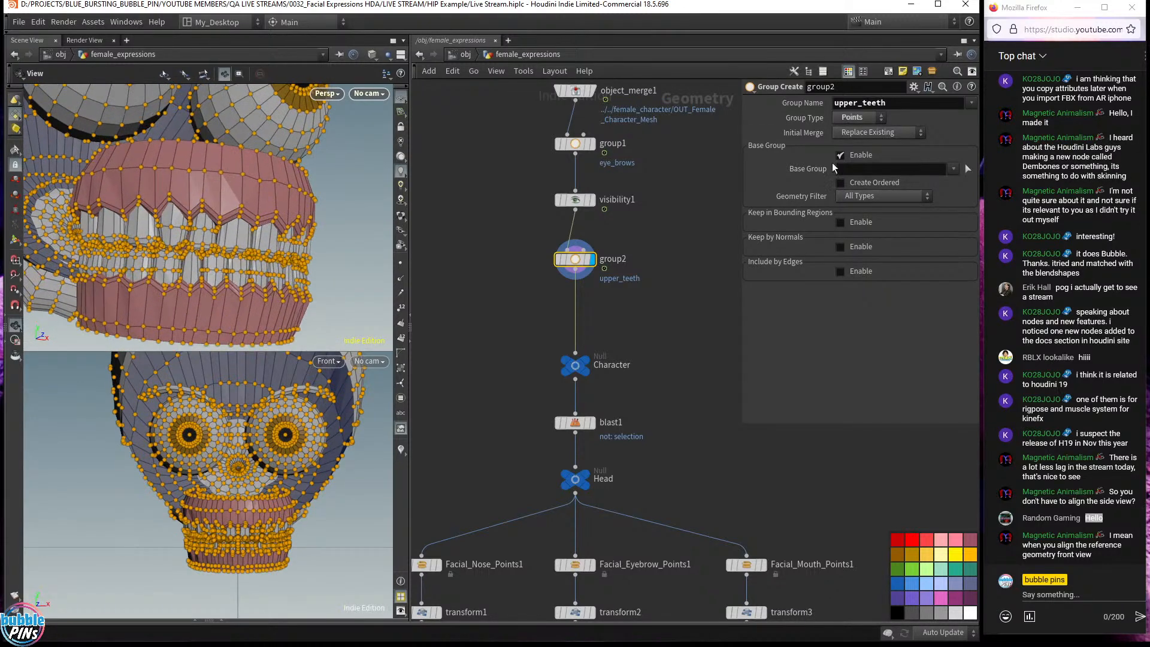
left_click(967, 170)
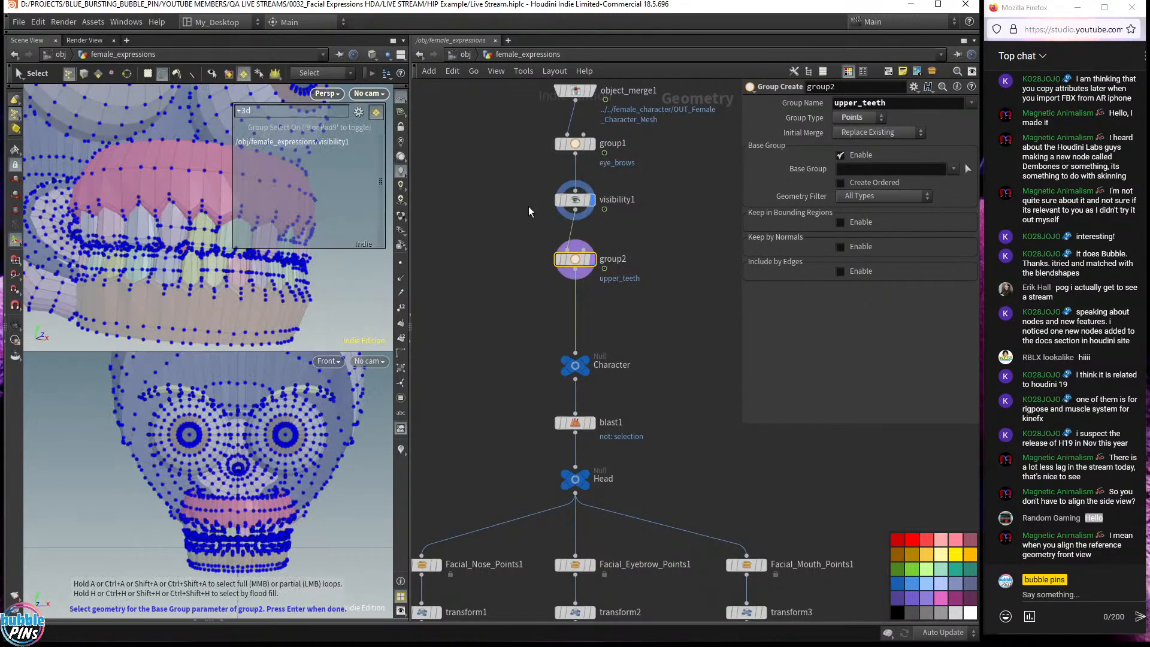
left_click(244, 76)
left_click(243, 76)
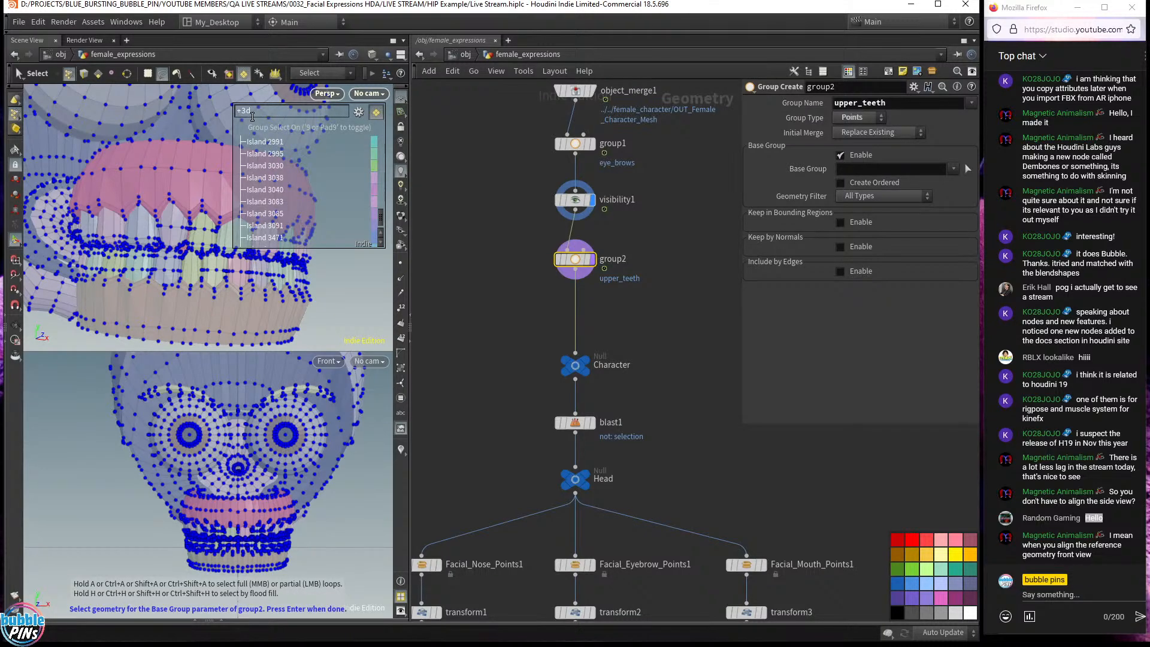
- Widen the 3D viewport for the selection and frame the teeth up close
key("Return")
left_click_drag(410, 164, 581, 164)
right_click_drag(368, 191, 355, 182, "alt")
left_click(572, 54)
left_click(593, 82)
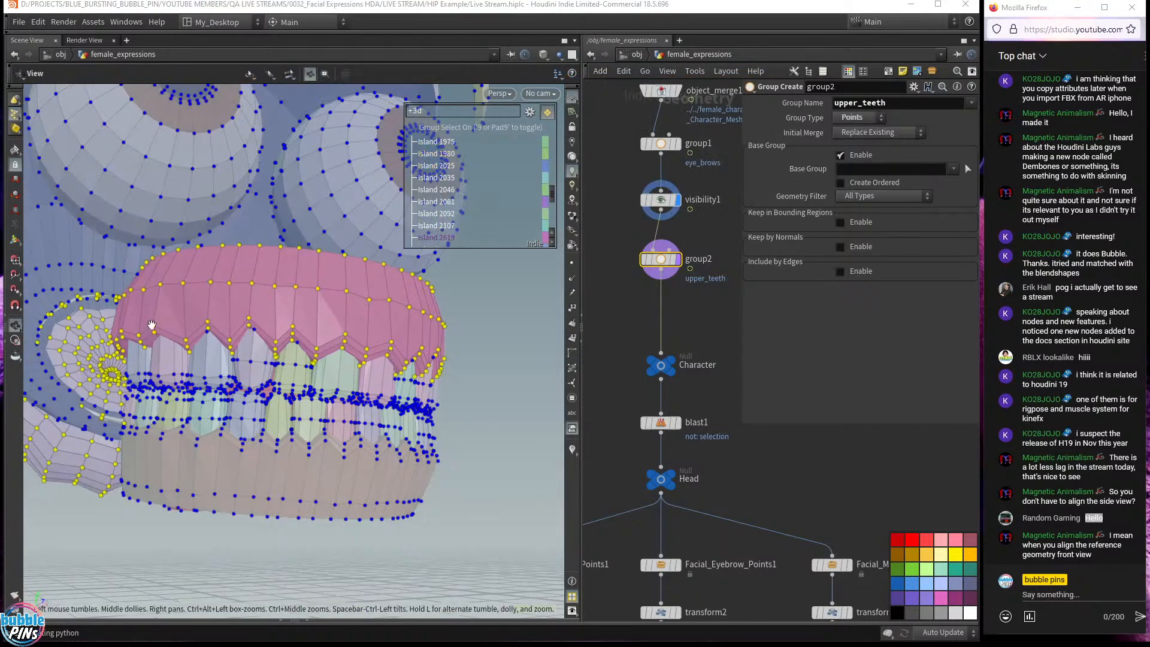
scroll(245, 295, "up", 3)
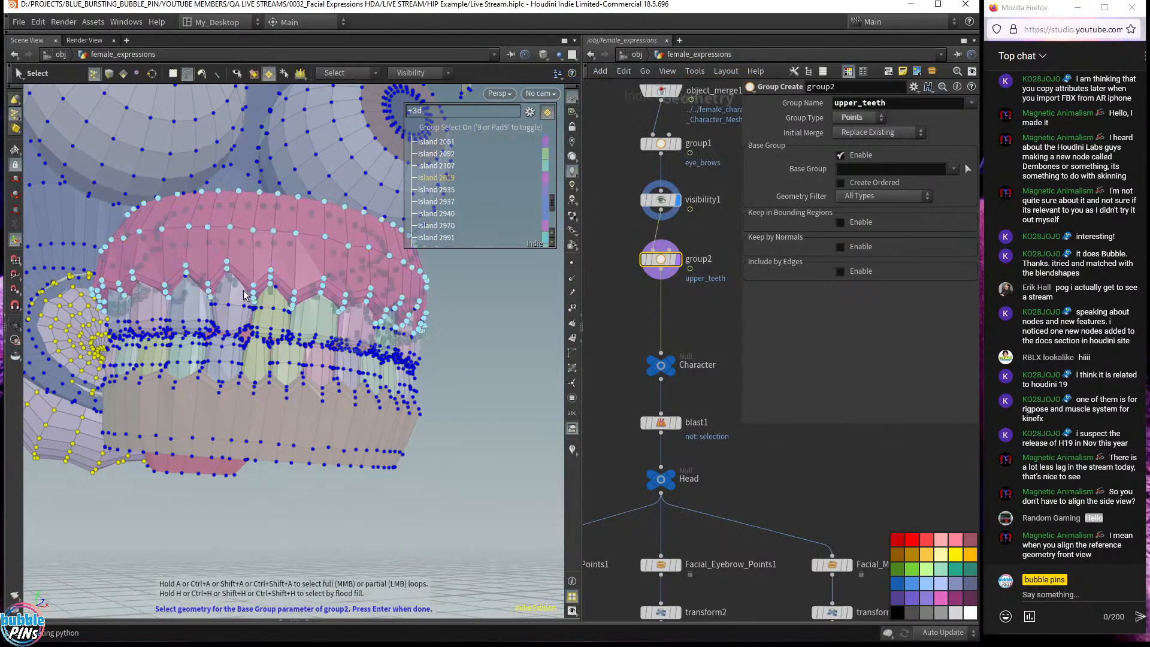
- Select the upper gums and the upper teeth from one side of the mouth to past the middle as connected islands
left_click(183, 317)
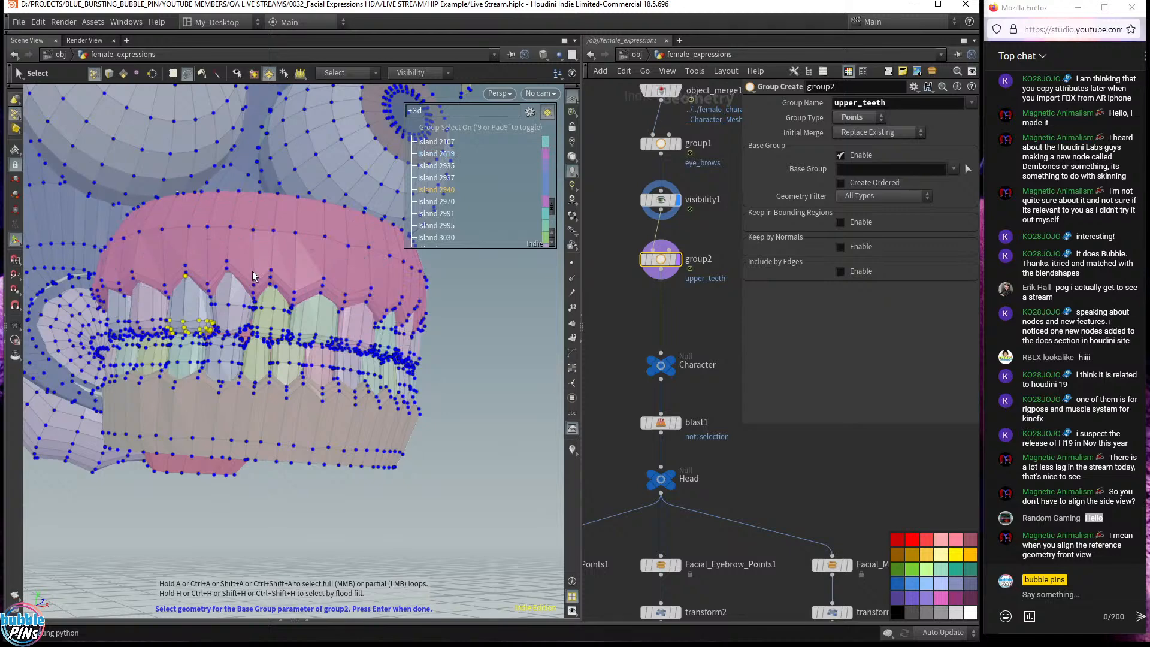
left_click(228, 270, "shift")
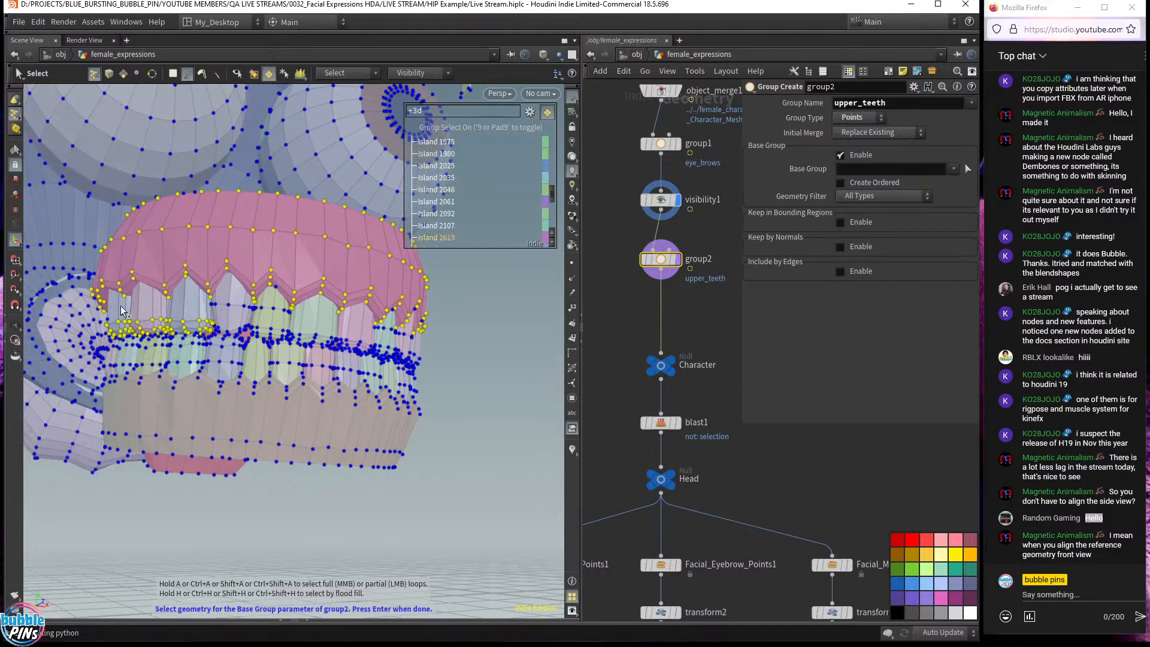
key("Escape")
left_click_drag(120, 305, 193, 291)
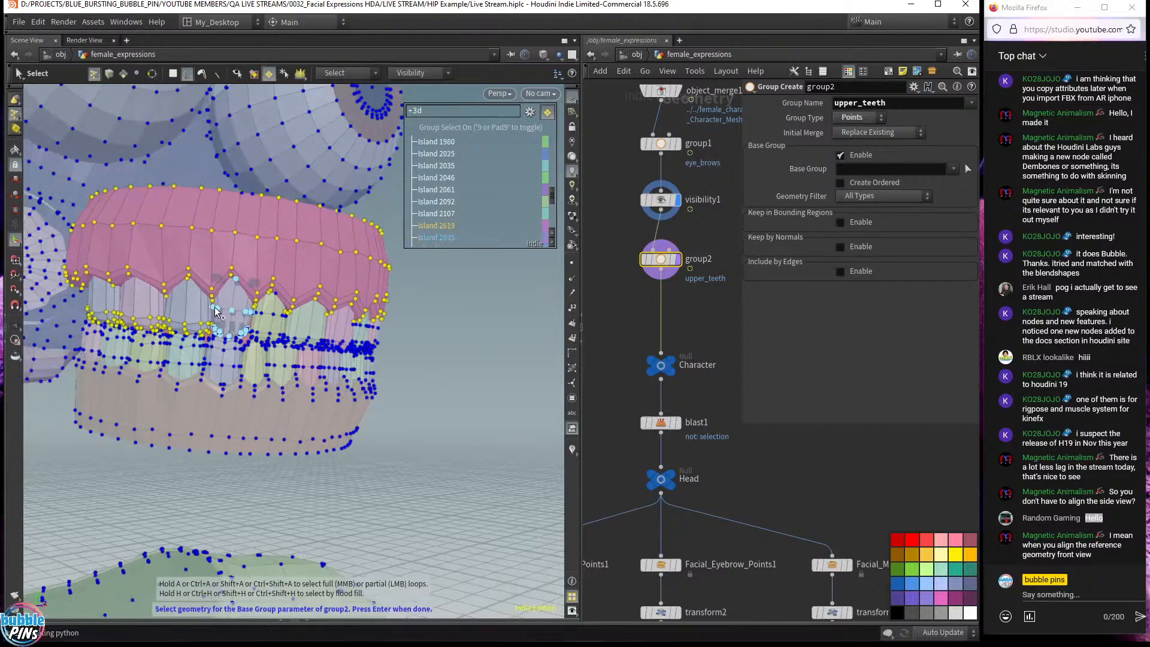
left_click(235, 313, "shift")
left_click(271, 313, "shift")
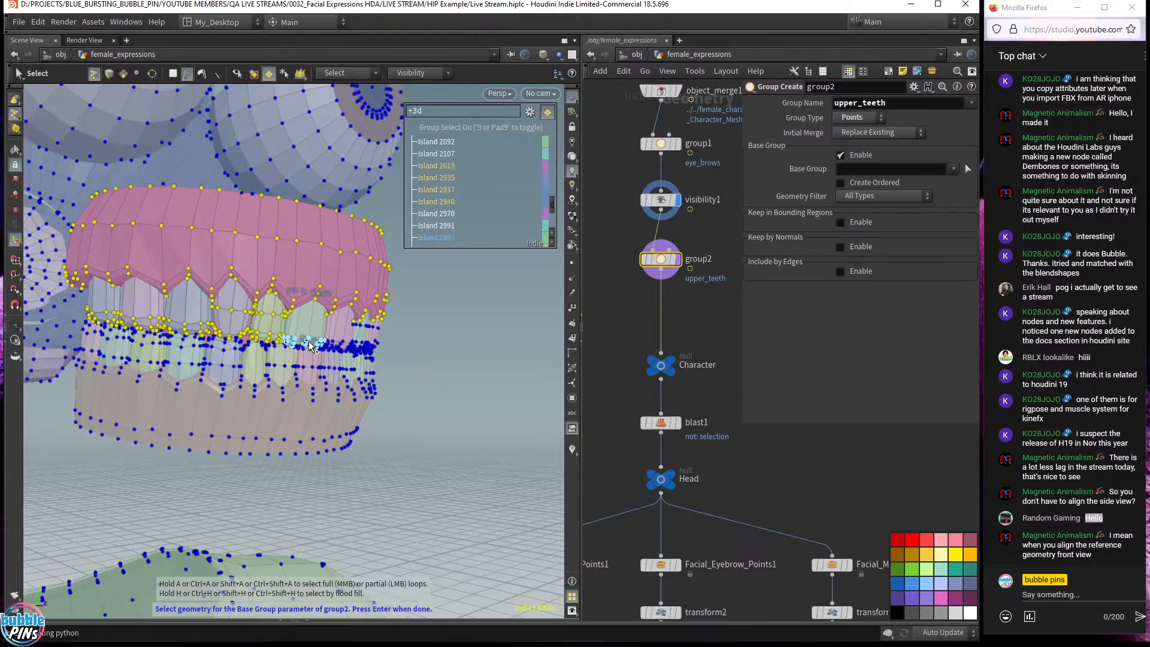
left_click(309, 324, "shift")
left_click(354, 324, "shift")
left_click(339, 342, "shift")
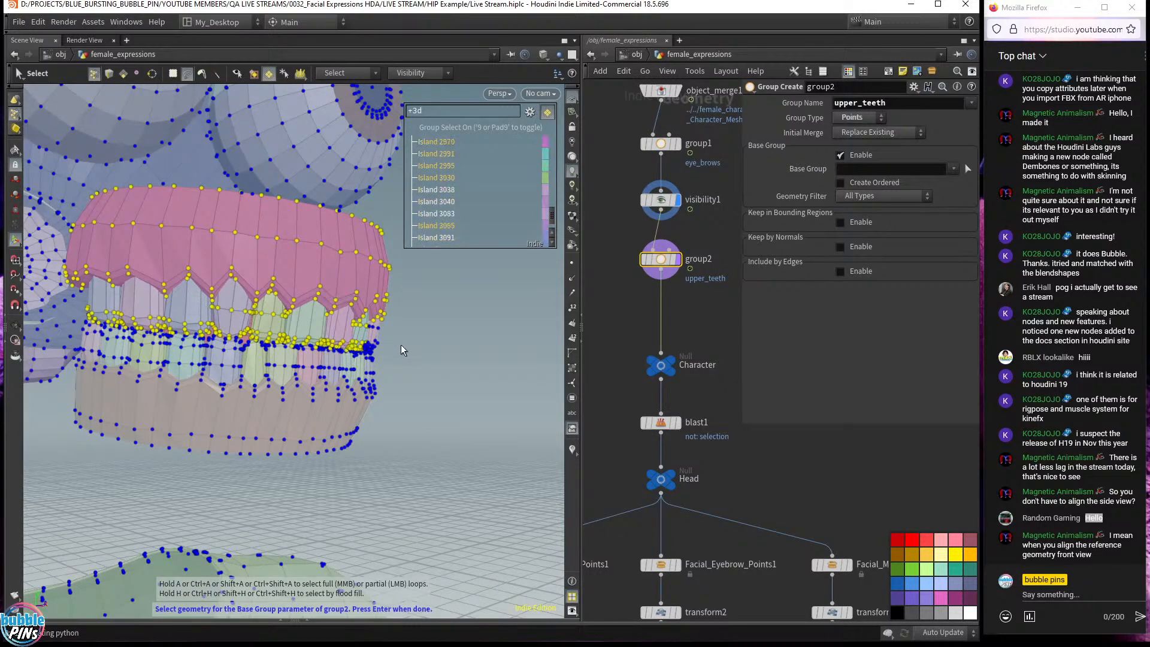
- Add the remaining upper teeth on the other side to the selection and accept it as group2's base group
left_click_drag(401, 344, 355, 256, "alt")
left_click(366, 228, "shift")
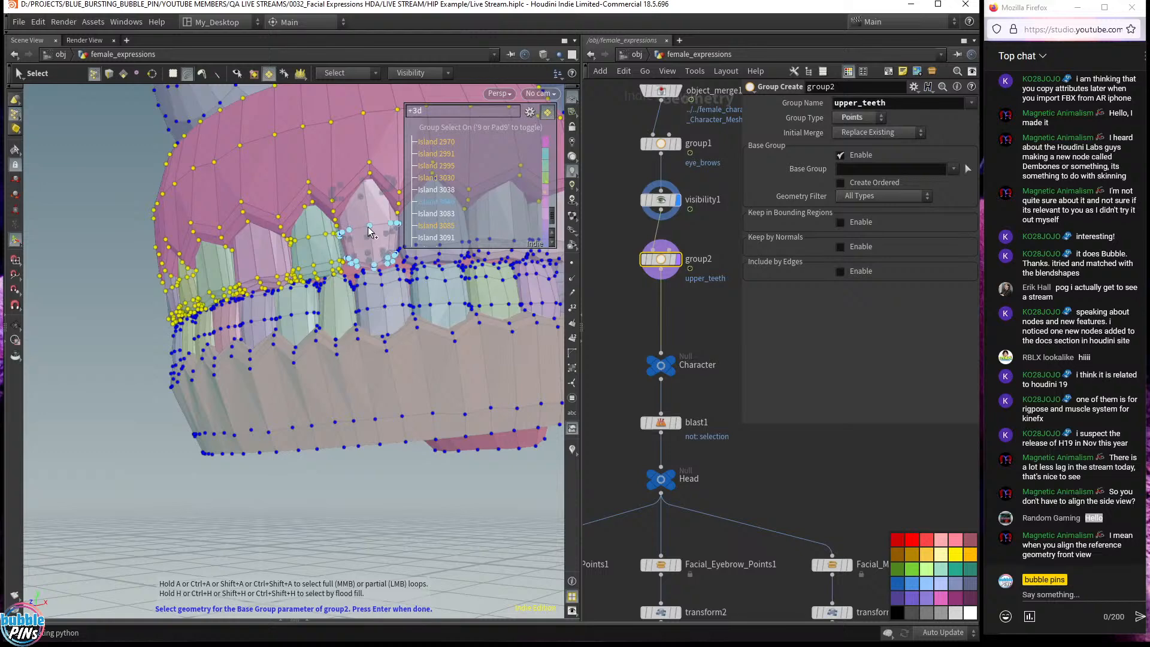
right_click_drag(410, 200, 335, 313, "alt")
left_click(326, 319, "shift")
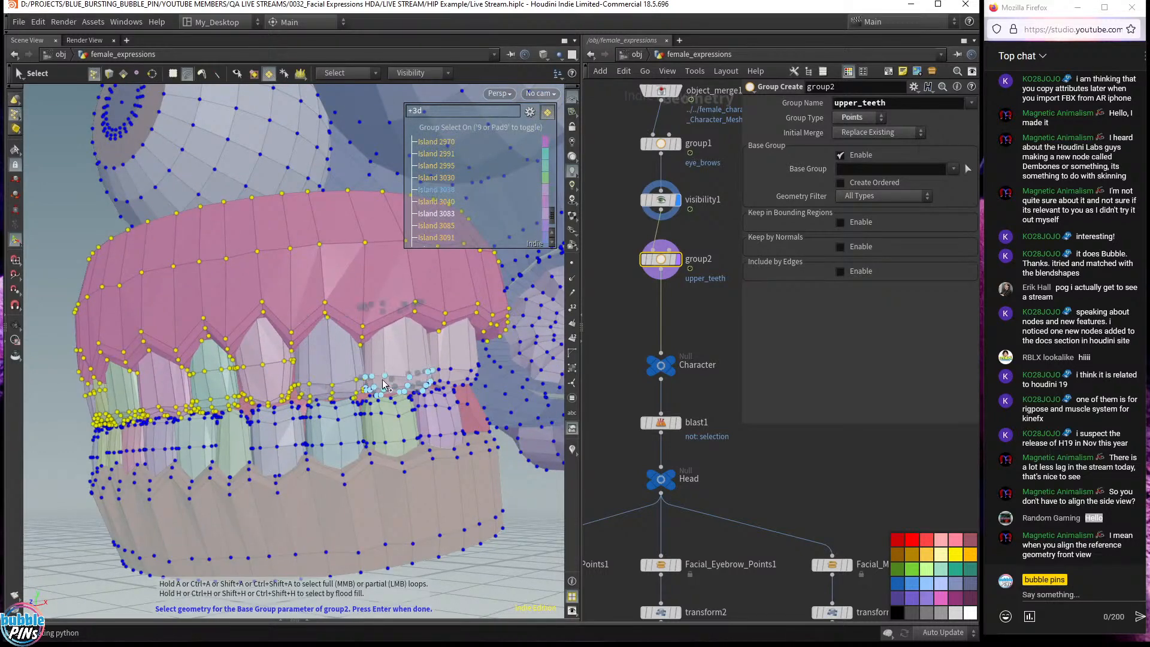
left_click(384, 377, "shift")
left_click(452, 372, "shift")
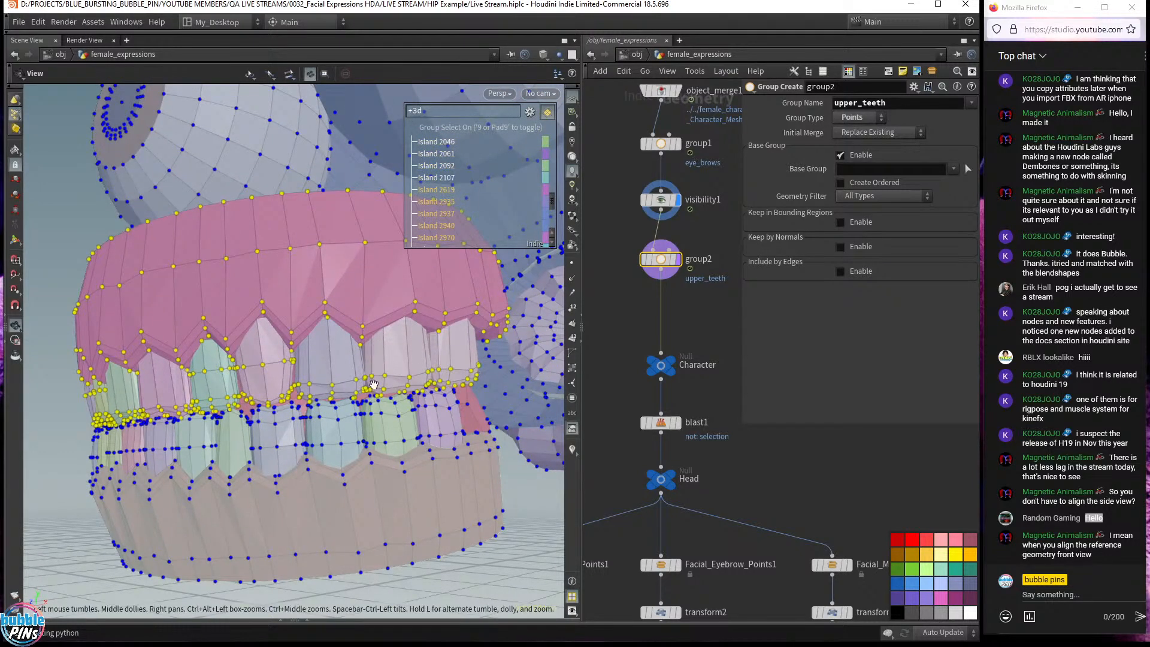
left_click_drag(374, 384, 332, 381, "alt")
key("Return")
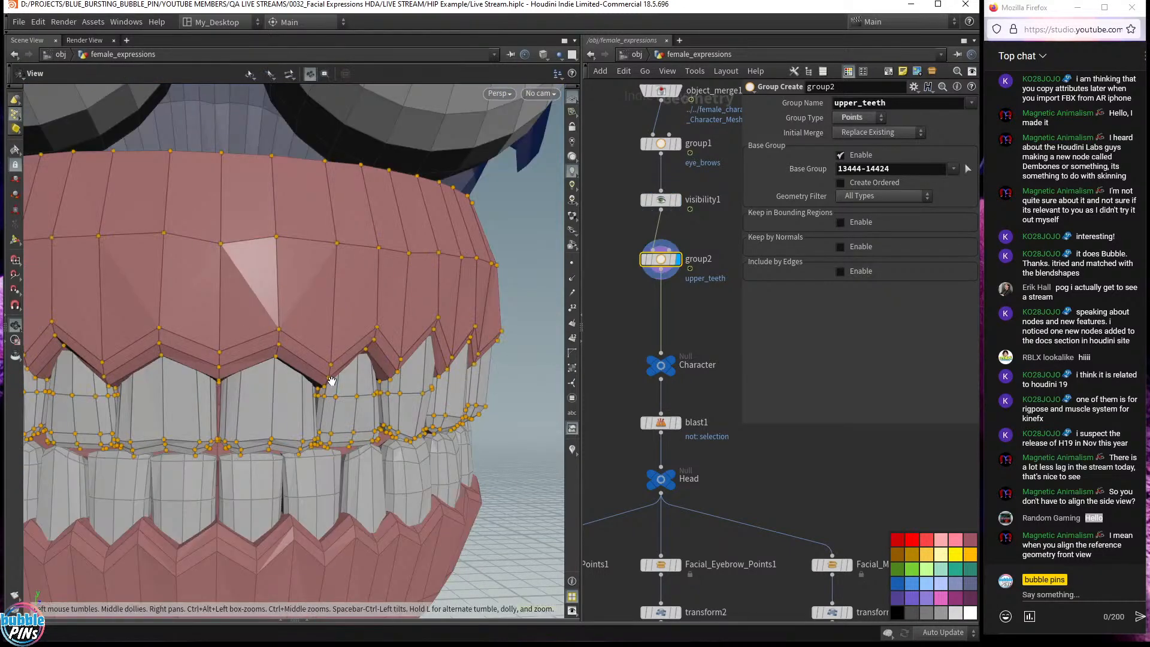
scroll(271, 305, "down", 5)
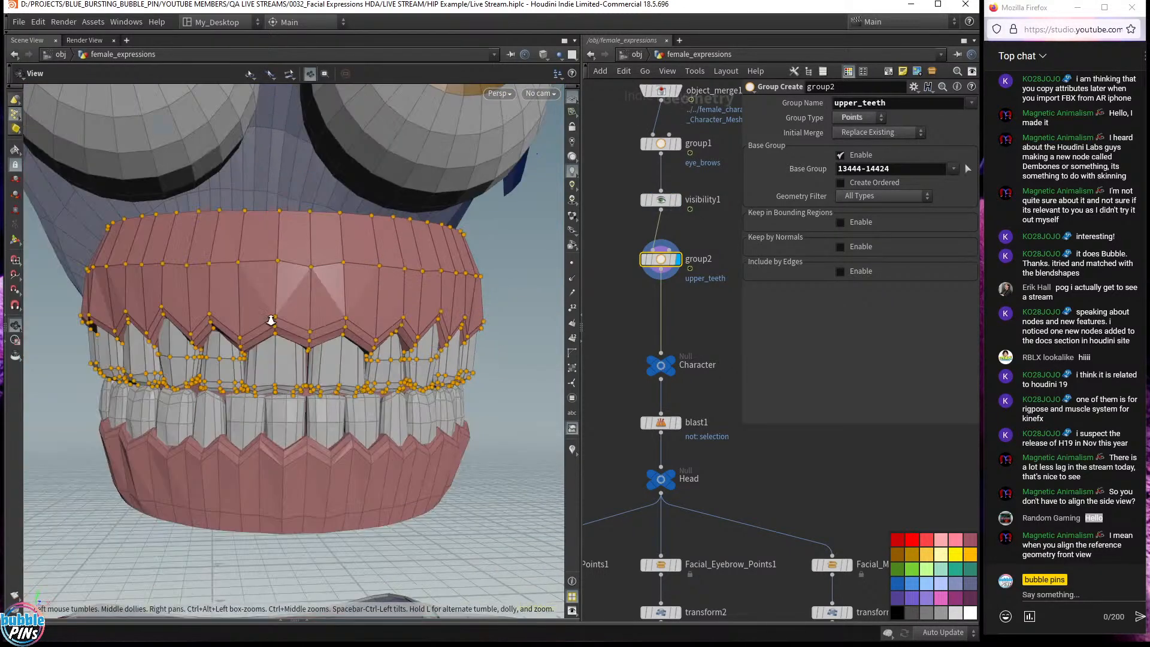
scroll(675, 307, "down", 3)
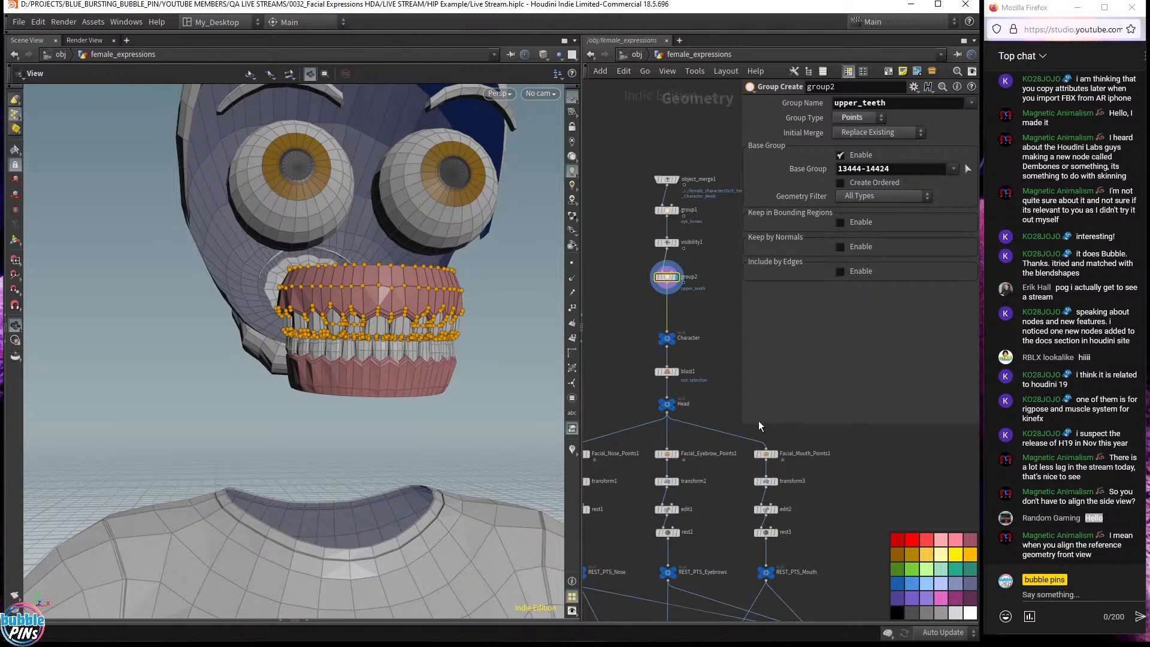
left_click_drag(743, 426, 838, 343)
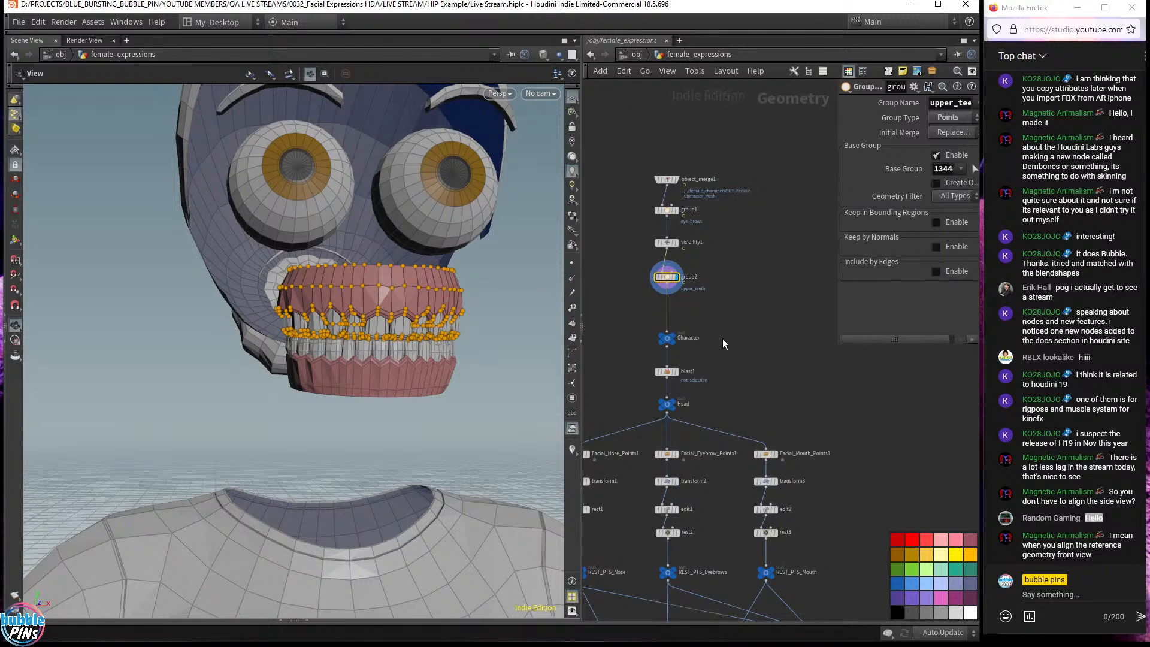
left_click_drag(667, 282, 750, 280)
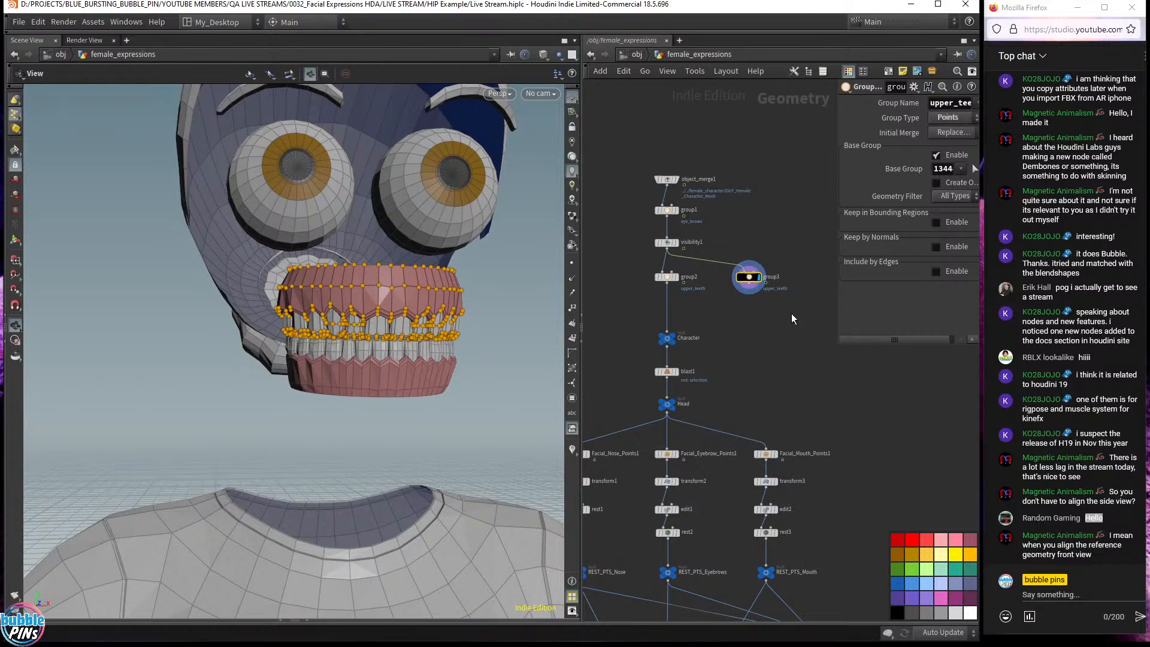
left_click_drag(839, 343, 724, 383)
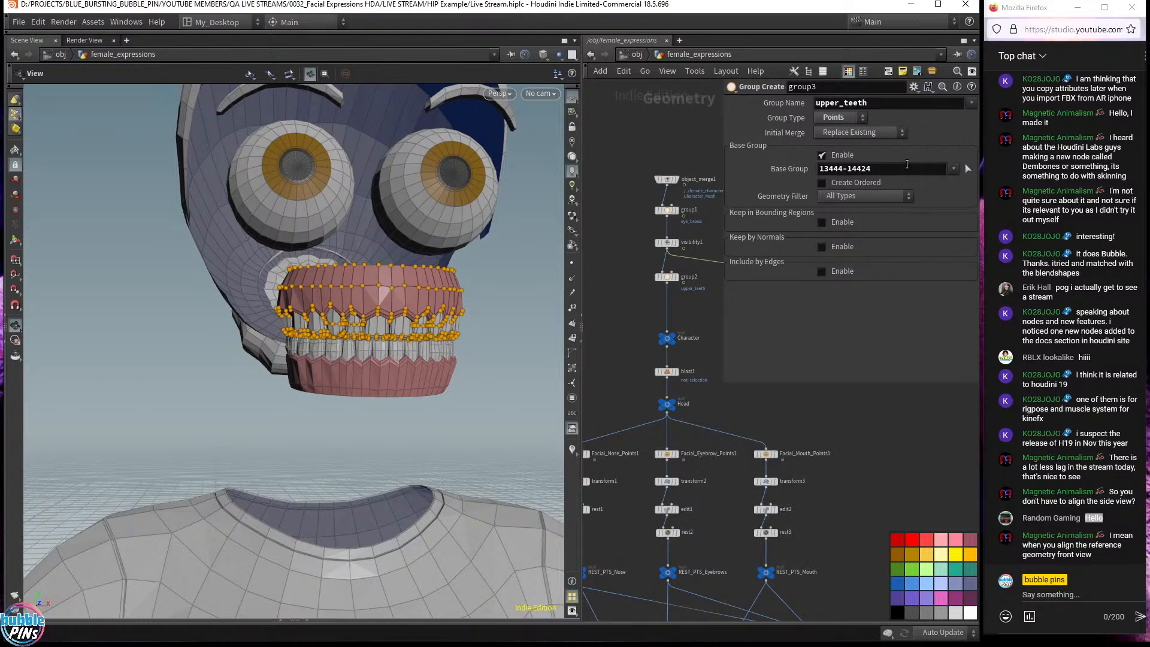
key("p")
scroll(803, 299, "up", 5)
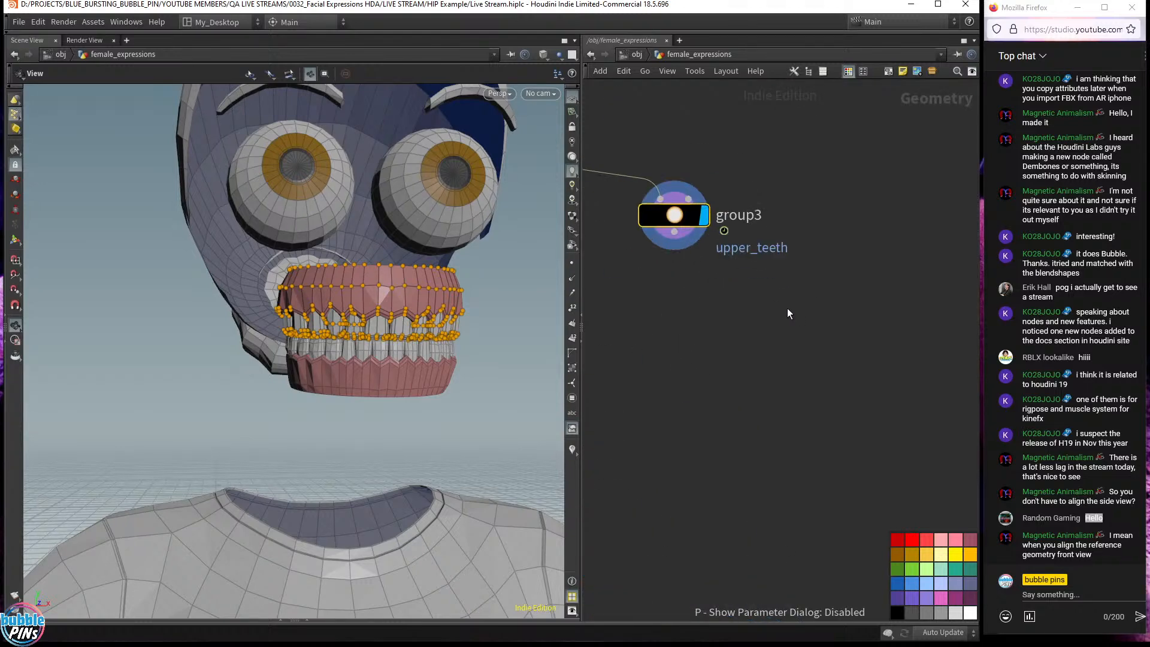
middle_click_drag(786, 308, 925, 375)
key("Delete")
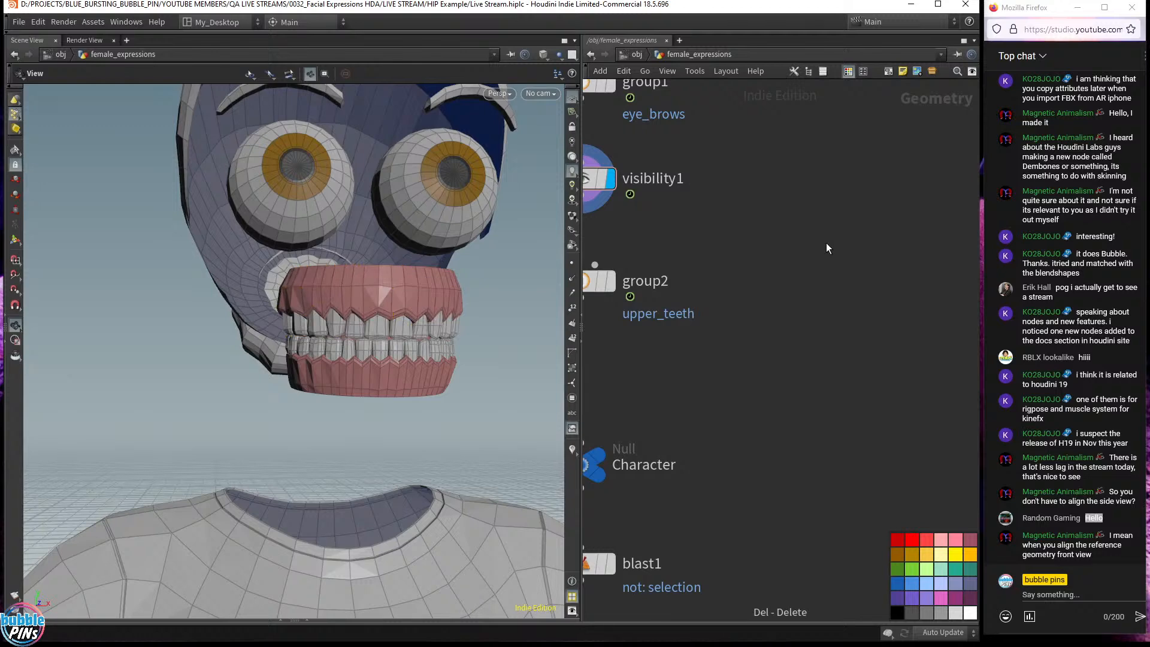
- Branch a Blast node off group2's output and display it
scroll(808, 257, "down", 3)
middle_click_drag(803, 260, 849, 235)
left_click_drag(723, 257, 875, 280)
key("Tab")
type("blast")
key("Return")
left_click(876, 280)
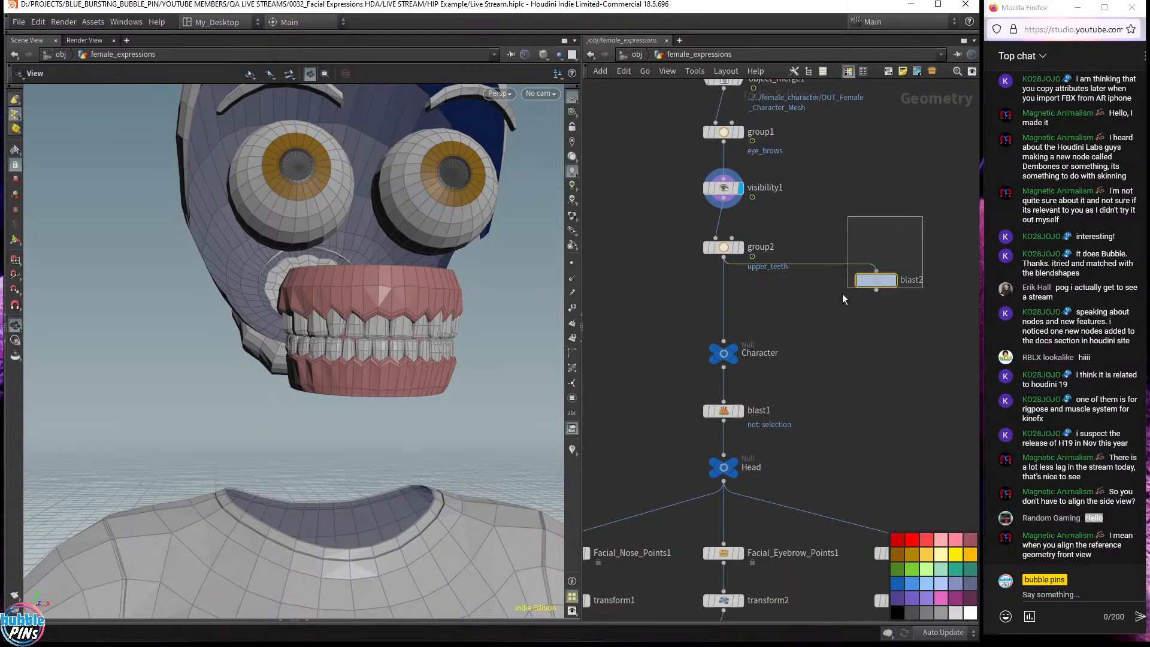
left_click(894, 281)
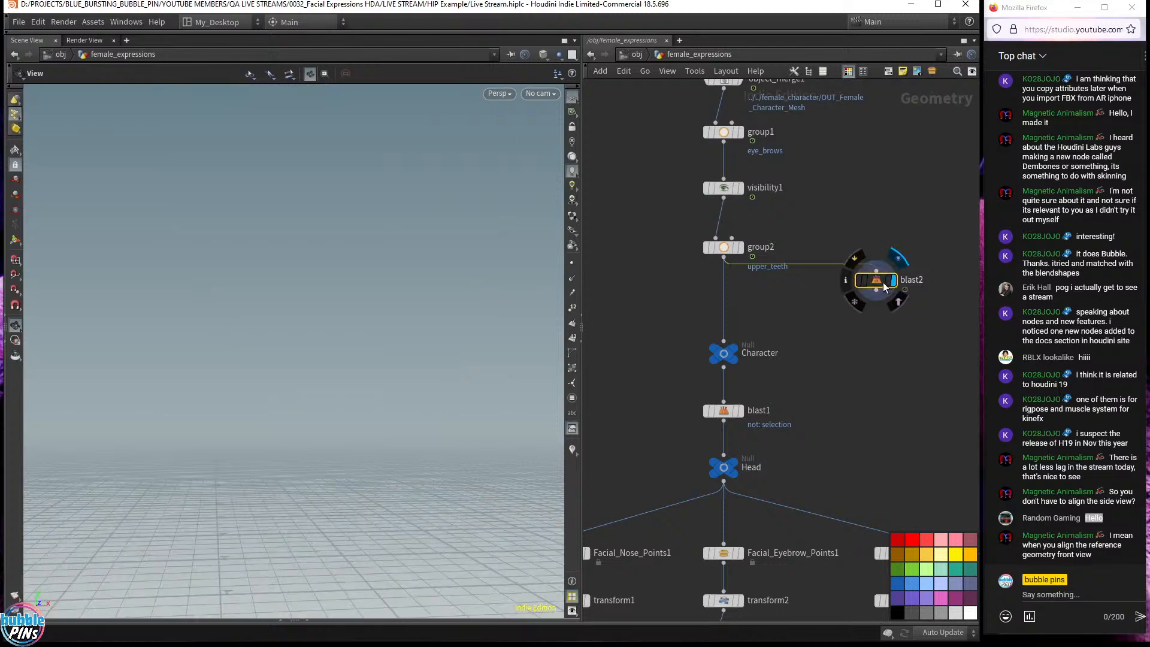
middle_click_drag(878, 312, 849, 357)
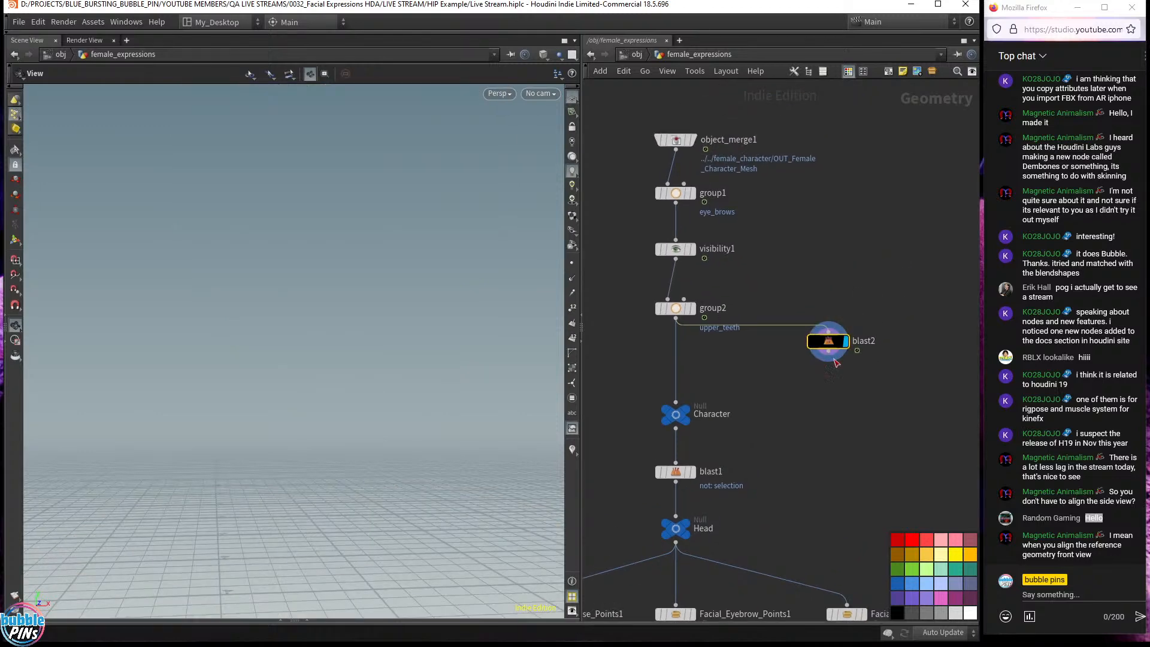
- Set blast2 to group type Points and group upper_teeth, and enable Delete Non Selected to isolate the upper teeth
key("p")
left_click(861, 122)
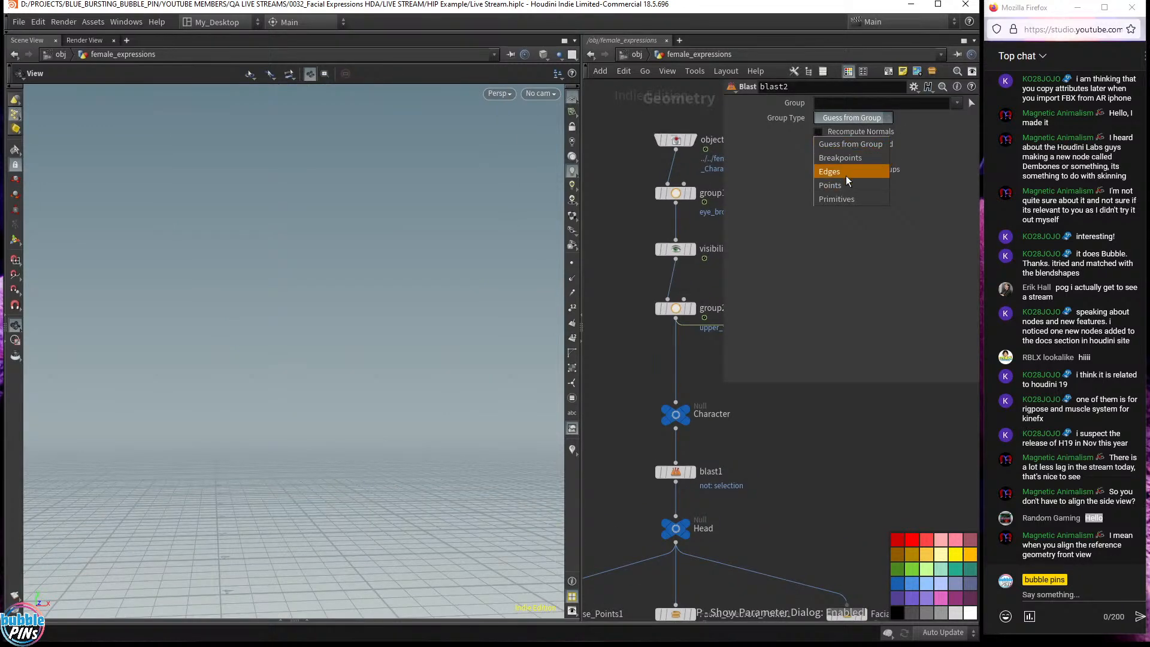
left_click(845, 182)
left_click(956, 103)
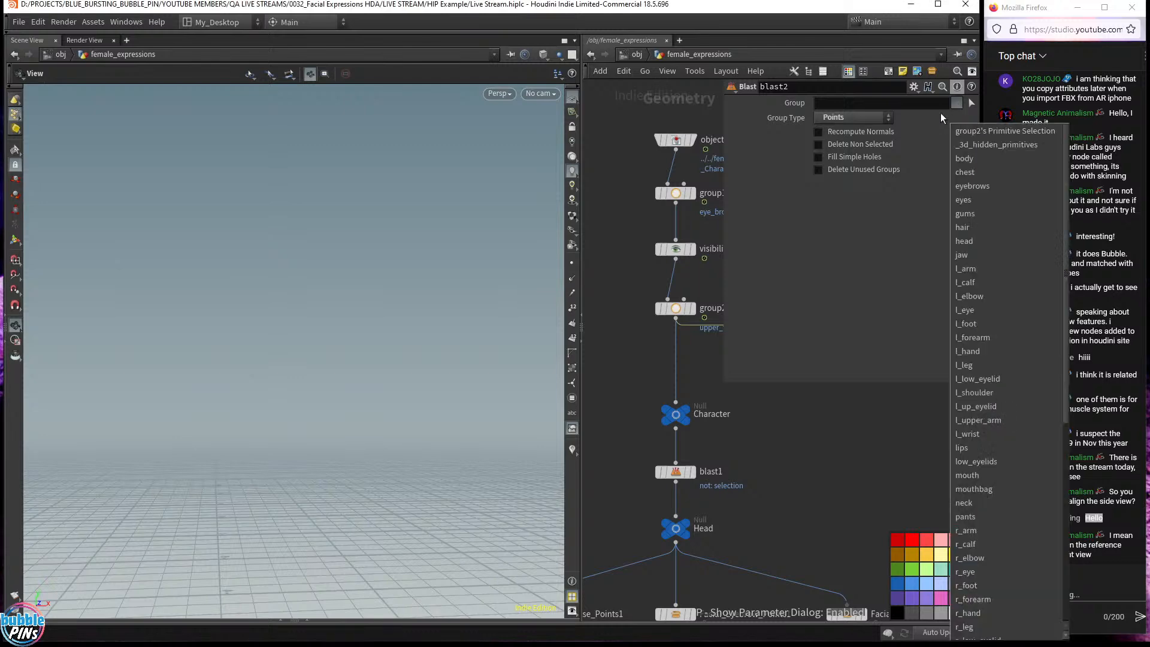
left_click(894, 102)
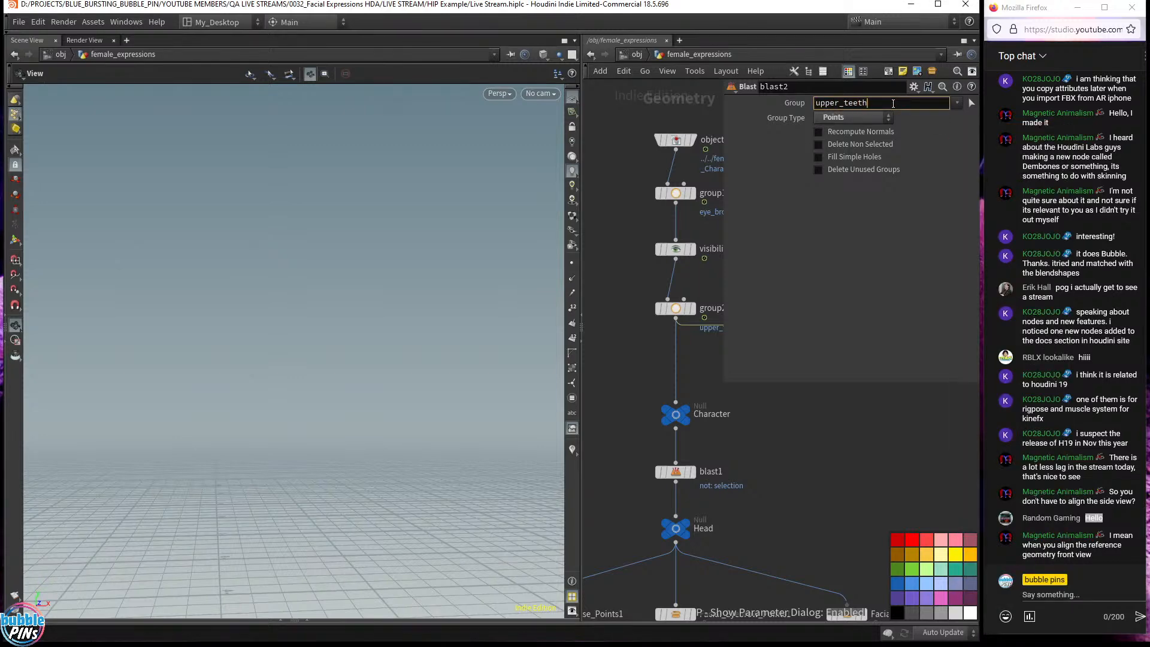
key("Return")
left_click(851, 146)
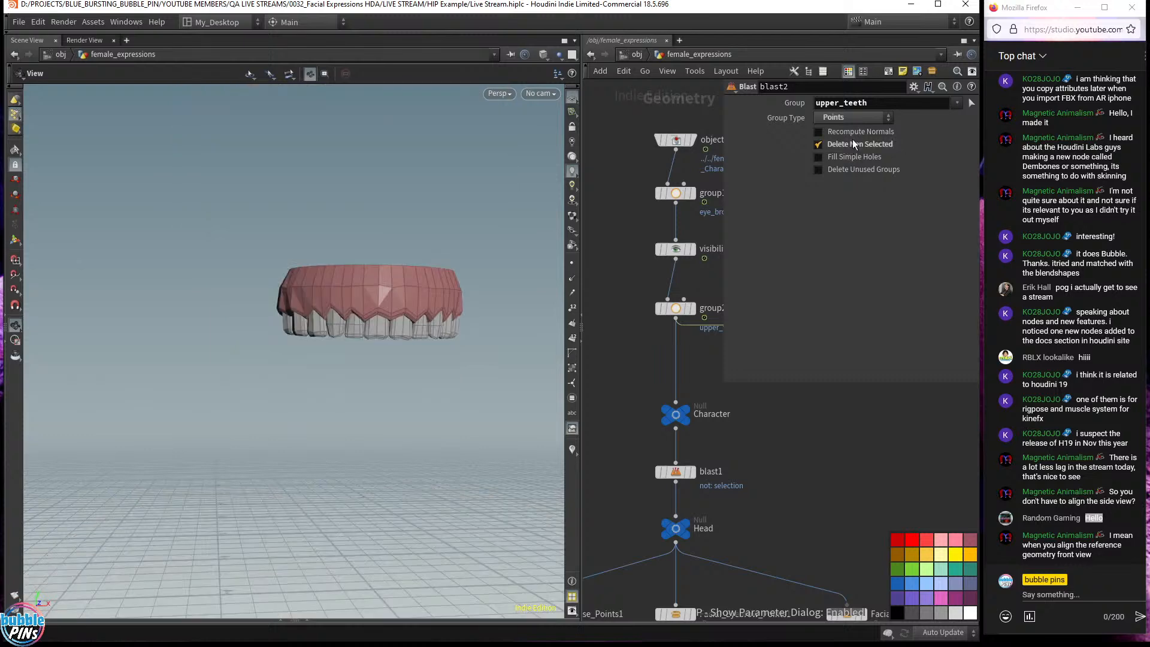
mouse_move(449, 303)
left_mouse_down()
mouse_move(437, 189)
mouse_move(465, 106)
mouse_move(477, 318)
mouse_move(465, 318)
left_mouse_up()
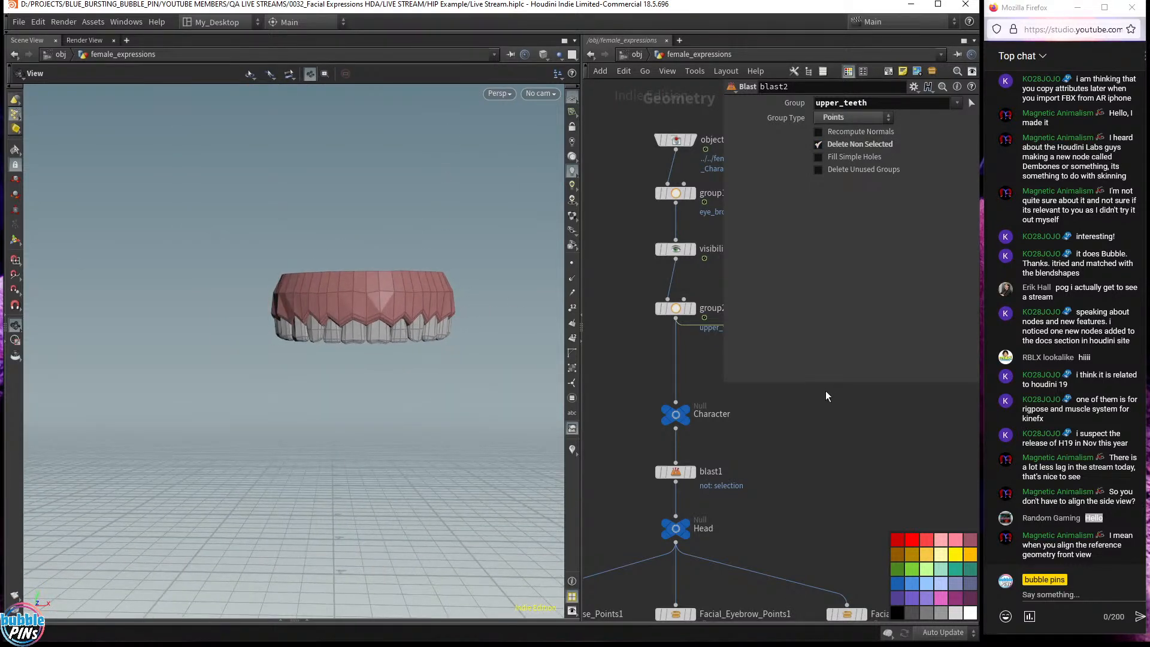
- Insert a Group Create node between group2 and the Character null and display it
key("p")
left_click(731, 364)
key("Tab")
type("g")
key("Return")
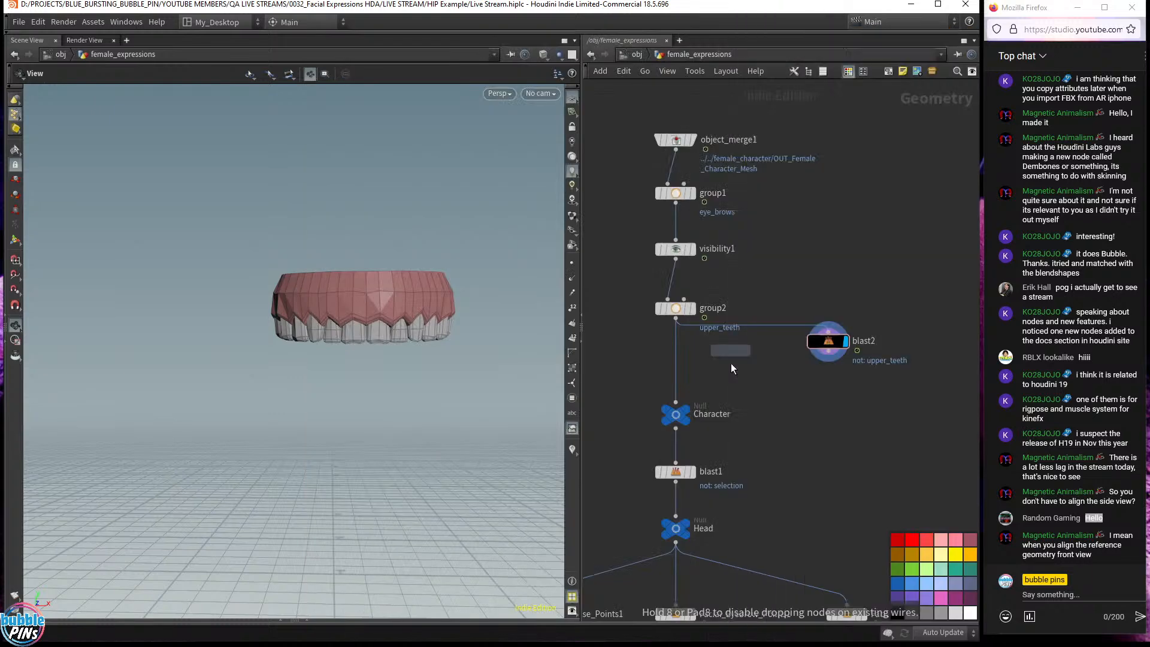
left_click(674, 359)
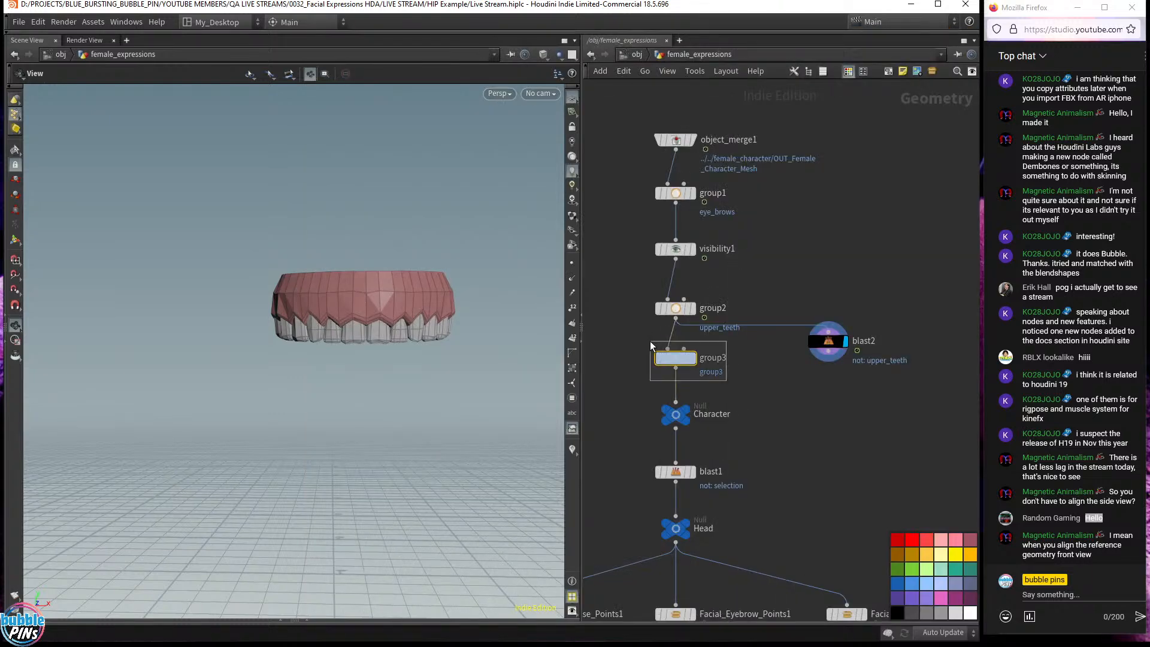
key("p")
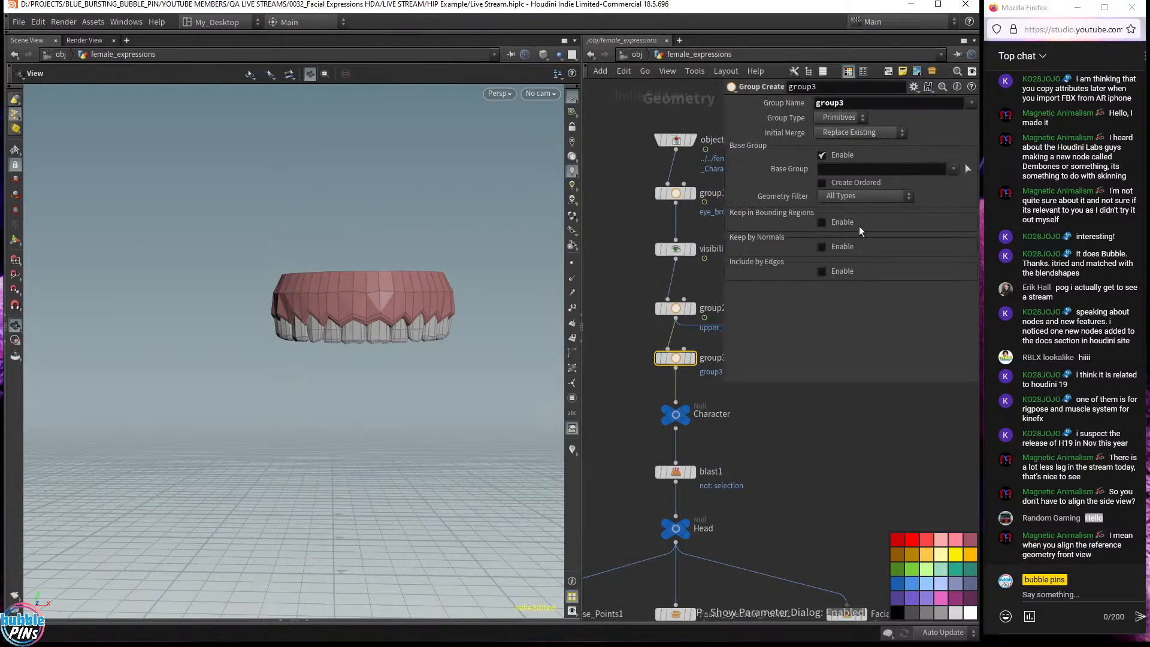
left_click(691, 358)
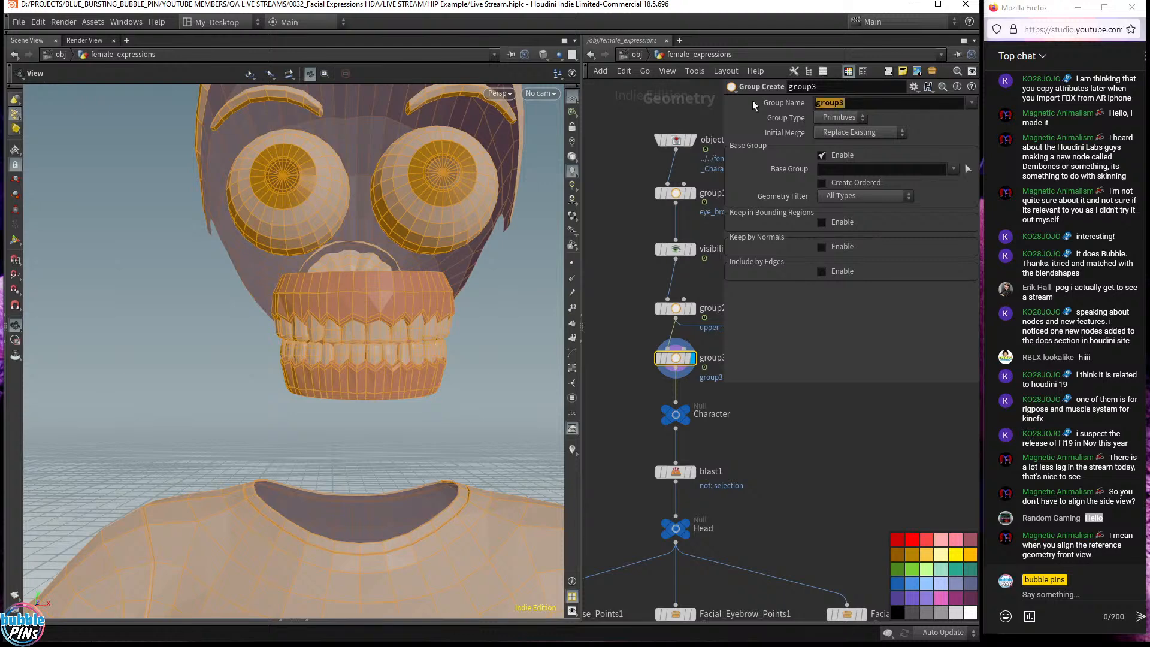
- Name group3's group lower_teeth and set its group type to Points
type("lower_teeth")
key("Return")
left_click(838, 117)
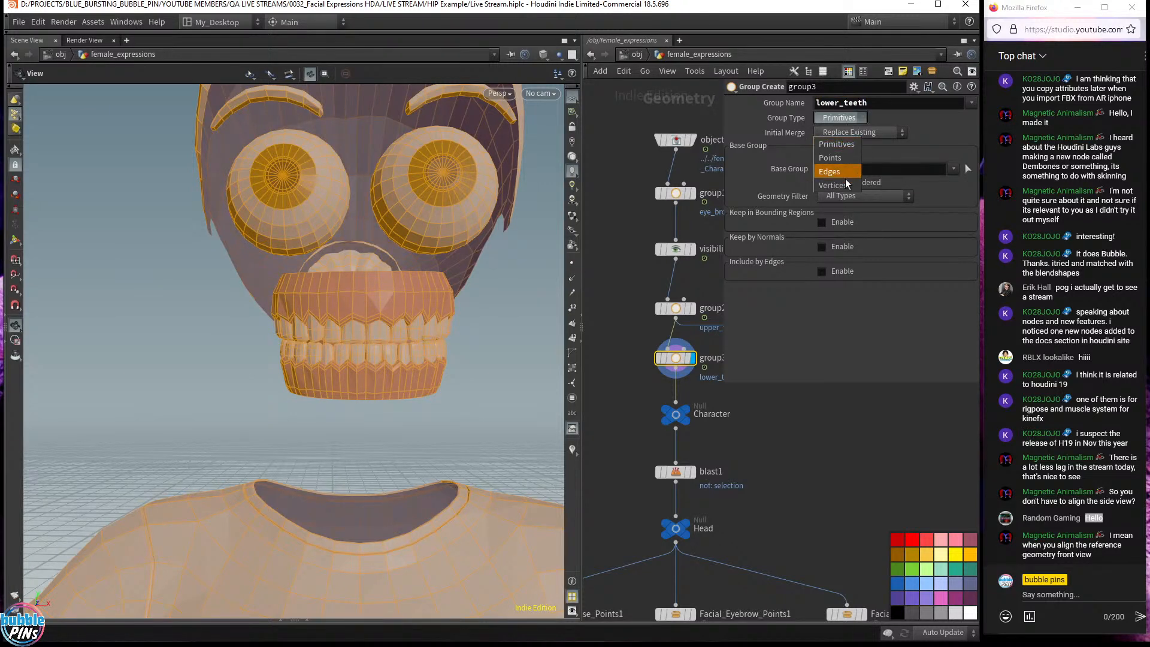
left_click(836, 157)
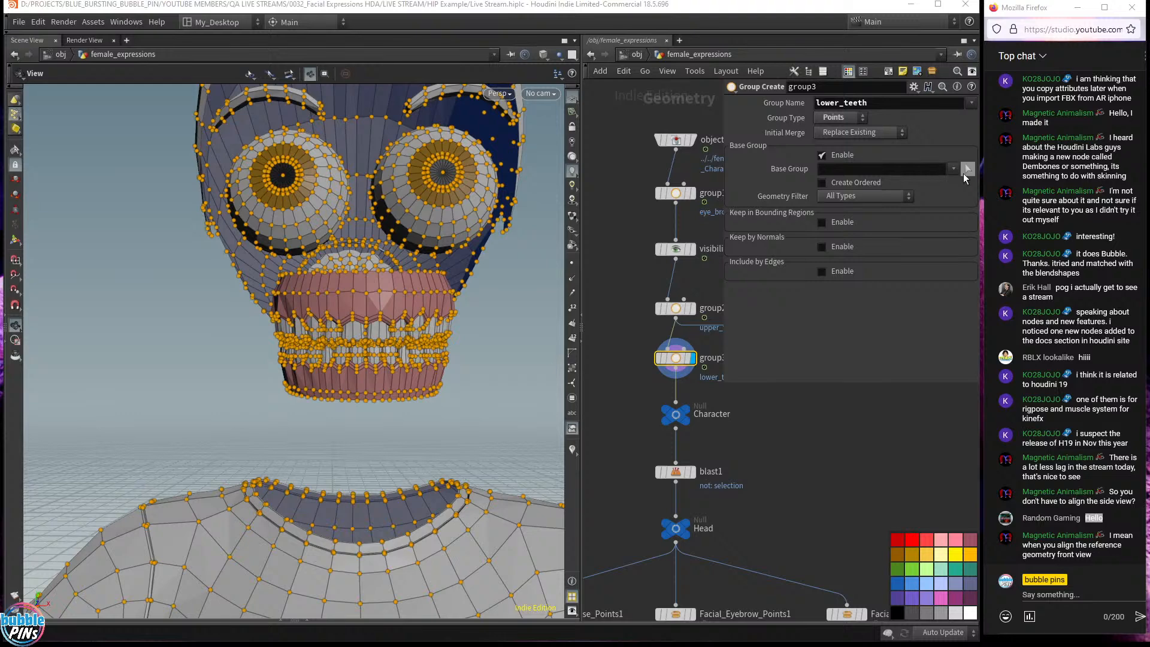
- For group3's base group, select the lower gums and the lower teeth from one side to past the middle as connected islands
left_click(968, 168)
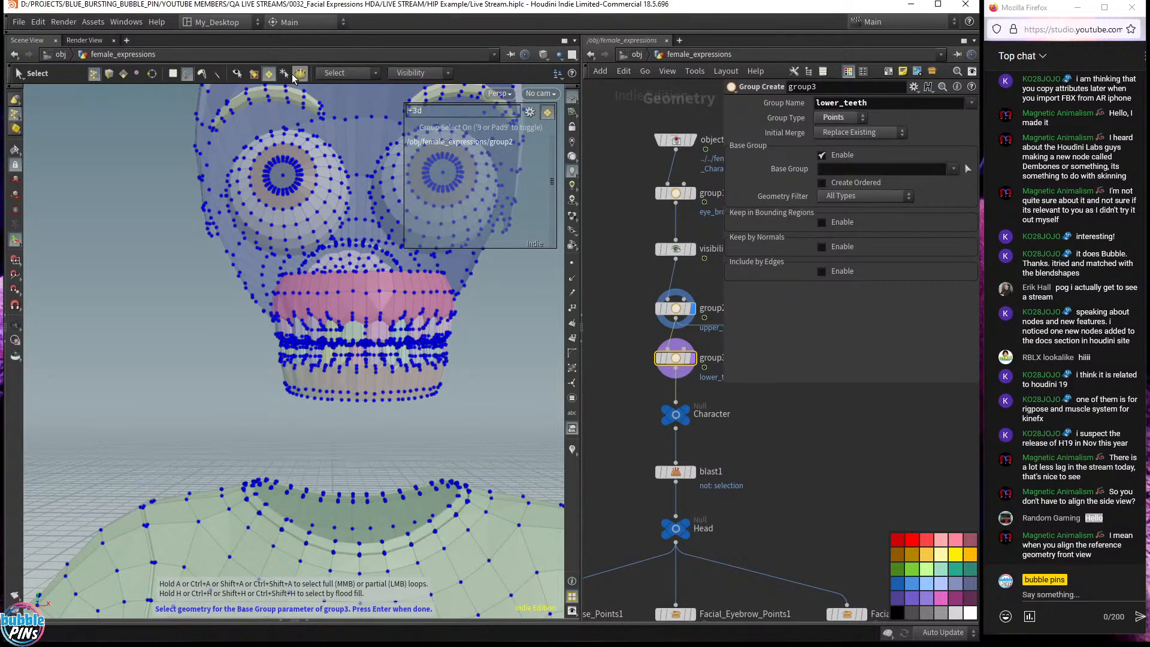
left_click(268, 74)
left_click(269, 74)
left_click_drag(416, 385, 441, 350, "alt")
middle_click_drag(440, 351, 504, 383, "alt")
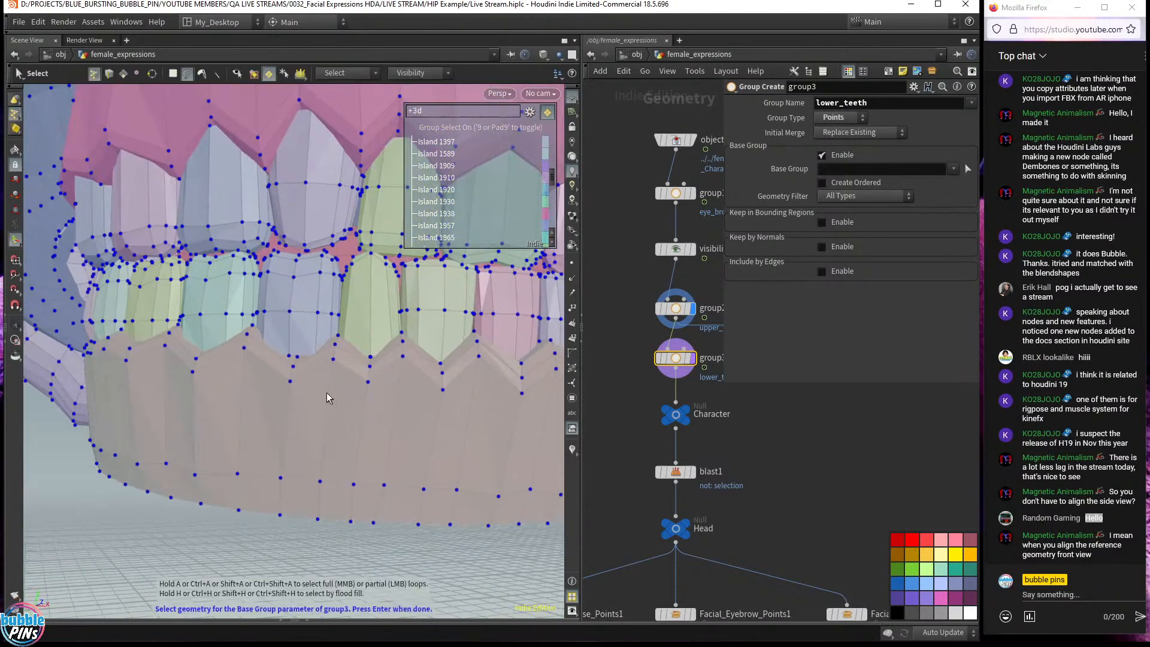
left_click(291, 384)
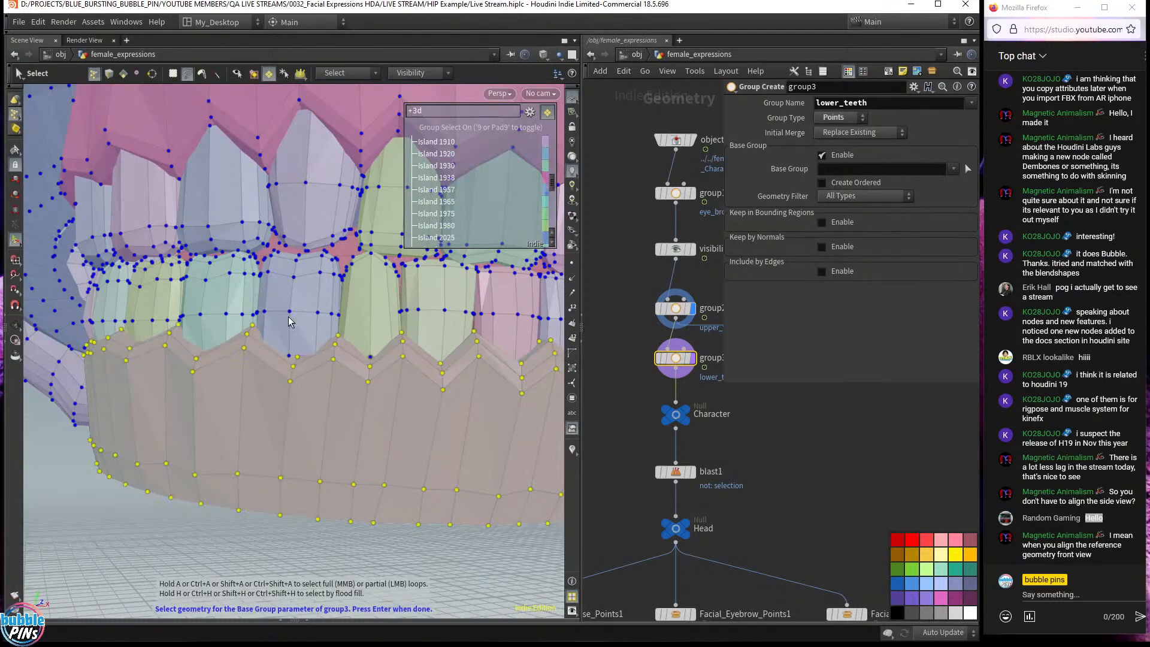
left_click(178, 321, "shift")
left_click(120, 321, "shift")
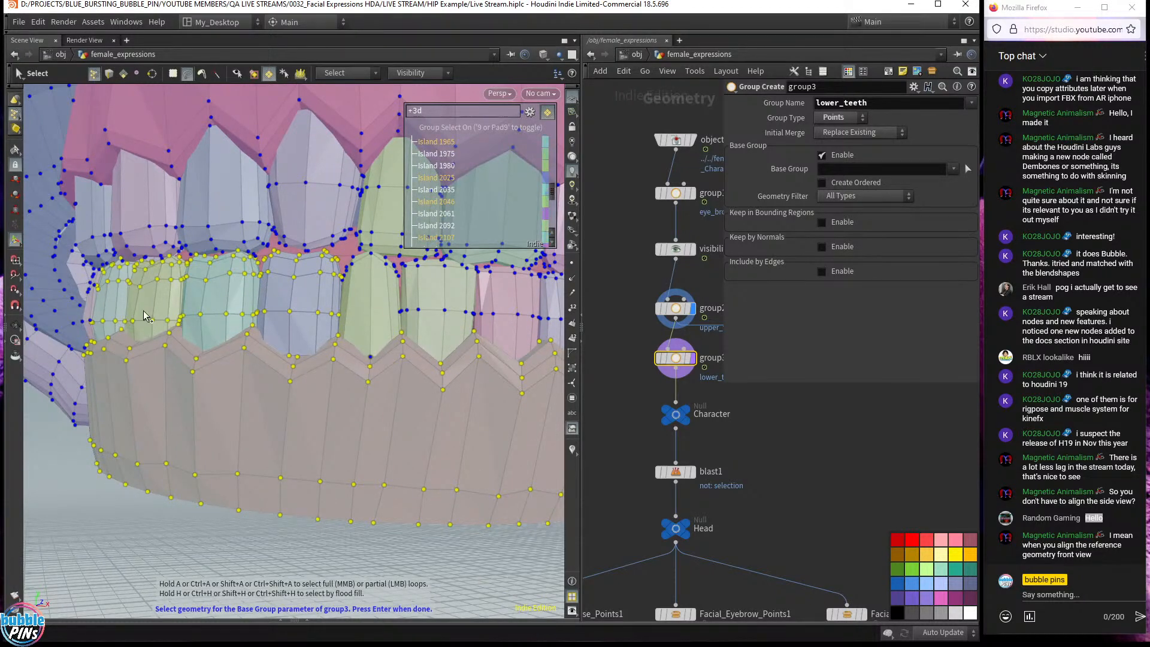
left_click(443, 319, "shift")
left_click(380, 267, "shift")
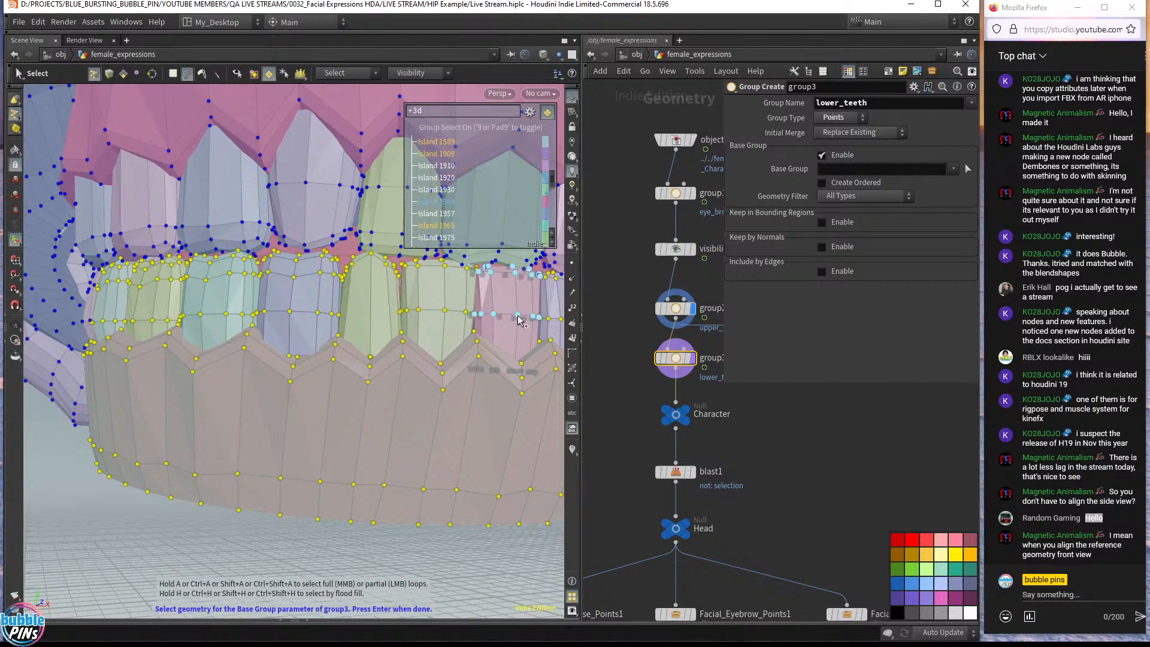
left_click(518, 320, "shift")
- Add the remaining lower teeth on the other side to the selection and accept it as group3's base group
middle_click_drag(474, 339, 297, 375, "alt")
left_click_drag(298, 375, 313, 359, "alt")
middle_click_drag(313, 359, 655, 333, "alt")
middle_click_drag(387, 329, 347, 337, "alt")
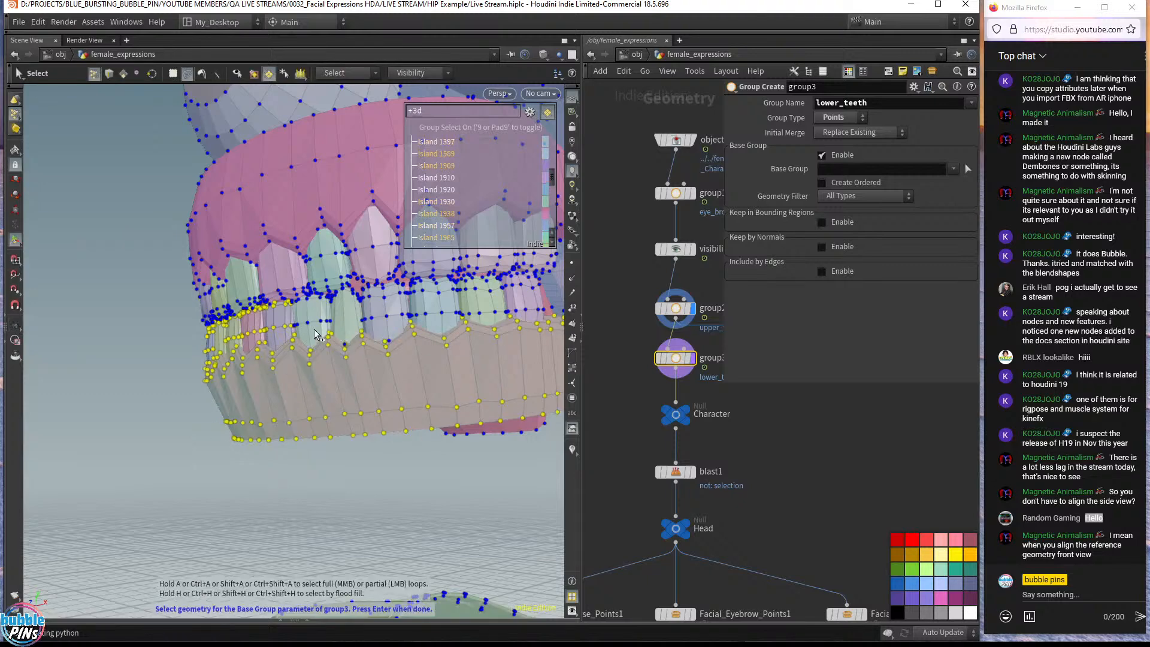
left_click(386, 313, "shift")
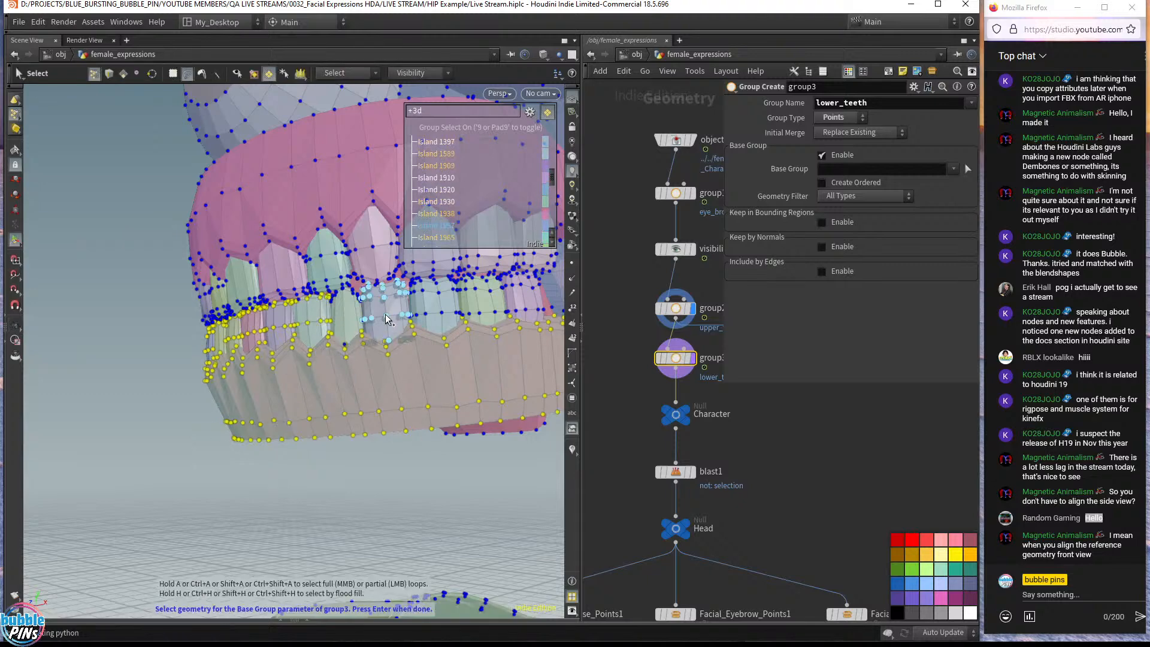
left_click(349, 347, "shift")
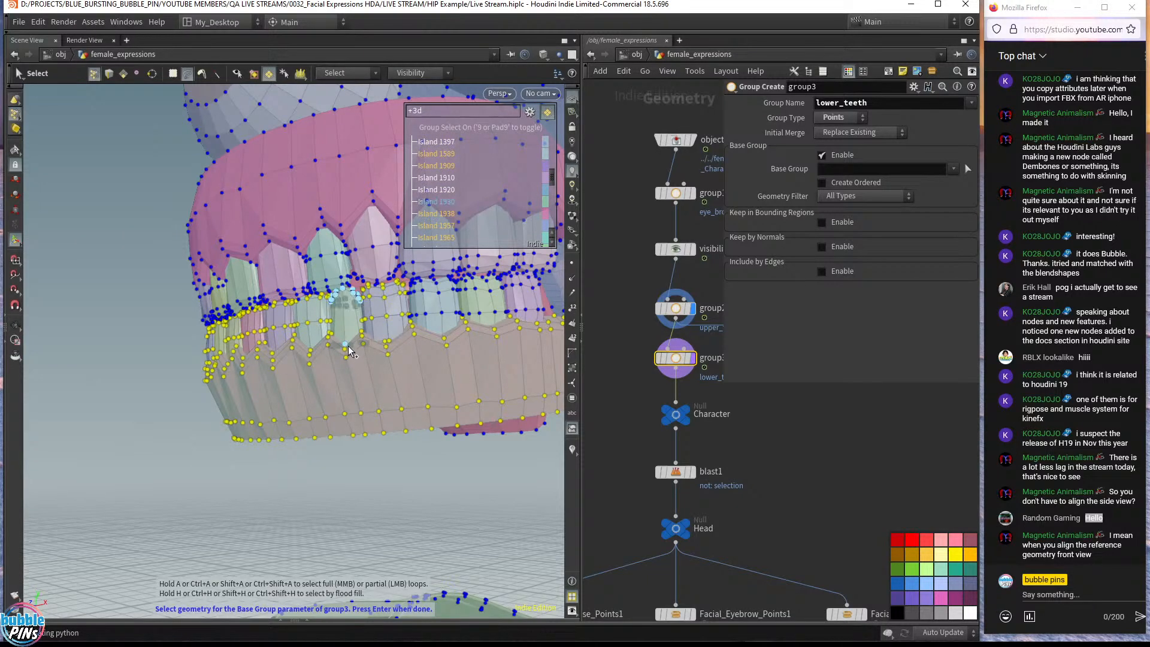
left_click(440, 314, "shift")
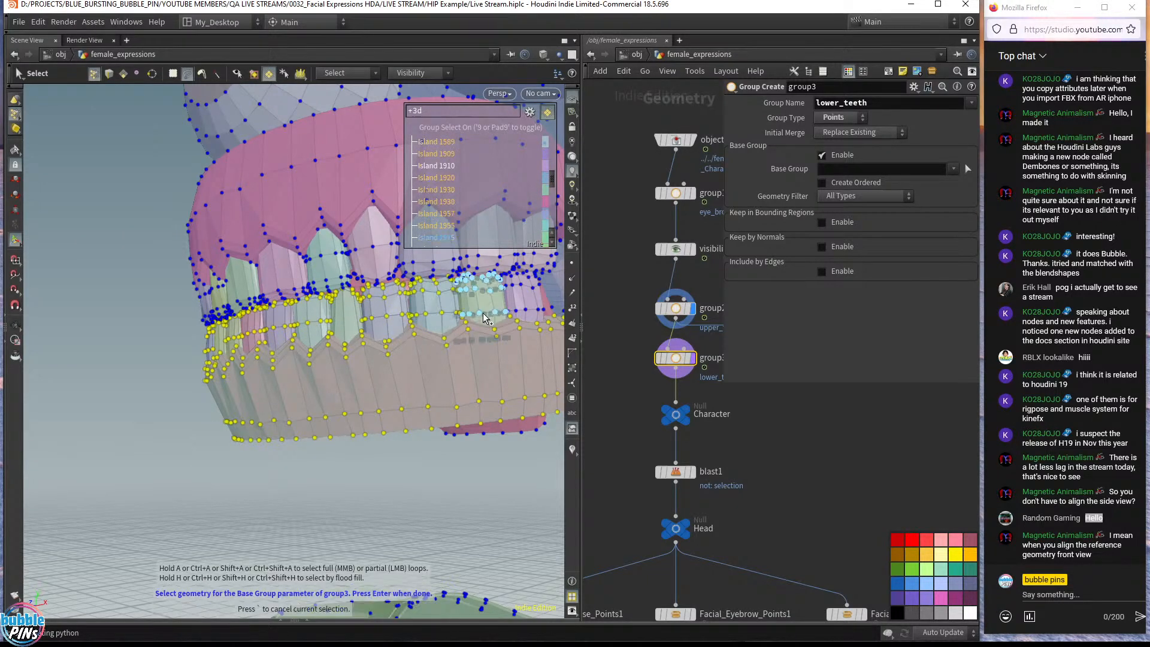
left_click(541, 314, "shift")
key("Escape")
left_click_drag(420, 352, 461, 355)
scroll(461, 354, "down", 5)
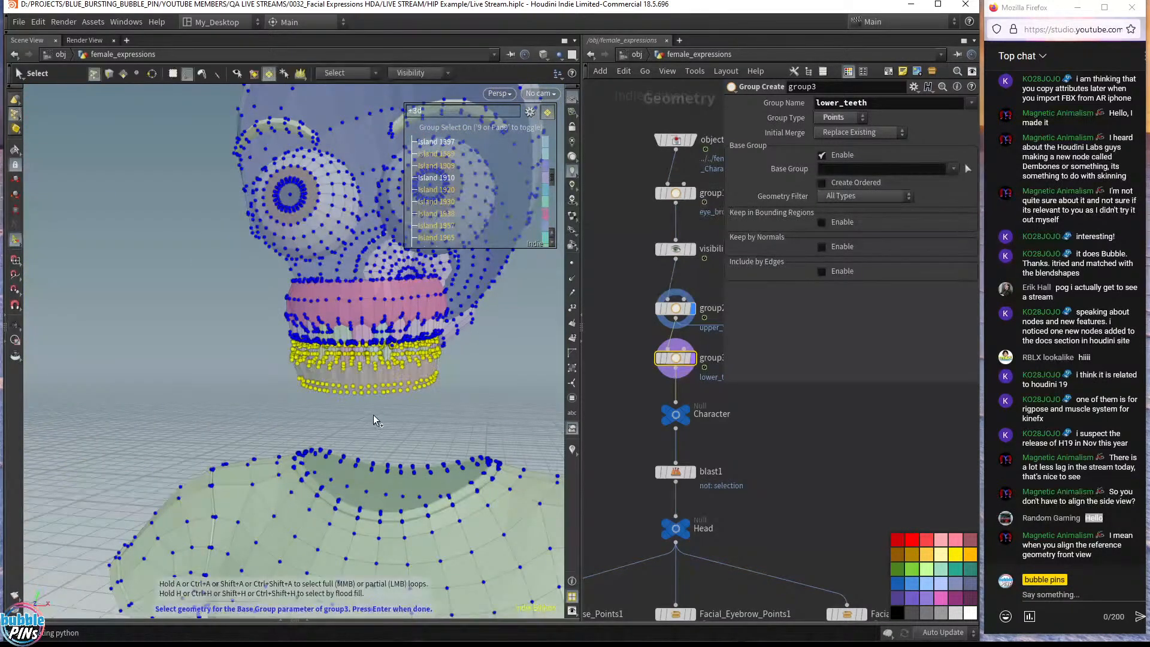
key("Return")
- Duplicate the blast2 node, feed the copy from group3's output, and display it
middle_click_drag(855, 437, 771, 472)
scroll(760, 455, "down", 3)
left_click_drag(741, 408, 653, 423, "alt")
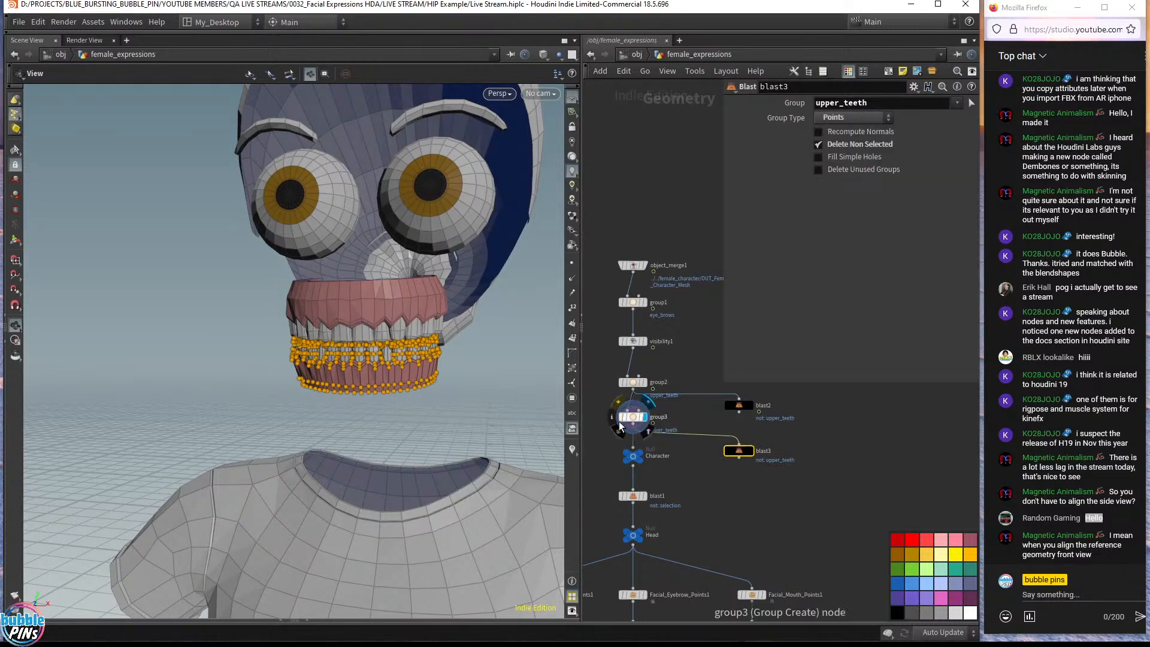
scroll(619, 426, "up", 3)
left_click(794, 460)
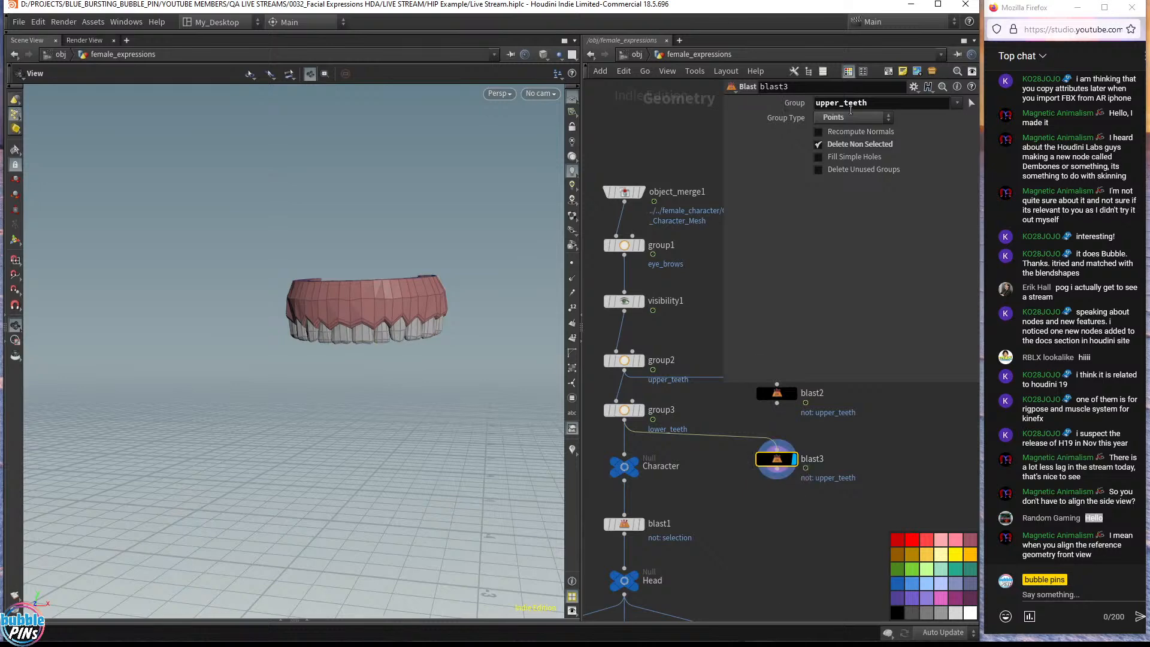
- Set blast3's group to lower_teeth to isolate the lower teeth, save the scene, and check the result
left_click_drag(845, 104, 674, 98)
type("lower_")
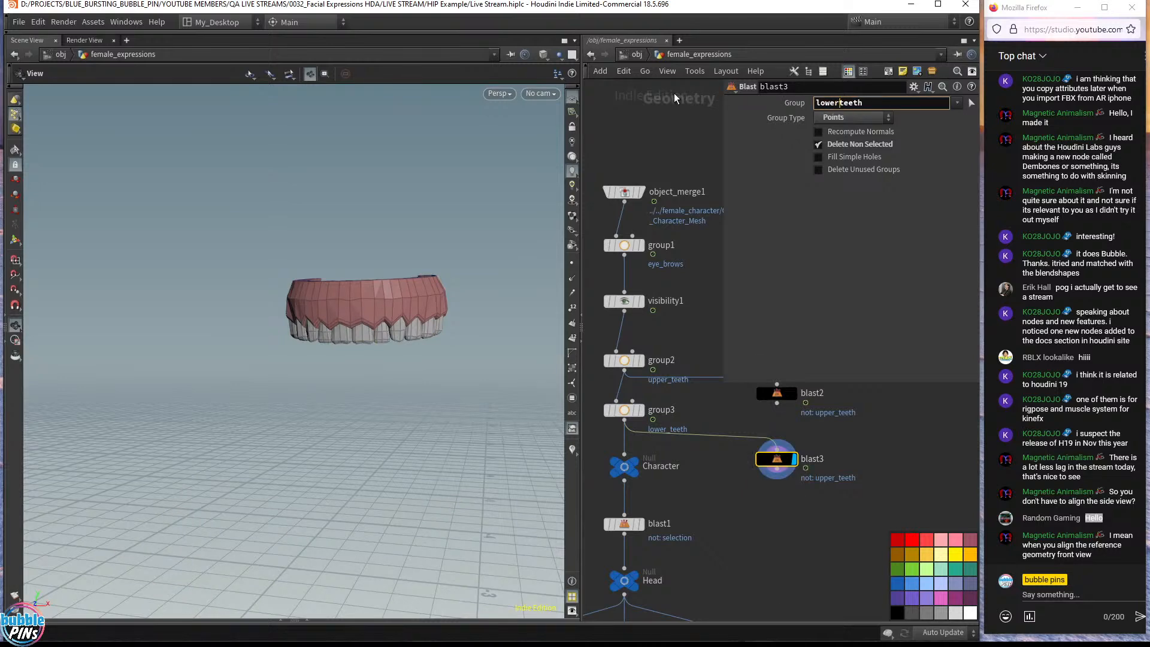
key("Return")
key("ctrl+s")
left_click_drag(413, 355, 455, 419)
scroll(857, 507, "down", 5)
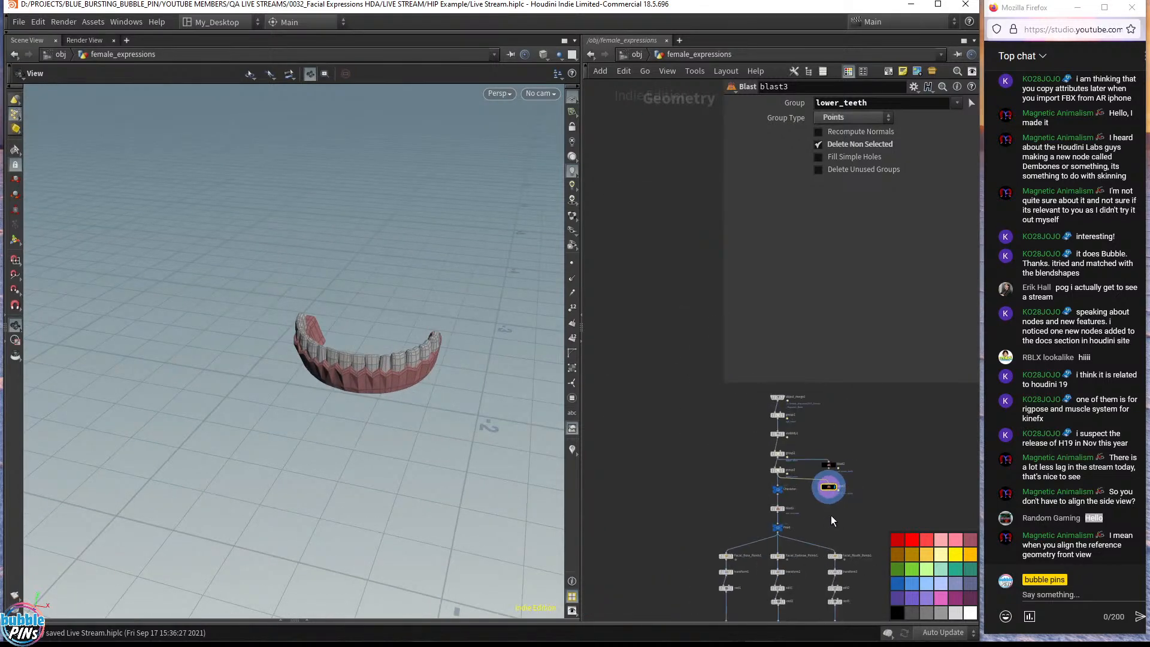
- Widen the network view and bypass the visibility1 node above group2
left_click_drag(580, 254, 403, 257)
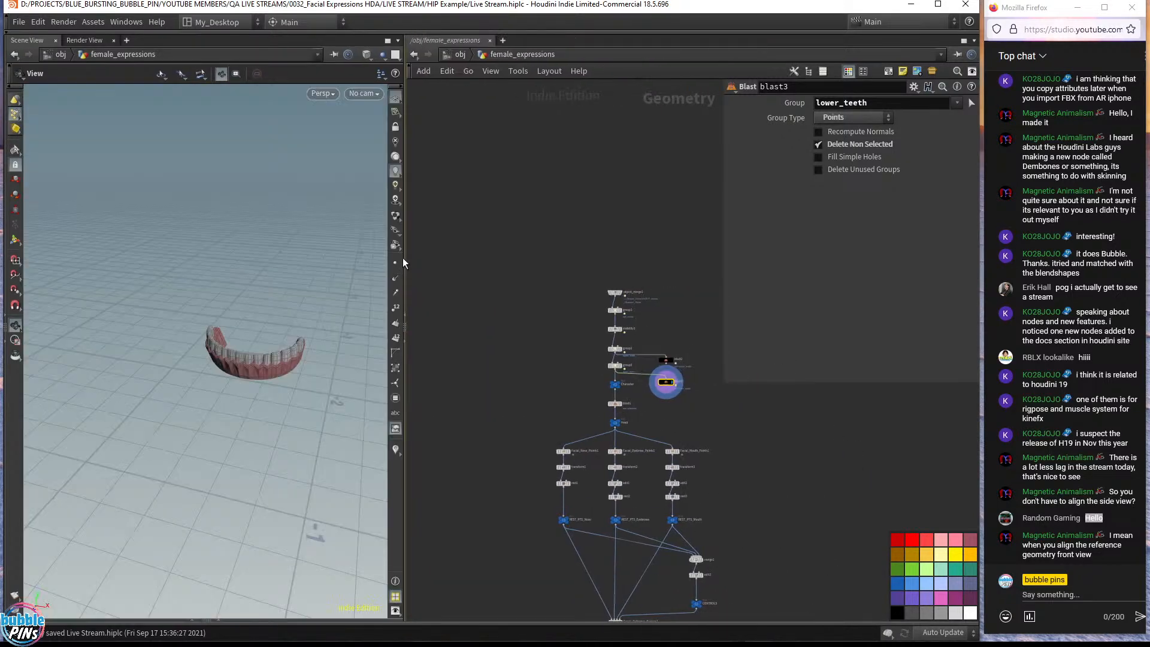
scroll(477, 353, "up", 5)
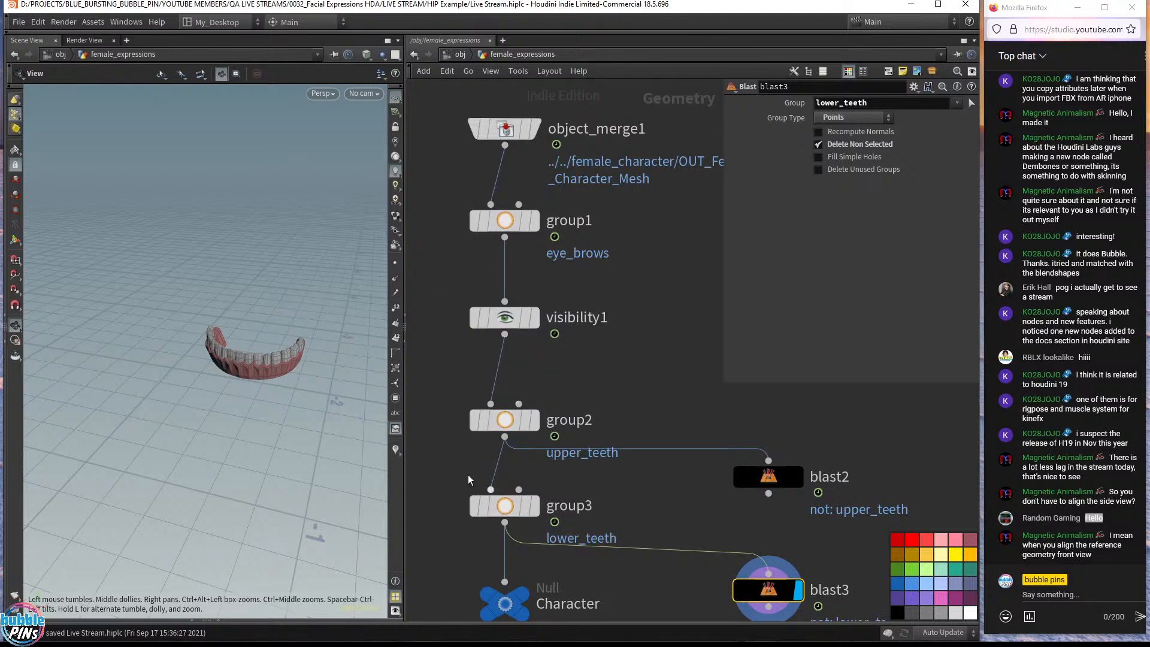
left_click_drag(442, 358, 583, 291)
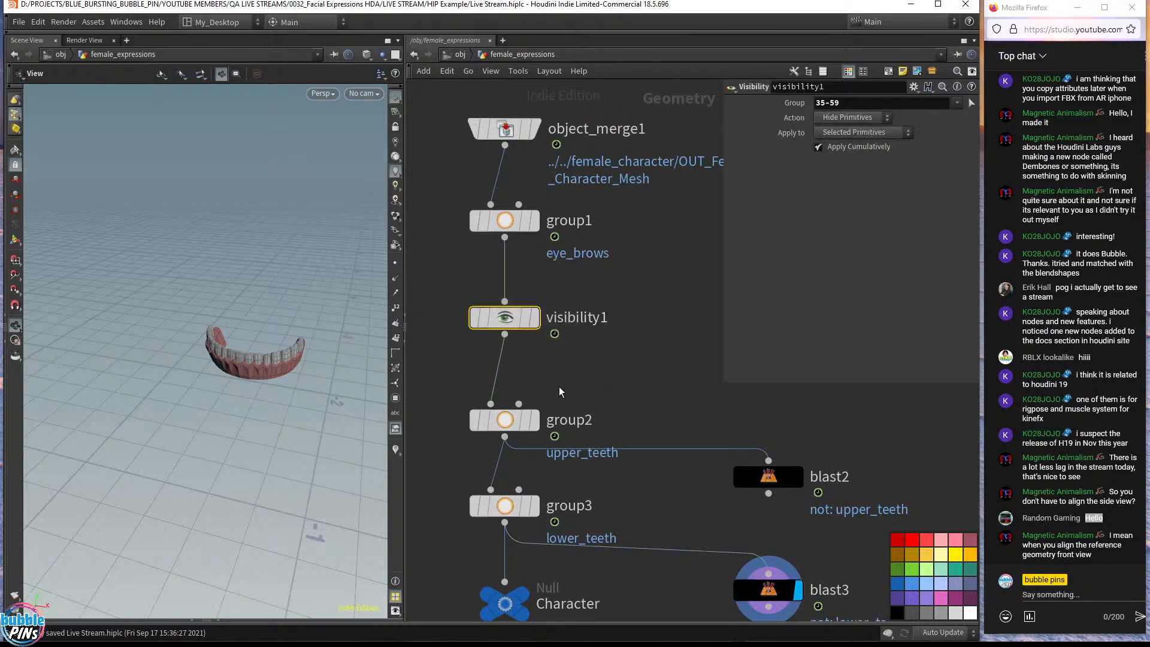
middle_click_drag(560, 399, 571, 340)
left_click_drag(630, 329, 470, 495)
left_click(486, 259)
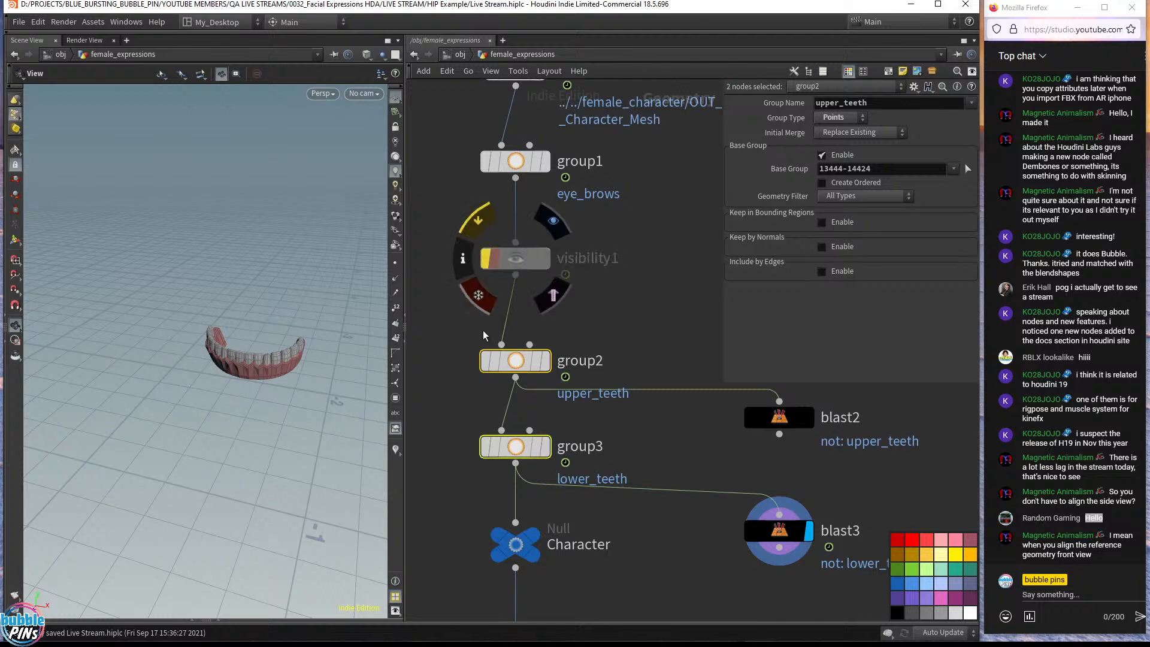
- Select the Facial_Deformer_Express1 node and display the deformed character
scroll(516, 375, "down", 5)
middle_click_drag(536, 408, 569, 358)
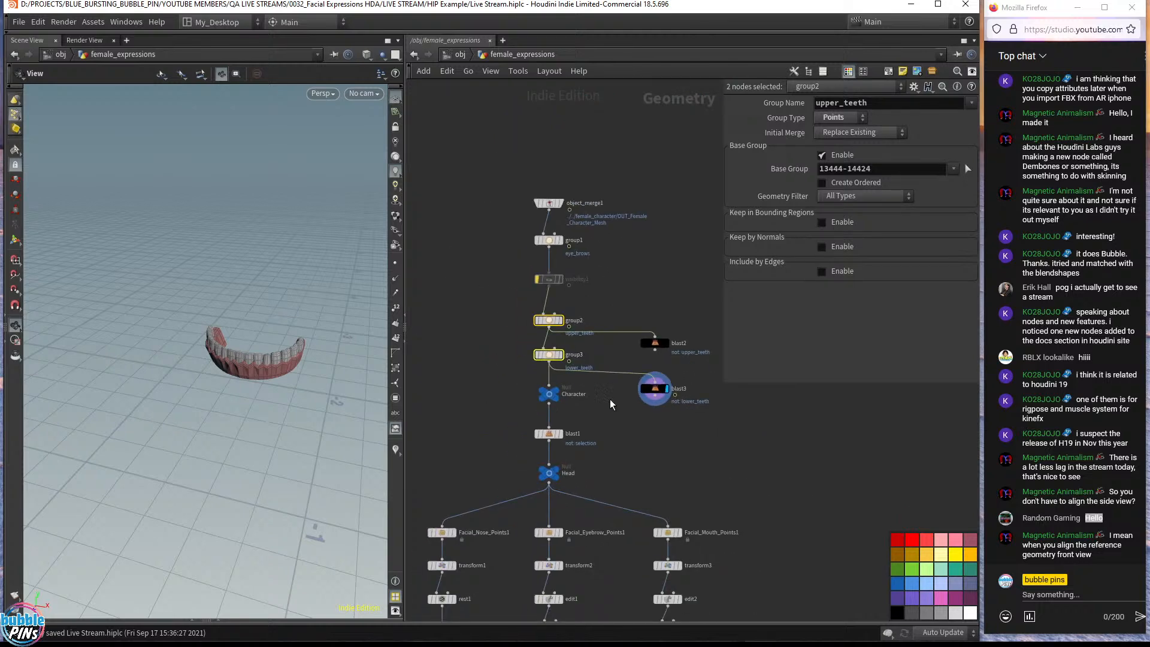
middle_click_drag(609, 399, 653, 258)
middle_click_drag(621, 492, 569, 366)
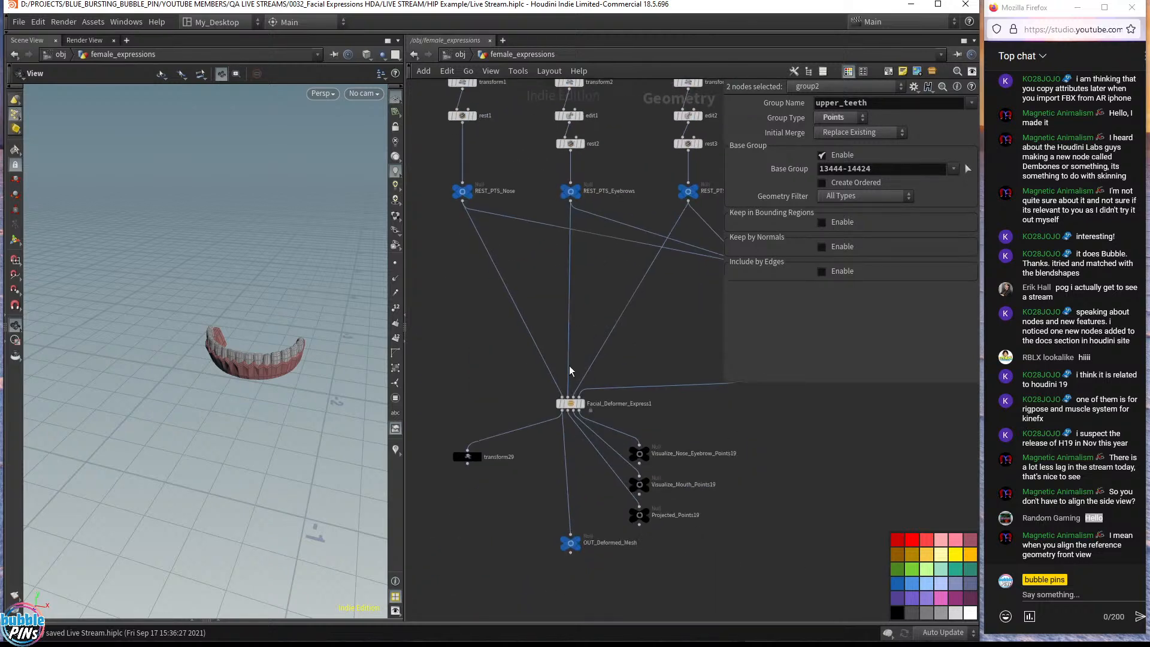
left_click_drag(516, 371, 572, 443)
left_click_drag(362, 344, 307, 310)
mouse_move(585, 407)
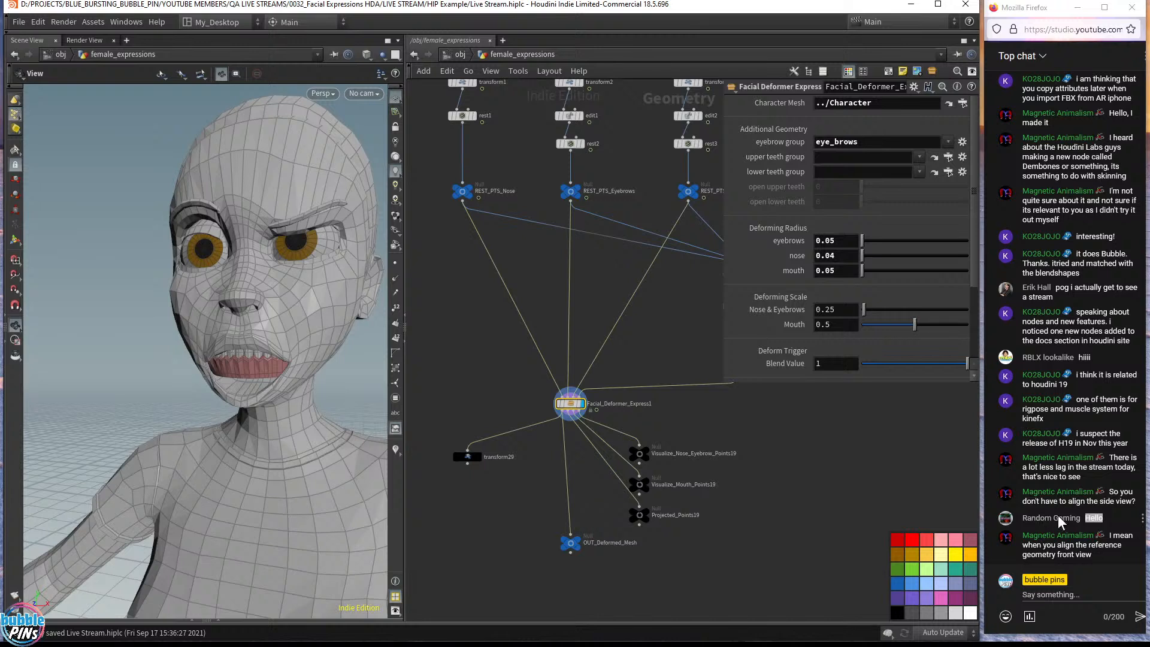
- Read the chat questions about aligning the reference geometry's front and side views, and examine the deformed character from several angles
left_click_drag(1108, 535, 1121, 545)
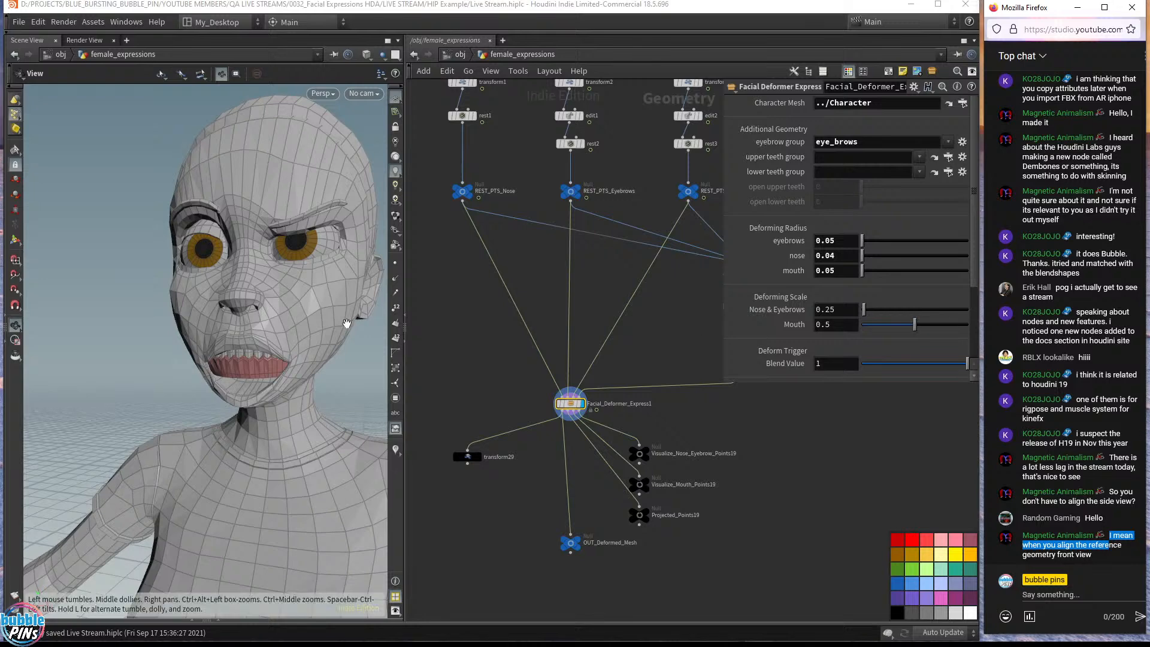
left_click_drag(376, 359, 270, 314)
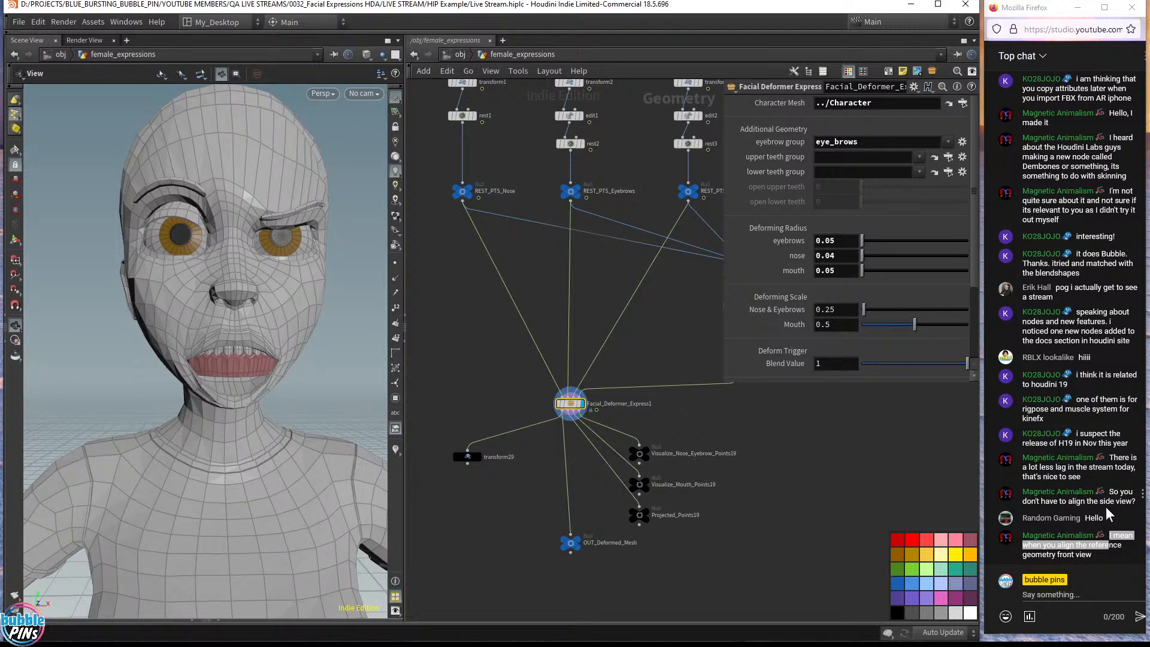
mouse_move(1114, 492)
left_mouse_down()
mouse_move(1120, 509)
mouse_move(1131, 505)
left_mouse_up()
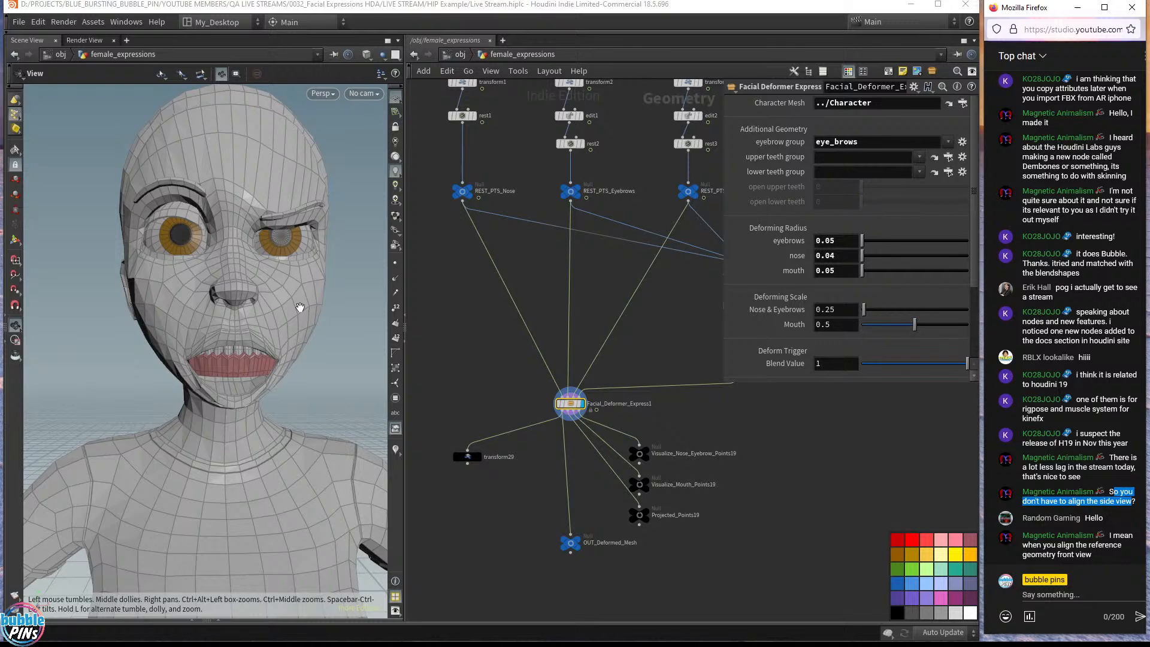
left_click_drag(300, 307, 263, 329)
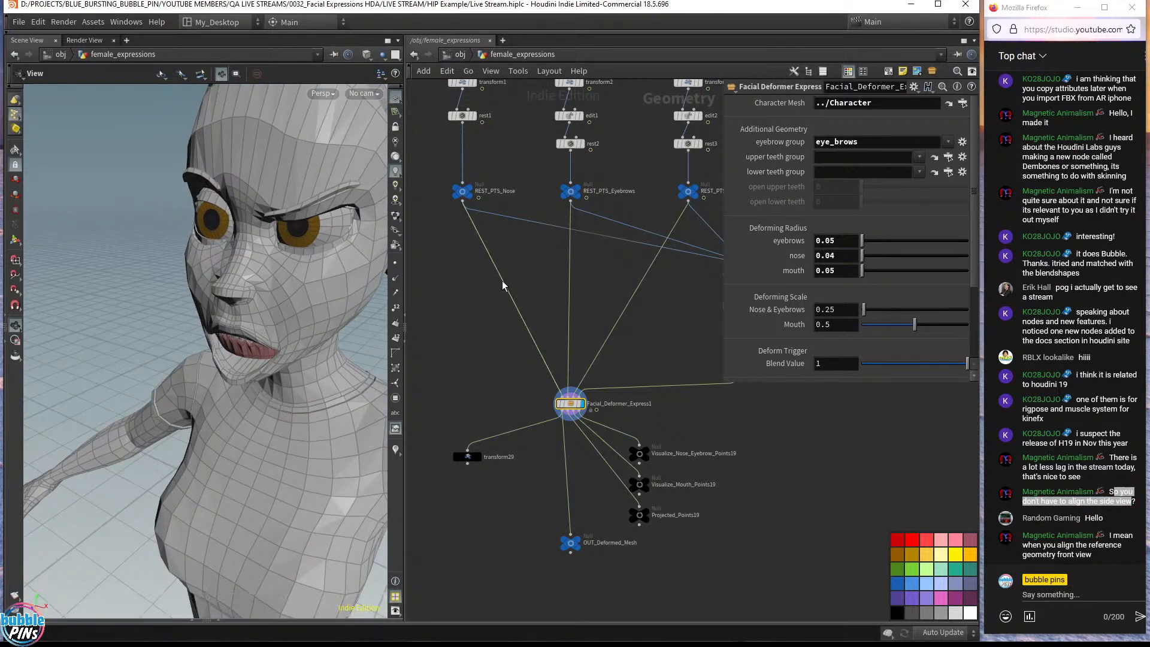
key("h")
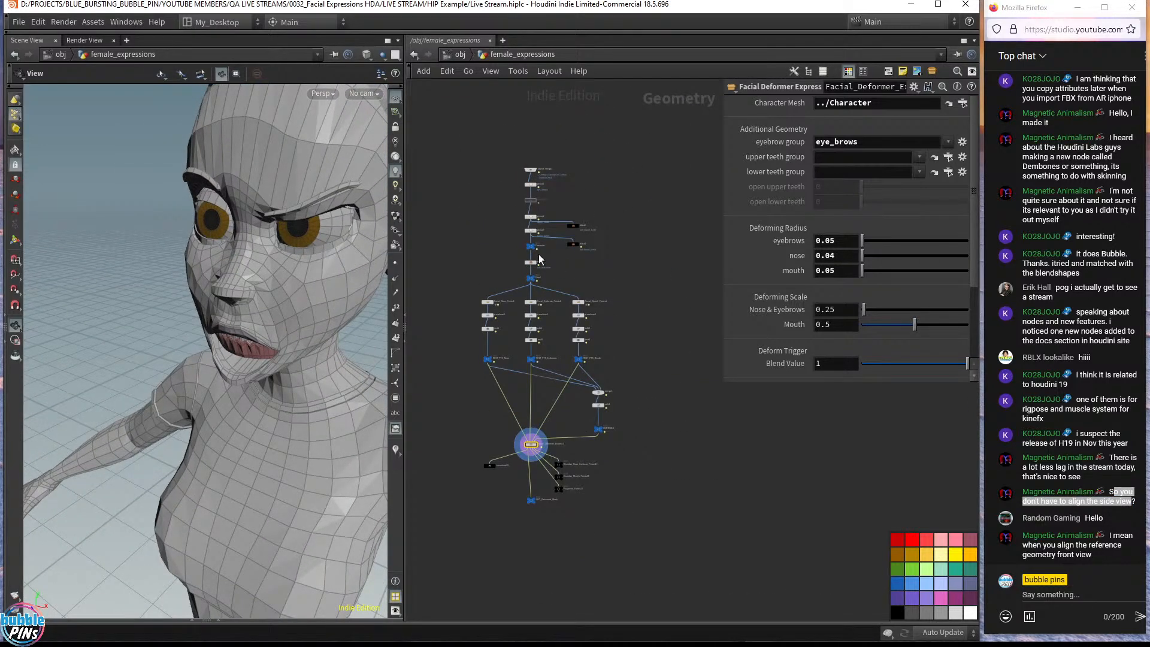
left_click_drag(293, 351, 350, 376)
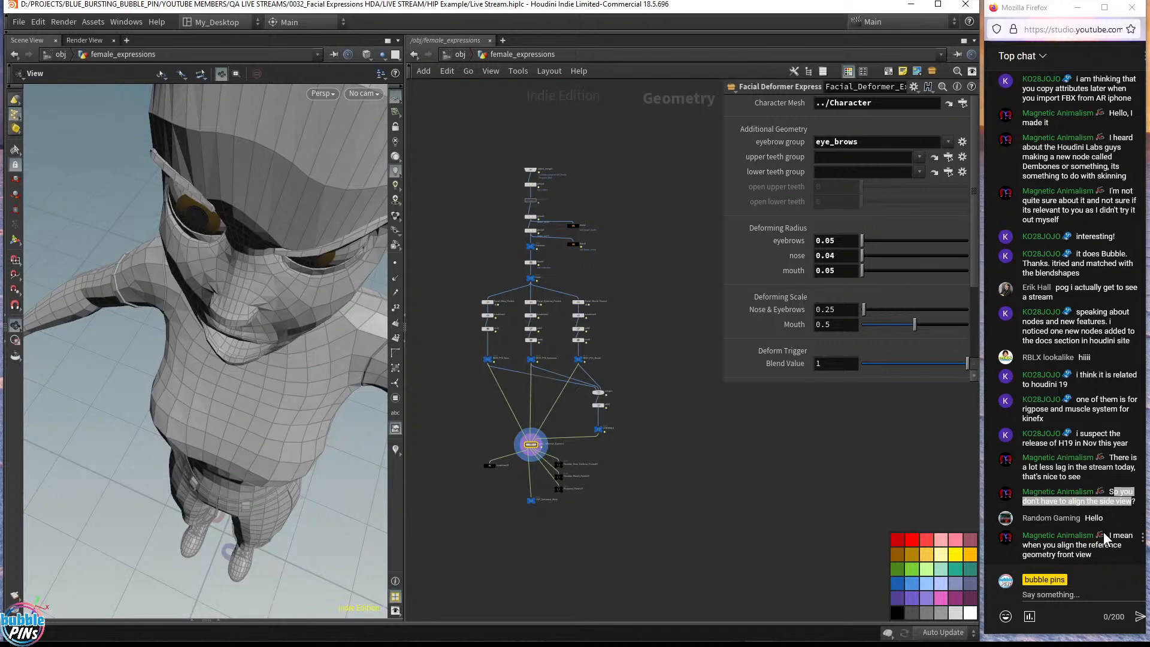
scroll(158, 366, "down", 10)
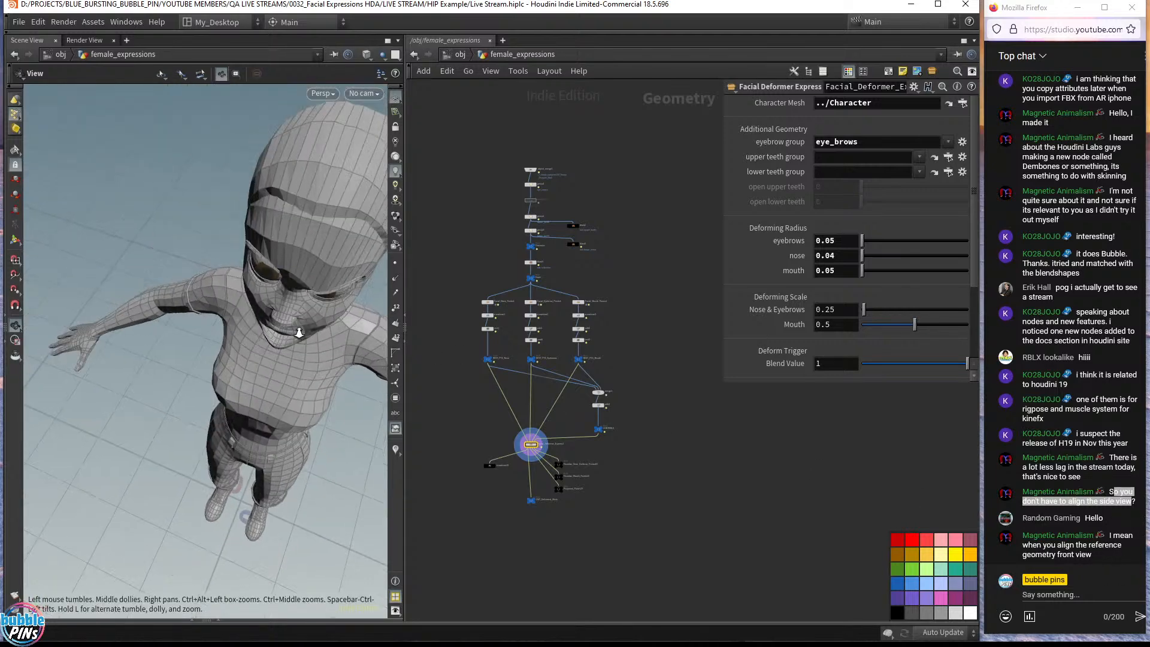
scroll(159, 365, "down", 3)
right_click_drag(295, 393, 255, 385)
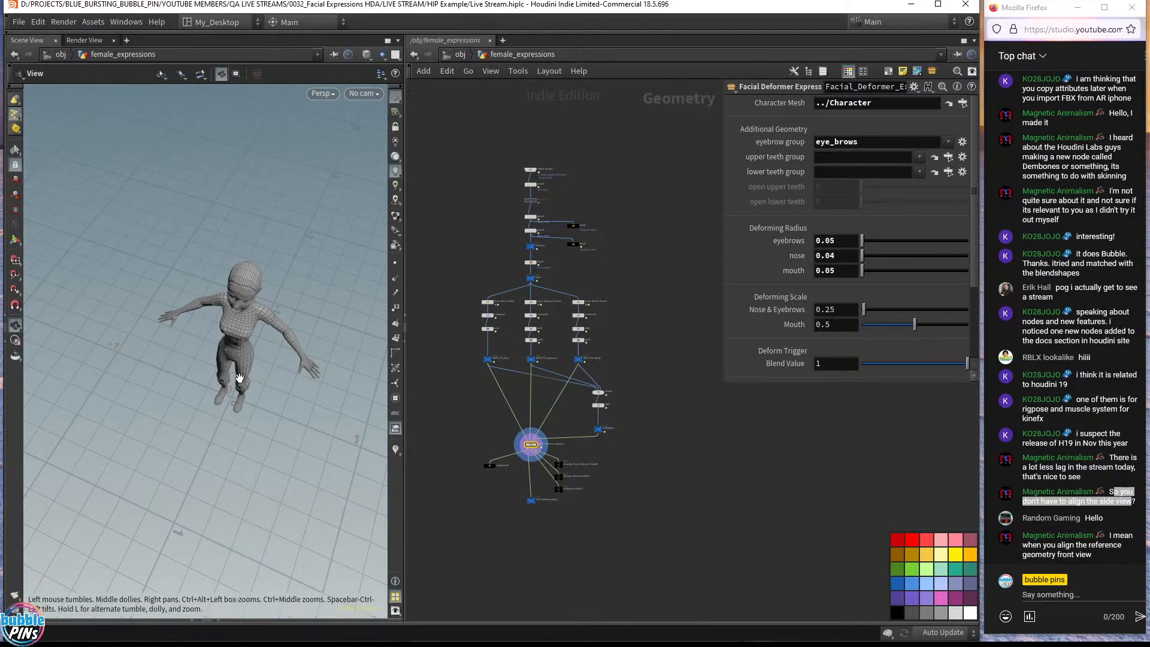
- Go up to the object level and add a Simple Biped character to the scene
left_click_drag(197, 462, 231, 440)
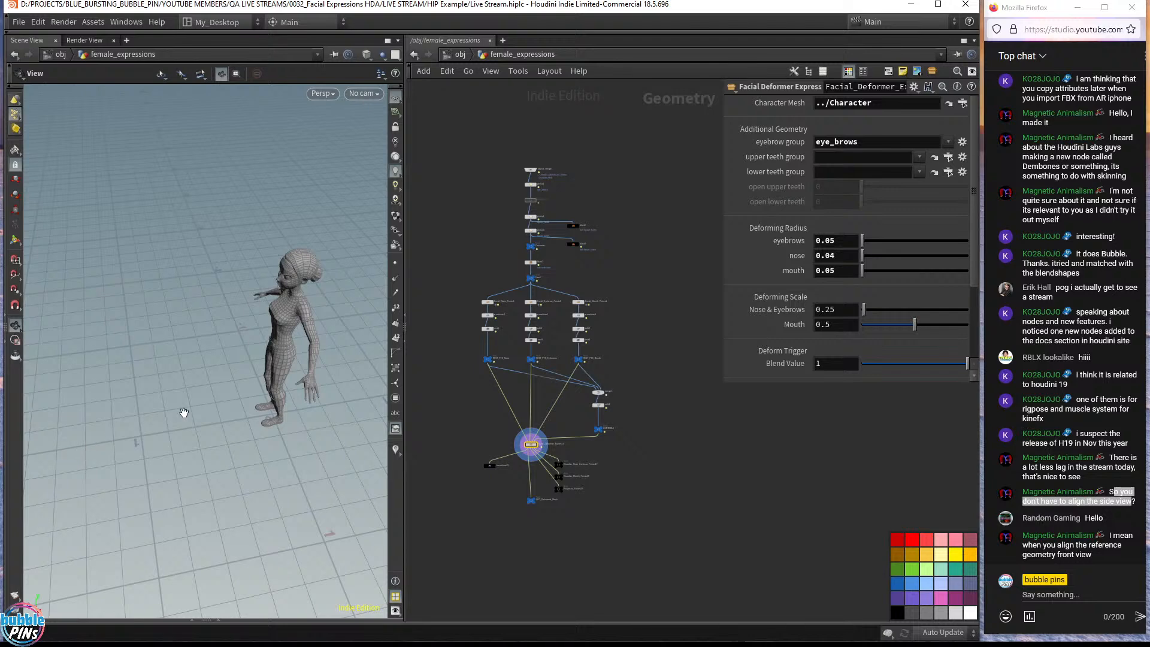
left_click(461, 55)
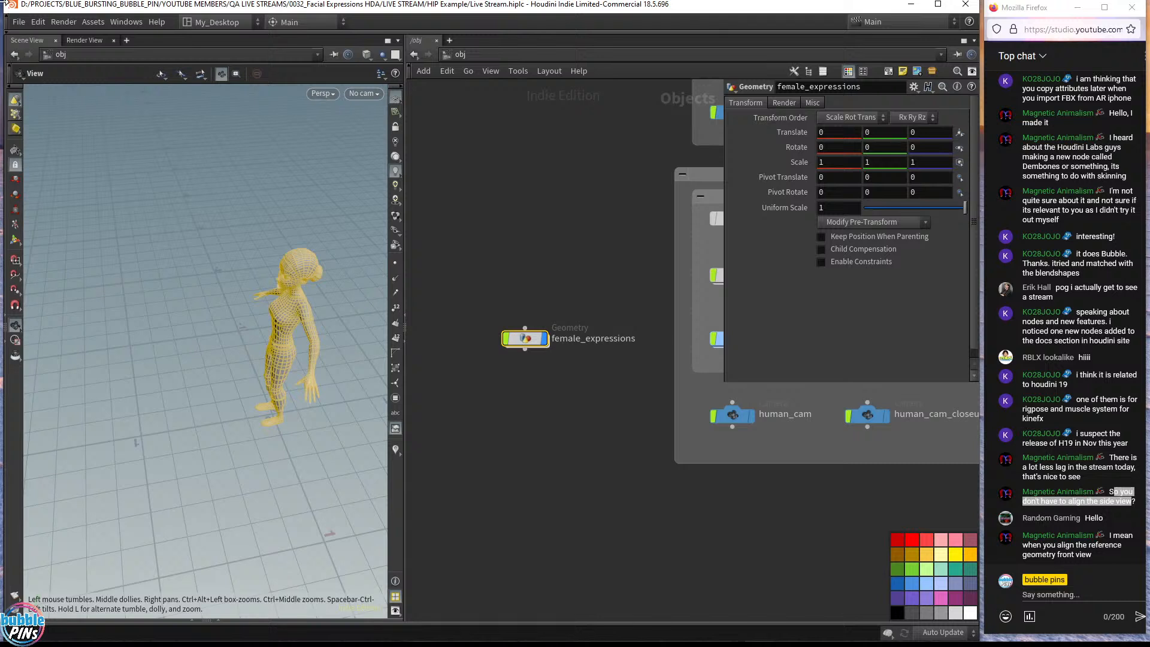
left_click(119, 30)
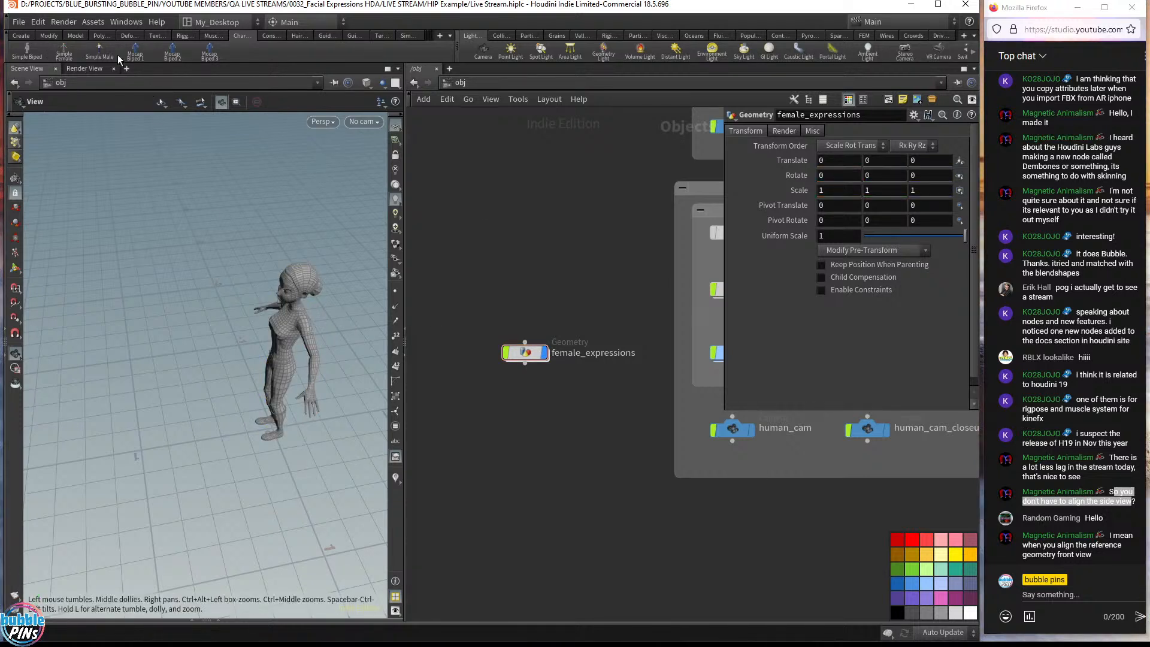
left_click(27, 50)
key("h")
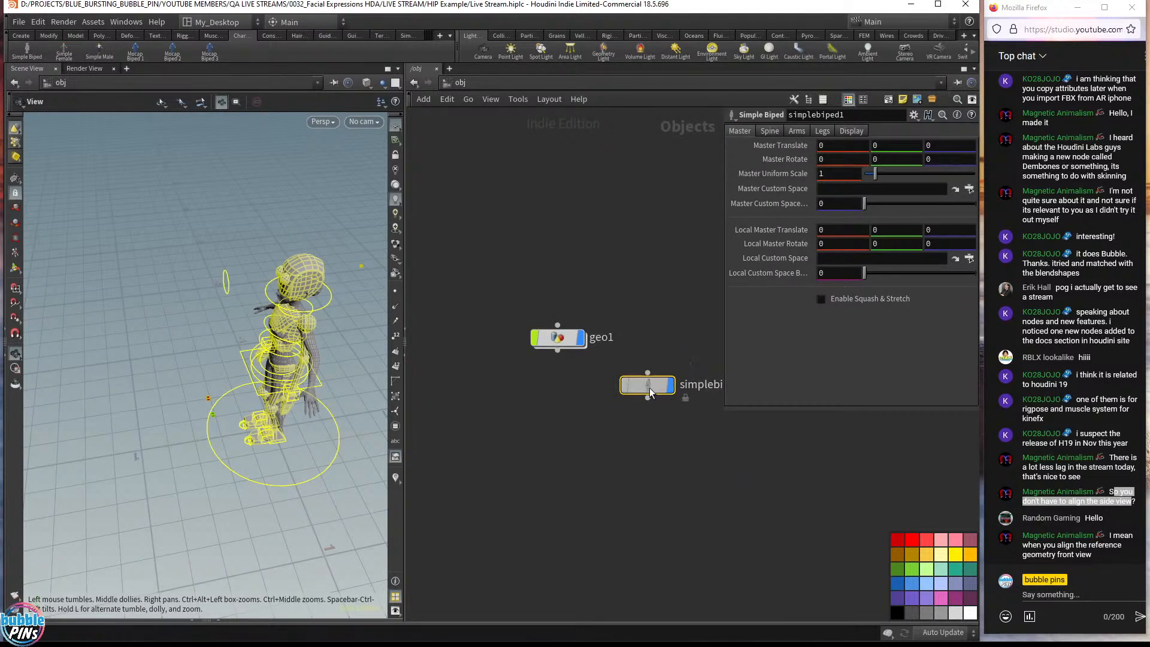
- Place the simplebiped1 node above geo1 and turn off geo1's display
left_click_drag(651, 391, 431, 168)
scroll(619, 307, "up", 3)
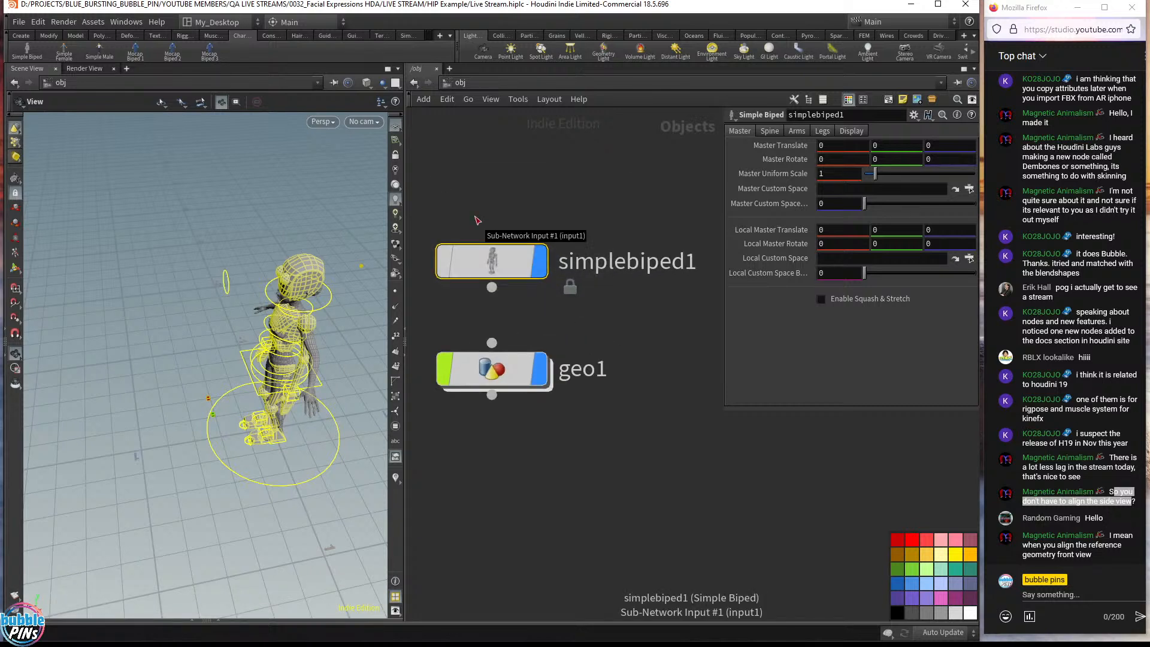
scroll(477, 220, "up", 1)
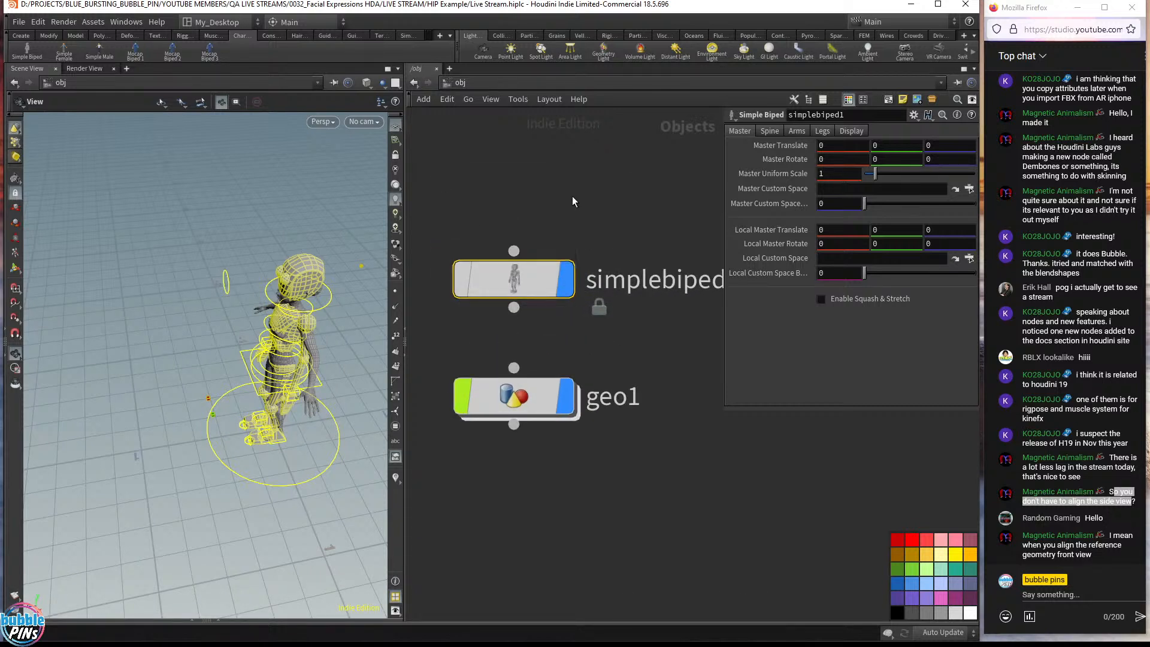
left_click(569, 406)
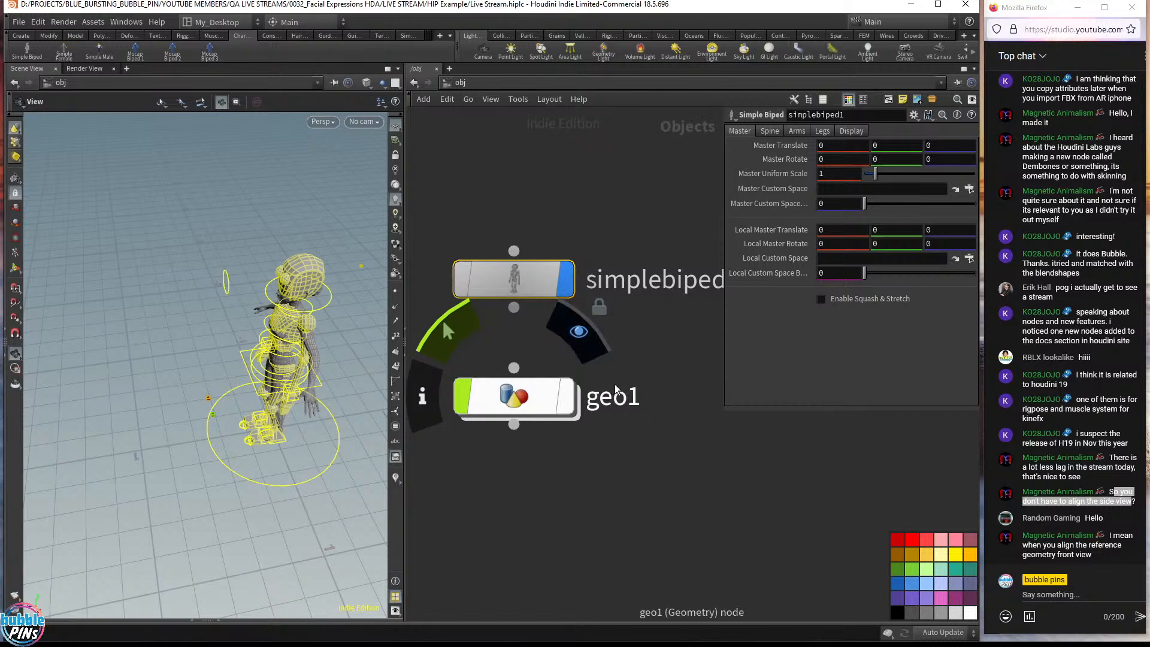
scroll(639, 395, "down", 3)
left_click(685, 418)
- Move the simplebiped1 and geo1 nodes together next to the female_expressions node
scroll(681, 415, "down", 5)
scroll(681, 414, "down", 6)
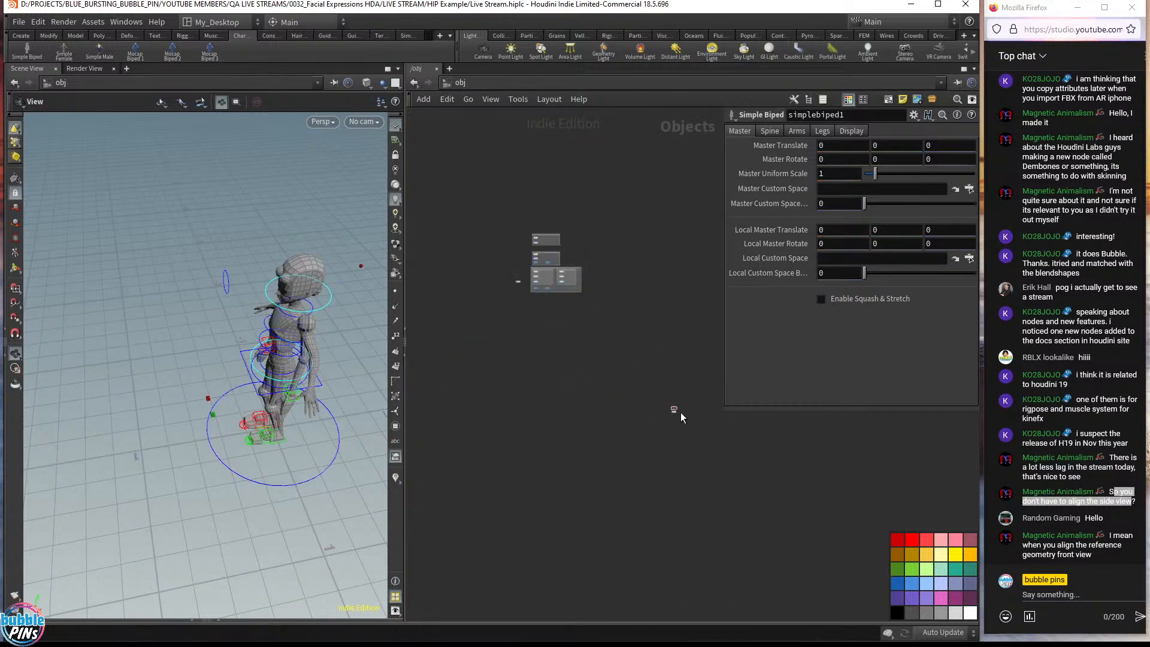
scroll(735, 442, "up", 4)
middle_click_drag(608, 392, 824, 567)
scroll(809, 542, "down", 2)
left_click_drag(797, 562, 721, 490)
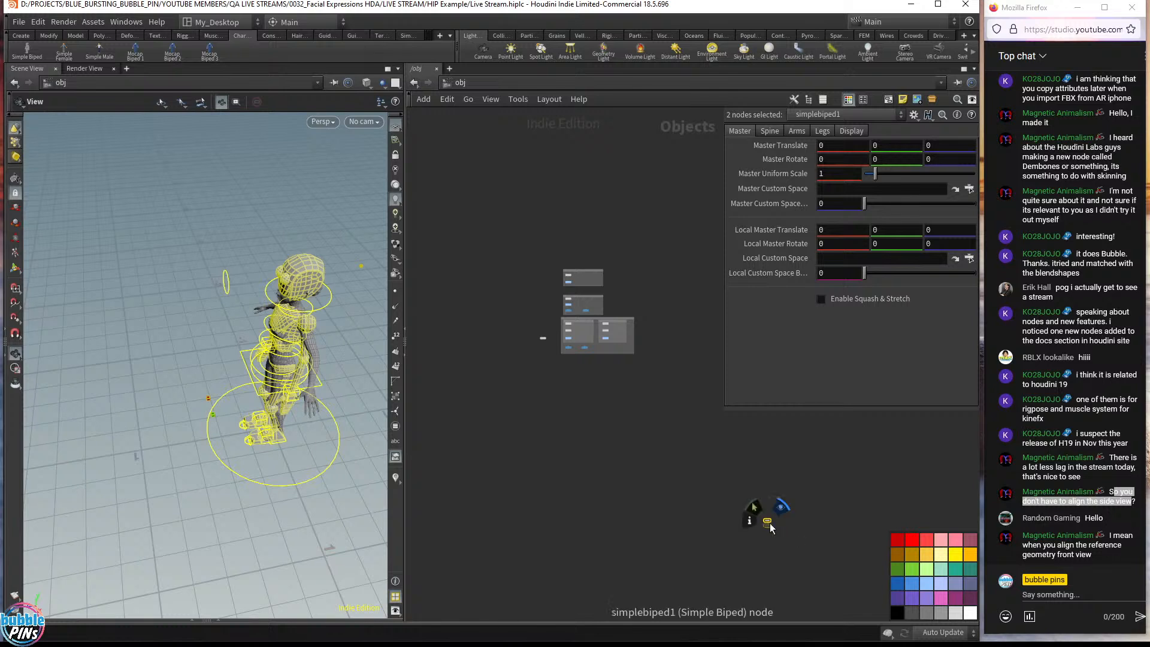
left_click_drag(770, 523, 534, 345)
scroll(534, 344, "up", 3)
scroll(534, 344, "up", 3)
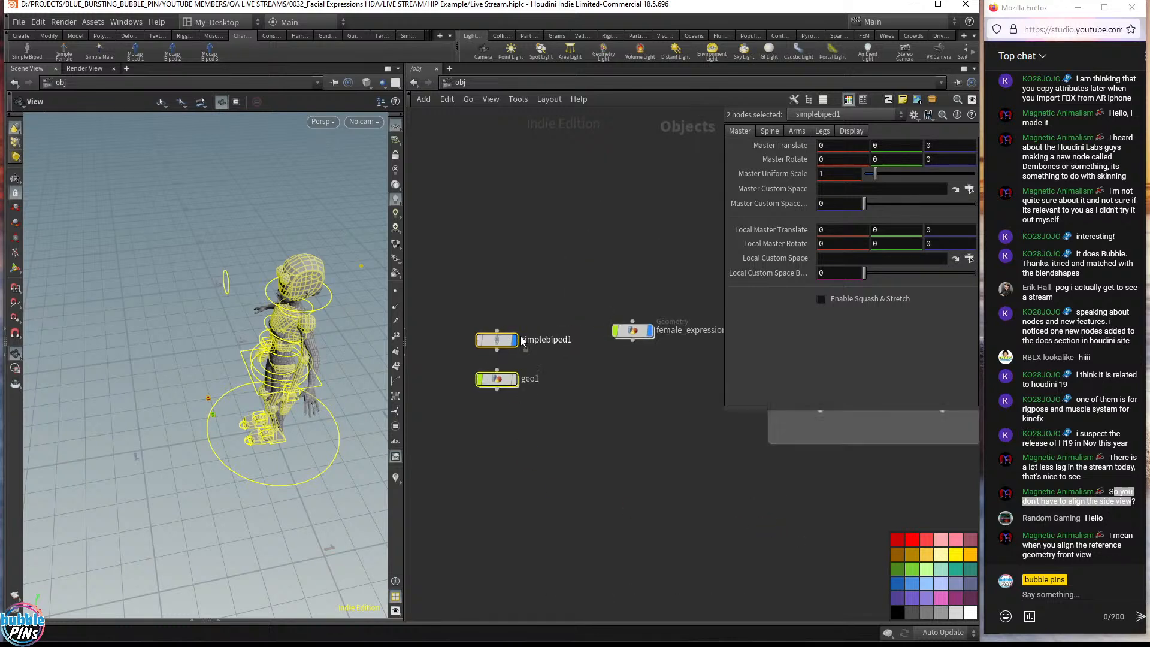
- Move geo1 further down and place simplebiped1 directly above the female_expressions node
left_click(500, 390)
left_click_drag(500, 389, 501, 486)
left_click_drag(493, 343, 655, 268)
middle_click_drag(603, 299, 490, 319)
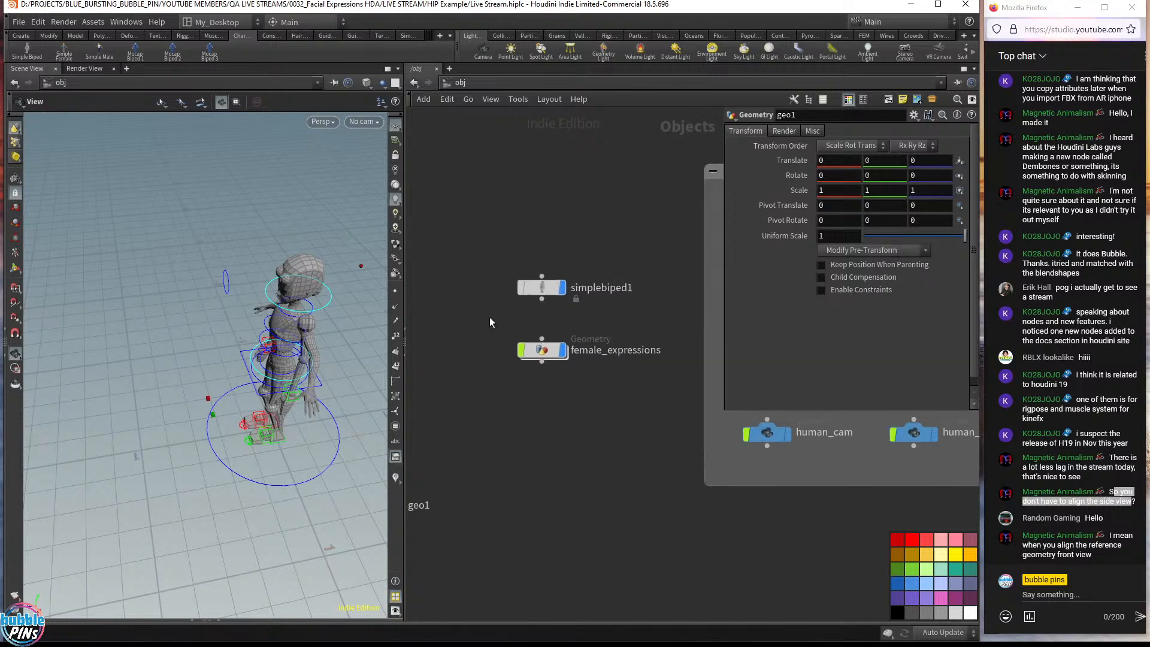
- Hide the female_expressions object and examine the simple biped on its own from several angles
left_click(563, 349)
left_click_drag(258, 288, 311, 290)
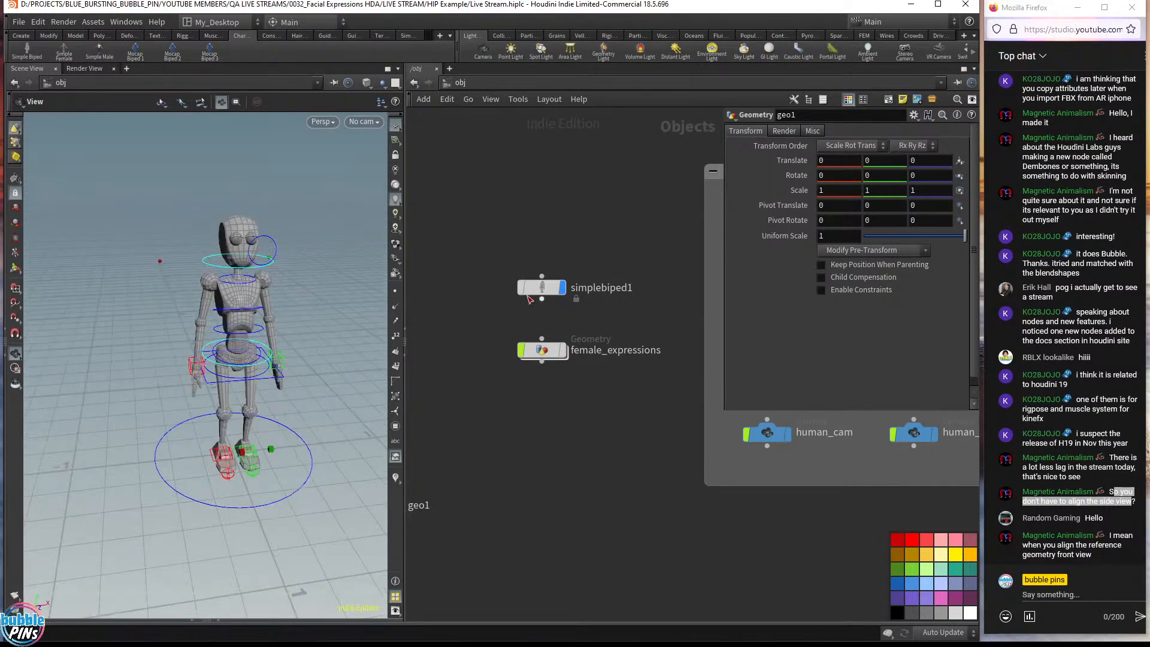
left_click(541, 287)
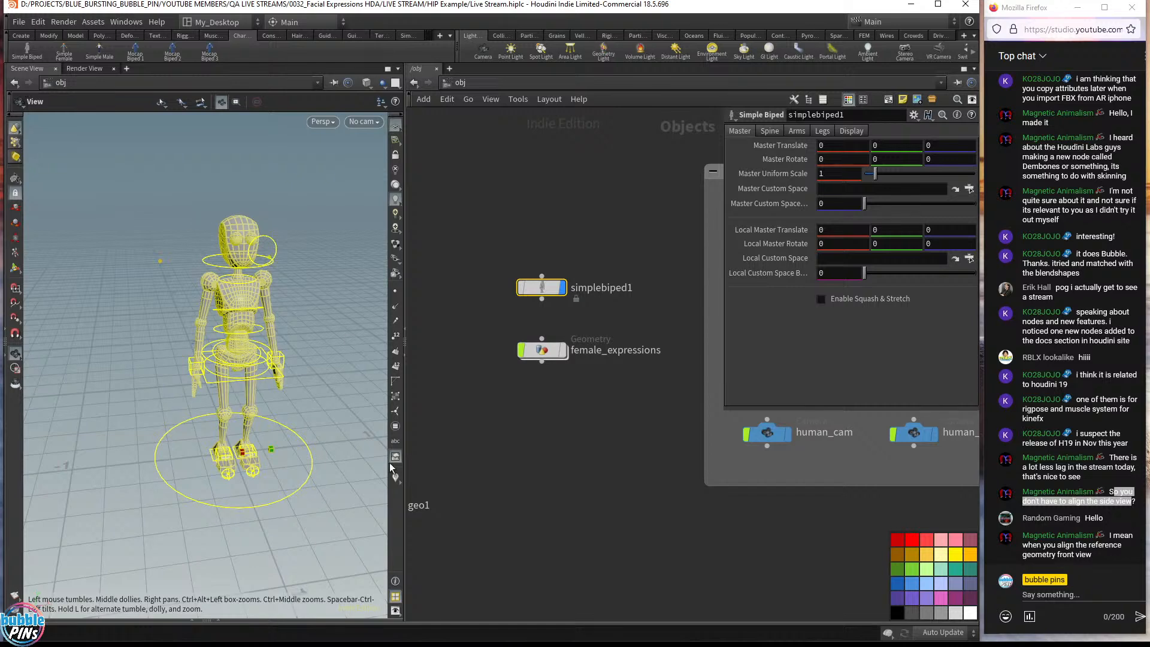
mouse_move(198, 317)
left_mouse_down()
mouse_move(257, 321)
mouse_move(193, 313)
left_mouse_up()
left_click(494, 220)
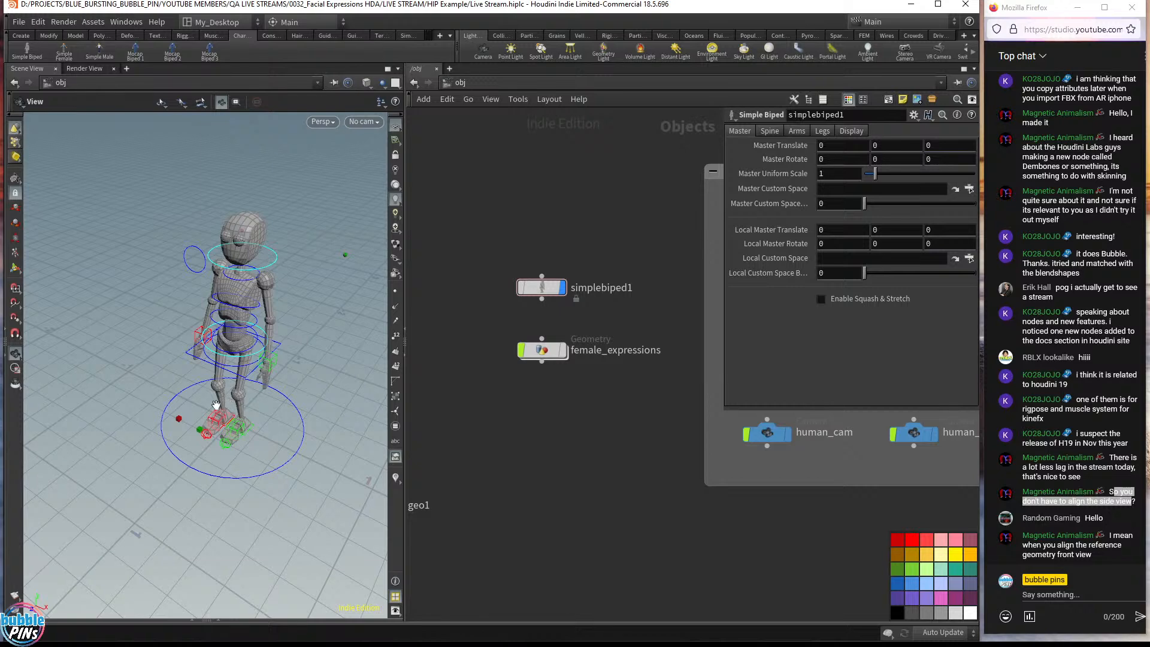
- Try a Master Translate X of 0.6 on simplebiped1, view it at that position, and set the value back to 0
left_click_drag(505, 307, 596, 240)
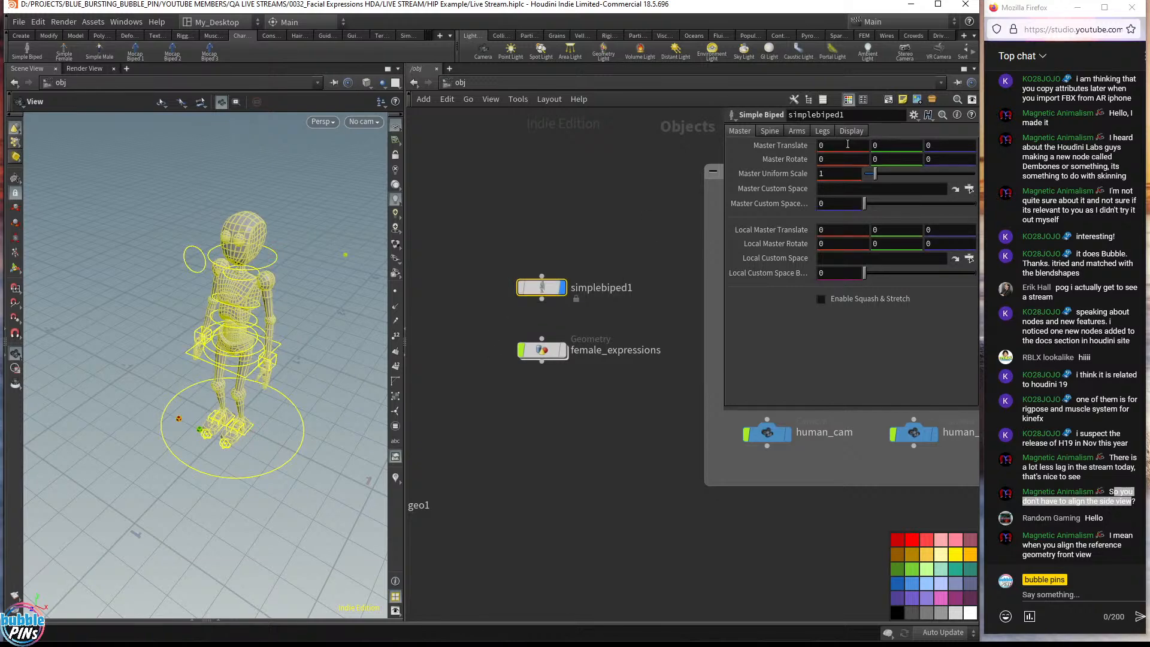
scroll(843, 147, "up", 6)
right_click_drag(257, 359, 185, 345)
left_click_drag(186, 384, 177, 419)
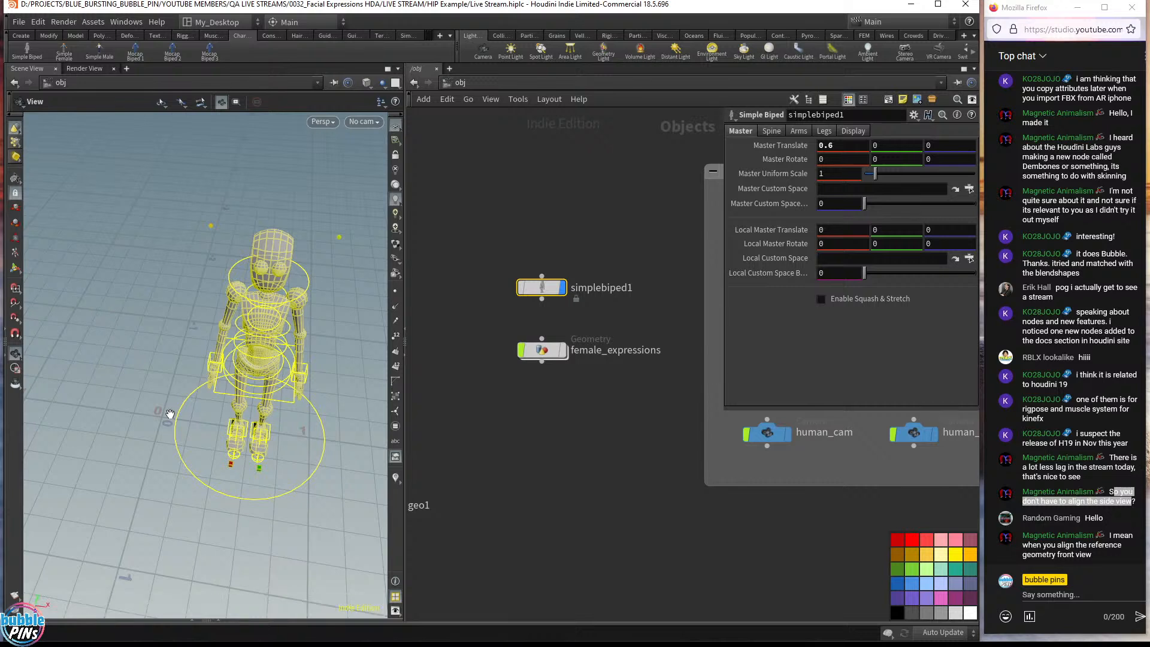
left_click(828, 145)
type("0")
key("Return")
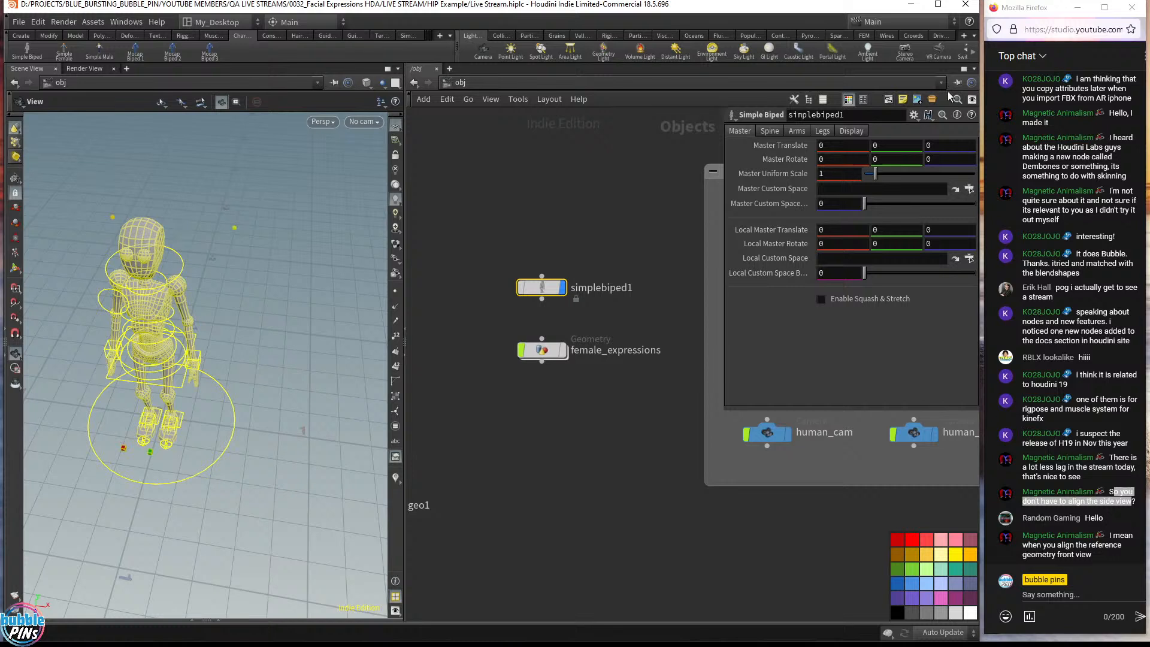
- Collapse the shelf and delete the simplebiped1 node from the scene
left_click(5, 55)
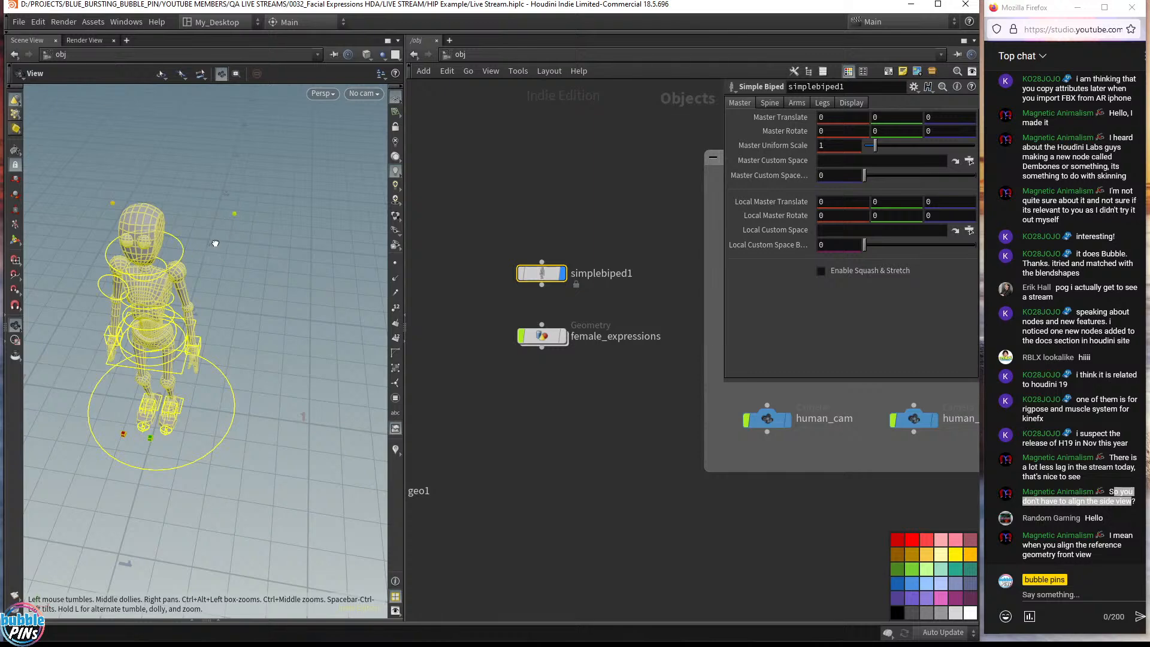
left_click_drag(214, 244, 260, 237)
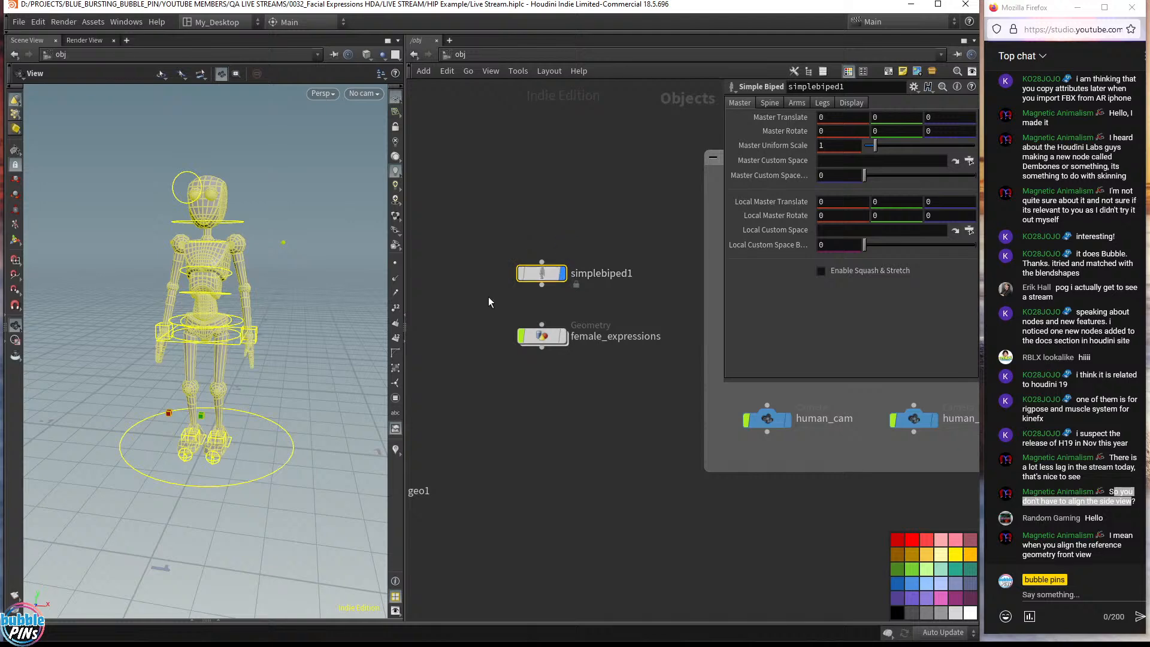
left_click_drag(572, 227, 516, 288)
key("Delete")
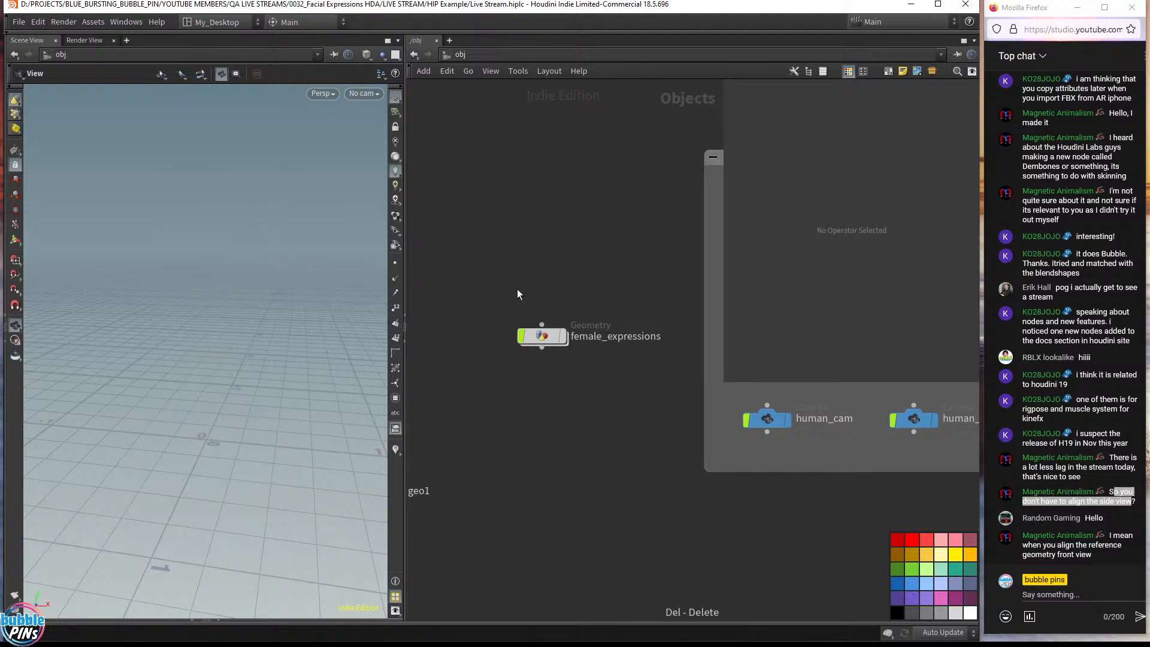
- Enter the female_expressions network, select the group2 and group3 teeth nodes, and inspect the character's mouth
double_click(547, 339)
scroll(482, 230, "up", 5)
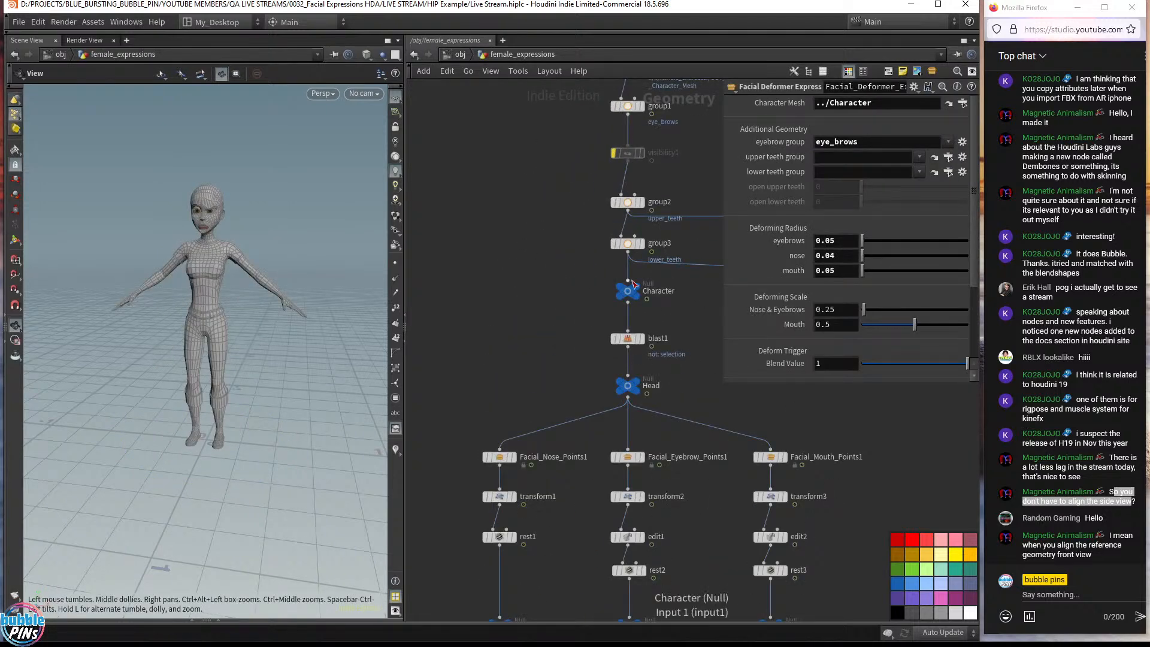
middle_click_drag(611, 233, 577, 290)
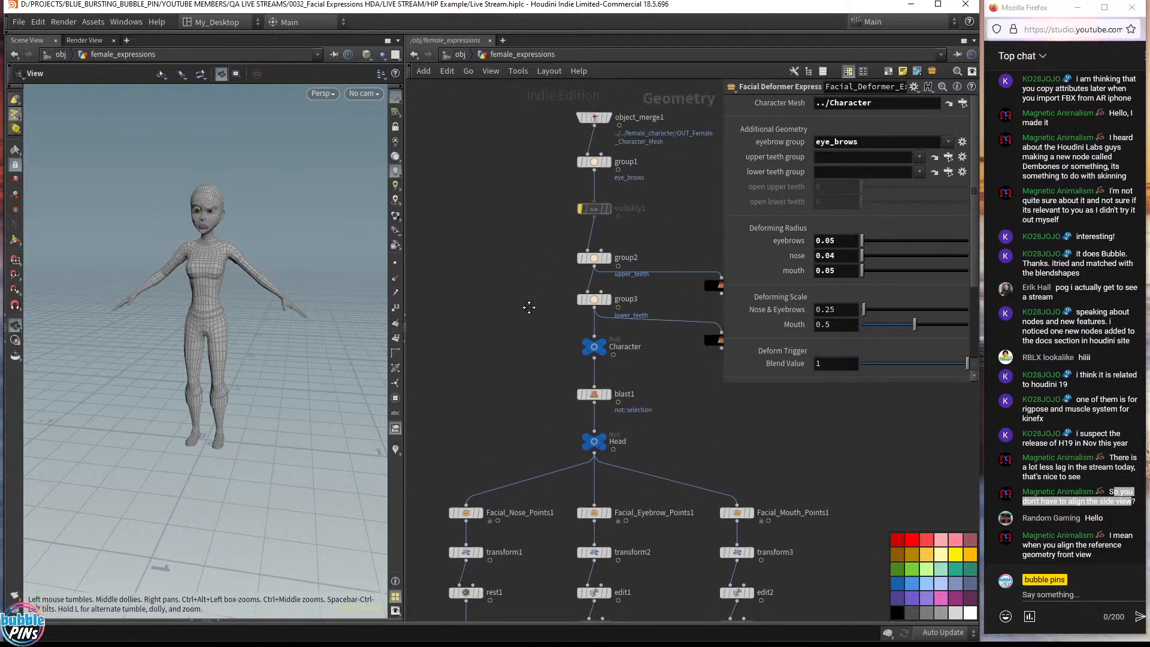
left_click_drag(546, 242, 624, 328)
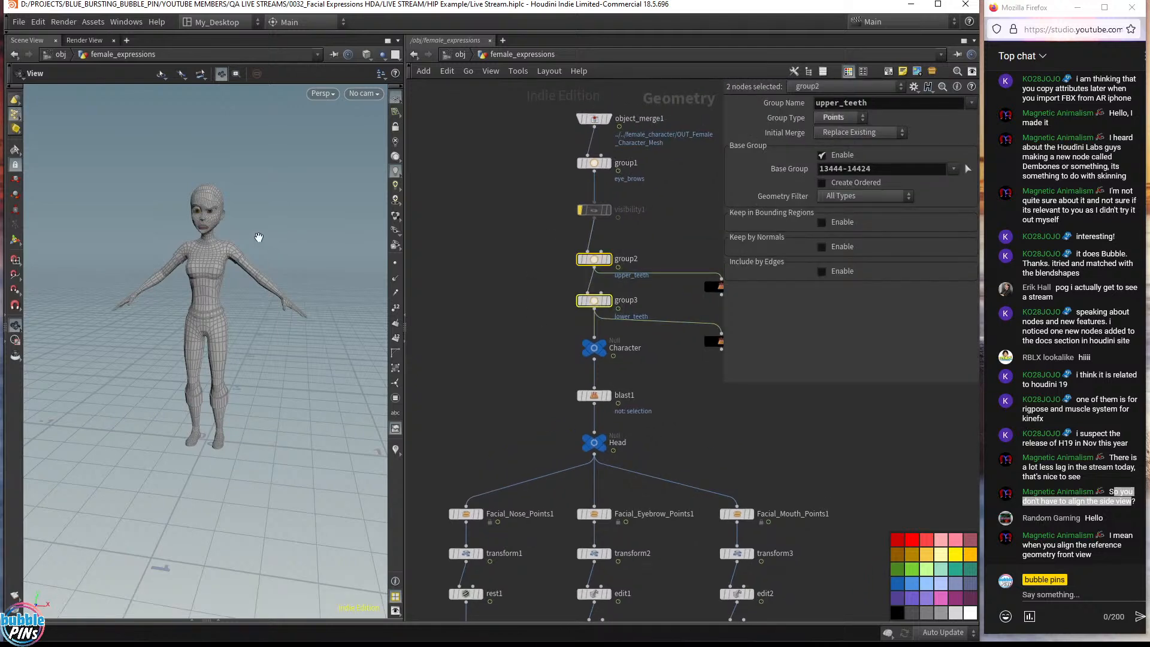
scroll(210, 242, "up", 10)
left_click_drag(210, 242, 265, 233)
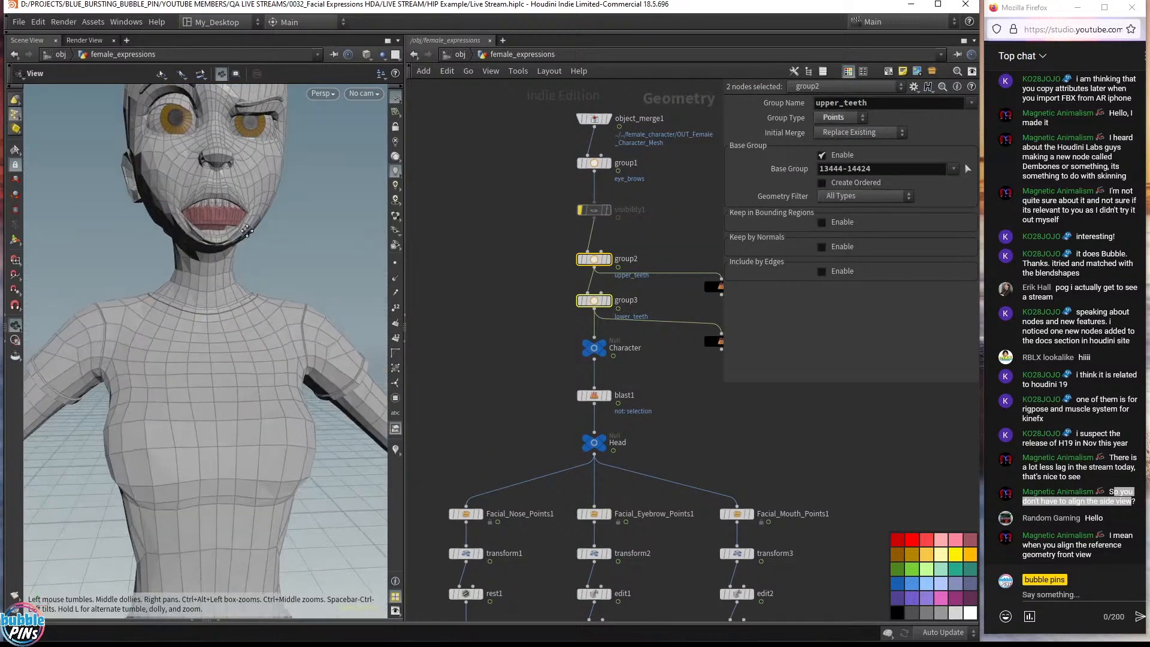
right_click_drag(266, 215, 261, 273)
- On Facial_Deformer_Express1, set the upper teeth group to upper_teeth and the lower teeth group to lower_teeth
middle_click_drag(520, 467, 531, 209)
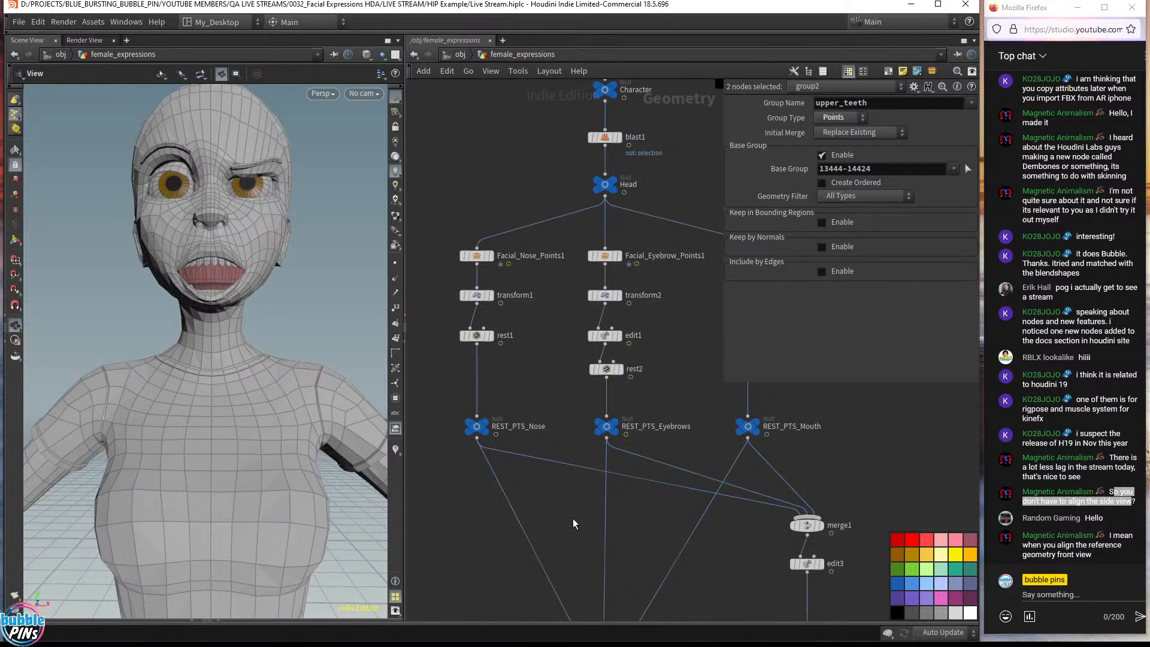
middle_click_drag(573, 518, 515, 354)
left_click_drag(471, 308, 601, 348)
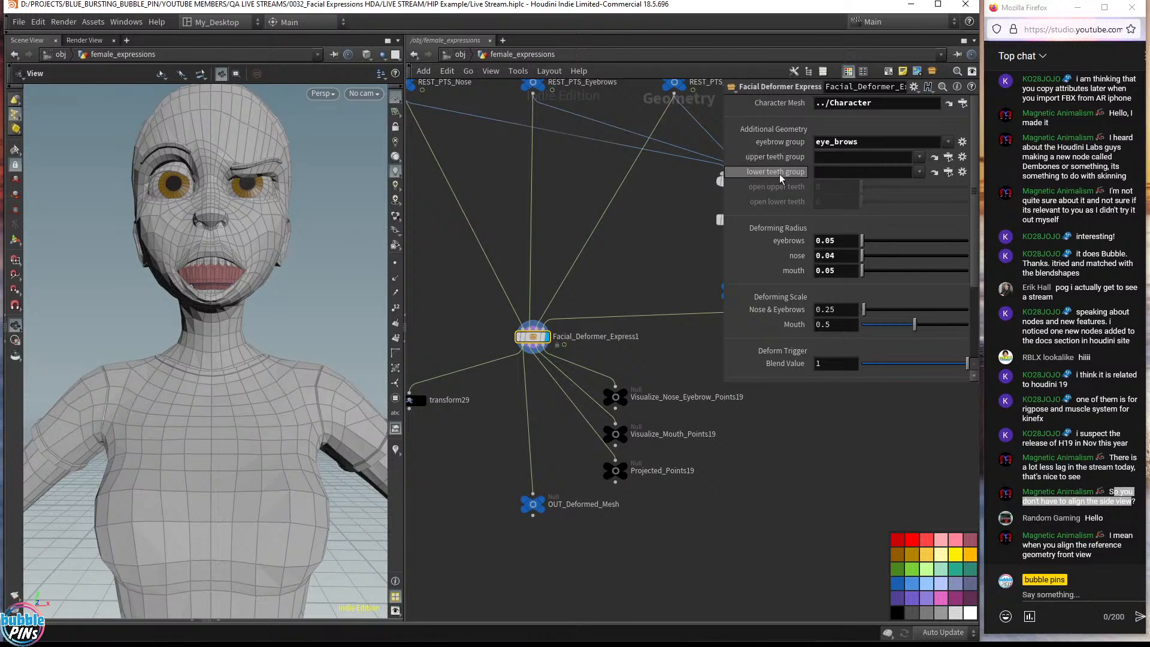
left_click(921, 157)
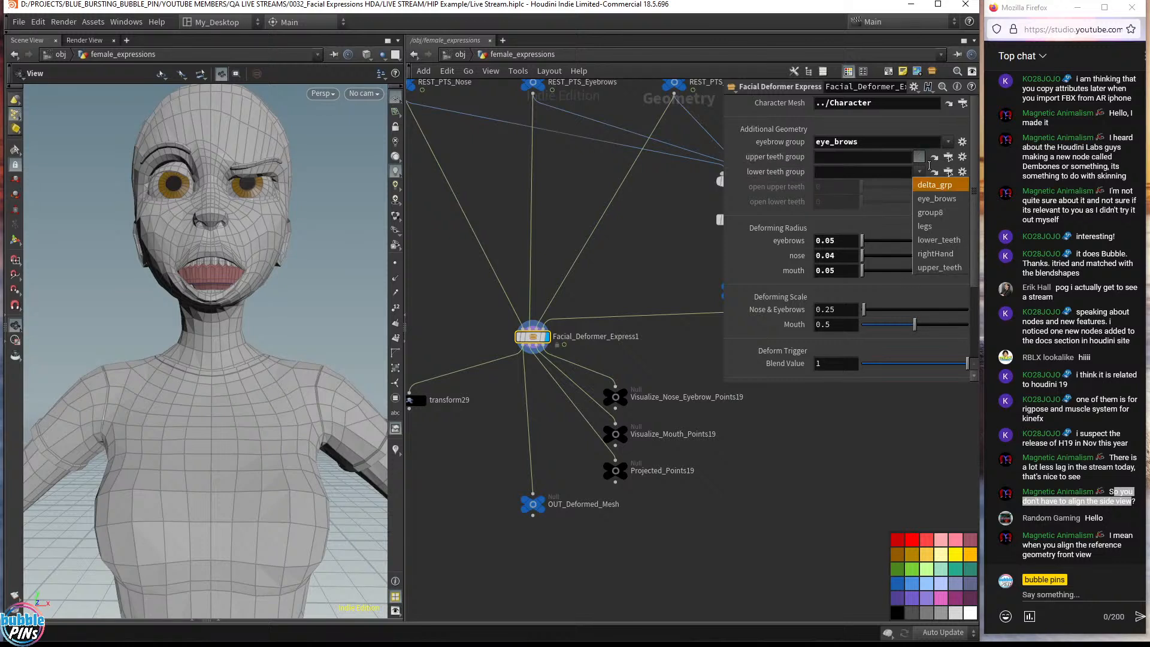
left_click(813, 237)
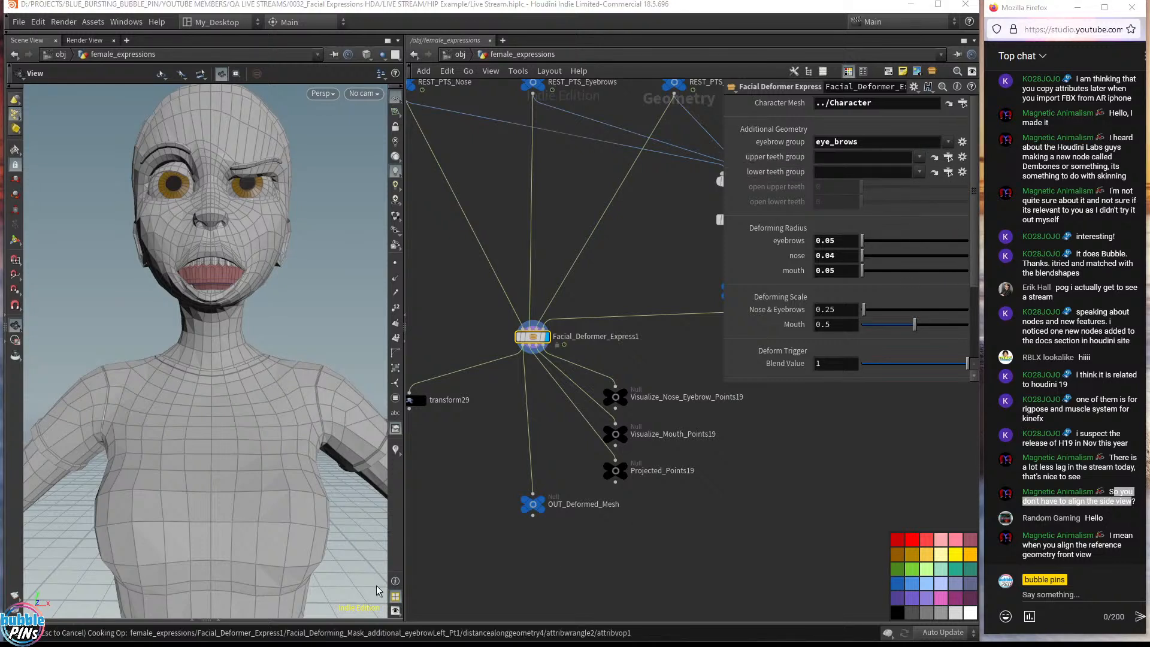
left_click(919, 172)
left_click(934, 257)
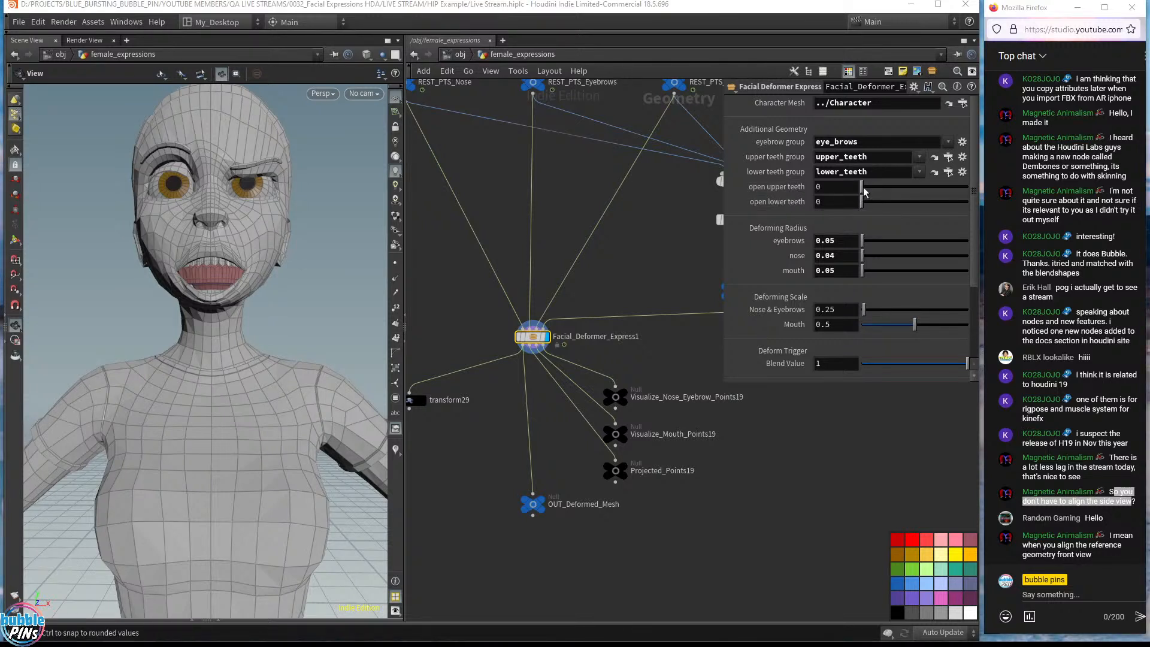
- Set open lower teeth to 22 on the facial deformer, checking the teeth inside the mouth
left_click_drag(862, 202, 826, 203)
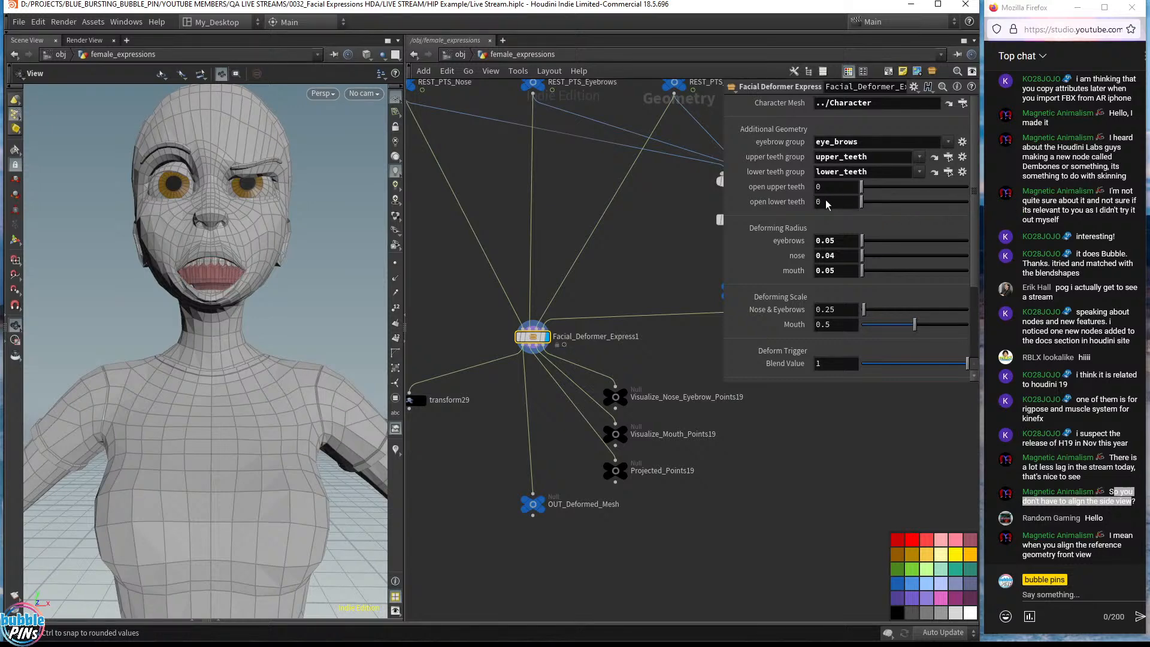
scroll(213, 266, "up", 10)
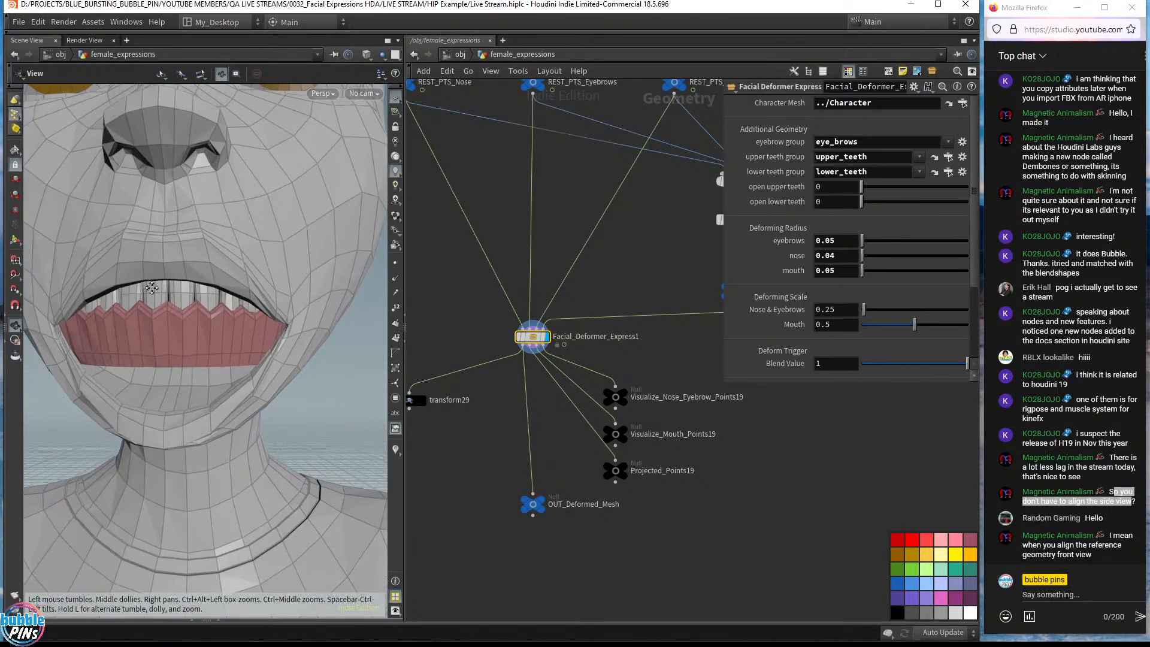
middle_click_drag(826, 201, 898, 214)
middle_click_drag(1030, 178, 961, 186)
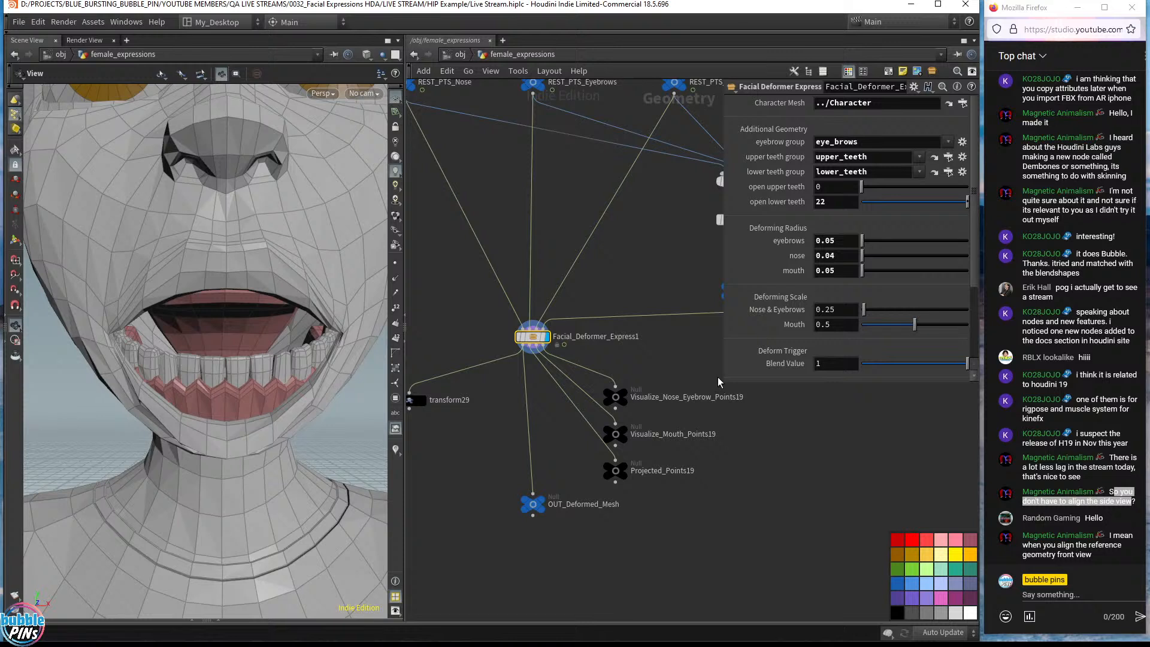
- Hide the parameter display in the network view and select the edit3 node above CONTROLS
key("p")
mouse_move(820, 264)
middle_mouse_down()
mouse_move(778, 297)
mouse_move(792, 379)
middle_mouse_up()
left_click_drag(792, 378, 715, 324)
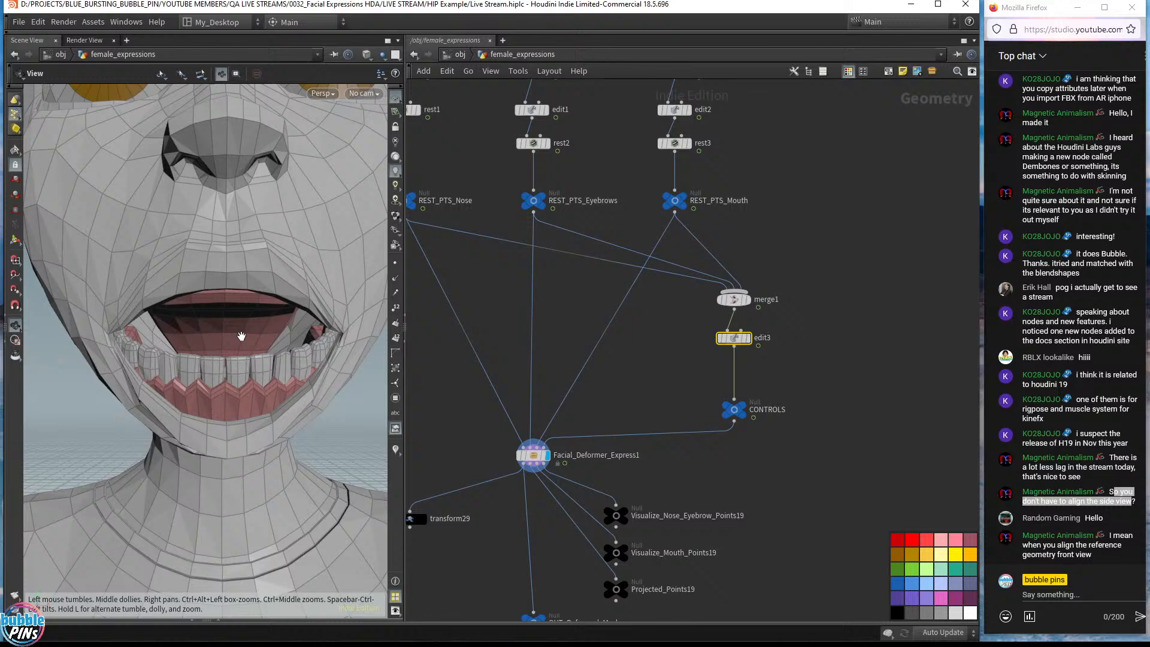
- Split the viewport into two stacked views and display the transform29 node
left_click(395, 55)
left_click(422, 110)
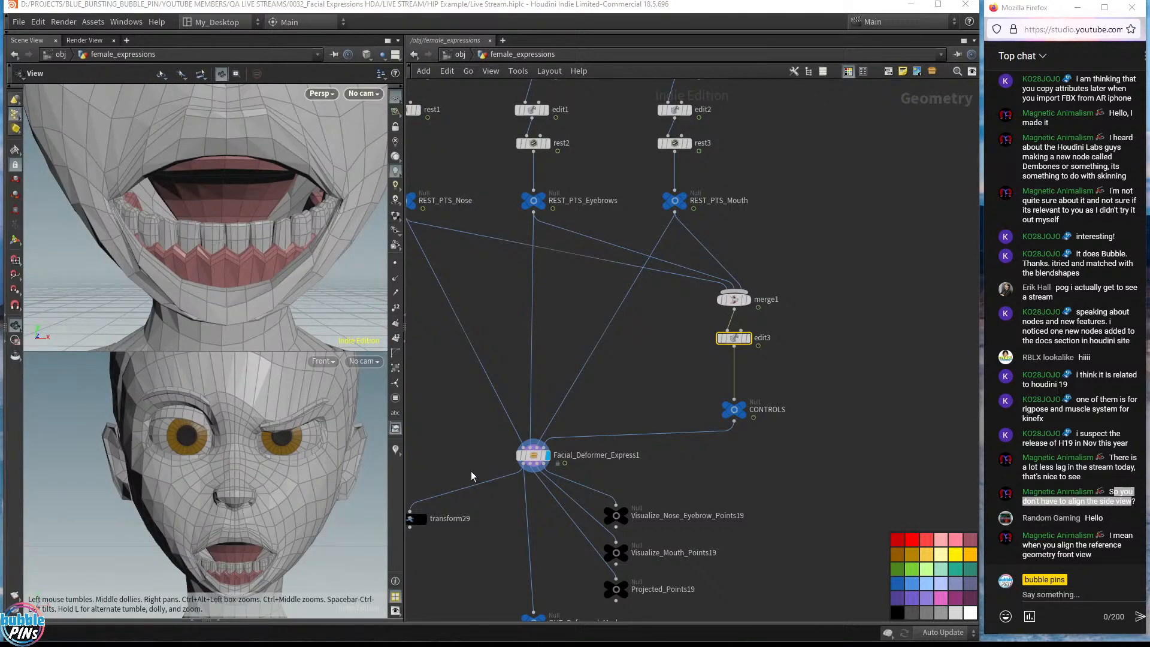
middle_click_drag(415, 524, 458, 505)
left_click(468, 499)
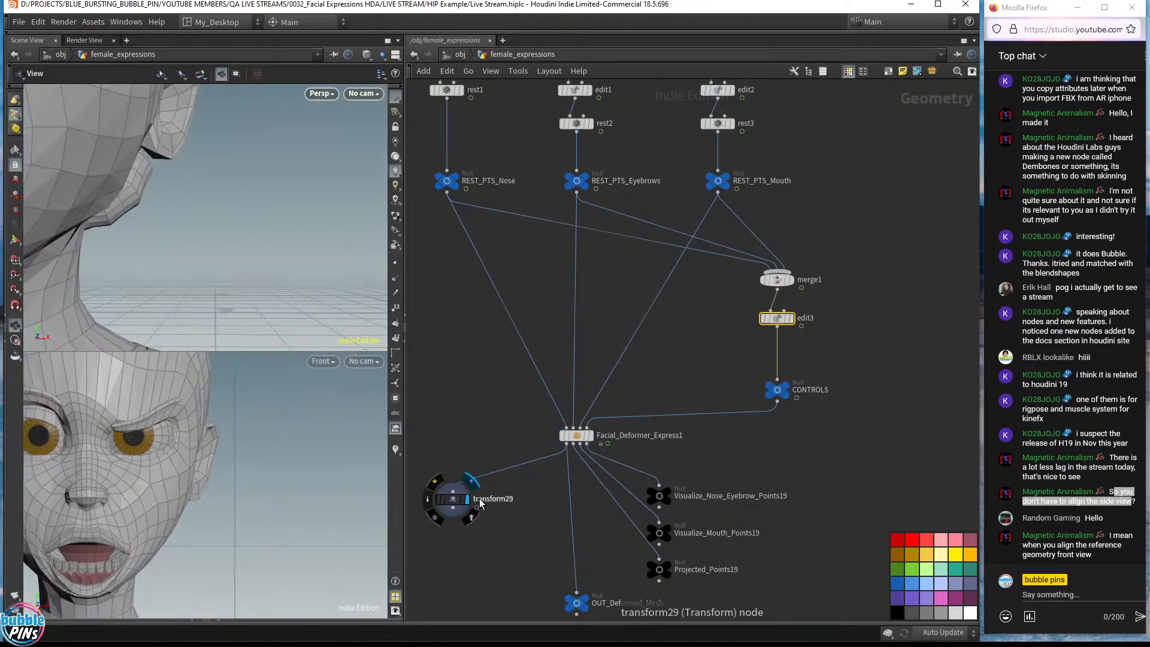
- Display the Facial_Deformer_Express1 node, show its parameters and set open lower teeth to 10
key("Return")
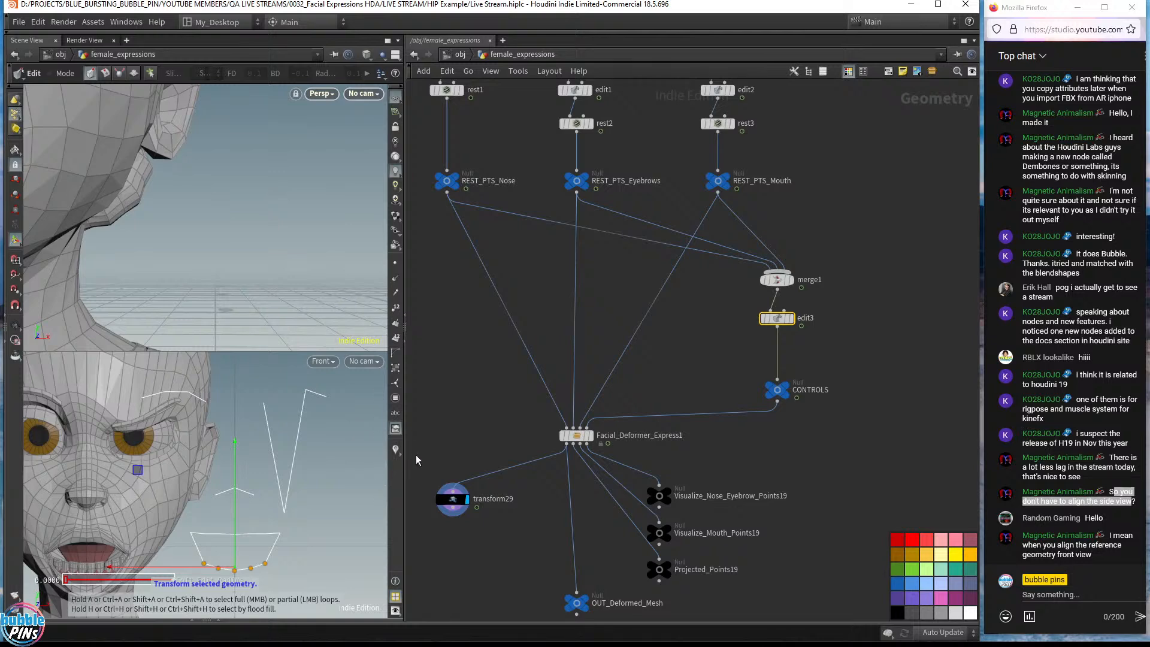
left_click_drag(526, 407, 622, 456)
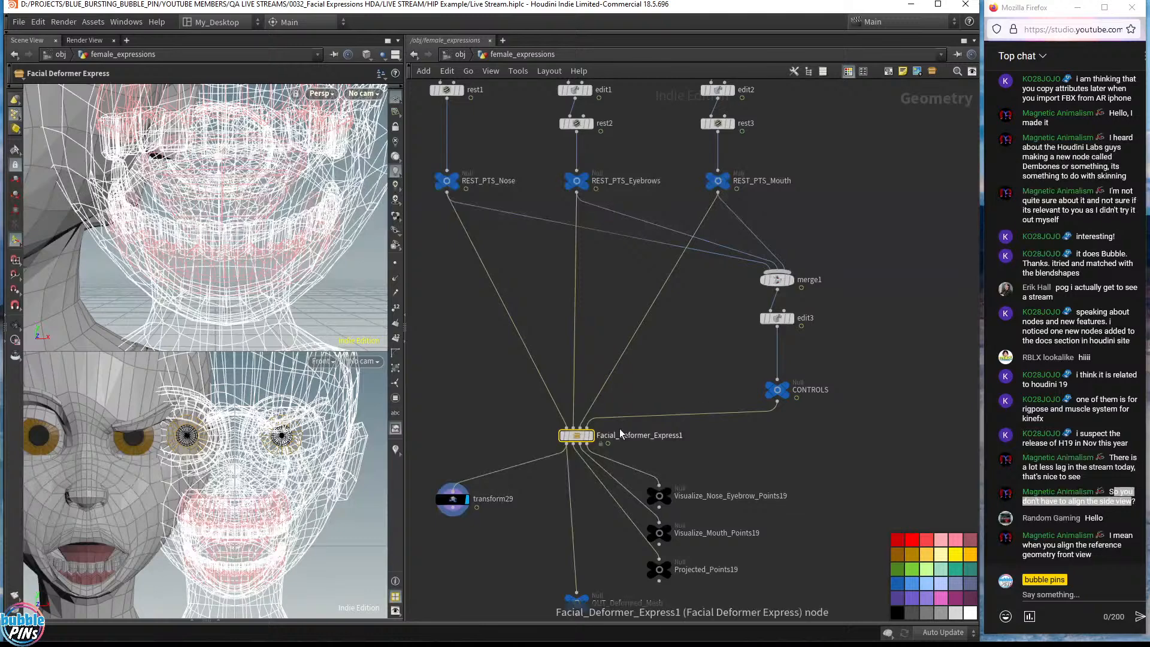
key("p")
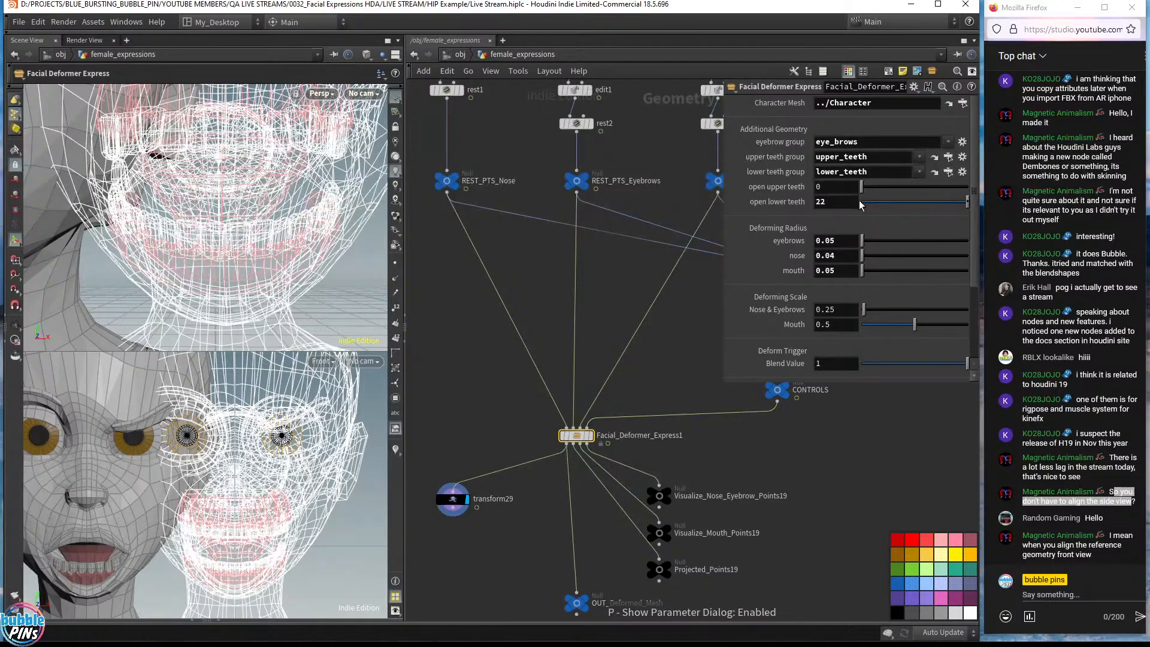
left_click_drag(903, 187, 673, 187)
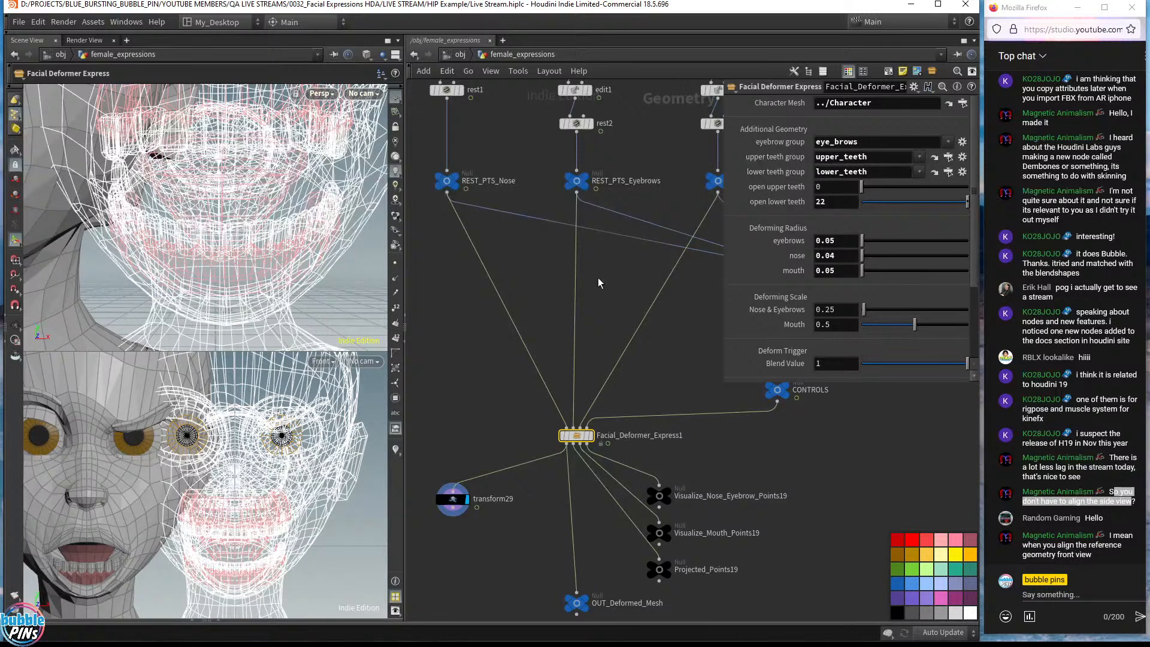
mouse_move(595, 441)
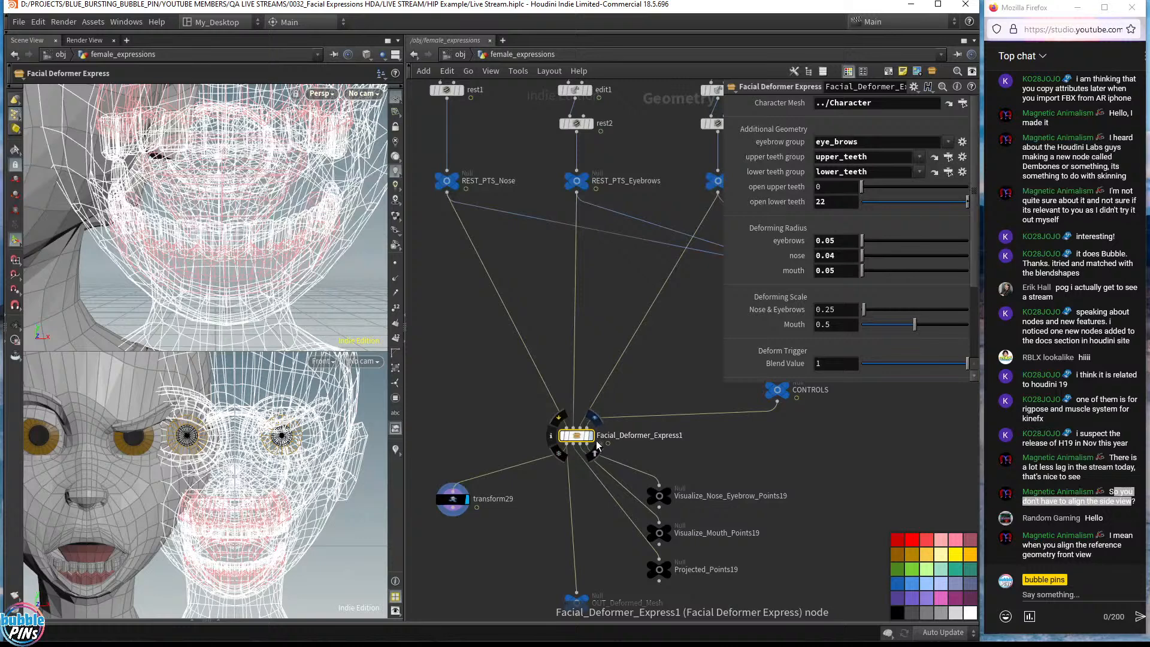
left_click_drag(924, 202, 1073, 215)
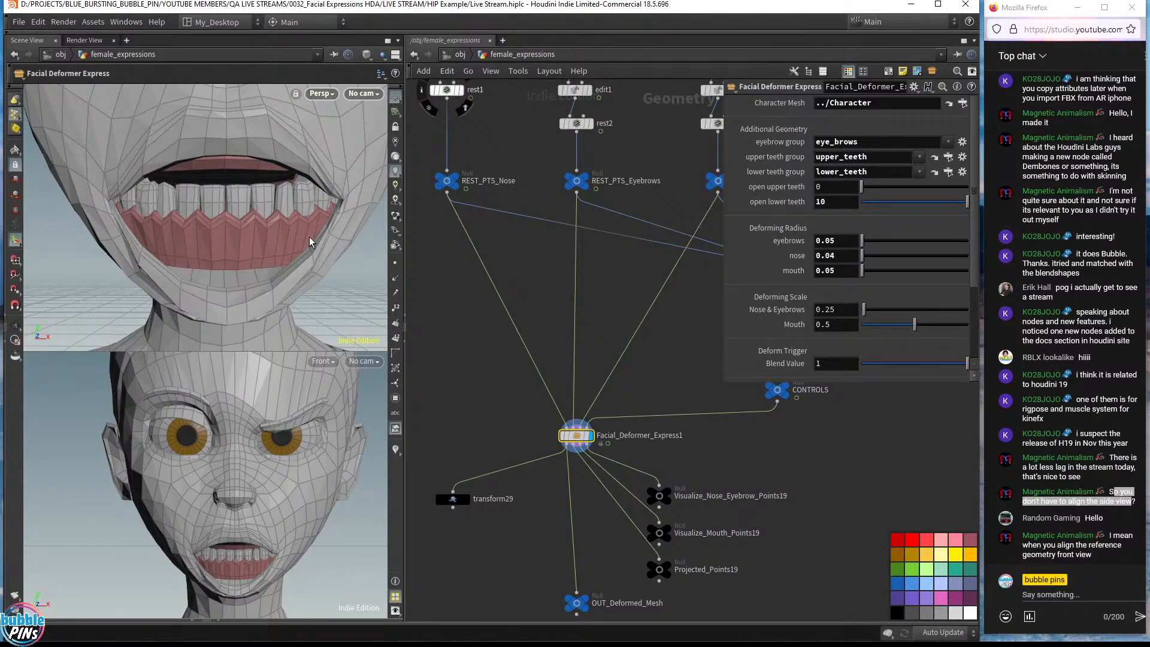
- On edit3, raise the selected lower mouth points 18-22 slightly in the front view, to a Y translate of -0.0127134
scroll(734, 473, "down", 3)
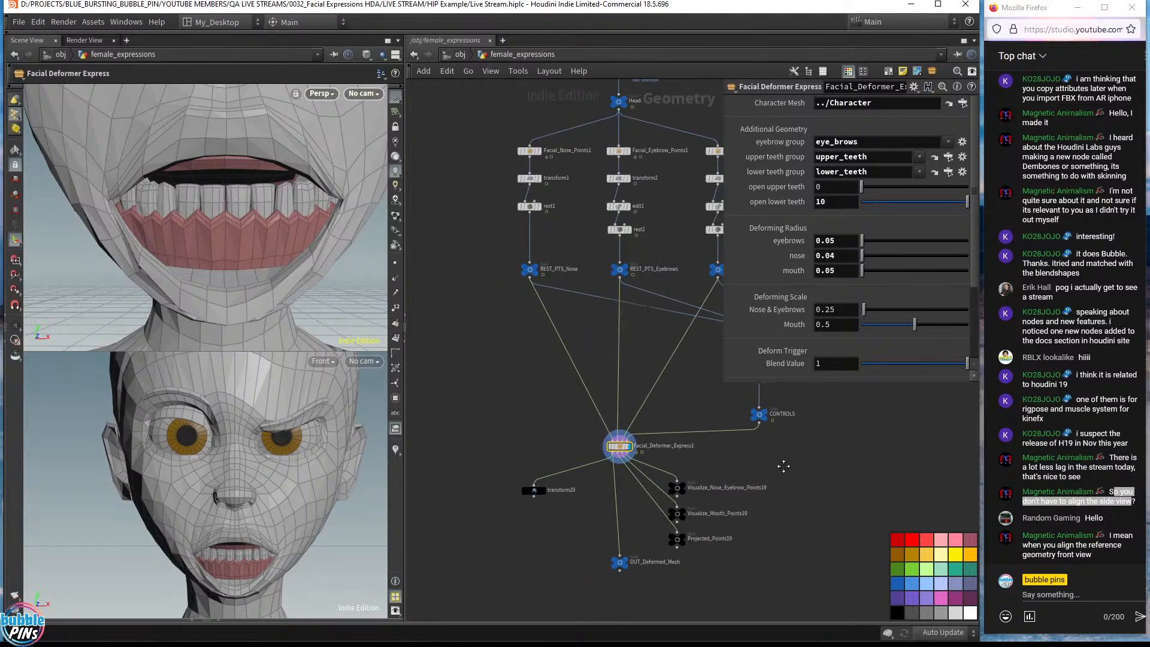
middle_click_drag(783, 466, 663, 489)
key("Escape")
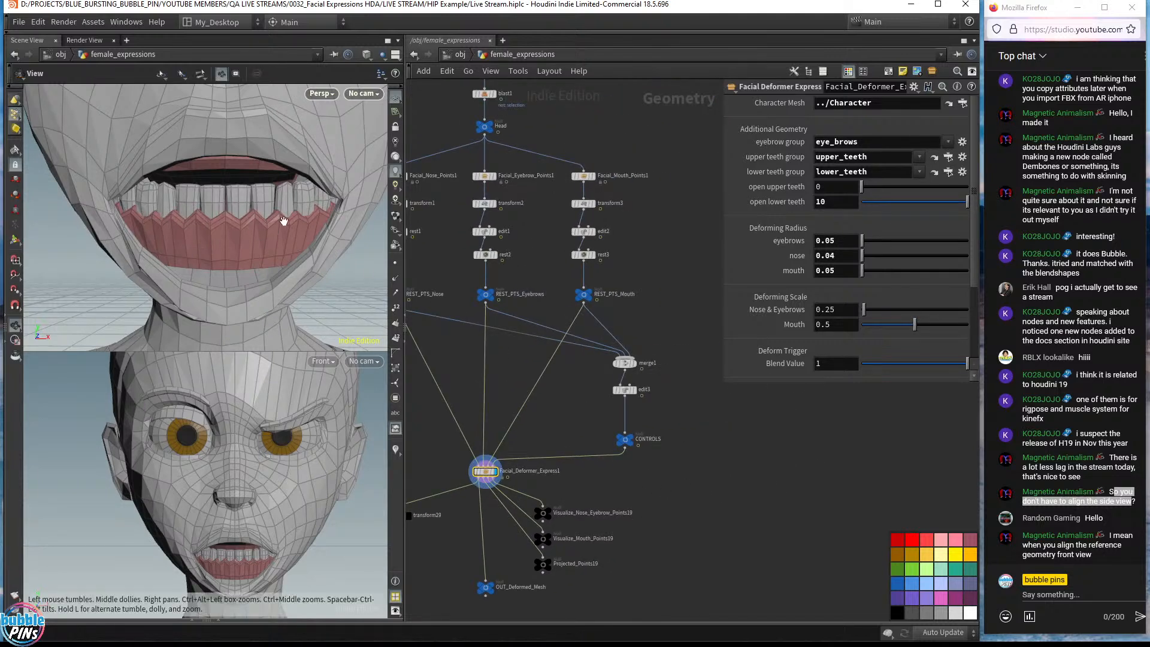
scroll(245, 228, "down", 6)
scroll(243, 236, "up", 8)
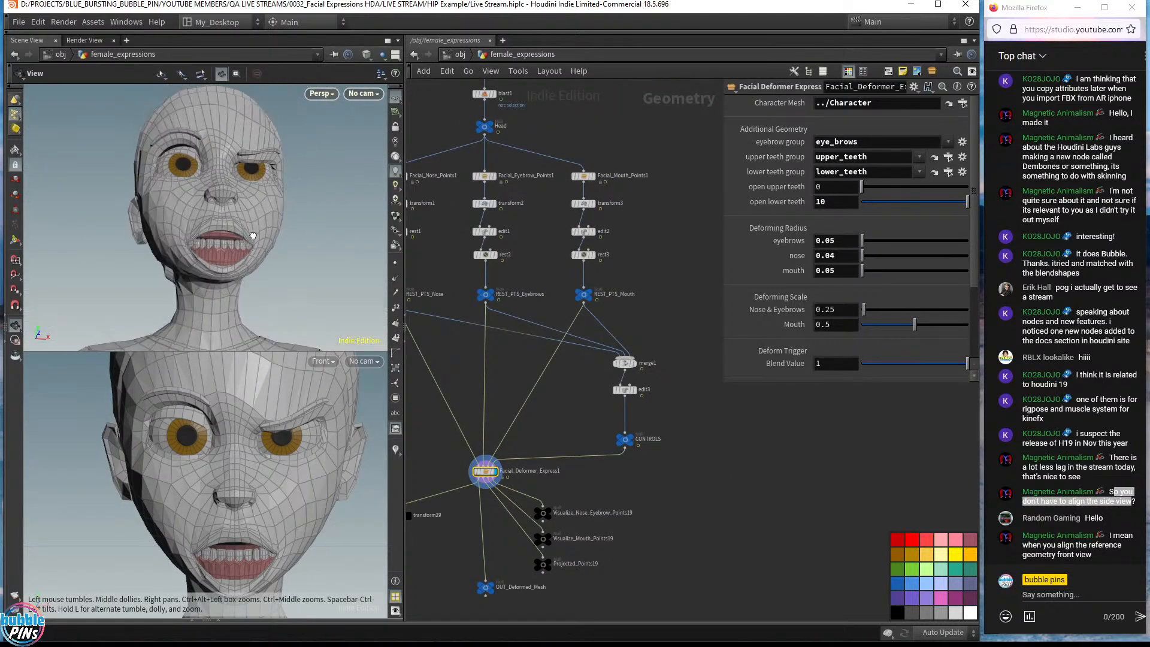
key("Return")
left_click(624, 389)
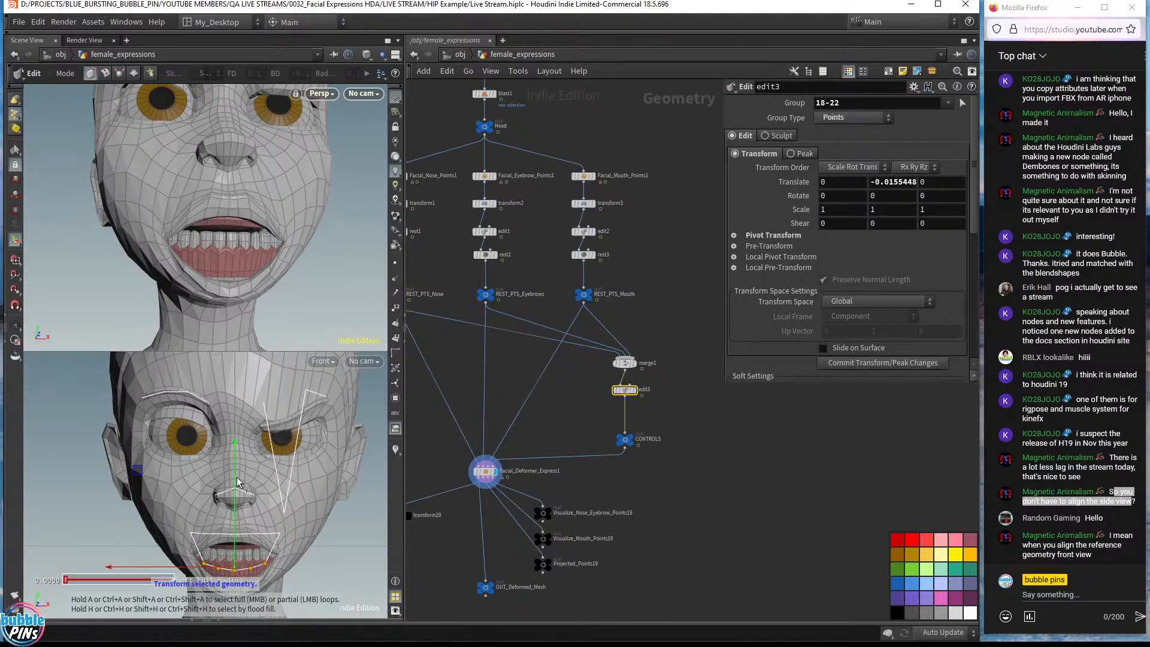
left_click_drag(237, 479, 243, 473)
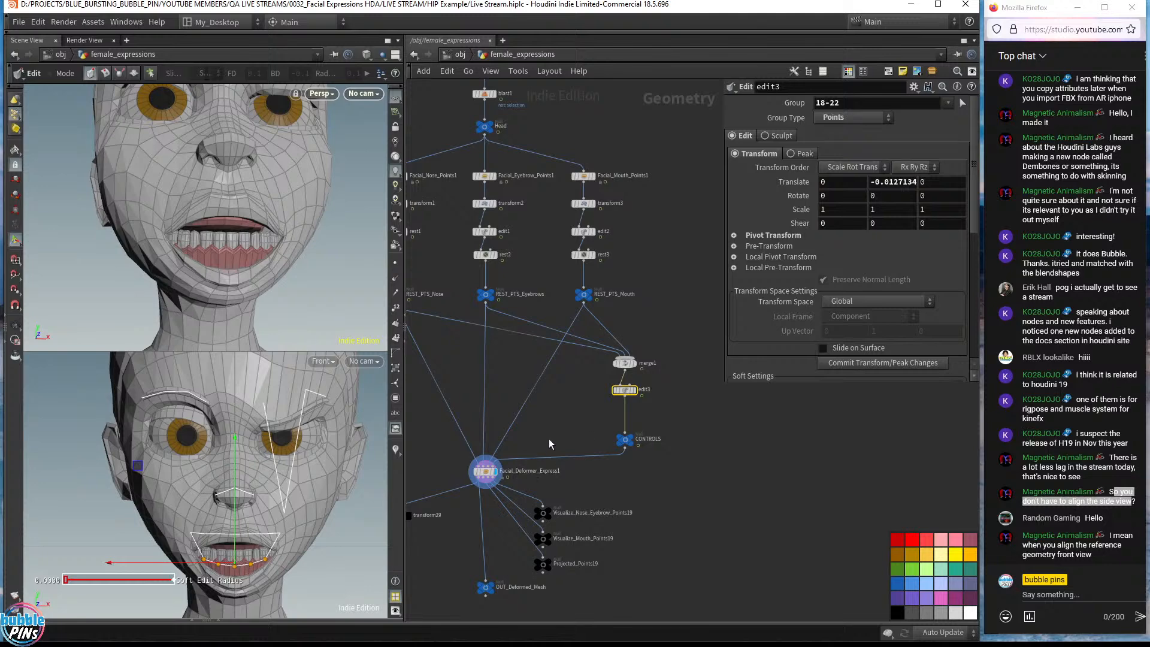
- Set open lower teeth to 24 on Facial_Deformer_Express1 and check the mouth from a wider perspective view
left_click(485, 472)
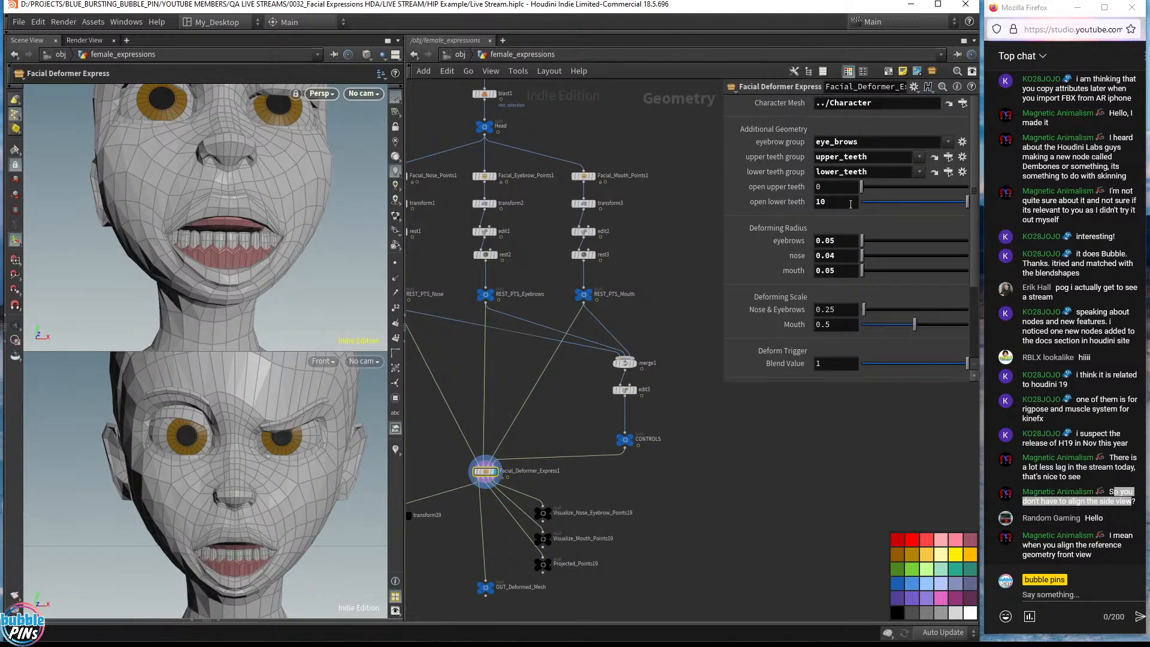
middle_click_drag(841, 205, 910, 188)
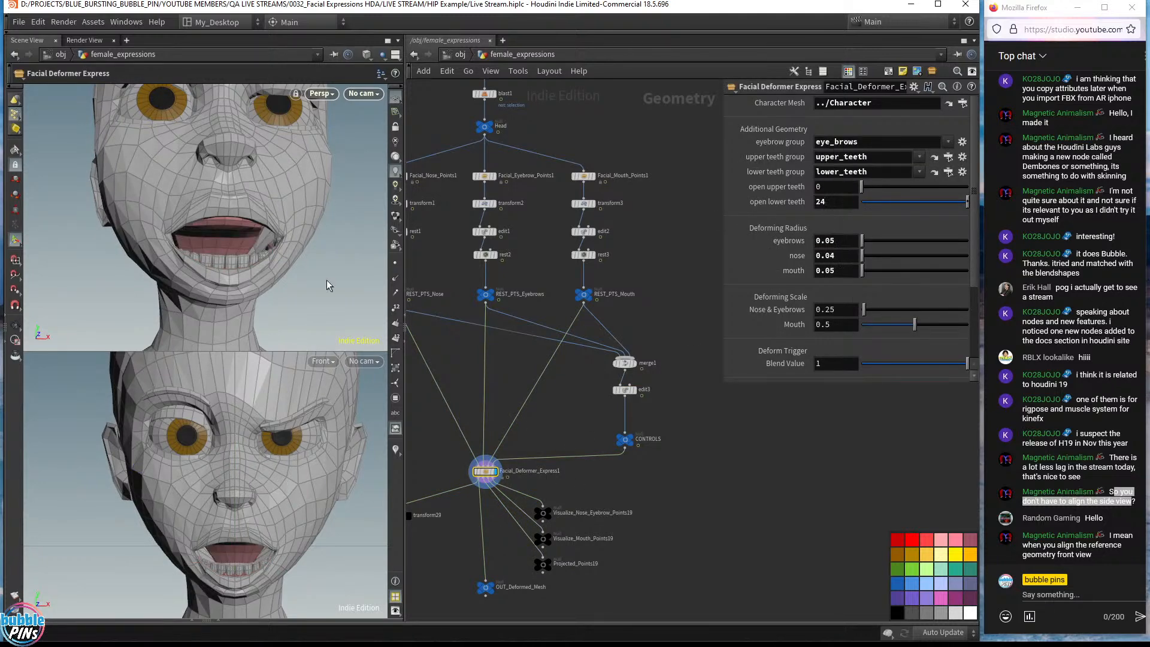
left_click_drag(285, 186, 300, 169, "alt")
middle_click_drag(300, 169, 259, 192, "alt")
right_click_drag(259, 193, 256, 242, "alt")
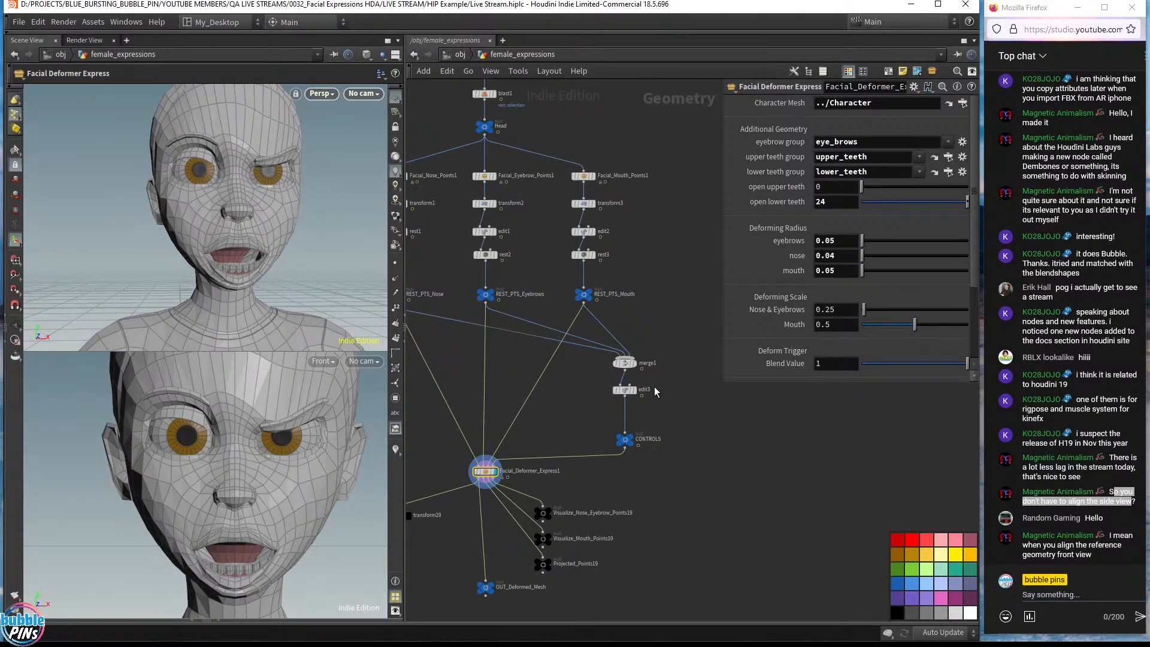
- Check the topics.txt notes in Notepad and return to Houdini
key("alt+Tab")
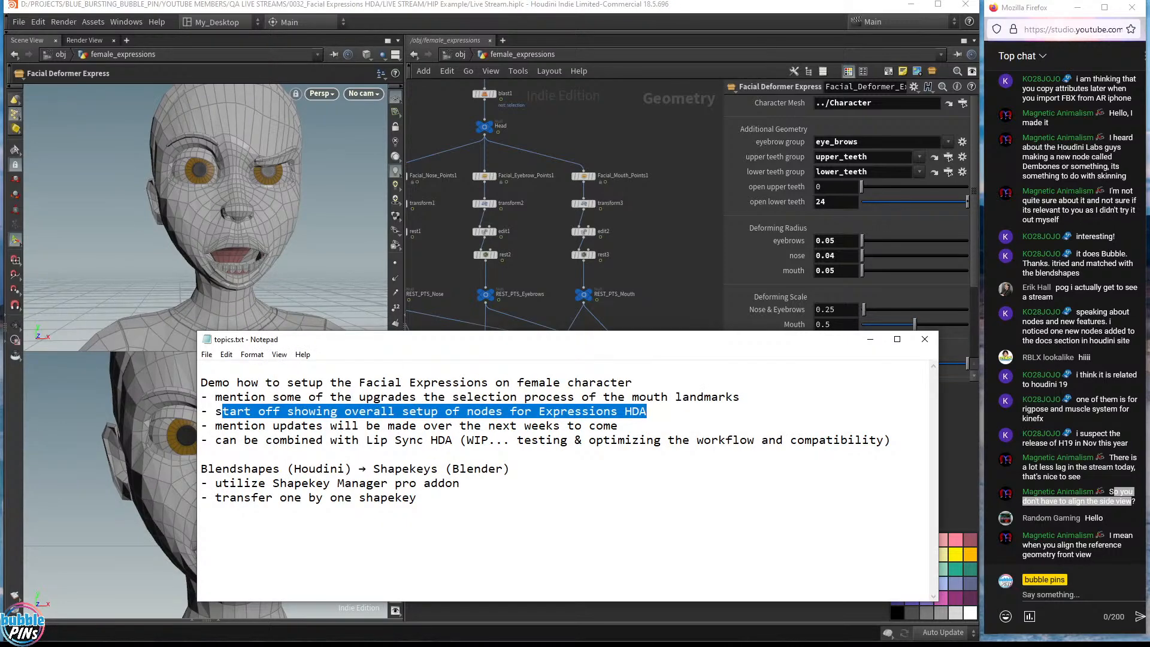
key("alt+Tab")
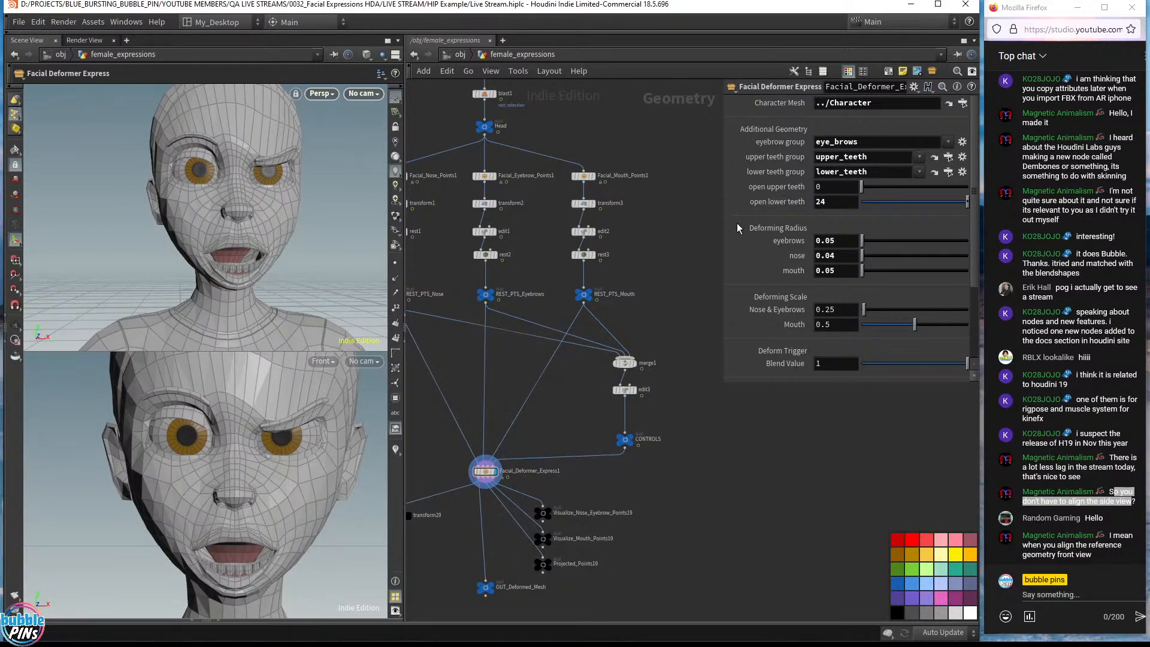
- Hide the node parameters, then enclose all nodes down to the REST_PTS nulls in a network box with extra room beside them
key("p")
key("h")
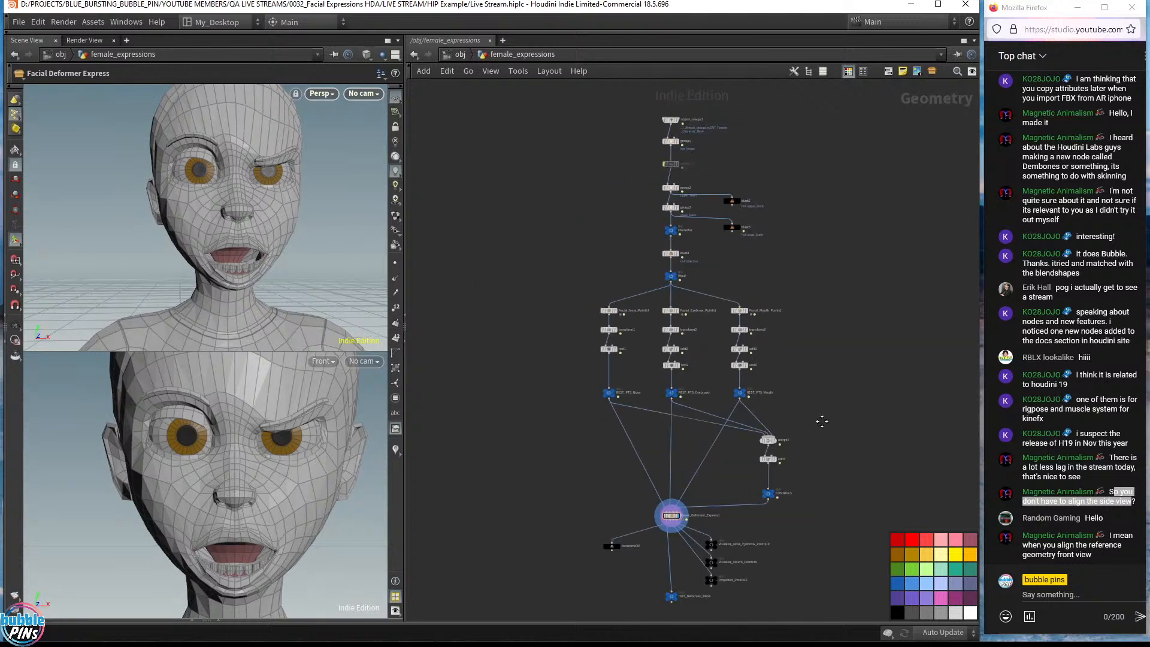
left_click_drag(521, 114, 813, 442)
left_click(892, 73)
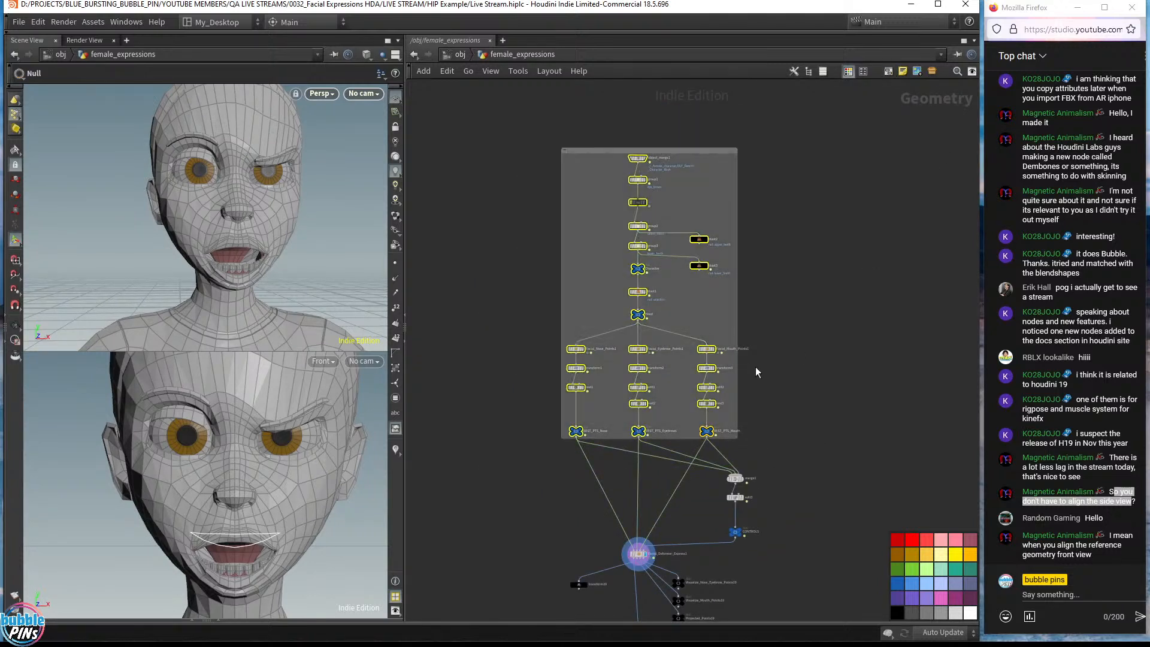
left_click_drag(562, 224, 444, 244)
left_click(856, 107)
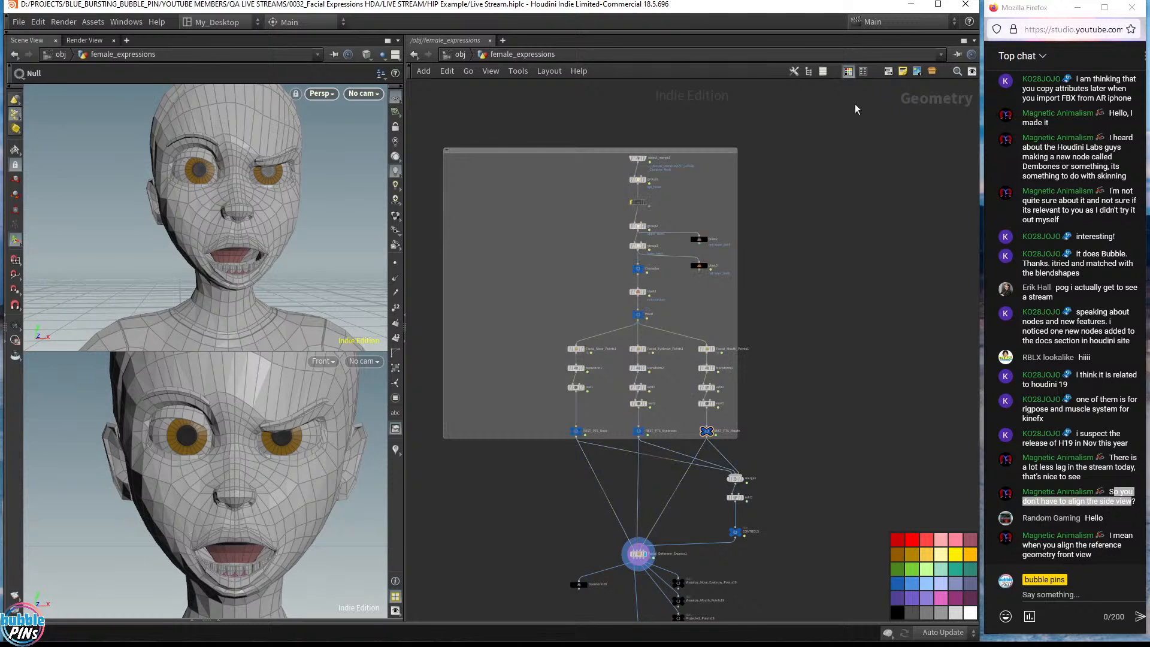
- Place a sticky note in the empty area of the network box and change its text size
left_click(902, 72)
left_click_drag(717, 333, 503, 258)
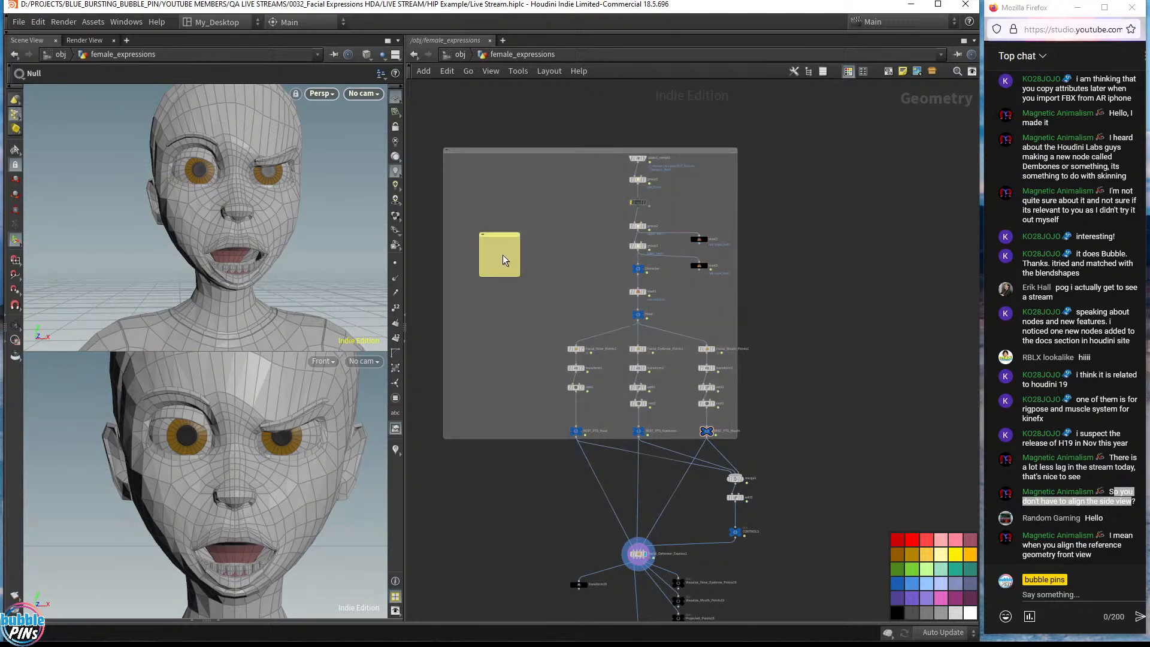
right_click(499, 270)
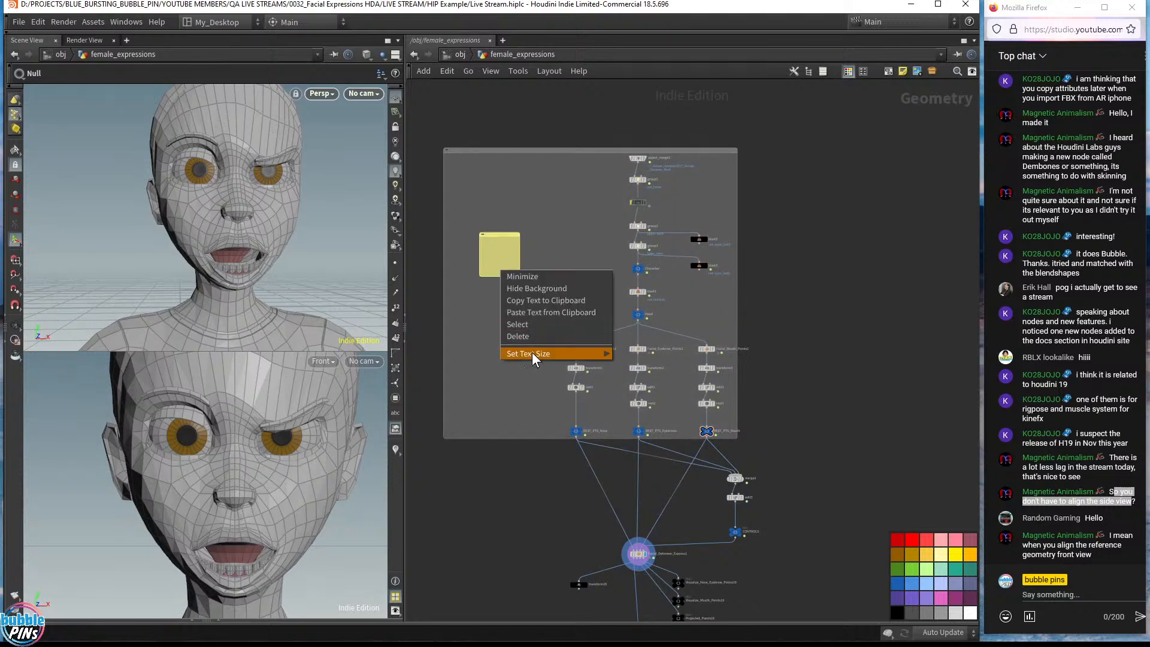
mouse_move(533, 352)
left_click(669, 362)
- Enlarge the sticky note and enter the text Landmarks Setup
left_click_drag(658, 94, 616, 166)
left_click(547, 219)
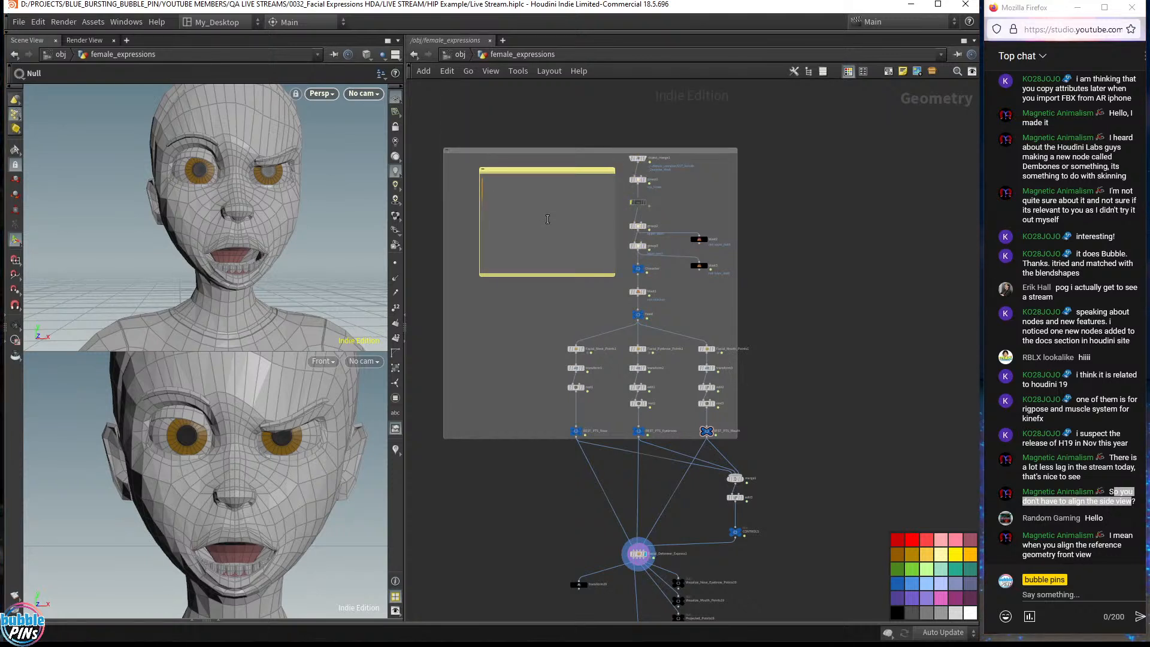
type("Landmarks Setup")
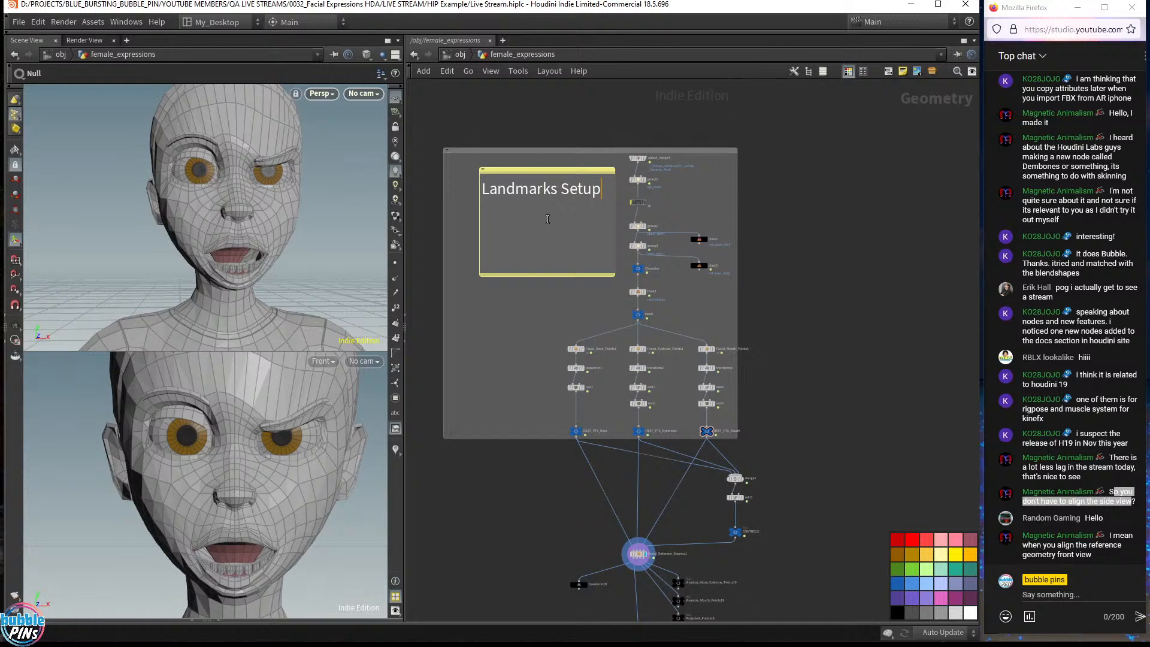
left_click(510, 290)
- Enclose merge1, edit3, CONTROLS and Facial_Deformer_Express1 in a second network box and widen it for a note
middle_click_drag(884, 369, 880, 175)
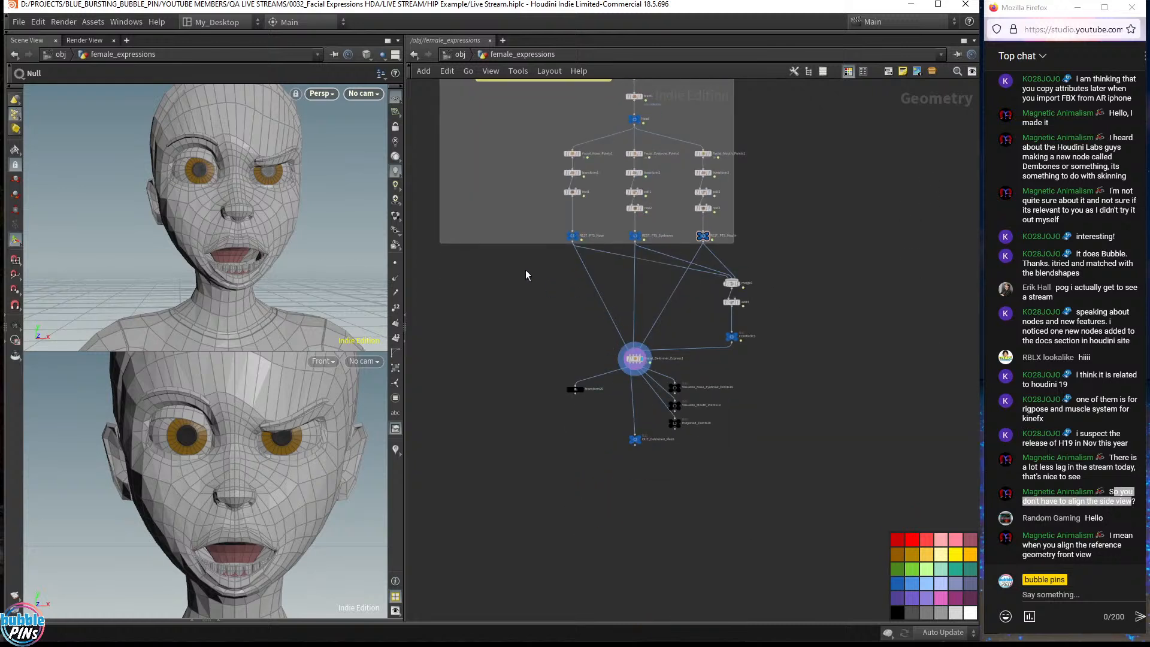
left_click_drag(525, 270, 821, 371)
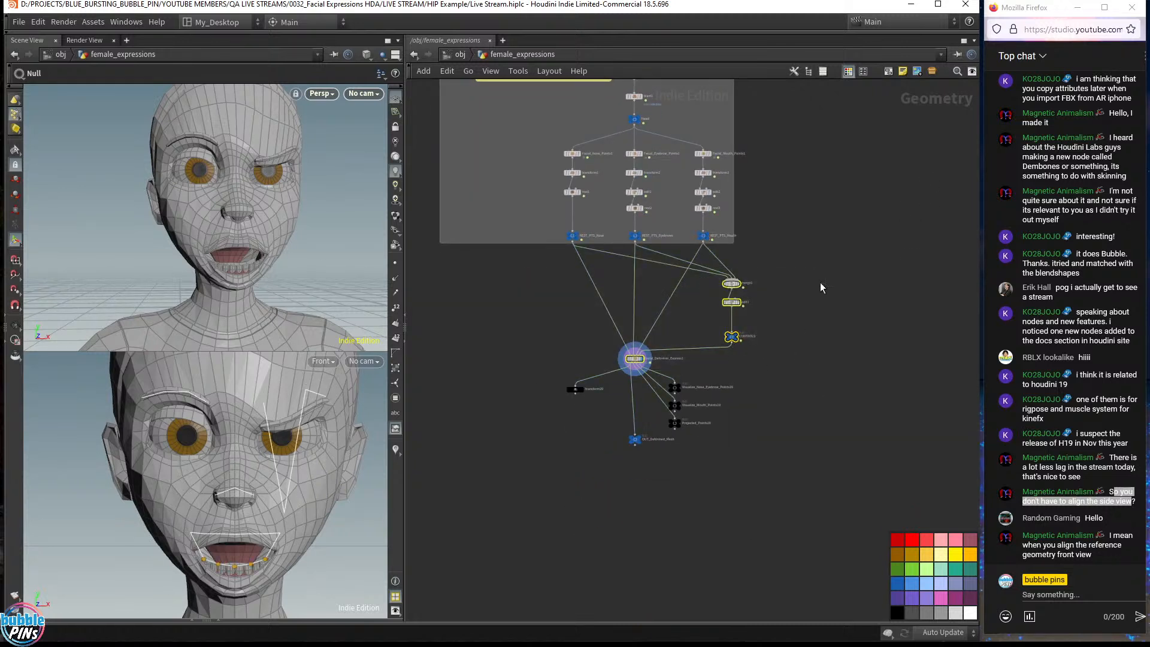
left_click(889, 72)
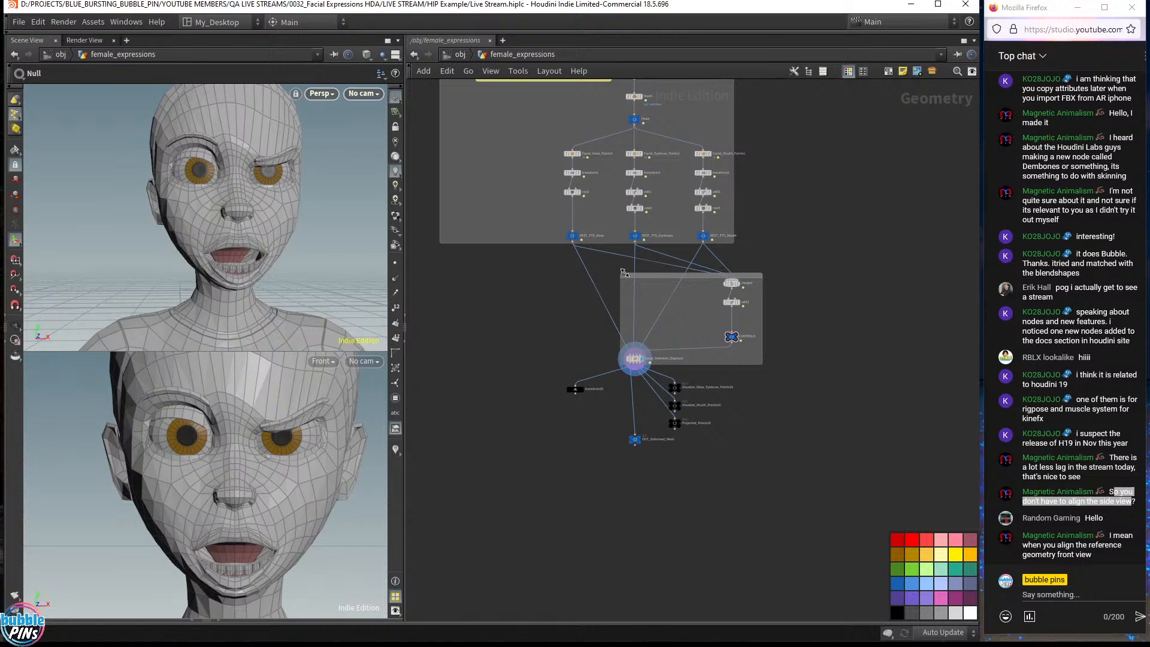
left_click_drag(624, 272, 428, 256)
- Copy the Landmarks Setup note into the second network box, shrink it and position it in the empty area
middle_click_drag(509, 166, 523, 268)
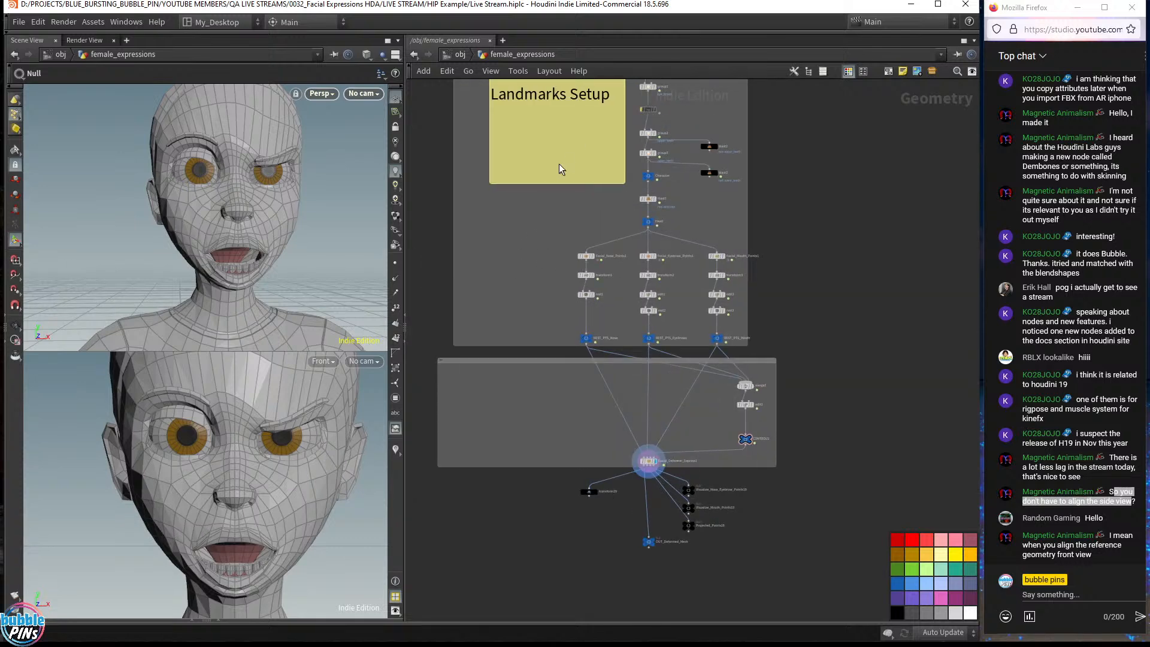
middle_click_drag(560, 169, 561, 250)
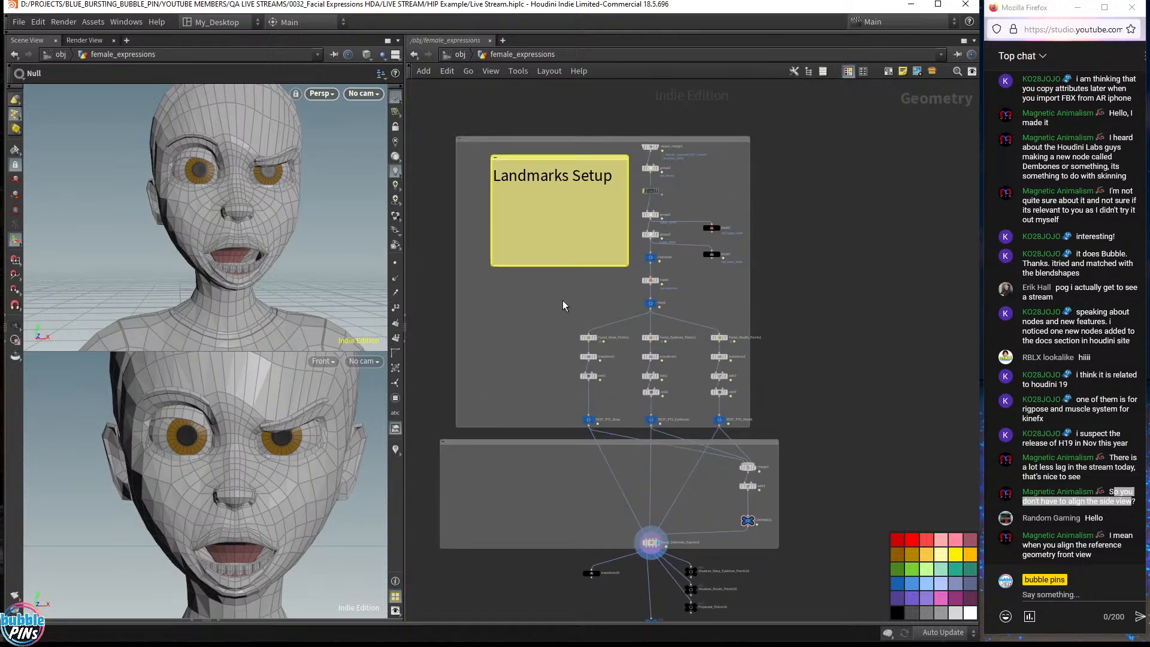
key("ctrl+c")
middle_click_drag(503, 490, 519, 343)
key("ctrl+v")
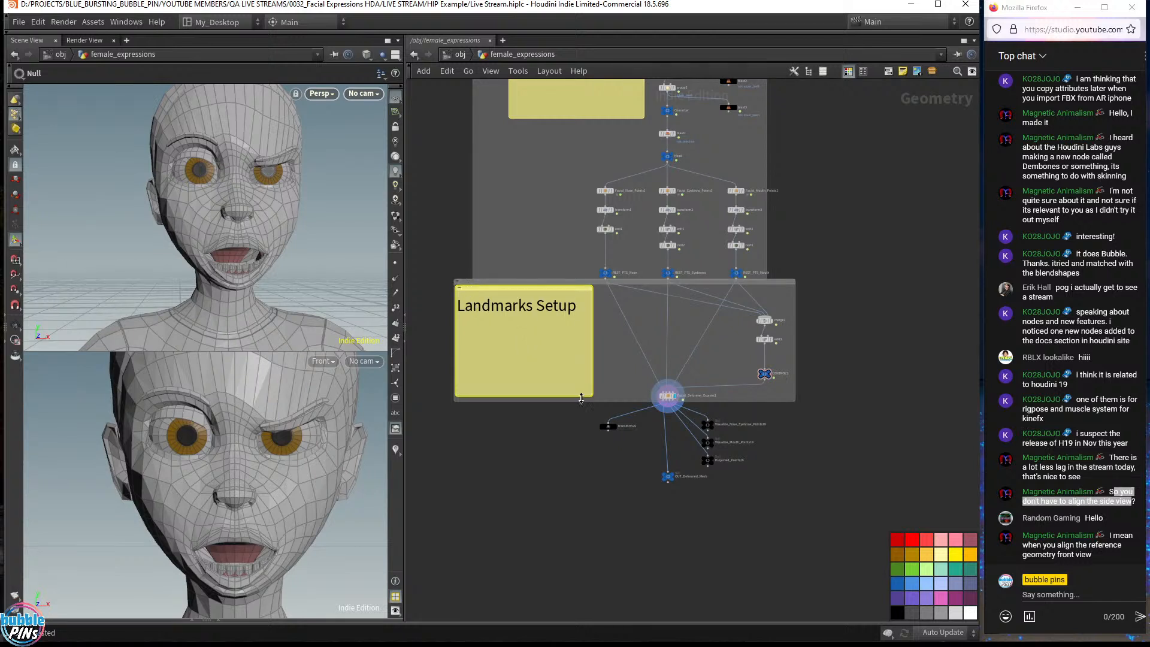
left_click_drag(593, 397, 578, 336)
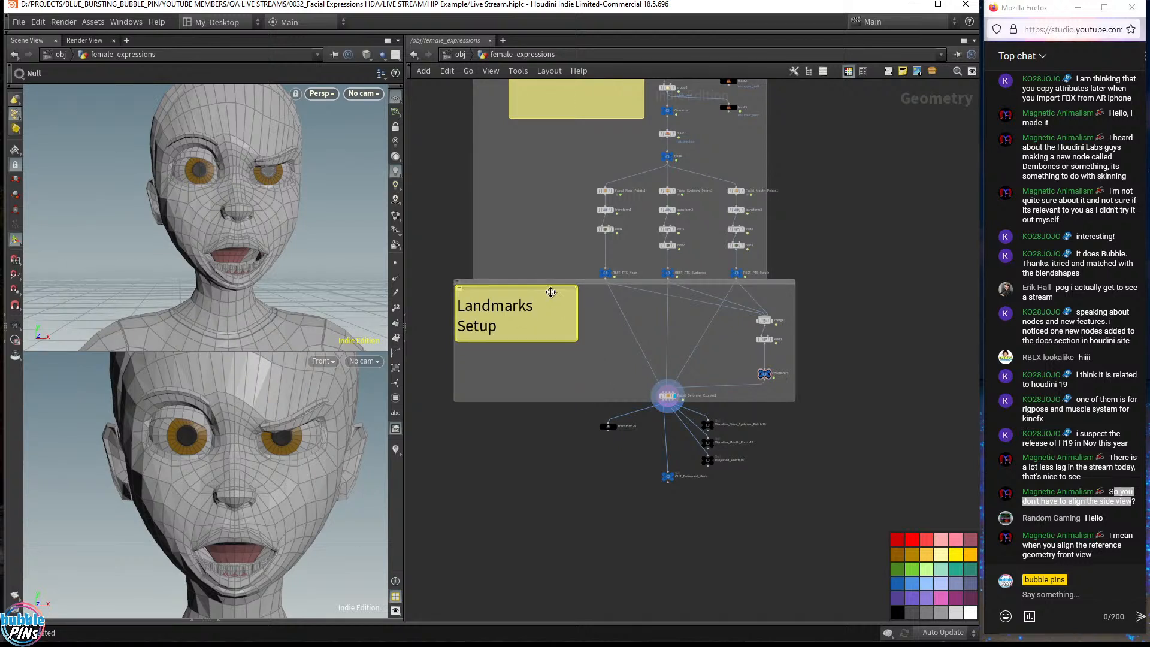
left_click_drag(549, 290, 571, 325)
- Change the copied note's text to Controls and lower the box's upper edge to clear the landmarks box
left_click(543, 342)
left_click_drag(538, 368, 418, 285)
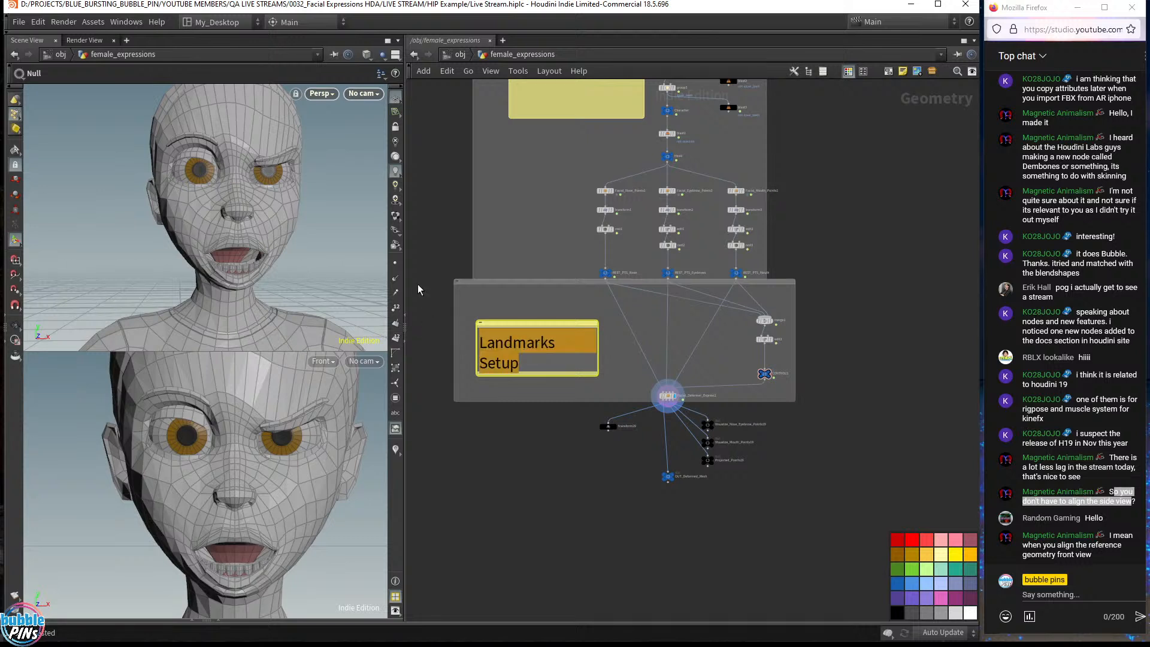
type("Controls")
left_click(551, 307)
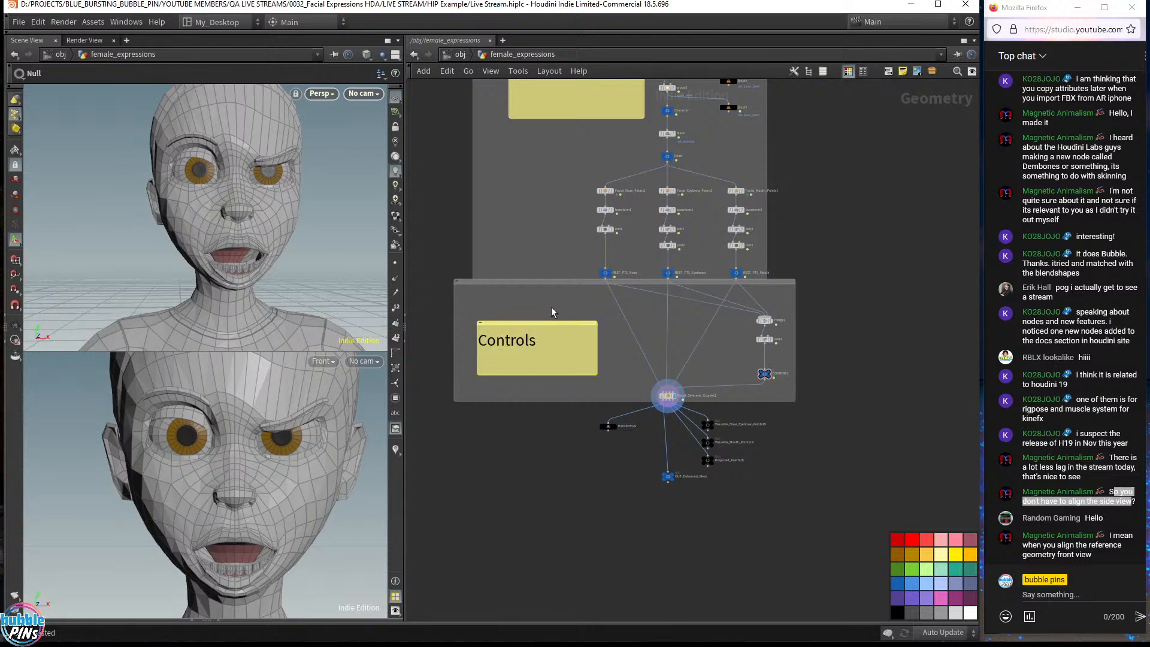
left_click_drag(545, 280, 538, 300)
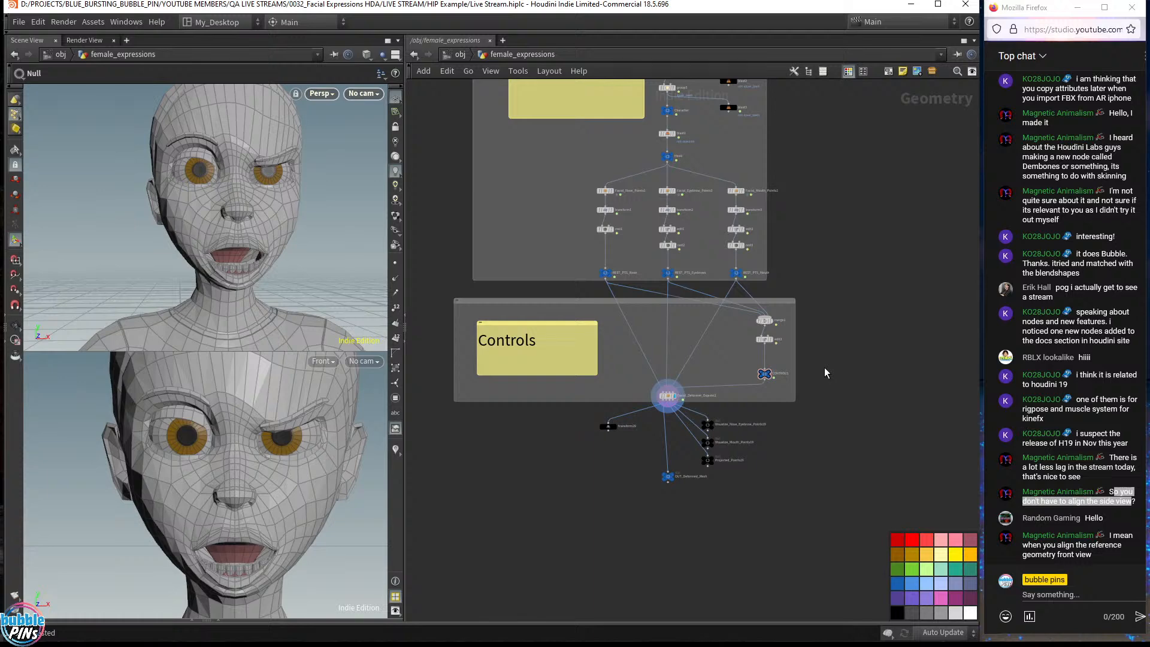
- Move transform29, the visualizer nulls, Projected_Points19 and OUT_Deformed_Mesh further down, away from the Controls box
left_click_drag(543, 517, 815, 411)
left_click_drag(667, 475, 672, 570)
left_click(776, 413)
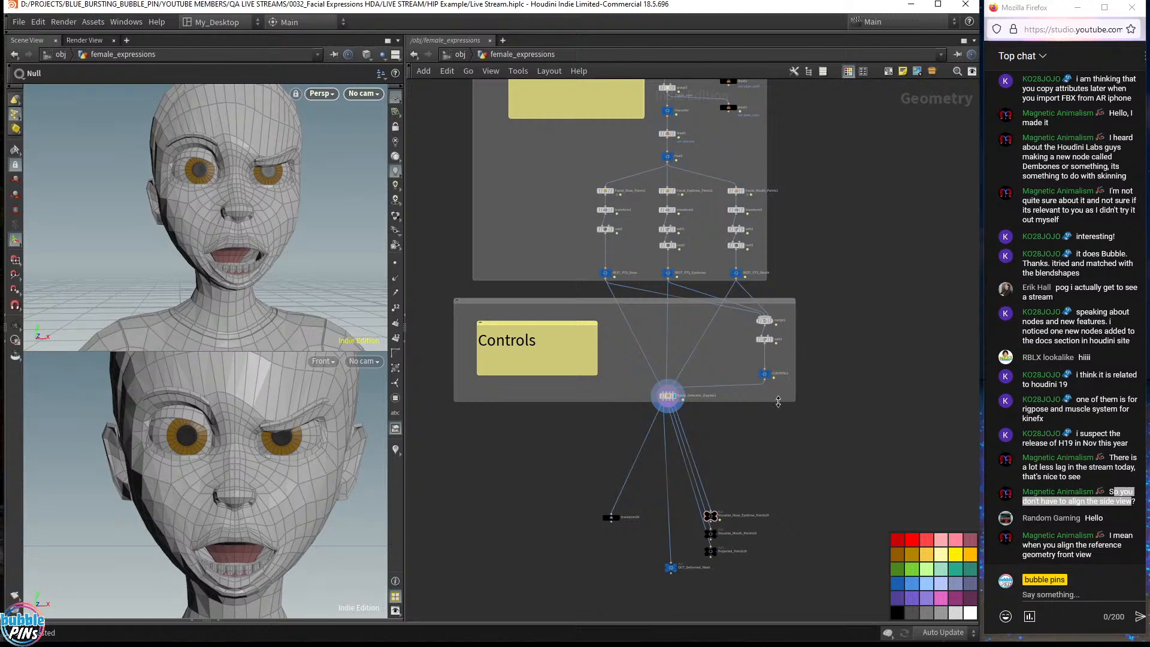
- Extend the Controls box downward and move Facial_Deformer_Express1 lower inside it
left_click_drag(778, 401, 775, 465)
scroll(712, 414, "up", 5)
left_click_drag(615, 388, 616, 479)
scroll(599, 449, "down", 5)
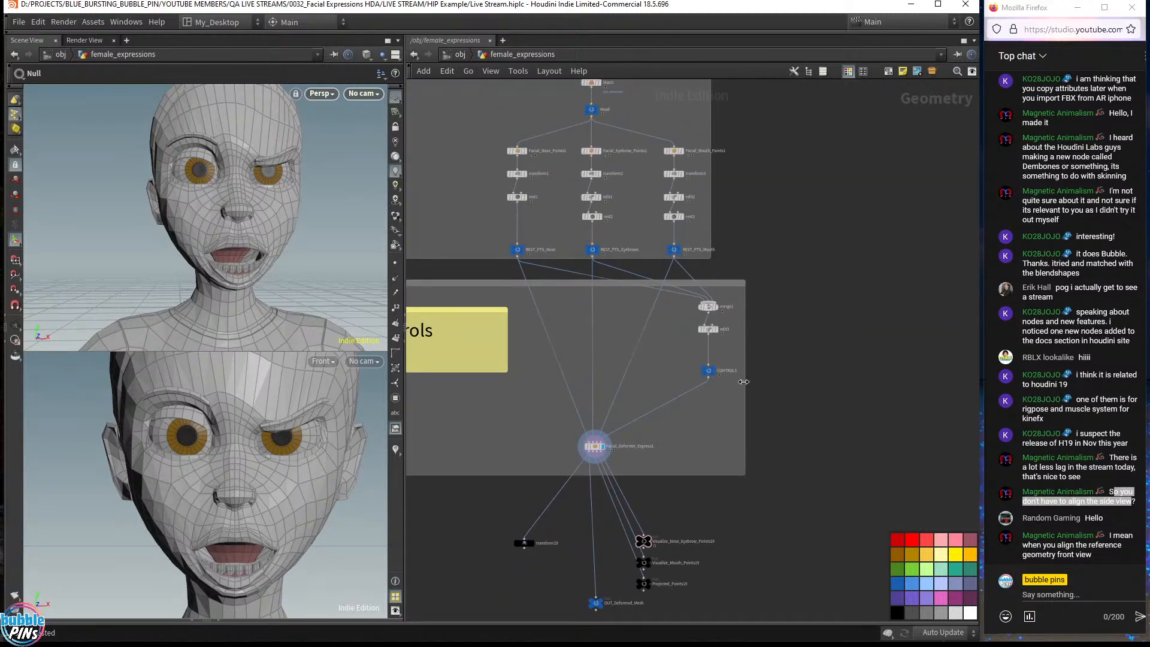
- Widen the Controls network box and move the CONTROLS null lower inside it
left_click_drag(743, 382, 857, 381)
left_click_drag(708, 370, 708, 416)
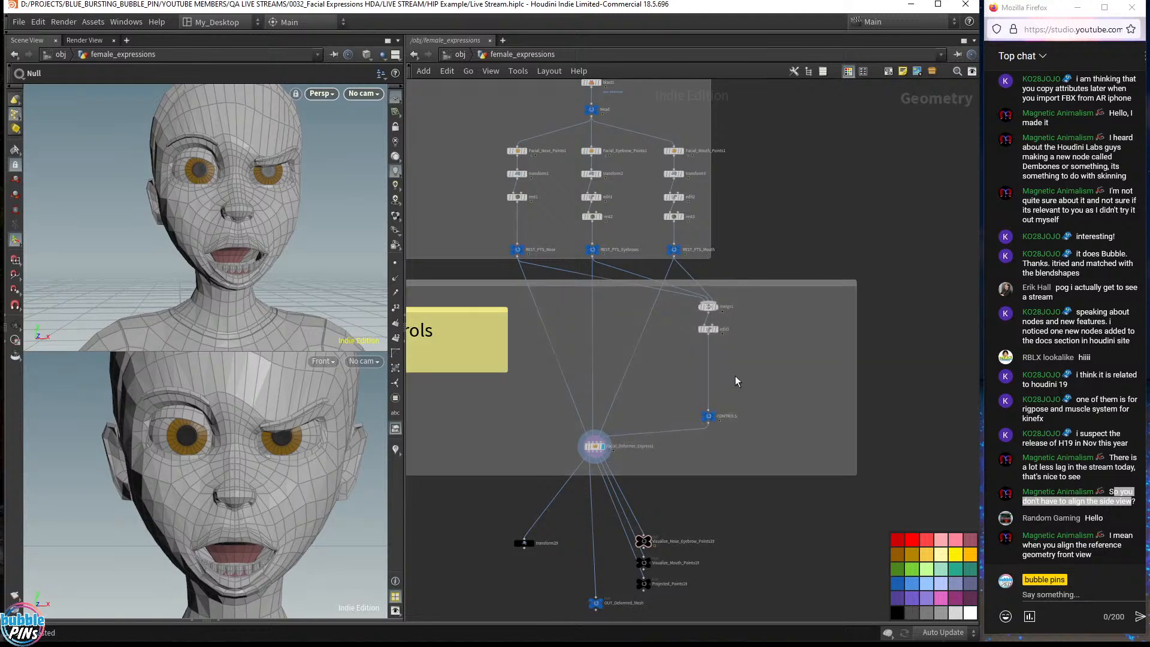
- Bypass the edit3 node below merge1 in the Controls box
middle_click_drag(711, 356, 770, 375)
left_click(766, 348)
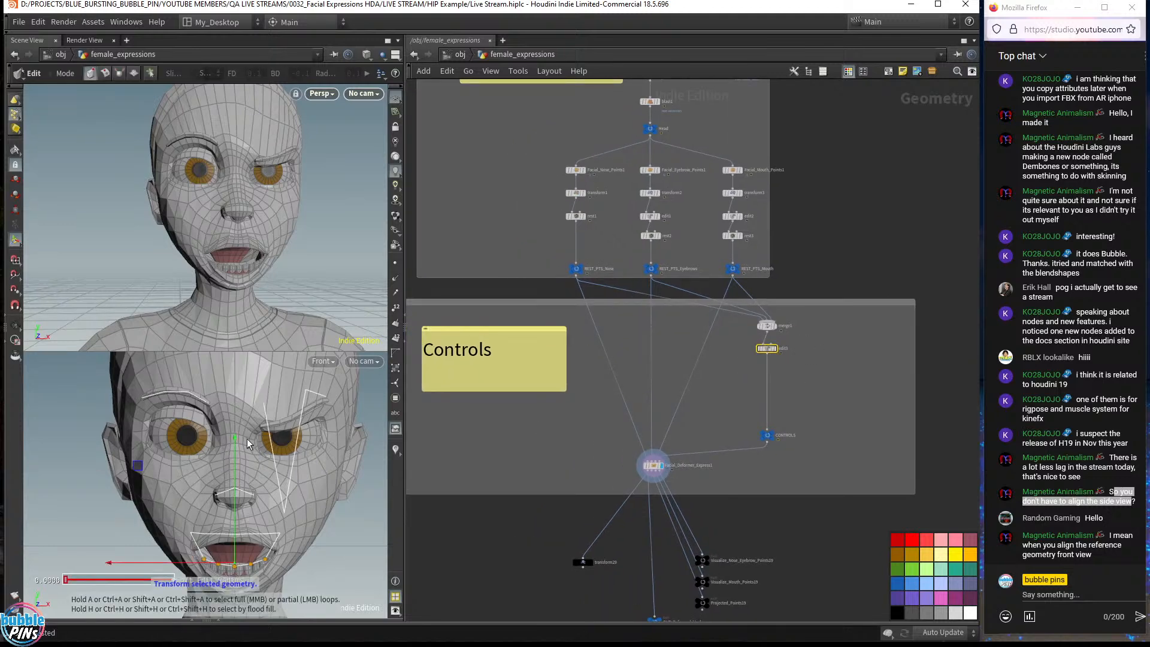
scroll(774, 348, "up", 4)
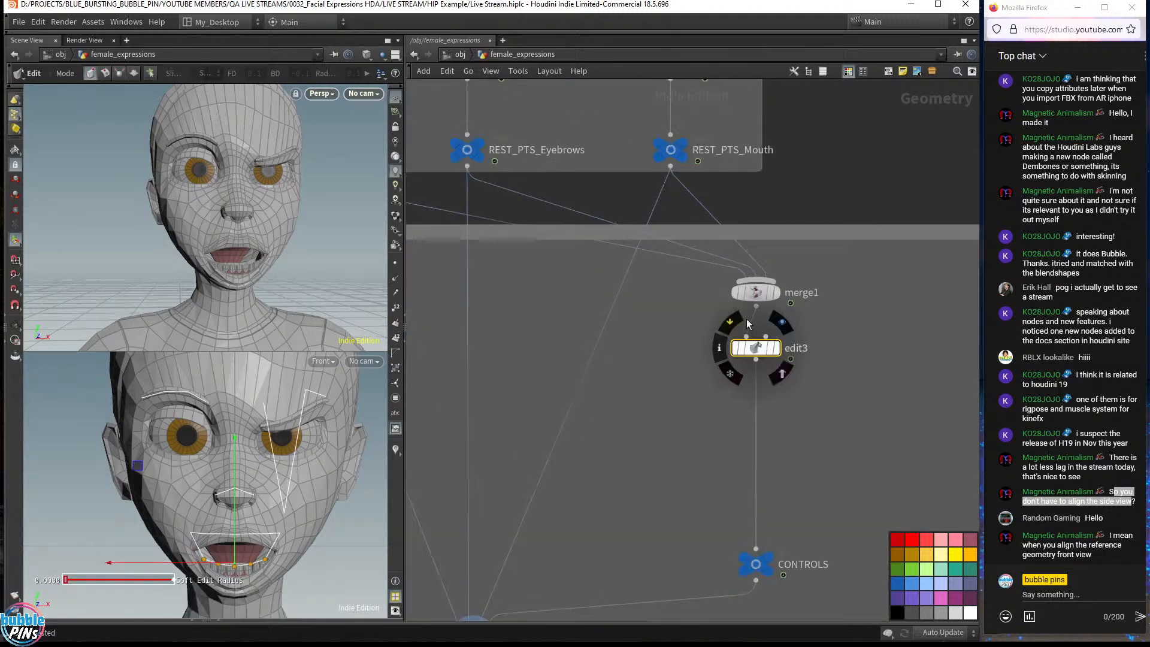
left_click(738, 350)
scroll(680, 419, "down", 5)
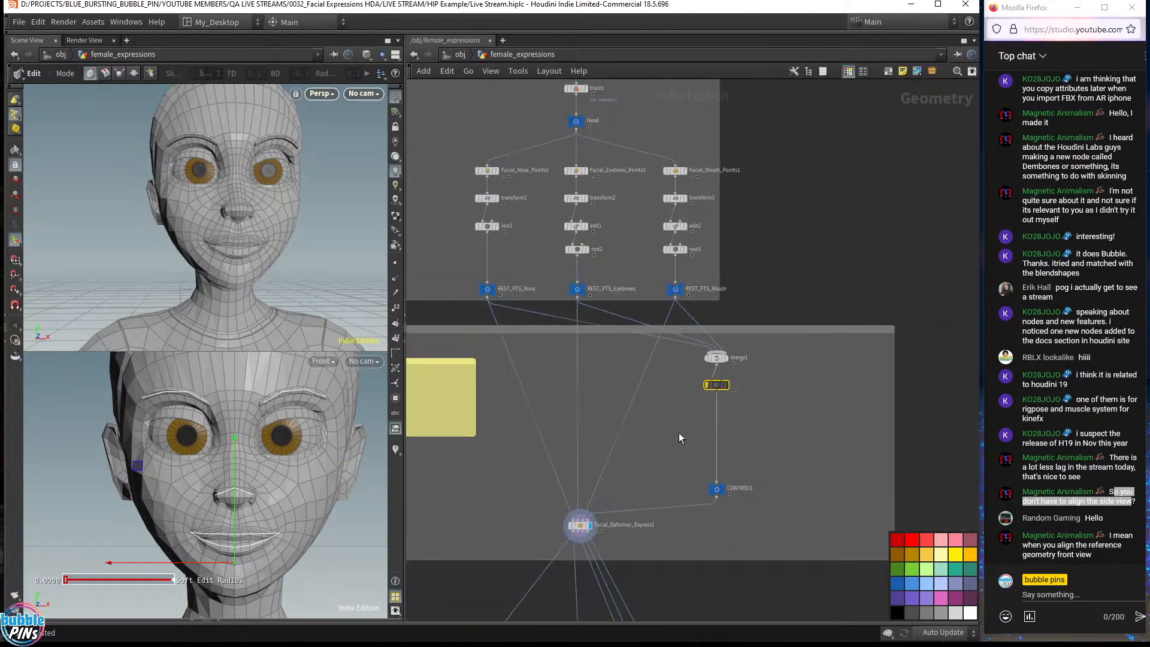
- Insert a Facial Deformer Express Really node on the wire between edit3 and the CONTROLS null
key("Tab")
type("fa")
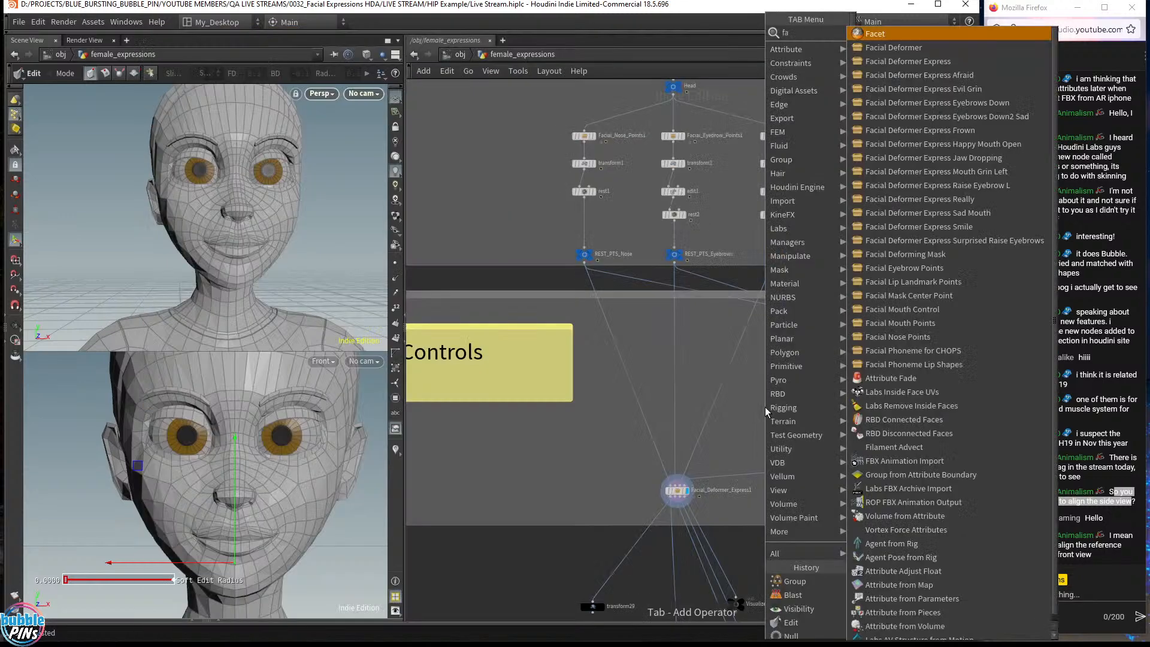
type("cial d")
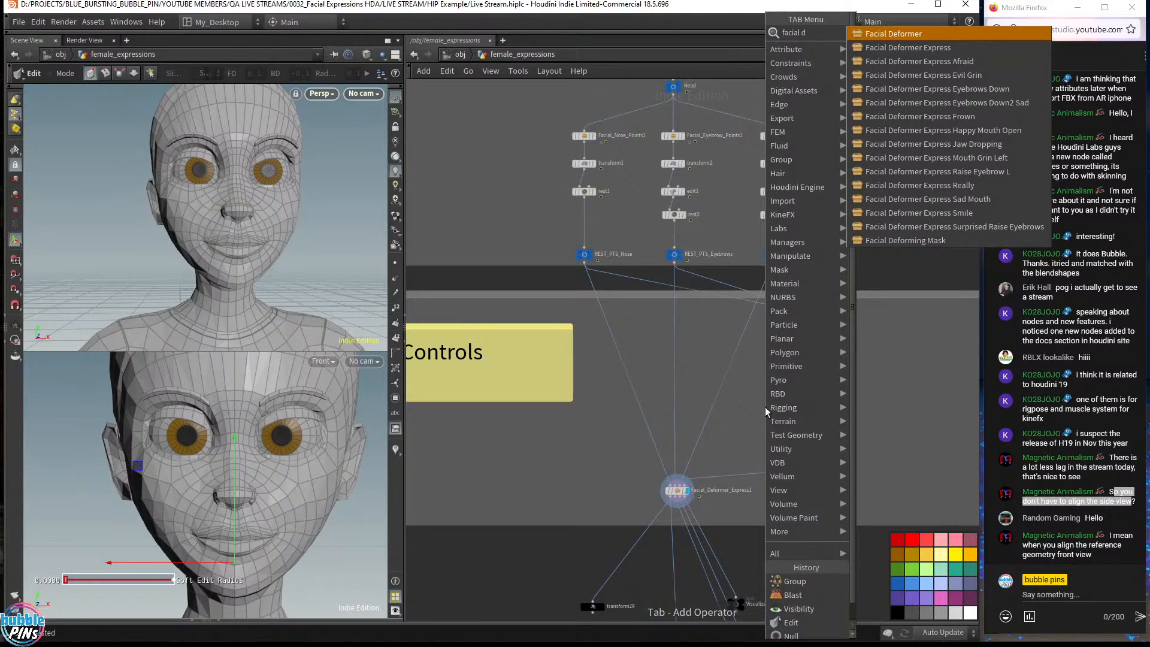
type(" ex")
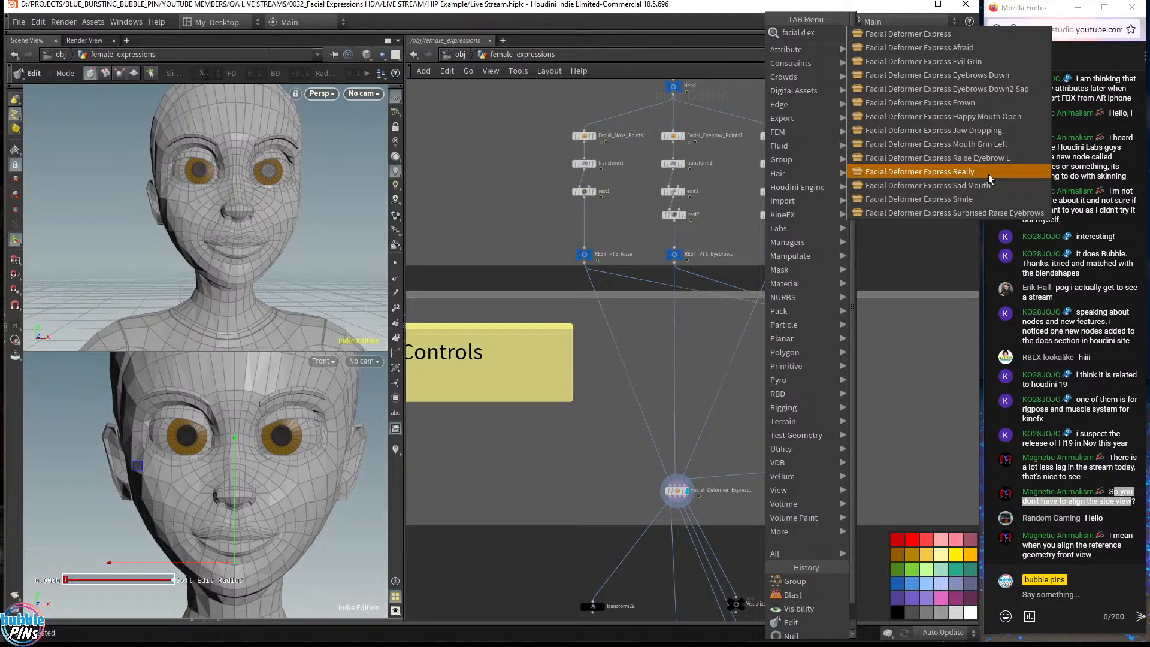
left_click(955, 173)
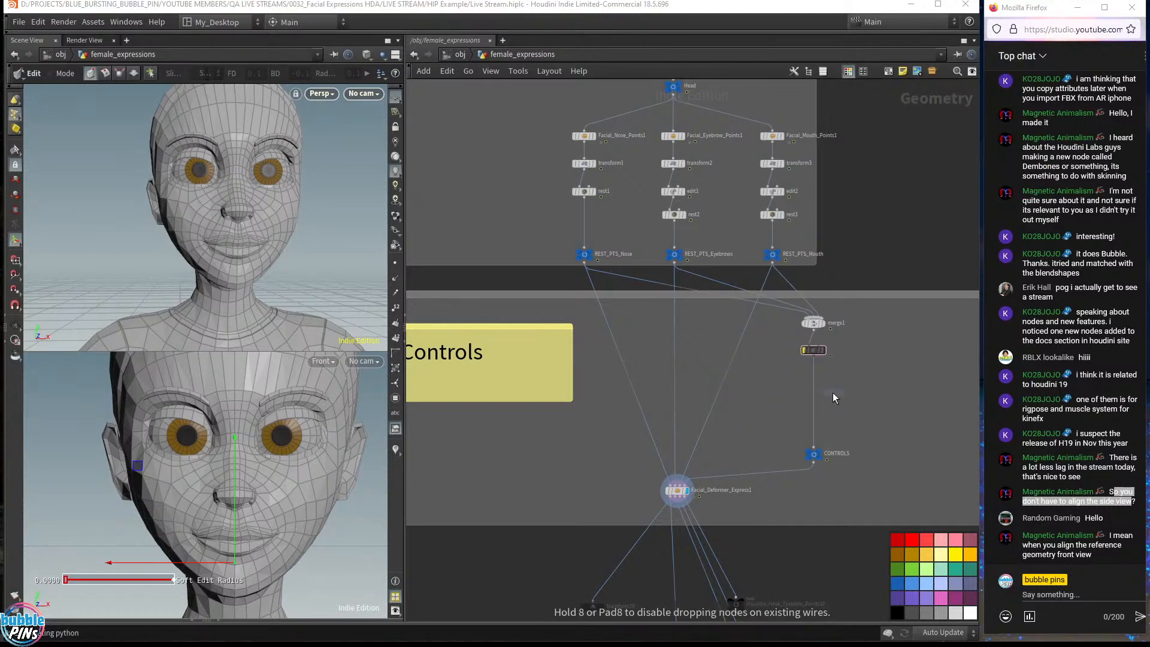
left_click(809, 390)
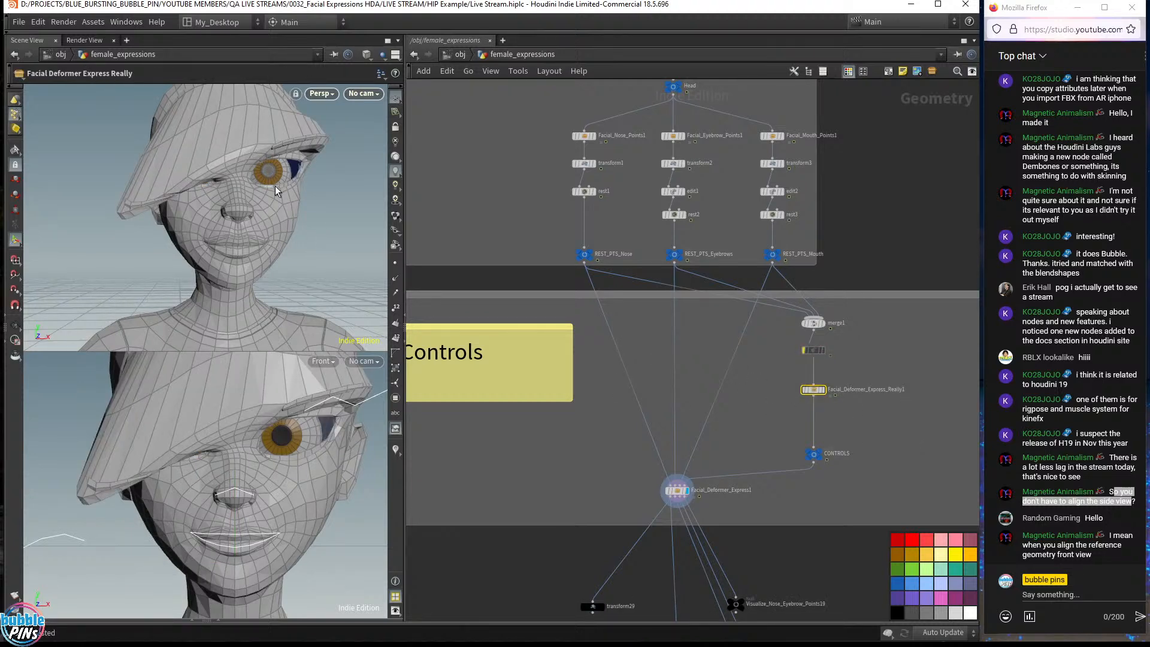
- Switch the scene viewer from the split layout to a single perspective view
mouse_move(283, 182)
left_mouse_down("alt")
mouse_move(268, 183)
mouse_move(357, 185)
mouse_move(279, 185)
mouse_move(284, 194)
left_mouse_up("alt")
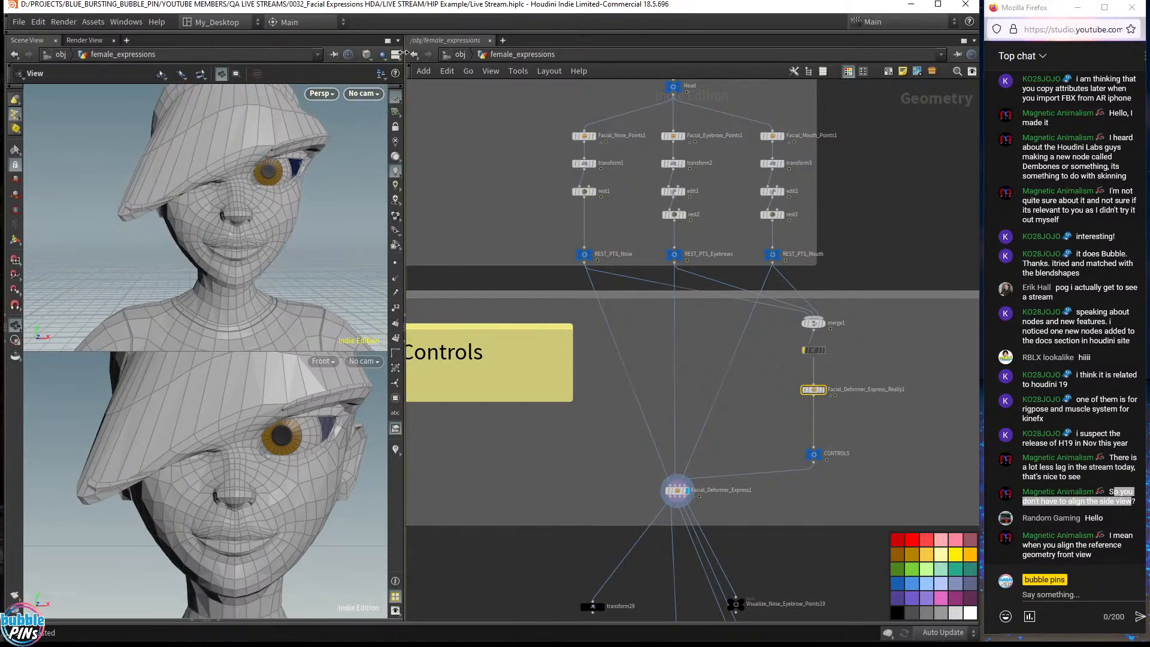
left_click(395, 54)
left_click(428, 91)
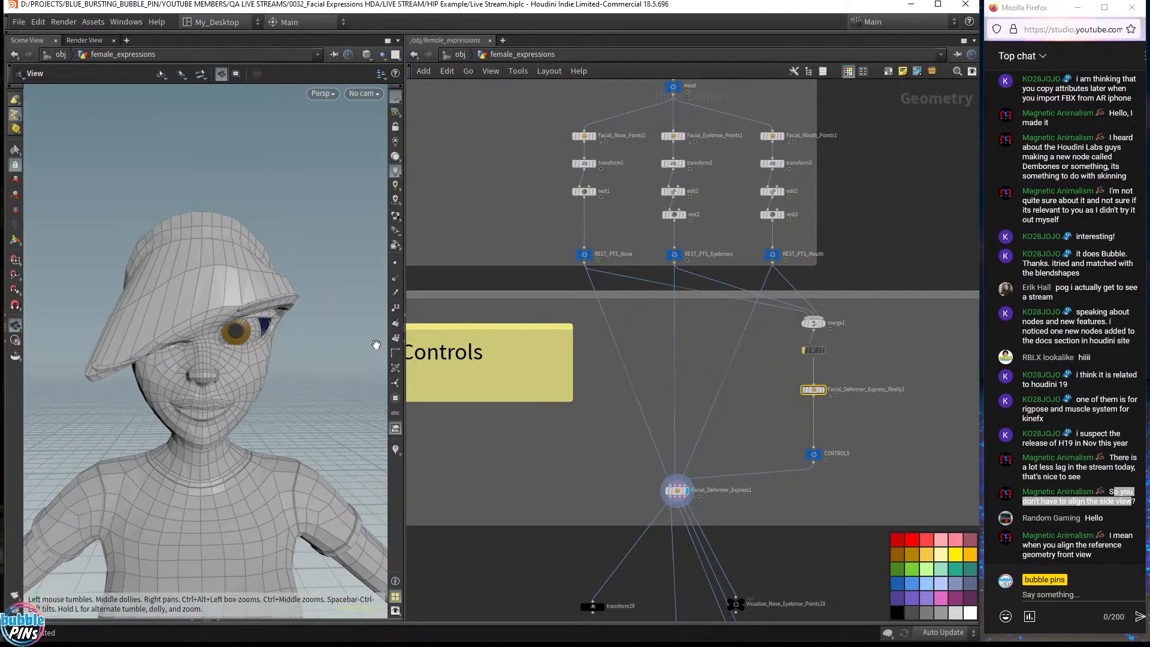
- Show the Facial_Deformer_Express_Really1 parameters in a smaller dialog and set its scale to 0.26
scroll(880, 425, "up", 5)
scroll(803, 387, "down", 3)
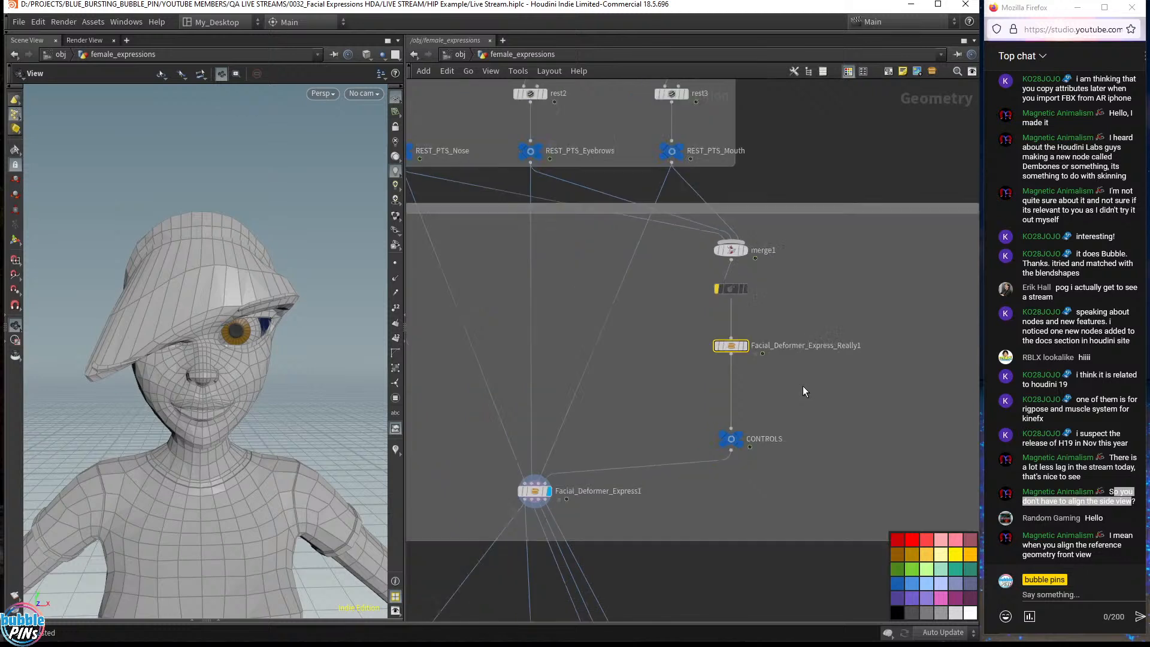
key("p")
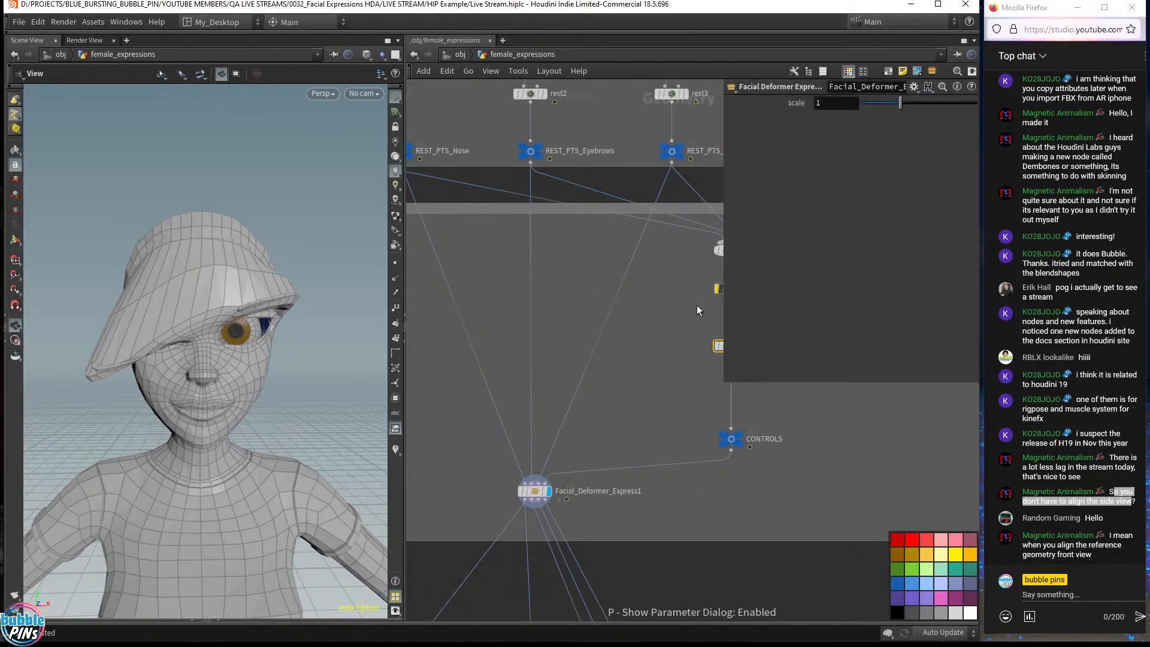
left_click_drag(724, 381, 818, 335)
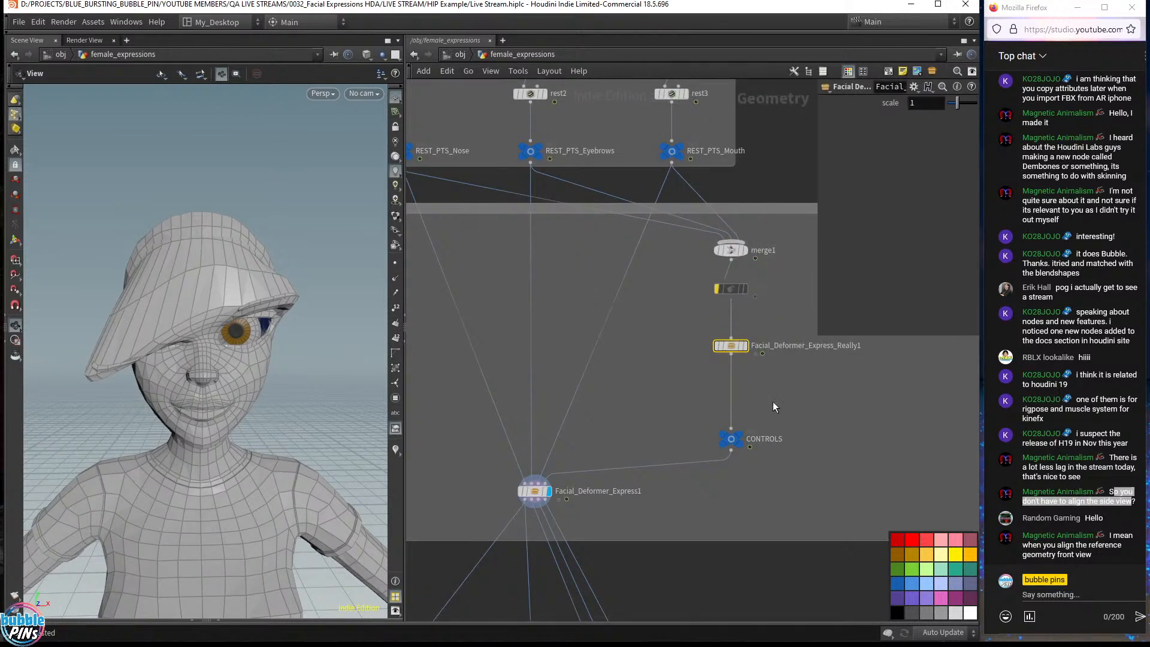
left_click_drag(772, 401, 708, 329)
key("f")
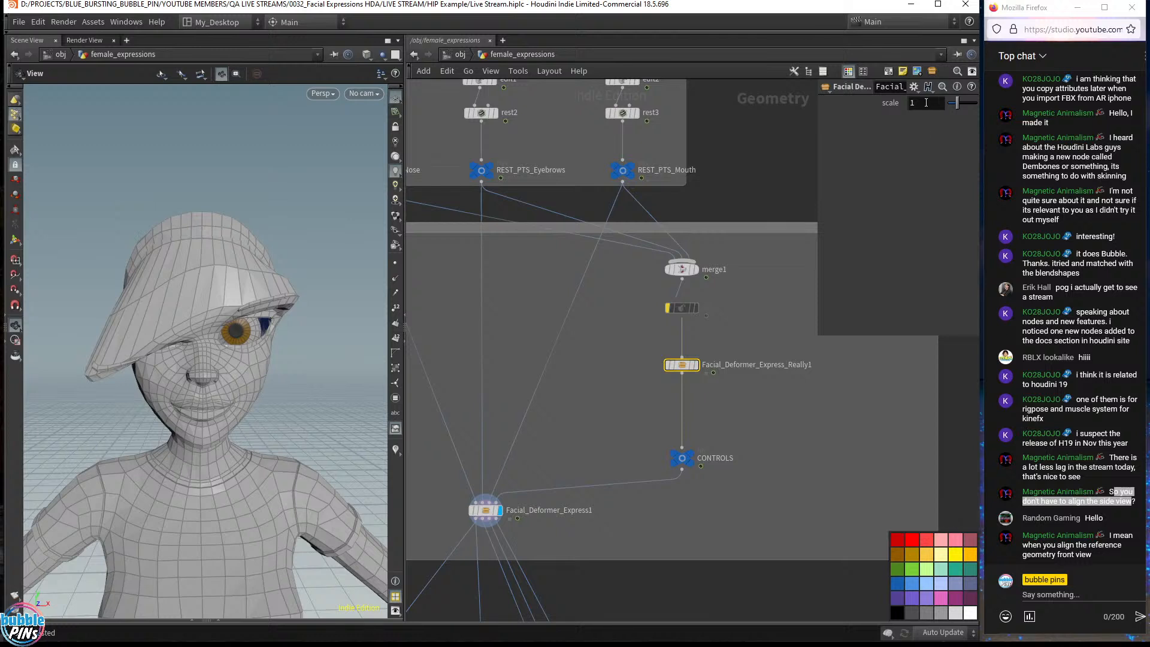
middle_click_drag(925, 103, 502, 128)
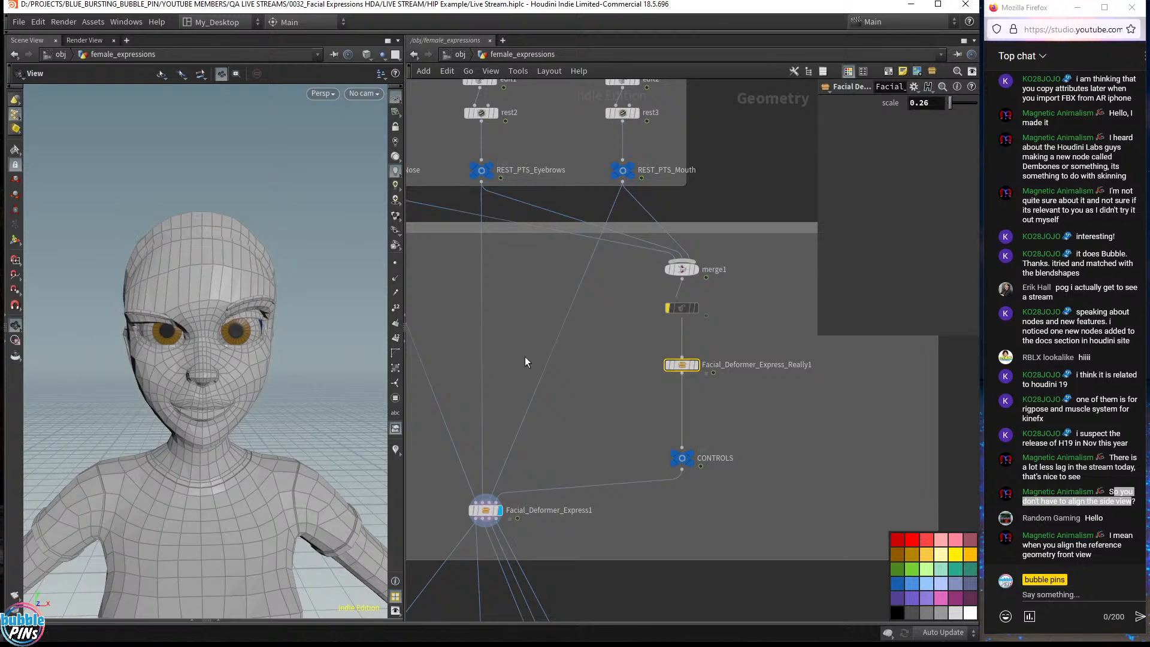
- Display the Facial_Deformer_Express1 parameters and enlarge the parameter dialog to show all their names and values
mouse_move(198, 336)
left_mouse_down()
mouse_move(295, 344)
mouse_move(199, 331)
left_mouse_up()
middle_click_drag(606, 430, 662, 349)
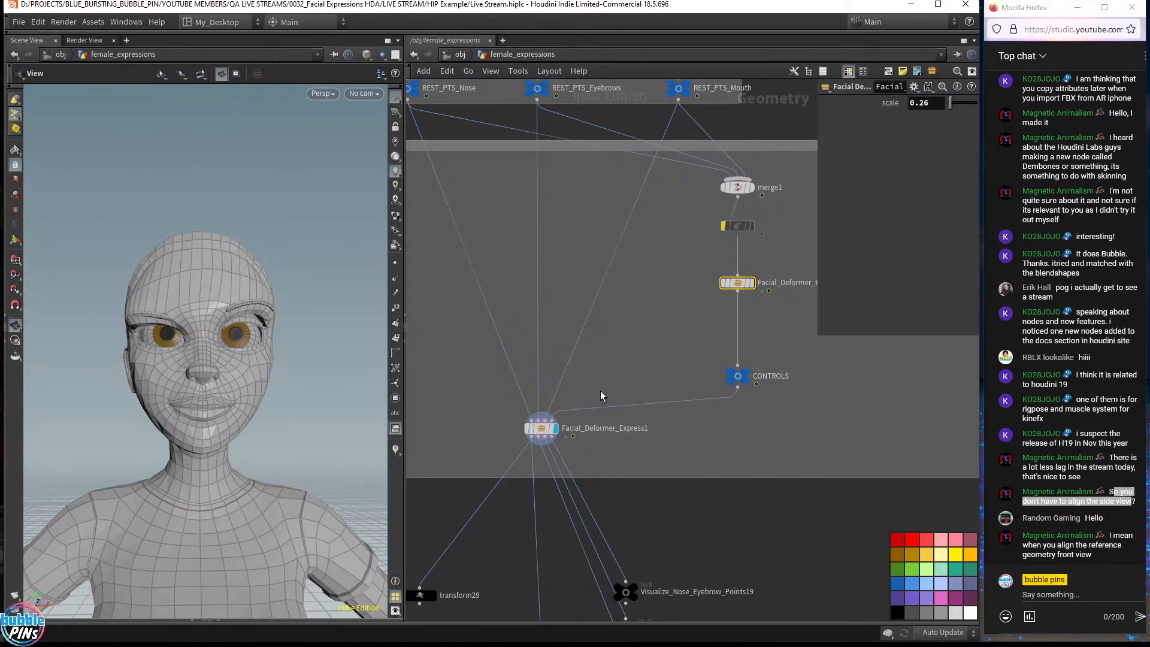
left_click_drag(600, 396, 490, 457)
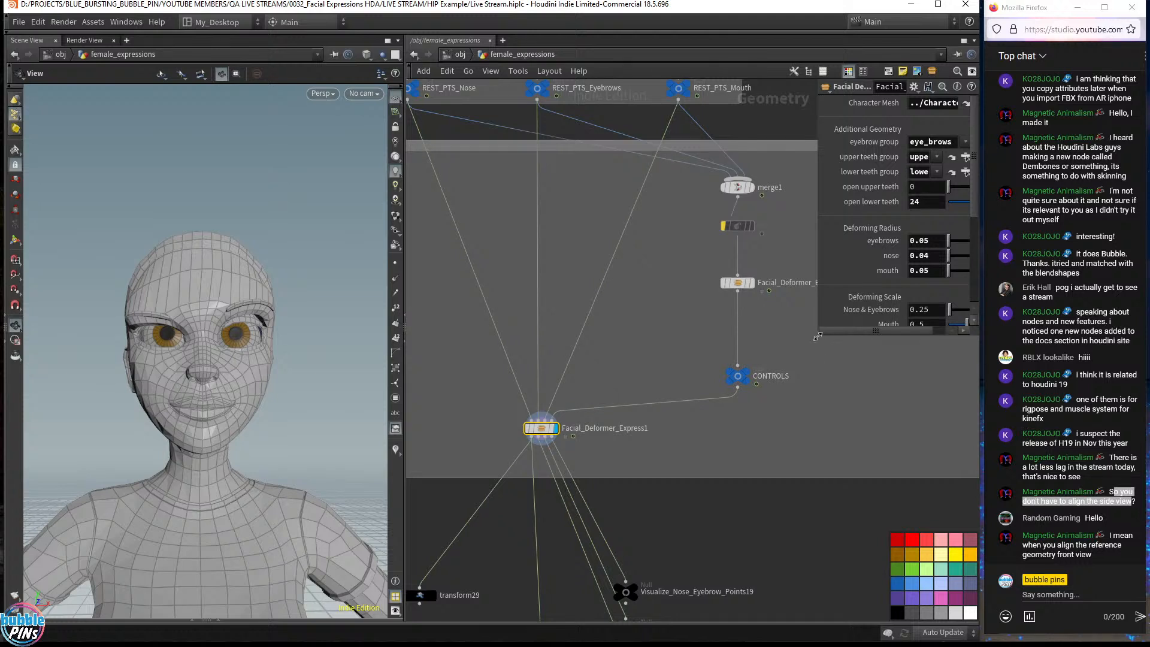
left_click_drag(817, 336, 678, 420)
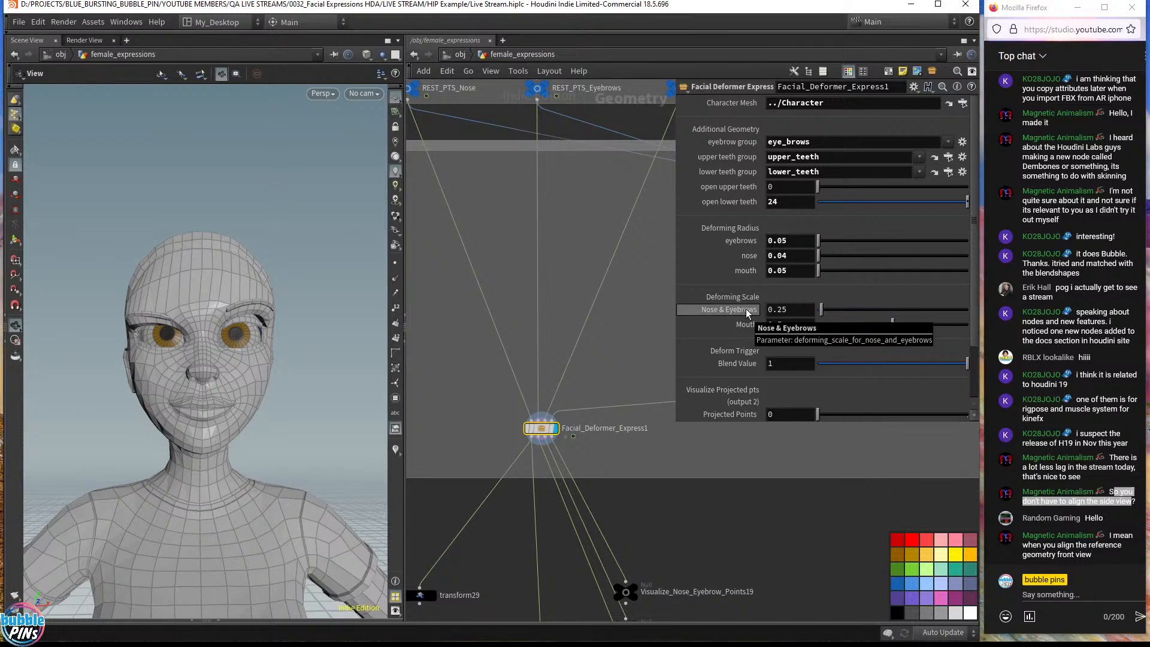
- Examine the scale of Facial_Deformer_Express_Really1 against the deforming scale parameters of Facial_Deformer_Express1
middle_click_drag(743, 419, 694, 563)
left_click_drag(793, 575, 624, 405)
middle_click_drag(760, 460, 750, 480)
left_click(677, 447)
middle_click_drag(620, 407, 608, 455)
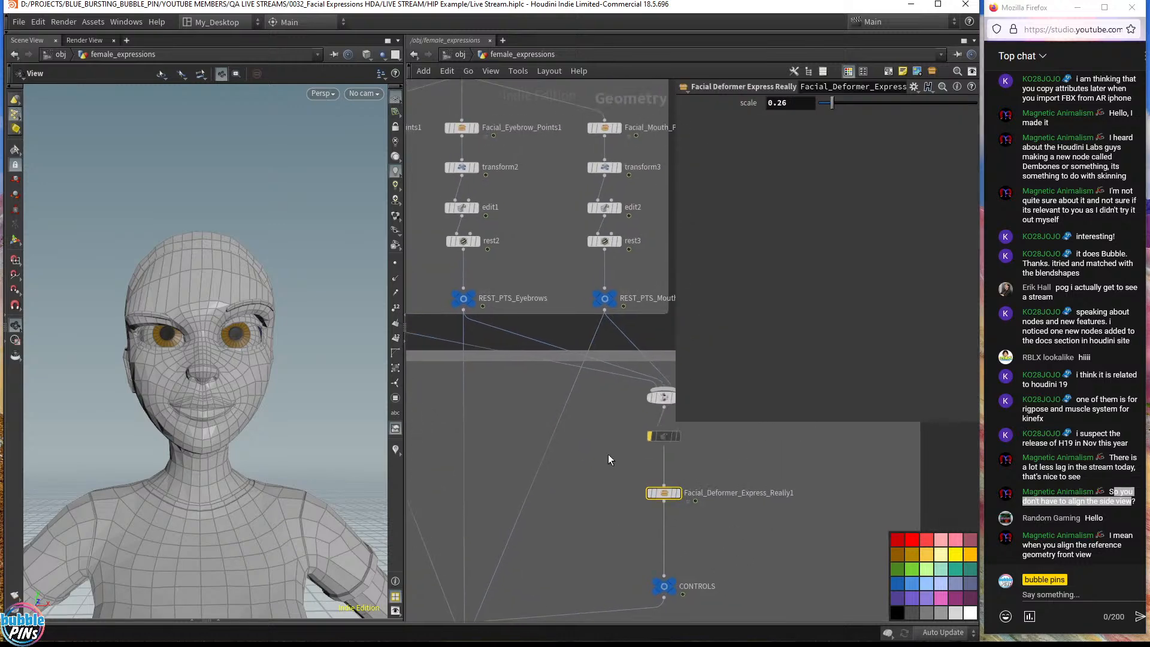
left_click_drag(643, 453, 724, 433)
middle_click_drag(759, 515, 799, 397)
left_click_drag(569, 469, 473, 533)
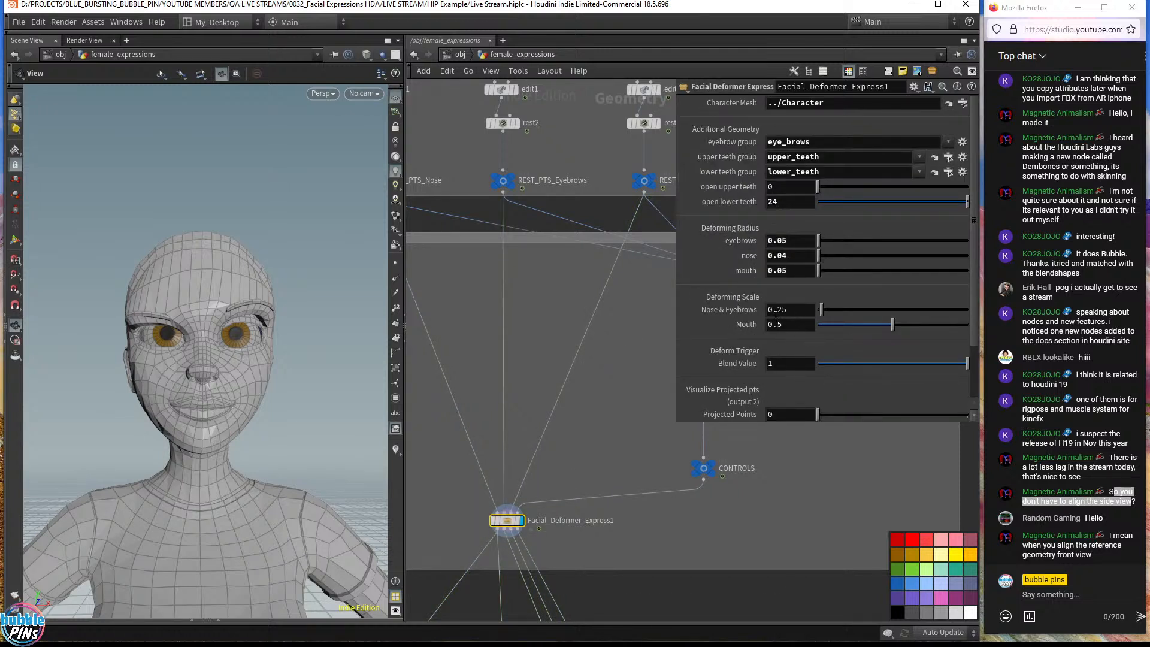
key("p")
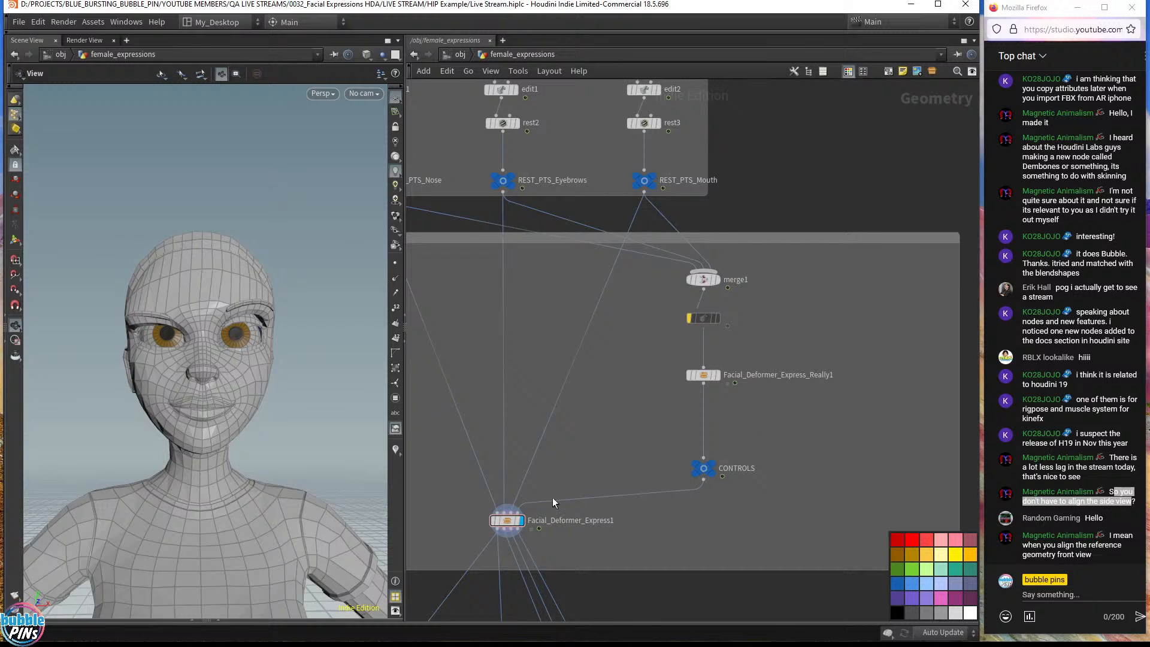
left_click_drag(572, 467, 464, 548)
key("p")
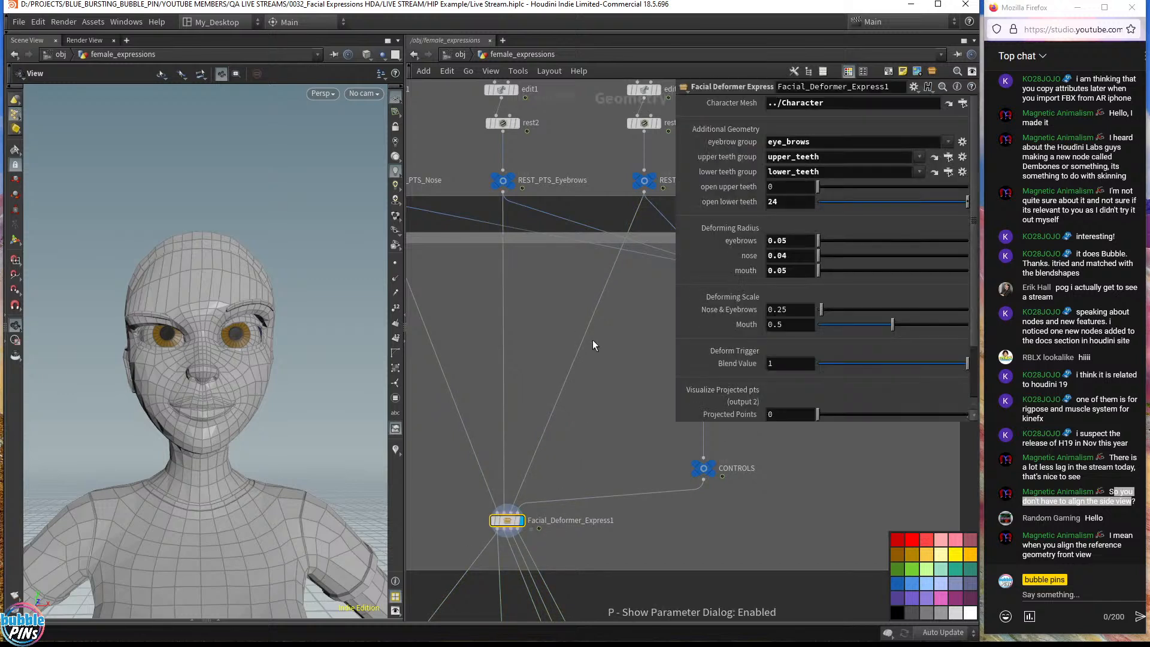
- Set the Nose & Eyebrows deforming scale of Facial_Deformer_Express1 to 0.2
left_click(805, 308)
key("BackSpace")
key("BackSpace")
type("15")
key("Return")
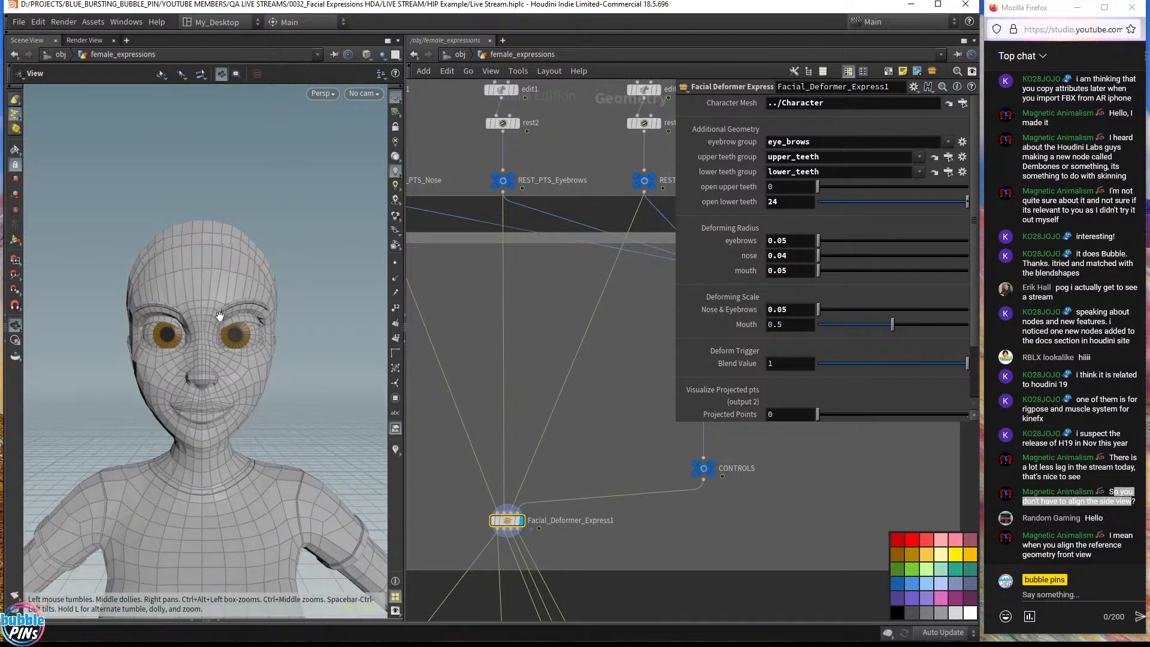
middle_click_drag(789, 310, 896, 345)
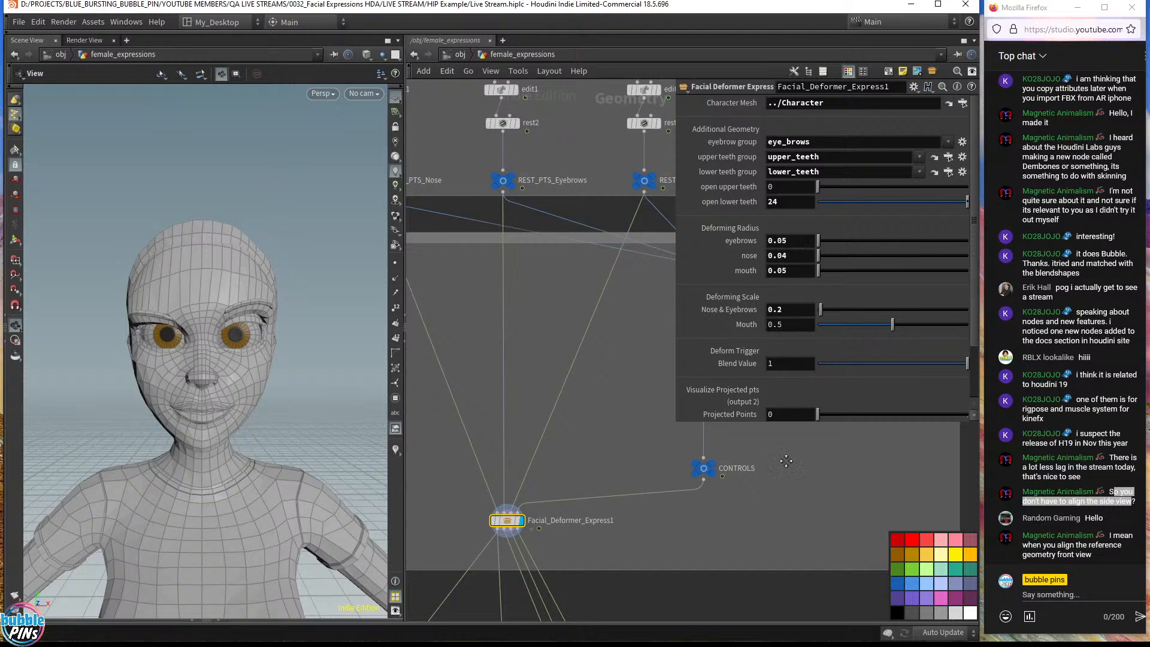
- Re-enable the bypassed edit3 node below merge1 and reselect Facial_Deformer_Express1
middle_click_drag(665, 370, 568, 365)
left_click_drag(567, 296, 646, 430)
left_click(614, 316)
mouse_move(591, 320)
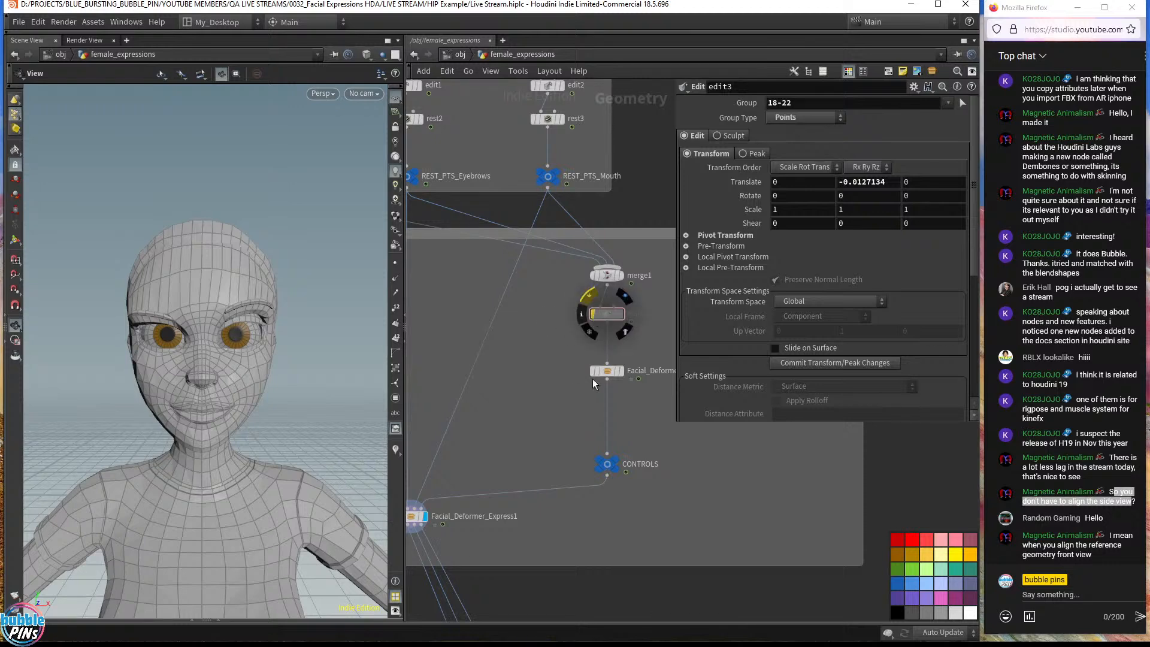
left_click(592, 315)
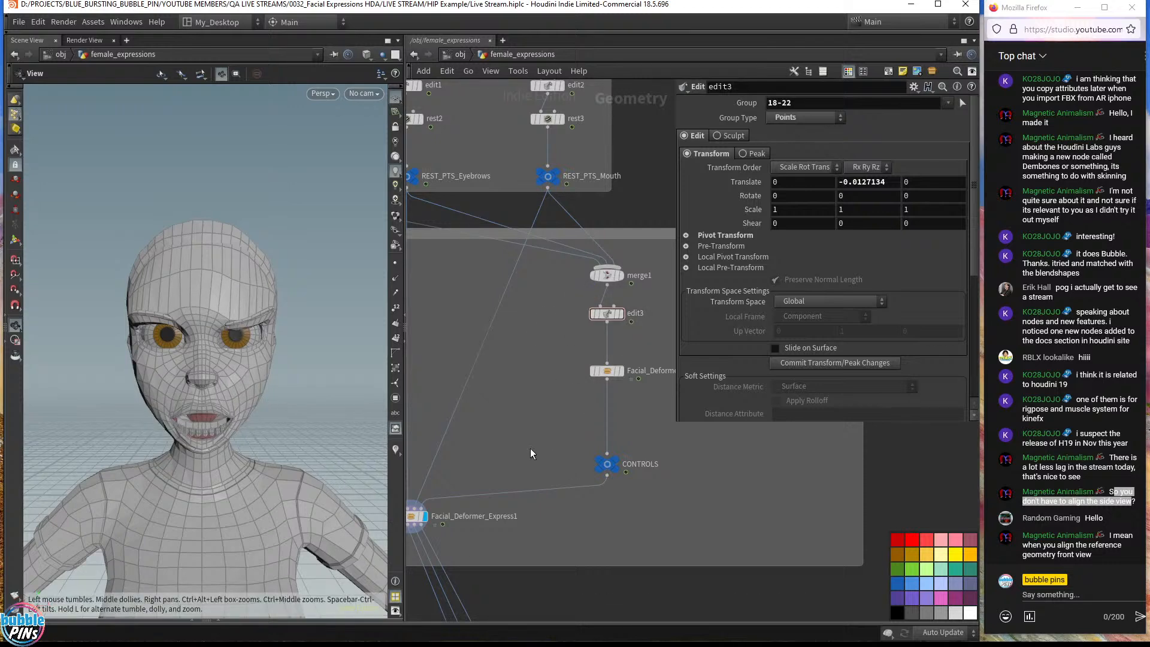
middle_click_drag(530, 453, 592, 445)
left_click(472, 508)
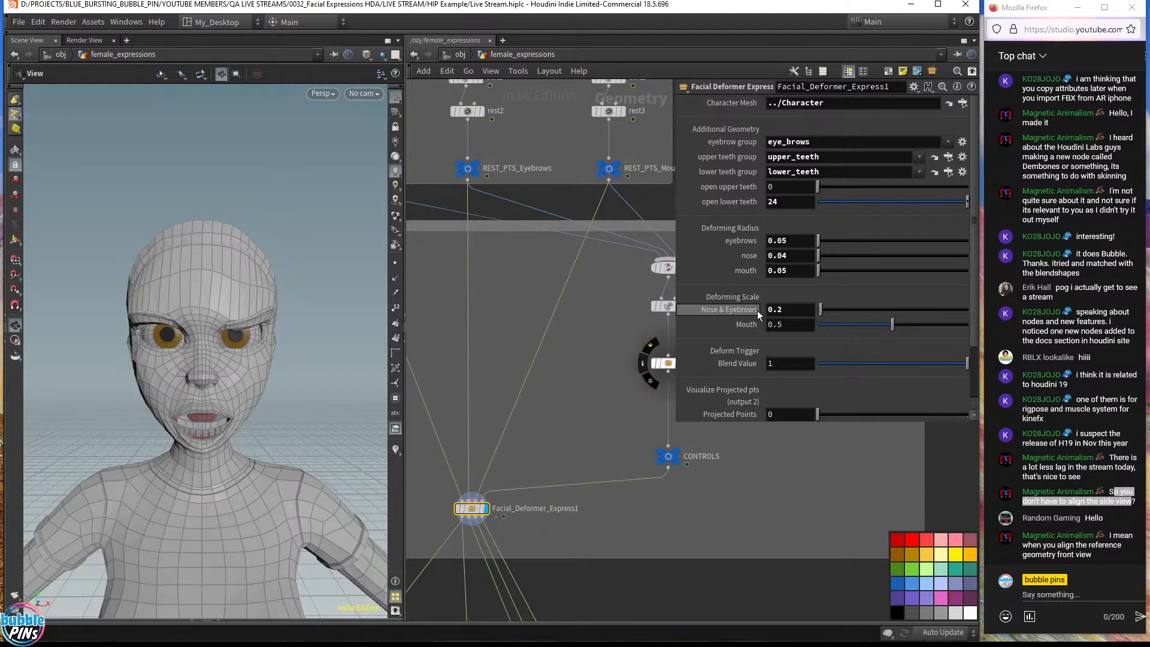
- Compare the scale parameter of Facial_Deformer_Express_Really1 with the Nose & Eyebrows deforming scale of Facial_Deformer_Express1
middle_click_drag(541, 412, 452, 417)
left_click_drag(520, 410, 659, 296)
left_click(523, 411)
left_click_drag(542, 389, 652, 349)
middle_click_drag(645, 336, 549, 338)
left_click_drag(561, 413, 457, 352)
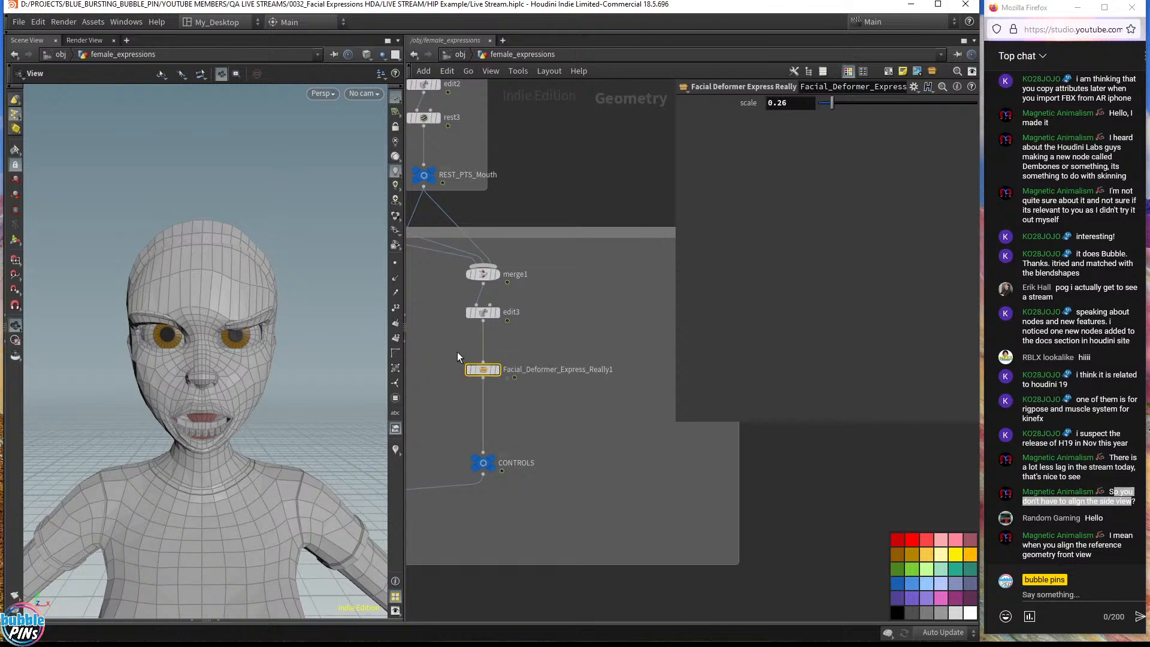
middle_click_drag(797, 103, 801, 166)
middle_click_drag(409, 430, 615, 309)
left_click_drag(541, 347, 462, 397)
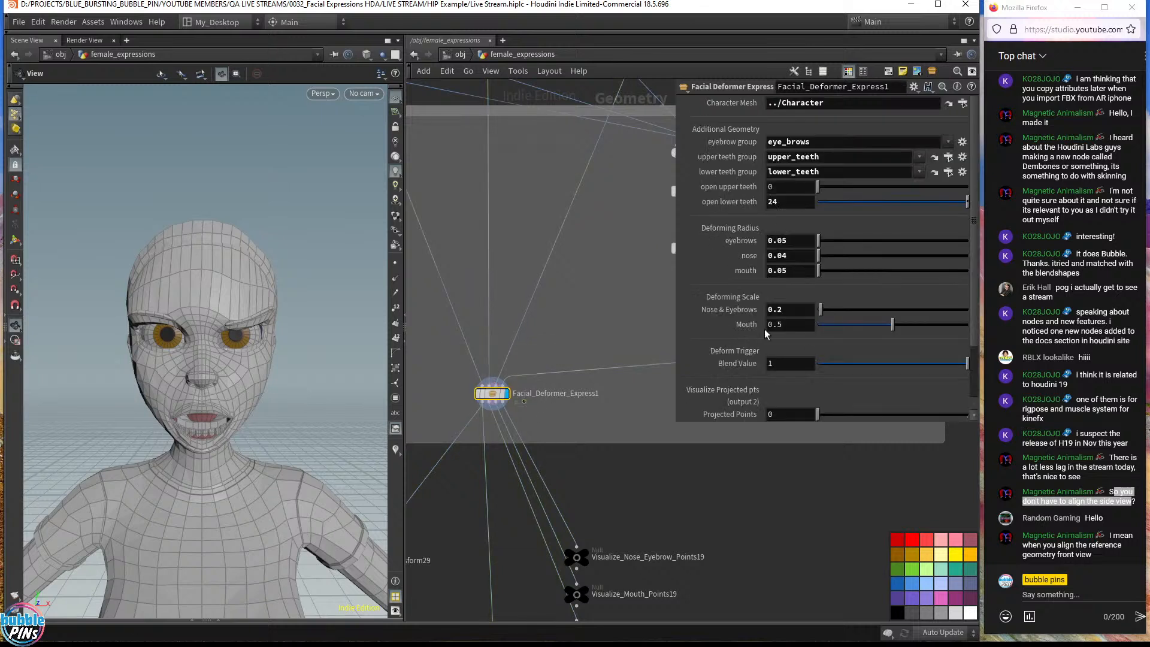
middle_click_drag(801, 308, 778, 323)
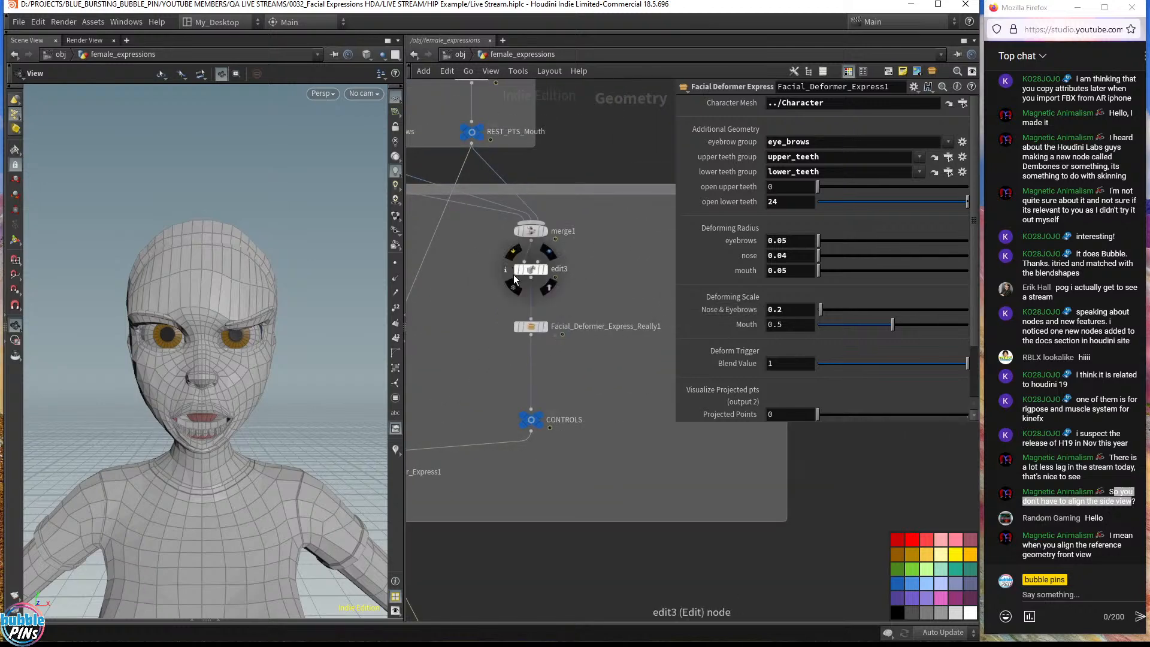
- Bypass edit3 and insert a Facial Deformer Express Surprised Raise Eyebrows node on the wire between Facial_Deformer_Express_Really1 and CONTROLS
key("Tab")
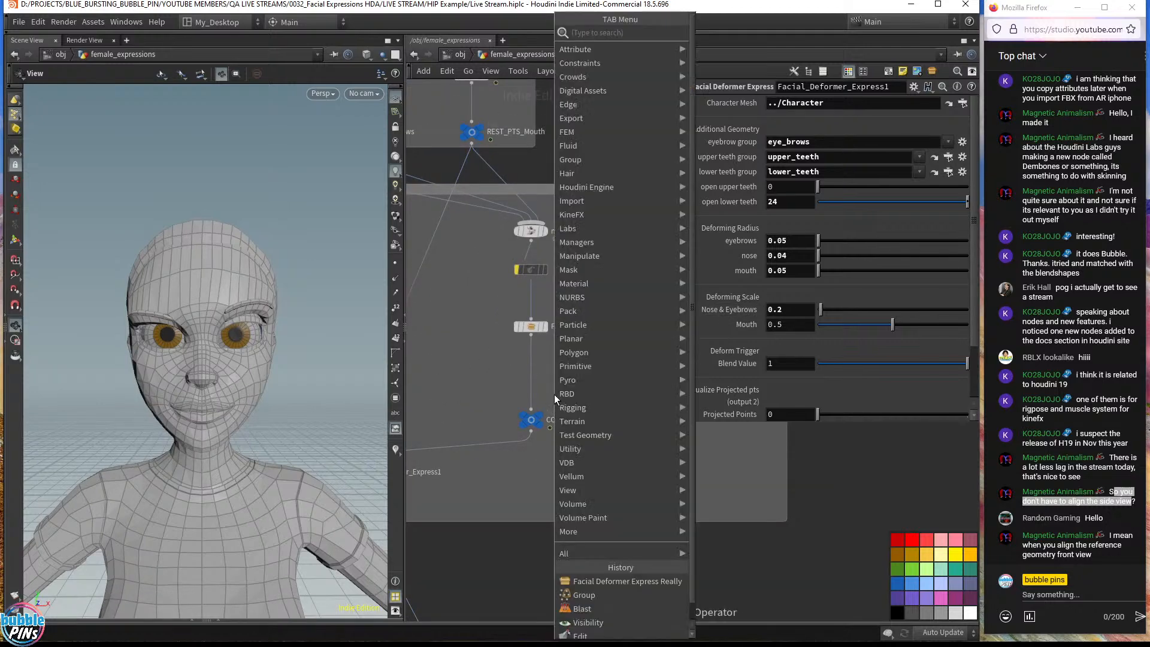
type("facia")
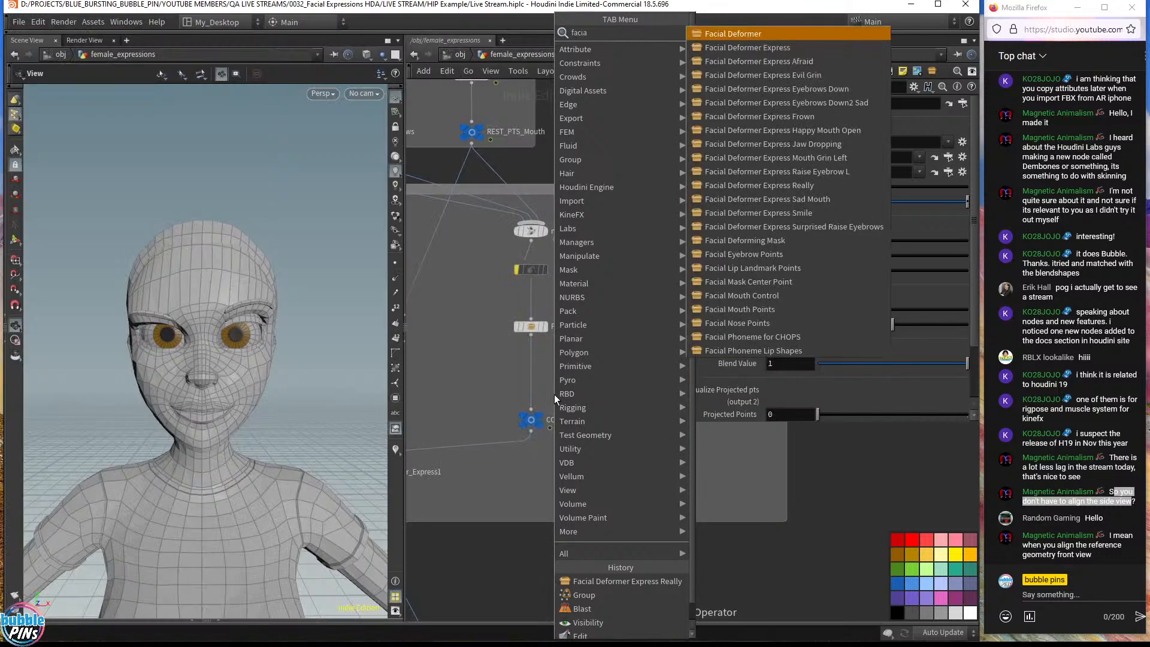
key("Down")
key("Down")
key("Down")
key("Down")
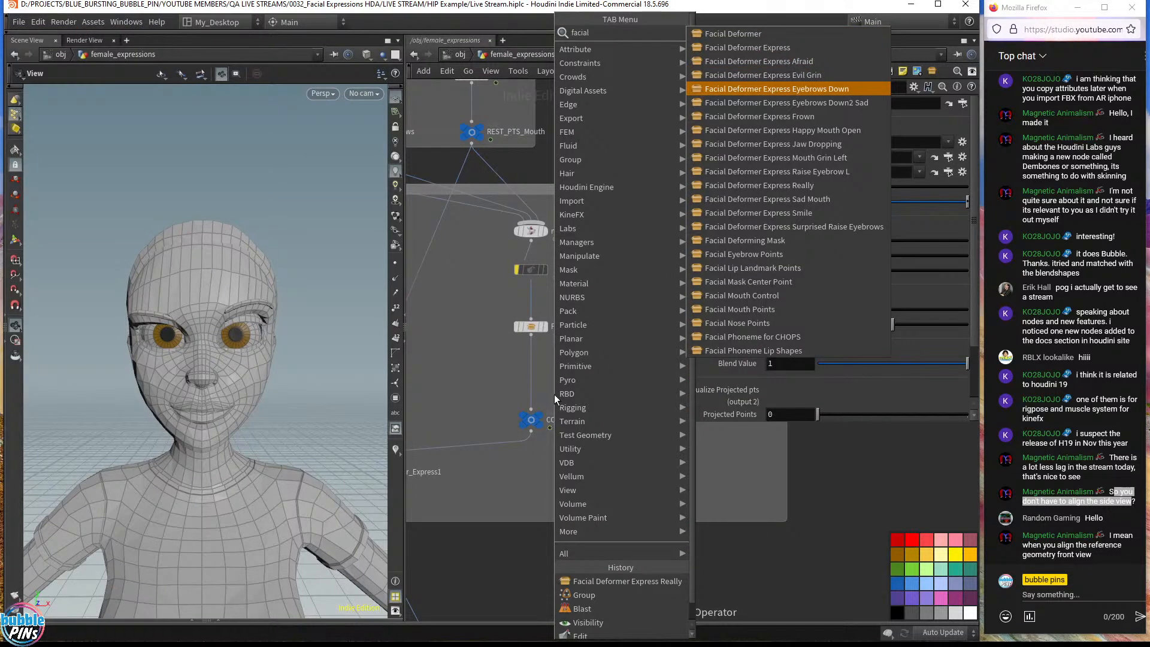
key("Down")
key("Down")
key("Down")
key("Down")
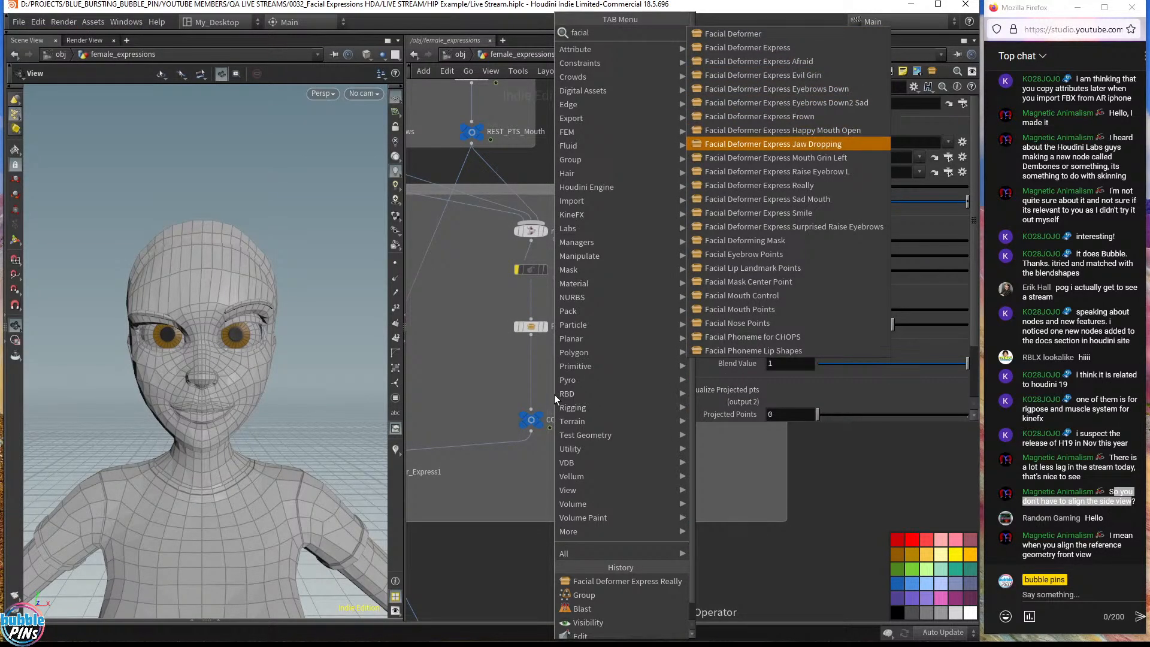
key("Up")
key("Up")
key("Down")
key("Up")
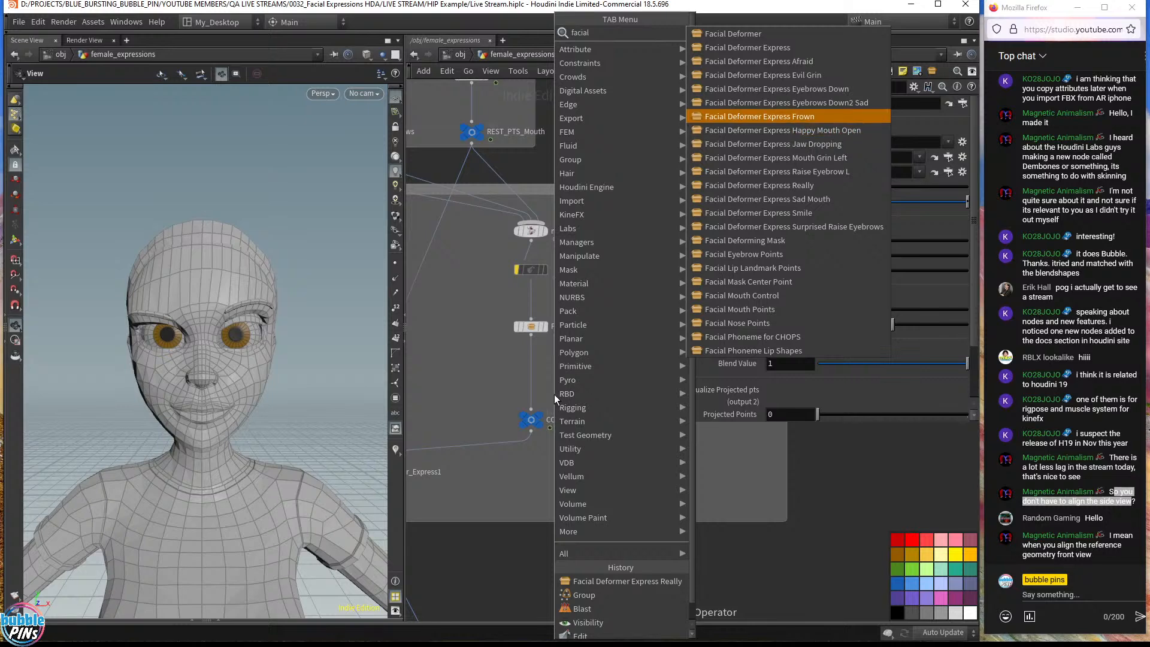
key("Down")
key("Down")
key("Down")
key("Down")
key("Down")
key("Down")
key("Down")
key("Down")
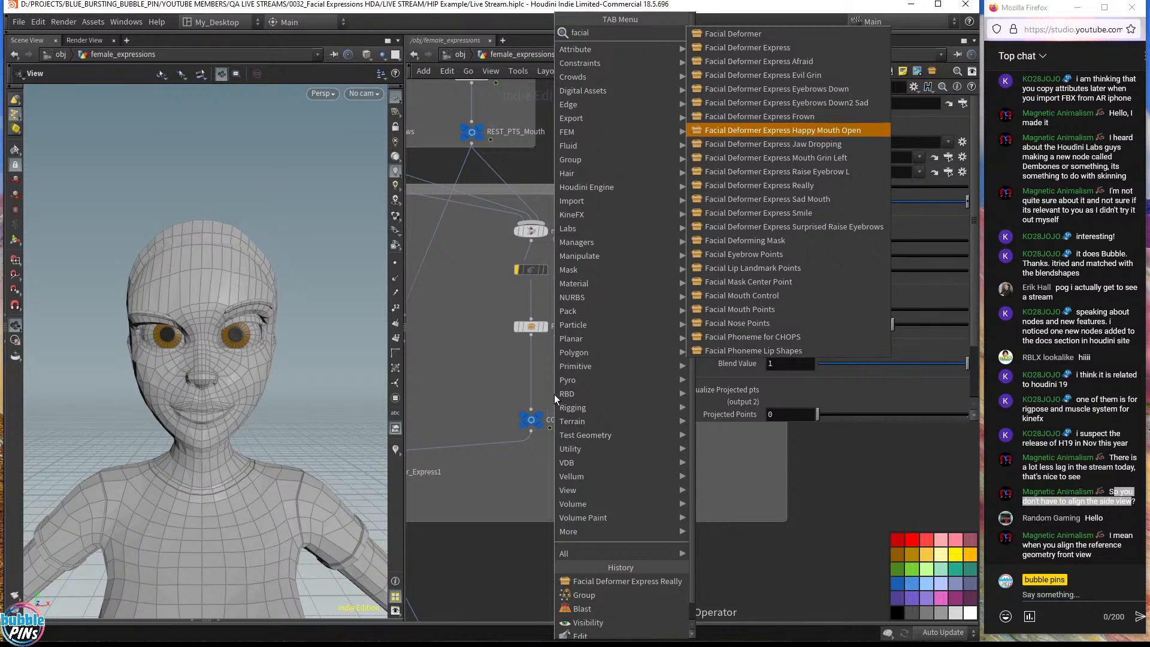
key("Return")
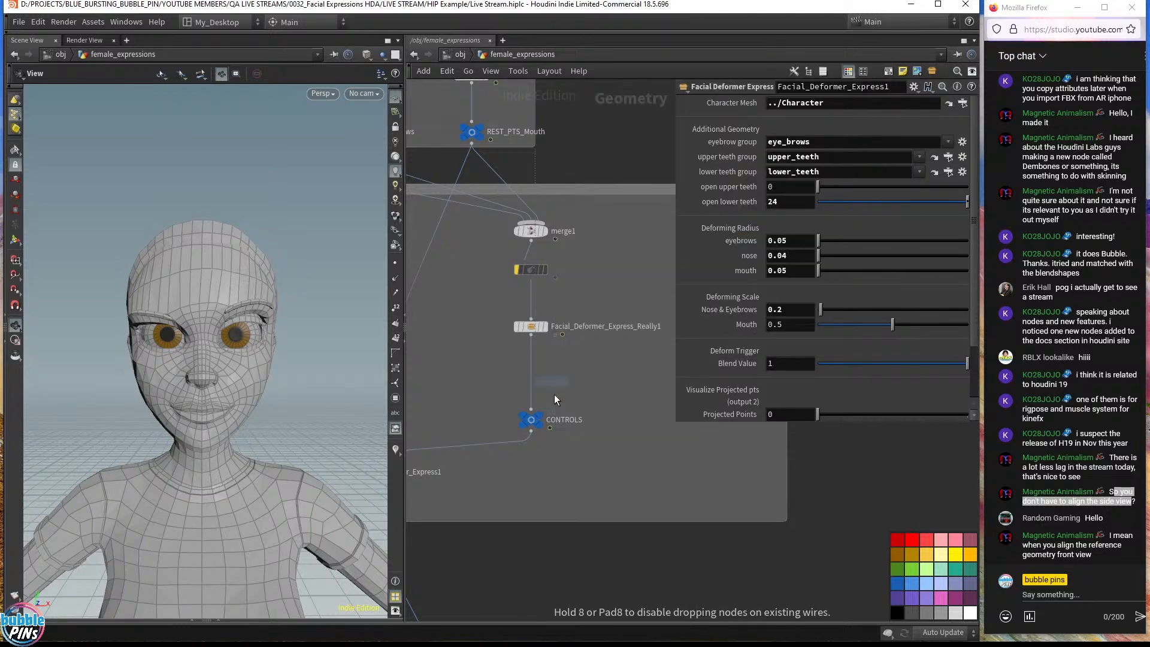
left_click(530, 371)
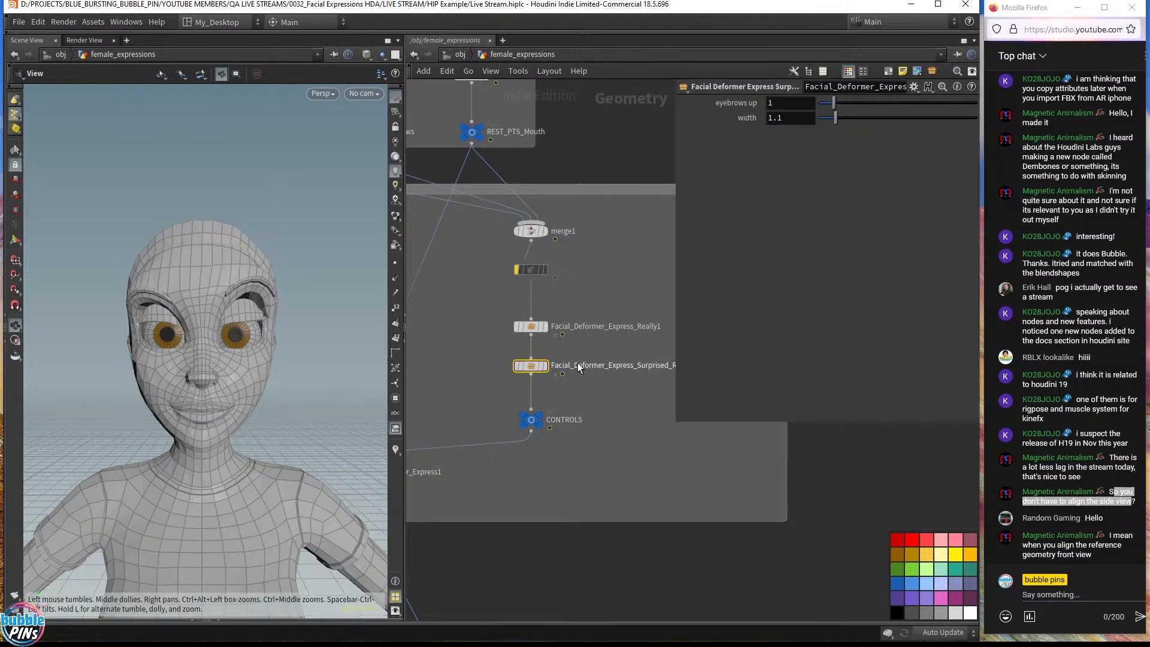
- Raise the scale of Facial_Deformer_Express_Really1 to 0.66
left_click(531, 326)
left_click(803, 103)
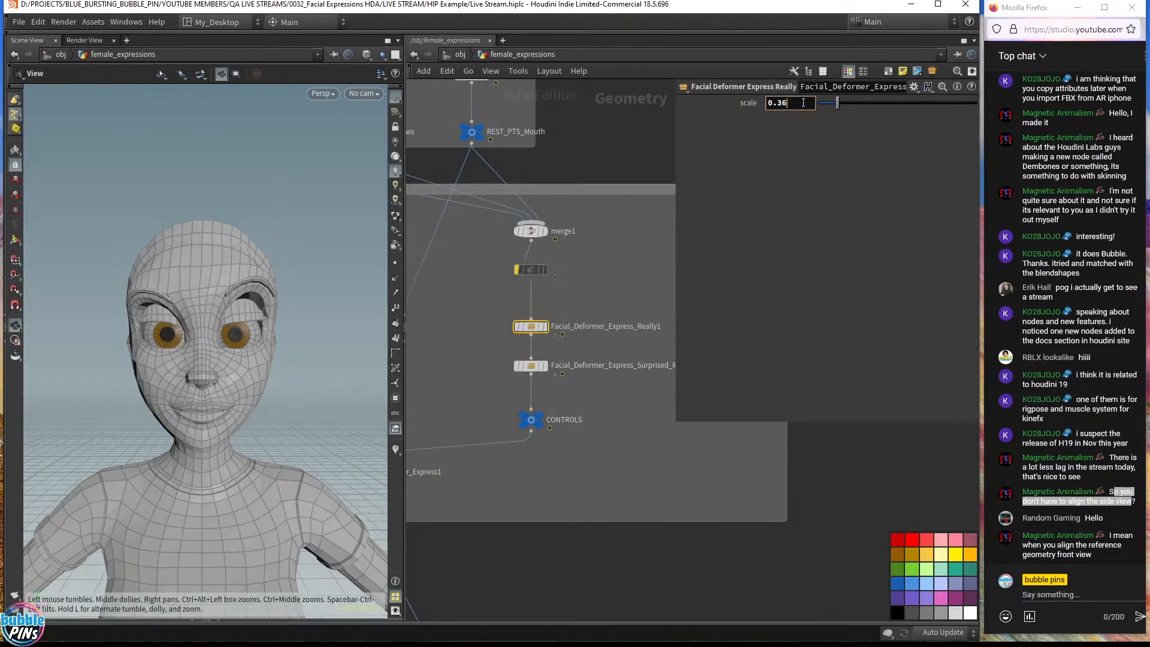
scroll(803, 102, "up", 1)
scroll(803, 102, "up", 1)
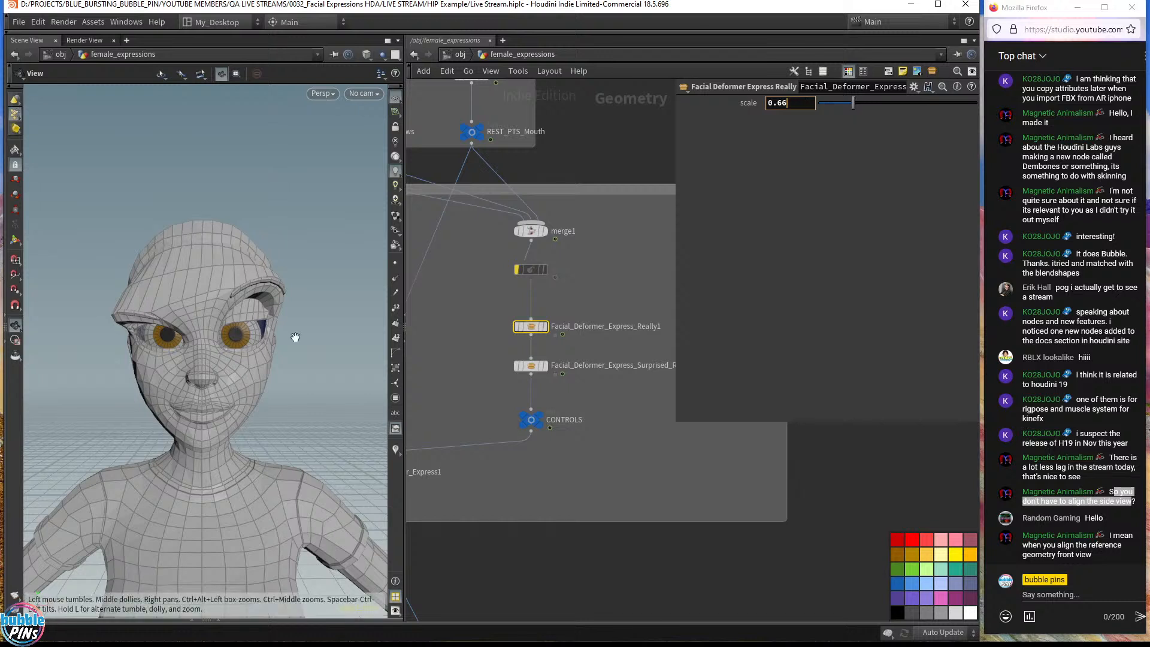
- On the Surprised Raise Eyebrows deformer, set eyebrows up to 1.2 and width to about 0
left_click_drag(477, 384, 573, 354)
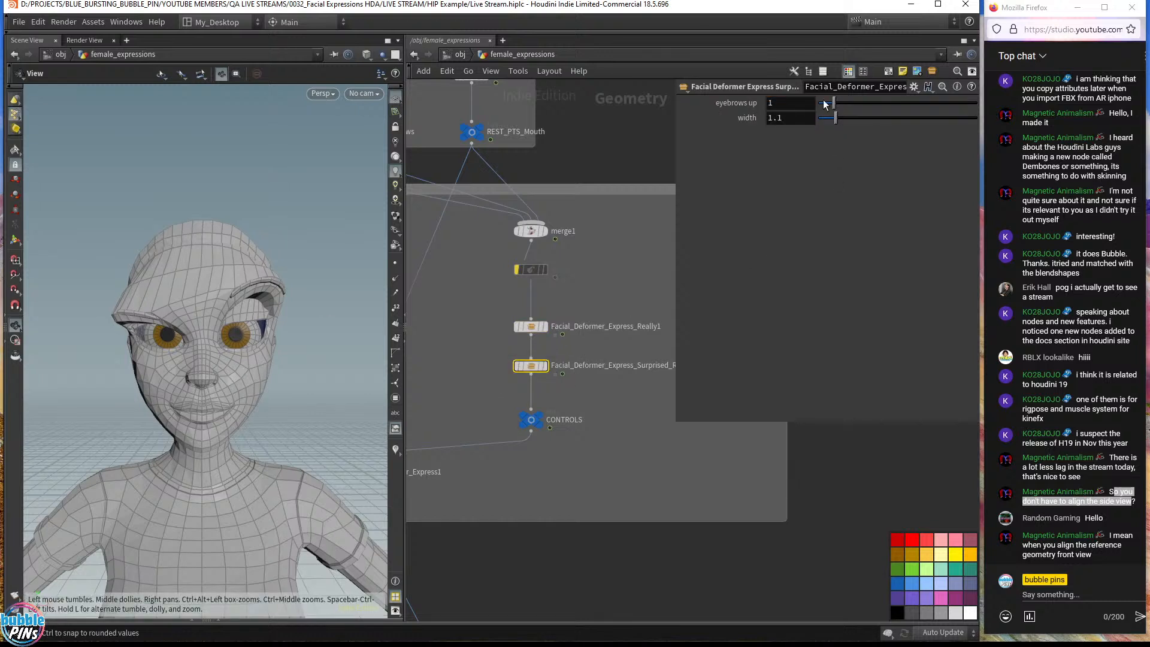
left_click(791, 103)
scroll(791, 106, "up", 2)
scroll(791, 106, "down", 1)
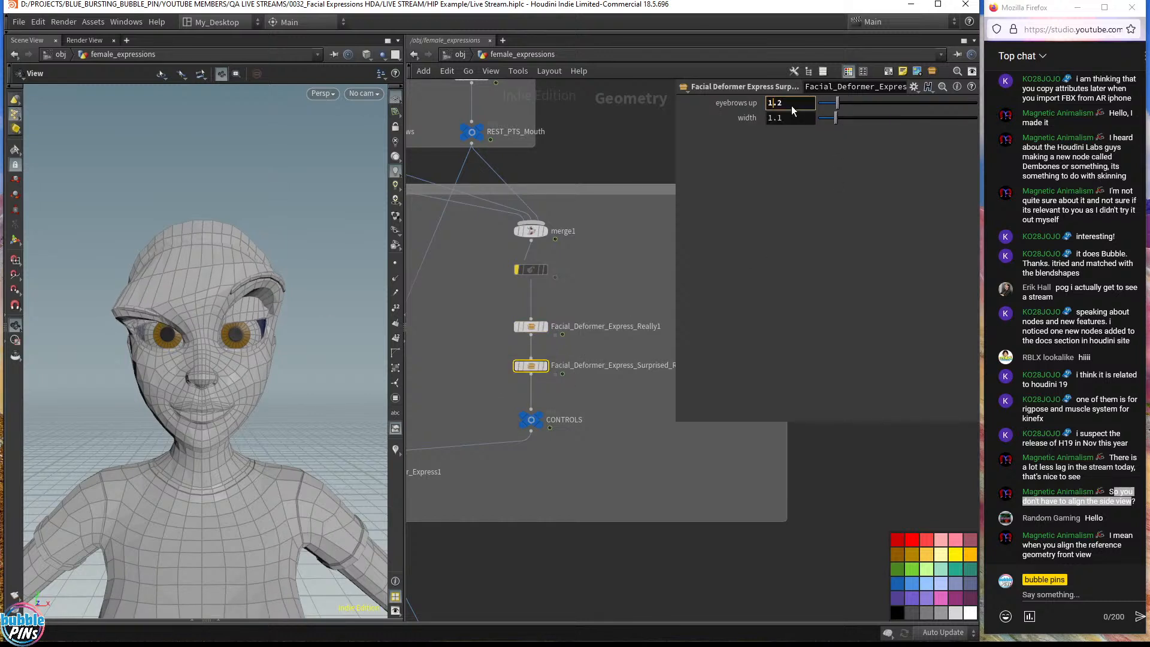
left_click(797, 121)
scroll(797, 121, "down", 1)
scroll(797, 121, "down", 1)
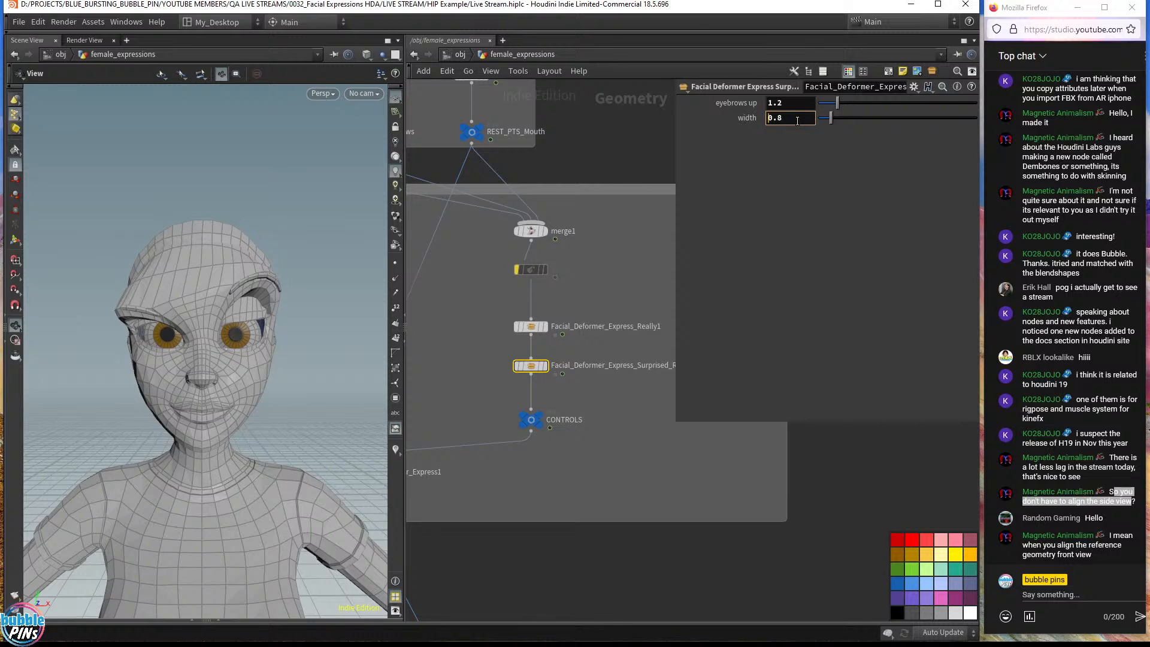
scroll(797, 121, "down", 8)
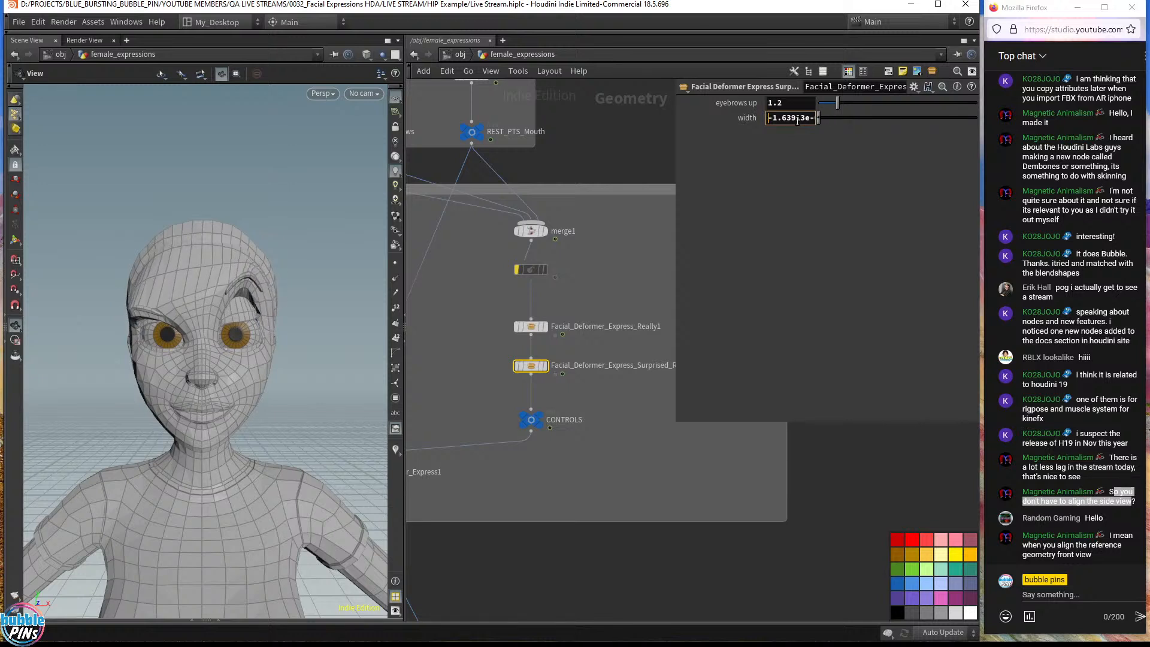
- Set the scale of Facial_Deformer_Express_Really1 to 0.96
left_click(531, 326)
scroll(807, 104, "down", 3)
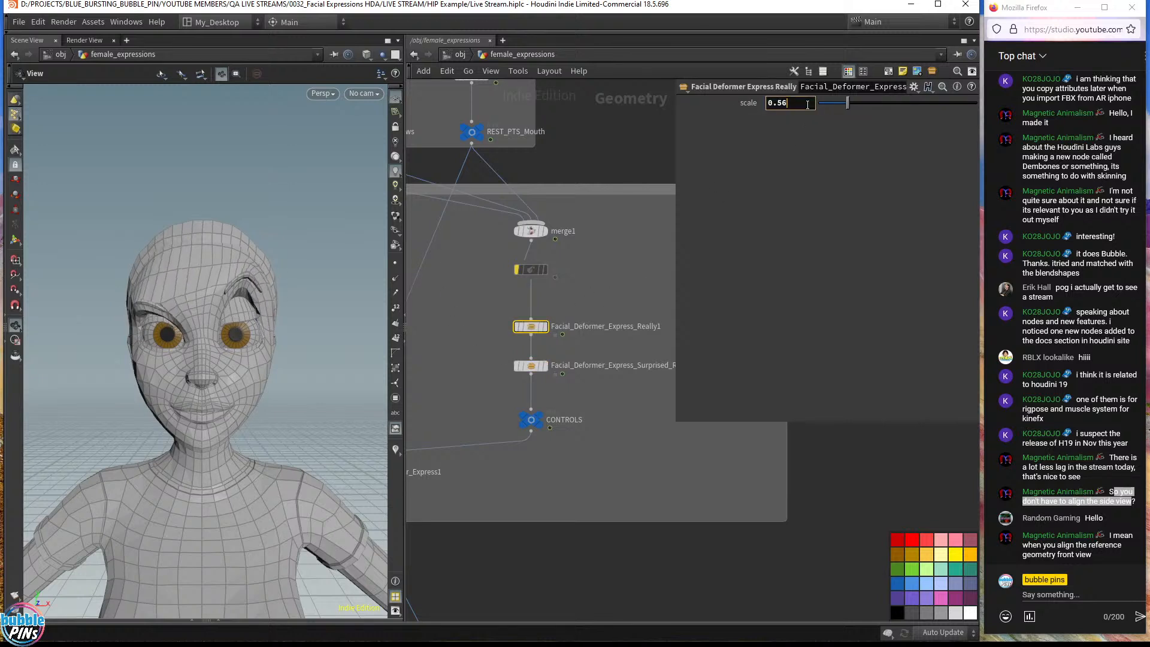
scroll(807, 105, "down", 5)
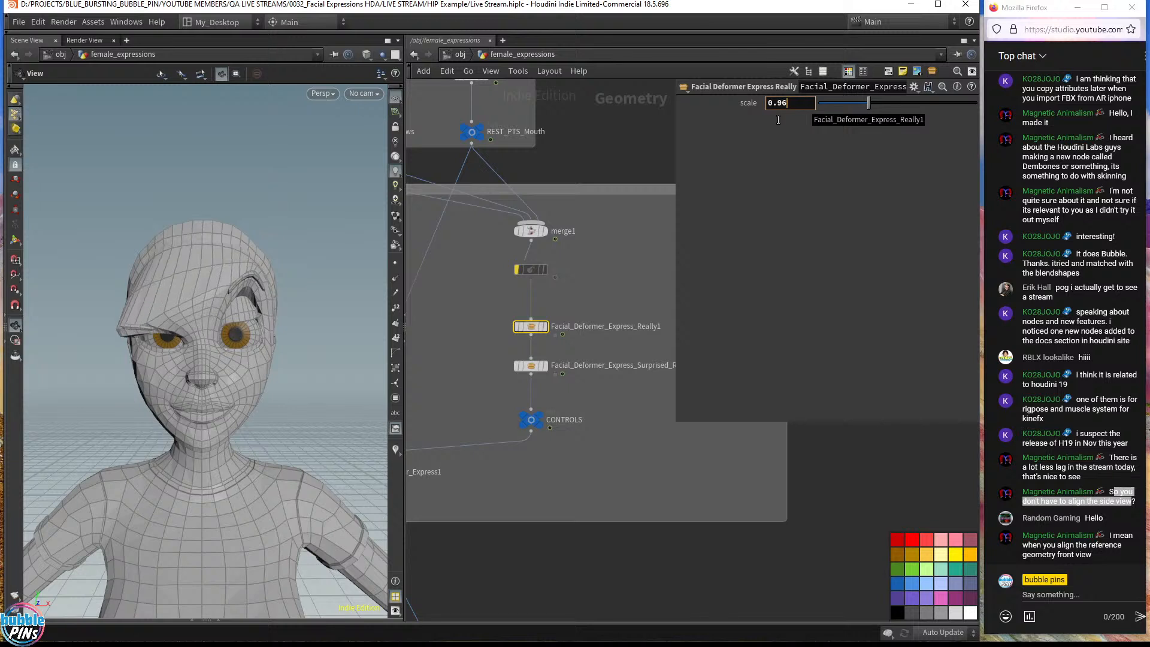
- Set eyebrows up to 0.2 on the Surprised Raise Eyebrows deformer and the scale of Facial_Deformer_Express_Really1 to 0.46
left_click(530, 365)
scroll(803, 105, "down", 8)
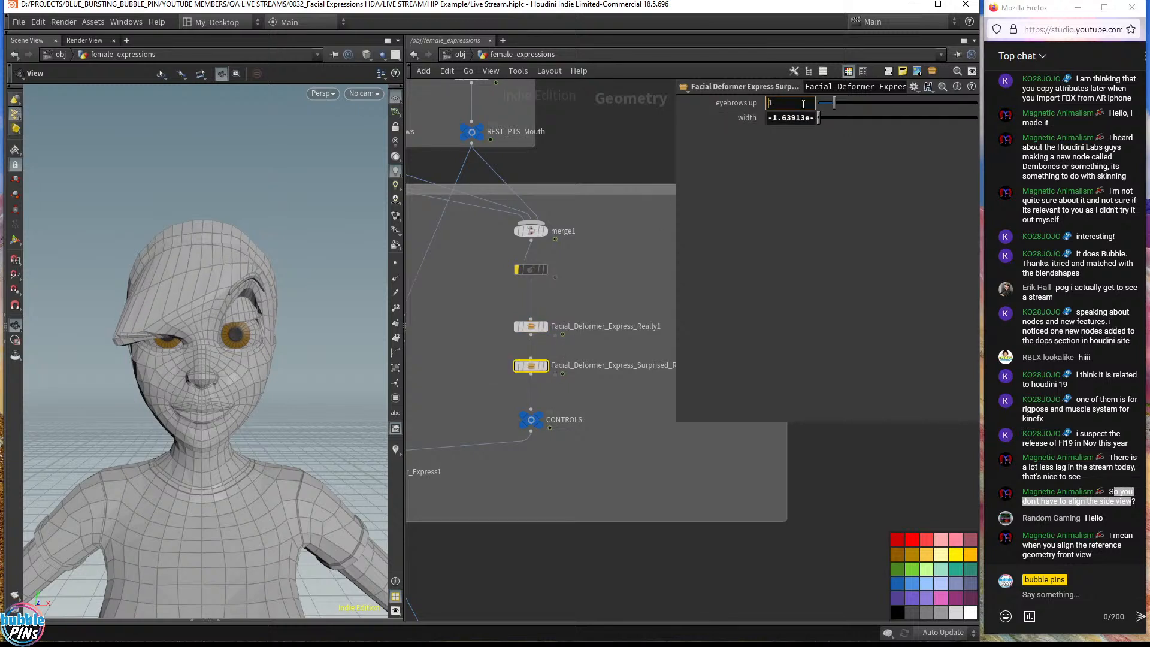
left_click(530, 326)
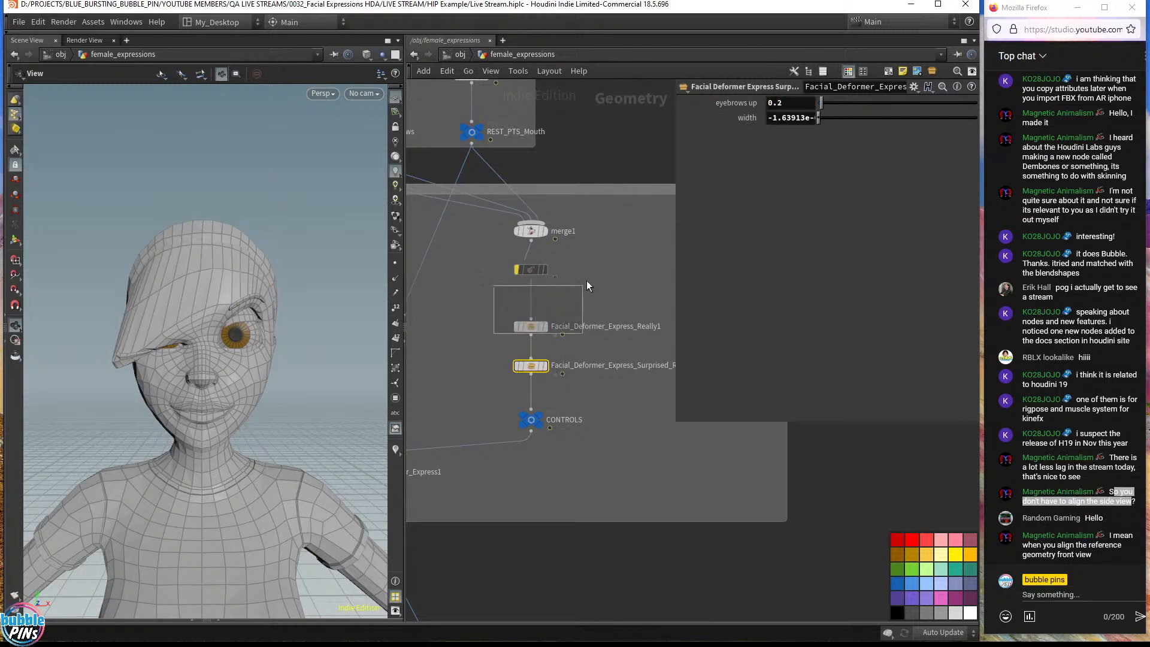
scroll(800, 105, "down", 7)
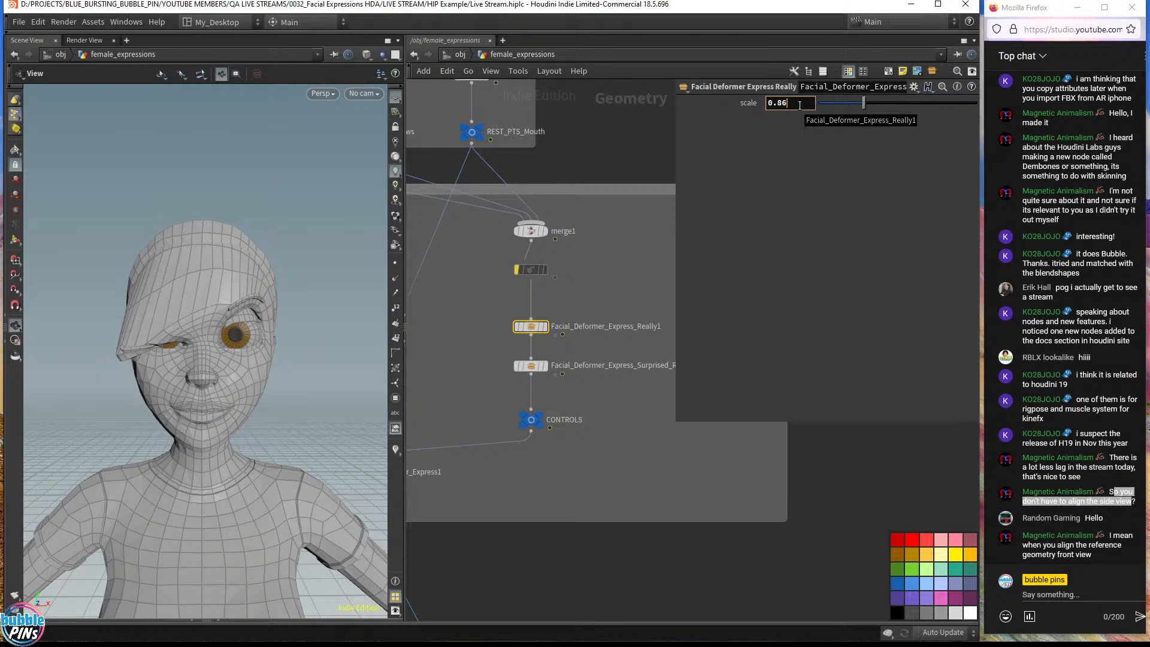
scroll(800, 105, "up", 1)
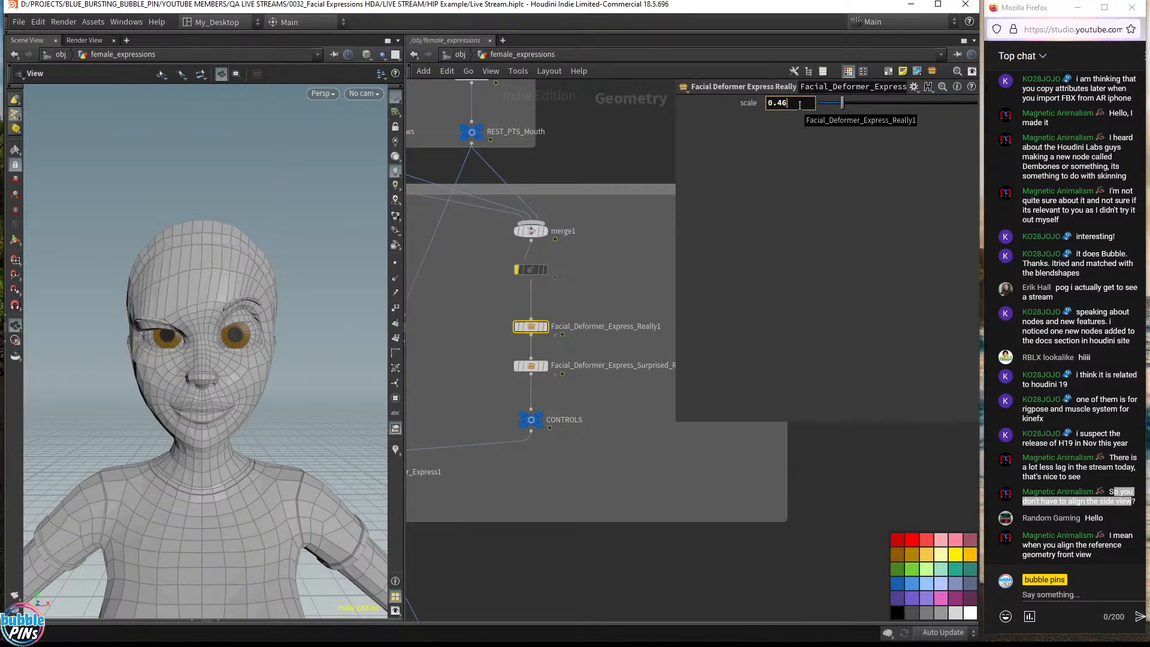
- Select Facial_Deformer_Express1, narrow its parameter display to uncover the network, and examine the Nose & Eyebrows deforming scale
middle_click_drag(430, 407, 573, 360)
left_click(479, 425)
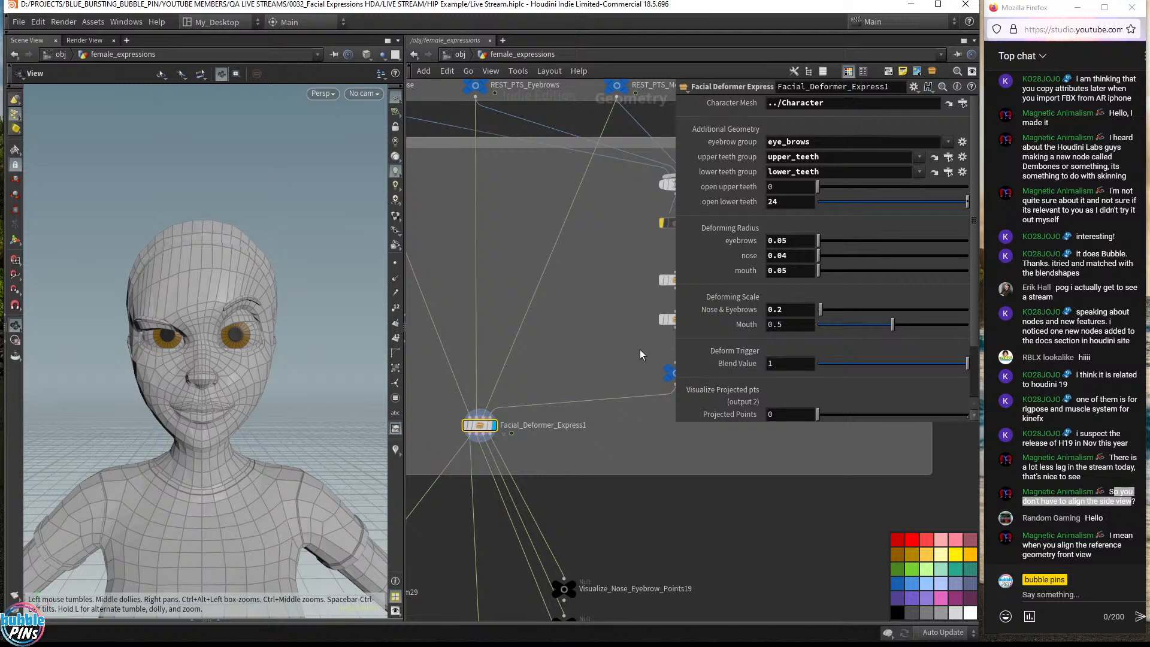
scroll(640, 349, "down", 2)
middle_click_drag(623, 380, 568, 373)
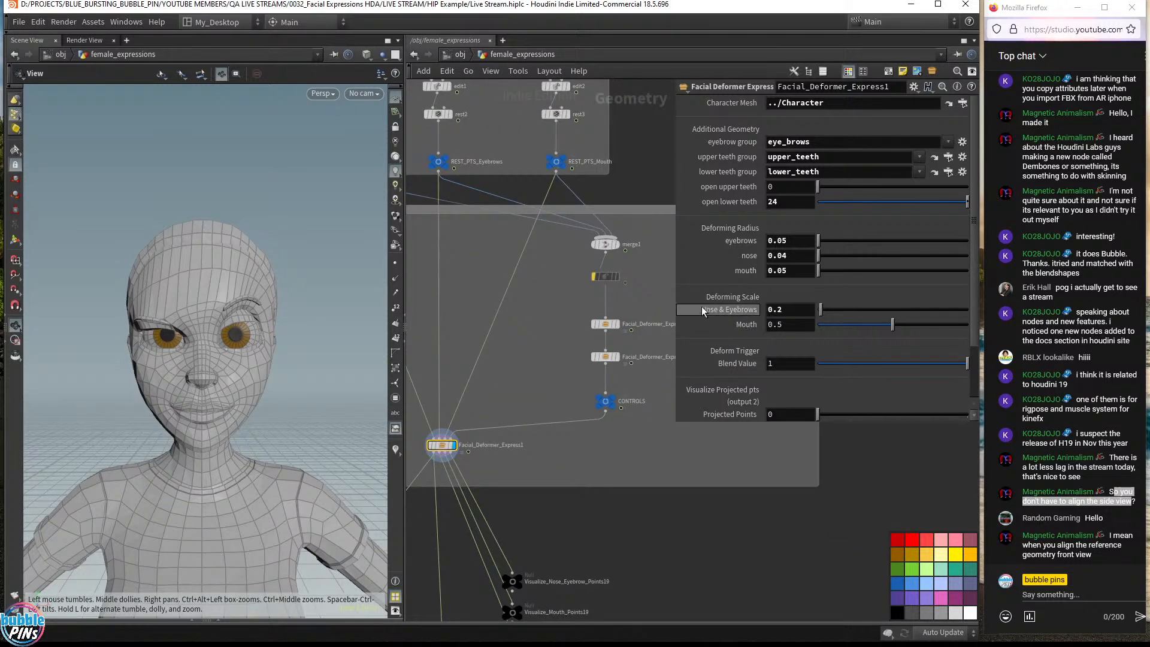
left_click_drag(674, 315, 719, 316)
middle_click(844, 310)
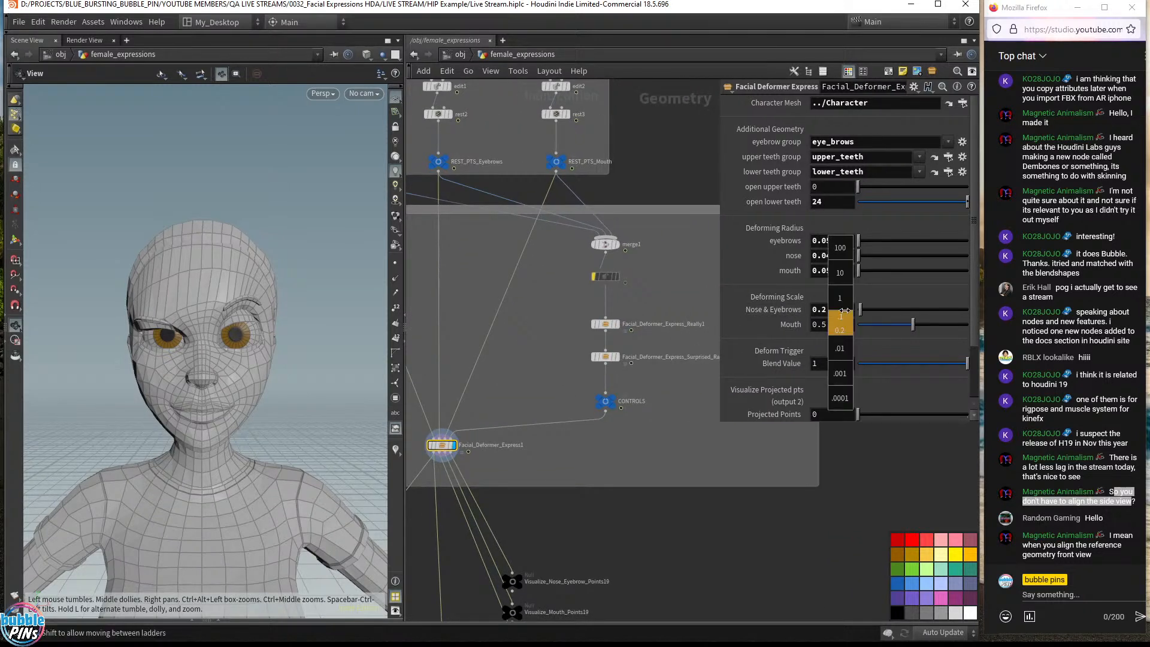
middle_click_drag(853, 309, 830, 335)
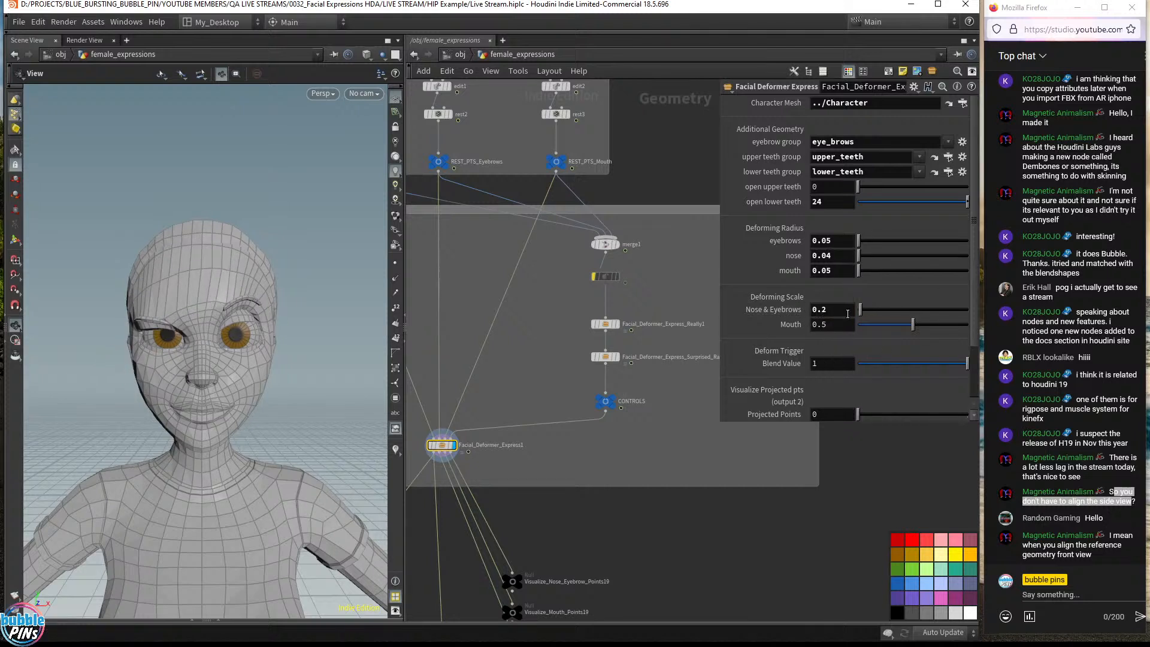
left_click_drag(847, 313, 809, 315)
- Examine the expression chain from edit3 to CONTROLS, and reselect Facial_Deformer_Express1 to show its parameters
left_click_drag(570, 270, 640, 406)
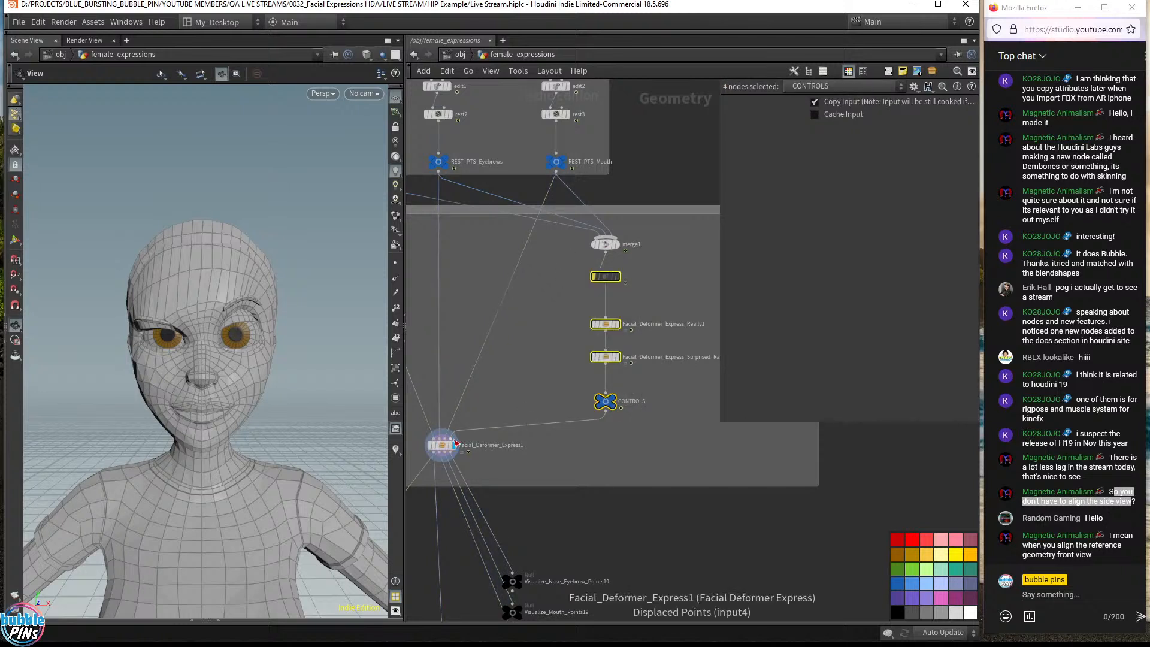
left_click(563, 375)
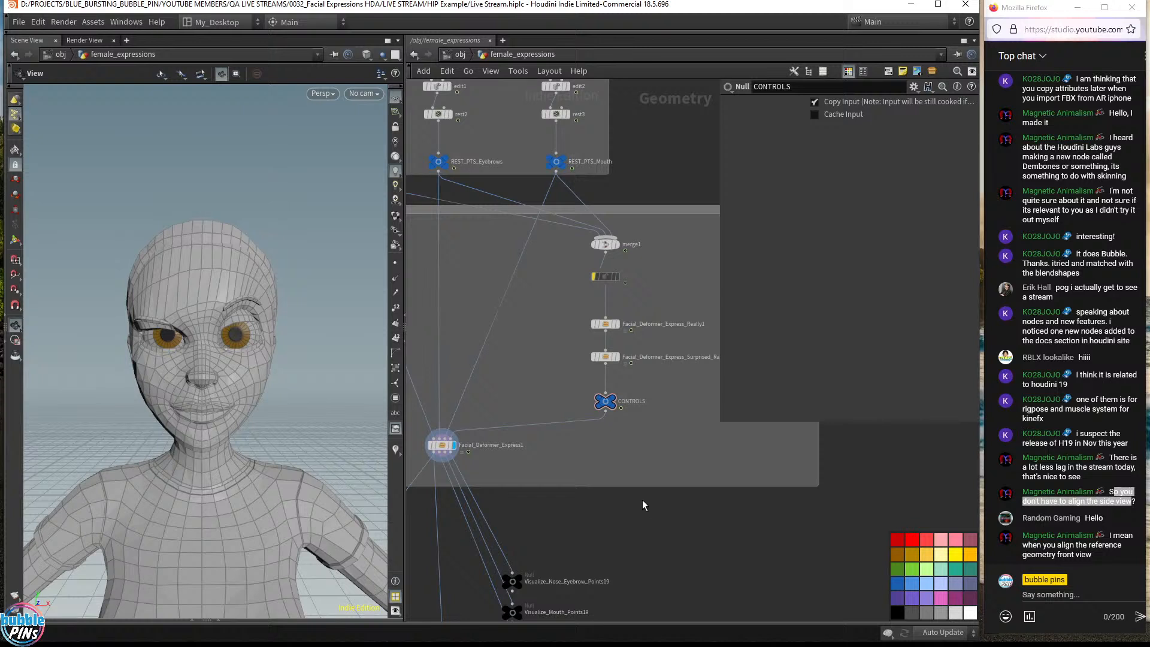
left_click(443, 445)
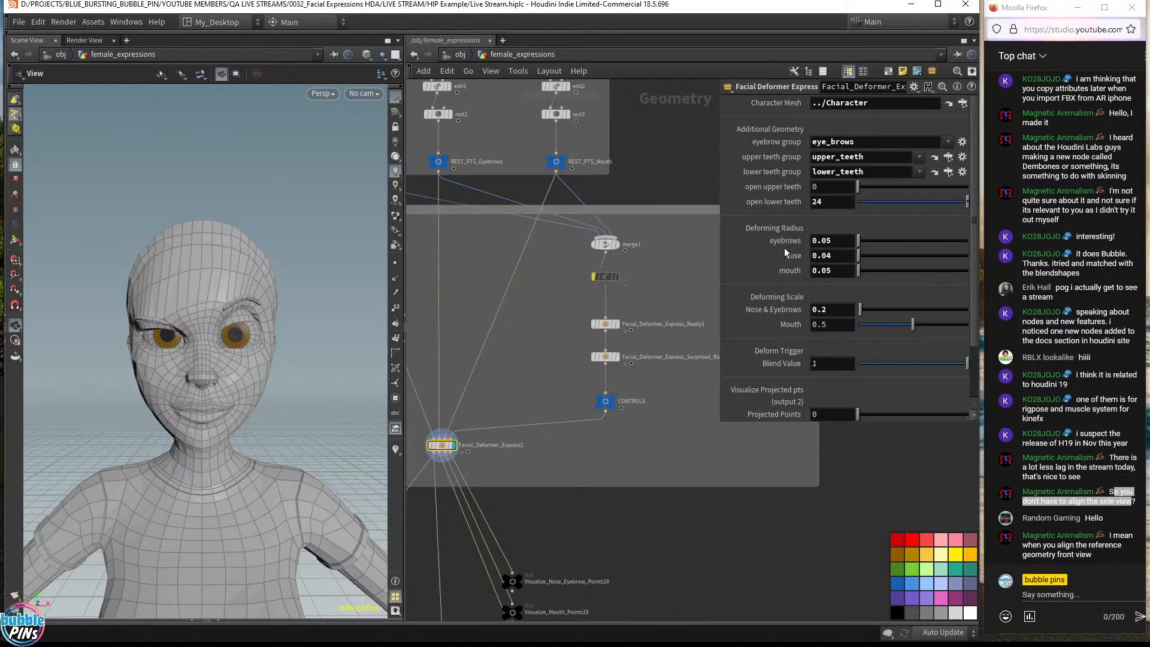
- Insert a Facial Deformer Express Frown node between the Surprised Raise Eyebrows deformer and CONTROLS
left_click_drag(557, 374, 637, 344)
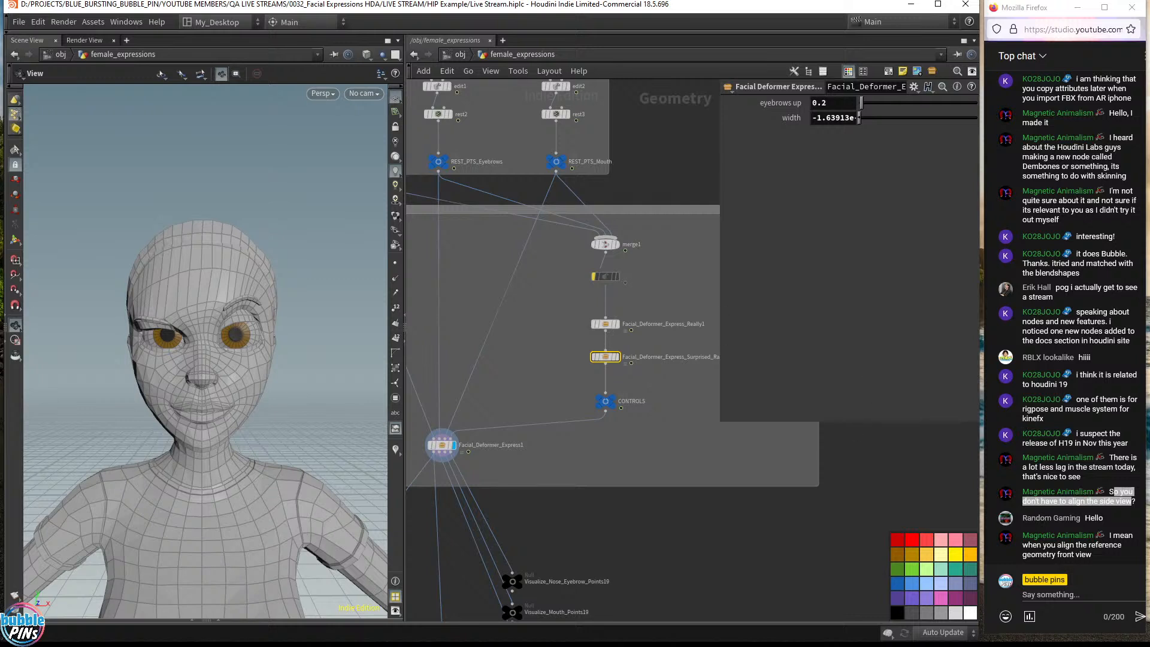
scroll(682, 434, "down", 3)
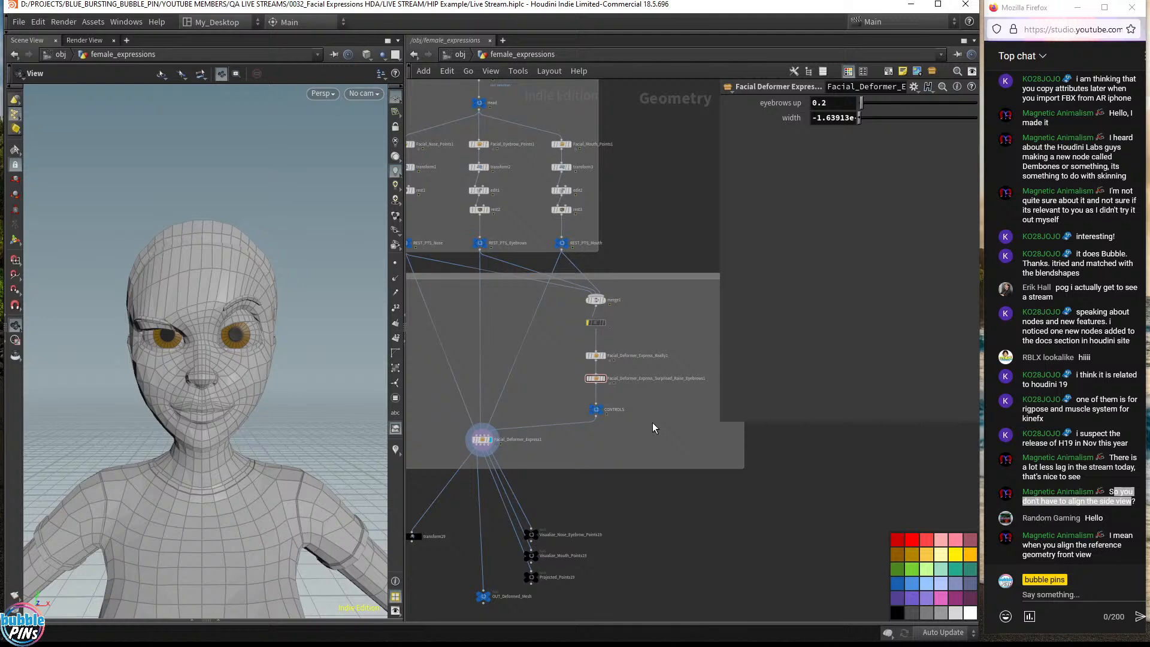
key("Tab")
type("facial")
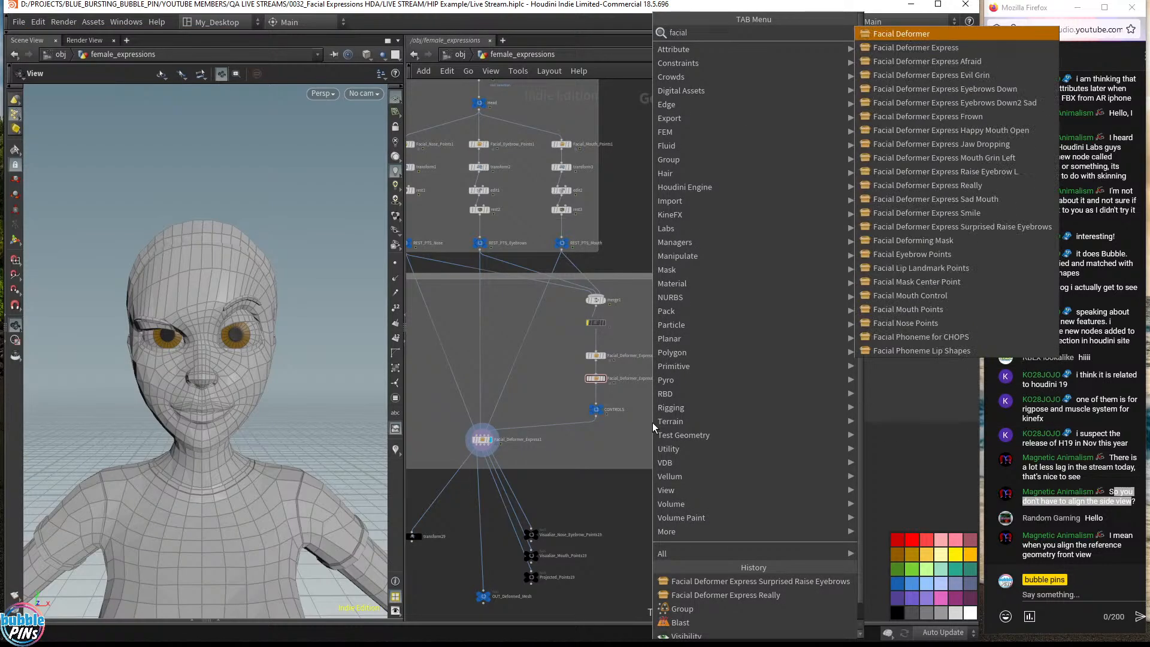
type(" de ex")
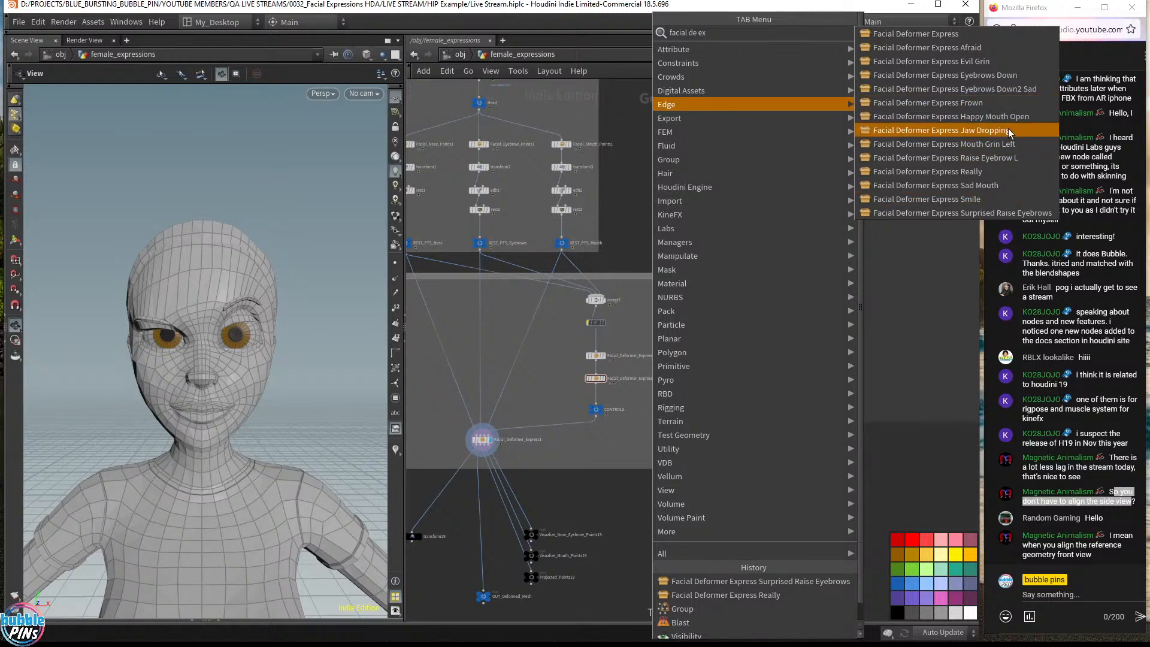
left_click(1010, 109)
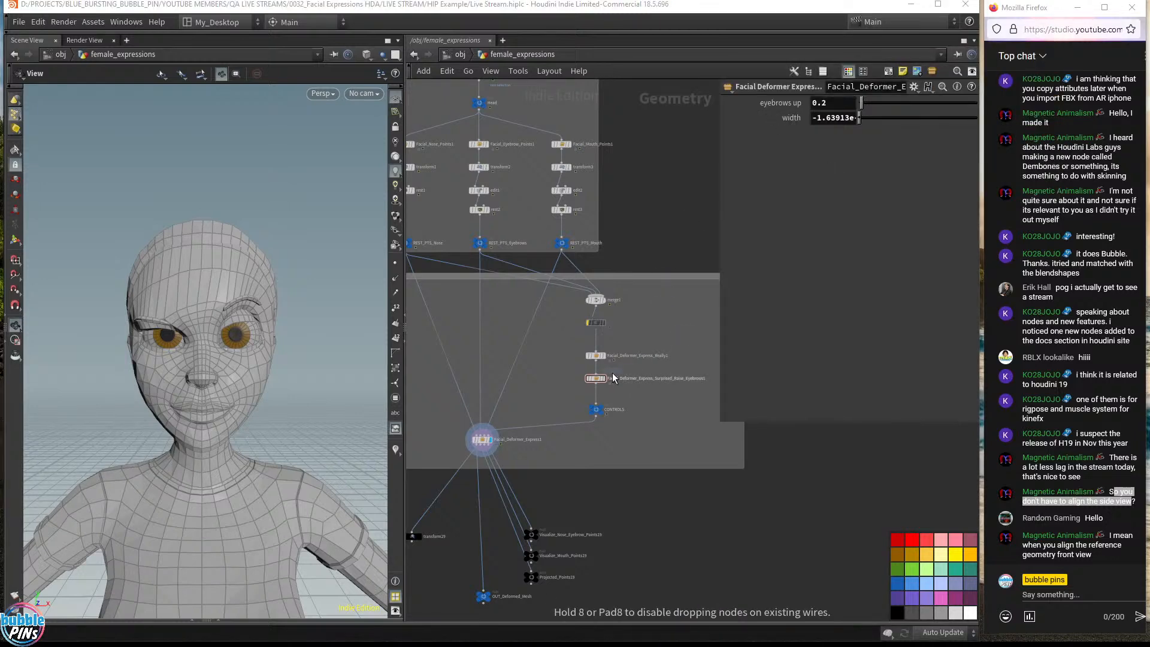
left_click(598, 399)
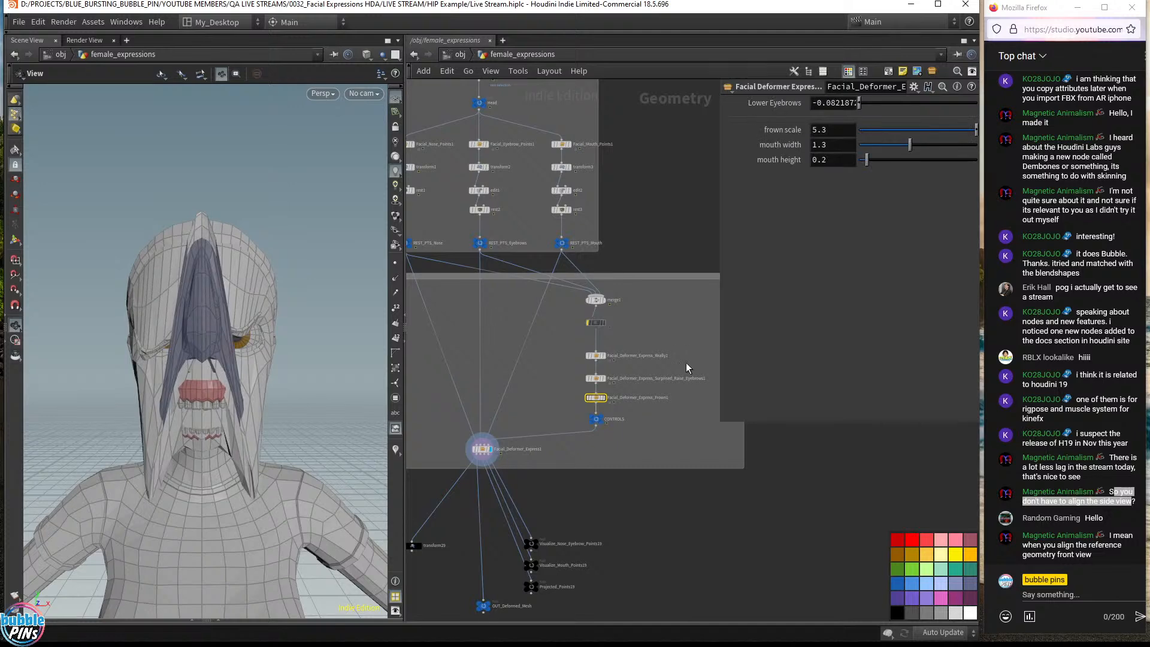
- Try frown scale values from 3.9 to 5.9 on Facial_Deformer_Express_Frown1 and set Lower Eyebrows to 0.0178128
left_click_drag(629, 388, 634, 388)
mouse_move(224, 316)
left_mouse_down()
mouse_move(327, 318)
mouse_move(231, 330)
left_mouse_up()
middle_click_drag(260, 335, 295, 345)
scroll(625, 401, "up", 5)
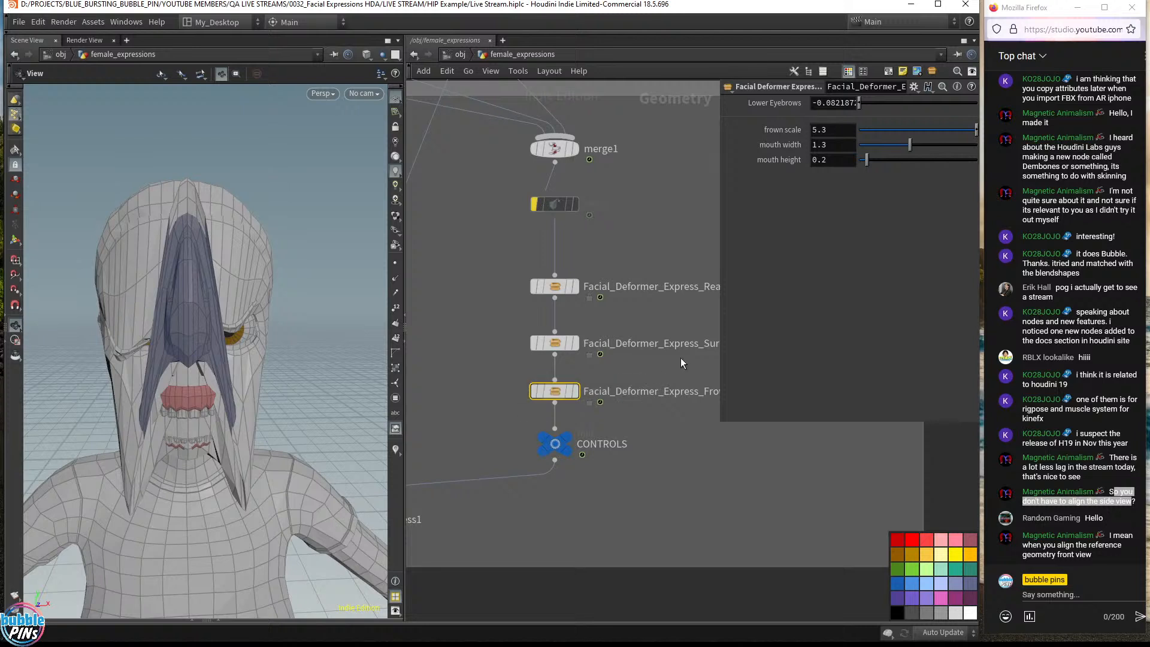
left_click(844, 133)
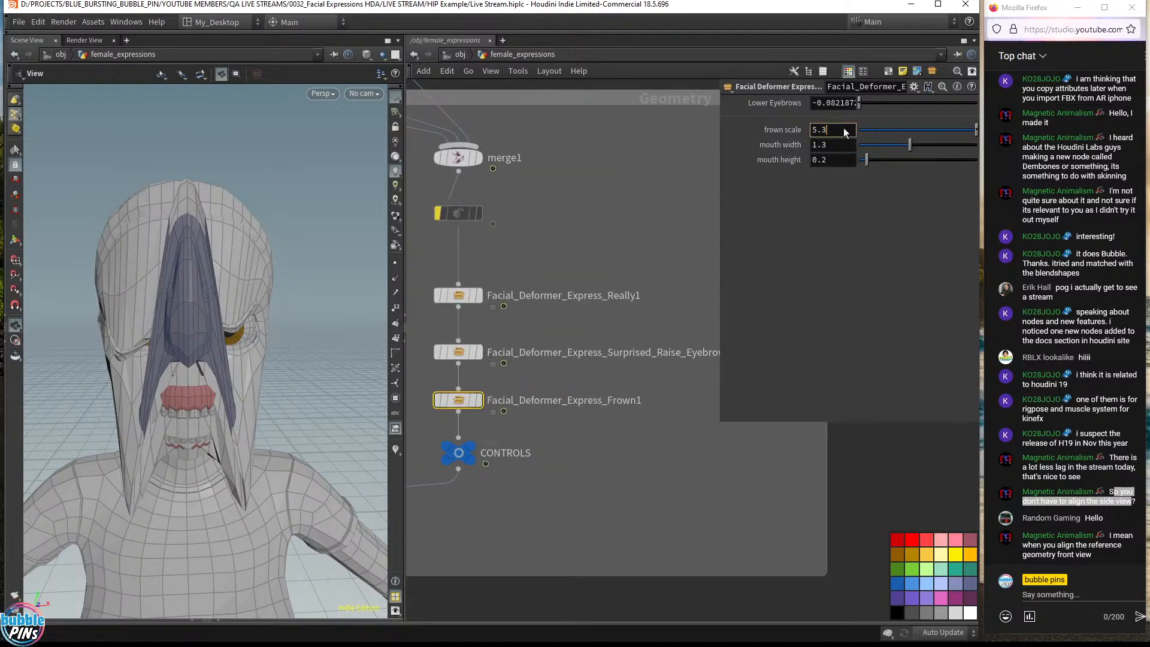
scroll(844, 133, "down", 5)
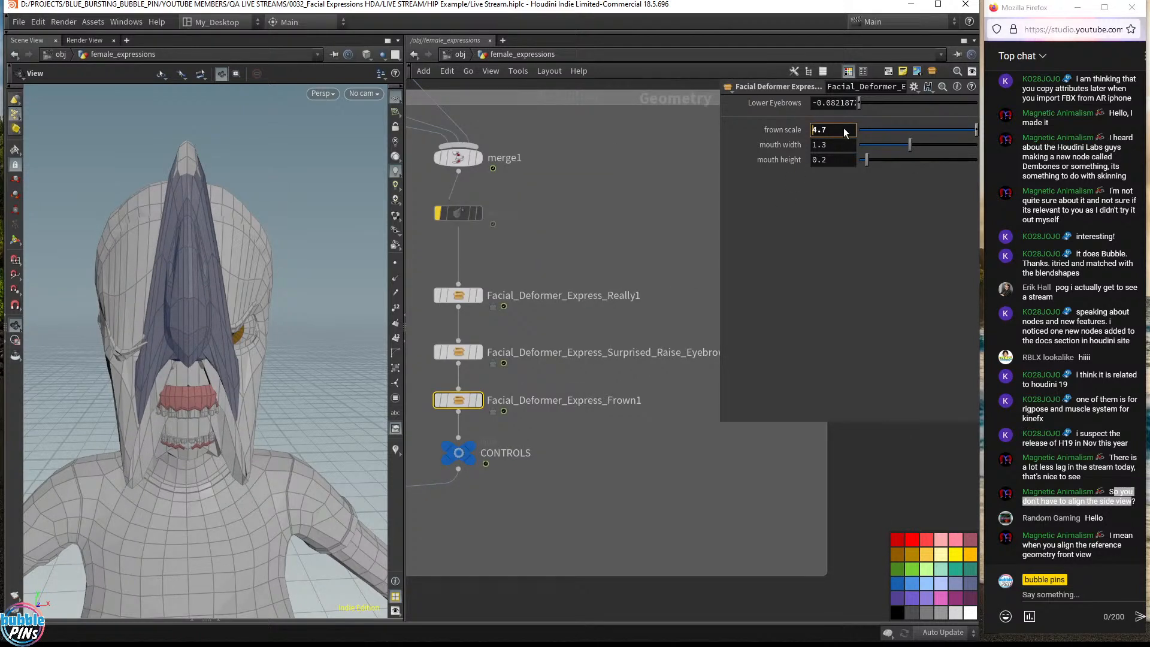
scroll(846, 133, "down", 1)
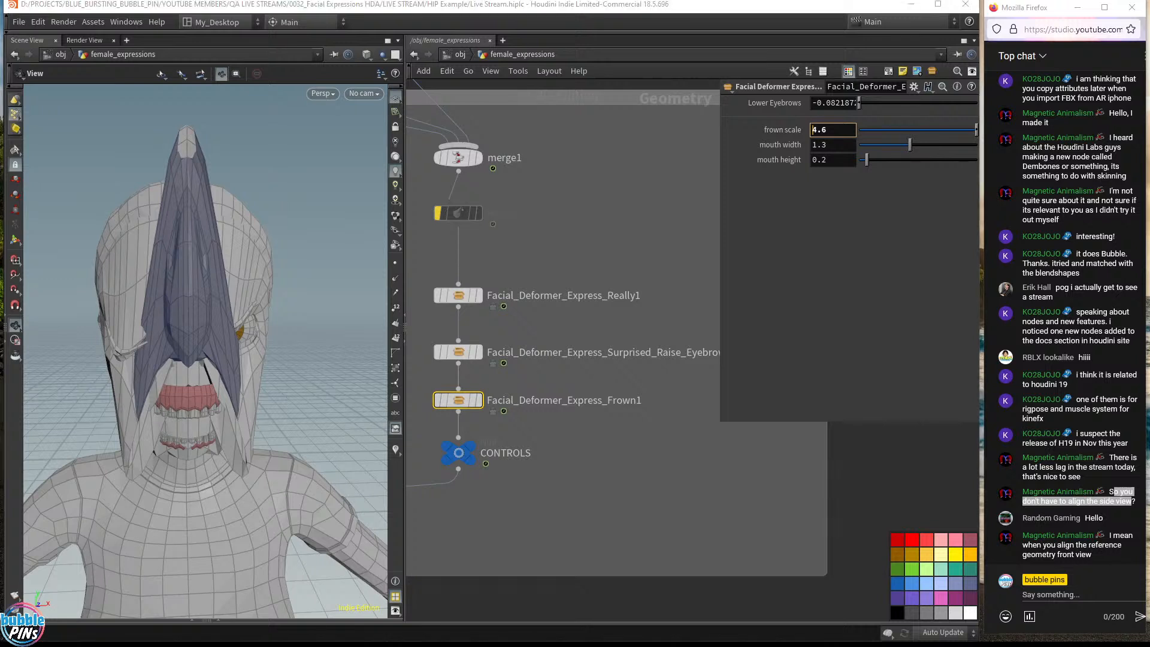
scroll(844, 133, "up", 8)
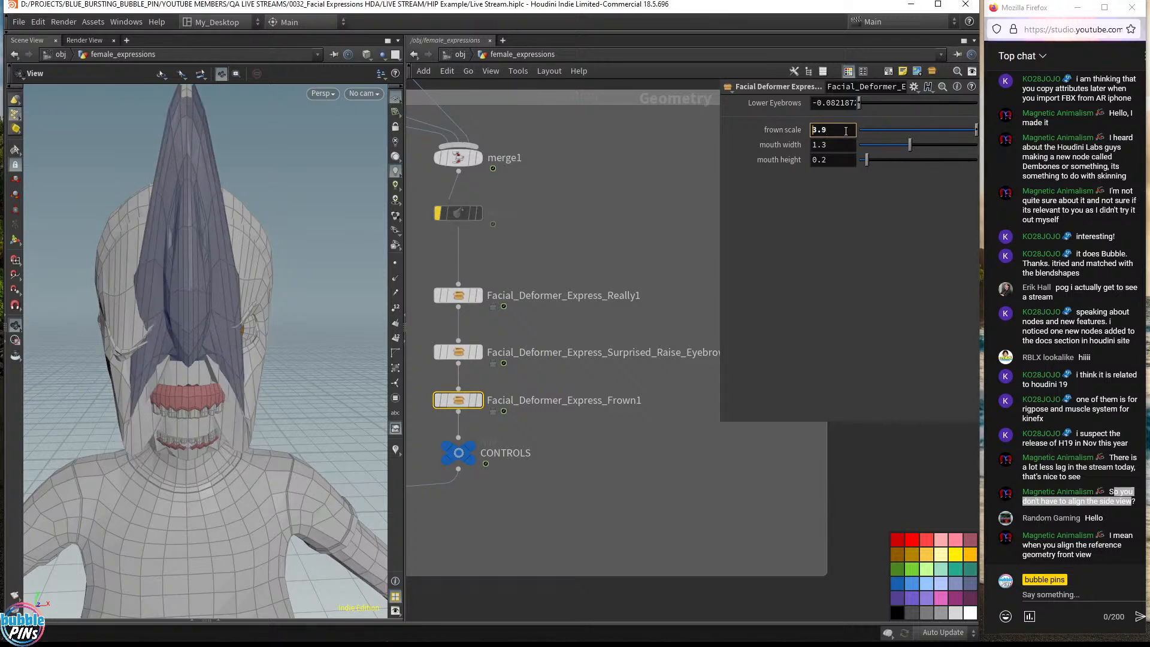
scroll(846, 130, "up", 6)
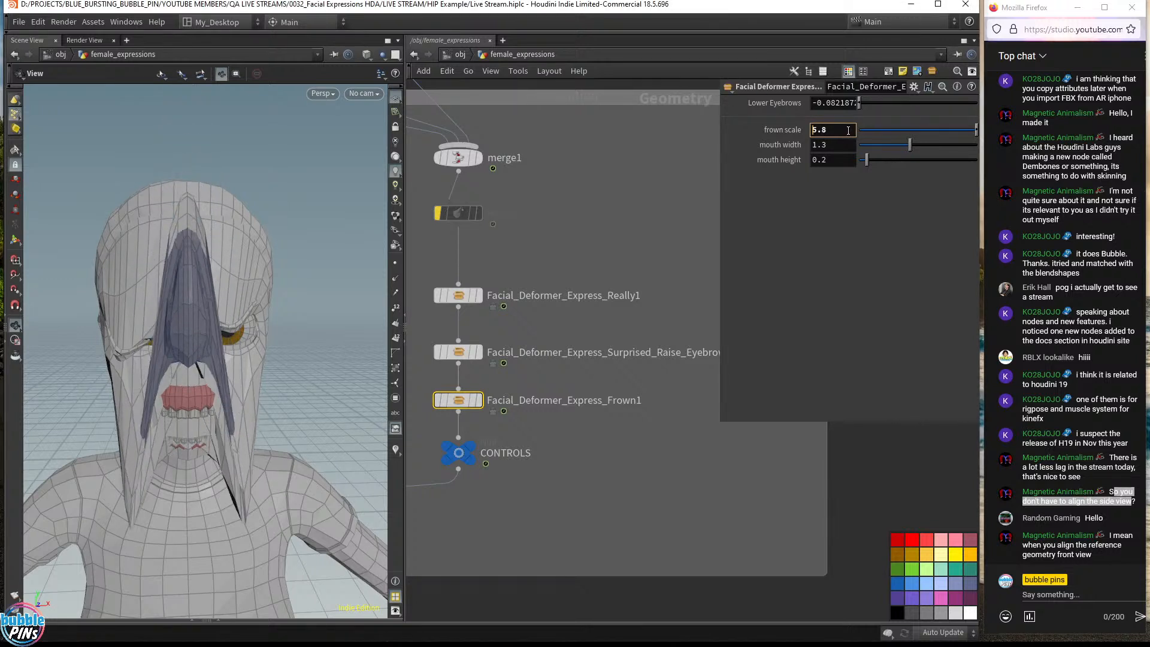
scroll(830, 104, "up", 10)
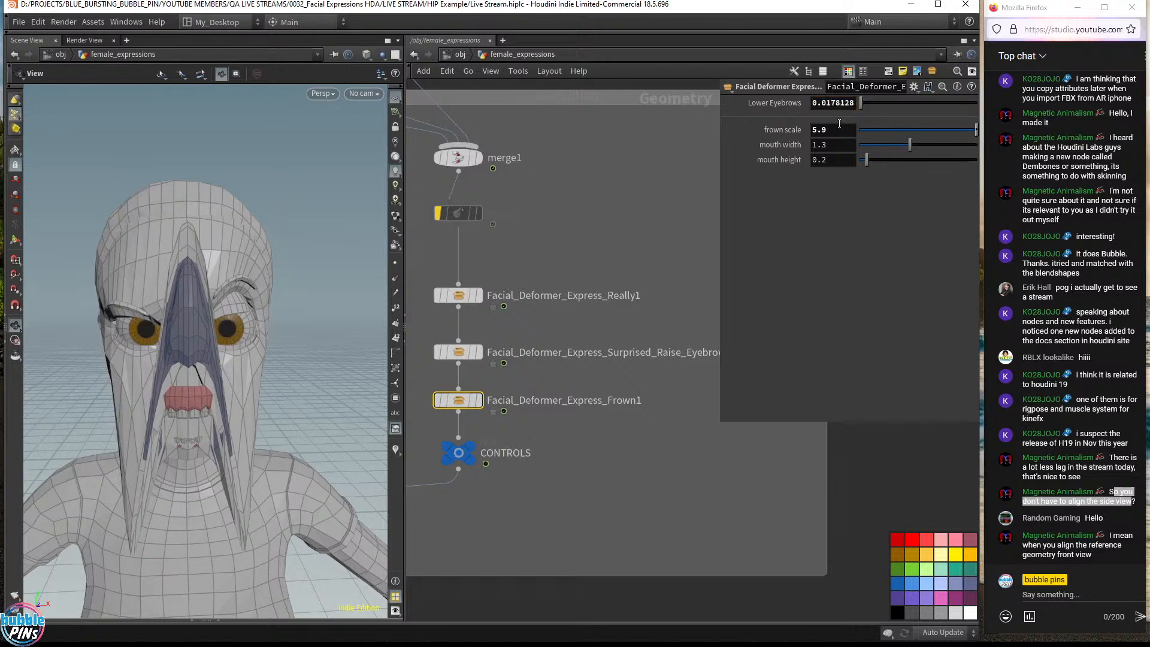
scroll(838, 129, "down", 3)
- Try frown scales of 1 and 3 on Facial_Deformer_Express_Frown1
left_click_drag(838, 129, 749, 123)
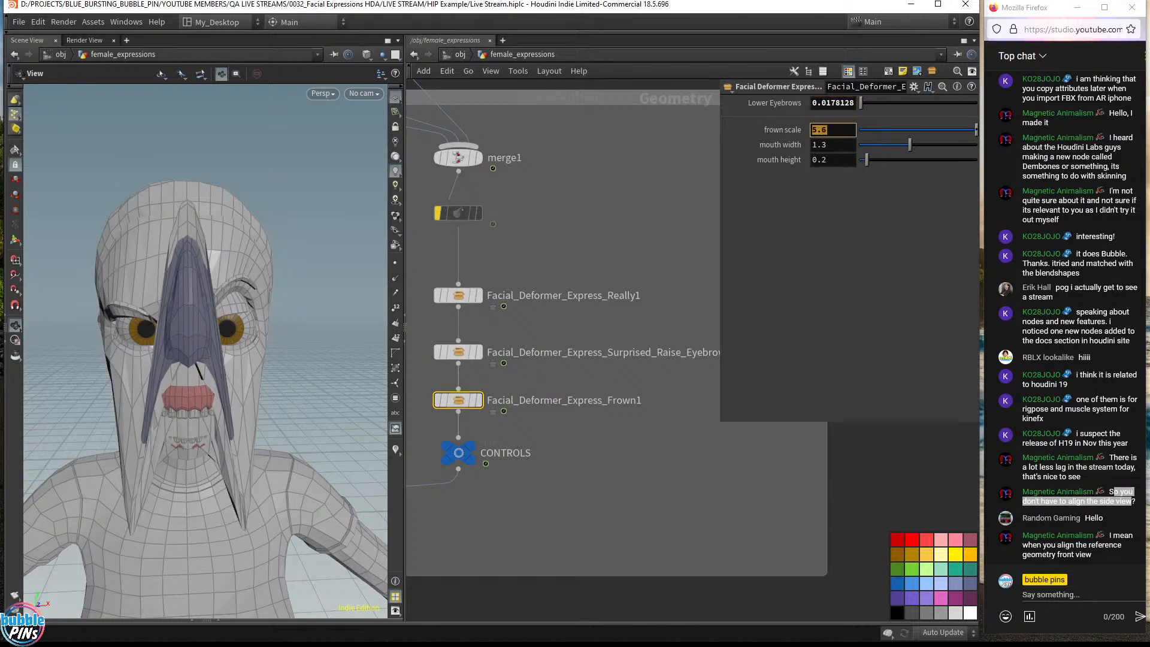
type("1")
key("Return")
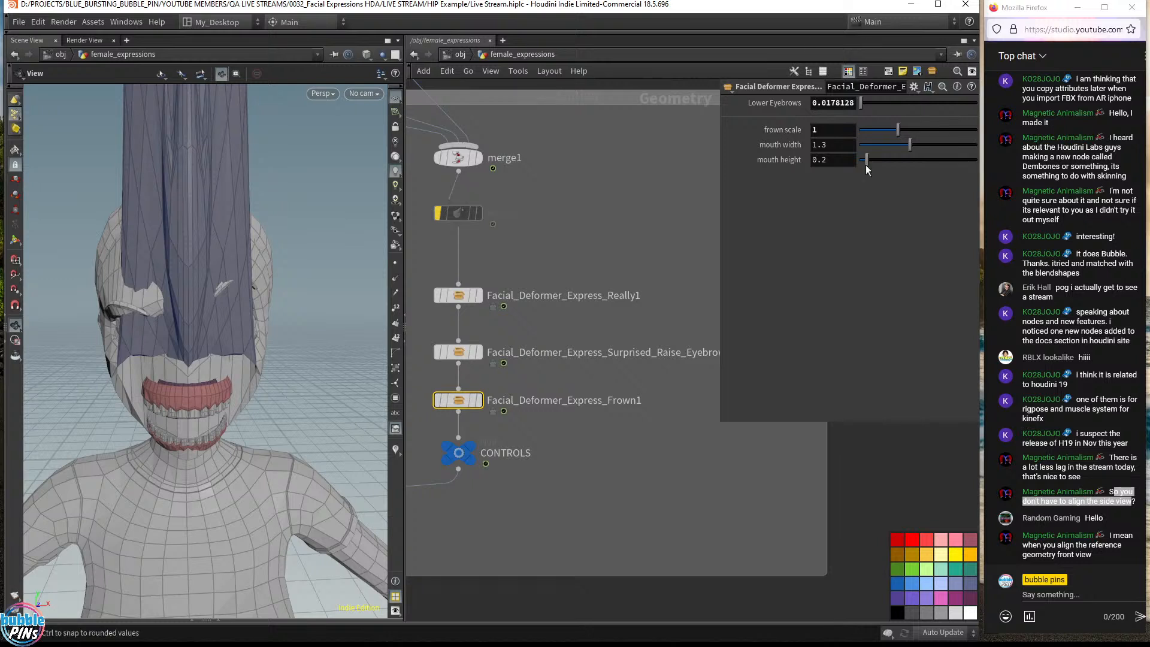
left_click_drag(850, 145, 780, 140)
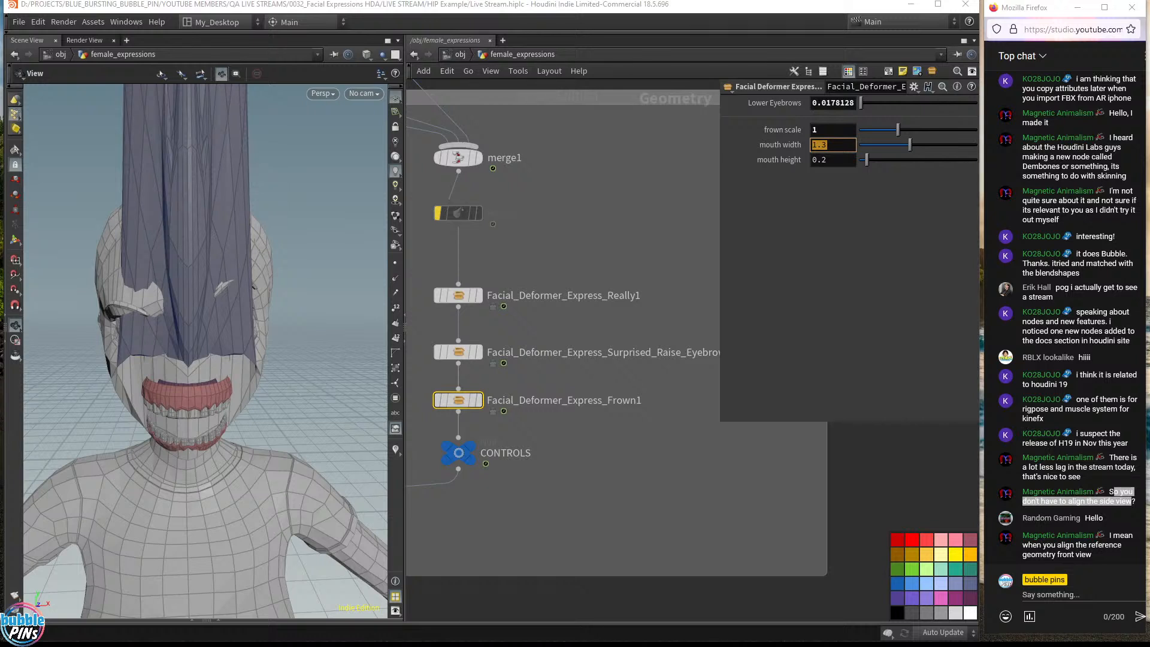
left_click_drag(836, 129, 798, 125)
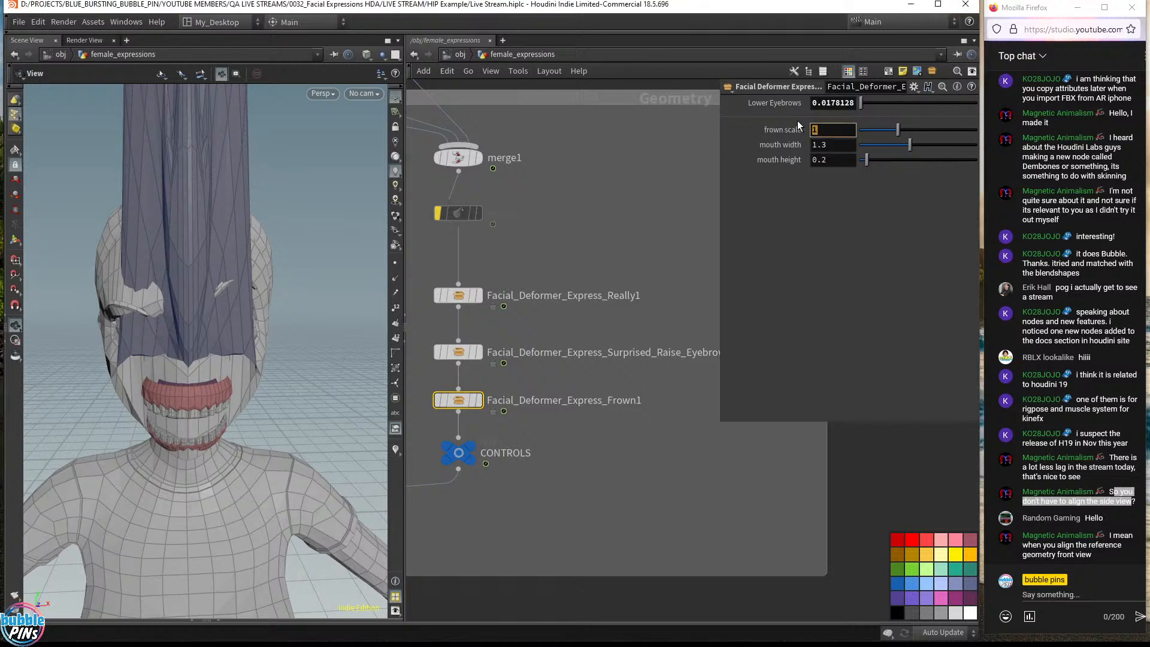
type("3")
key("Return")
left_click(844, 129)
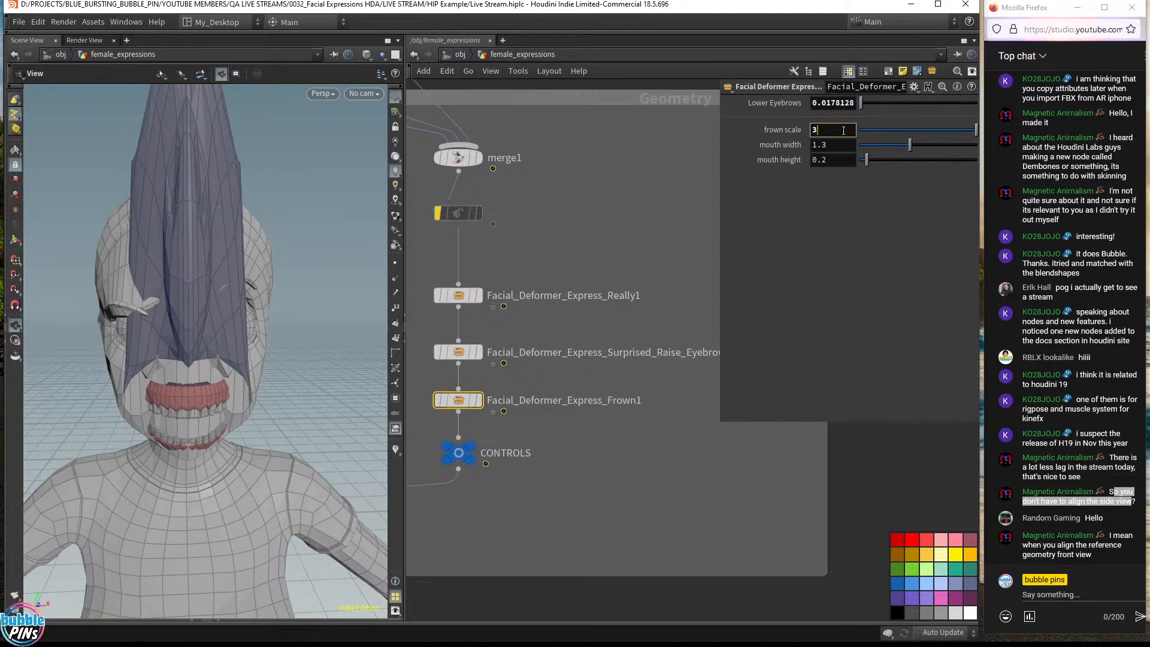
- Bypass the Really and Surprised Raise Eyebrows deformers above the Frown node
middle_click_drag(547, 294, 603, 290)
left_click_drag(576, 262, 498, 352)
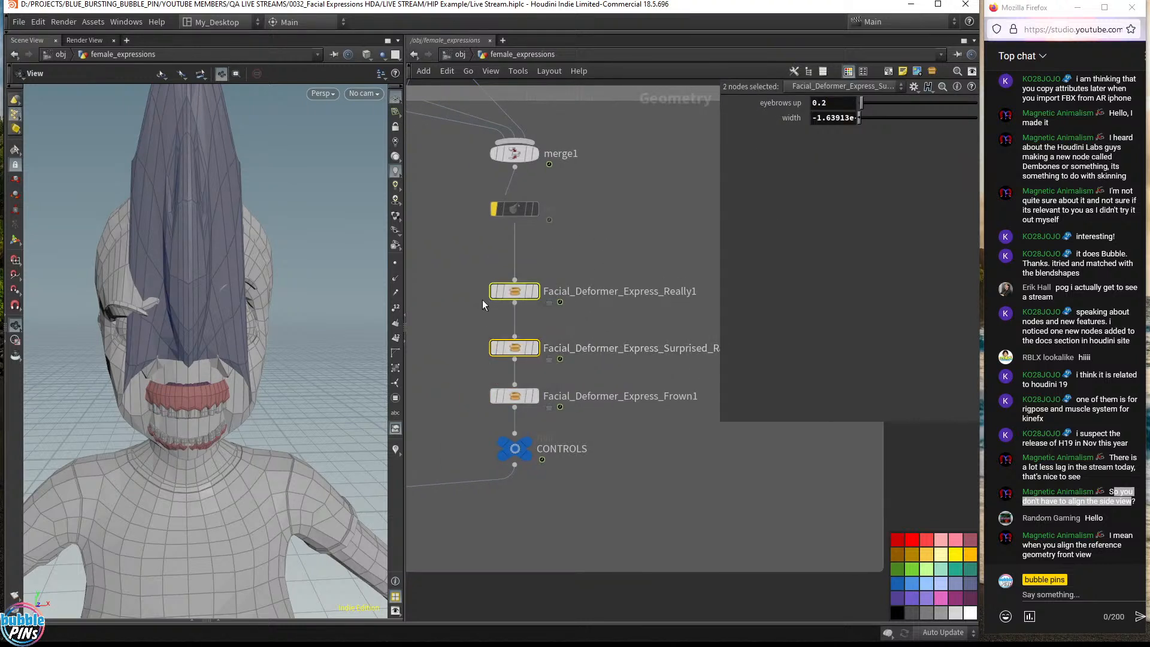
left_click(488, 264)
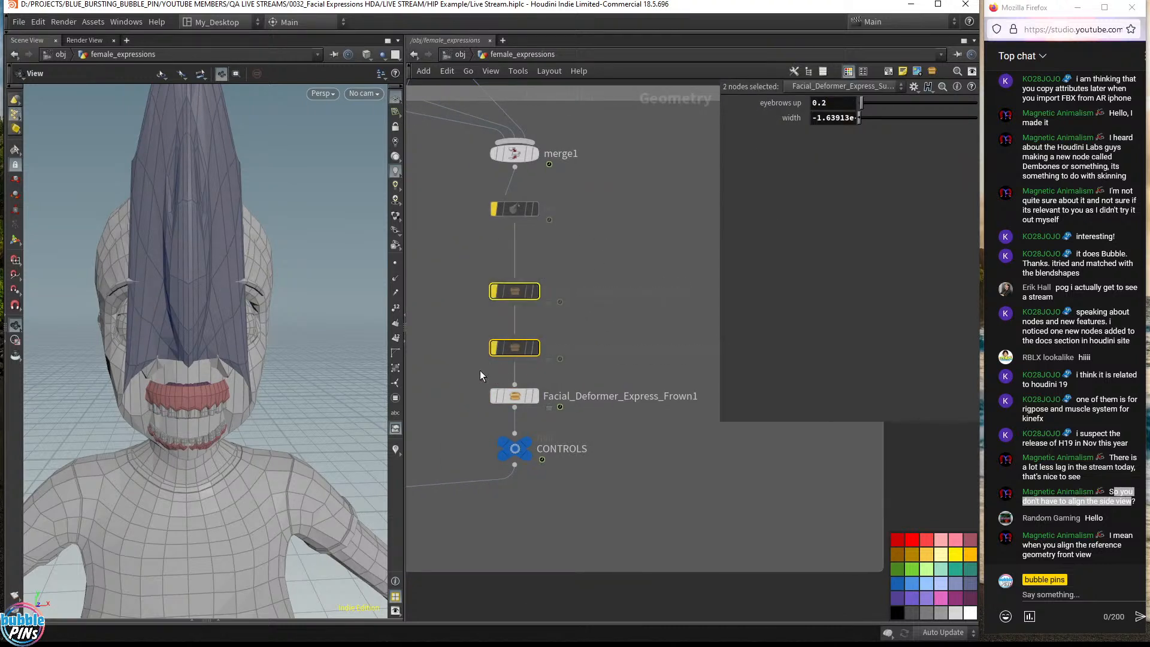
- Set the mouth width to 1 and the mouth height to 0.09 on Facial_Deformer_Express_Frown1
left_click_drag(447, 367, 569, 410)
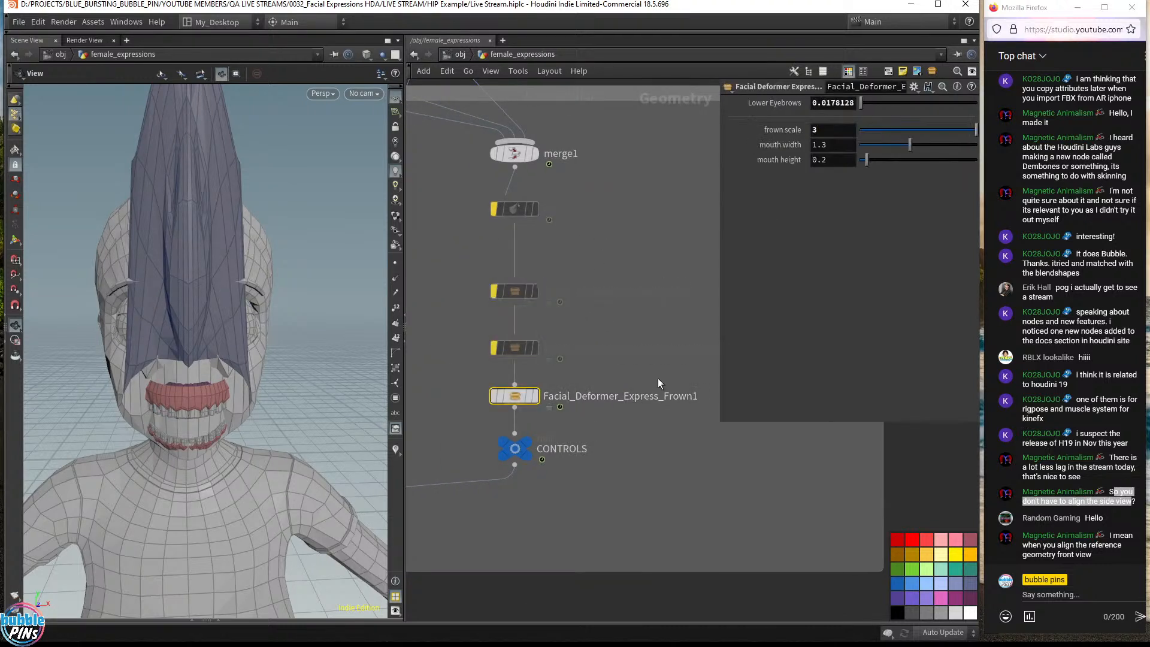
left_click(843, 103)
mouse_move(841, 103)
middle_mouse_down()
mouse_move(836, 160)
mouse_move(819, 143)
mouse_move(781, 145)
mouse_move(843, 116)
middle_mouse_up()
left_click(835, 127)
left_click(848, 147)
key("BackSpace")
key("BackSpace")
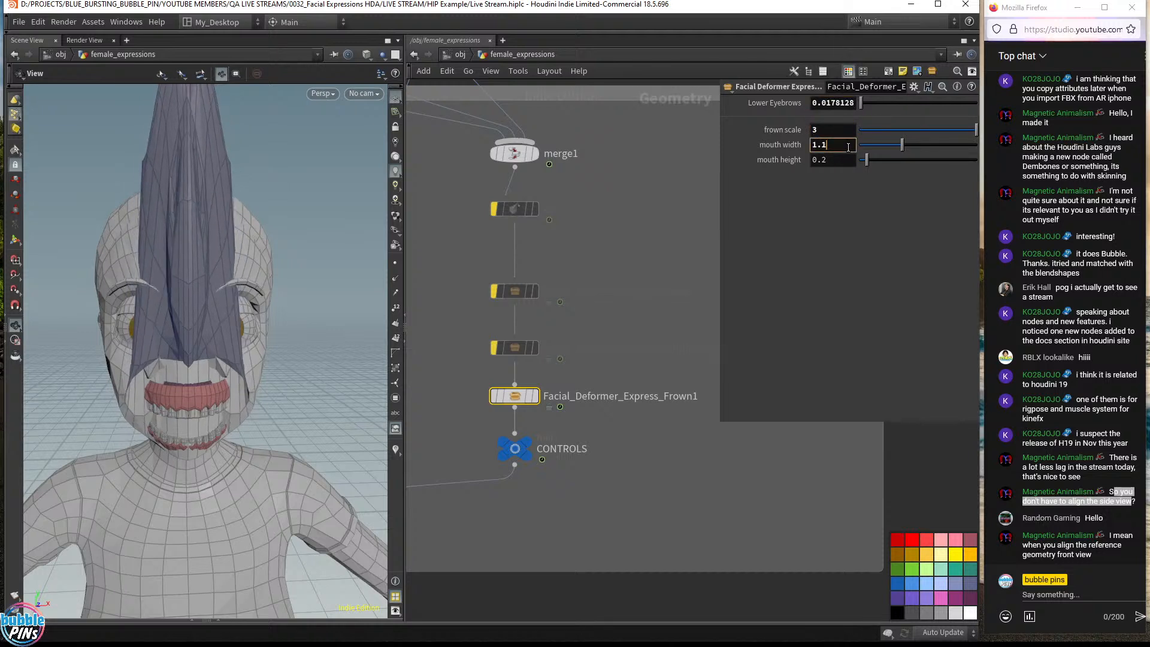
key("Return")
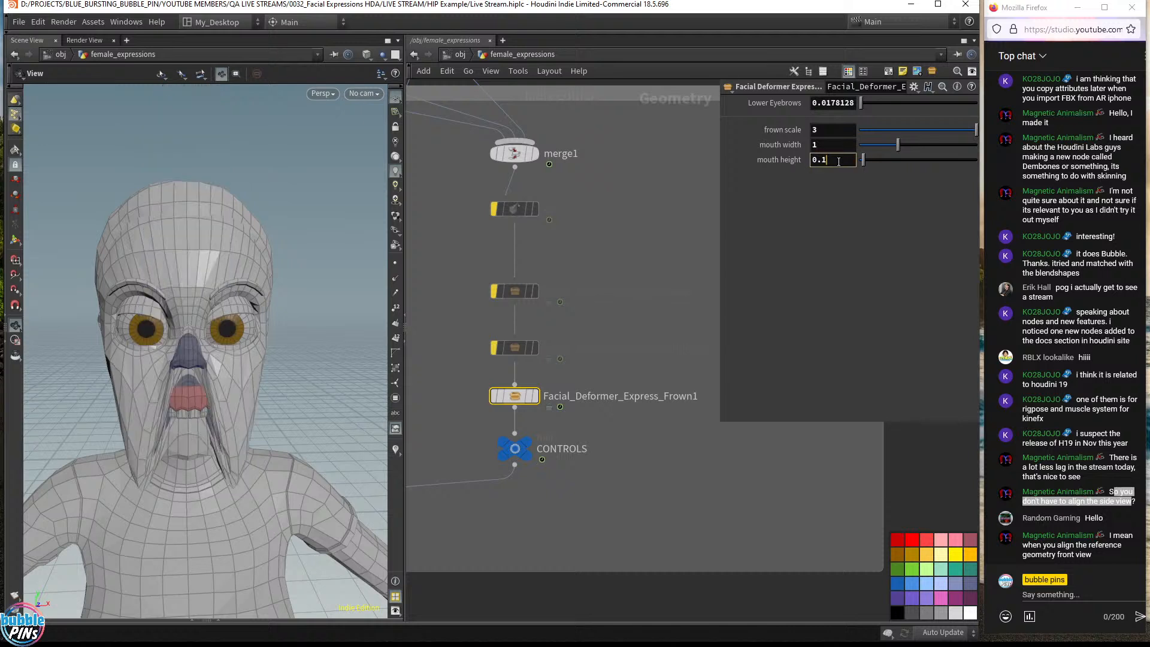
middle_click_drag(838, 161, 889, 179)
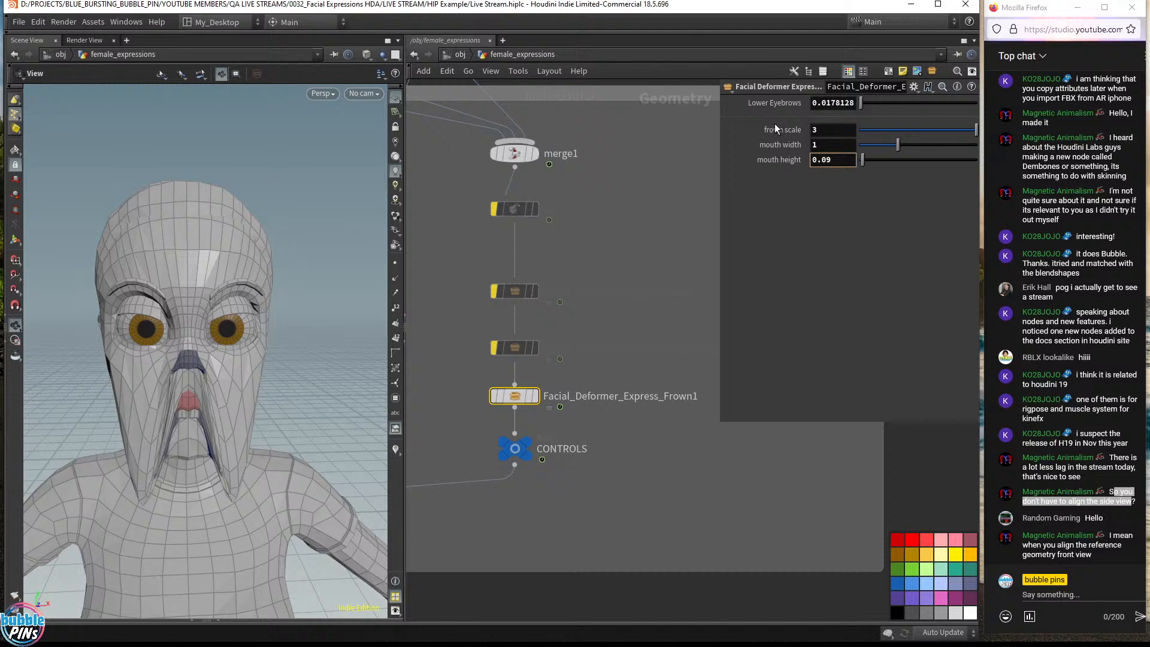
- Set the frown scale of Facial_Deformer_Express_Frown1 to 3.5
left_click(834, 131)
type("3.5")
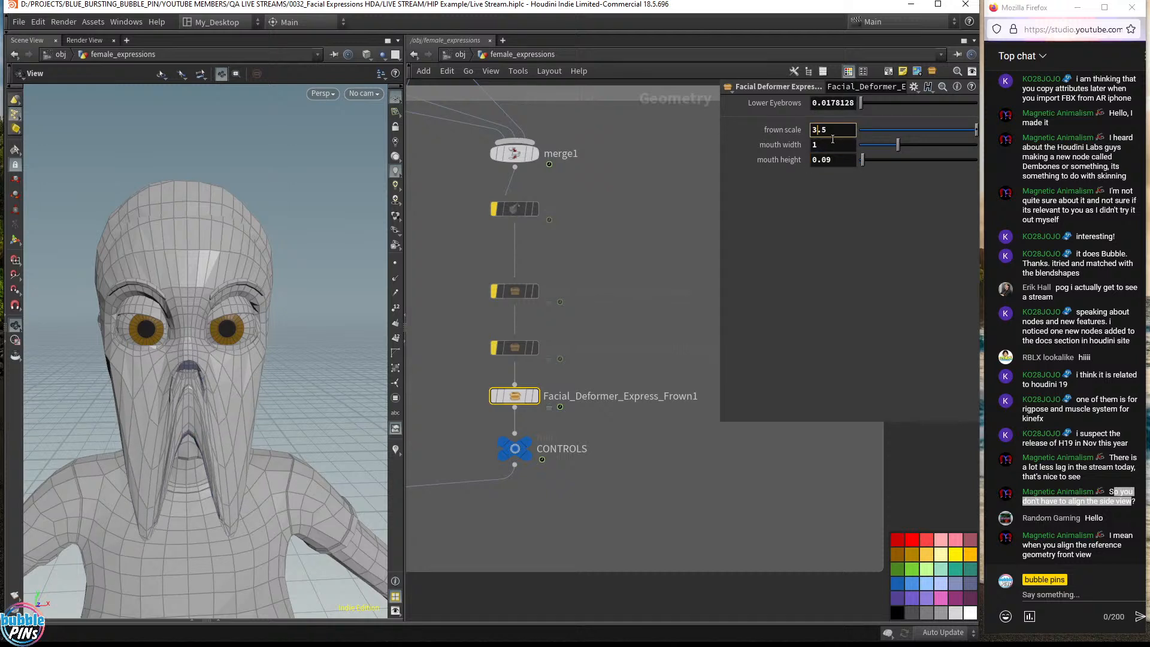
key("Return")
mouse_move(834, 160)
middle_mouse_down()
mouse_move(837, 178)
mouse_move(872, 177)
mouse_move(783, 179)
mouse_move(838, 174)
middle_mouse_up()
- Examine the frowning face from several angles and compare the Mouth deforming scale of Facial_Deformer_Express1 with the Frown node's parameters
mouse_move(346, 222)
left_mouse_down()
mouse_move(364, 202)
mouse_move(349, 241)
left_mouse_up()
scroll(645, 251, "down", 3)
middle_click_drag(584, 281, 646, 274)
left_click_drag(577, 324, 482, 402)
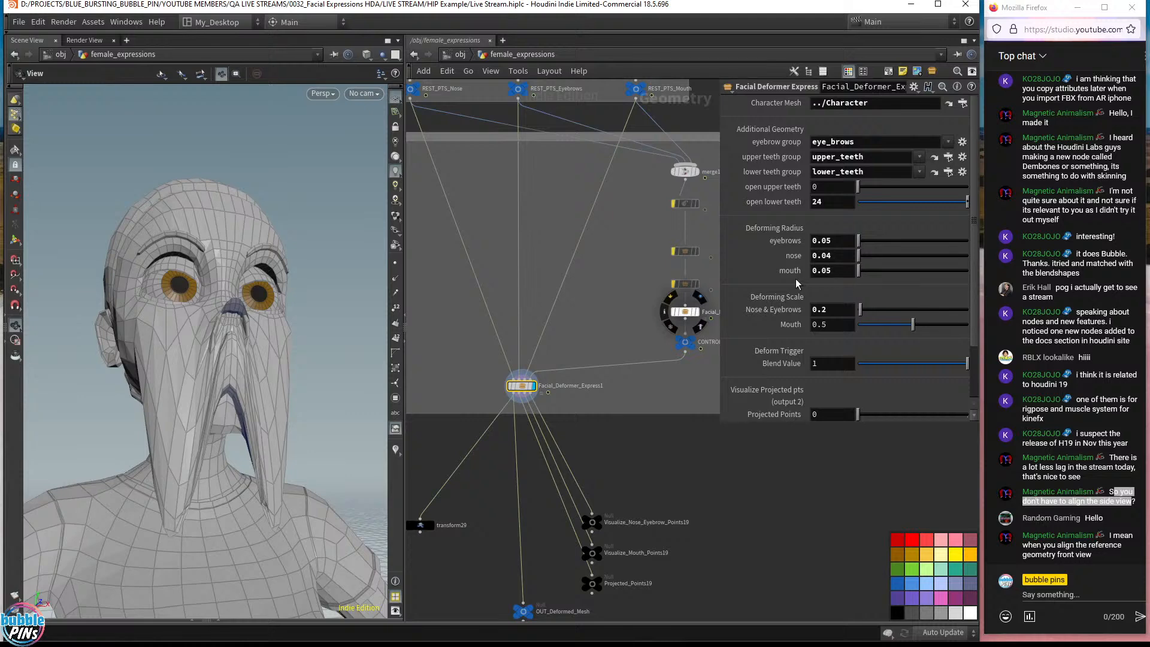
left_click_drag(836, 327, 804, 328)
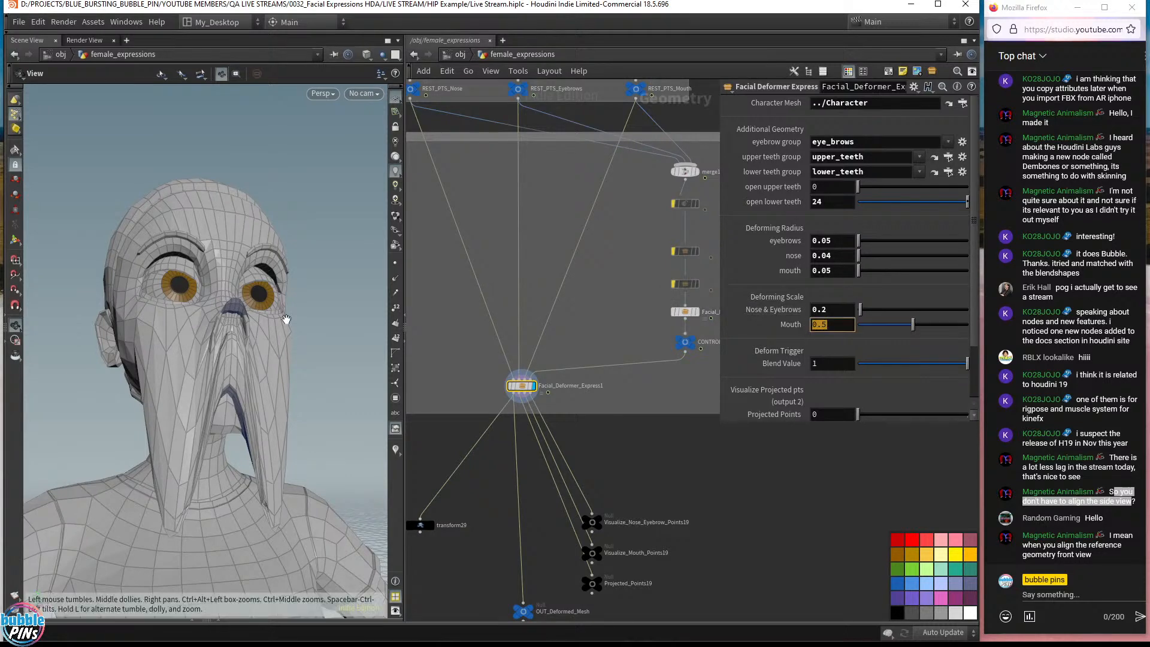
left_click_drag(354, 304, 339, 328)
middle_click_drag(630, 346, 577, 332)
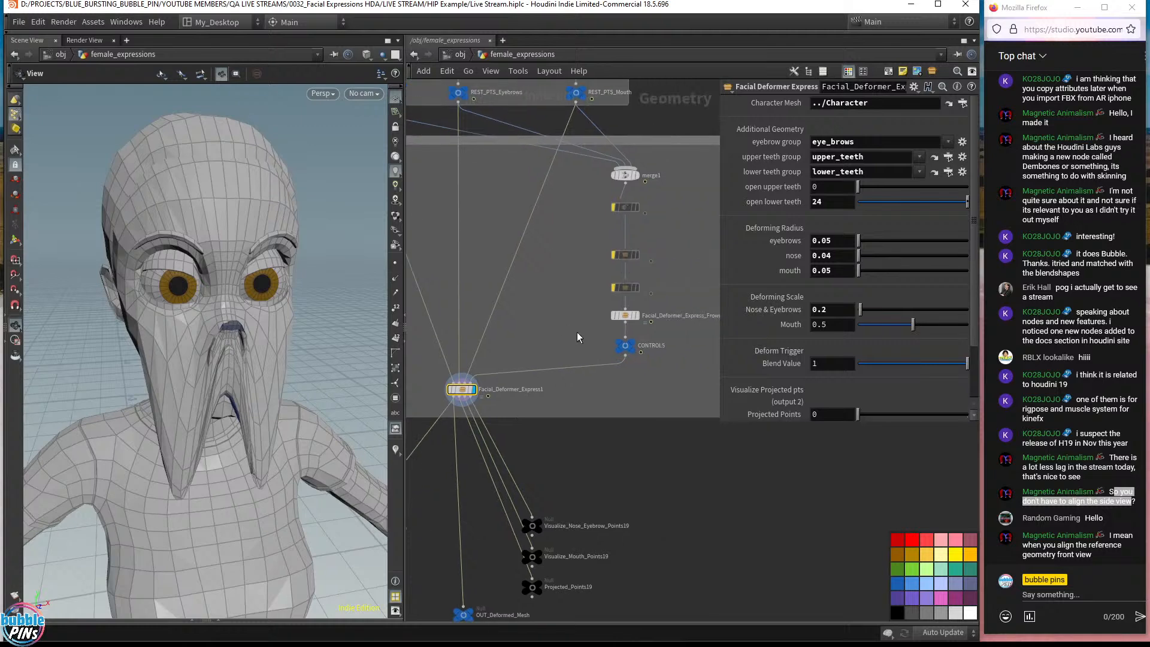
left_click(624, 314)
scroll(680, 301, "down", 1)
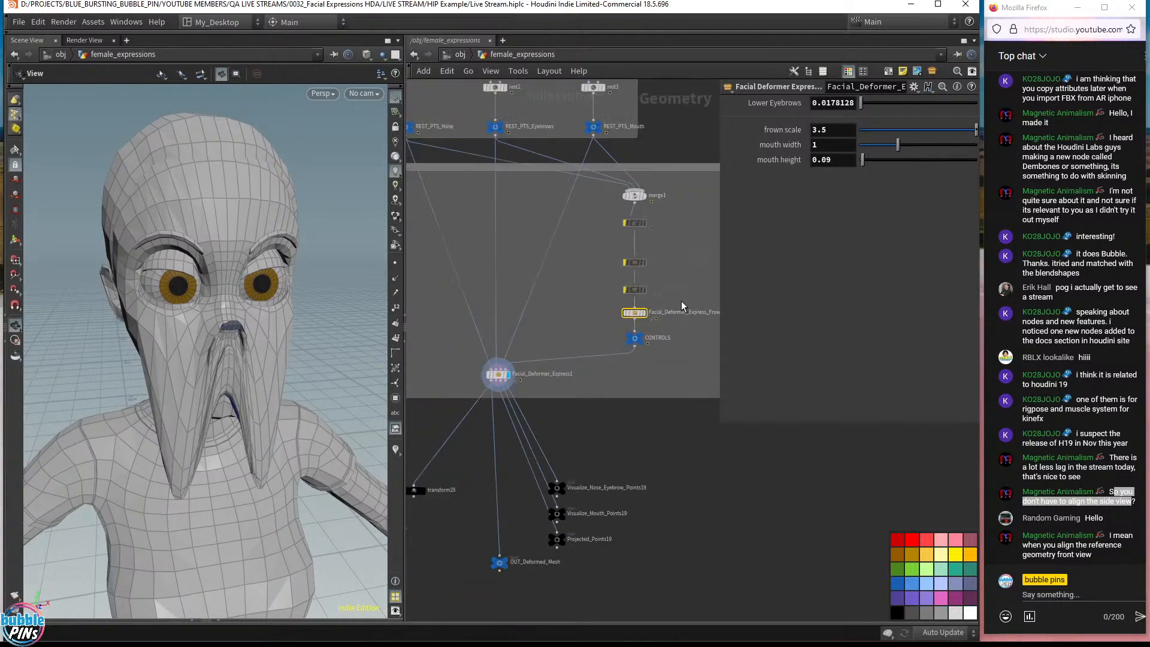
middle_click_drag(681, 300, 652, 304)
left_click_drag(576, 326, 577, 326)
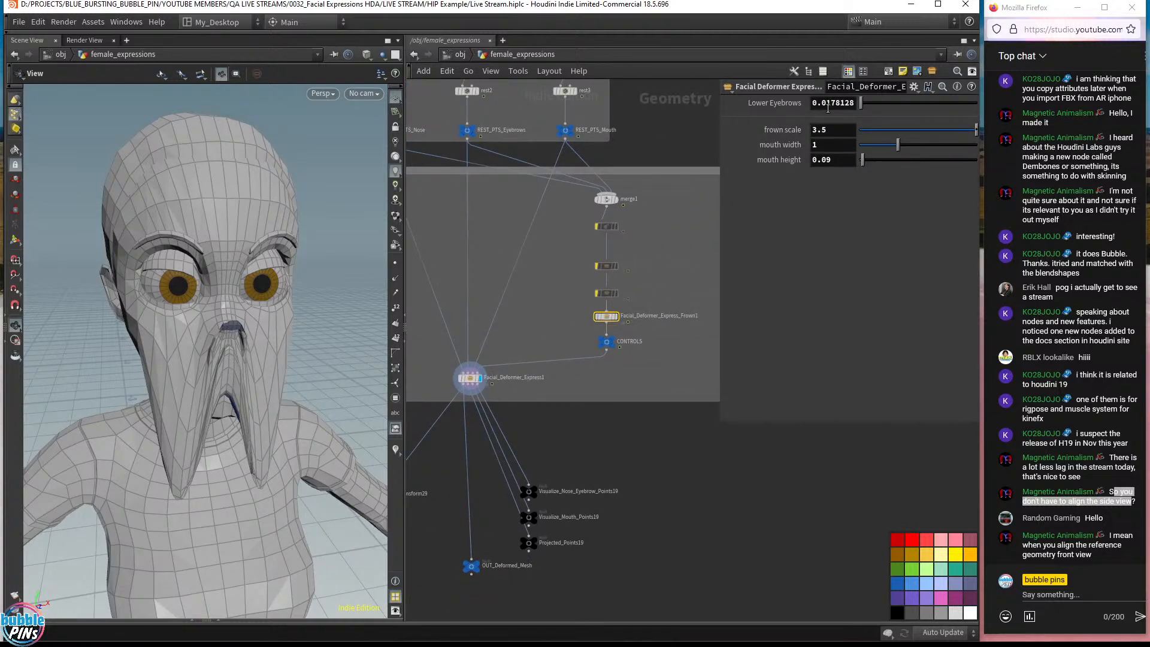
left_click_drag(285, 323, 268, 275)
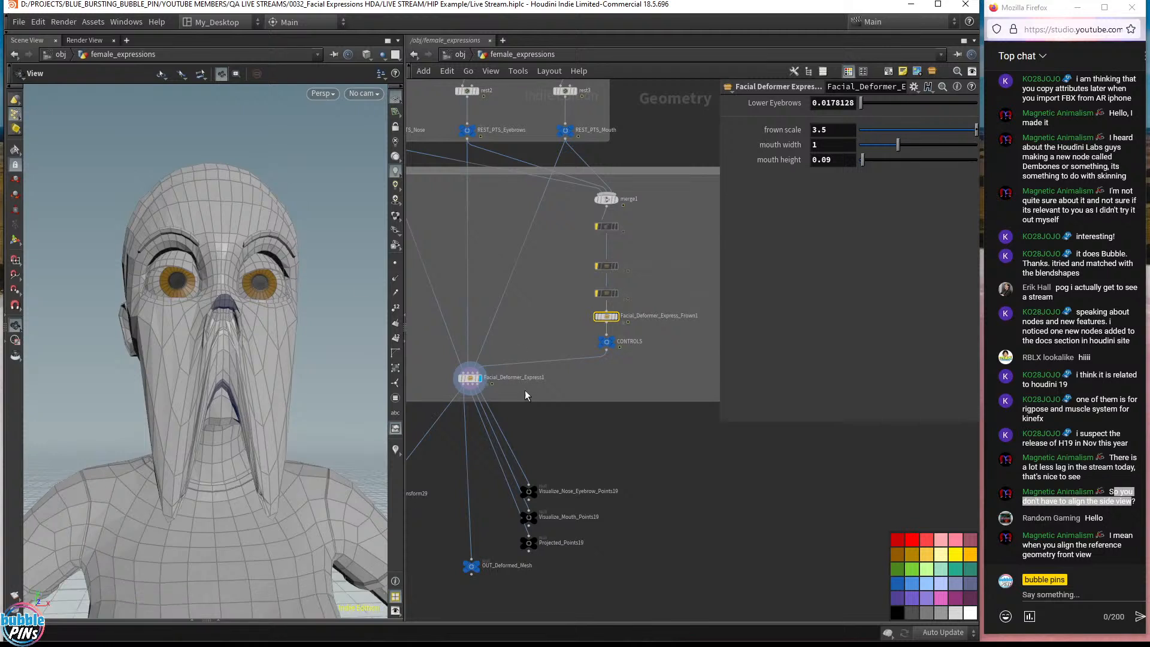
- Set the Mouth deforming scale of Facial_Deformer_Express1 to 0.1
left_click_drag(493, 355, 446, 392)
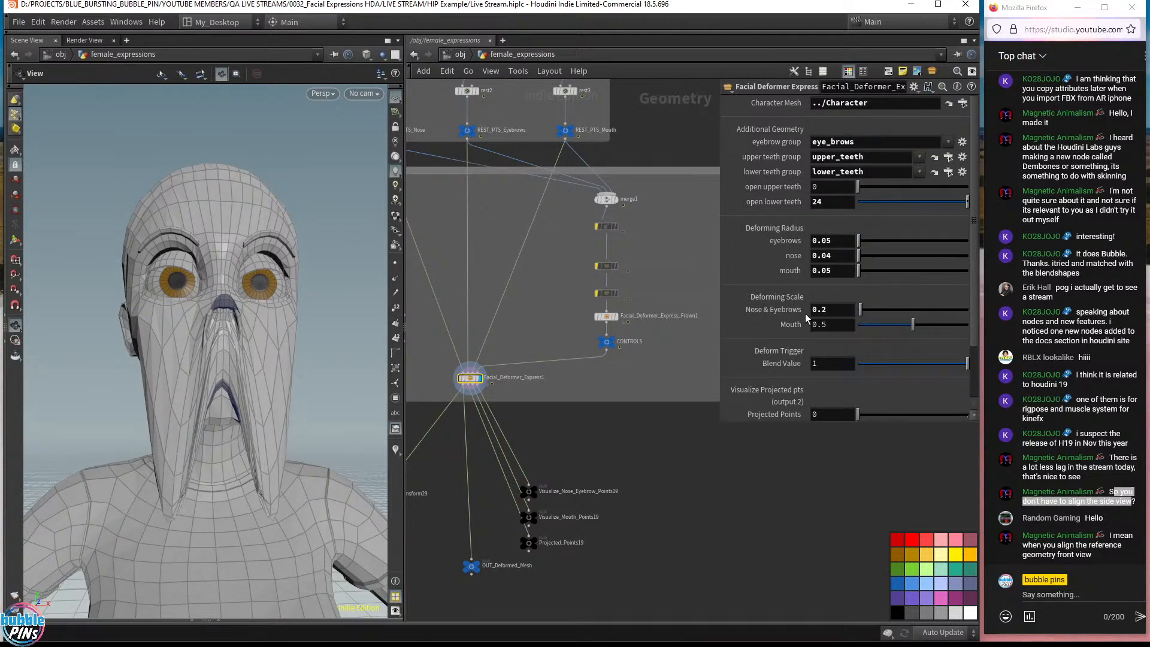
left_click(838, 326)
type("0.4")
key("Down")
key("Down")
key("Down")
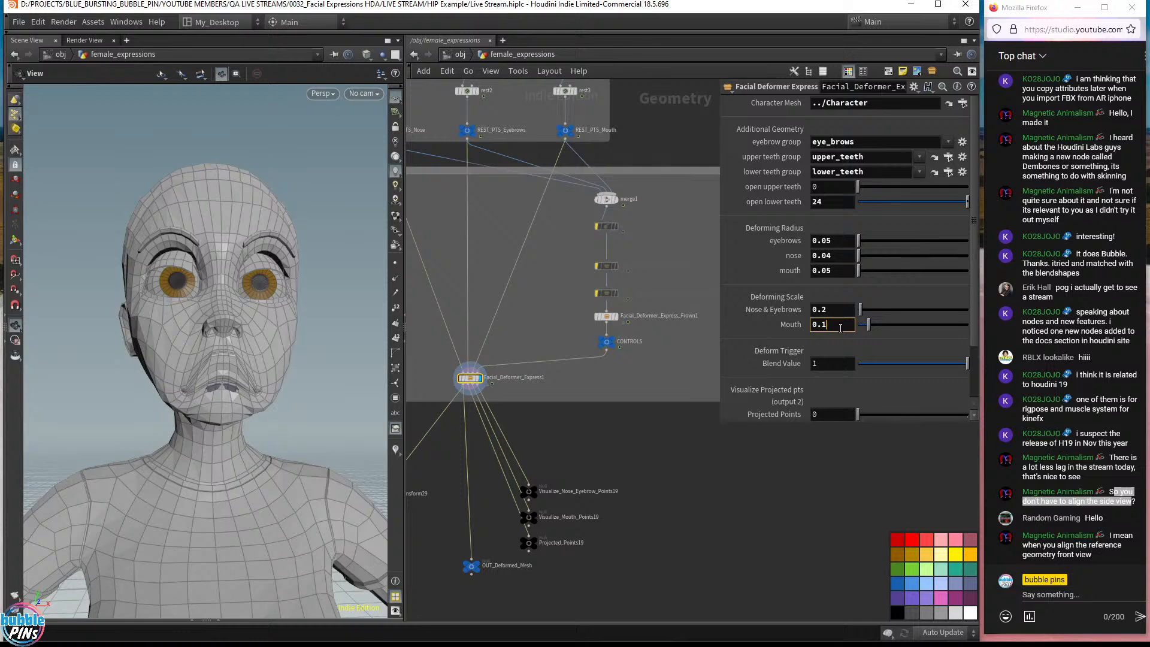
- On Facial_Deformer_Express_Frown1, set Lower Eyebrows to 0.0478128, mouth width to 2.2 and mouth height to 0.08
left_click_drag(282, 352, 236, 354)
middle_click_drag(236, 354, 328, 335)
mouse_move(327, 335)
left_mouse_down()
mouse_move(365, 348)
mouse_move(309, 347)
left_mouse_up()
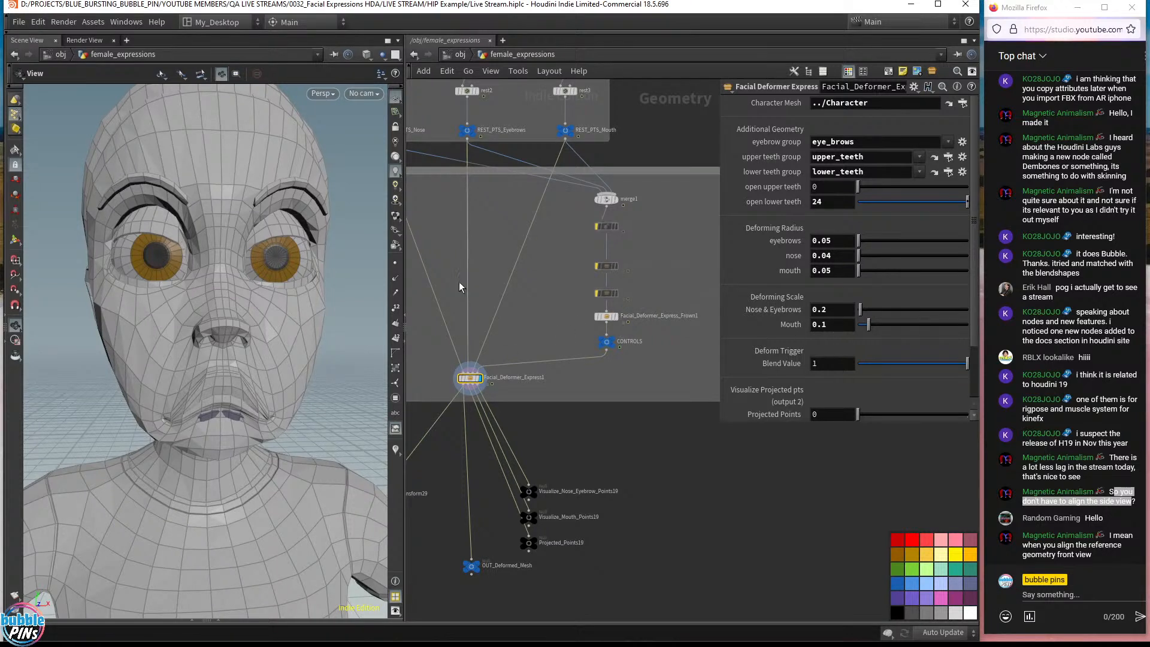
left_click(606, 316)
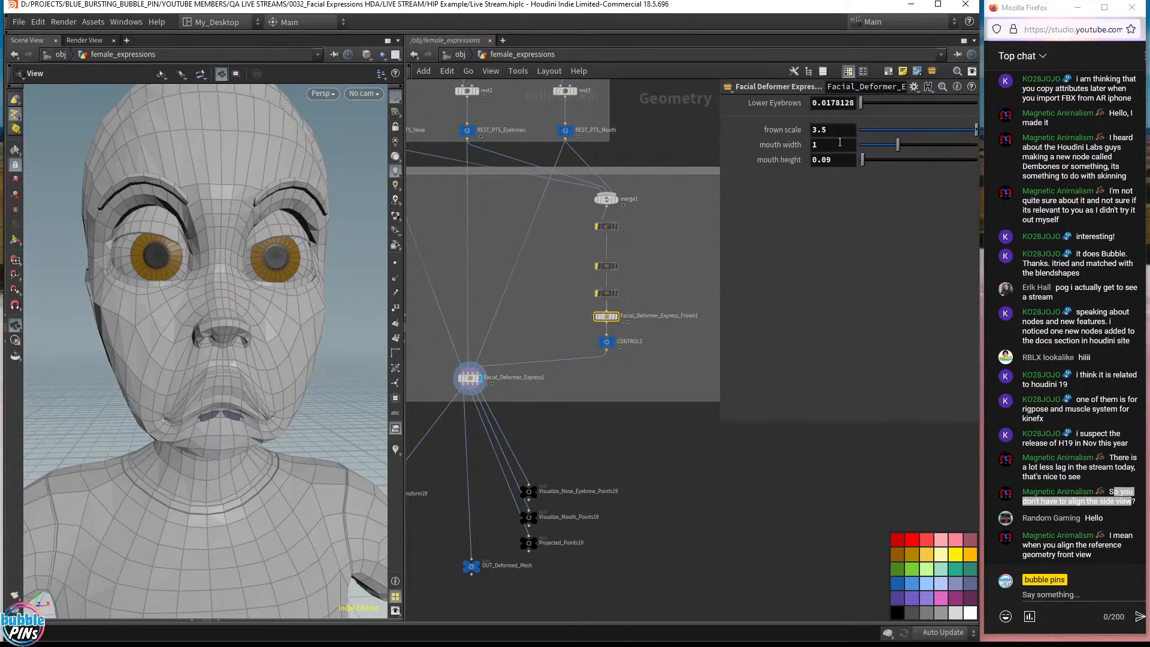
middle_click_drag(841, 132, 940, 167)
middle_click_drag(836, 147, 821, 193)
left_click_drag(295, 284, 213, 278)
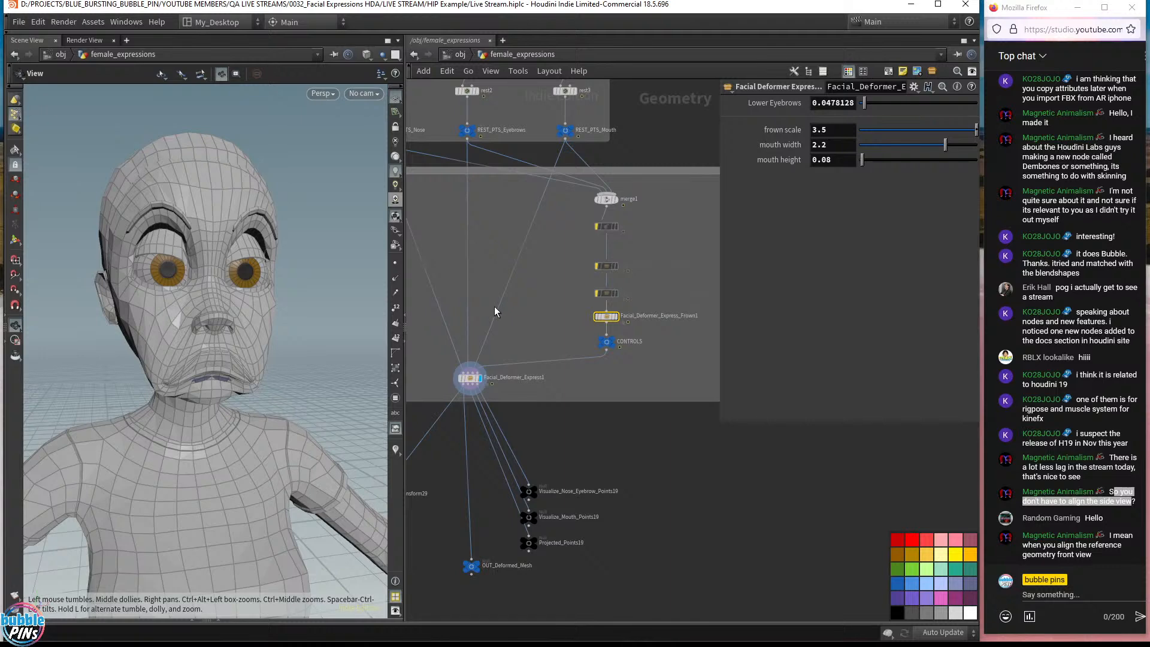
mouse_move(237, 313)
left_mouse_down()
mouse_move(280, 300)
mouse_move(237, 302)
left_mouse_up()
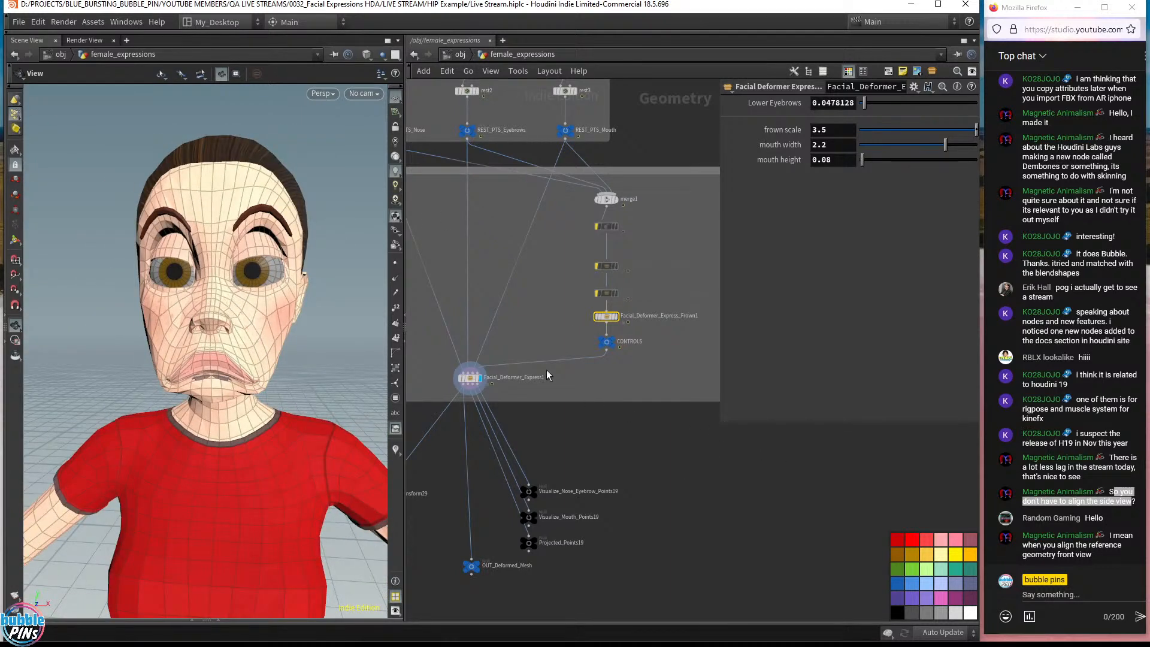
- Re-enable the three bypassed nodes between merge1 and Facial_Deformer_Express_Frown1, including edit3, and check the combined expression on the face
left_click_drag(582, 220, 627, 301)
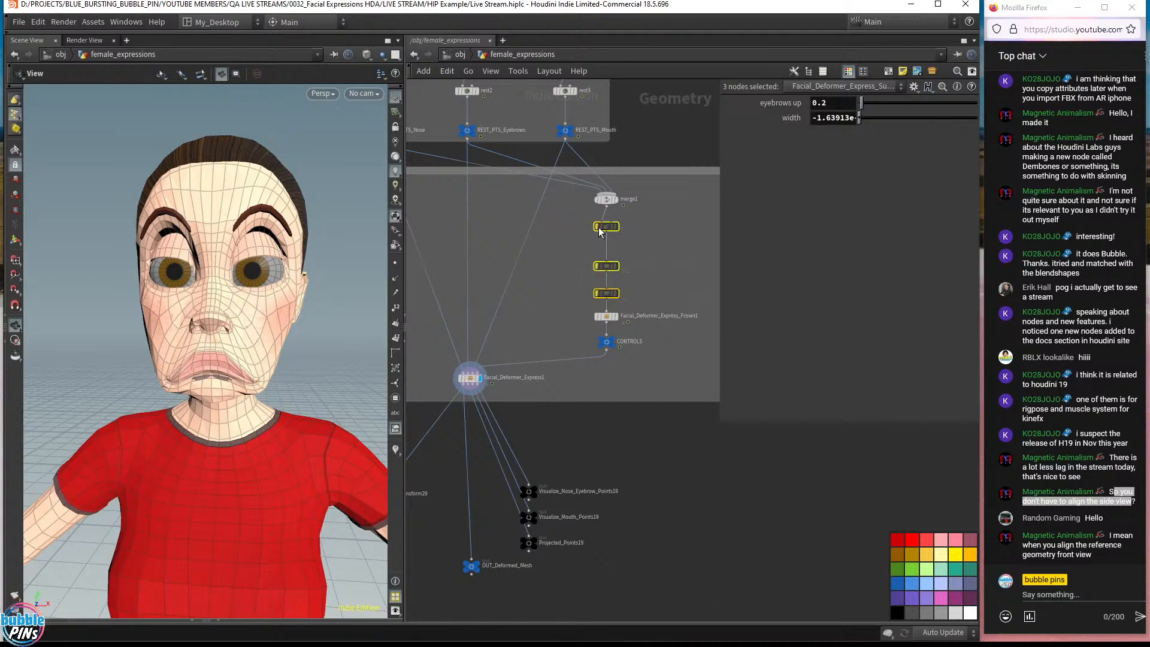
scroll(605, 248, "up", 5)
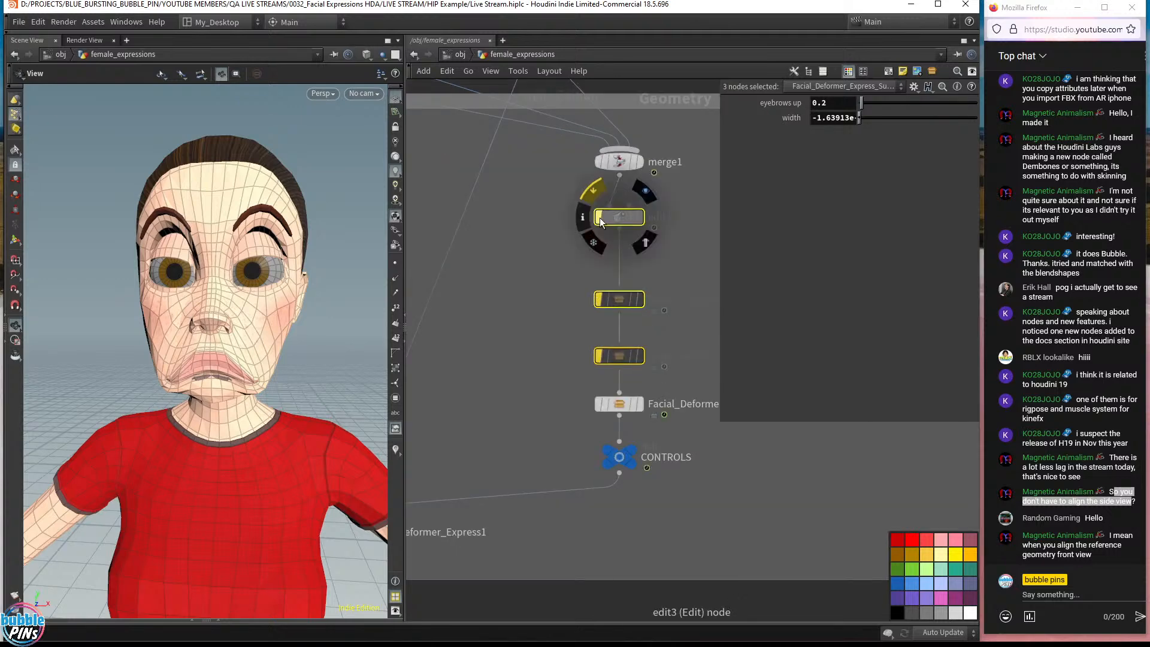
left_click(548, 486)
left_click_drag(281, 336, 332, 336)
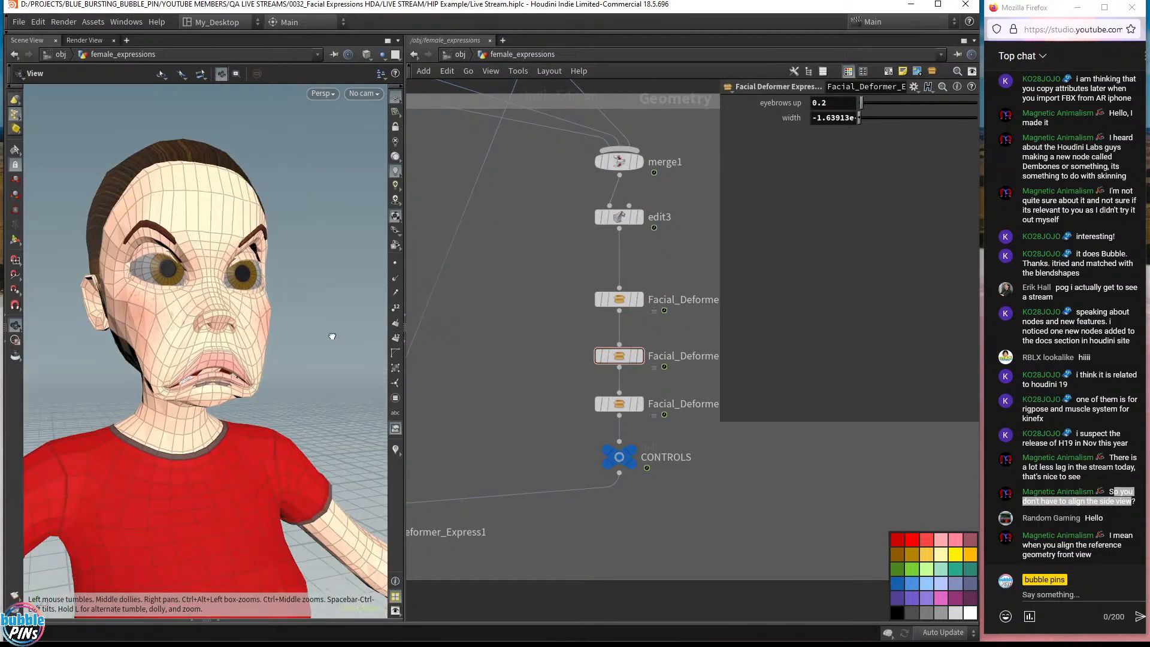
mouse_move(281, 369)
left_mouse_down()
mouse_move(261, 370)
mouse_move(273, 357)
left_mouse_up()
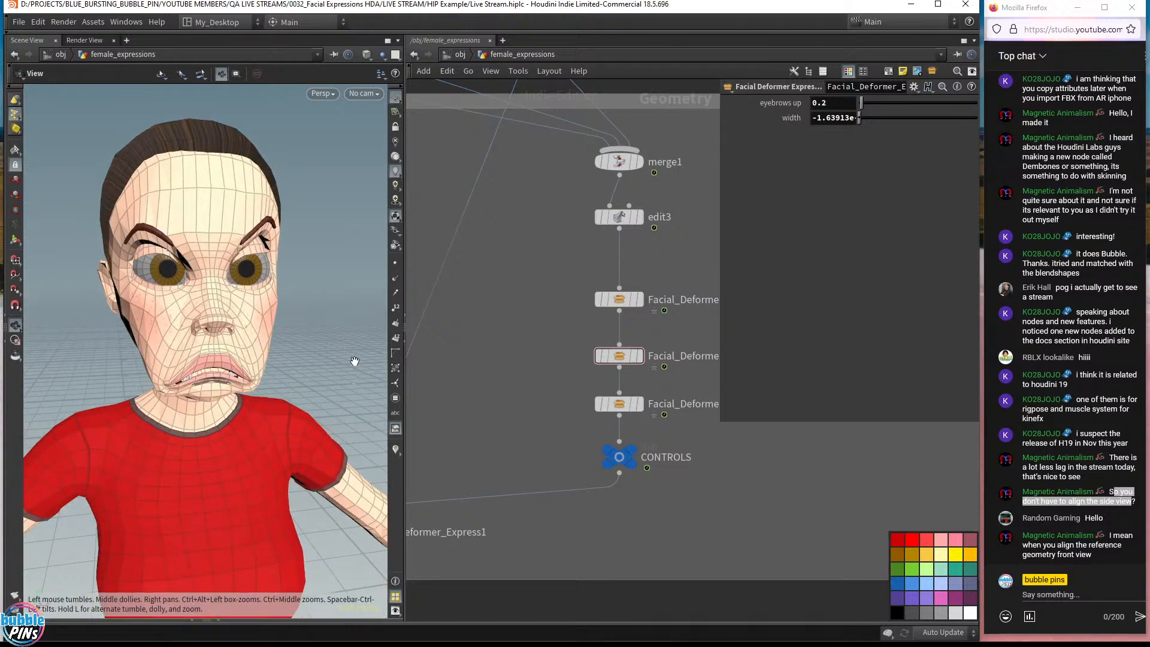
scroll(553, 399, "down", 6)
middle_click_drag(604, 435, 641, 448)
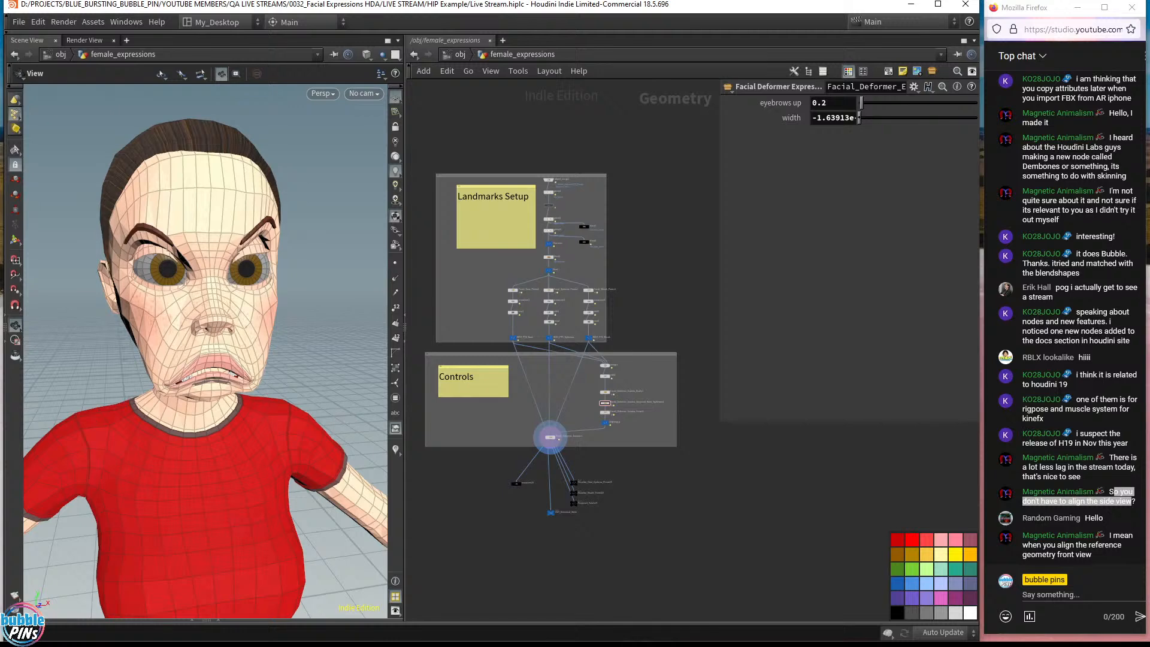
- Switch to topics.txt in Notepad and highlight the note about updates being made over the next weeks to come
key("alt+Tab")
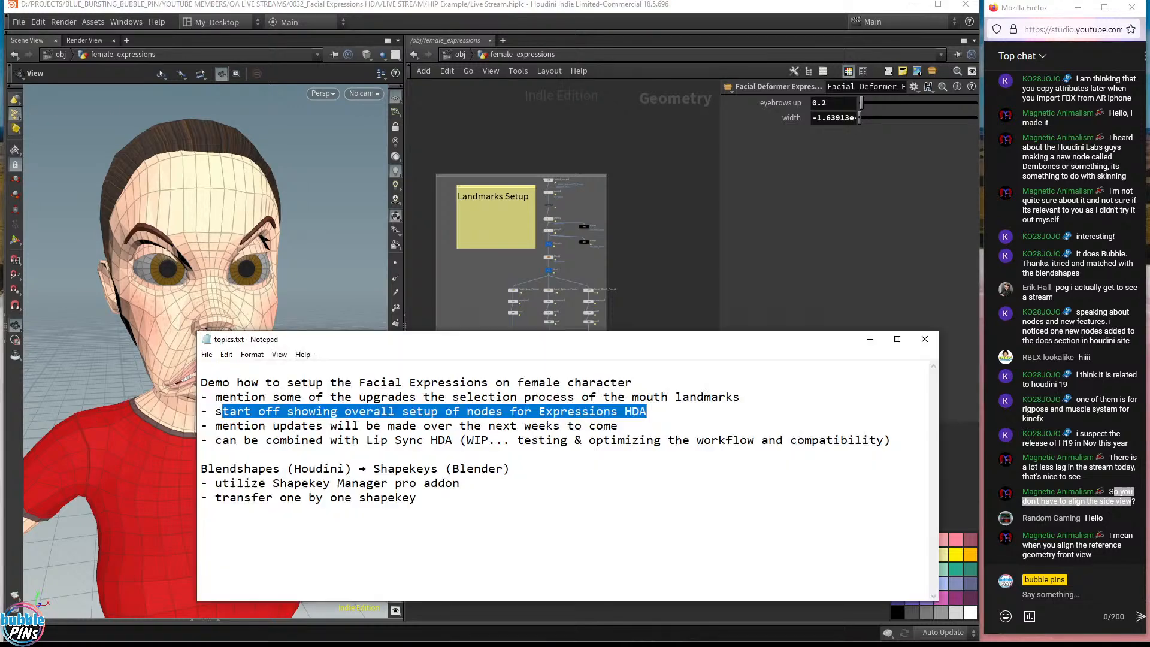
left_click(201, 455)
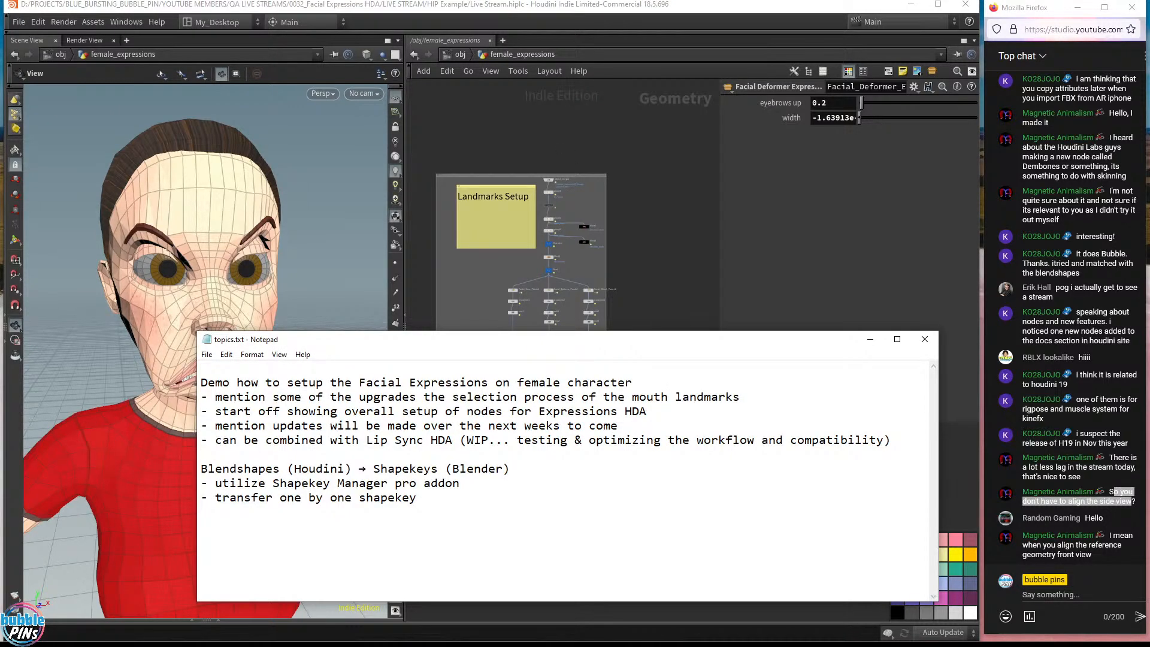
left_click_drag(215, 411, 647, 410)
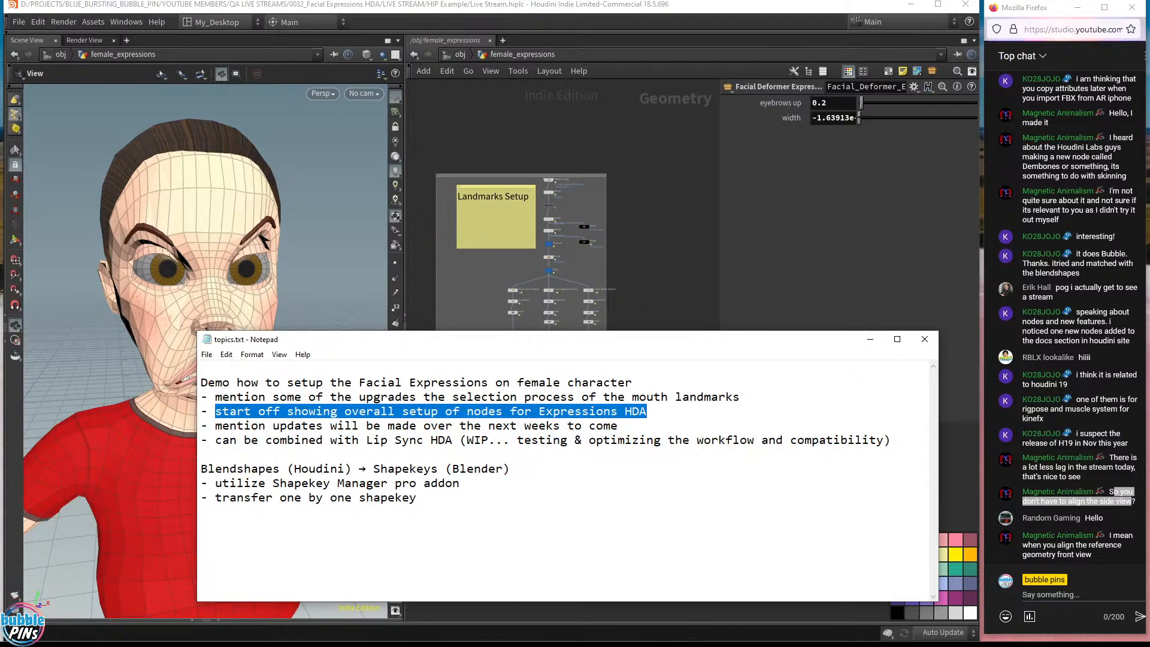
left_click_drag(215, 425, 617, 425)
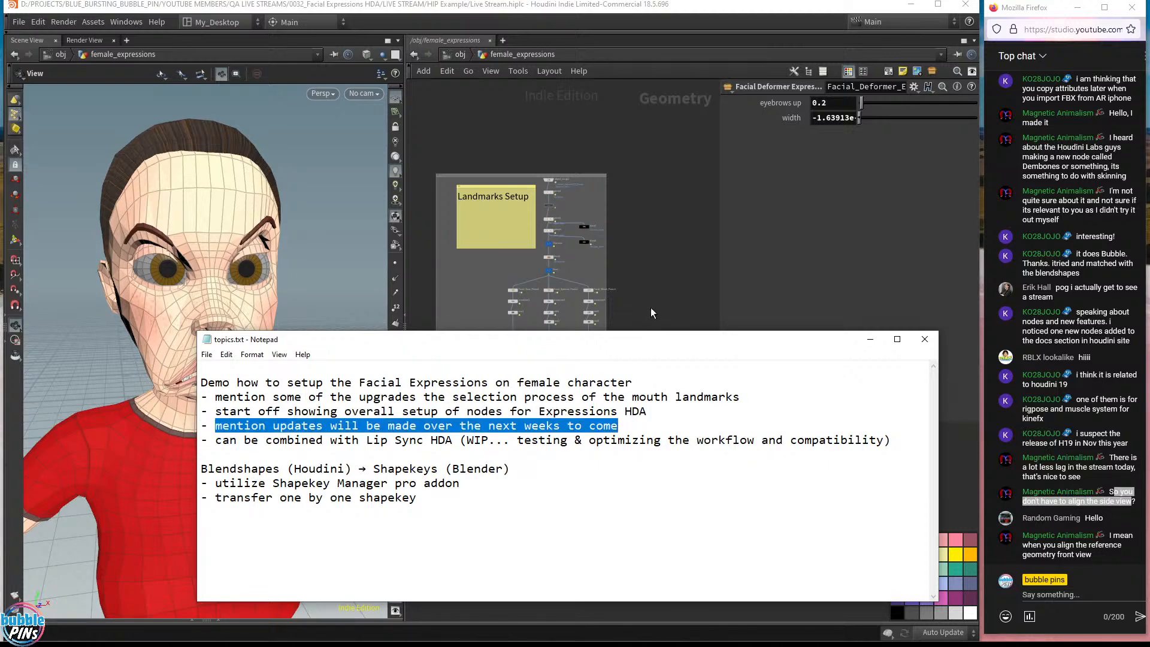
- Return to Houdini and review the Controls part of the node network together with the deformed face
middle_click_drag(651, 308, 676, 271)
left_click_drag(206, 299, 255, 332)
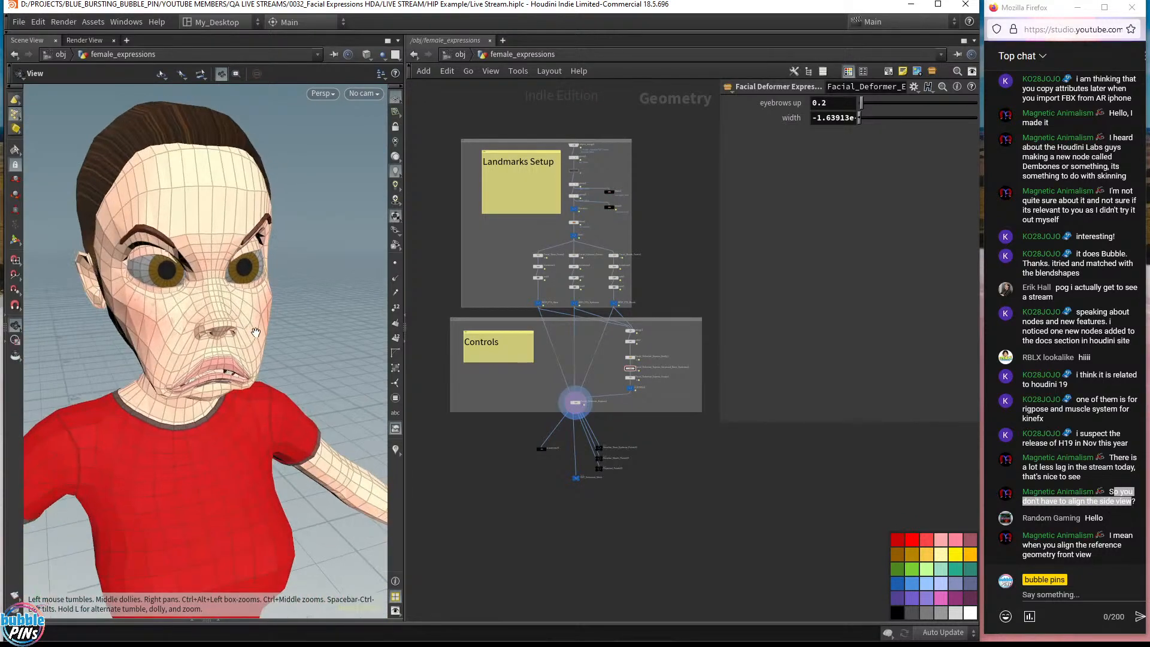
scroll(613, 390, "up", 5)
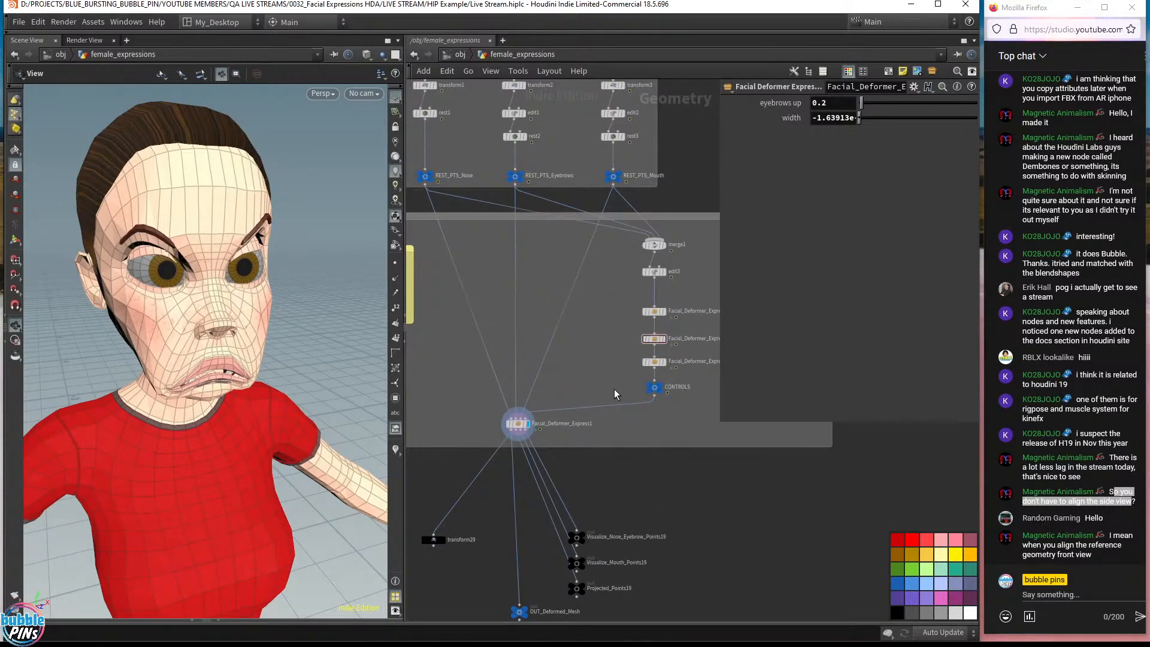
scroll(616, 390, "down", 4)
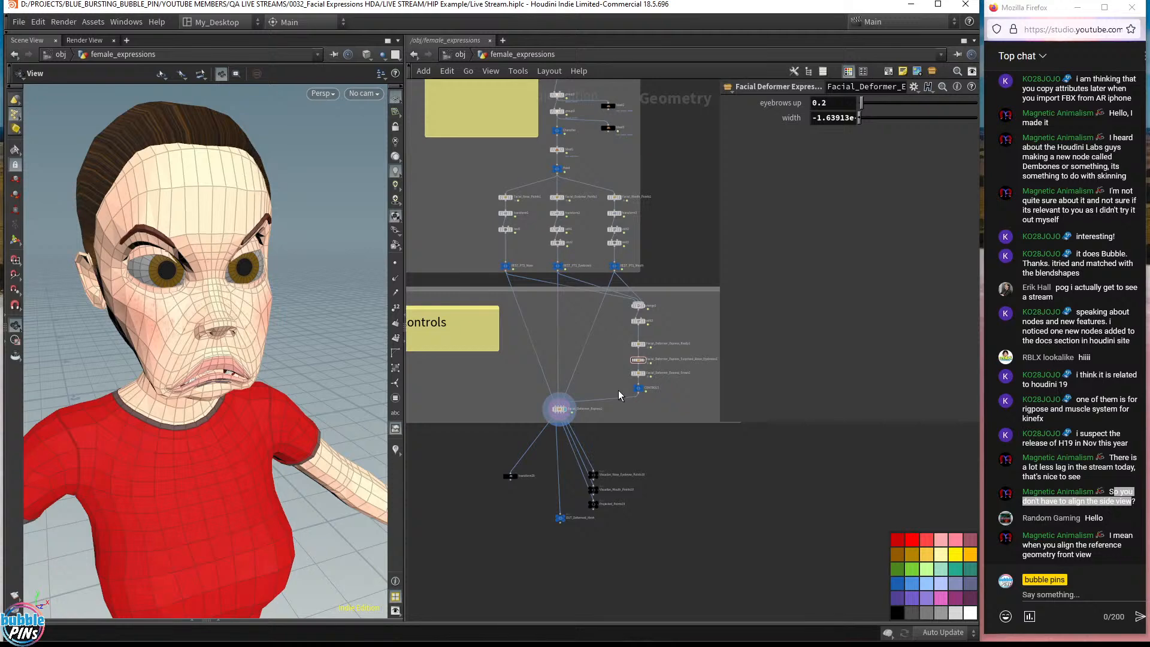
left_click_drag(287, 251, 259, 234)
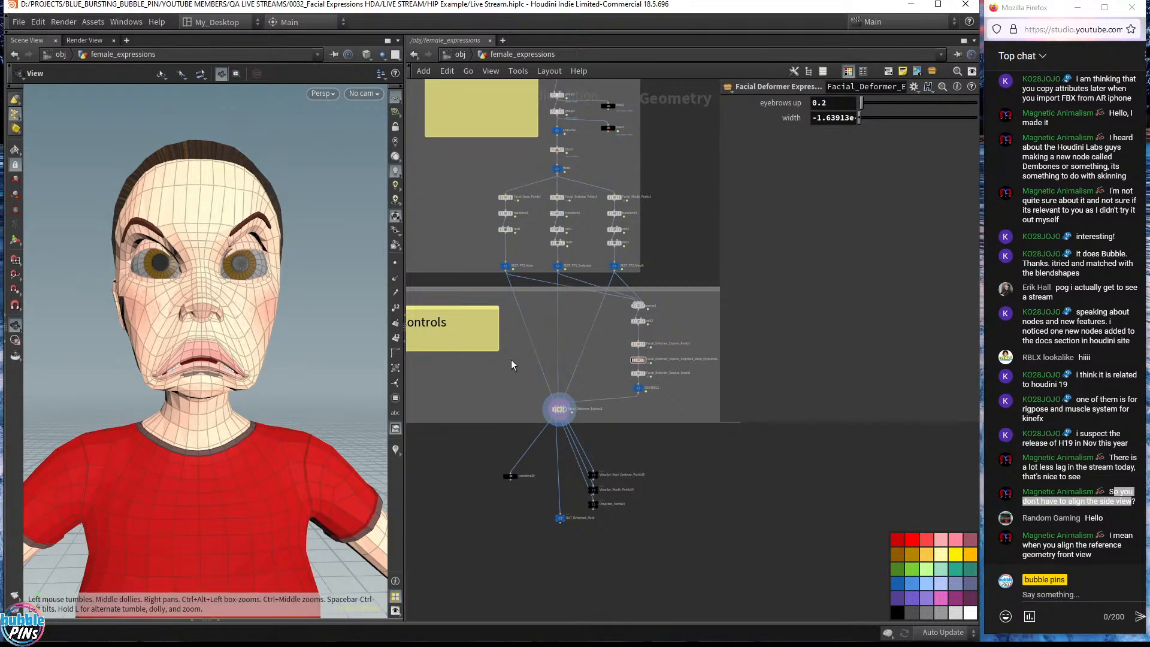
- Highlight "can be combined with Lip Sync HDA" in Notepad's topics.txt, and move the VLC teaser video window out of the way
key("alt+Tab")
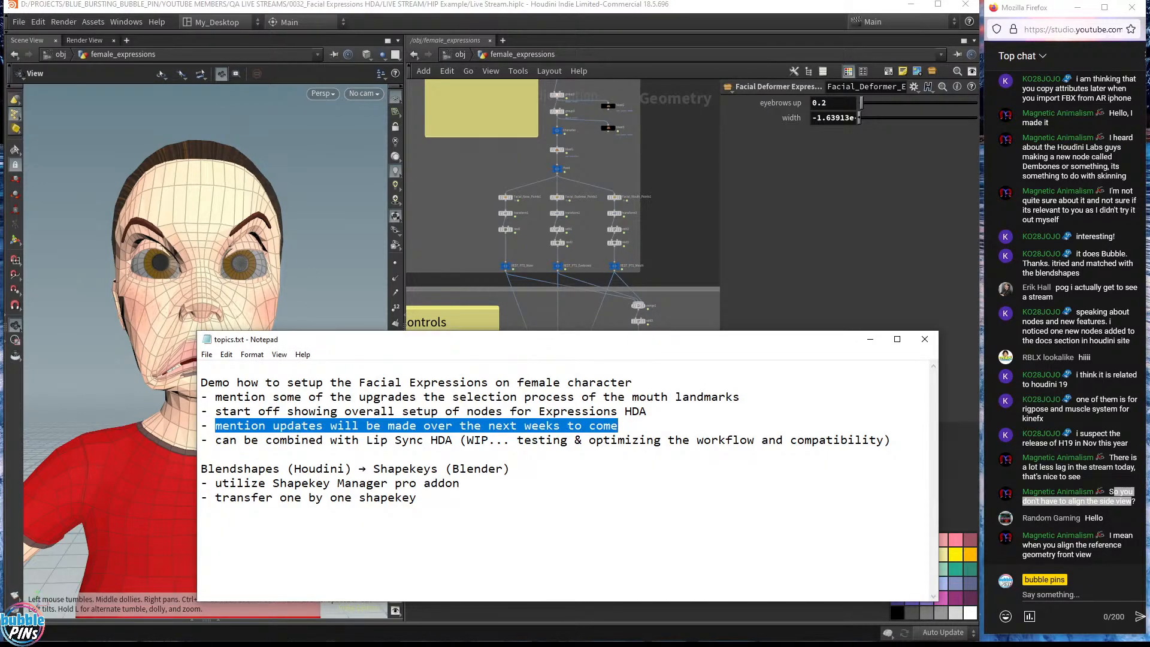
left_click_drag(215, 440, 453, 440)
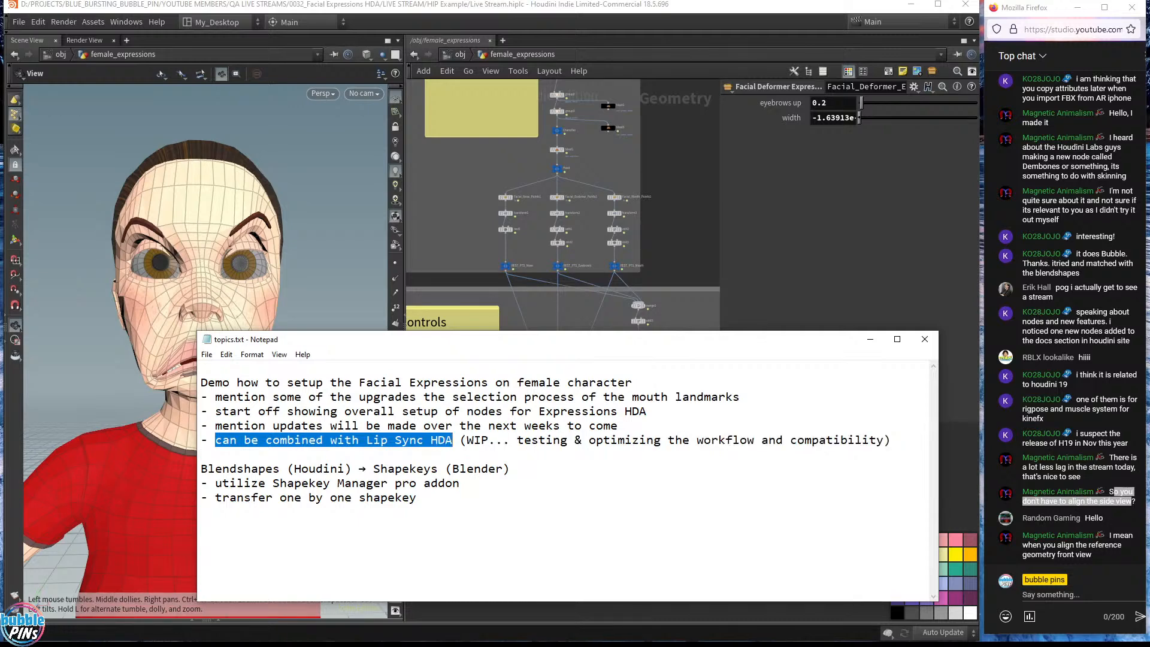
key("alt+Tab")
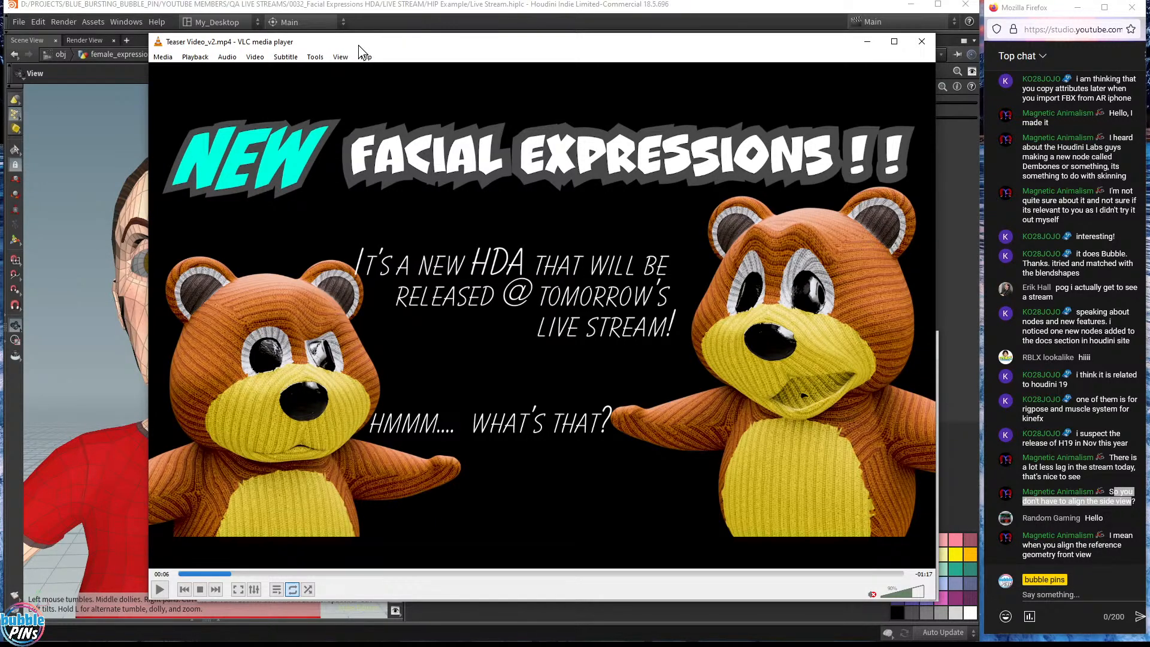
left_click_drag(360, 42, 359, 646)
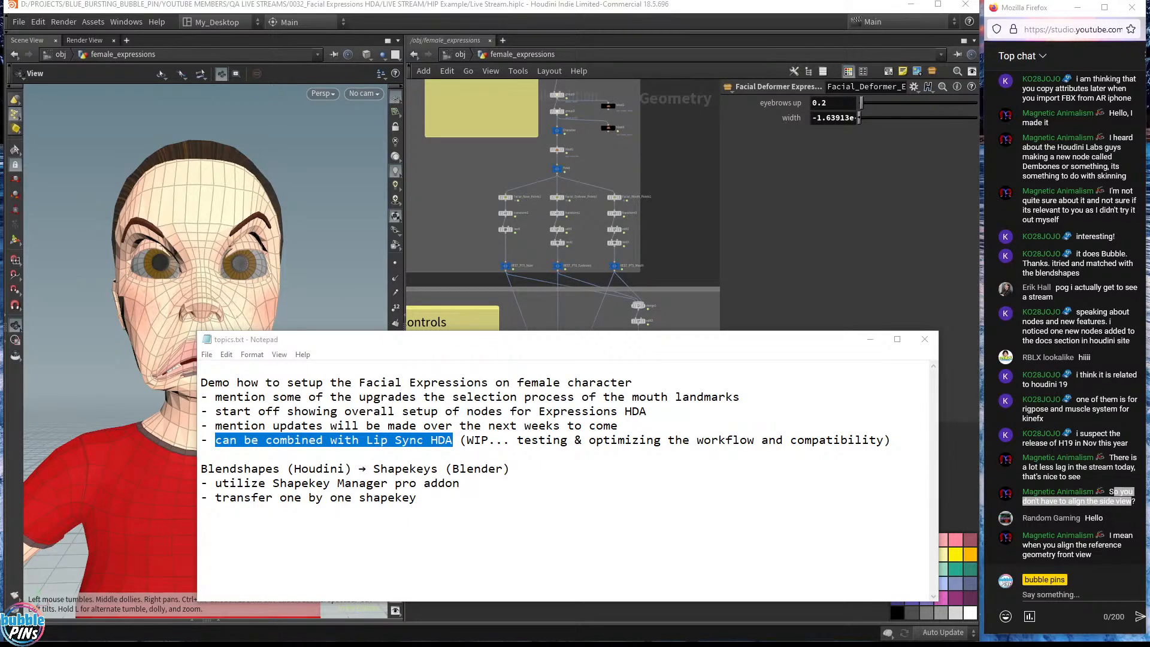
- Return to Houdini, display the OUT_Deformed_Mesh output node and inspect the deformed mesh
left_click(683, 237)
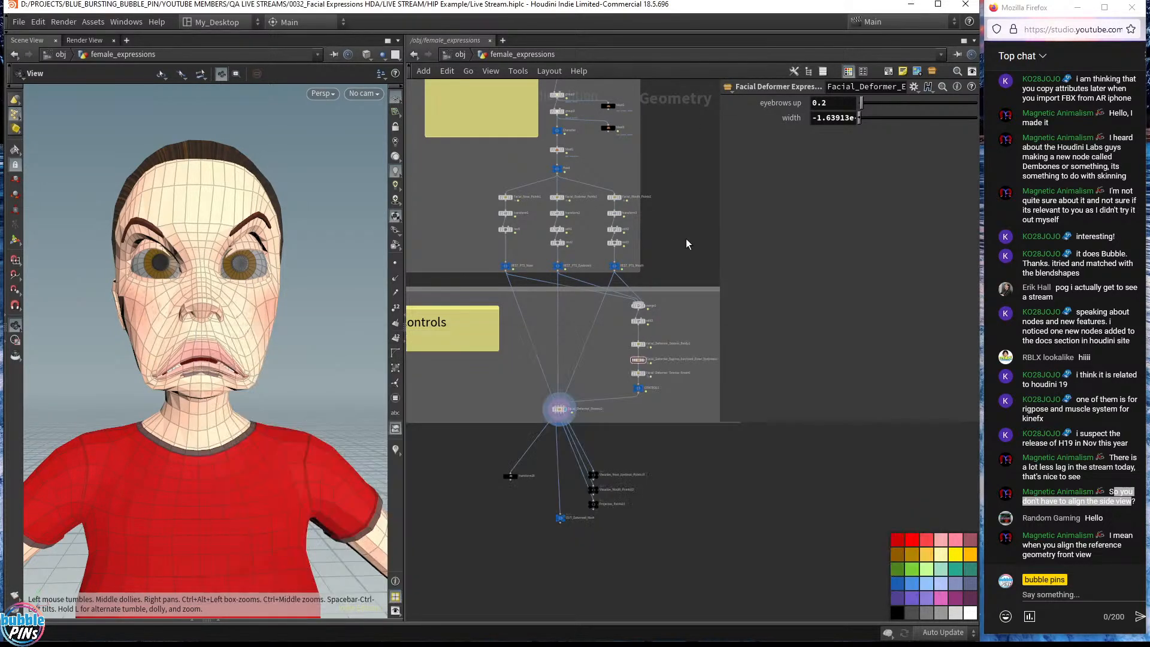
scroll(685, 239, "down", 2)
middle_click_drag(687, 426, 688, 342)
scroll(606, 325, "up", 4)
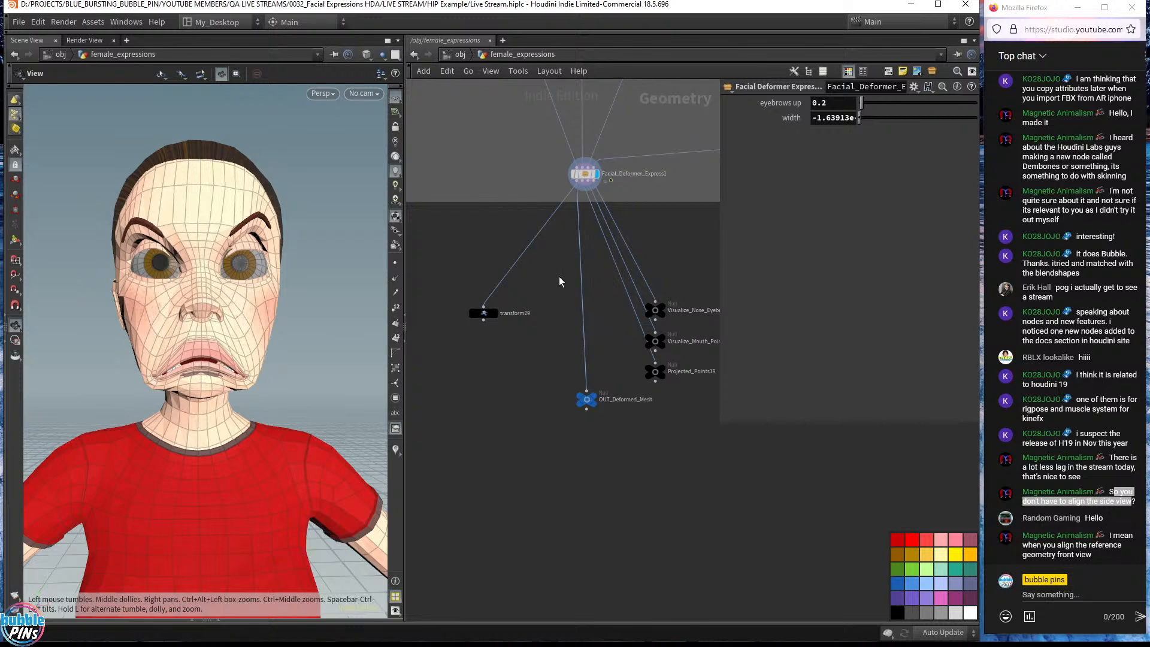
left_click(577, 407)
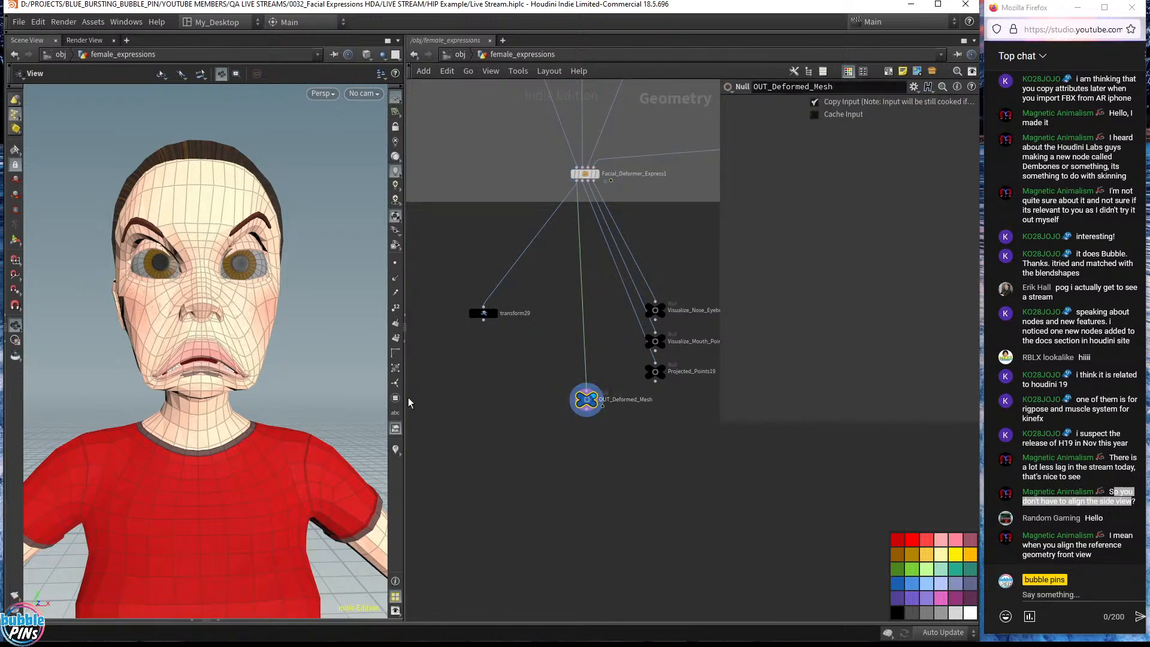
left_click_drag(299, 287, 287, 362)
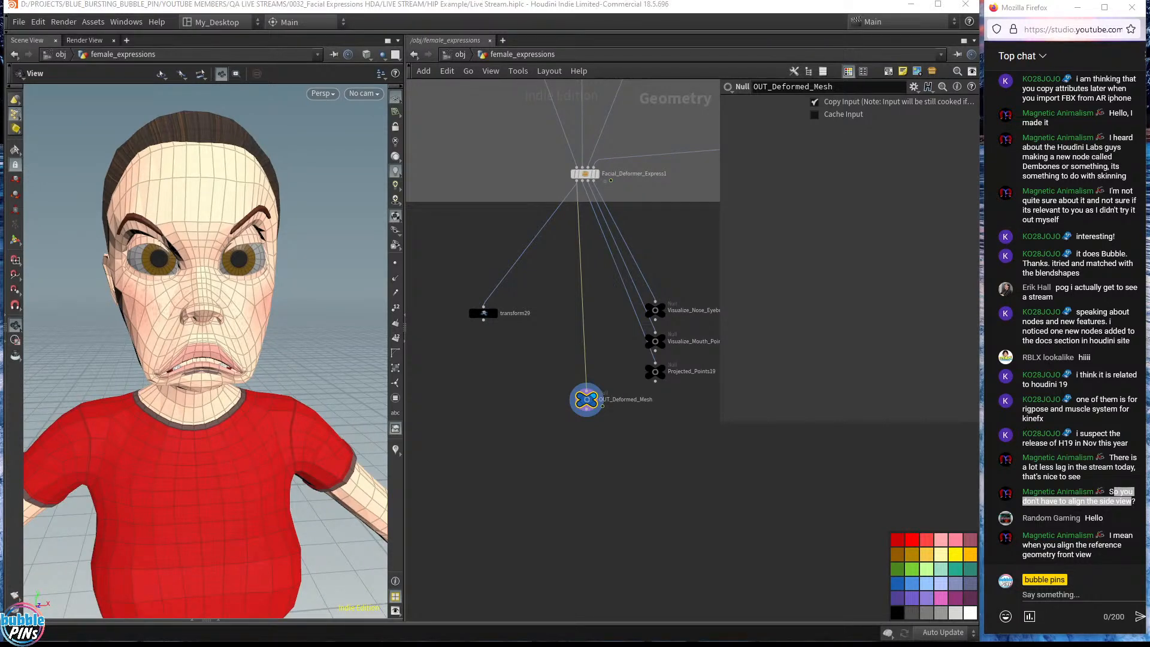
- Go up to the object level and select the CHOPS_phoneme_lib object in the lip sync group
left_click(460, 55)
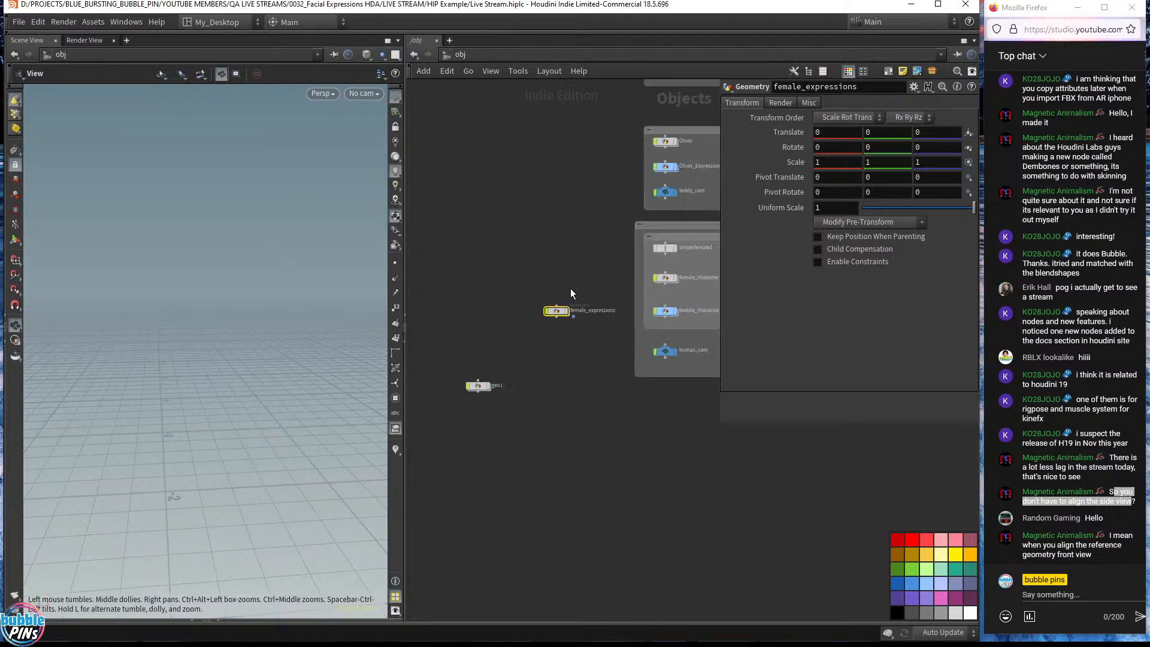
middle_click_drag(523, 339, 477, 400)
scroll(548, 263, "up", 5)
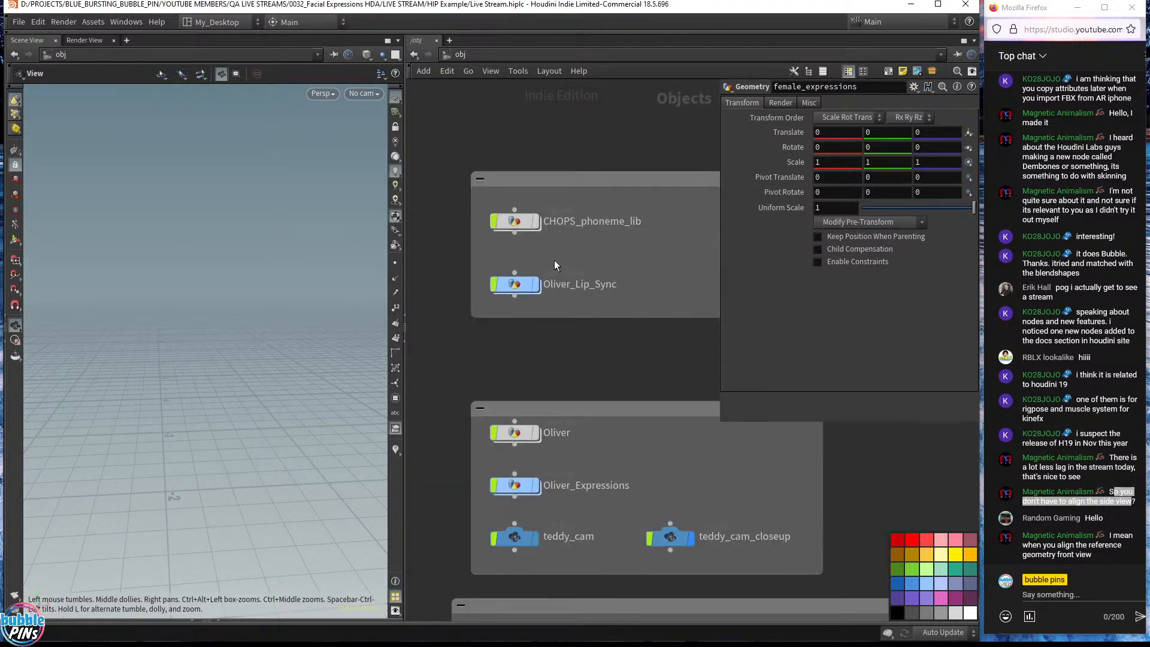
left_click_drag(578, 240, 502, 206)
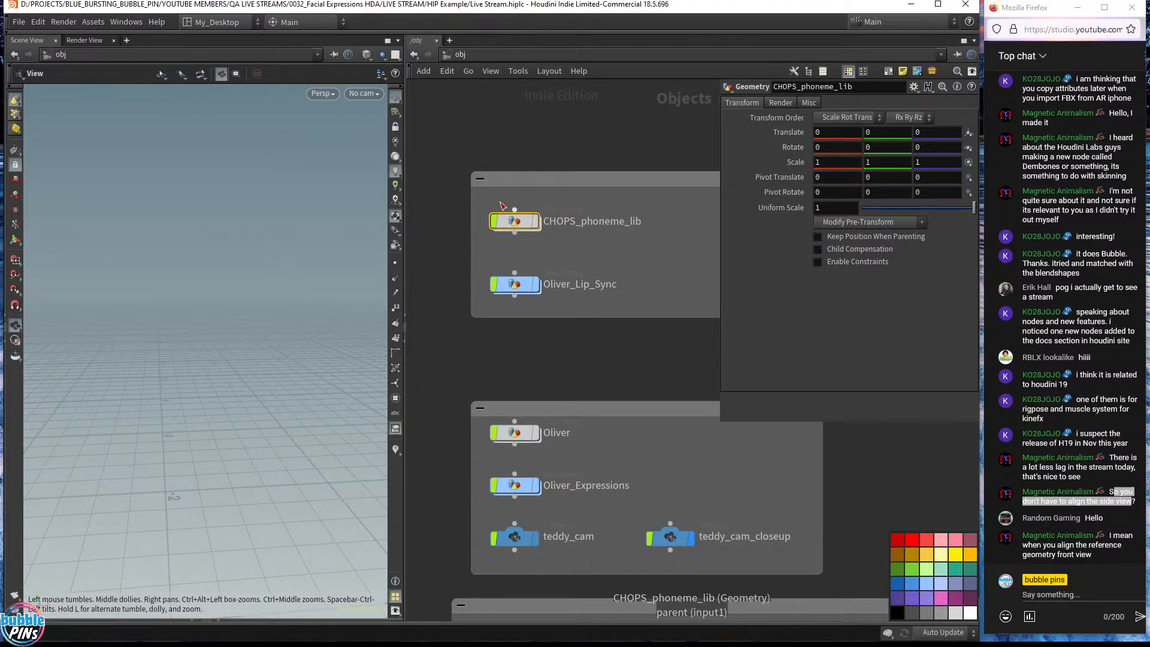
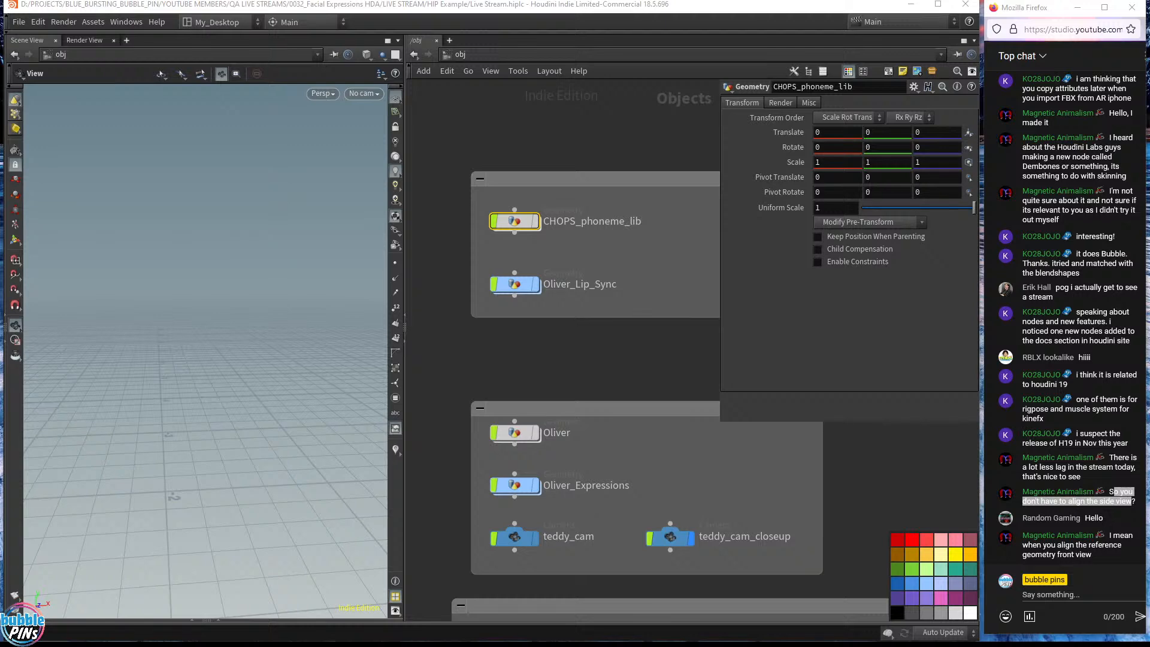
- Bring the browser with the Bubblepins membership page into view and open its Facial Deformer HDA article
left_click_drag(1149, 81, 782, 46)
scroll(978, 329, "down", 7)
scroll(975, 330, "down", 4)
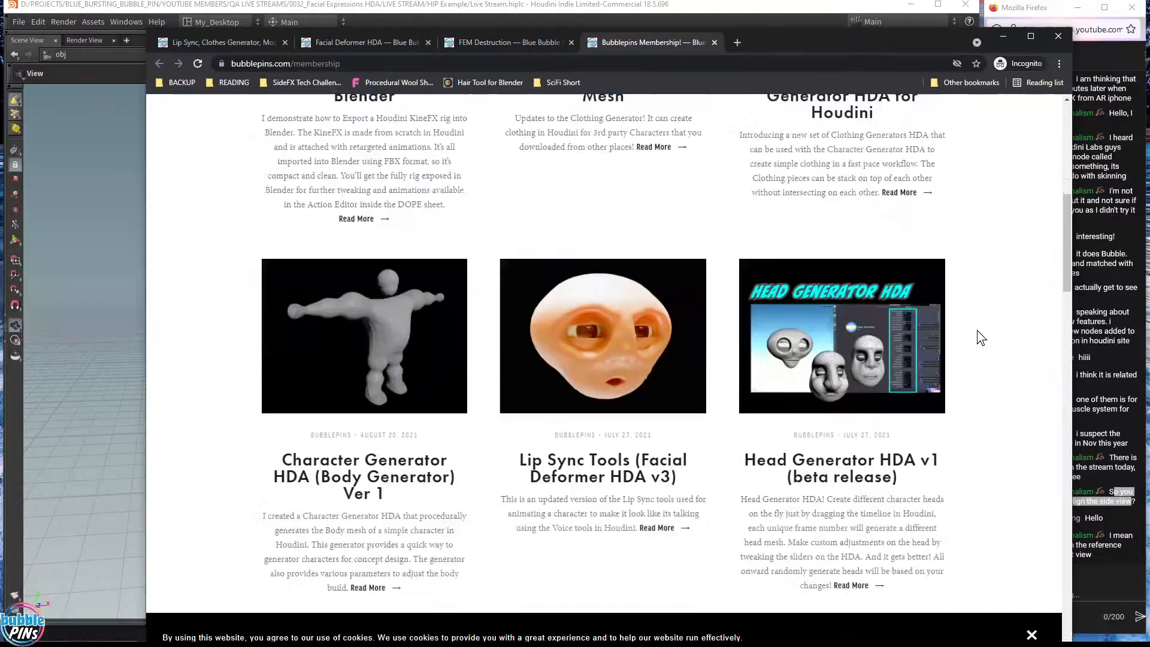
scroll(533, 338, "down", 5)
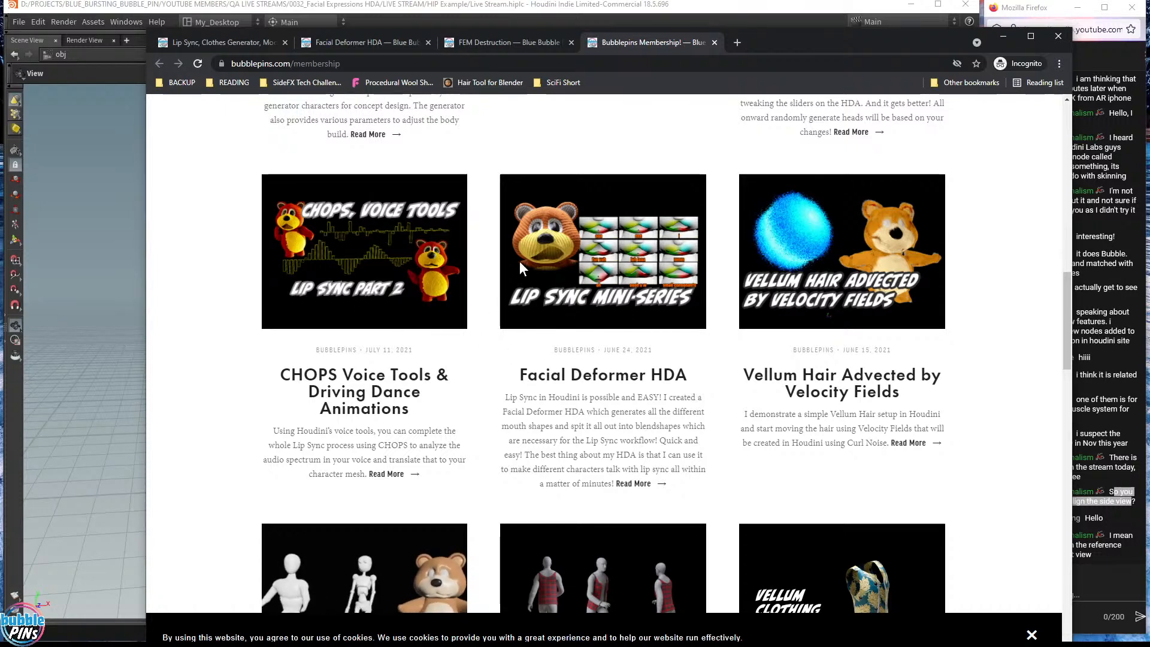
left_click(695, 299)
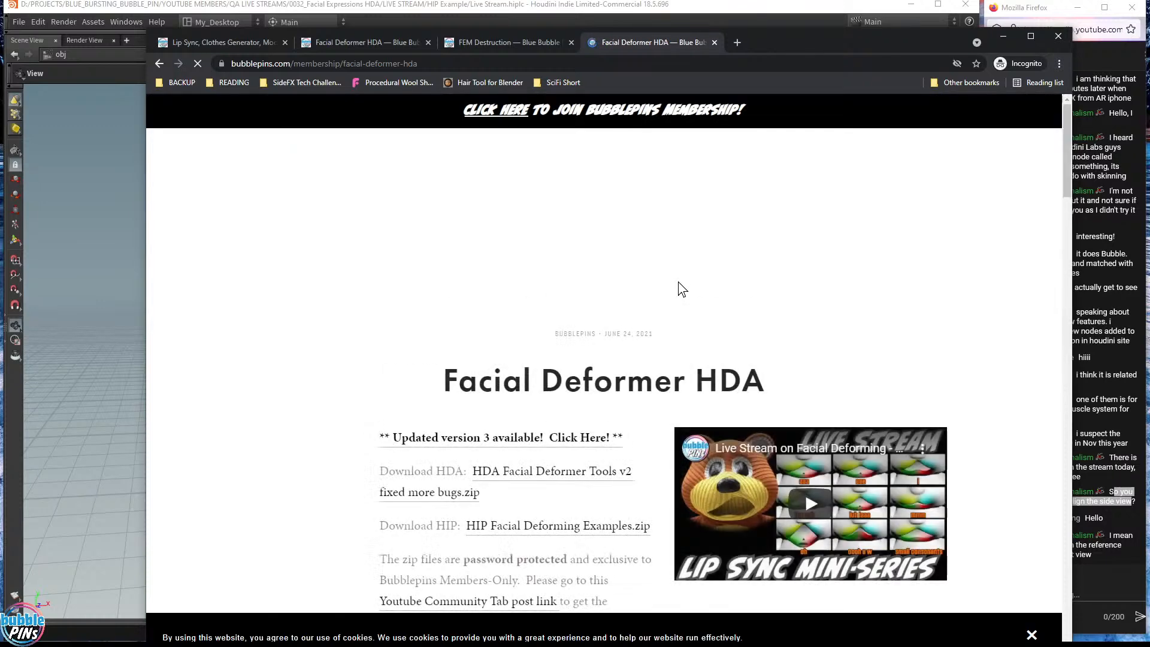
- Look through the Facial Deformer HDA article for its download links, version 3 update and live stream video
scroll(750, 383, "down", 2)
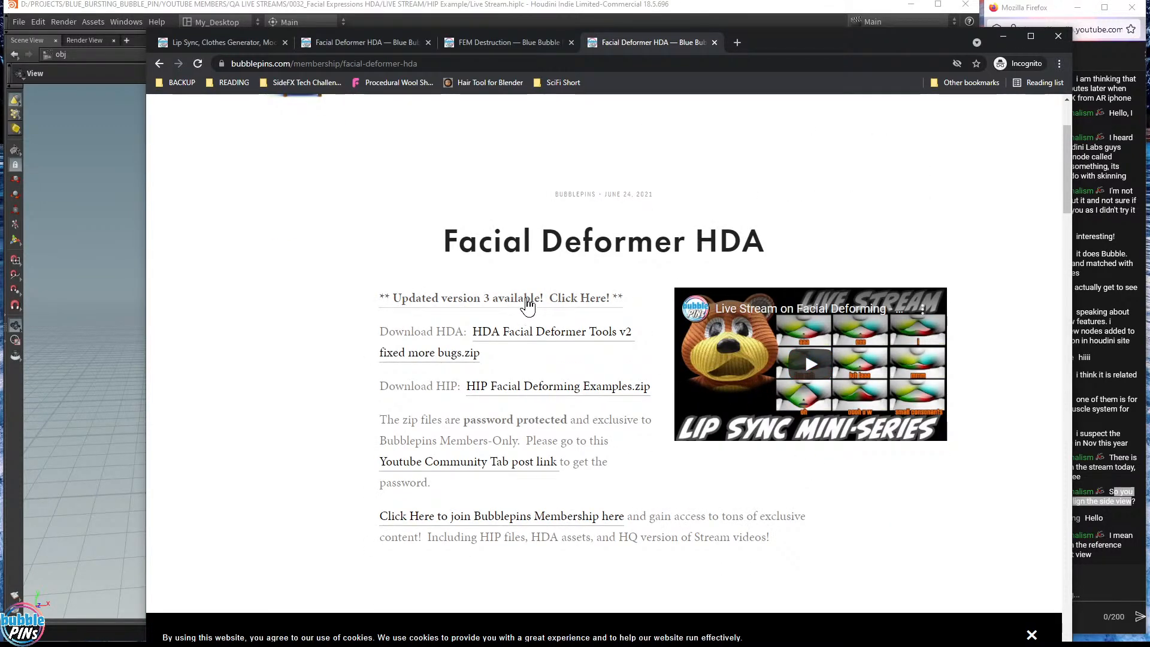
scroll(767, 376, "down", 2)
scroll(770, 366, "down", 20)
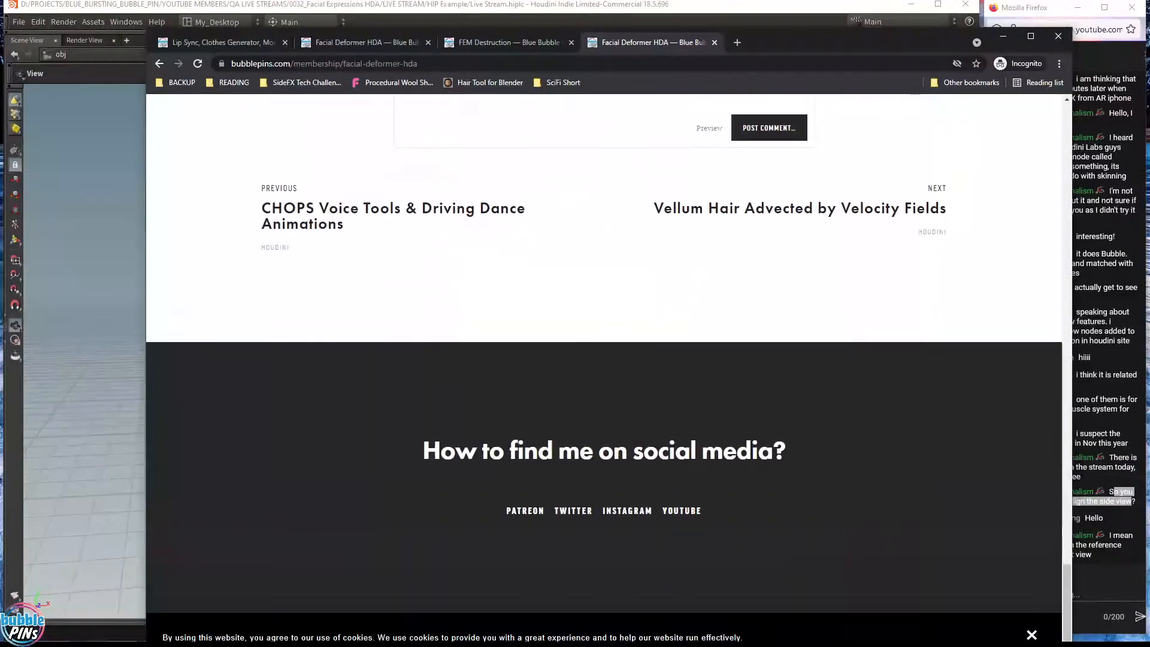
scroll(777, 361, "up", 20)
scroll(745, 318, "up", 15)
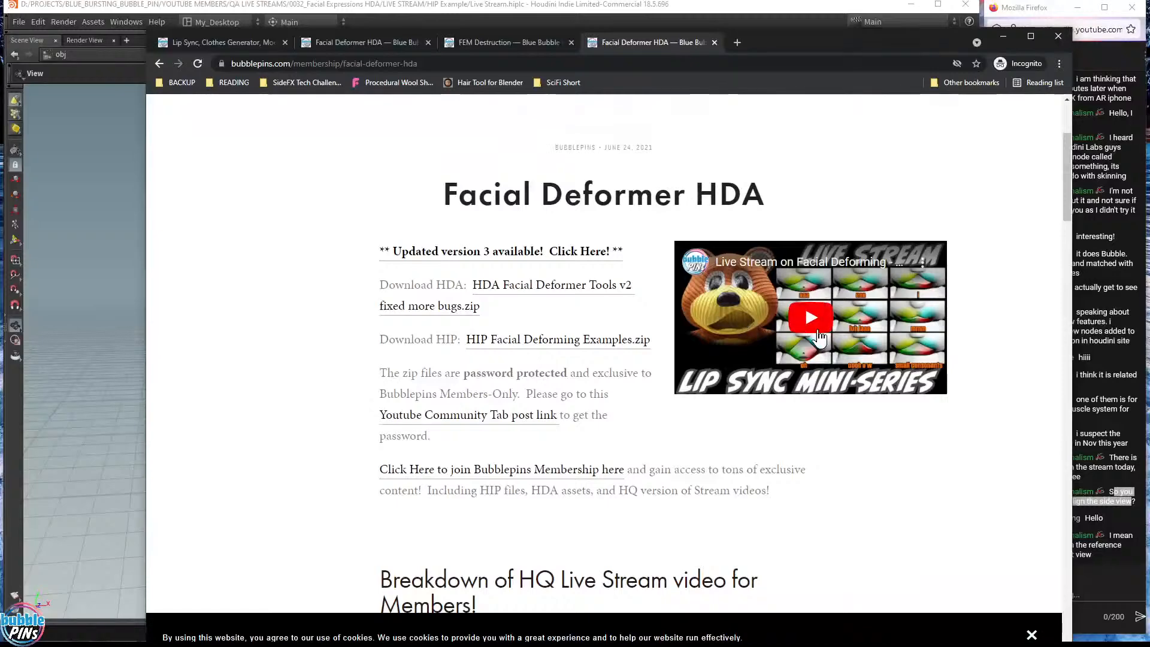
- Open the article on the updated version 3 of the Facial Deformer HDA, view its download section and move the browser away from Houdini
left_click(528, 257)
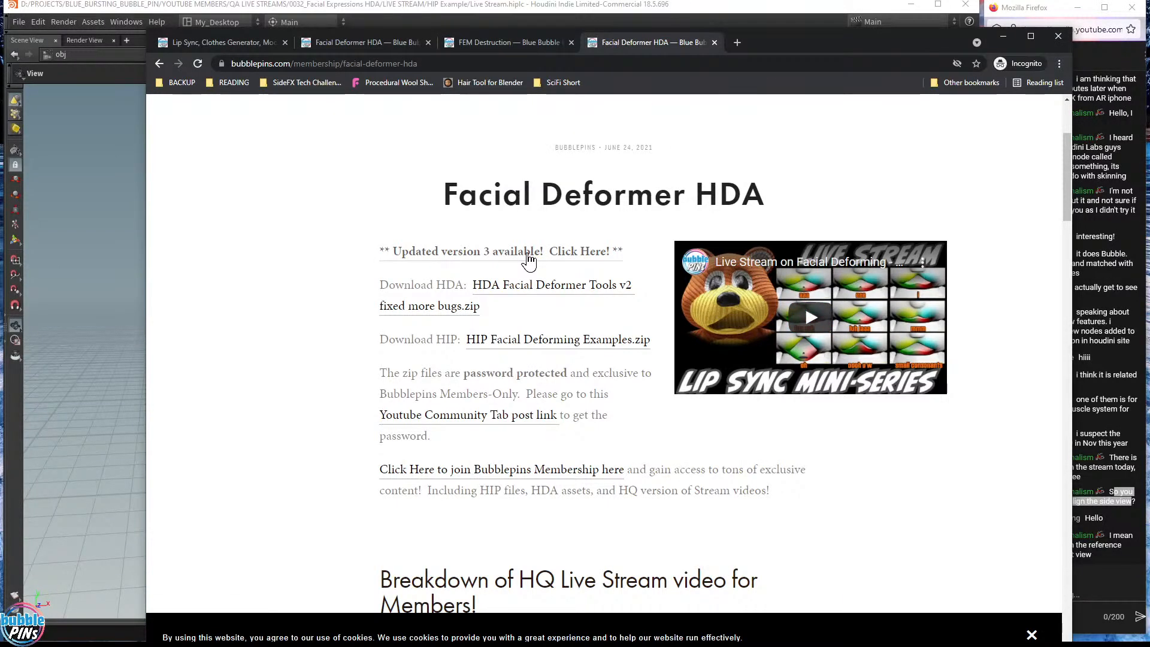
scroll(608, 331, "down", 2)
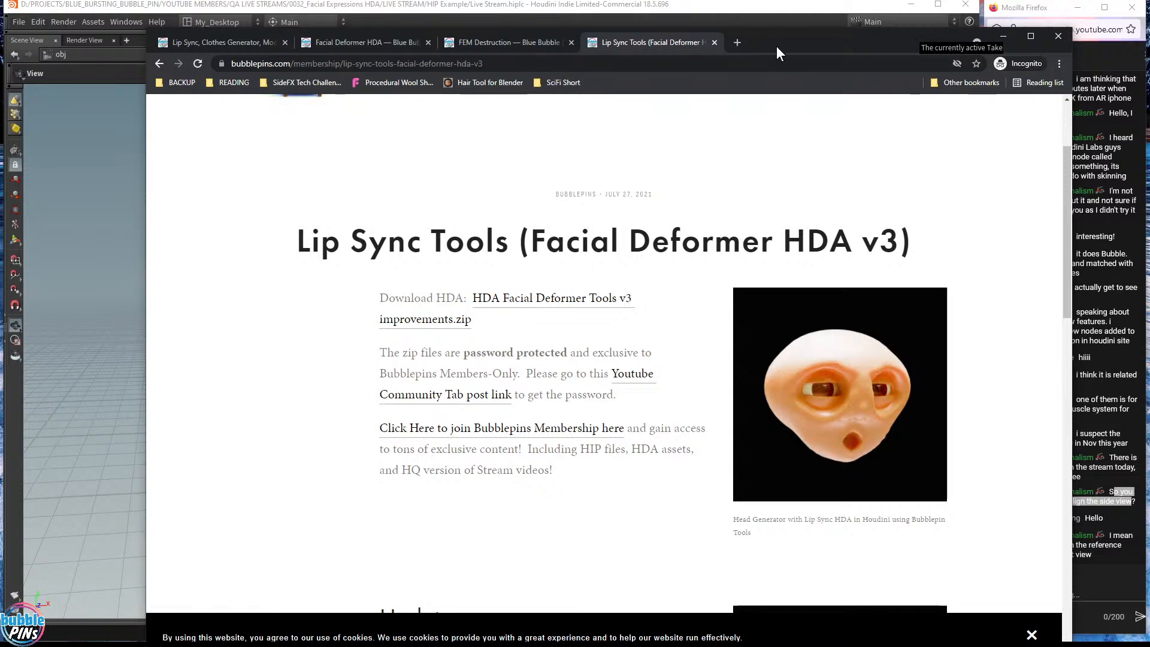
left_click_drag(776, 45, 1149, 30)
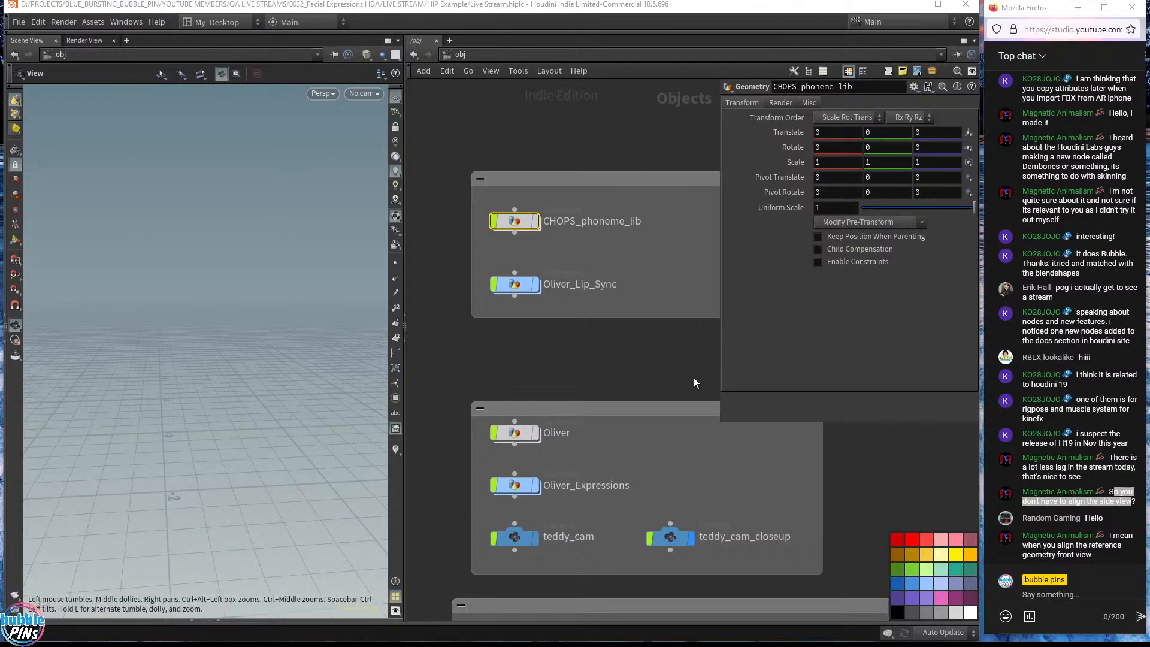
- Open the Oliver_Lip_Sync geometry network, shrink the parameter overlay and frame the whole teddy bear in the viewport
scroll(601, 369, "down", 2)
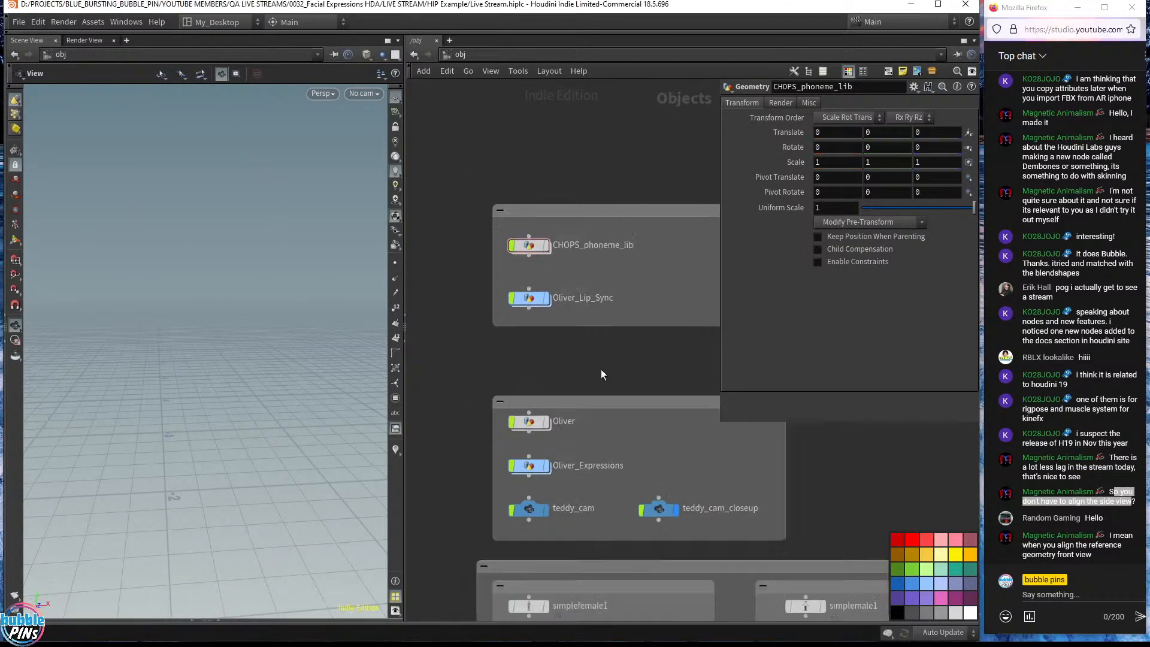
left_click(543, 310)
double_click(545, 314)
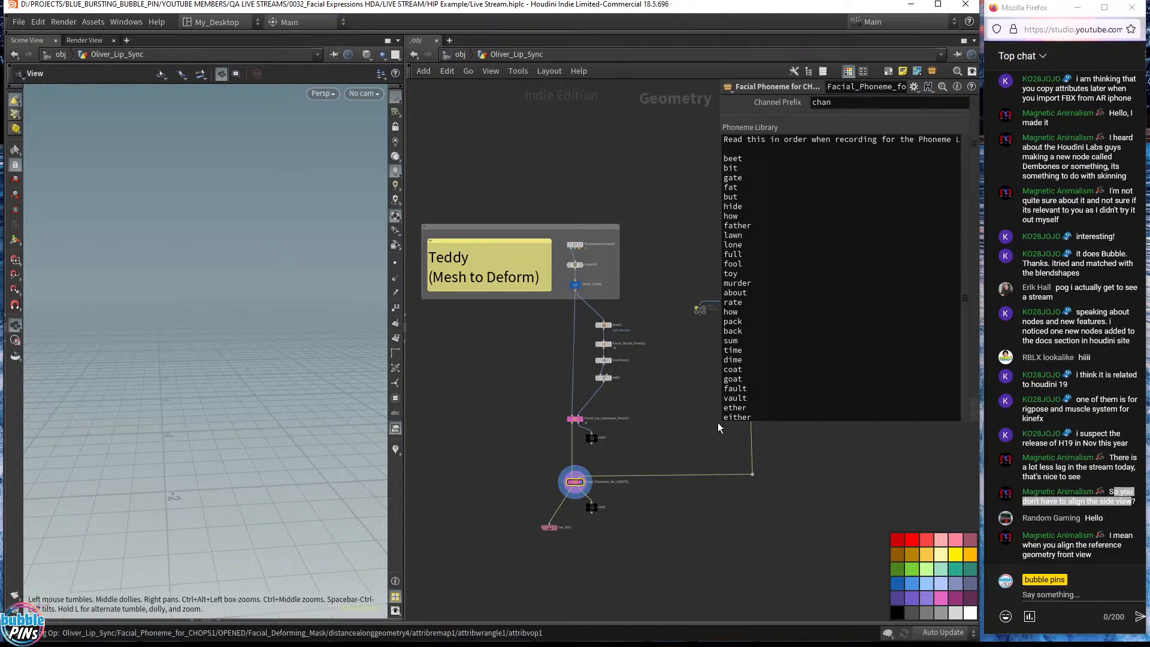
left_click_drag(719, 422, 752, 349)
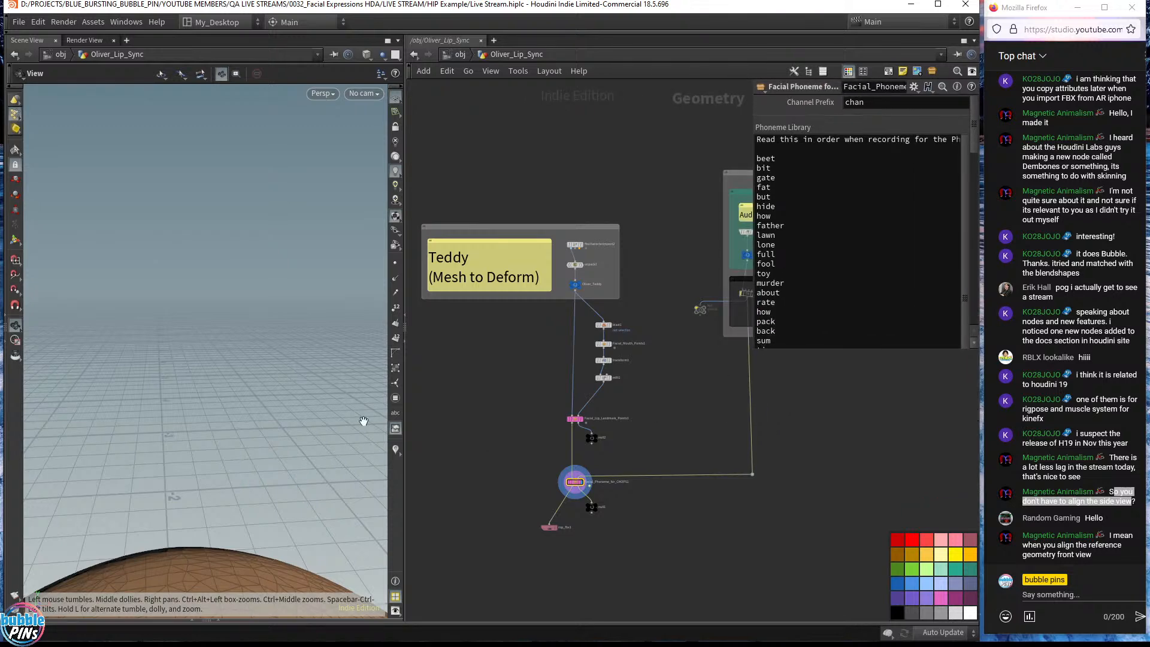
left_click_drag(363, 421, 303, 249)
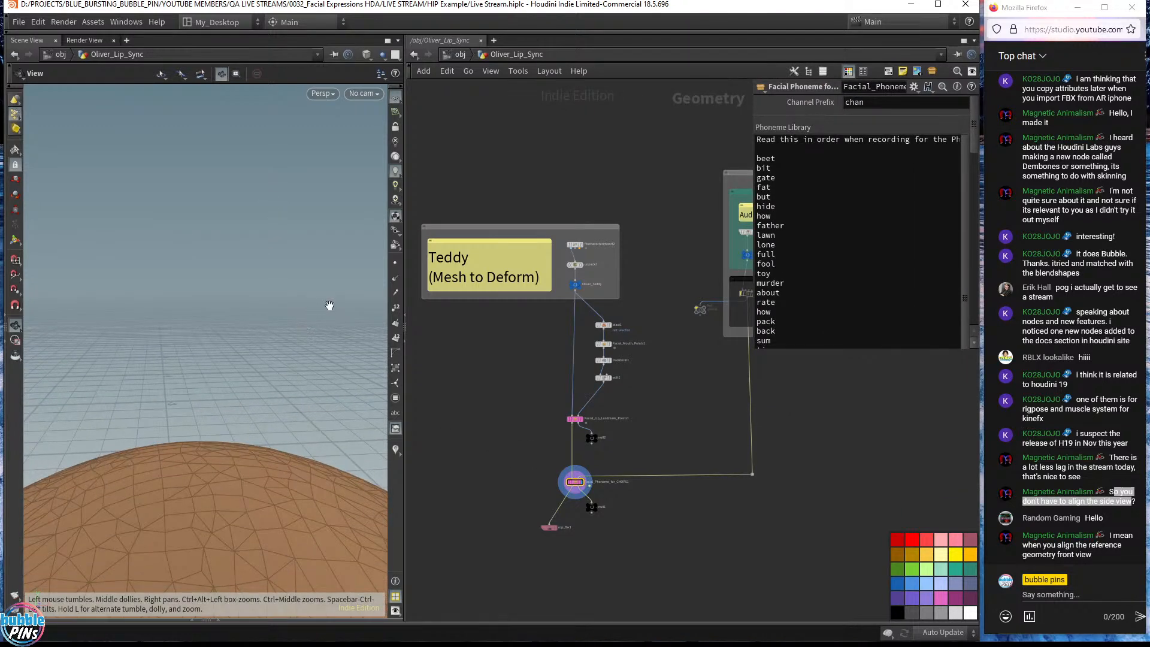
key("g")
left_click_drag(254, 333, 248, 313)
scroll(641, 424, "up", 3)
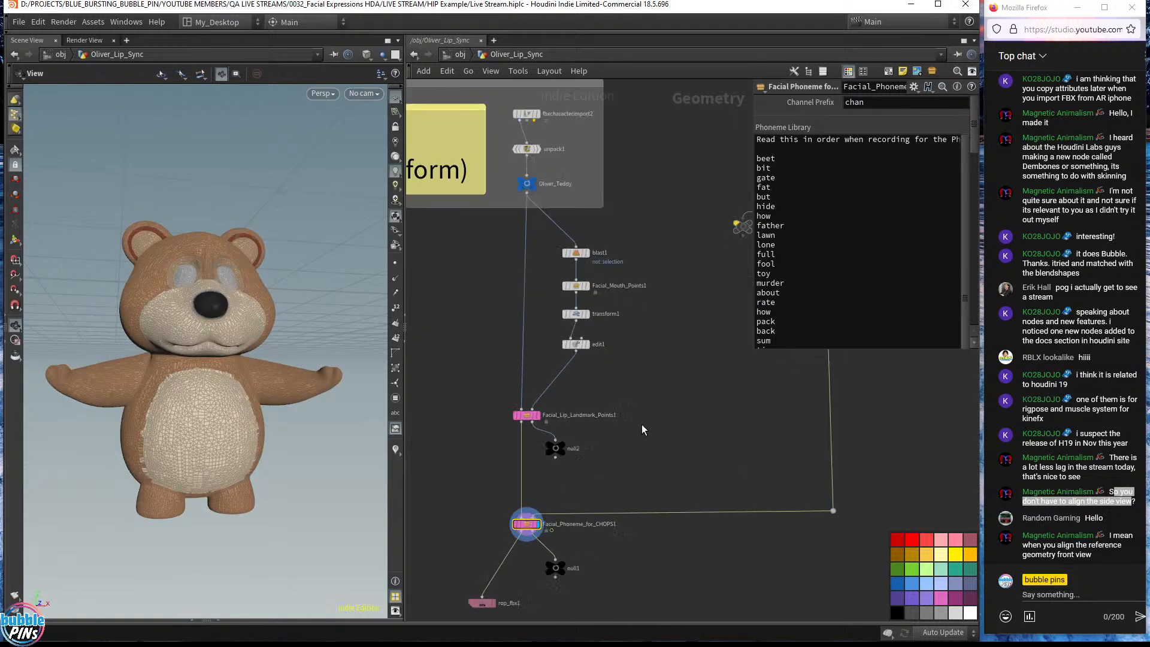
- Select the CHOPS (voice recognition) network box with all its nodes and sticky notes in the teddy network and copy it
scroll(641, 424, "up", 1)
scroll(642, 424, "down", 1)
middle_click_drag(689, 420, 527, 570)
scroll(588, 519, "down", 5)
middle_click_drag(588, 519, 543, 468)
left_click_drag(525, 265, 725, 458)
key("ctrl+c")
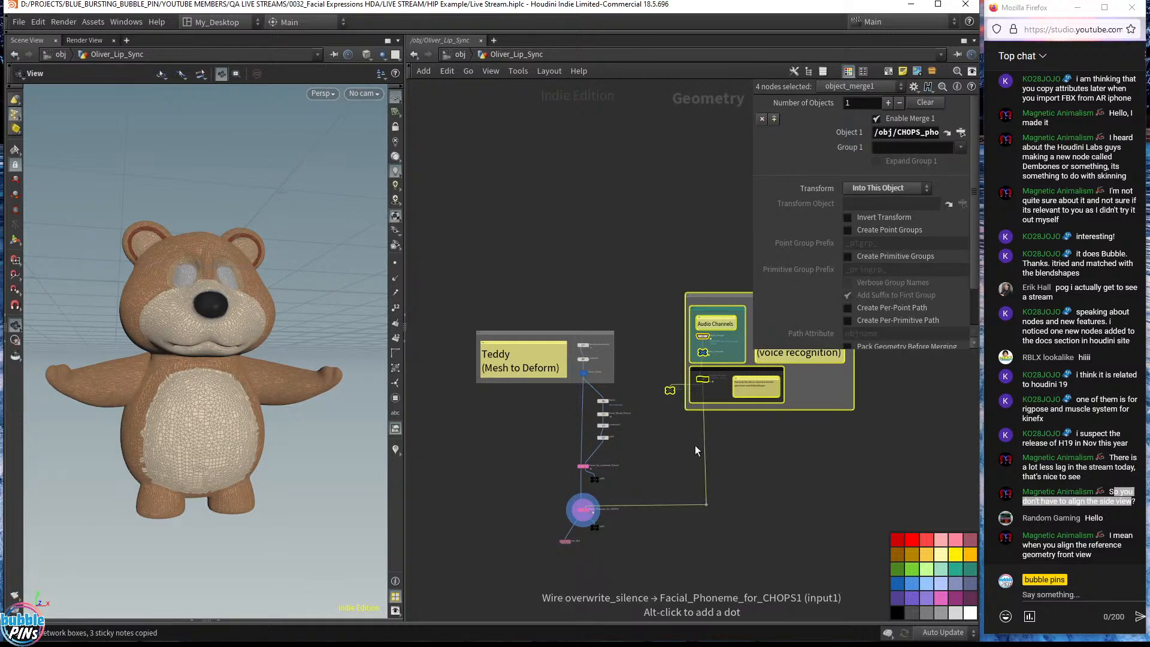
- Add Facial_Phoneme_for_CHOPS1 and its null1 output to the selected CHOPS nodes and copy the whole selection
middle_click_drag(607, 486, 583, 354)
scroll(583, 353, "up", 5)
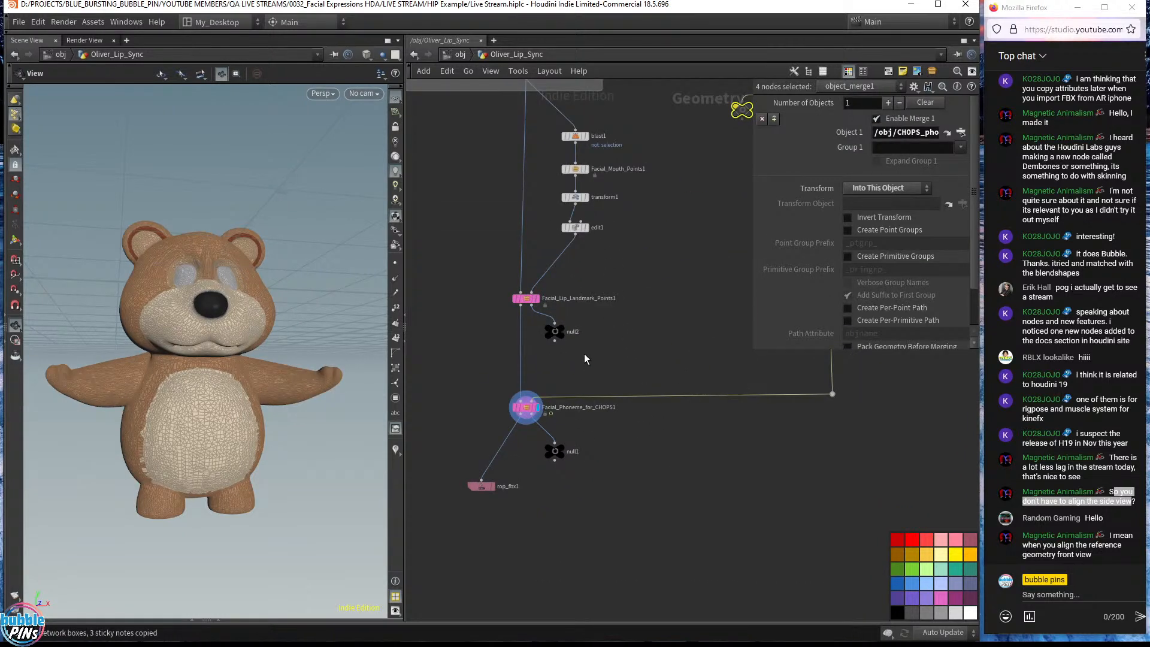
scroll(584, 353, "down", 1)
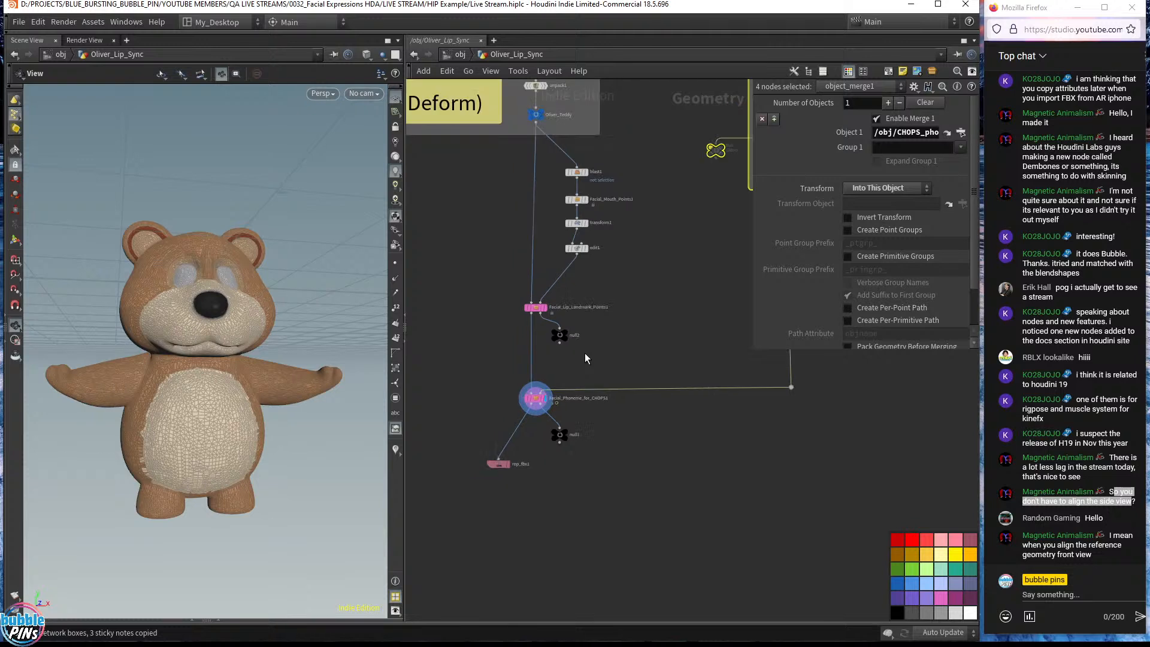
middle_click_drag(676, 343, 687, 406)
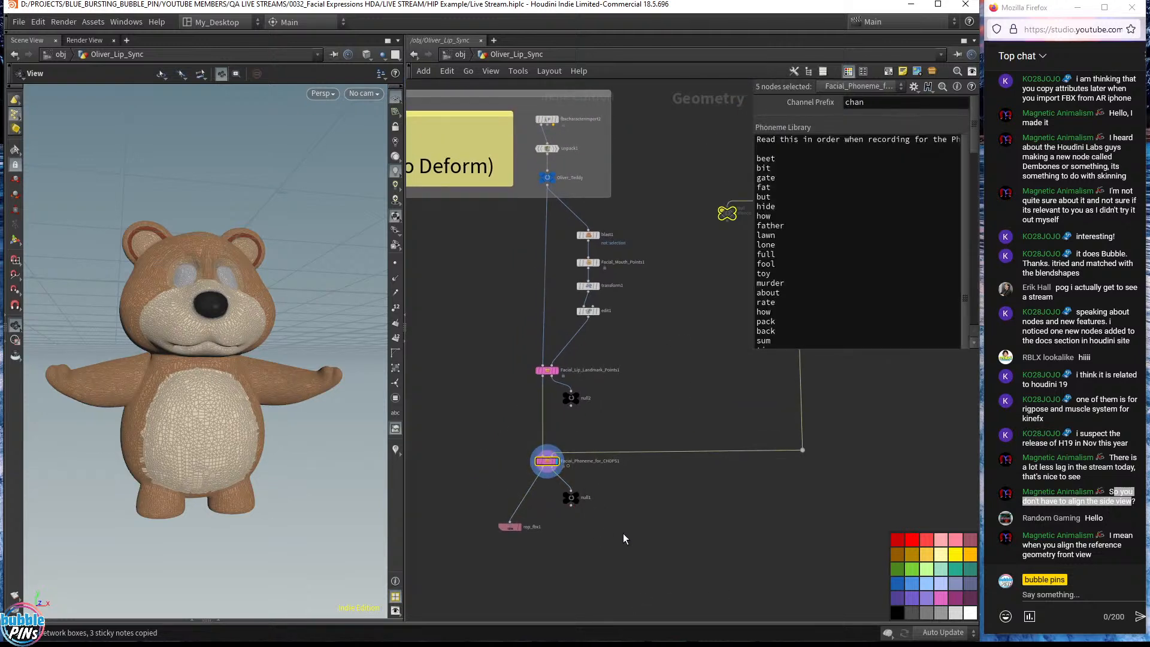
left_click_drag(622, 533, 546, 489, "shift")
key("ctrl+c")
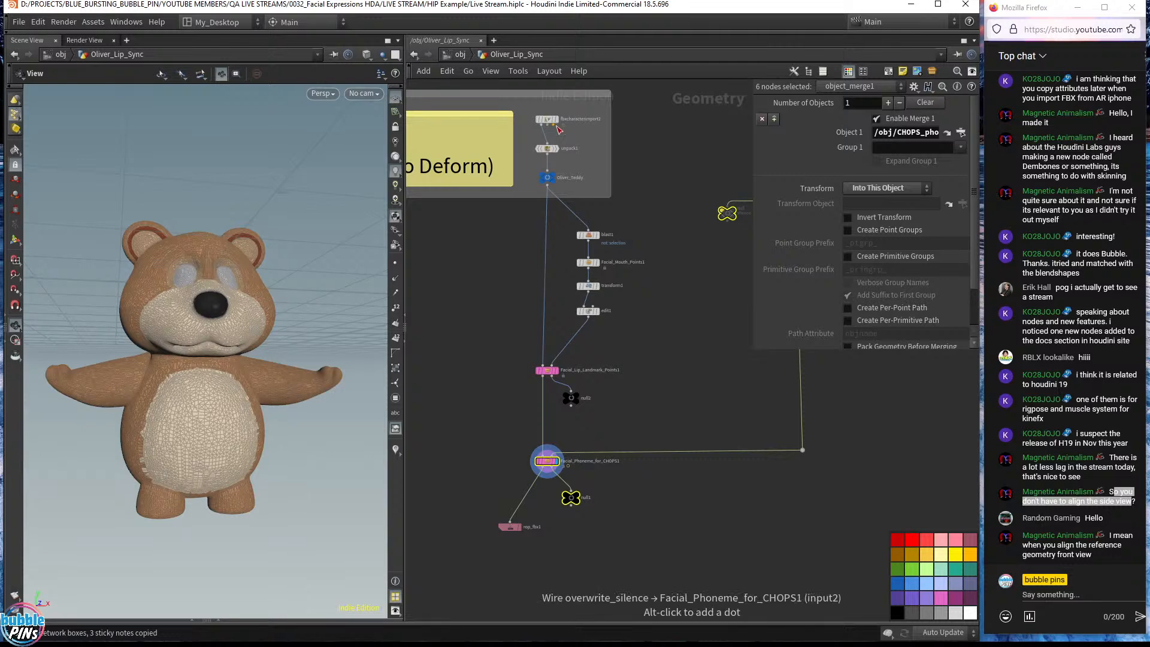
- Go back to the object level, open the female_expressions network and frame the female character's head and face
left_click(458, 54)
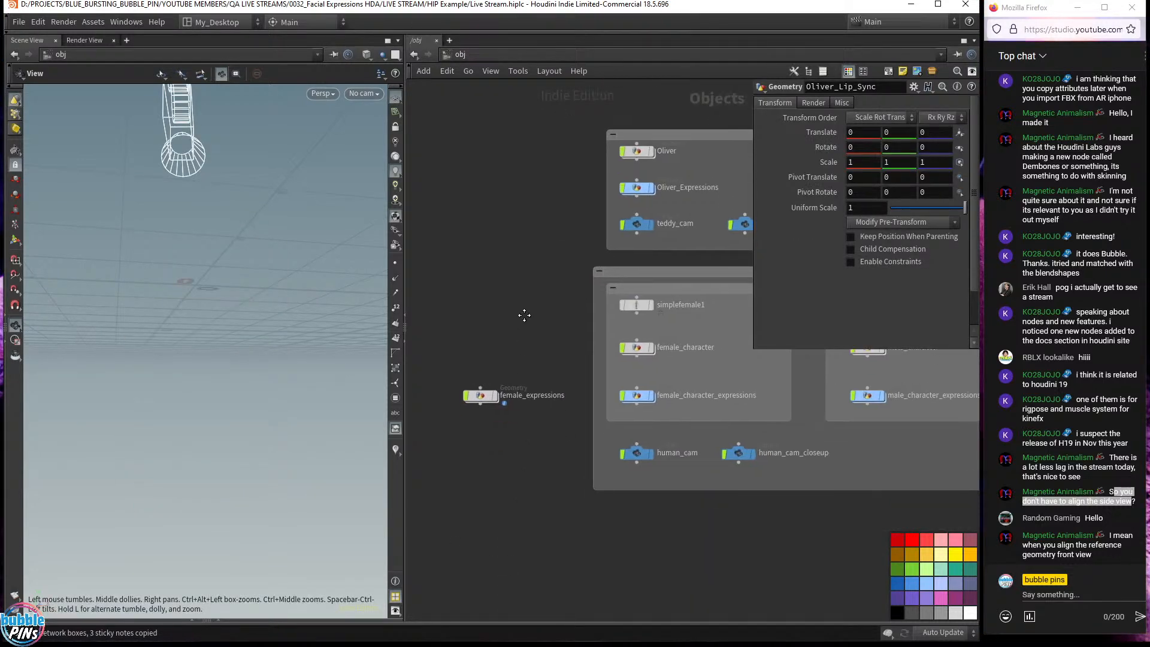
double_click(477, 392)
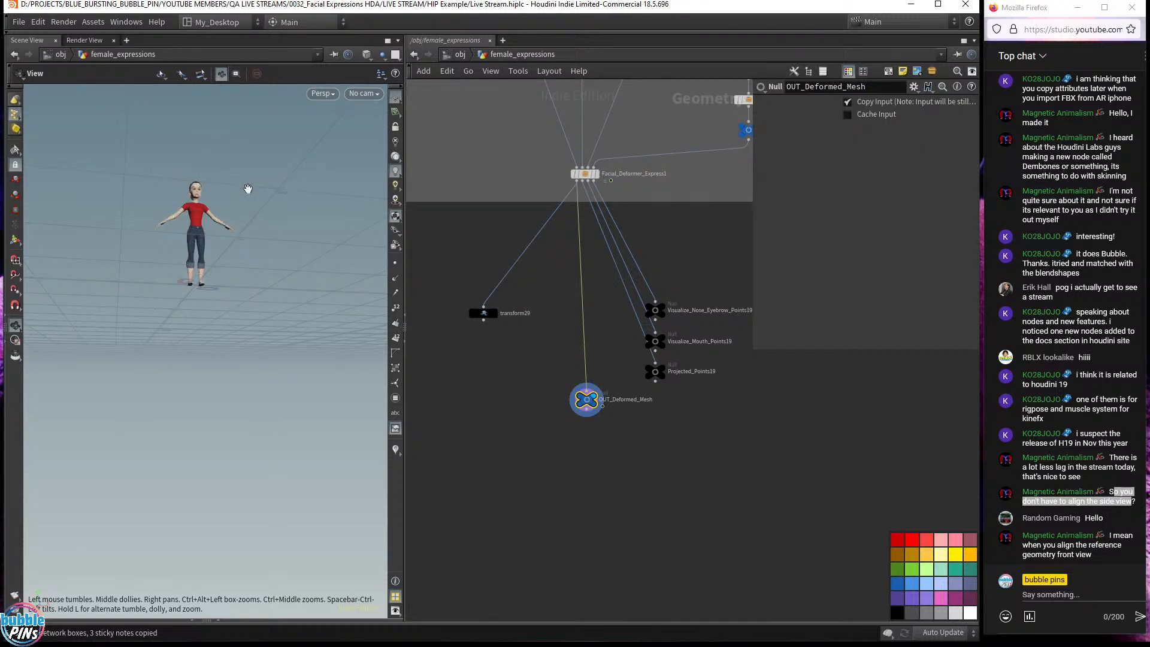
key("f")
right_click_drag(272, 226, 278, 307)
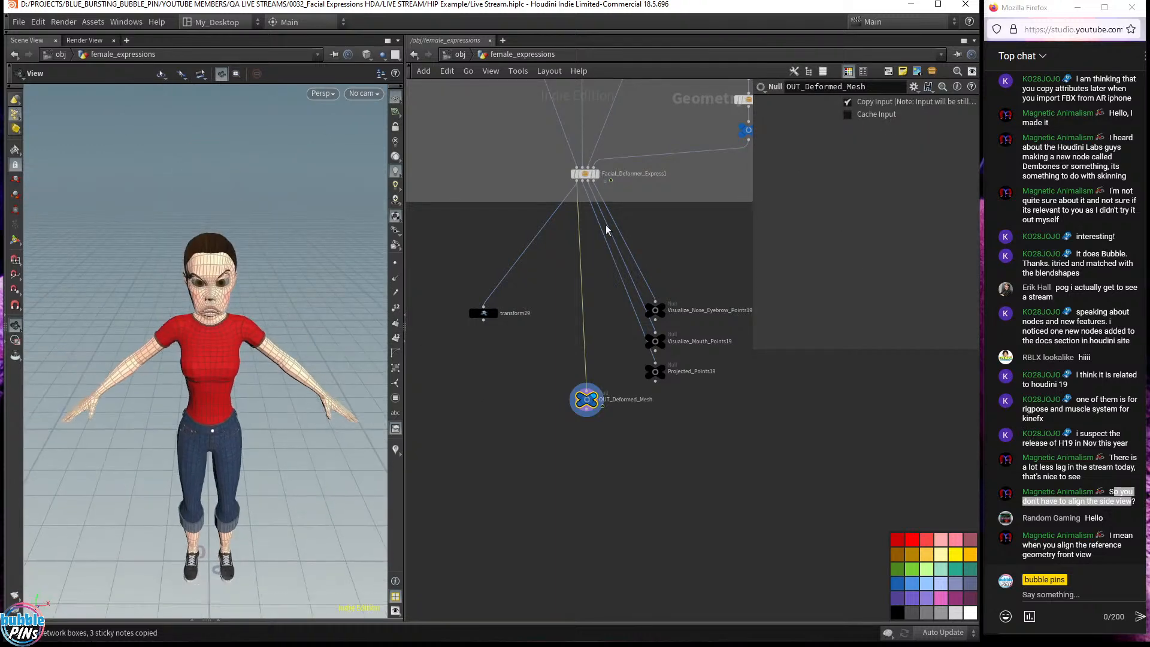
middle_click_drag(687, 193, 600, 422)
middle_click_drag(599, 284, 673, 385)
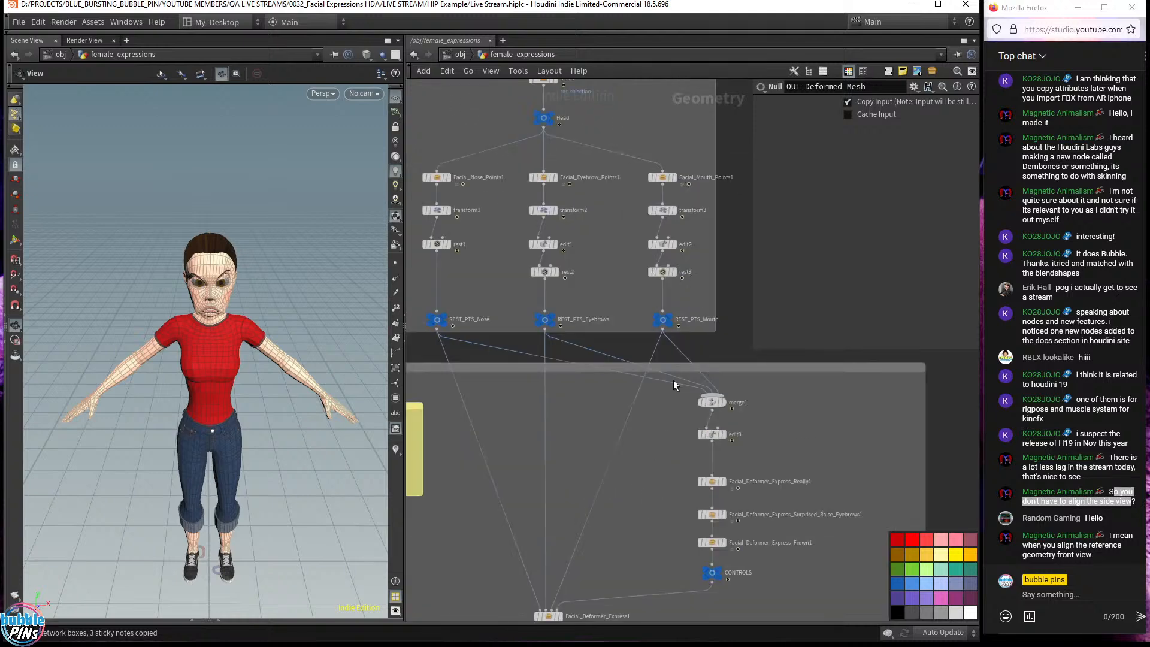
scroll(680, 300, "down", 2)
scroll(660, 170, "down", 1)
middle_click_drag(647, 148, 689, 342)
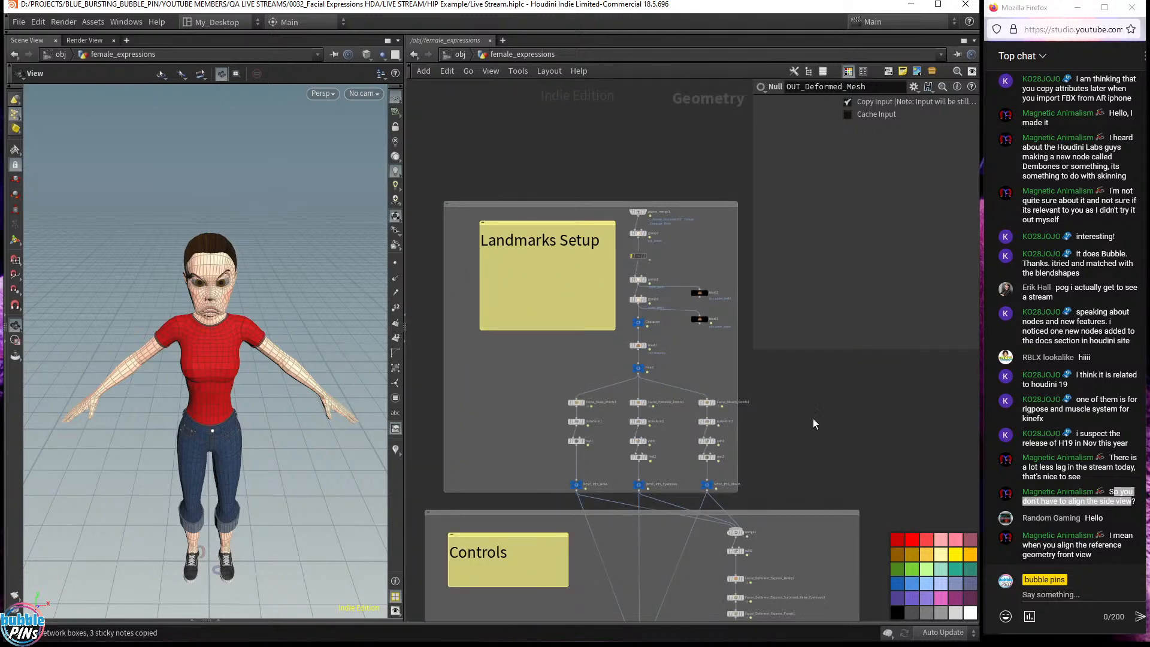
left_click_drag(805, 397, 684, 491)
left_click_drag(354, 354, 277, 318)
middle_click_drag(277, 318, 453, 258)
- Paste the copied CHOPS box, phoneme node and null below the OUT_Deformed_Mesh node
middle_click_drag(764, 464, 753, 136)
middle_click_drag(700, 560, 706, 423)
left_click(662, 459)
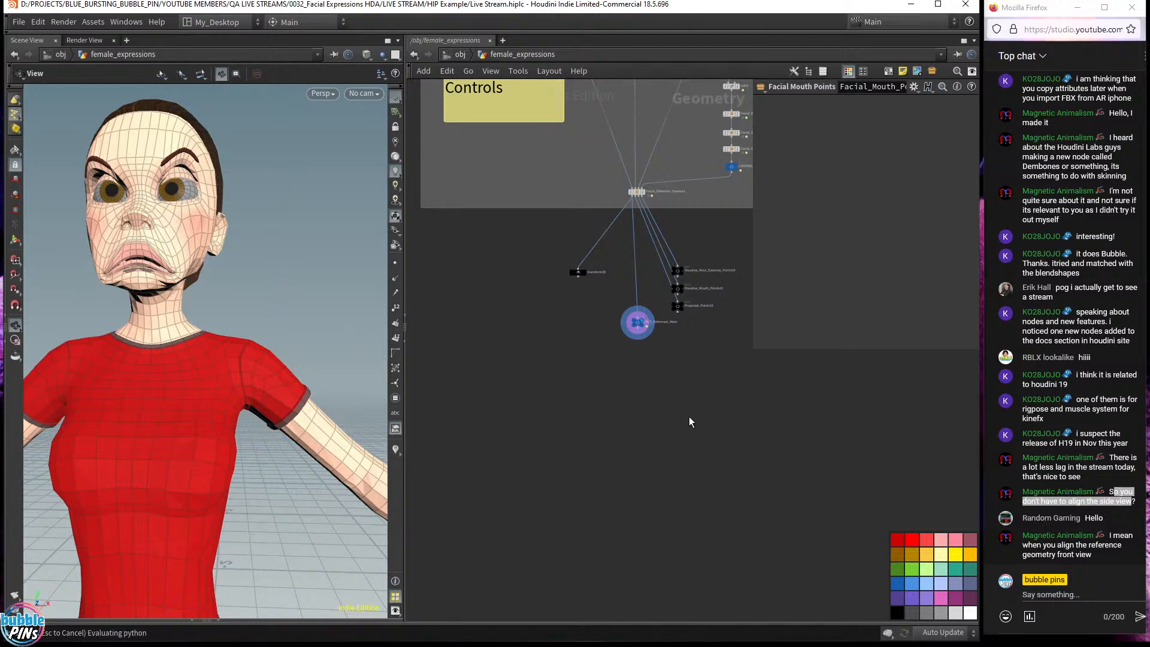
key("ctrl+v")
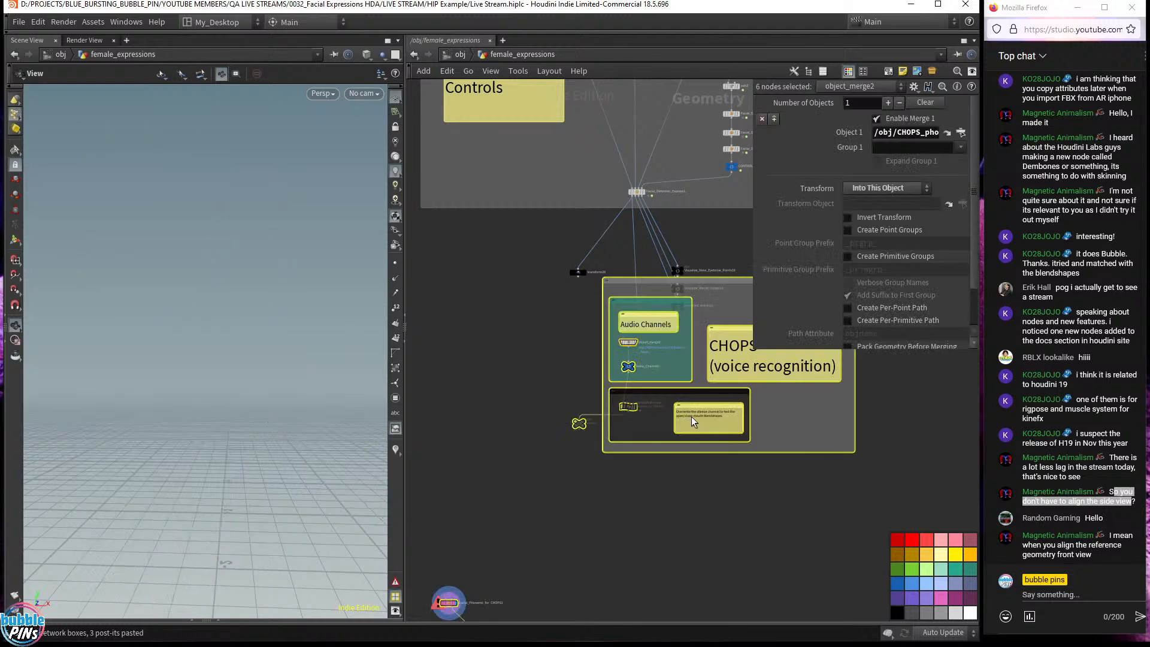
scroll(622, 475, "down", 4)
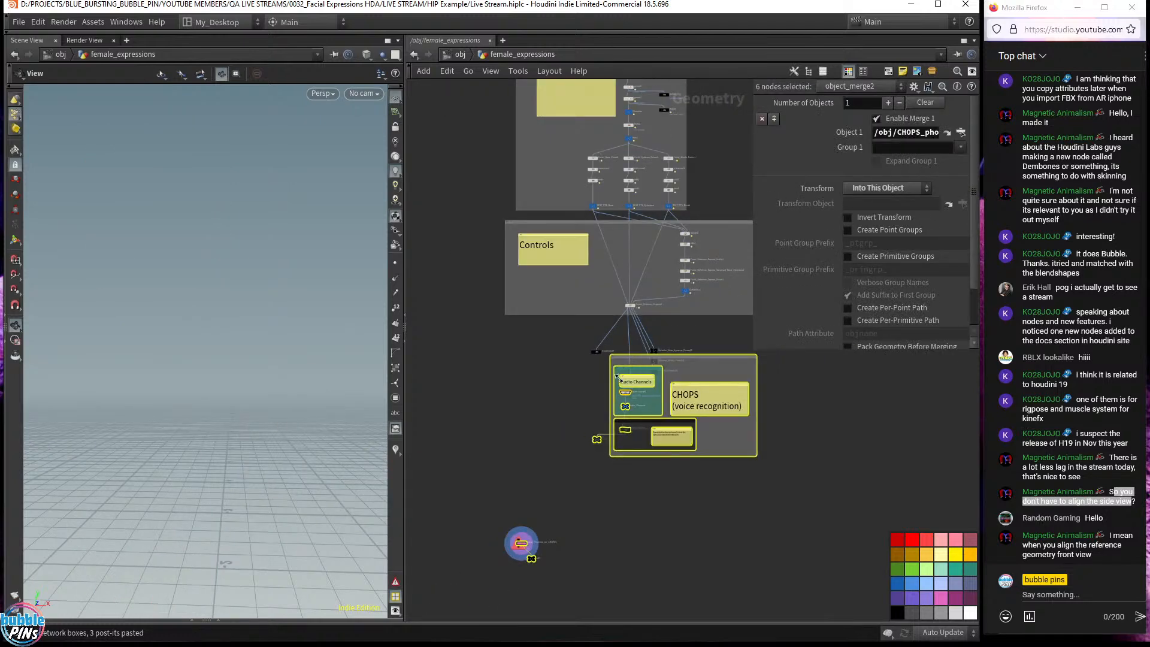
- Move the pasted CHOPS box aside and bring Facial_Phoneme_for_CHOPS1 with its null beneath OUT_Deformed_Mesh
left_click_drag(630, 356, 699, 401)
left_click(652, 423)
middle_click_drag(578, 488, 563, 443)
left_click_drag(539, 516, 629, 405)
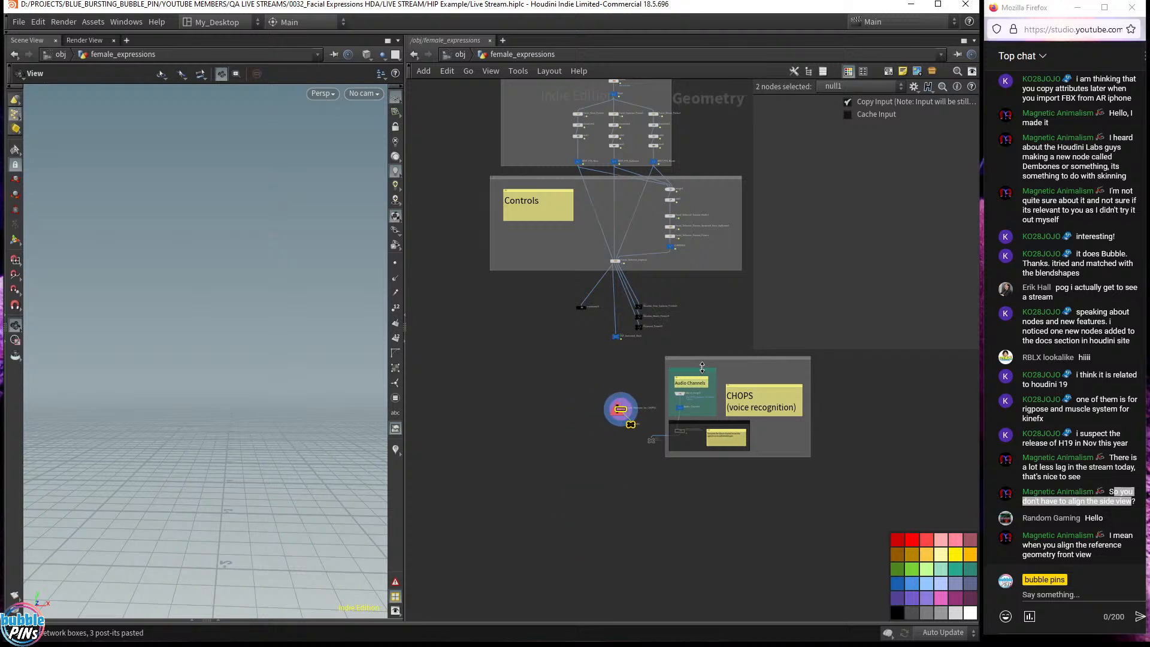
middle_click_drag(701, 348, 668, 394)
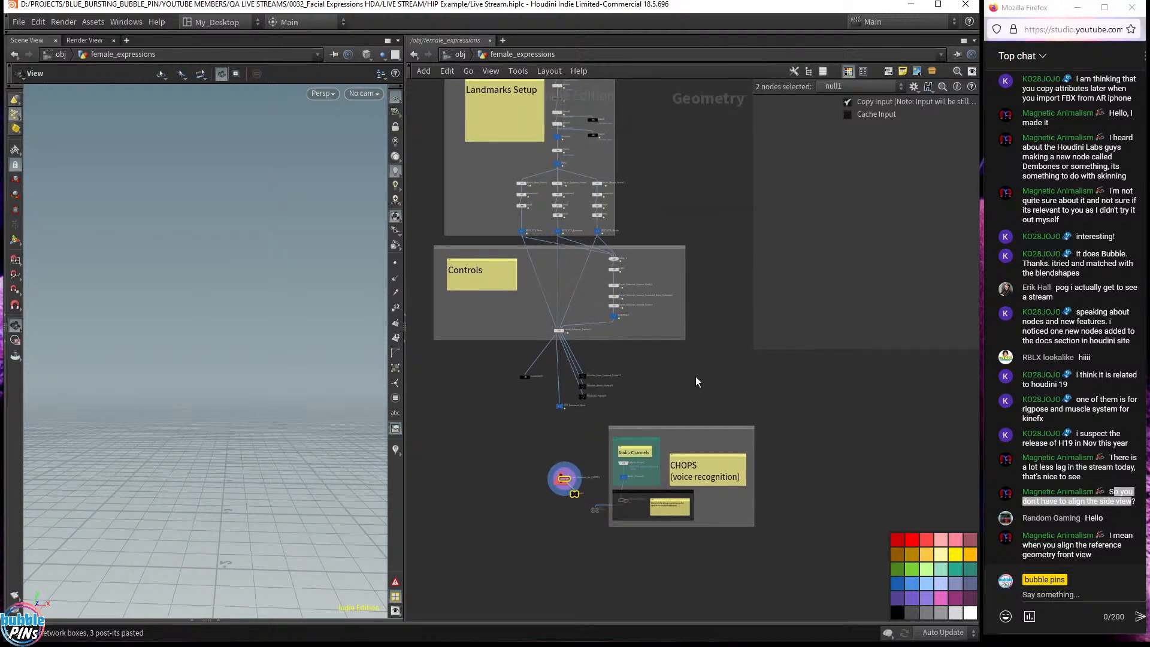
- Hide the parameter overlay and reposition the CHOPS box beside the output nodes, clear of the phoneme node
key("p")
left_click_drag(665, 426, 694, 365)
middle_click_drag(592, 481, 648, 427)
scroll(650, 428, "up", 5)
left_click_drag(650, 510, 829, 346)
middle_click_drag(569, 301, 642, 344)
scroll(637, 309, "up", 3)
scroll(652, 285, "down", 2)
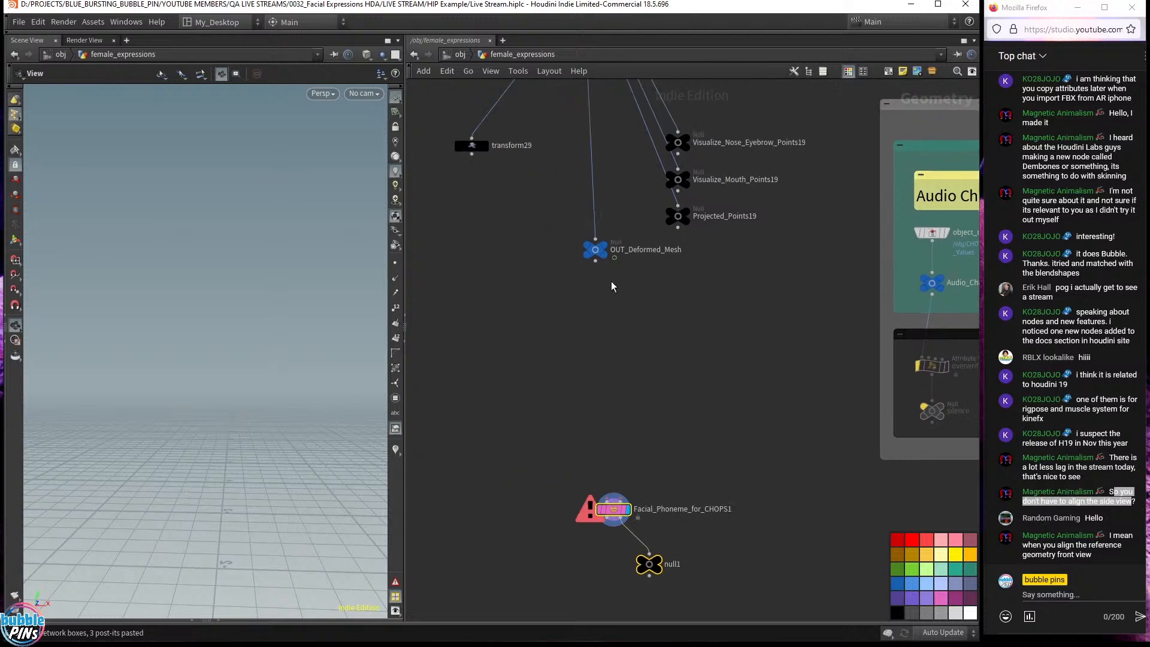
- Display OUT_Deformed_Mesh and connect its output to the Mesh to Deform input of Facial_Phoneme_for_CHOPS1
left_click(610, 250)
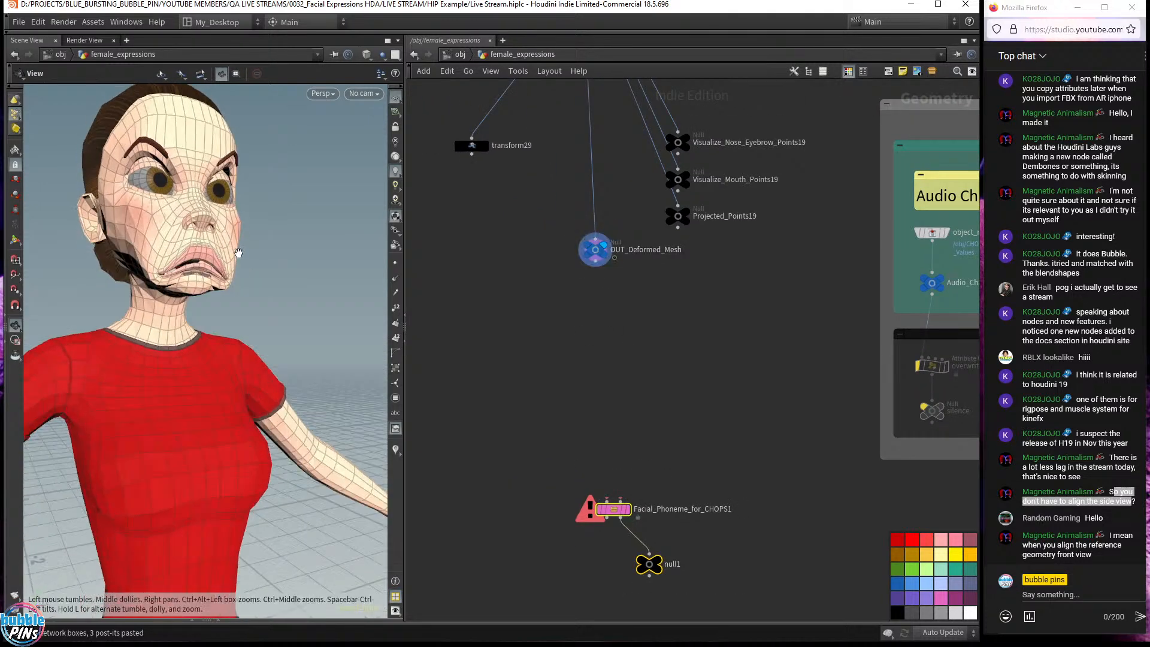
left_click(595, 267)
key("Escape")
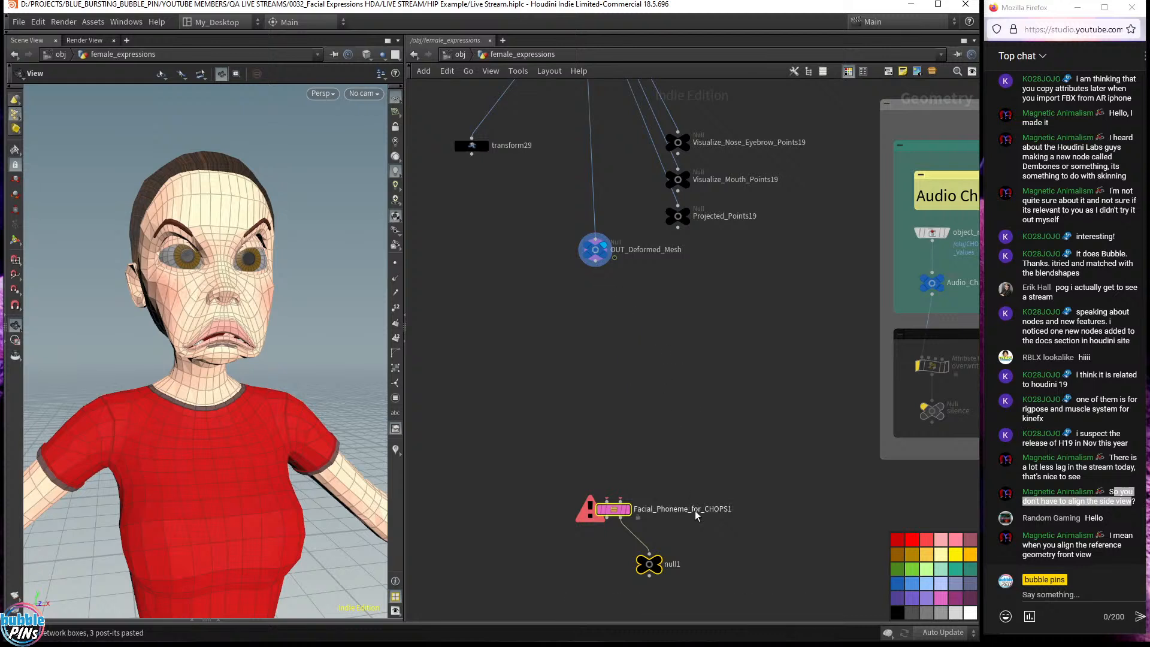
left_click_drag(760, 464, 569, 526)
left_click(595, 264)
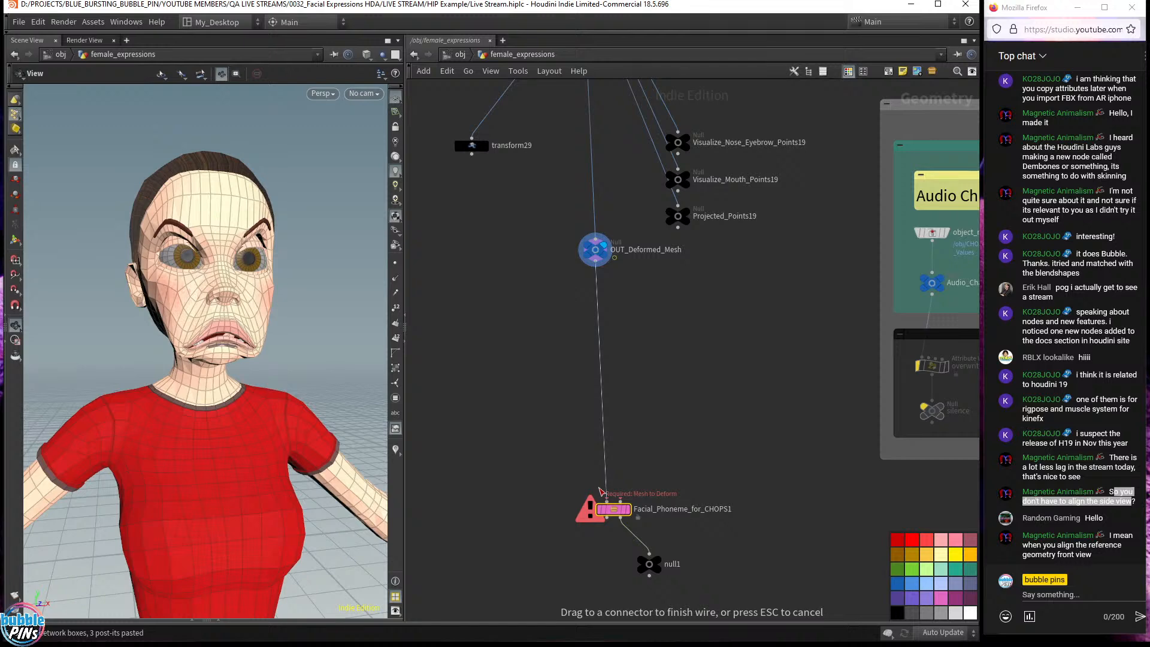
left_click(600, 491)
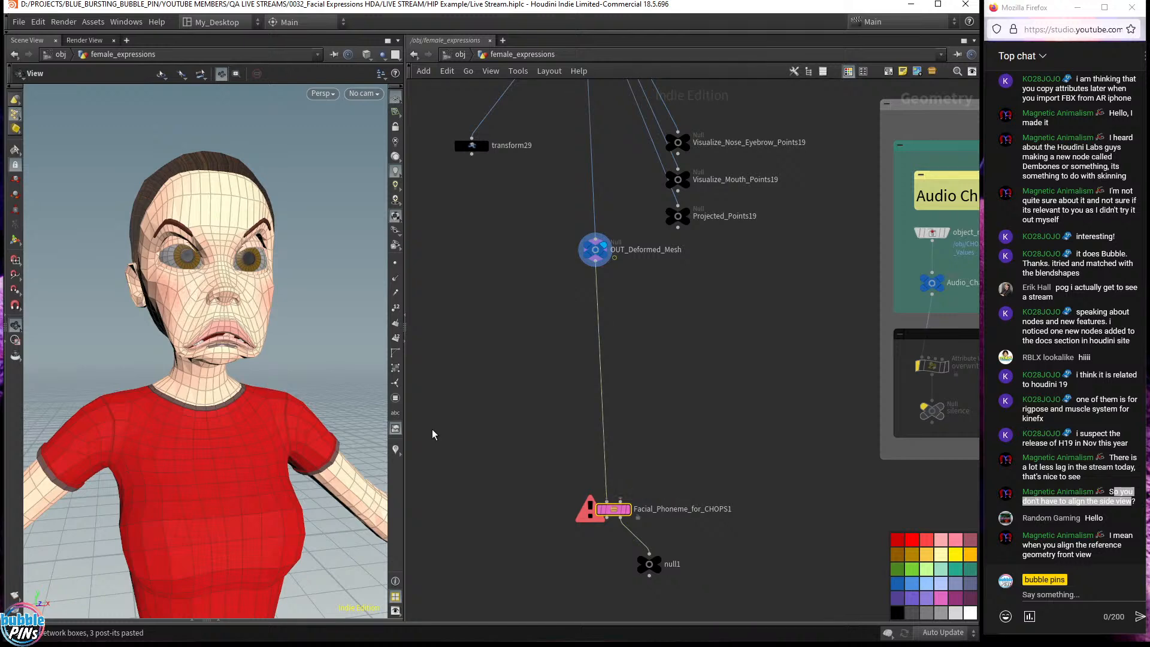
left_click_drag(351, 329, 313, 276)
scroll(318, 276, "up", 3)
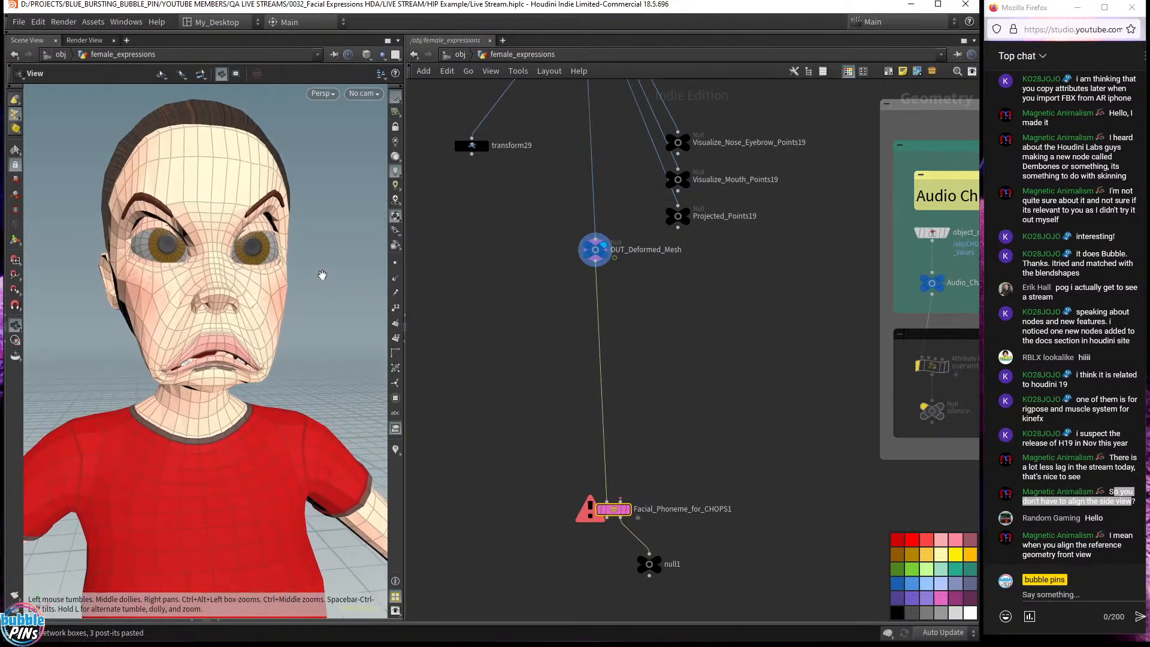
- Connect the Audio Channels null to the phoneme node's second input, display that node and move it with null1 closer to OUT_Deformed_Mesh
left_click(626, 502)
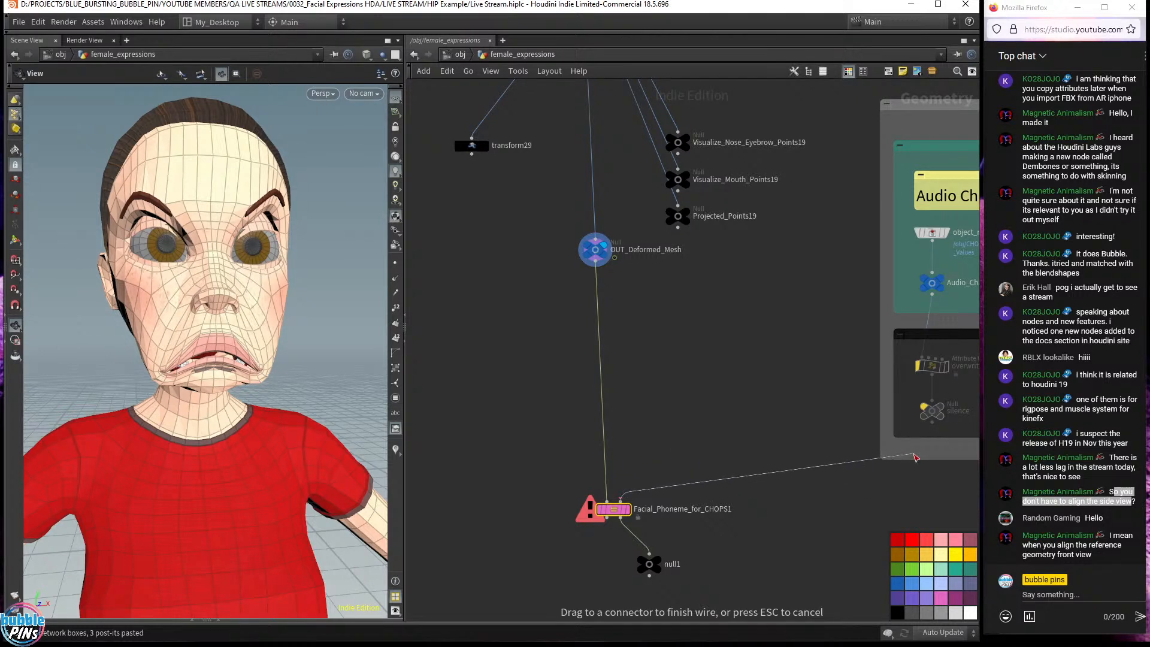
left_click(932, 293)
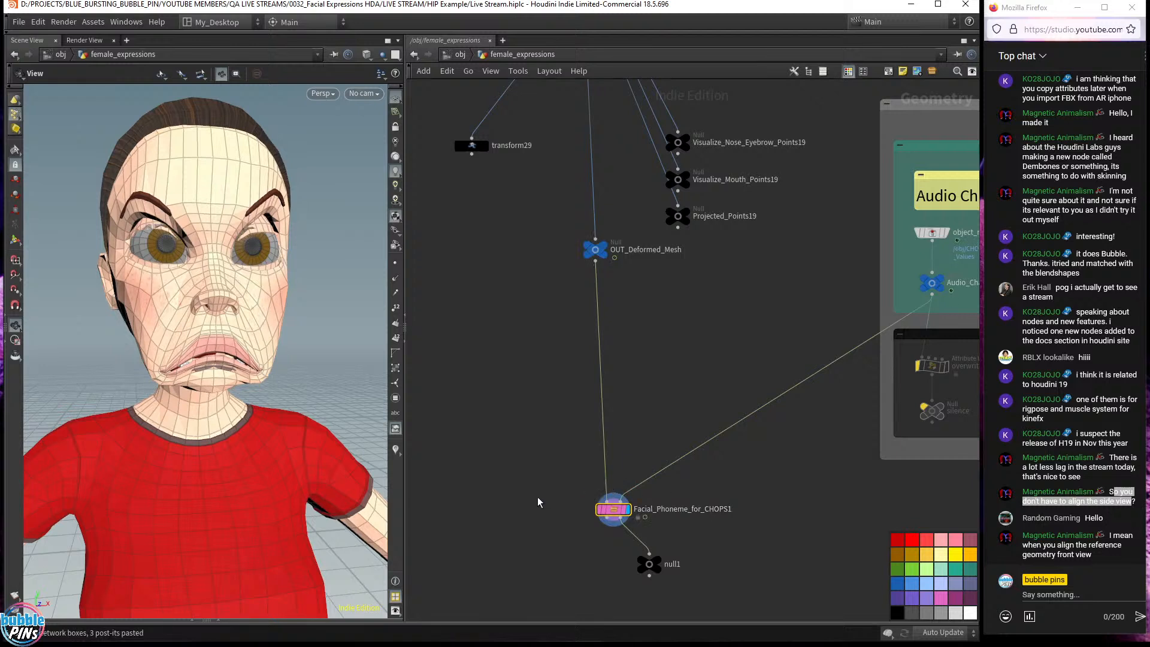
left_click_drag(617, 511, 601, 376)
left_click_drag(648, 565, 648, 430)
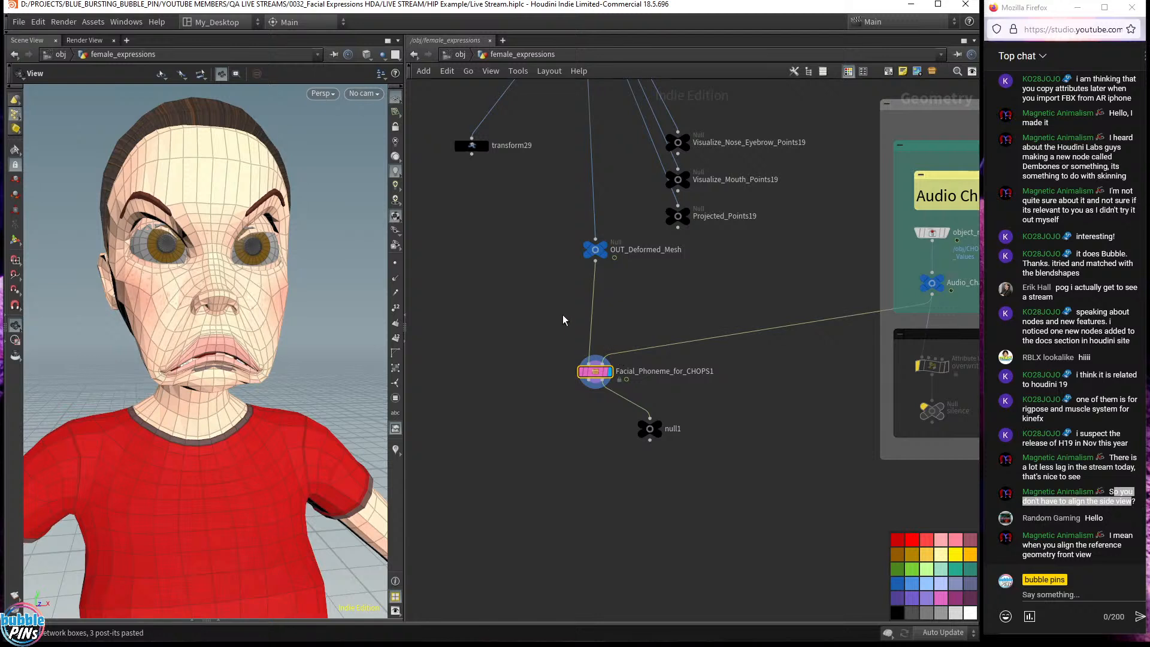
- Show the parameters of Facial_Phoneme_for_CHOPS1 and examine its mouth point sliders against the character's face
key("p")
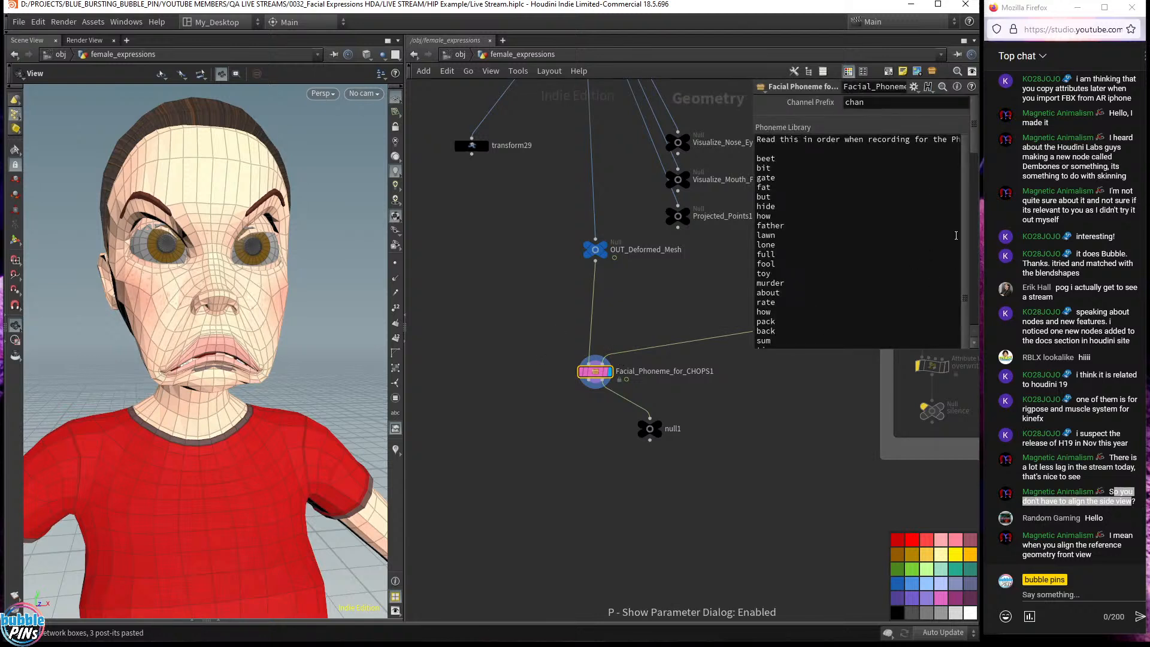
left_click_drag(976, 132, 981, 310)
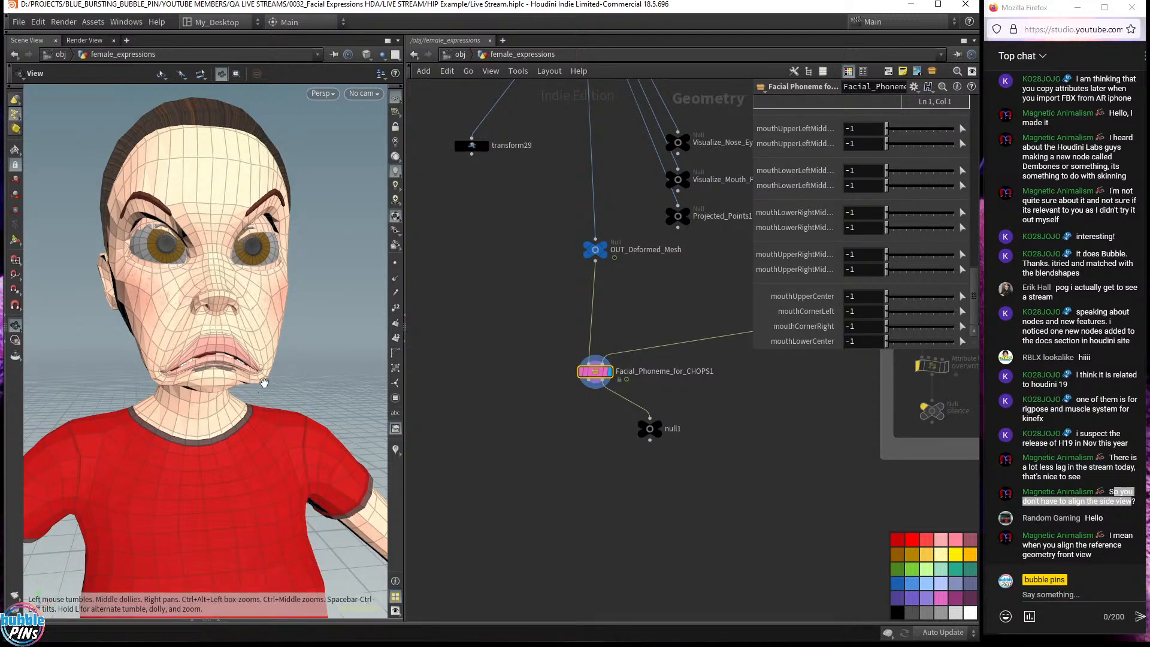
left_click_drag(517, 443, 694, 314)
left_click_drag(523, 385, 644, 325)
left_click(480, 433)
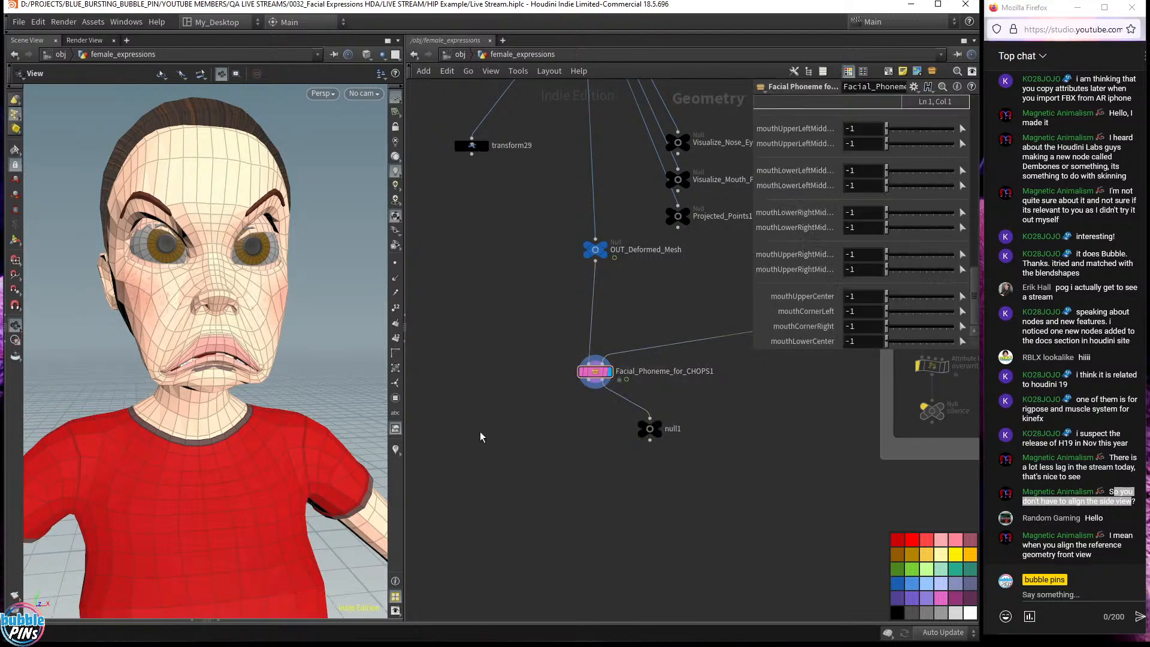
- Show the playbar and play the lip sync on the character for a few frames, stopping and returning to frame 1
left_click(533, 626)
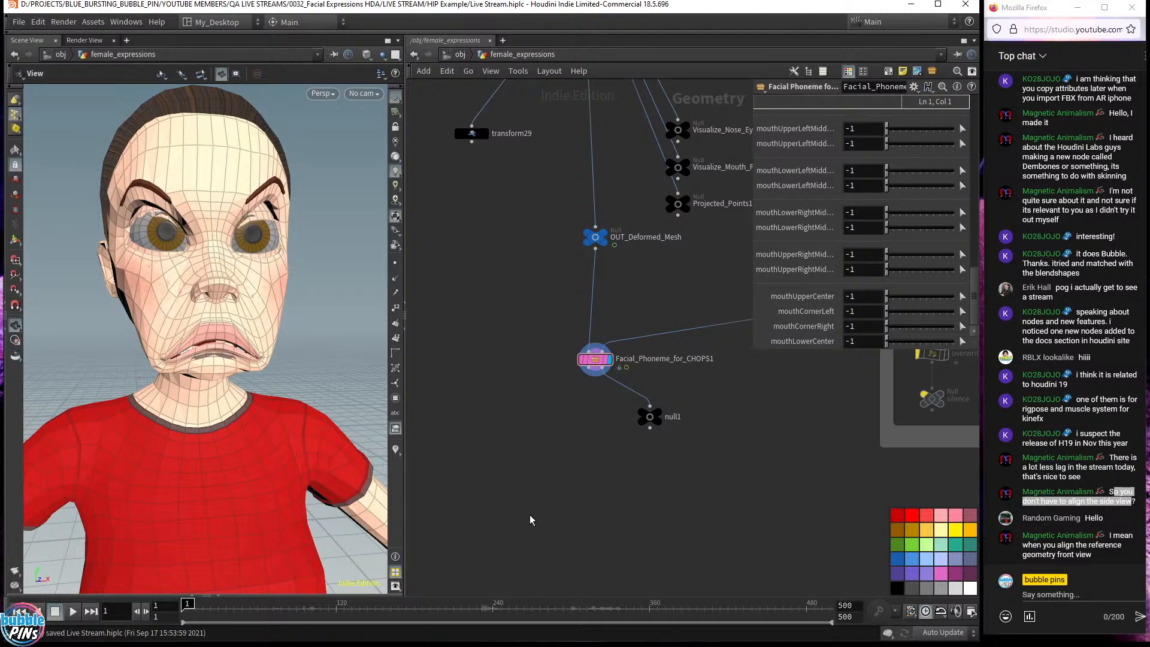
key("Up")
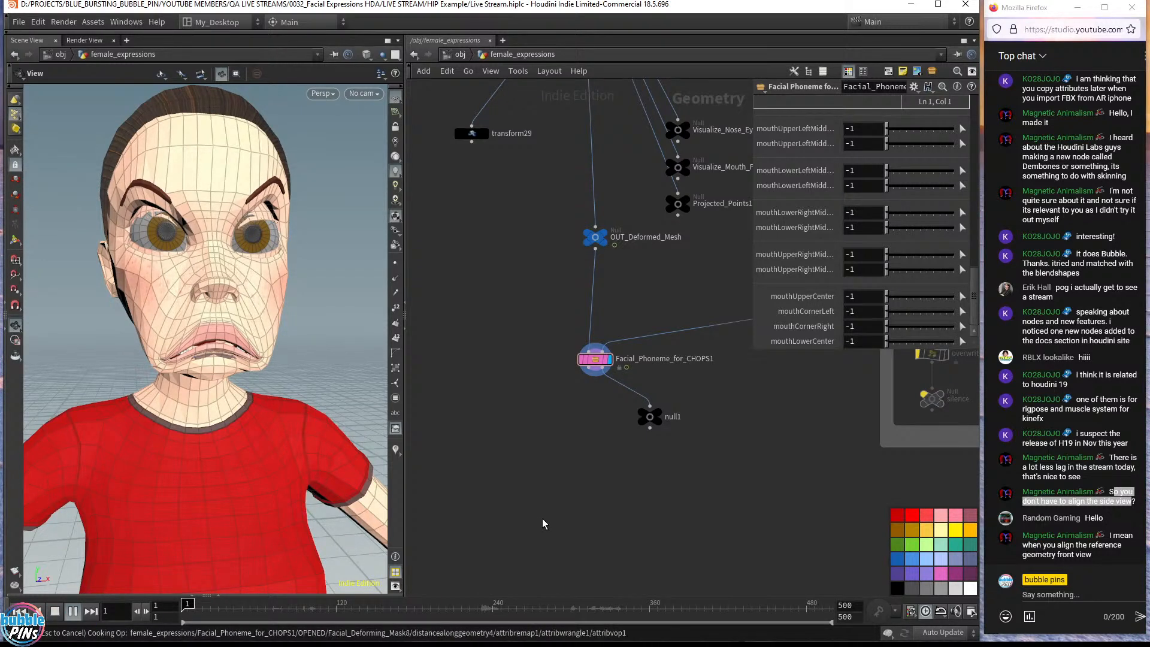
key("ctrl+s")
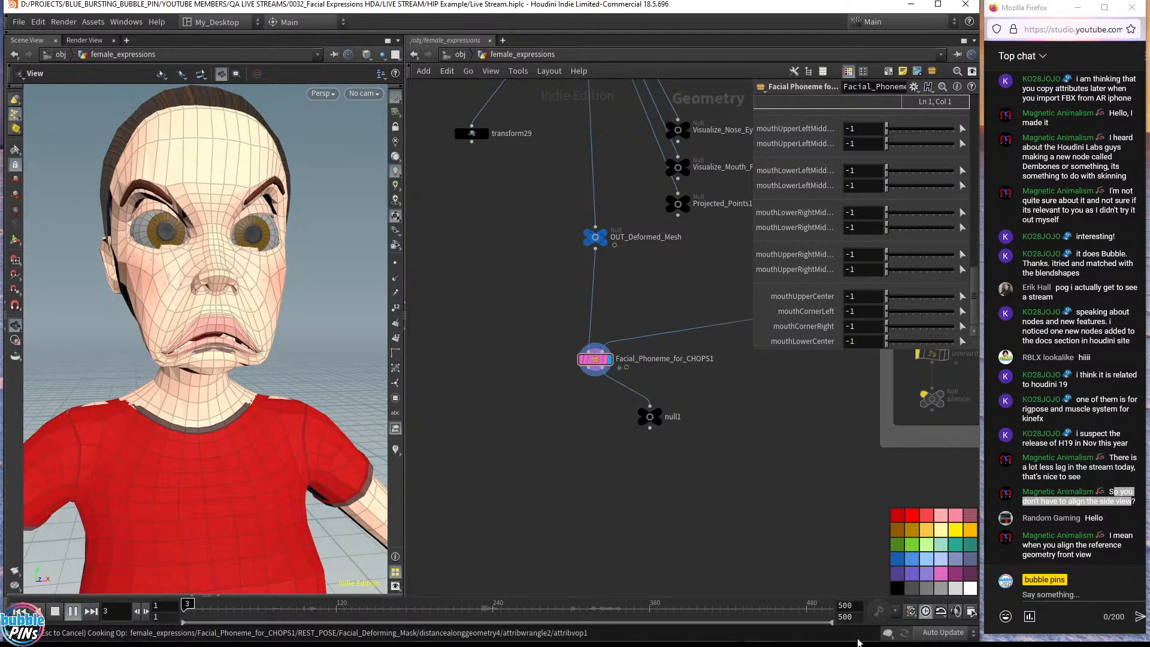
key("Escape")
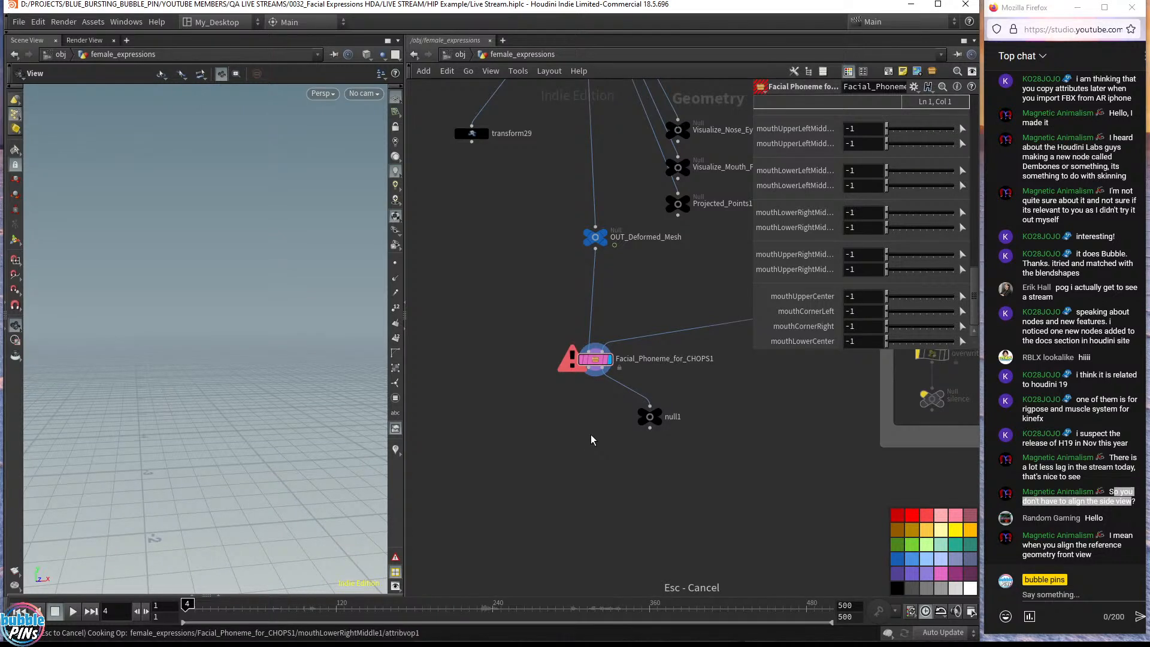
key("ctrl+Up")
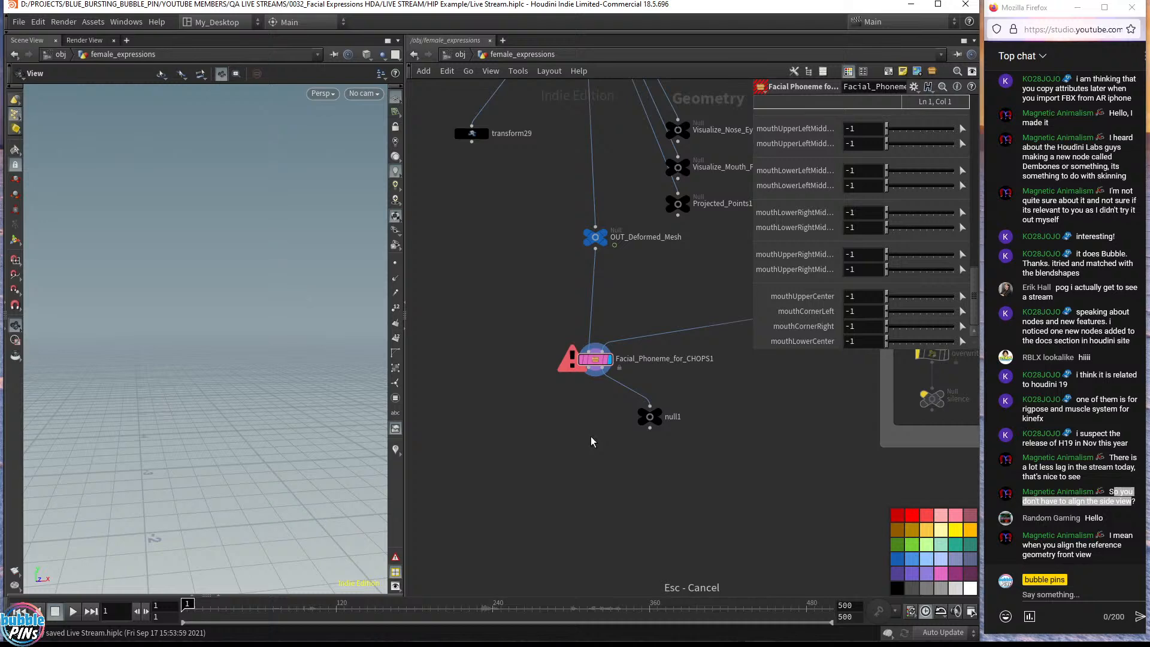
- Display OUT_Deformed_Mesh and select Facial_Phoneme_for_CHOPS1 to show its parameters
left_click(605, 230)
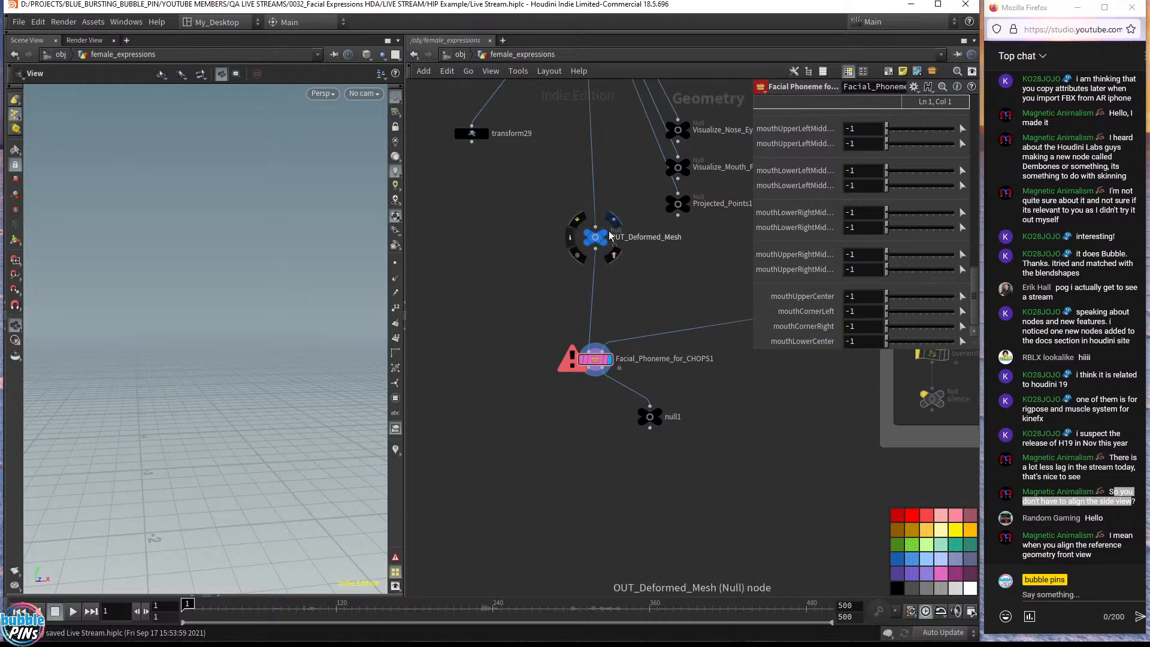
left_click_drag(606, 469, 663, 394)
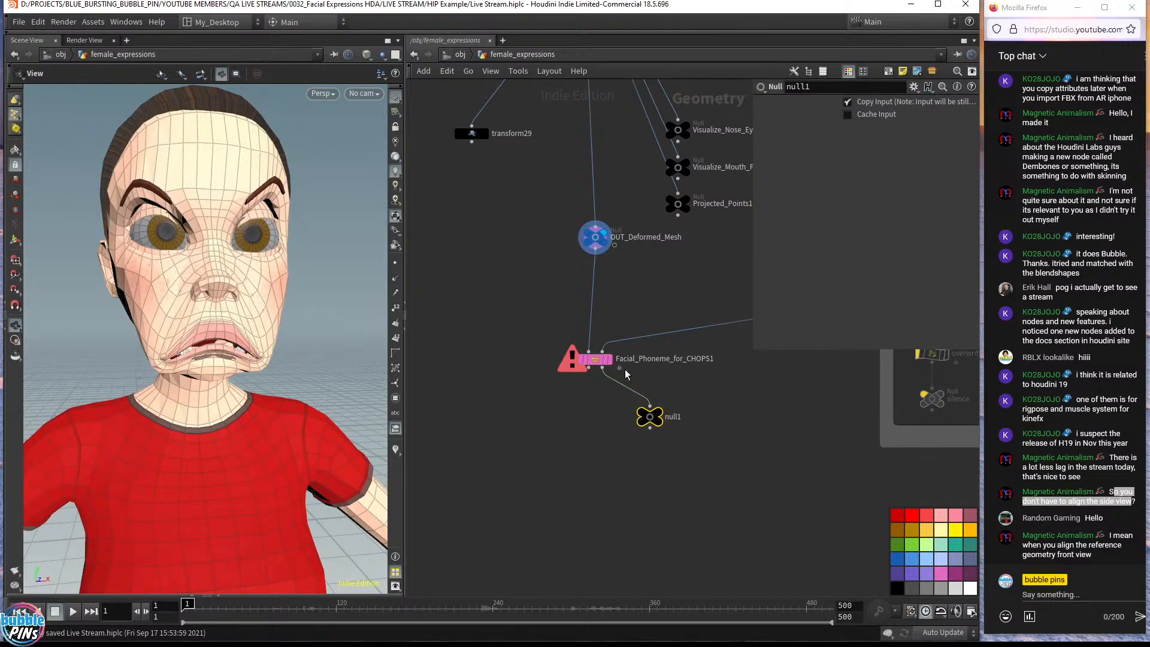
scroll(625, 370, "up", 3)
left_click(543, 424)
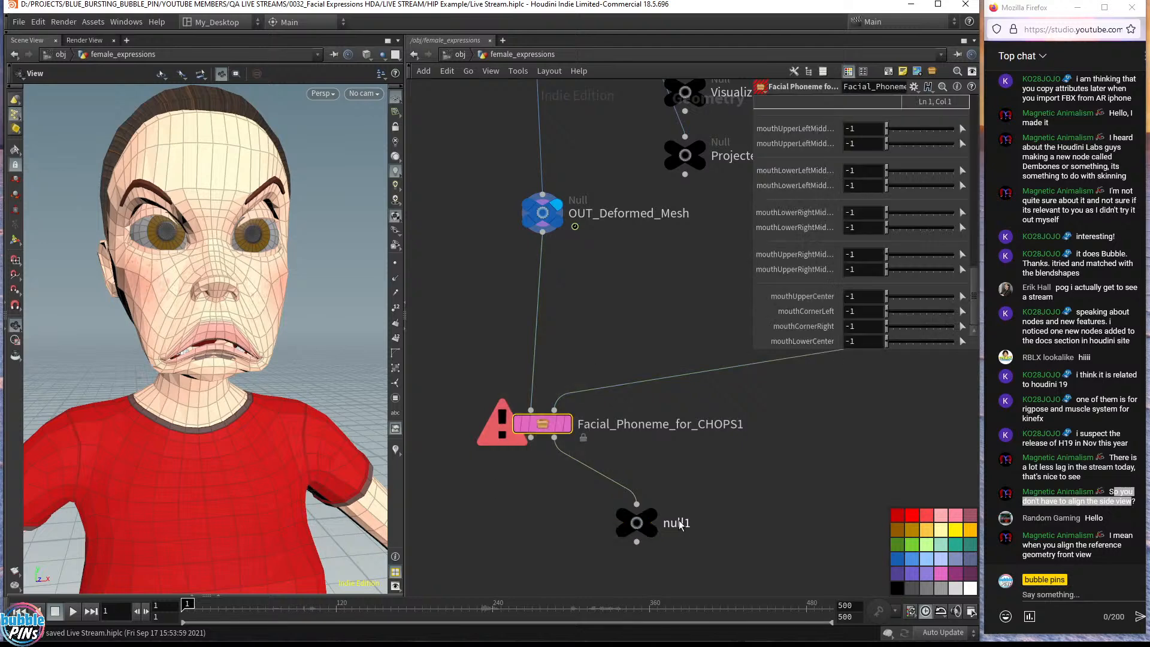
- Display null1 below the phoneme node and turn off the viewport materials to inspect the deforming colors on the face
mouse_move(652, 523)
left_click(667, 490)
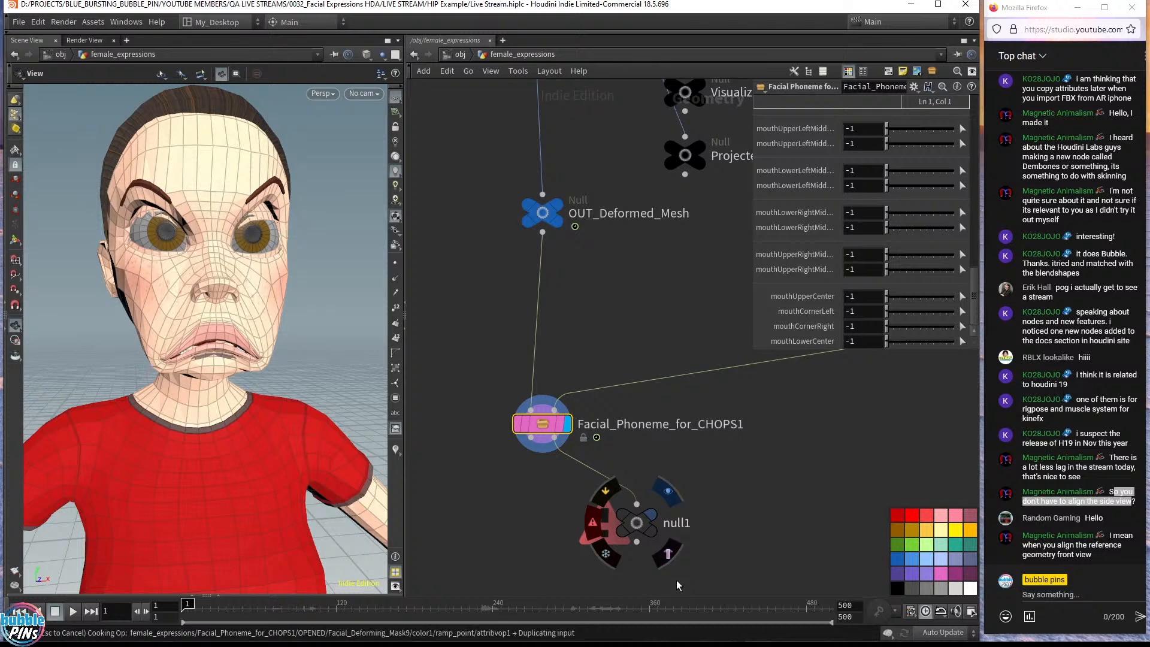
left_click(395, 216)
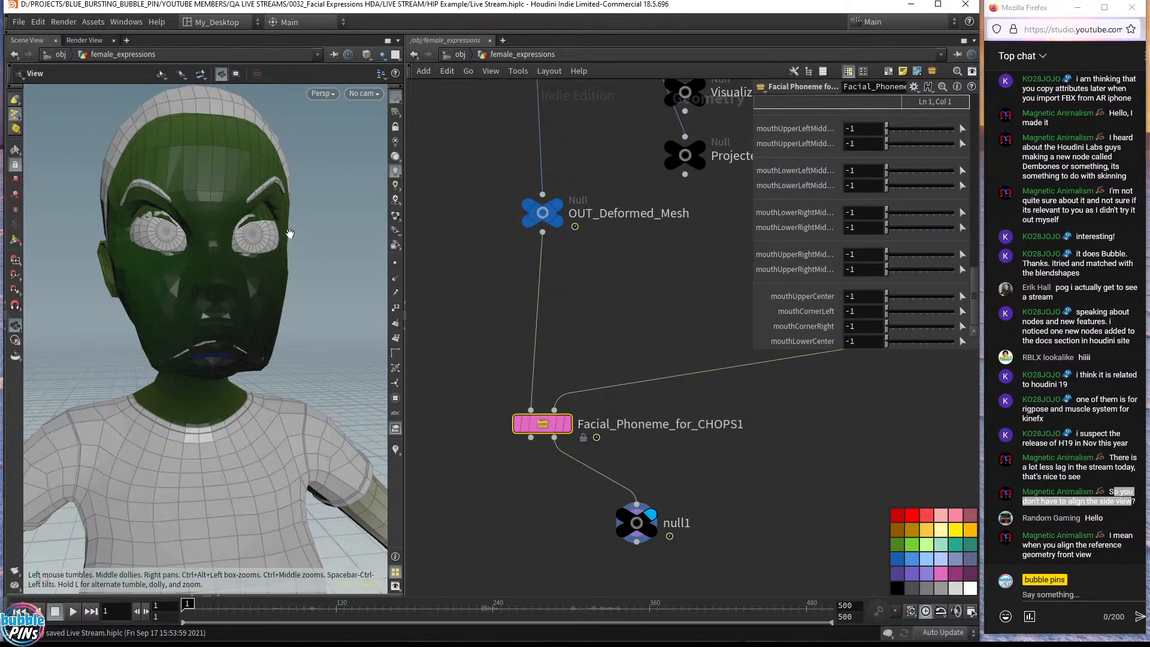
mouse_move(288, 233)
left_mouse_down()
mouse_move(259, 187)
mouse_move(306, 242)
mouse_move(288, 238)
left_mouse_up()
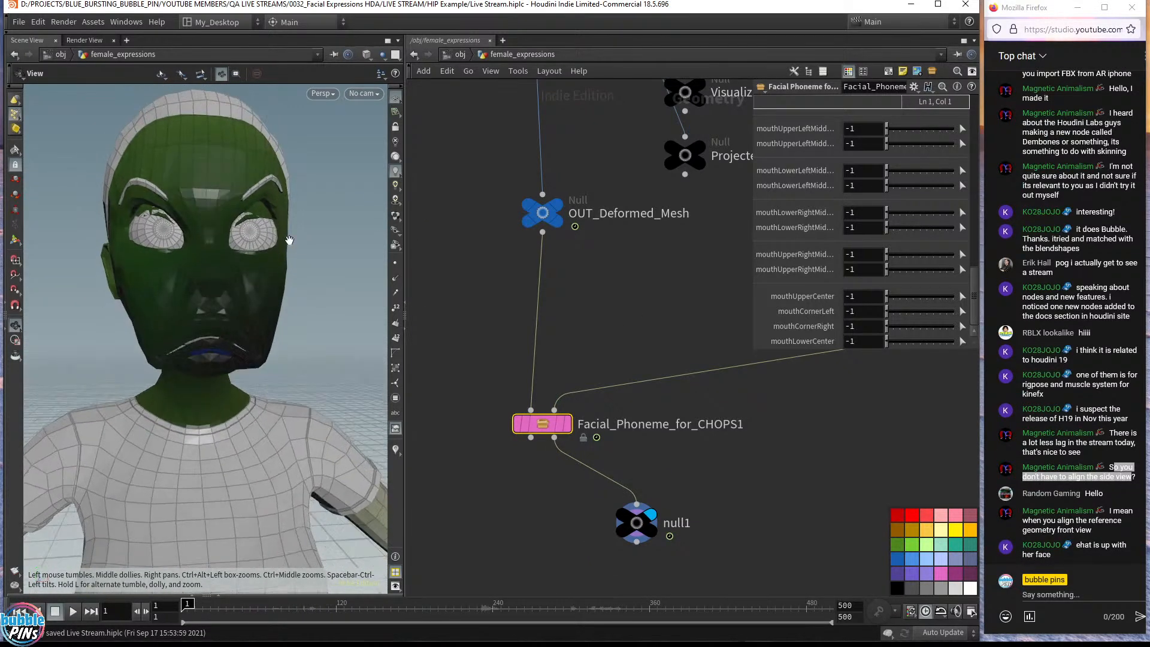
- Compare the deforming radius settings of Facial_Phoneme_for_CHOPS1 with the mouth radius on Facial_Deformer_Express1
scroll(811, 280, "up", 6)
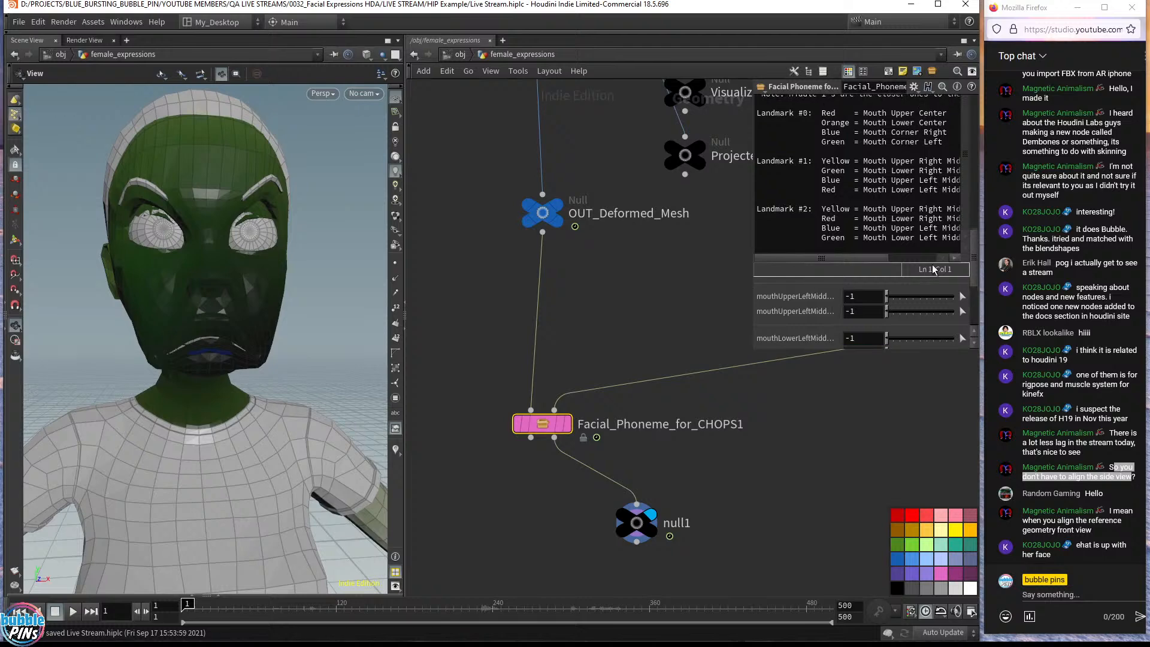
left_click_drag(975, 259, 970, 197)
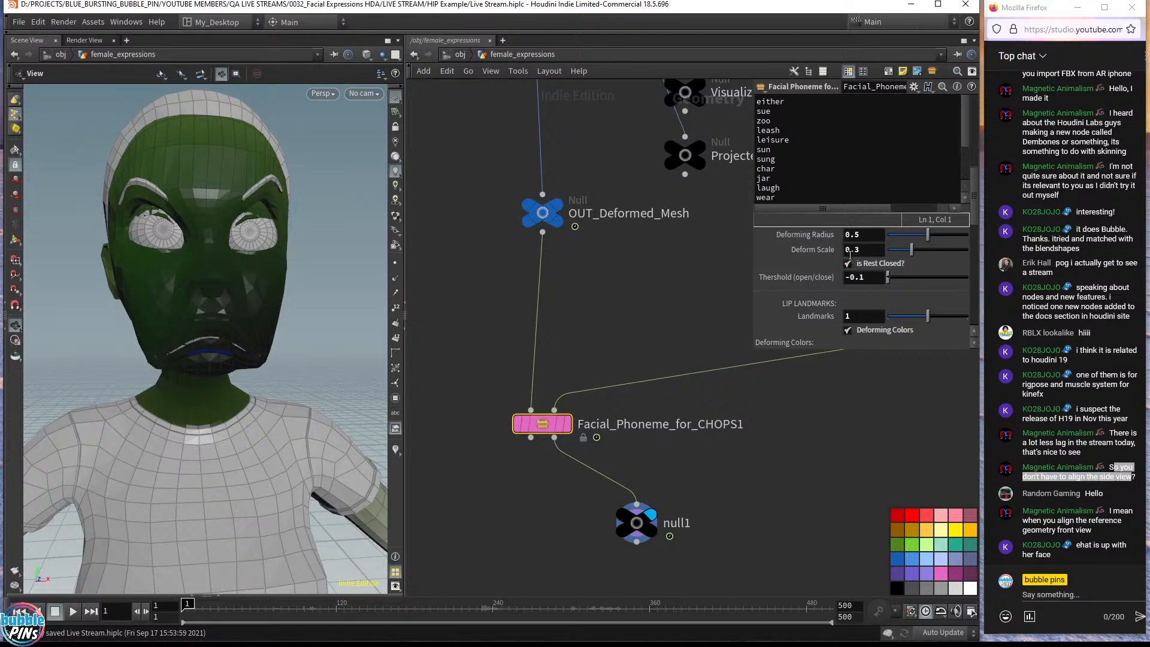
middle_click_drag(627, 269, 598, 497)
mouse_move(576, 250)
middle_mouse_down()
mouse_move(645, 390)
mouse_move(620, 424)
mouse_move(615, 459)
middle_mouse_up()
scroll(645, 392, "down", 2)
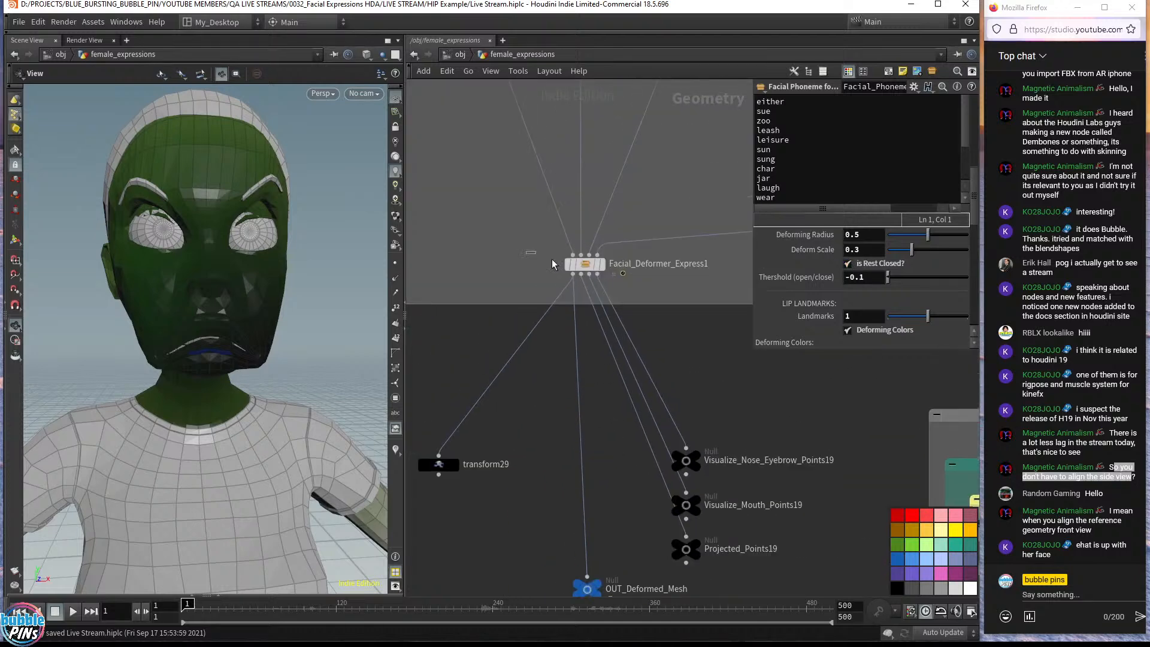
left_click(584, 263)
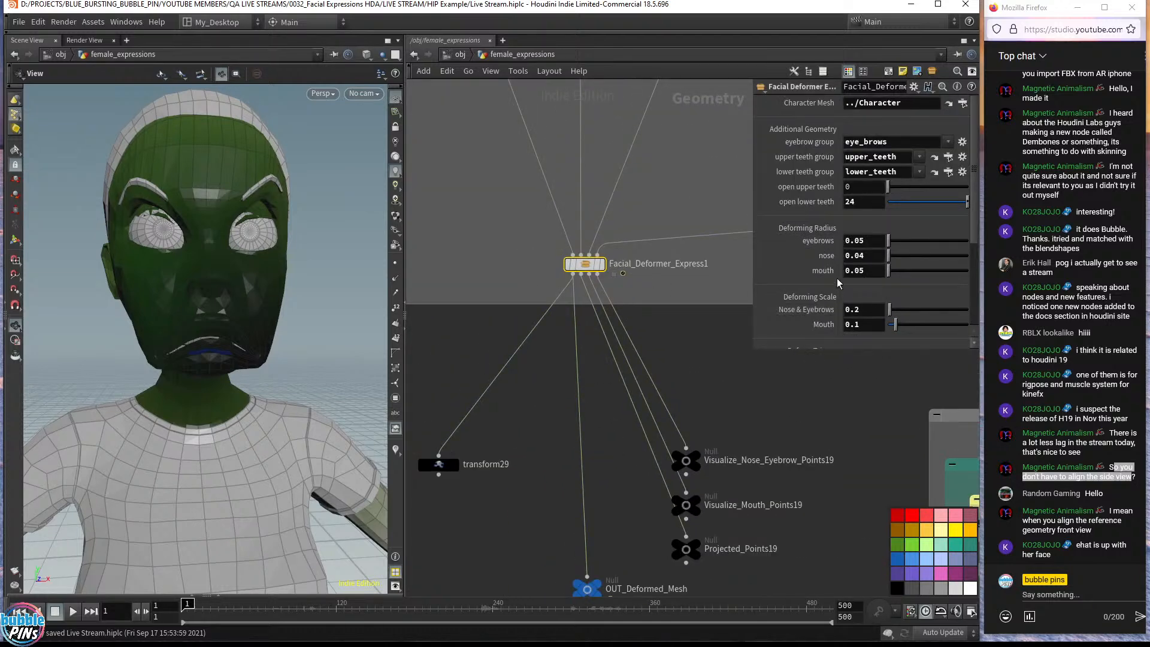
left_click_drag(878, 275, 814, 276)
- Set the Deforming Radius of Facial_Phoneme_for_CHOPS1 to 0.05
middle_click_drag(712, 528, 653, 255)
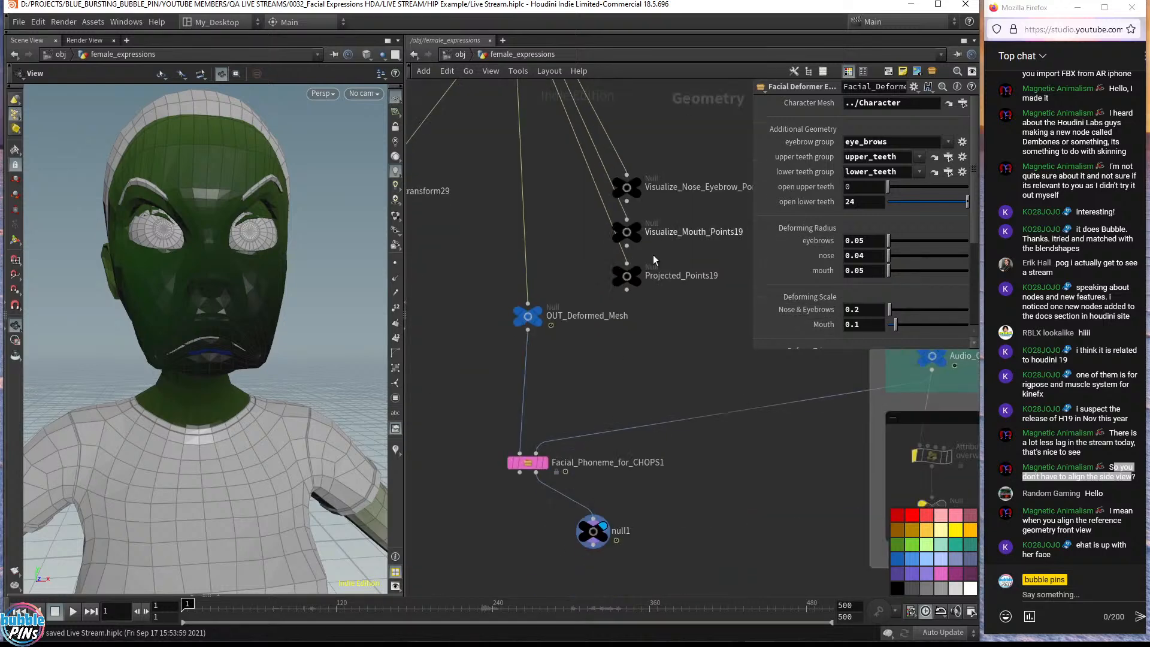
middle_click_drag(607, 408, 634, 315)
left_click(557, 368)
left_click_drag(865, 235, 781, 235)
type("0.05")
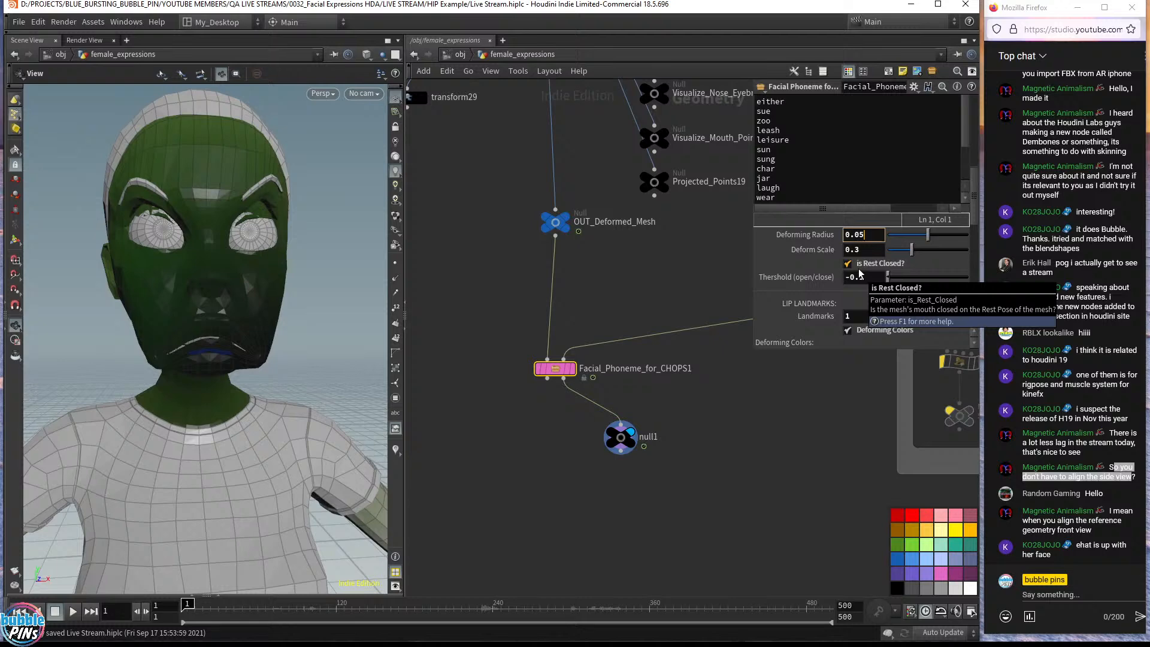
key("Tab")
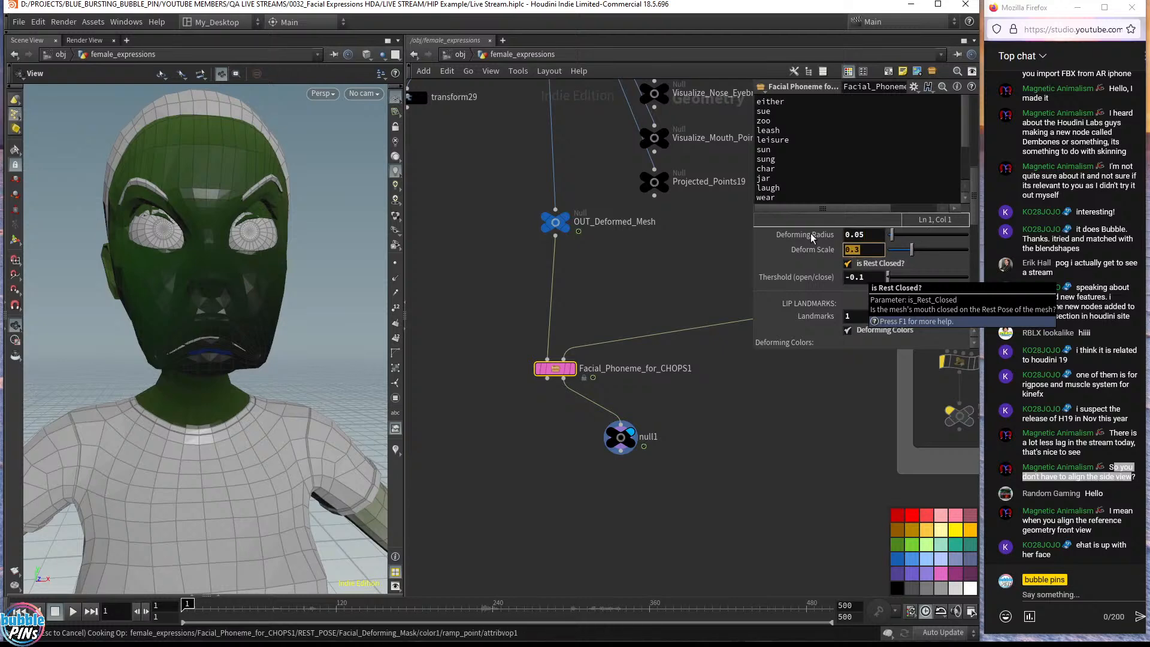
- Set the phoneme node's Deform Scale to 0.5 and its open/close threshold to 0
key("ctrl+s")
type("0.1")
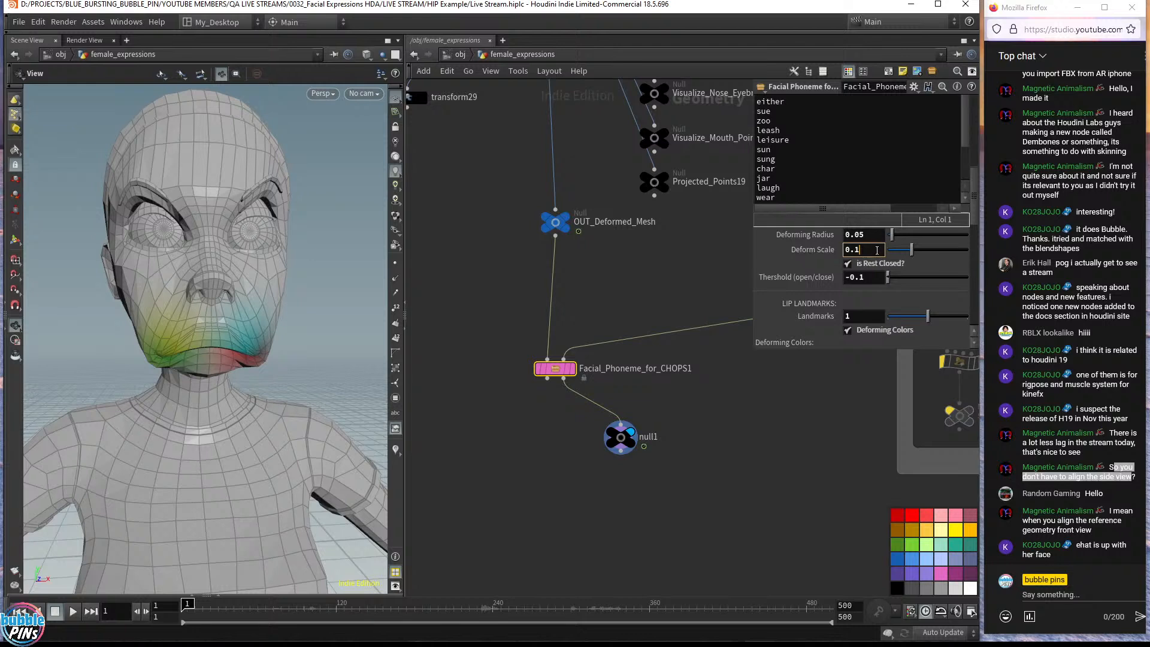
double_click(859, 250)
type("05")
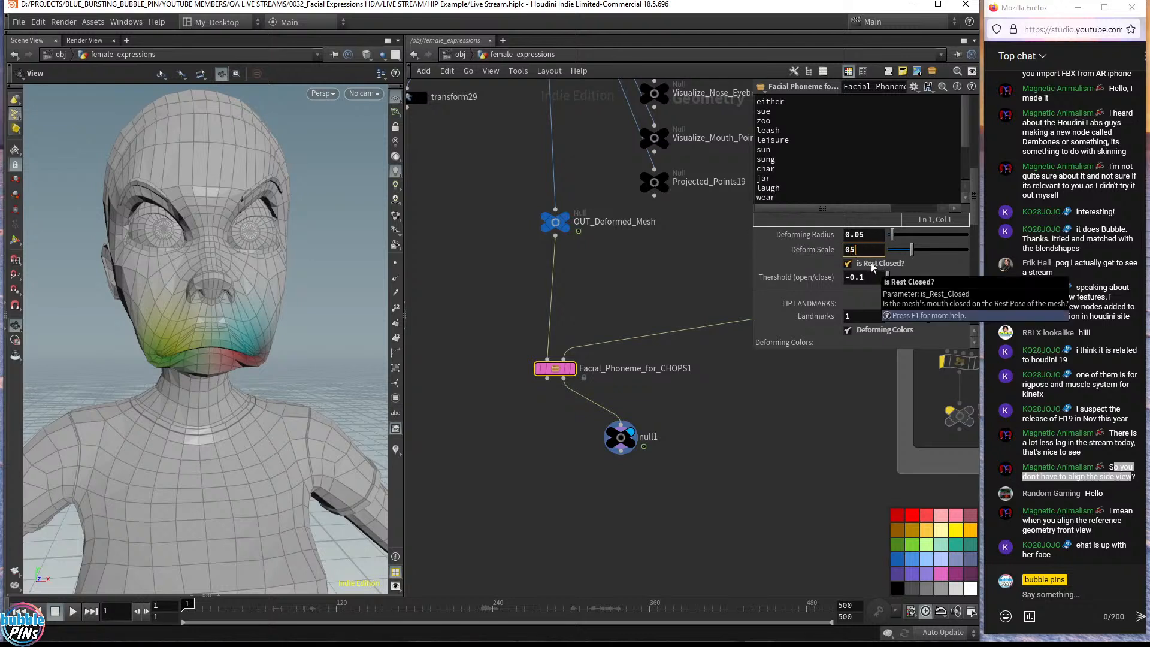
type(".")
key("Return")
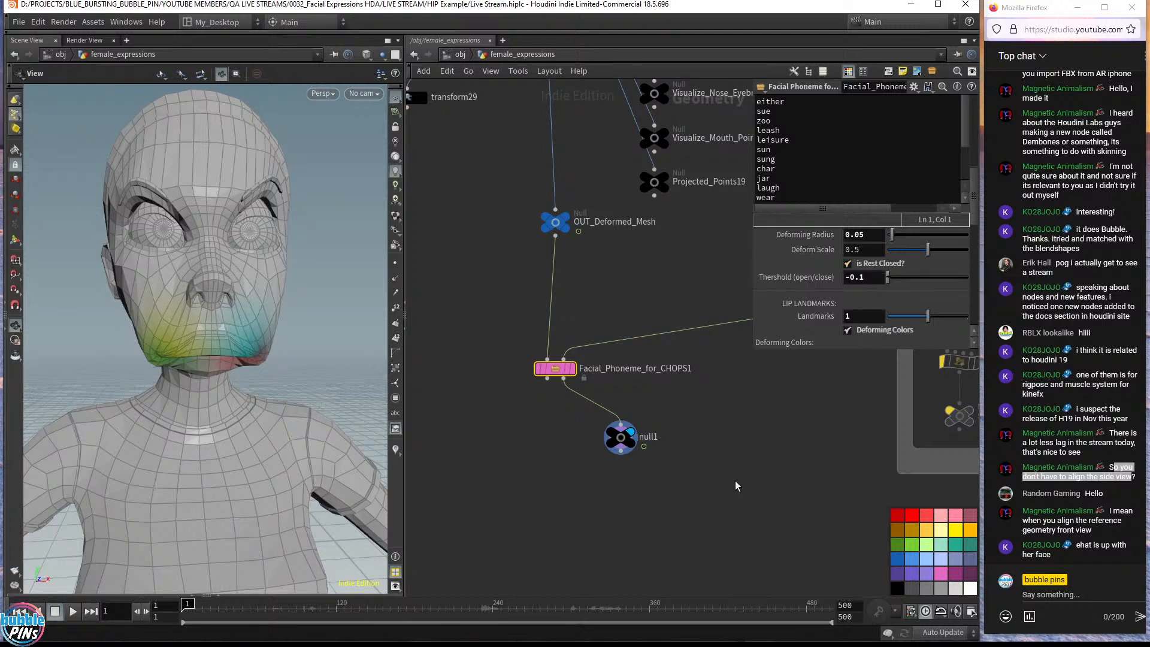
left_click_drag(865, 278, 745, 273)
type("0")
key("Return")
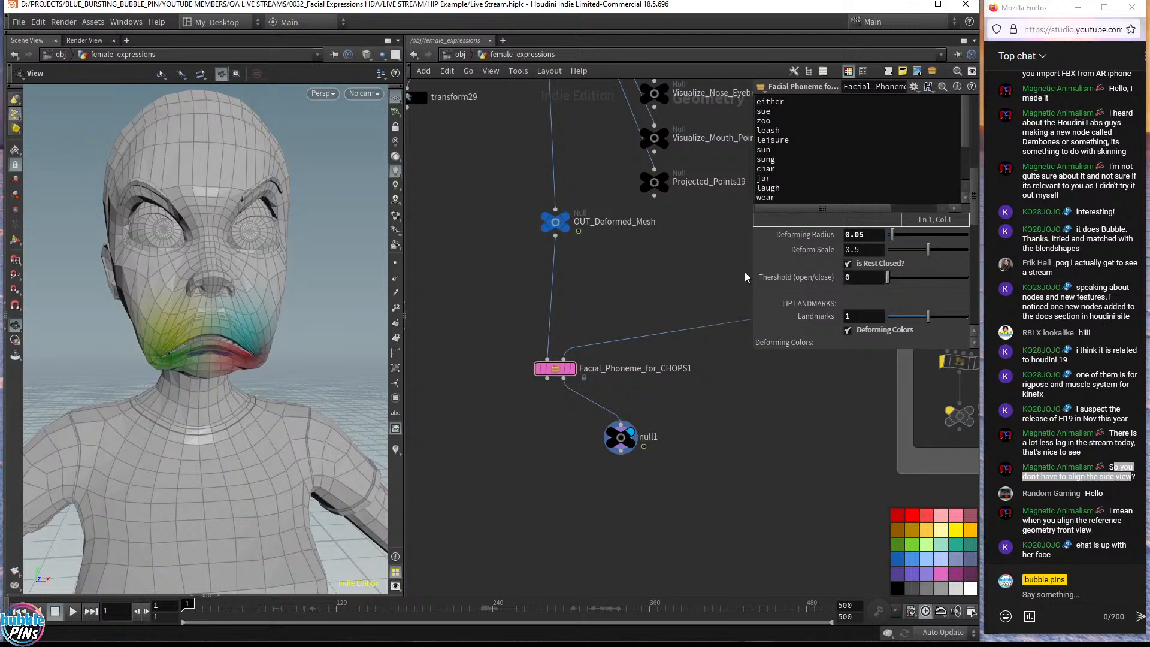
- Save the scene, display Facial_Phoneme_for_CHOPS1 and play a few frames to check the mouth deformation
key("Up")
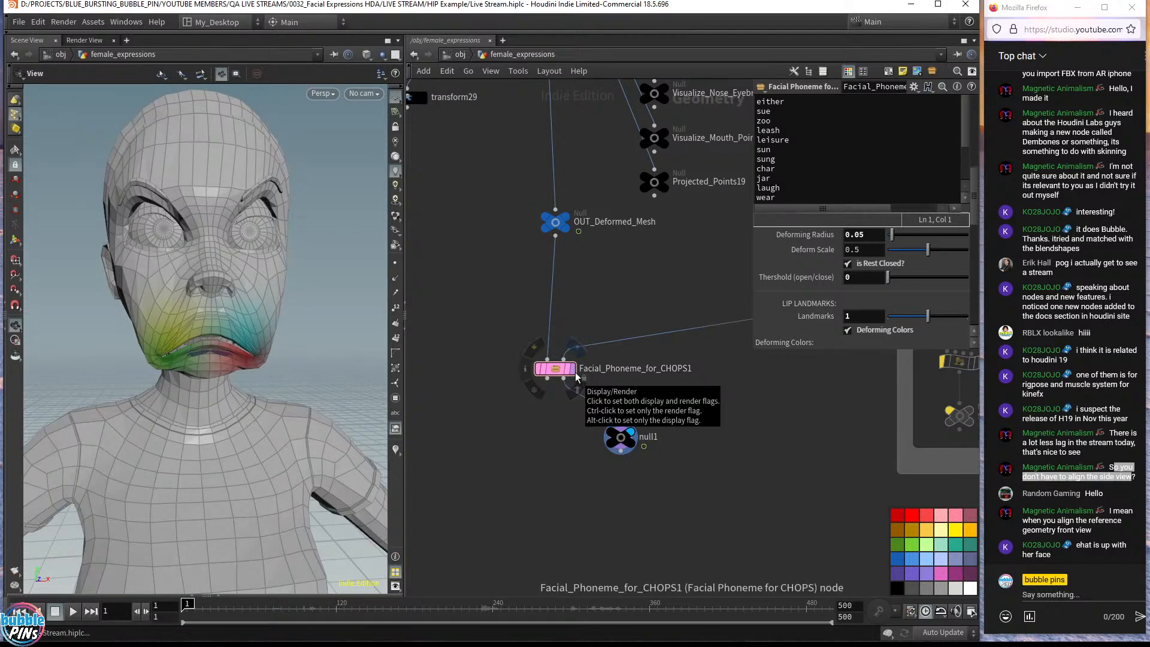
left_click(575, 372)
key("Up")
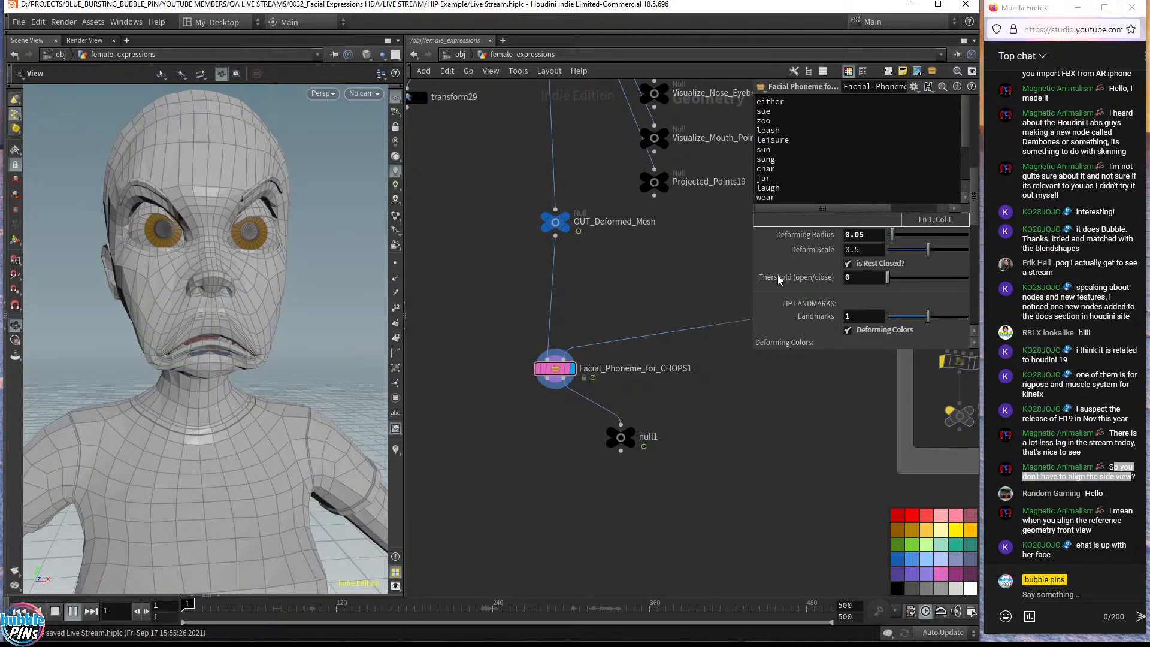
left_click(1100, 539)
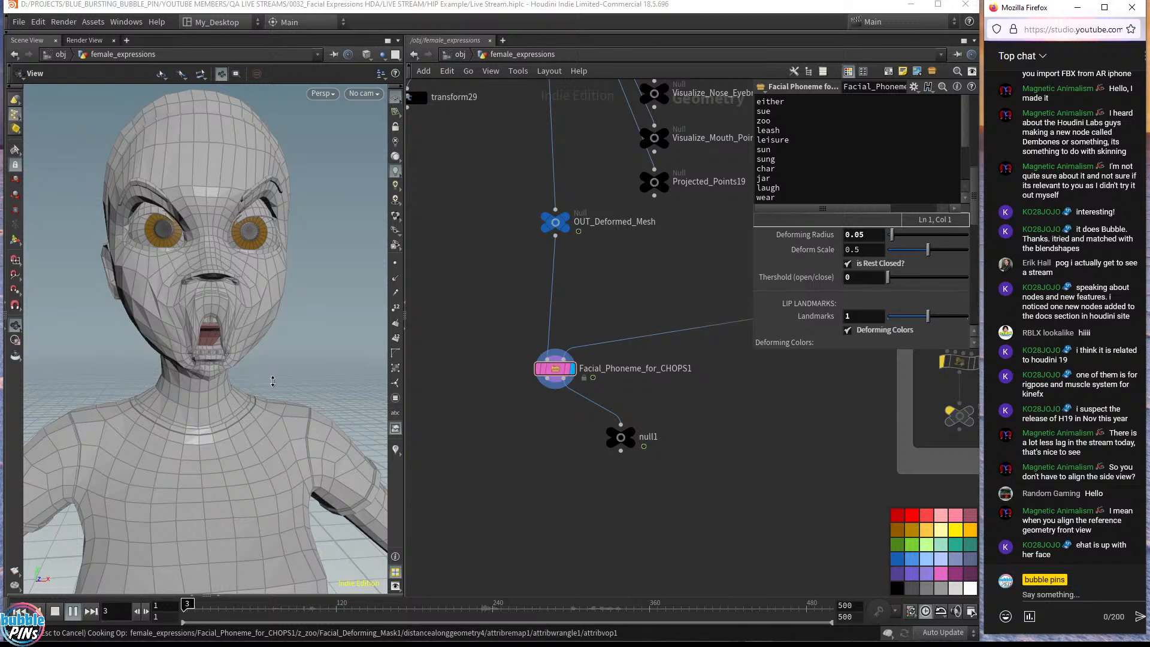
left_click(587, 454)
key("Escape")
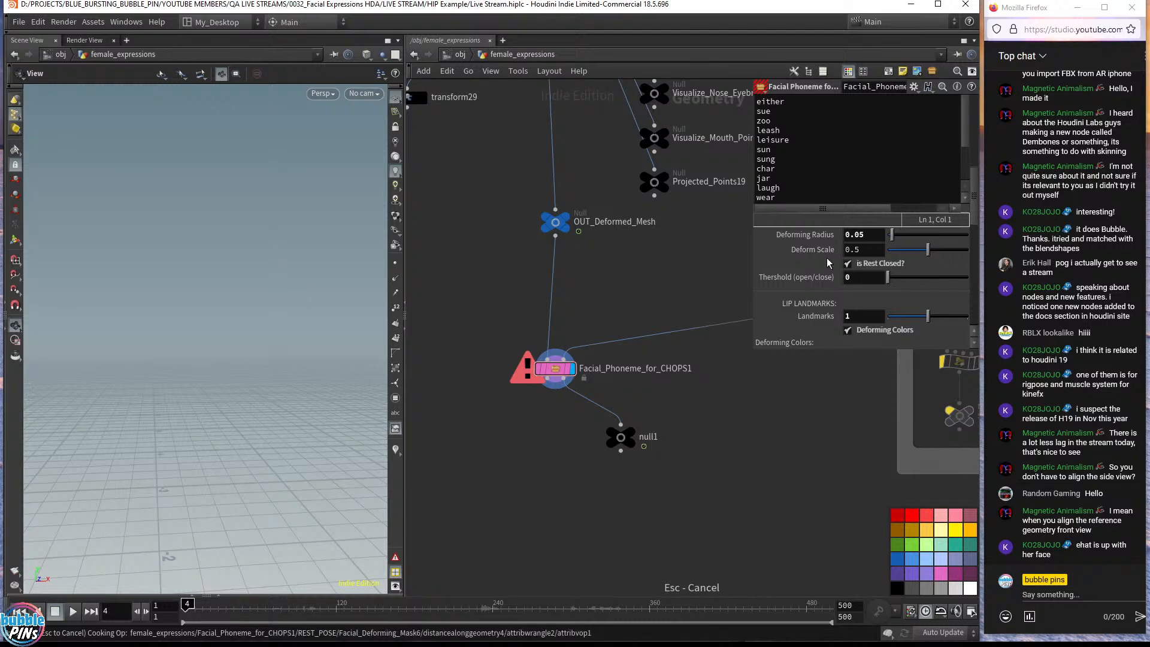
- Bypass edit3 and Facial_Deformer_Express_Really1 in the chain above the CONTROLS null
middle_click_drag(697, 266, 718, 499)
scroll(631, 419, "down", 5)
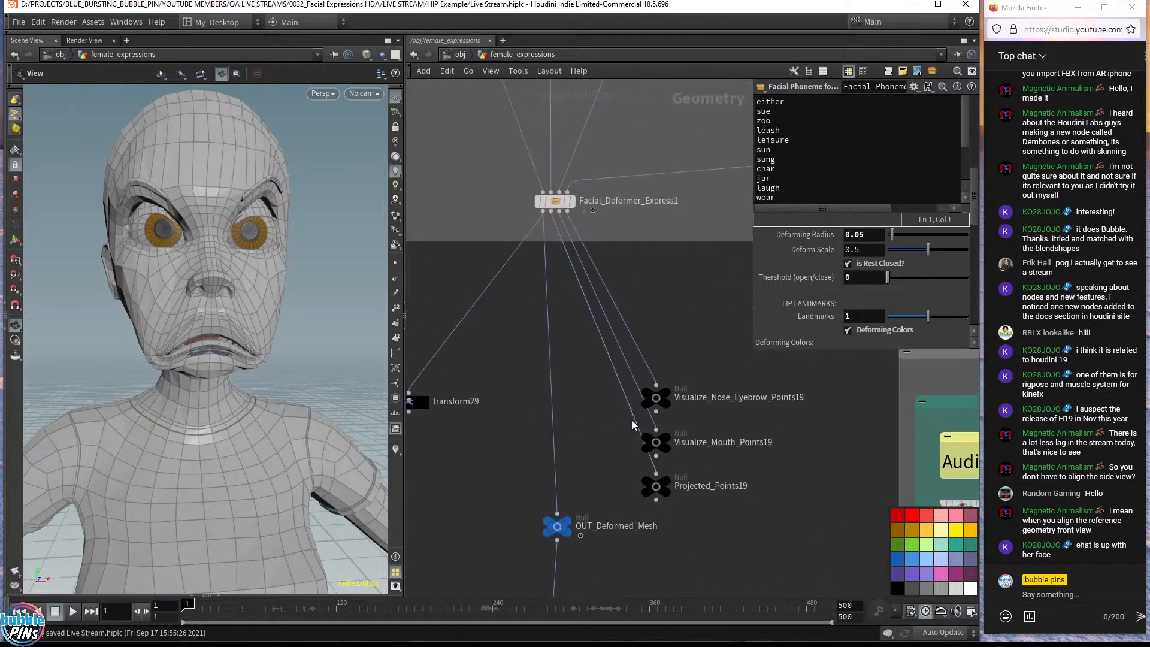
middle_click_drag(649, 329, 585, 467)
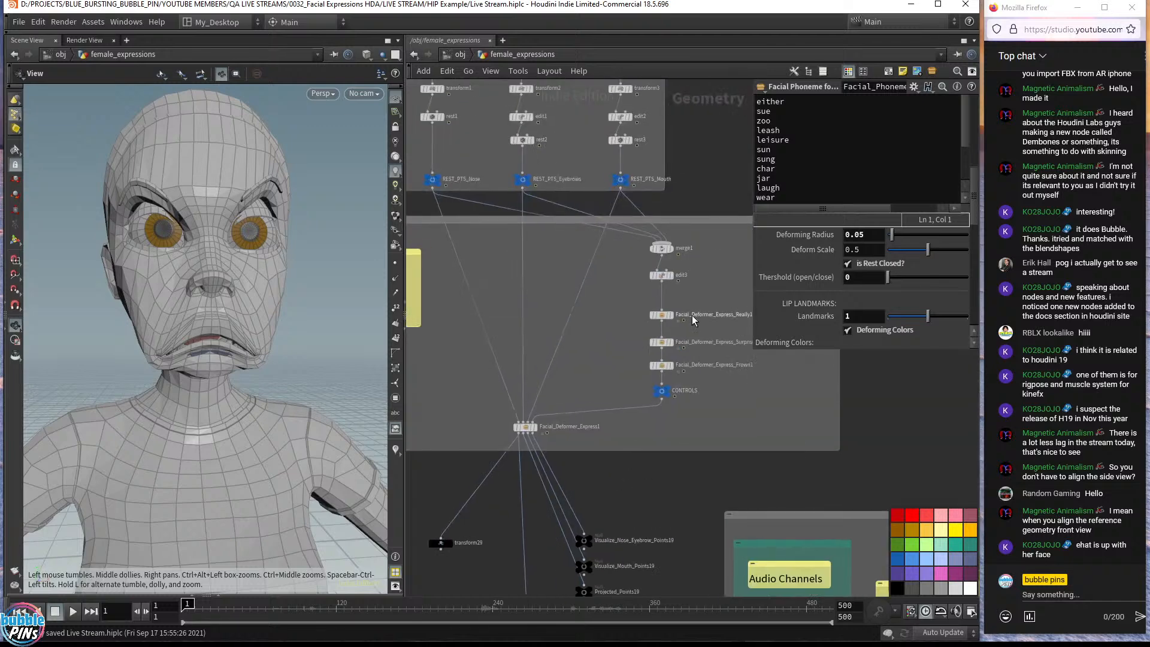
scroll(692, 313, "up", 3)
middle_click_drag(694, 312, 568, 315)
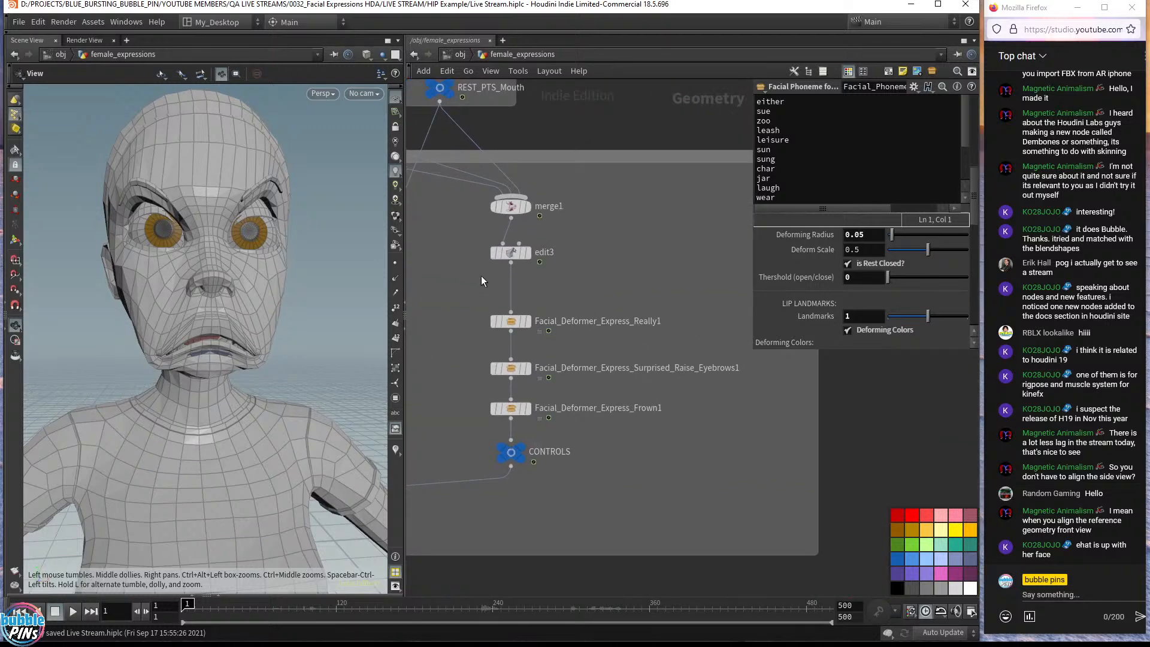
mouse_move(494, 256)
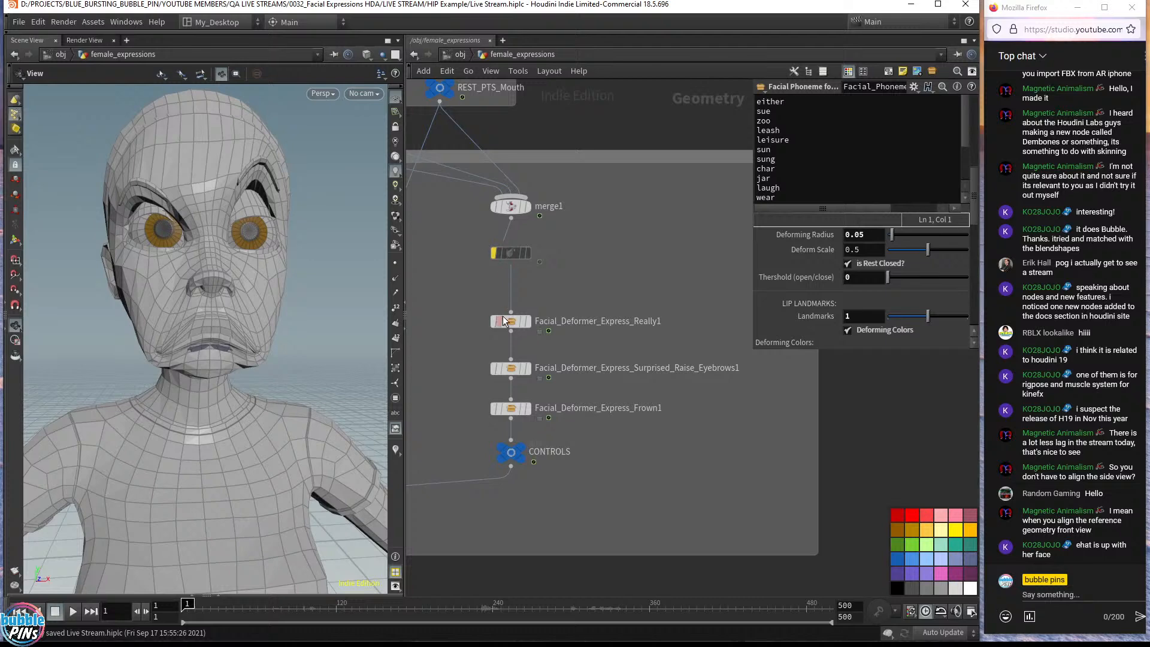
mouse_move(491, 322)
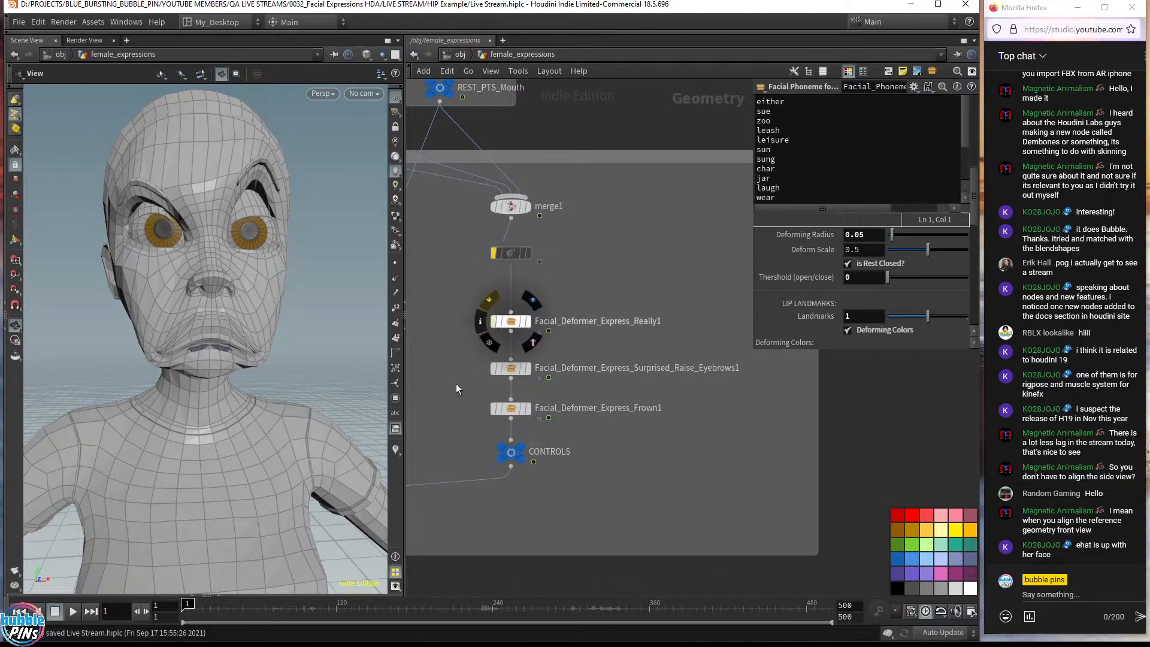
key("b")
key("ctrl+s")
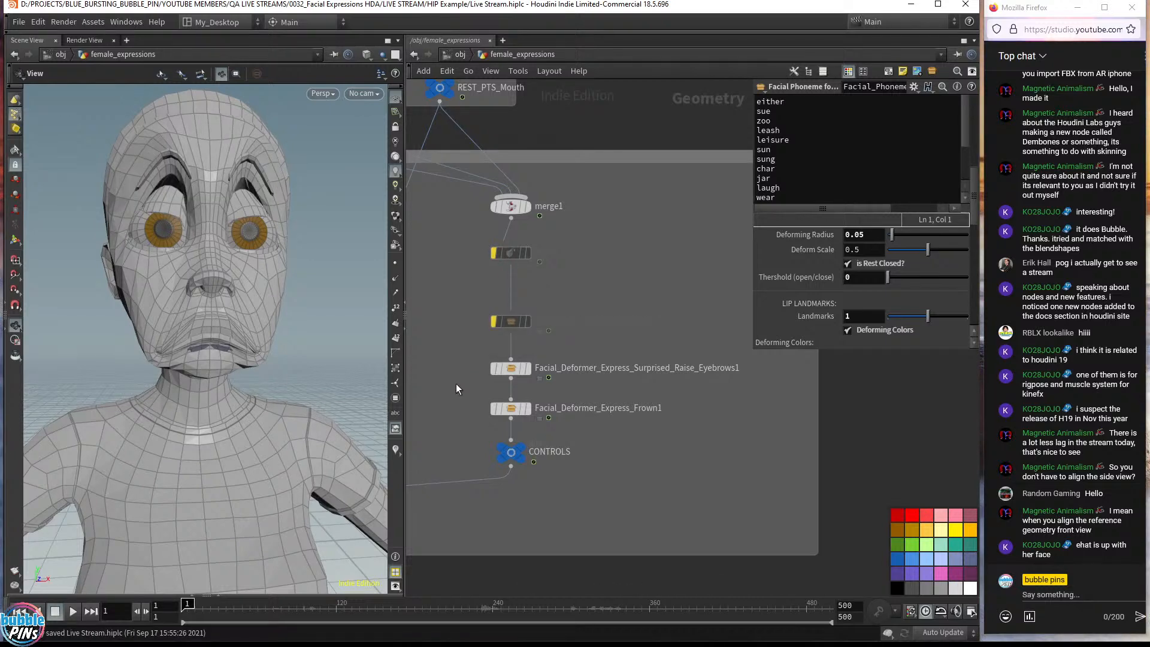
- Set the Deform Scale of Facial_Phoneme_for_CHOPS1 to 0.25 and play the animation again
scroll(645, 461, "down", 3)
middle_click_drag(580, 526, 703, 303)
middle_click_drag(536, 441, 551, 360)
scroll(549, 350, "up", 5)
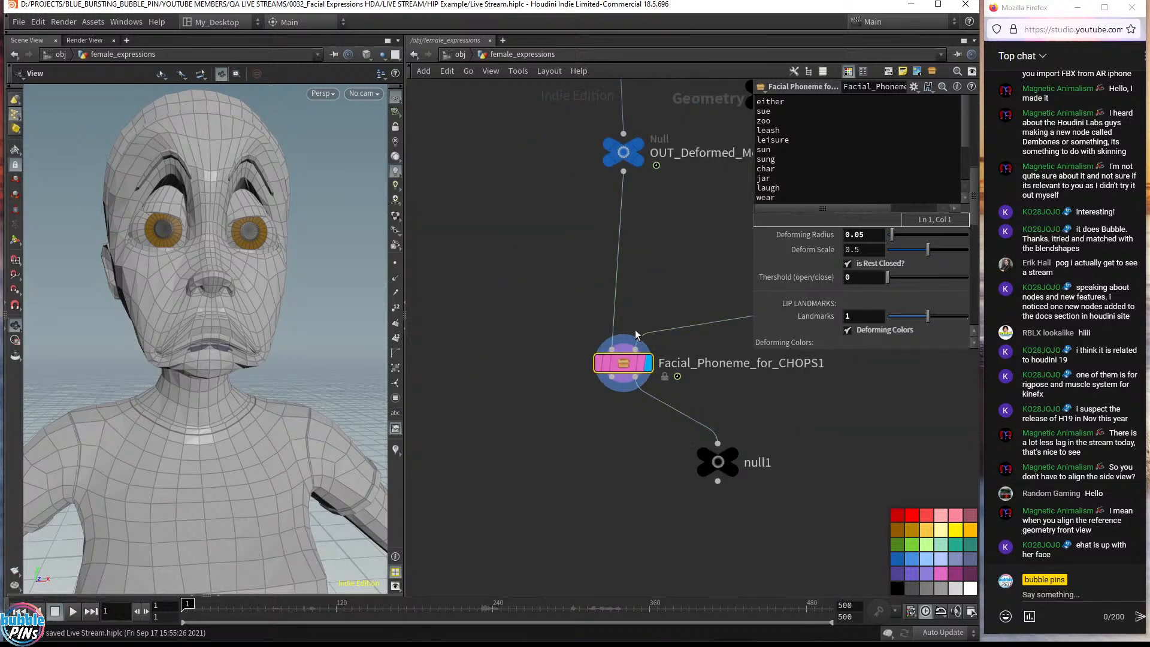
middle_click_drag(528, 296, 412, 357)
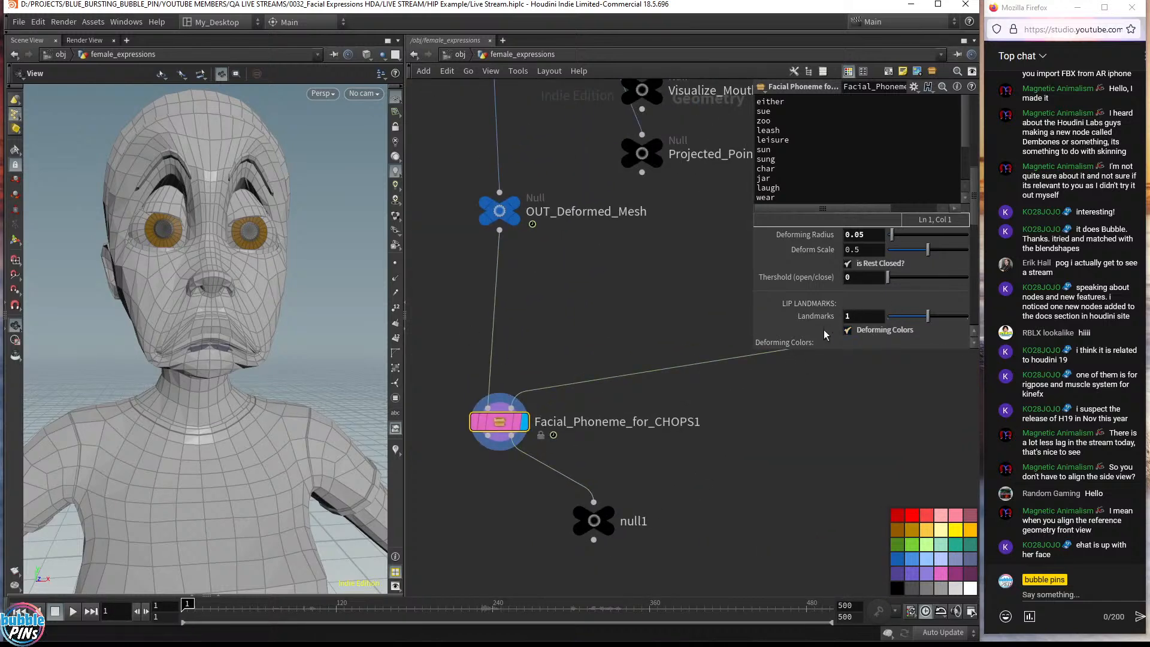
left_click(872, 250)
key("BackSpace")
type("25")
key("Return")
left_click(637, 465)
key("Up")
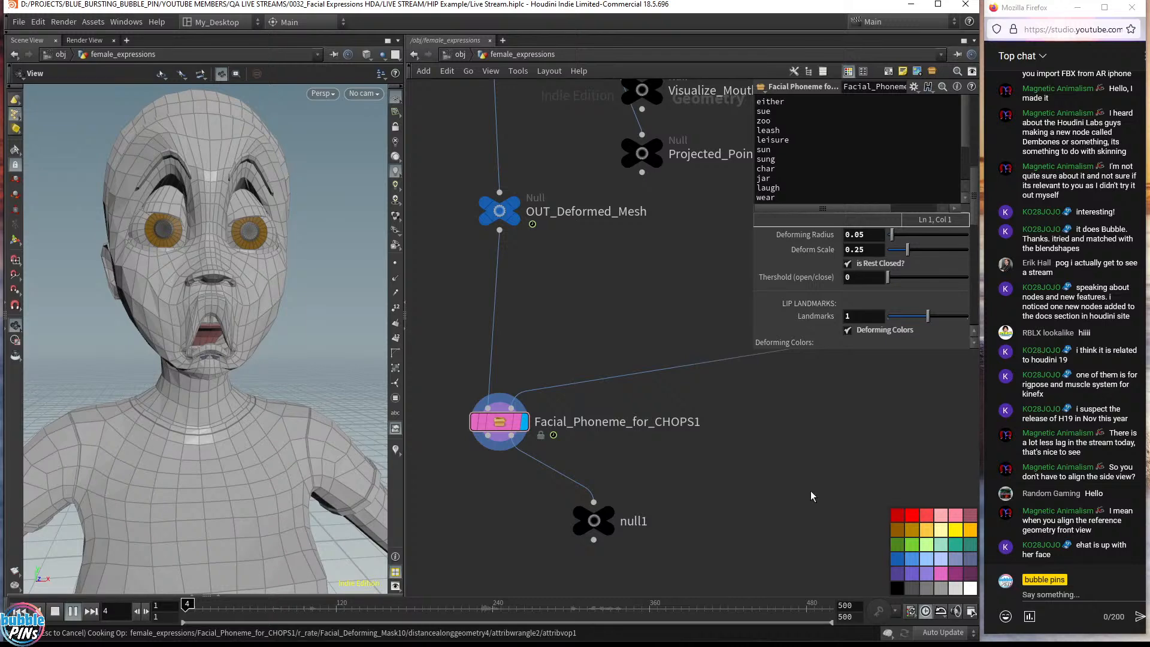
- Switch to topics.txt in Notepad and highlight the whole Blendshapes (Houdini) to Shapekeys (Blender) section
left_click(1051, 9)
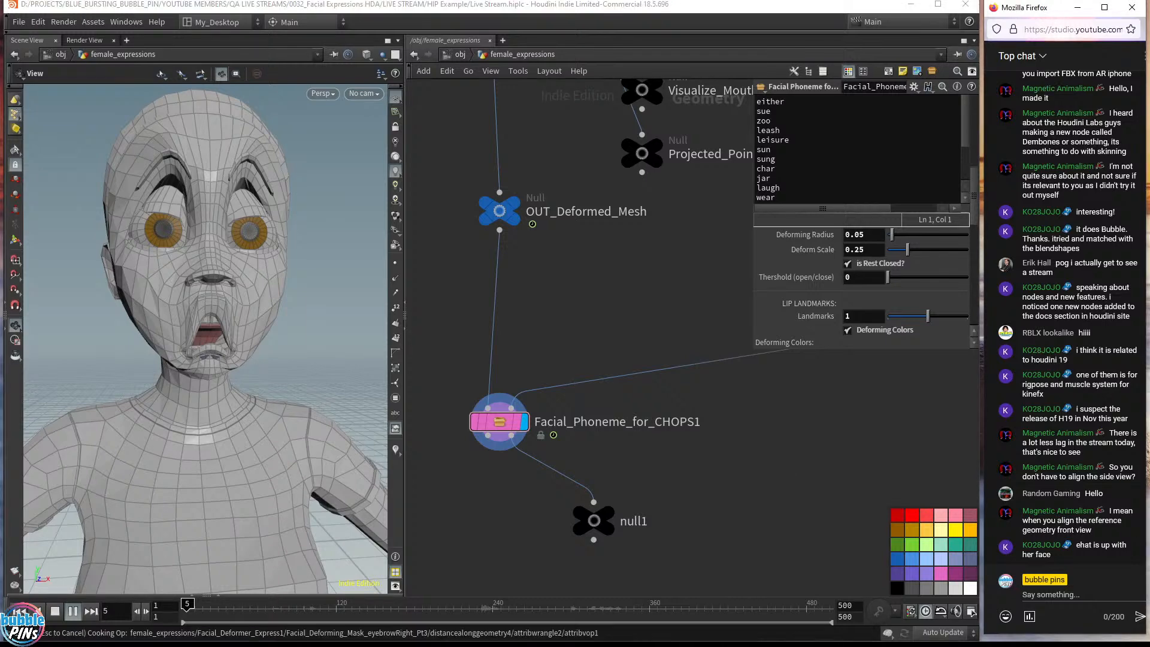
key("alt+Tab")
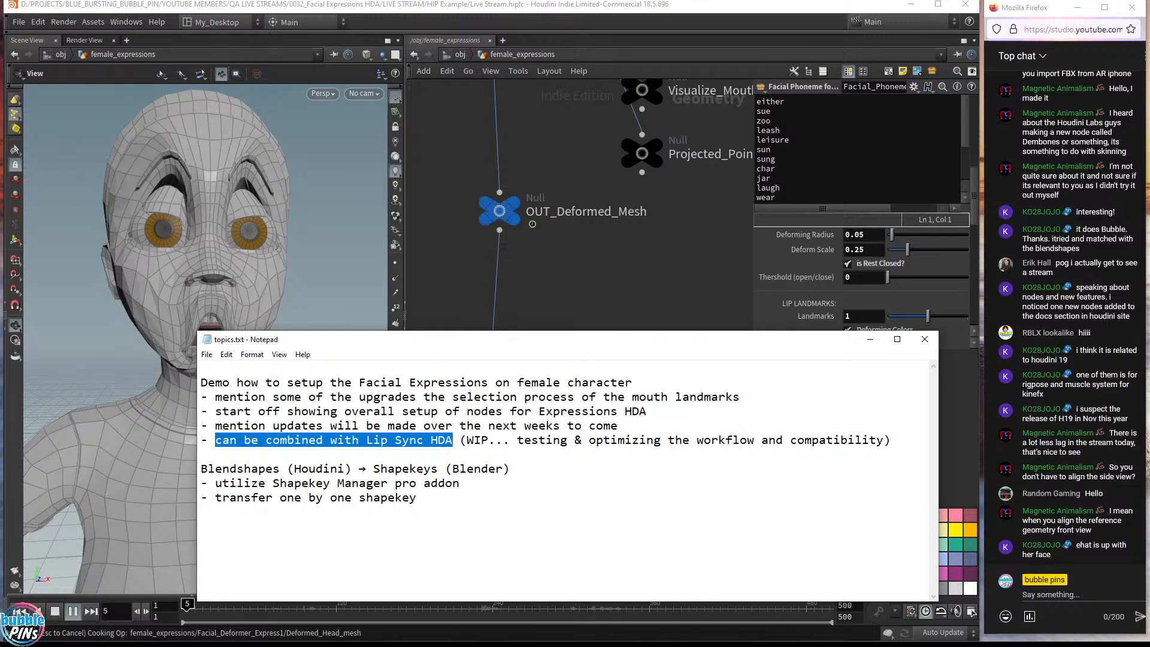
left_click(418, 498)
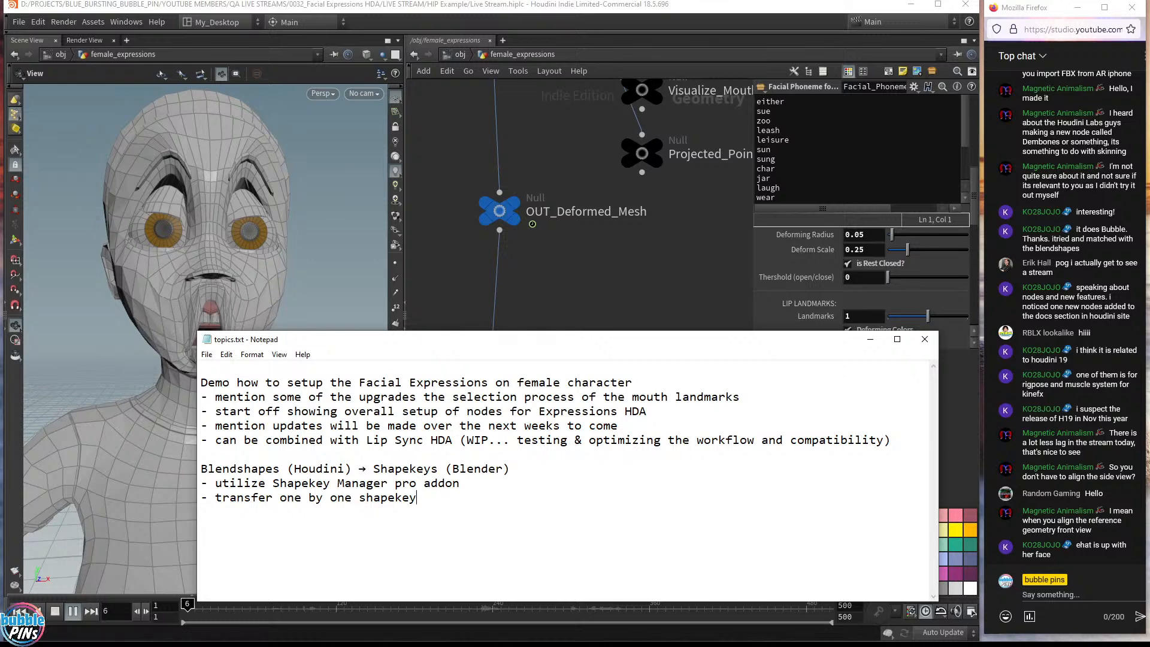
key("shift+Up")
key("shift+Home")
key("shift+Up")
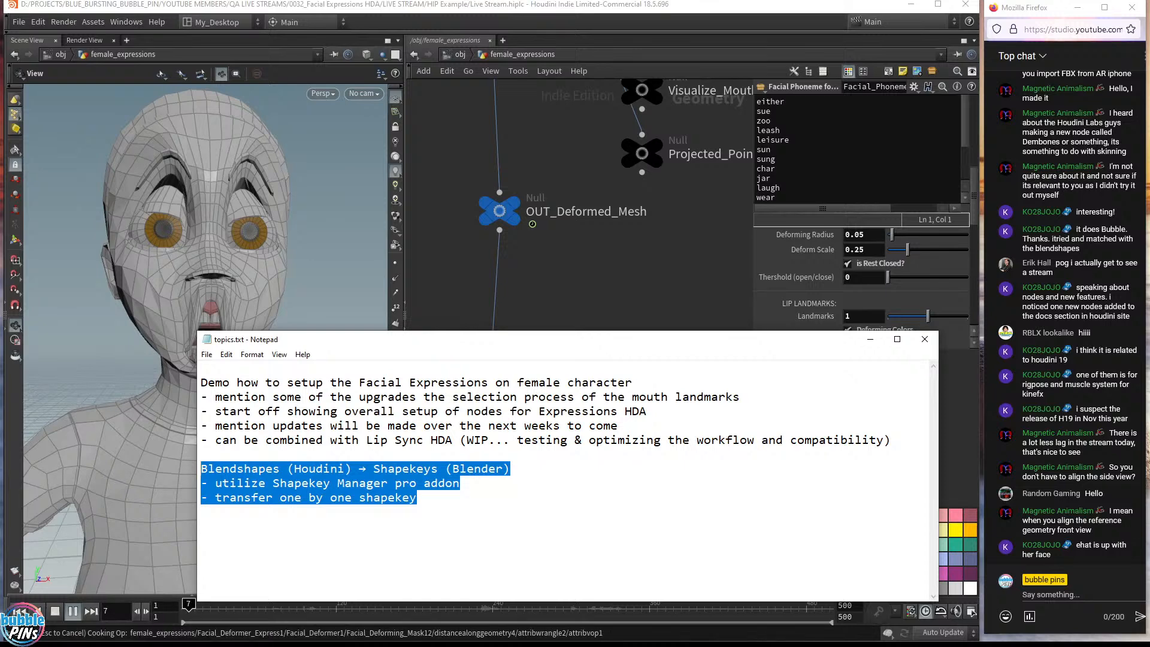
left_click(417, 497)
left_click_drag(418, 497, 201, 468)
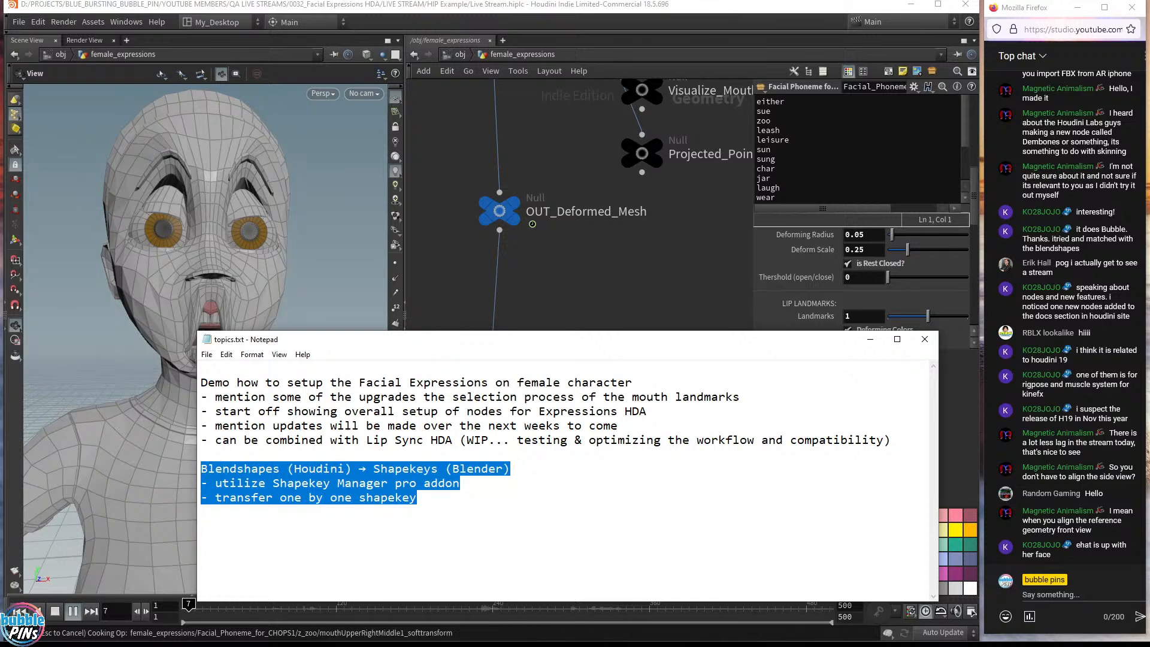
- Highlight the notes on the Shapekey Manager pro addon and one-by-one shapekey transfer, move the Notepad window aside and return to Houdini
left_click(277, 483)
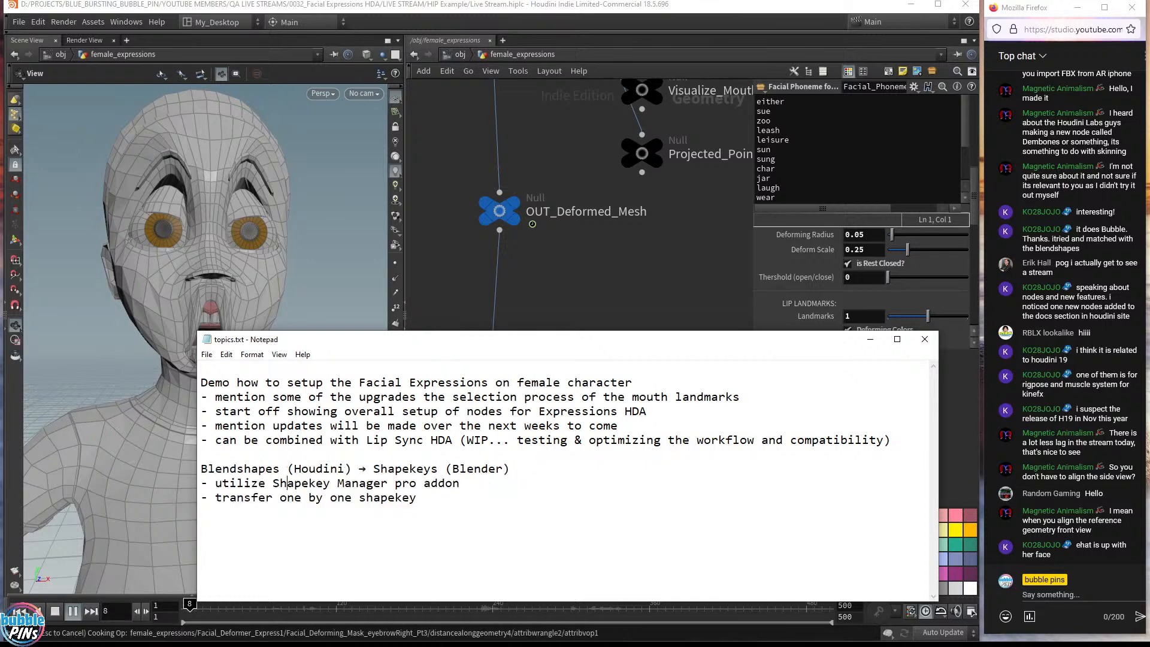
left_click_drag(274, 483, 393, 484)
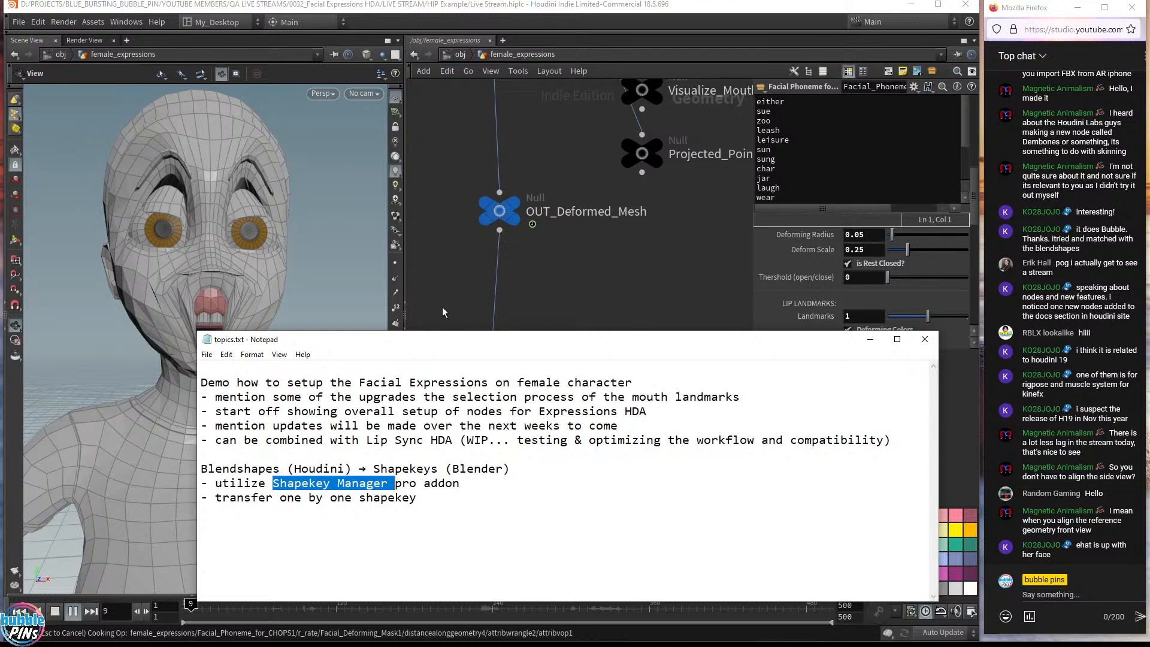
key("Down")
key("End")
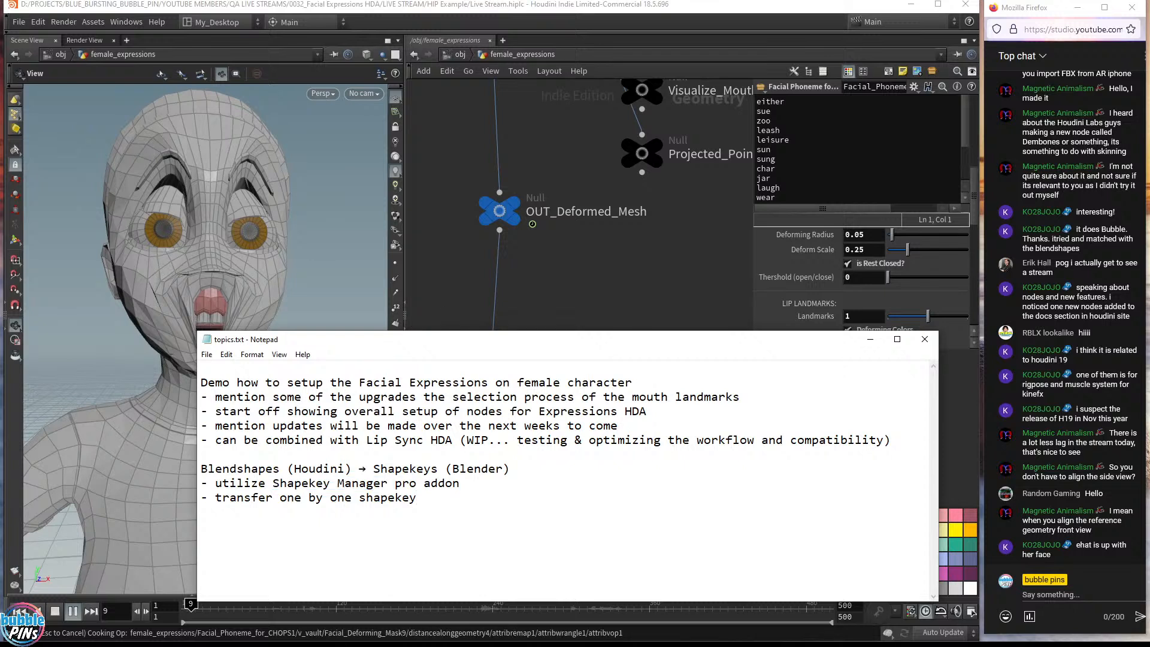
left_click_drag(417, 498, 202, 484)
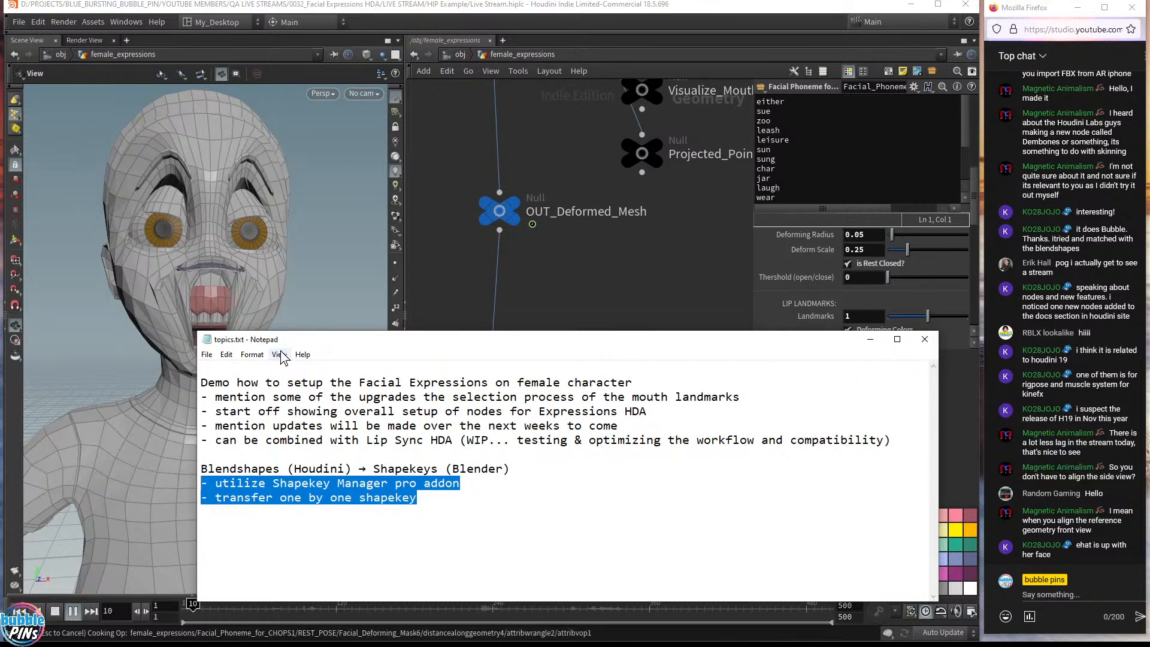
left_click_drag(292, 341, 378, 301)
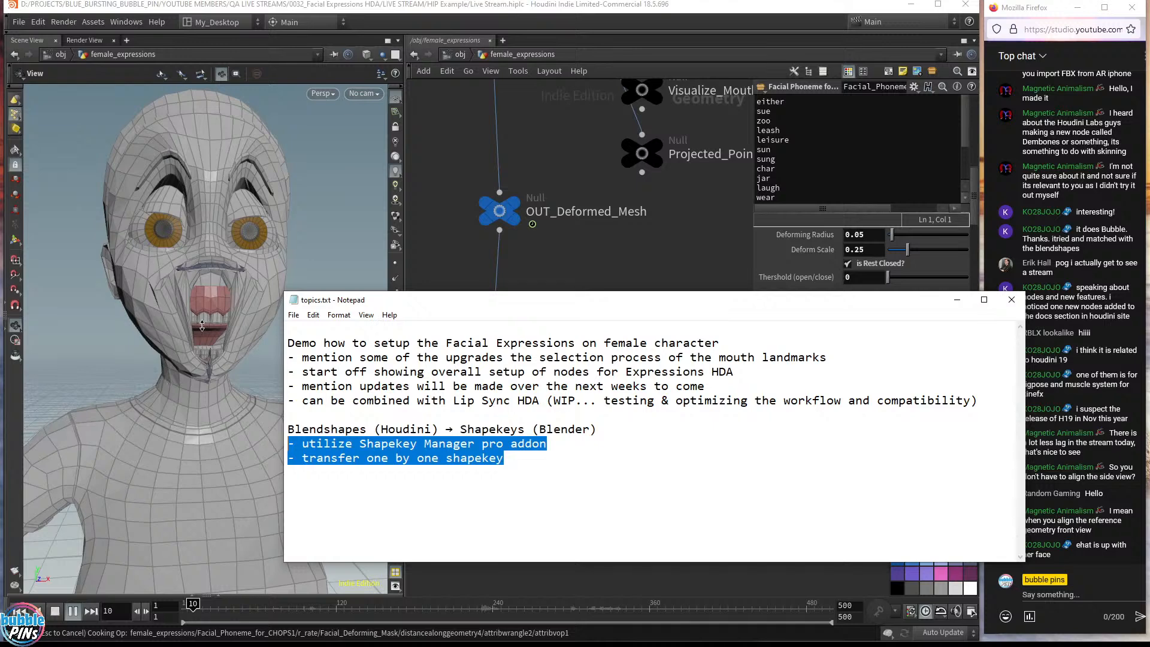
left_click(522, 271)
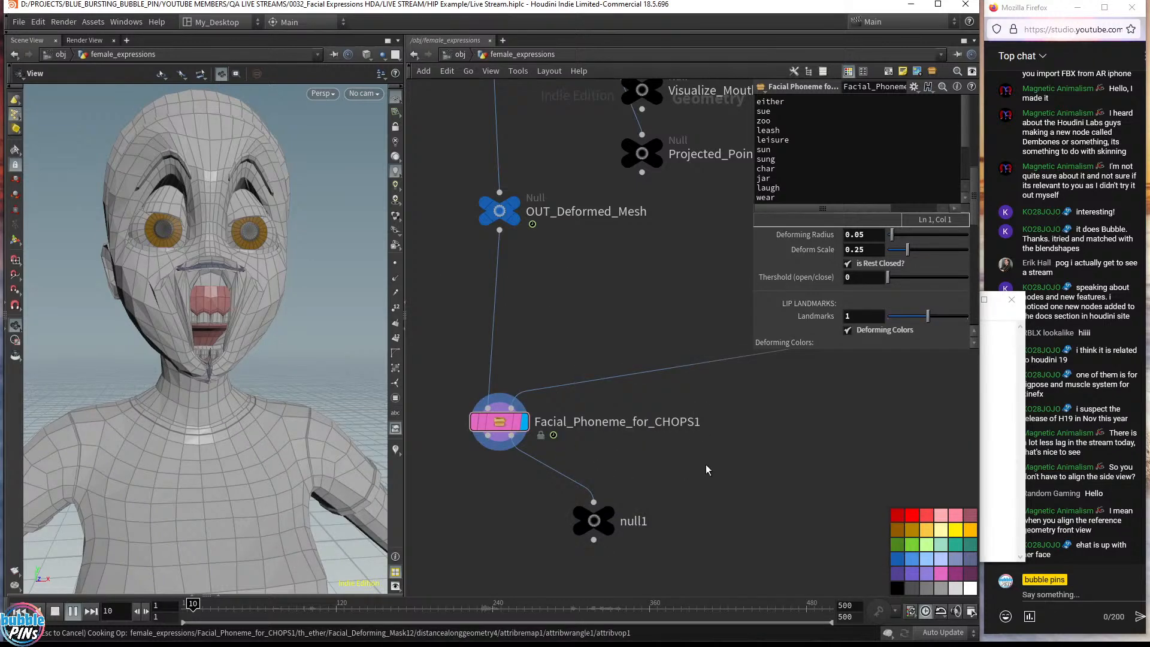
- Set the Deform Scale of Facial_Phoneme_for_CHOPS1 to 0.1 and play the animation from the first frame
left_click(868, 253)
key("BackSpace")
type("1")
key("Return")
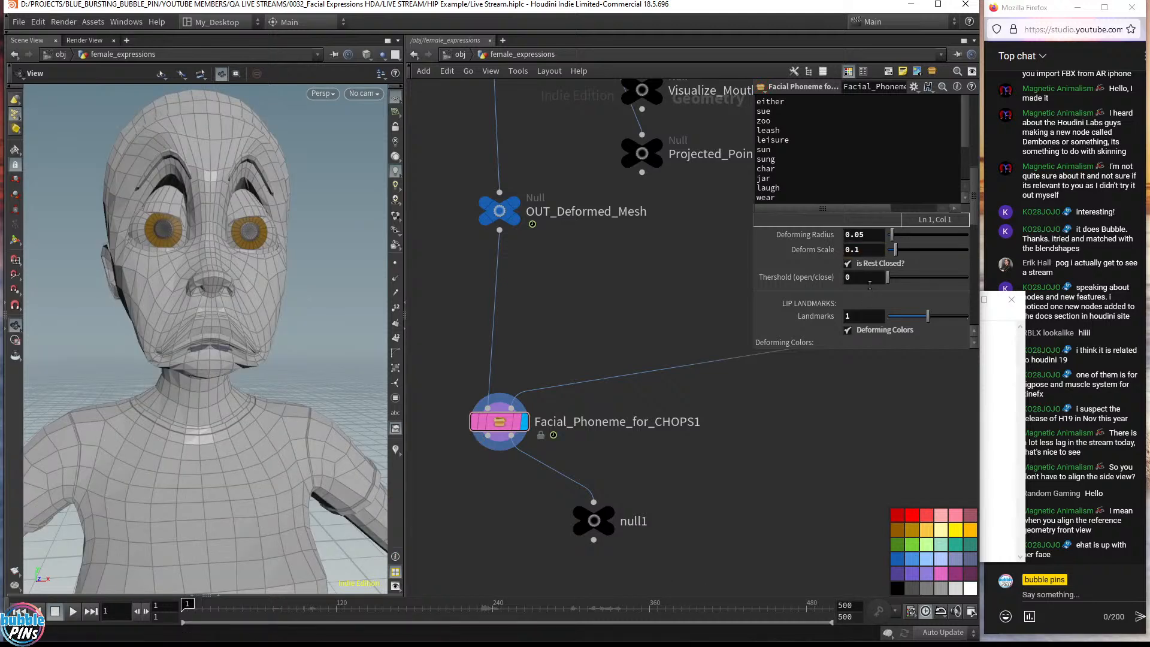
key("Up")
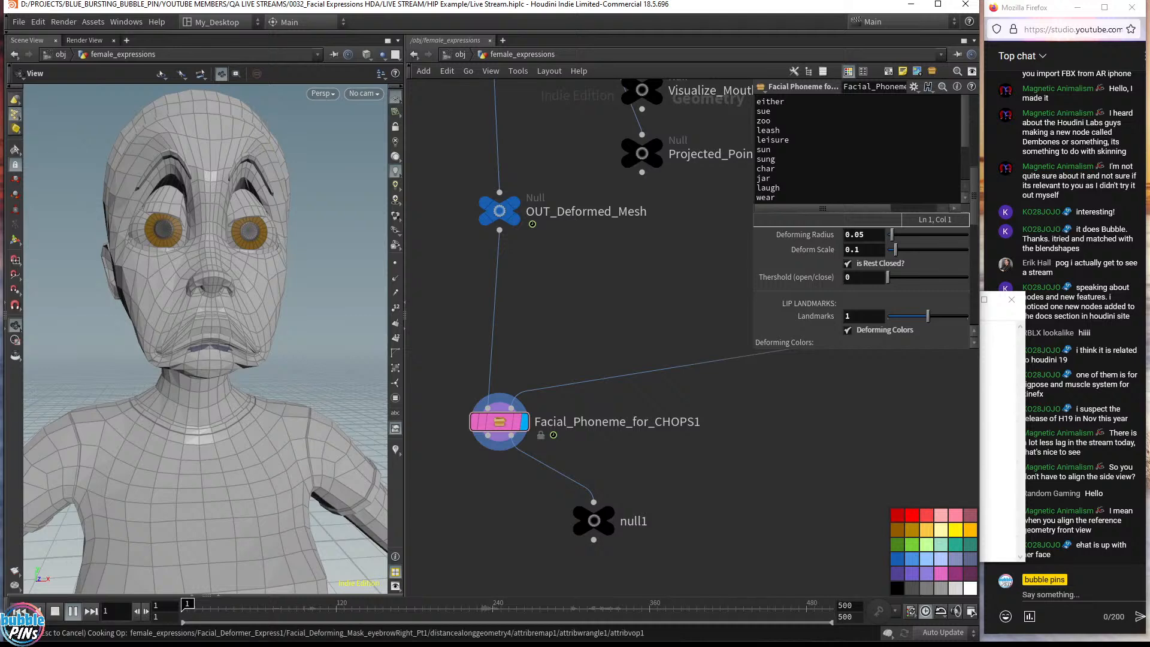
- Bring up the topics.txt notes in Notepad again, clear the text highlight and return to Houdini
key("alt+Tab")
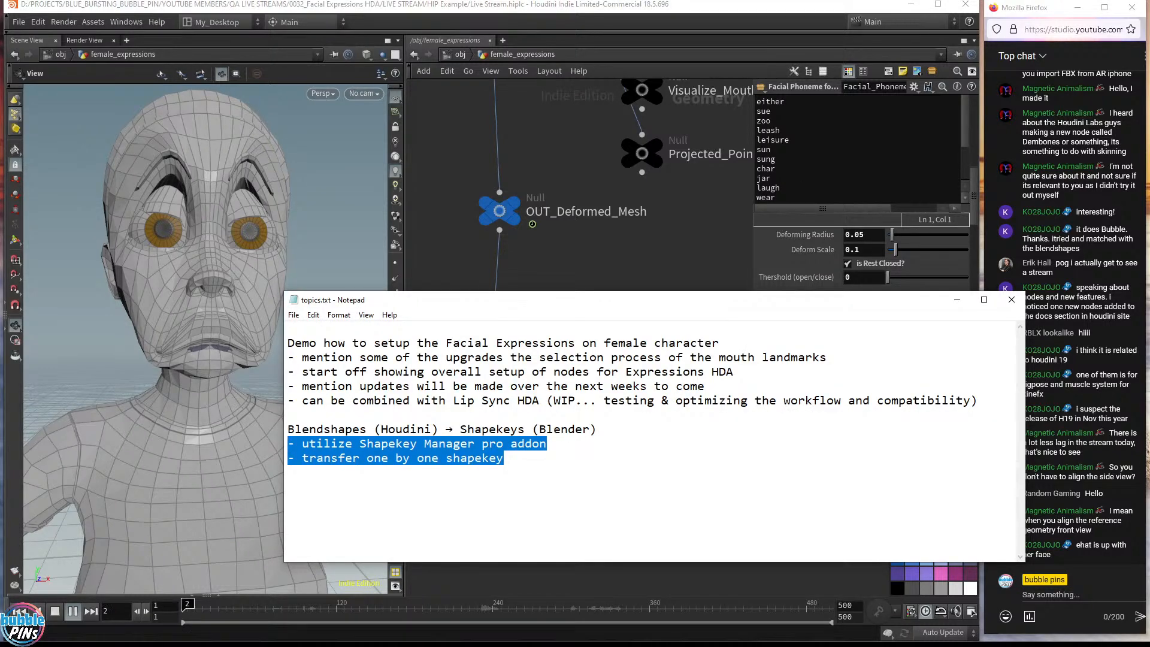
left_click(504, 458)
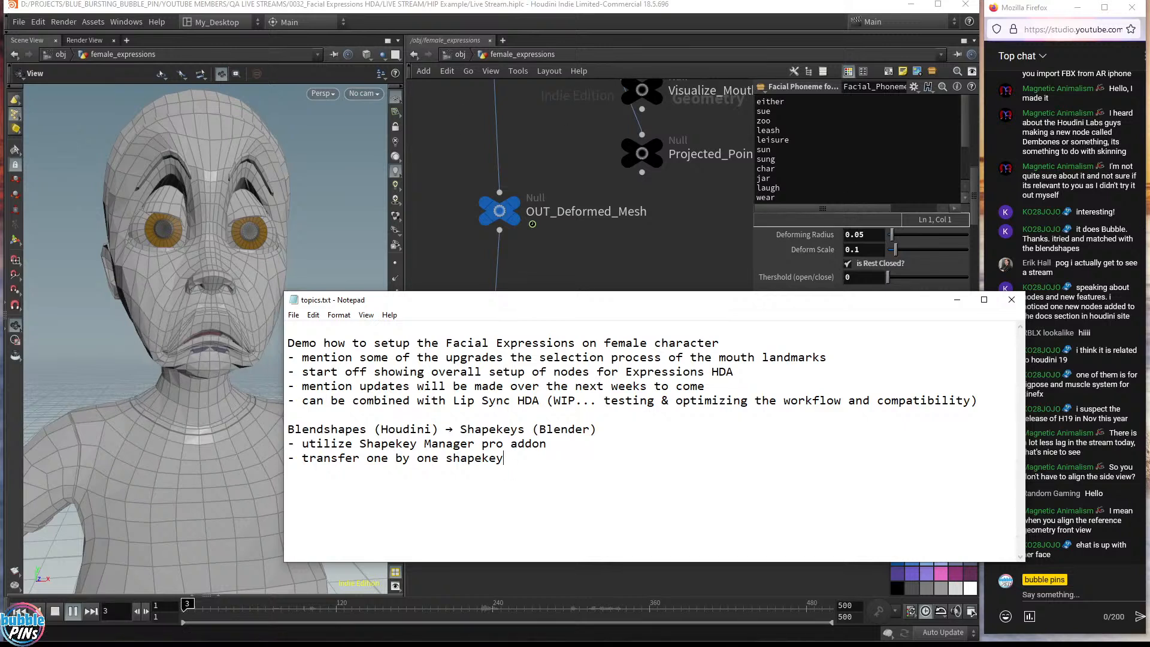
left_click(588, 291)
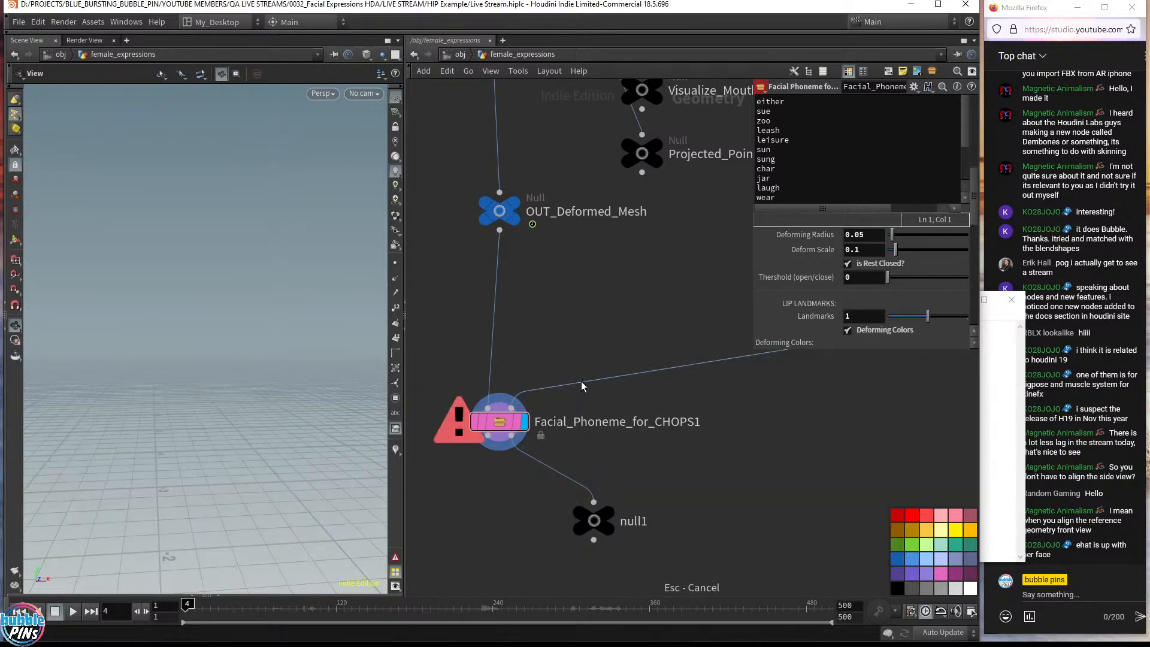
- Display Facial_Deformer_Express1 and inspect the deformed head from the side and the front
scroll(602, 378, "down", 5)
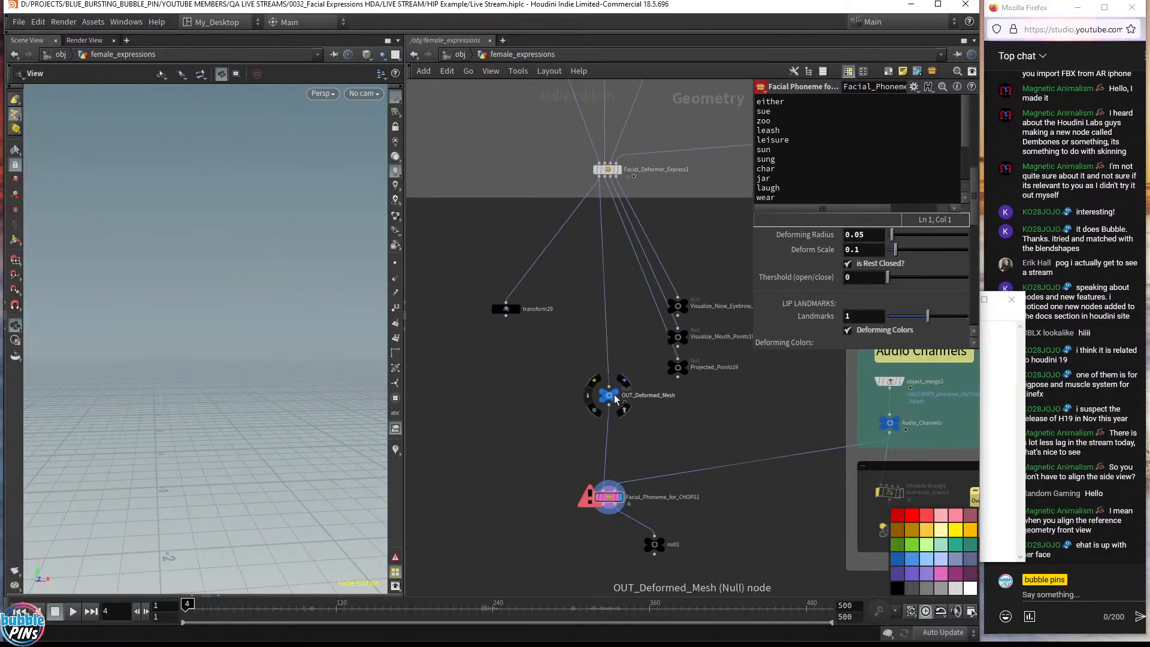
mouse_move(615, 400)
left_mouse_down()
mouse_move(604, 326)
mouse_move(619, 393)
left_mouse_up()
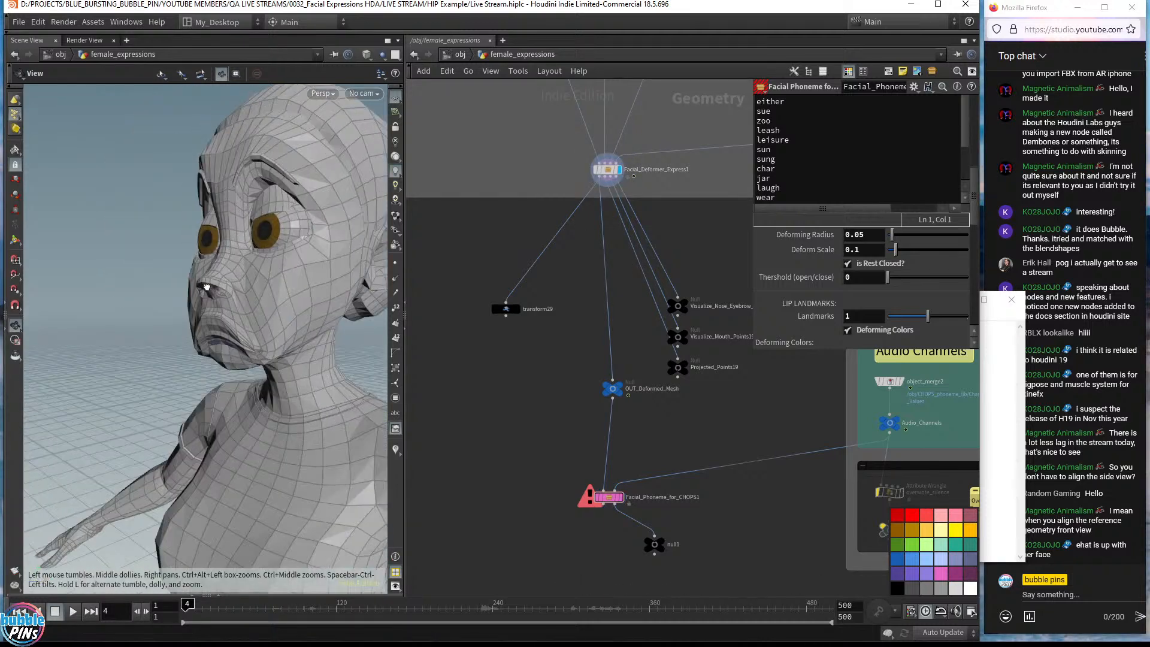
left_click_drag(207, 286, 259, 281)
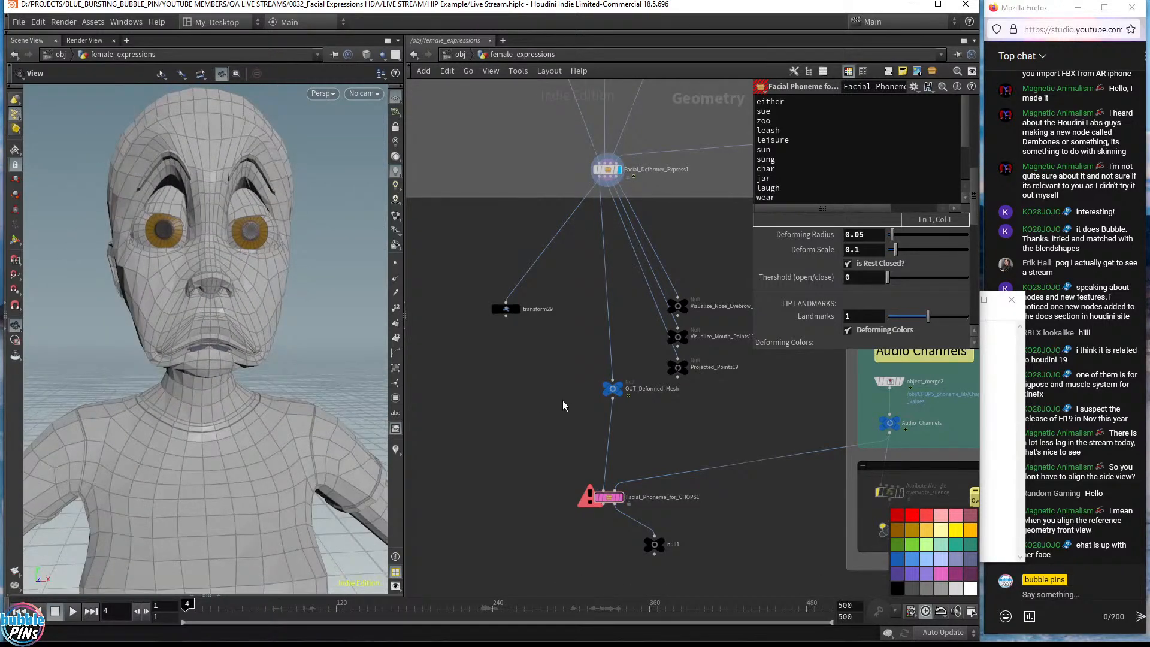
middle_click_drag(560, 400, 611, 459)
scroll(603, 456, "down", 2)
key("Tab")
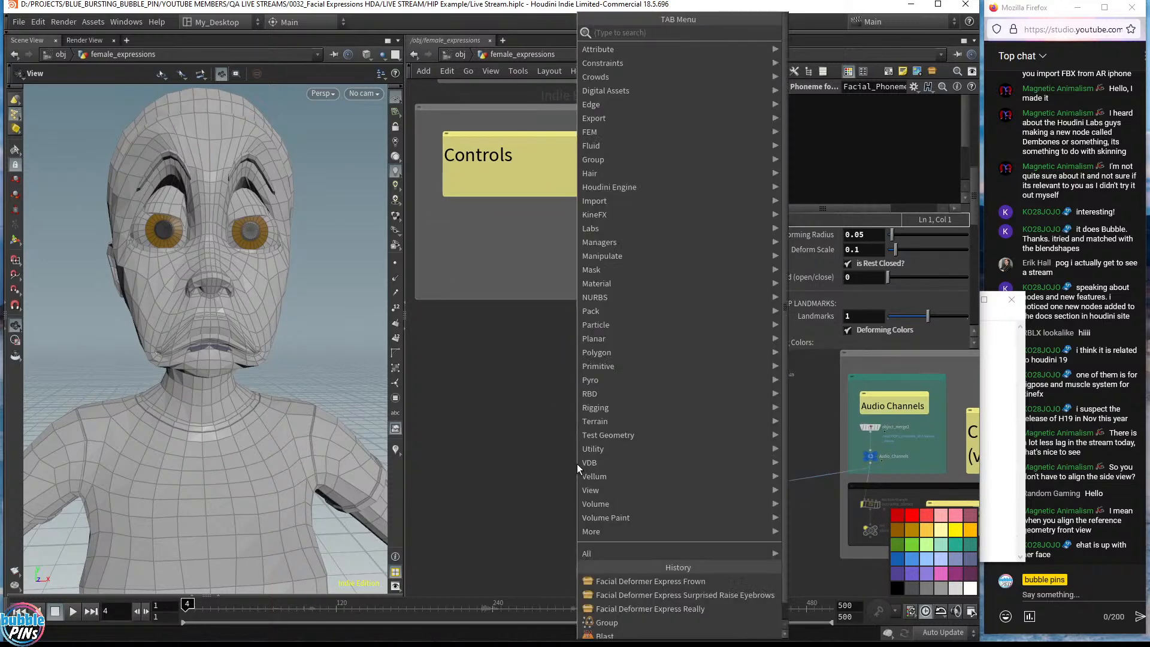
key("Escape")
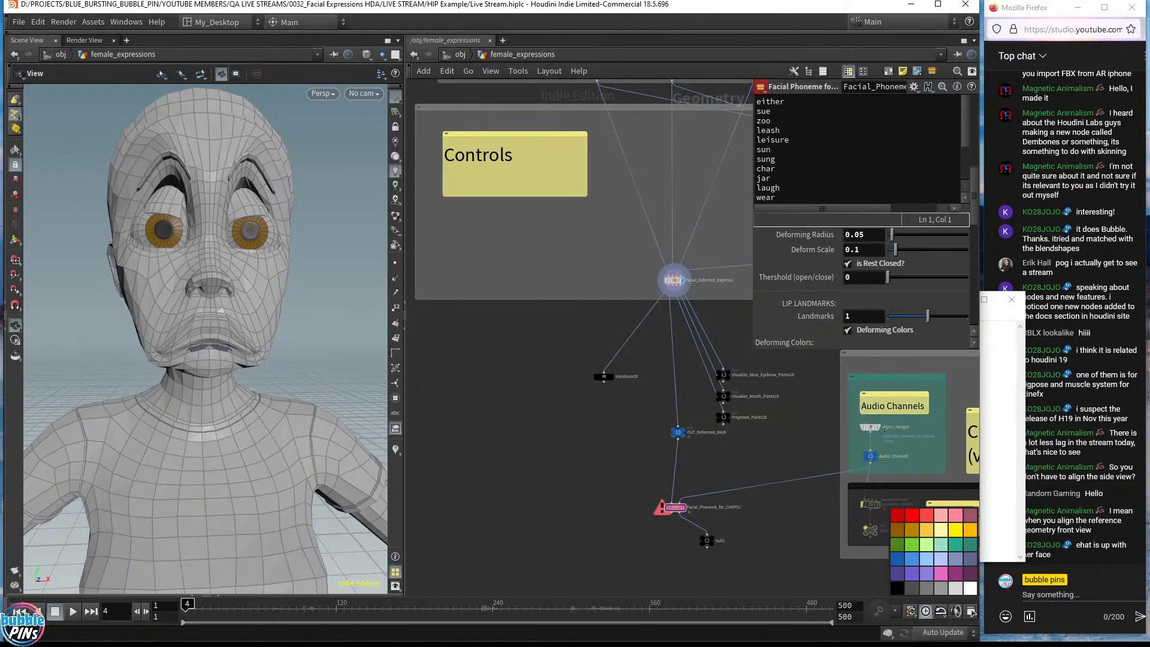
- Select Facial_Phoneme_for_CHOPS1, null1 and the audio channel network boxes and move them further down, away from OUT_Deformed_Mesh
middle_click_drag(637, 555, 502, 397)
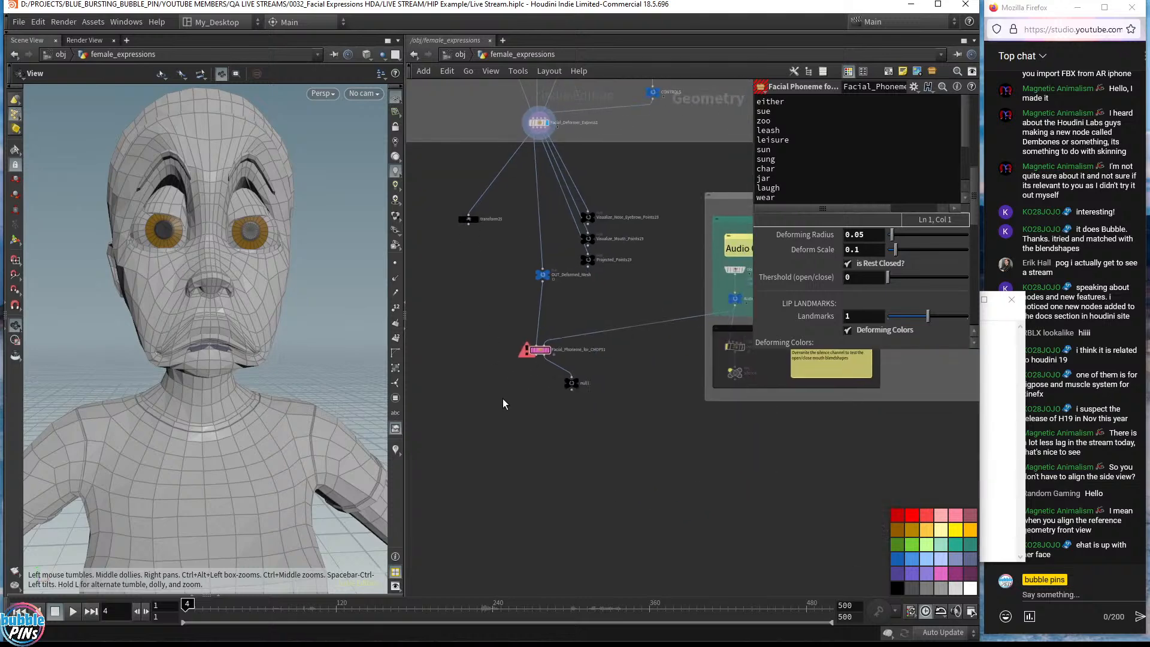
left_click_drag(493, 419, 631, 328)
middle_click_drag(653, 358, 461, 374)
left_click_drag(480, 185, 740, 449)
middle_click_drag(499, 448, 793, 513)
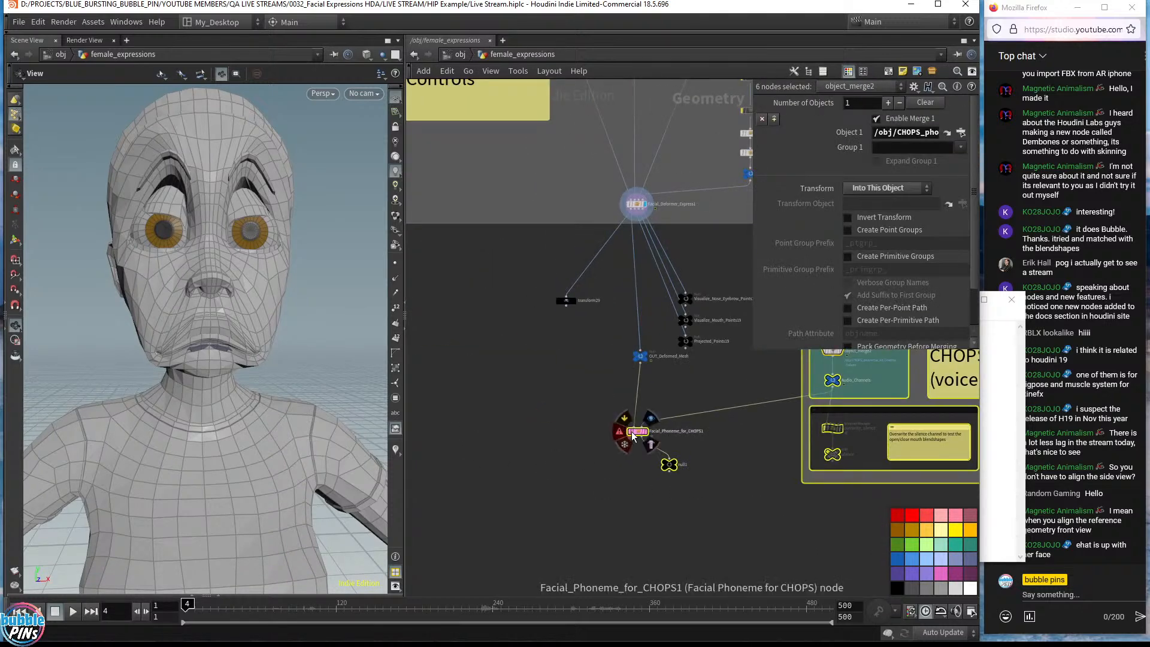
left_click_drag(631, 431, 638, 573)
- Cut the connection between OUT_Deformed_Mesh and Facial_Phoneme_for_CHOPS1
middle_click_drag(669, 391, 649, 432)
scroll(649, 432, "up", 2)
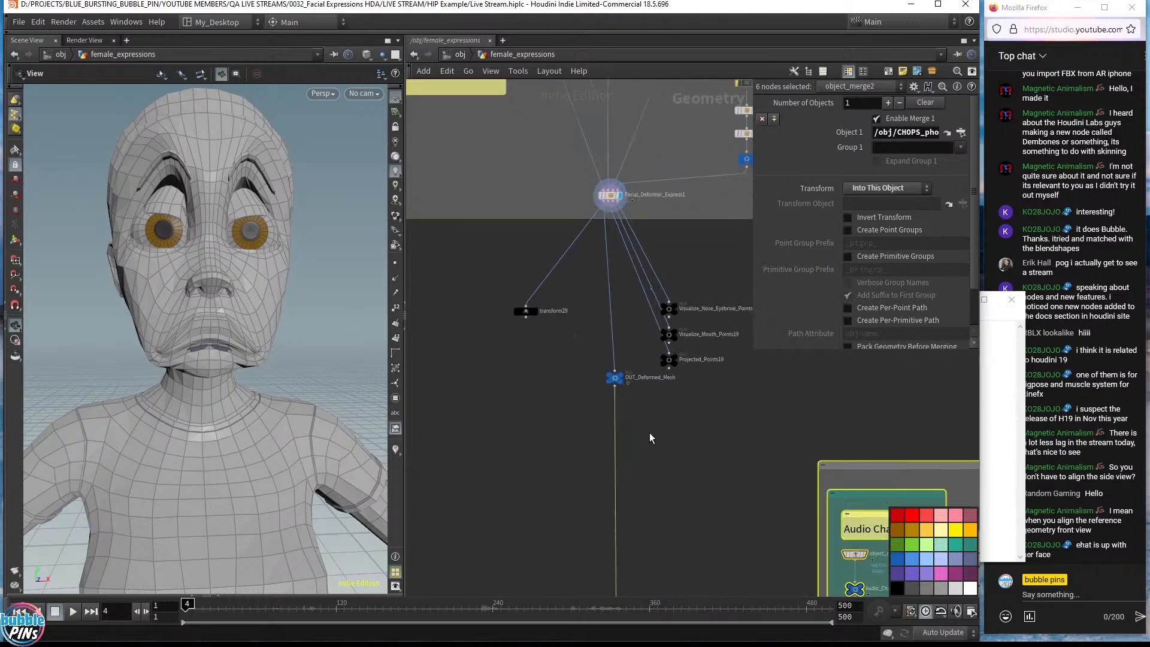
scroll(649, 437, "up", 3)
left_click_drag(510, 469, 696, 471)
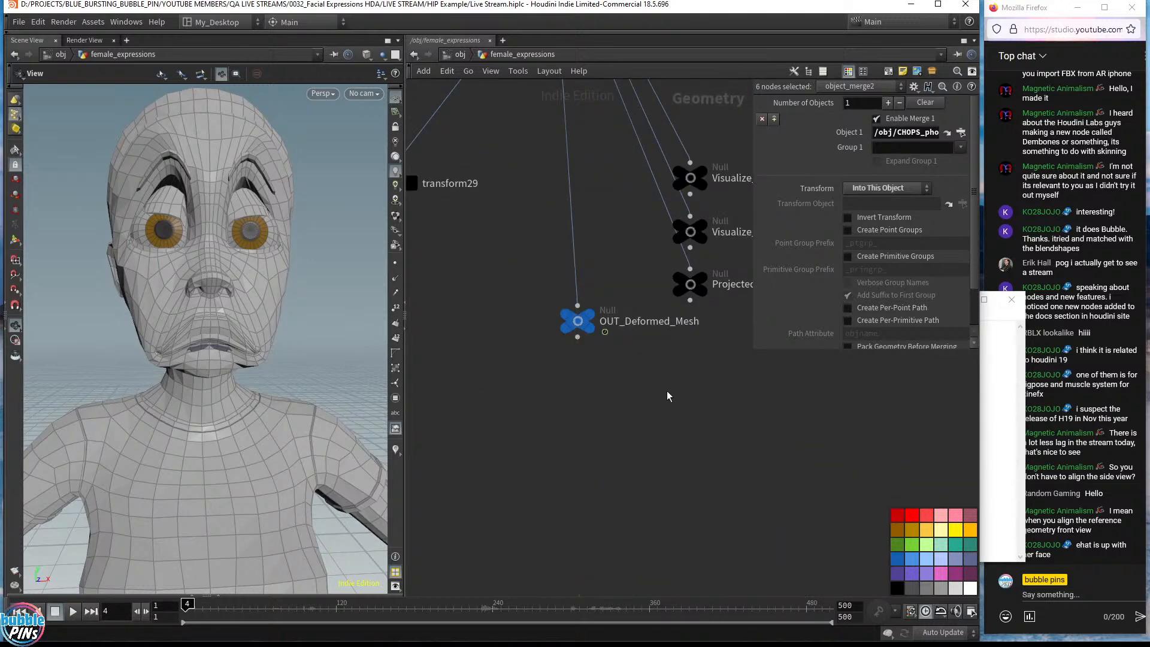
- Add an Object Merge node beside OUT_Deformed_Mesh, below transform29
scroll(667, 395, "down", 2)
middle_click_drag(666, 400, 701, 518)
left_click_drag(623, 456, 618, 465)
left_click(549, 470)
key("Tab")
type("objec")
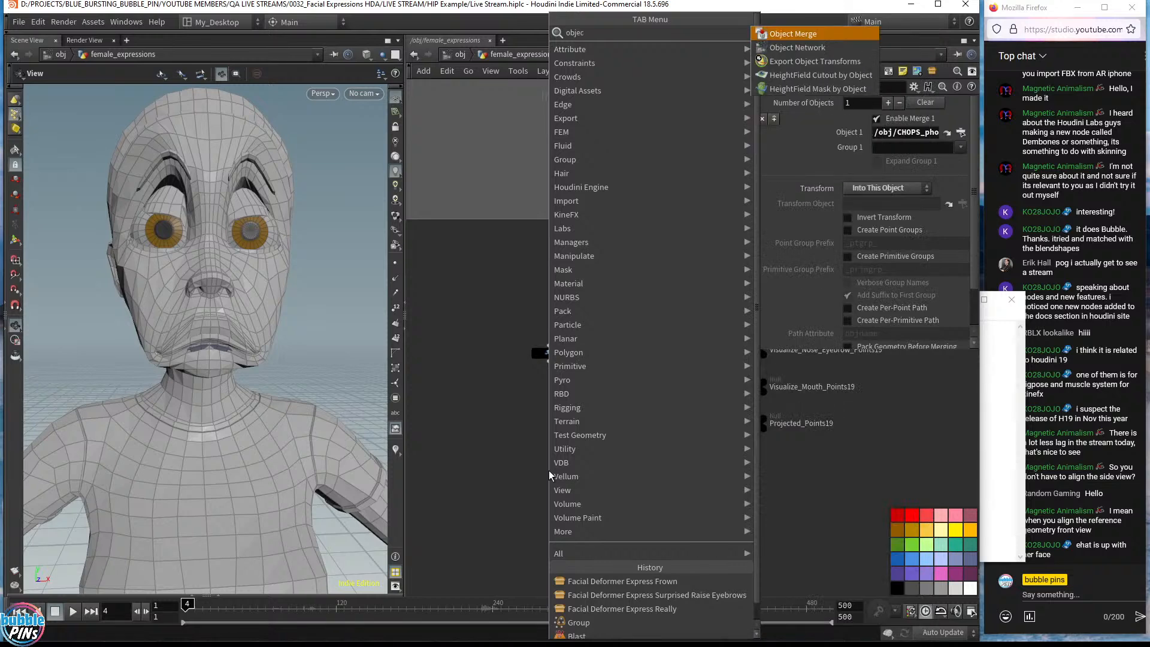
key("Return")
left_click(549, 469)
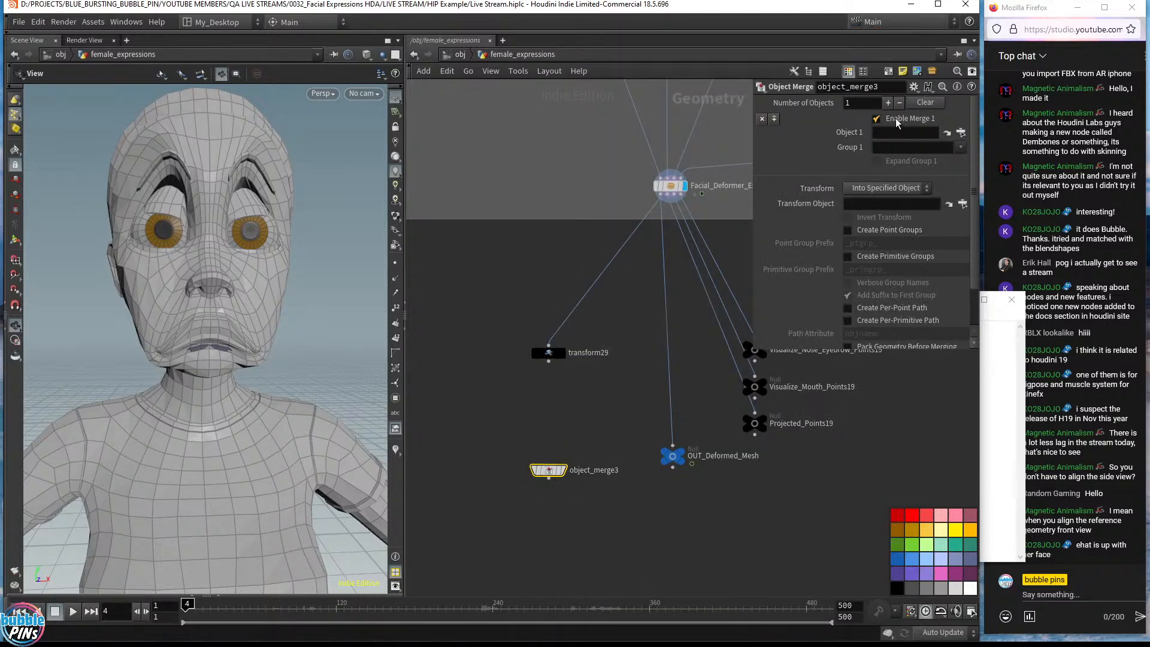
- Display the Character null in the Landmarks Setup box to show the undeformed character
key("h")
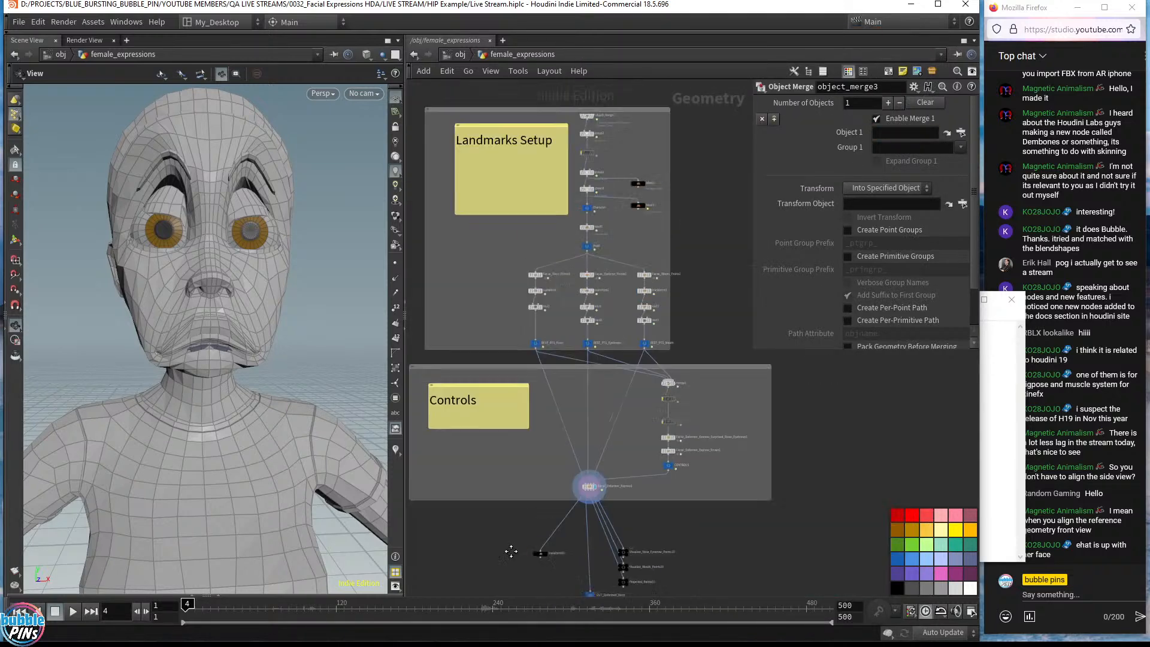
scroll(590, 249, "up", 4)
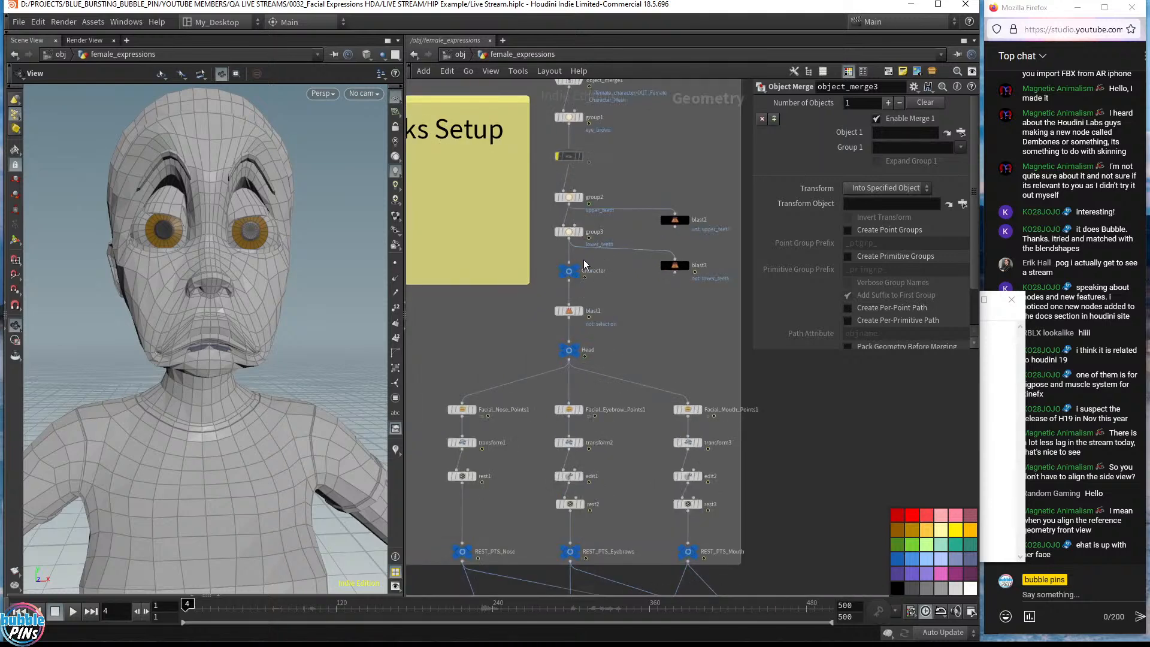
left_click(591, 259)
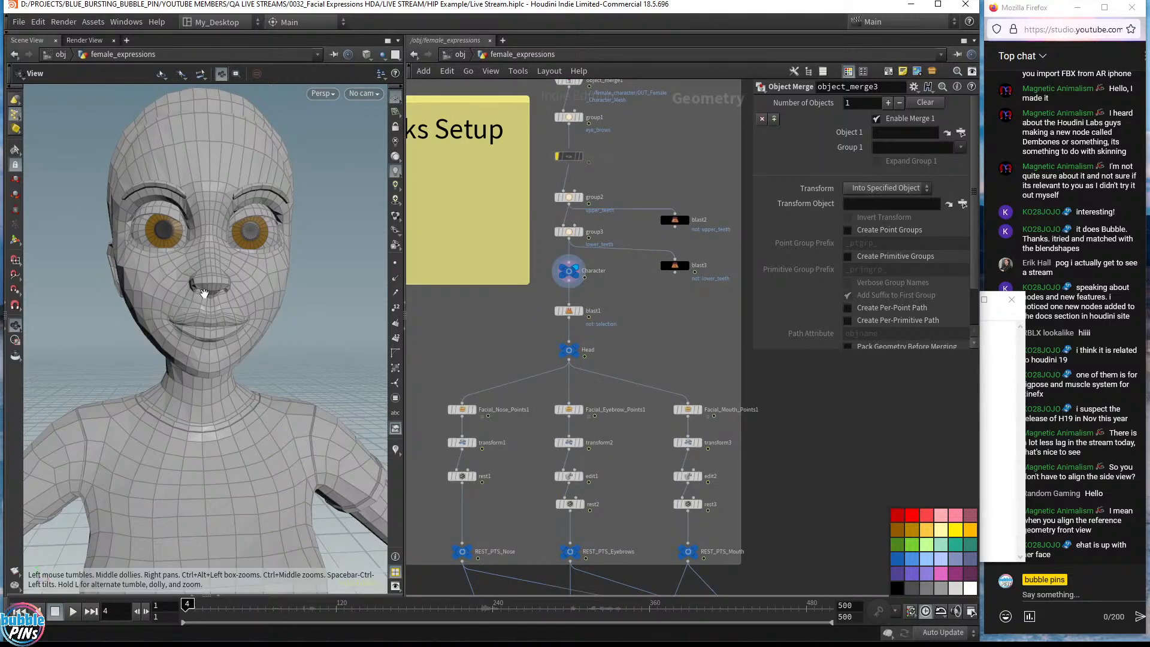
- Set the new Object Merge's Object 1 to ../Character/ and its Transform to Into This Object
middle_click_drag(664, 353, 632, 2)
middle_click_drag(504, 529, 527, 248)
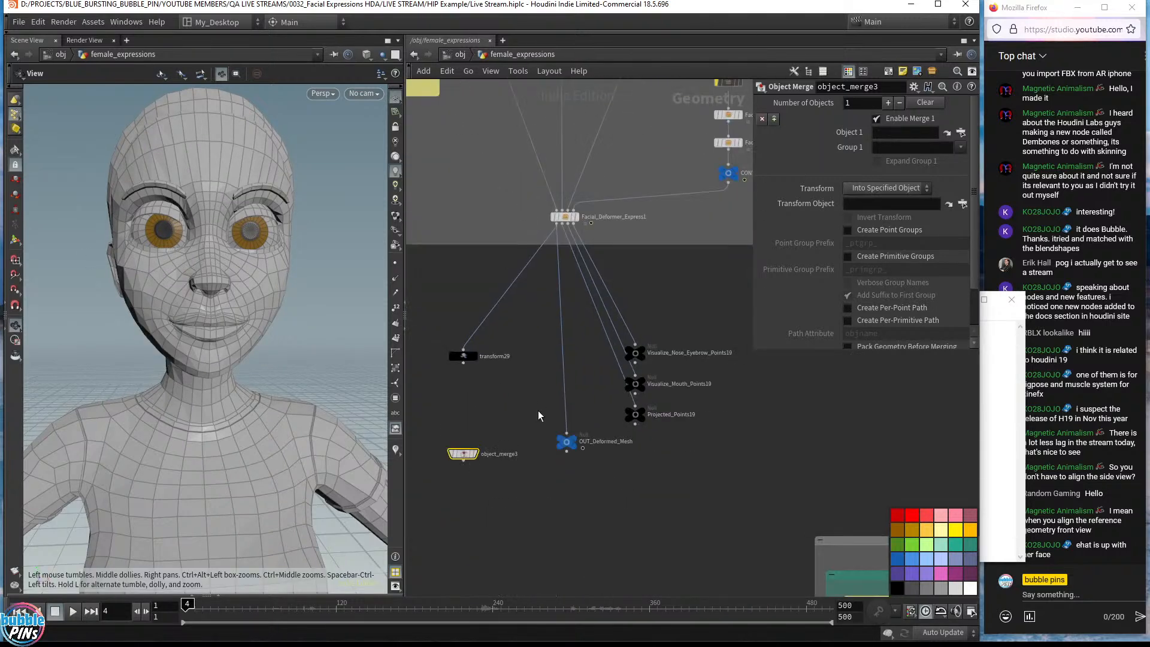
middle_click_drag(538, 412, 610, 324)
scroll(560, 367, "up", 2)
scroll(559, 369, "up", 2)
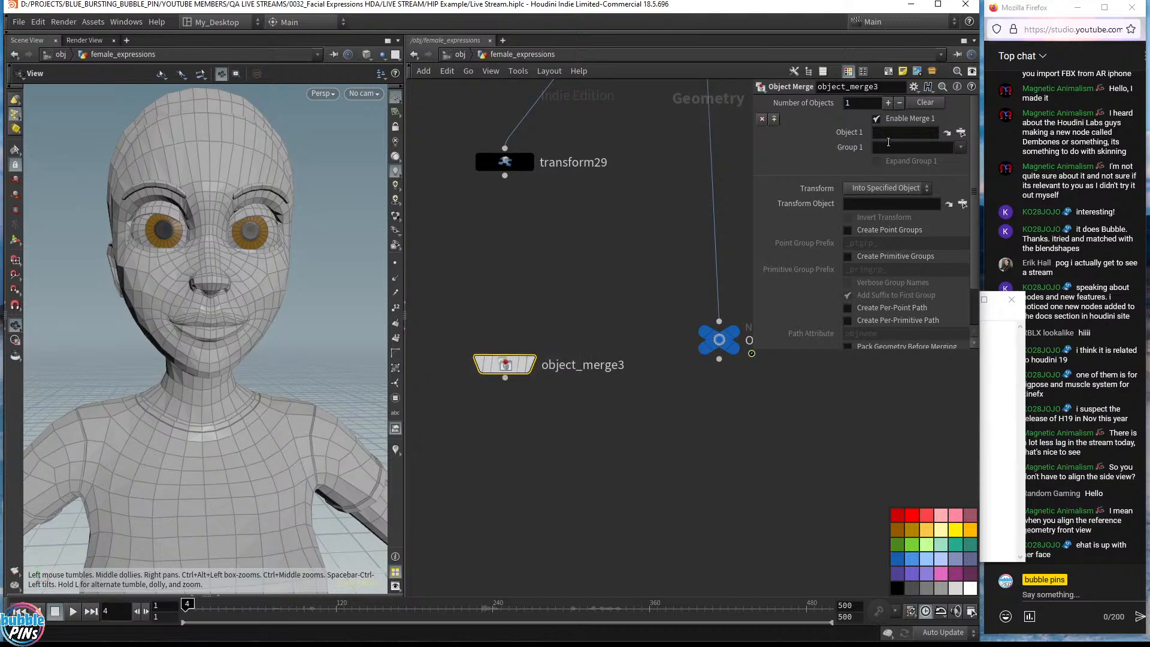
type("../Charac")
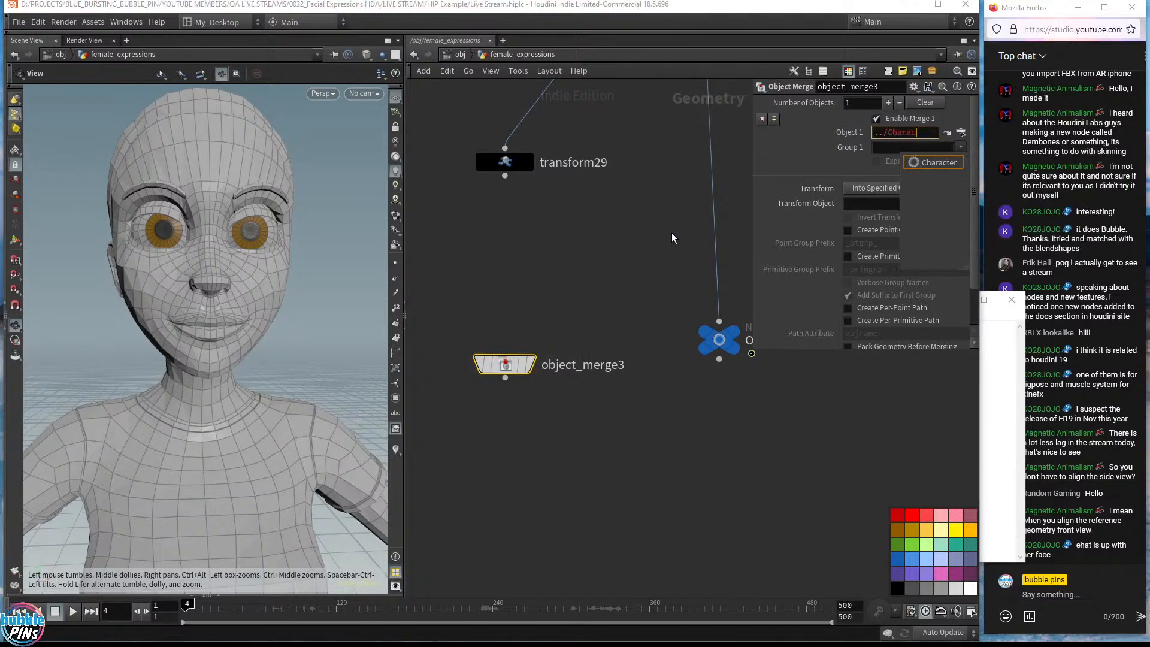
key("Tab")
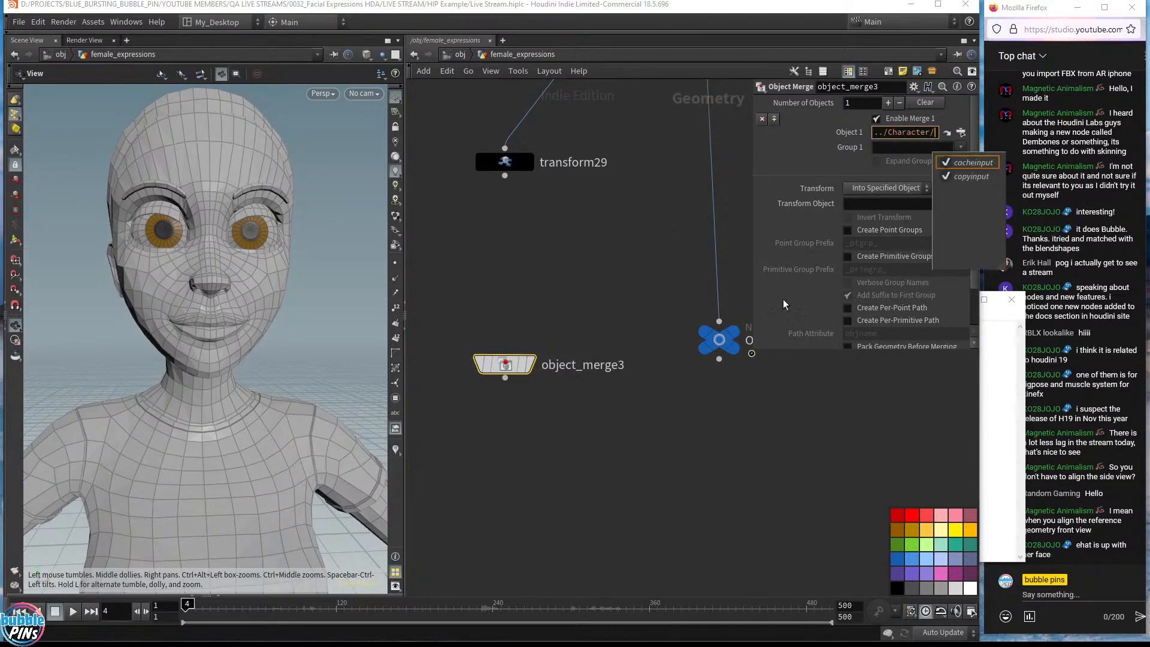
left_click(886, 188)
left_click(880, 228)
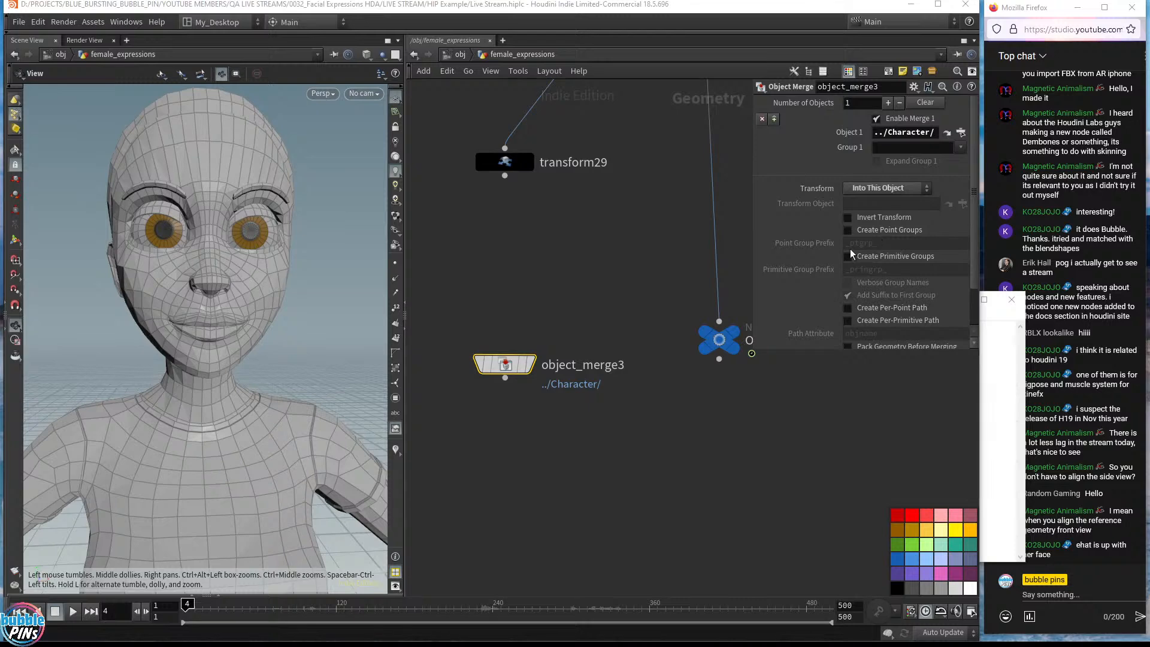
- Add a Blend Shapes node below the Object Merge that references ../Character/ and connect the Object Merge as its first input
mouse_move(717, 344)
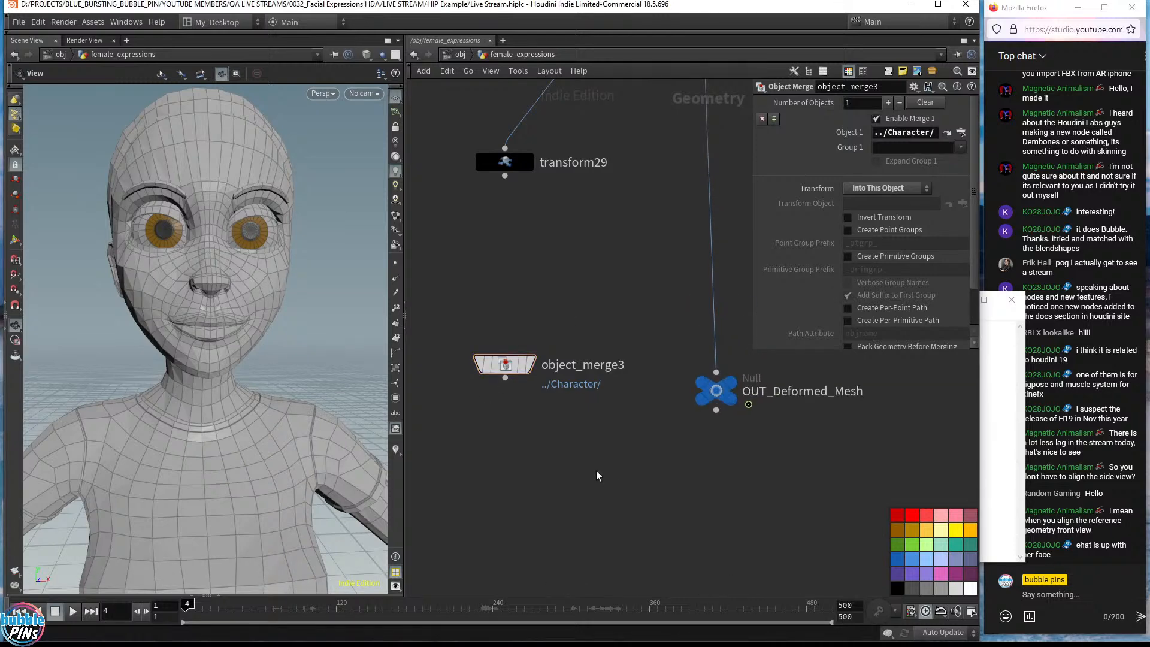
key("Tab")
type("lb")
key("BackSpace")
key("BackSpace")
type("blend")
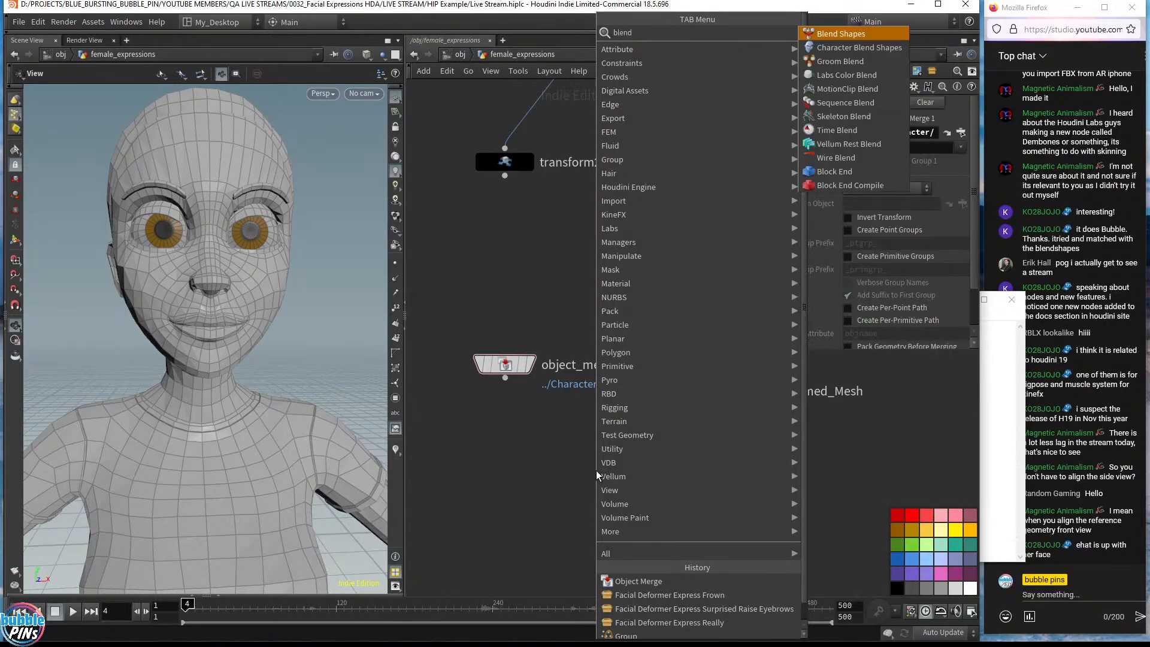
key("Return")
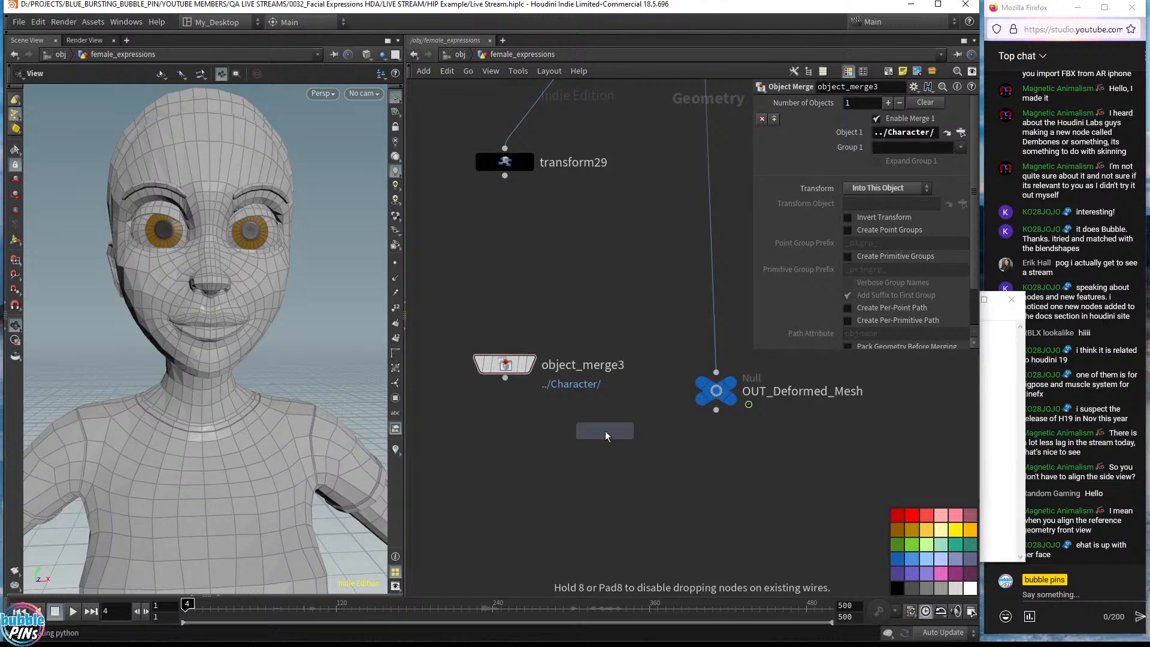
left_click(619, 519)
left_click(505, 378)
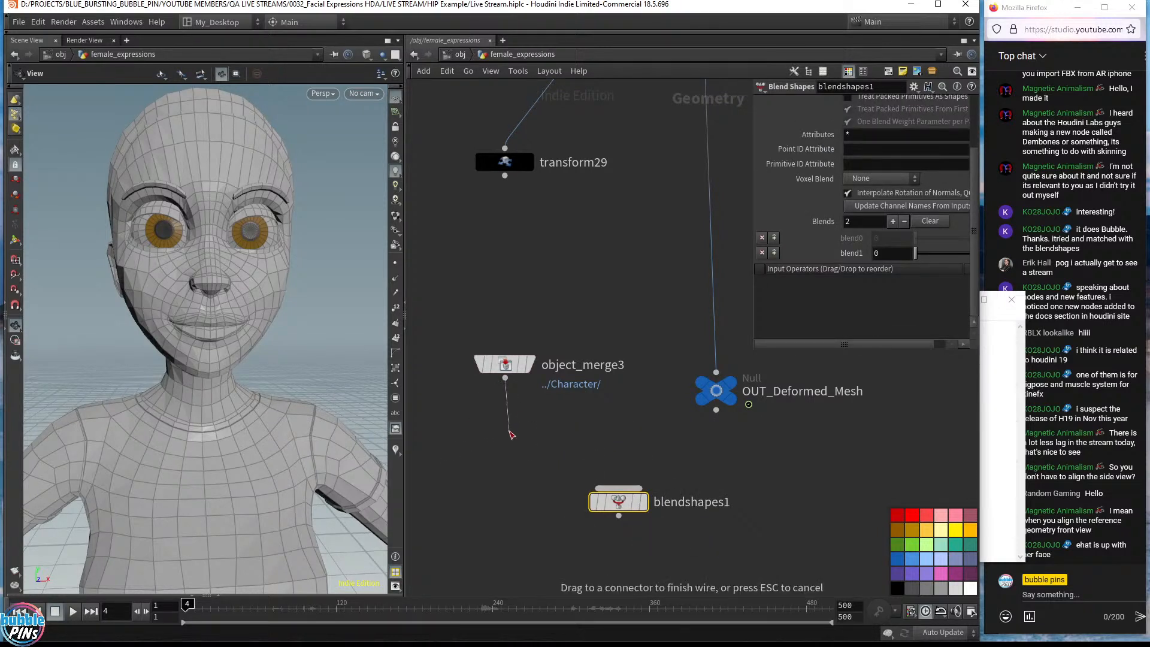
left_click(618, 488)
- Rename the OUT_Deformed_Mesh null to Weird_Face
left_click(716, 410)
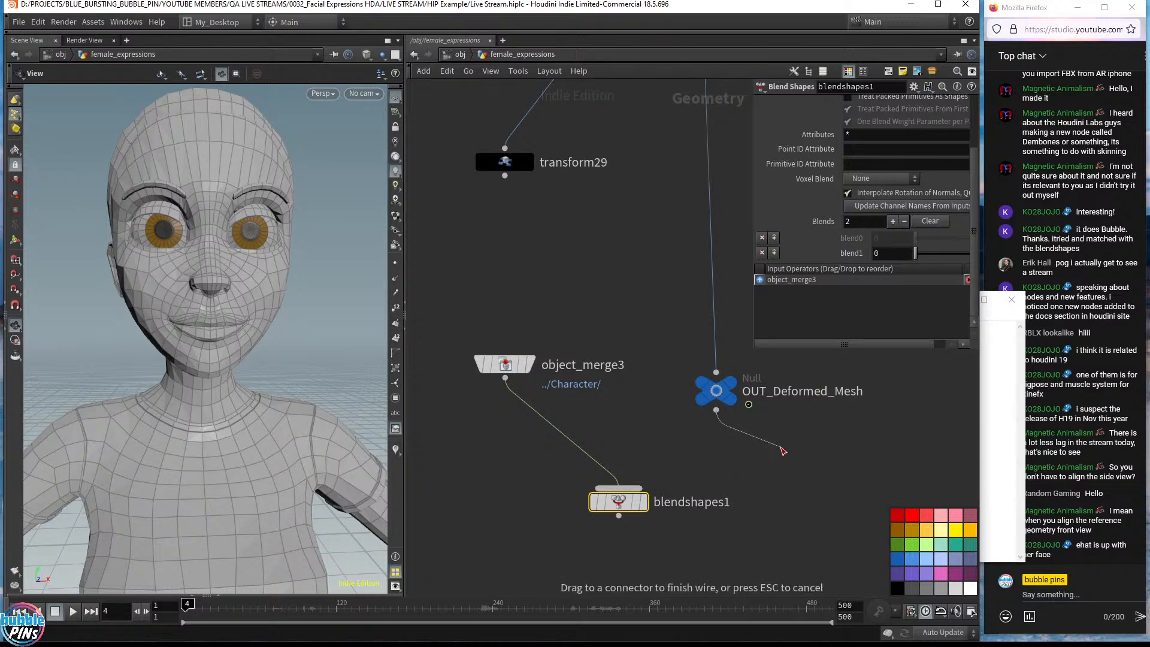
key("Escape")
double_click(786, 390)
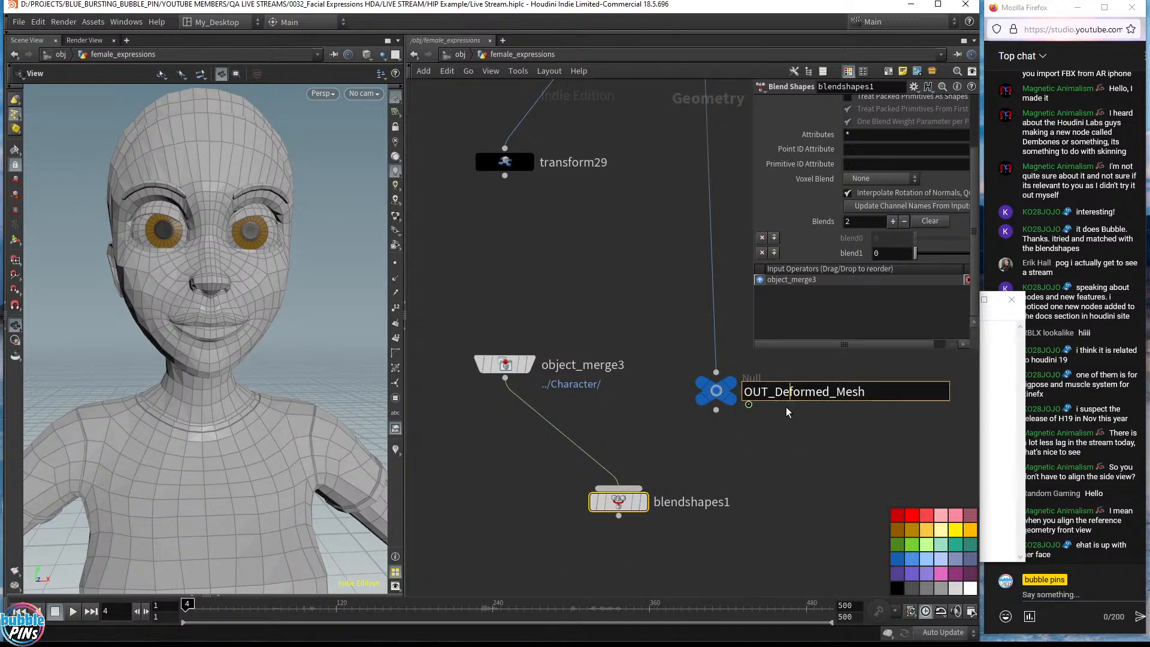
key("ctrl+a")
type("Weird_")
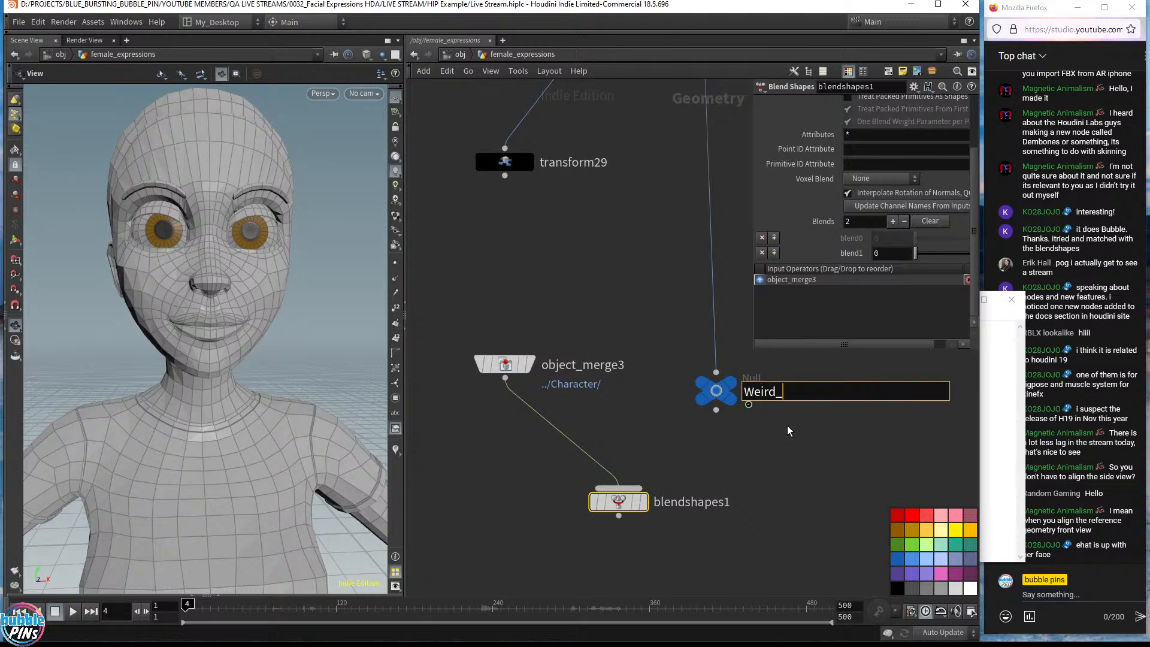
type("Face")
key("Return")
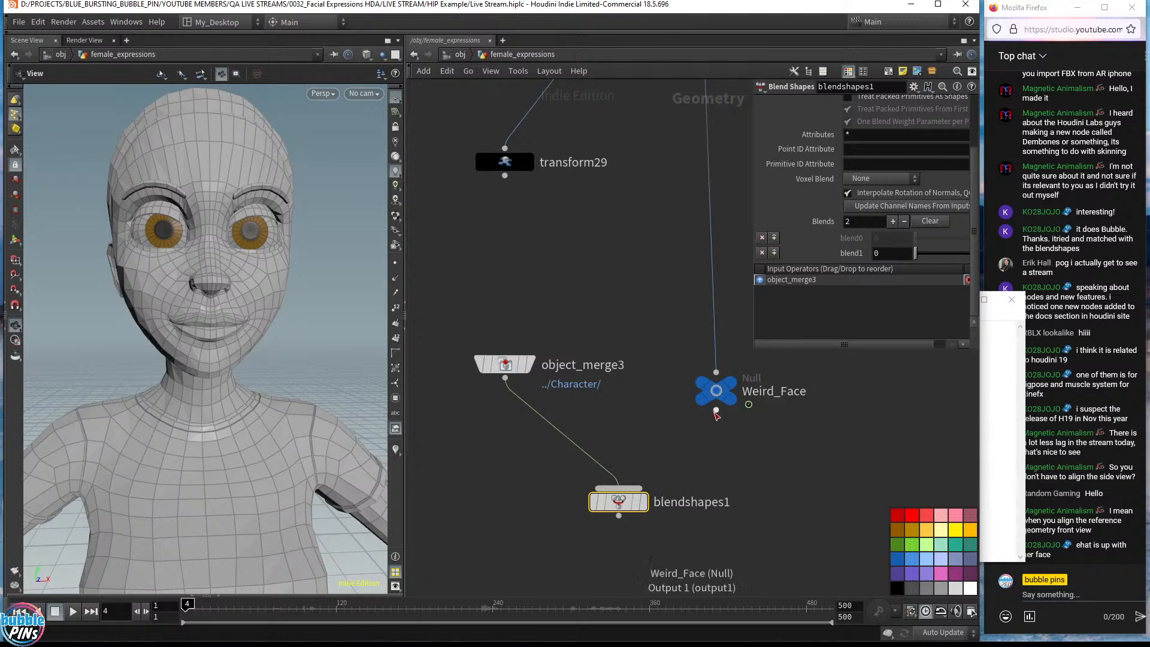
- Connect Weird_Face as the second input of blendshapes1, display that node, and update its channel names from the inputs
left_click_drag(716, 411, 620, 488)
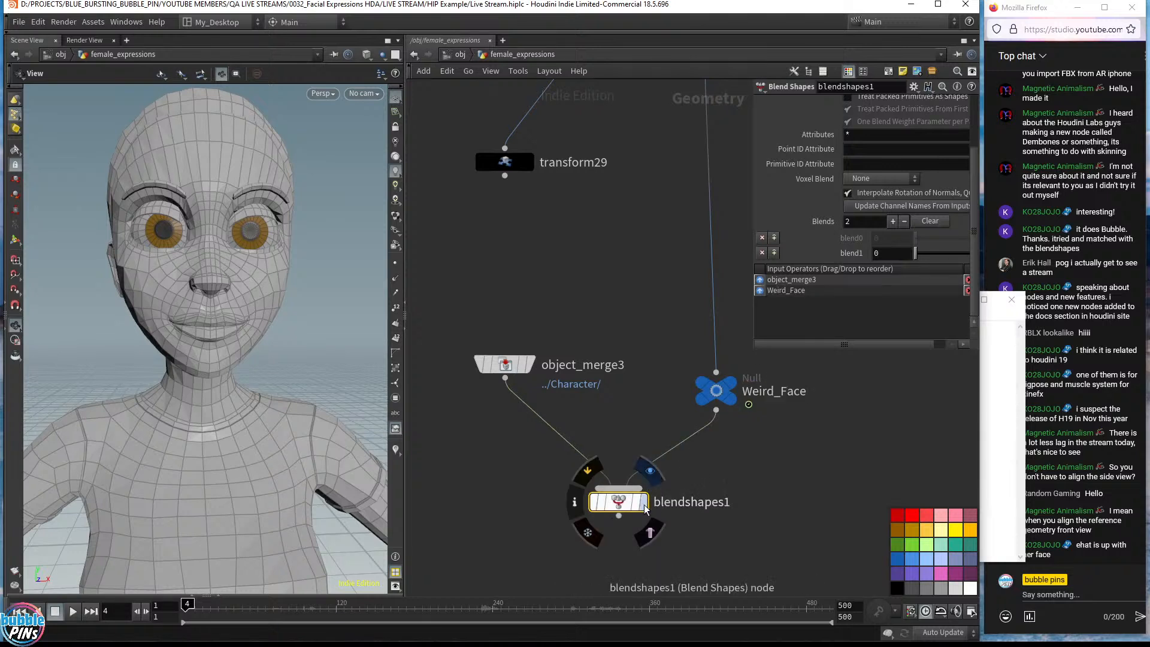
left_click(644, 507)
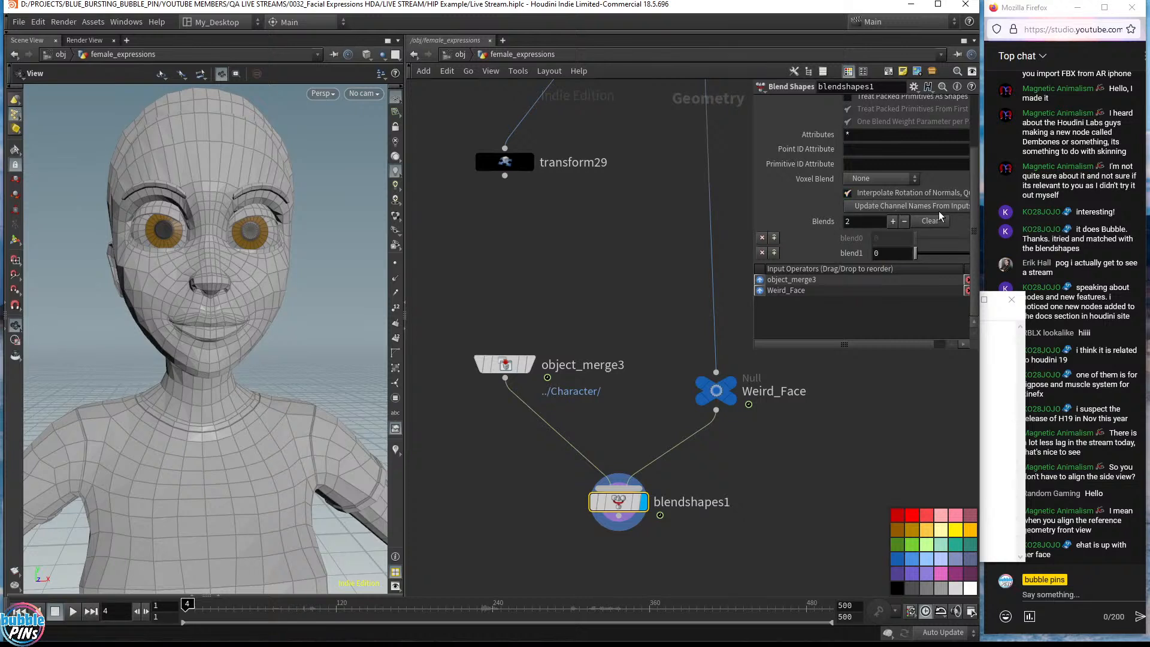
left_click(879, 206)
left_click_drag(916, 254, 885, 261)
- Add a ROP FBX Output node directly below blendshapes1, wired to its output
middle_click_drag(783, 476, 738, 375)
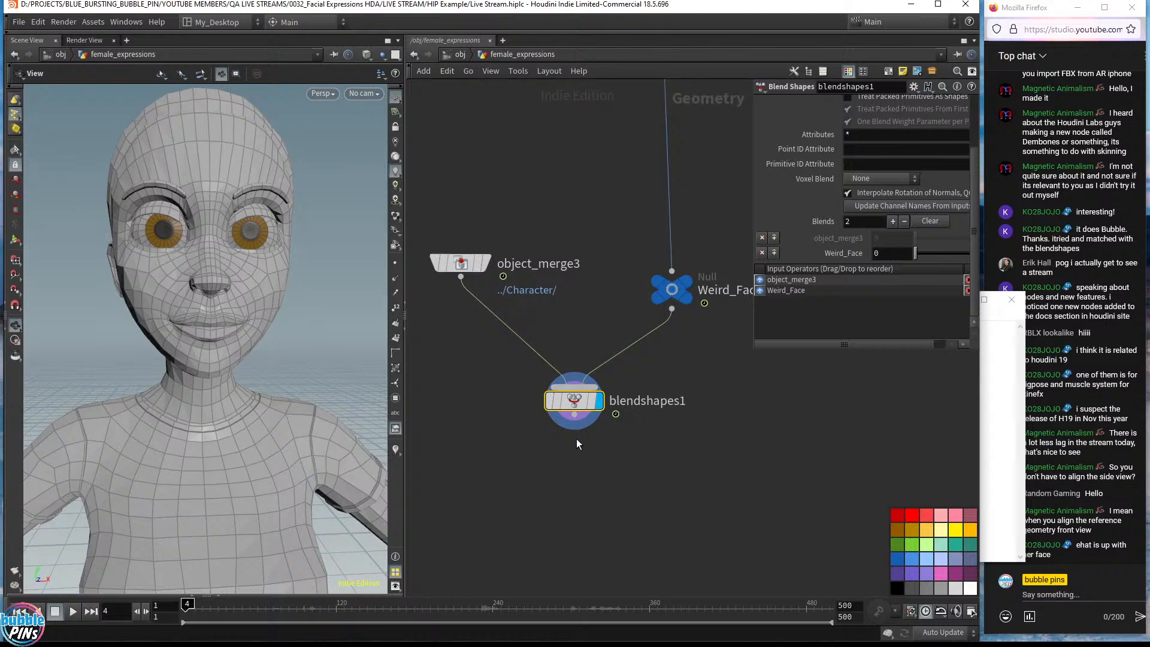
left_click(570, 475)
type("fbx")
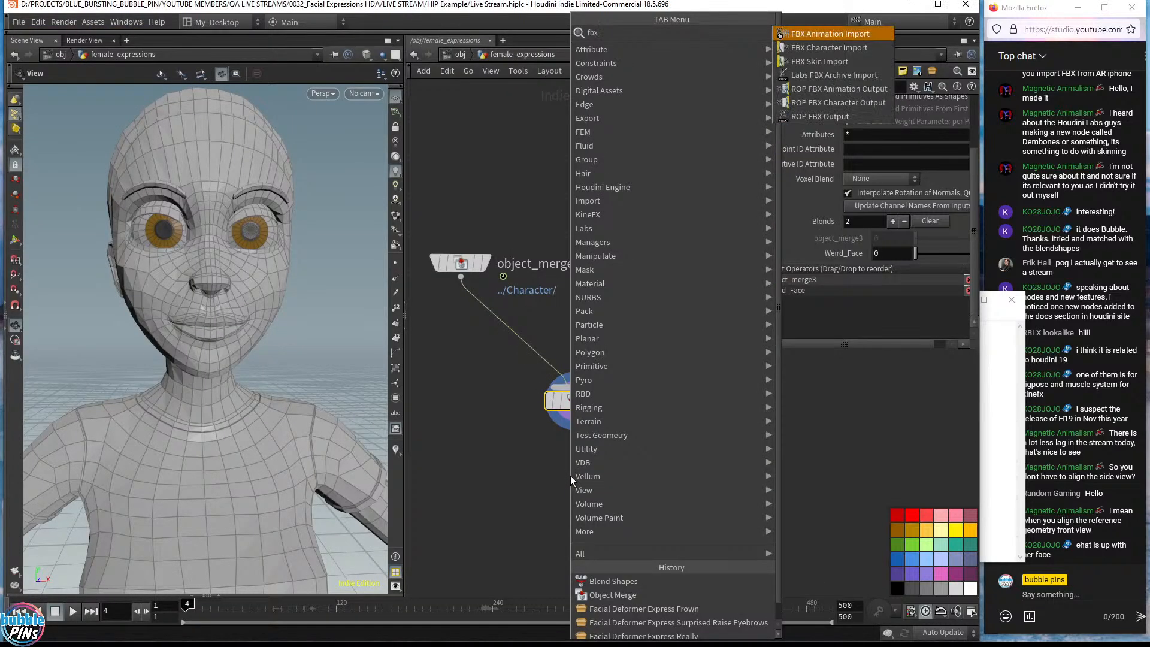
type(" rop")
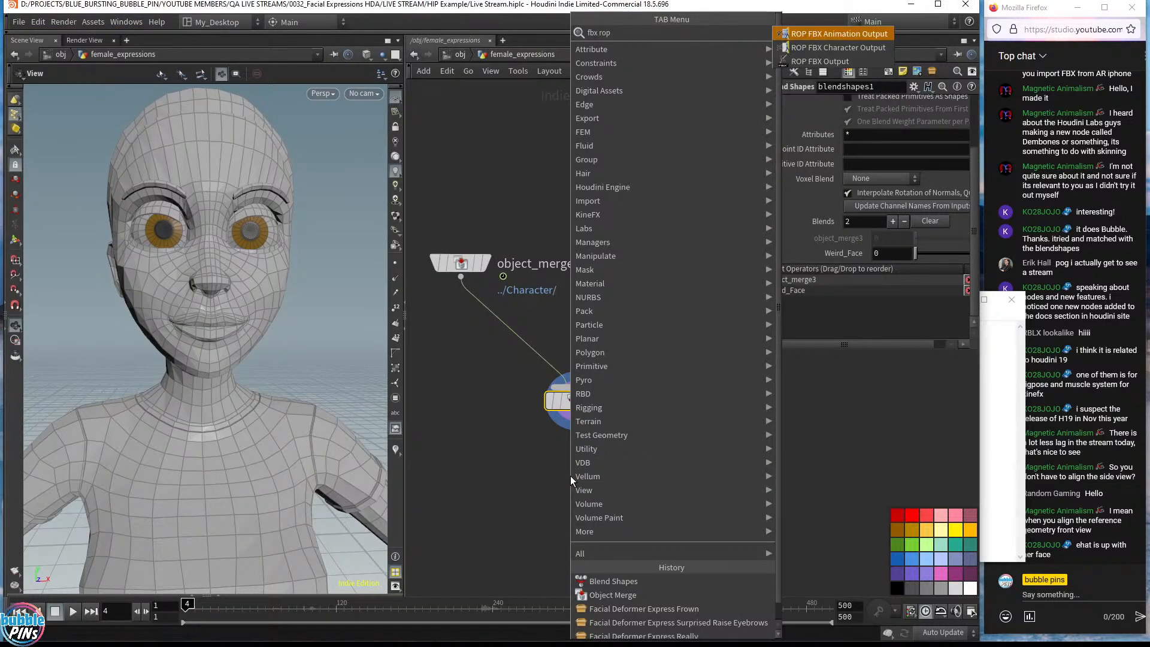
key("Down")
key("Down")
key("Down")
key("Up")
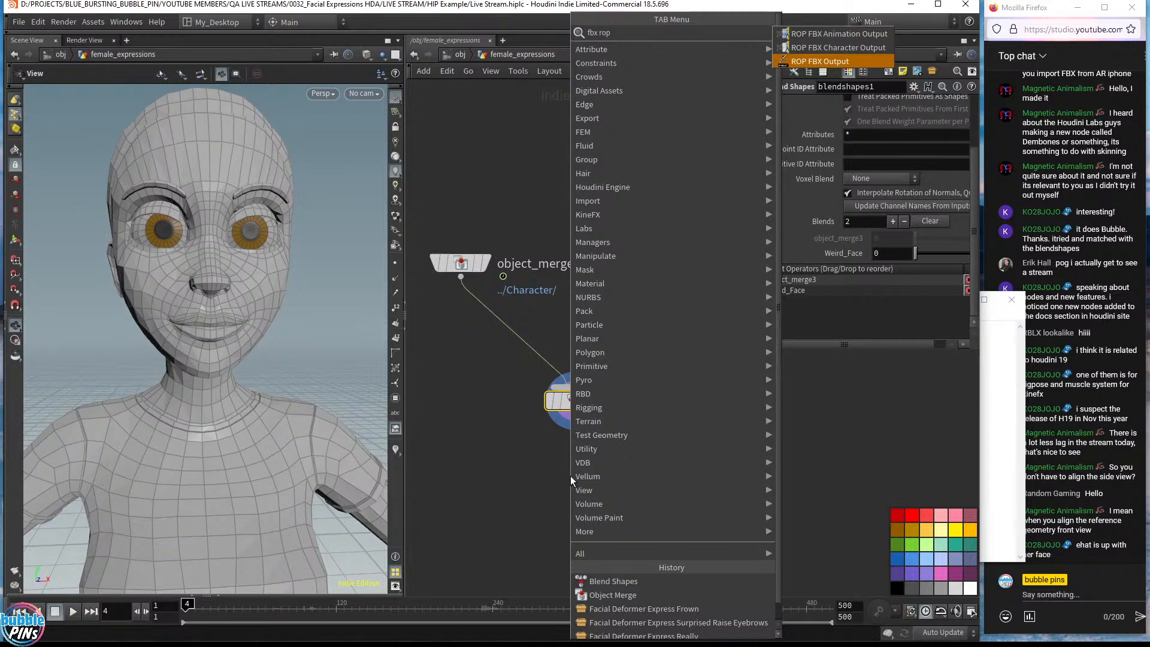
key("Up")
key("Up")
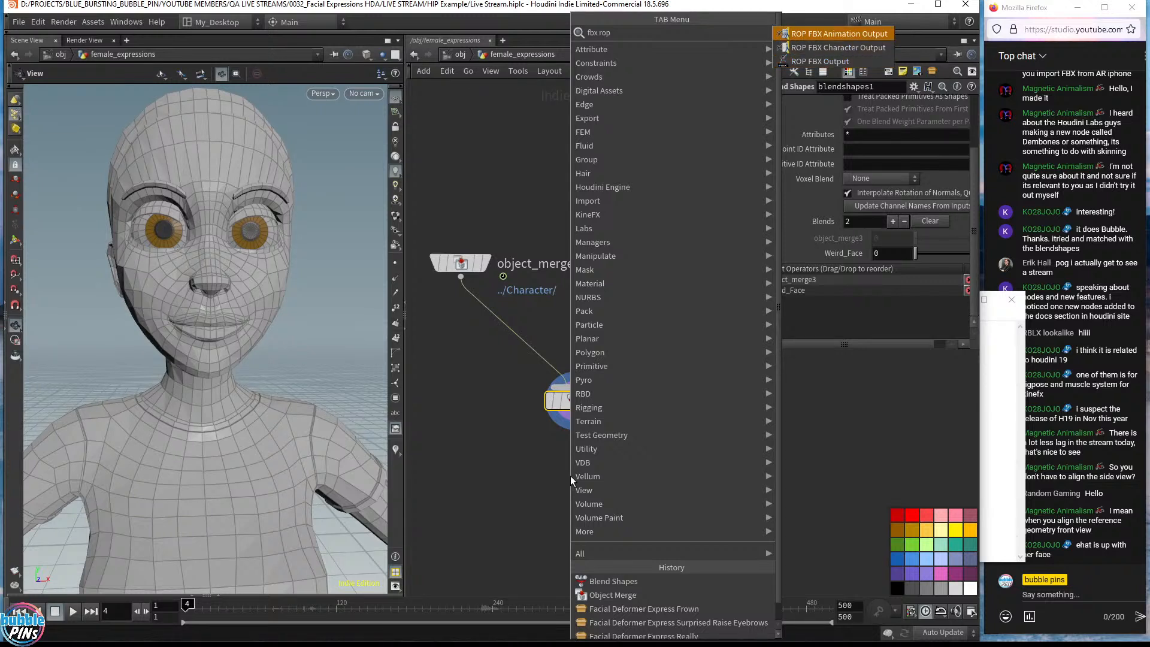
key("Down")
key("Down")
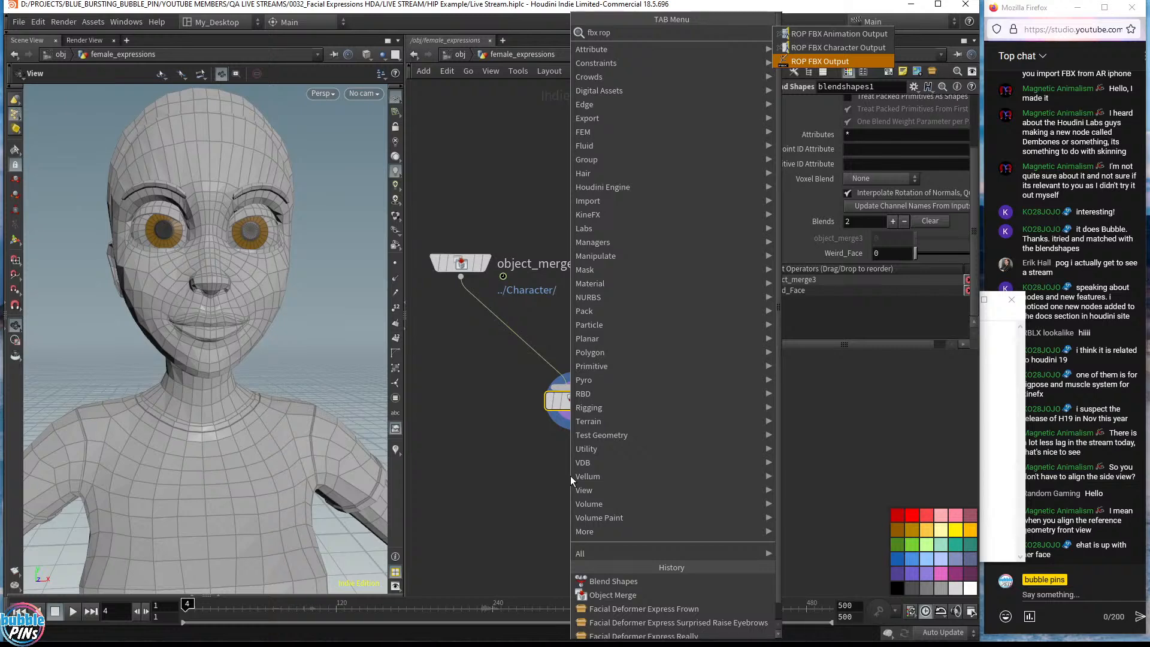
key("Return")
left_click(571, 479)
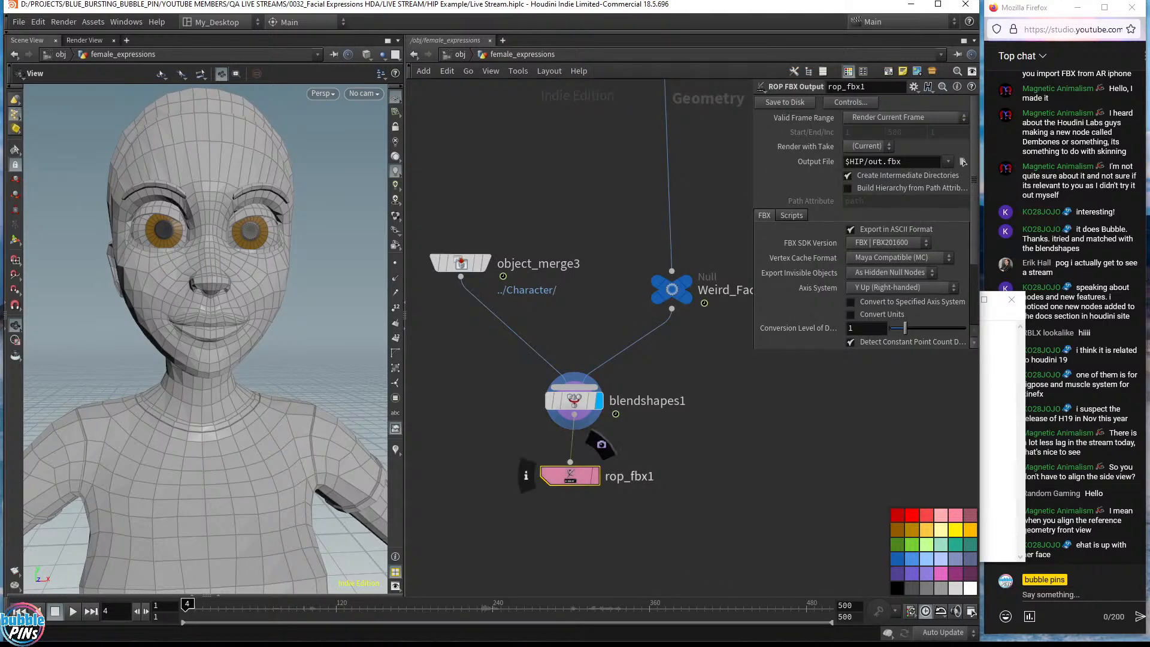
- Disable Export in ASCII Format and enable Force Blend Shape Export on the ROP FBX Output node
left_click(860, 233)
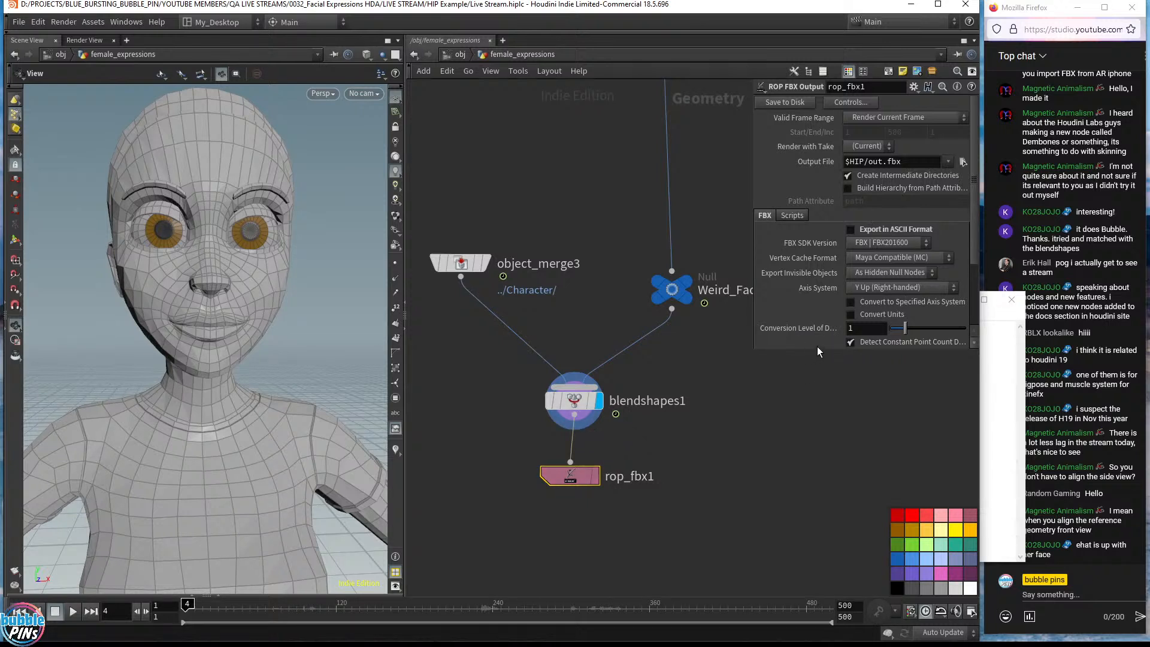
left_click_drag(777, 349, 764, 500)
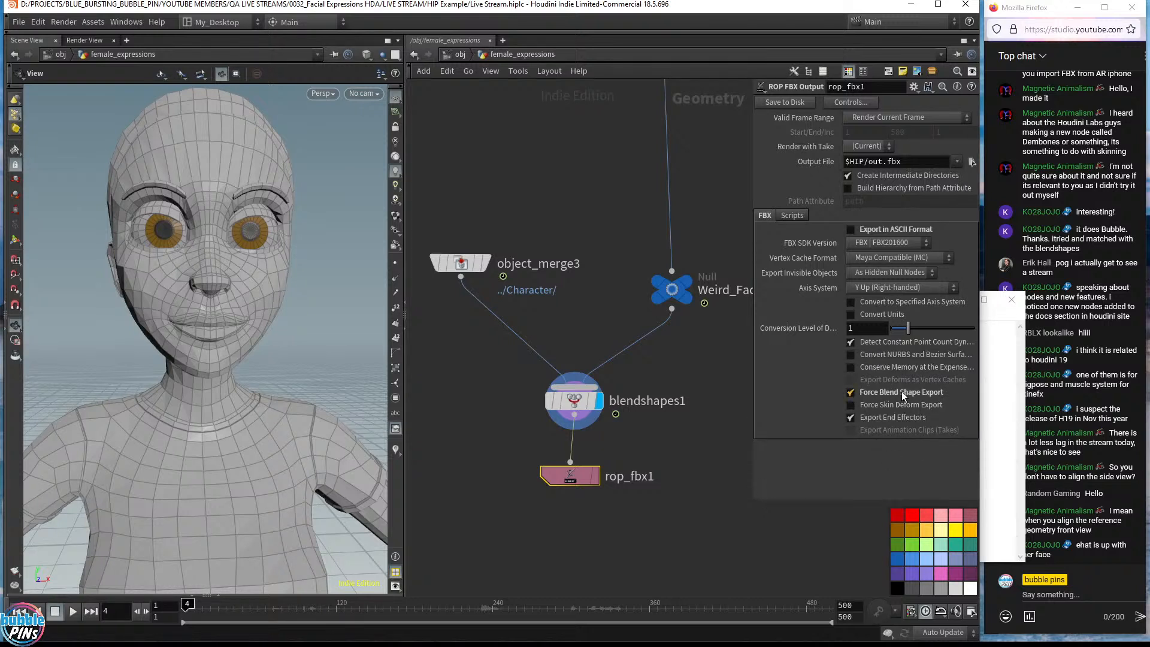
- Set the FBX output file to "female weird face look.fbx" inside an exports folder under $HIP
left_click(873, 161)
type("exports")
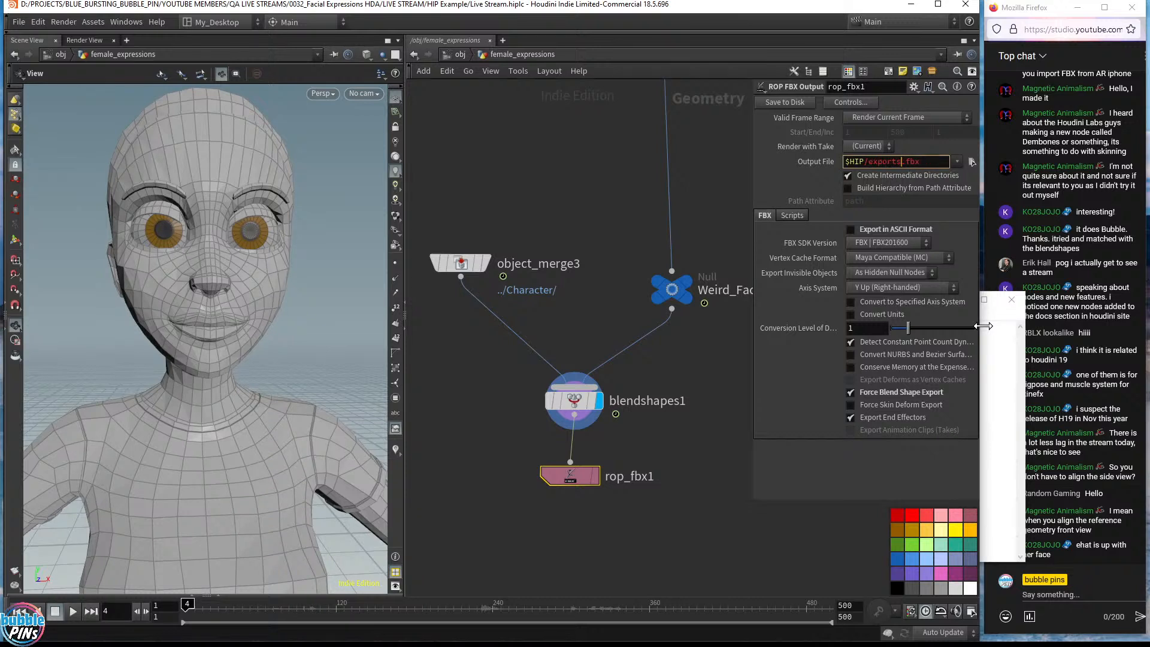
type("/Weird_")
key("BackSpace")
key("BackSpace")
key("BackSpace")
key("BackSpace")
key("BackSpace")
key("BackSpace")
type("female_weird_face_look")
key("Return")
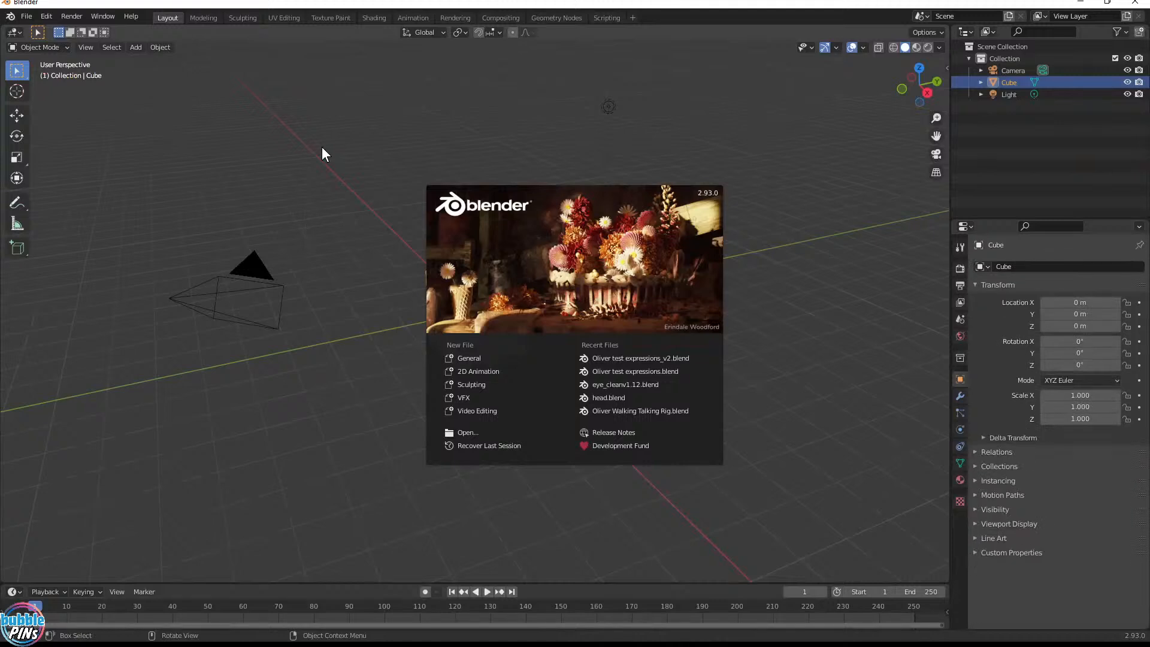
- Switch to Blender, dismiss its splash screen, and copy the exports folder path from File Explorer
left_click(455, 264)
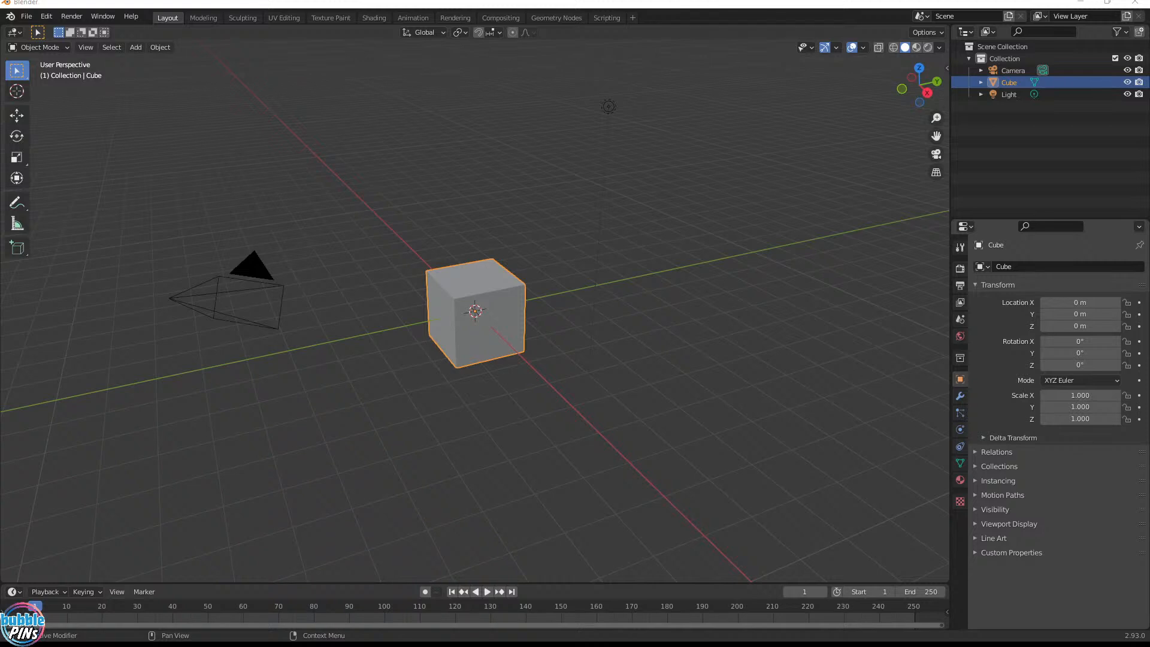
left_click_drag(1149, 233, 769, 168)
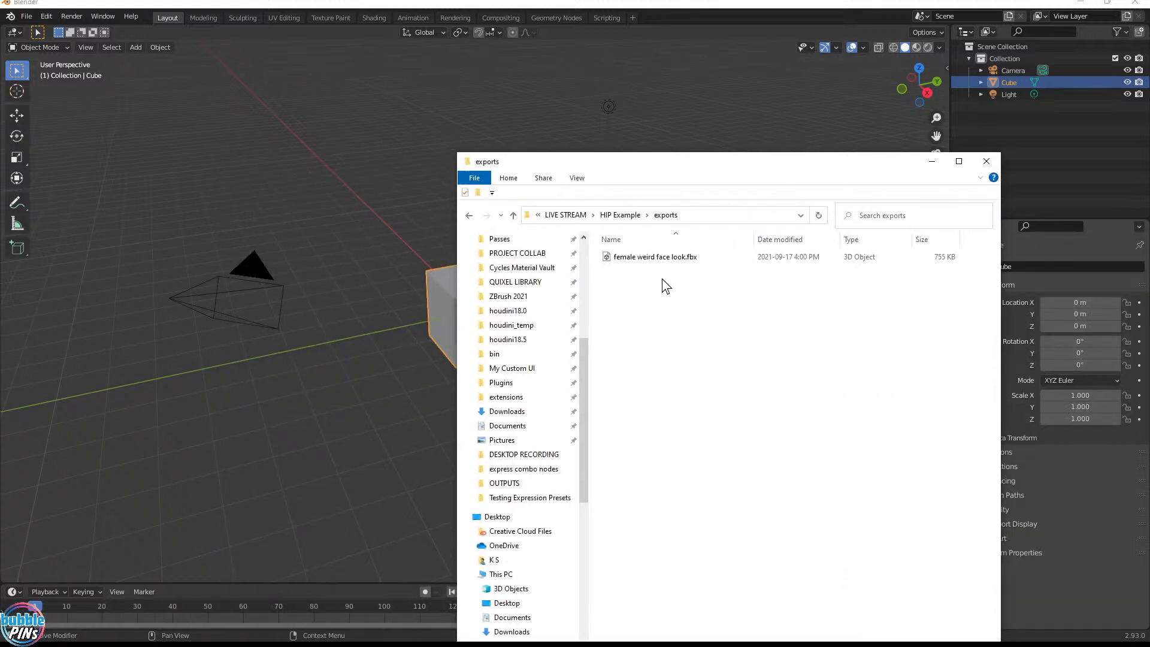
left_click(709, 214)
- Delete all default objects from the Blender scene
left_click(218, 42)
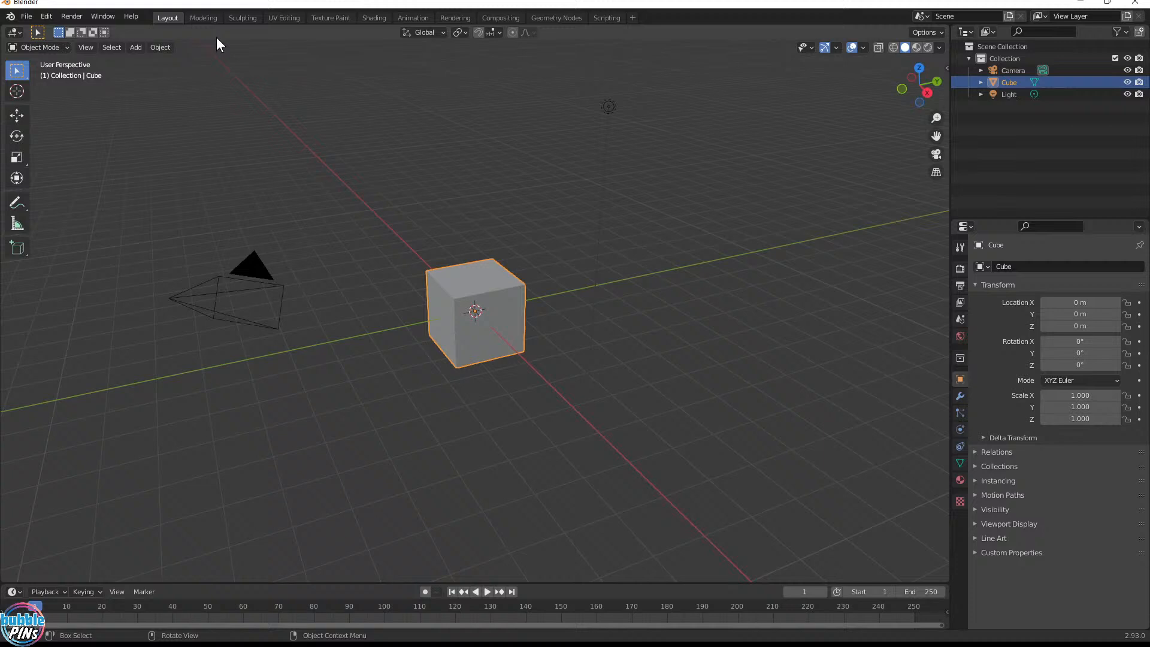
key("a")
key("x")
left_click(343, 200)
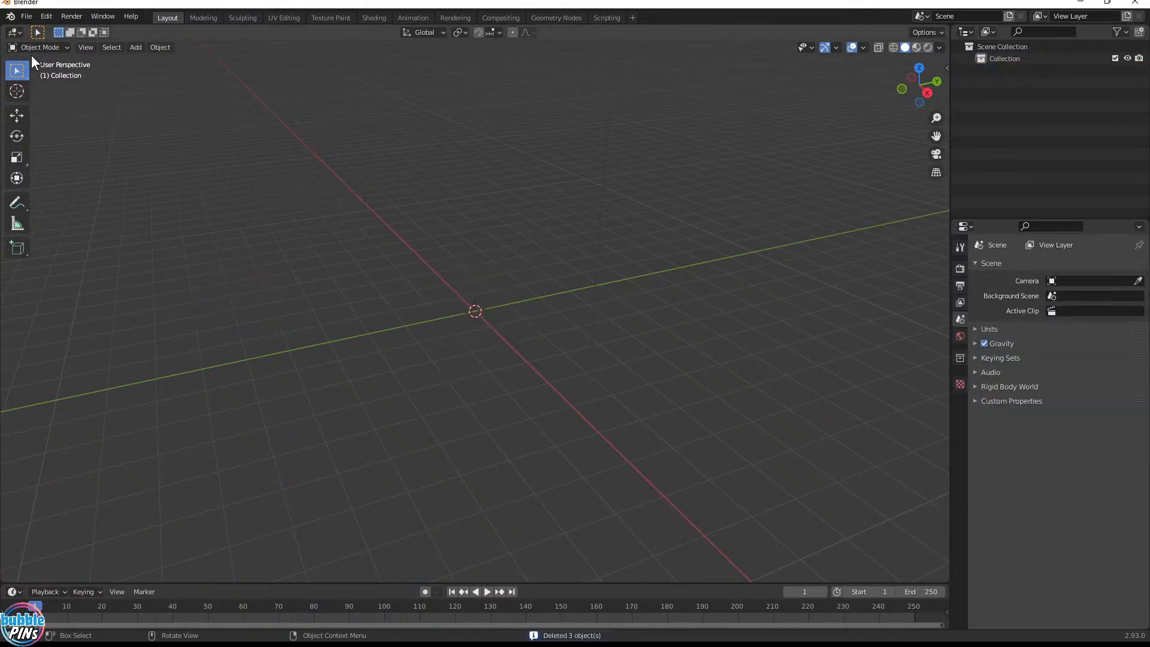
- Start an FBX import and choose "female weird face look.fbx" from the copied exports folder path
left_click(27, 16)
mouse_move(67, 177)
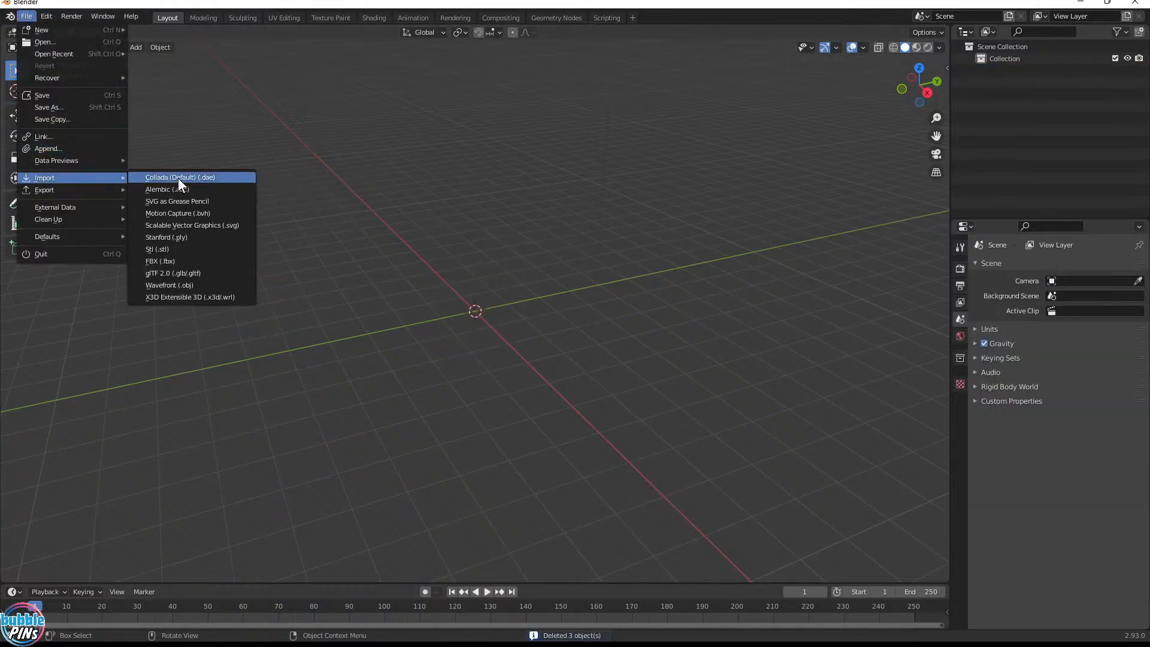
left_click(175, 260)
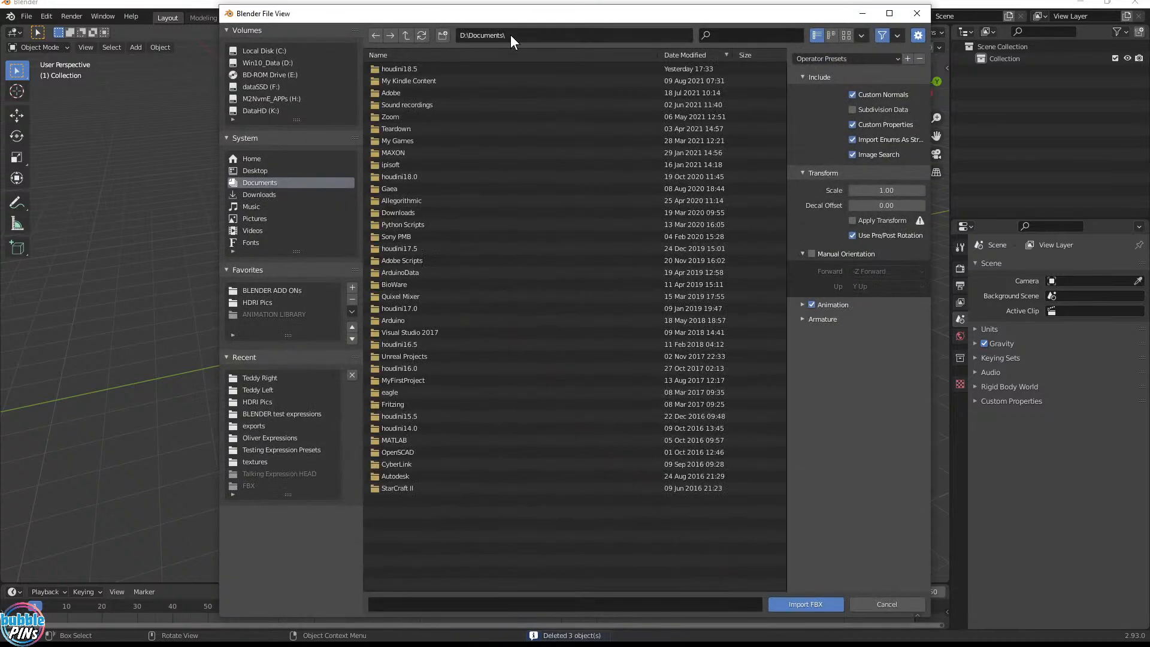
left_click(510, 35)
key("ctrl+v")
key("Return")
left_click(398, 68)
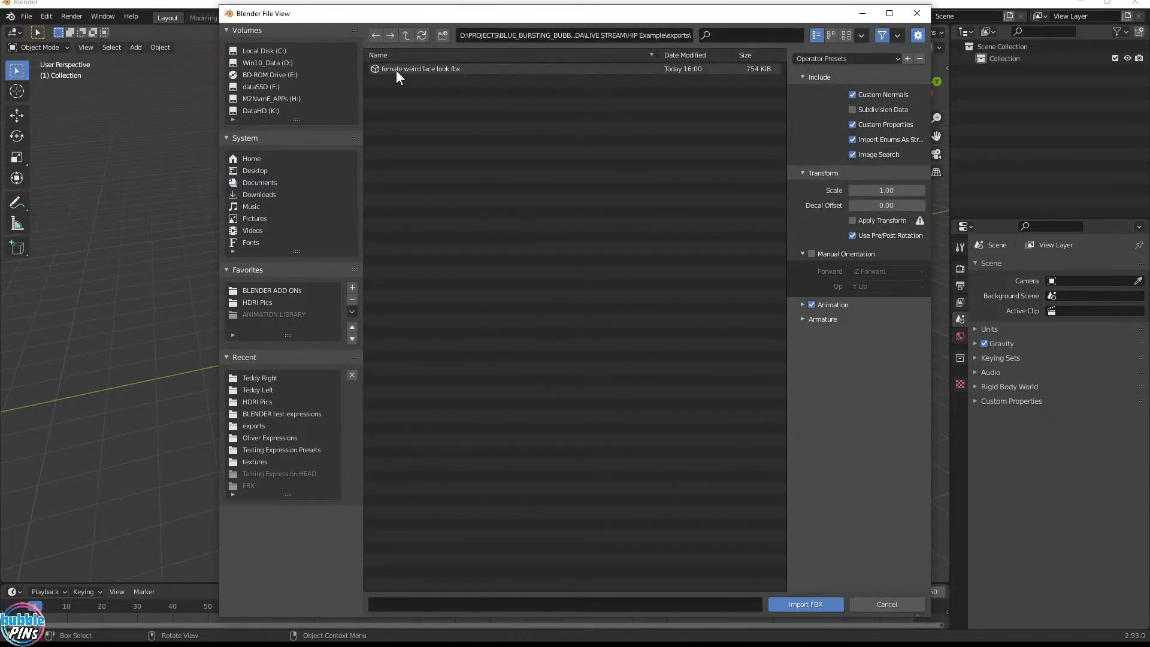
- Set the import scale to 100 and import the FBX file
left_click(886, 189)
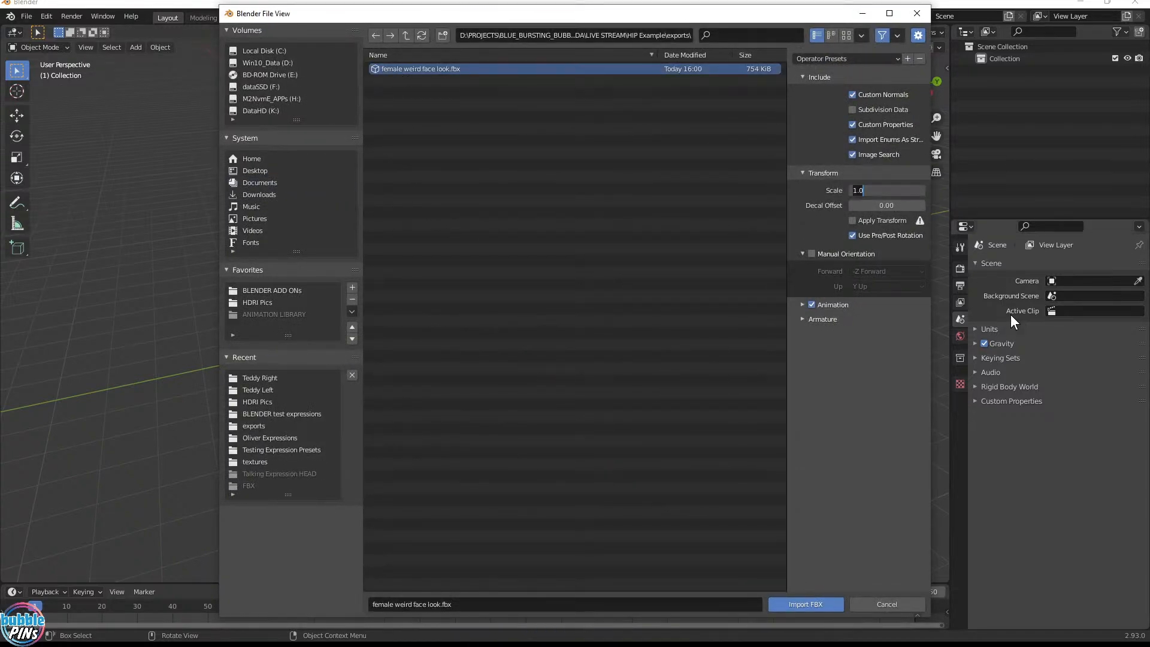
type("100")
key("Return")
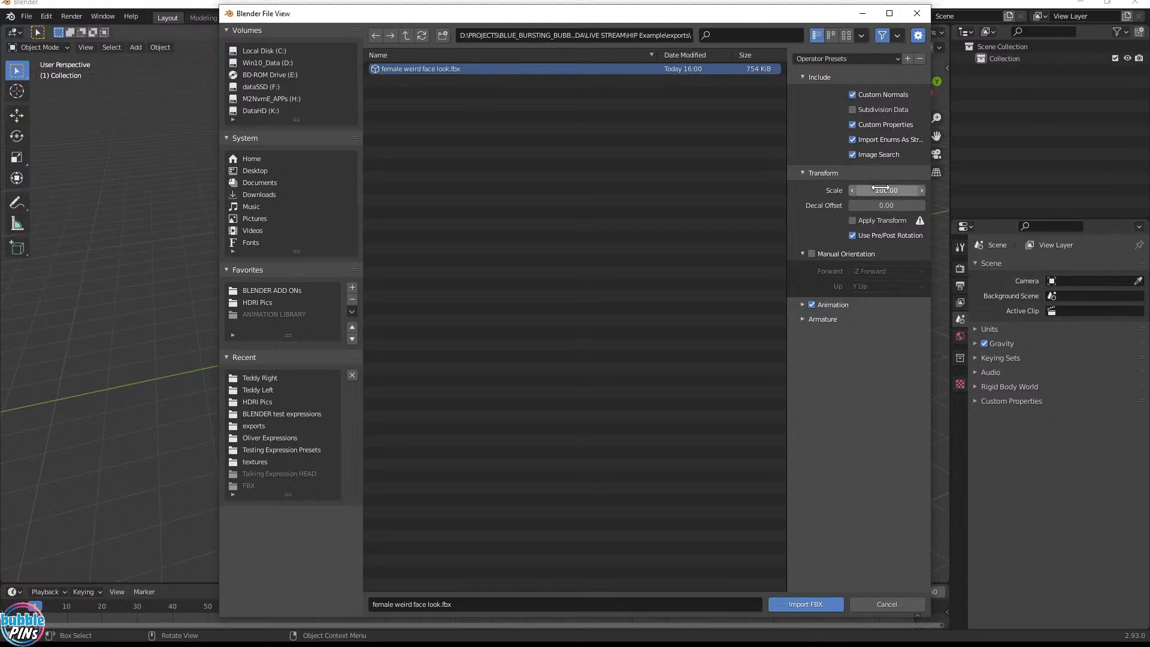
left_click(802, 604)
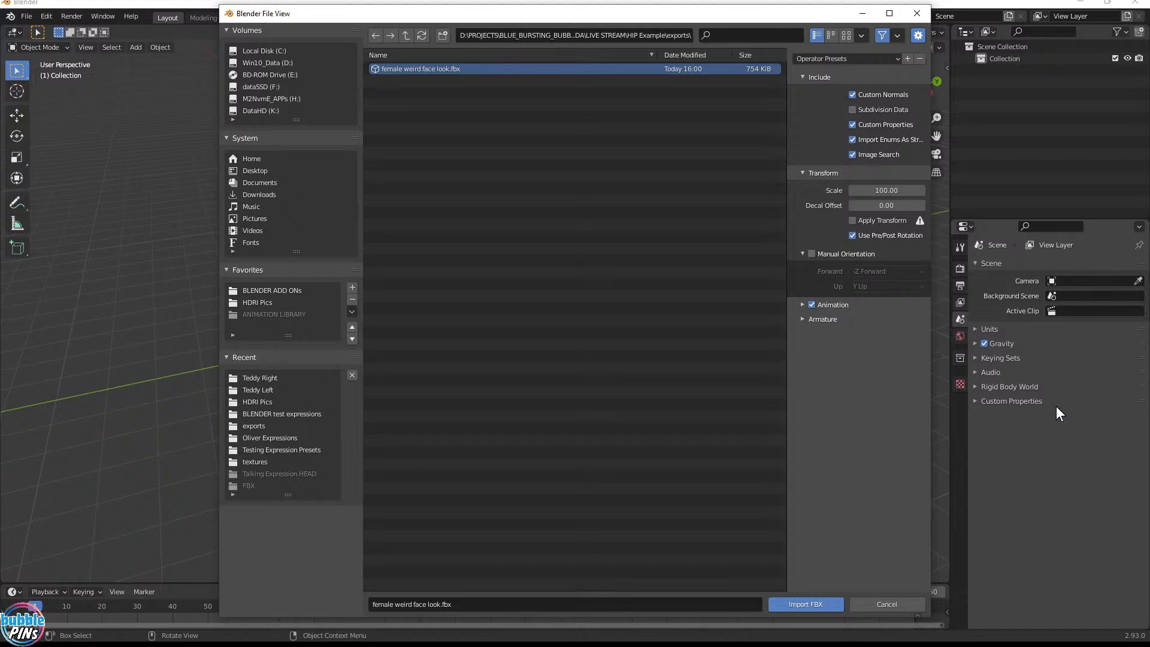
left_click(819, 606)
- Select the imported character mesh and set the value of its Weird_Face shape key to 1.000
middle_click_drag(559, 300, 500, 504)
scroll(494, 275, "up", 12)
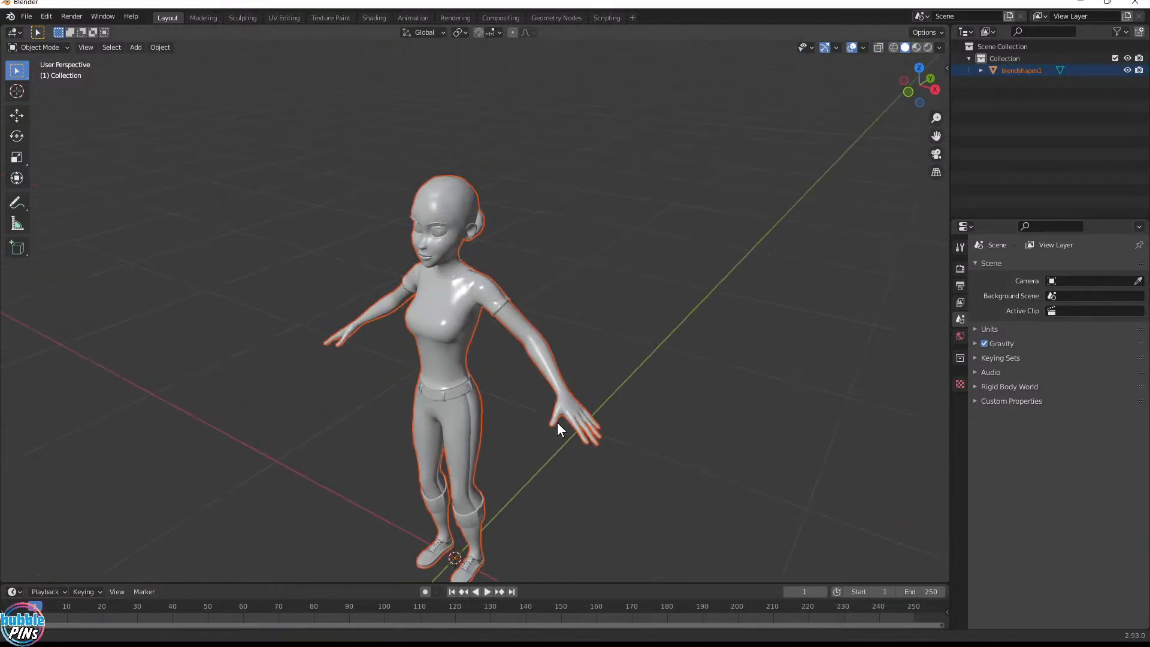
middle_click_drag(524, 192, 560, 163)
left_click(477, 274)
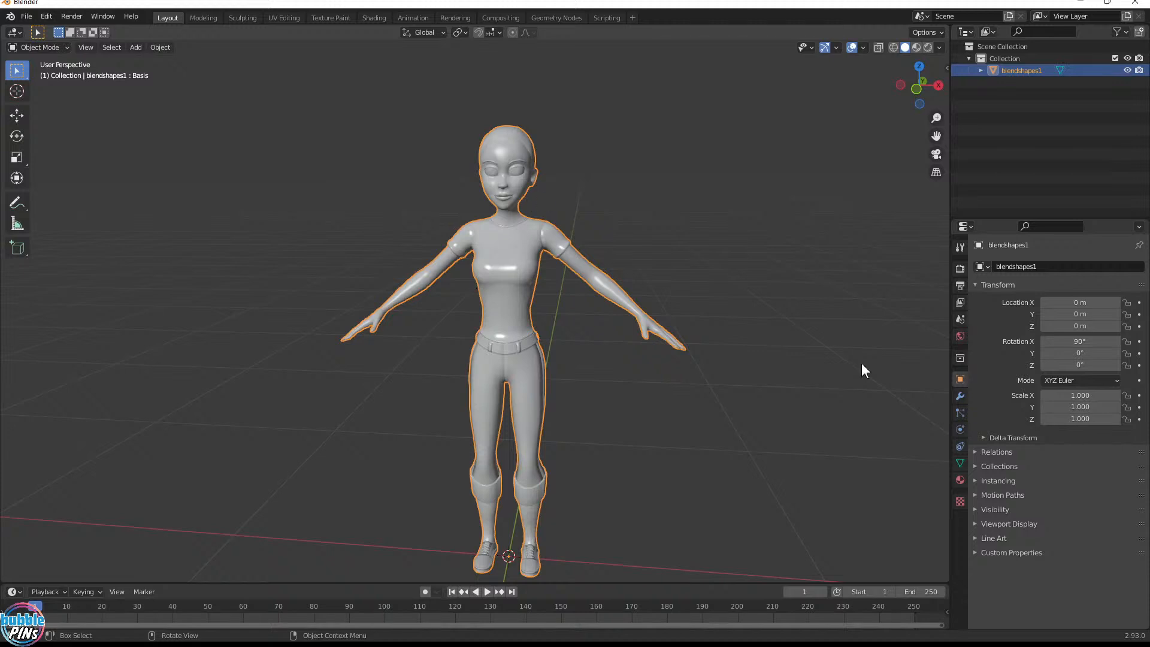
left_click(960, 463)
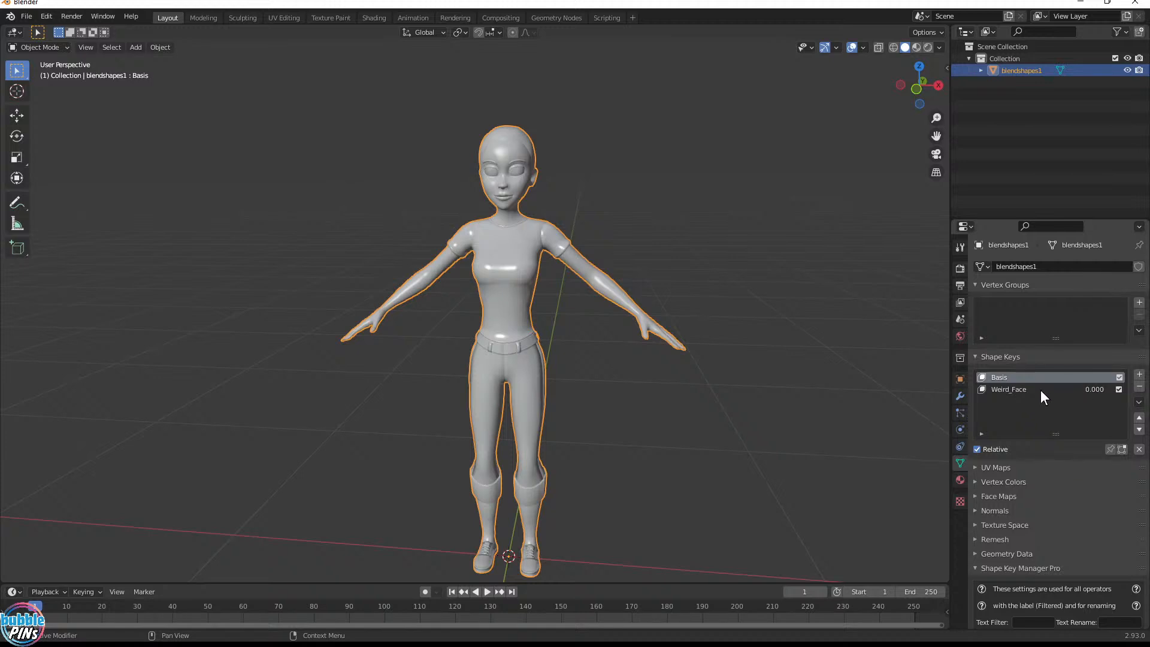
left_click(1017, 390)
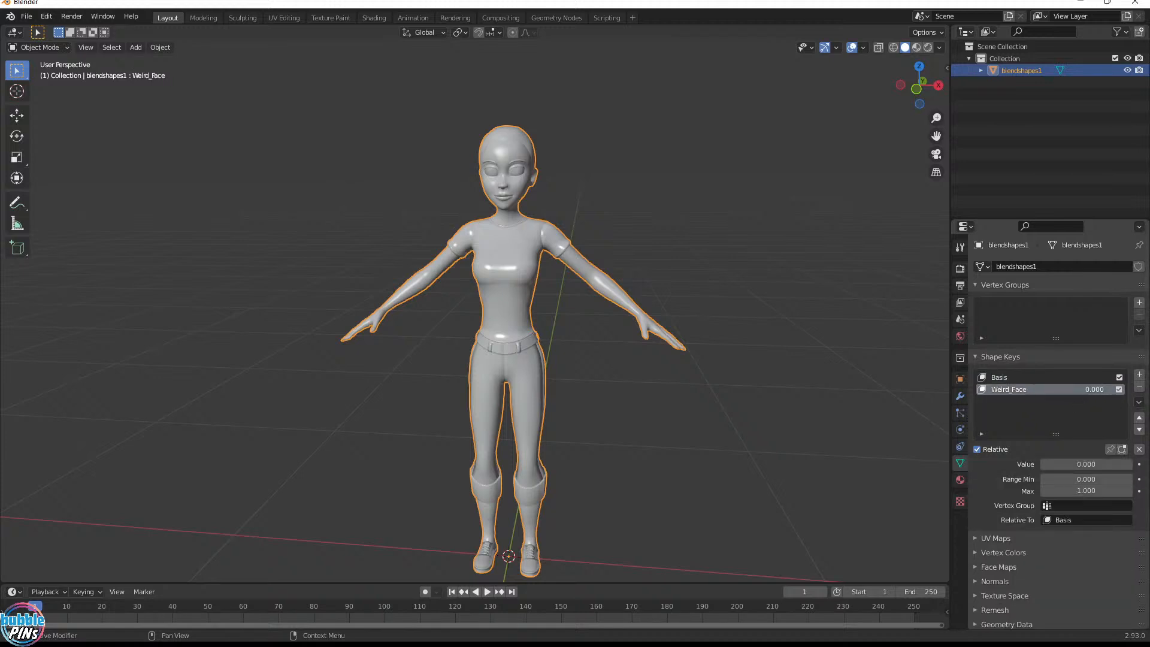
left_click_drag(1045, 464, 1133, 464)
- Examine the Weird_Face expression on the character's head from the front, up close
scroll(529, 146, "up", 4)
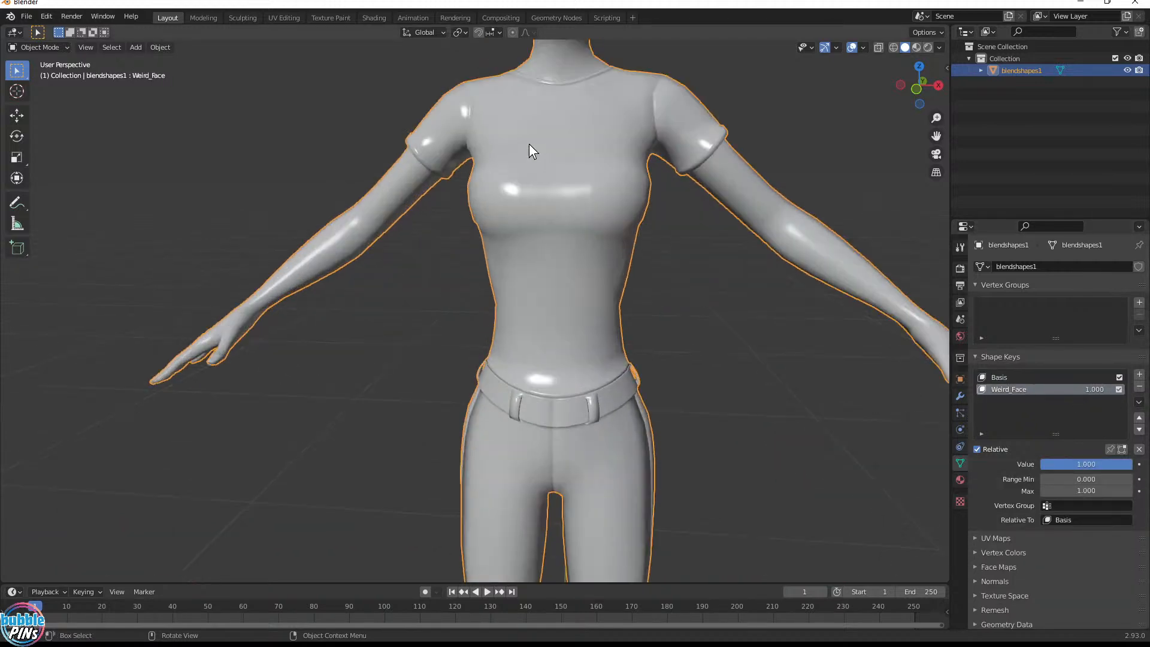
middle_click_drag(632, 141, 624, 371, "shift")
scroll(572, 268, "up", 2)
middle_click_drag(572, 262, 580, 257)
middle_click_drag(623, 185, 609, 250, "shift")
scroll(558, 202, "up", 2)
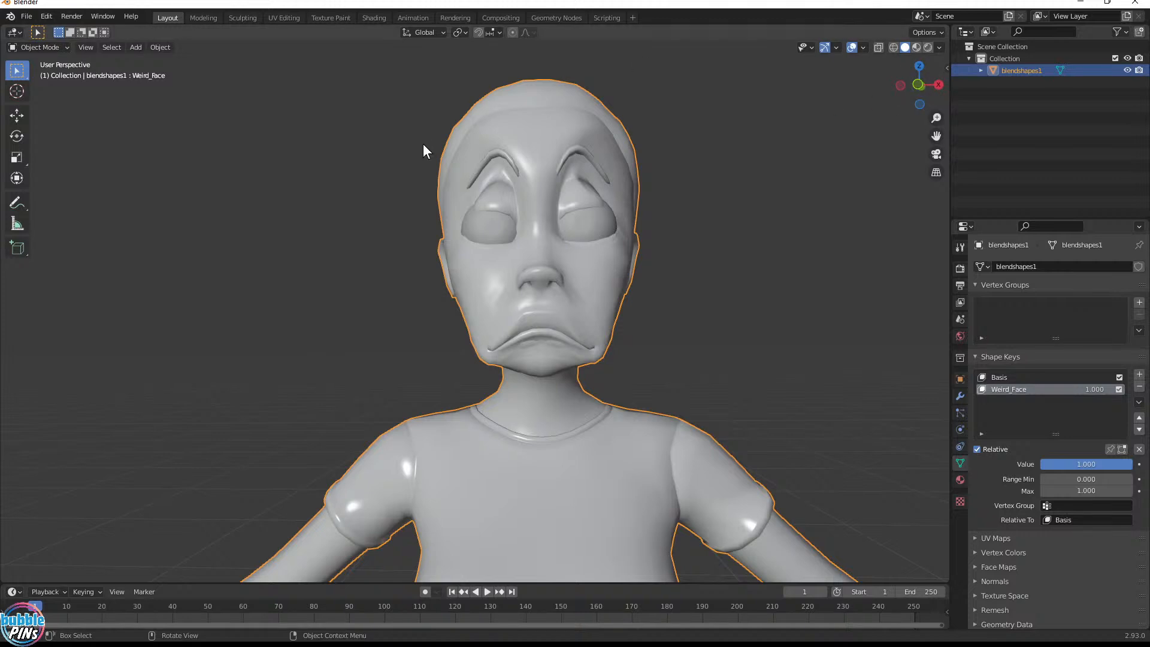
- Show the viewport in rendered shading and use skylit_garage_4k.hdr from HDRI Pics as the world color's environment texture
left_click(928, 48)
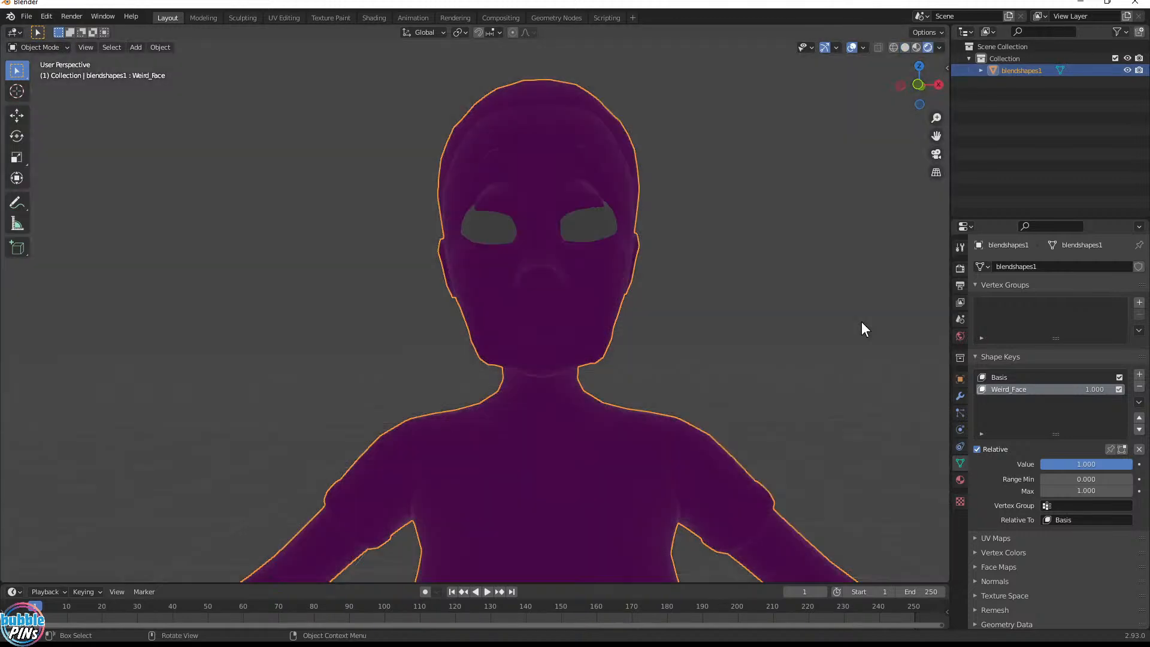
left_click(960, 337)
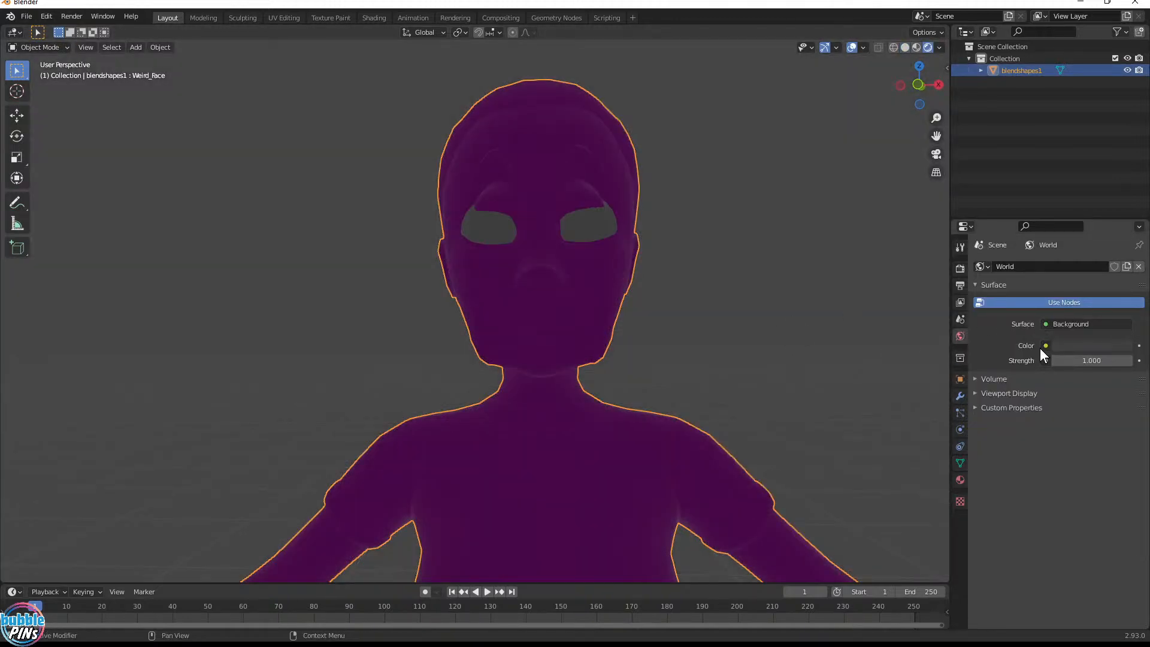
left_click(1044, 346)
left_click(833, 399)
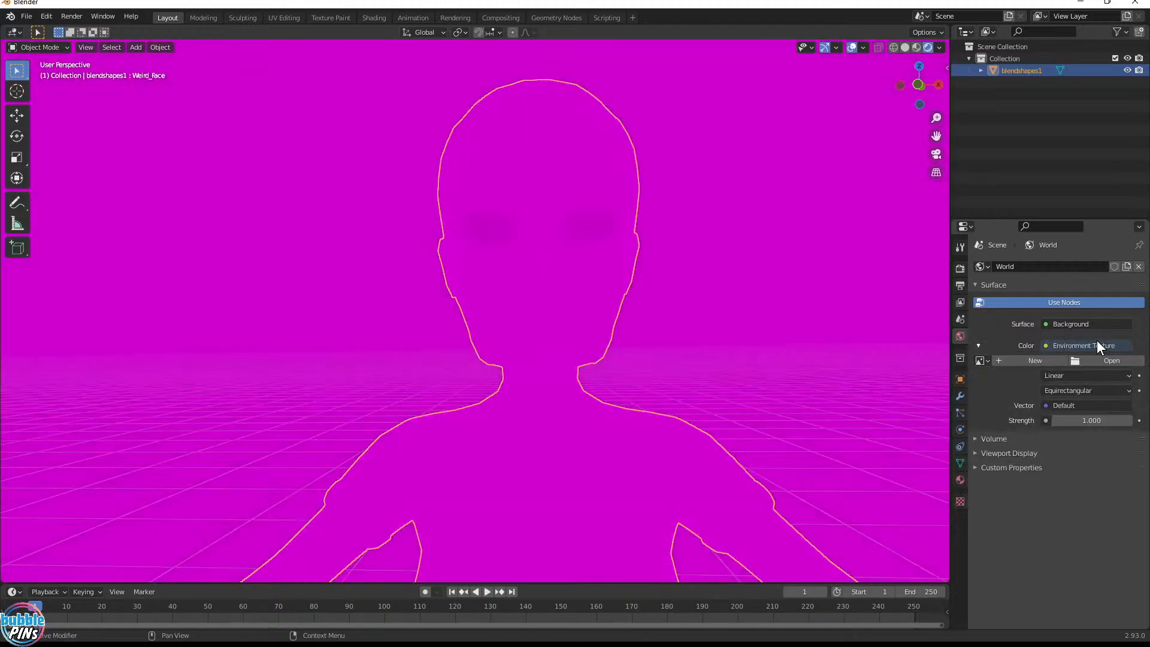
left_click(1106, 360)
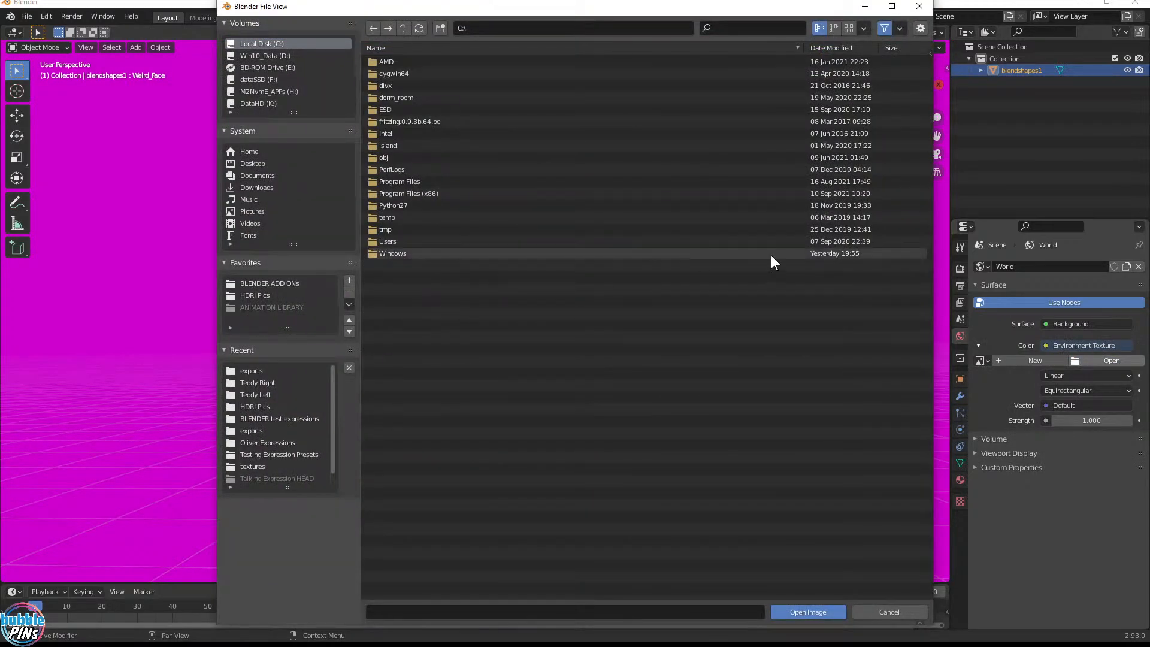
left_click(274, 295)
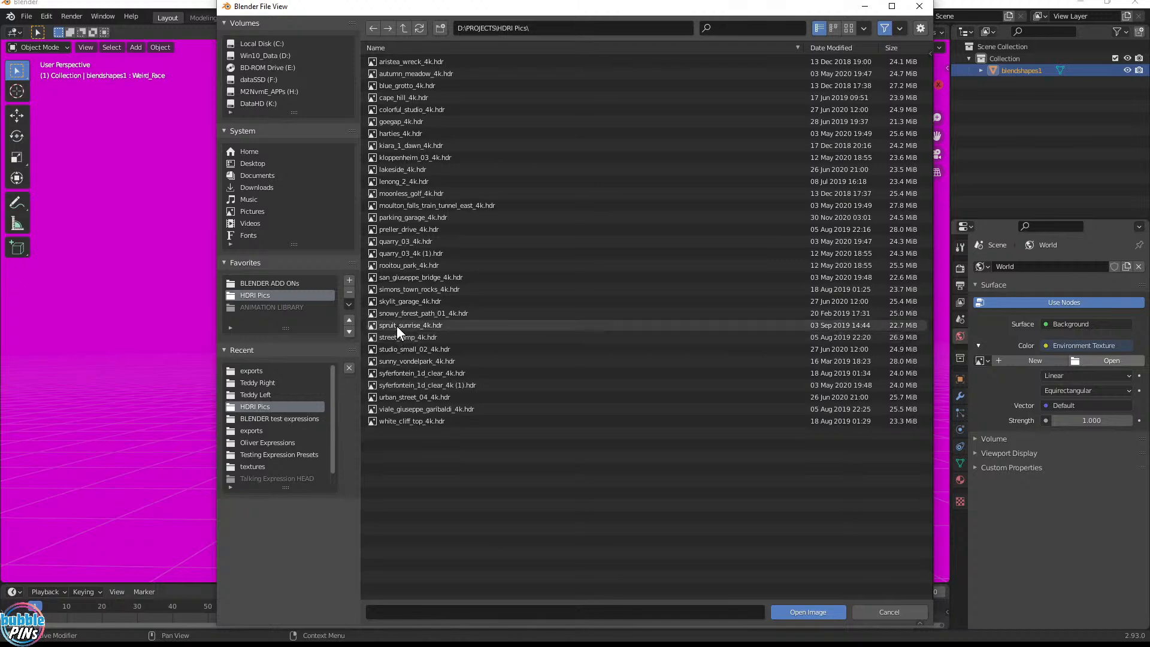
double_click(396, 303)
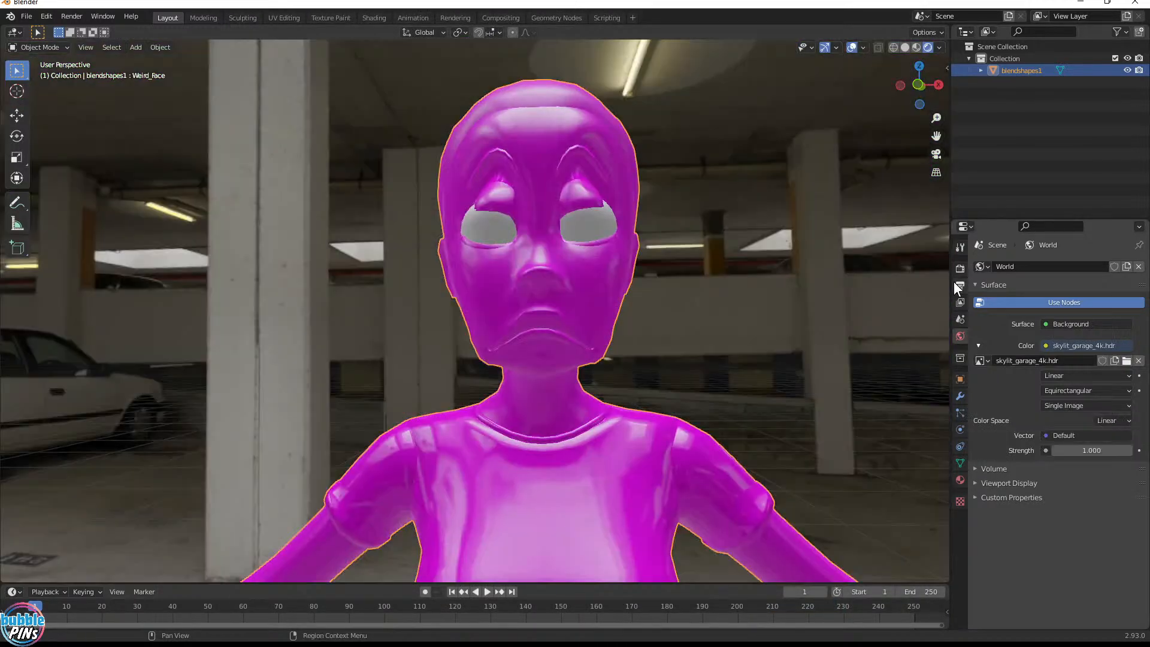
- Make the Eevee render background transparent, enable Ambient Occlusion and Bloom, and keep the character selected
left_click(958, 285)
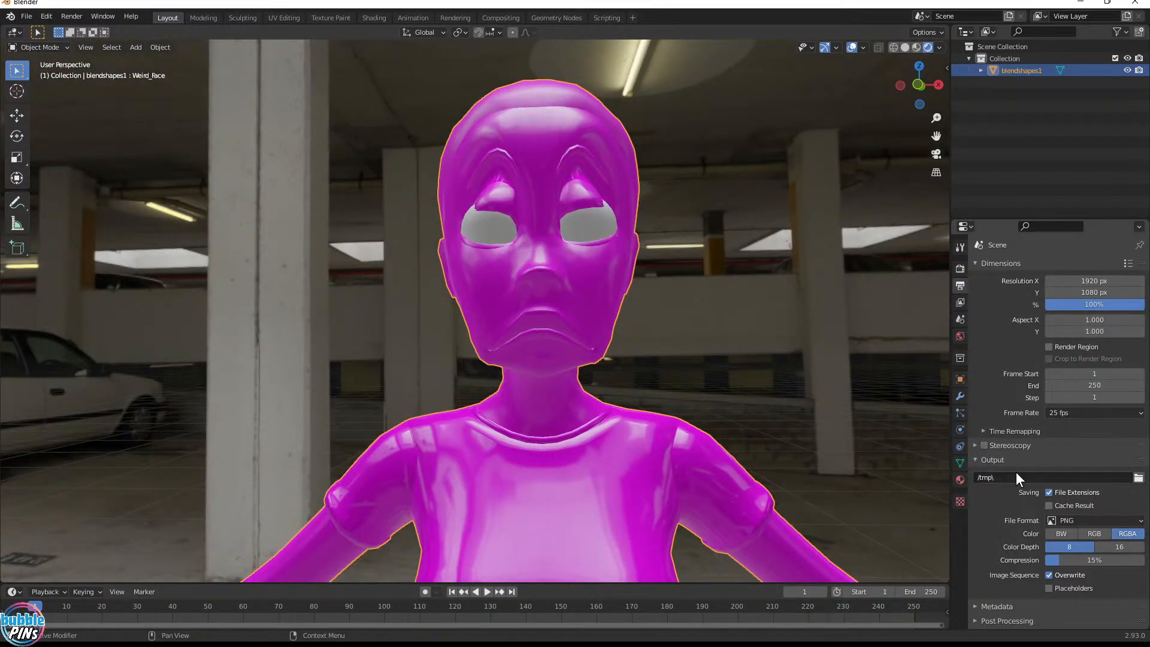
left_click(958, 270)
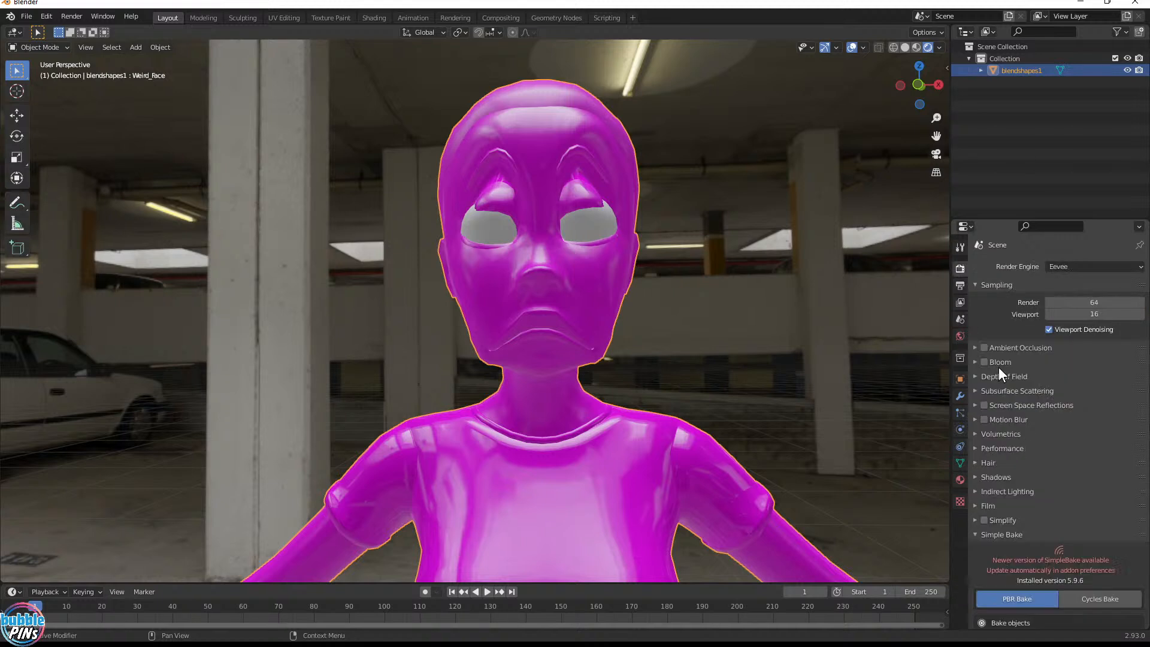
left_click(975, 506)
left_click(1044, 536)
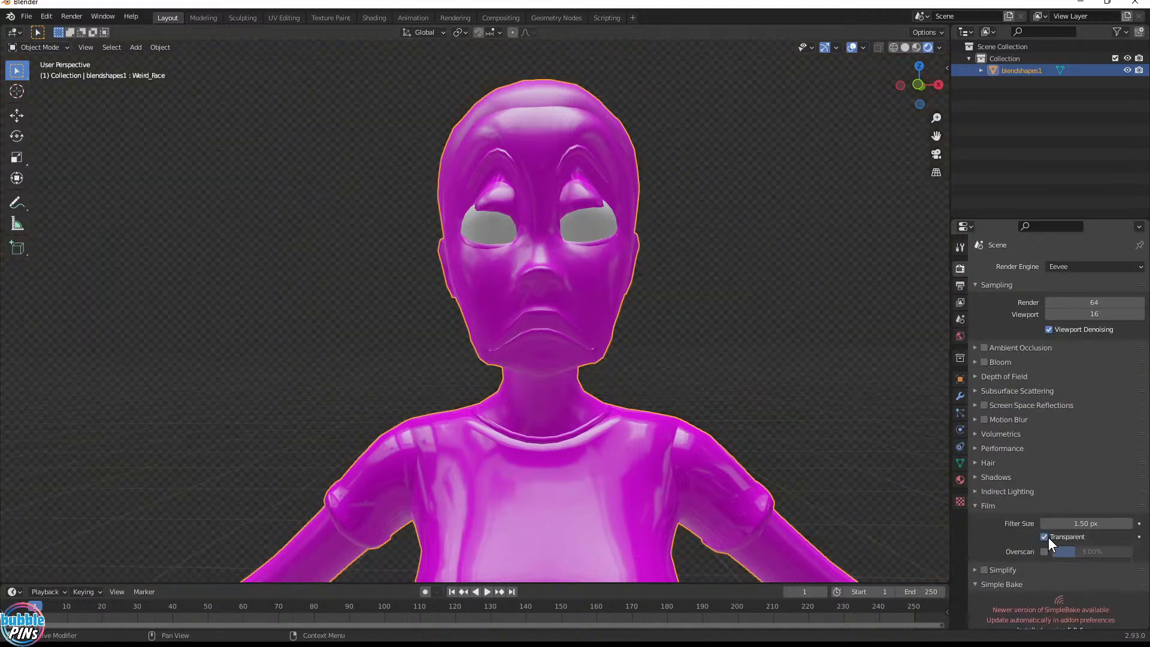
left_click(983, 347)
left_click(983, 361)
middle_click_drag(718, 269, 607, 296)
scroll(605, 296, "down", 8)
middle_click_drag(670, 174, 633, 294)
key("alt+a")
left_click(490, 180)
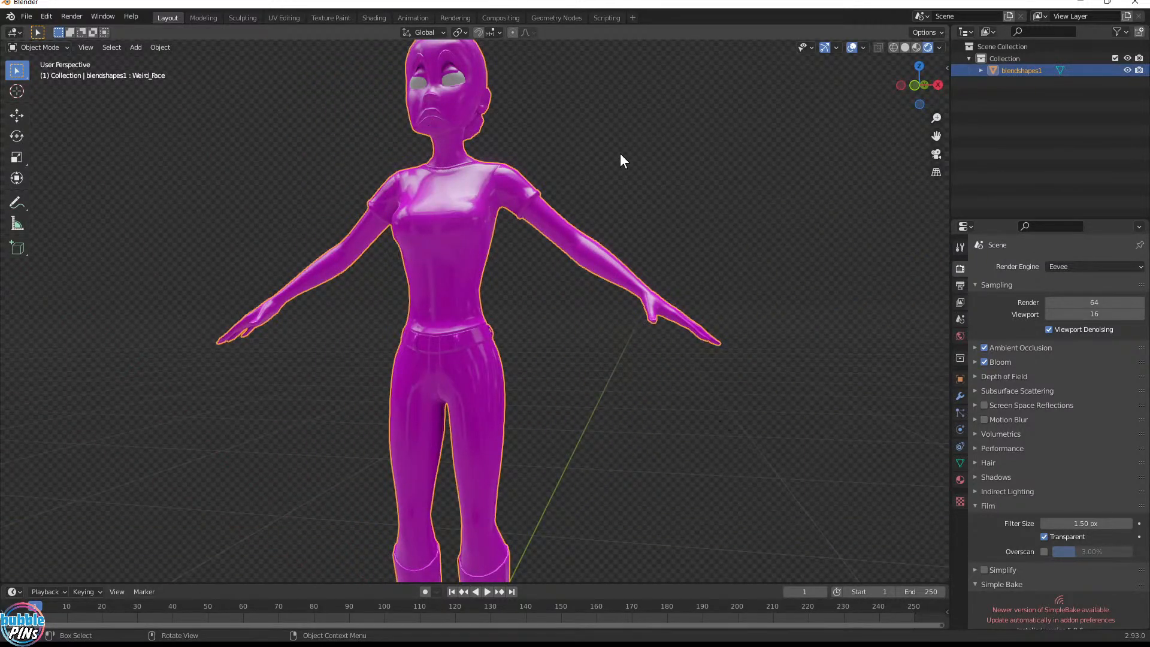
middle_click_drag(620, 154, 717, 270)
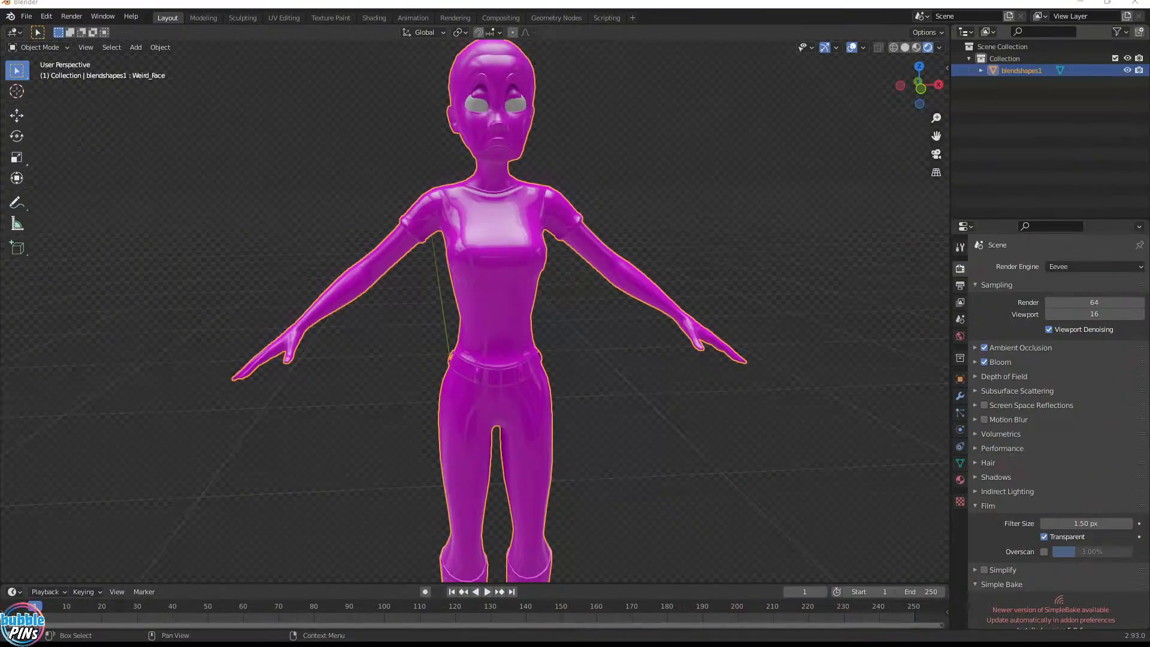
- Switch to Houdini, display the character's materials in the scene view, and select the object_merge3 node
key("alt+Tab")
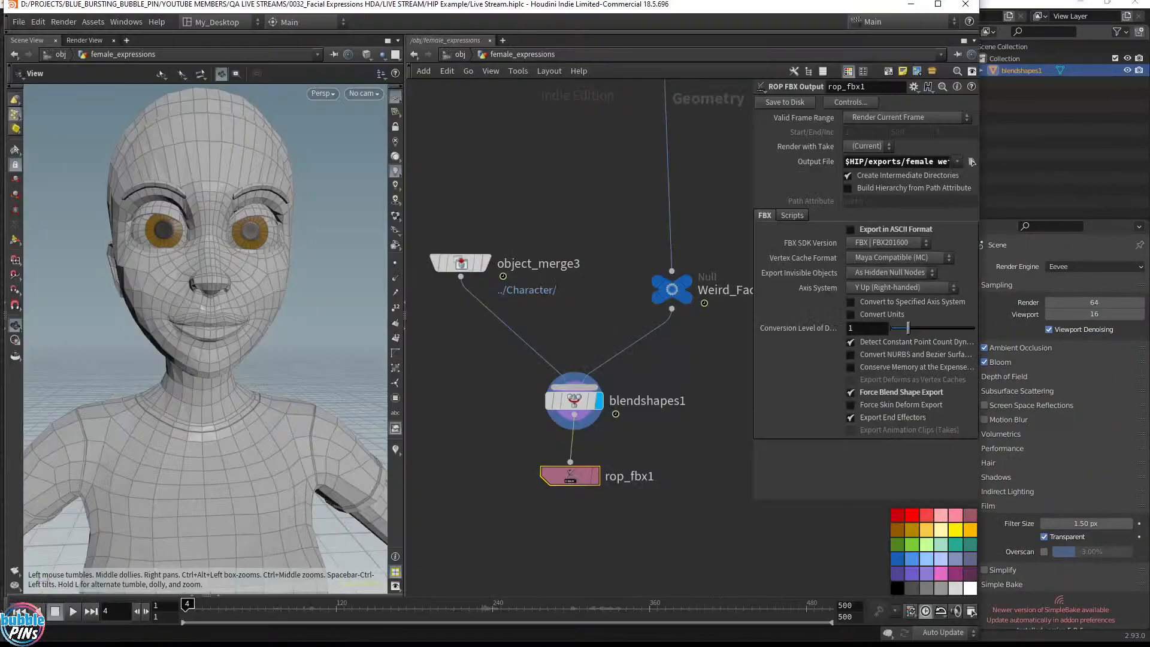
left_click(396, 216)
left_click_drag(509, 321, 419, 243)
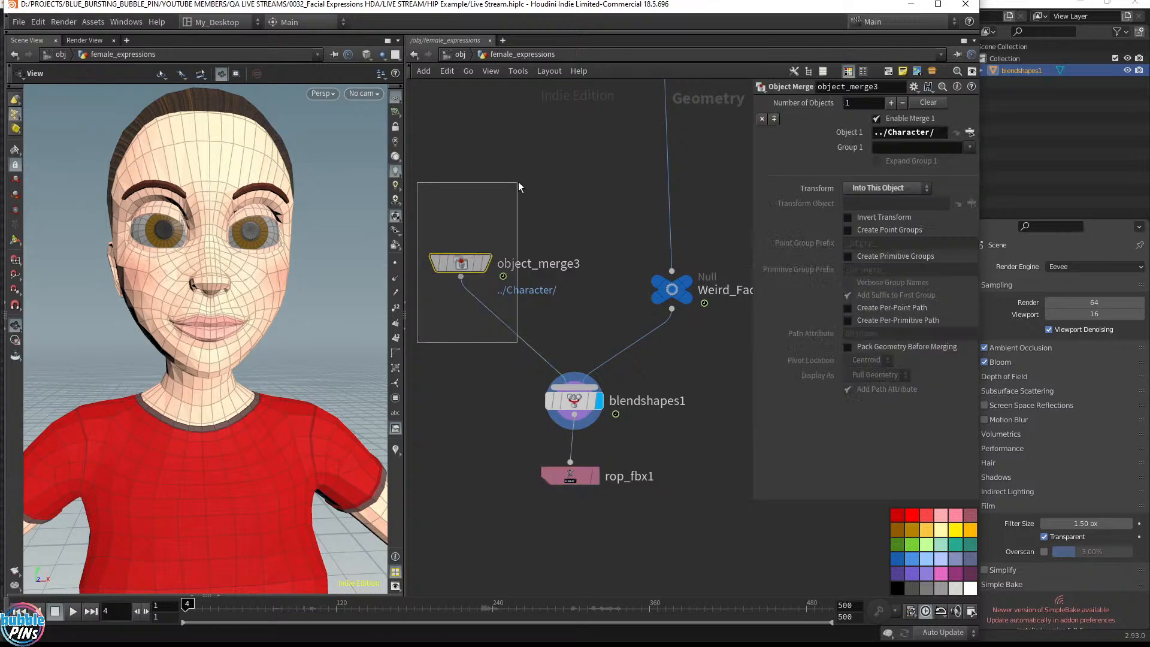
- Reveal object_merge3's primitive attributes in the geometry spreadsheet and read the full agentshapename and shop_materialpath columns
left_click(226, 592)
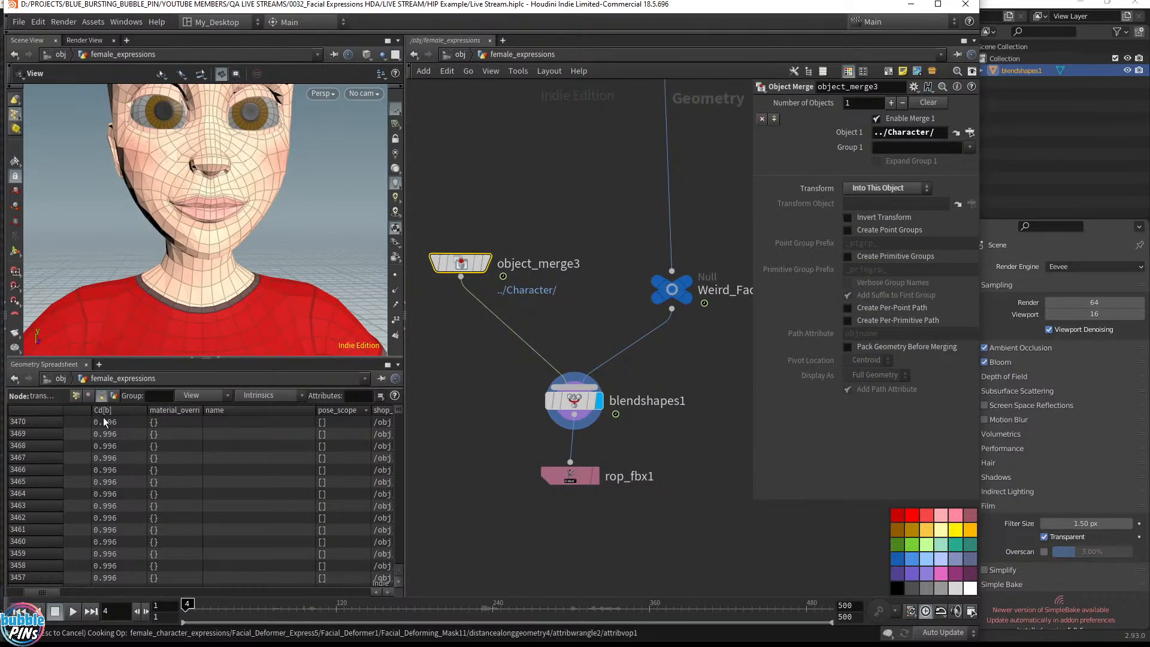
left_click(103, 398)
left_click_drag(39, 592, 6, 592)
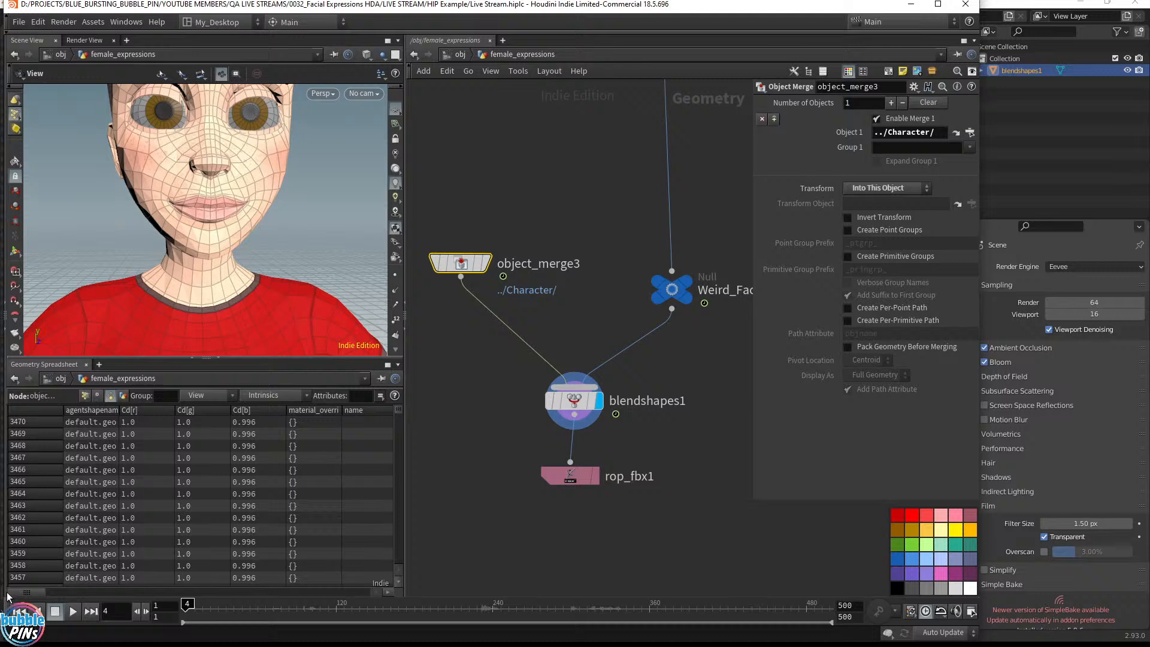
double_click(121, 411)
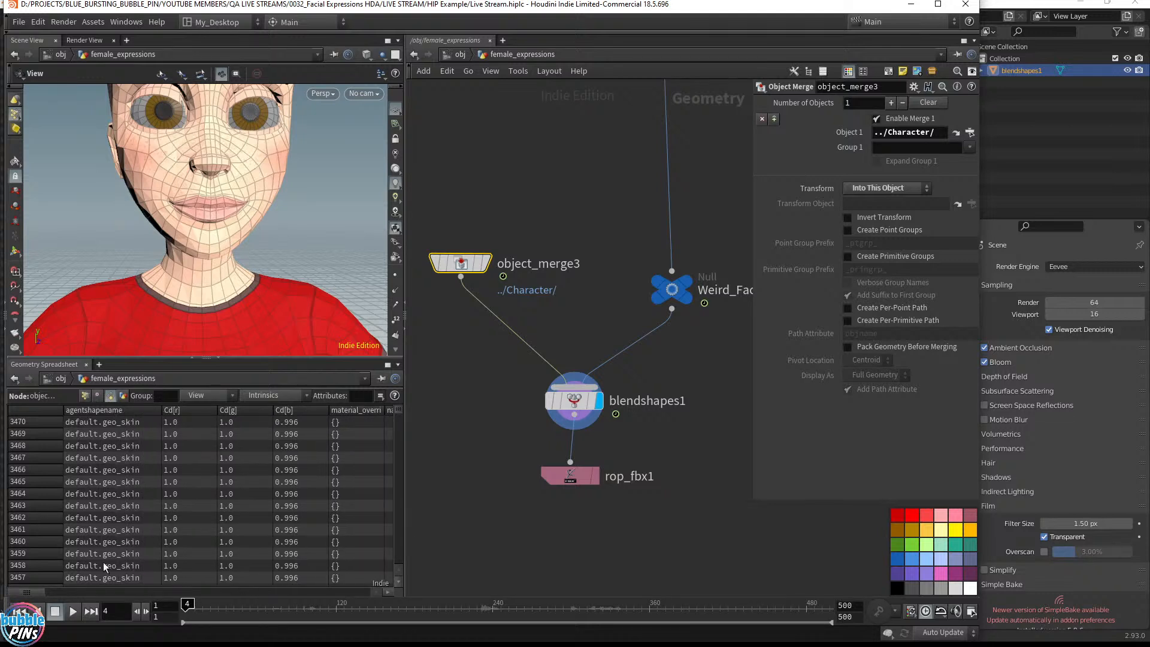
left_click_drag(36, 591, 81, 595)
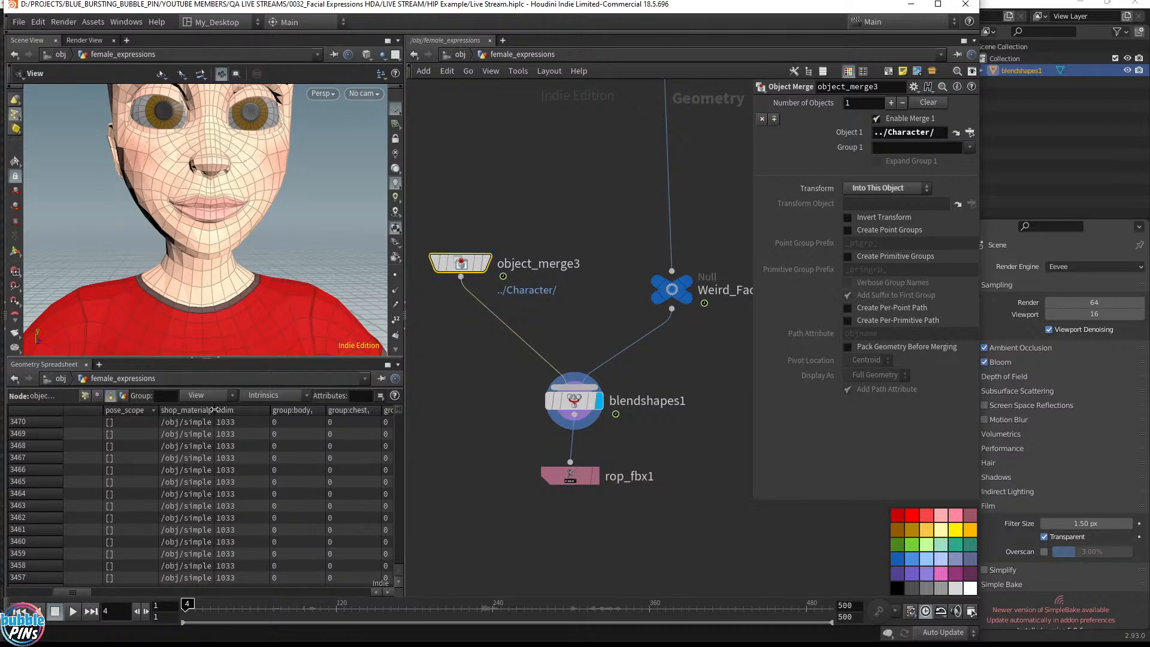
left_click_drag(215, 410, 362, 410)
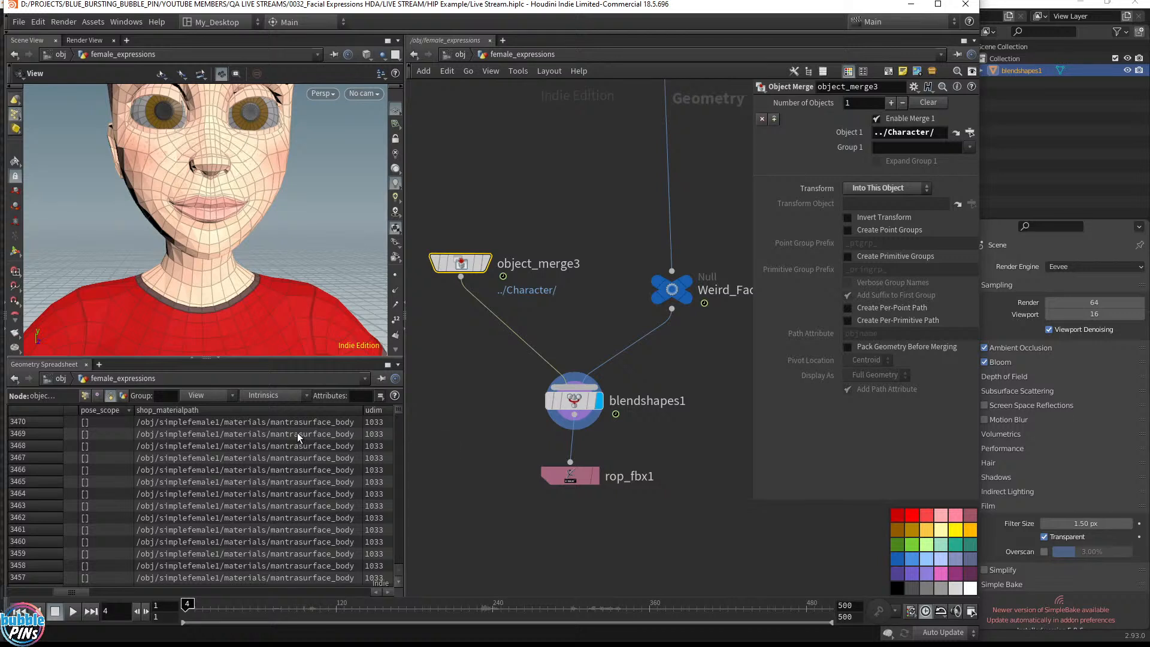
- Go up to the object level and check inside female_character_expressions, returning to the object level
left_click(456, 55)
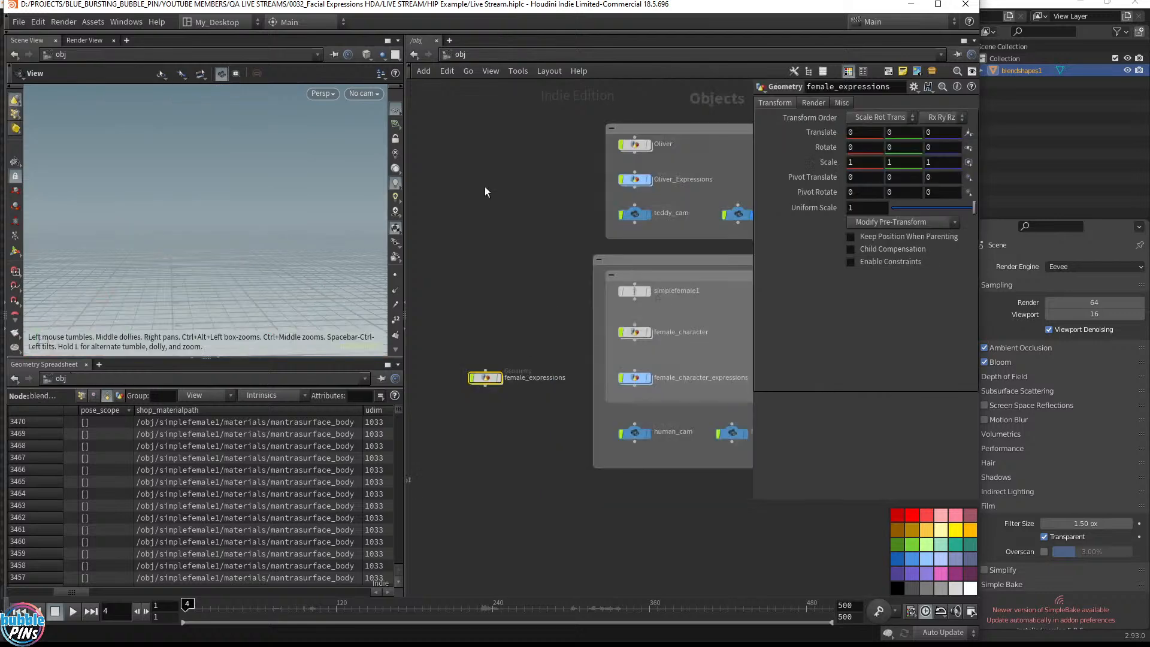
middle_click_drag(691, 120, 670, 261)
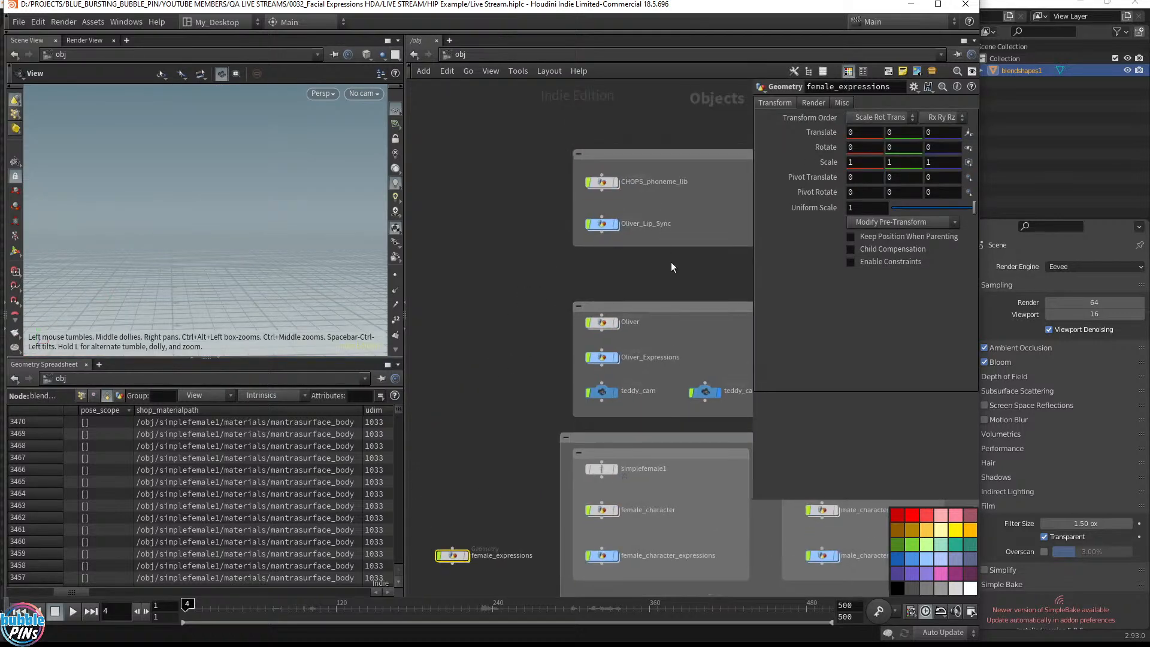
middle_click_drag(674, 312, 569, 161)
middle_click_drag(586, 344, 620, 237)
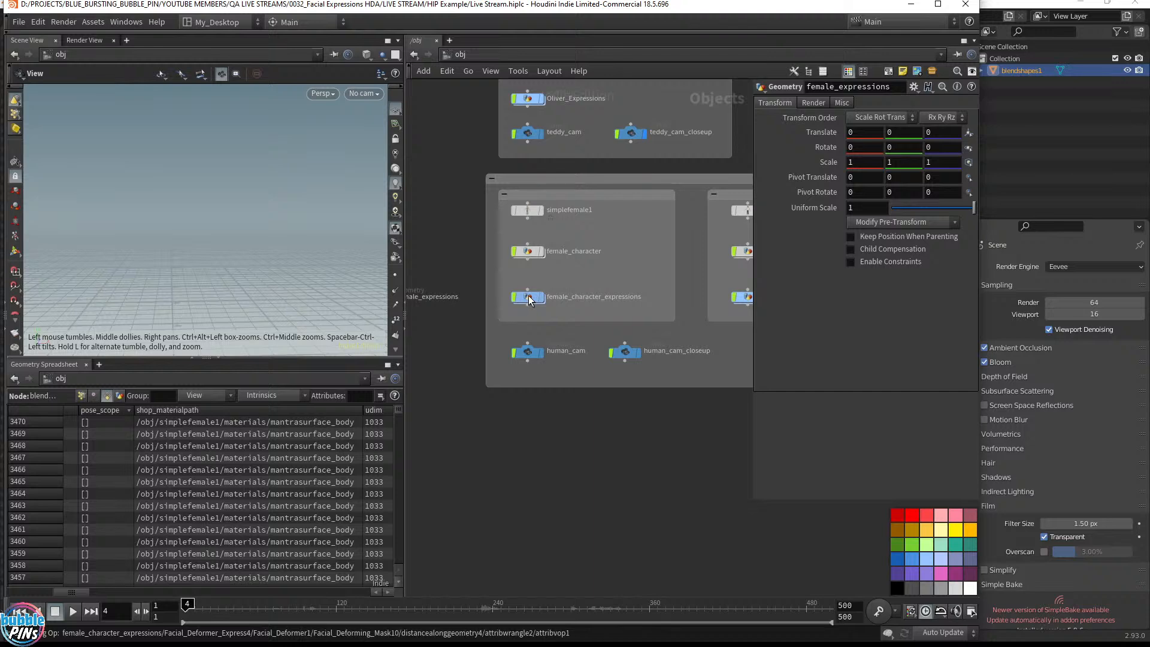
double_click(527, 297)
left_click(456, 56)
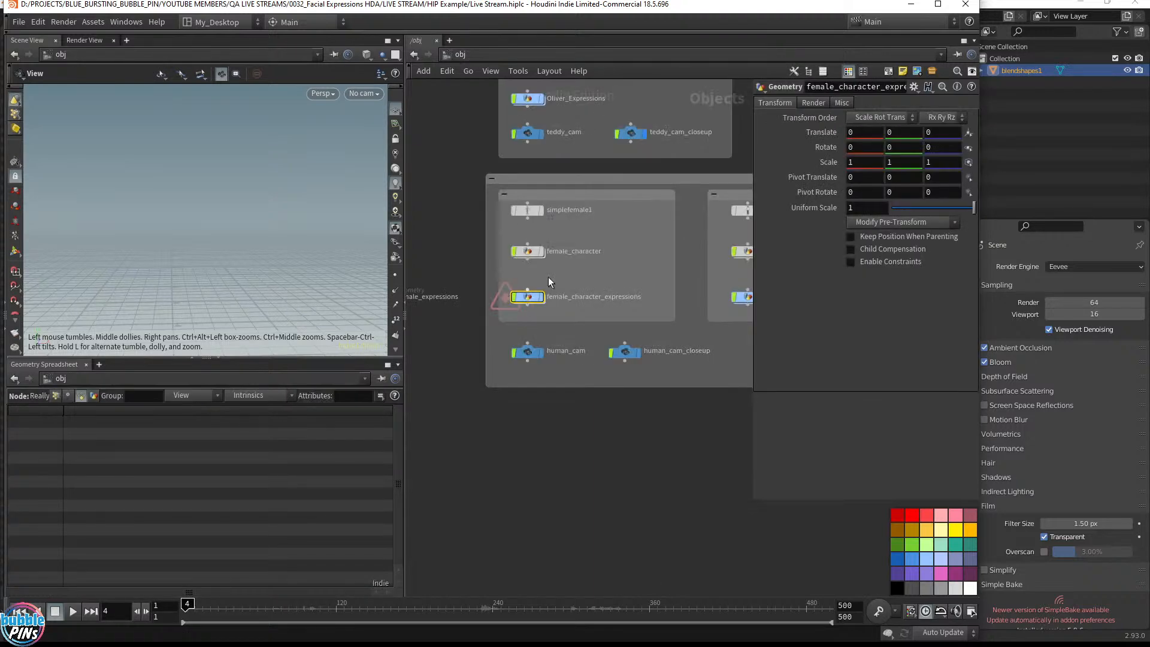
- Open simplefemale1 and search its rig network for the materials node, hiding the parameter overlay
scroll(534, 222, "up", 5)
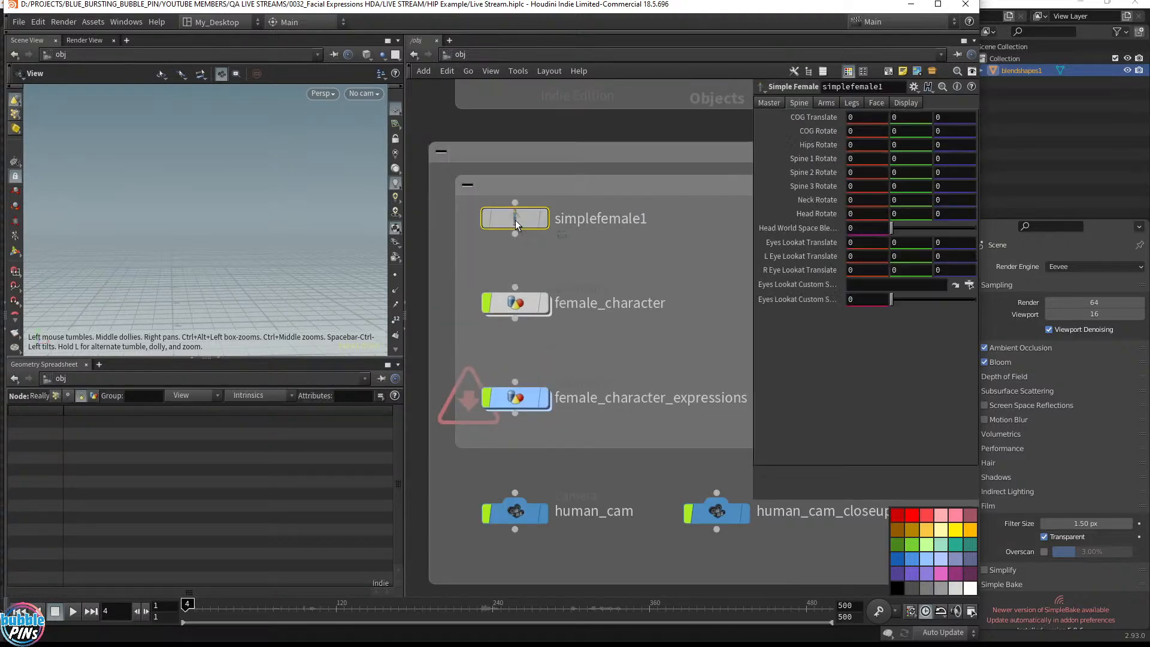
double_click(515, 218)
middle_click_drag(461, 287, 444, 387)
scroll(568, 270, "up", 10)
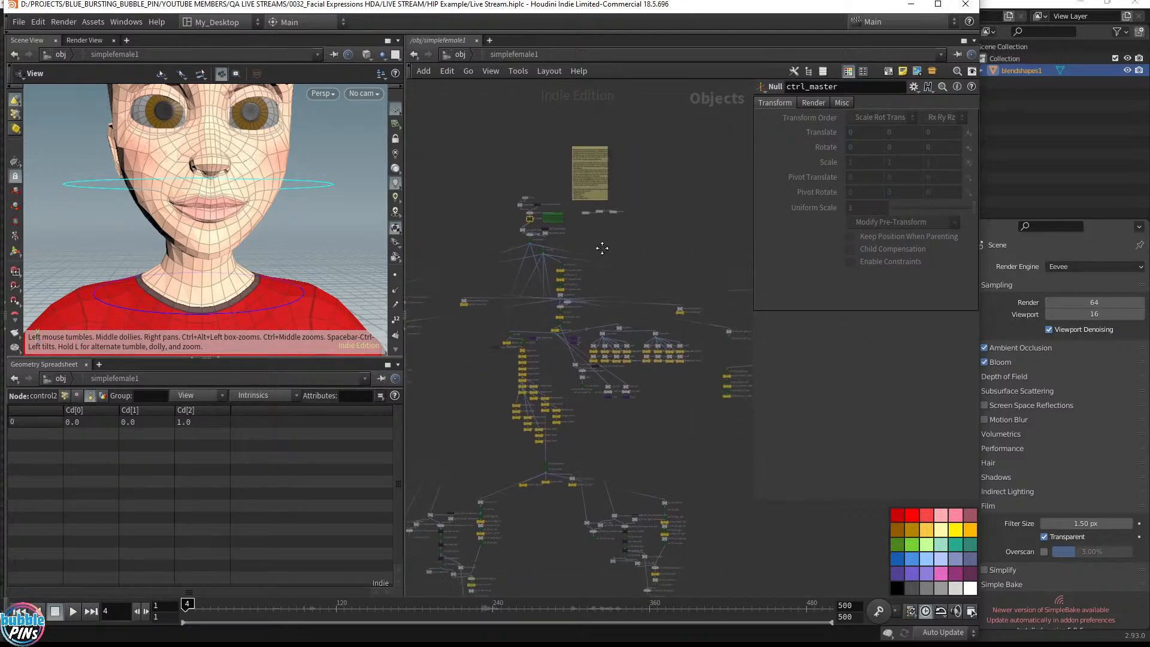
middle_click_drag(493, 259, 656, 331)
scroll(590, 248, "down", 8)
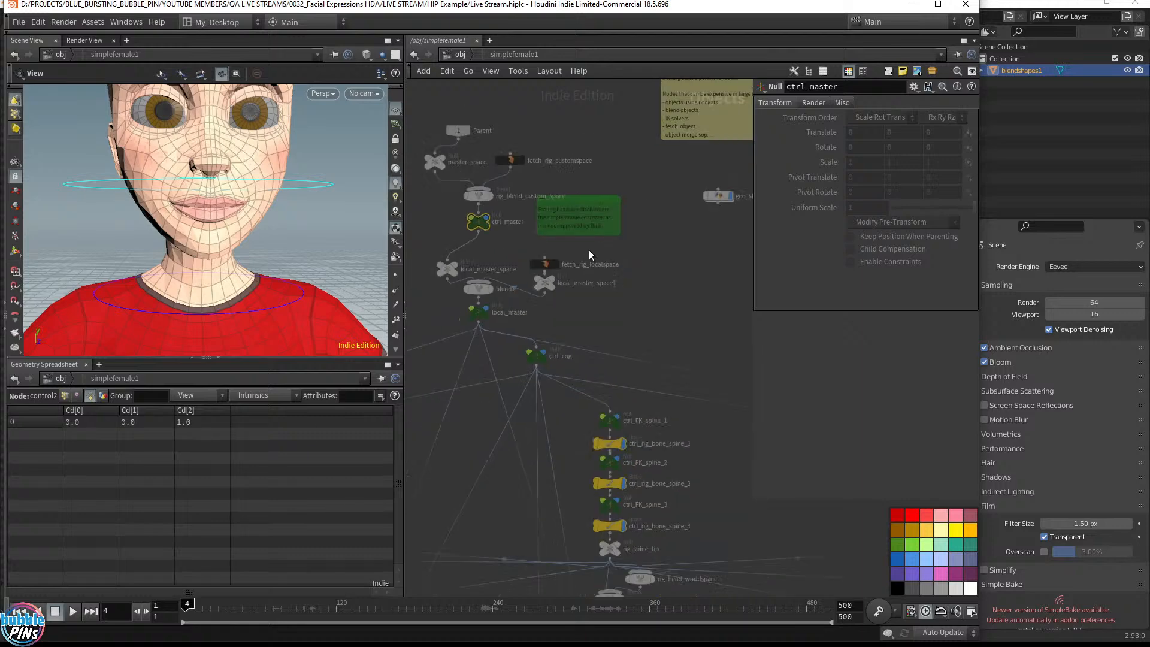
key("p")
middle_click_drag(803, 419, 593, 242)
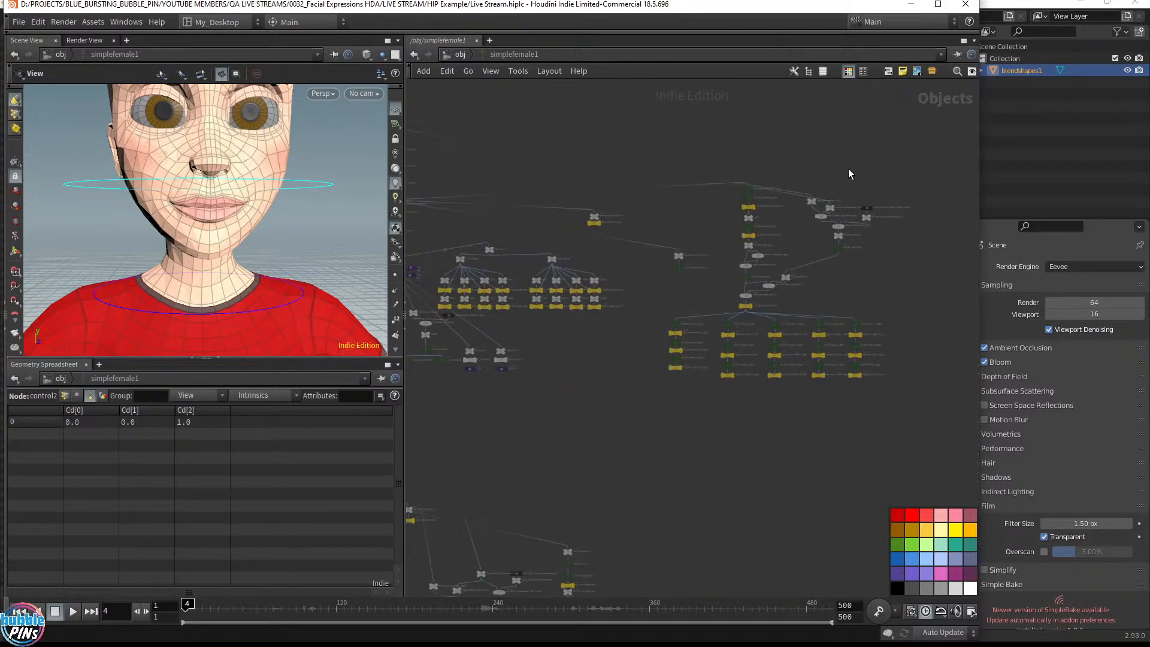
middle_click_drag(850, 172, 841, 149)
middle_click_drag(634, 457, 997, 464)
middle_click_drag(567, 274, 719, 472)
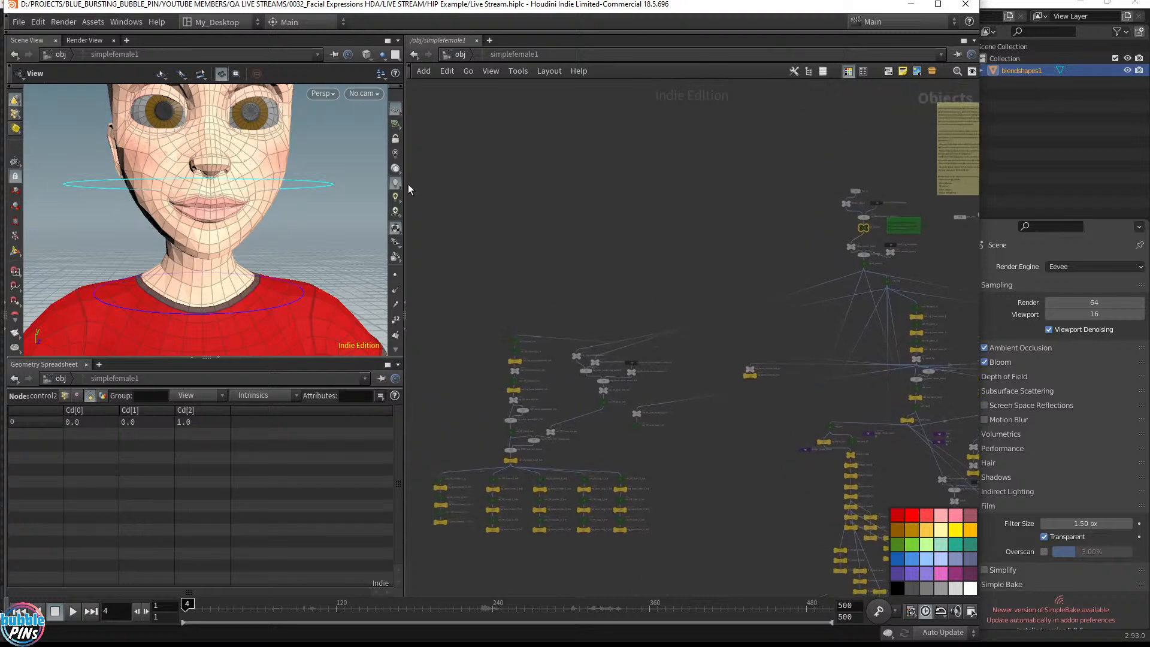
- Enlarge the scene view over the geometry spreadsheet and return to the object-level network
right_click_drag(182, 154, 200, 259)
left_click_drag(200, 259, 323, 152)
left_click(461, 55)
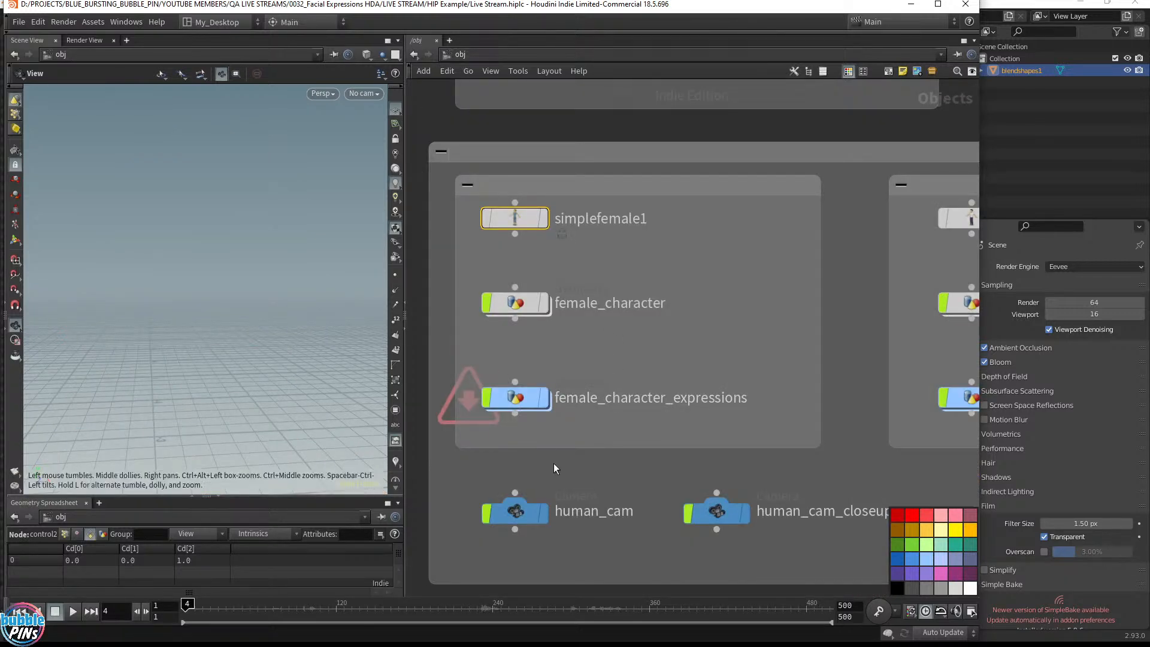
scroll(595, 412, "down", 8)
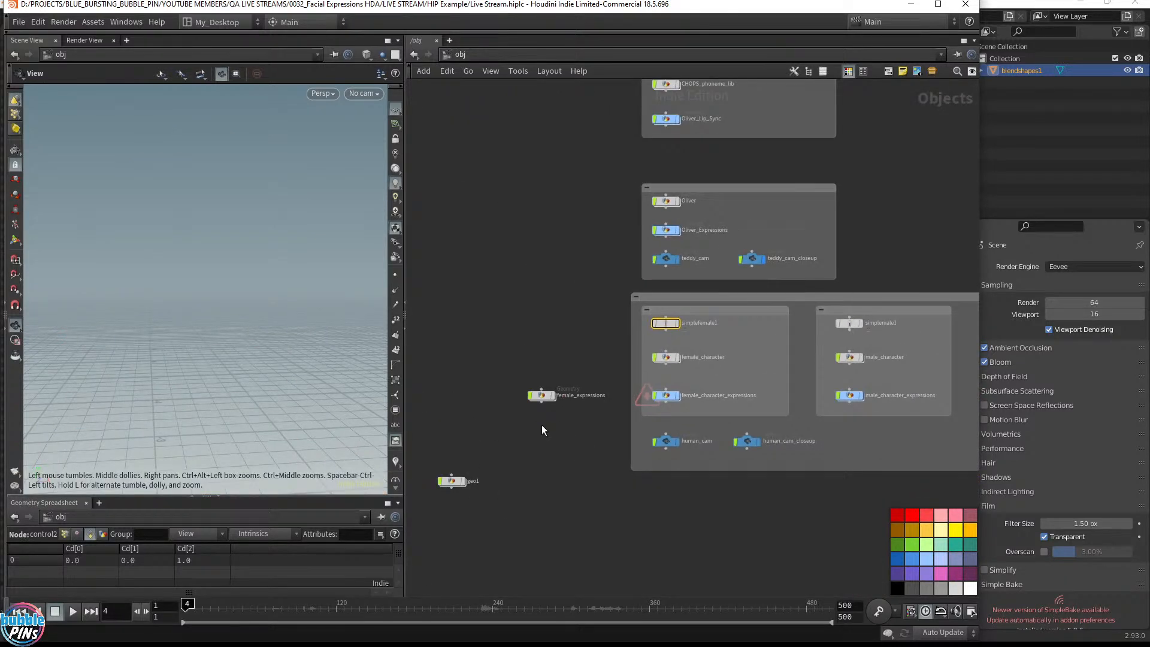
- Delete the loose geometry node below and left of female_expressions in the object network
left_click_drag(502, 486, 437, 529)
key("Delete")
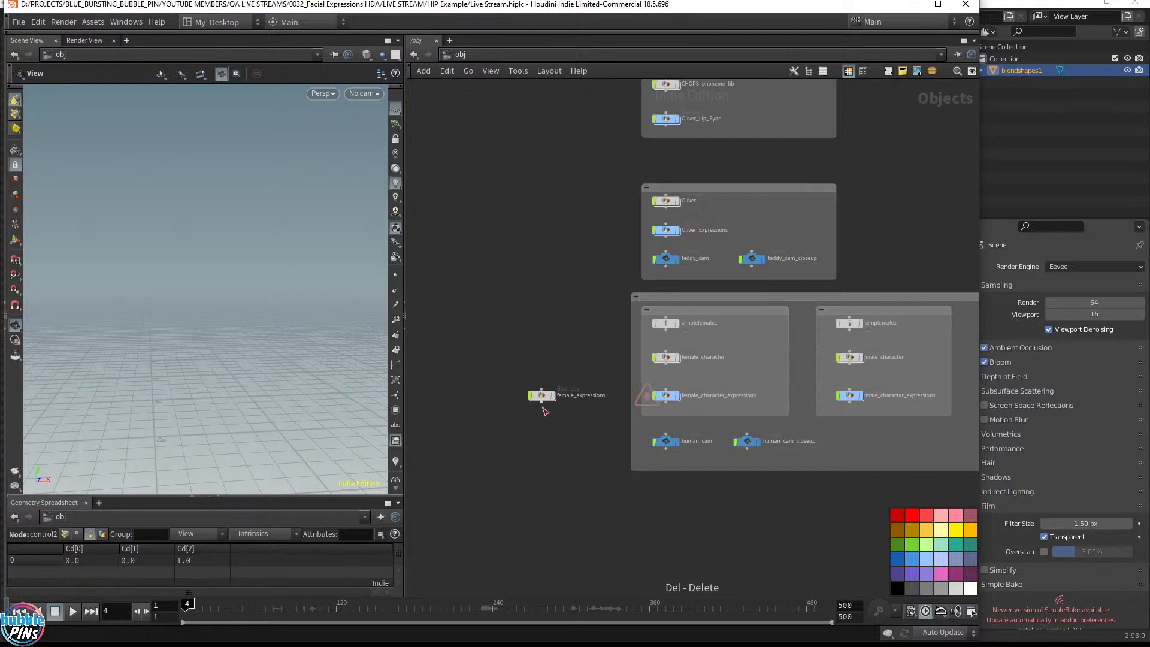
scroll(545, 410, "up", 4)
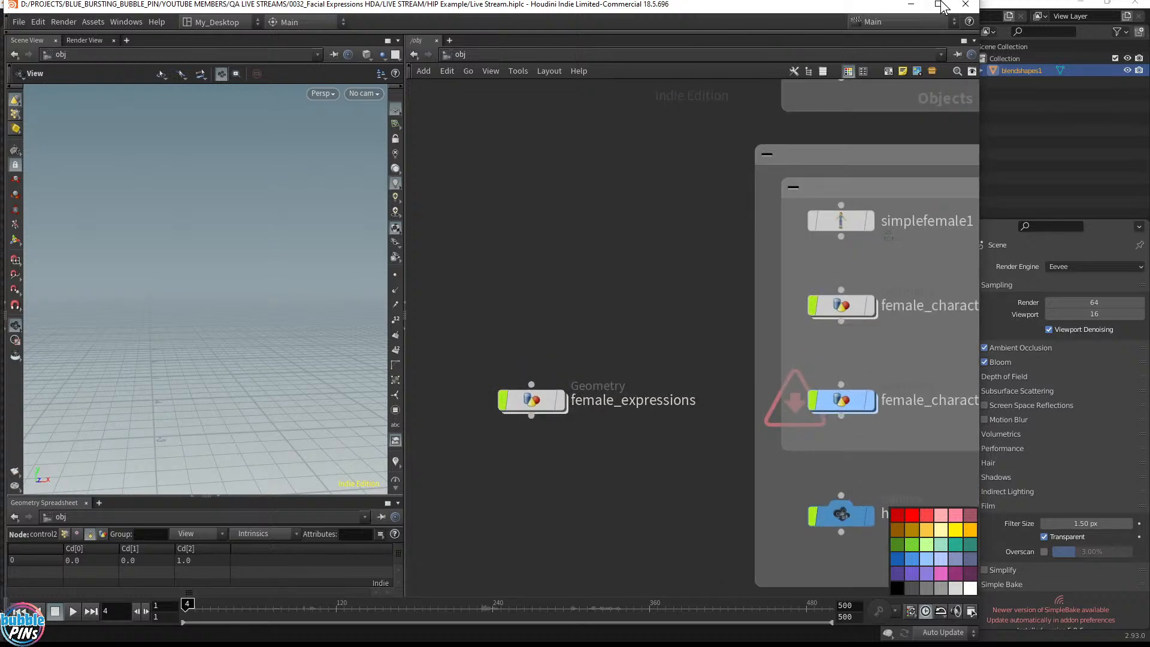
- Dismiss the Blender window and switch to the message field of the YouTube live chat
left_click(1067, 4)
left_click(1134, 3)
left_click(602, 348)
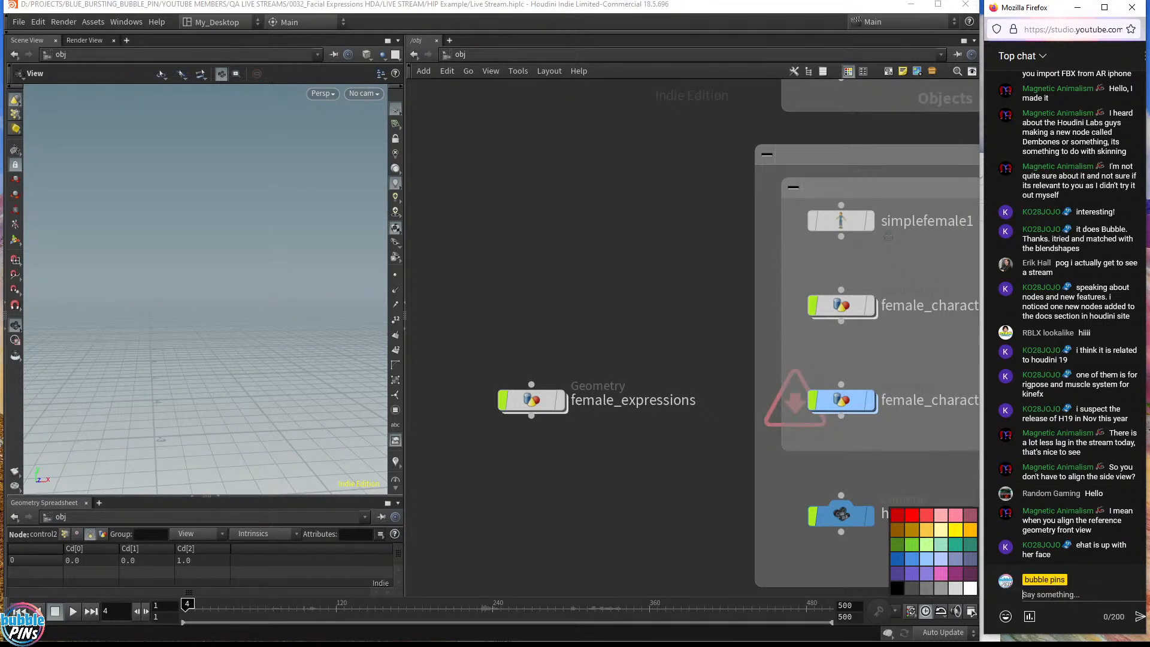
left_click(1045, 595)
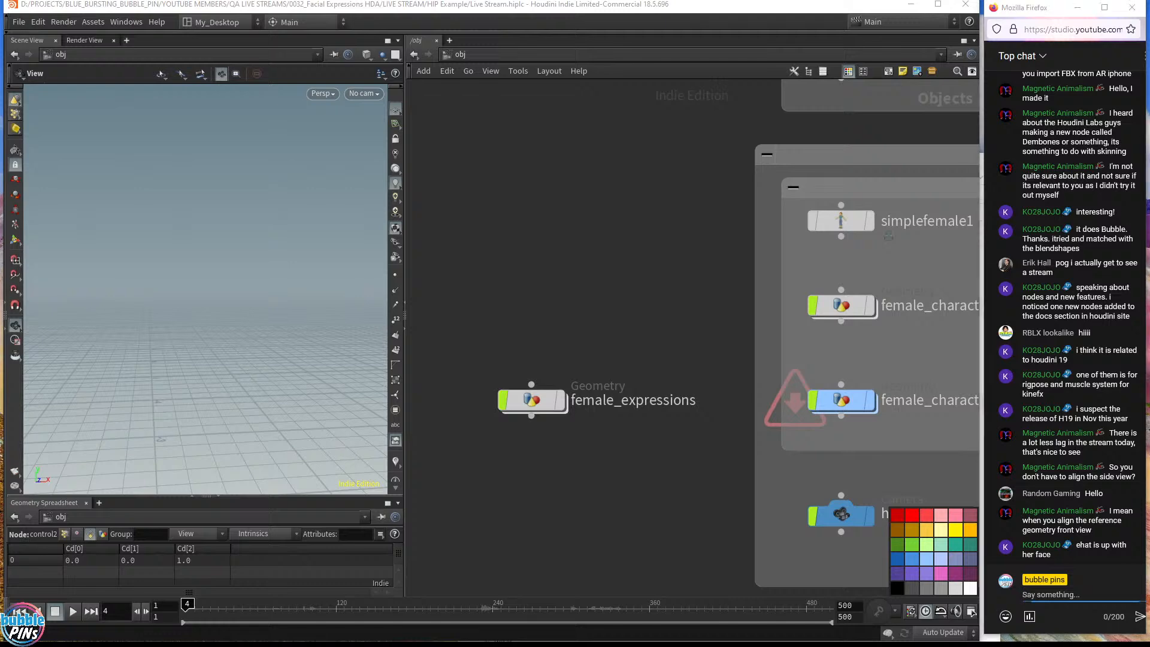
- Review the topic list in topics.txt, move the notes out of view and return to the live chat
key("alt+Tab")
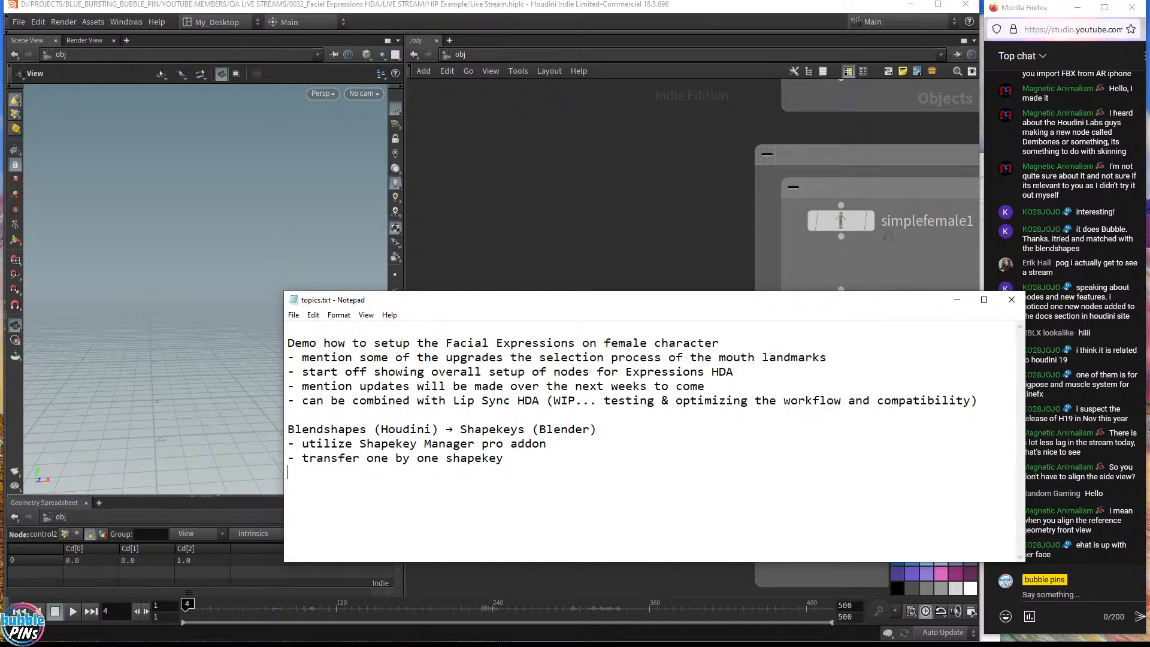
left_click_drag(302, 372, 390, 500)
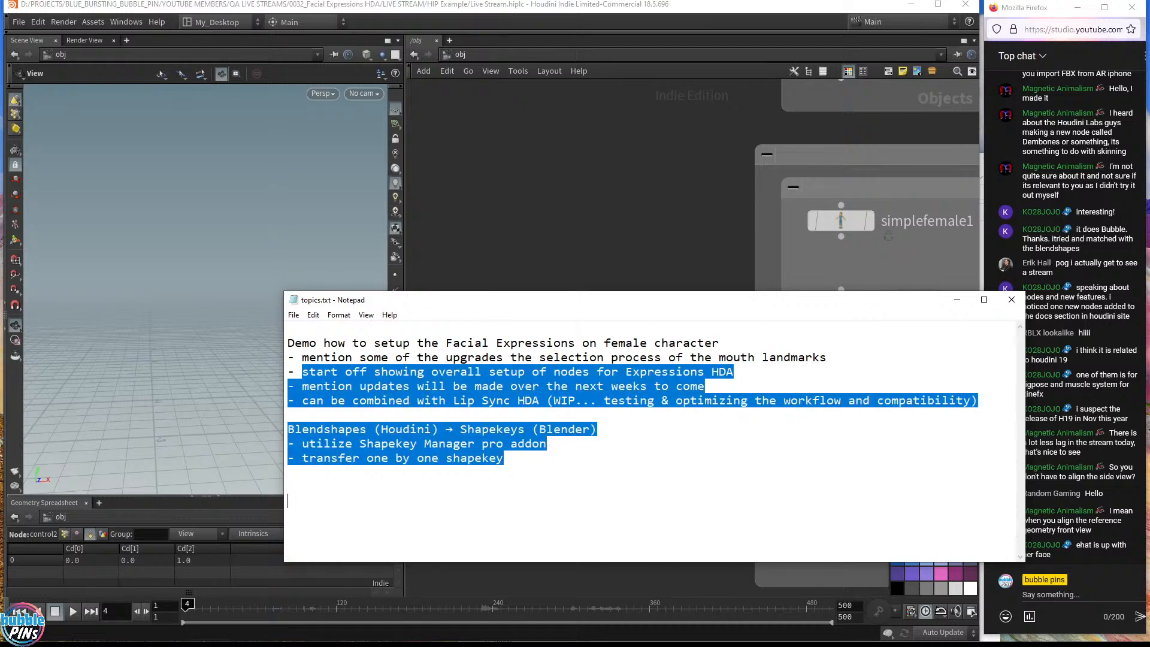
left_click(389, 473)
left_click_drag(605, 303, 604, 646)
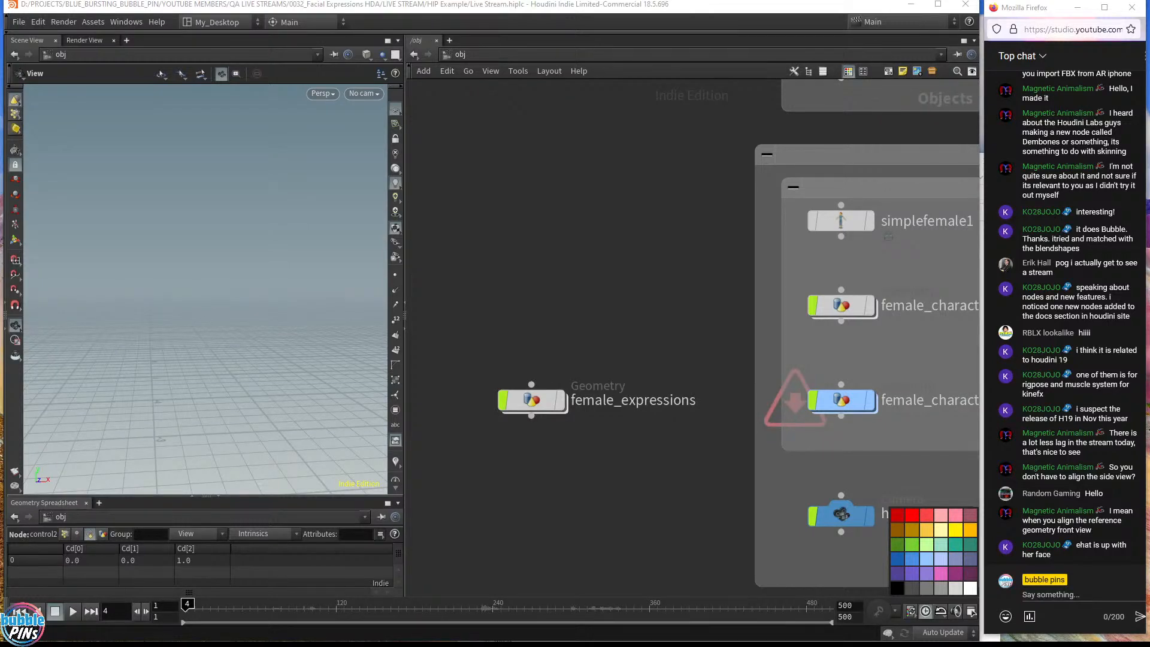
left_click(1051, 594)
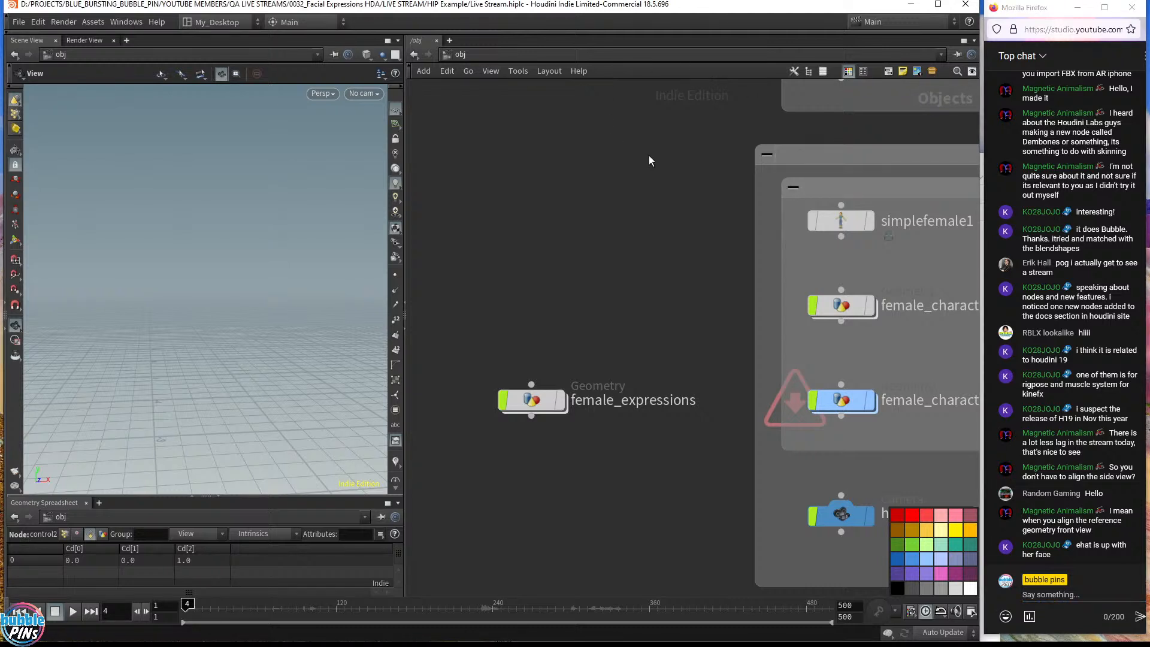
scroll(635, 242, "down", 5)
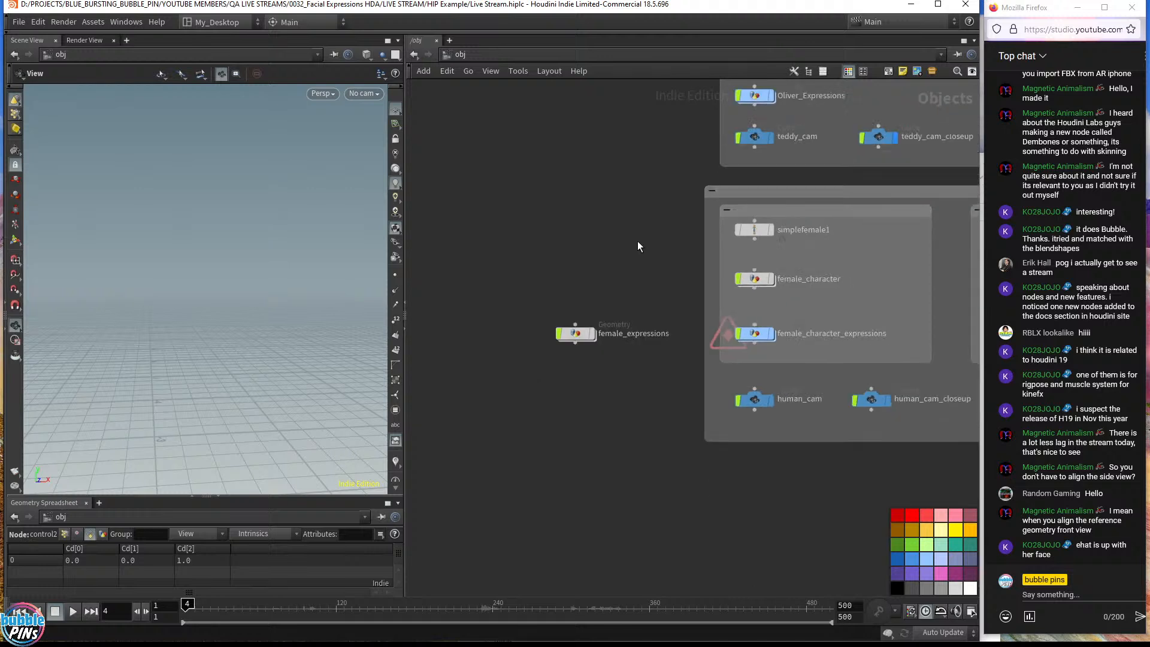
middle_click_drag(573, 214, 516, 187)
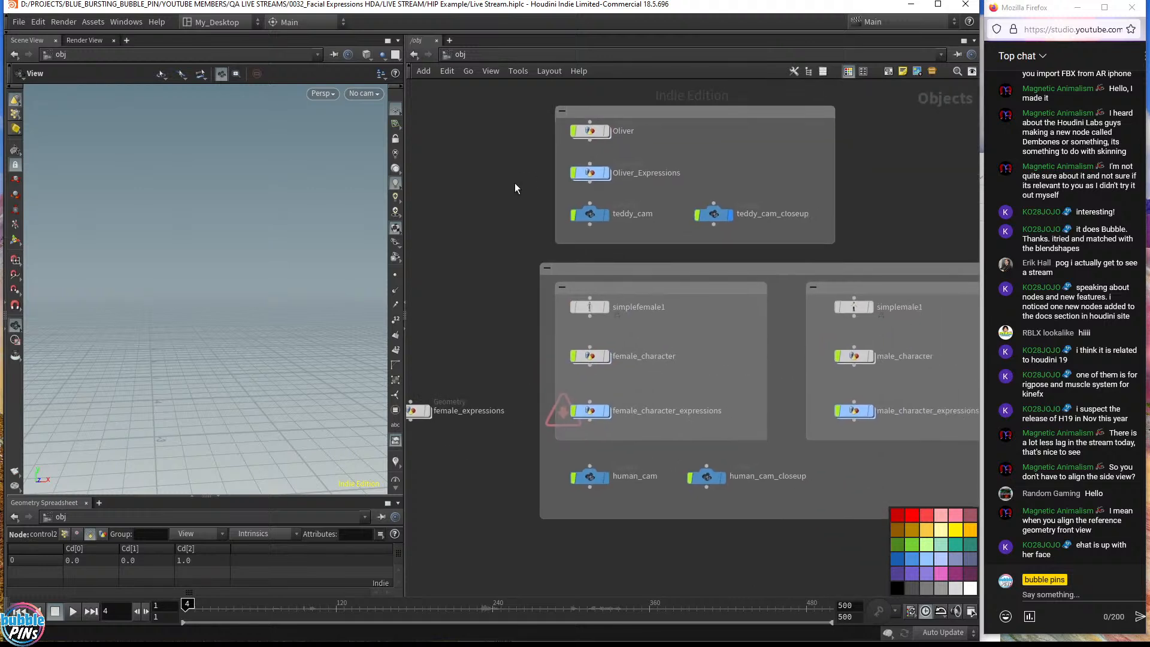
middle_click_drag(896, 208, 844, 207)
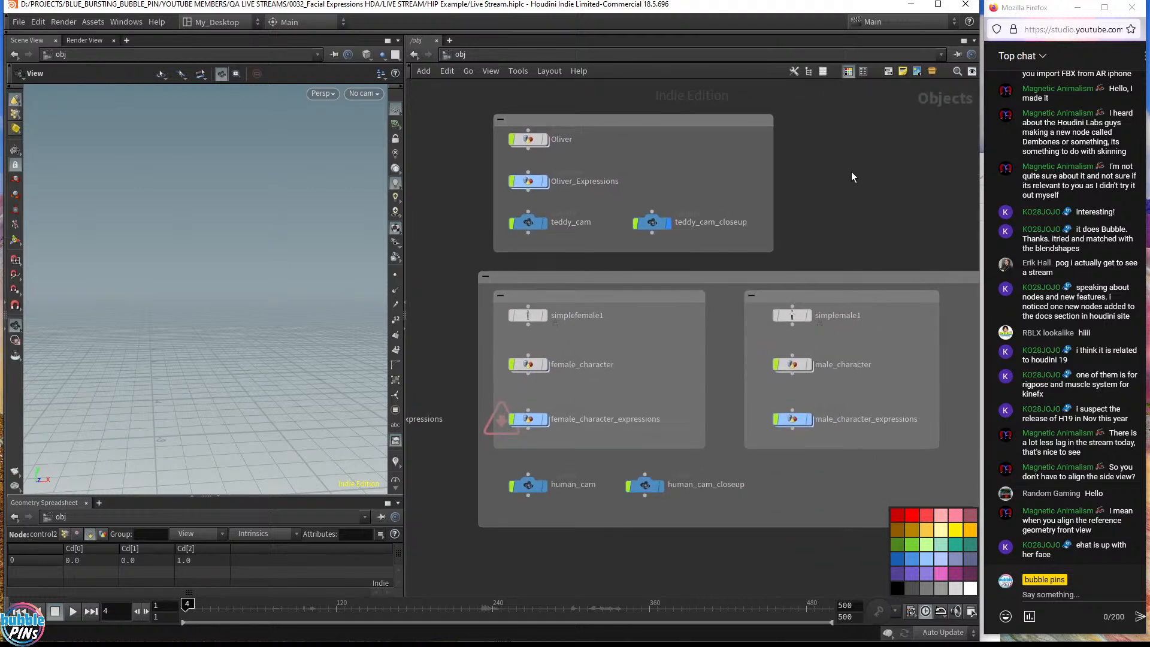
scroll(850, 172, "down", 2)
left_click_drag(916, 301, 885, 300)
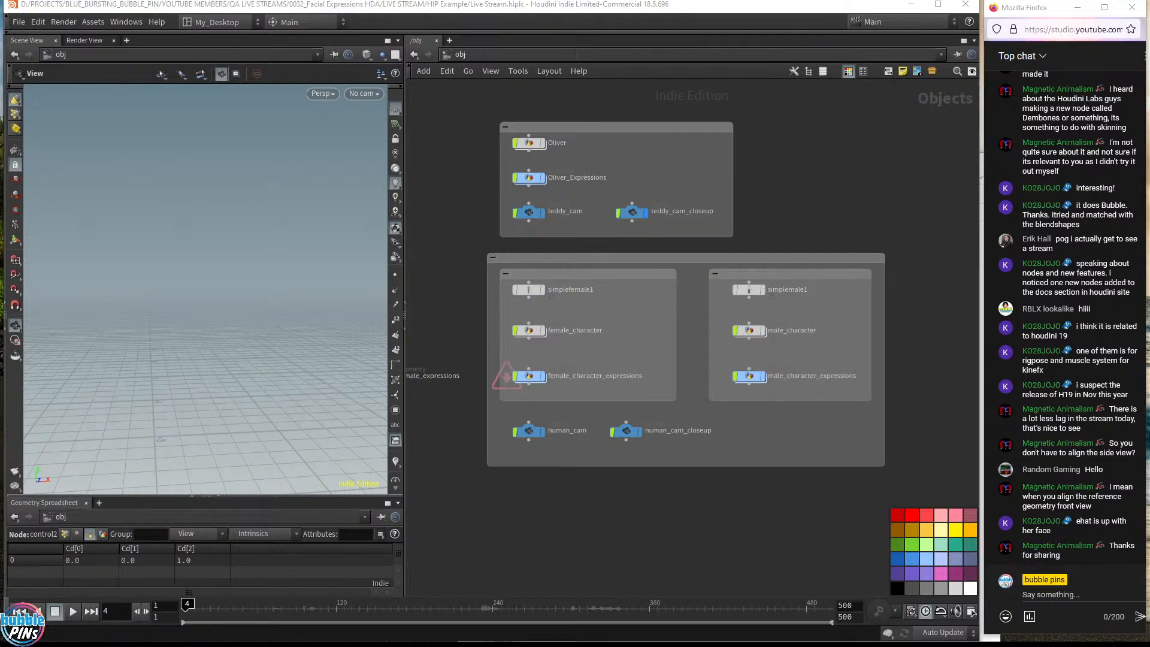
- Bring topics.txt back into view and add the lines "Clothing Generator" and "Head Generator" below the existing topics
left_click_drag(1149, 132, 287, 46)
left_click_drag(502, 311, 486, 504)
key("Return")
key("Return")
type("Clot")
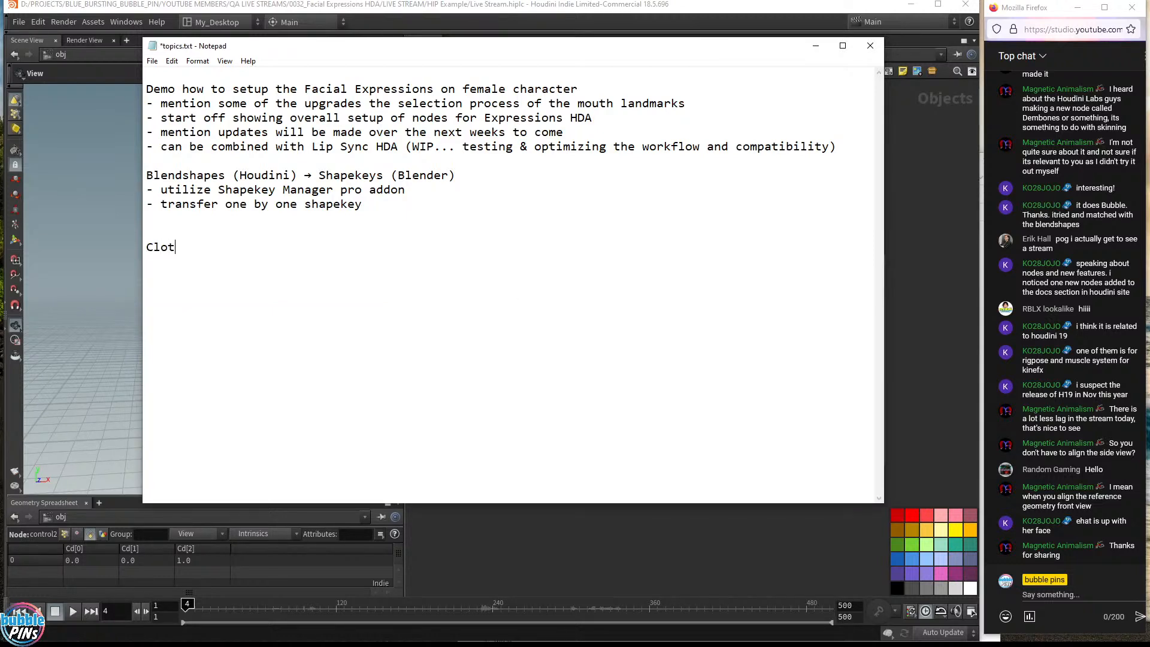
type("hing Generator")
key("Return")
type("Head Generator")
key("Return")
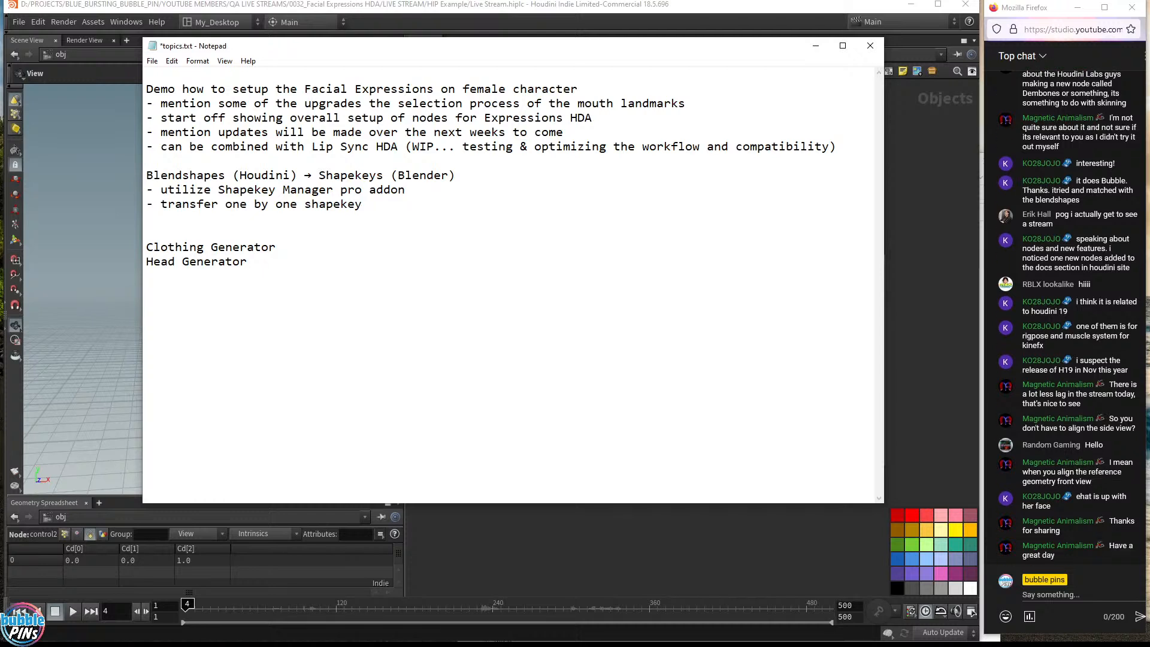
- Add the lines "Lip Sync" and "Facial Expression" under Head Generator in the notes
type("Lip Sync")
key("Return")
type("Facial Expres")
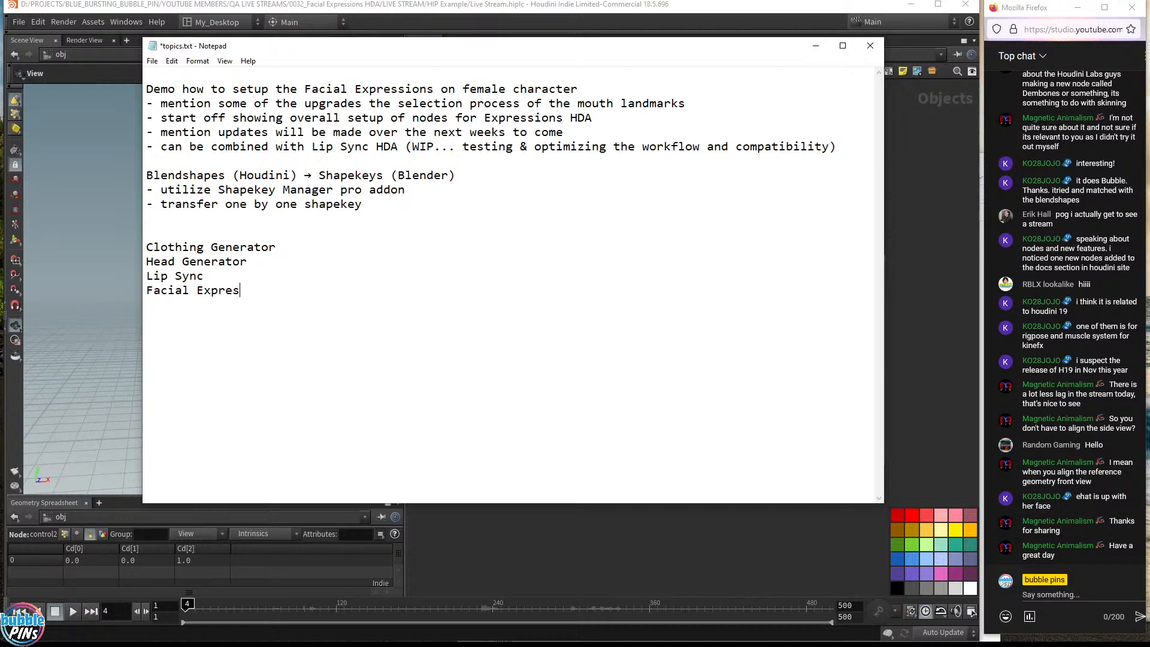
type("sion")
type("Body Genera")
type("tor")
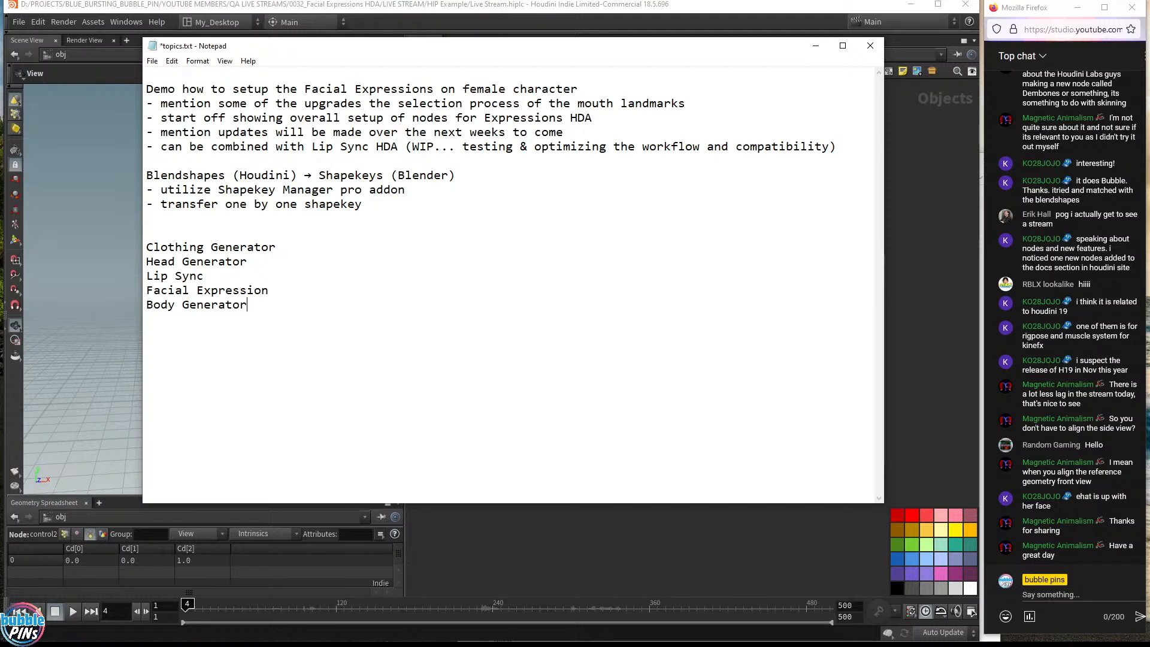
key("shift+Home")
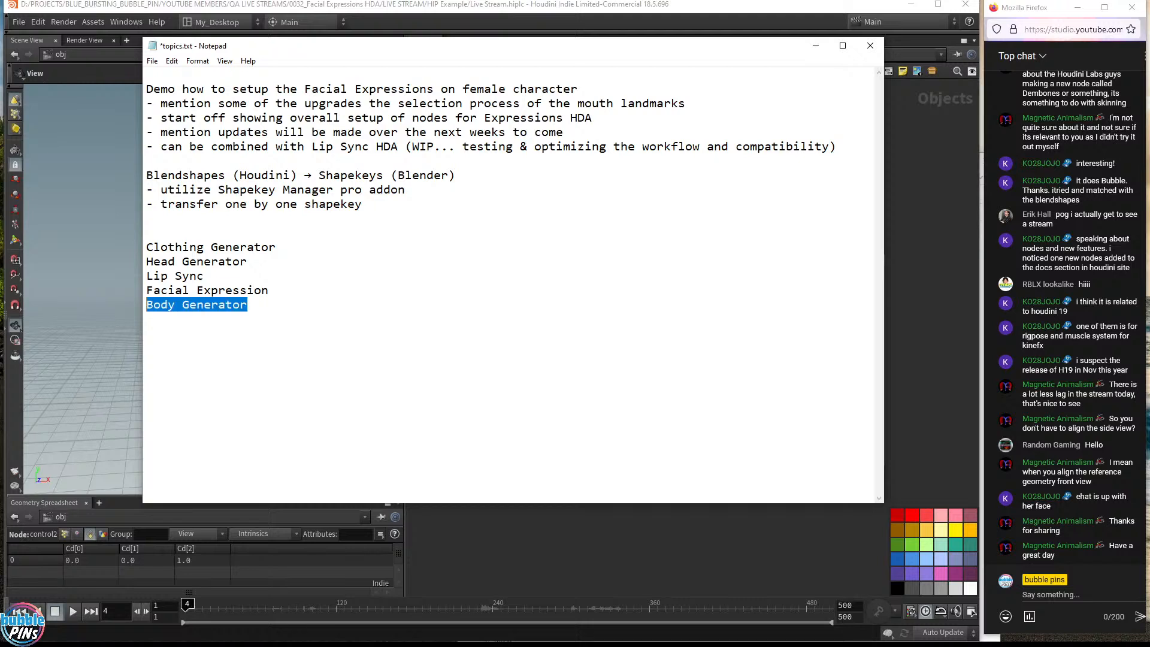
key("BackSpace")
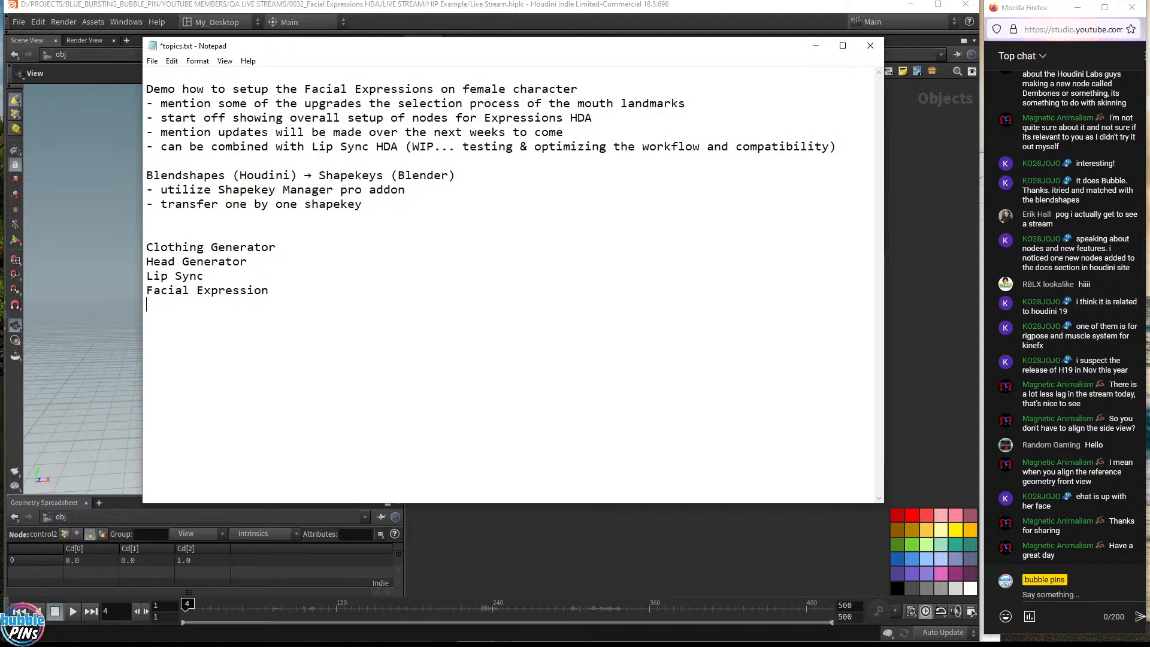
- Add "Motion Capture" after a blank line below Facial Expression, and highlight the Clothing Generator line
key("Return")
type("Motion Capture")
key("Up")
key("Up")
key("Up")
key("Up")
key("Up")
key("Down")
key("shift+End")
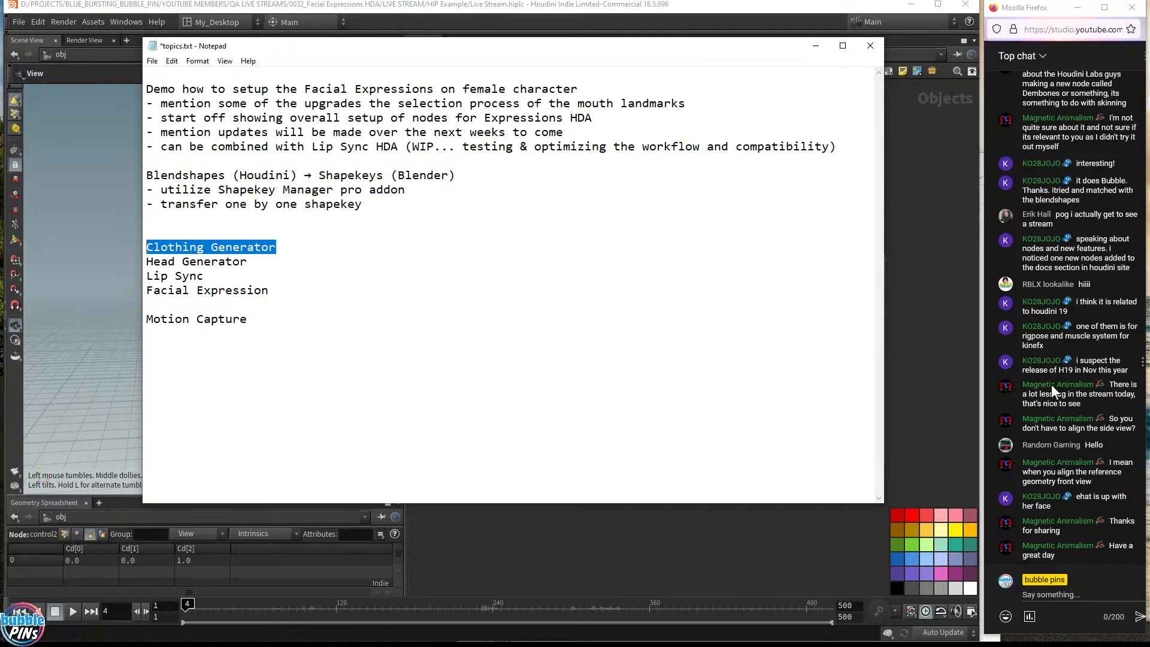
- Widen the live chat window, move the notes window lower and return to the chat's message field
left_click(1034, 410)
left_click_drag(985, 412, 941, 413)
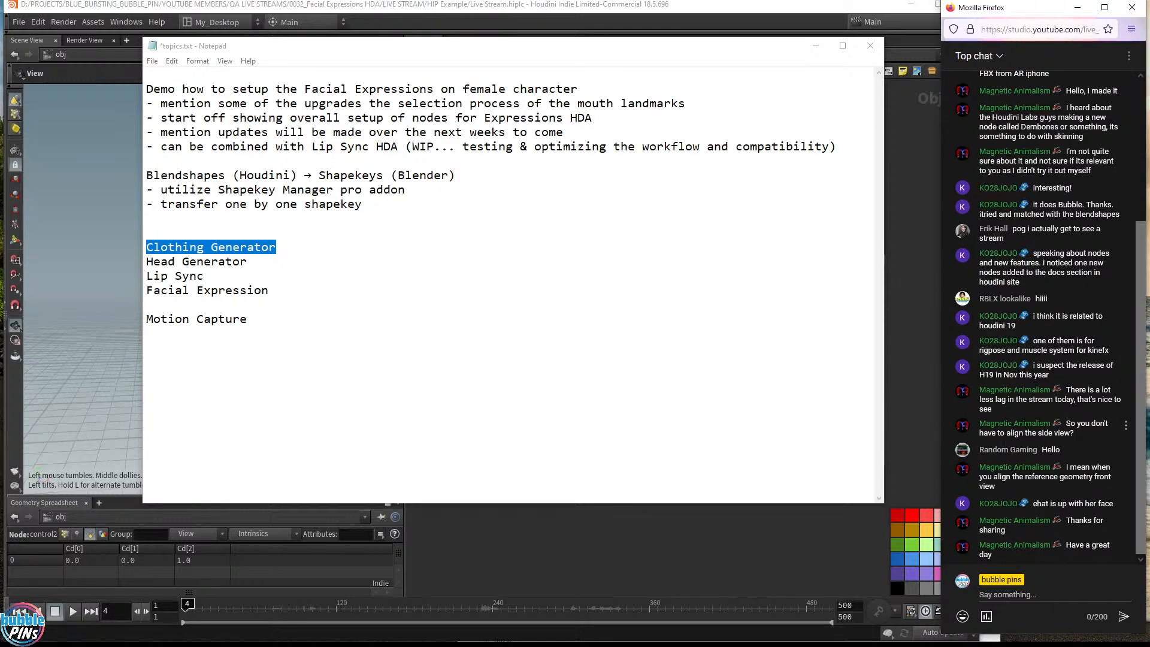
left_click(147, 333)
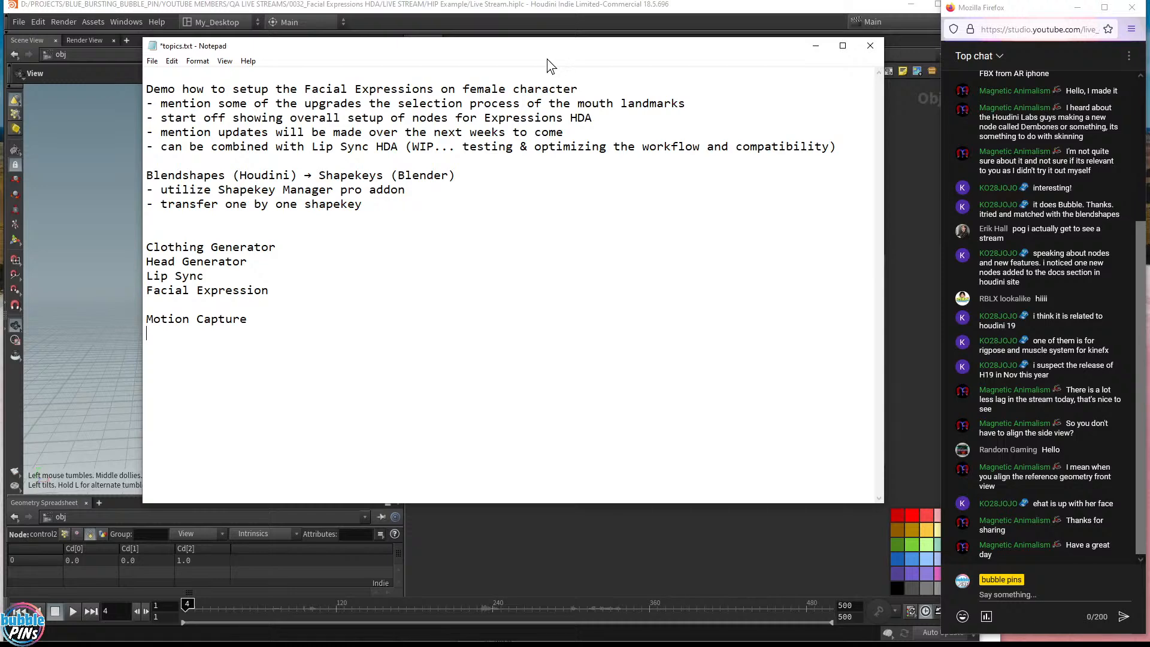
left_click_drag(582, 47, 597, 126)
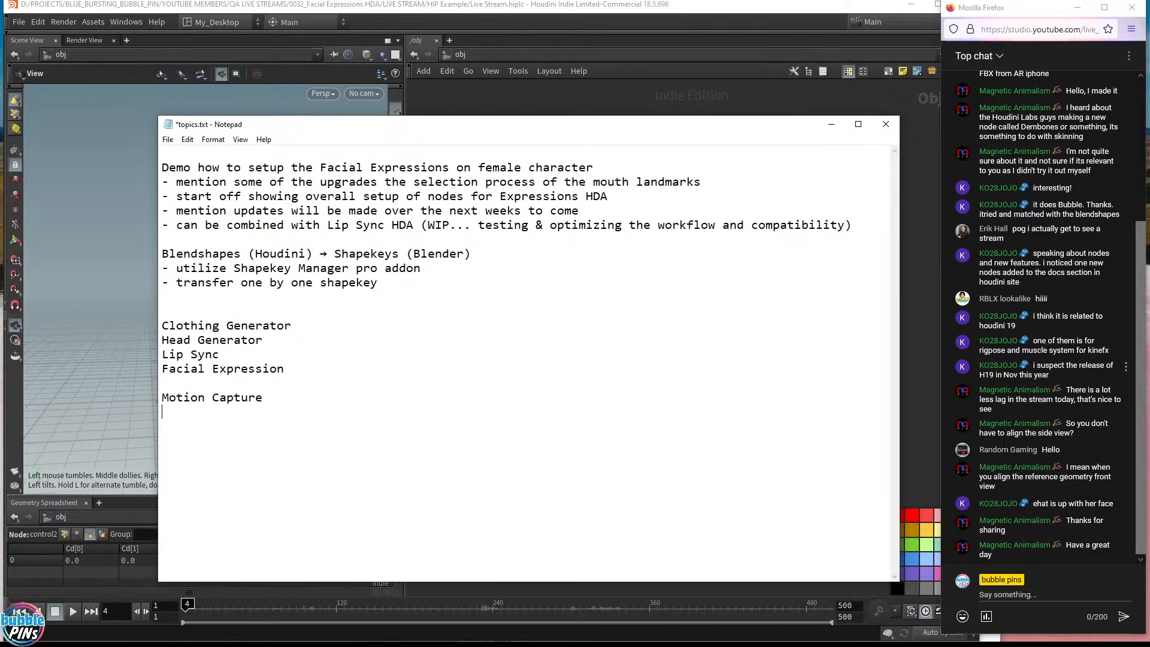
left_click(1045, 595)
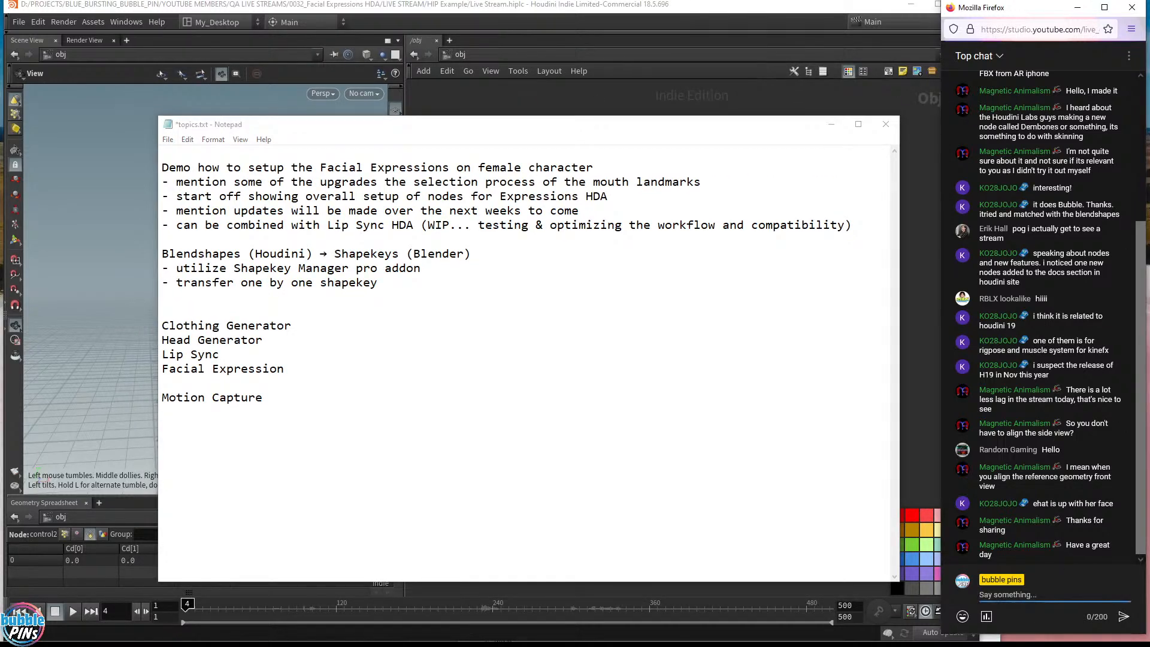
- Highlight "Lip Sync HDA" in the notes and the "Thanks for sharing" chat message, and return to the Motion Capture line
left_click_drag(328, 226, 413, 225)
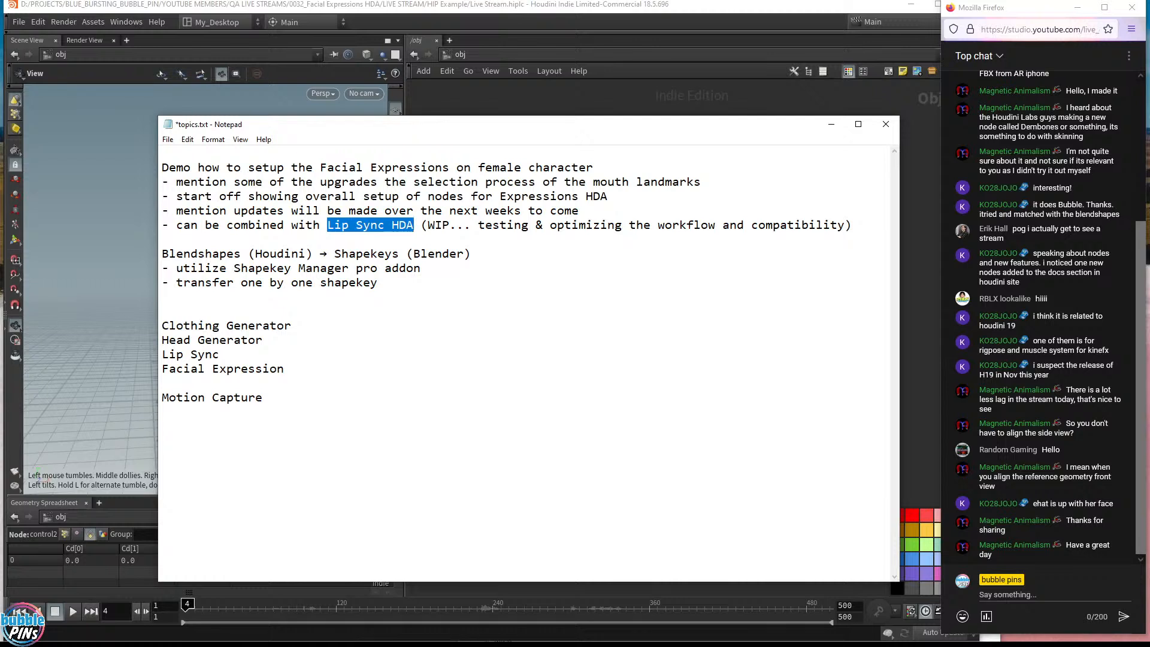
left_click_drag(328, 225, 414, 225)
left_click(162, 412)
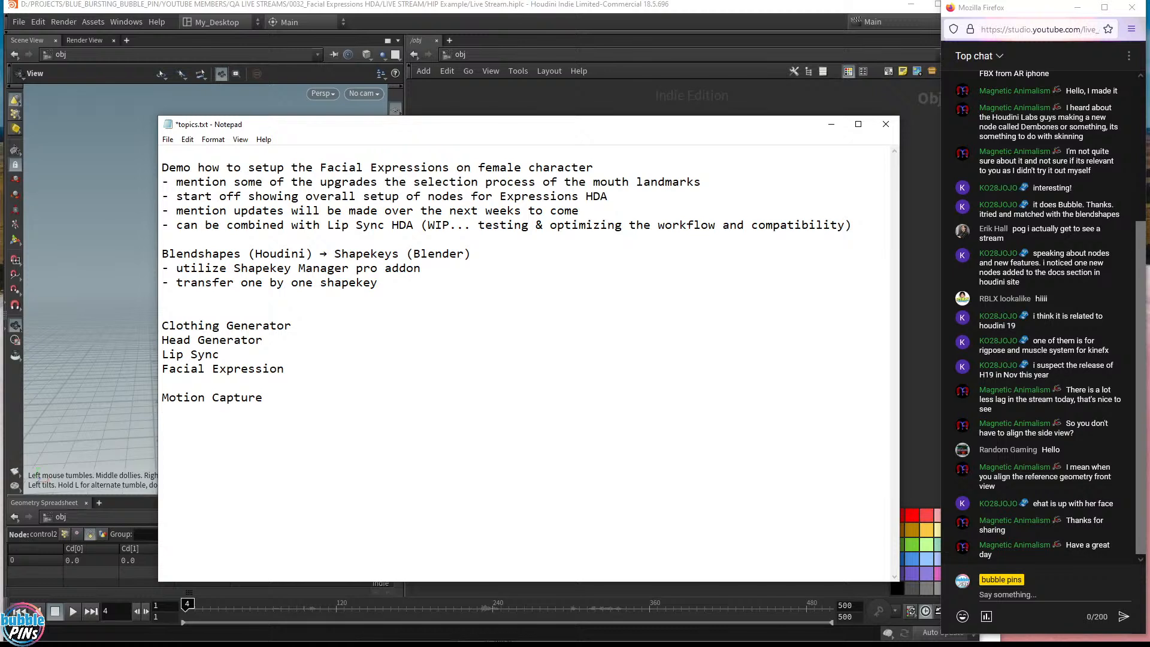
left_click_drag(328, 225, 413, 225)
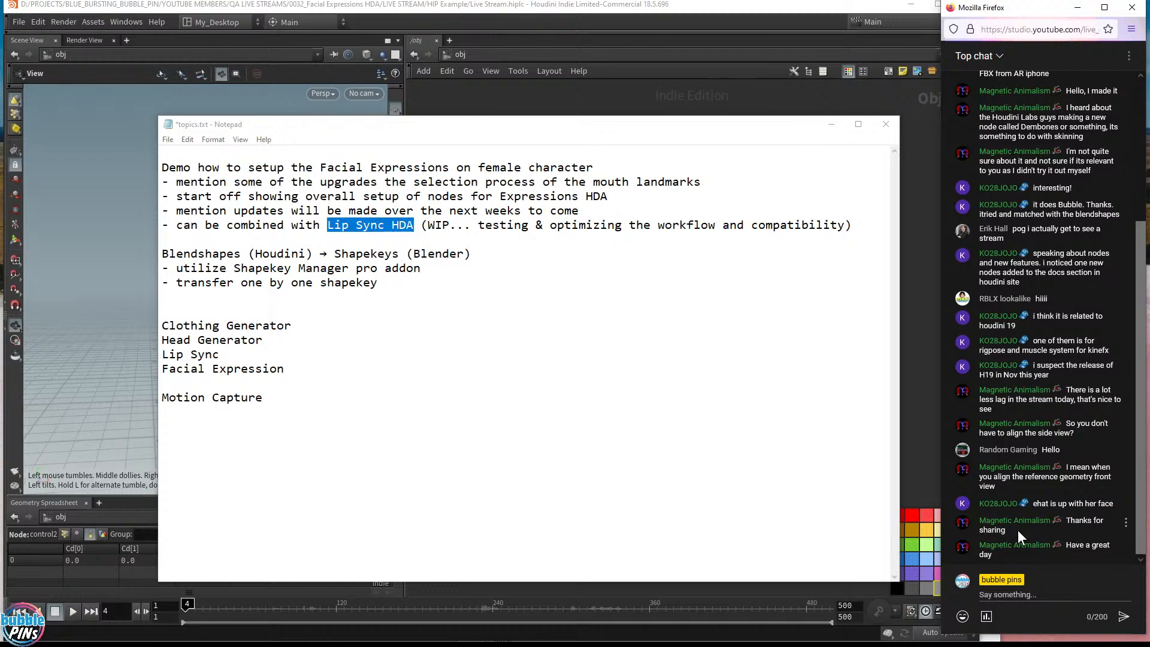
left_click_drag(1069, 520, 1096, 537)
left_click(263, 398)
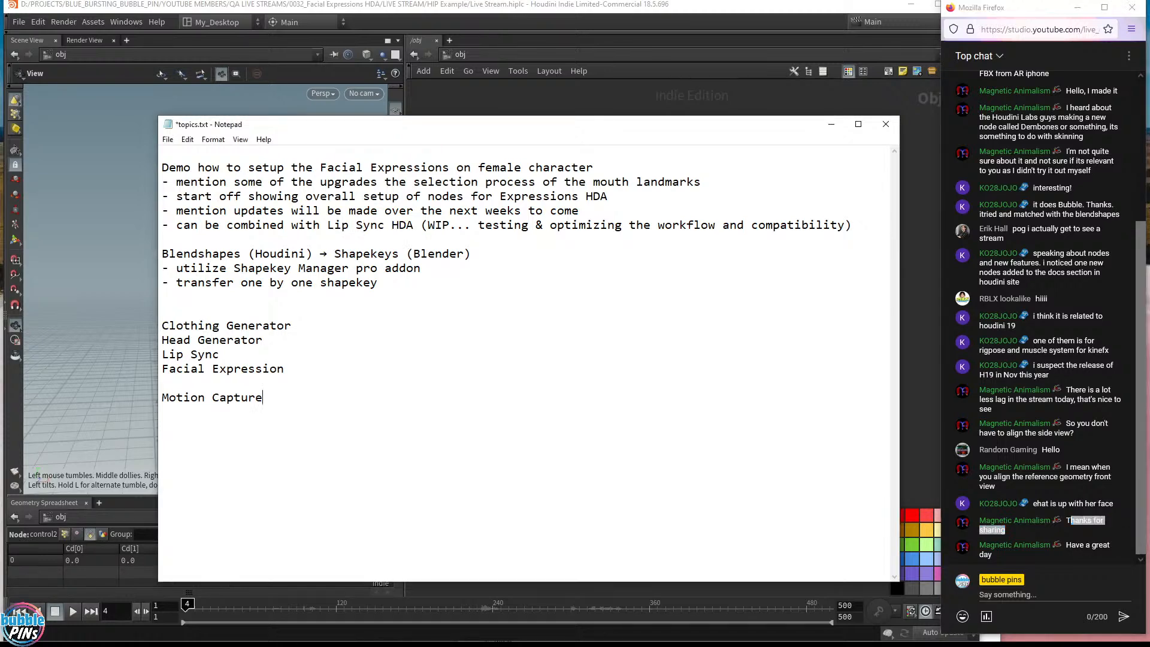
- Switch to Houdini to survey the character groups in the object network, and return to the live chat
left_click(552, 17)
scroll(774, 333, "down", 3)
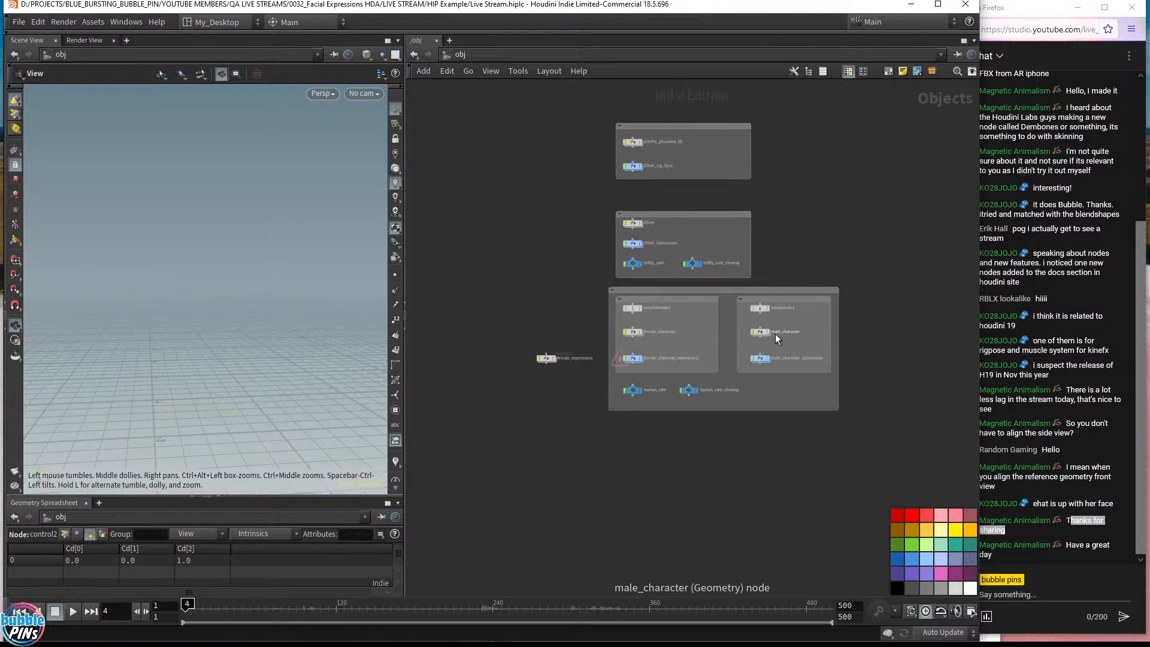
scroll(775, 333, "up", 3)
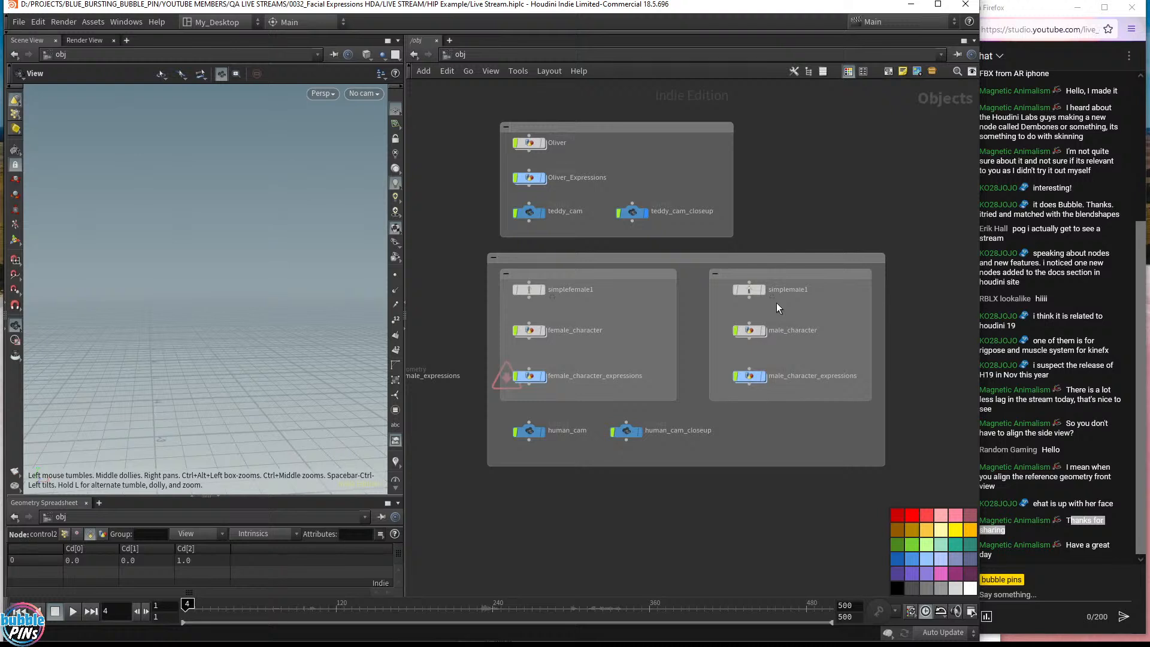
left_click(1054, 188)
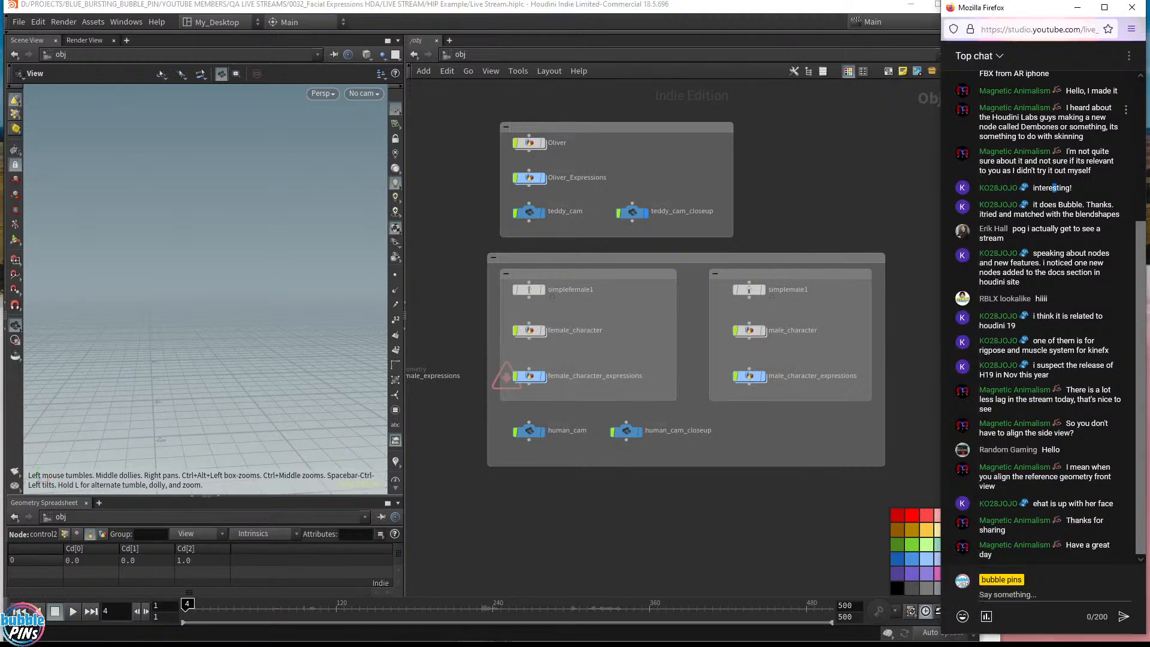